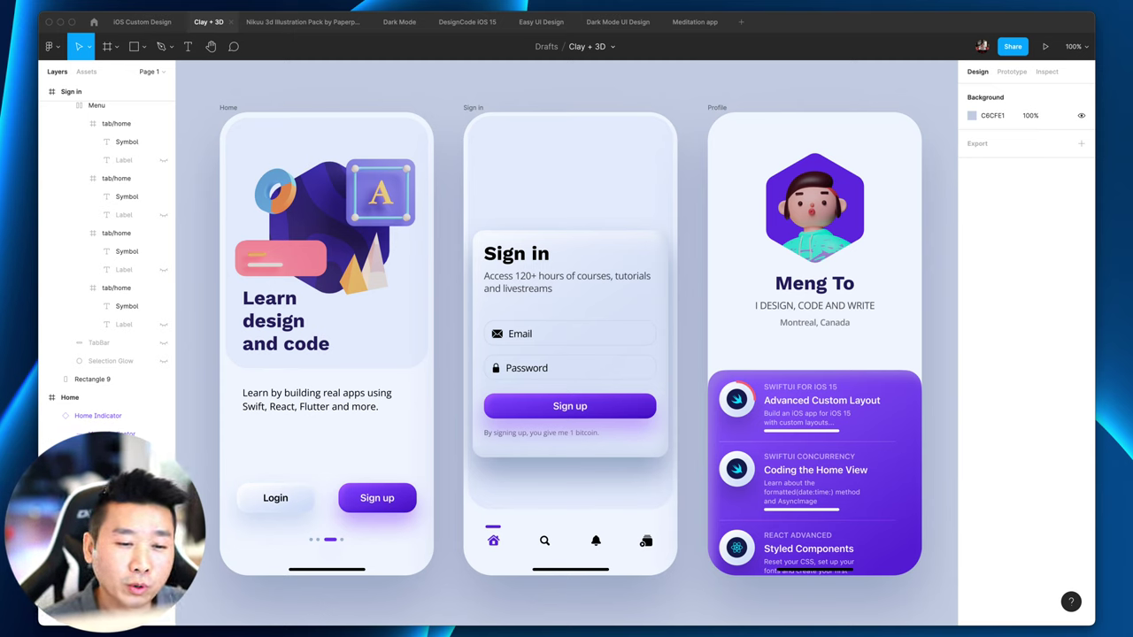
Step: Switch from Figma to the browser and bring up the Dribbble 'Clay ui' results tab
key(super+Tab)
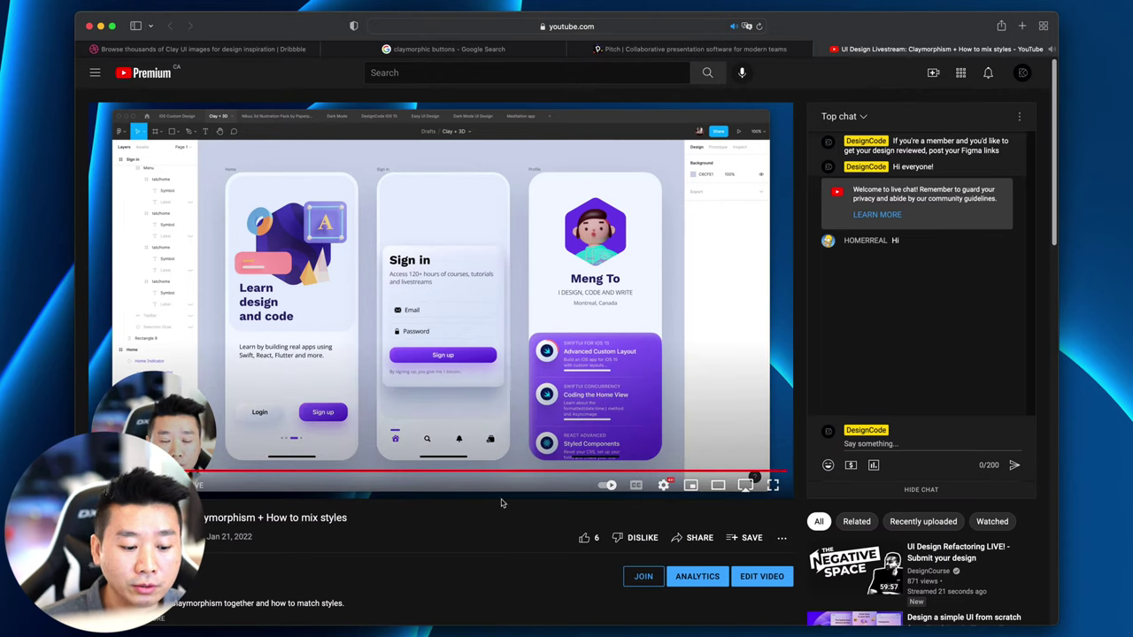
click(428, 47)
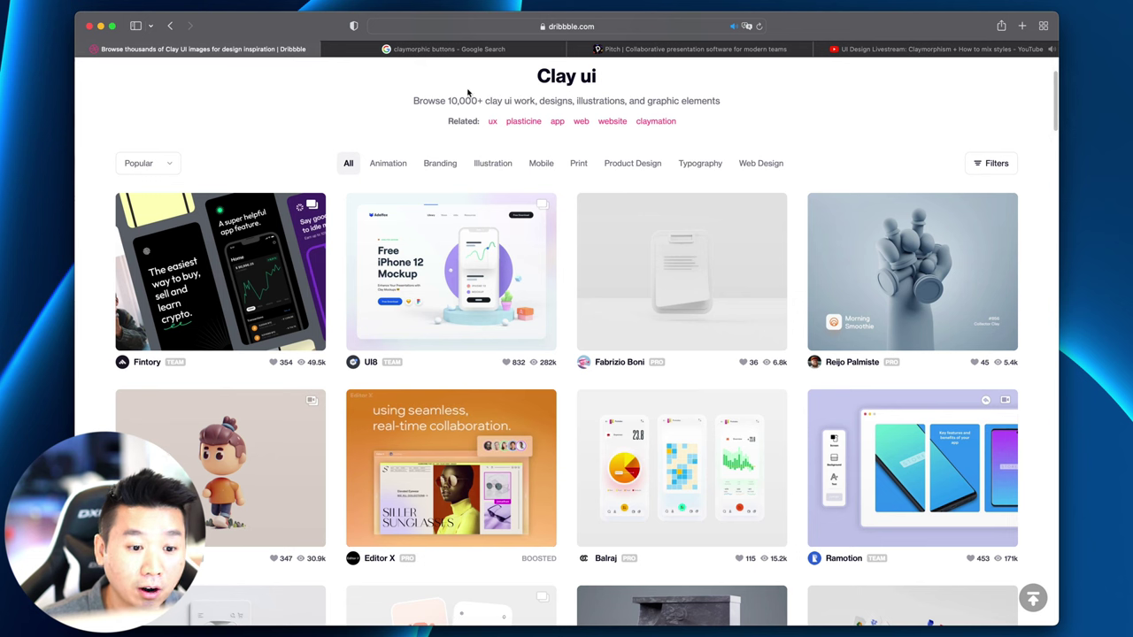
click(204, 48)
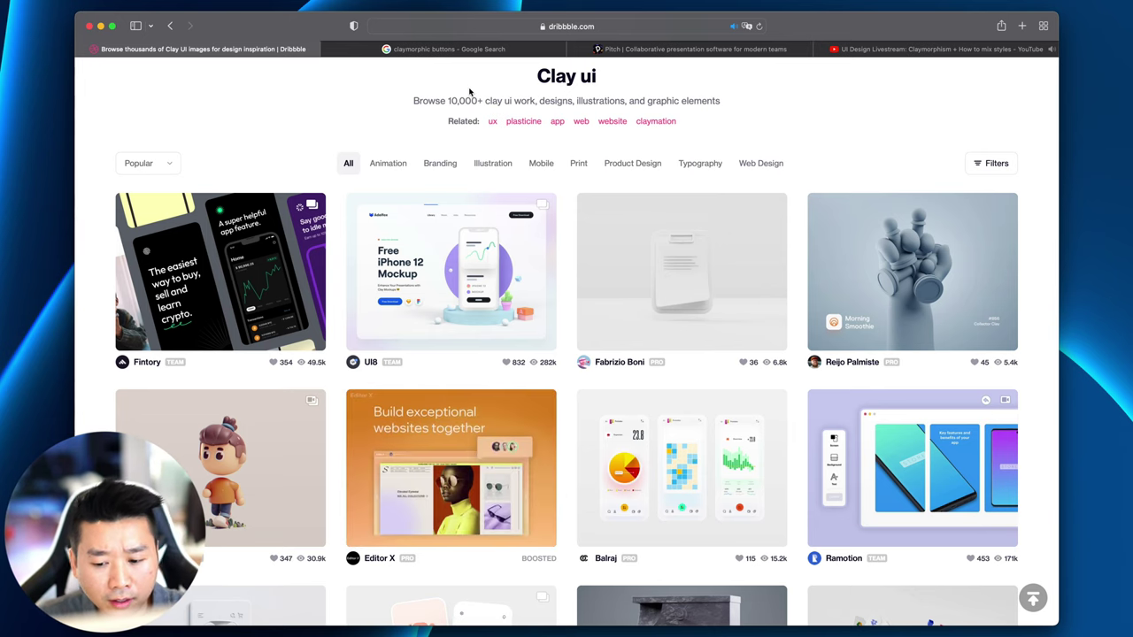
scroll(440, 134, up, 3)
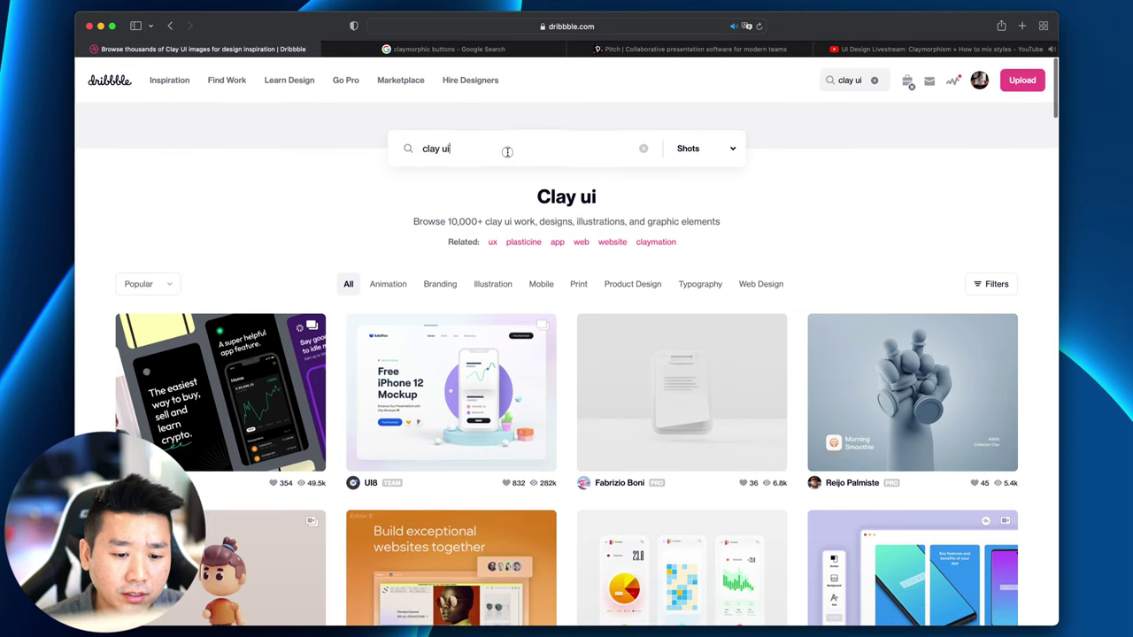
Step: Replace the Dribbble search with 'gradients', skim the results, then open a new tab
triple_click(507, 150)
text(gradients)
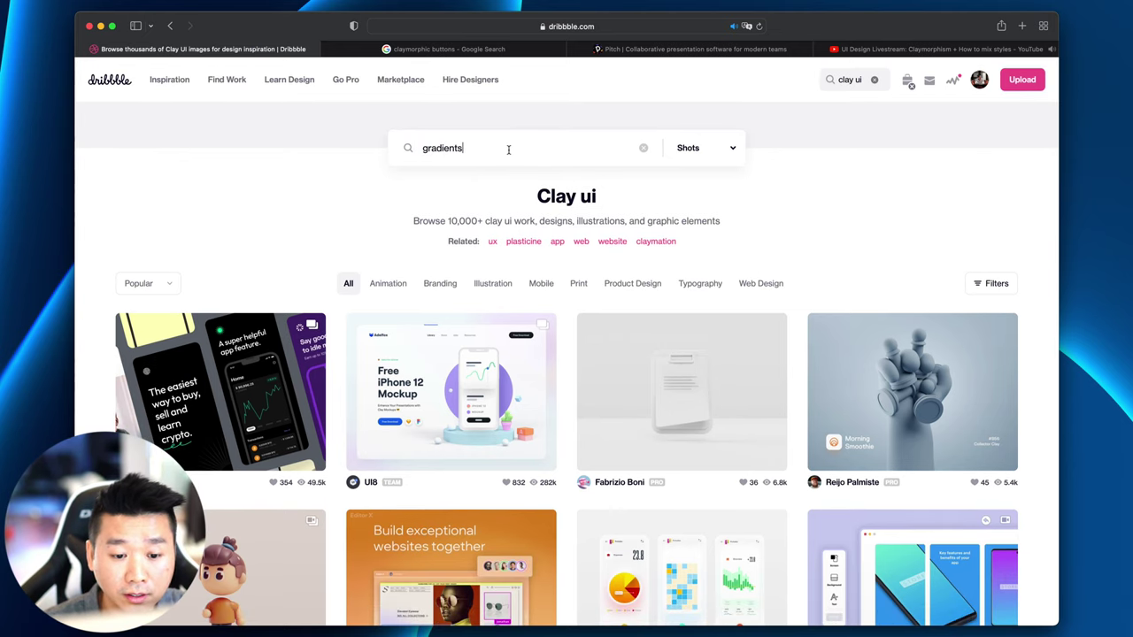
key(Return)
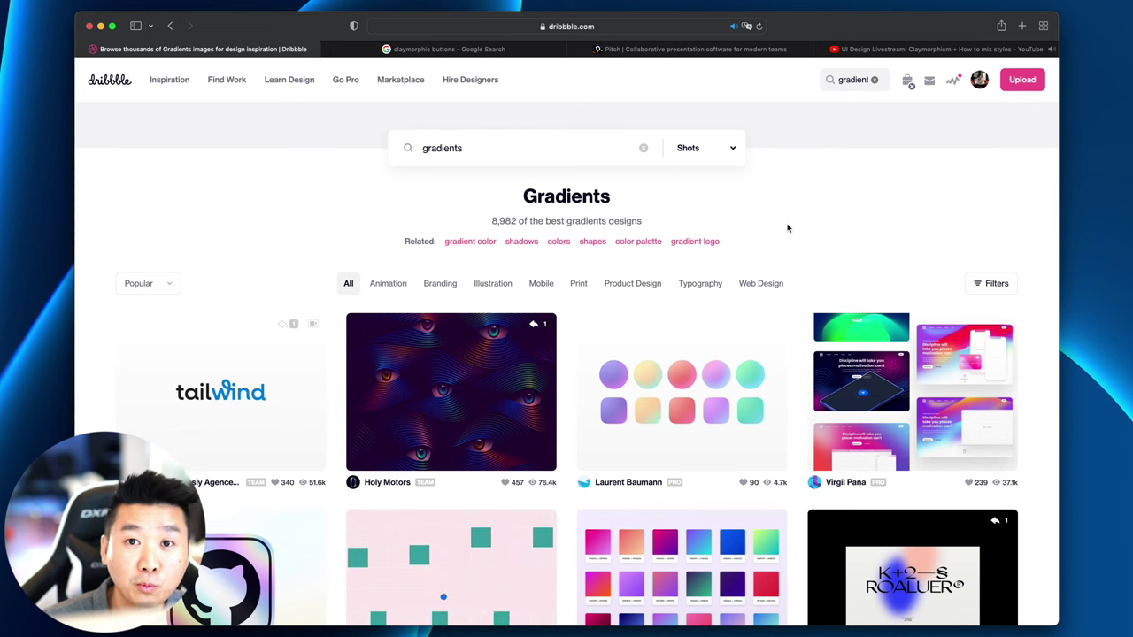
scroll(817, 268, down, 5)
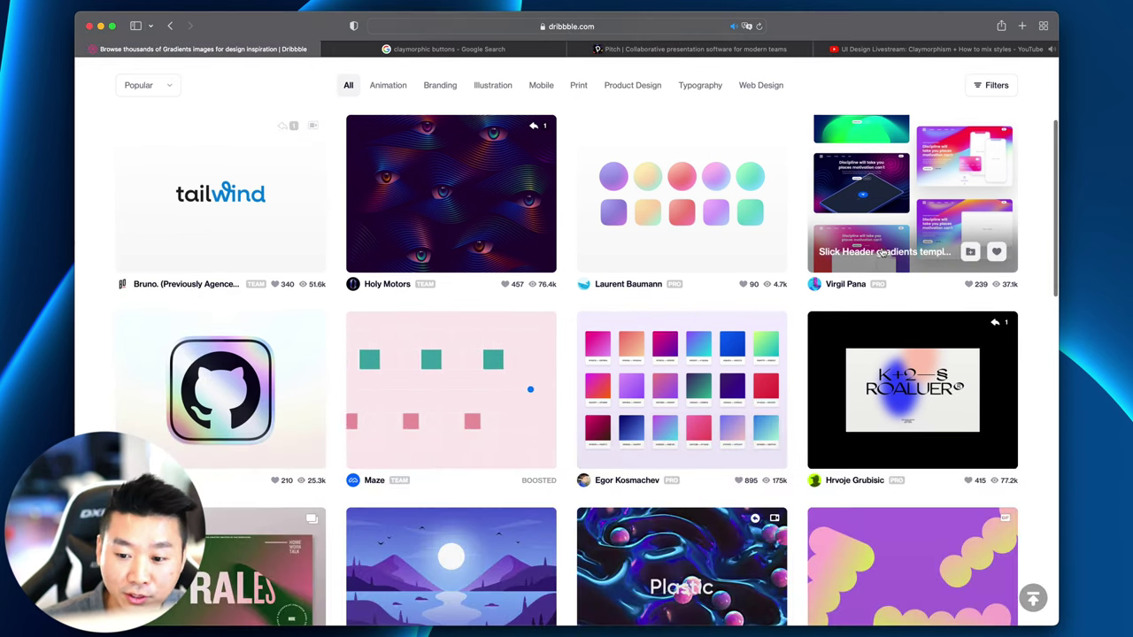
scroll(868, 262, up, 5)
key(super+t)
Step: Load stripe.com, close that tab, and return to the Dribbble gradients results
text(strip)
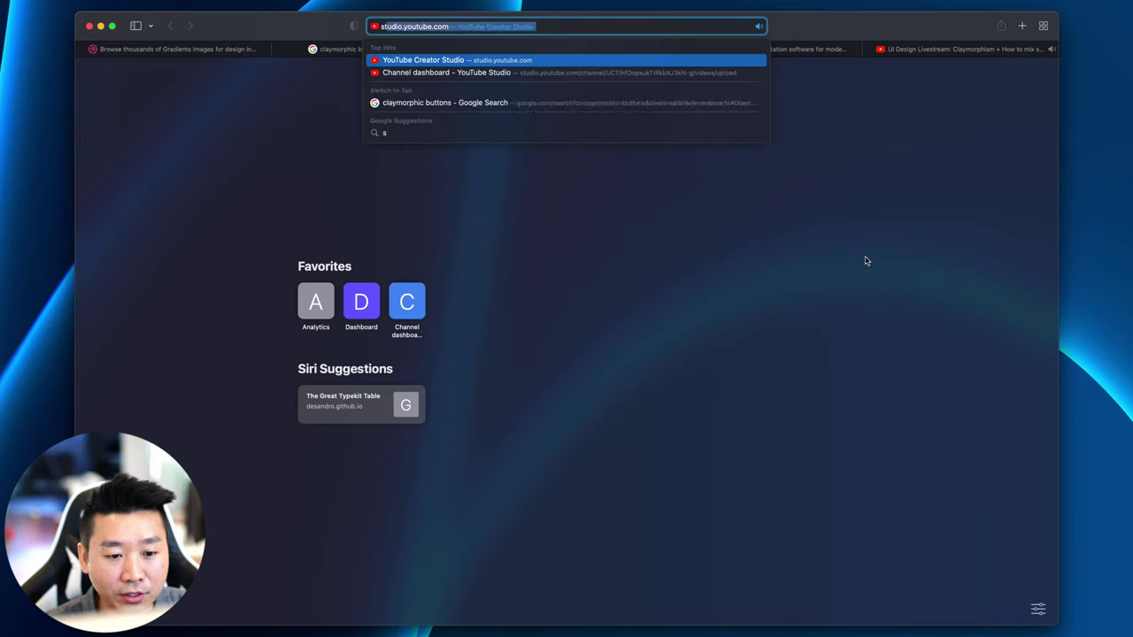
text(e.com)
key(Return)
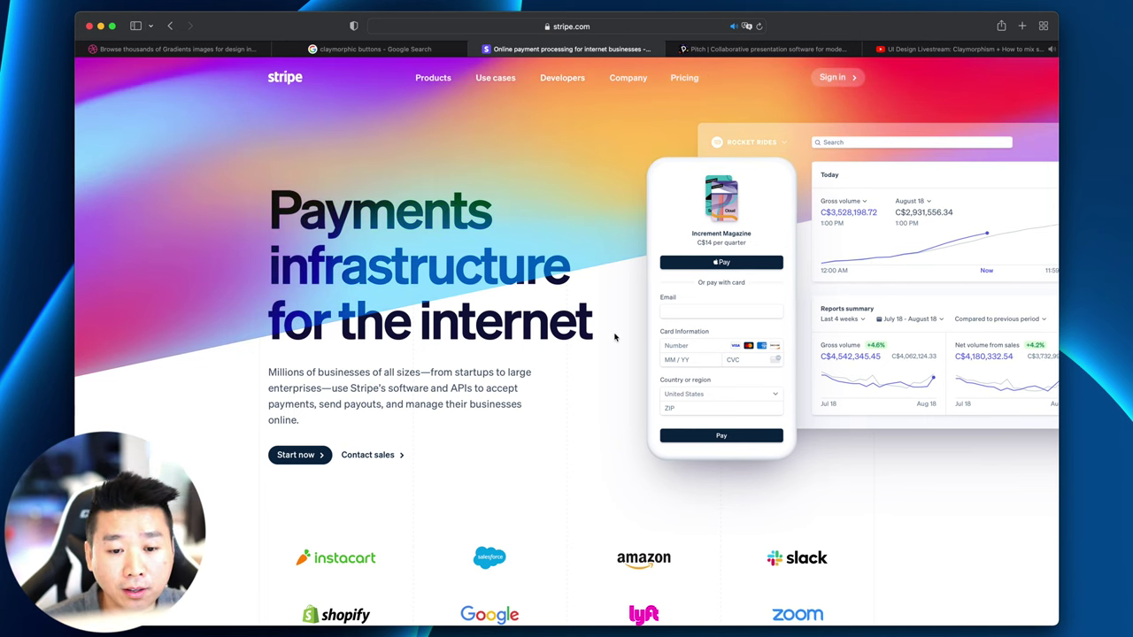
key(super+w)
key(super+1)
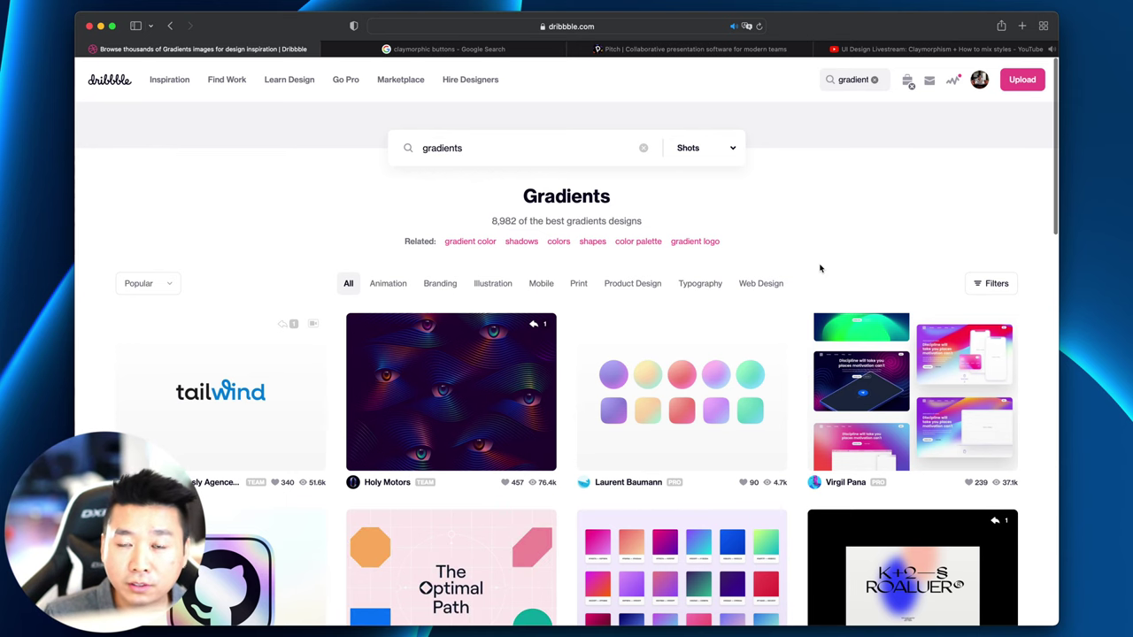
scroll(816, 262, down, 5)
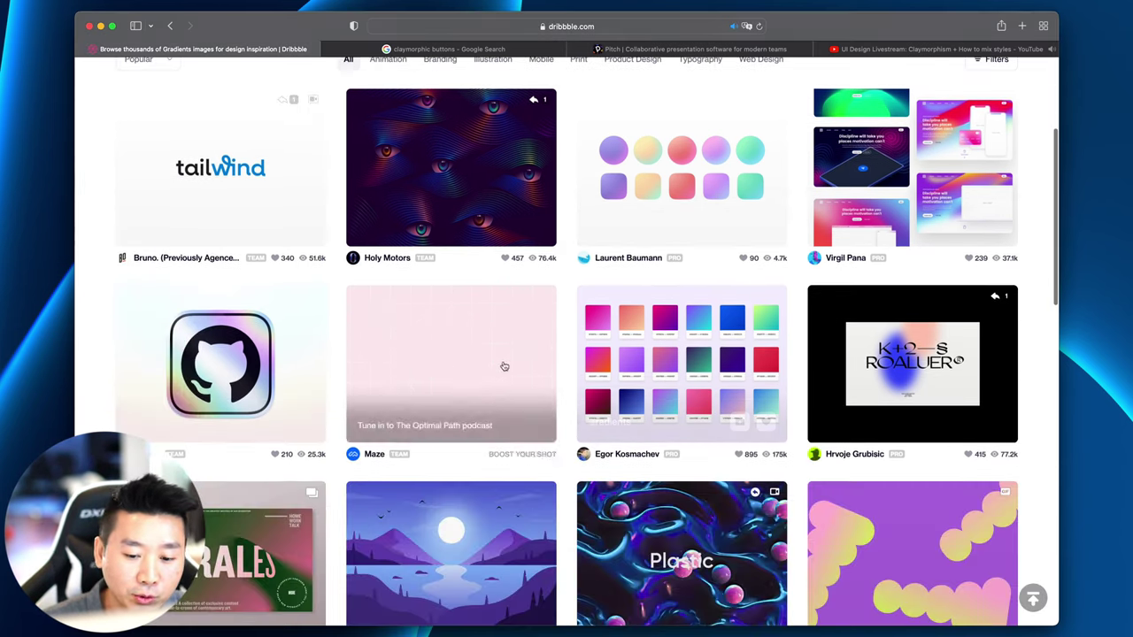
scroll(503, 366, up, 5)
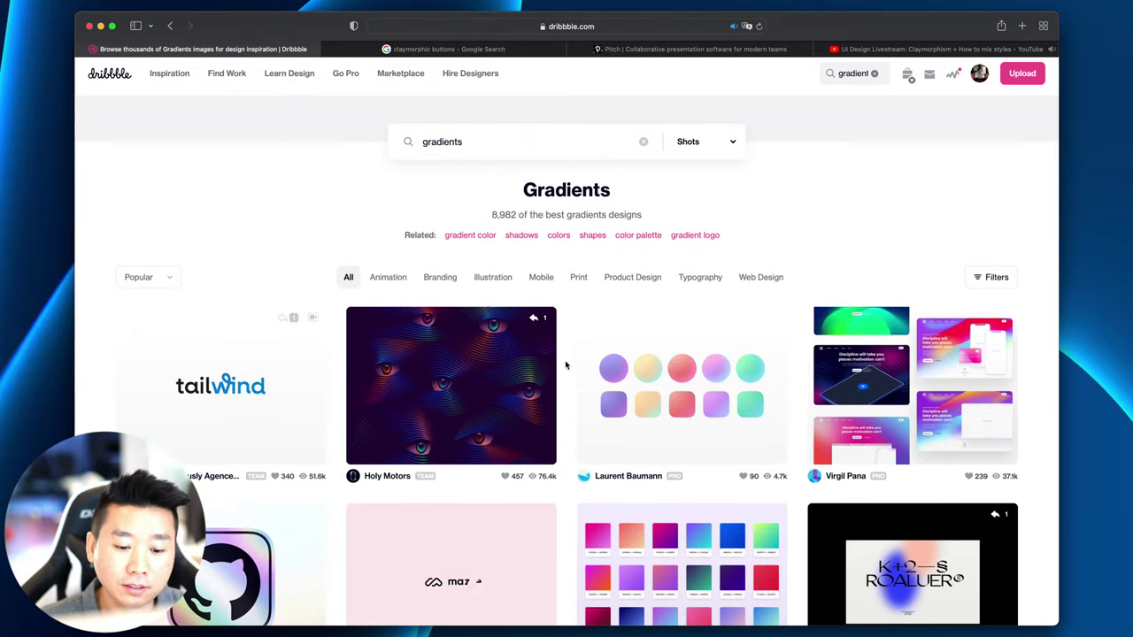
scroll(566, 363, down, 4)
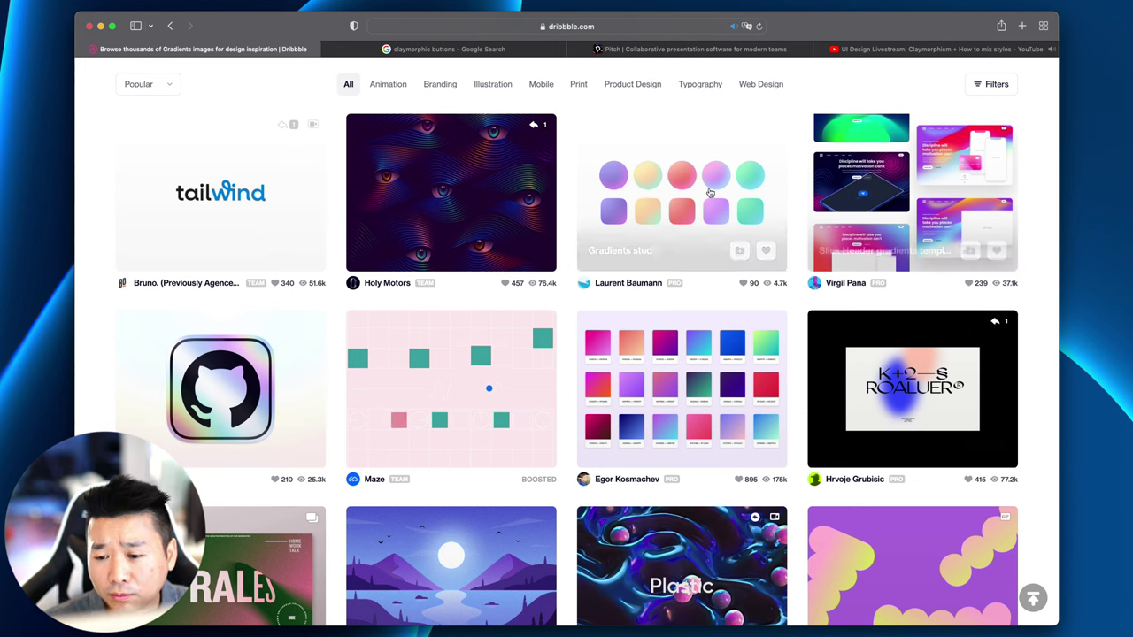
scroll(748, 204, up, 1)
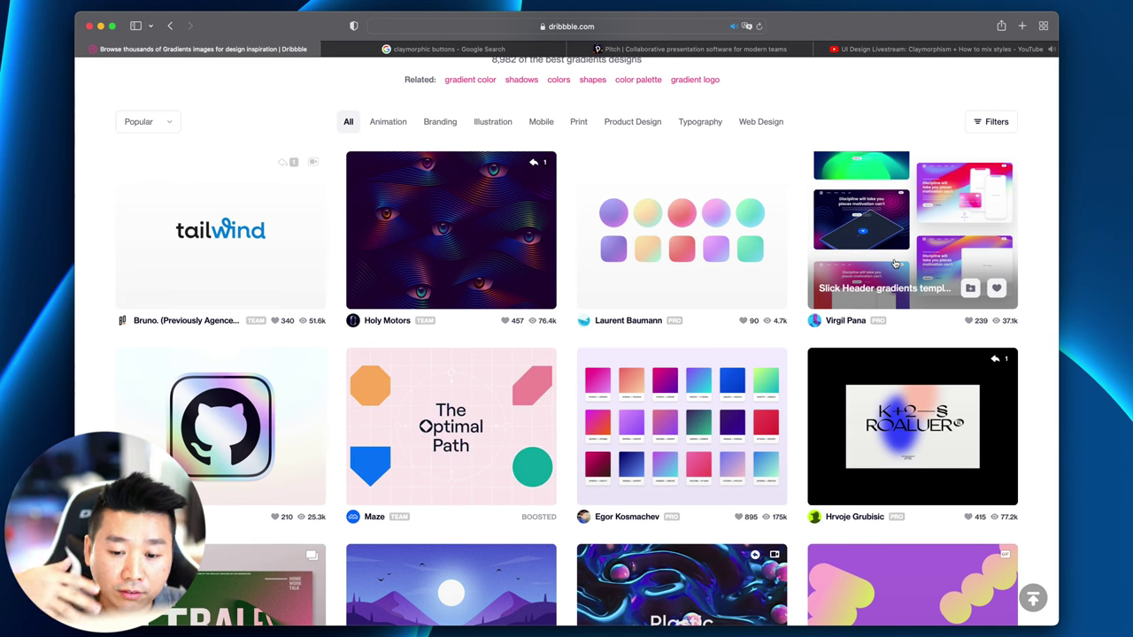
scroll(460, 265, down, 3)
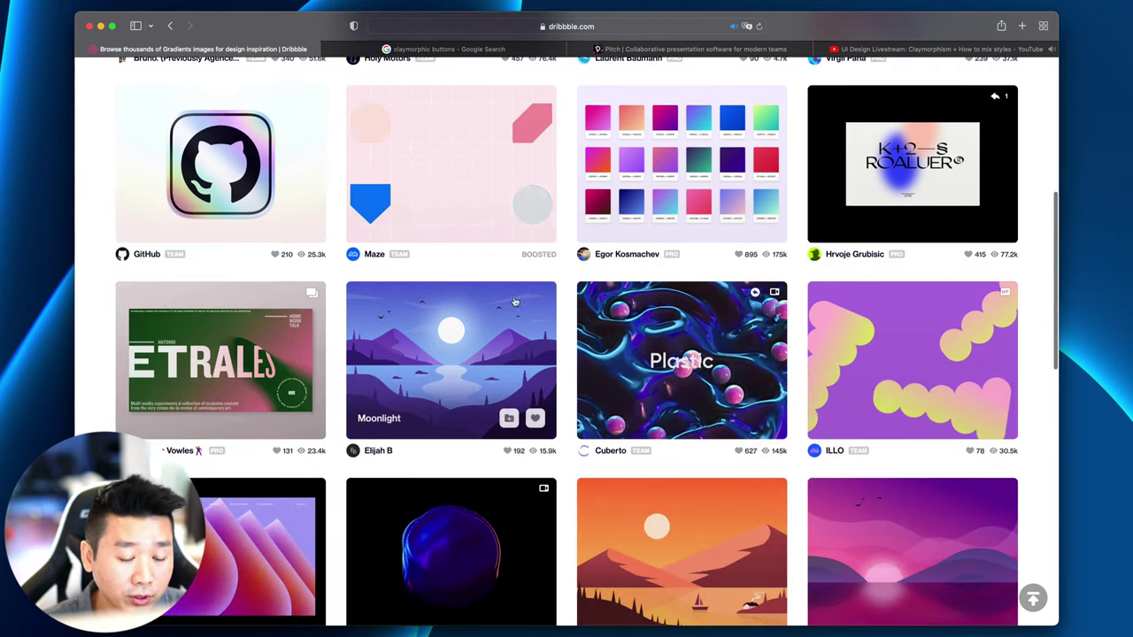
scroll(336, 308, down, 3)
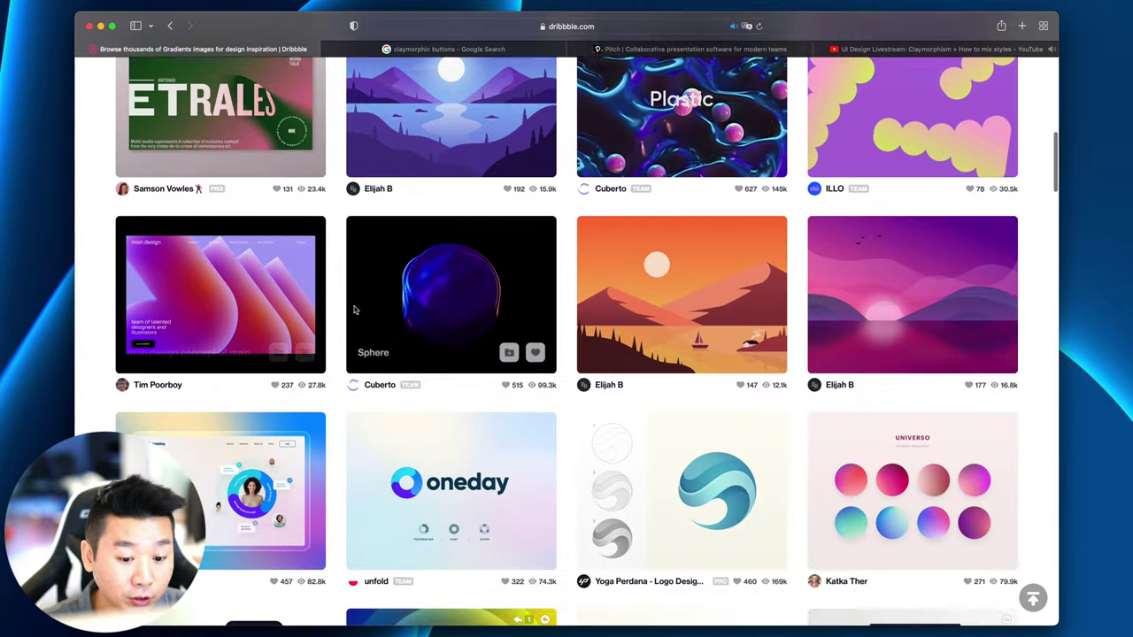
scroll(354, 310, up, 1)
scroll(372, 314, down, 2)
scroll(374, 313, down, 2)
scroll(374, 316, up, 2)
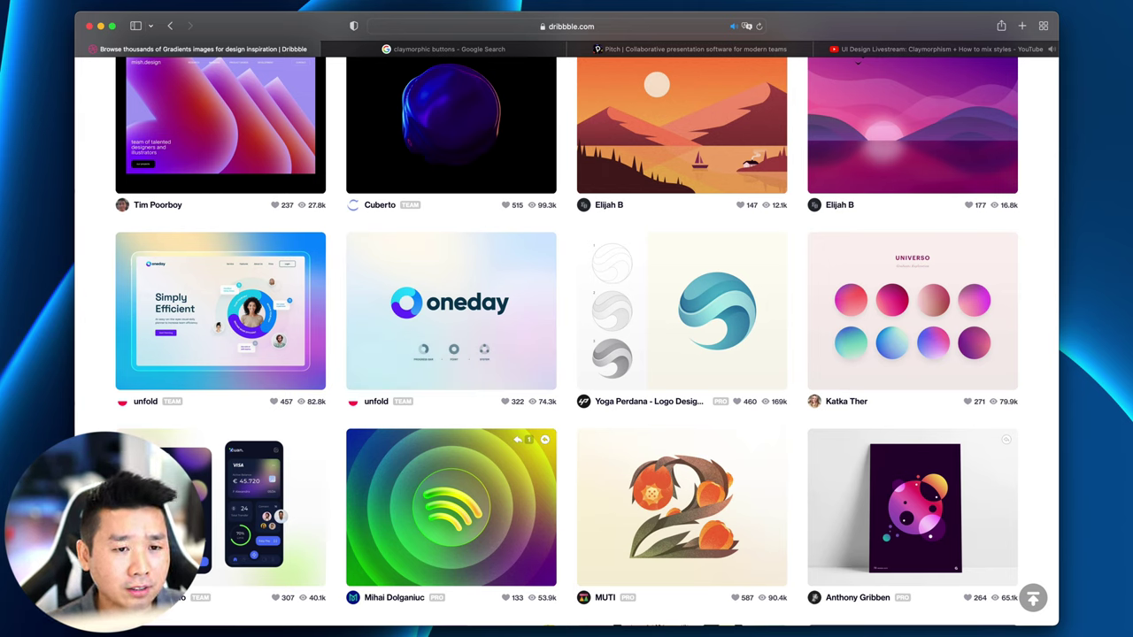
mouse_move(466, 323)
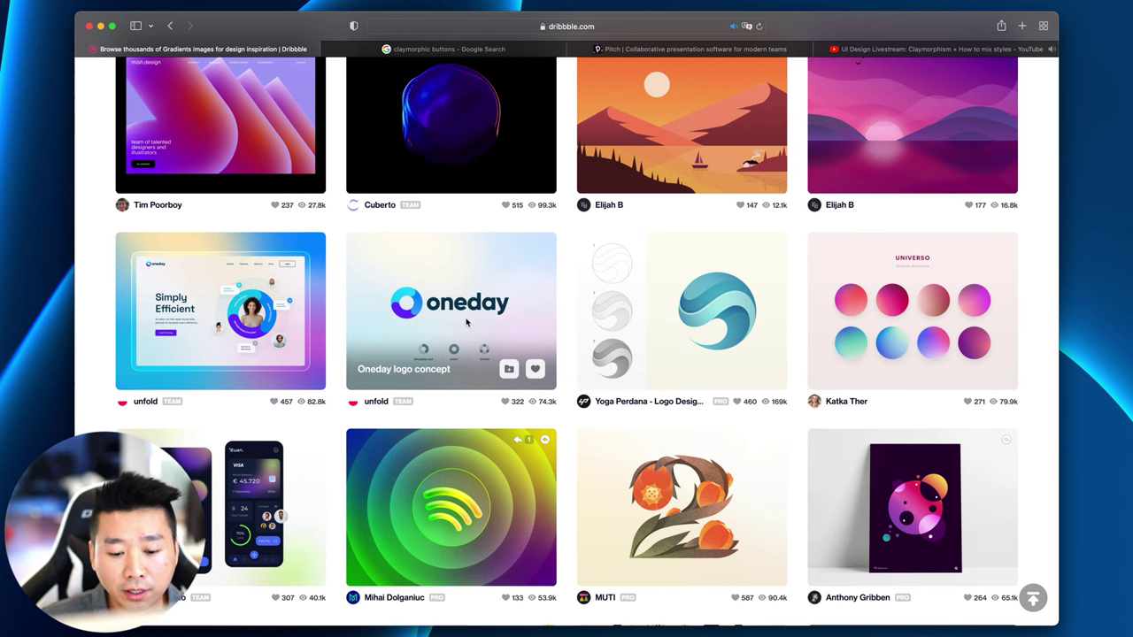
scroll(466, 323, down, 5)
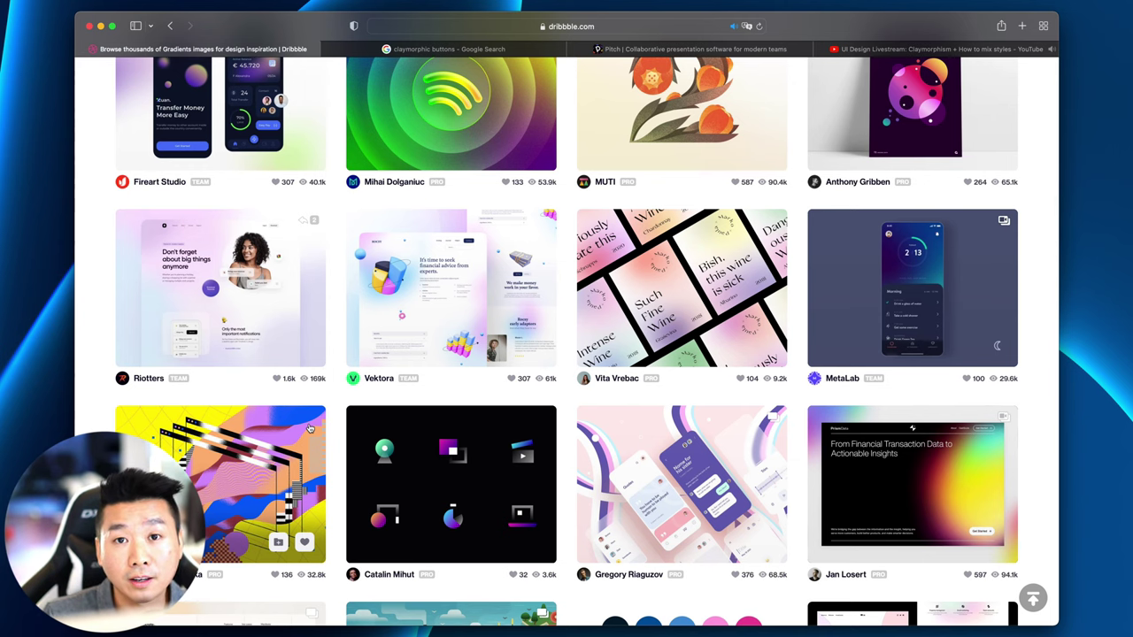
scroll(310, 428, up, 15)
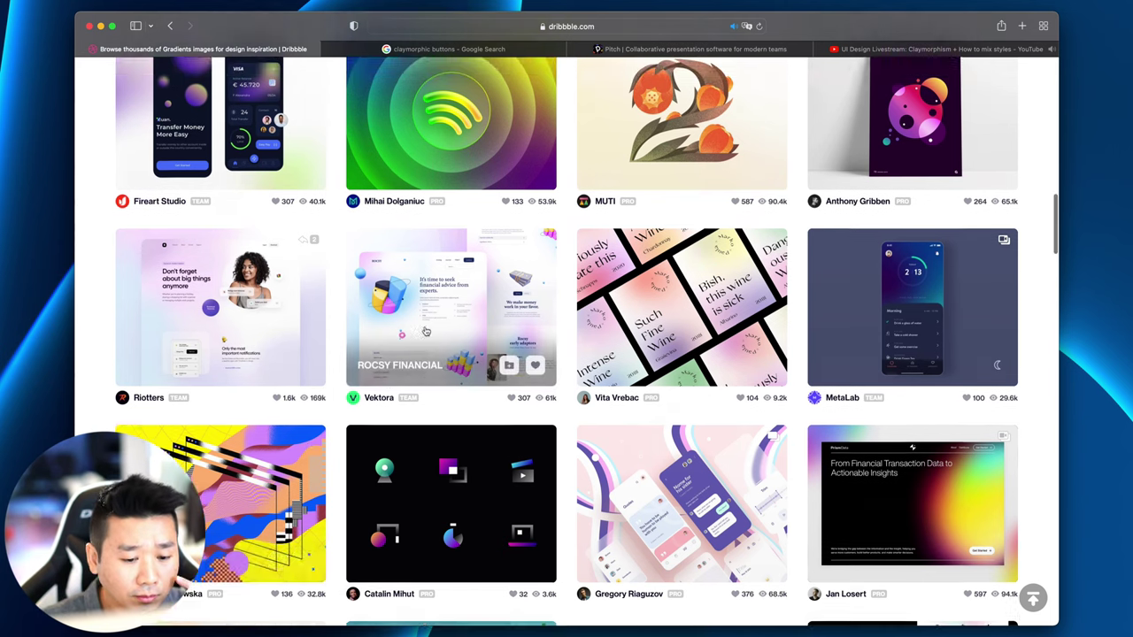
scroll(424, 333, up, 1)
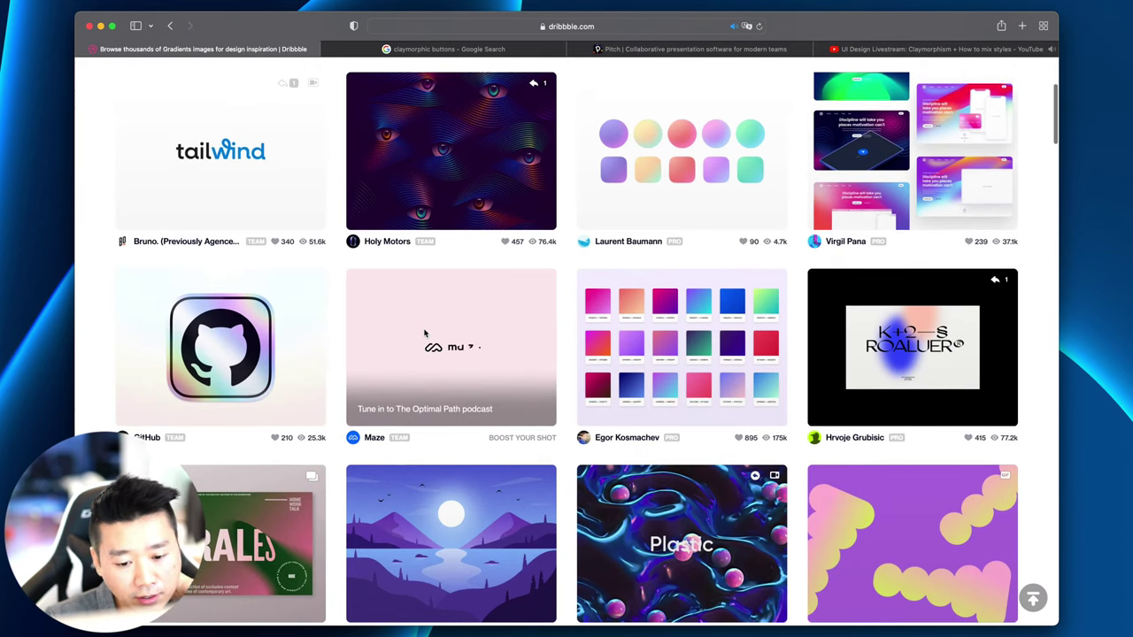
scroll(425, 333, up, 5)
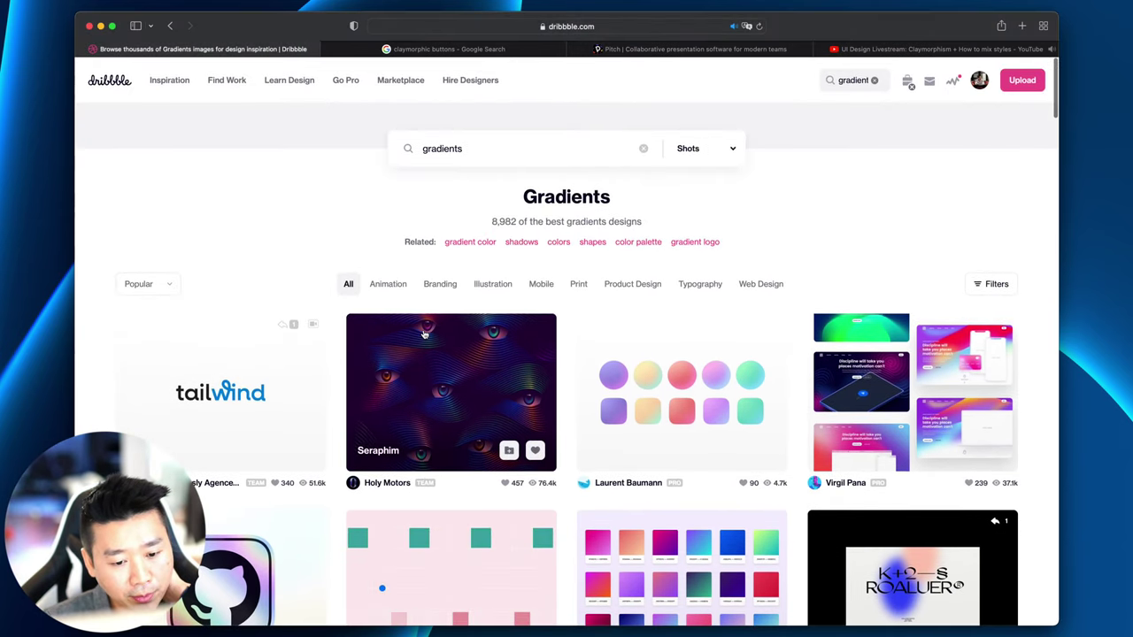
click(506, 148)
Step: Replace the Dribbble search term with 'neumorphism' and run the search
key(super+a)
text(neup)
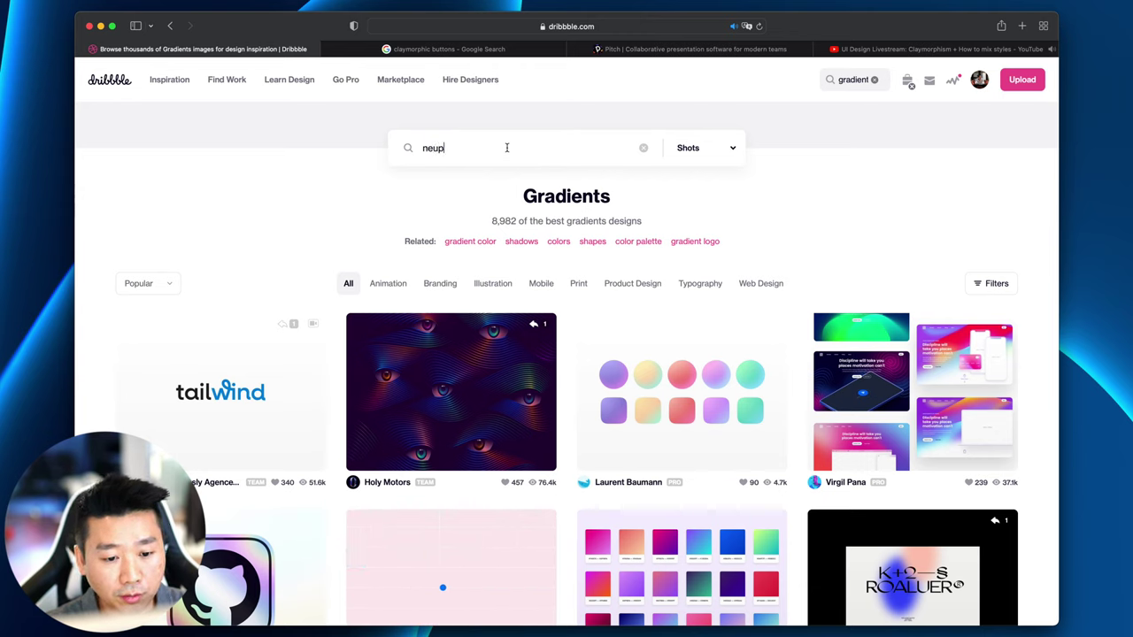
key(BackSpace)
text(morphi)
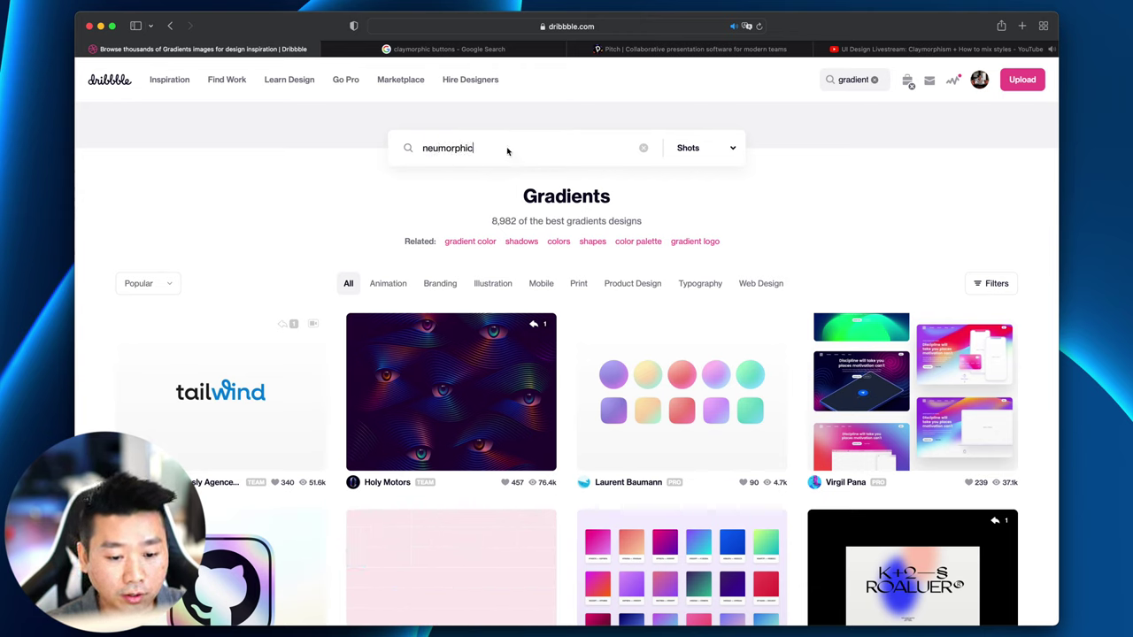
text(sm)
key(Return)
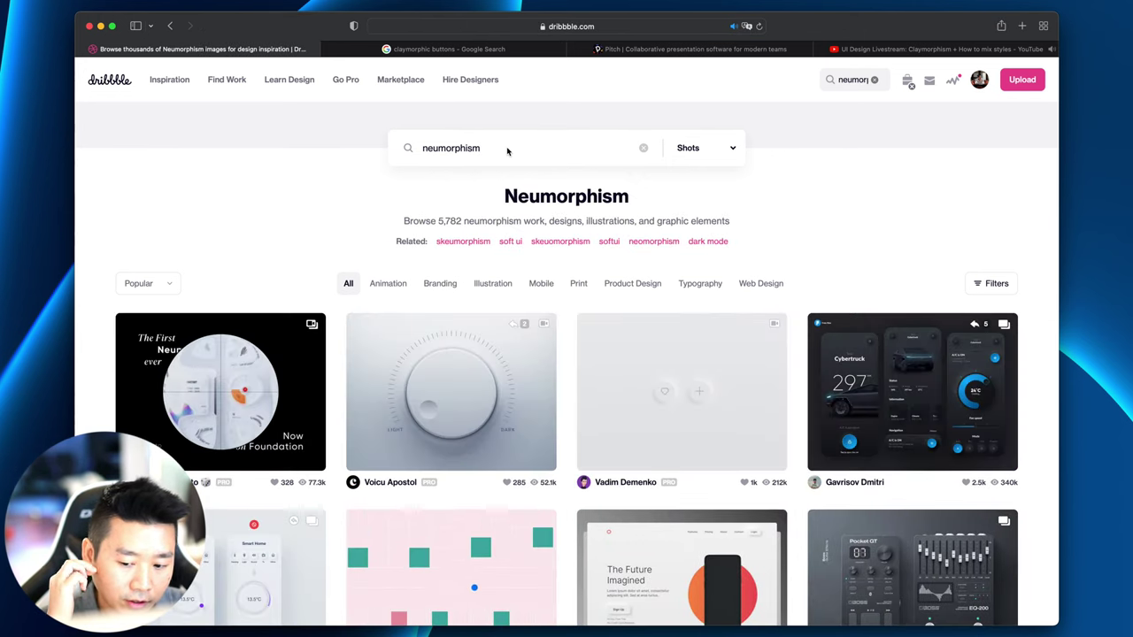
Step: Scroll through the neumorphism results grid to look over the shots
scroll(460, 378, down, 1)
scroll(460, 378, up, 1)
mouse_move(461, 378)
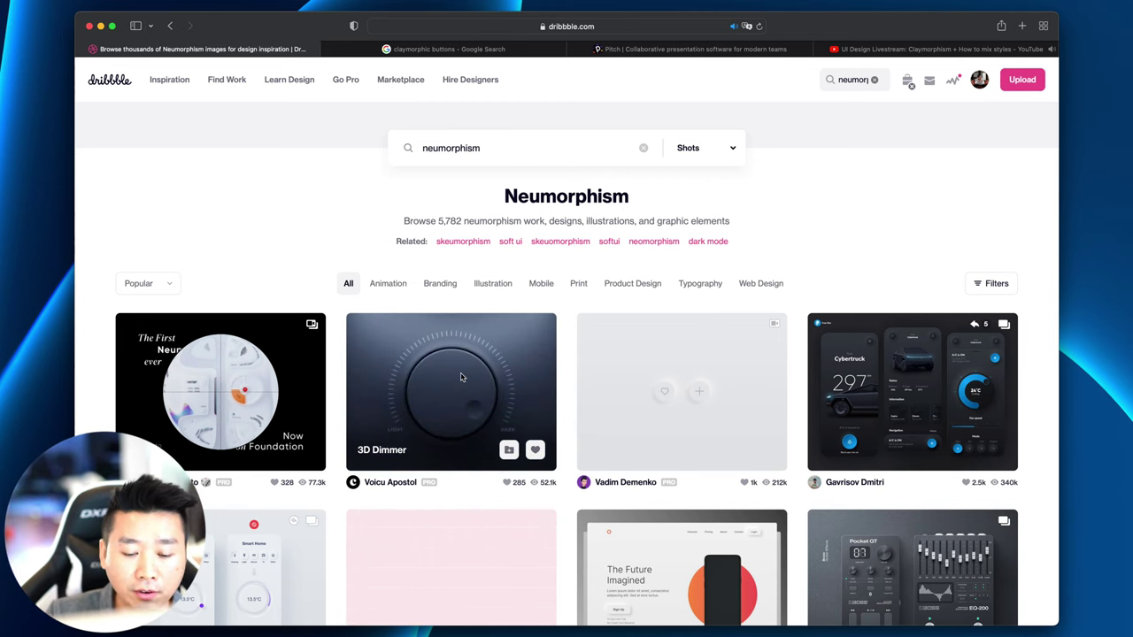
scroll(268, 376, down, 2)
scroll(268, 376, down, 8)
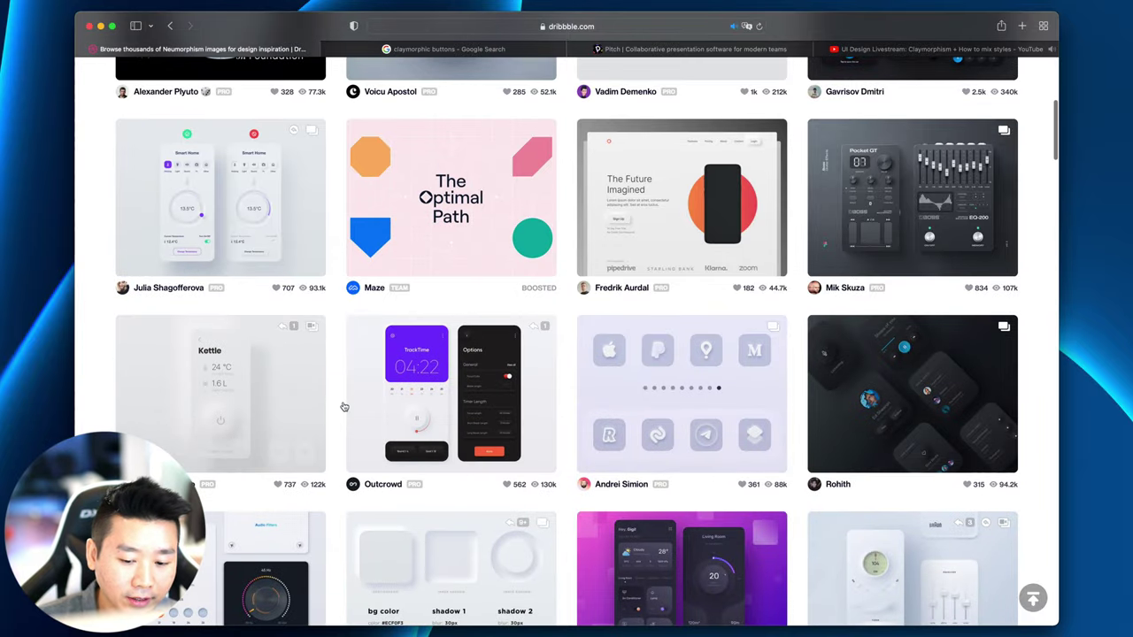
scroll(343, 405, up, 2)
scroll(343, 405, down, 5)
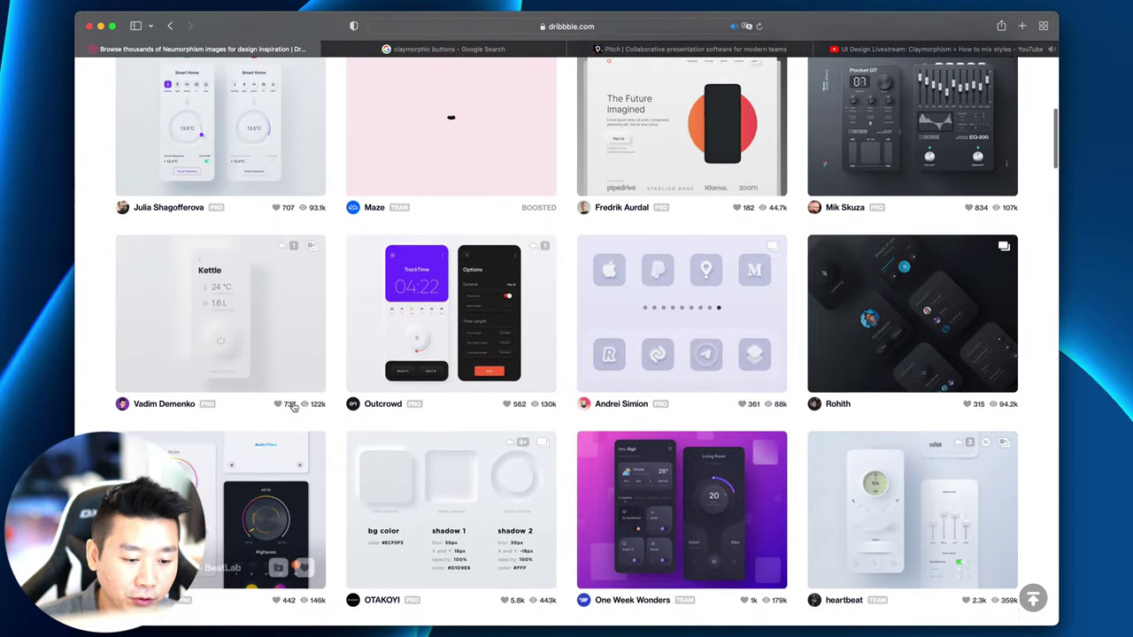
scroll(286, 404, up, 3)
scroll(286, 386, down, 4)
Step: Preview the Neumorphism UI Trend 2020 and Neumorphism Fitness Mobile App shots
click(418, 372)
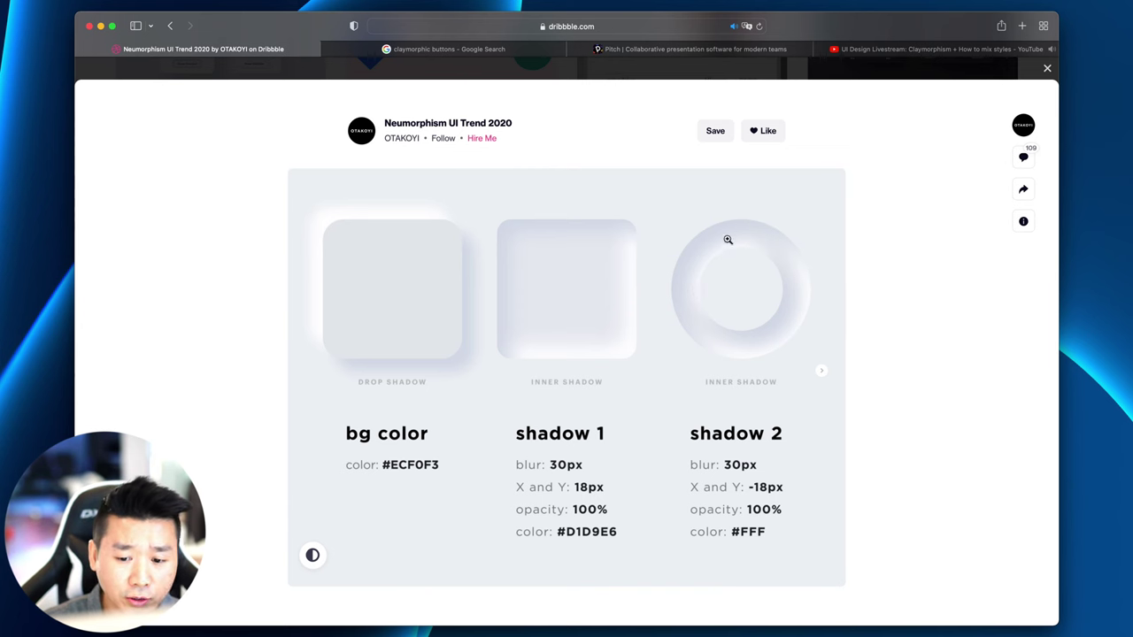
click(1047, 68)
scroll(414, 323, down, 3)
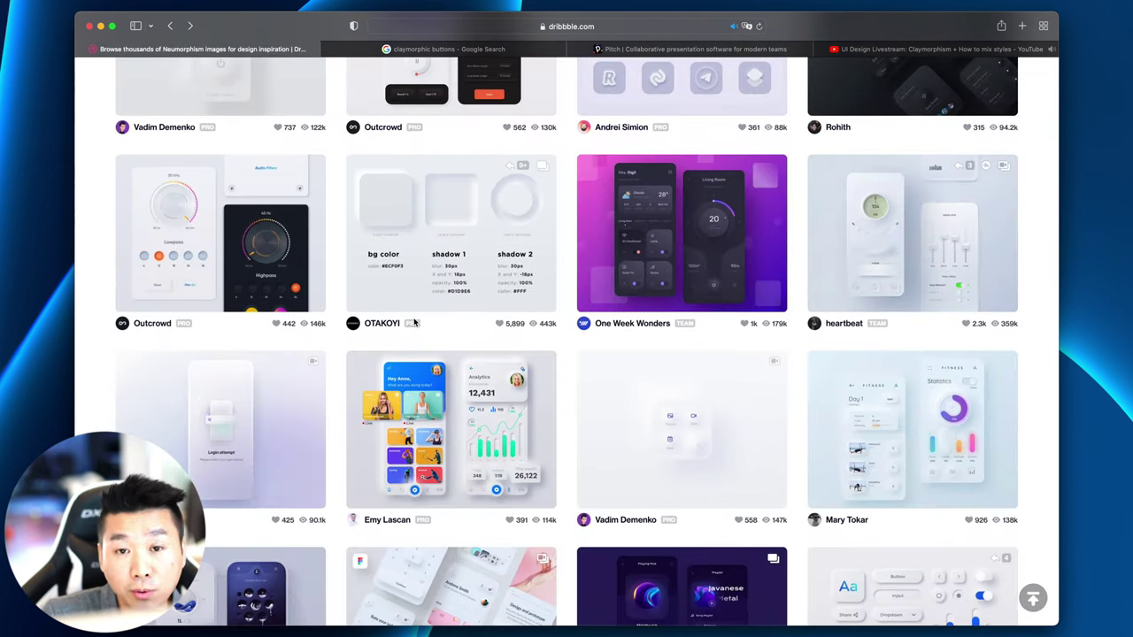
click(443, 398)
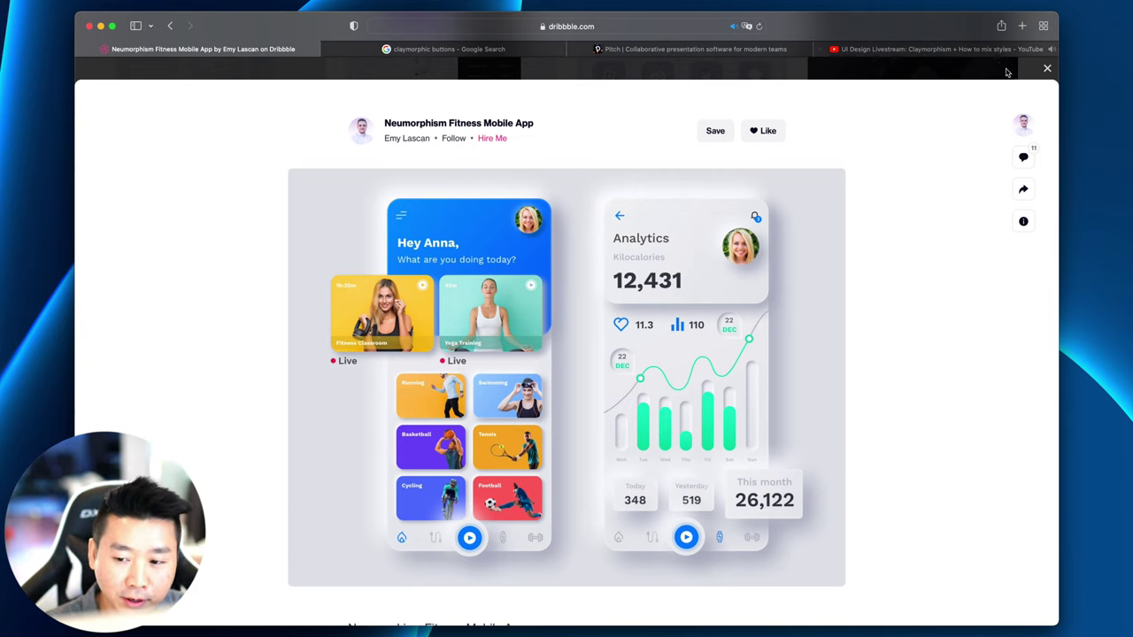
click(1046, 69)
scroll(766, 208, up, 1)
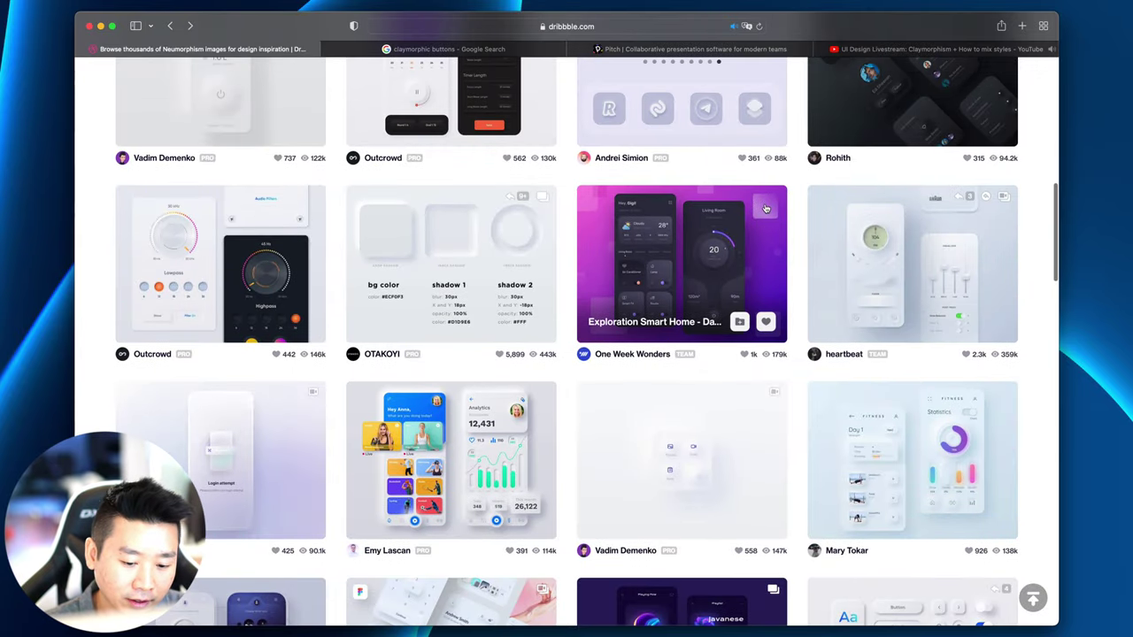
scroll(678, 260, up, 1)
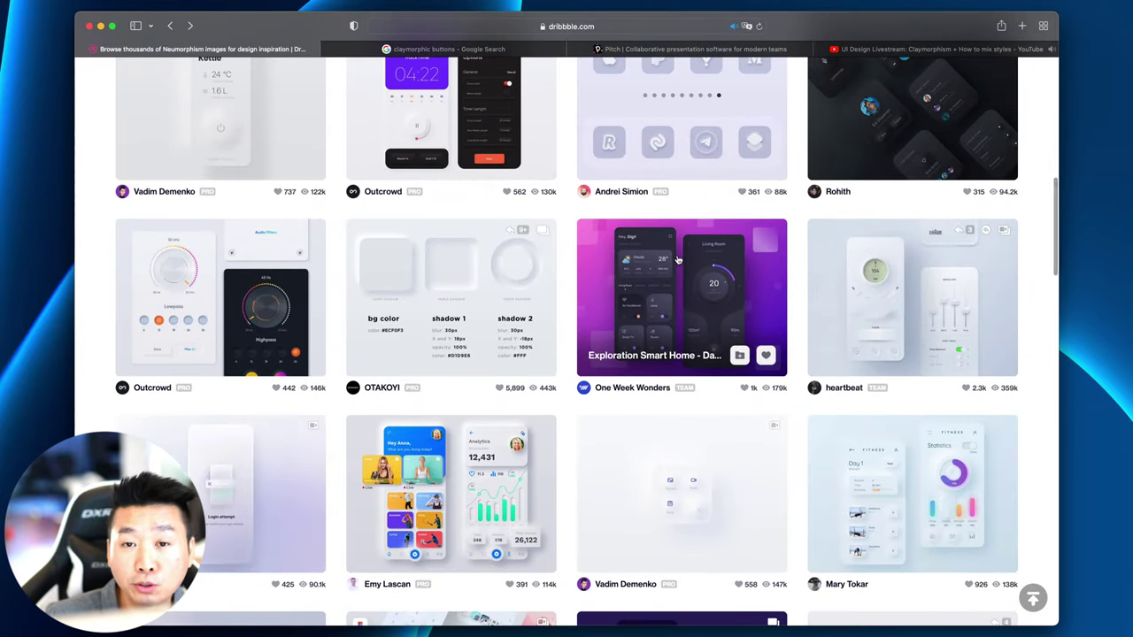
Step: Look through the Exploration Smart Home shot, then close it
click(672, 258)
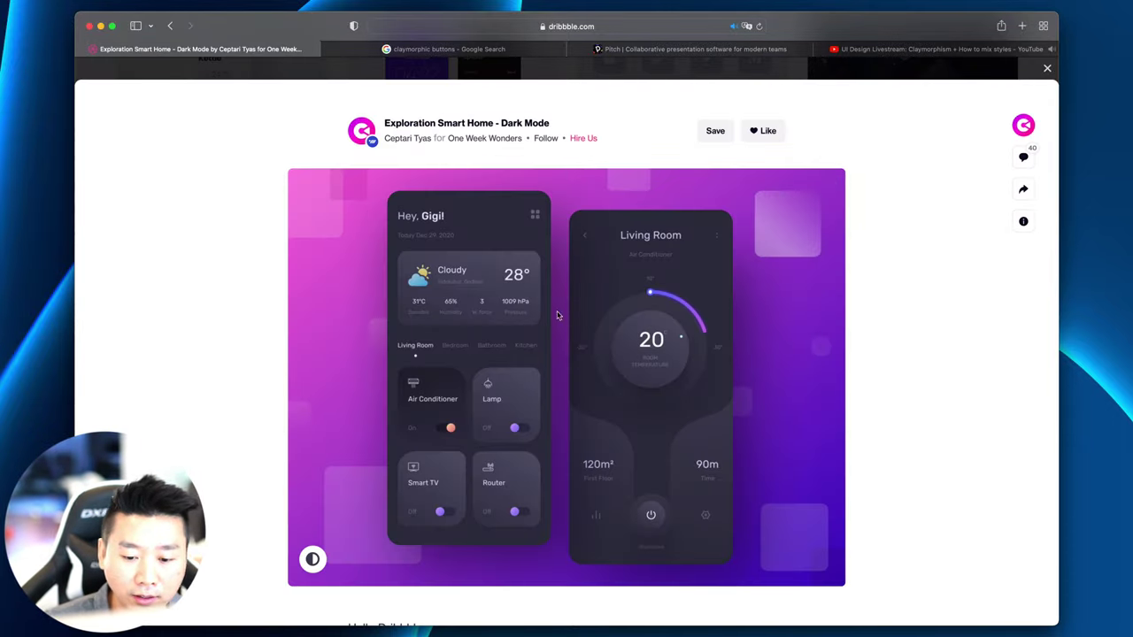
scroll(446, 469, down, 1)
scroll(509, 425, up, 1)
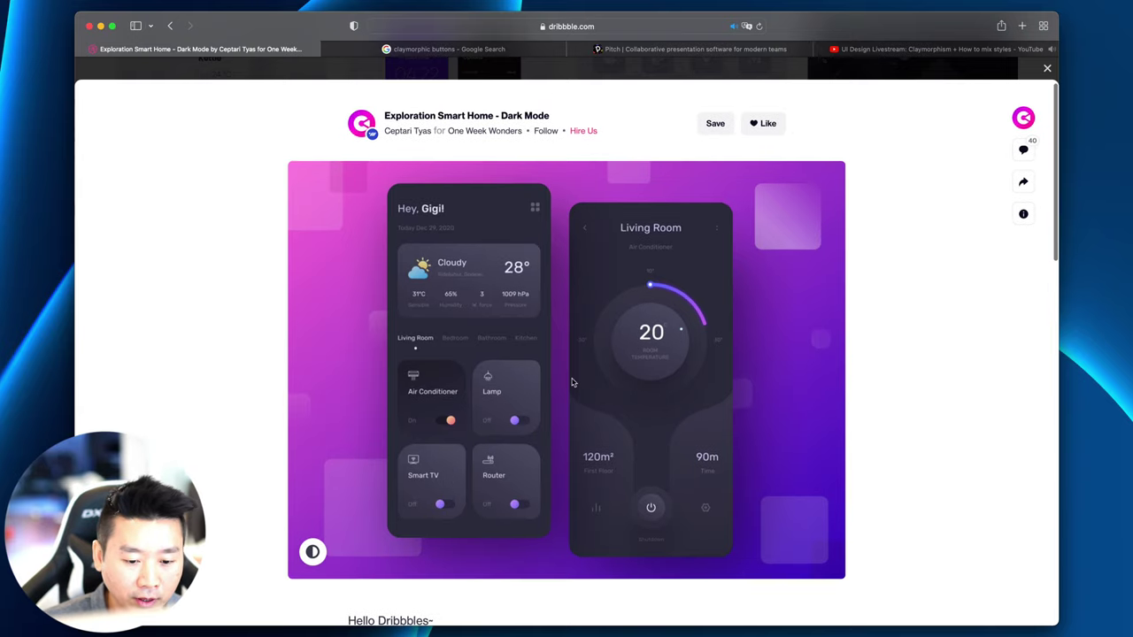
scroll(445, 279, up, 1)
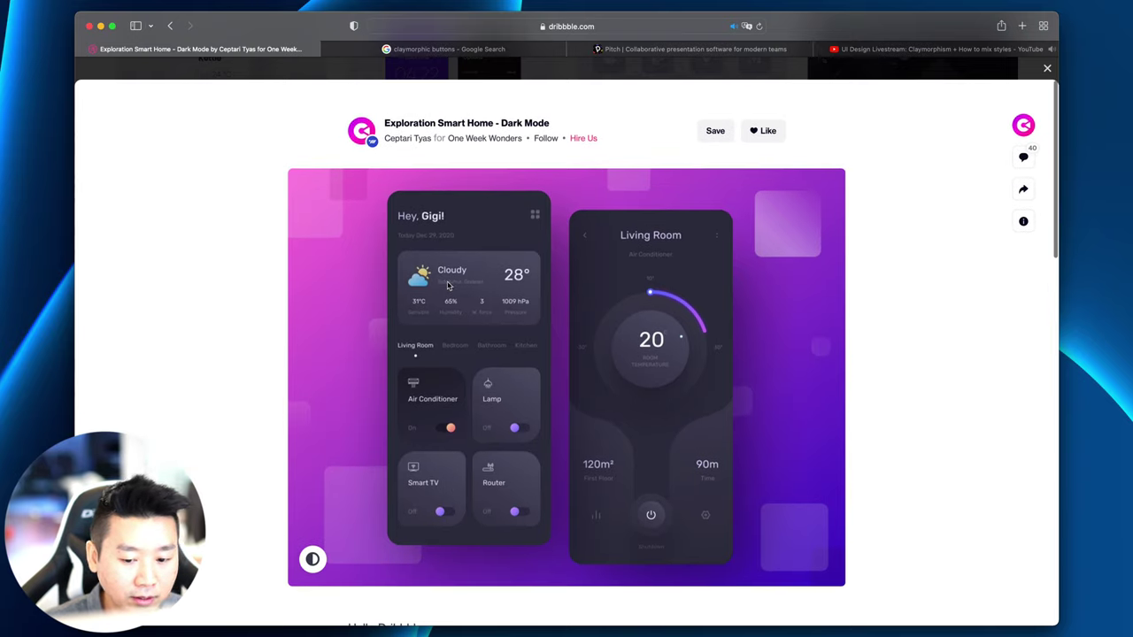
scroll(561, 307, down, 3)
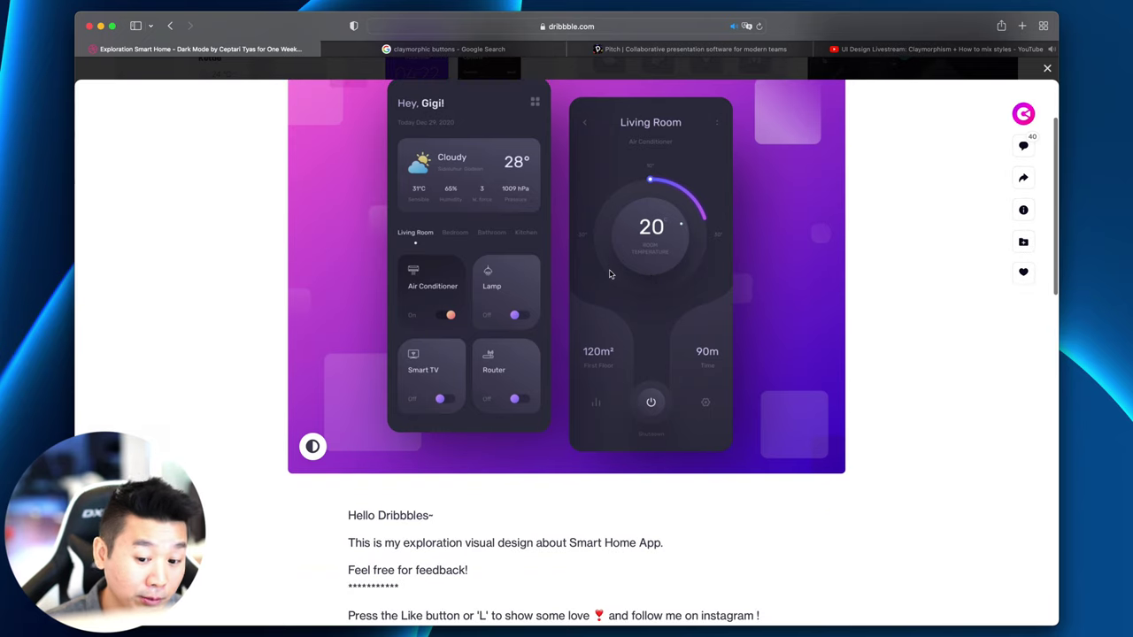
scroll(655, 302, up, 3)
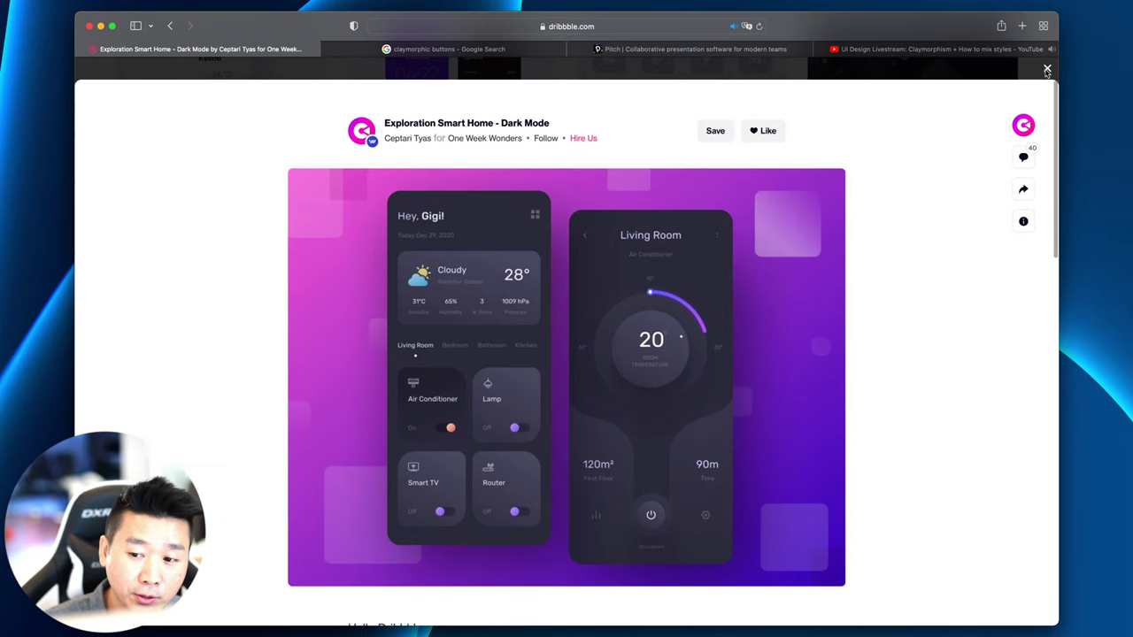
key(Escape)
scroll(861, 252, up, 10)
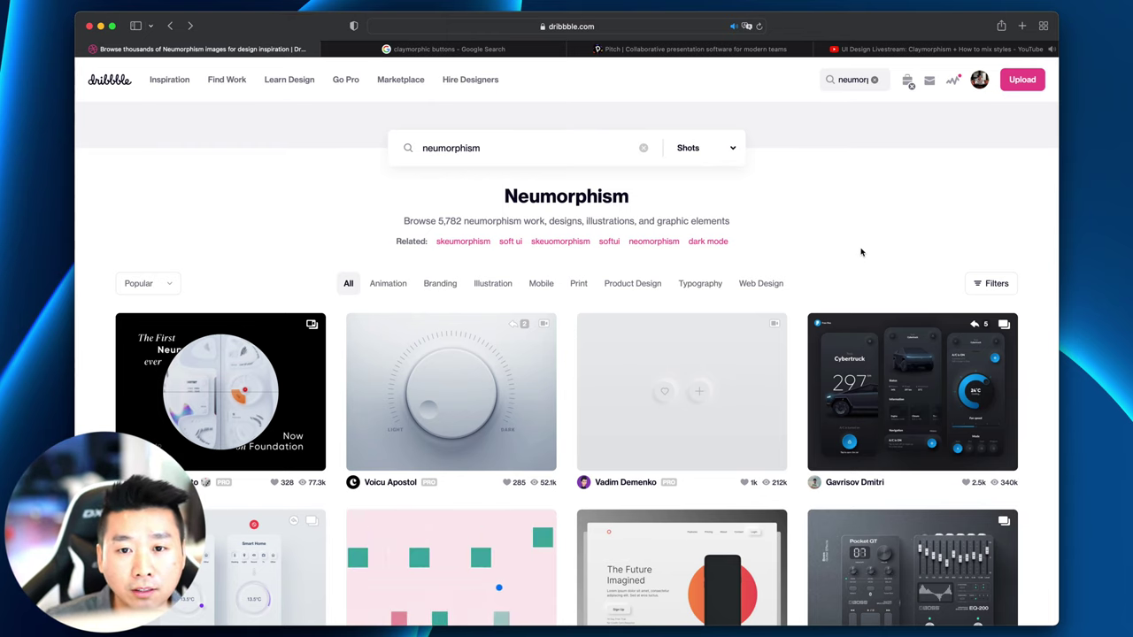
Step: Close the YouTube livestream tab and switch over to the Clay + 3D Figma file
click(815, 50)
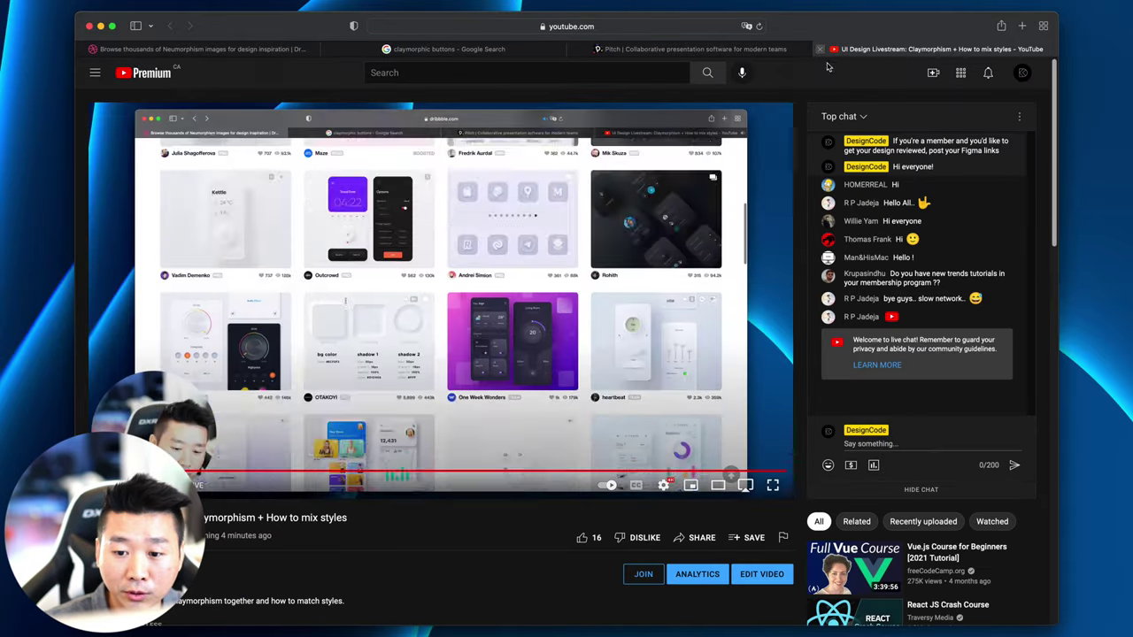
click(815, 50)
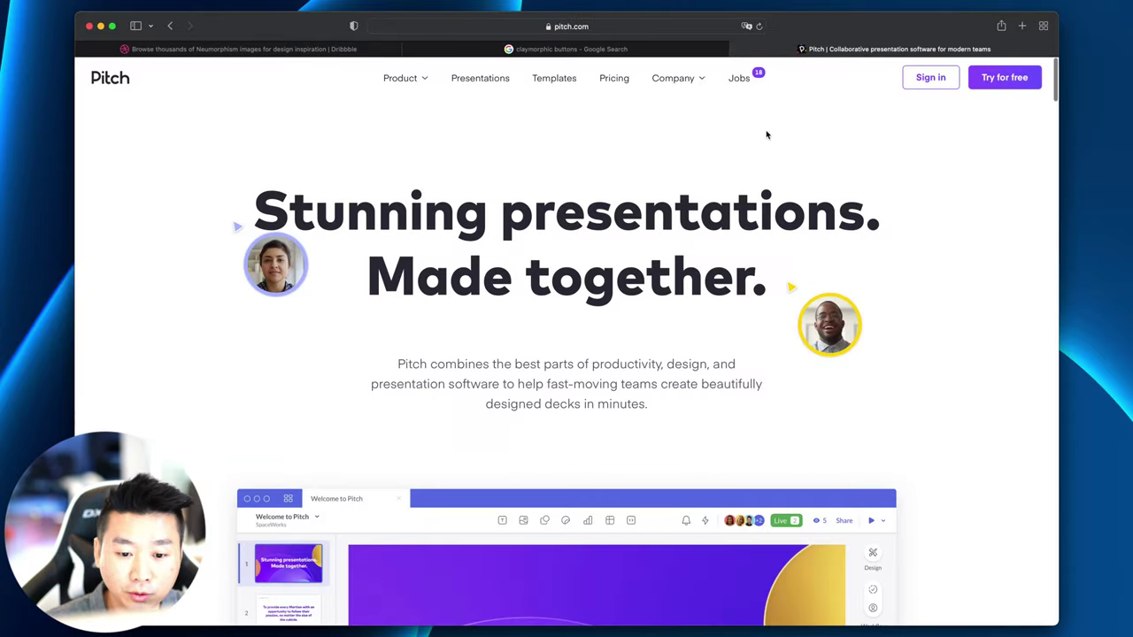
key(super+Tab)
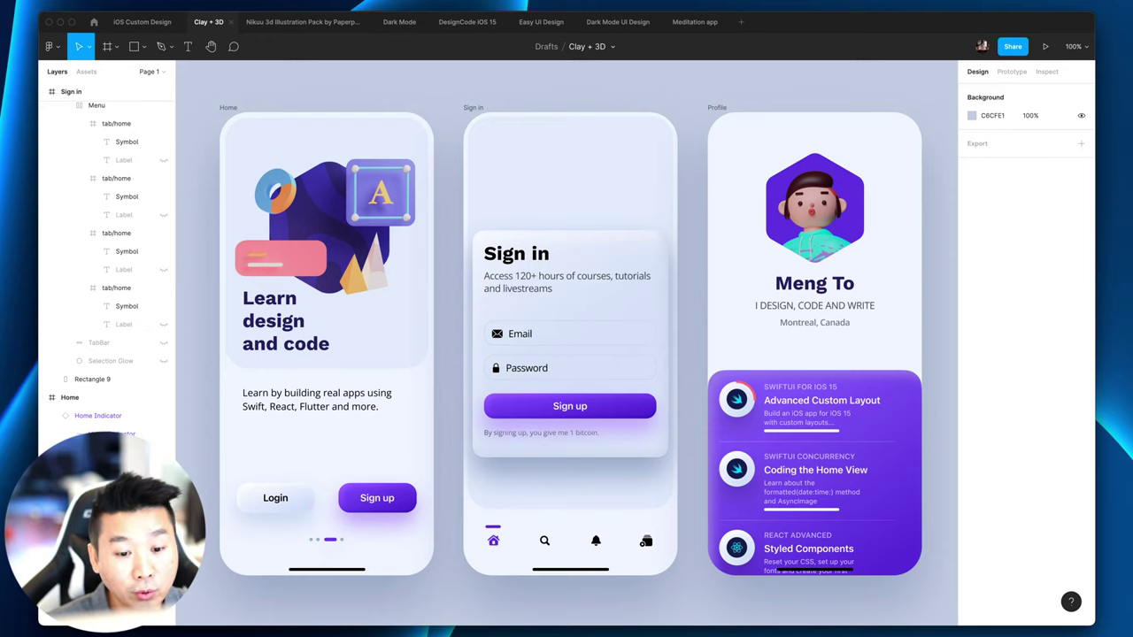
Step: Switch from the Clay + 3D file back to the browser's Pitch homepage
key(super+Tab)
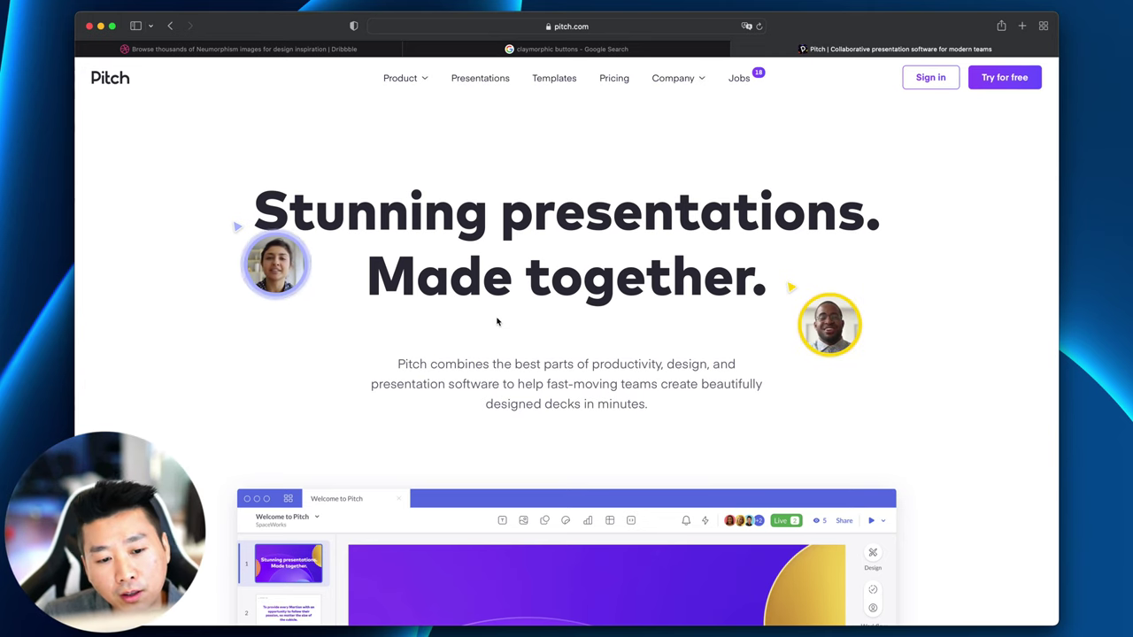
Step: Return to the Dribbble neumorphism results and preview the Tesla Smart App shot
click(321, 48)
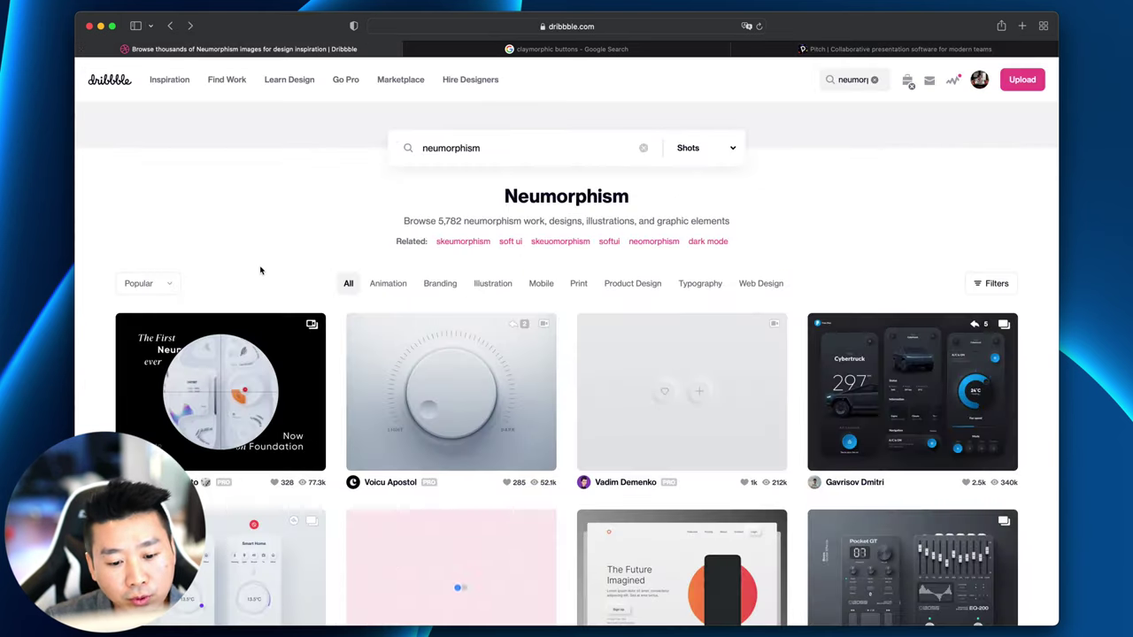
scroll(260, 270, down, 2)
scroll(443, 266, up, 2)
scroll(770, 203, down, 5)
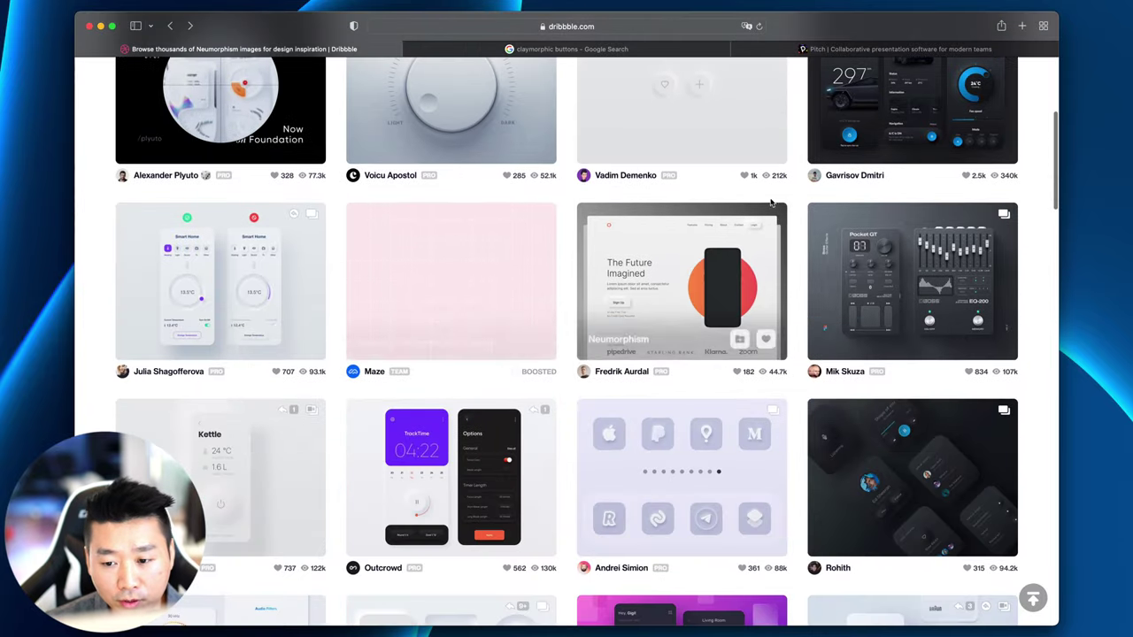
scroll(770, 203, up, 5)
click(821, 340)
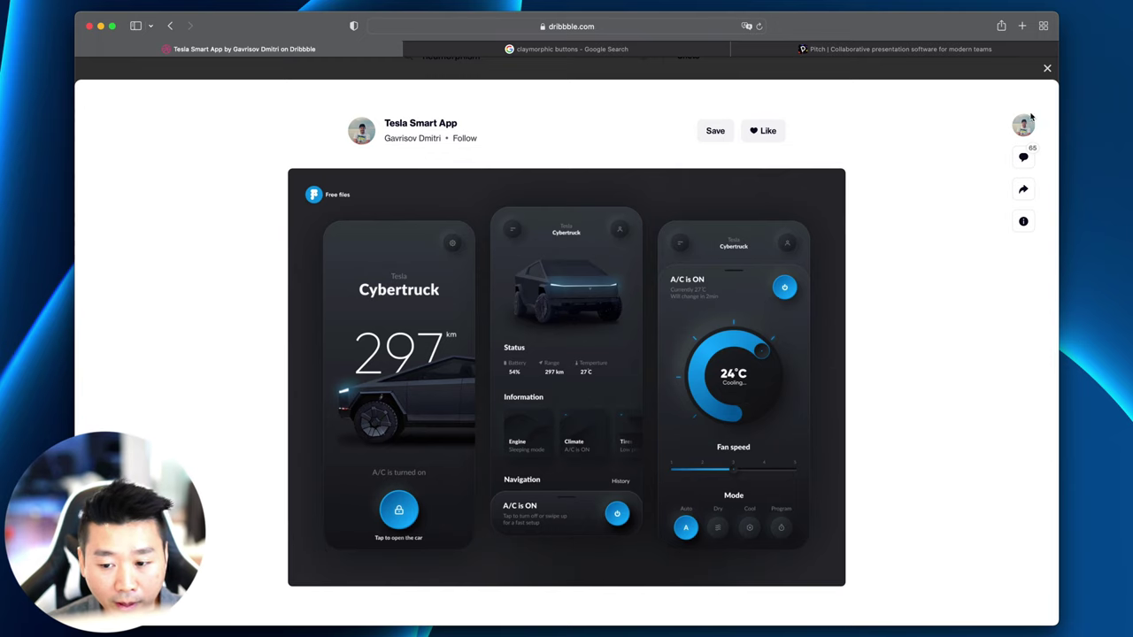
click(1046, 68)
Step: Scroll further and preview the Neumorphism Fitness Mobile App shot
scroll(523, 357, down, 5)
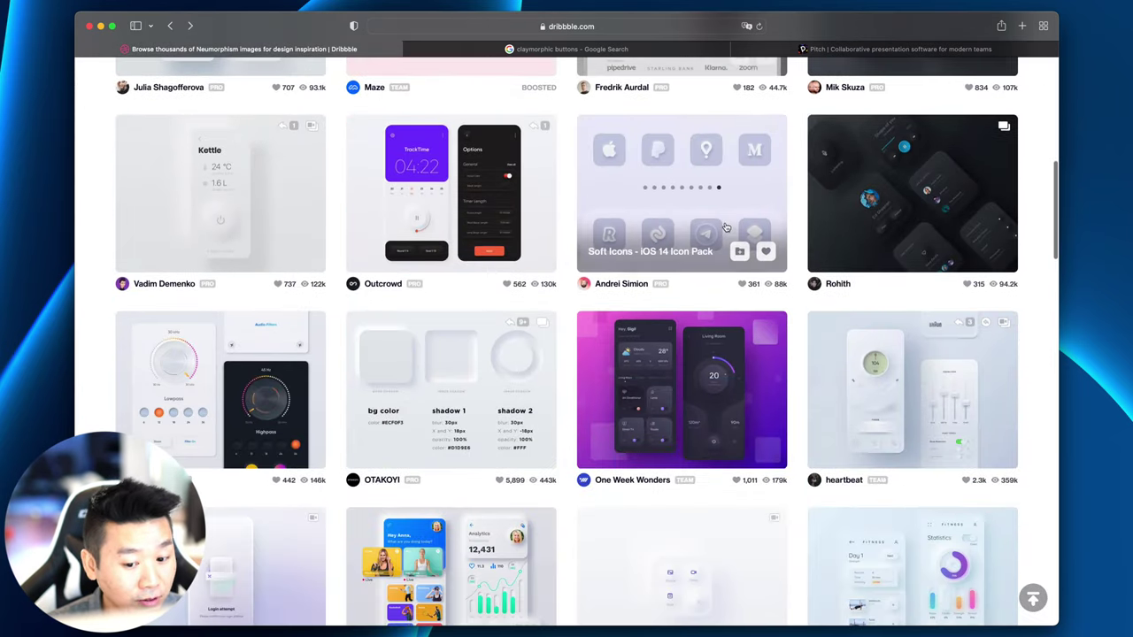
scroll(523, 357, down, 1)
scroll(523, 357, down, 3)
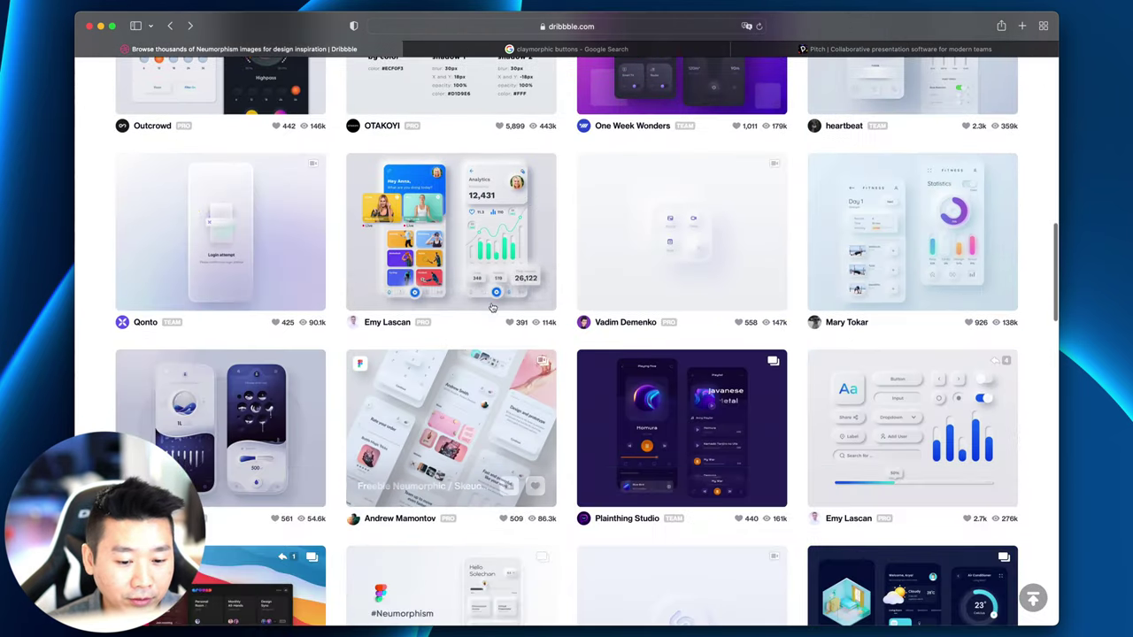
click(451, 256)
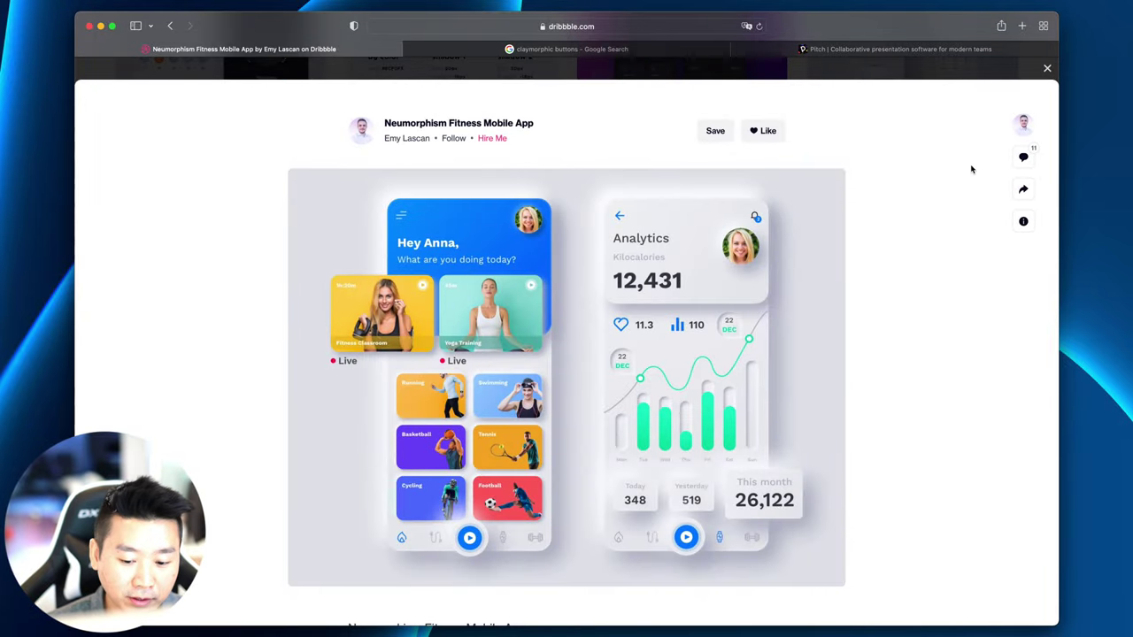
click(1048, 69)
scroll(531, 336, down, 1)
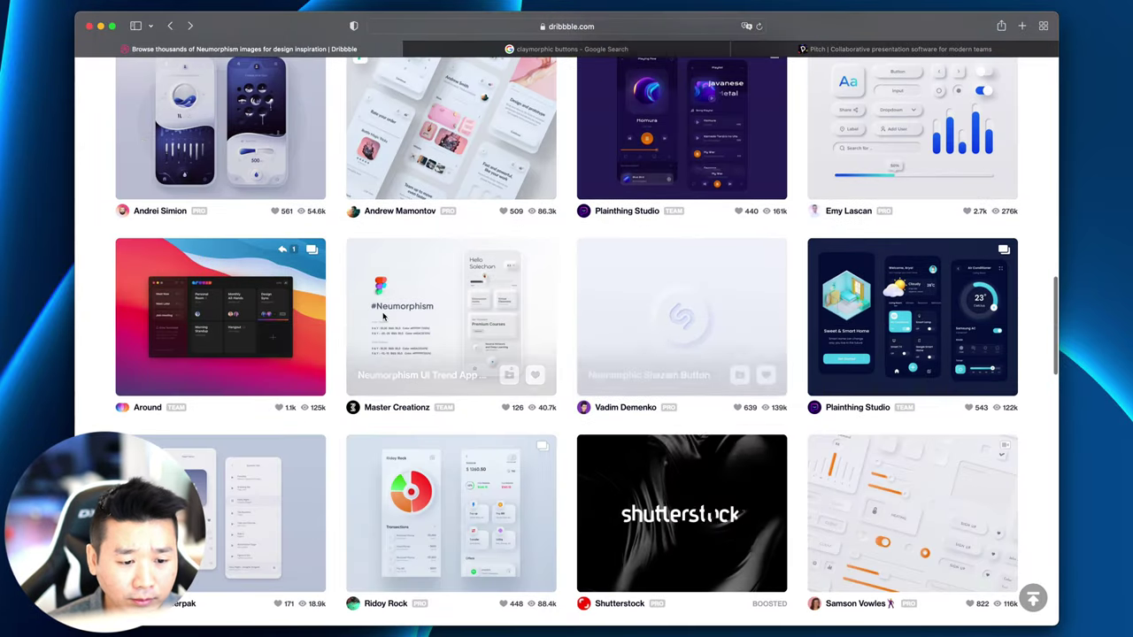
Step: Study the Neumorphism UI Trend App Screen shot at full size, then close it
click(540, 328)
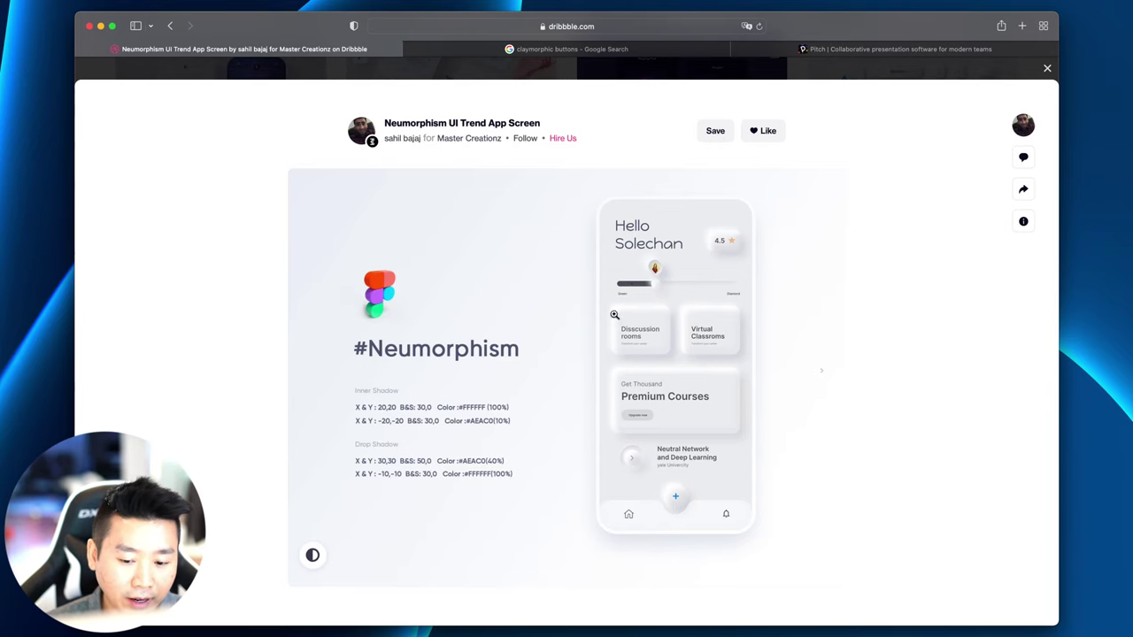
click(659, 367)
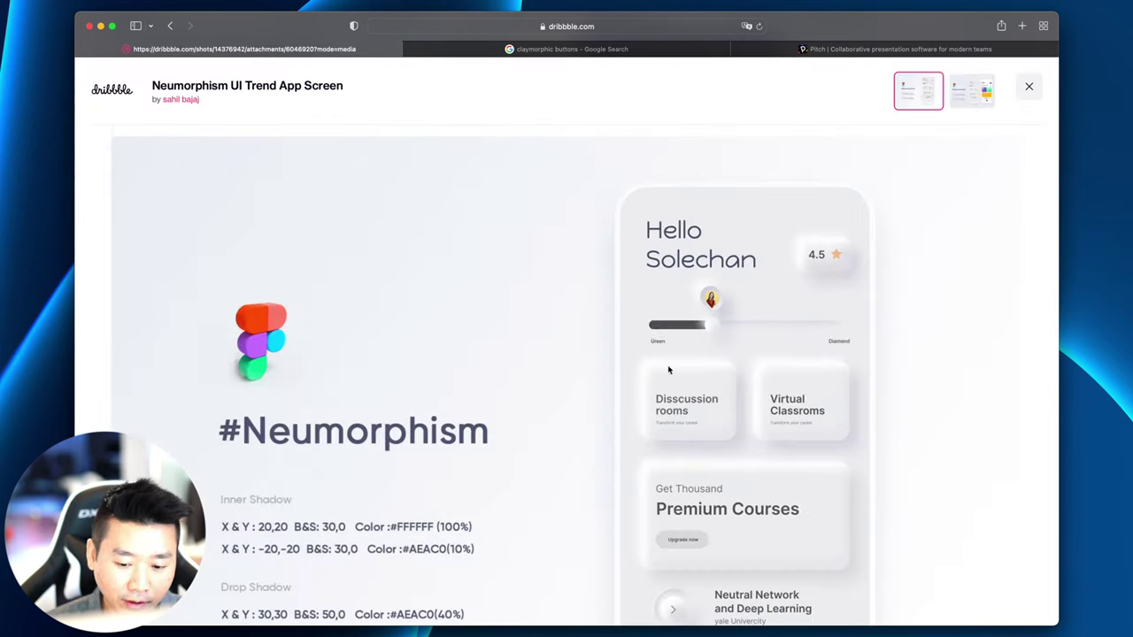
scroll(672, 367, down, 3)
scroll(735, 431, up, 2)
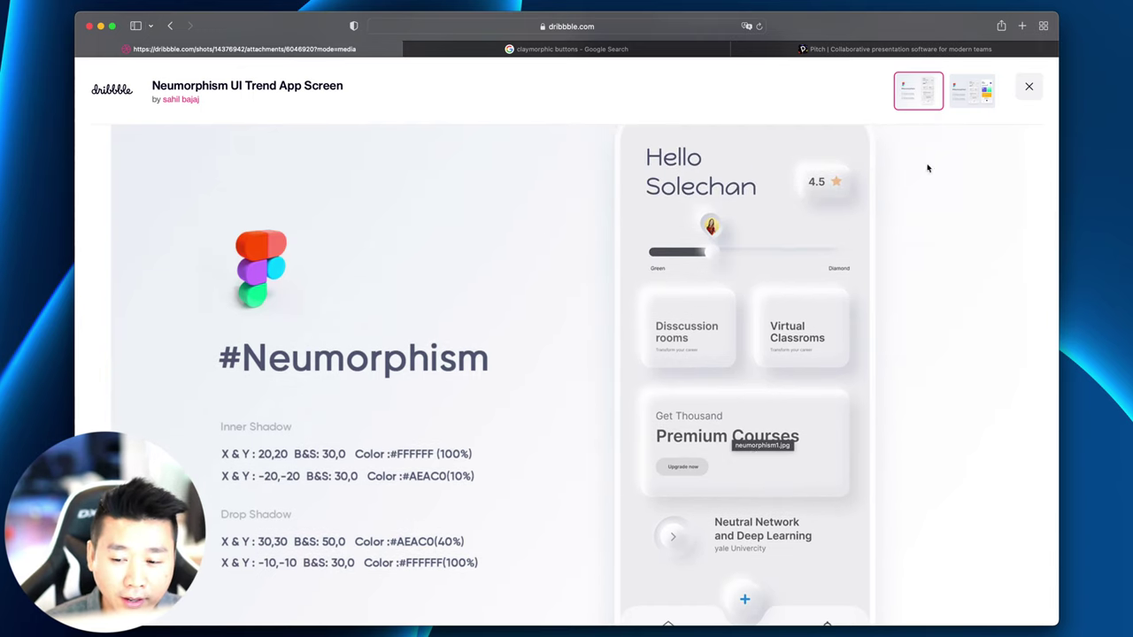
click(1027, 86)
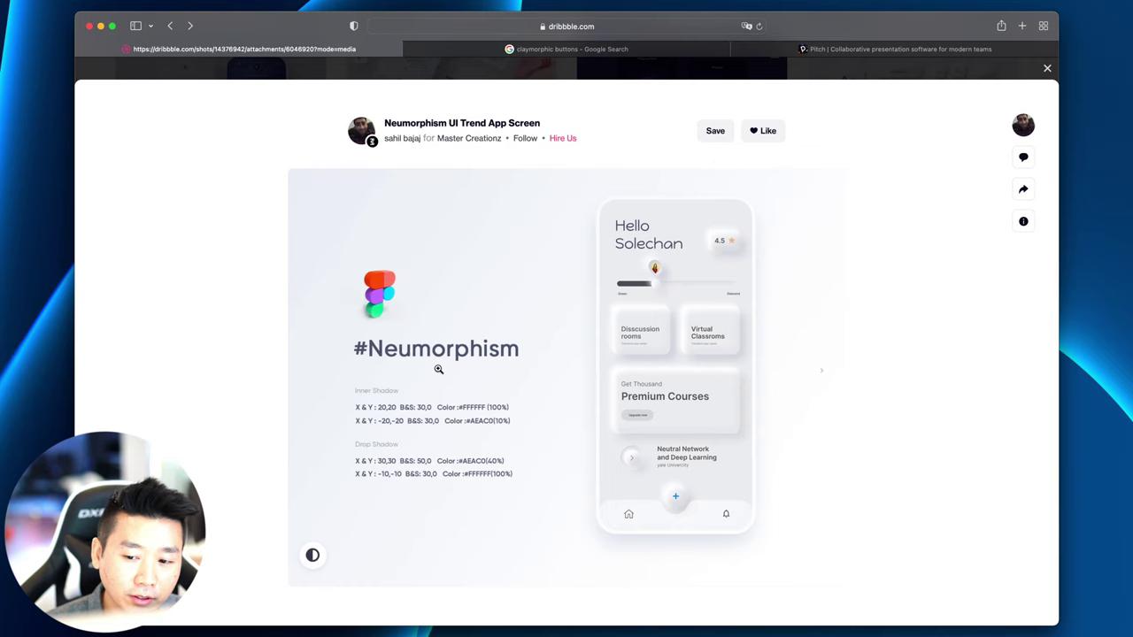
click(1047, 68)
scroll(401, 313, up, 1)
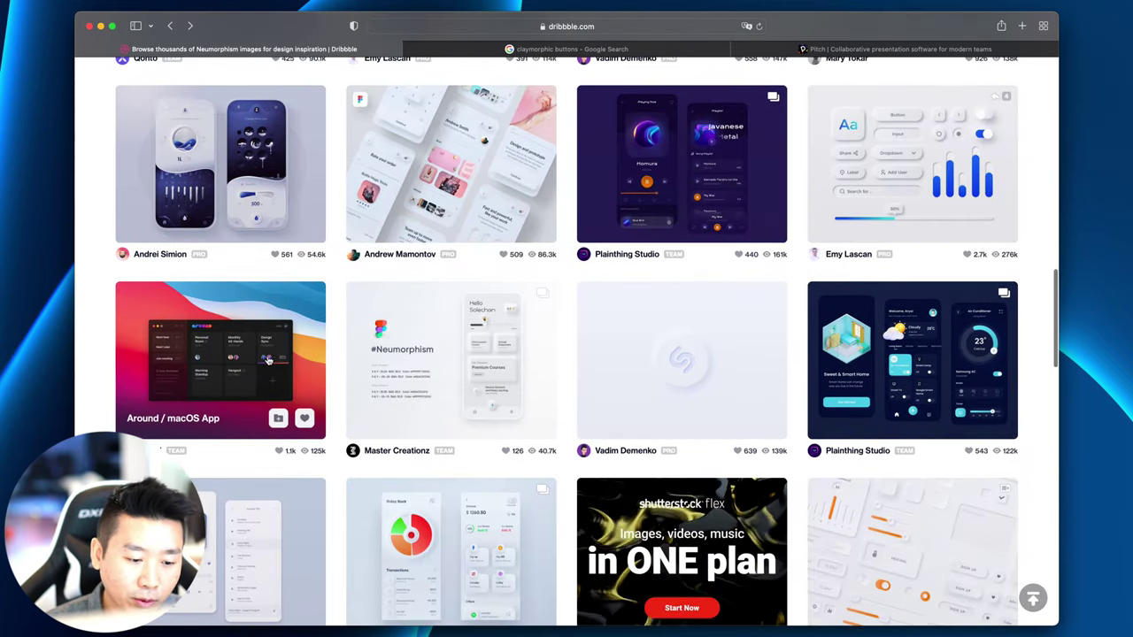
click(305, 354)
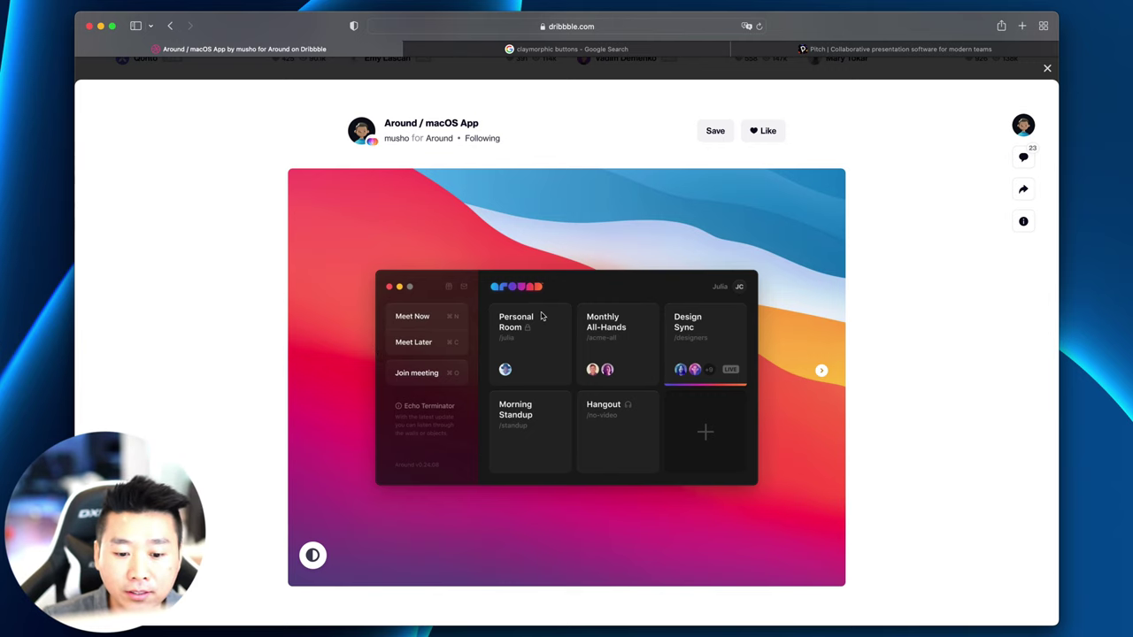
click(1041, 70)
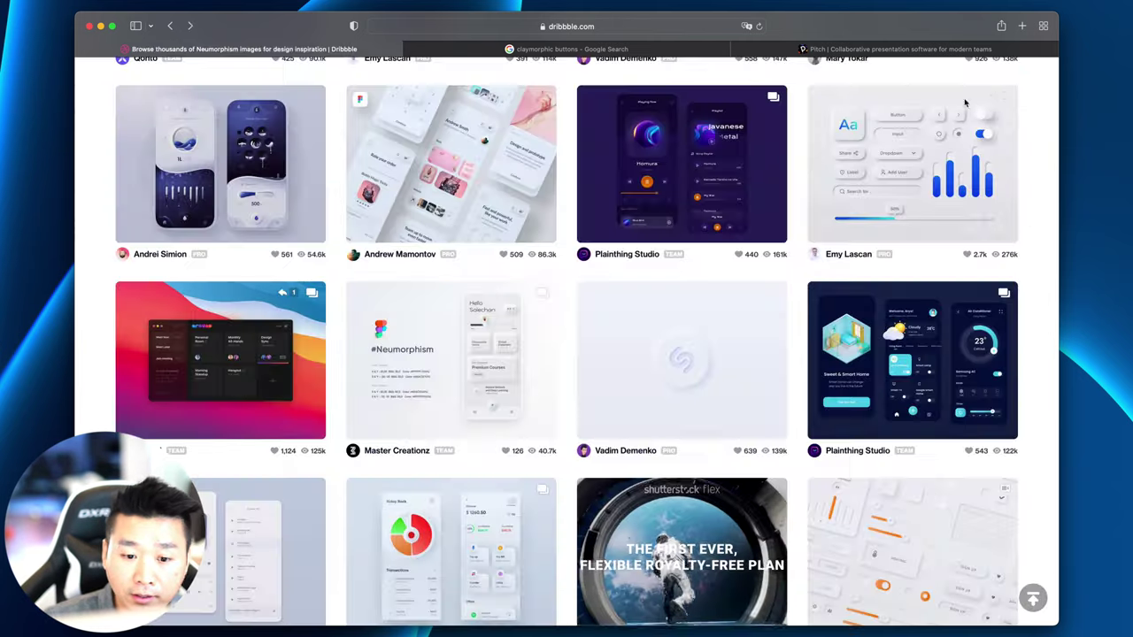
scroll(663, 222, up, 10)
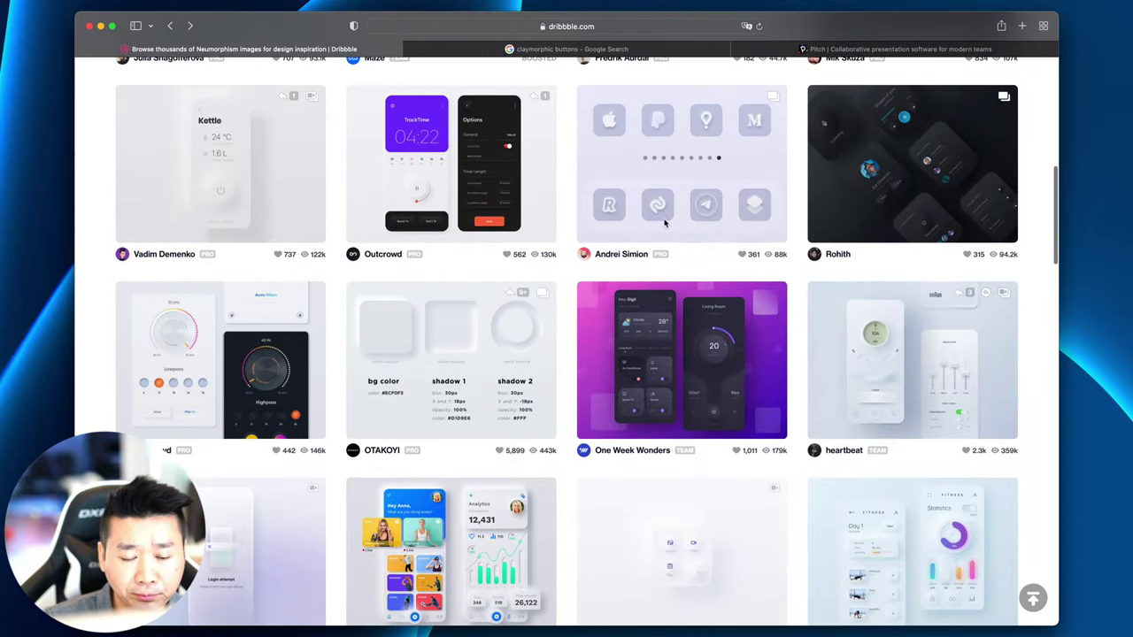
scroll(665, 223, up, 10)
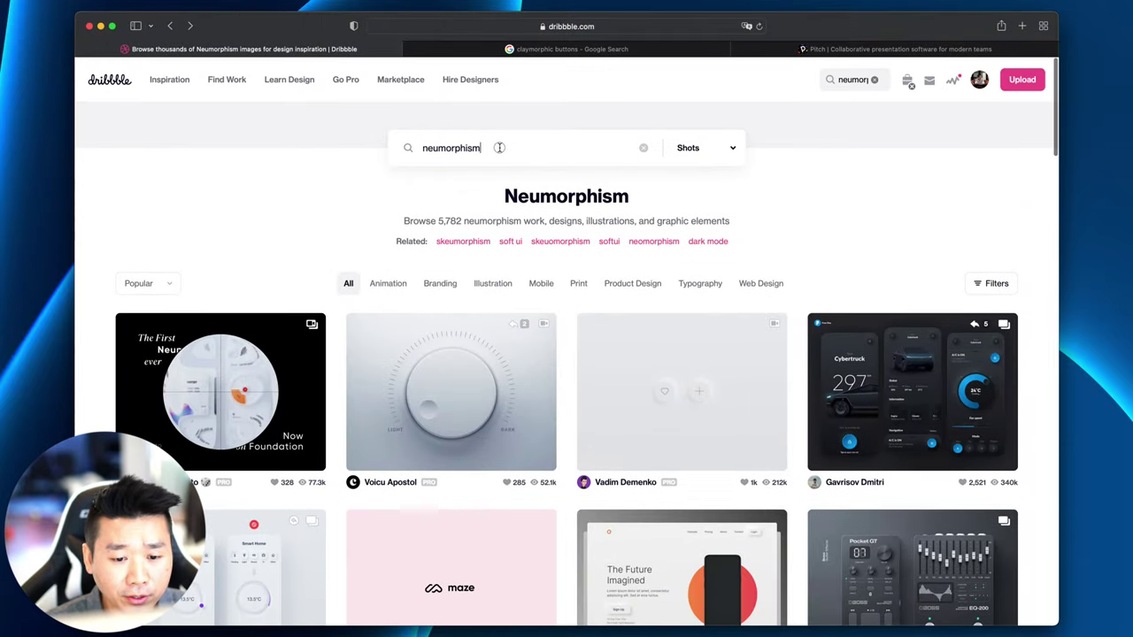
Step: Clear the 'neumorphism' search term, start typing 'cl', then erase it
double_click(503, 147)
key(BackSpace)
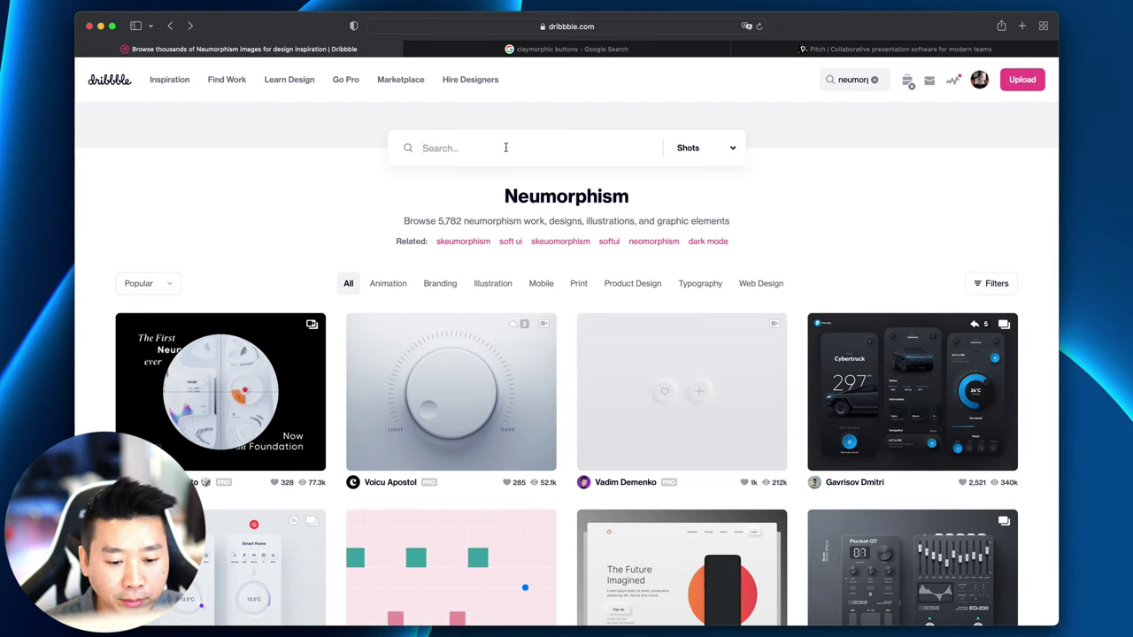
text(cl)
key(BackSpace)
key(BackSpace)
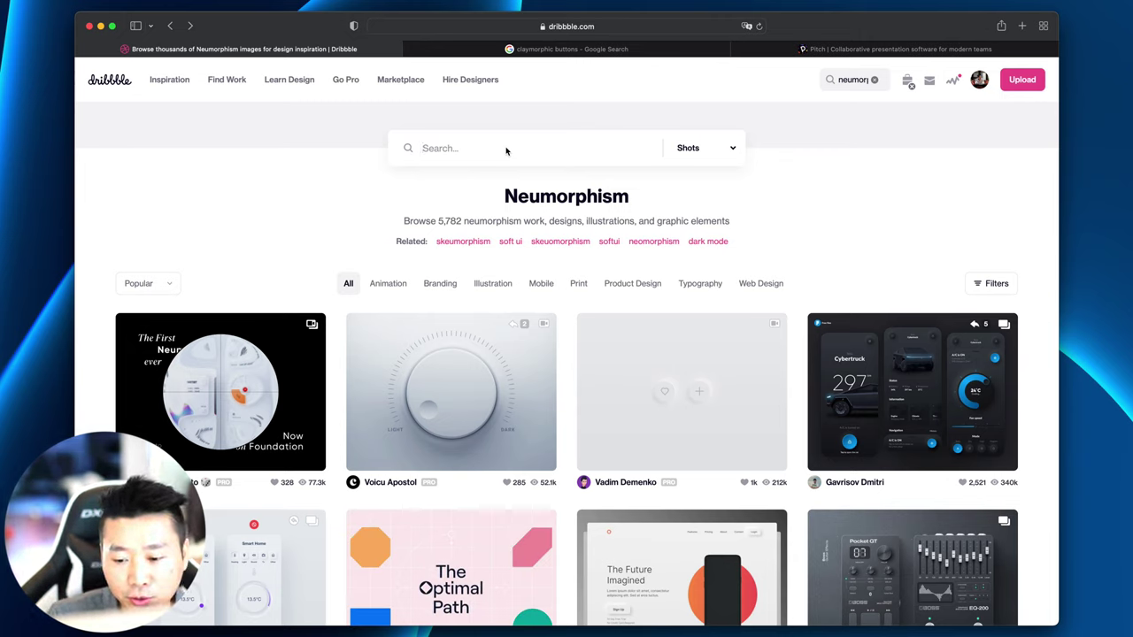
Step: Preview the Neumorphic button animation shot and scroll further down the results
click(654, 395)
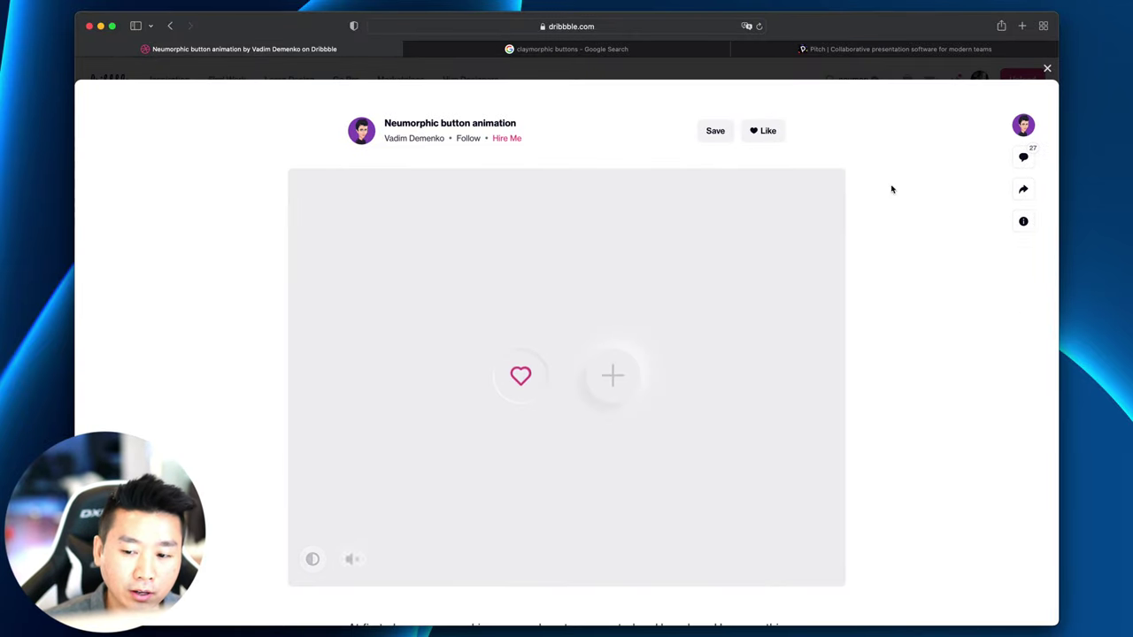
click(1047, 68)
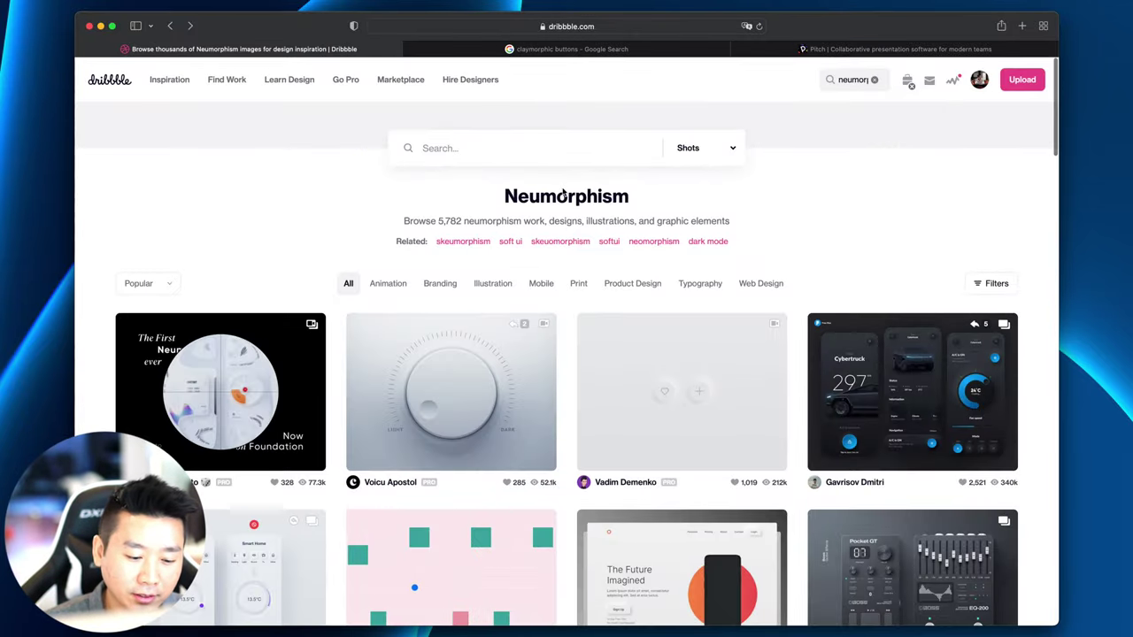
scroll(561, 187, down, 1)
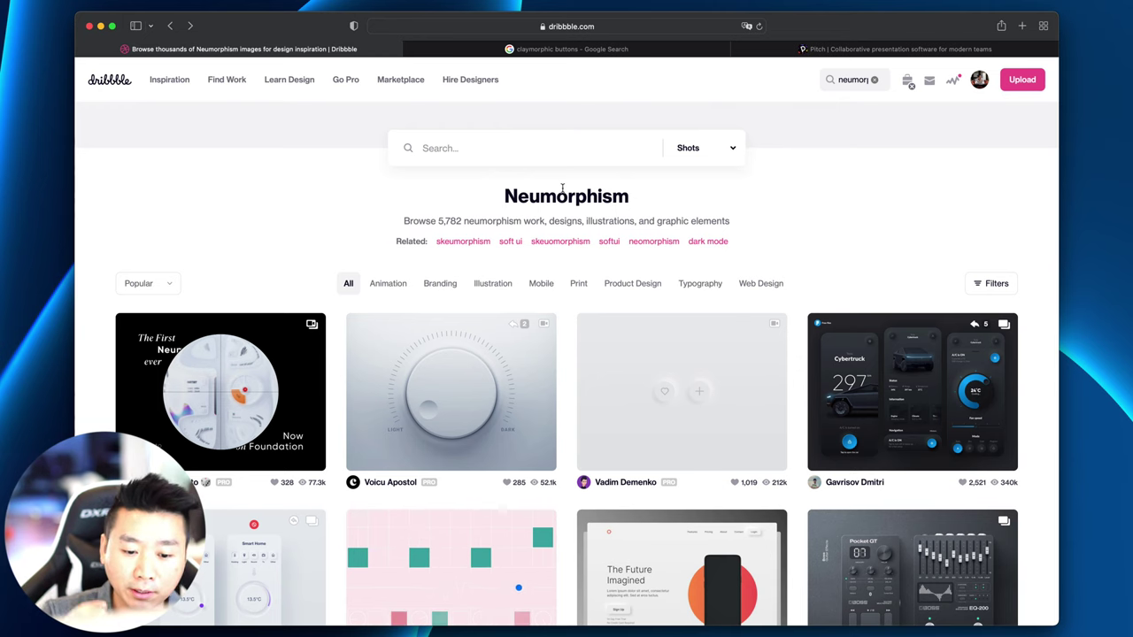
mouse_move(504, 387)
scroll(504, 386, down, 3)
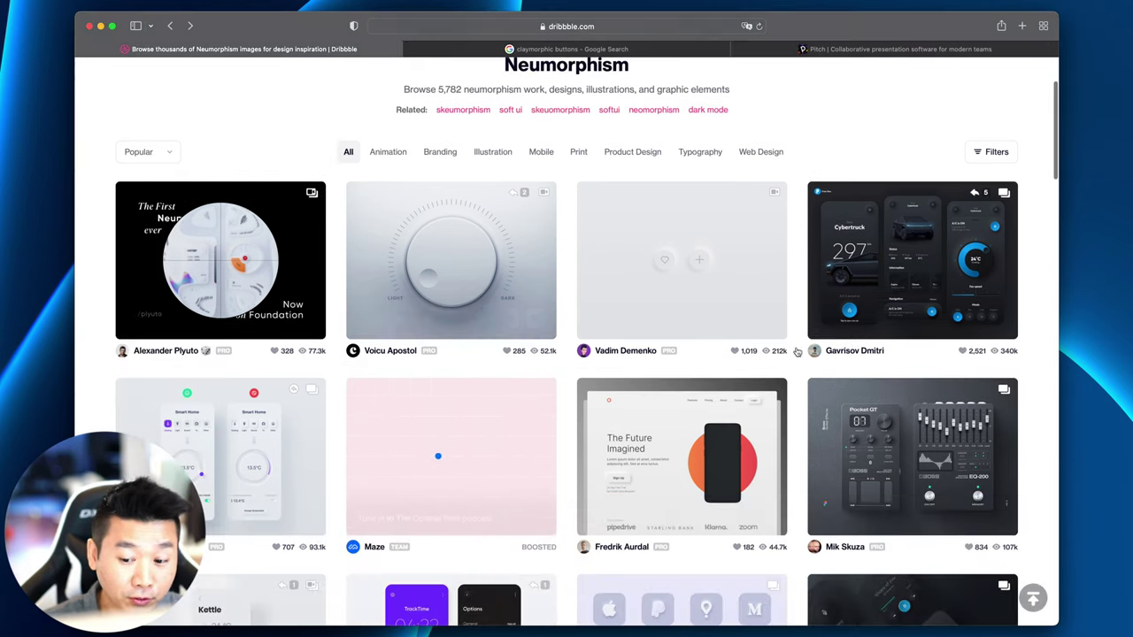
Step: Preview the Tesla Smart App shot, then return to the Dribbble search field
click(911, 265)
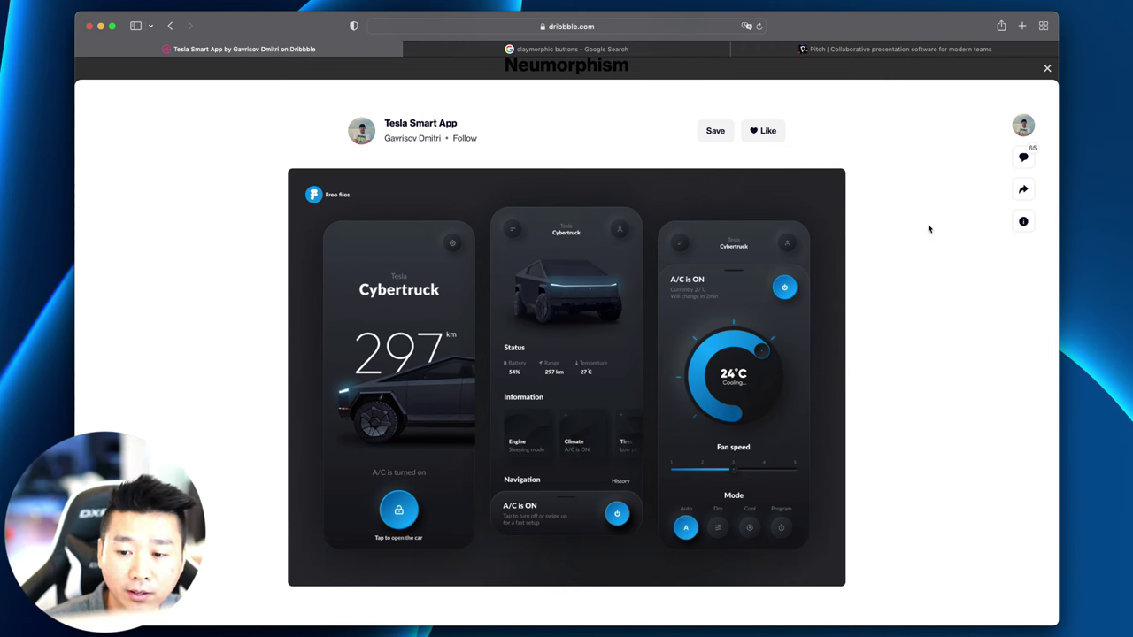
click(1055, 77)
scroll(555, 172, up, 3)
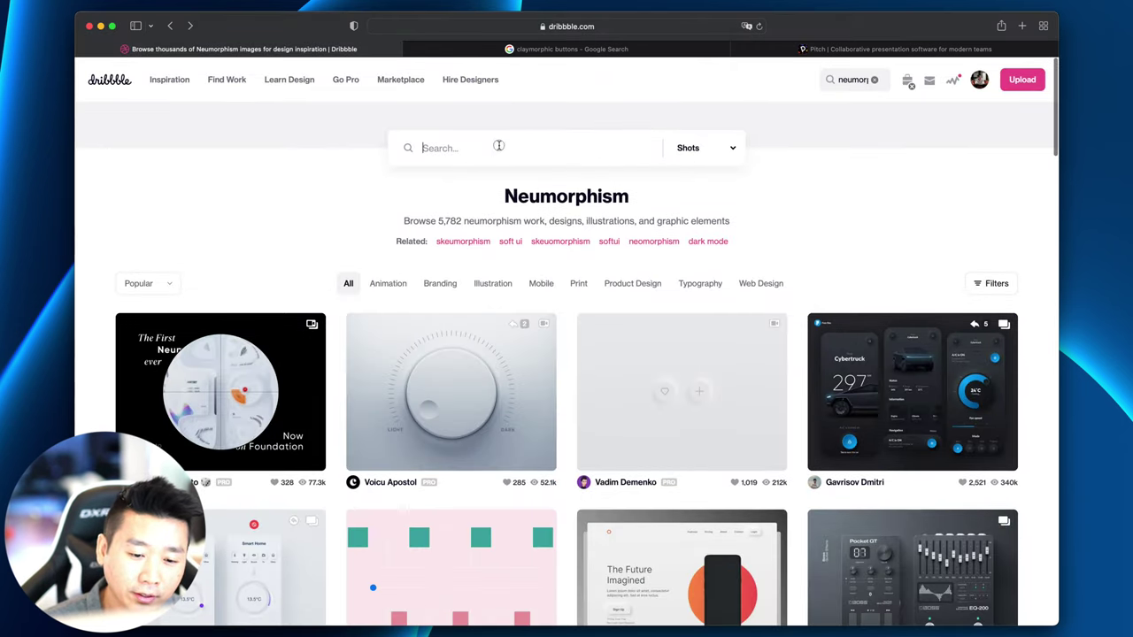
click(561, 147)
Step: Enter 'clay' in the Dribbble search field and submit the clay ui search
text(clay ui)
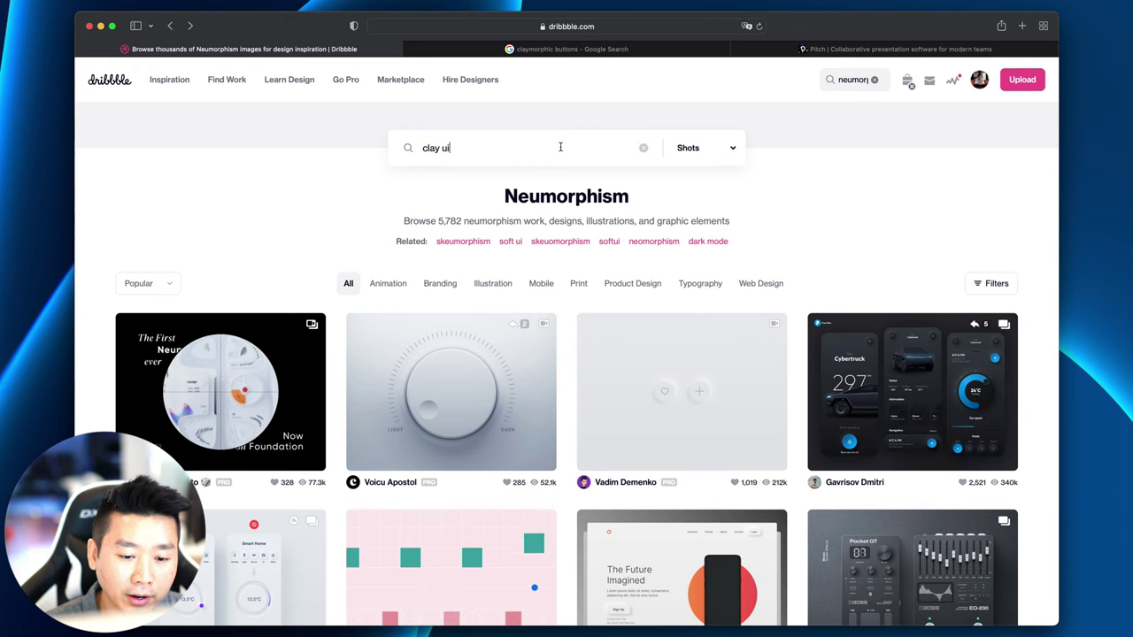
key(Return)
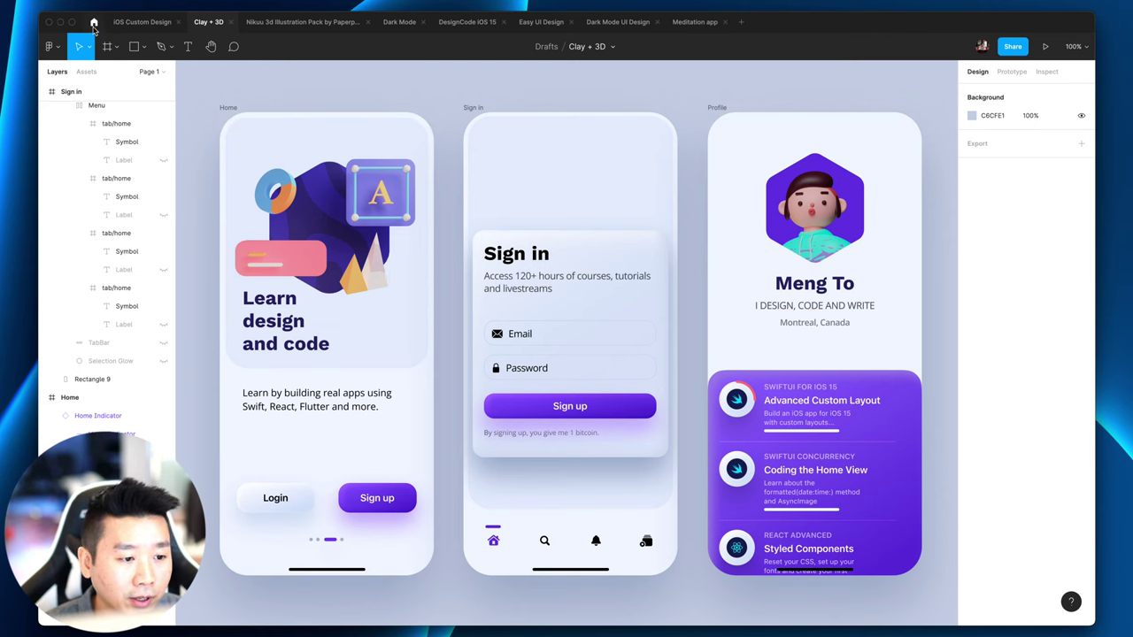
Step: From the Figma file browser, search Community for '3d illustrations'
click(94, 22)
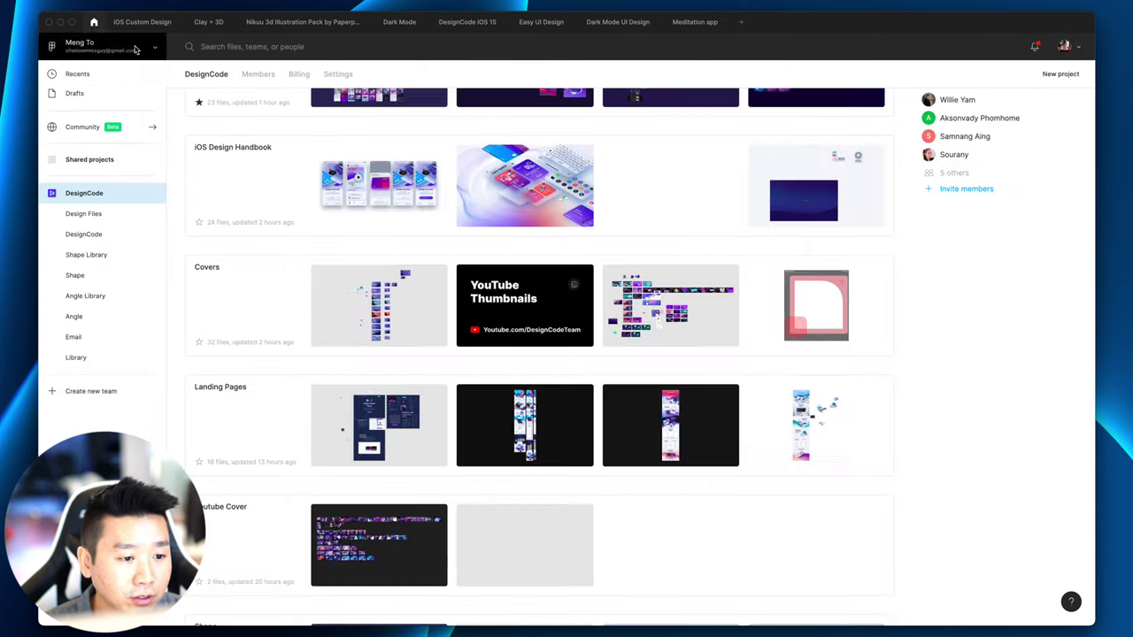
click(83, 128)
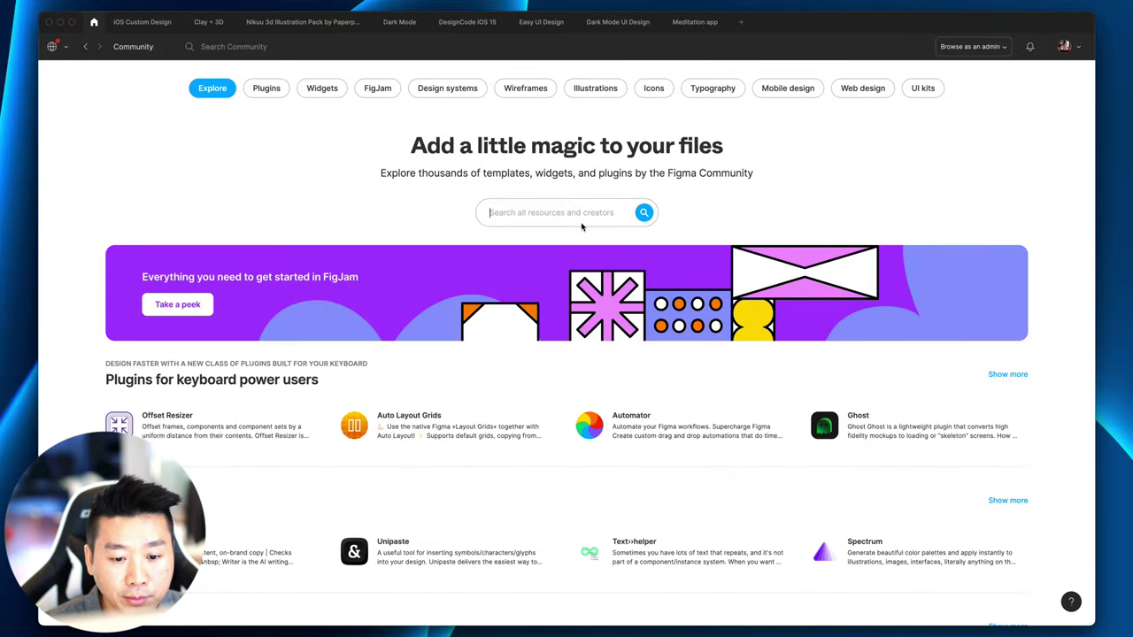
text(3d )
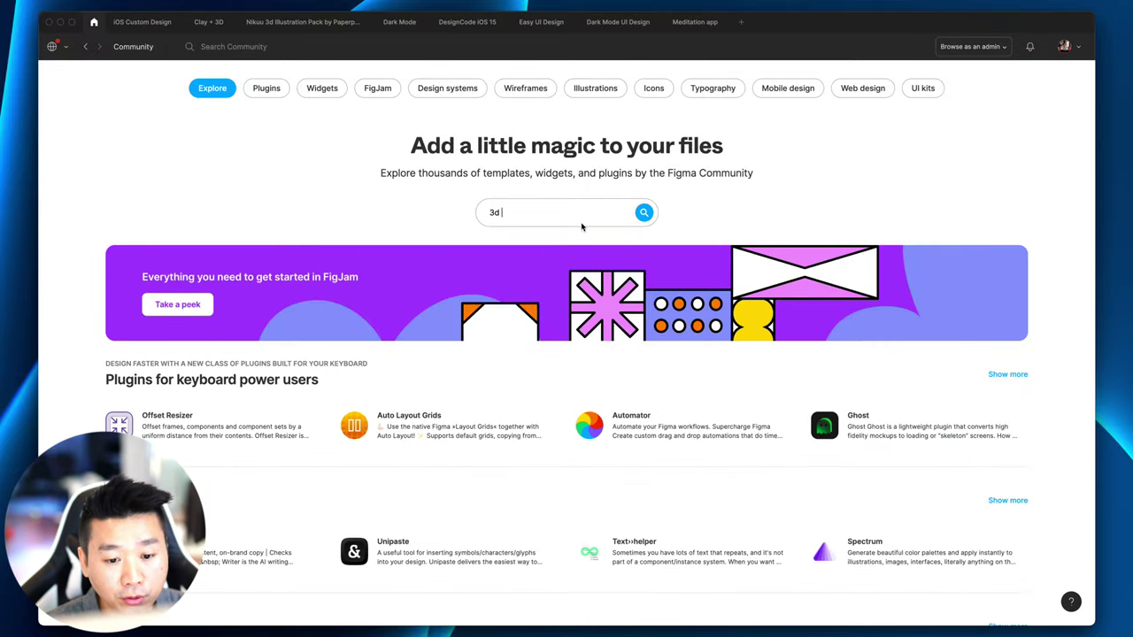
text(illustrations)
key(Return)
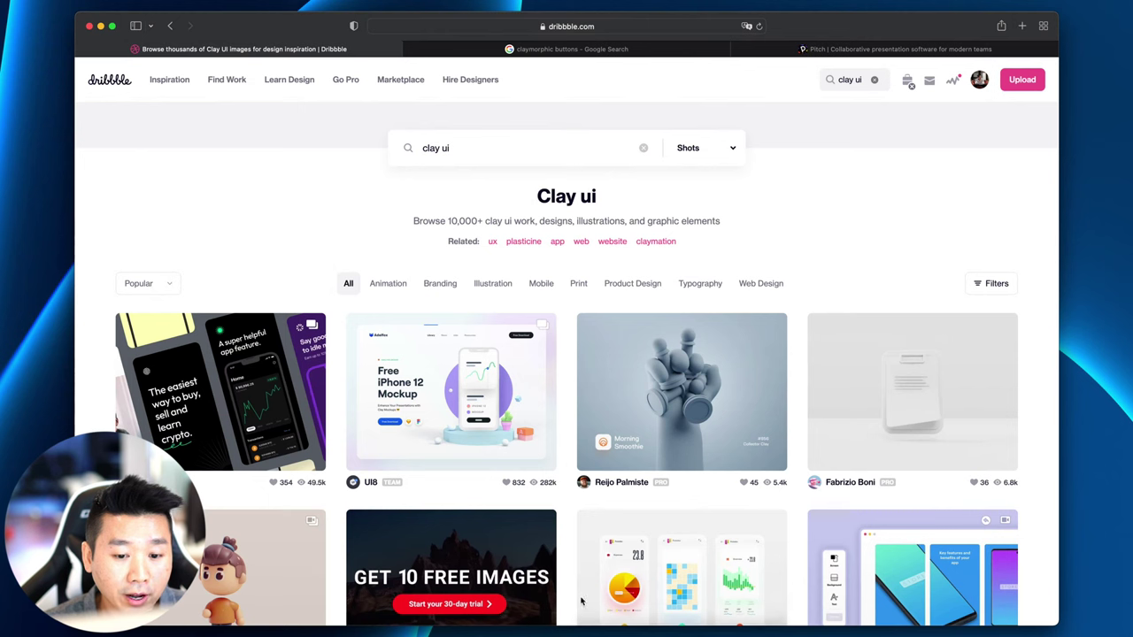
Step: Browse the 3D-style visuals on Pitch's homepage, then return to the Clay + 3D Figma file
click(817, 51)
scroll(511, 224, down, 8)
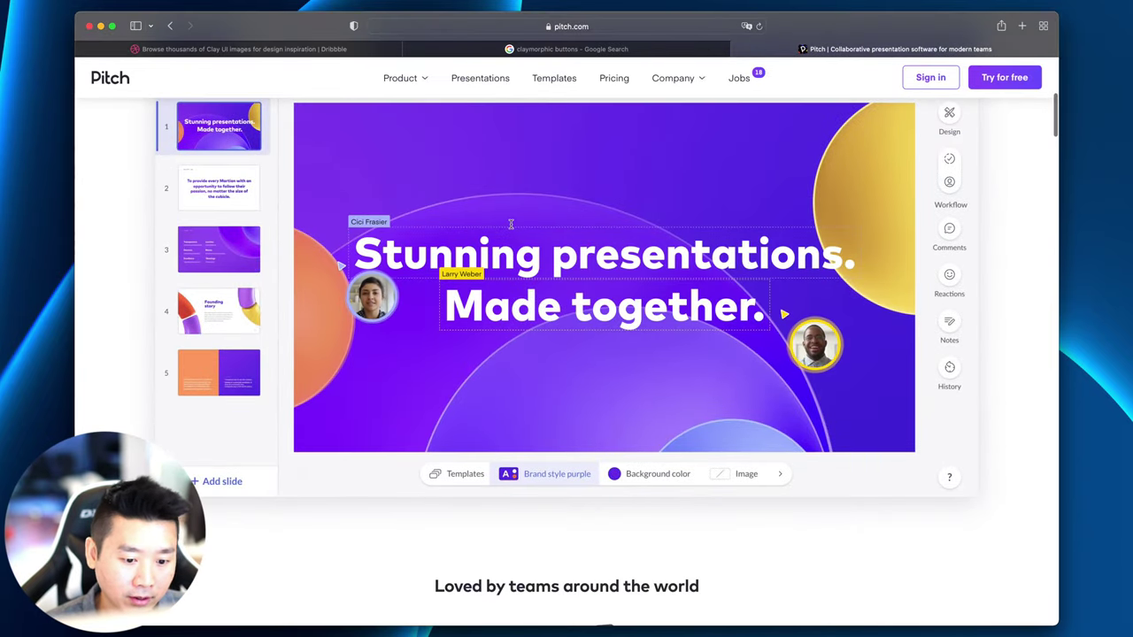
scroll(511, 224, down, 6)
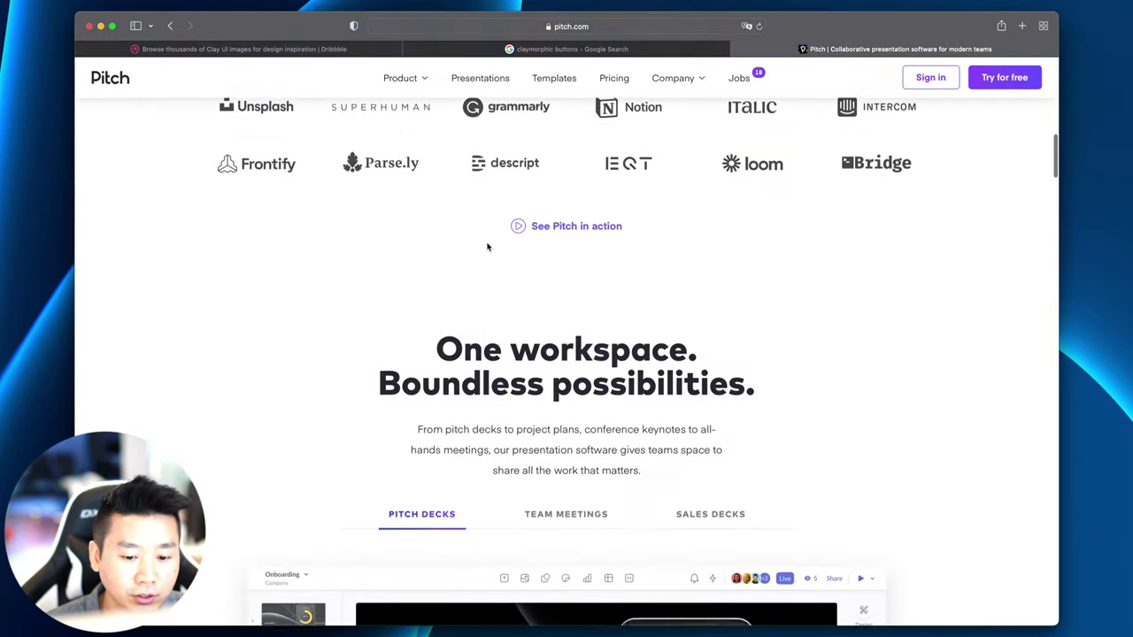
scroll(487, 247, down, 10)
scroll(493, 251, up, 2)
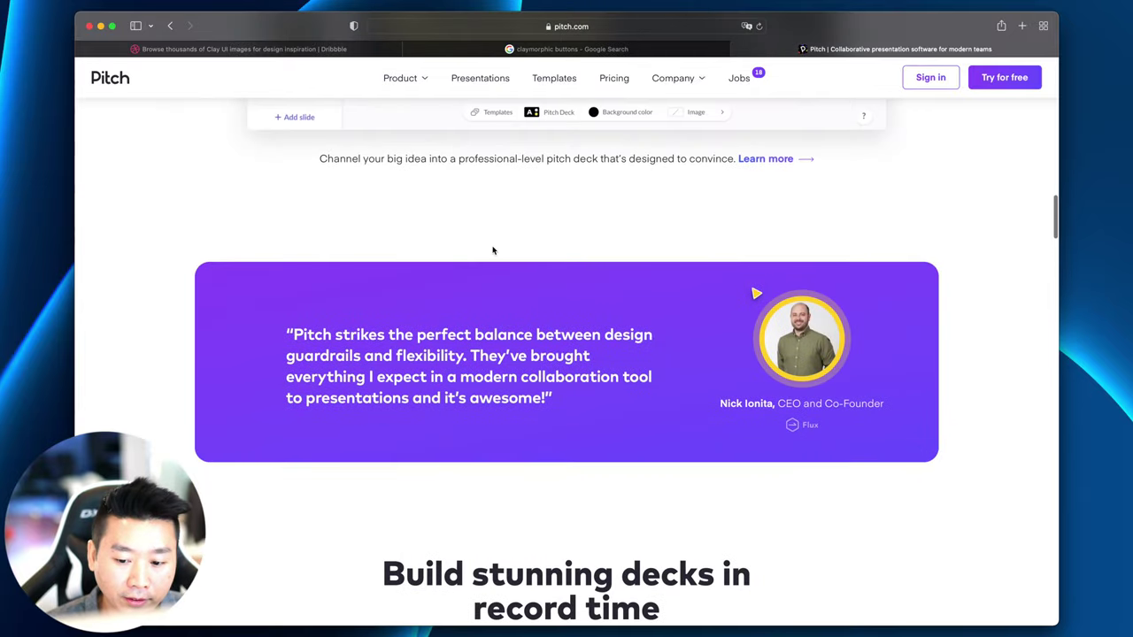
scroll(493, 250, down, 7)
scroll(497, 301, down, 4)
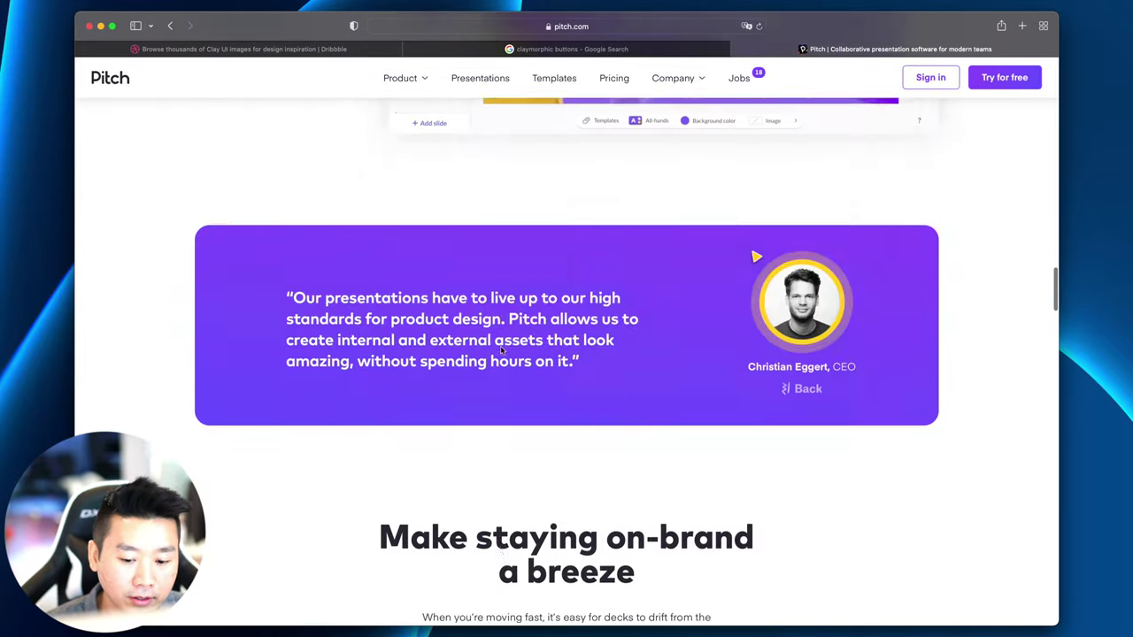
scroll(501, 350, down, 10)
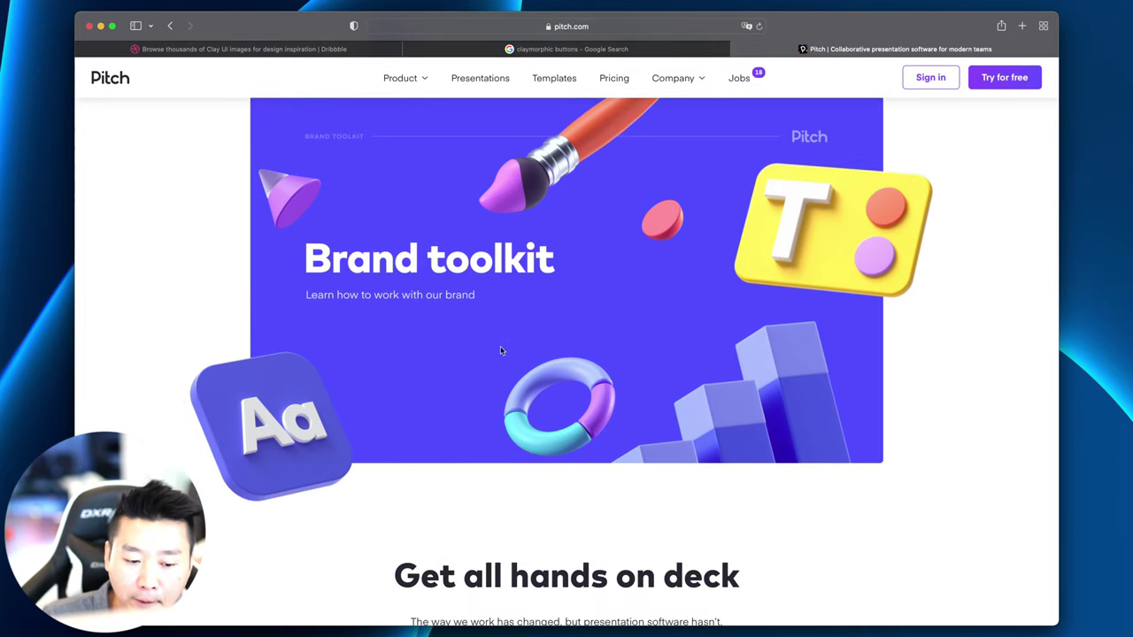
scroll(476, 389, up, 1)
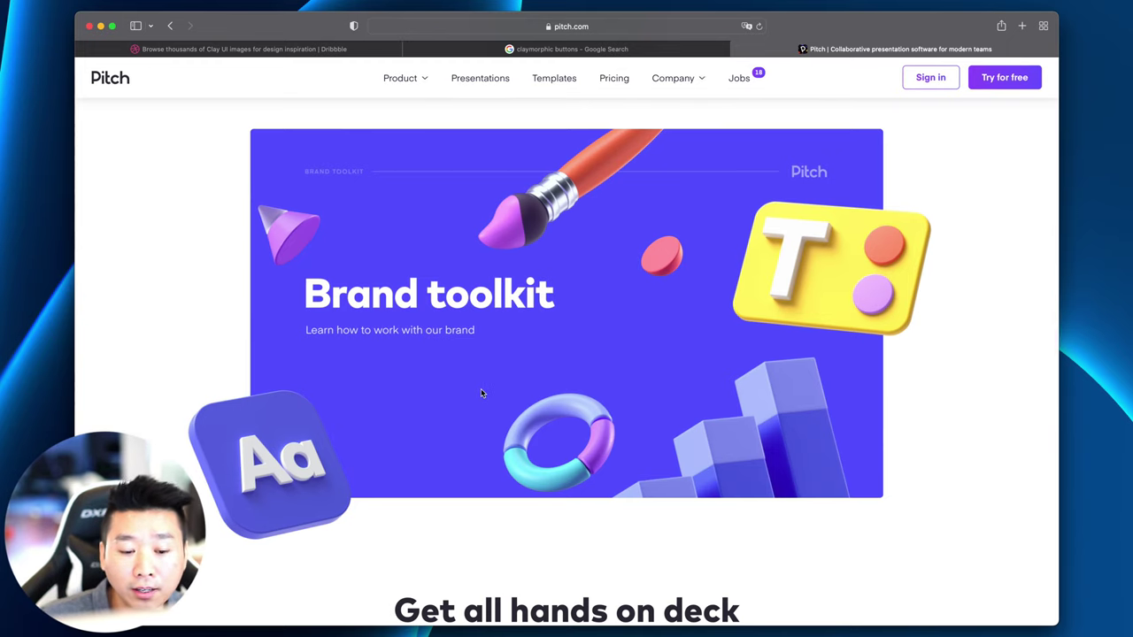
scroll(485, 391, down, 10)
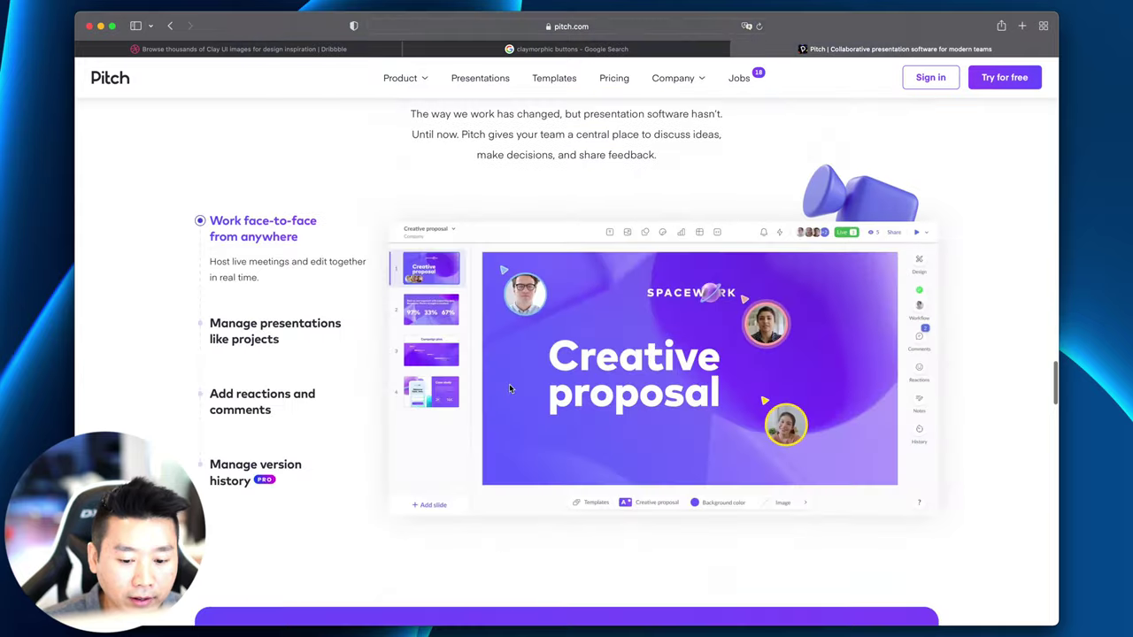
scroll(509, 384, down, 4)
scroll(509, 384, up, 3)
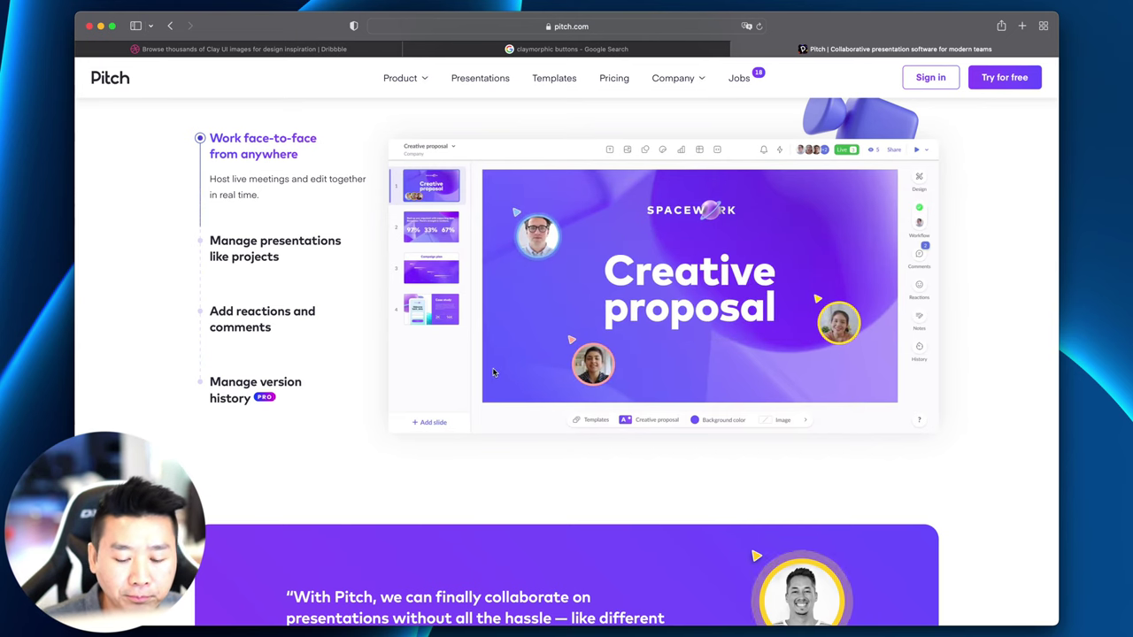
scroll(493, 372, down, 15)
scroll(493, 372, up, 14)
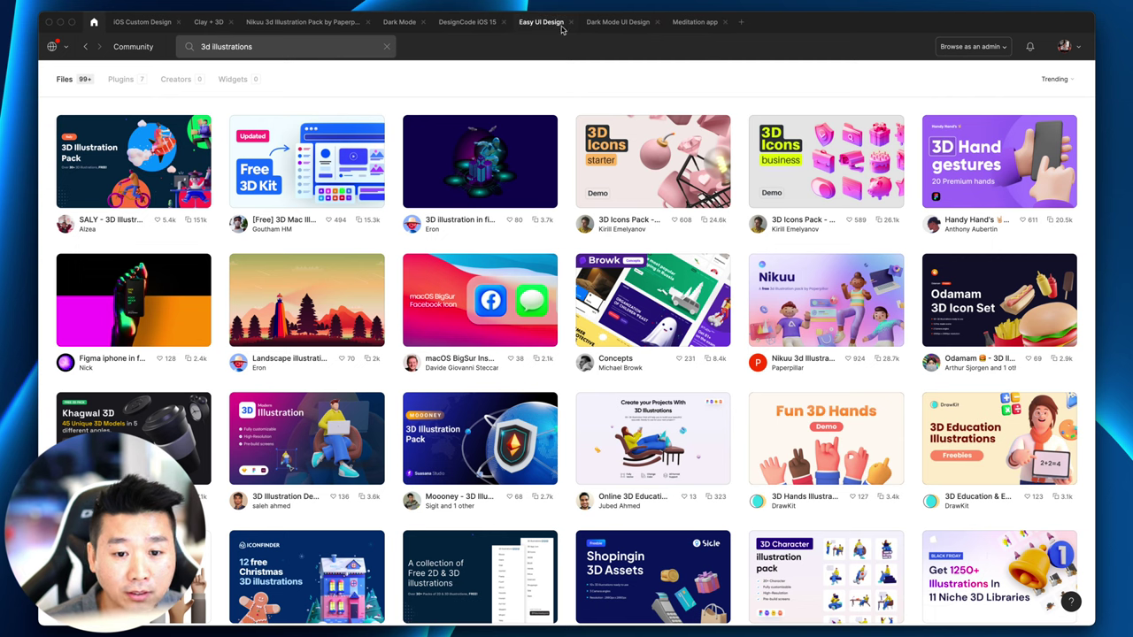
click(209, 22)
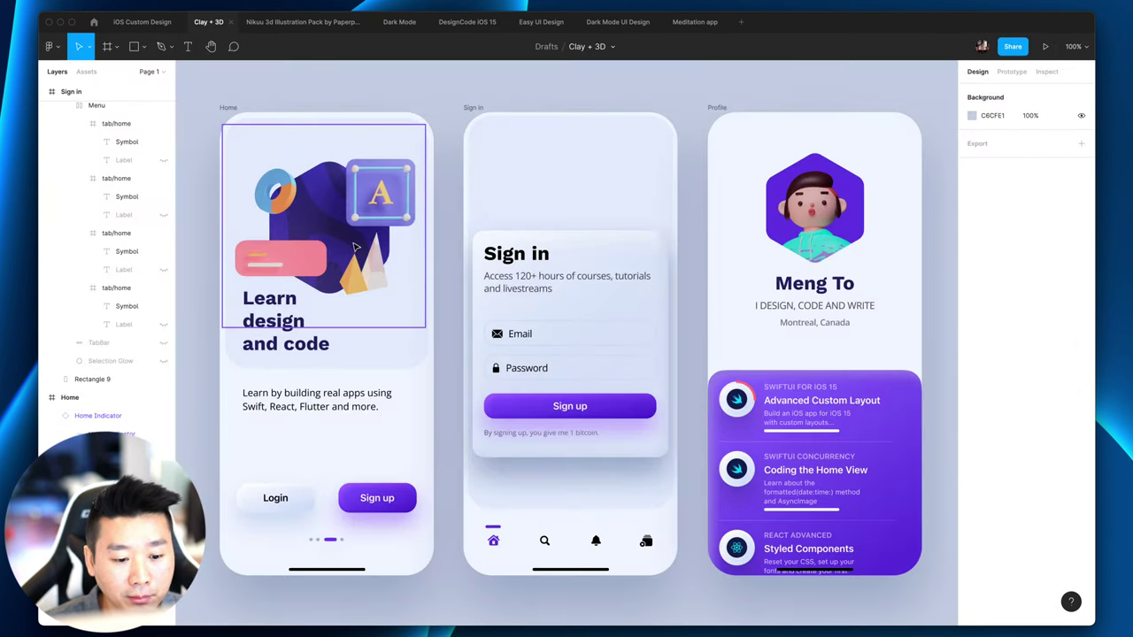
Step: Select the 137×52 Sign up button and review its inner and drop shadow effects
scroll(385, 496, up, 5)
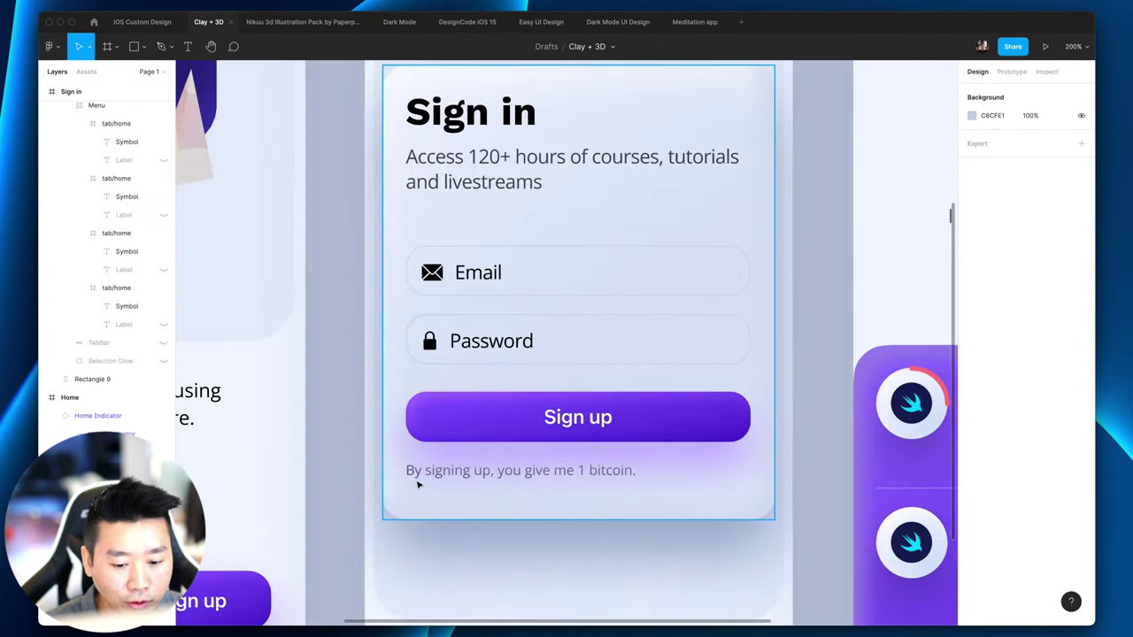
scroll(445, 457, down, 3)
scroll(445, 457, left, 5)
click(522, 447)
click(485, 452)
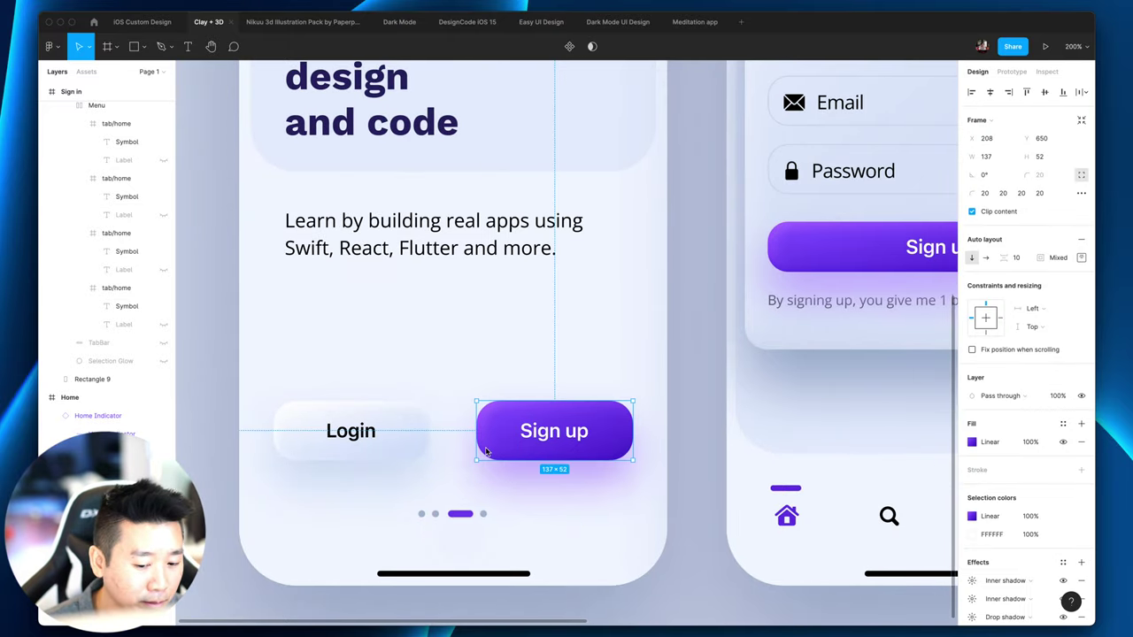
scroll(519, 422, down, 1)
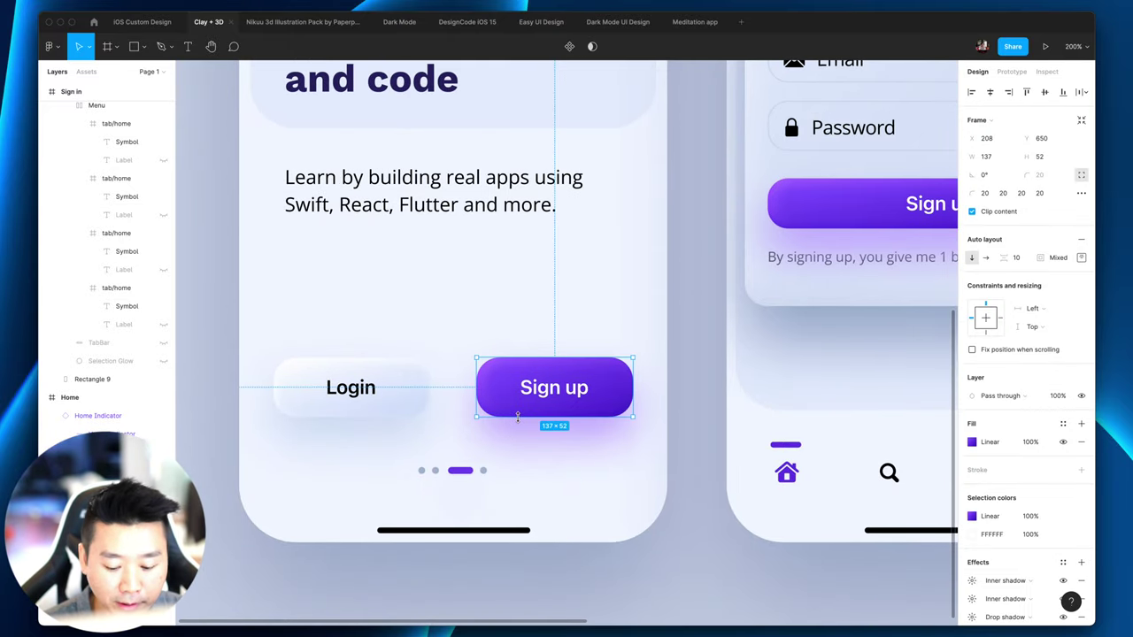
scroll(520, 411, up, 3)
scroll(529, 410, down, 3)
scroll(530, 410, left, 4)
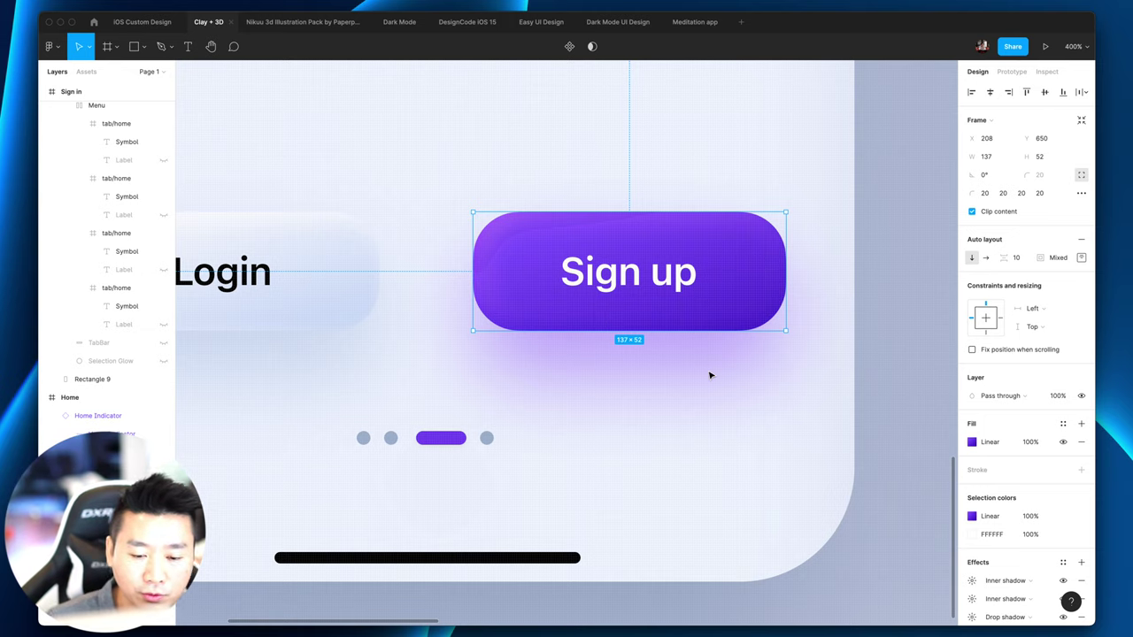
scroll(760, 346, up, 1)
scroll(834, 351, left, 3)
scroll(831, 353, right, 3)
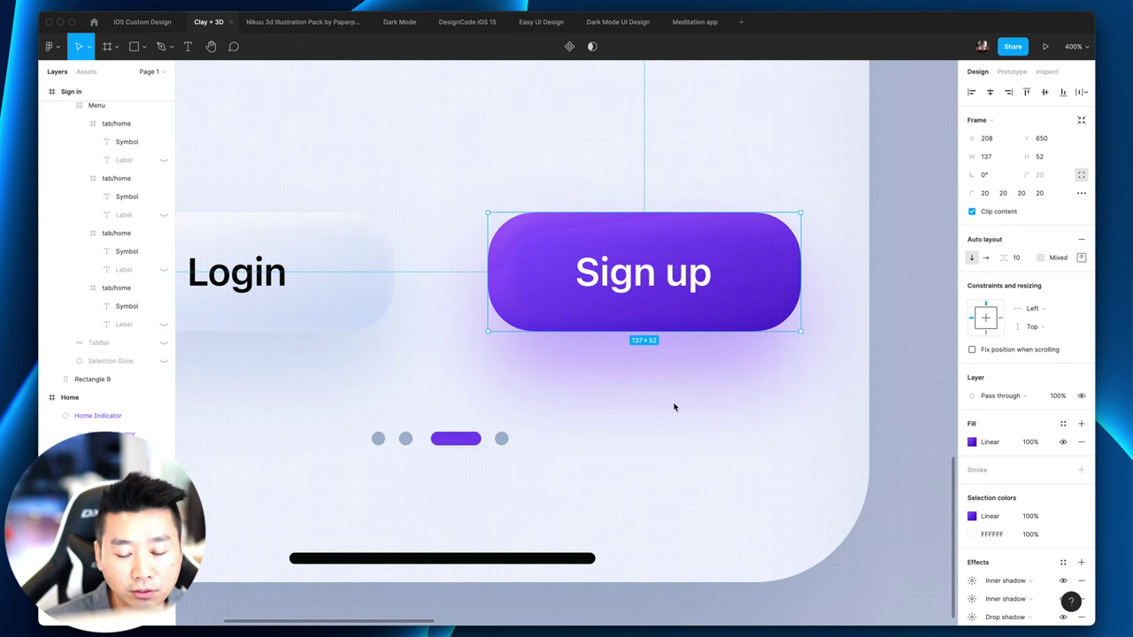
Step: Draw a 121×50 rectangle above the Login and Sign up buttons
click(876, 278)
scroll(893, 271, up, 2)
scroll(895, 270, left, 5)
key(r)
scroll(782, 253, right, 2)
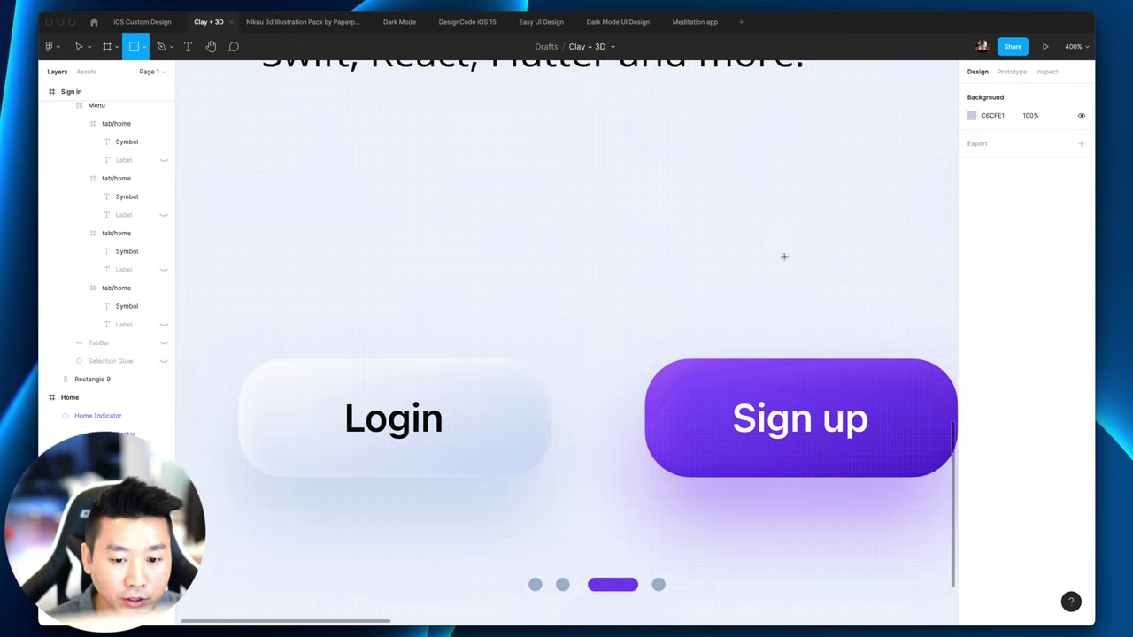
mouse_move(417, 157)
mouse_down()
mouse_move(670, 270)
mouse_move(690, 268)
mouse_up()
drag(522, 212, 552, 219)
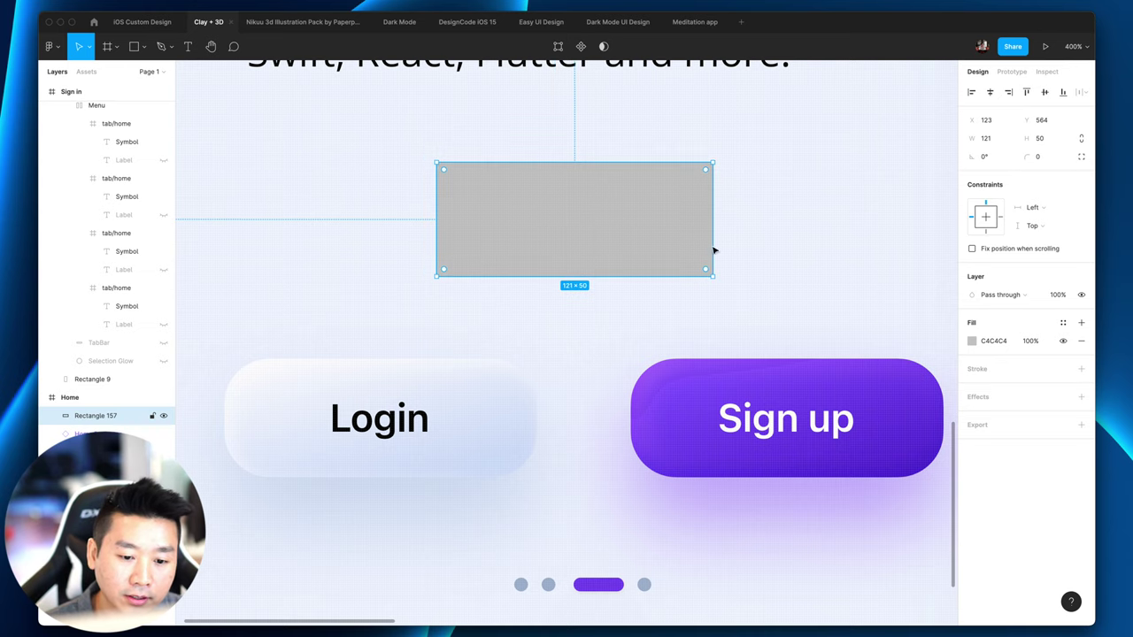
Step: Set the rectangle's corner radius to 5, after trying 30 and 10
click(1050, 157)
text(30)
key(Return)
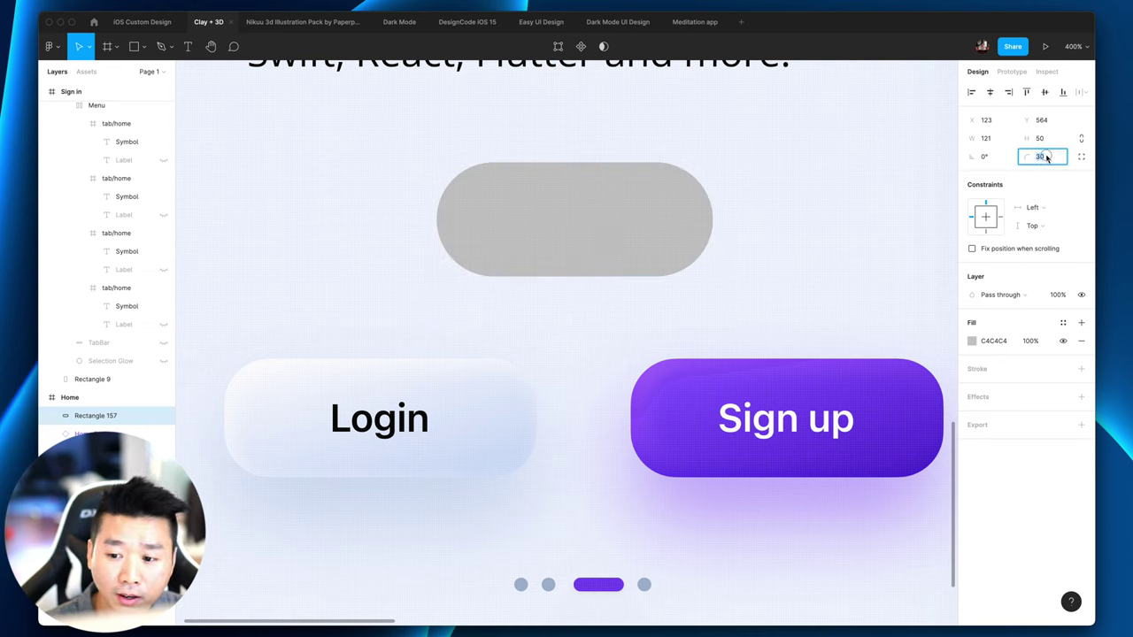
text(10)
key(Return)
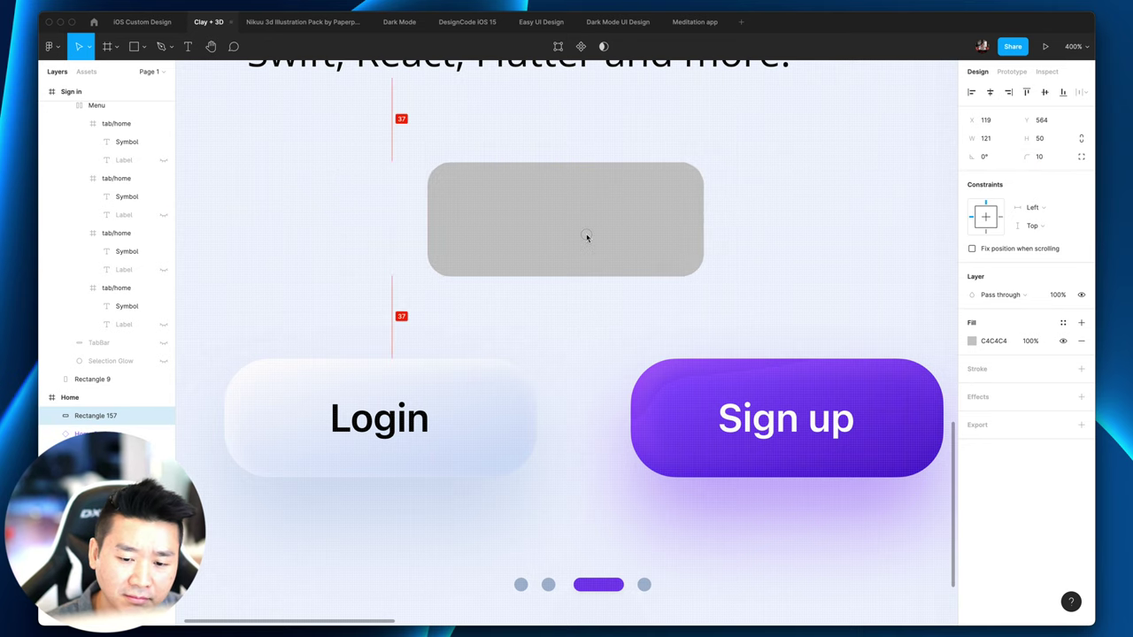
click(583, 230)
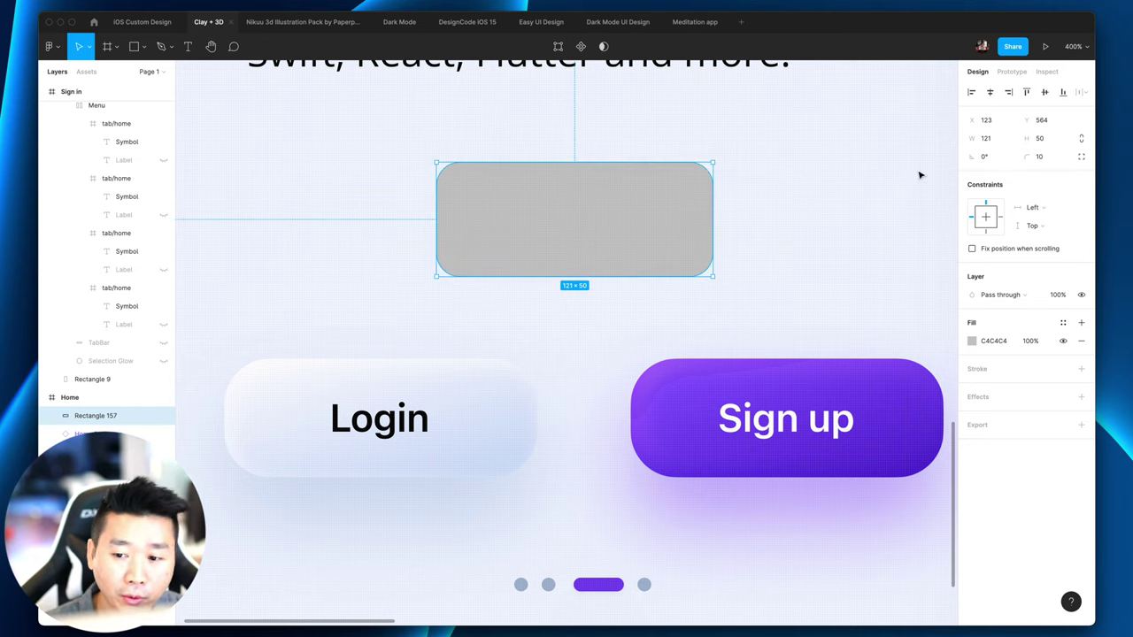
click(1041, 158)
text(5)
key(Return)
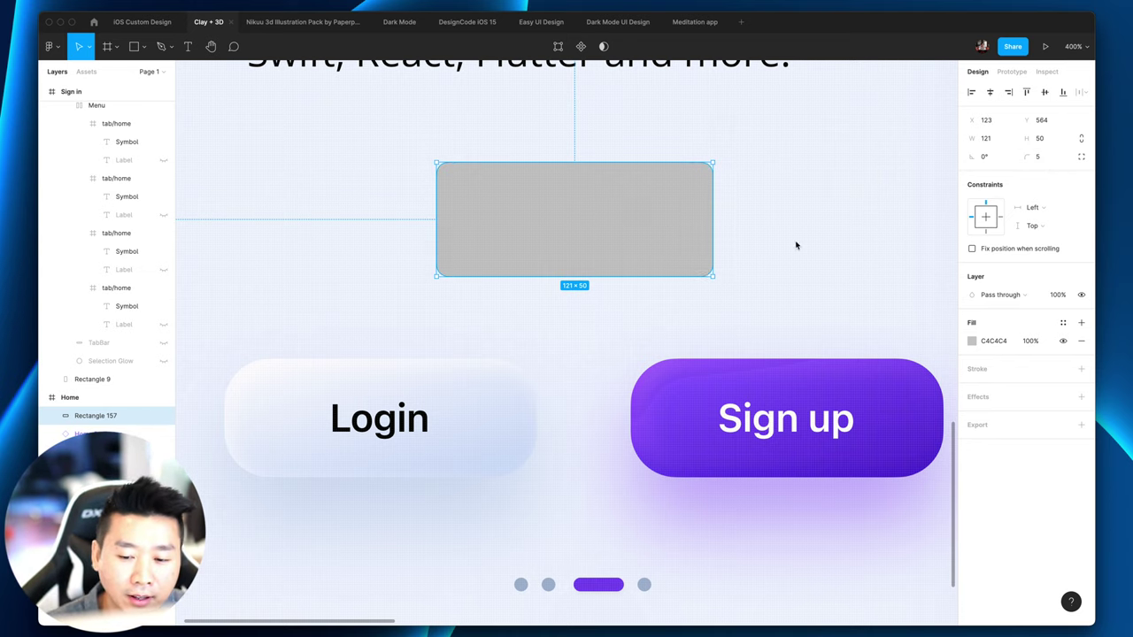
Step: Fill the rectangle with white FFFFFF
click(997, 344)
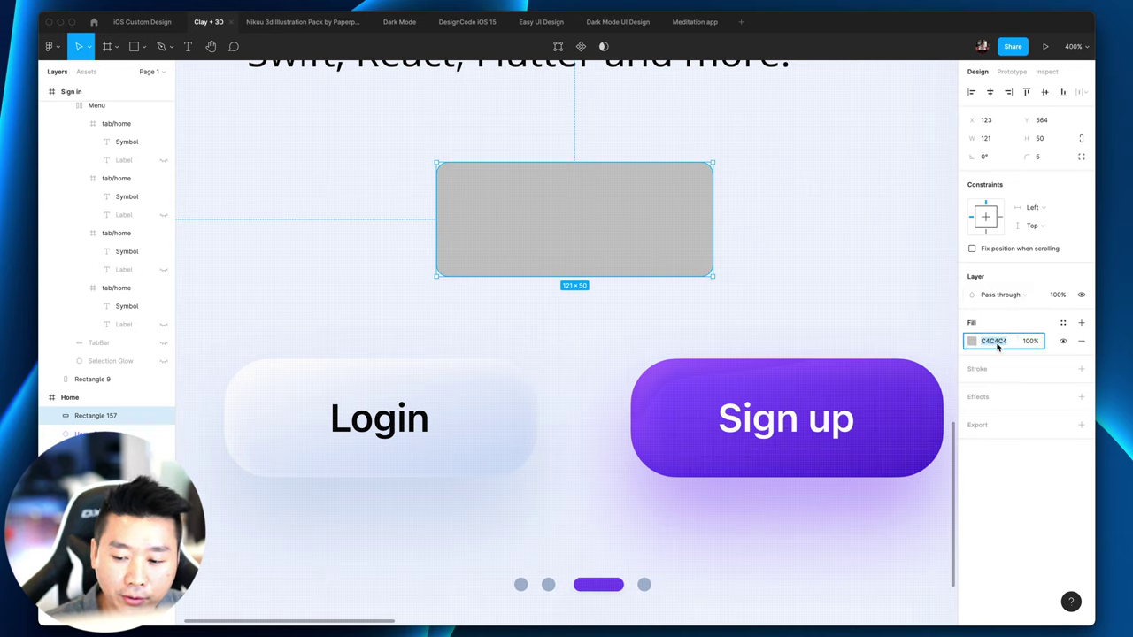
text(FFFFFF)
key(Return)
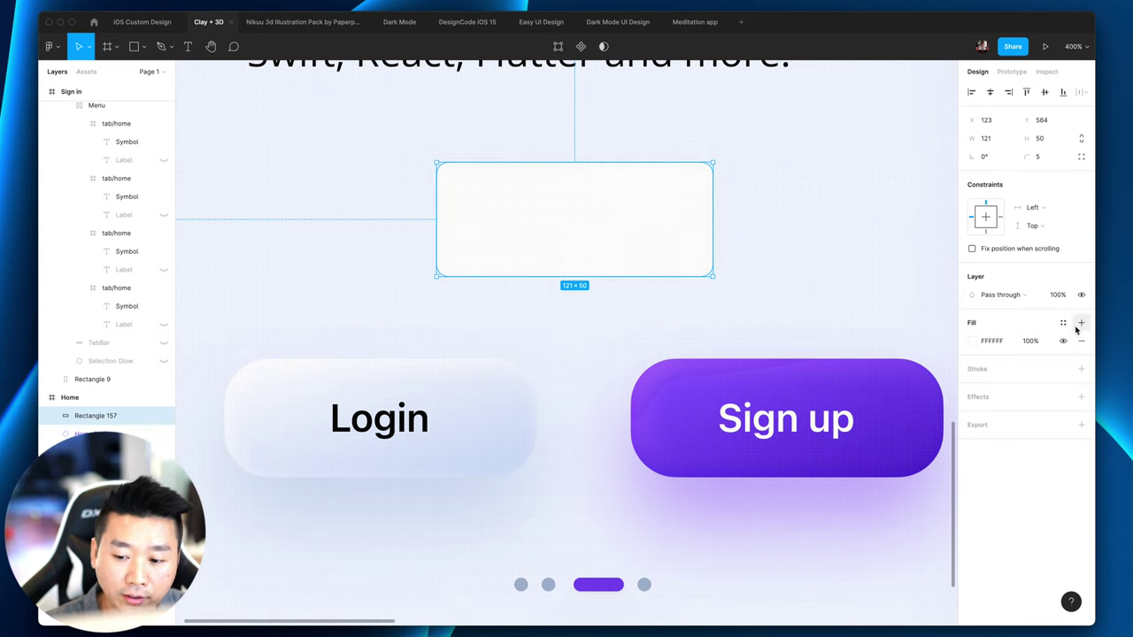
Step: Add a drop shadow to the white rectangle and raise its opacity to 75%
click(1080, 397)
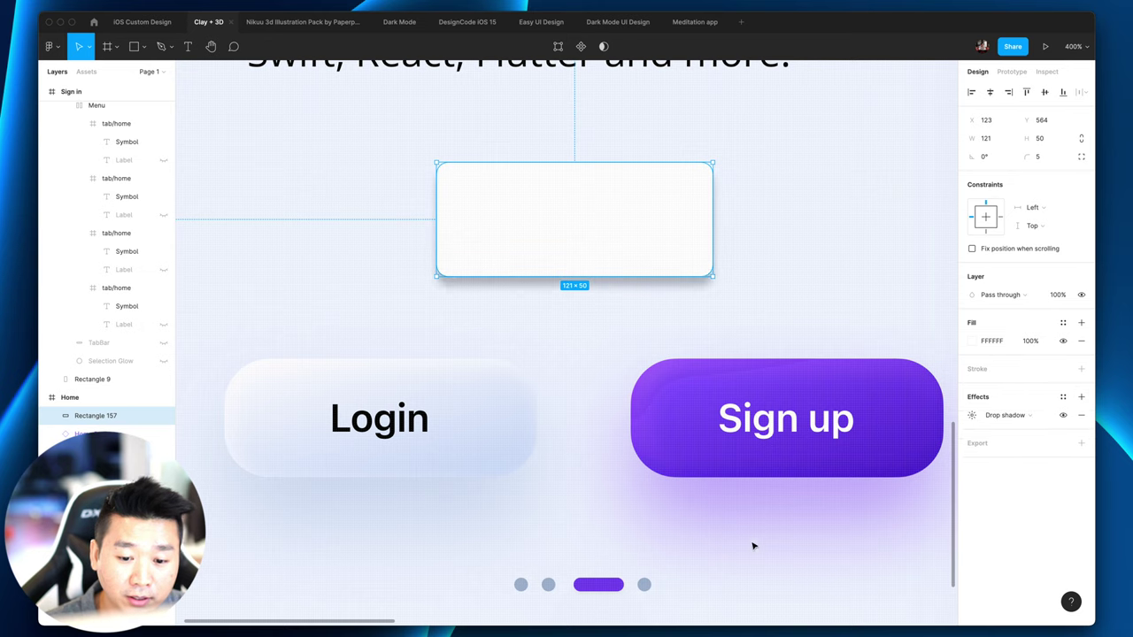
click(750, 259)
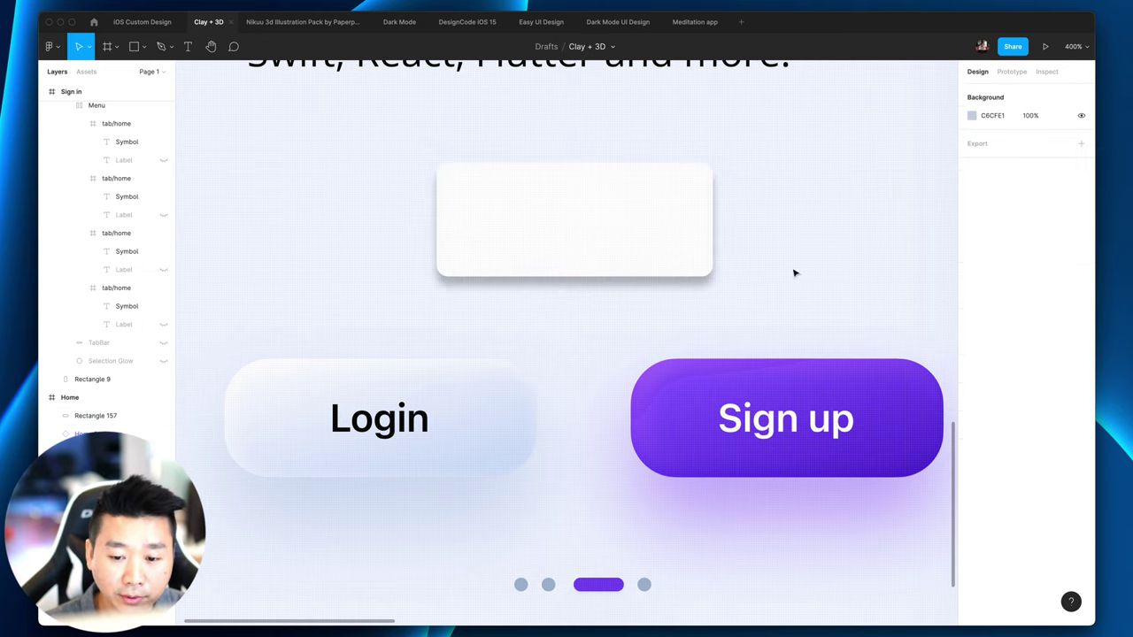
click(655, 251)
click(972, 415)
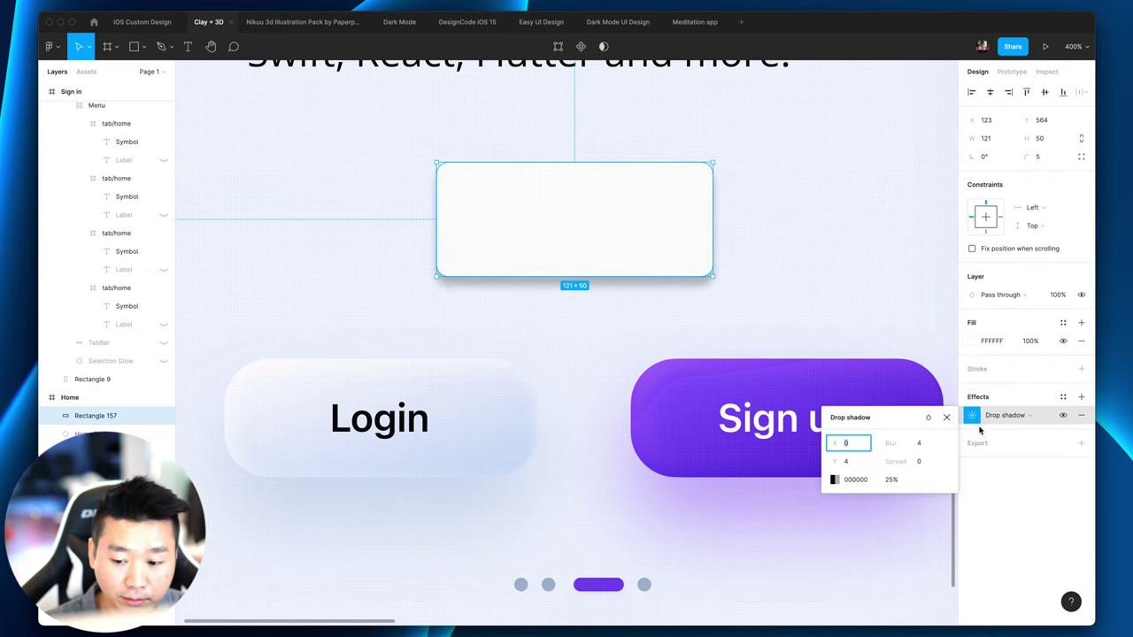
click(931, 446)
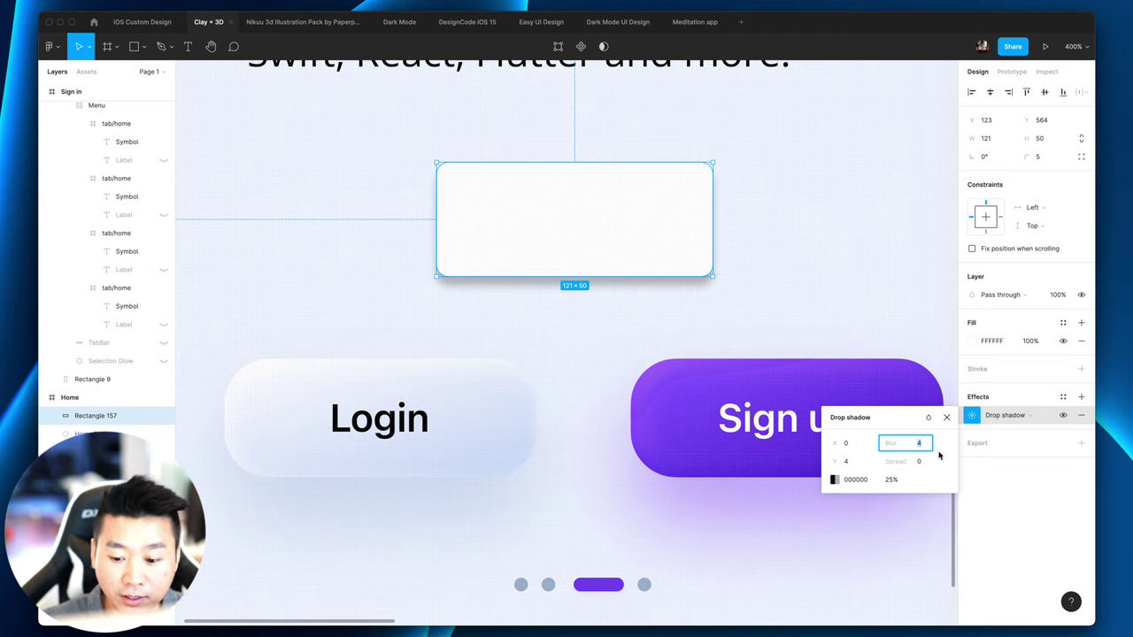
click(907, 480)
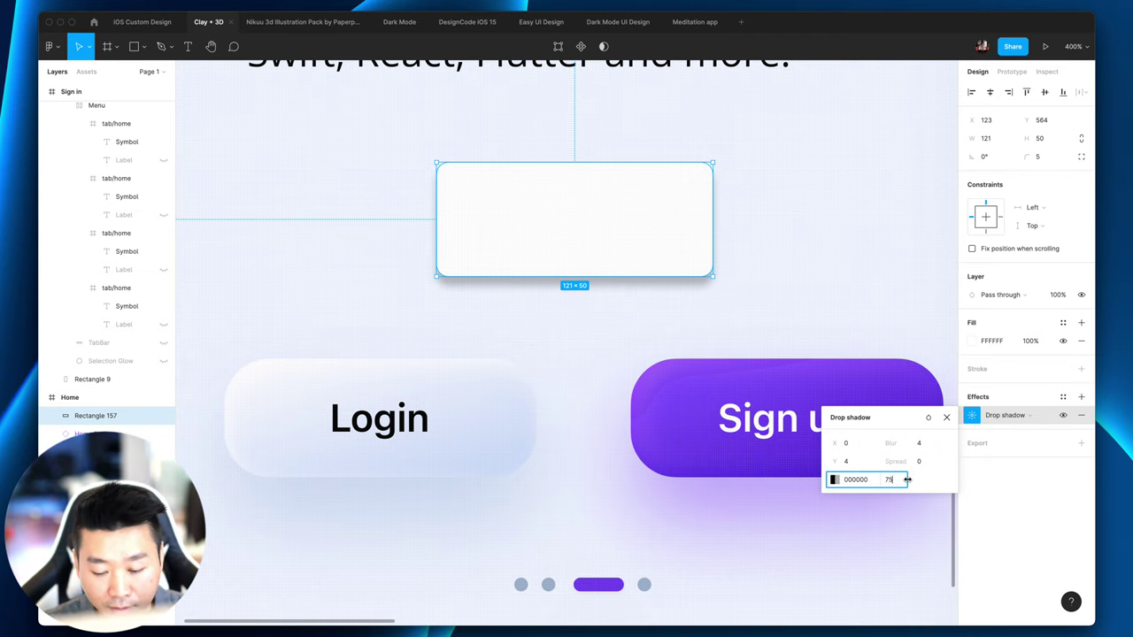
text(75)
key(Return)
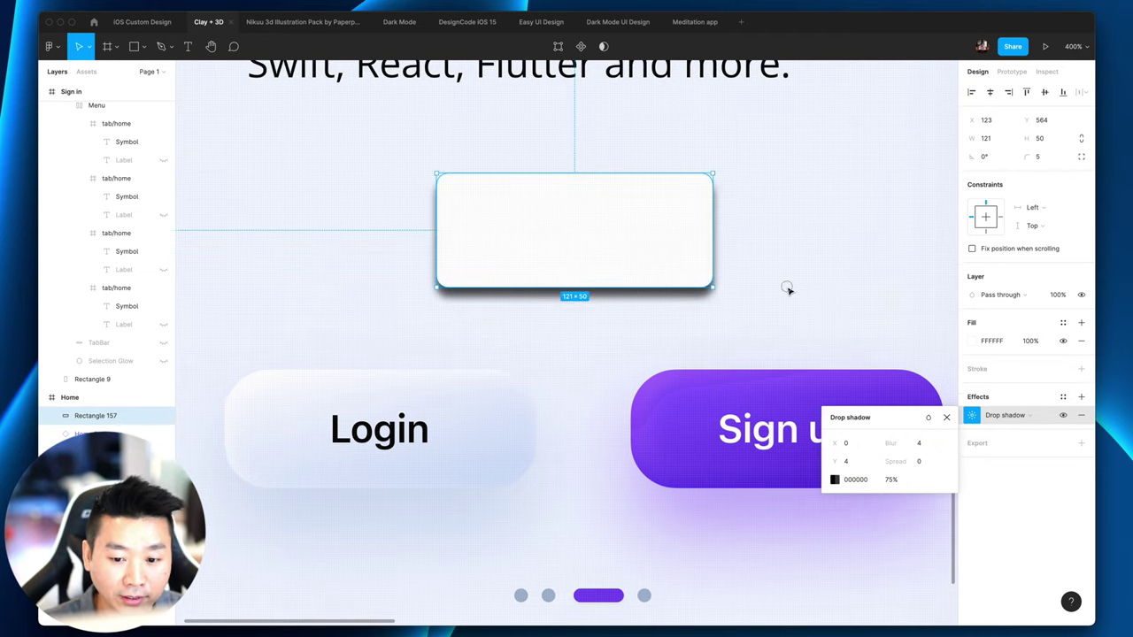
click(787, 289)
Step: Compare the 75% shadow against the Login and Sign up buttons at 200% and 400% zoom
key(shift+0)
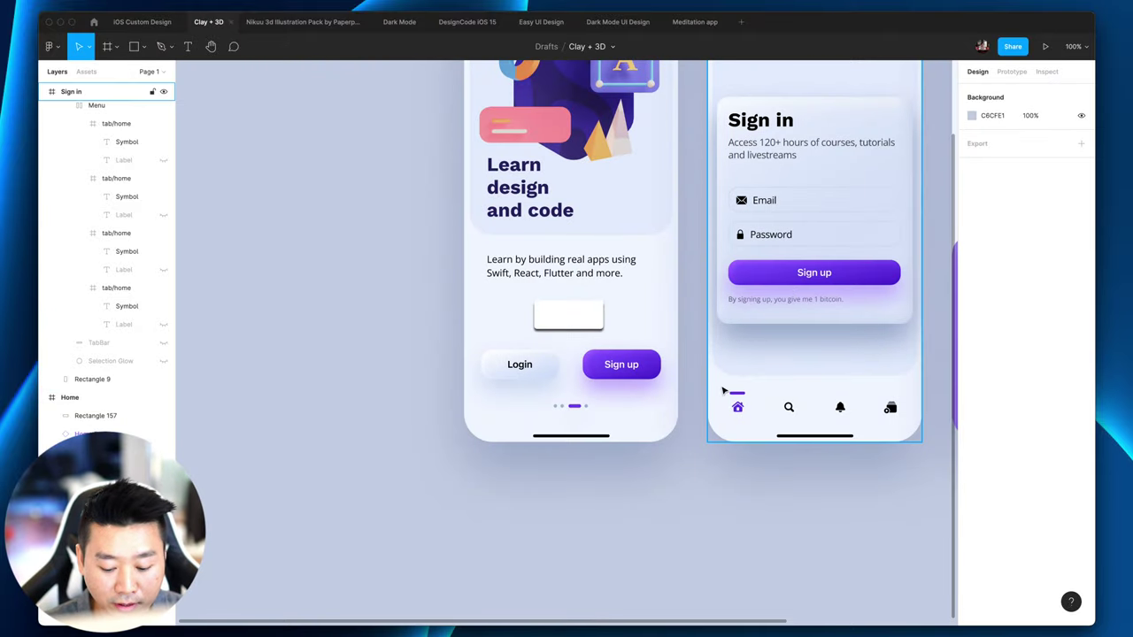
key(plus)
key(plus)
click(560, 182)
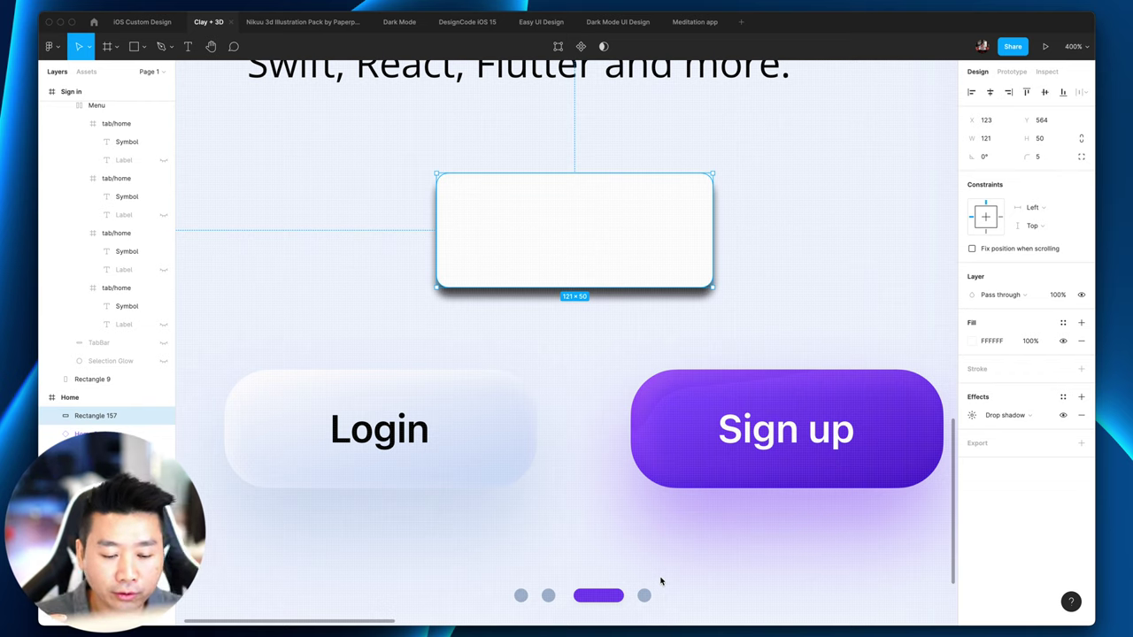
key(minus)
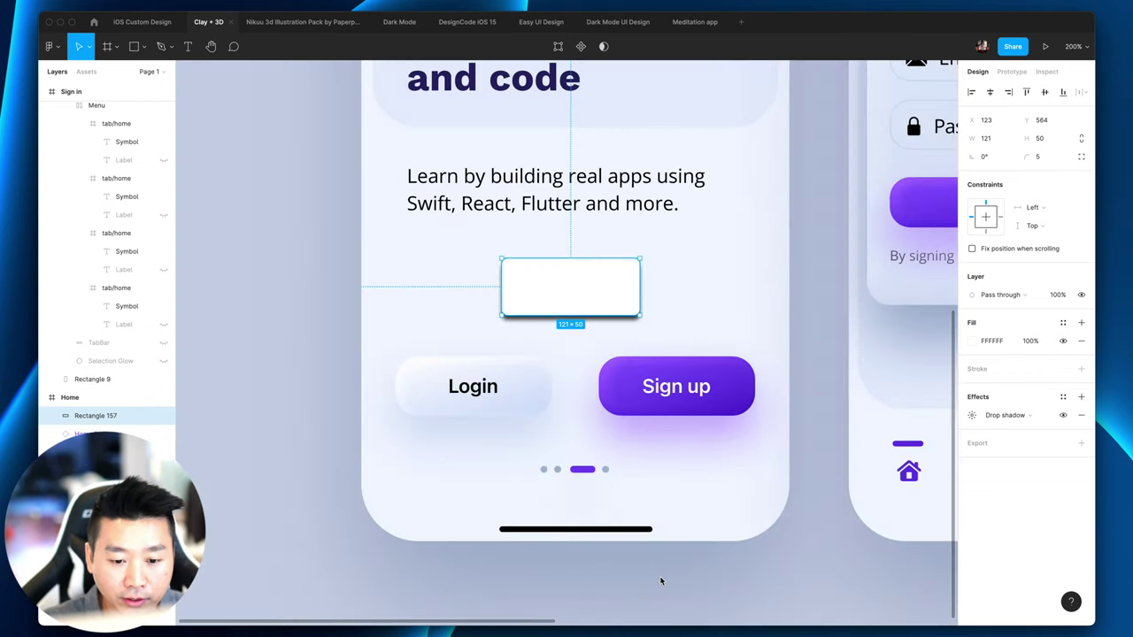
click(686, 295)
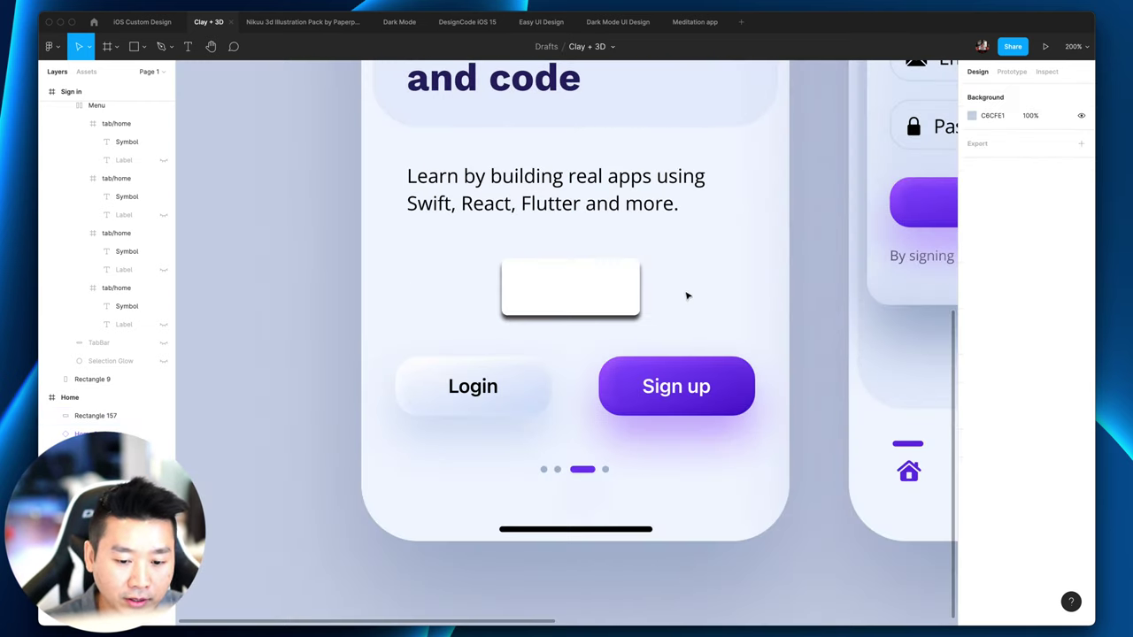
click(571, 287)
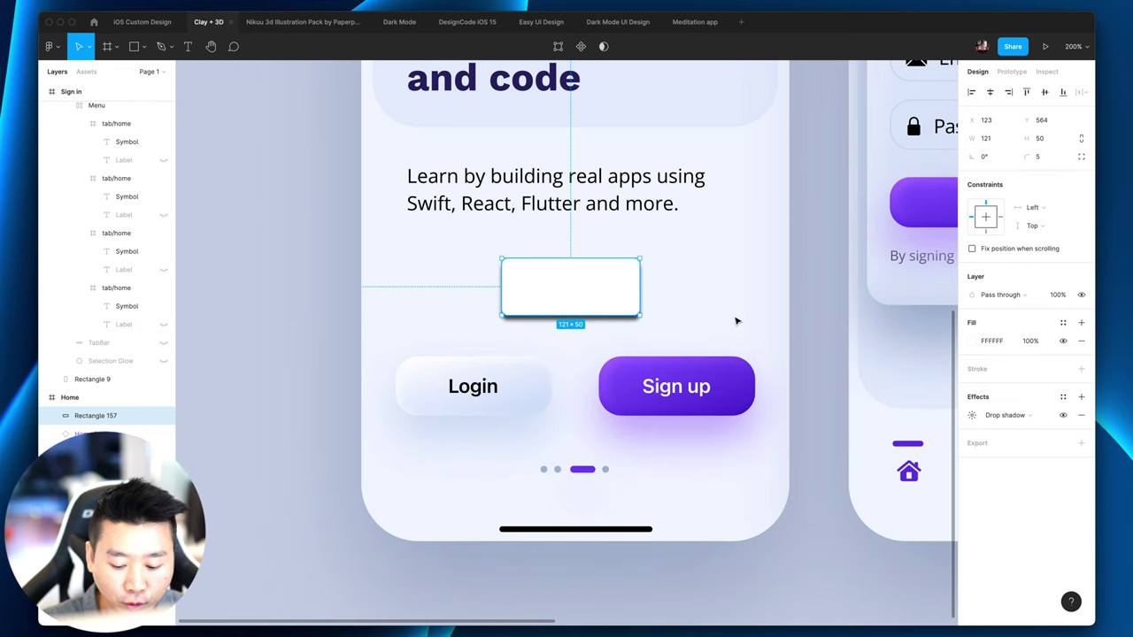
key(plus)
click(771, 291)
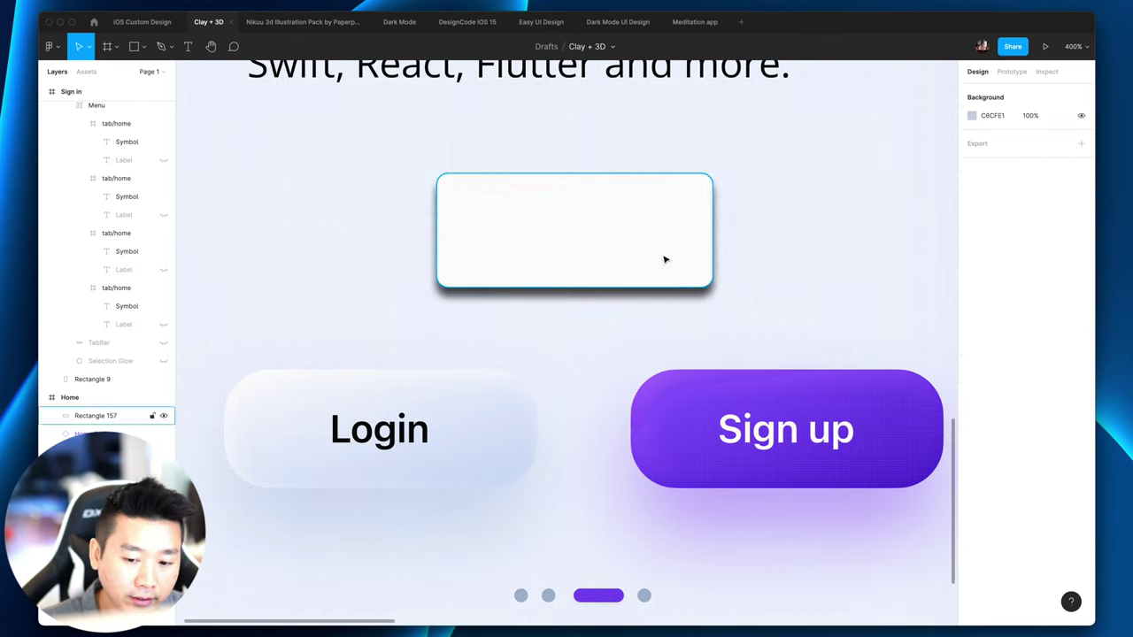
click(662, 258)
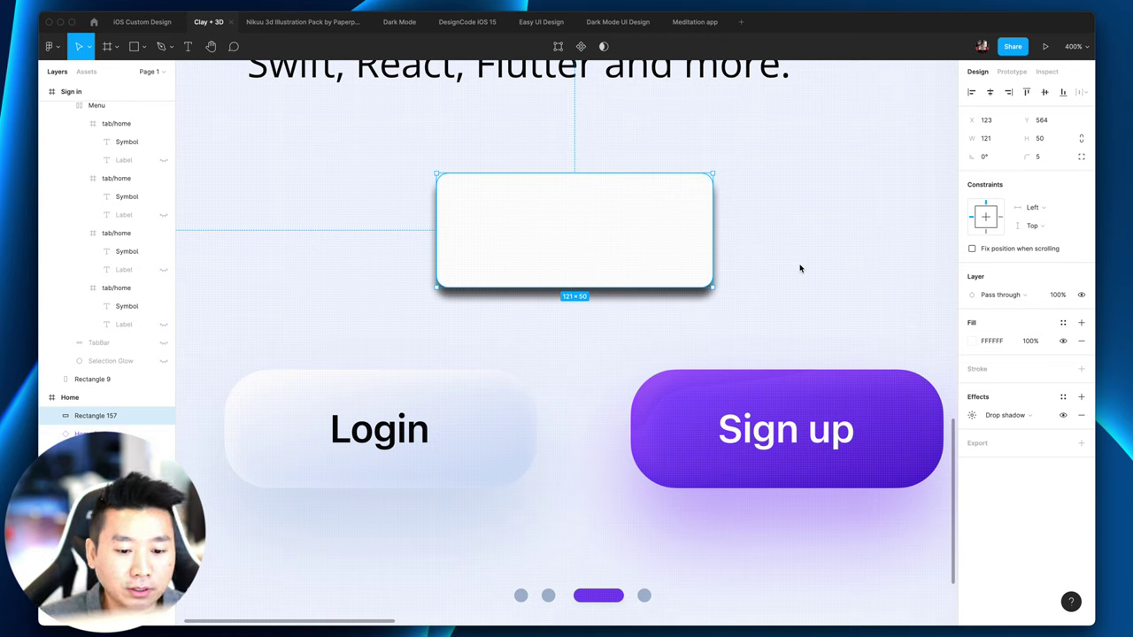
Step: Lower the drop shadow opacity to 15%
click(973, 416)
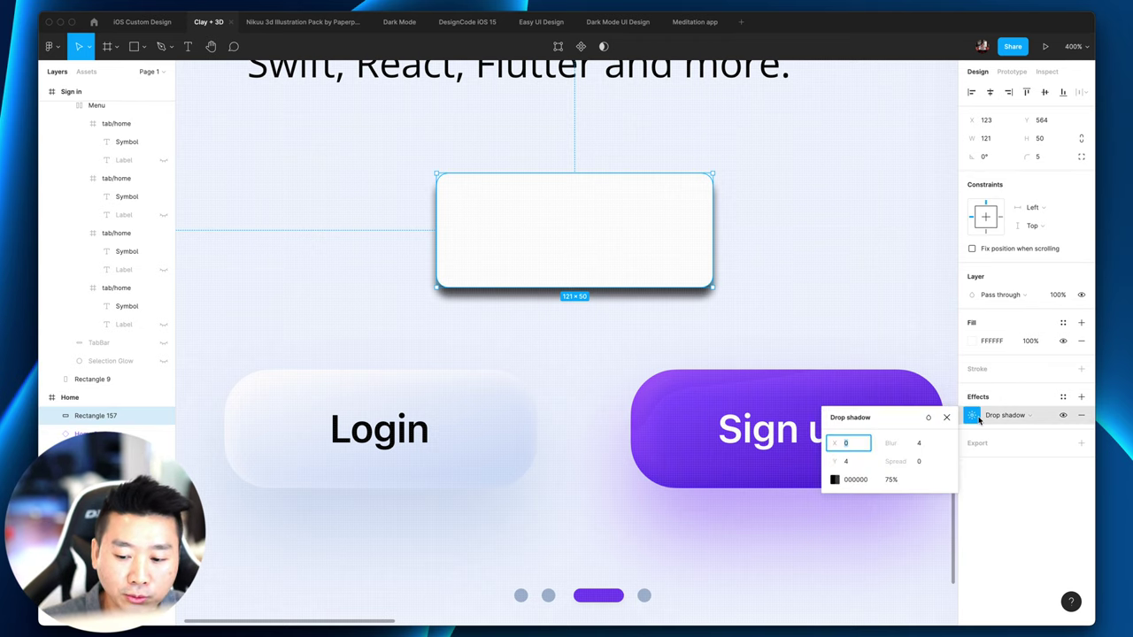
click(894, 480)
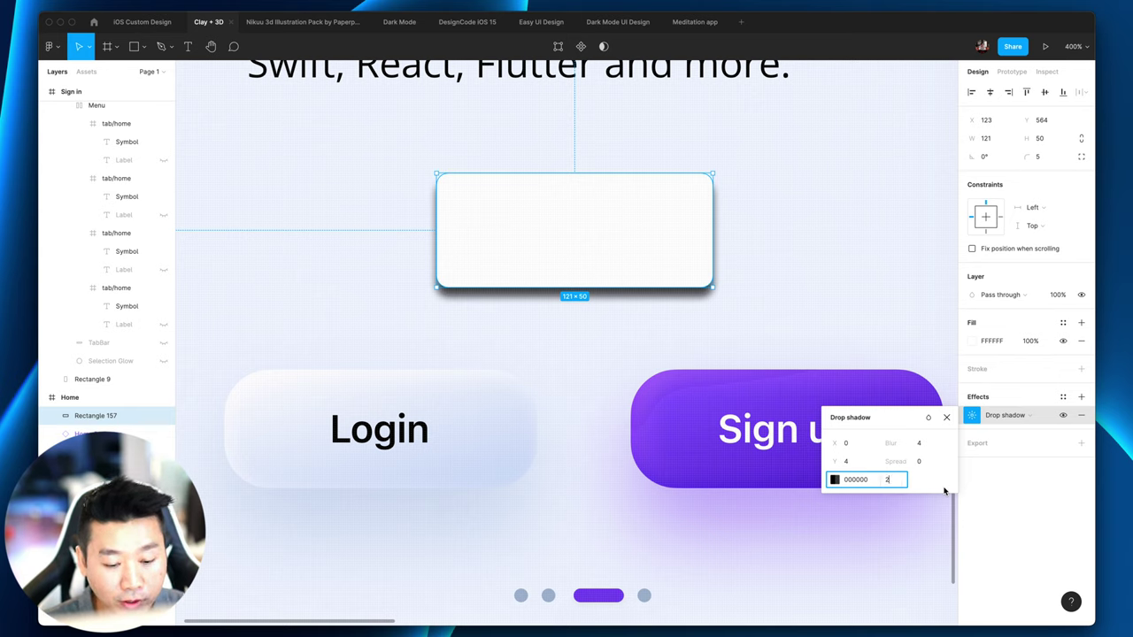
text(5)
key(Return)
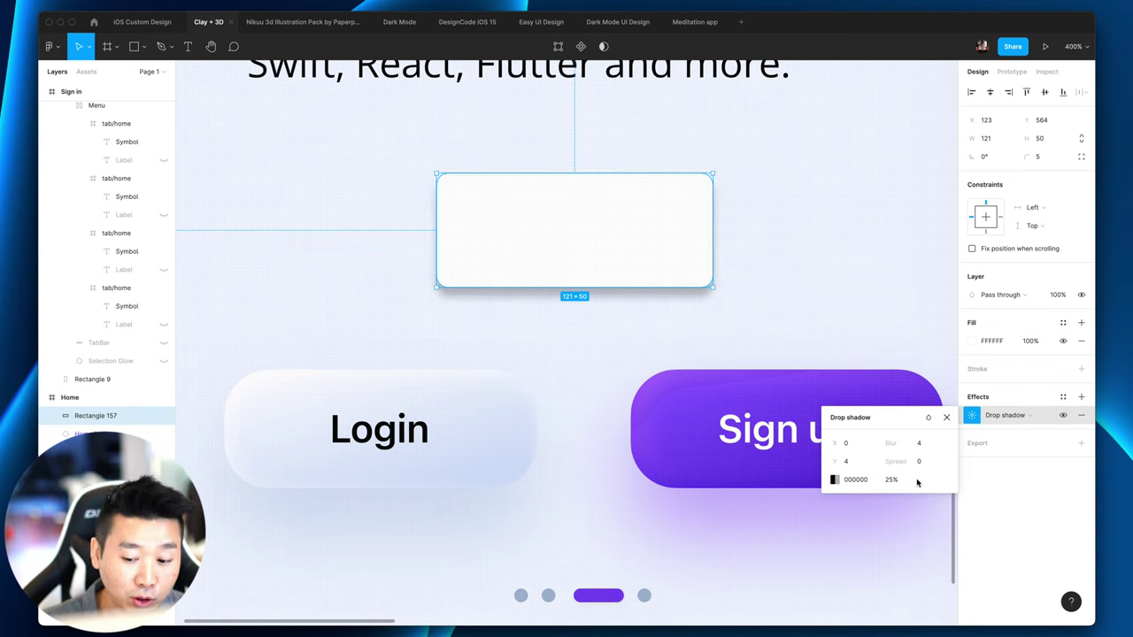
click(903, 482)
text(15)
key(Return)
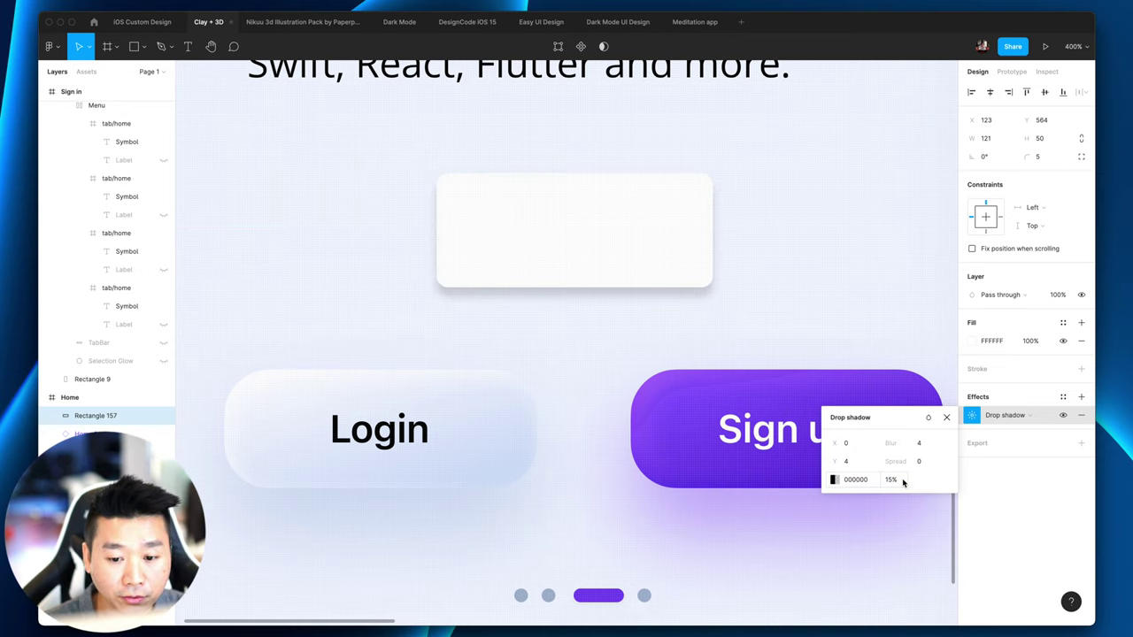
click(834, 277)
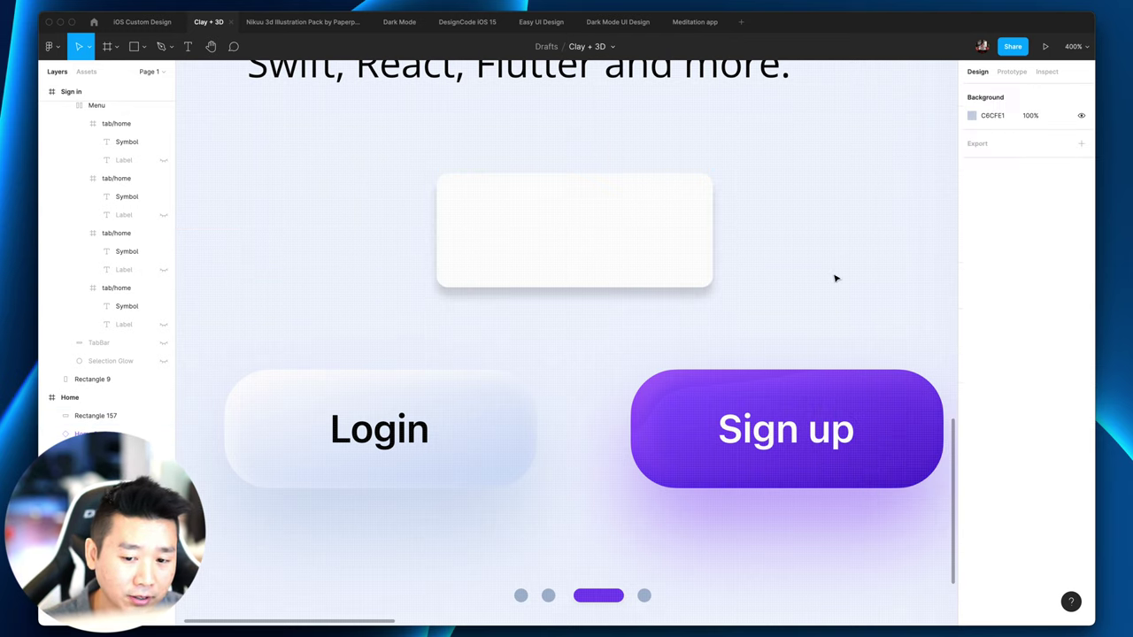
Step: Preview the 15% shadow at 200% zoom, then zoom back in
click(662, 251)
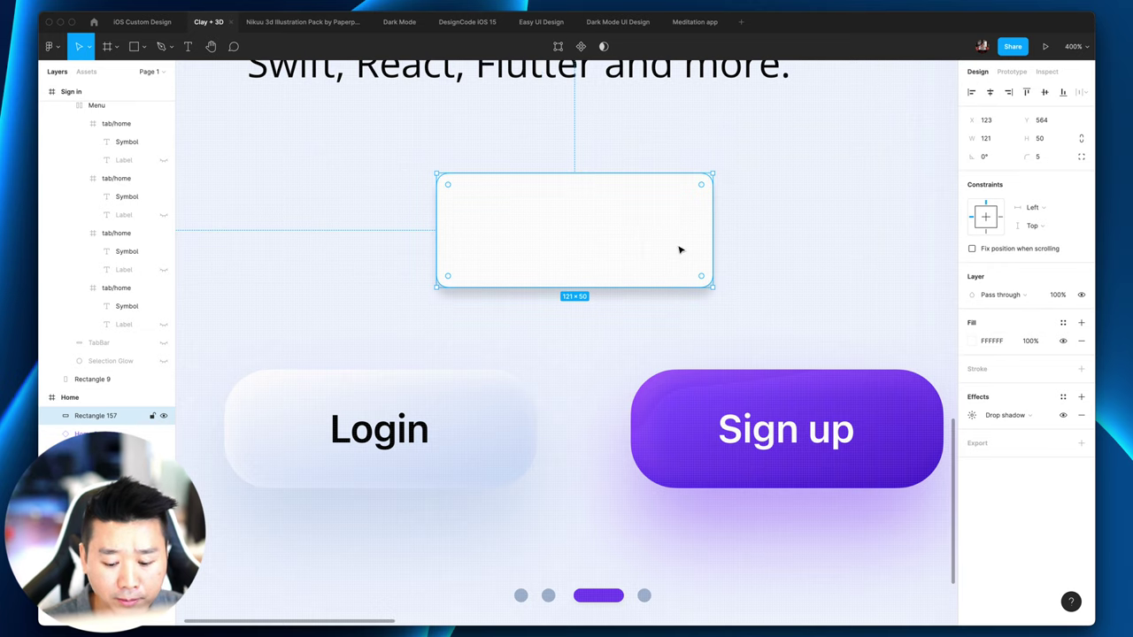
key(minus)
click(804, 299)
click(584, 304)
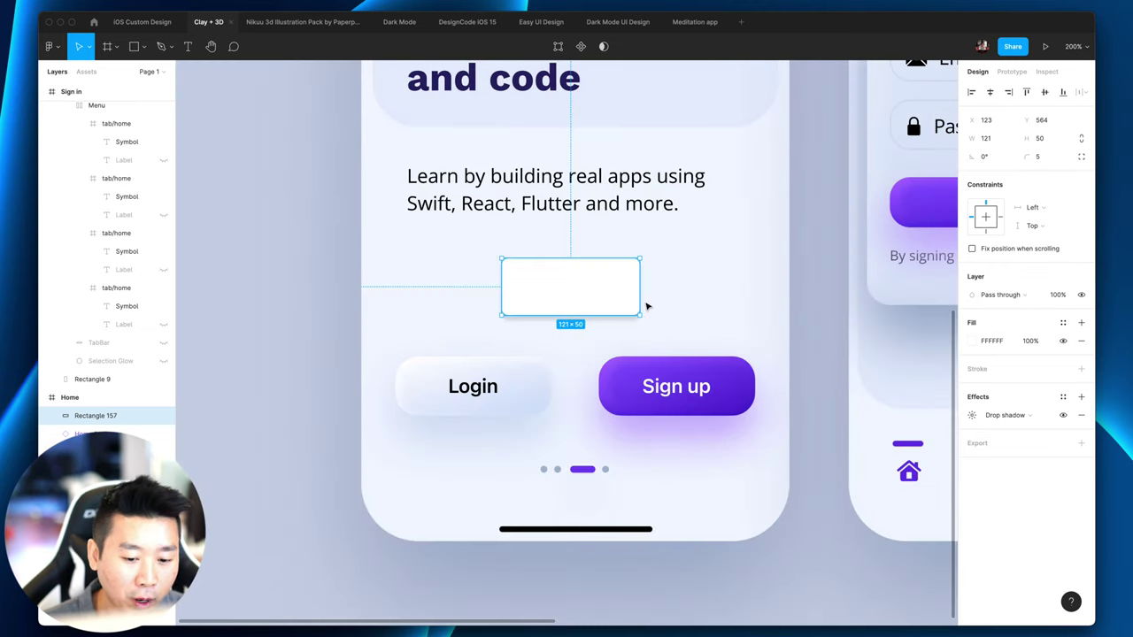
click(741, 273)
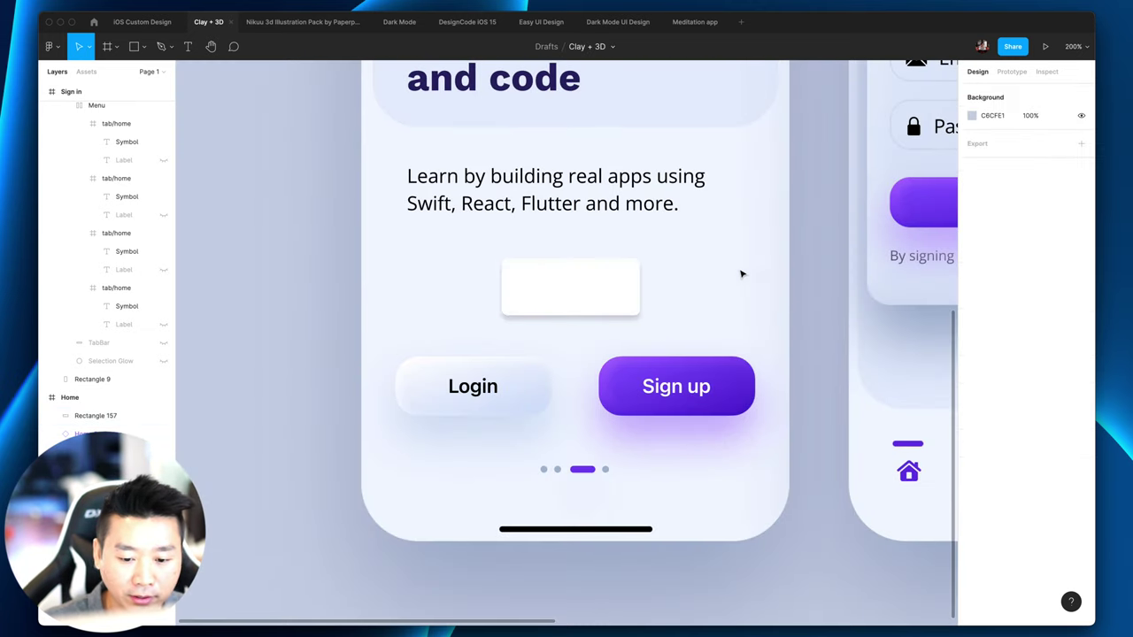
click(630, 294)
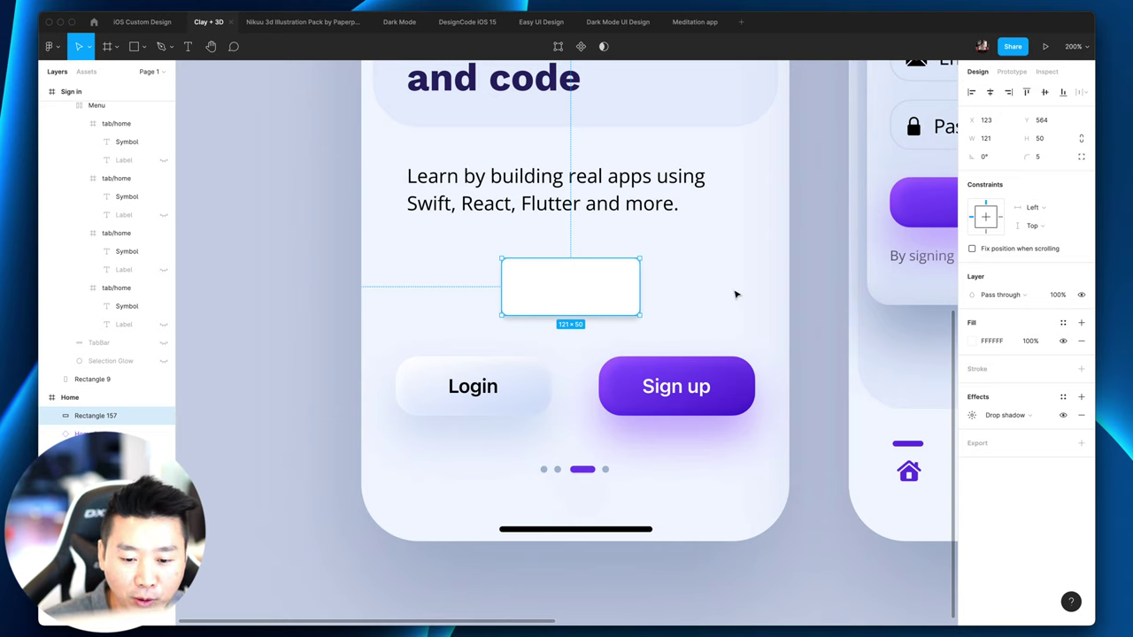
click(770, 287)
click(599, 291)
click(692, 298)
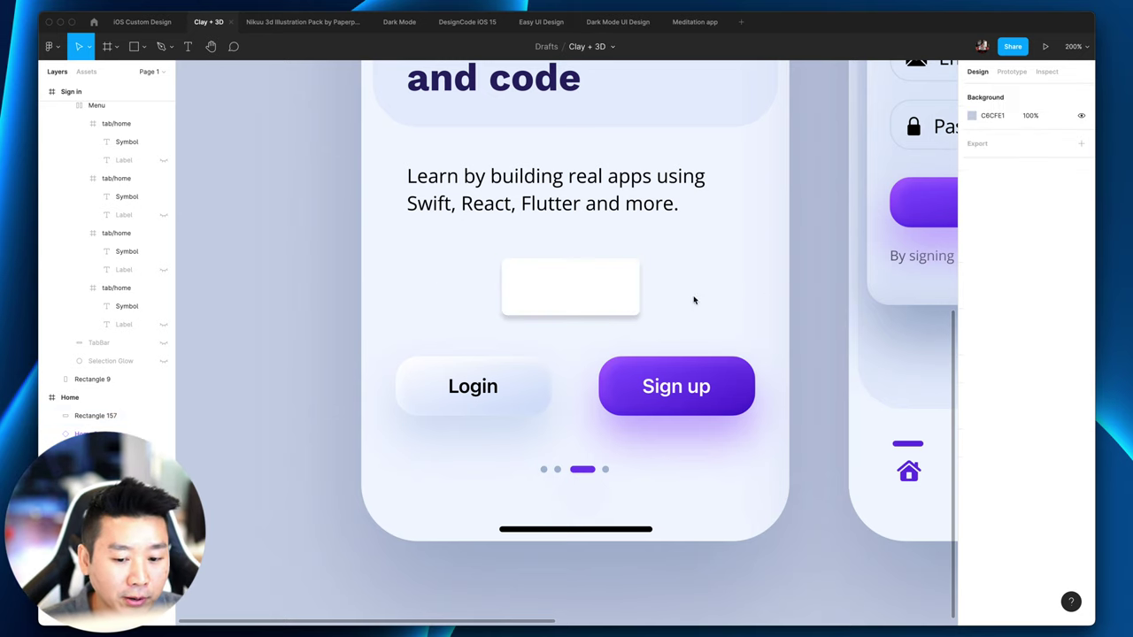
click(609, 298)
key(plus)
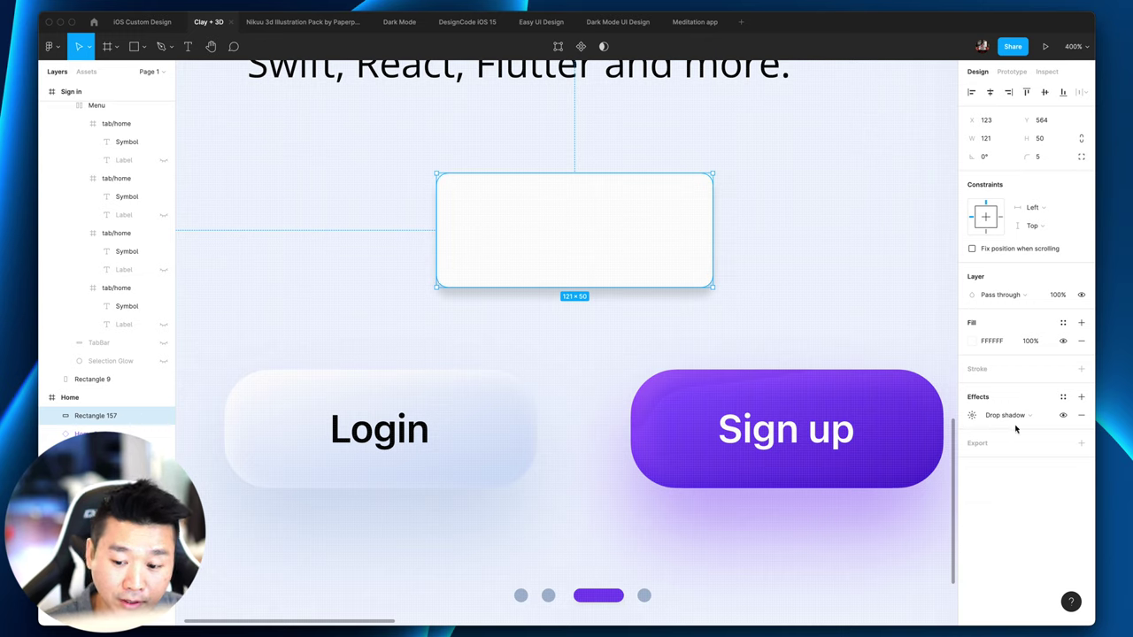
Step: Change the shadow blur to 3 and Y offset to 1
click(972, 415)
click(922, 447)
text(3)
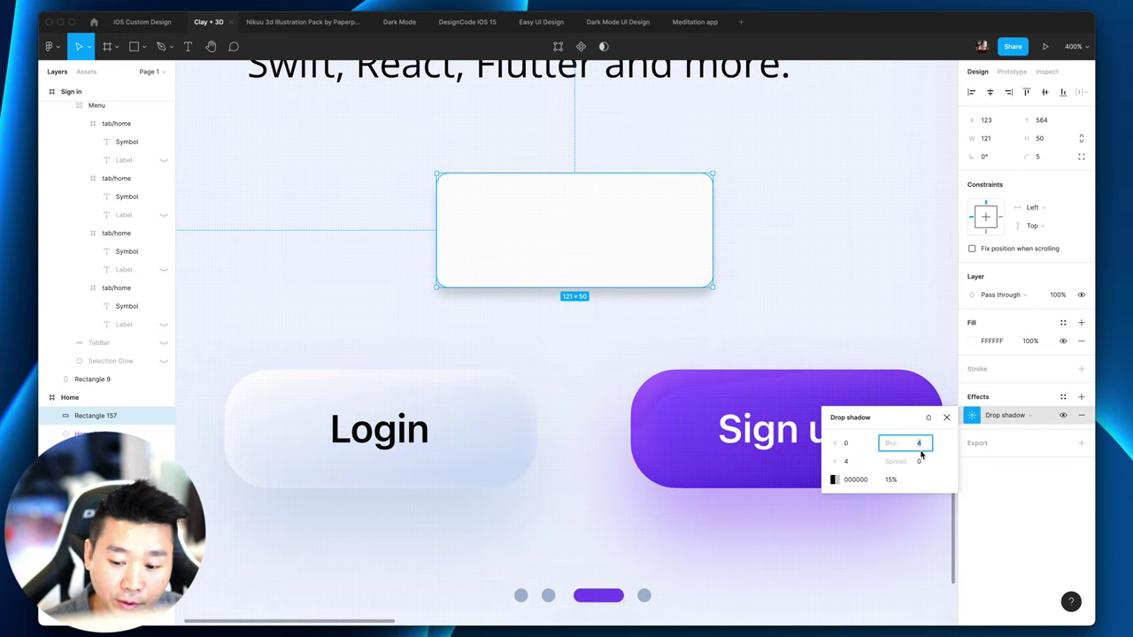
click(866, 461)
text(1)
key(Return)
click(882, 233)
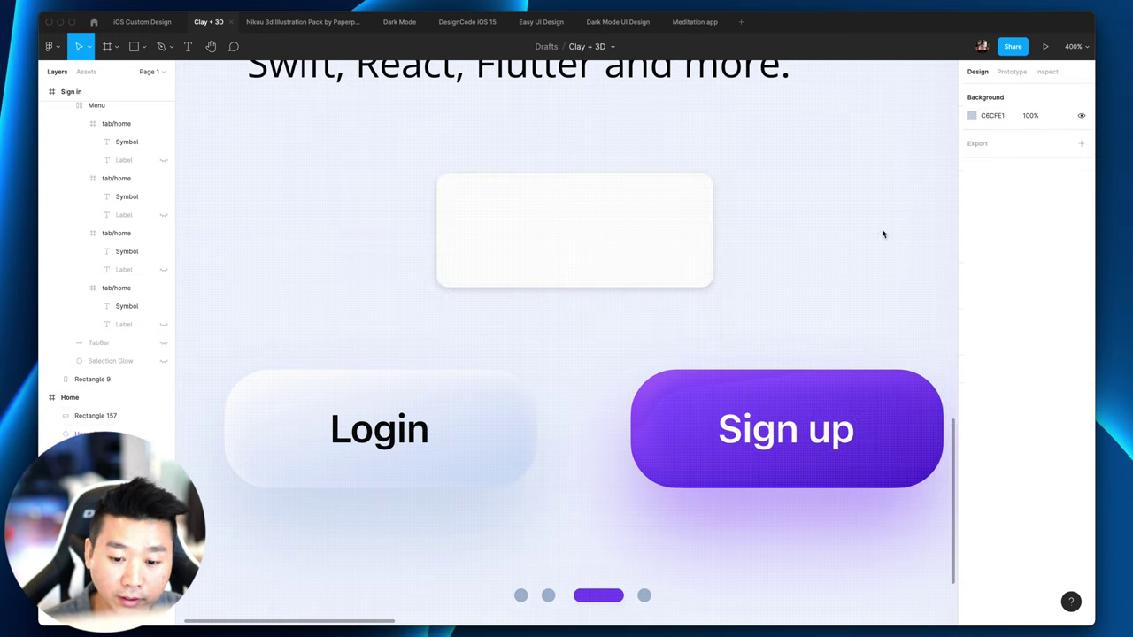
Step: Preview the tighter blur 3 shadow at 200% and zoomed in
key(minus)
click(576, 297)
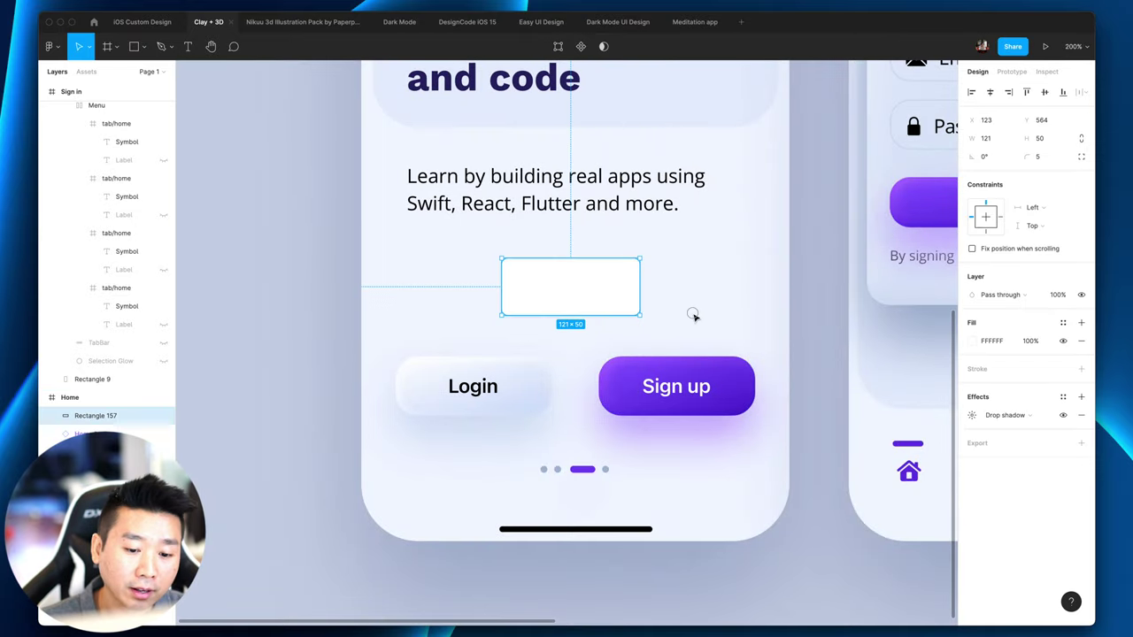
click(724, 318)
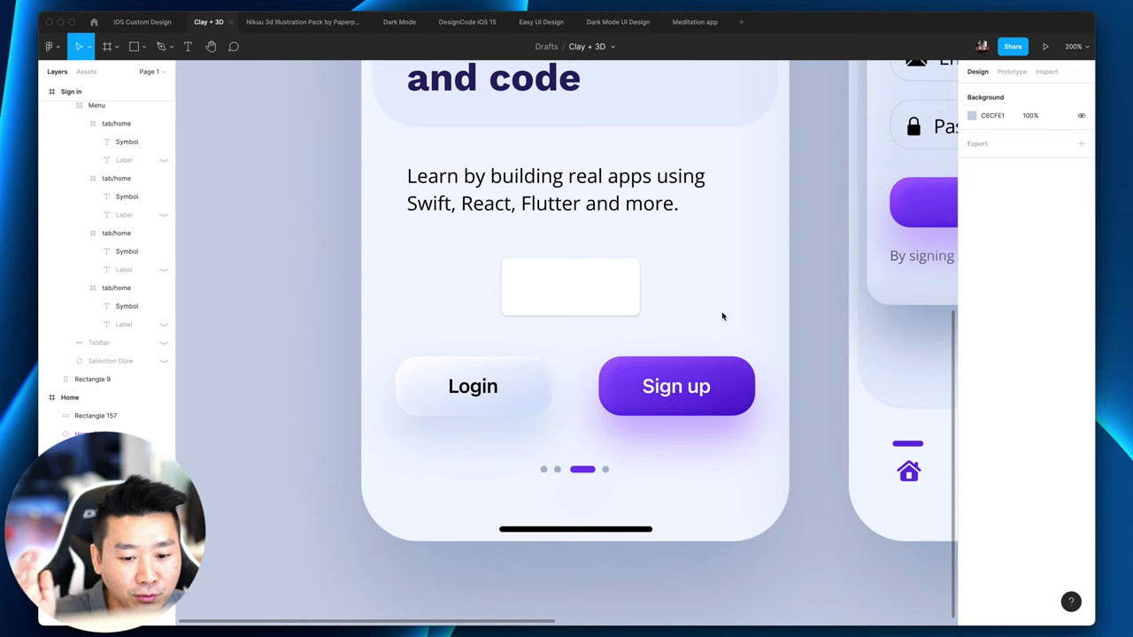
click(622, 291)
key(super+equal)
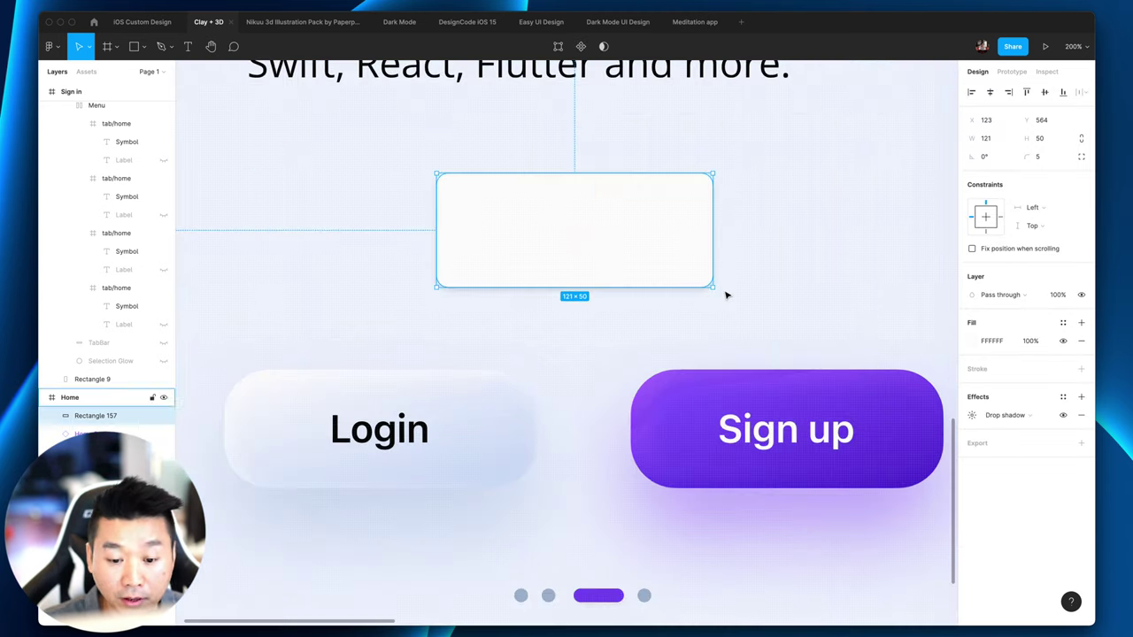
click(755, 256)
click(663, 242)
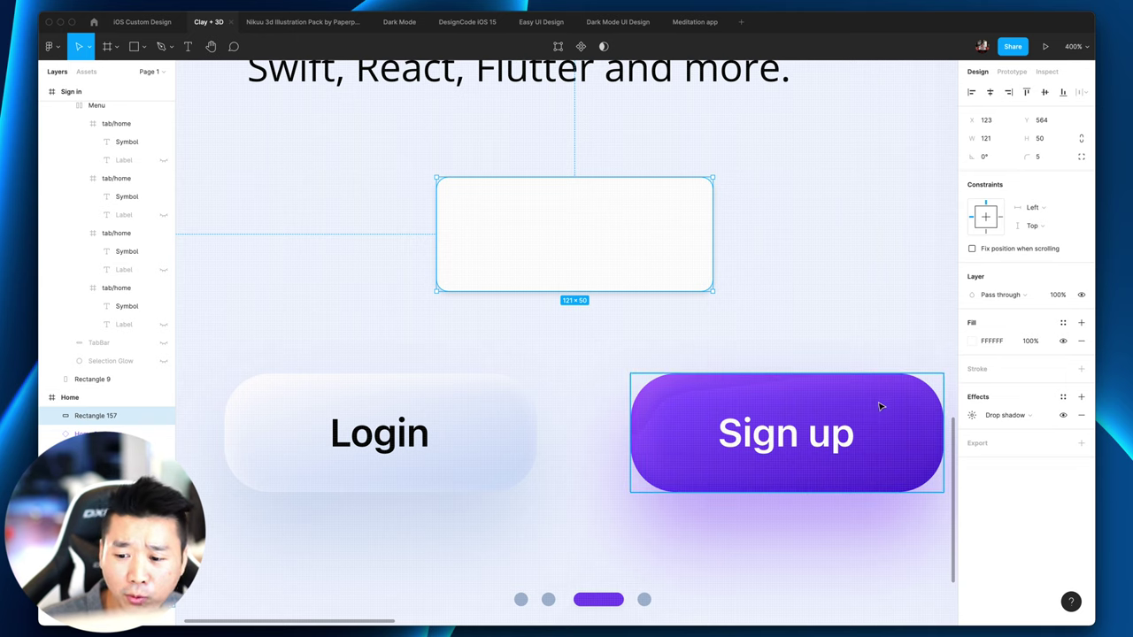
scroll(883, 301, up, 1)
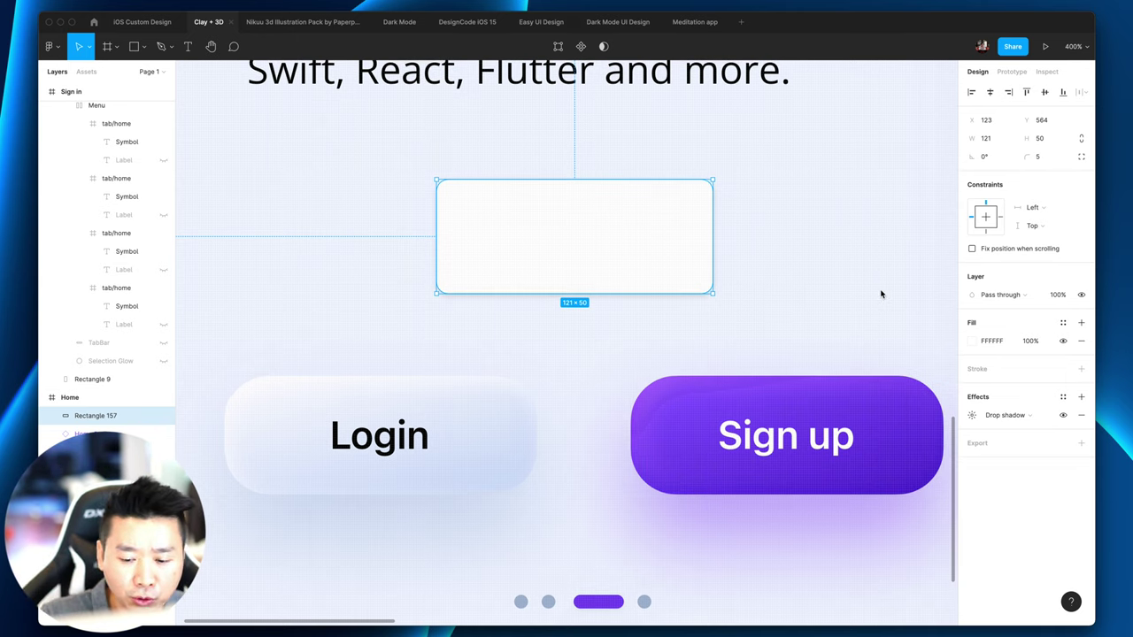
Step: Set the shadow blur to 20 and Y offset to 10
click(972, 416)
click(930, 449)
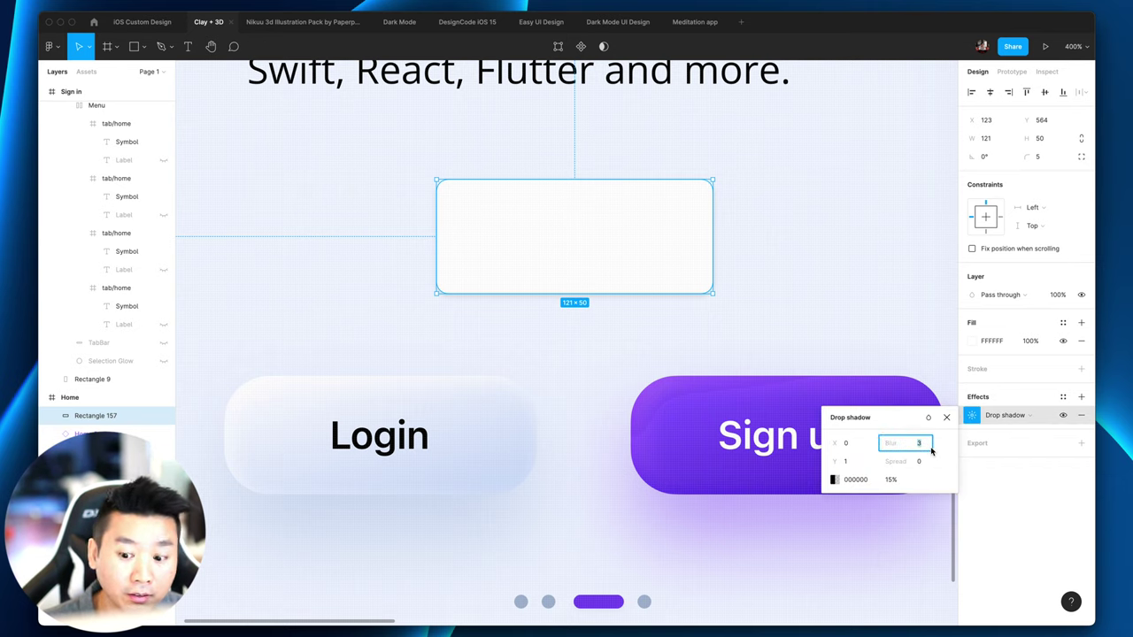
text(20)
key(Return)
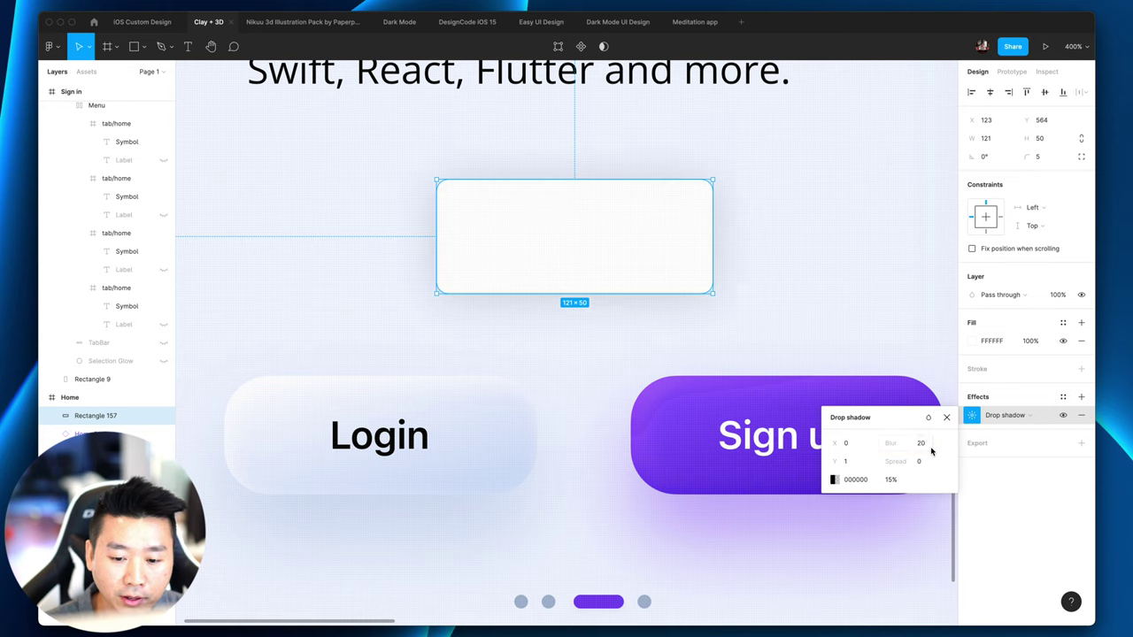
click(846, 463)
key(Return)
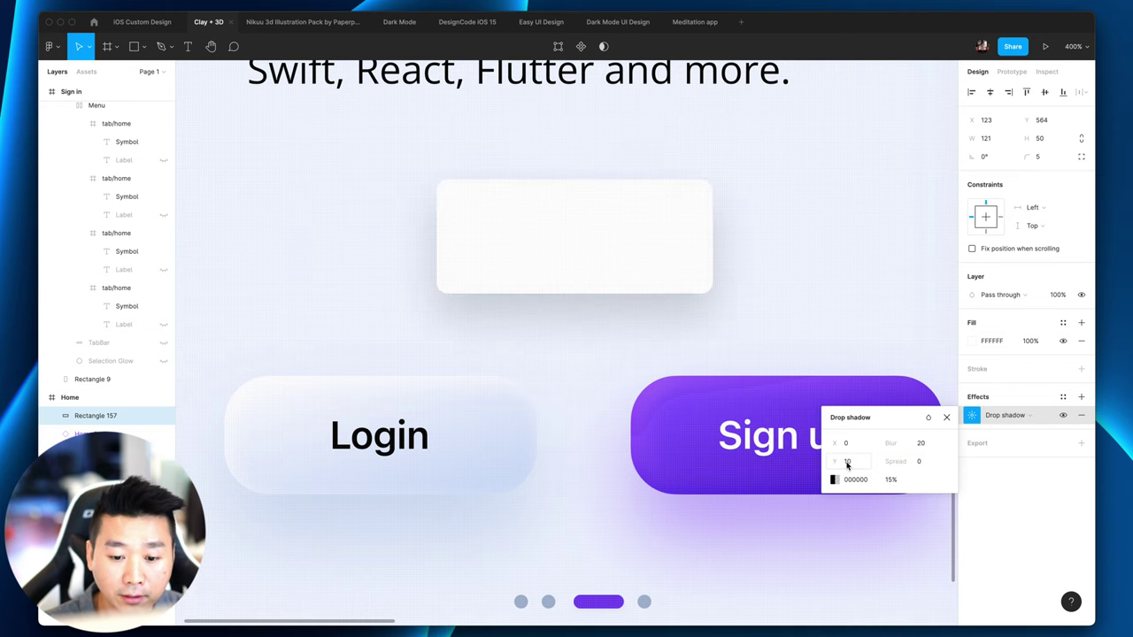
click(815, 256)
Step: Review the blur 20 shadow at different zoom levels, undoing one change
key(minus)
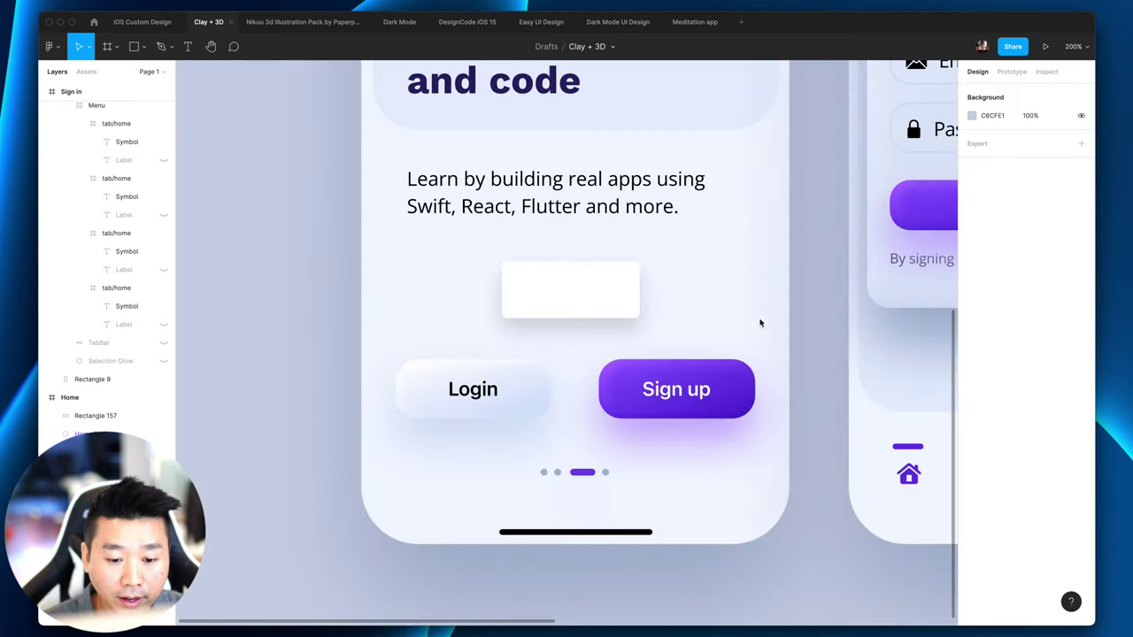
click(628, 305)
click(711, 334)
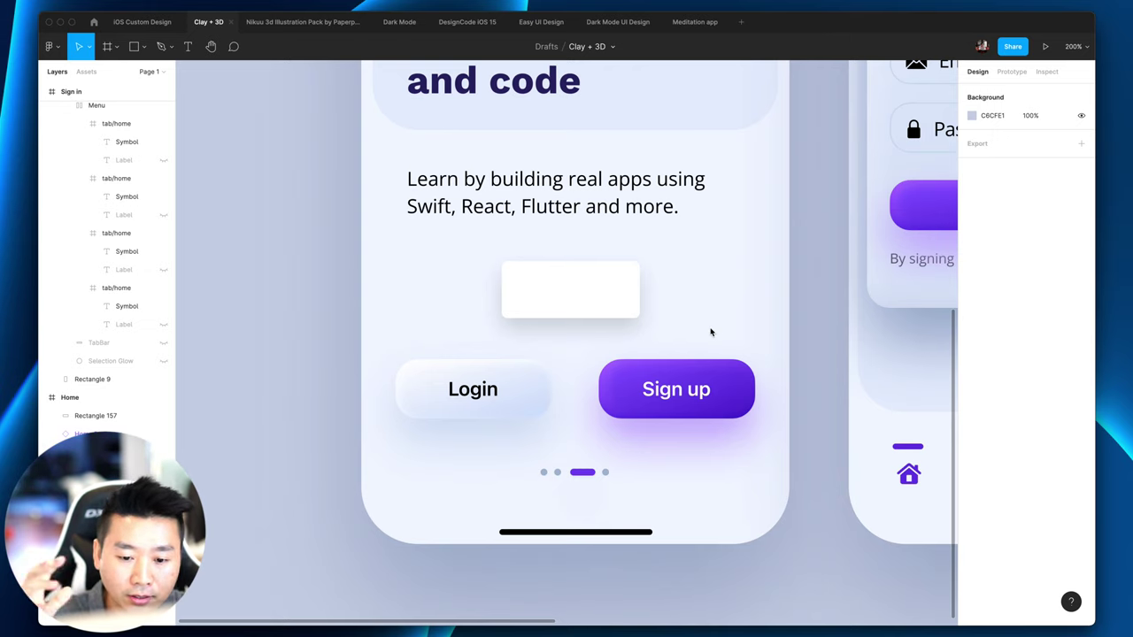
click(632, 298)
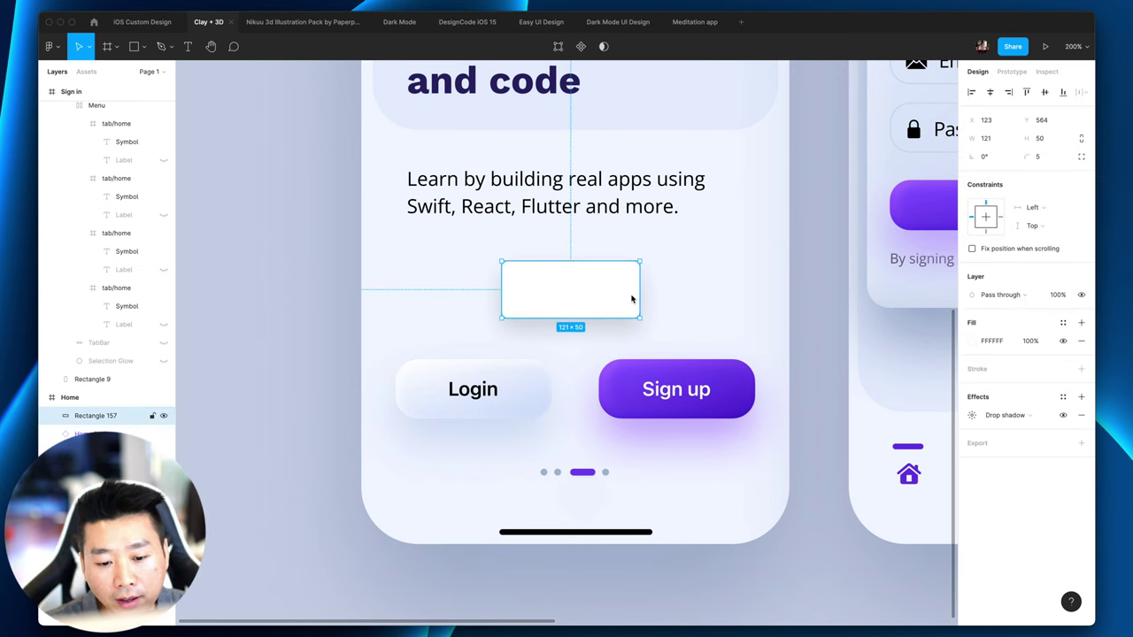
key(super+equal)
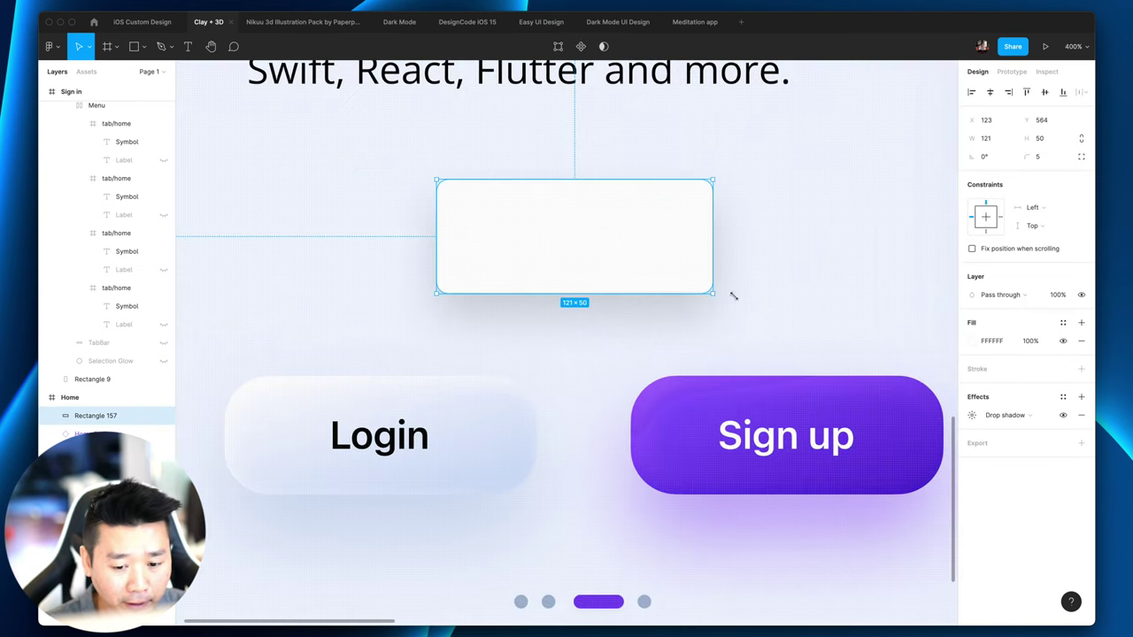
click(776, 301)
key(super+z)
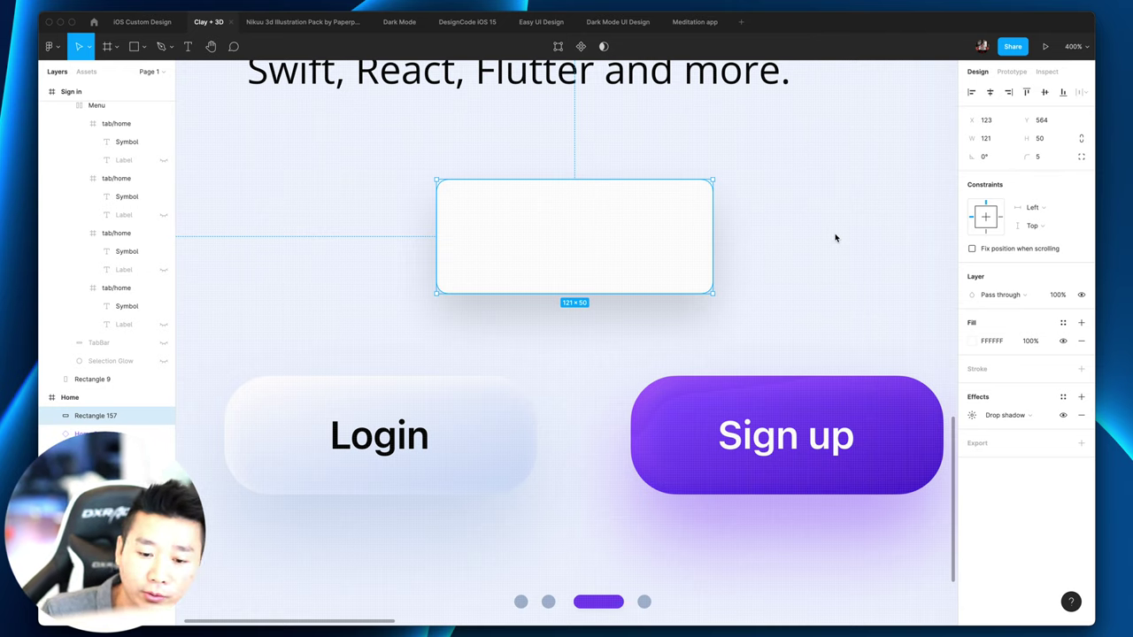
scroll(834, 237, down, 2)
click(763, 248)
click(670, 240)
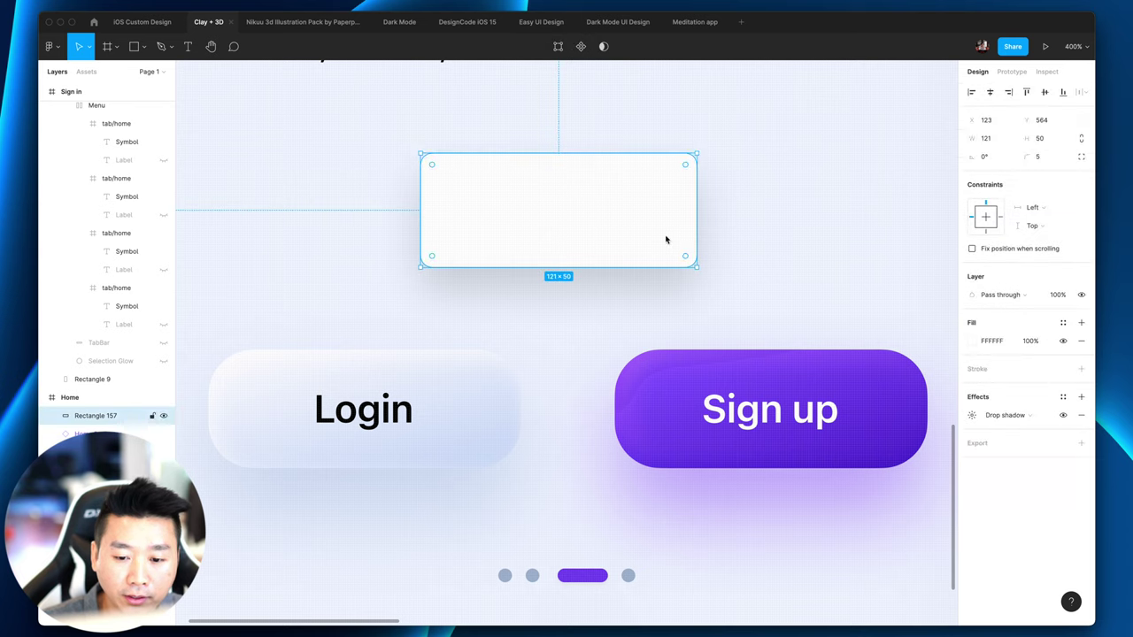
scroll(767, 244, up, 2)
scroll(767, 245, up, 2)
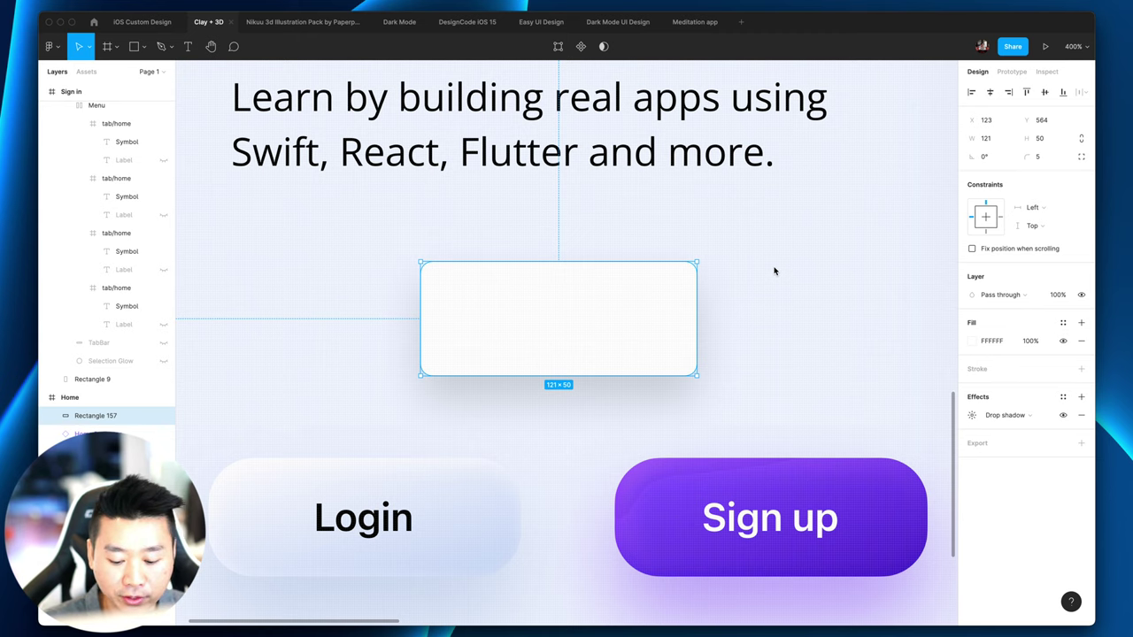
scroll(774, 270, left, 10)
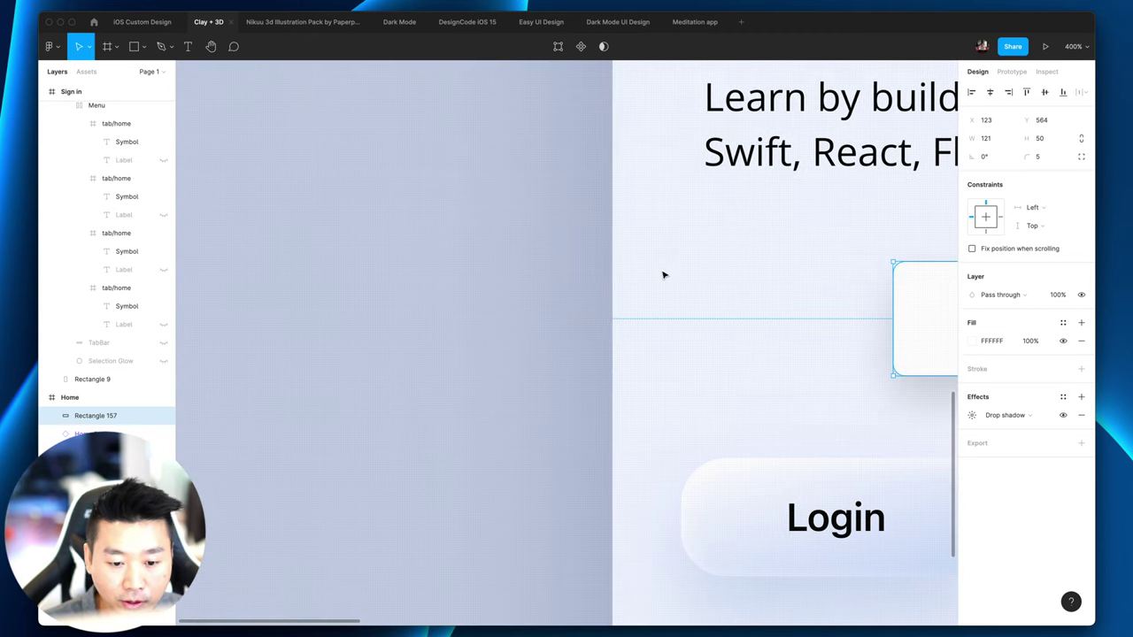
Step: Draw a square left of the phone and fill it with the document's purple 5C39DA
key(r)
drag(247, 176, 604, 537)
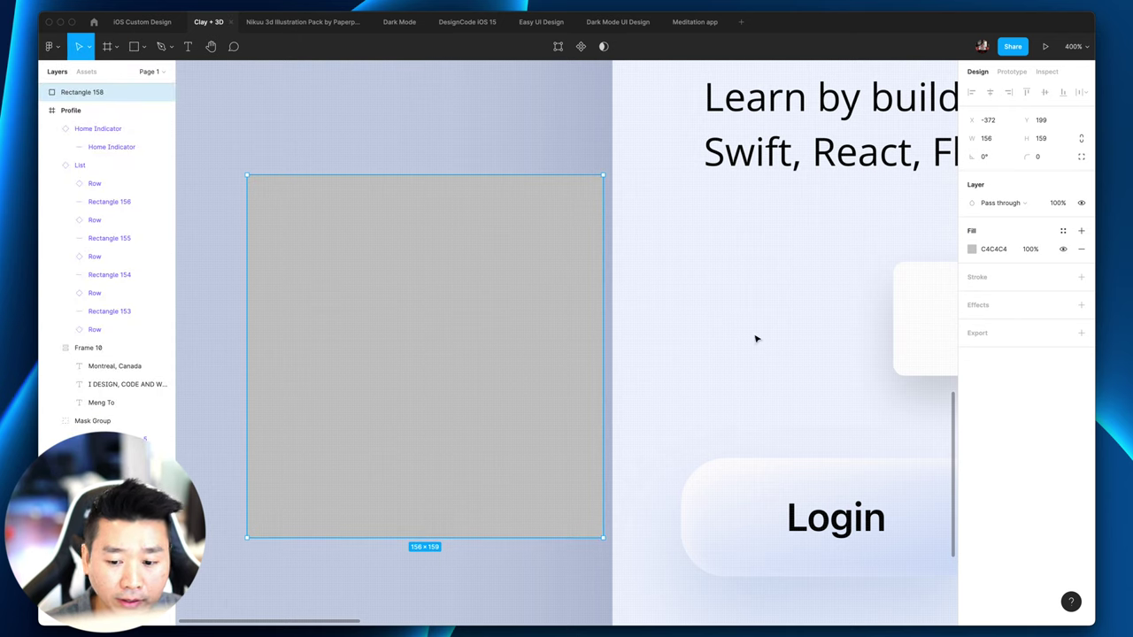
click(984, 250)
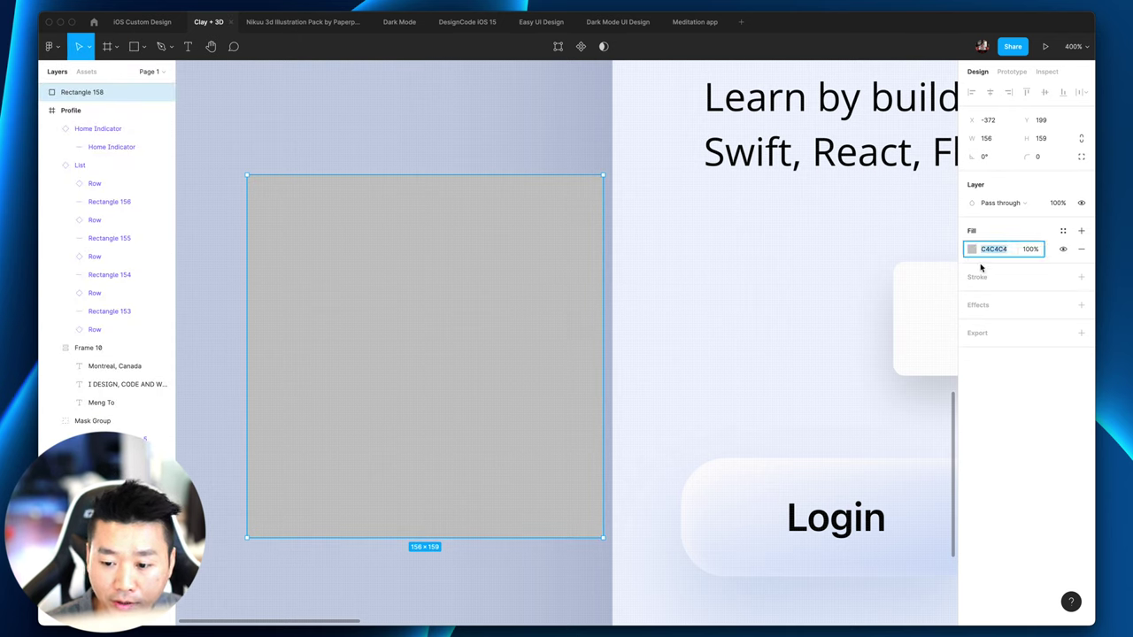
click(973, 252)
drag(878, 349, 821, 374)
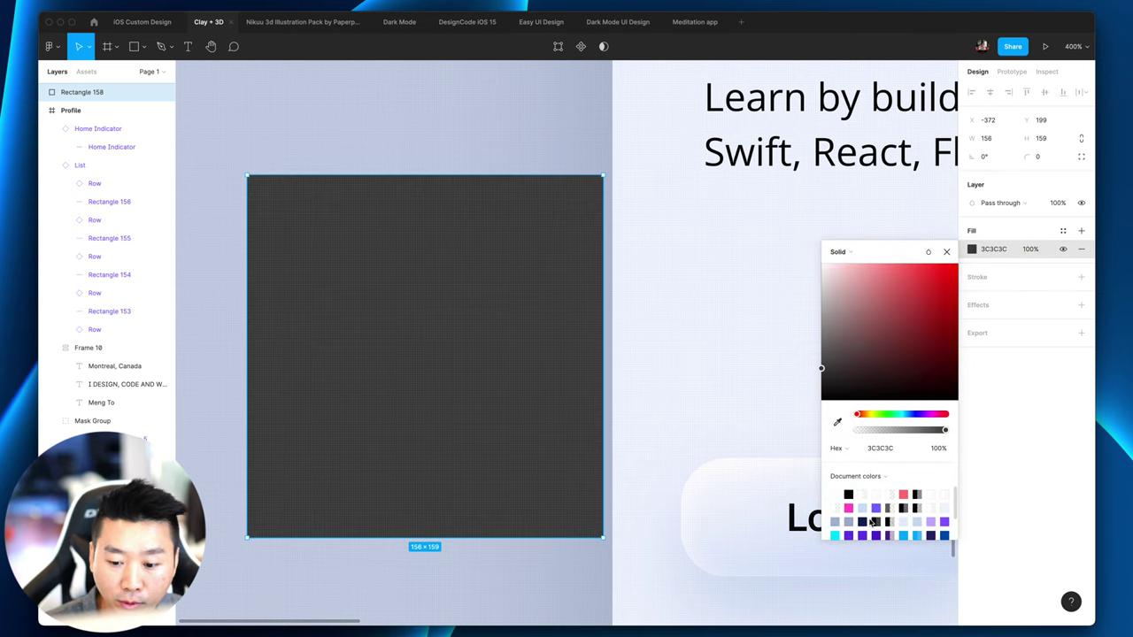
click(851, 534)
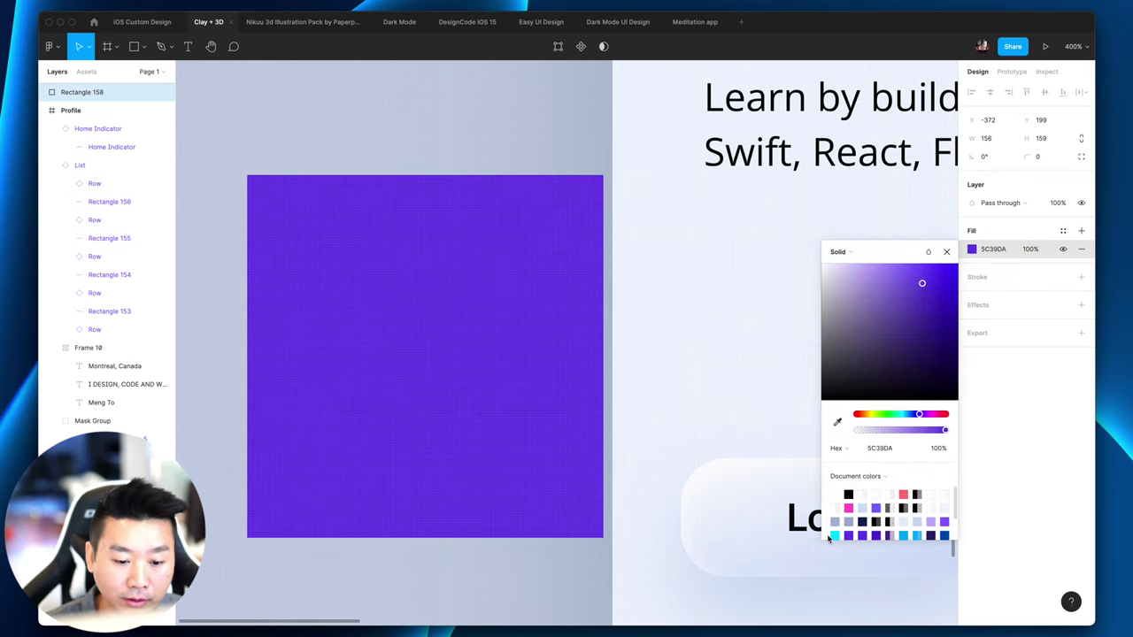
click(737, 404)
Step: Move the purple square further left and paste the white card on top of it
click(434, 278)
key(minus)
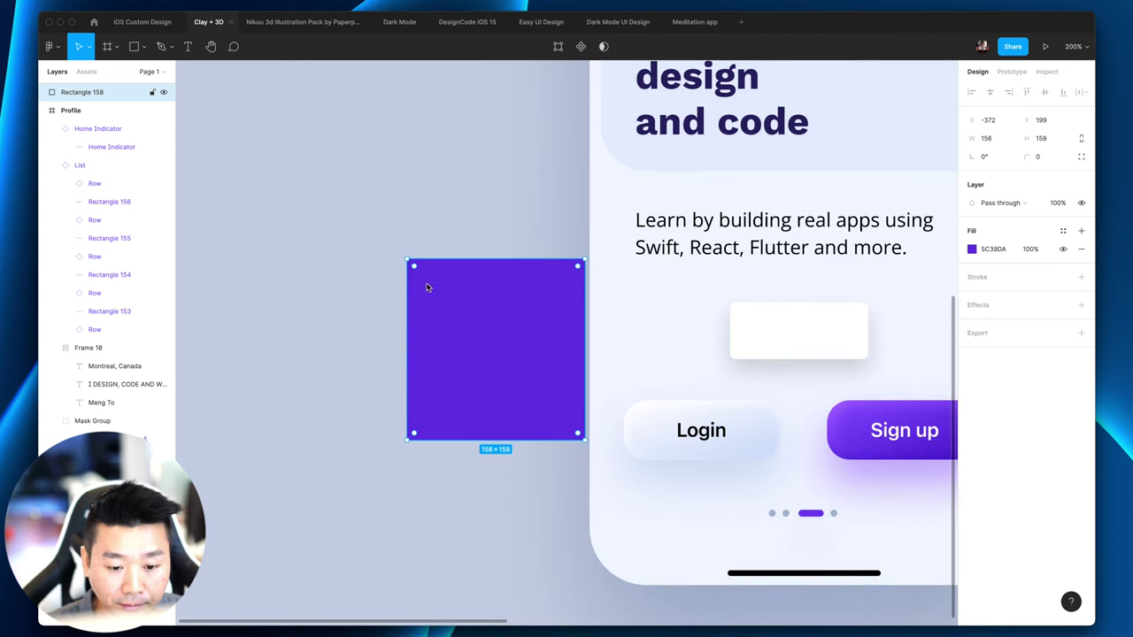
drag(434, 283, 330, 290)
drag(776, 337, 366, 351)
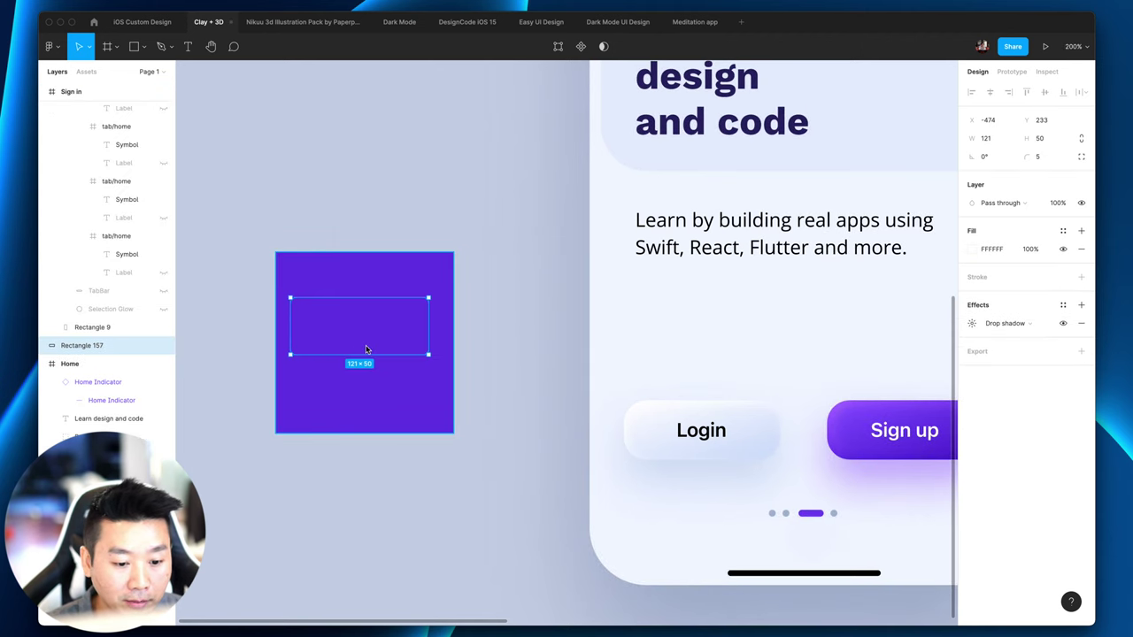
scroll(401, 346, left, 2)
key(ctrl+x)
click(430, 351)
key(ctrl+v)
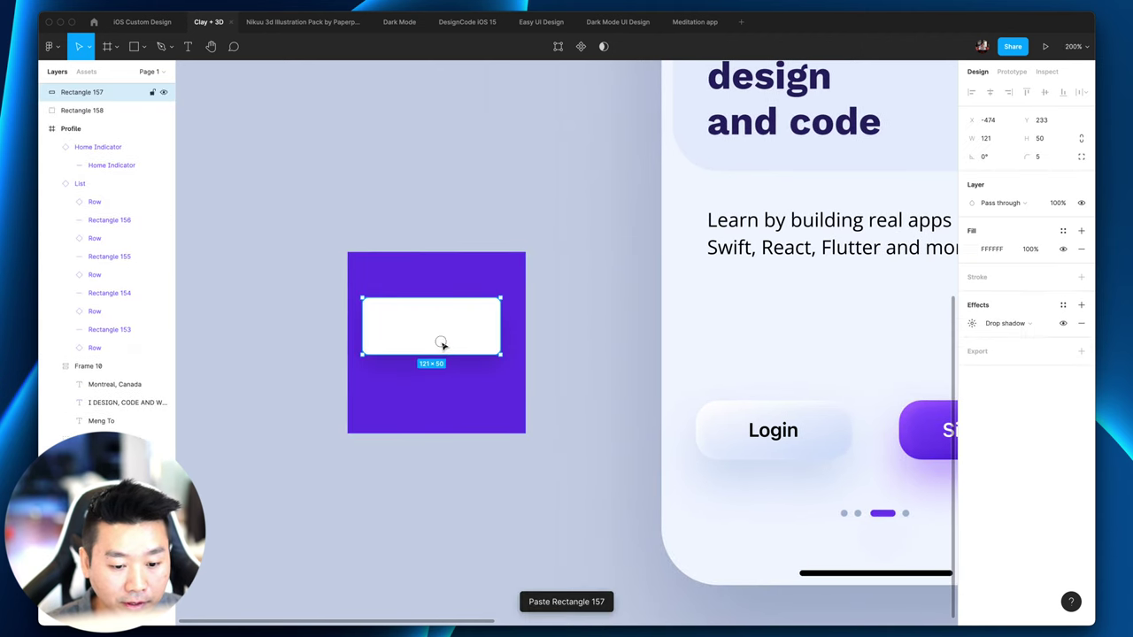
drag(445, 344, 448, 353)
Step: Nudge the white card slightly left on the purple tile
key(plus)
scroll(449, 353, left, 5)
click(835, 360)
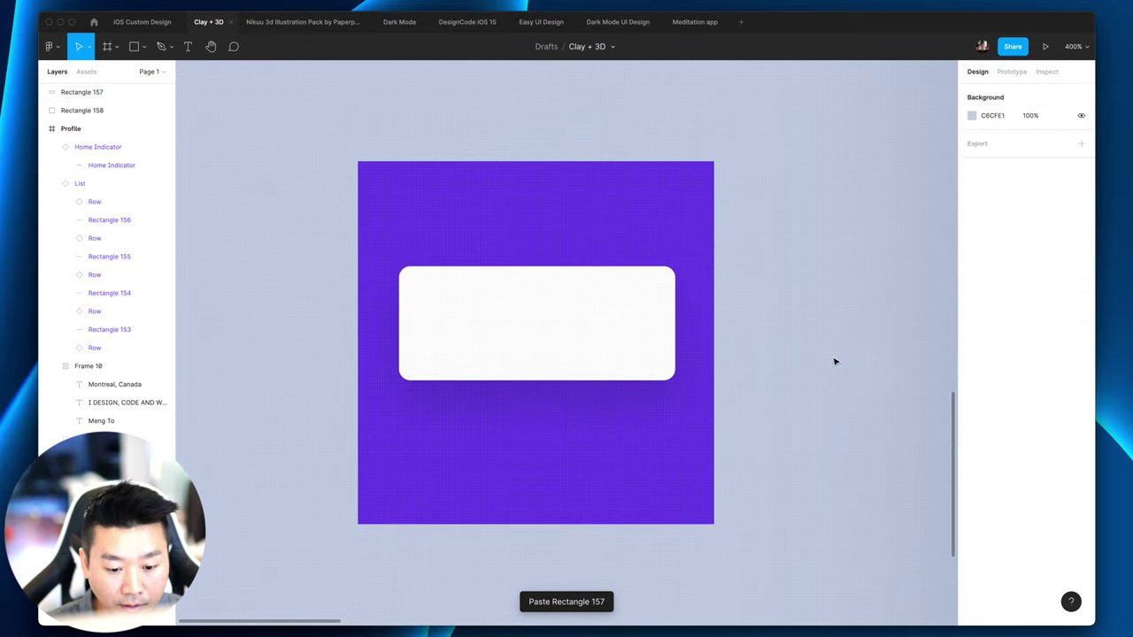
click(594, 345)
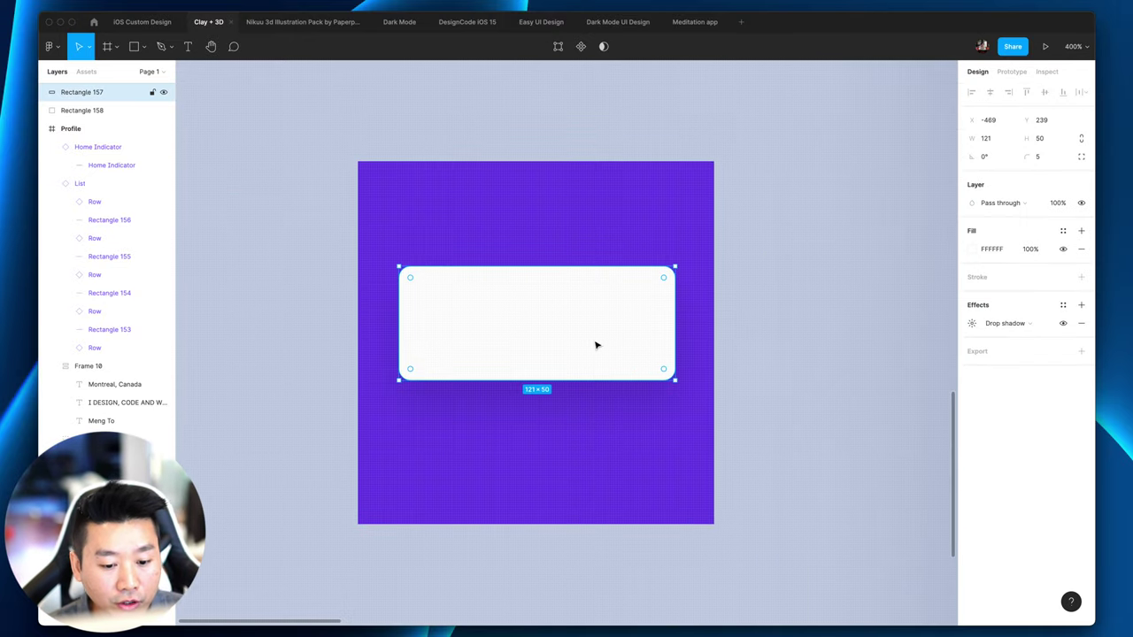
drag(566, 336, 561, 336)
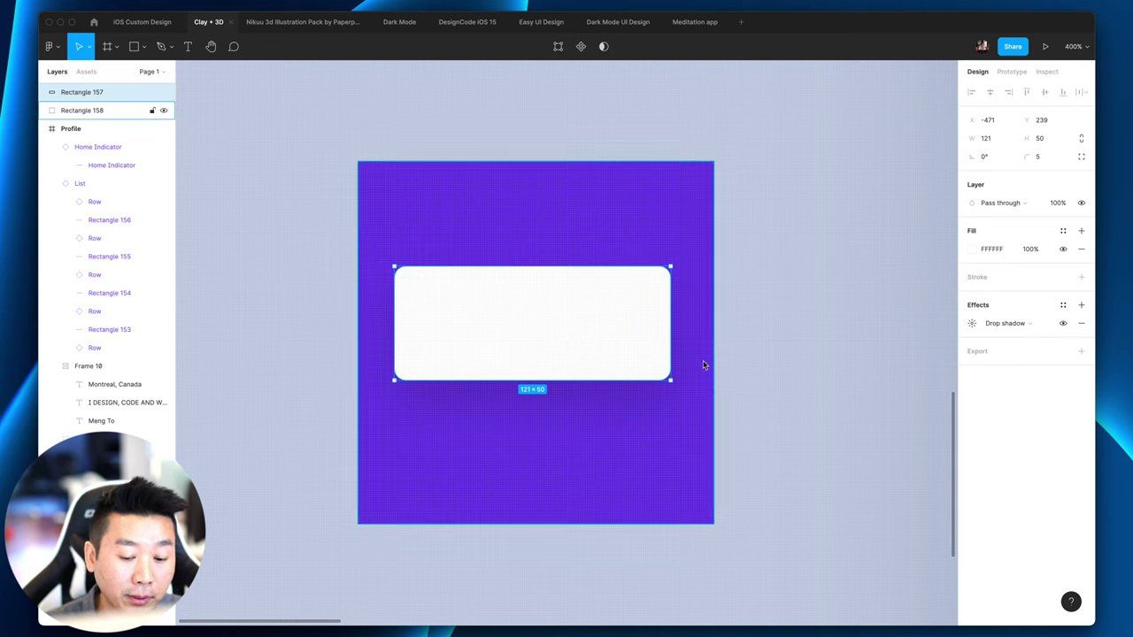
click(971, 323)
Step: Lighten the square tile's purple fill a little
click(971, 323)
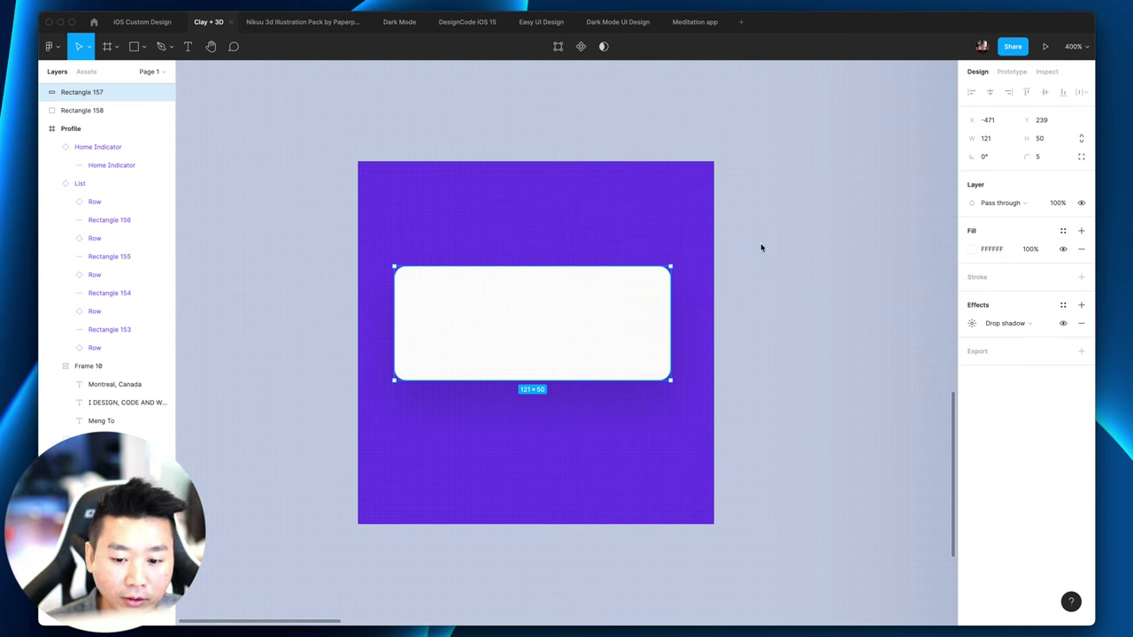
click(760, 242)
click(582, 179)
click(971, 249)
drag(896, 303, 862, 245)
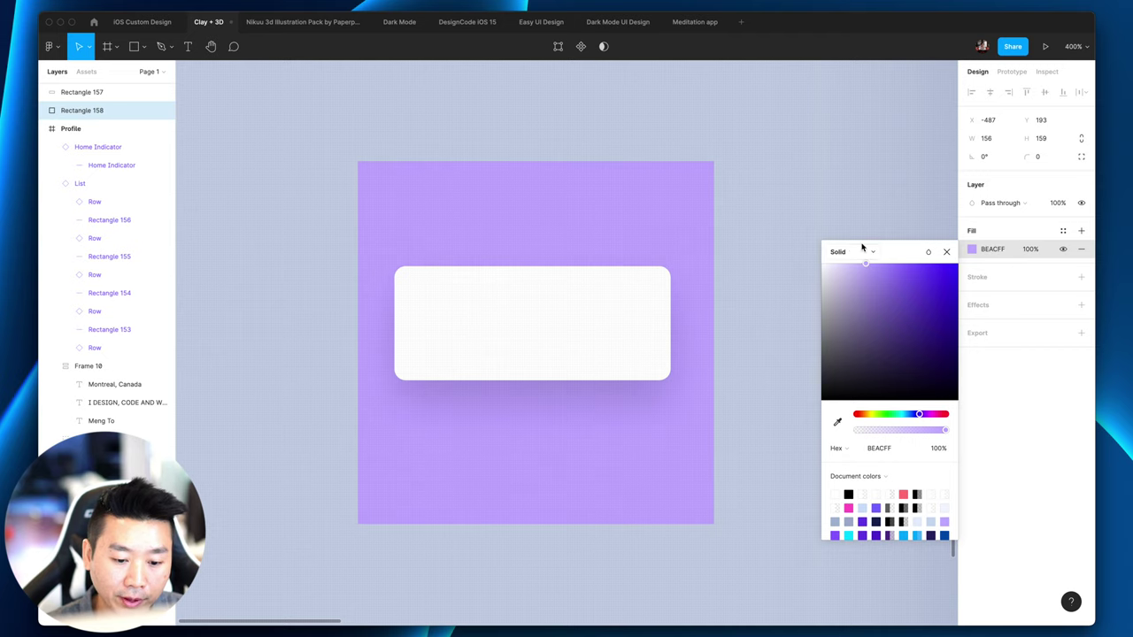
click(837, 220)
key(minus)
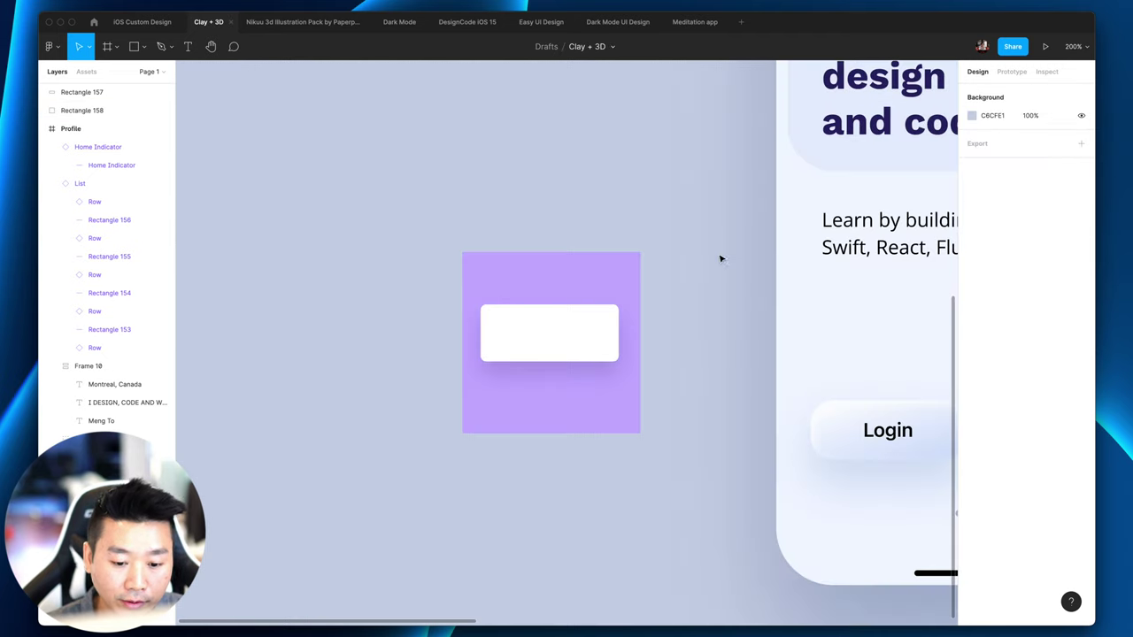
Step: Shift the square tile's fill hue to light periwinkle blue ACBEFF
click(586, 328)
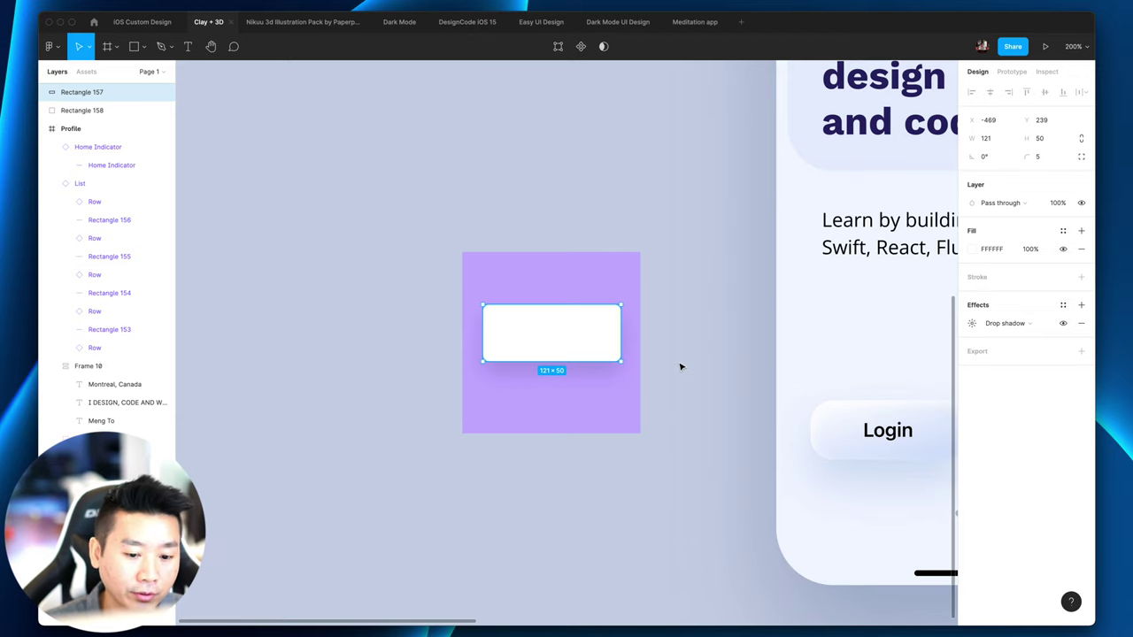
key(Tab)
click(972, 248)
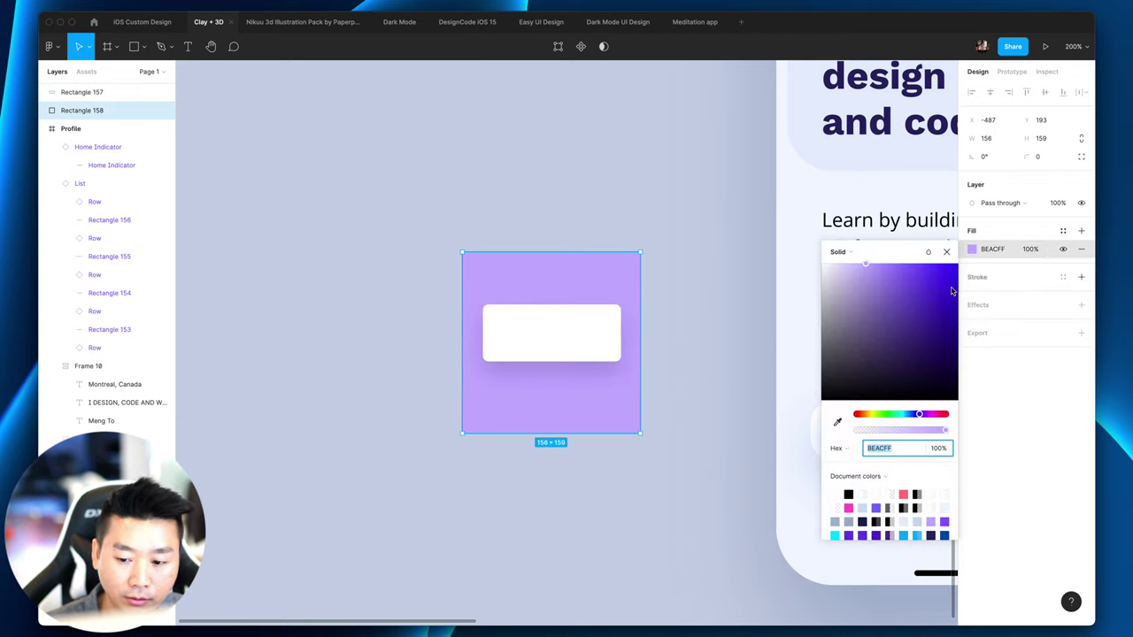
drag(914, 415, 915, 416)
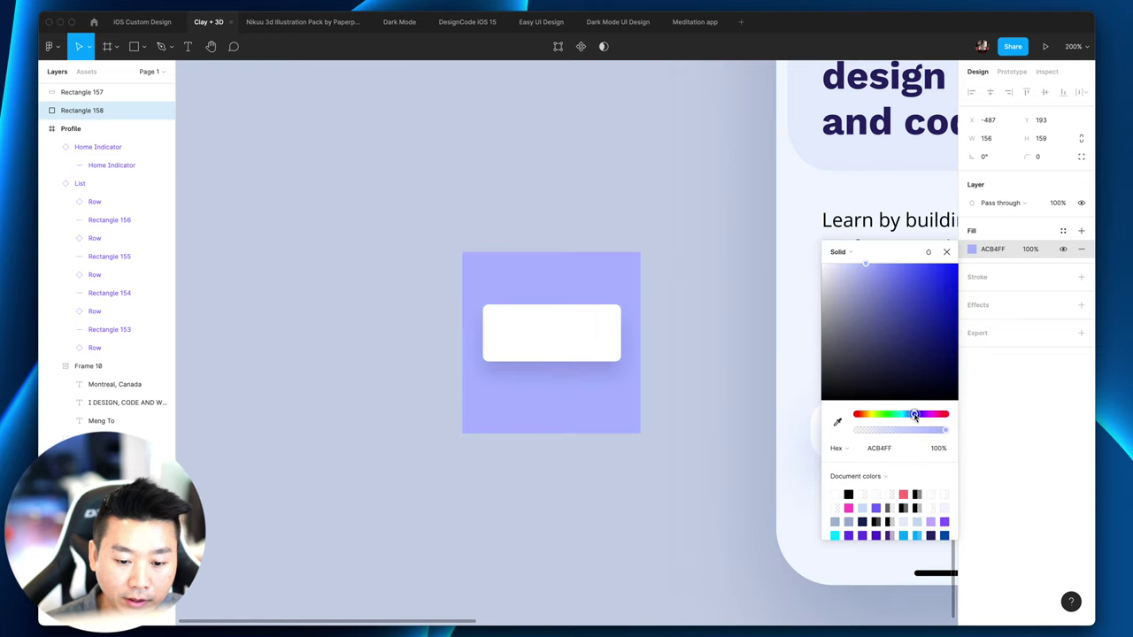
click(727, 376)
Step: Move the white card down onto the tile's centre guides
click(575, 347)
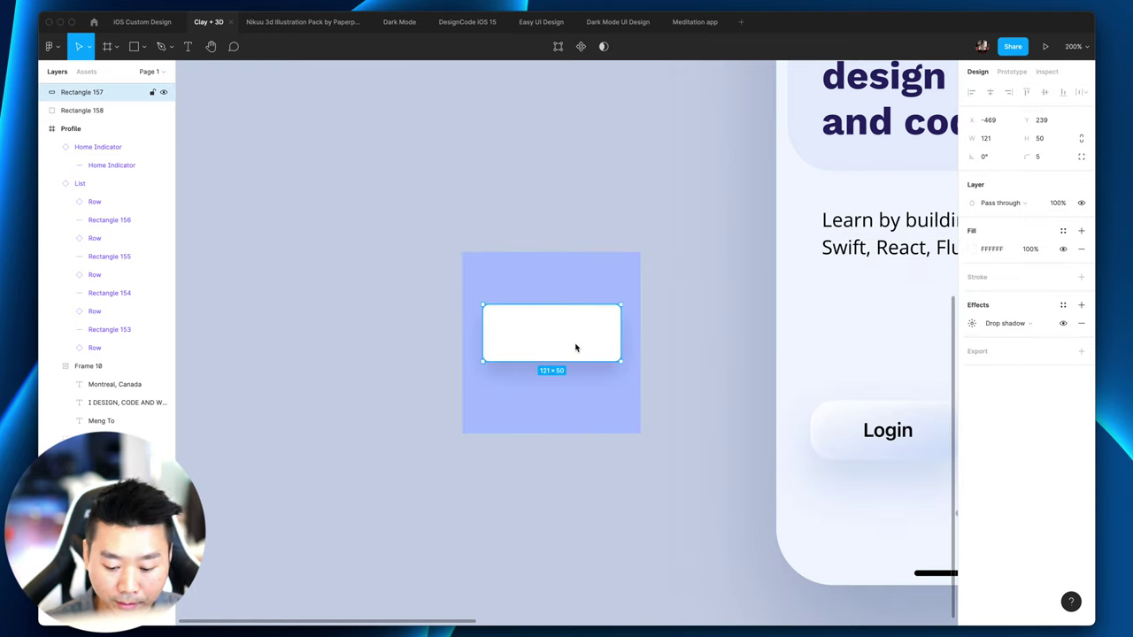
click(723, 342)
key(super+equal)
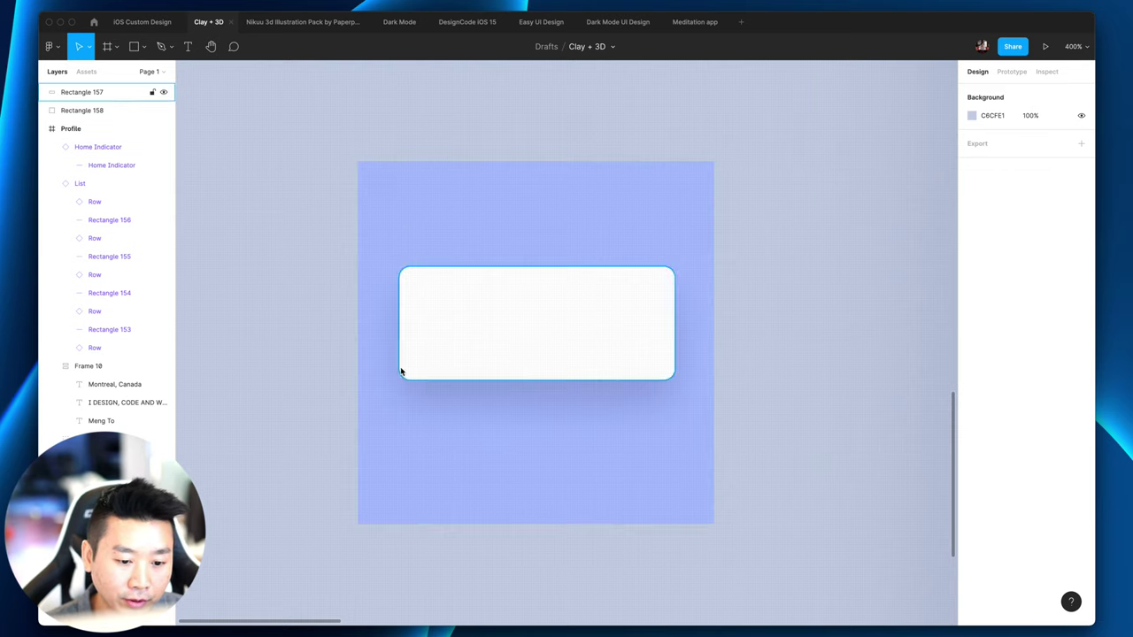
drag(492, 341, 493, 360)
click(771, 399)
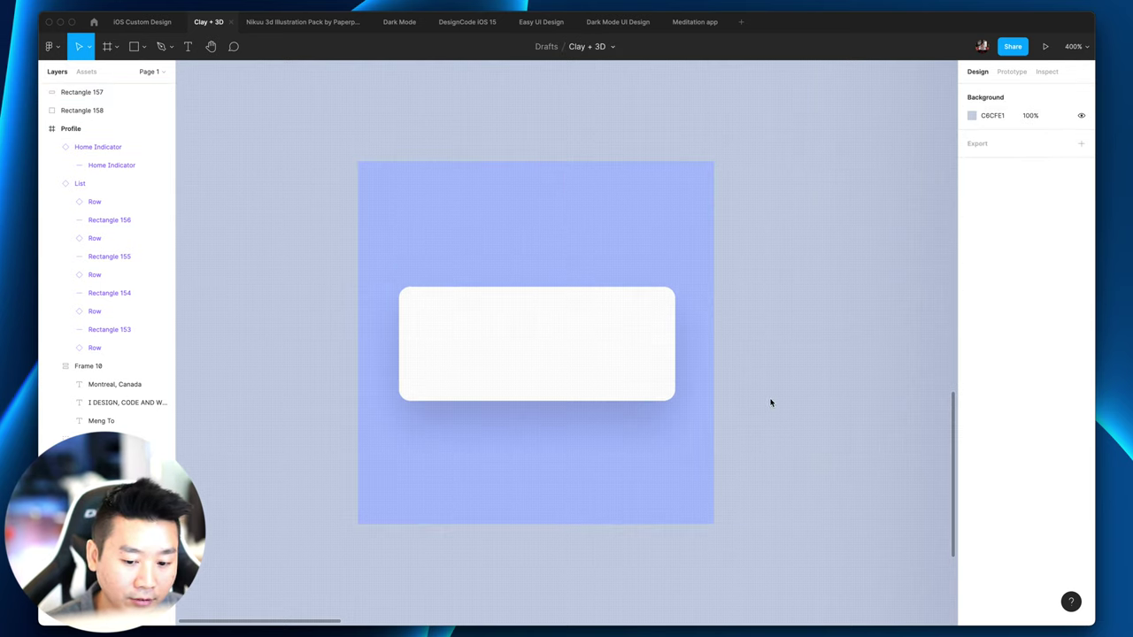
click(494, 229)
Step: Group the white card with the blue tile and duplicate the group below the original
shift+click(526, 364)
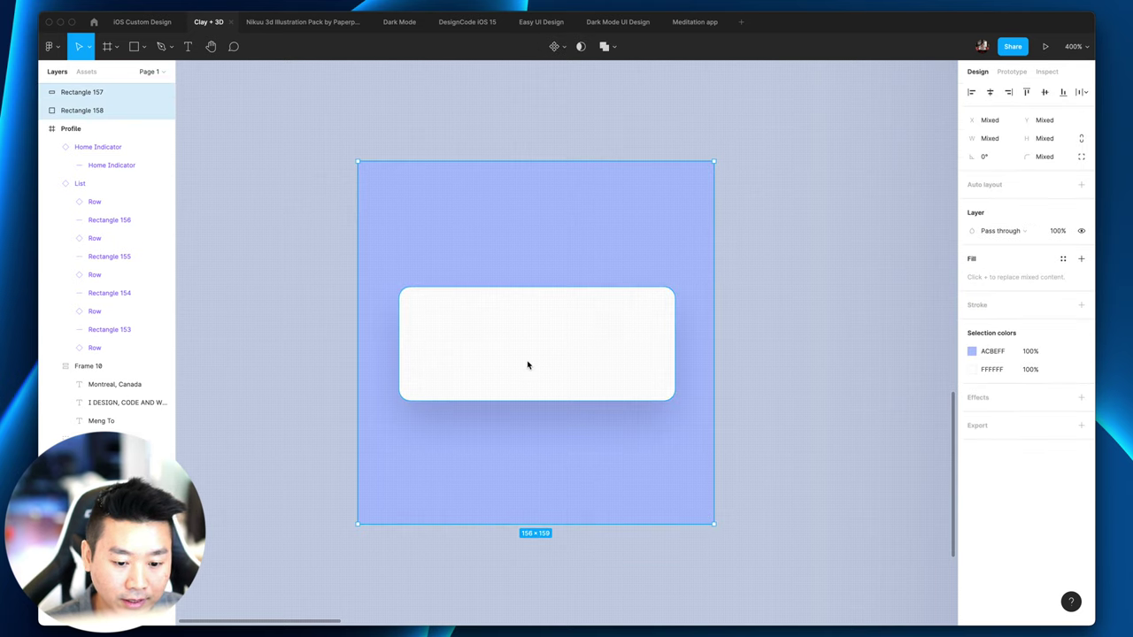
key(super+g)
click(768, 401)
scroll(768, 402, down, 3)
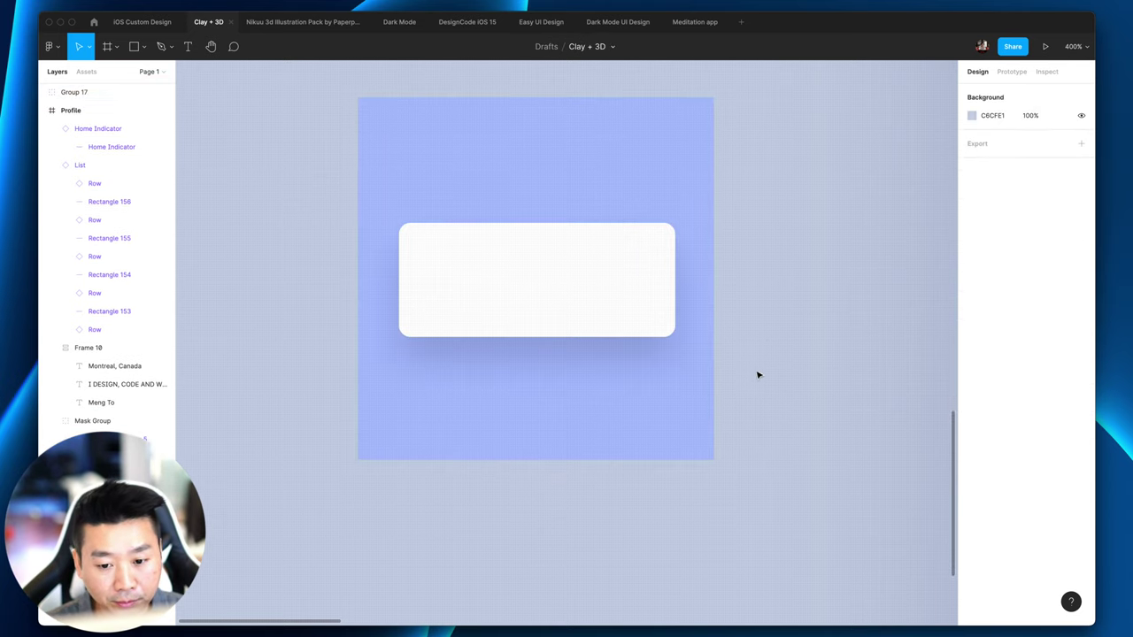
click(541, 212)
drag(540, 212, 556, 575)
scroll(610, 472, down, 5)
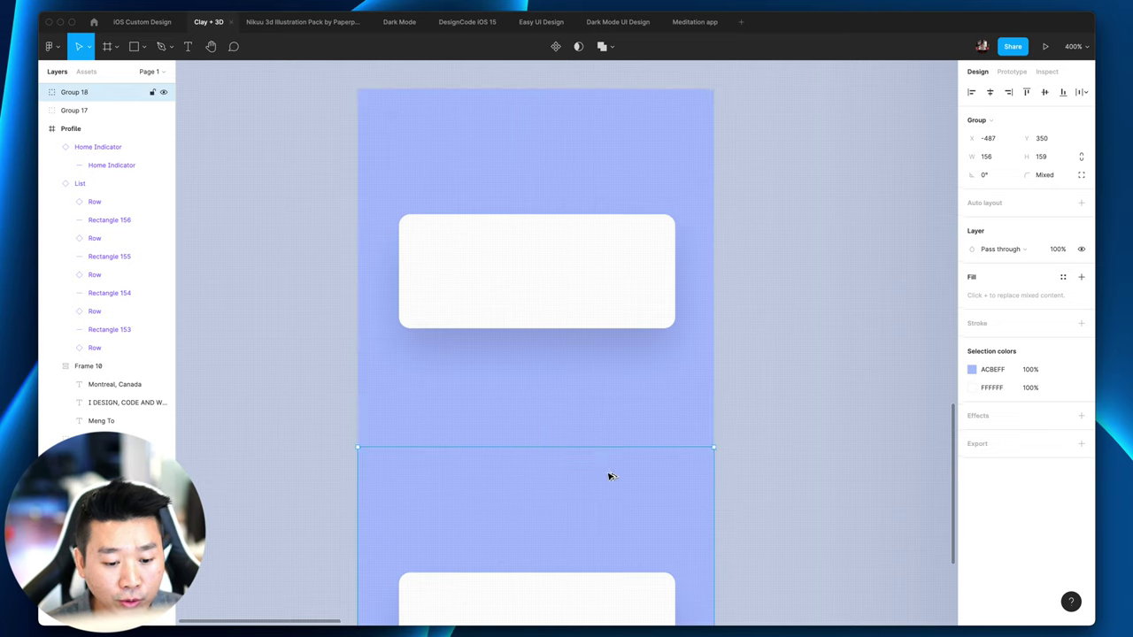
drag(567, 384, 567, 398)
click(789, 407)
scroll(786, 406, down, 6)
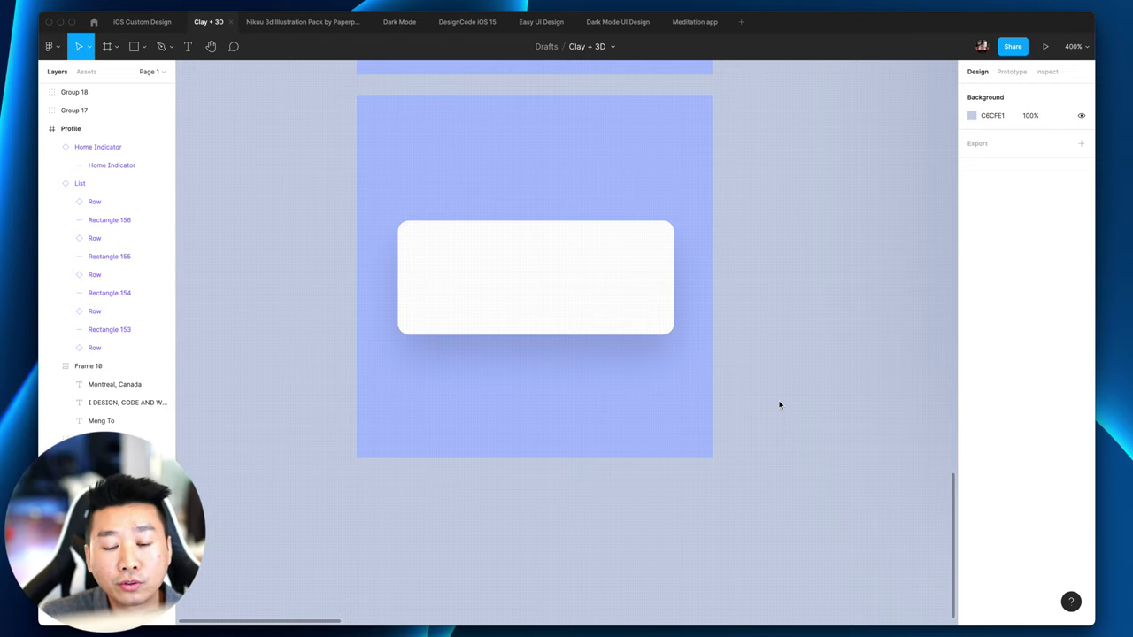
Step: Set the lower white button's drop shadow opacity to 50%
click(602, 312)
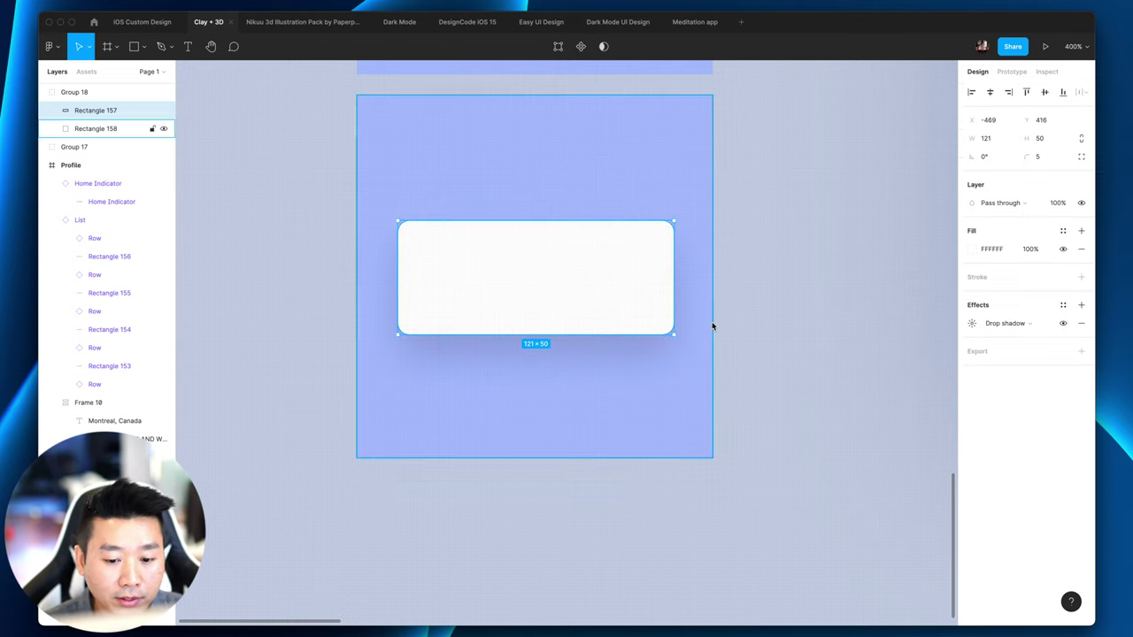
click(972, 324)
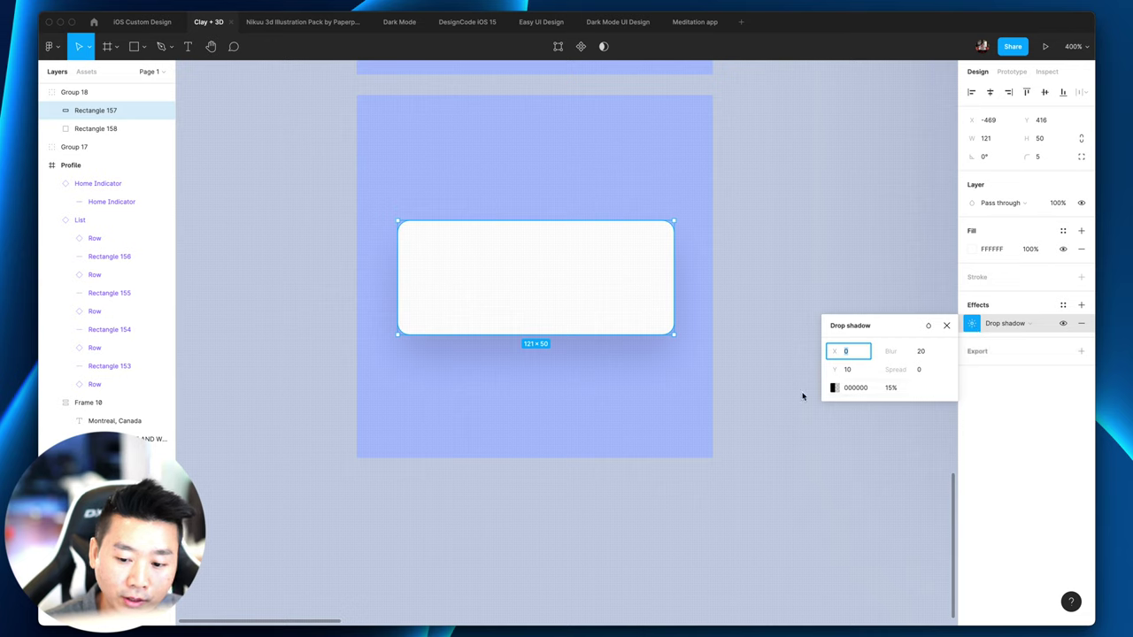
click(892, 388)
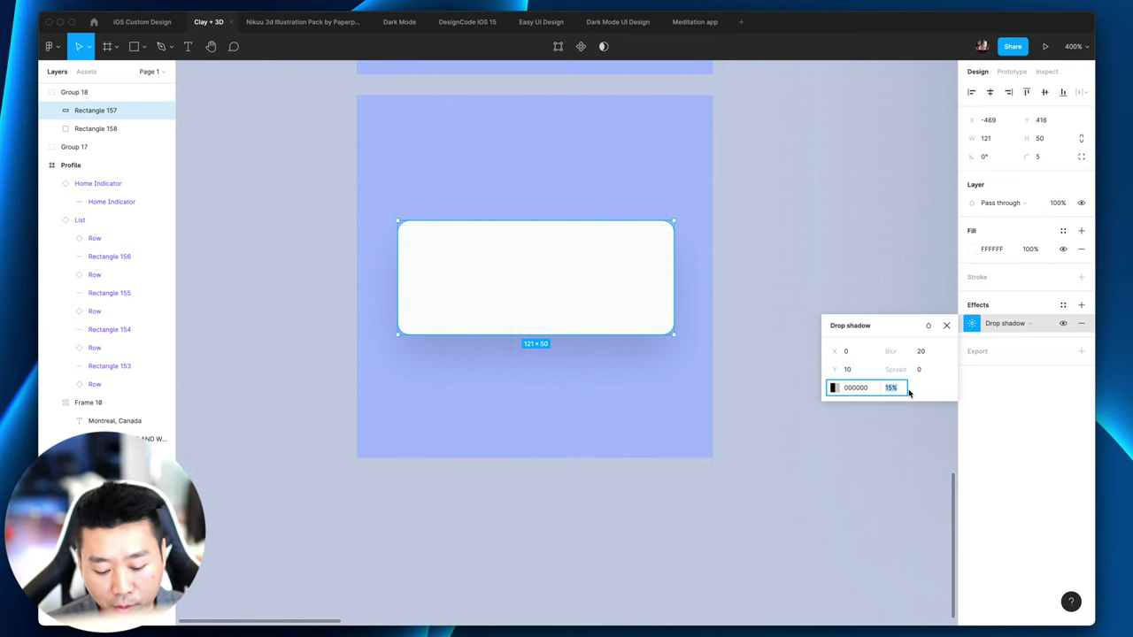
text(50)
key(Return)
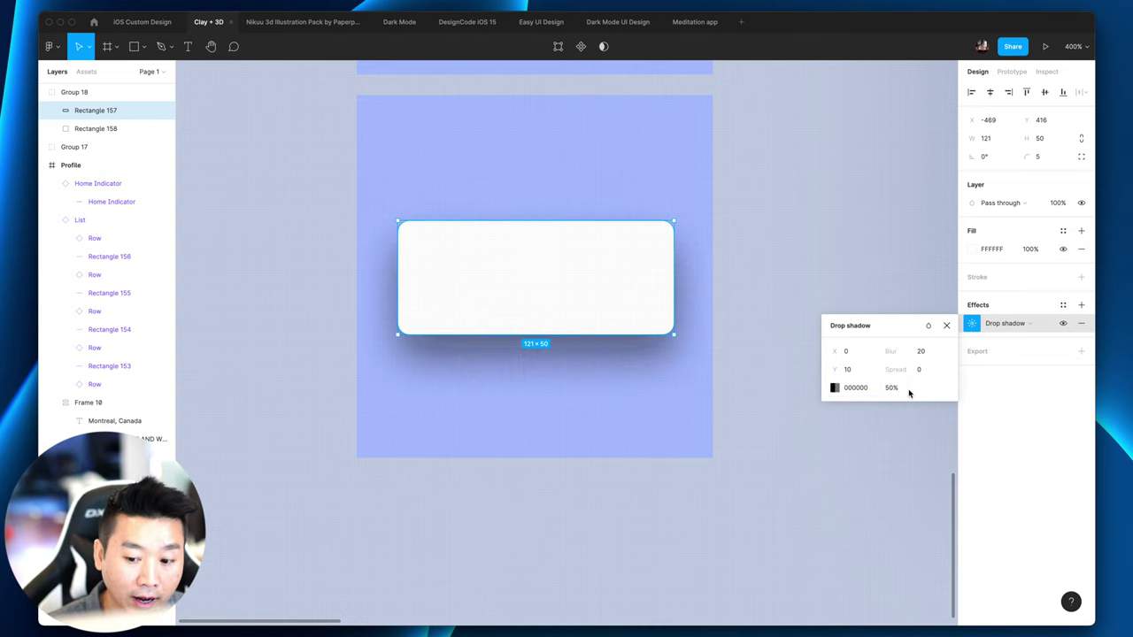
click(787, 407)
Step: Switch the lower button's drop shadow blend mode to Overlay
key(minus)
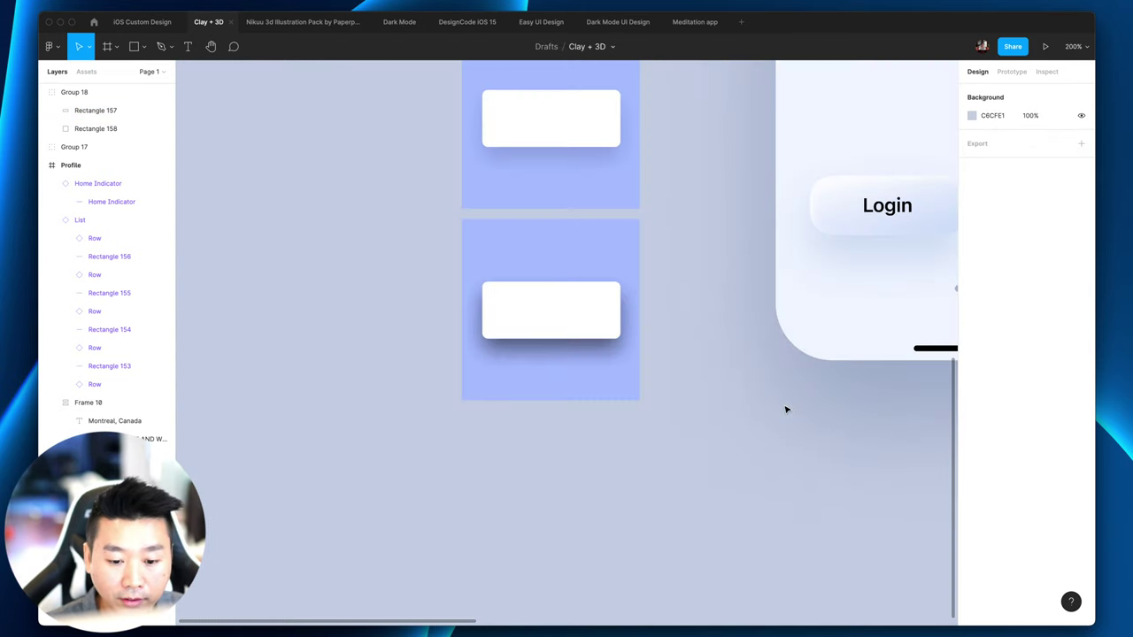
click(569, 325)
click(972, 323)
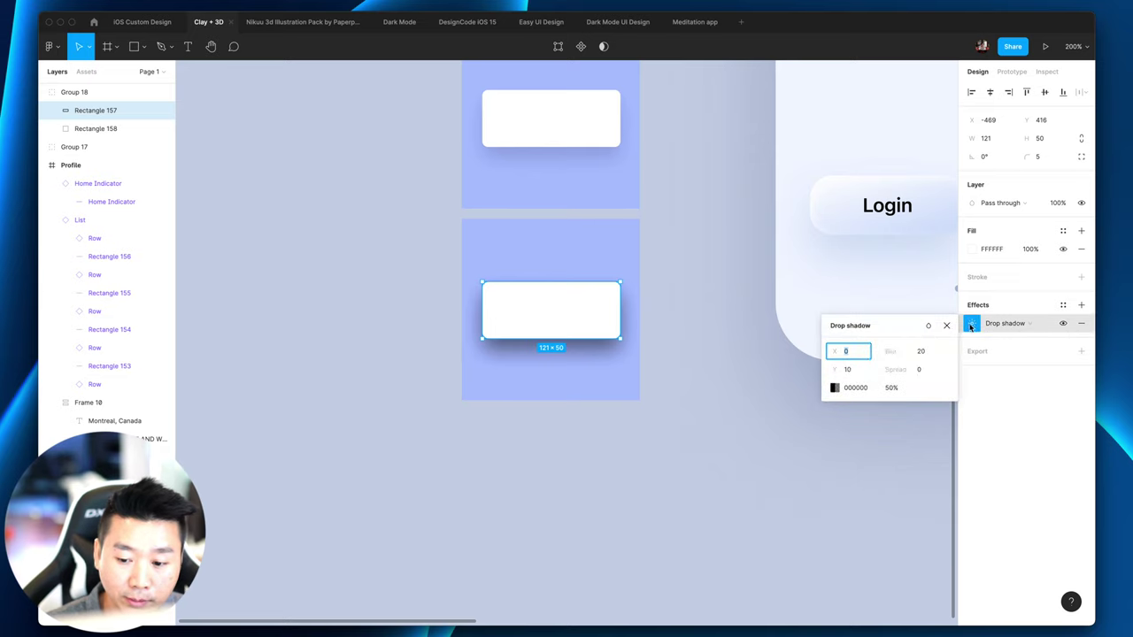
click(927, 327)
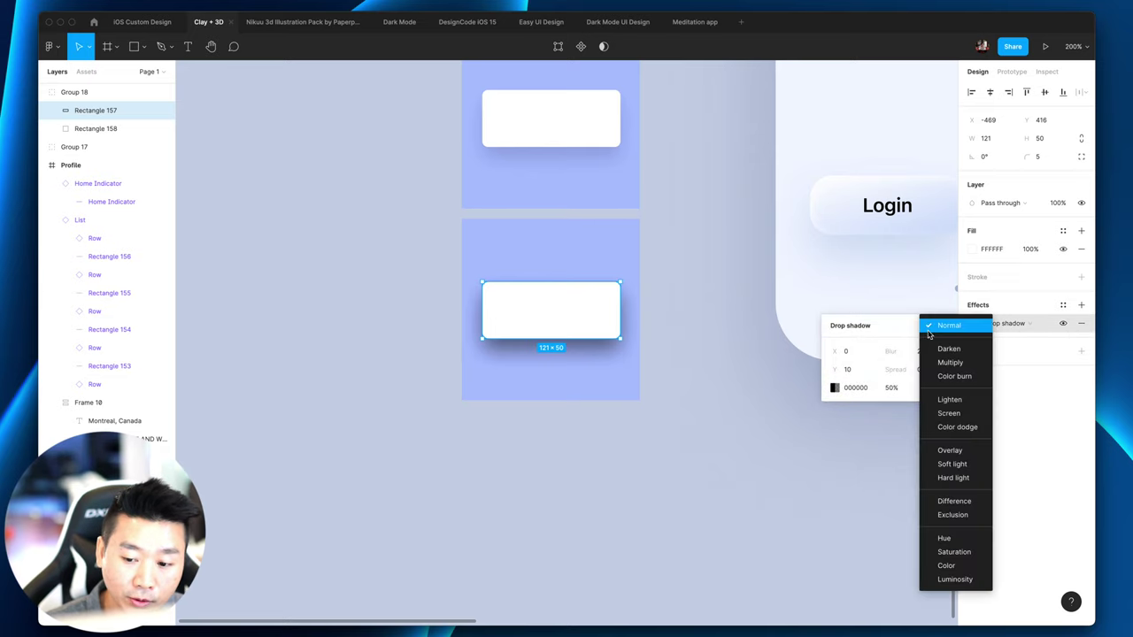
click(968, 454)
click(808, 475)
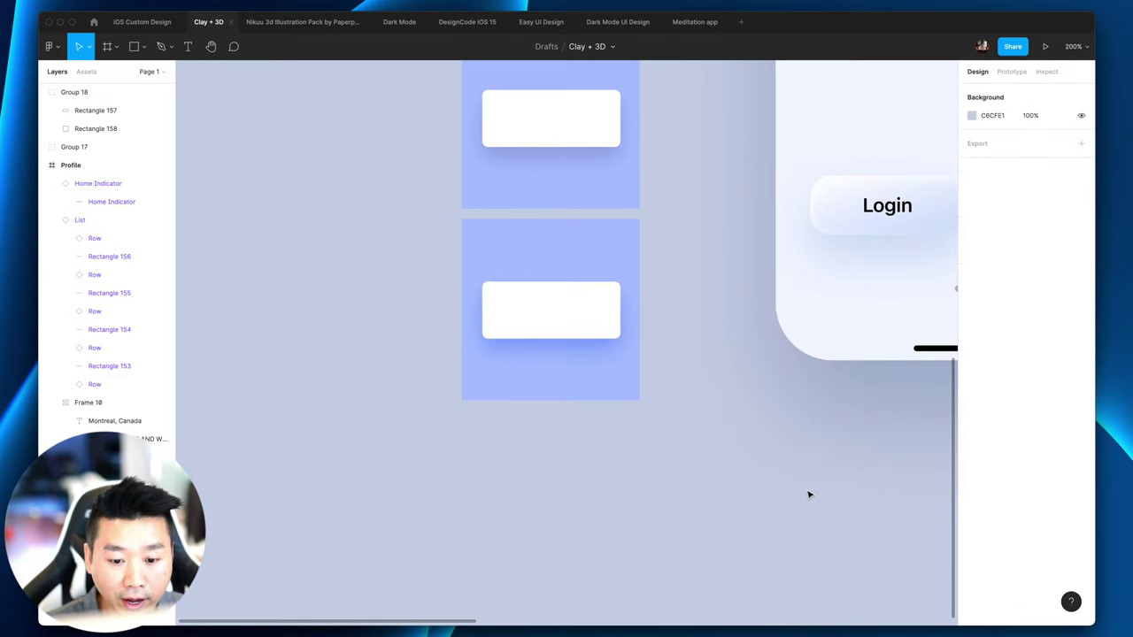
key(super+equal)
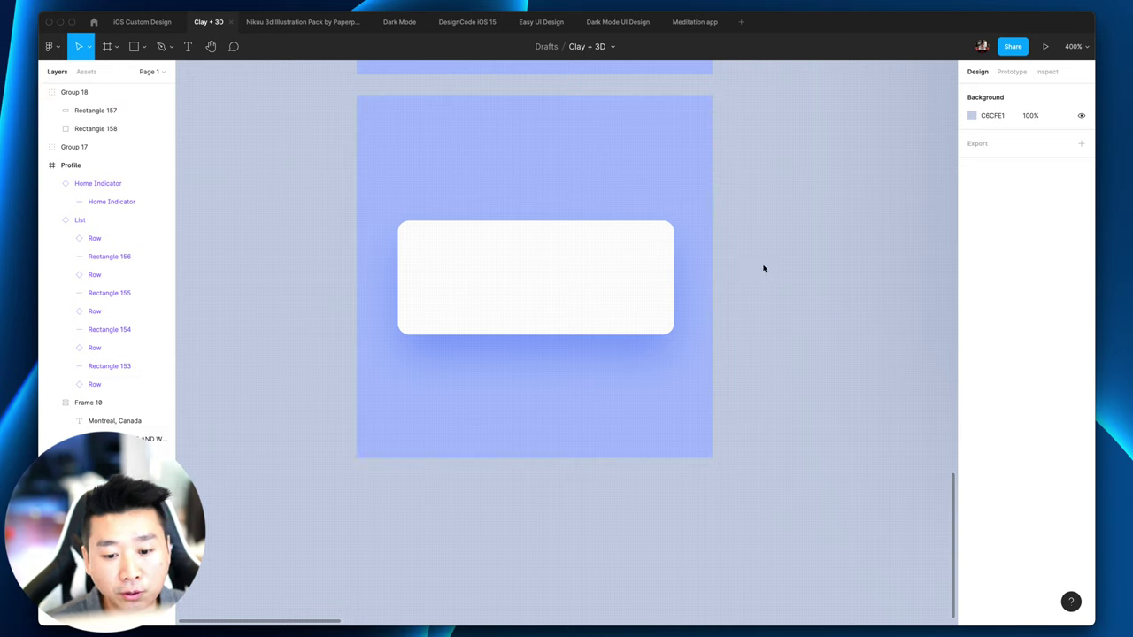
double_click(581, 315)
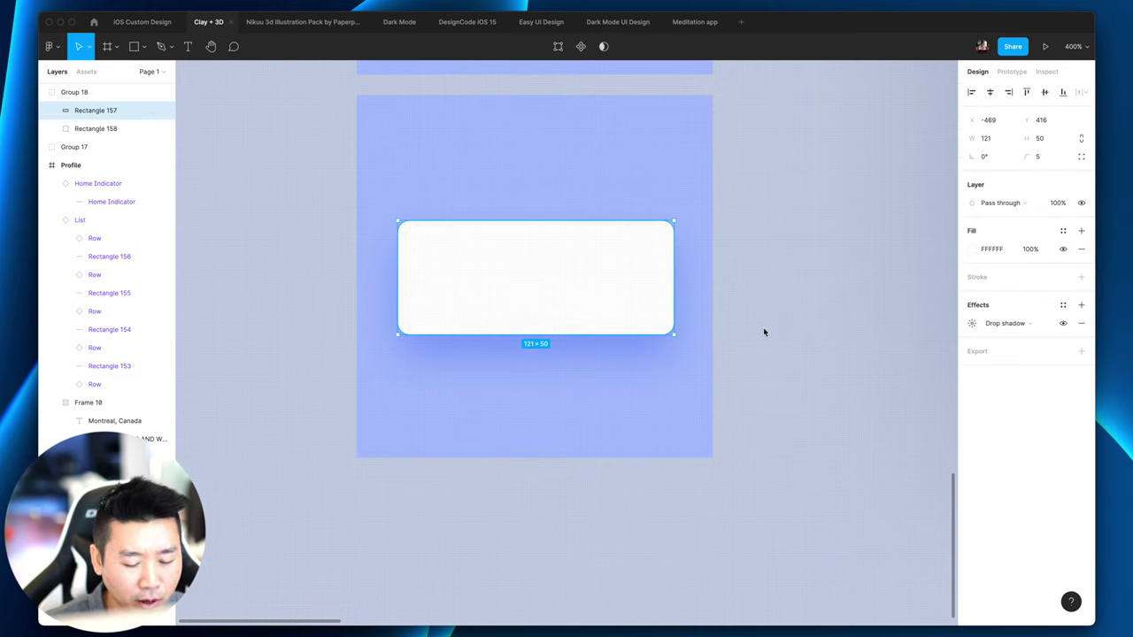
Step: Set the lower button's drop shadow opacity to 15%
click(972, 323)
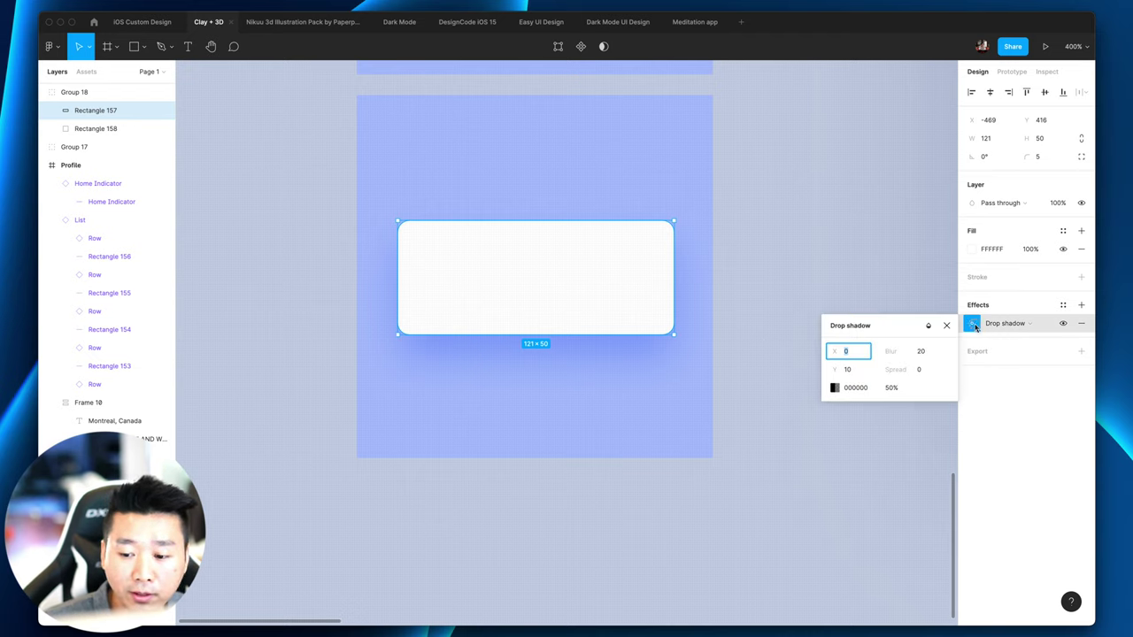
click(899, 390)
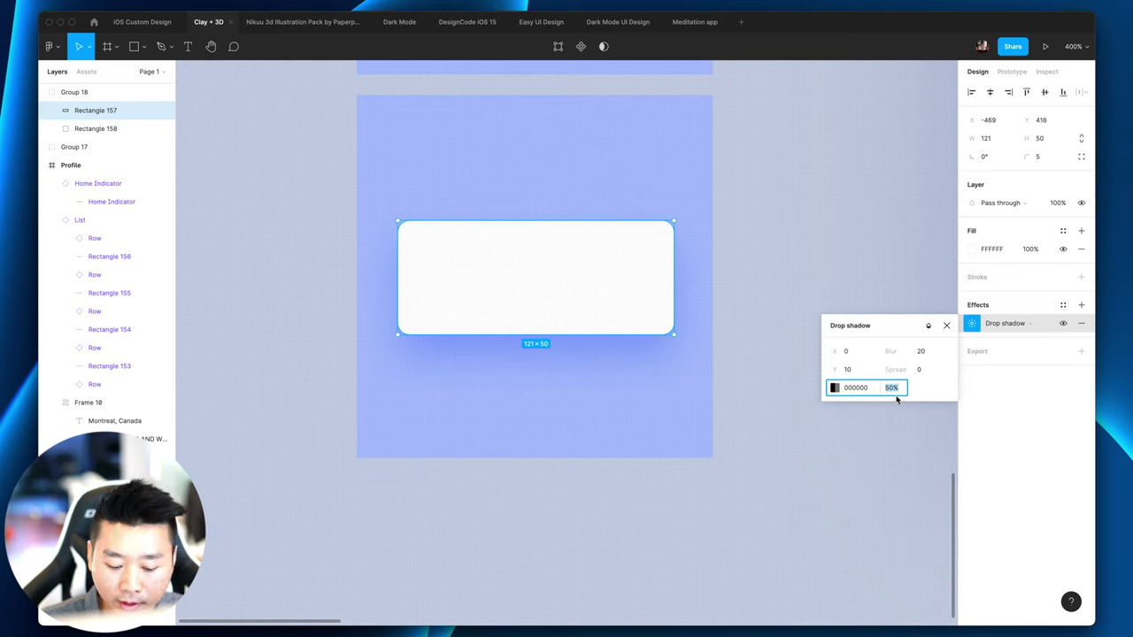
text(15)
key(Return)
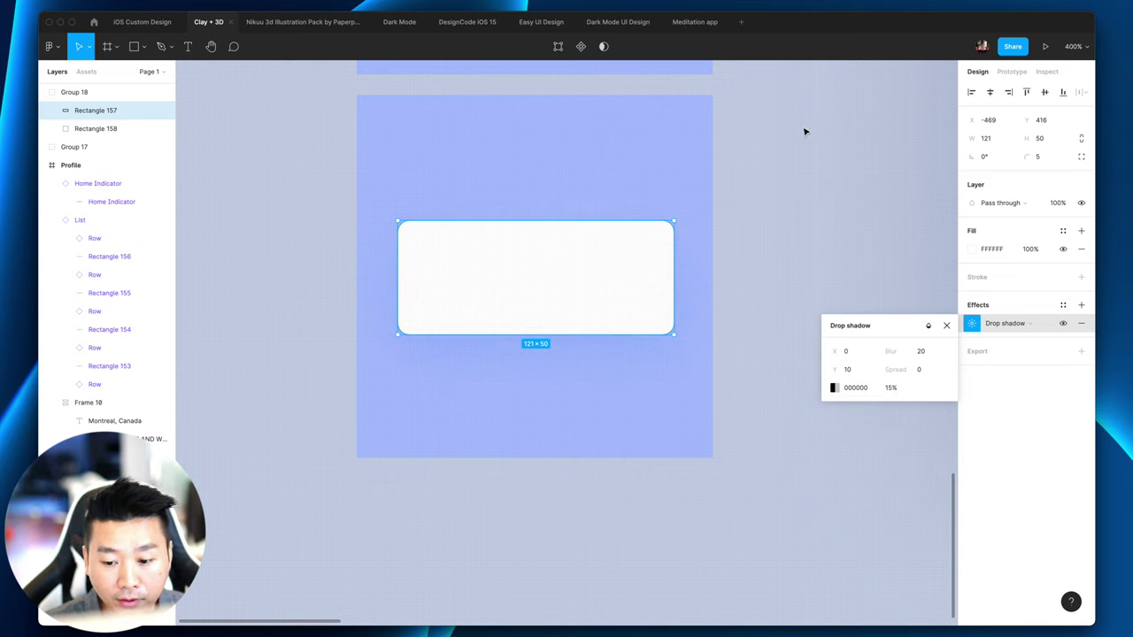
Step: Eyedrop the tile's blue as the shadow colour and darken it to 424B6D
click(834, 387)
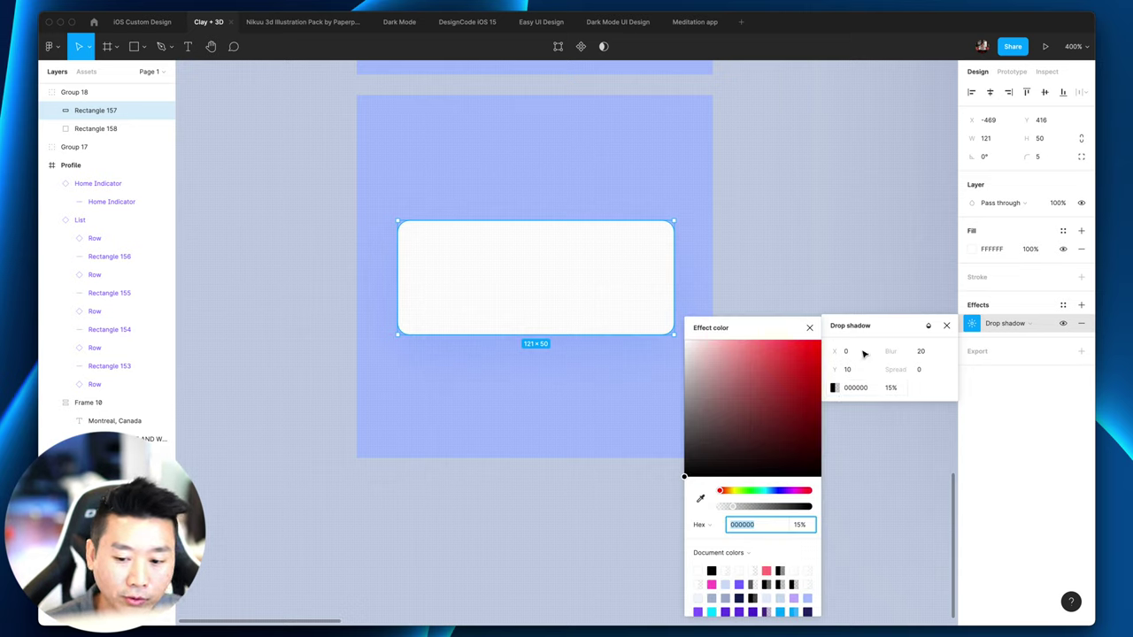
click(840, 393)
click(840, 394)
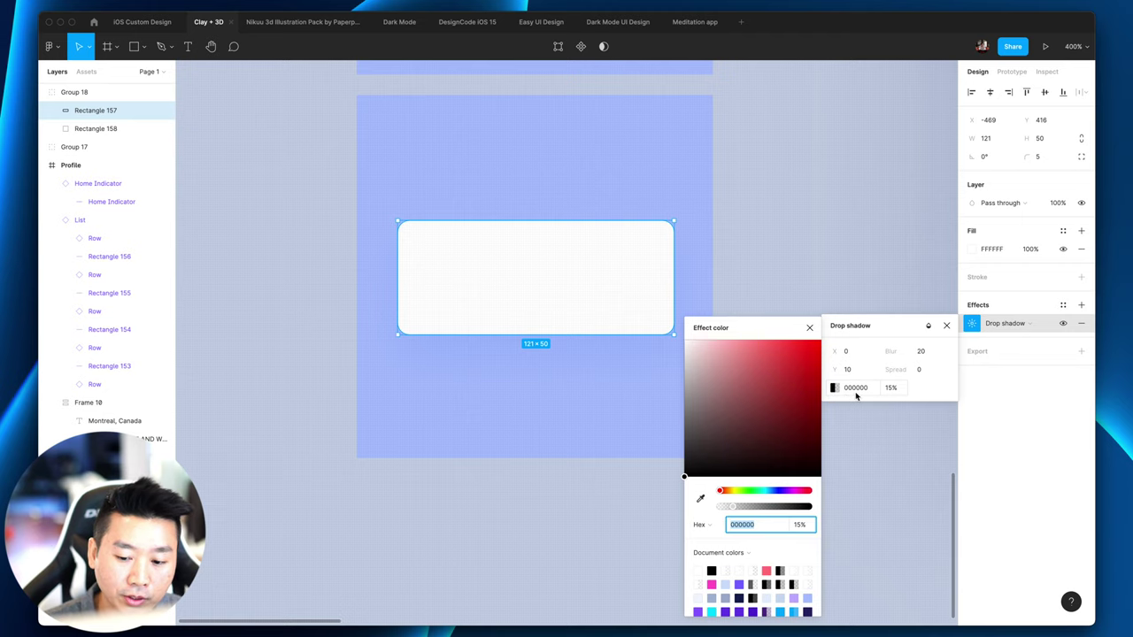
key(i)
click(634, 386)
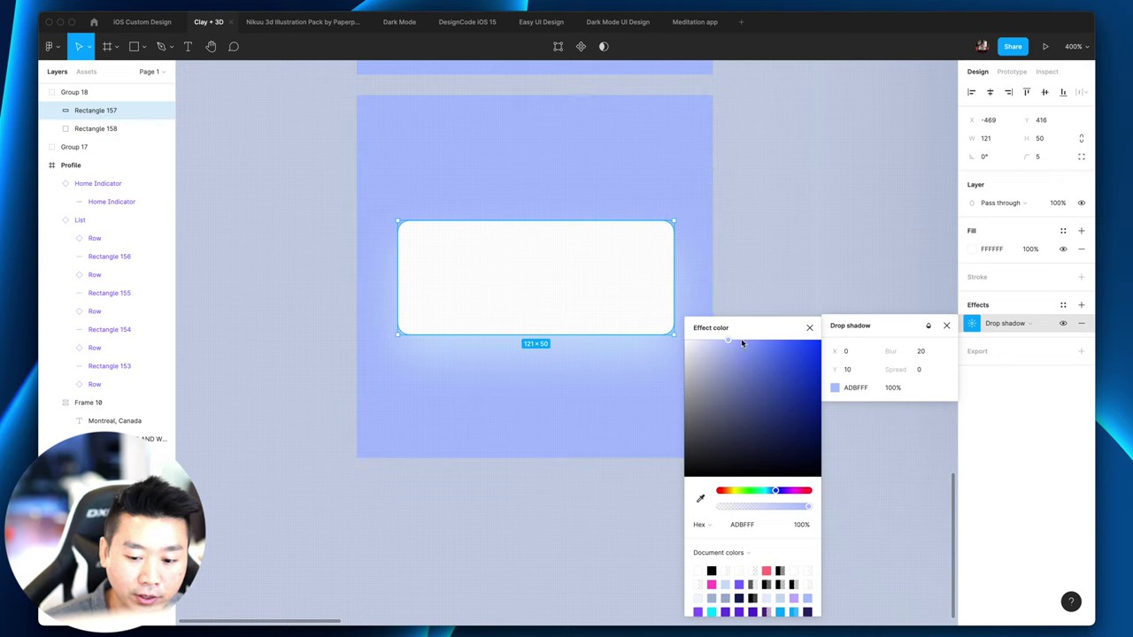
drag(740, 339, 749, 394)
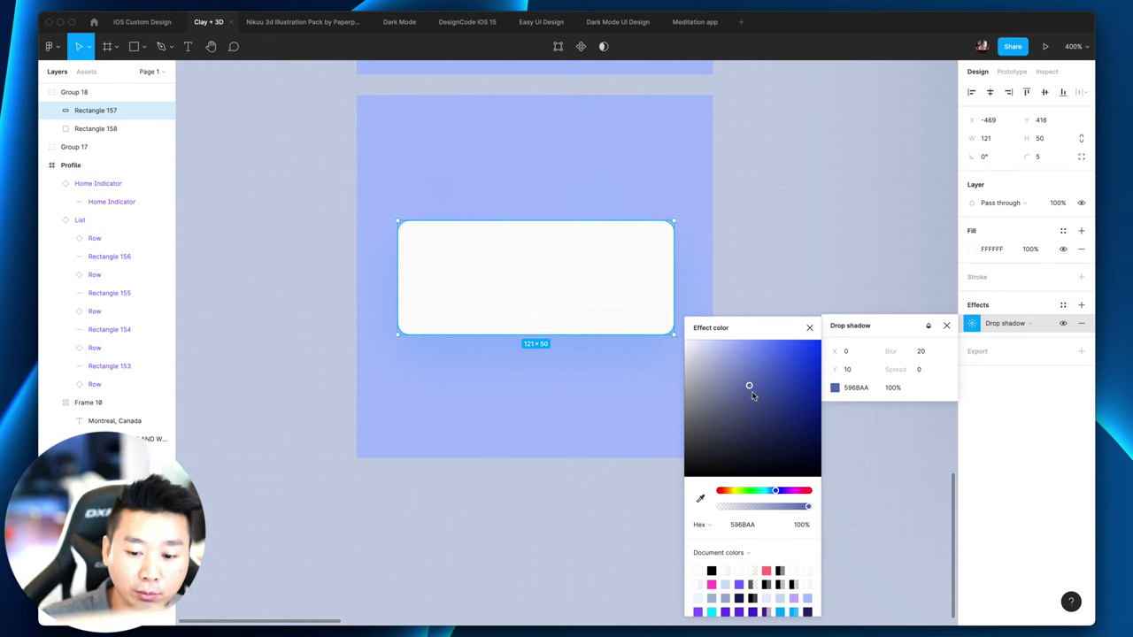
drag(753, 396, 748, 403)
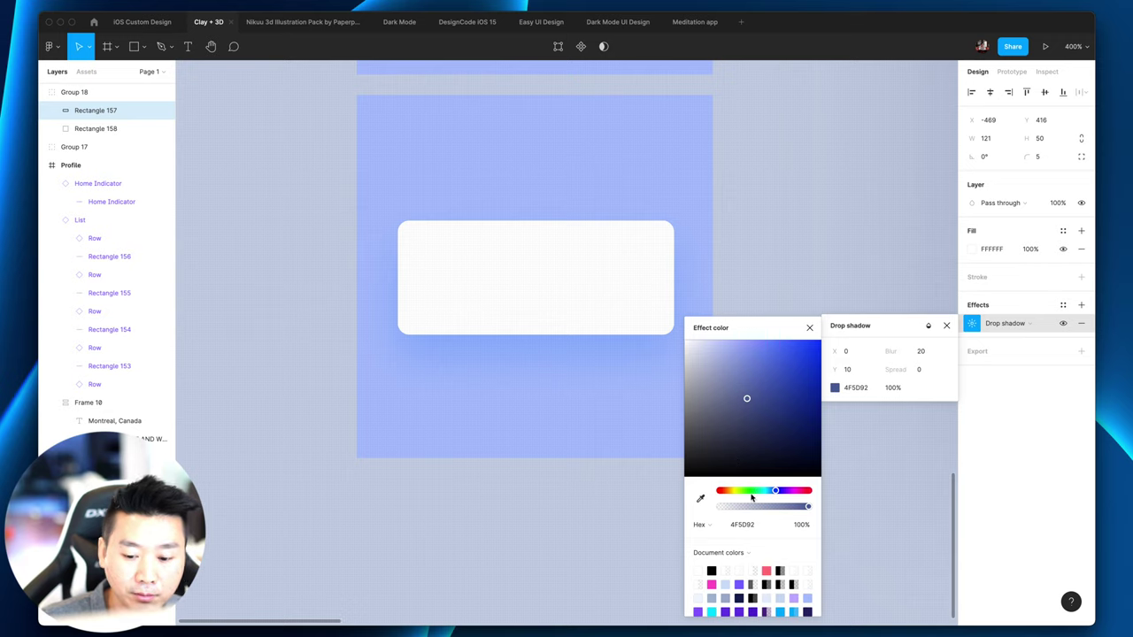
key(minus)
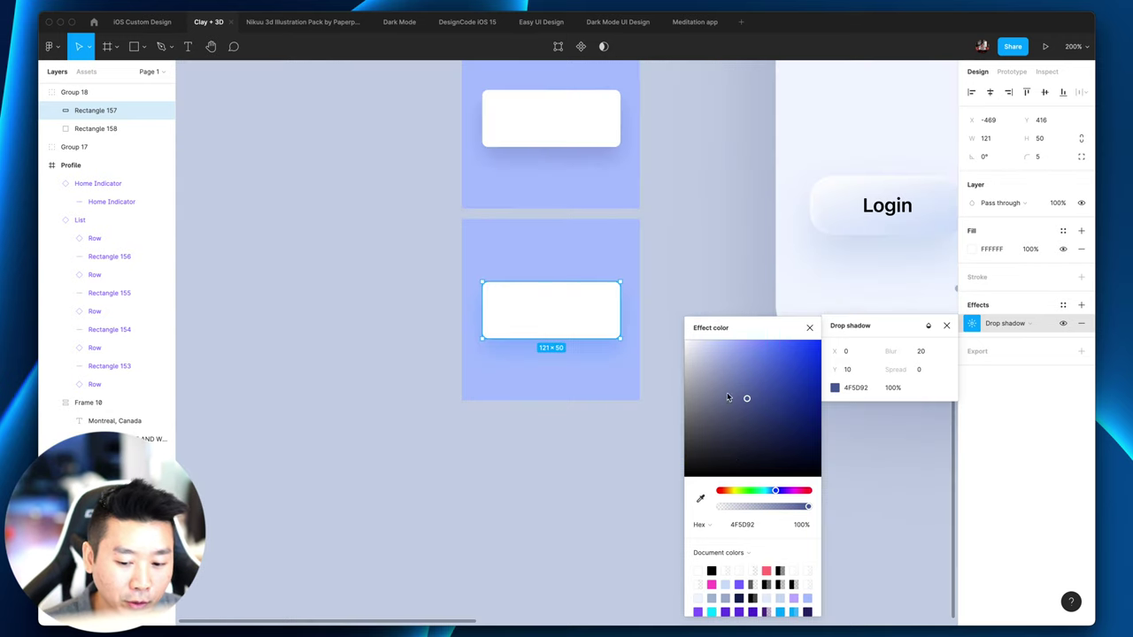
click(738, 417)
mouse_move(738, 417)
mouse_down()
mouse_move(716, 420)
mouse_move(739, 423)
mouse_up()
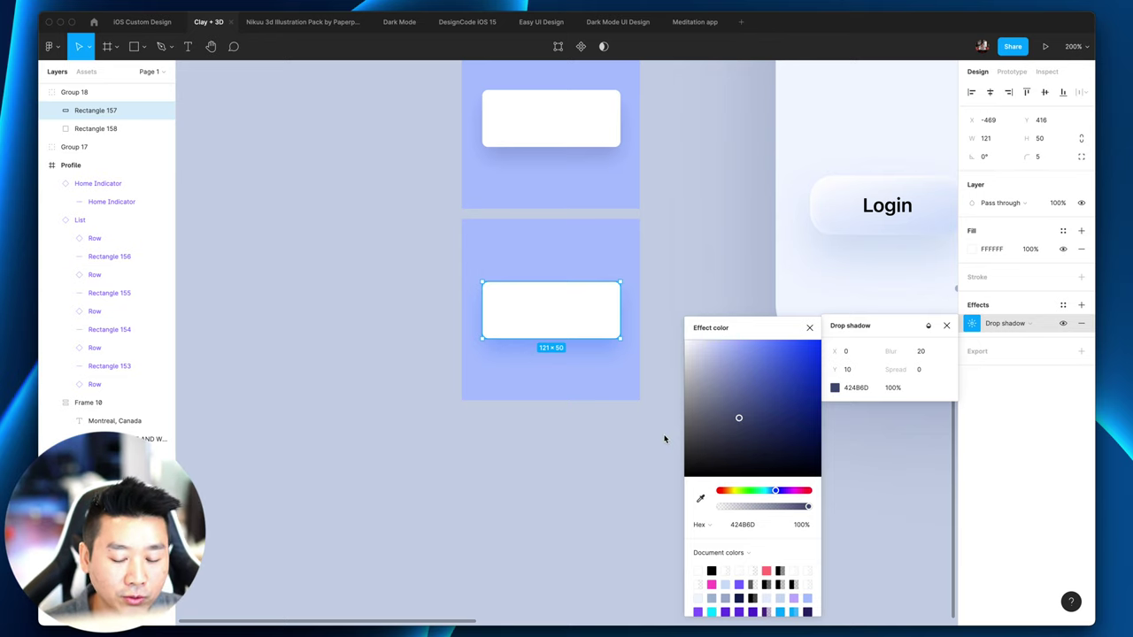
Step: Set the lower button's shadow colour hex to 000000 black
click(640, 454)
click(579, 313)
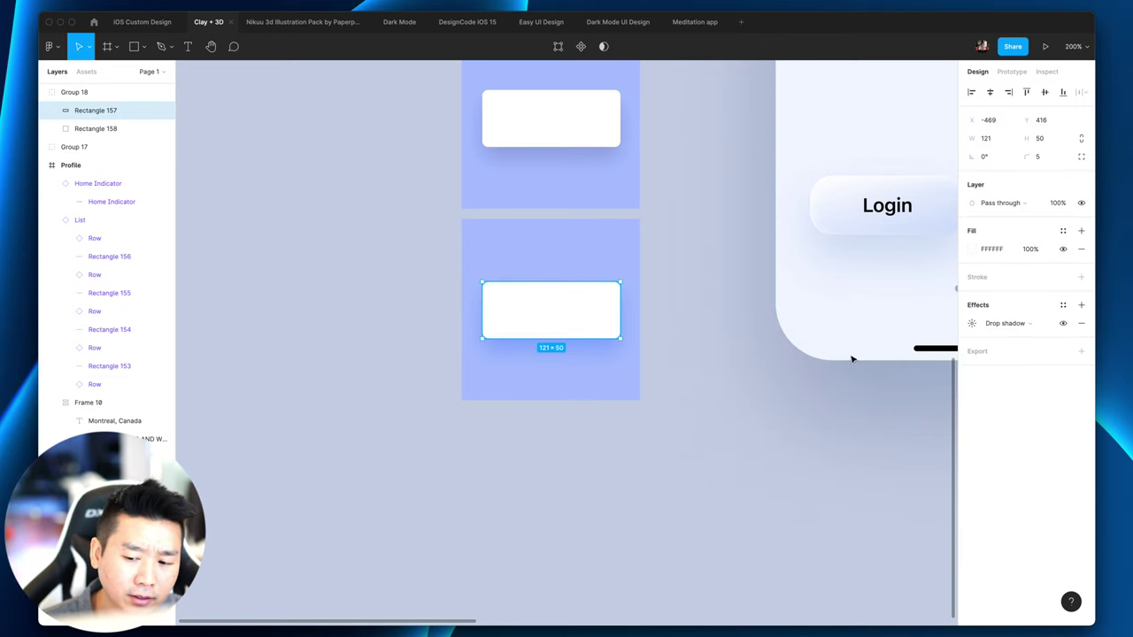
click(972, 323)
click(856, 389)
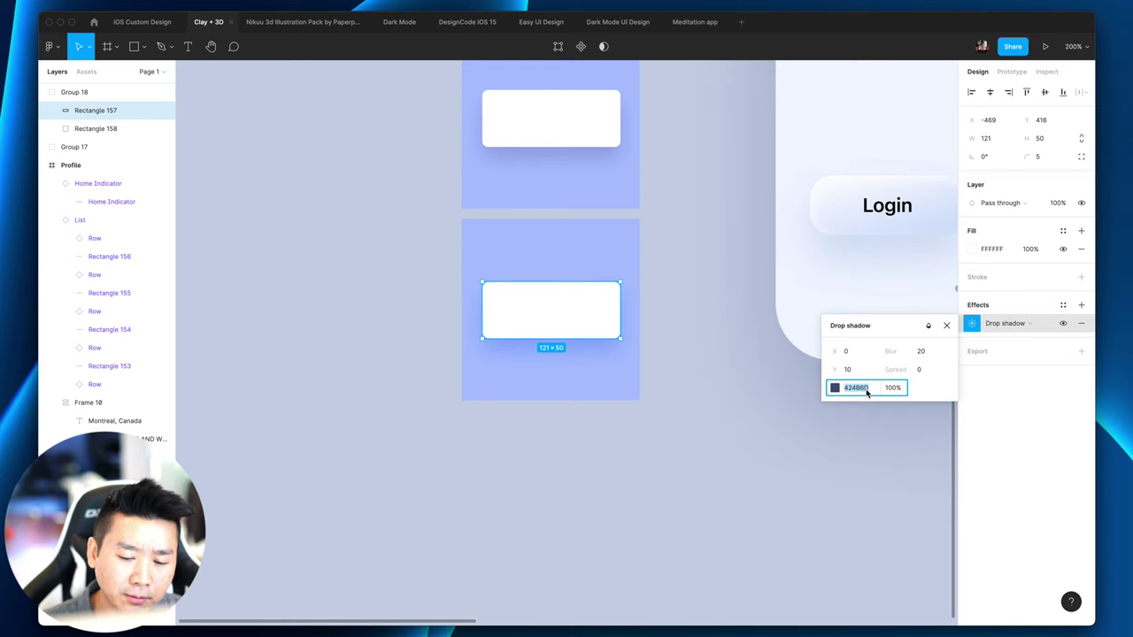
scroll(733, 387, up, 2)
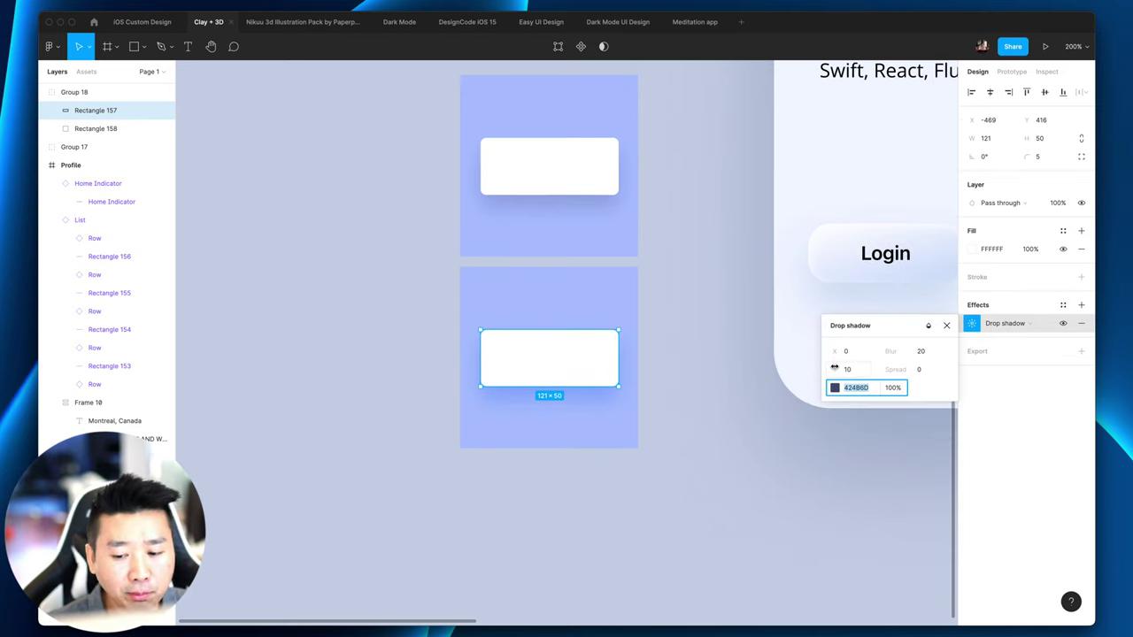
text(0)
key(Return)
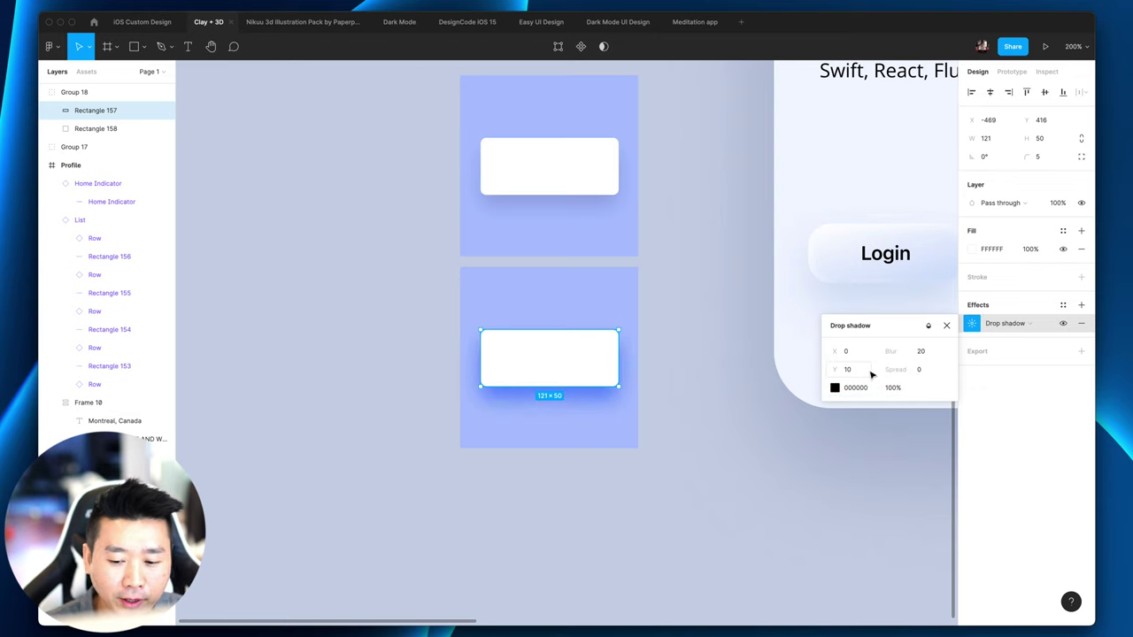
Step: Try Normal blending on the shadow, then undo back to Overlay
click(836, 390)
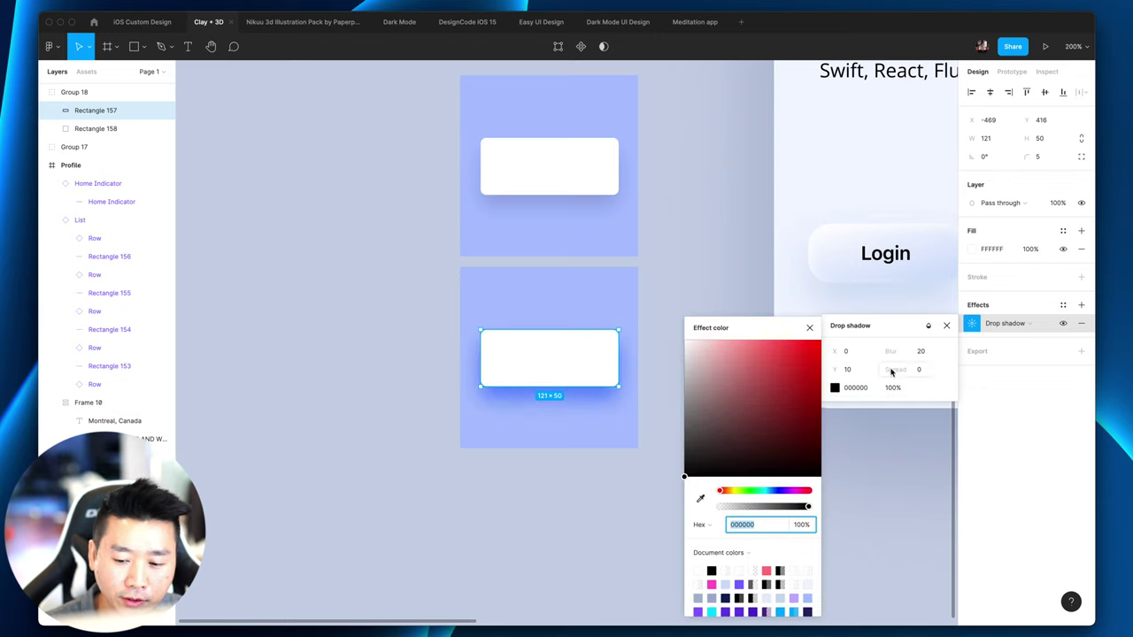
click(926, 333)
click(940, 333)
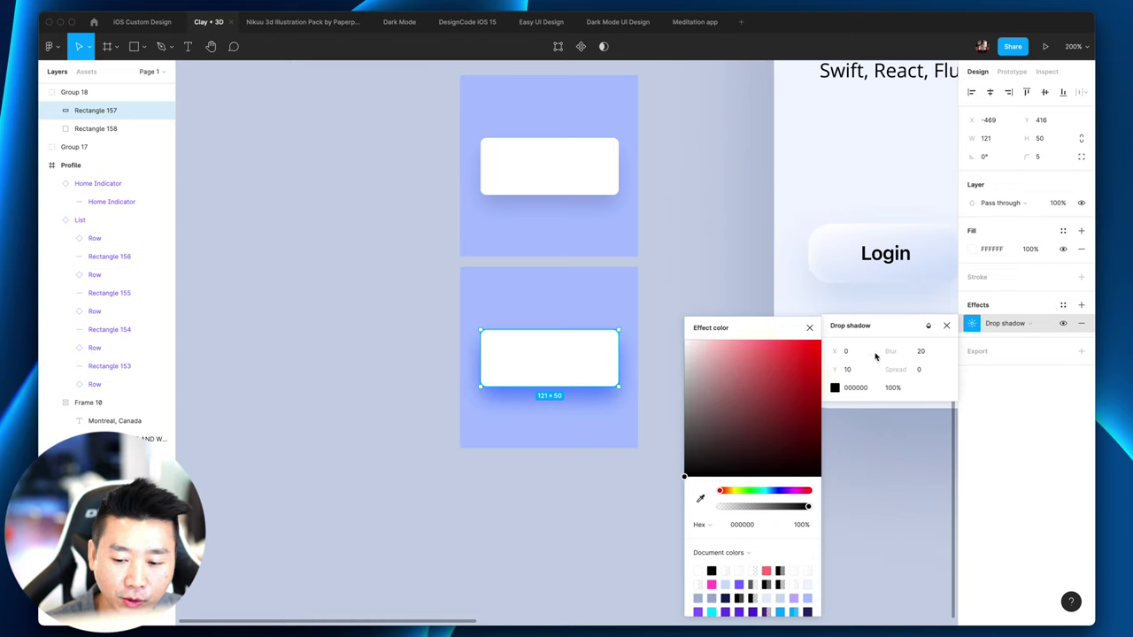
click(928, 326)
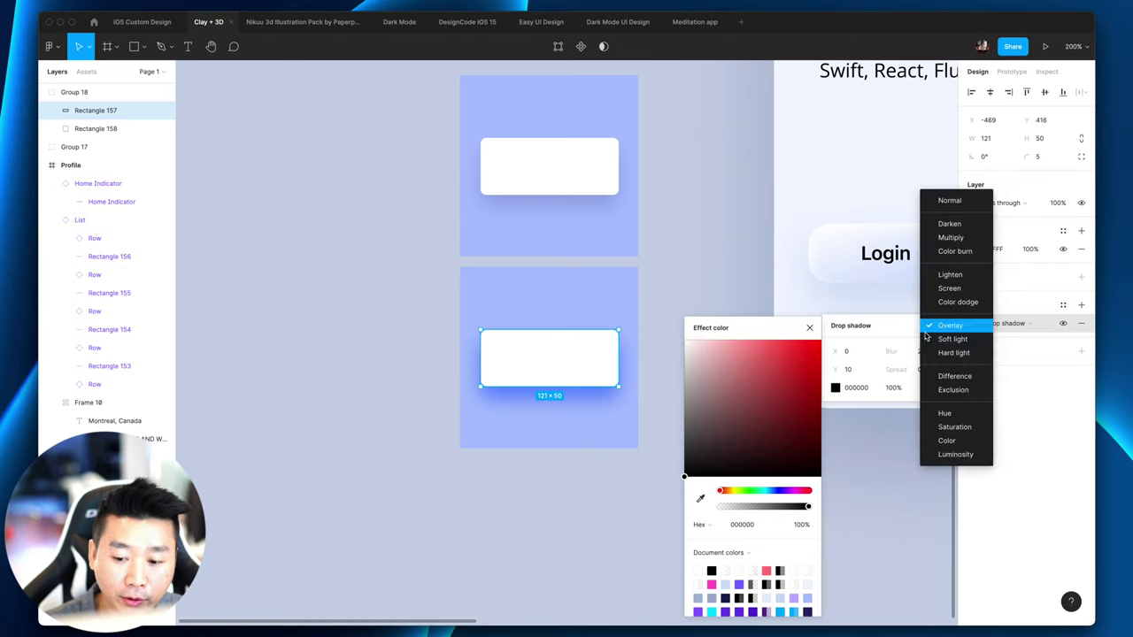
click(967, 204)
click(854, 392)
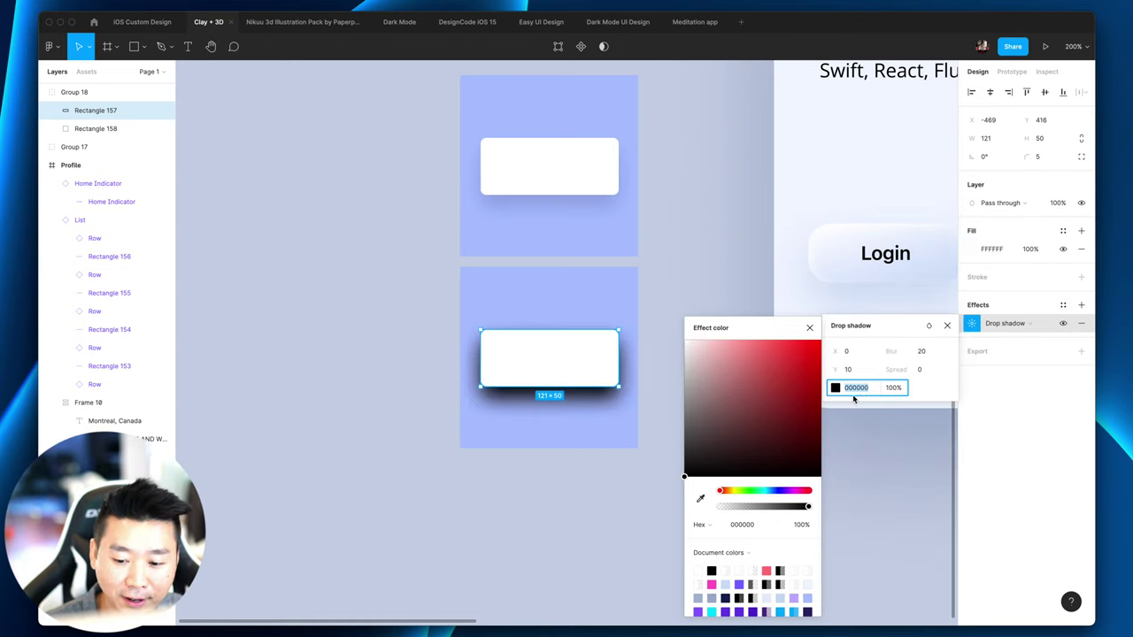
click(673, 467)
key(super+z)
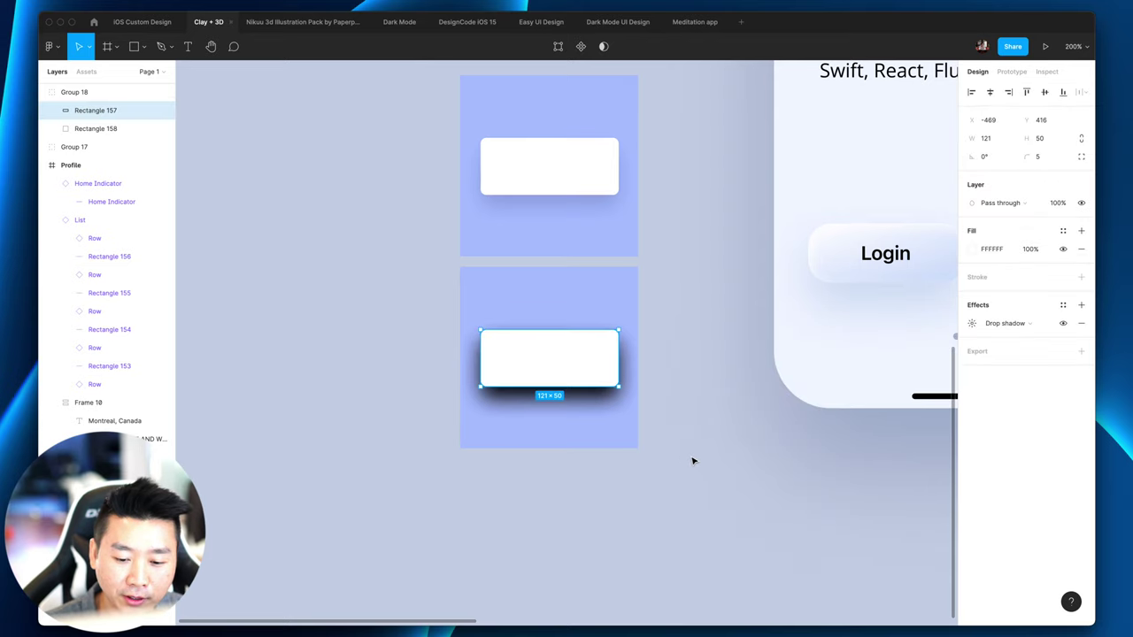
click(703, 458)
click(561, 313)
click(606, 353)
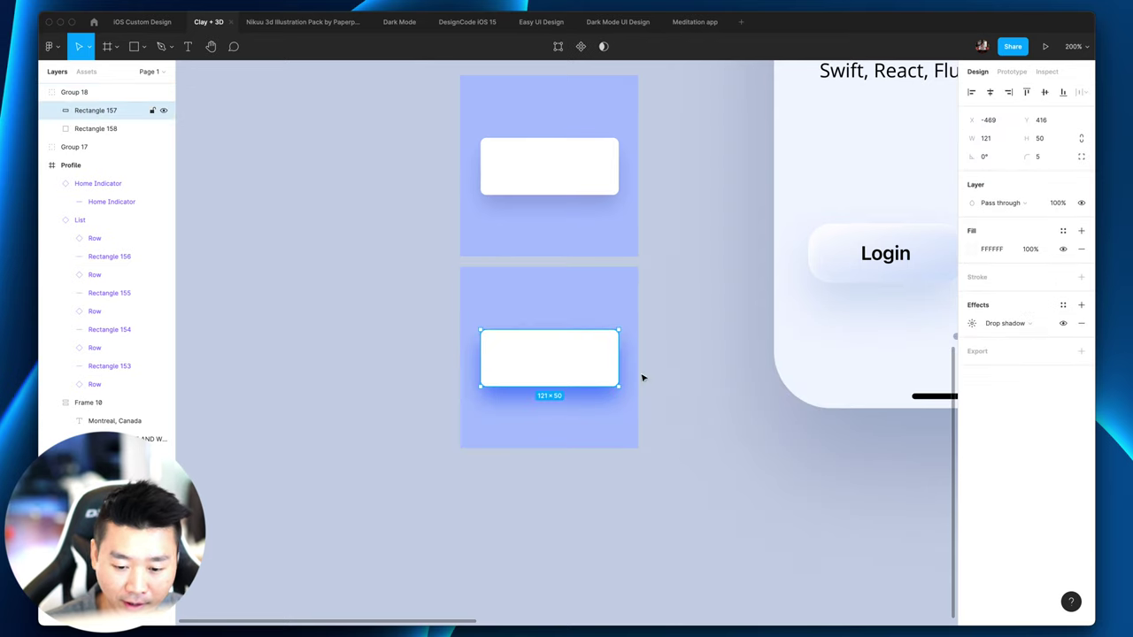
click(678, 435)
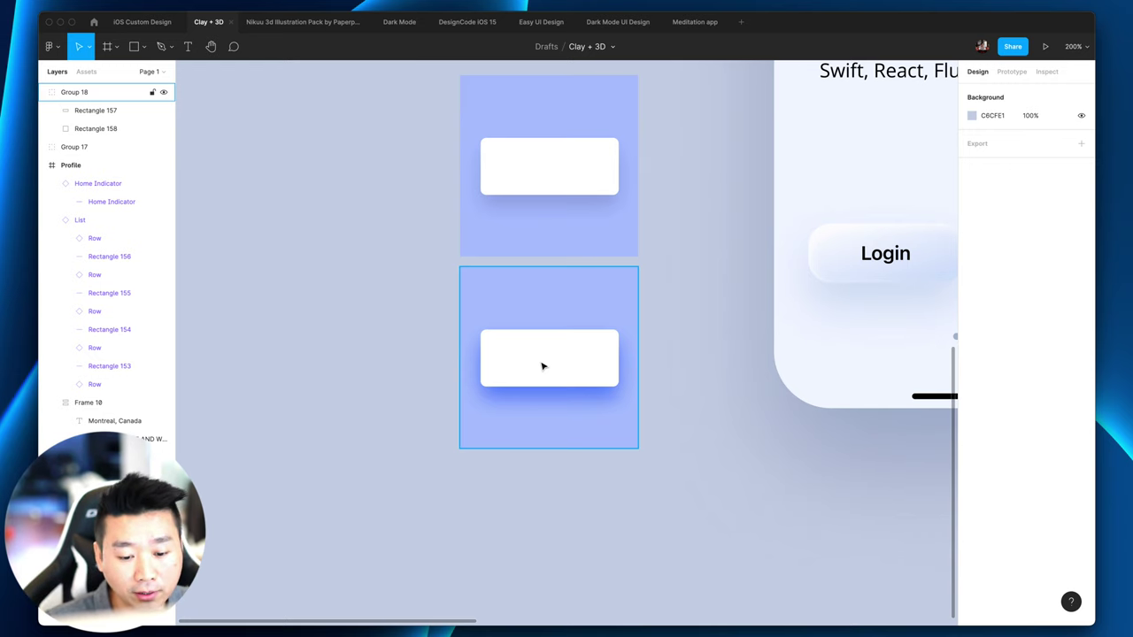
Step: Lower the lower button's black drop shadow opacity to 50%, then to 25%
double_click(557, 352)
click(974, 323)
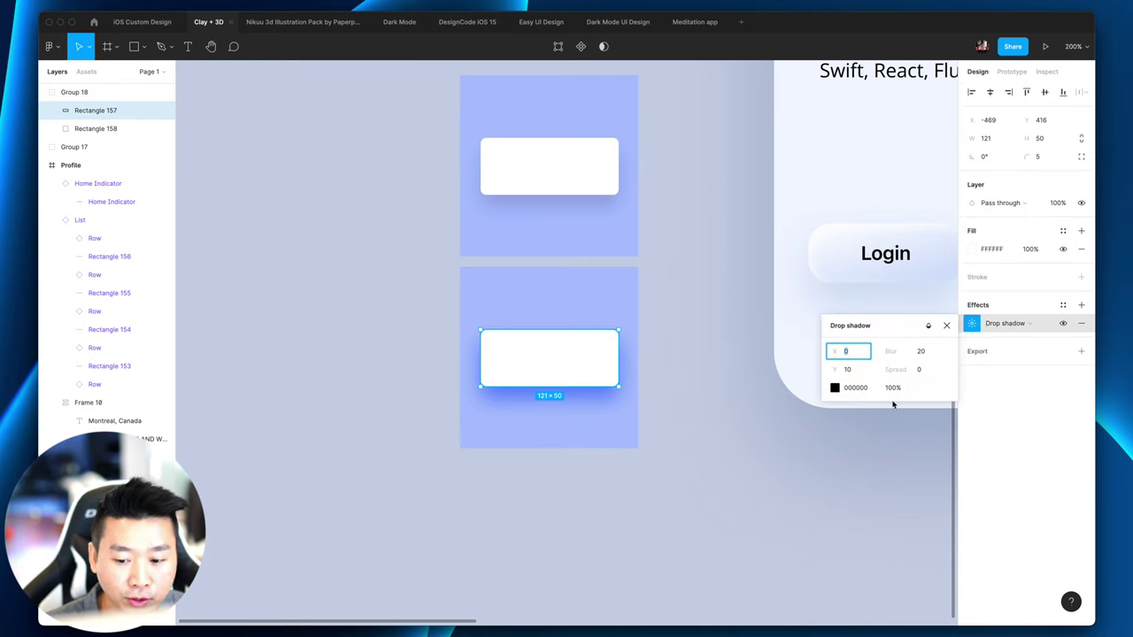
click(894, 391)
text(50)
key(Return)
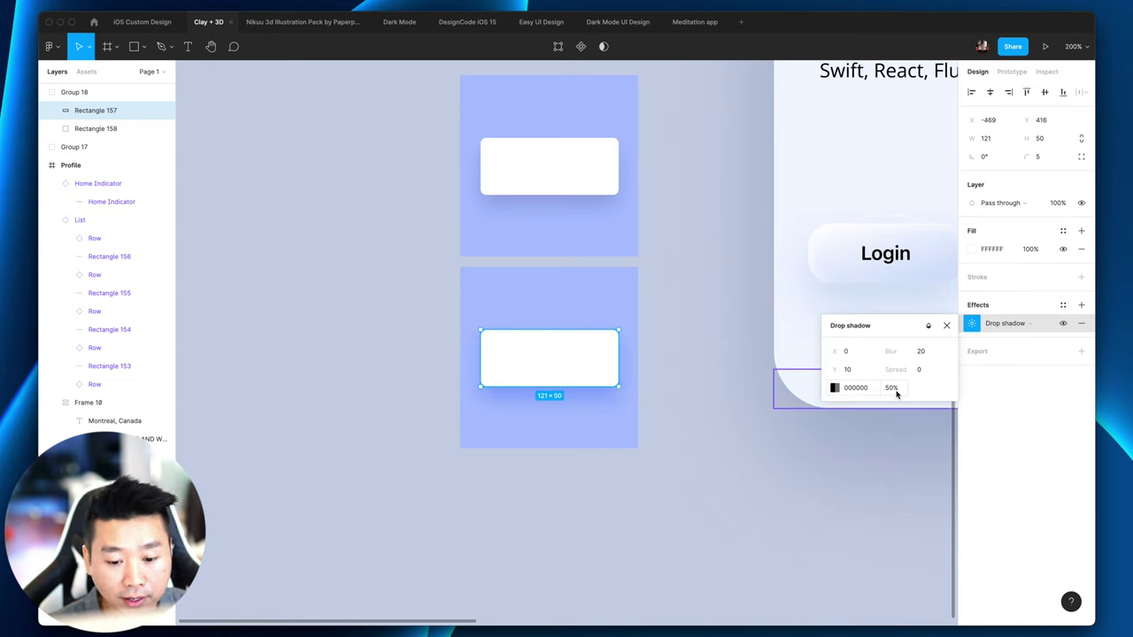
click(899, 391)
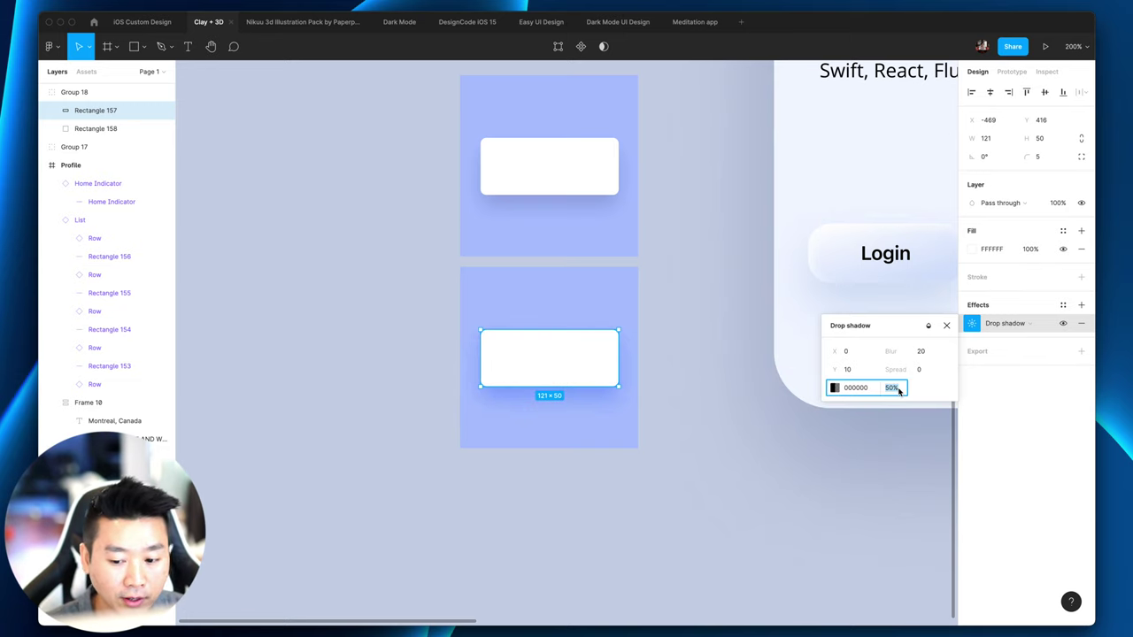
text(25)
key(Return)
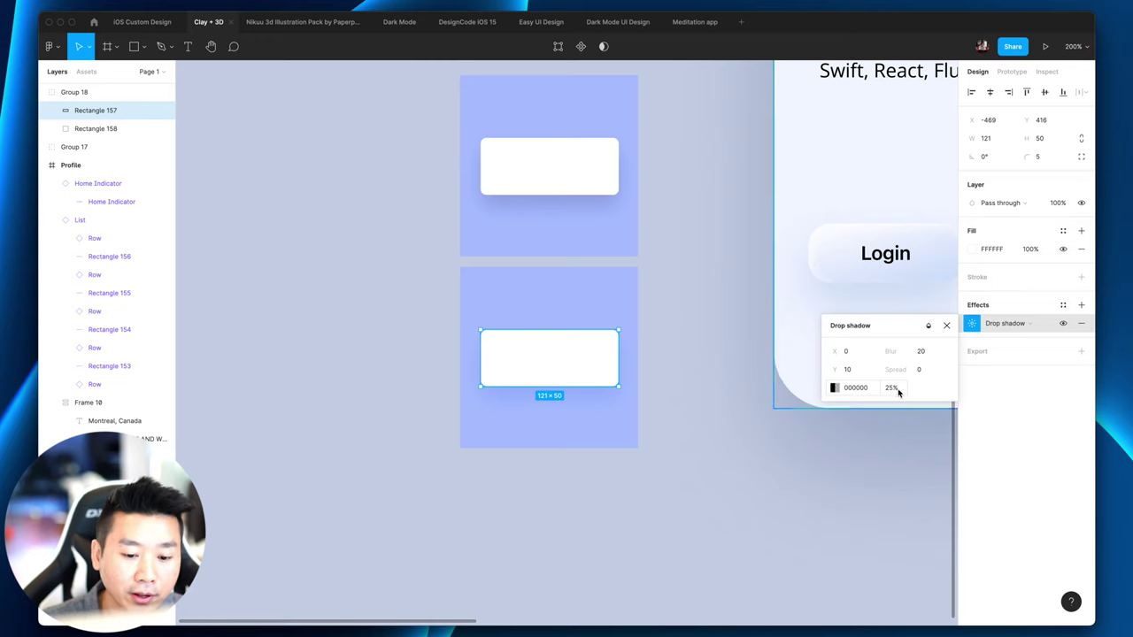
click(729, 427)
Step: Duplicate the lower blue tile group to make a third tile below it
click(549, 306)
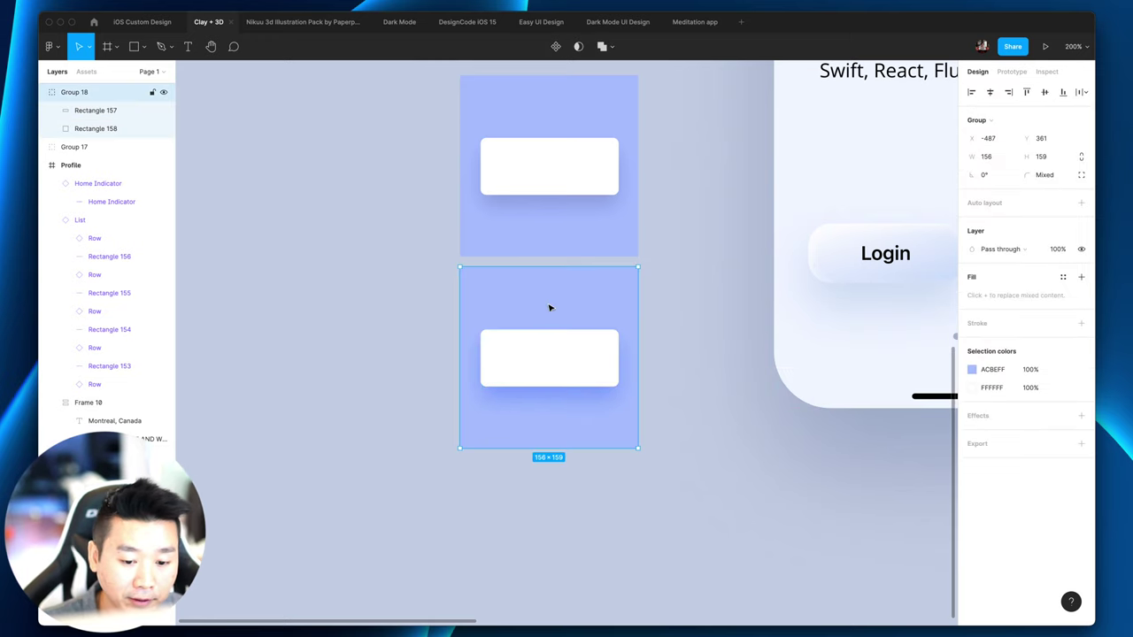
drag(549, 306, 564, 504)
scroll(566, 477, down, 2)
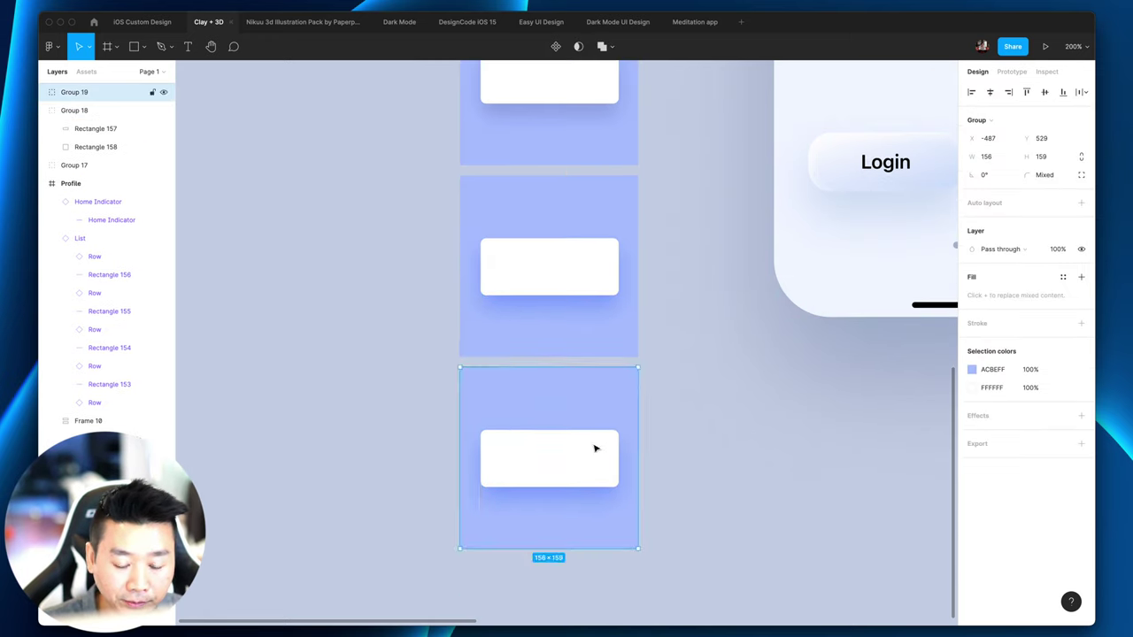
click(705, 437)
scroll(706, 437, down, 5)
key(plus)
Step: Change the new button's shadow blend mode and eyedrop the tile's blue as its colour
click(546, 200)
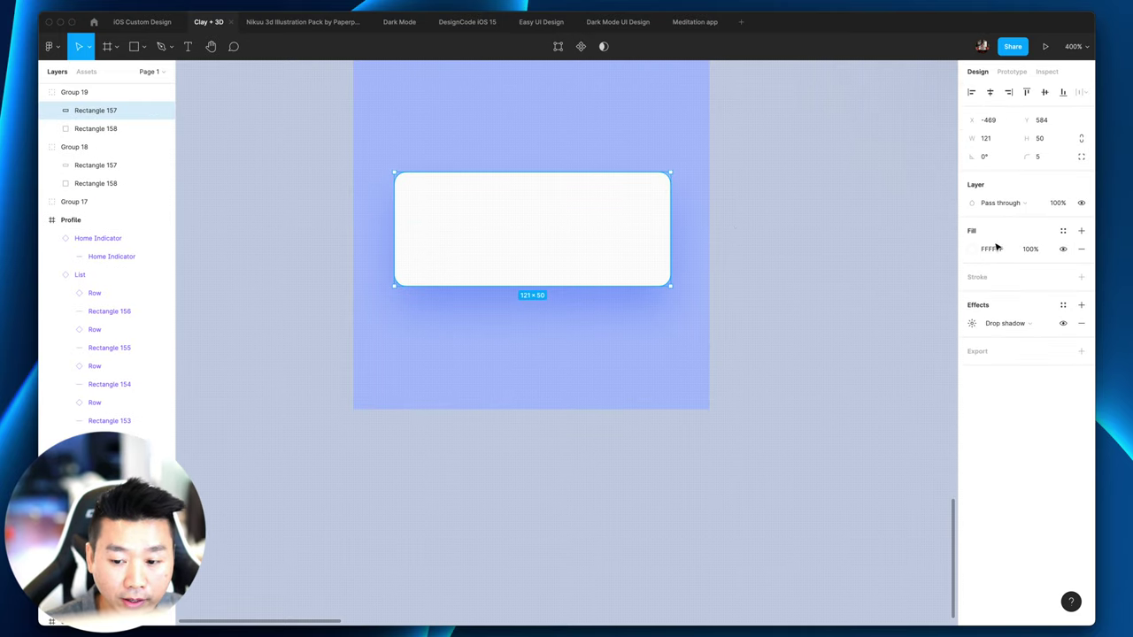
click(971, 323)
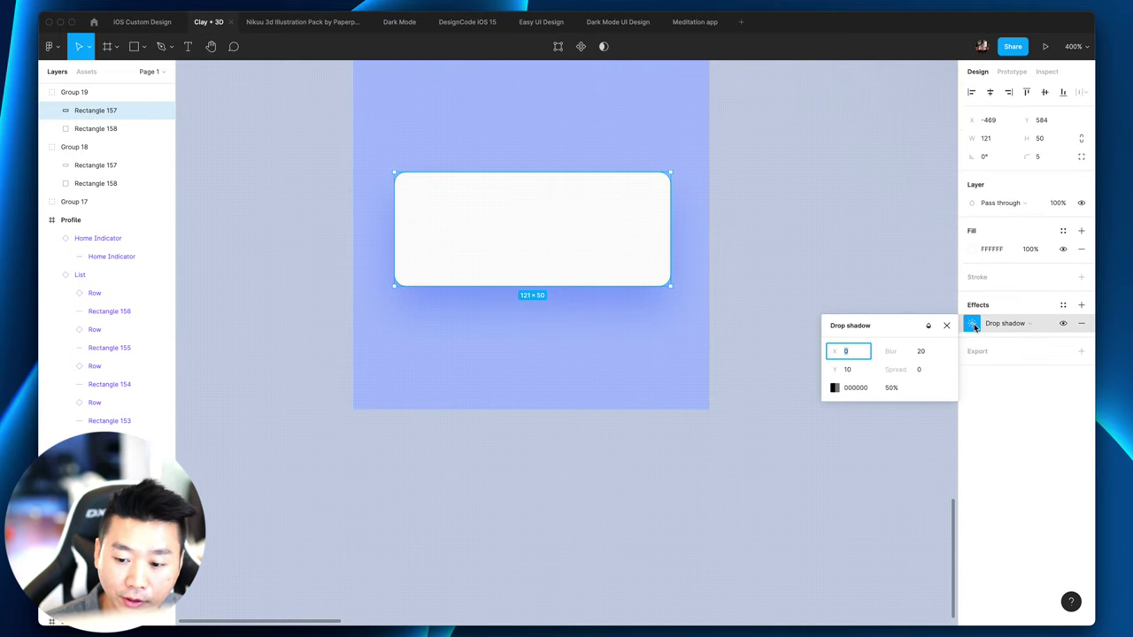
click(927, 325)
click(935, 220)
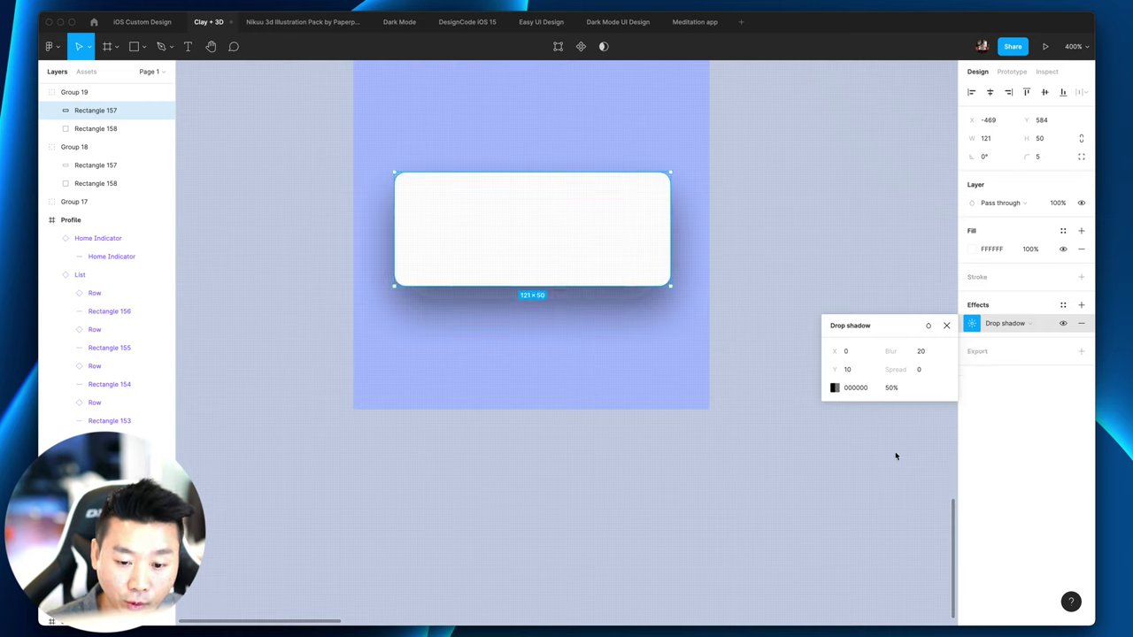
click(836, 387)
key(i)
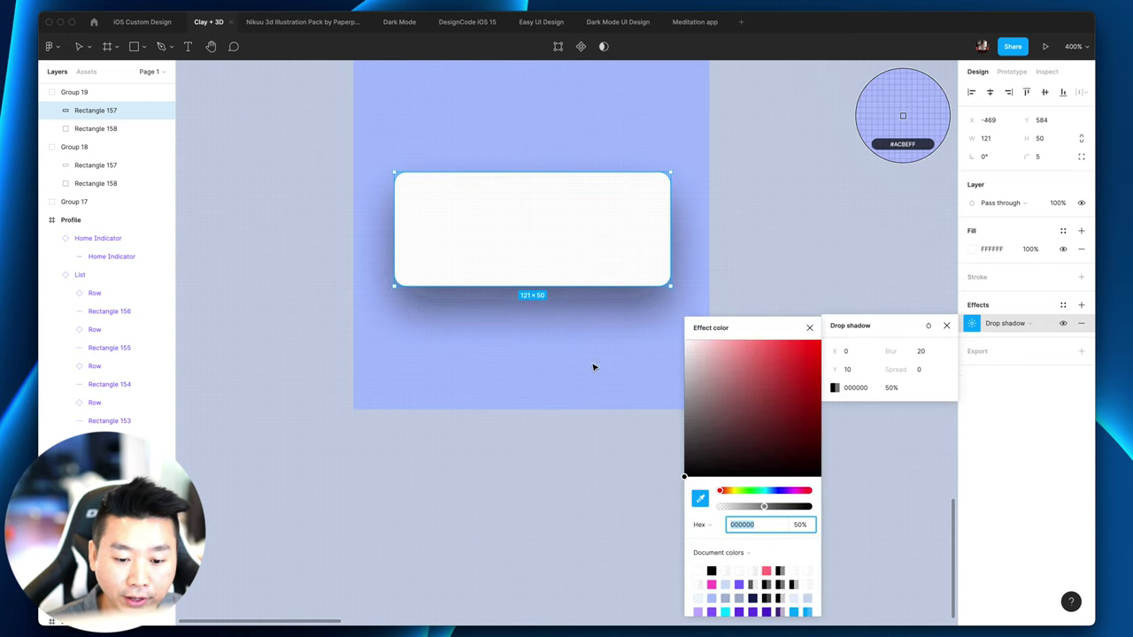
click(594, 367)
drag(743, 348, 736, 370)
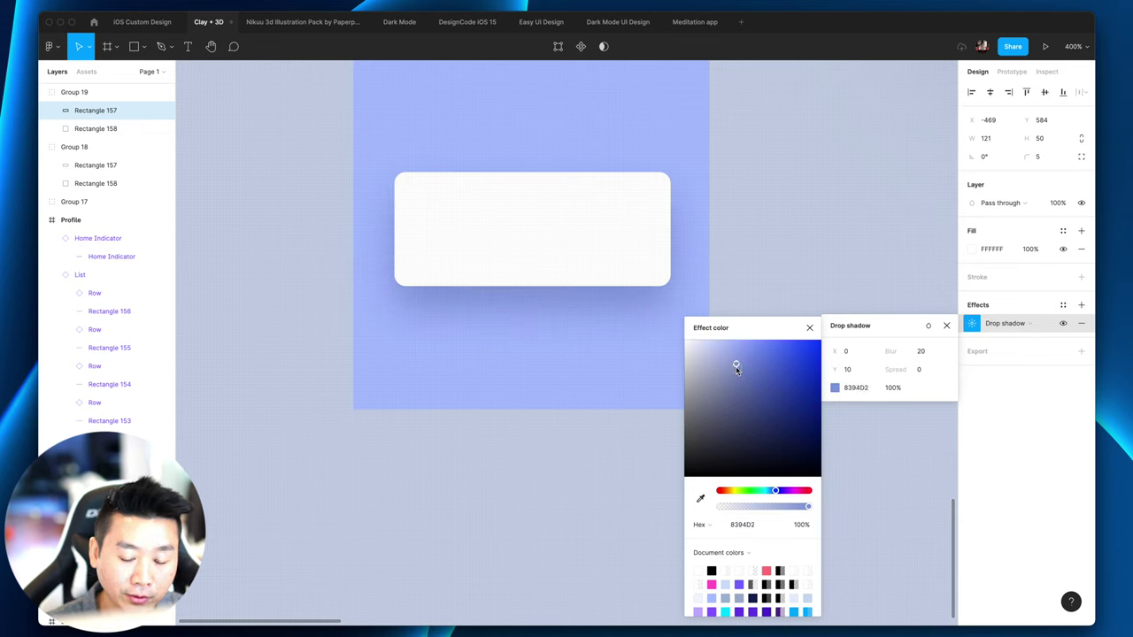
Step: Switch the shadow colour picker to HSB and adjust the colour to 6478C1
click(834, 388)
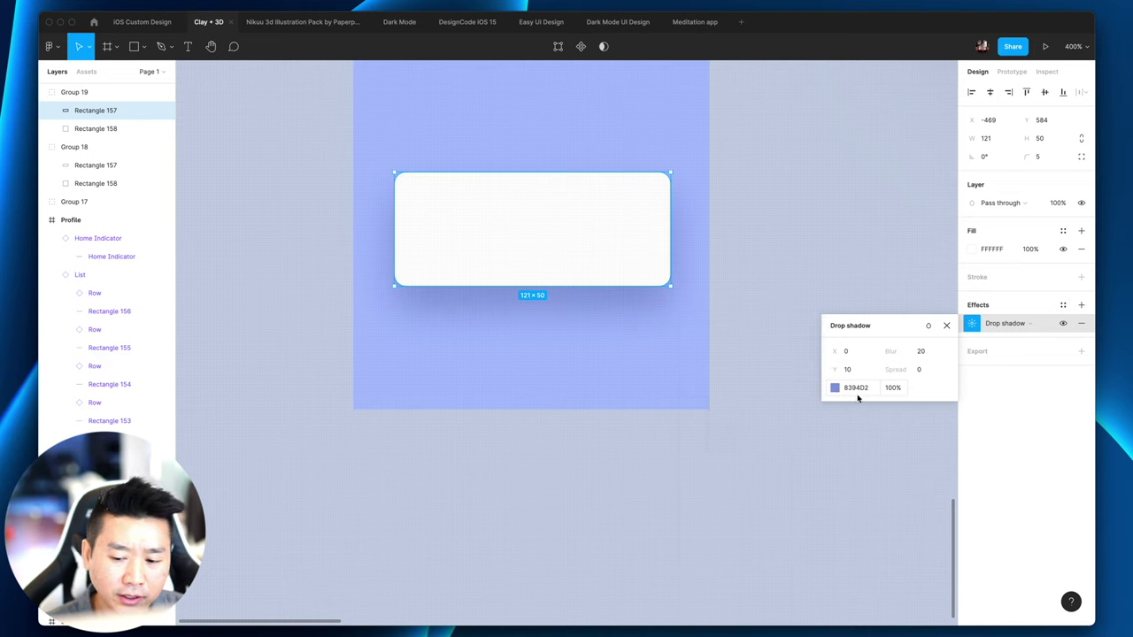
click(834, 388)
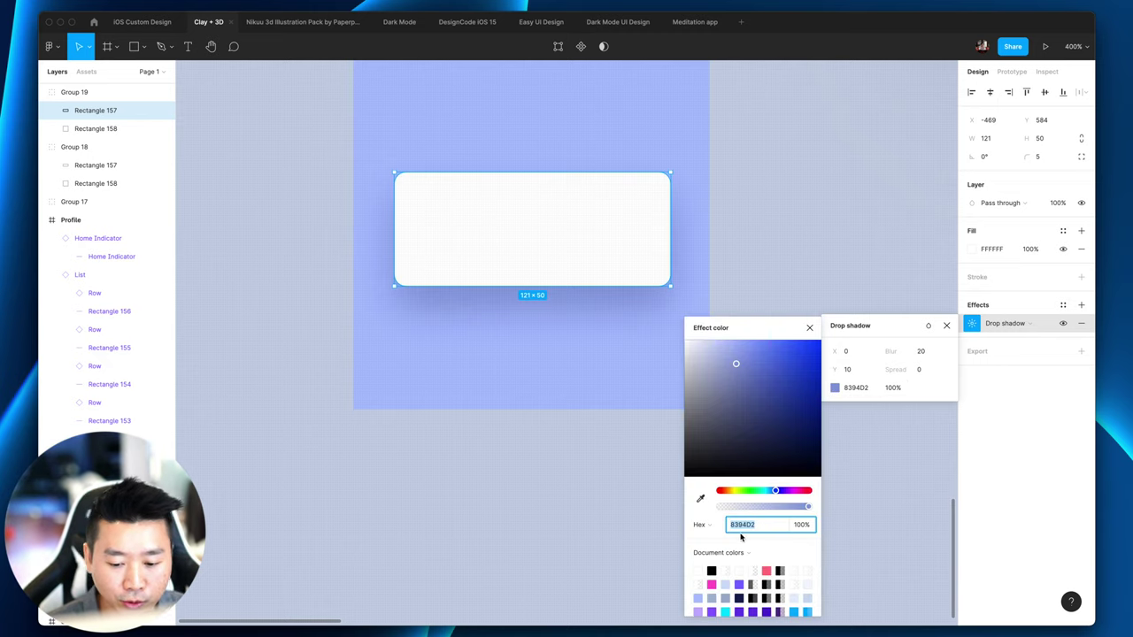
click(704, 531)
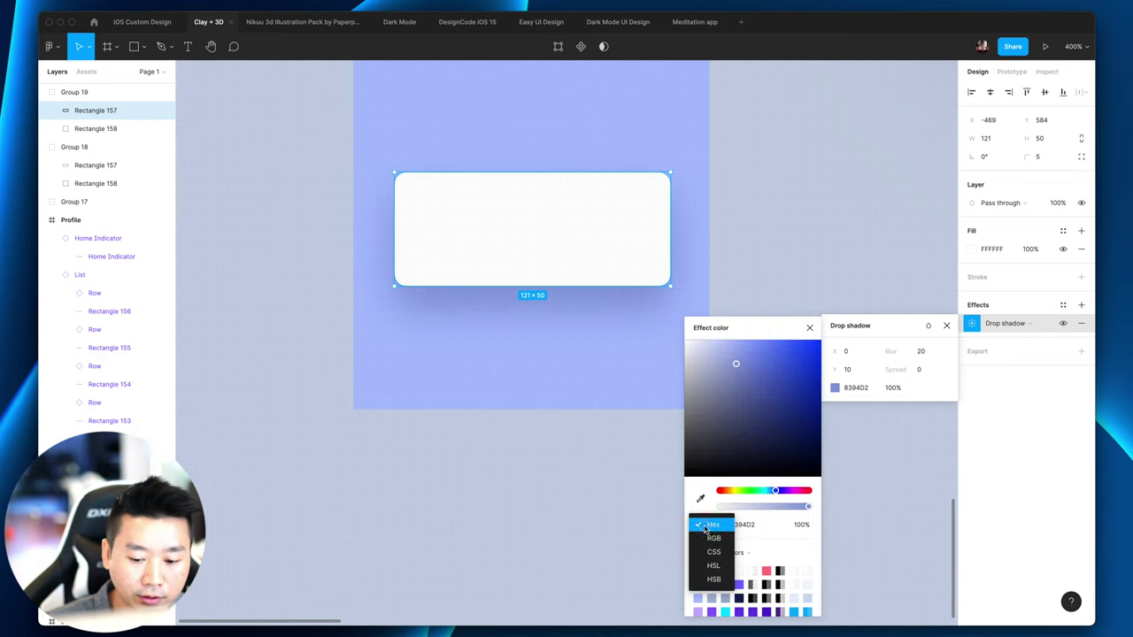
click(711, 578)
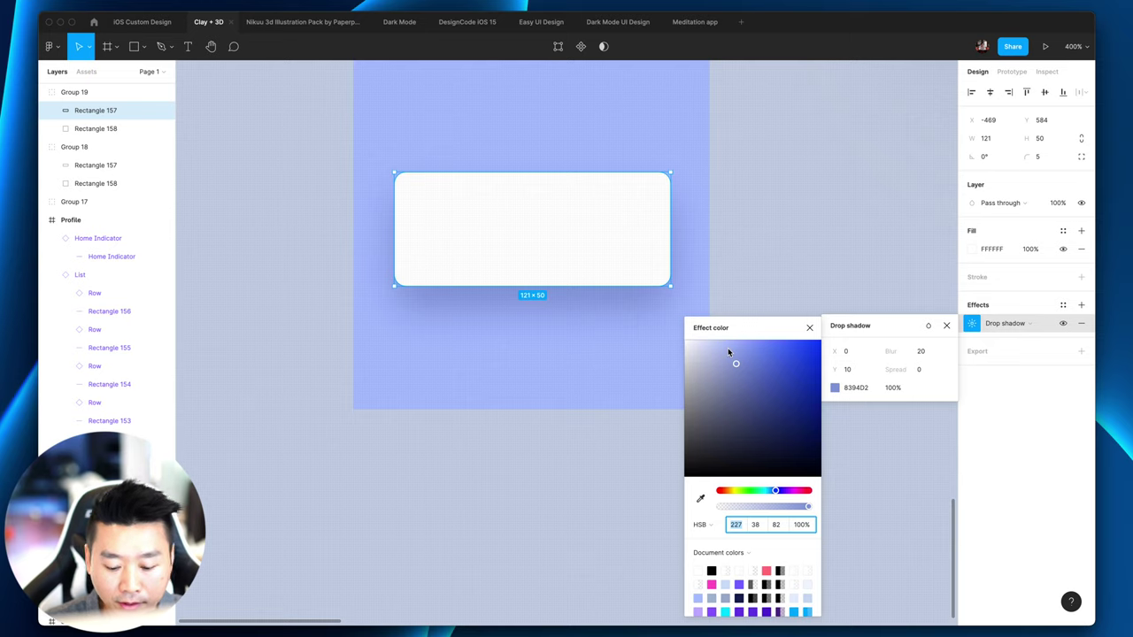
key(minus)
scroll(691, 240, up, 5)
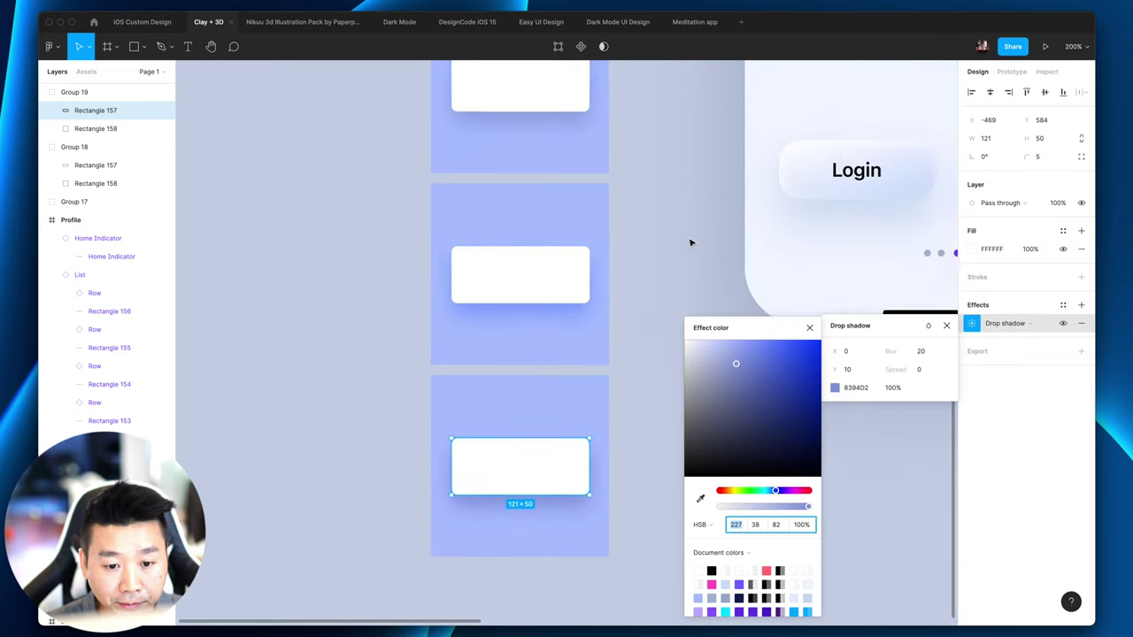
scroll(690, 242, up, 2)
scroll(688, 242, down, 1)
drag(747, 379, 749, 372)
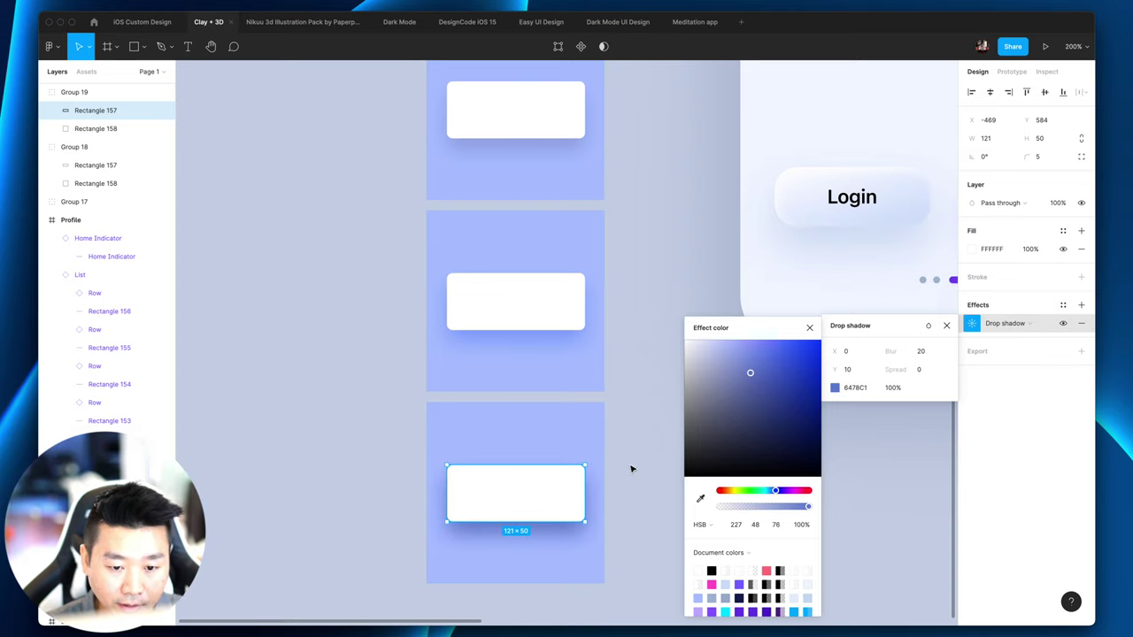
click(631, 469)
scroll(633, 469, right, 2)
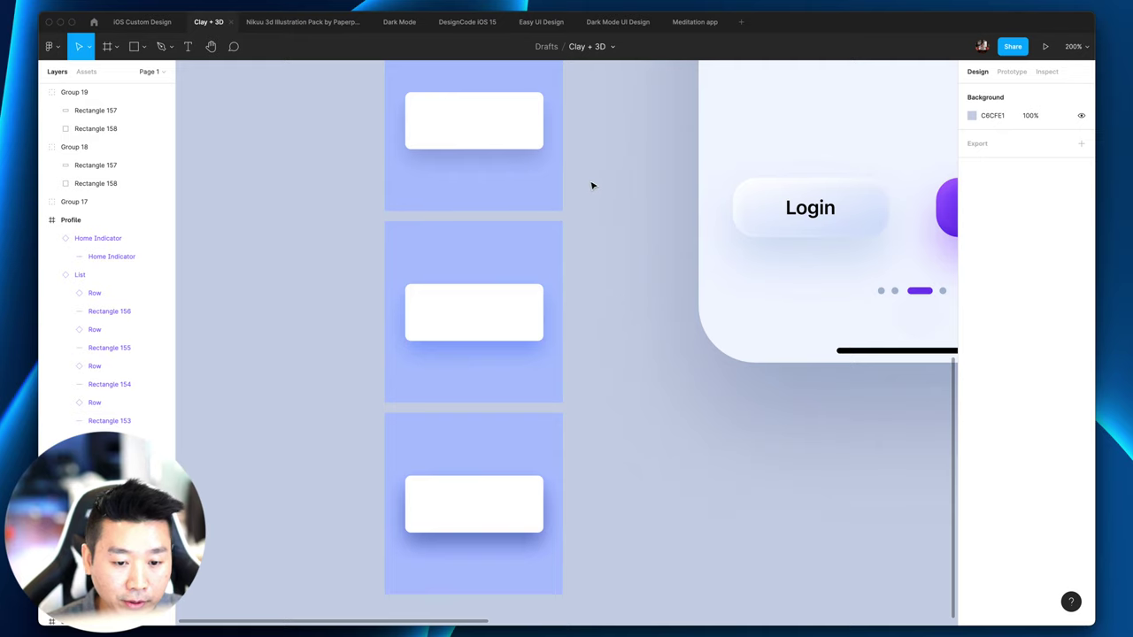
scroll(531, 133, up, 1)
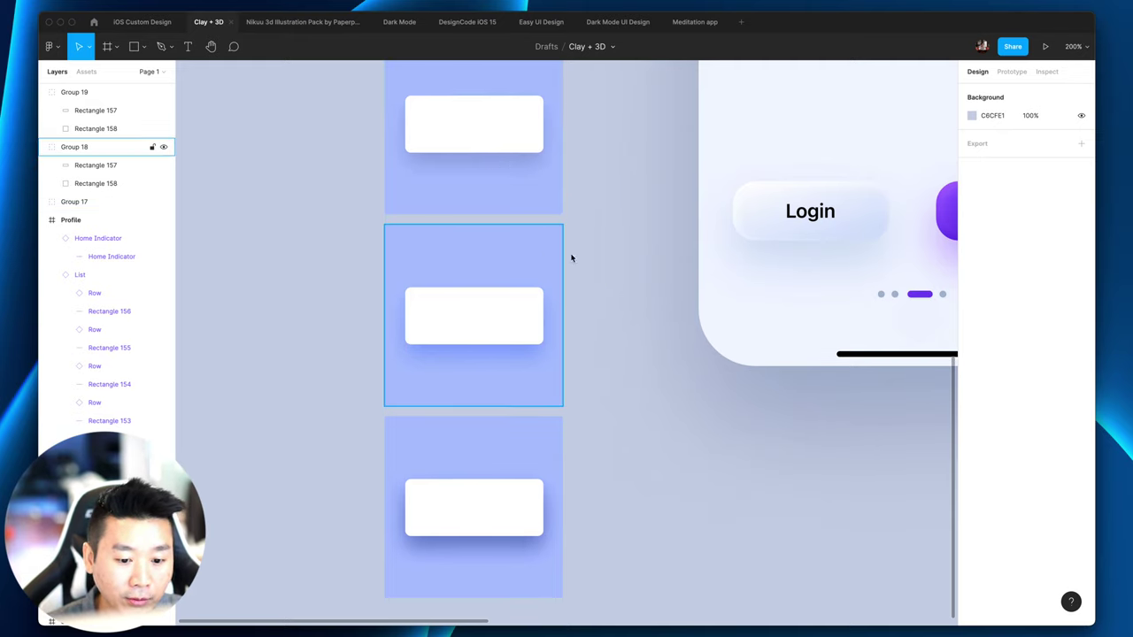
double_click(466, 327)
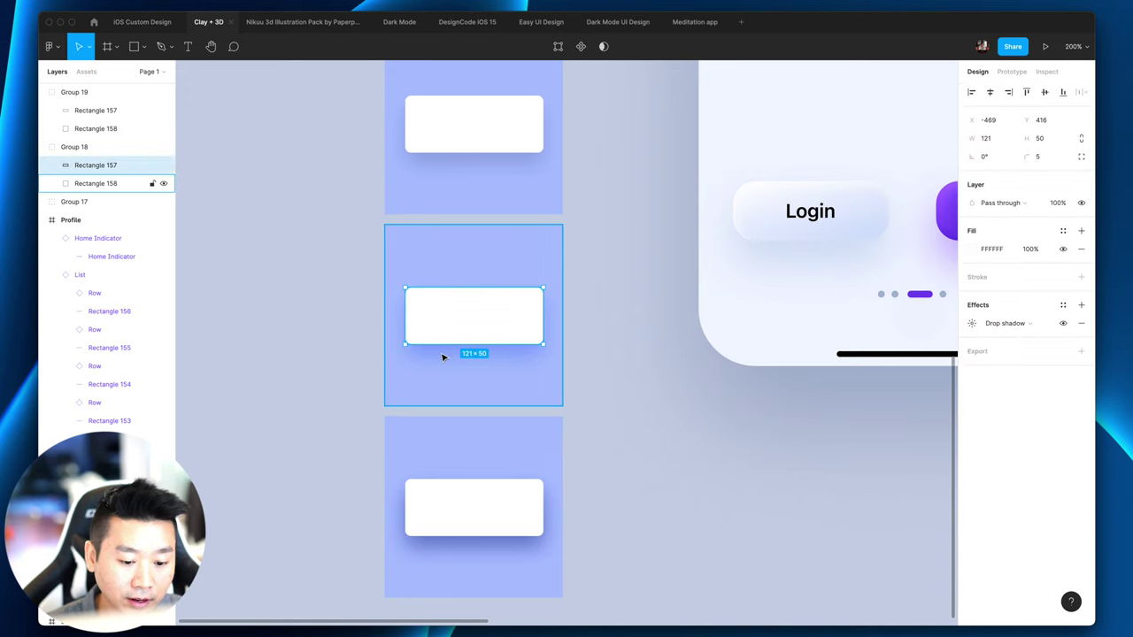
double_click(531, 506)
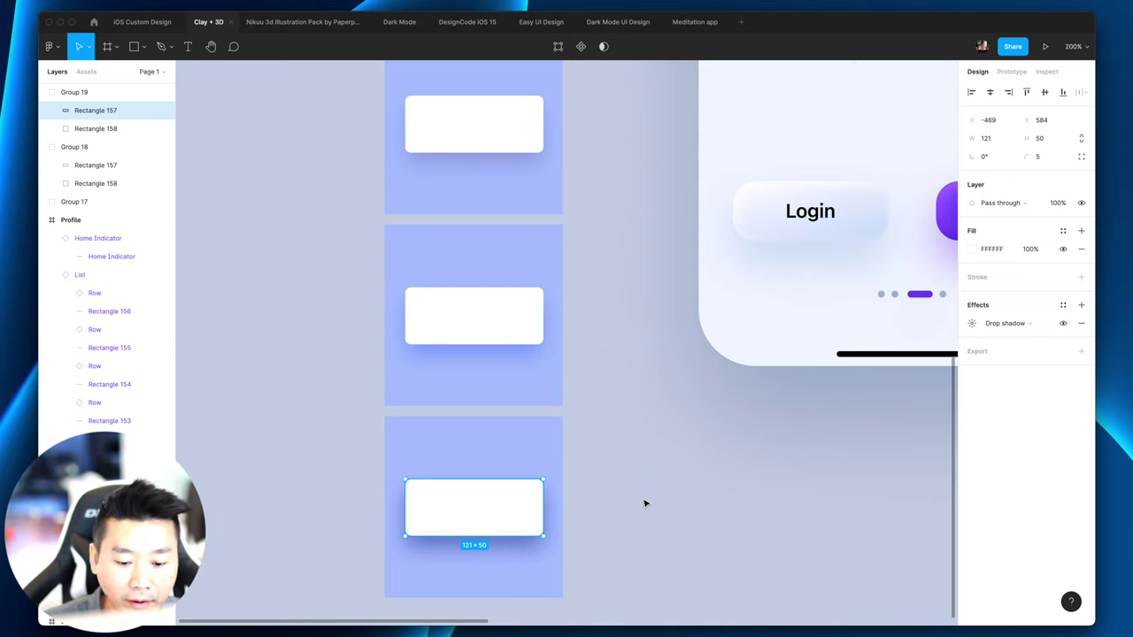
click(644, 504)
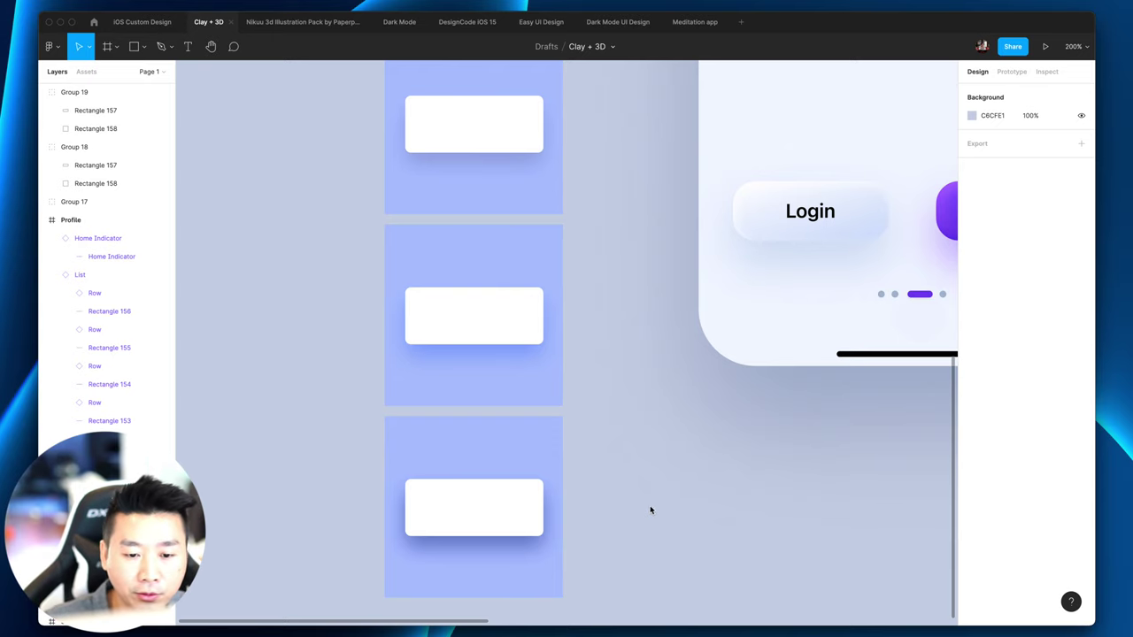
scroll(644, 373, right, 3)
scroll(645, 372, up, 2)
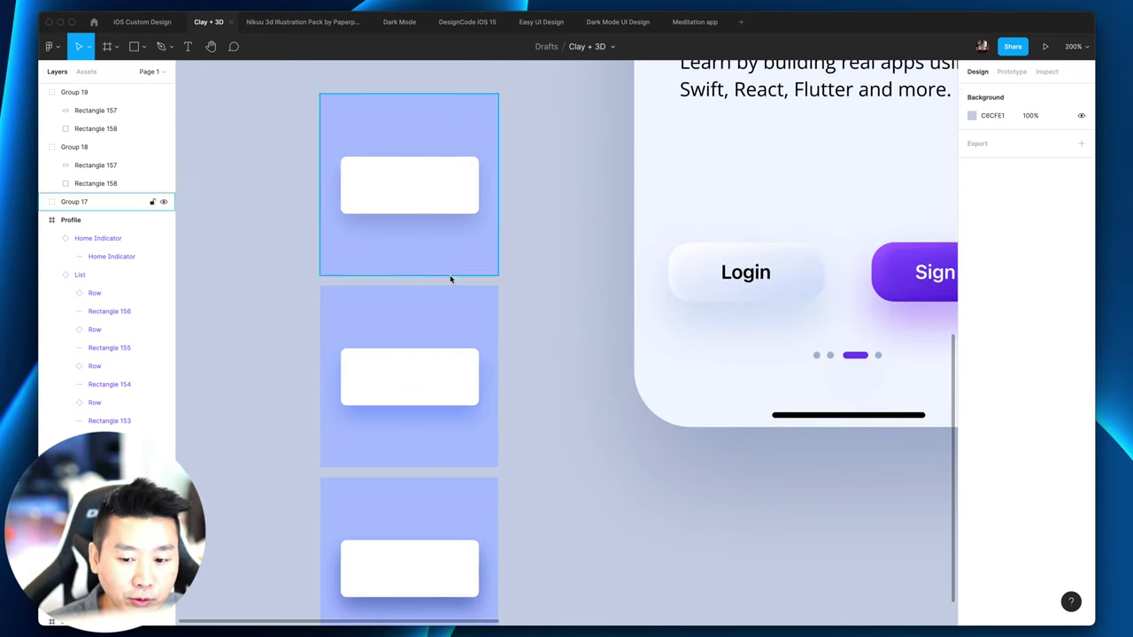
scroll(528, 455, right, 1)
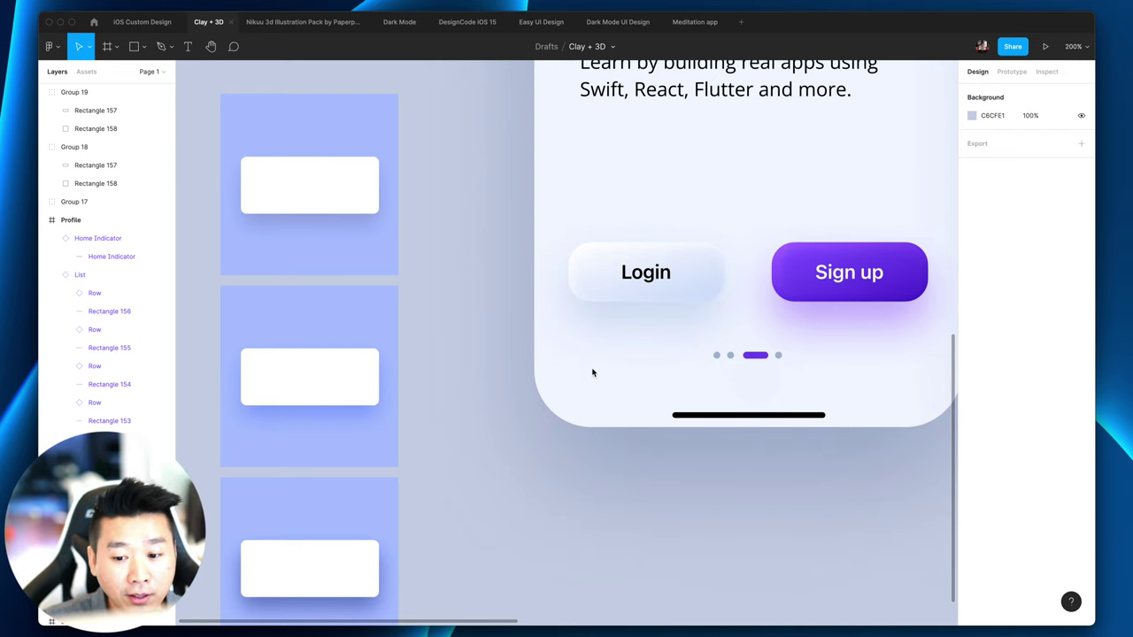
scroll(592, 372, up, 3)
scroll(592, 372, right, 3)
scroll(619, 399, left, 1)
scroll(652, 420, down, 5)
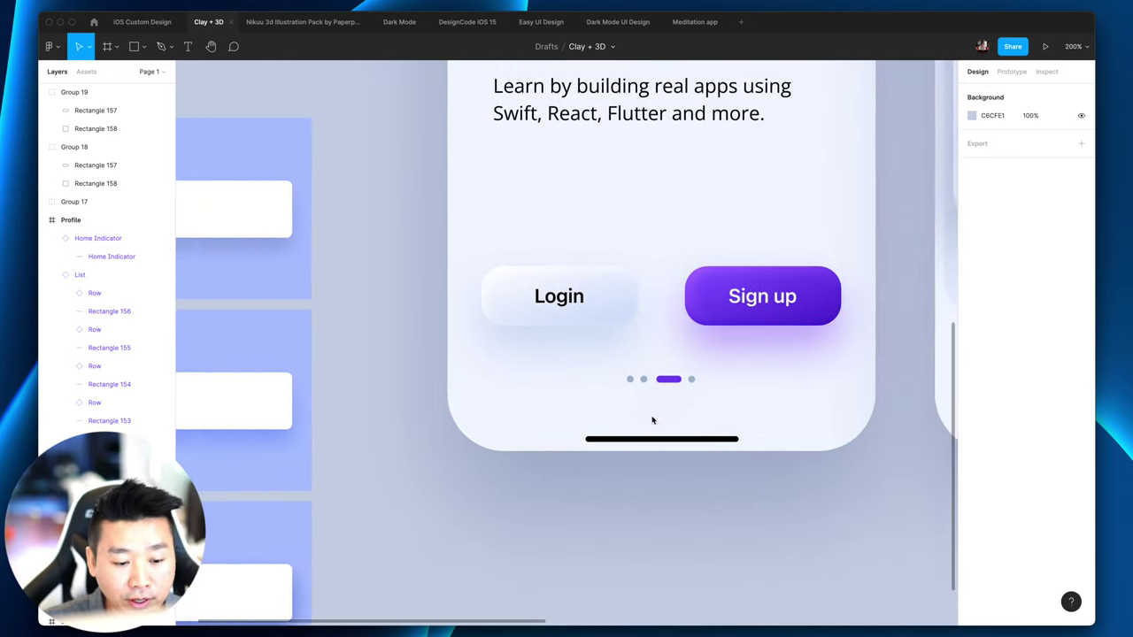
Step: Duplicate the bottom blue tile group and place the copy beside the original
scroll(640, 425, left, 4)
click(656, 430)
click(753, 442)
click(619, 407)
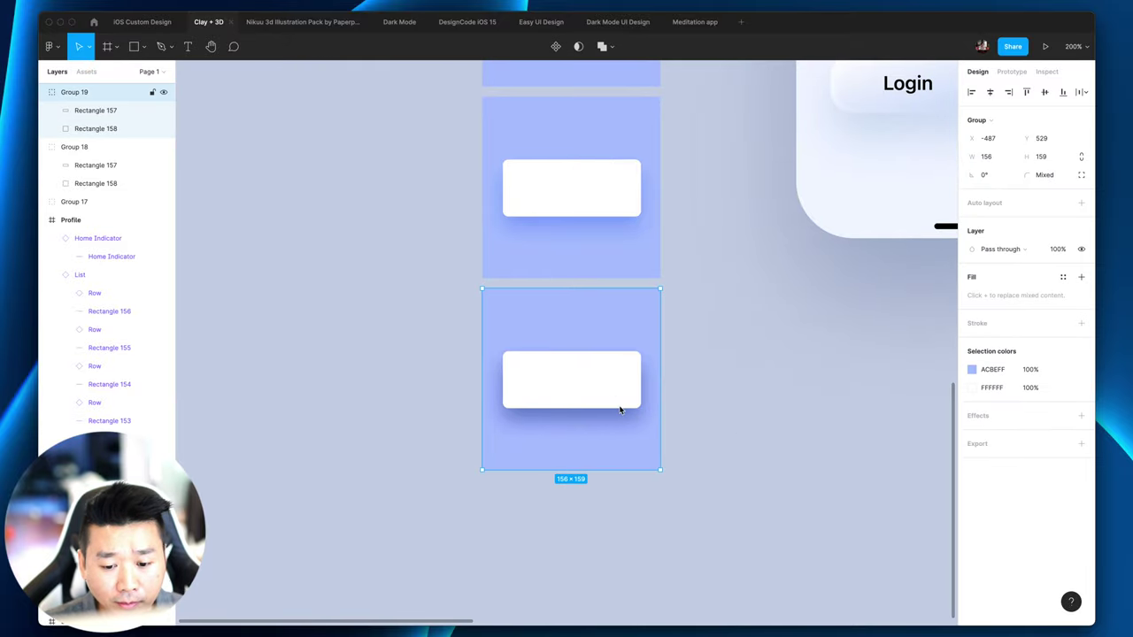
key(super+d)
scroll(813, 489, right, 1)
scroll(812, 489, right, 1)
drag(506, 402, 695, 403)
scroll(708, 412, right, 3)
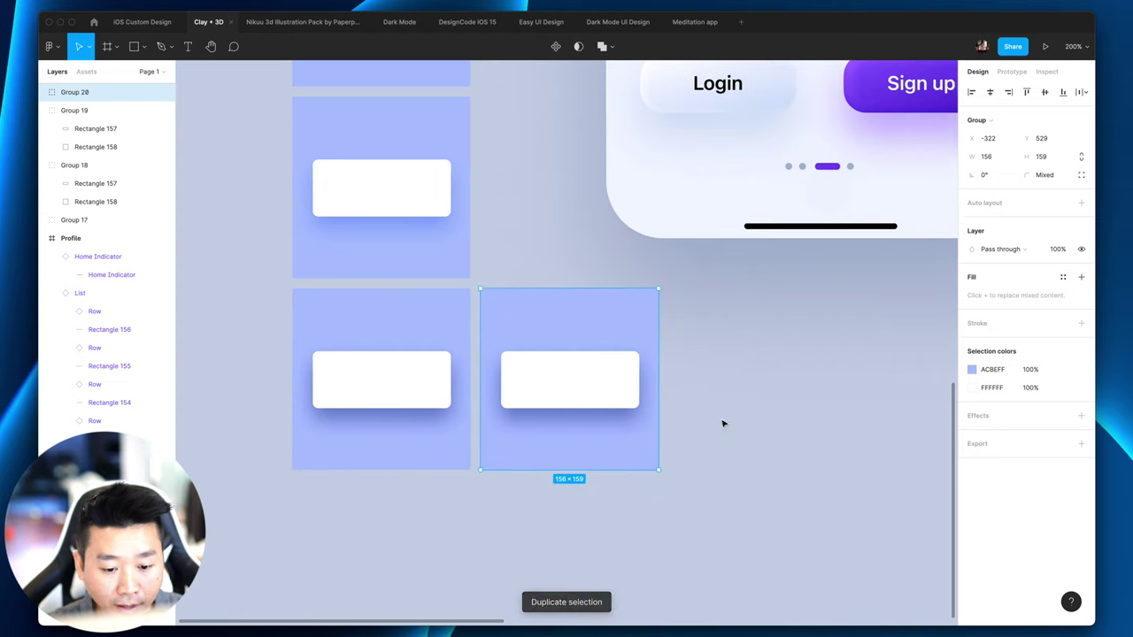
click(372, 395)
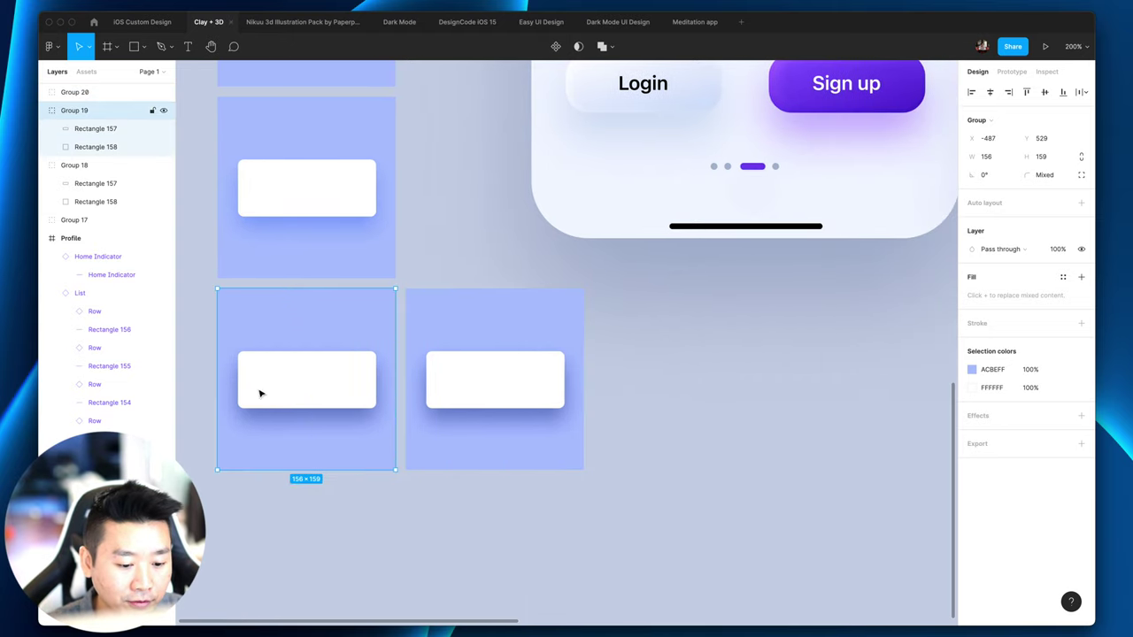
click(501, 394)
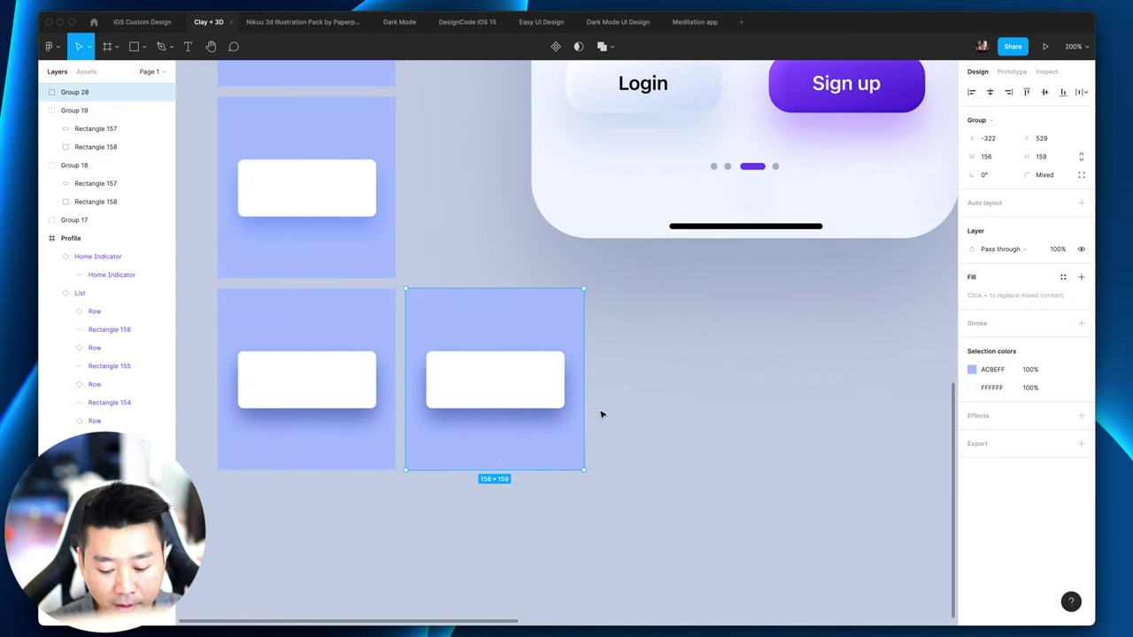
Step: Change the new tile's colour from ACBEFF to white (FFF)
key(super+equal)
scroll(690, 398, left, 5)
scroll(813, 415, down, 3)
scroll(862, 412, right, 3)
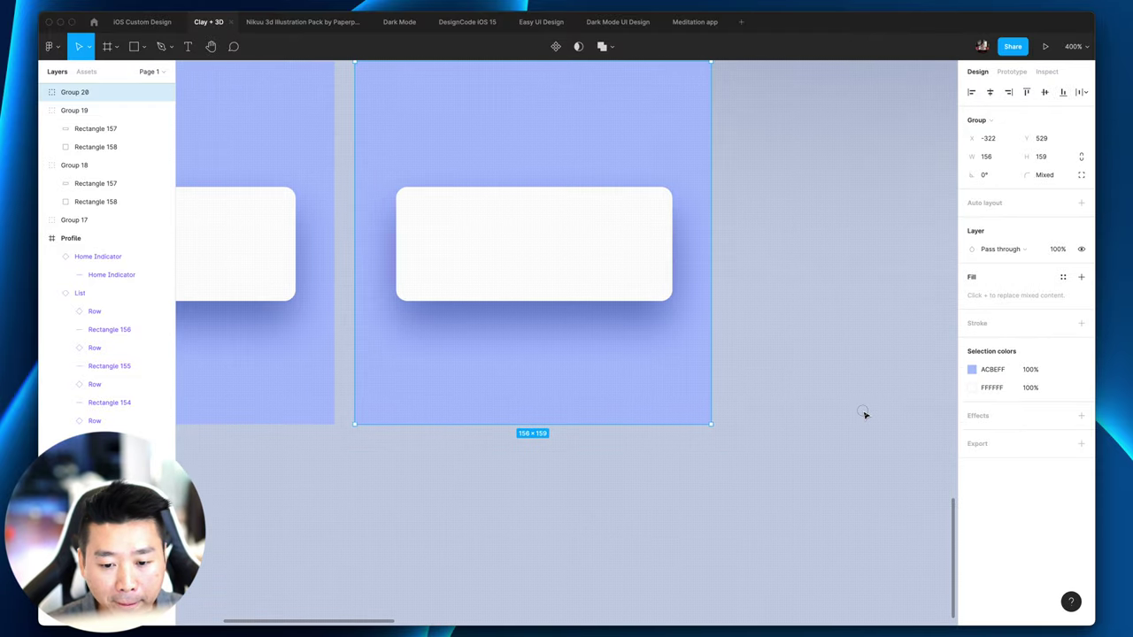
double_click(495, 218)
scroll(541, 250, up, 1)
scroll(829, 323, up, 3)
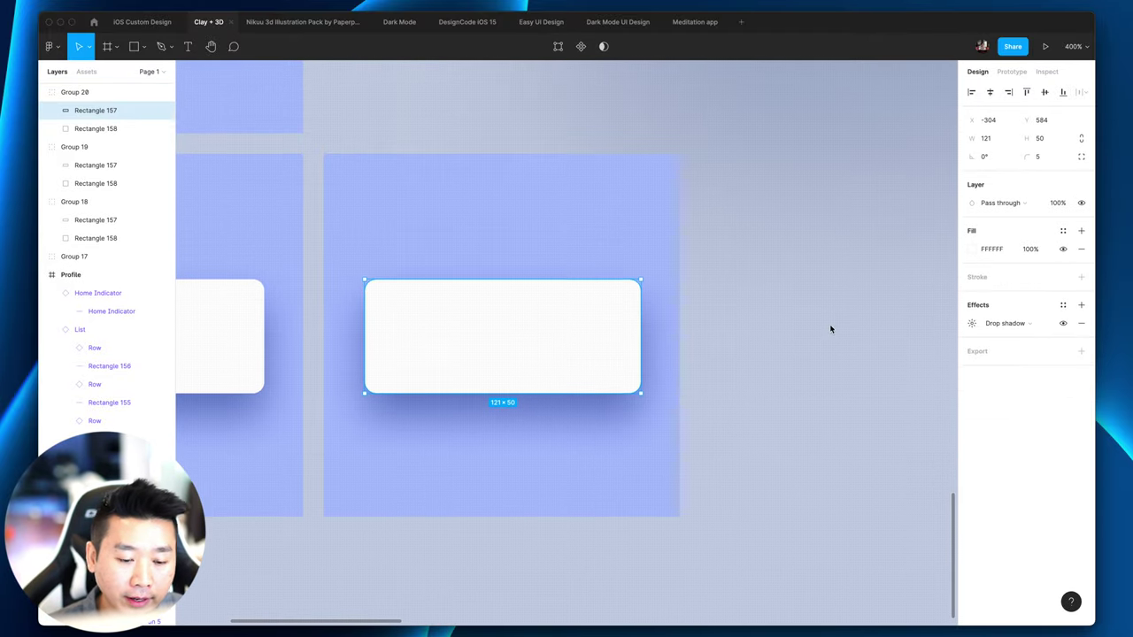
click(974, 248)
key(Escape)
key(Escape)
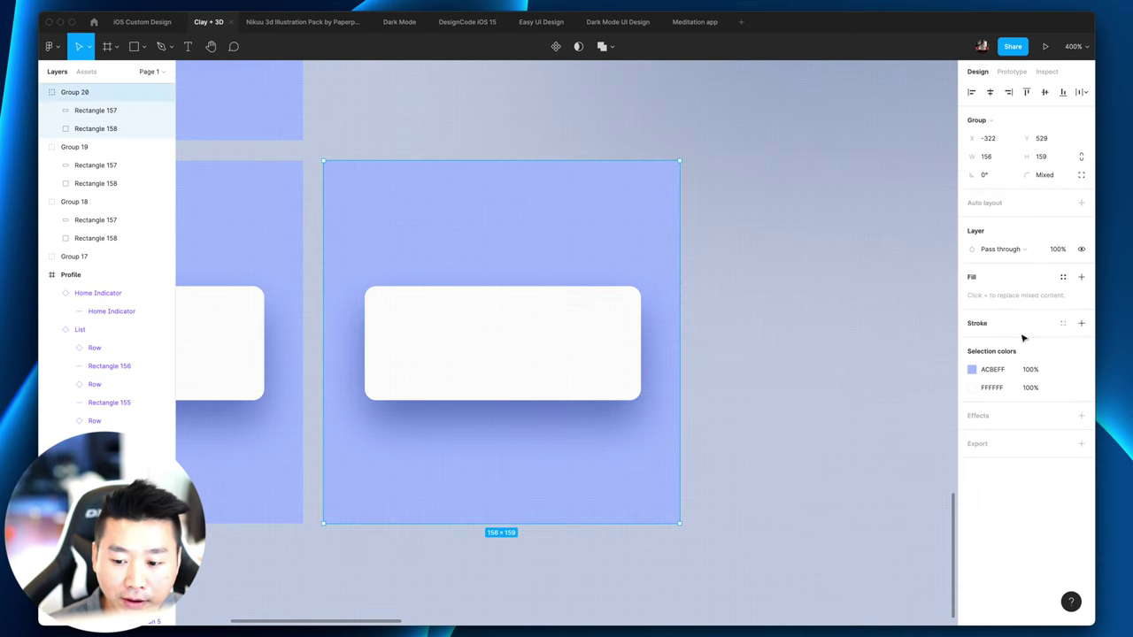
click(1013, 374)
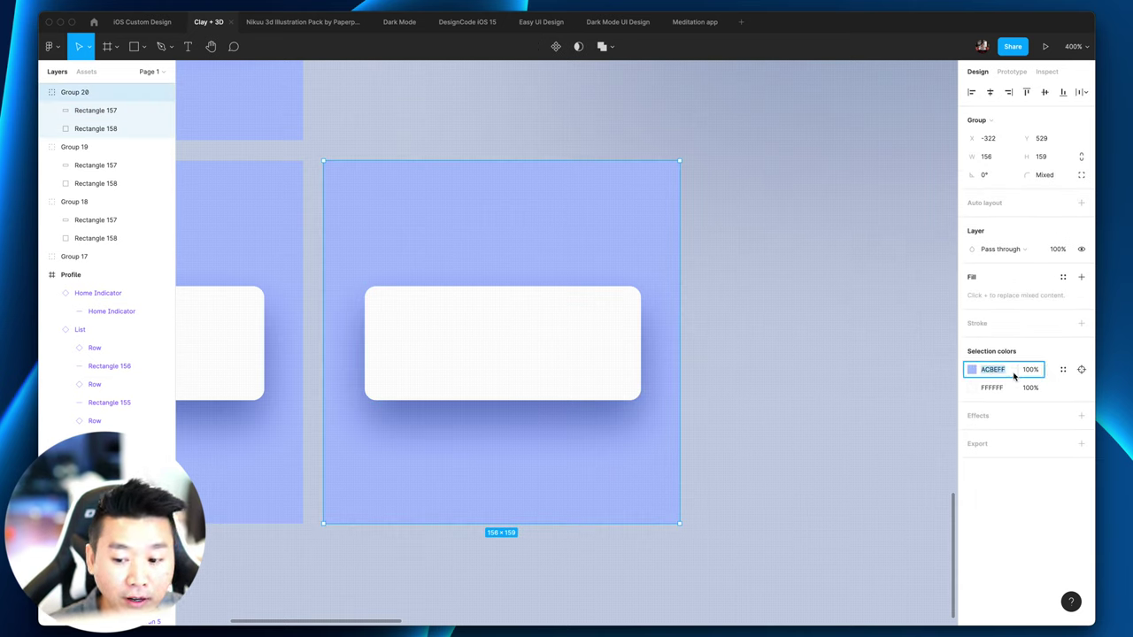
text(fff)
key(Return)
Step: Inspect the button rectangle's existing drop shadow settings
click(573, 345)
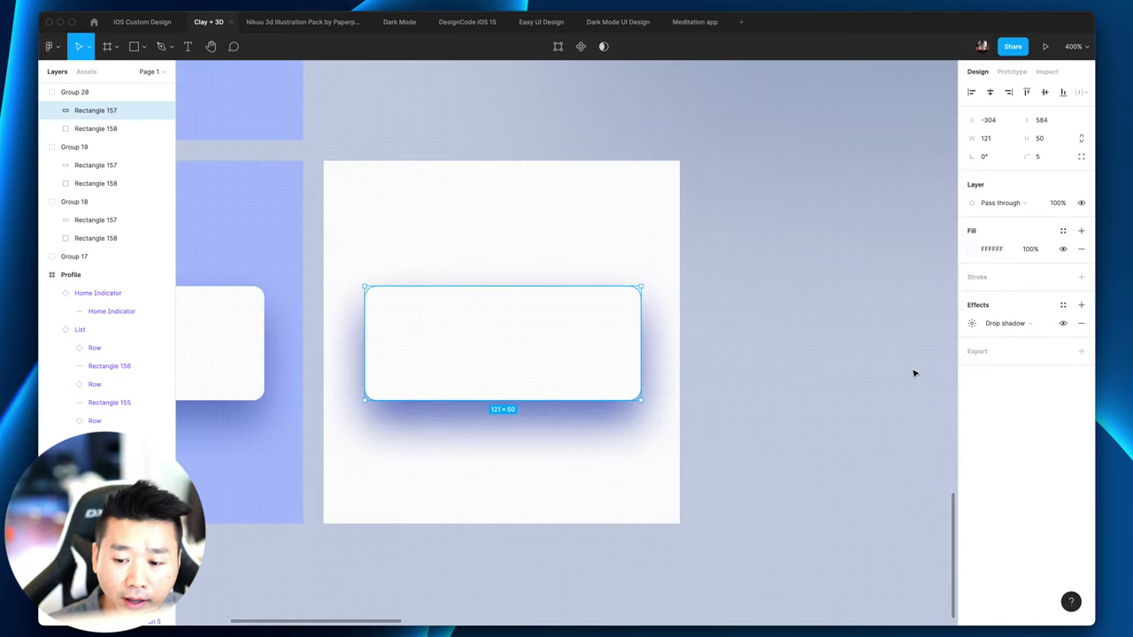
click(971, 323)
click(971, 324)
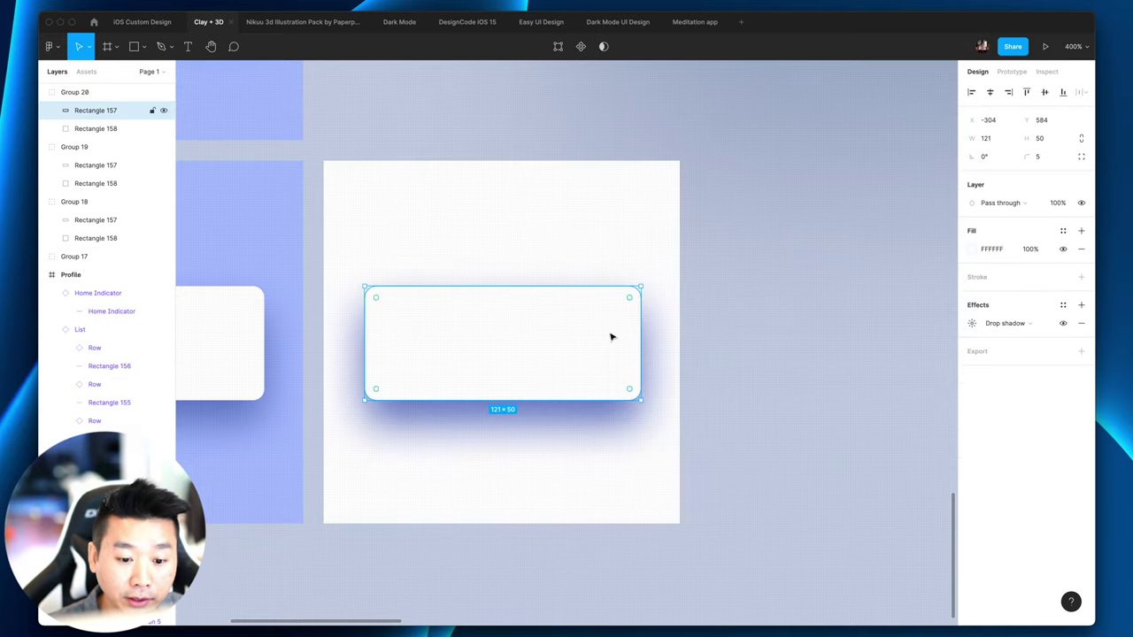
click(822, 377)
key(minus)
scroll(743, 354, up, 4)
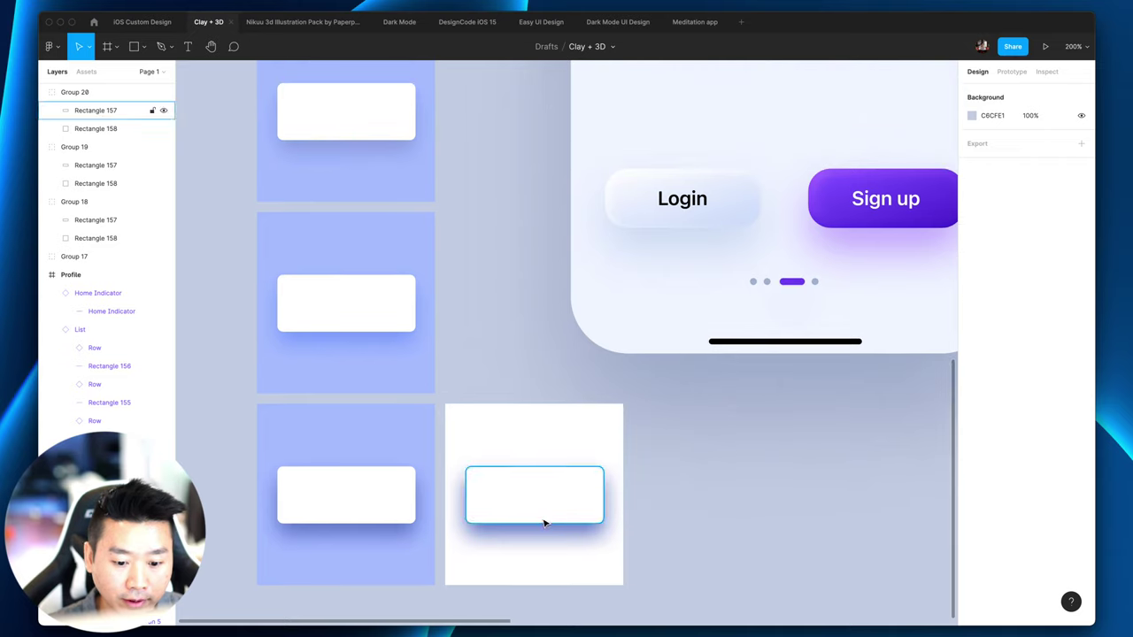
Step: Fill the white tile's button with the Sign up button's purple (6E4BEC) via the eyedropper
click(544, 523)
key(i)
click(826, 195)
click(738, 513)
scroll(721, 500, down, 3)
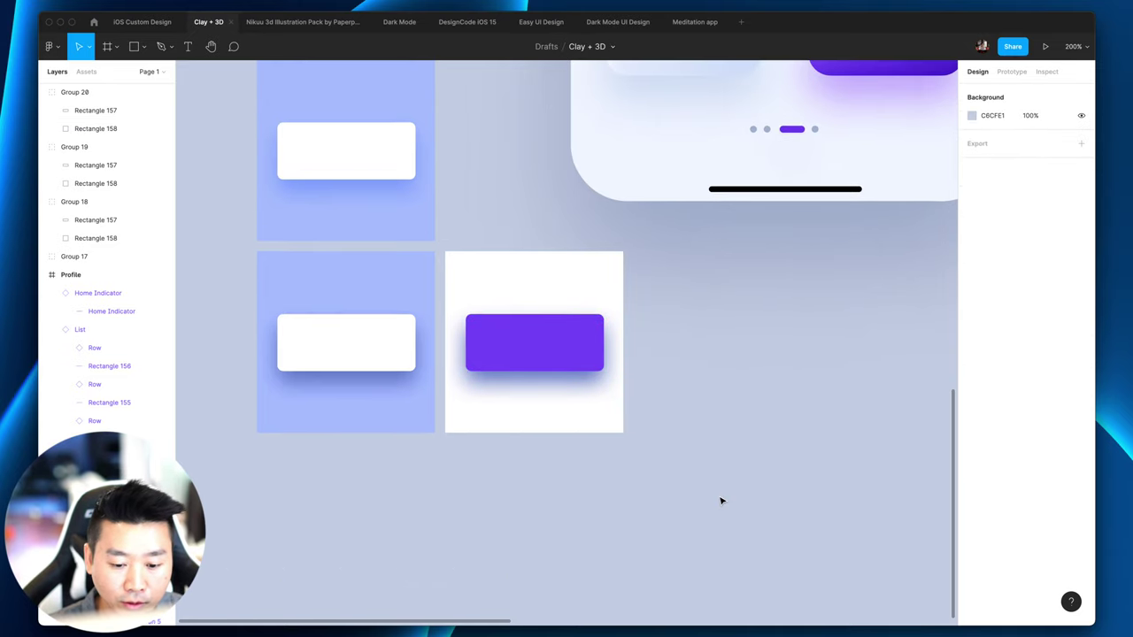
key(plus)
click(538, 351)
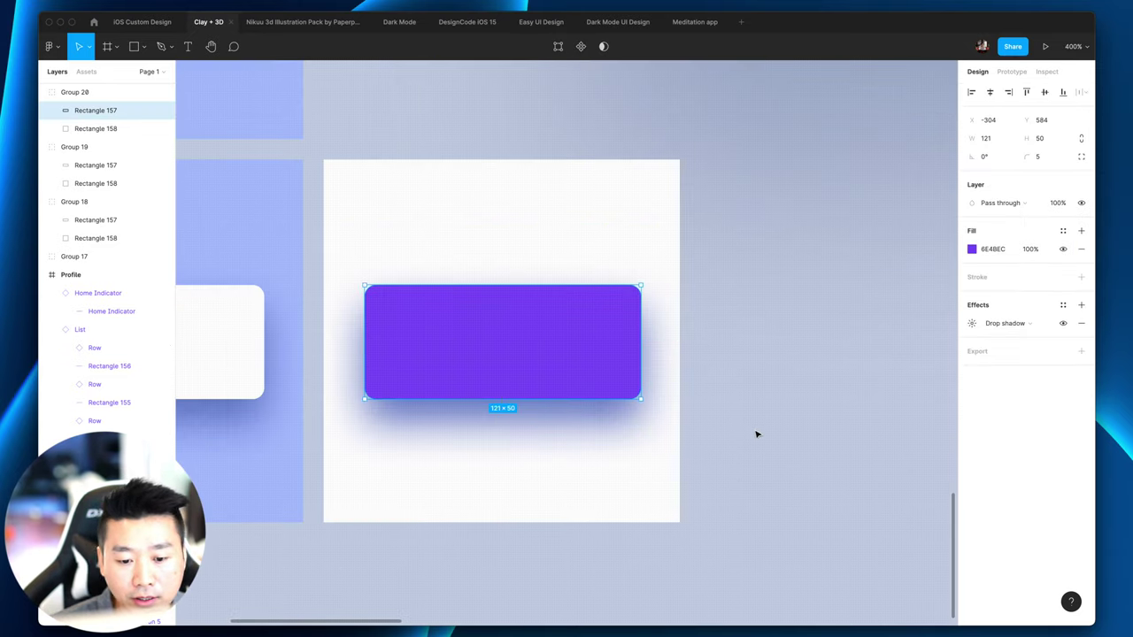
Step: Give the purple button a black (000000) drop shadow at 25% opacity
click(971, 323)
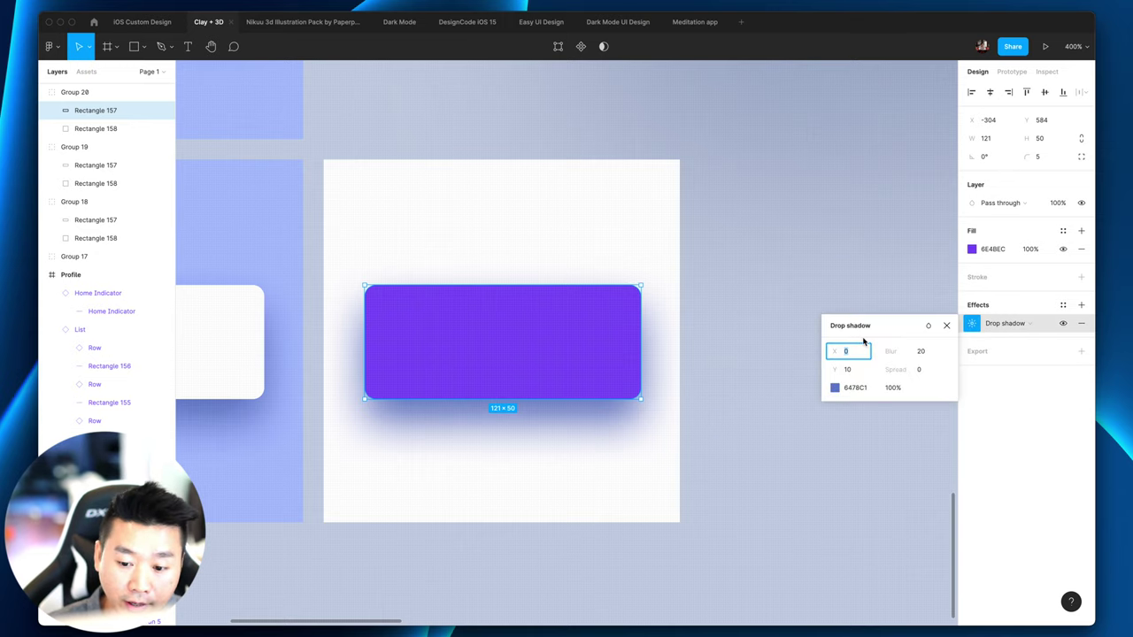
click(854, 388)
text(0)
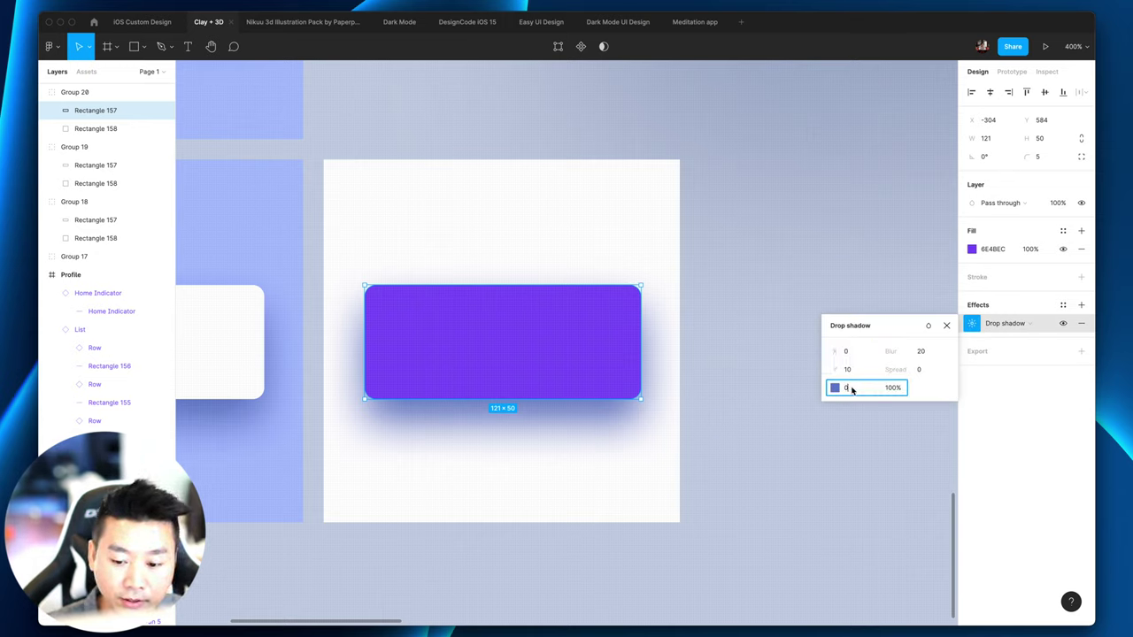
key(Return)
click(892, 389)
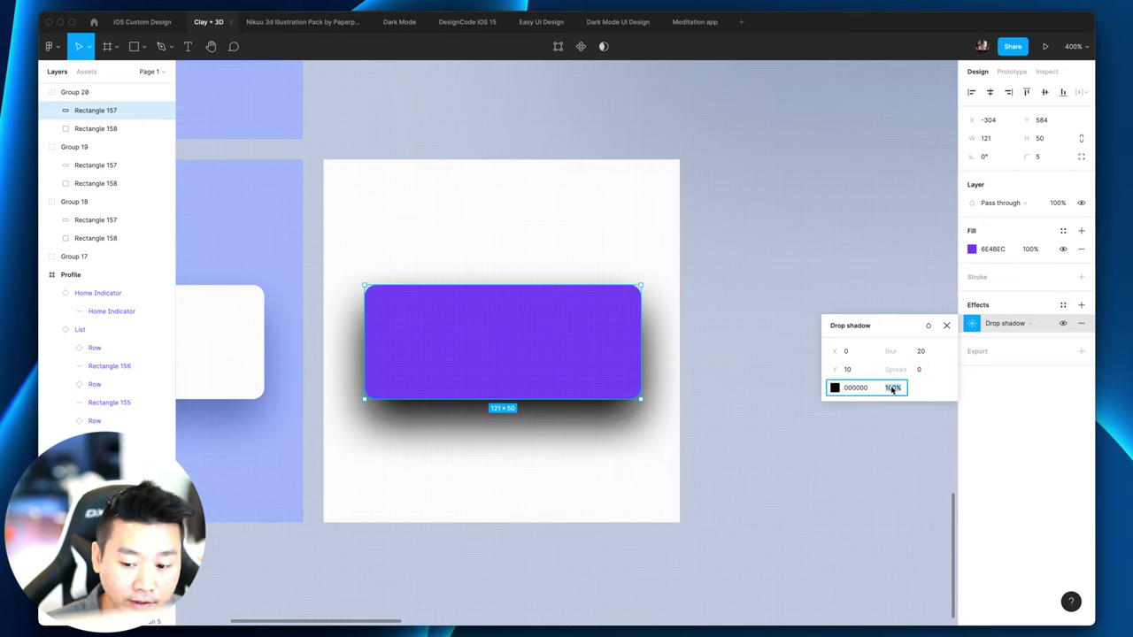
text(75)
key(Return)
click(890, 394)
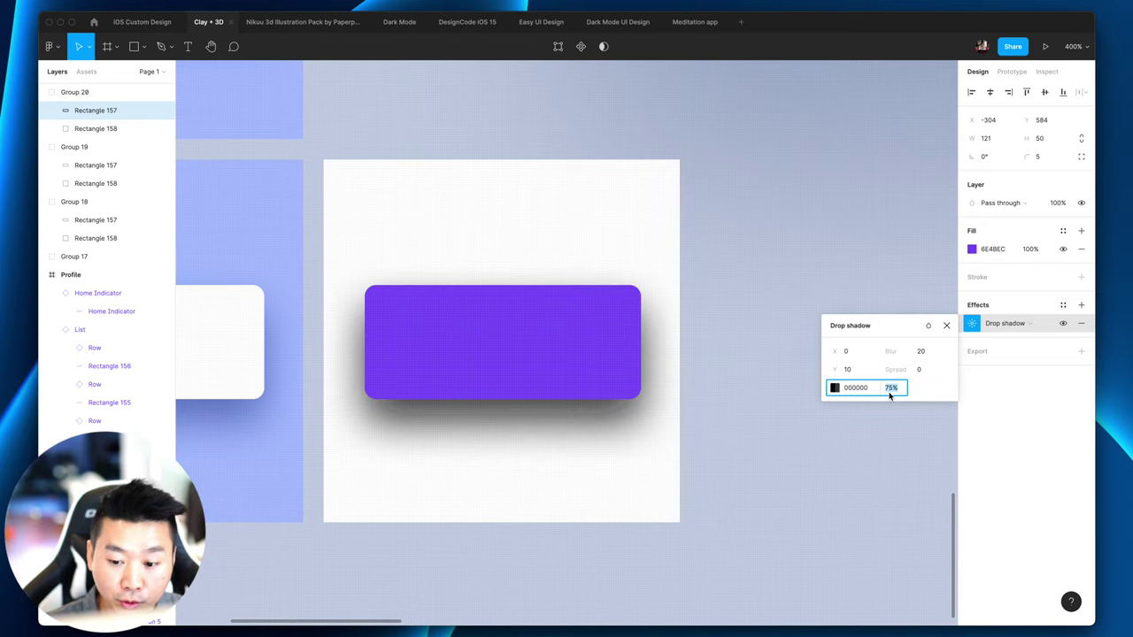
text(25)
key(Return)
click(777, 401)
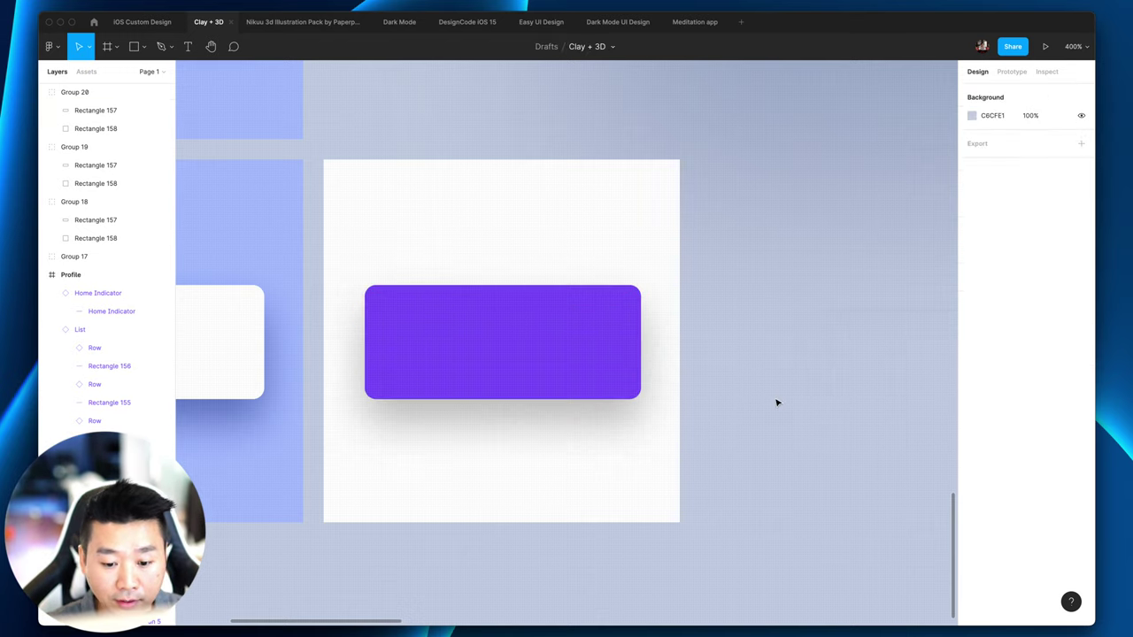
Step: Move the white tile group below the blue tiles on the canvas
key(minus)
drag(571, 347, 389, 522)
scroll(460, 521, down, 8)
scroll(466, 521, up, 3)
scroll(465, 522, left, 3)
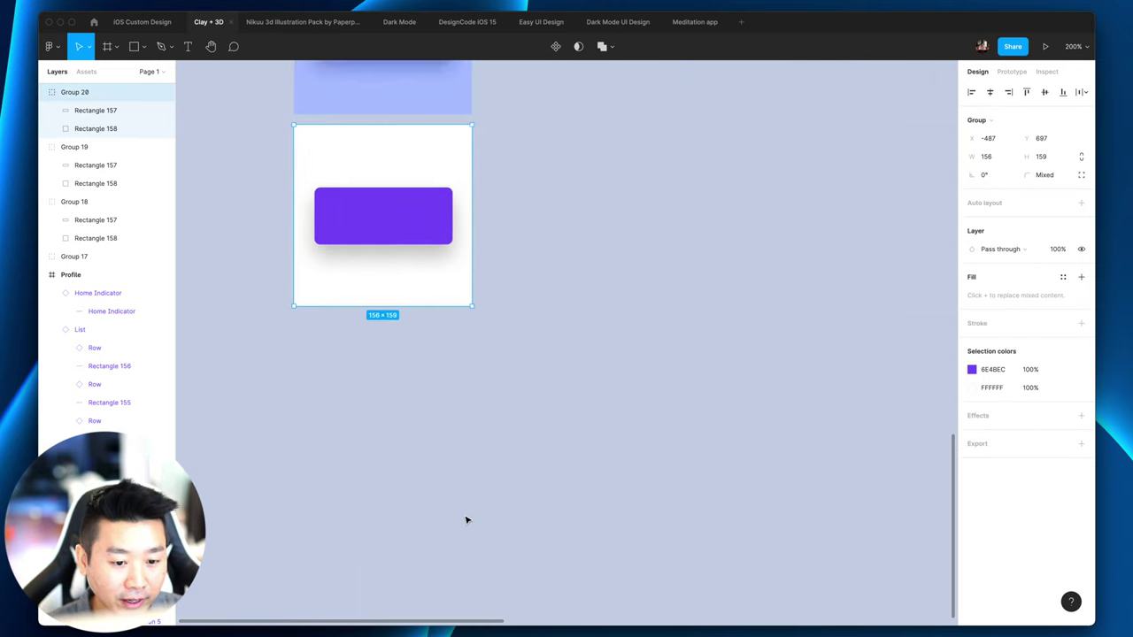
key(plus)
scroll(598, 473, left, 4)
scroll(598, 473, up, 1)
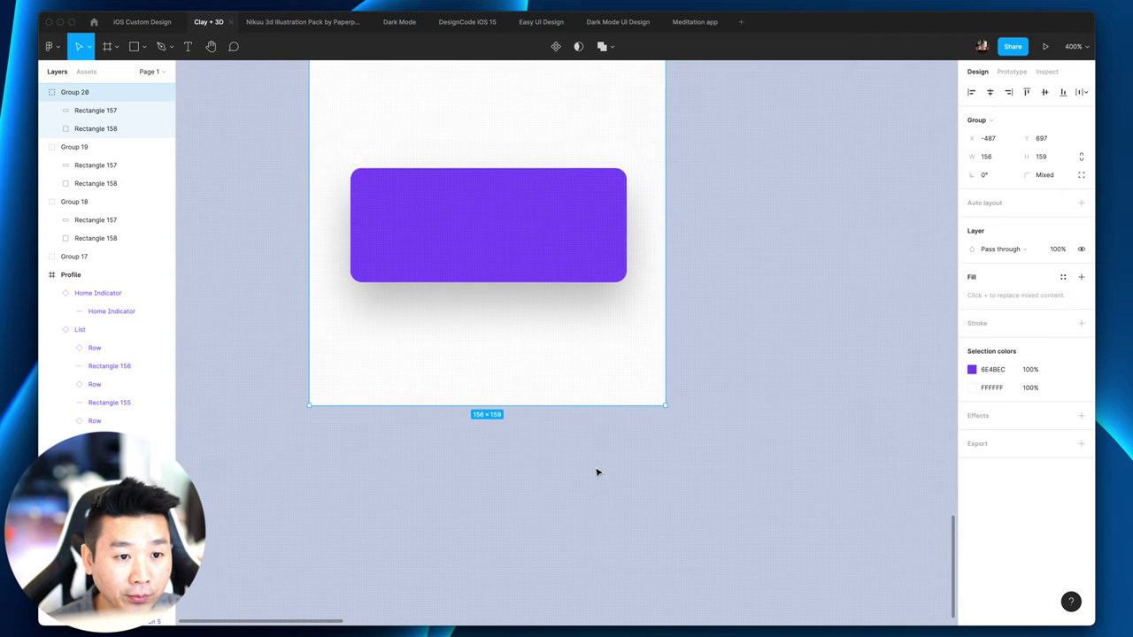
click(753, 301)
scroll(753, 300, up, 2)
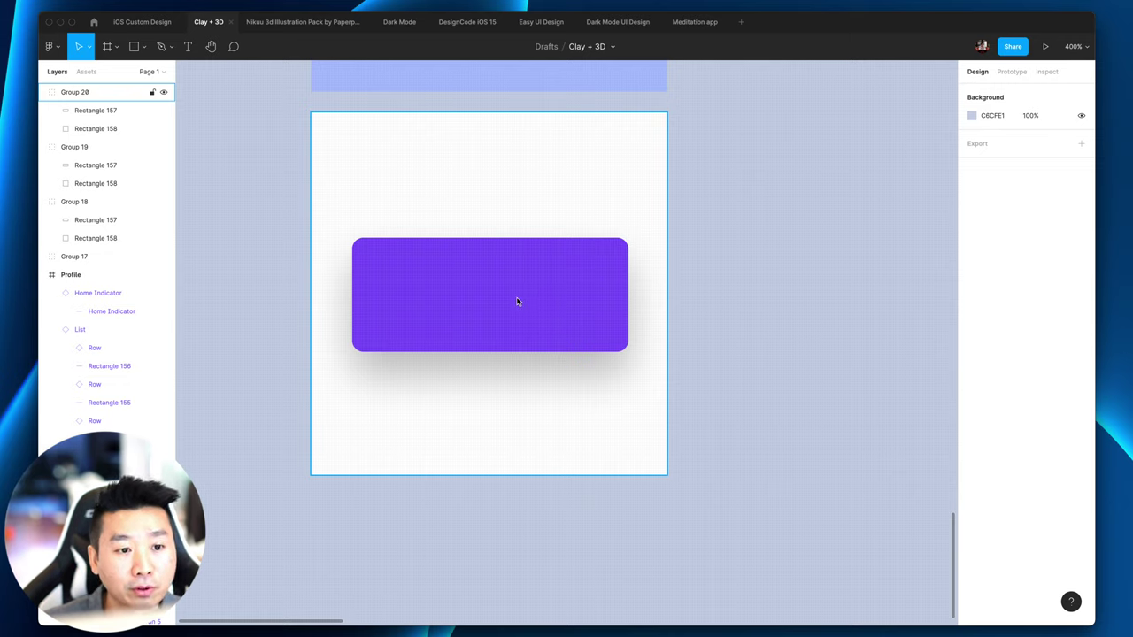
scroll(725, 351, down, 3)
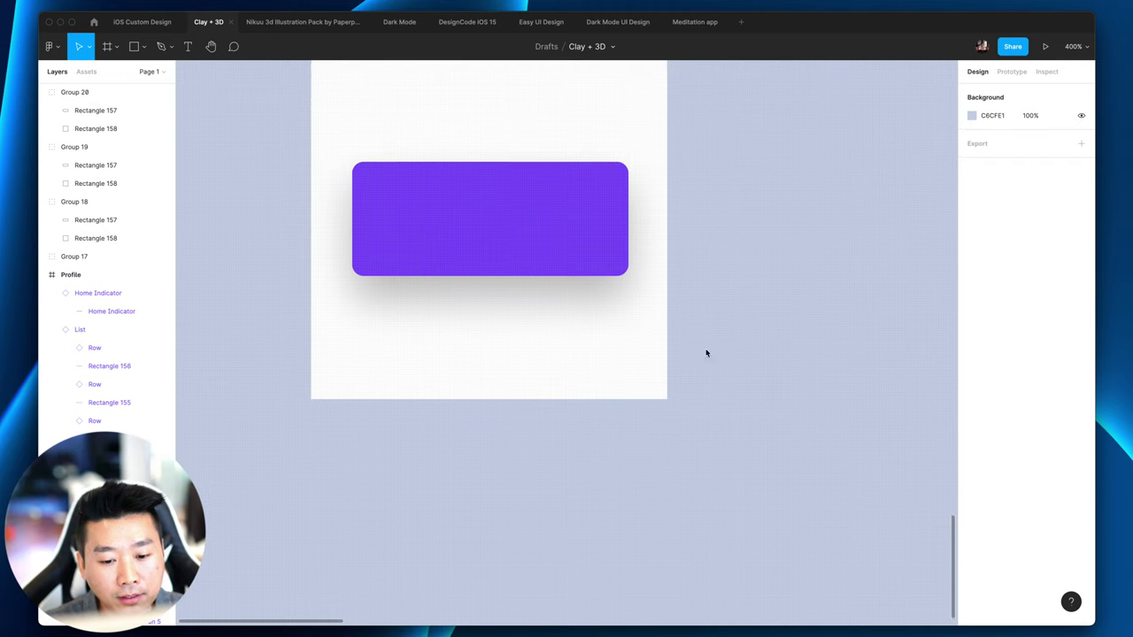
click(517, 235)
scroll(520, 239, up, 3)
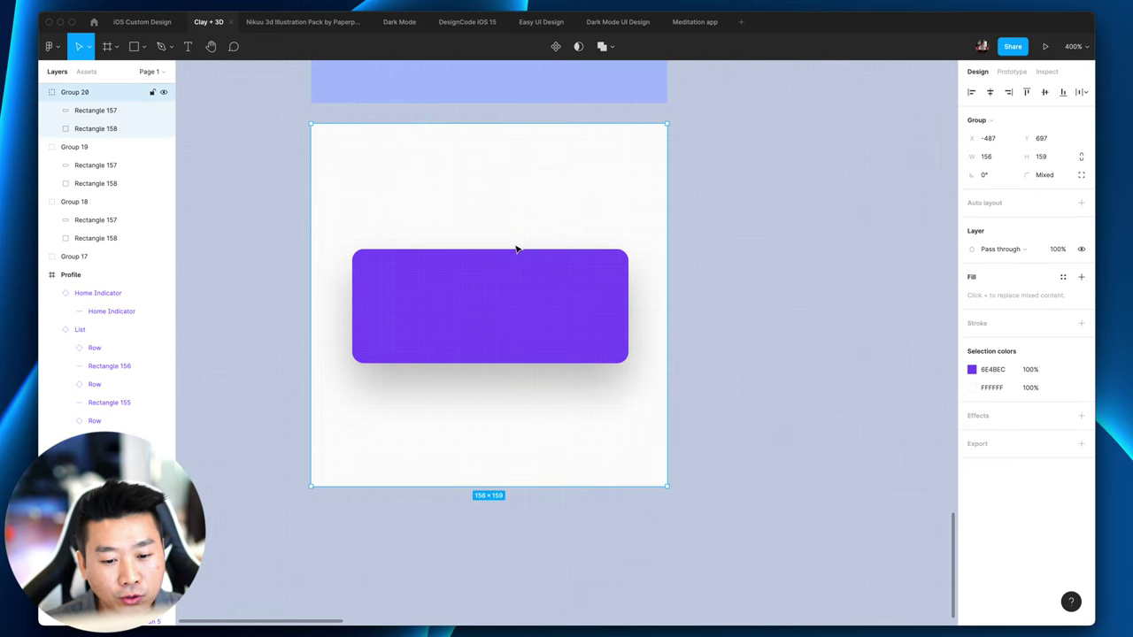
Step: Place a duplicate of the white purple-button tile and select the copy's button
drag(519, 248, 317, 563)
click(611, 471)
click(458, 447)
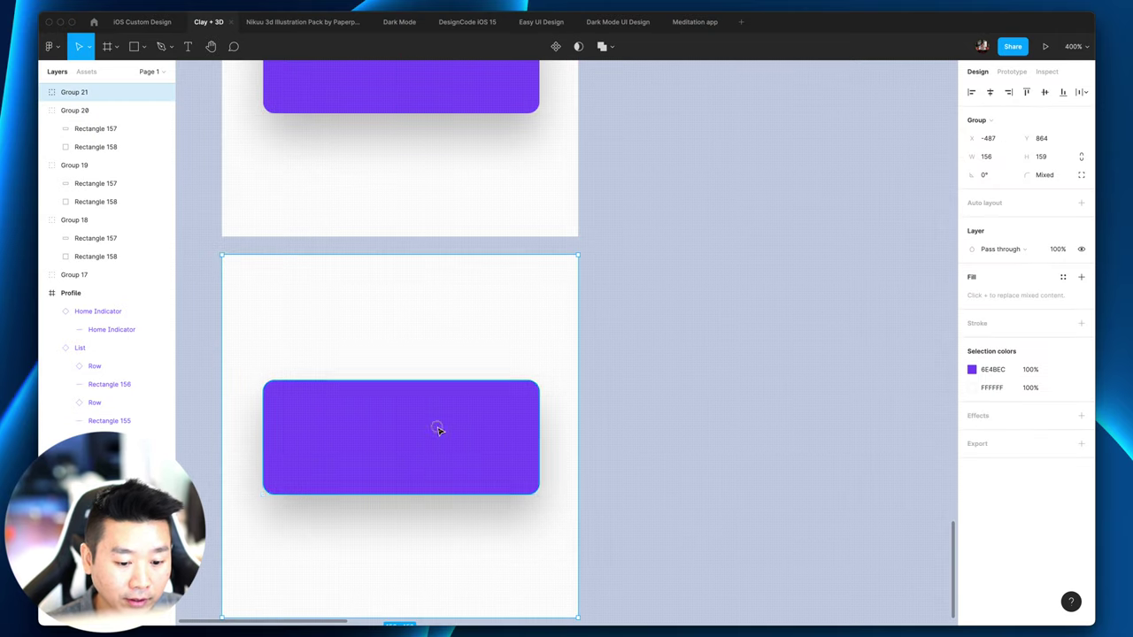
double_click(437, 428)
scroll(682, 486, down, 2)
Step: Tint the copy's drop shadow with the button purple 6E4BEC at 50% opacity
click(973, 324)
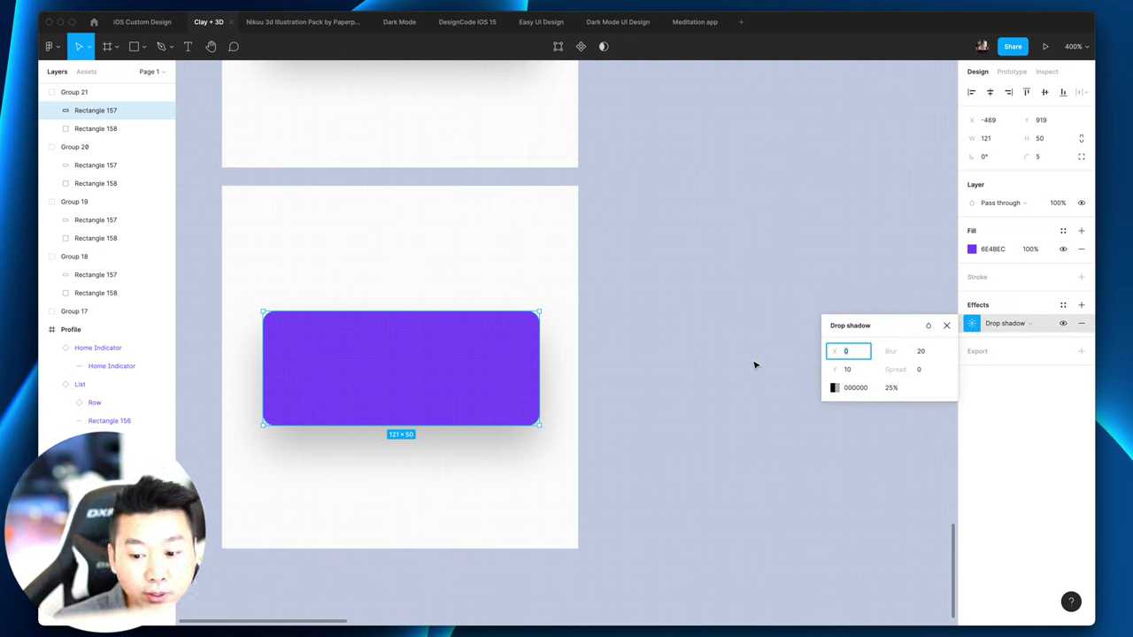
click(867, 389)
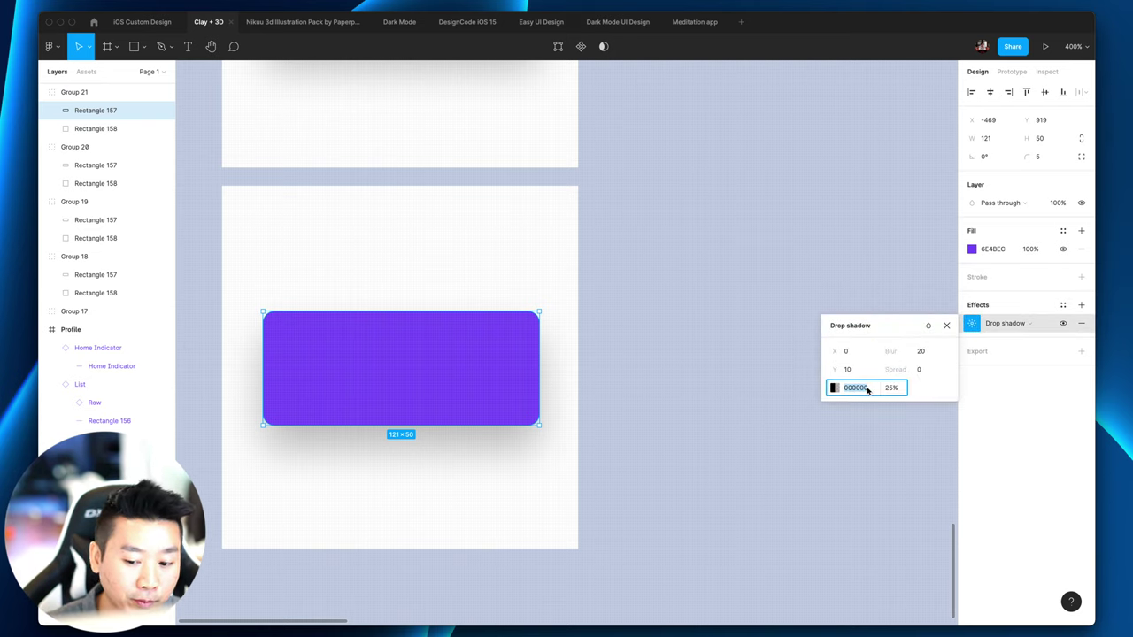
click(834, 389)
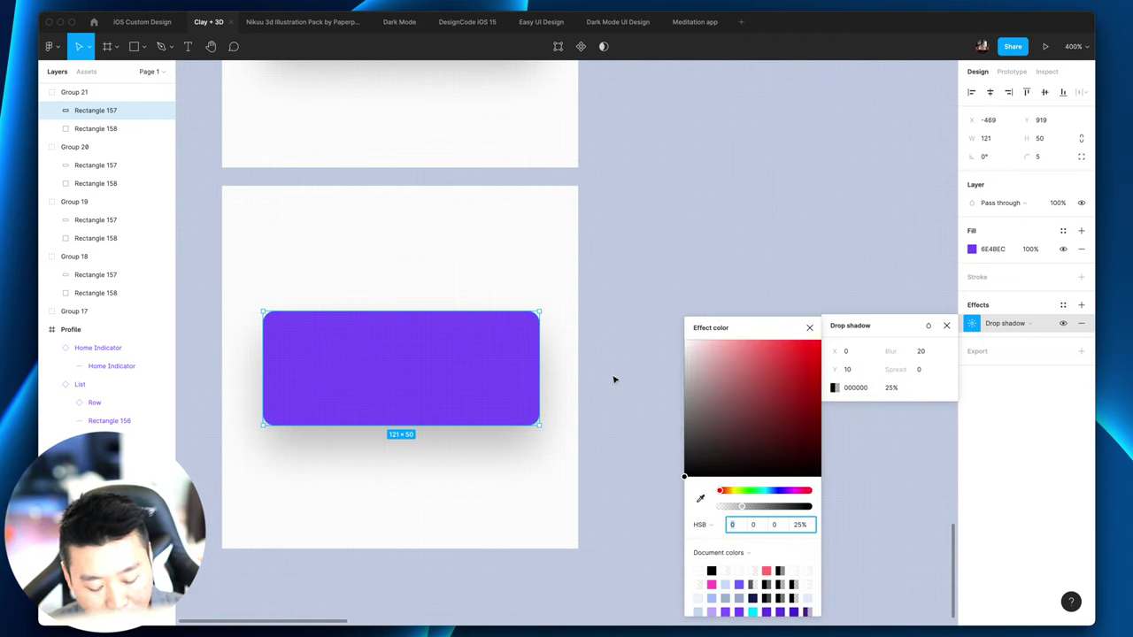
key(i)
click(451, 358)
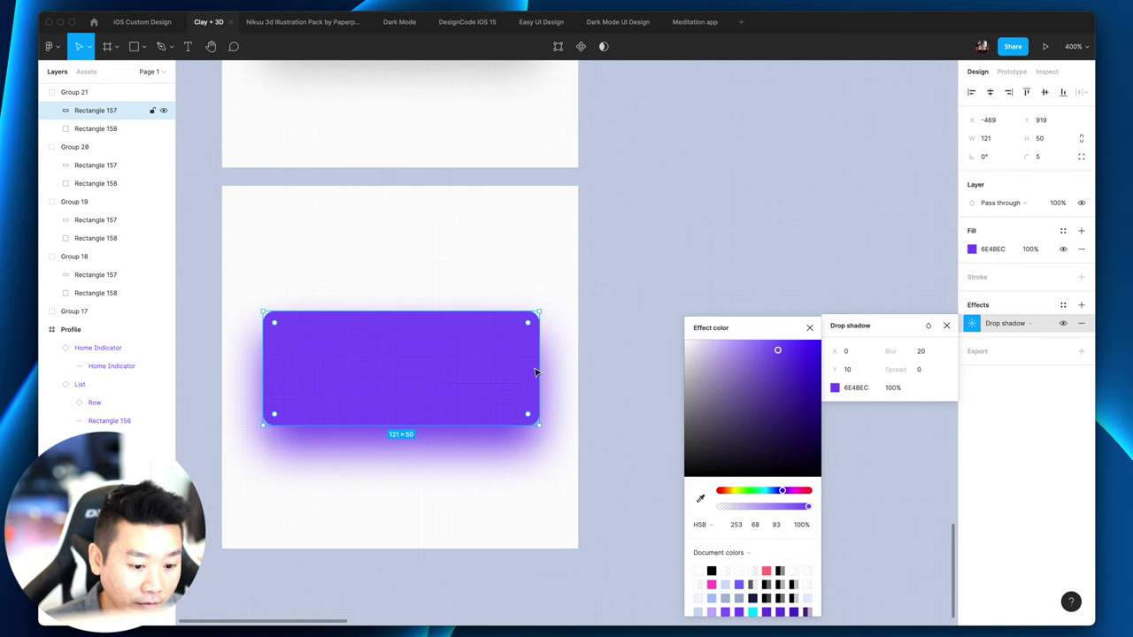
click(903, 388)
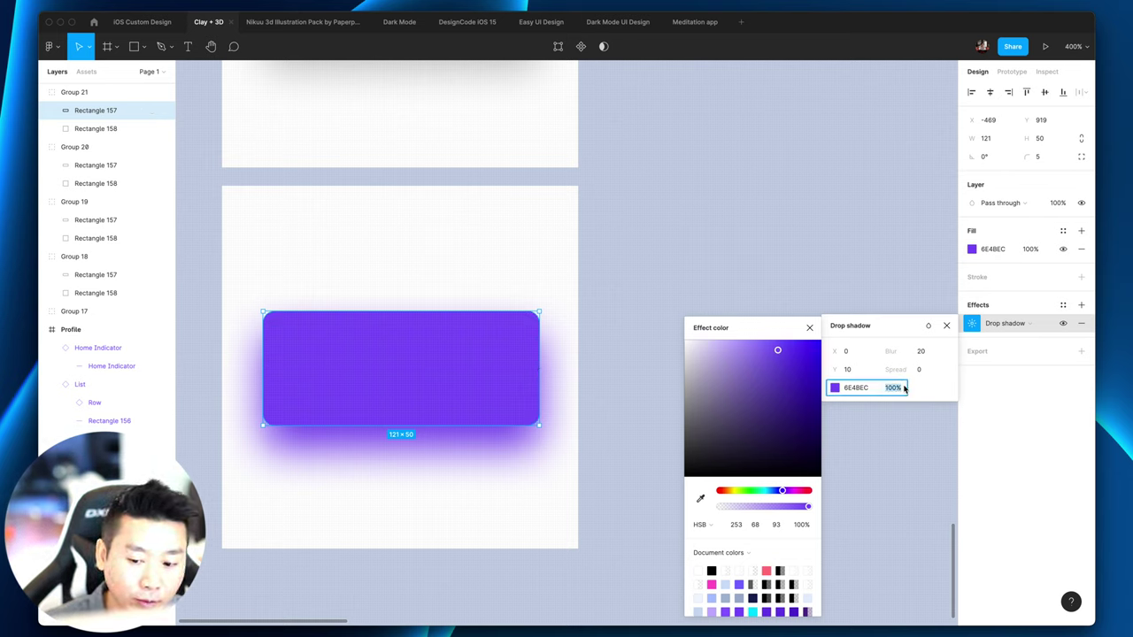
text(50)
key(Return)
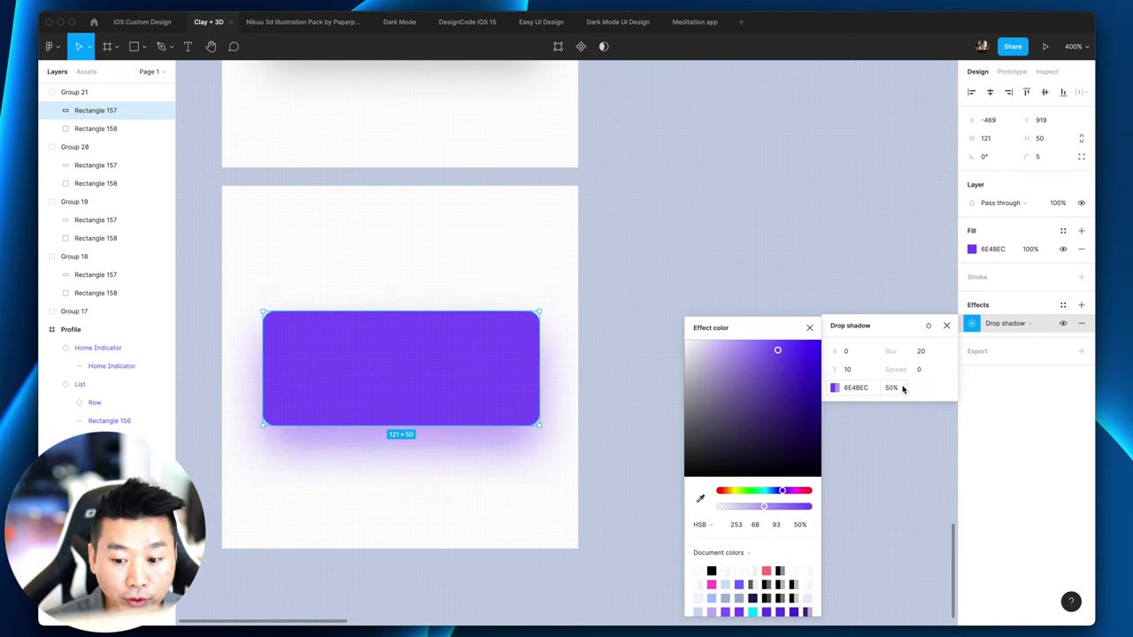
click(741, 197)
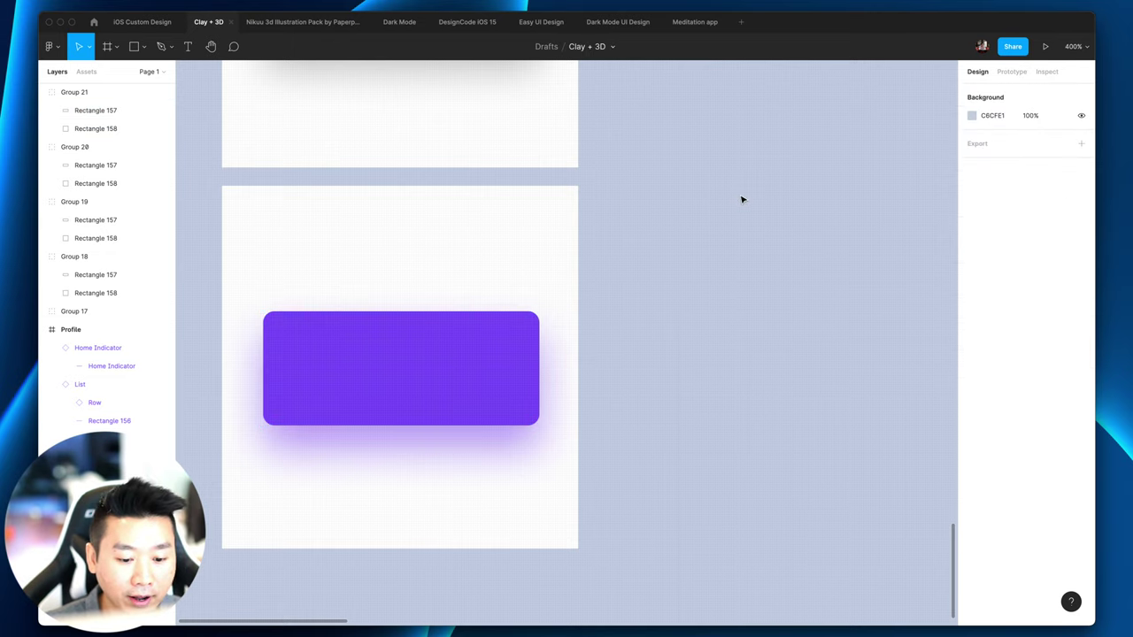
key(minus)
double_click(506, 372)
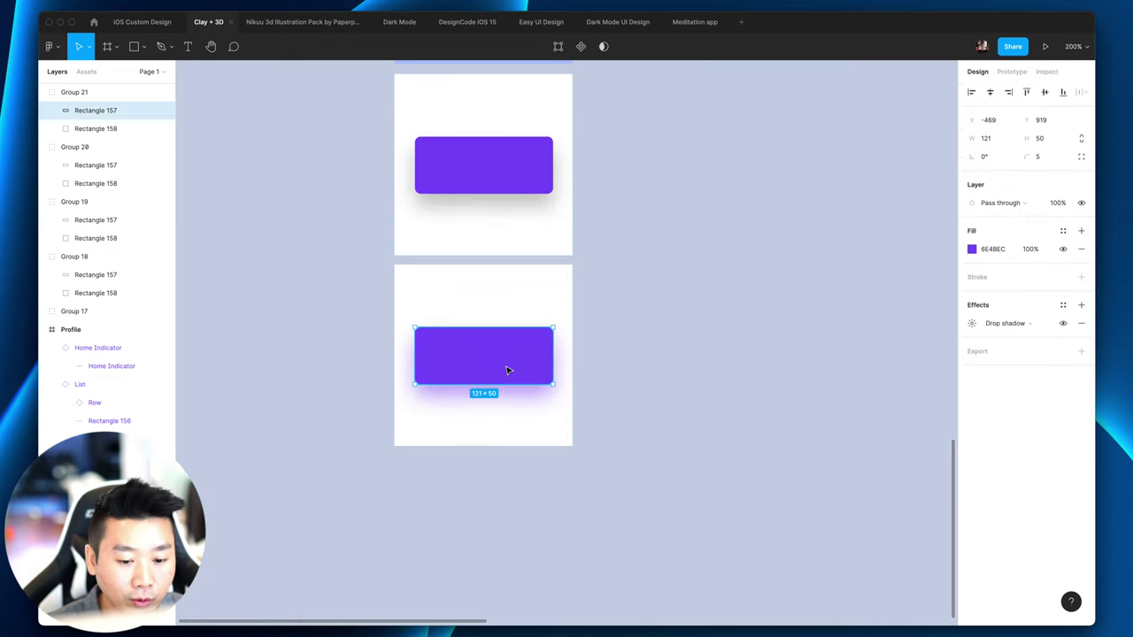
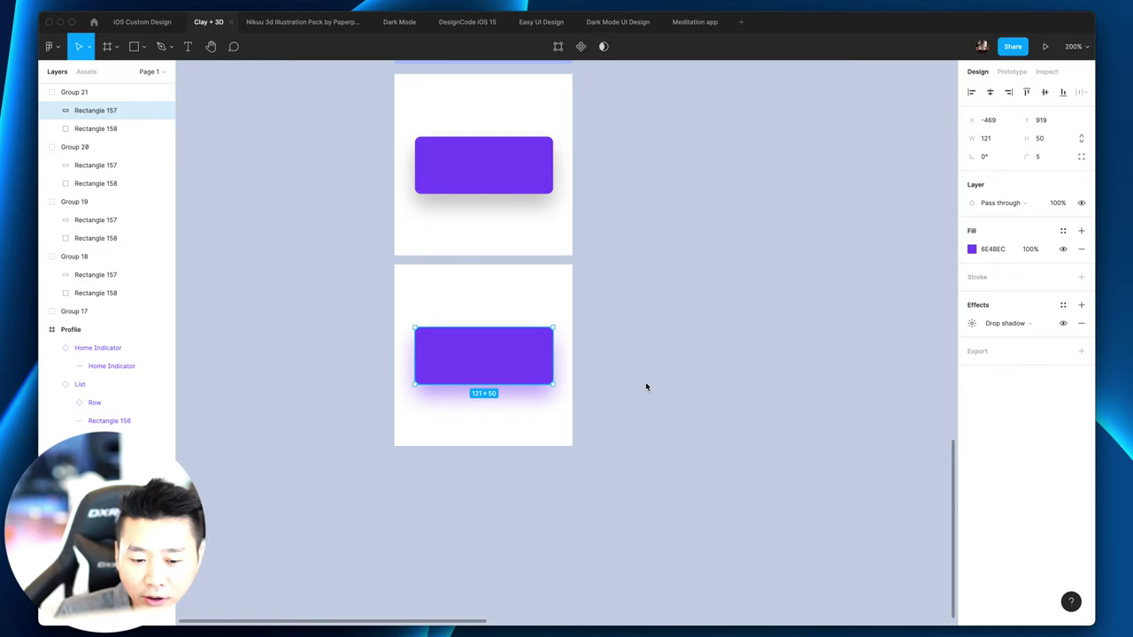
Step: Alt-drag a copy of the lower card frame to just below itself
click(645, 381)
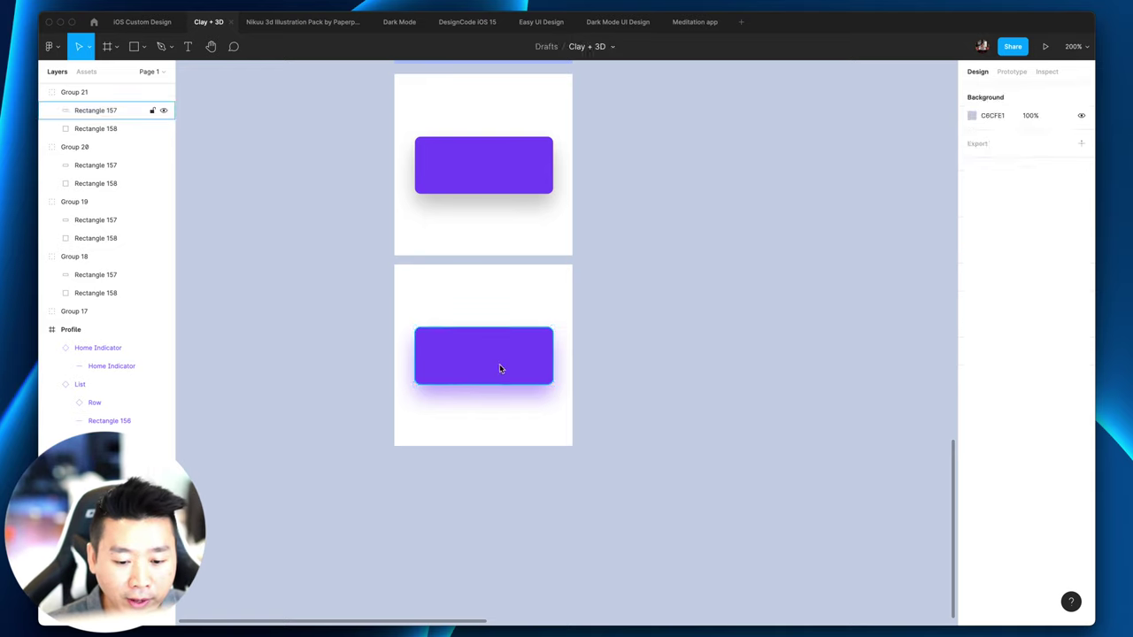
click(498, 369)
click(841, 391)
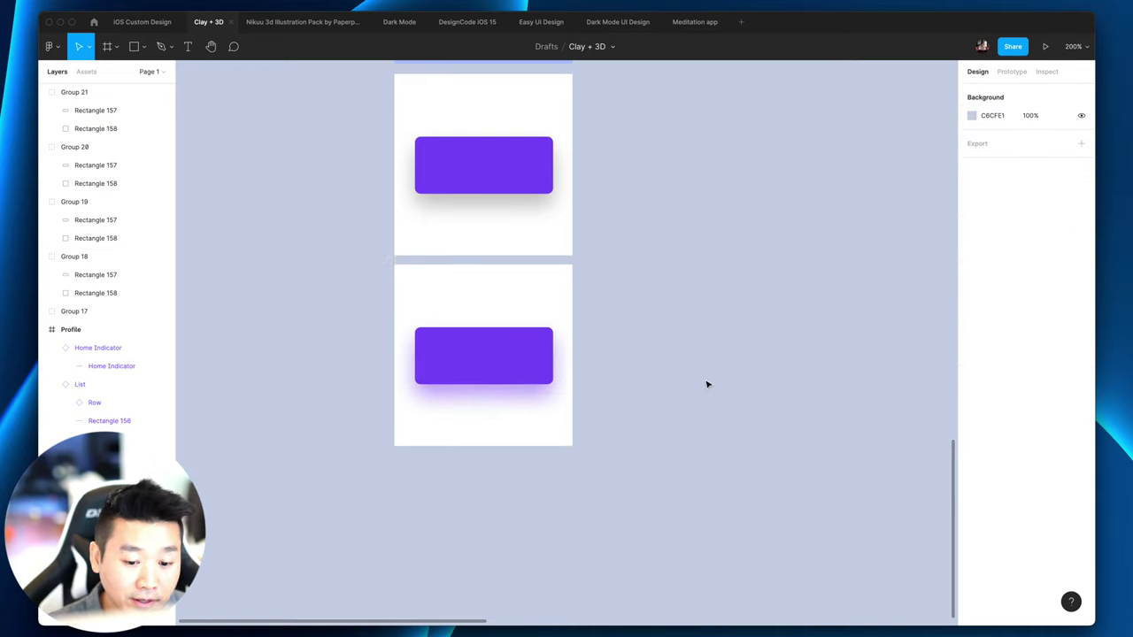
scroll(708, 384, down, 2)
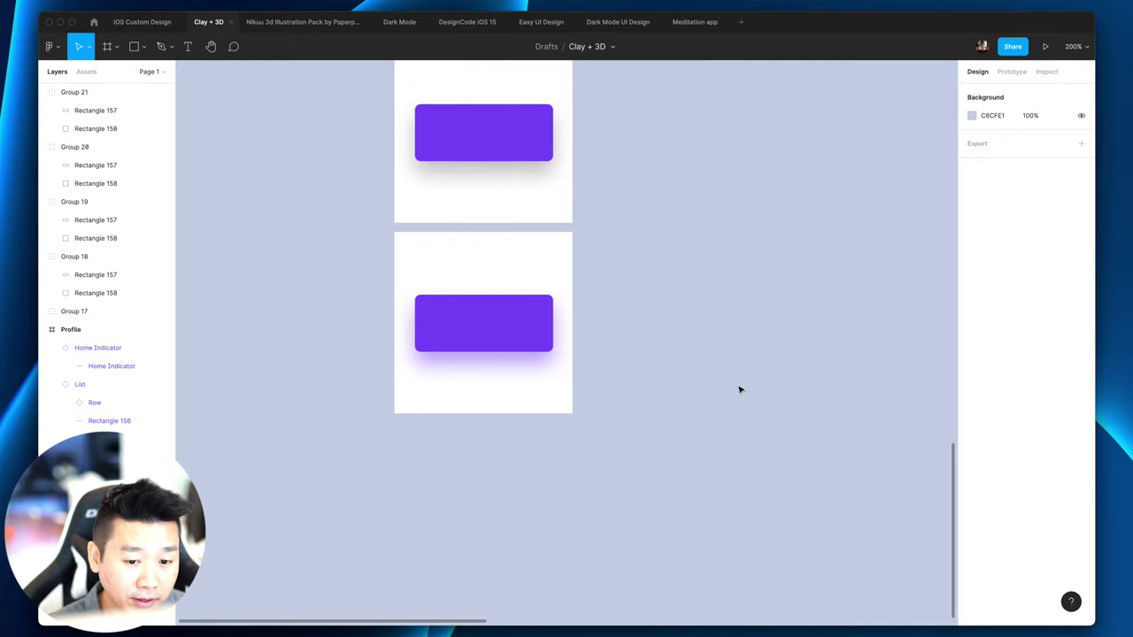
scroll(708, 372, up, 6)
click(444, 262)
scroll(693, 296, down, 5)
click(692, 294)
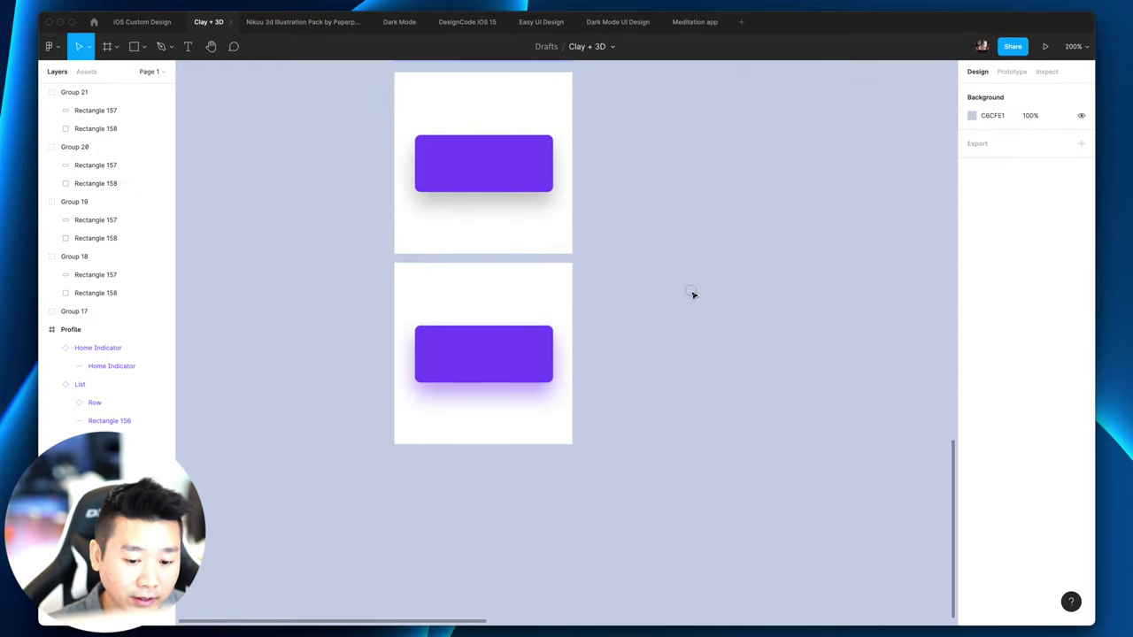
click(480, 404)
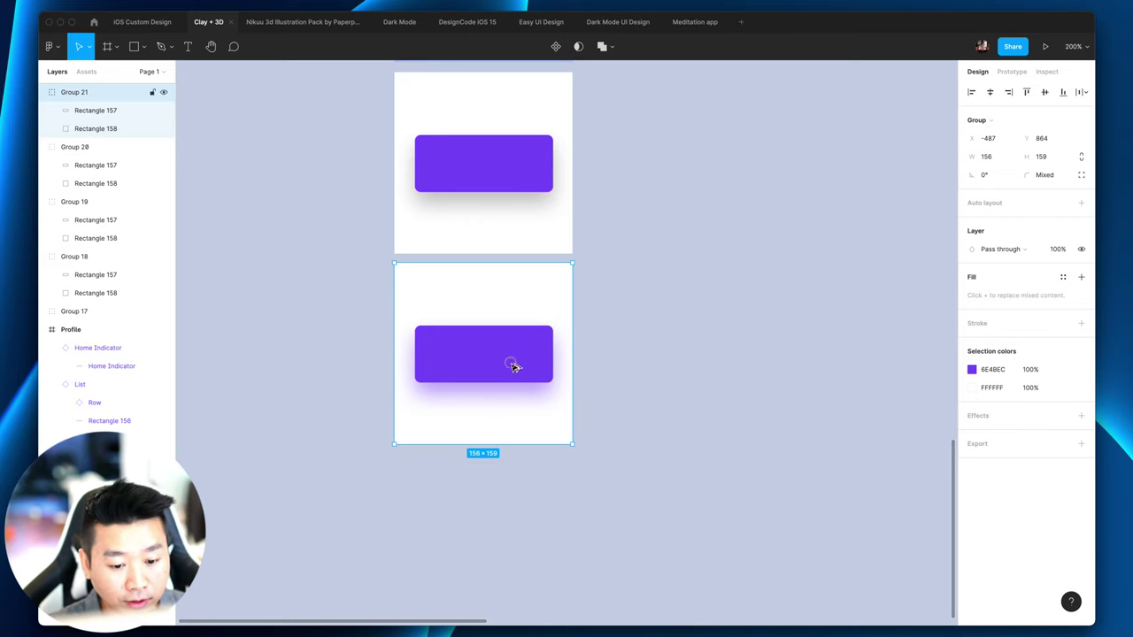
drag(513, 367, 532, 559)
Step: Change the copied purple card's drop shadow colour to a greyish purple, 766AA4
scroll(663, 539, down, 5)
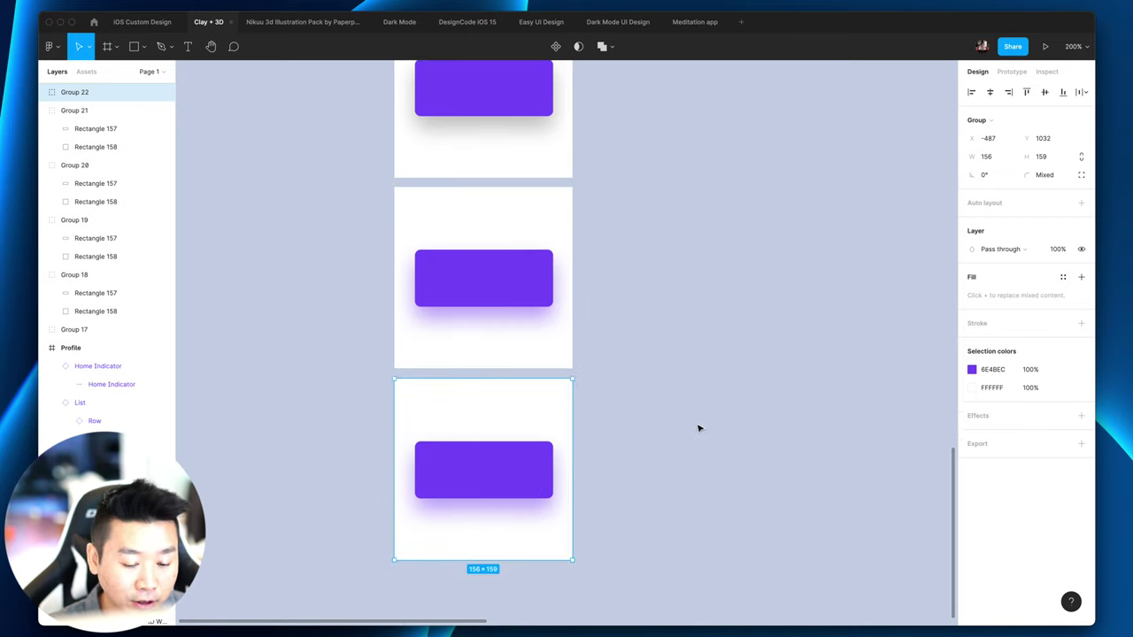
key(plus)
scroll(686, 325, left, 2)
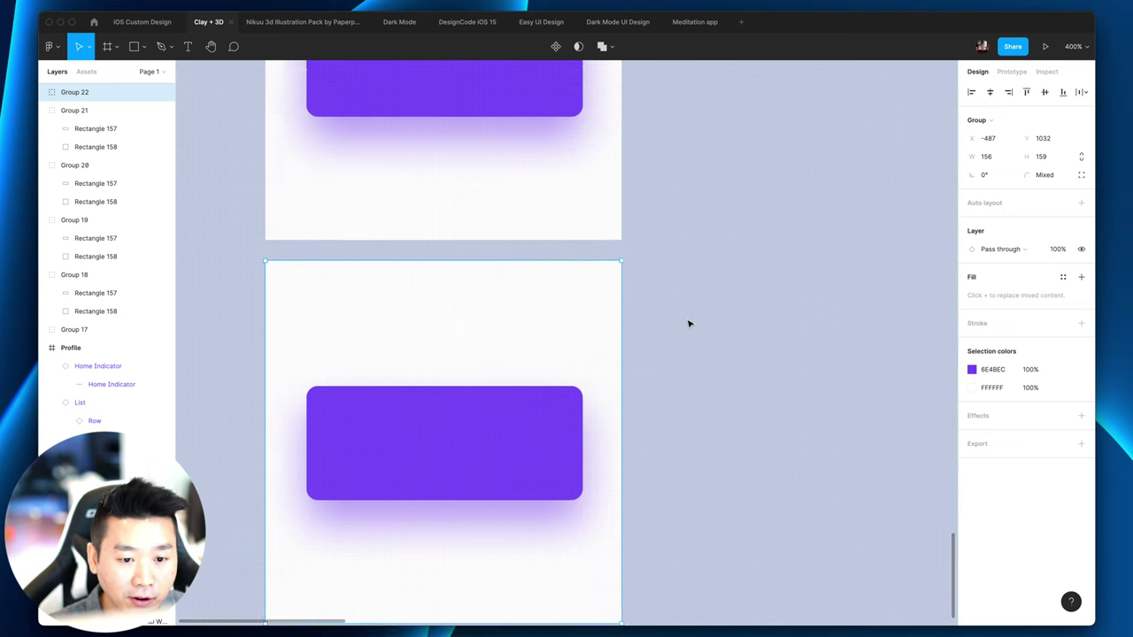
scroll(687, 321, up, 2)
click(463, 160)
scroll(617, 345, down, 4)
click(540, 346)
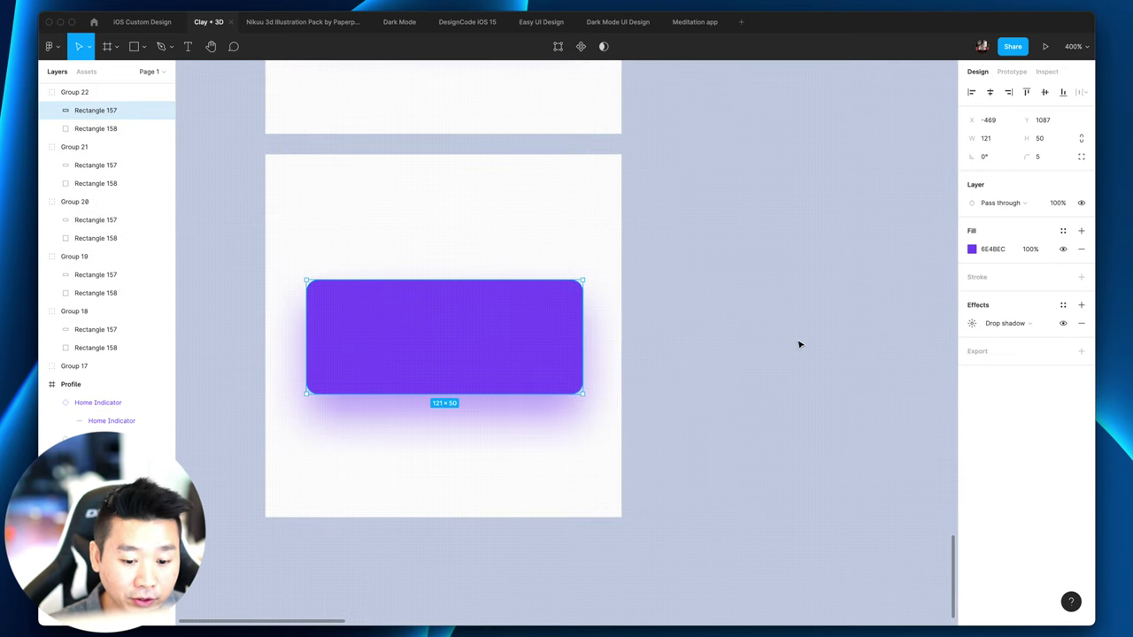
scroll(799, 344, down, 1)
scroll(799, 344, left, 1)
click(972, 323)
click(840, 392)
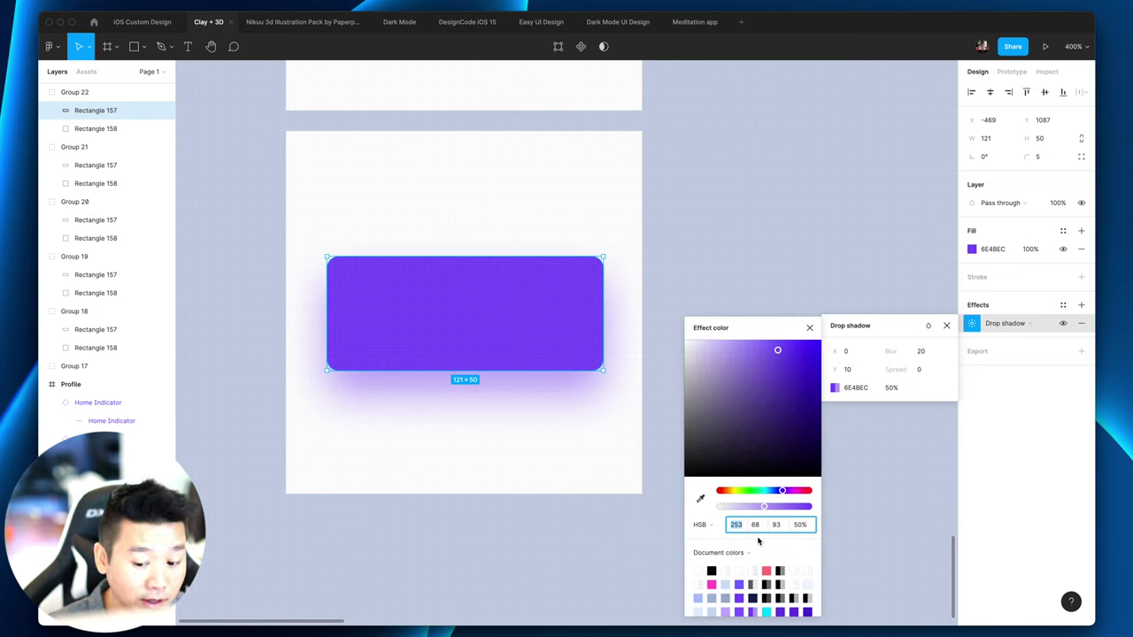
mouse_move(734, 365)
mouse_down()
mouse_move(722, 359)
mouse_move(734, 379)
mouse_move(717, 375)
mouse_move(724, 366)
mouse_up()
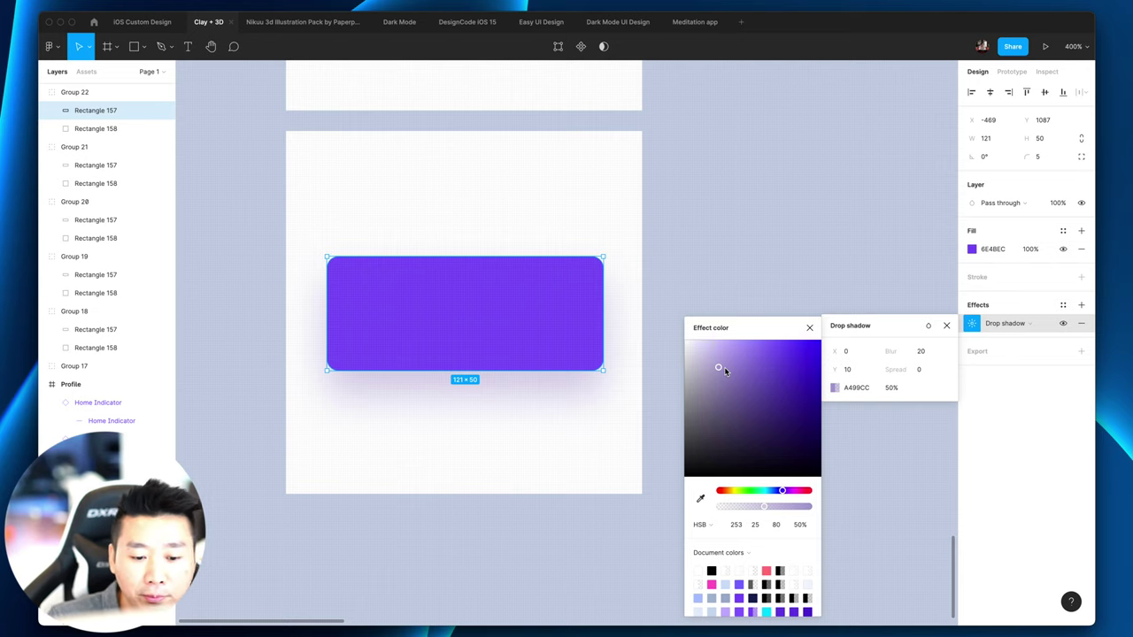
drag(722, 383, 728, 395)
Step: Fine-tune the shadow colour and lower the shadow opacity to 30%
click(896, 388)
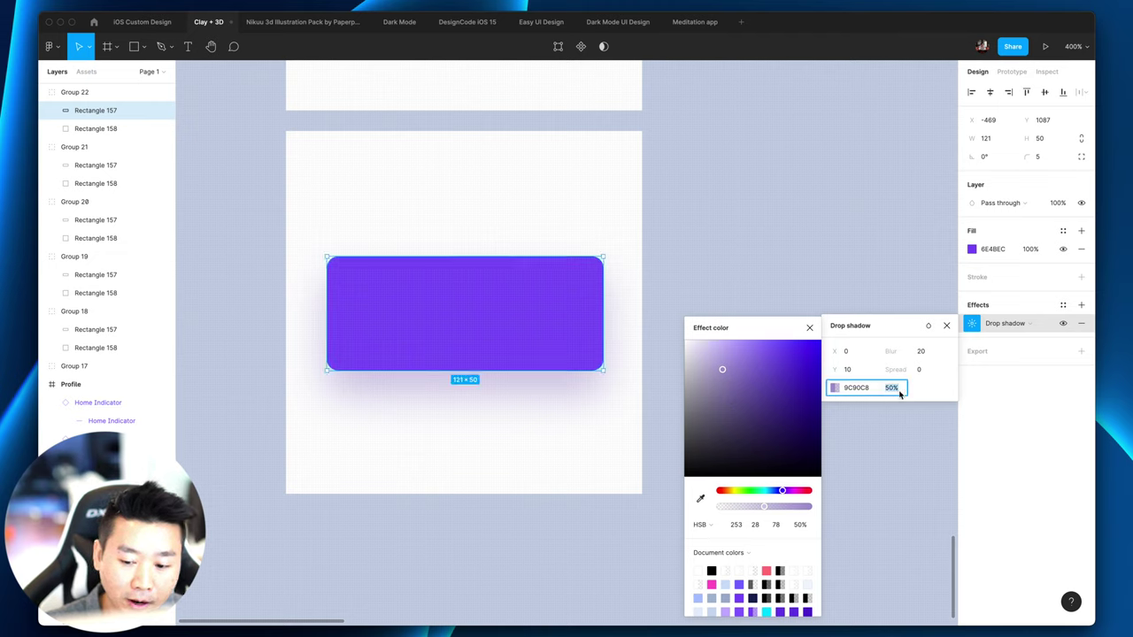
click(837, 392)
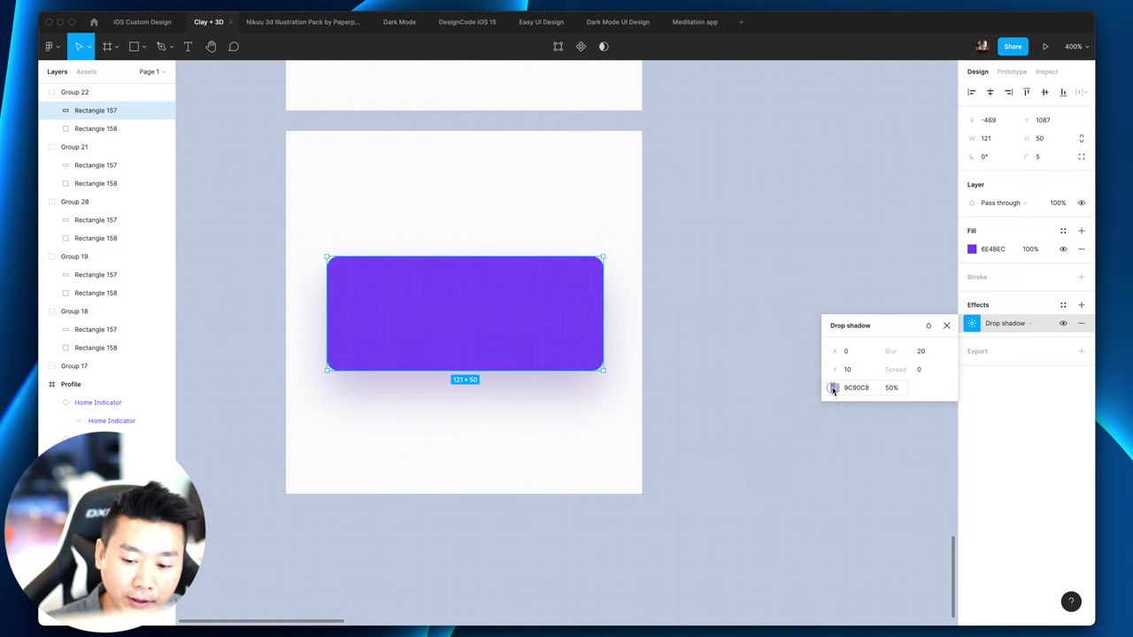
click(833, 388)
drag(738, 392, 732, 389)
click(897, 389)
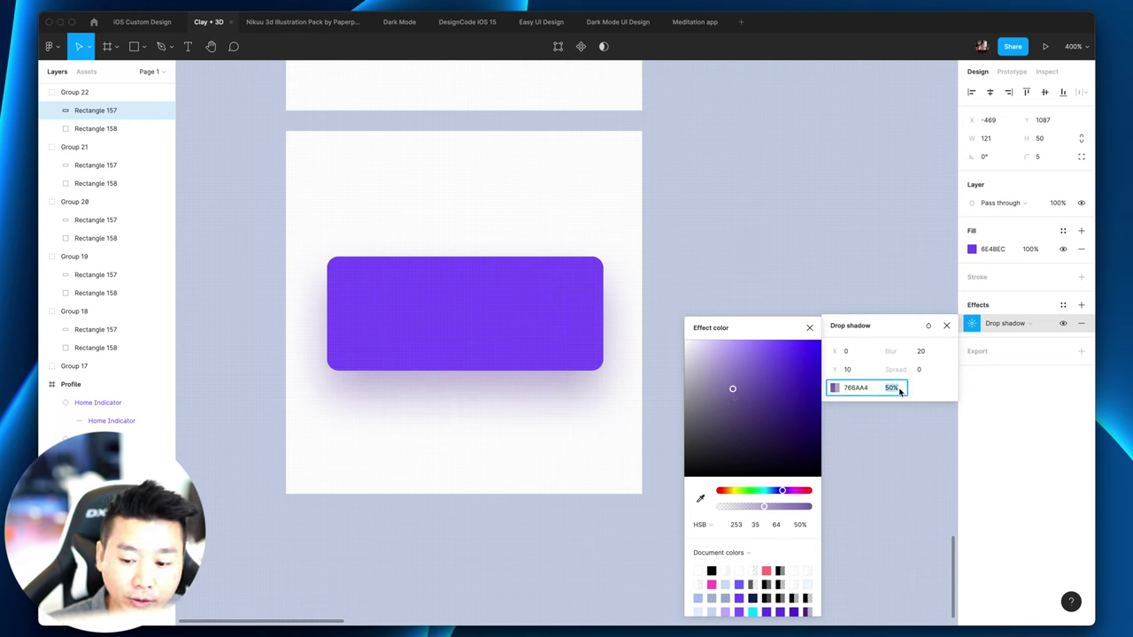
key(shift+Down)
key(shift+Down)
click(812, 271)
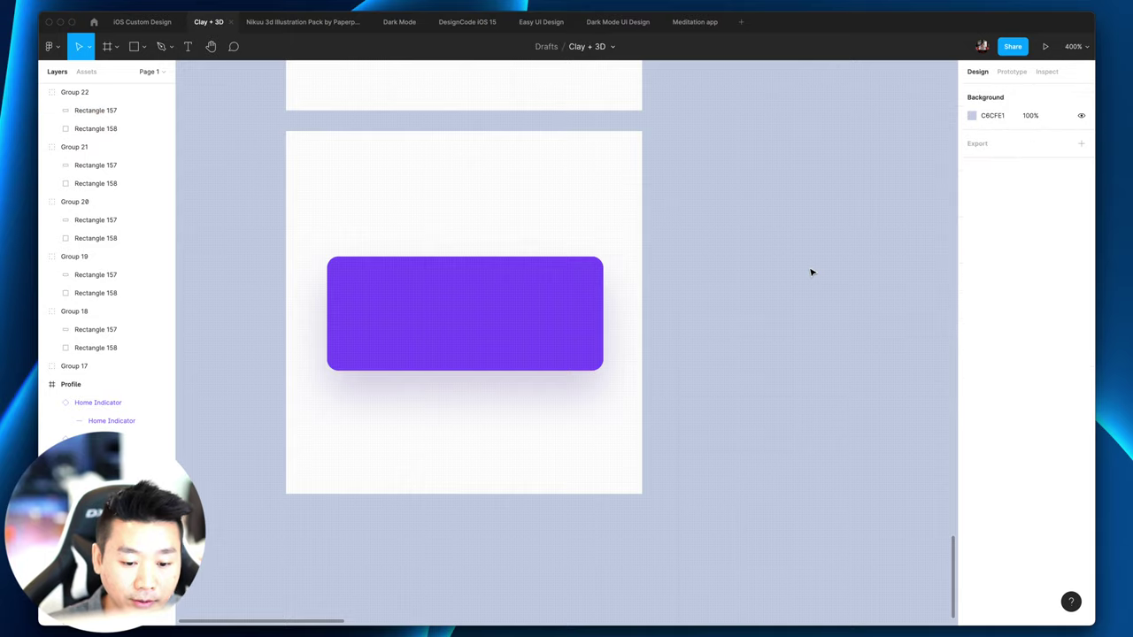
key(super+minus)
scroll(765, 275, up, 5)
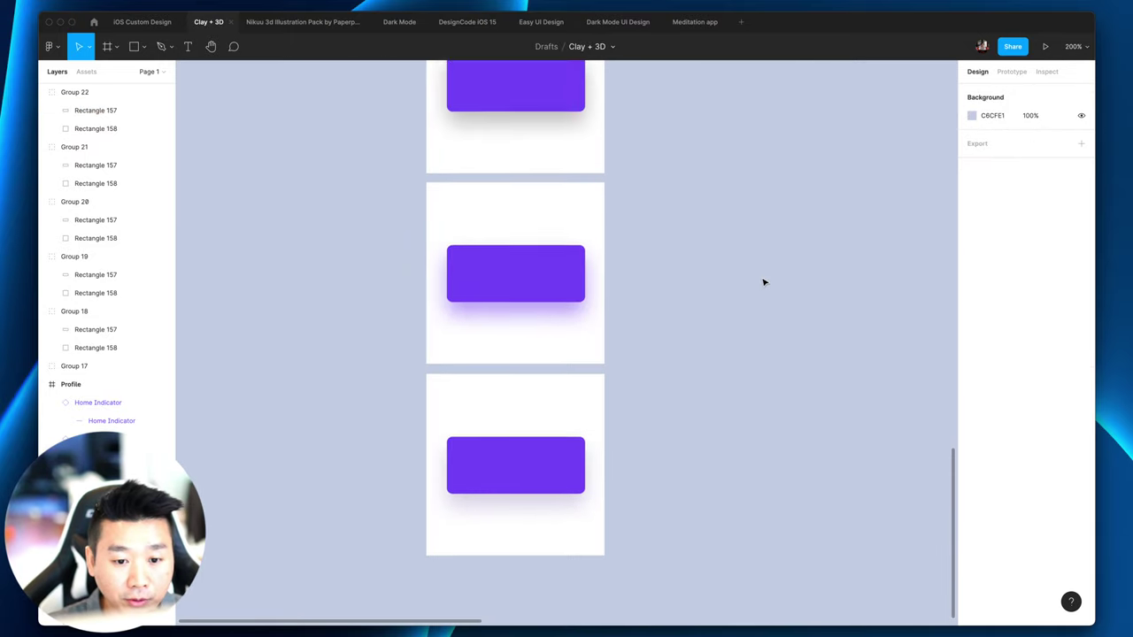
Step: Move the new Group 22 frame beside the middle frame
click(524, 451)
drag(524, 451, 718, 227)
click(514, 273)
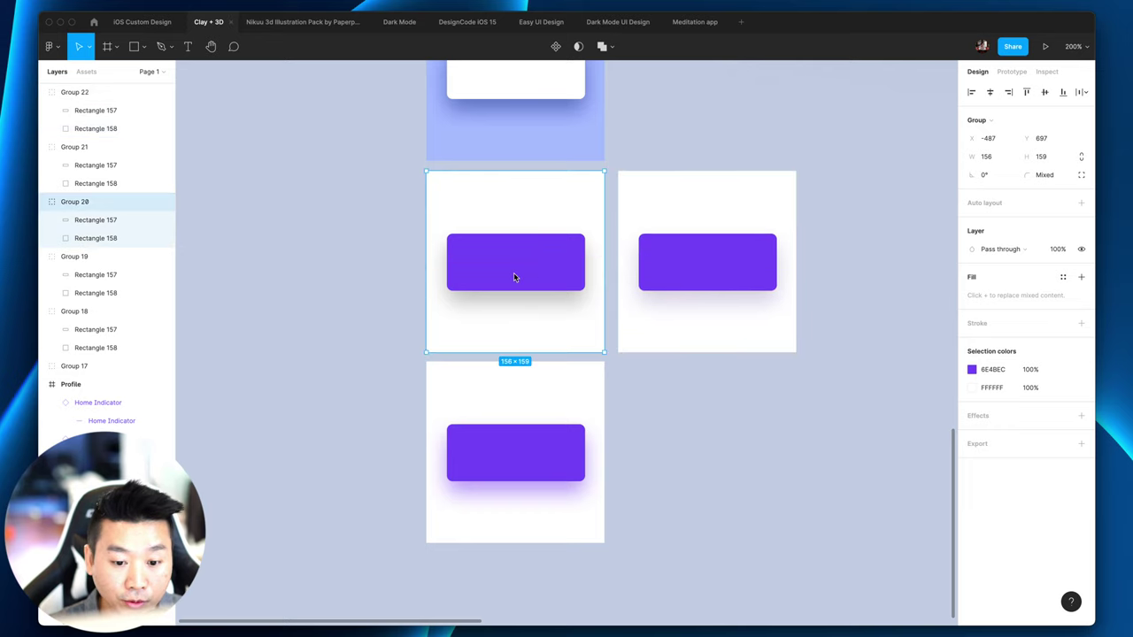
click(705, 508)
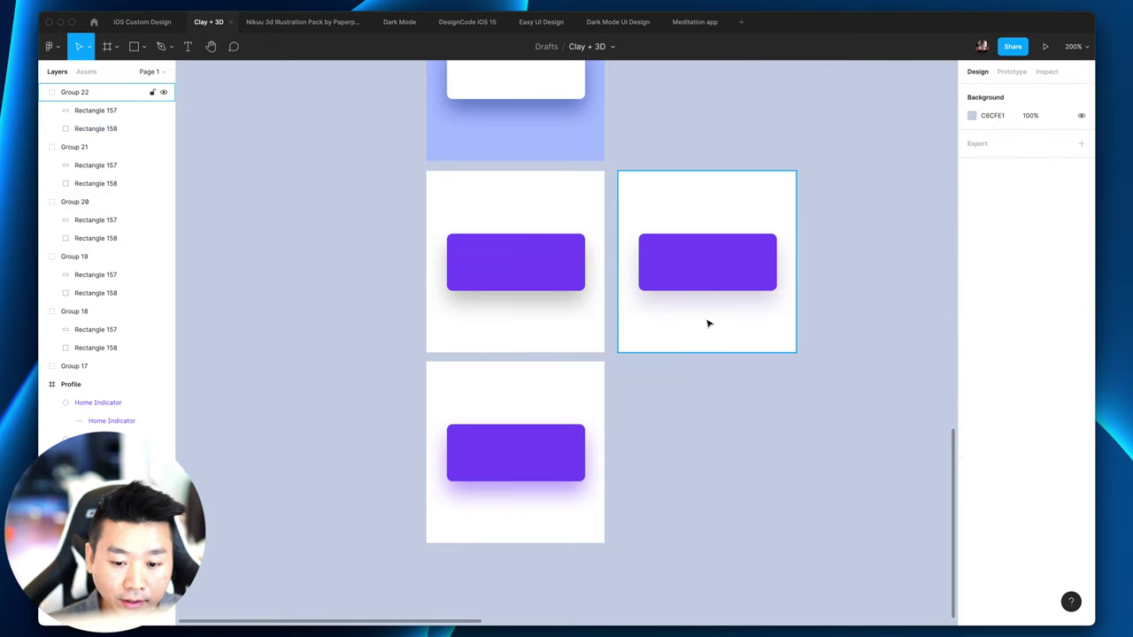
Step: Set the drop shadow opacity of the right frame's card to 50%
double_click(718, 280)
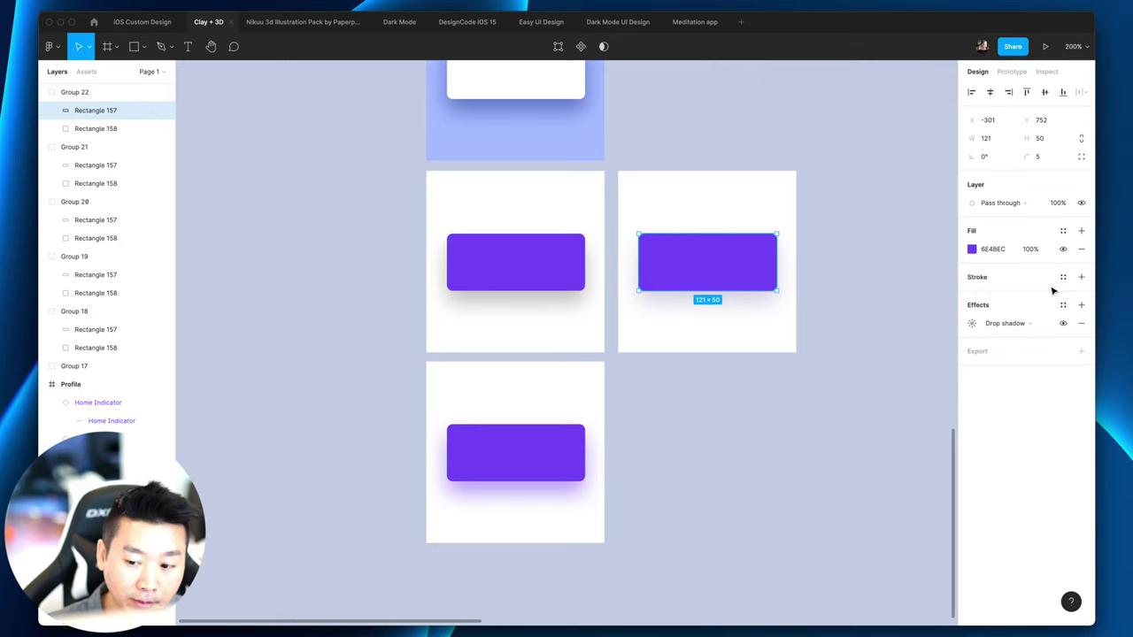
click(972, 323)
click(890, 387)
text(50)
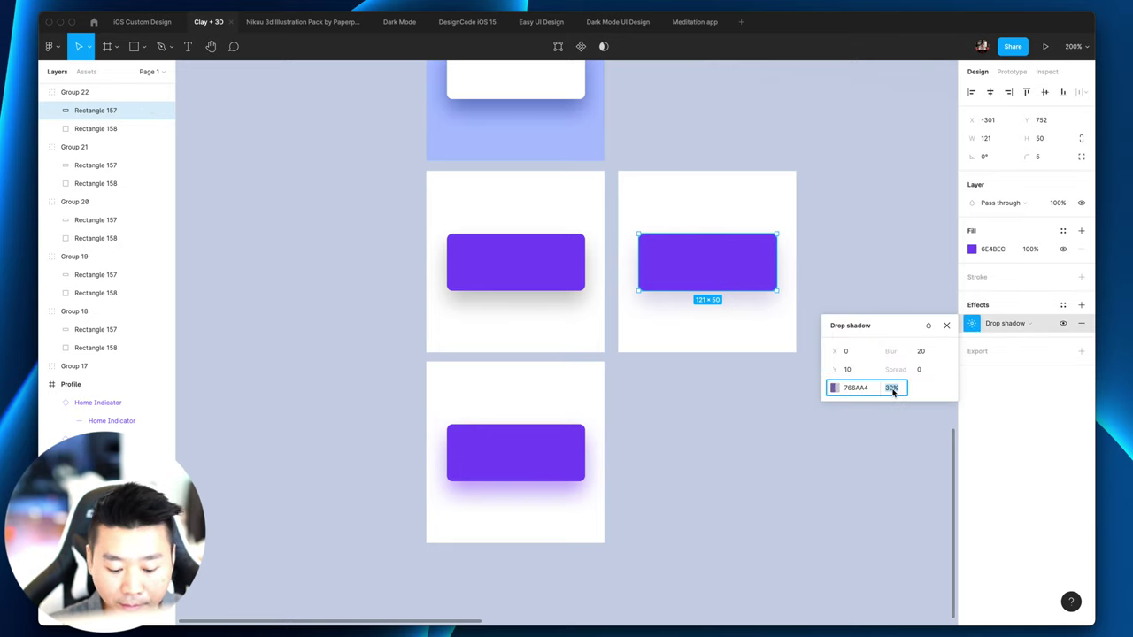
key(Return)
click(752, 413)
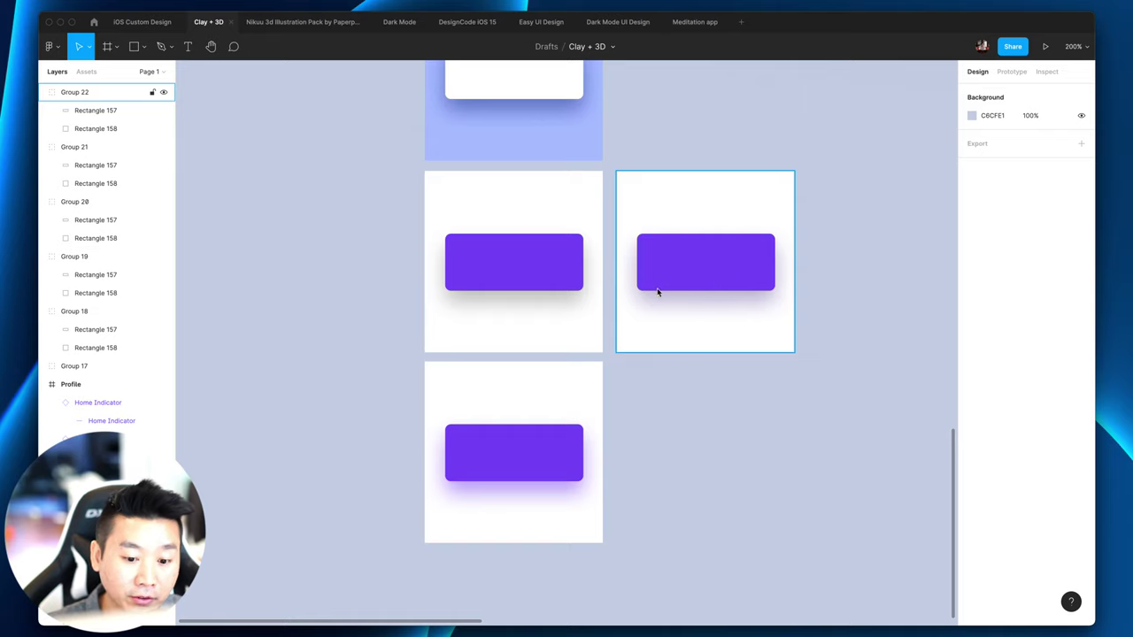
Step: Start nudging the Group 22 frame further to the right
scroll(695, 495, down, 1)
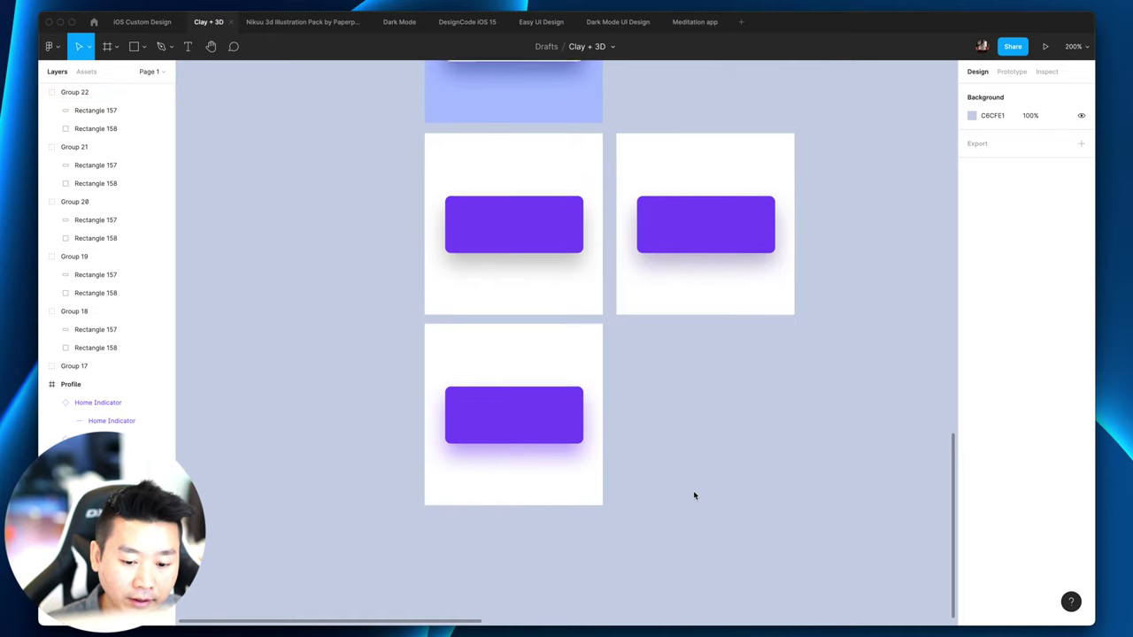
scroll(602, 470, up, 2)
scroll(630, 474, right, 2)
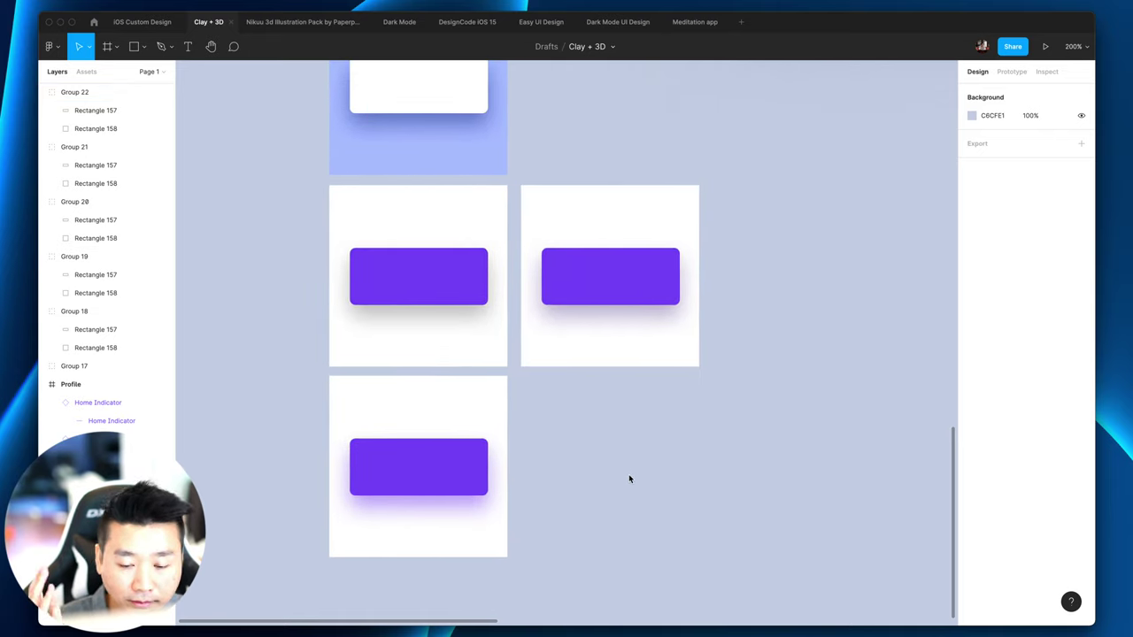
click(585, 254)
drag(585, 254, 599, 256)
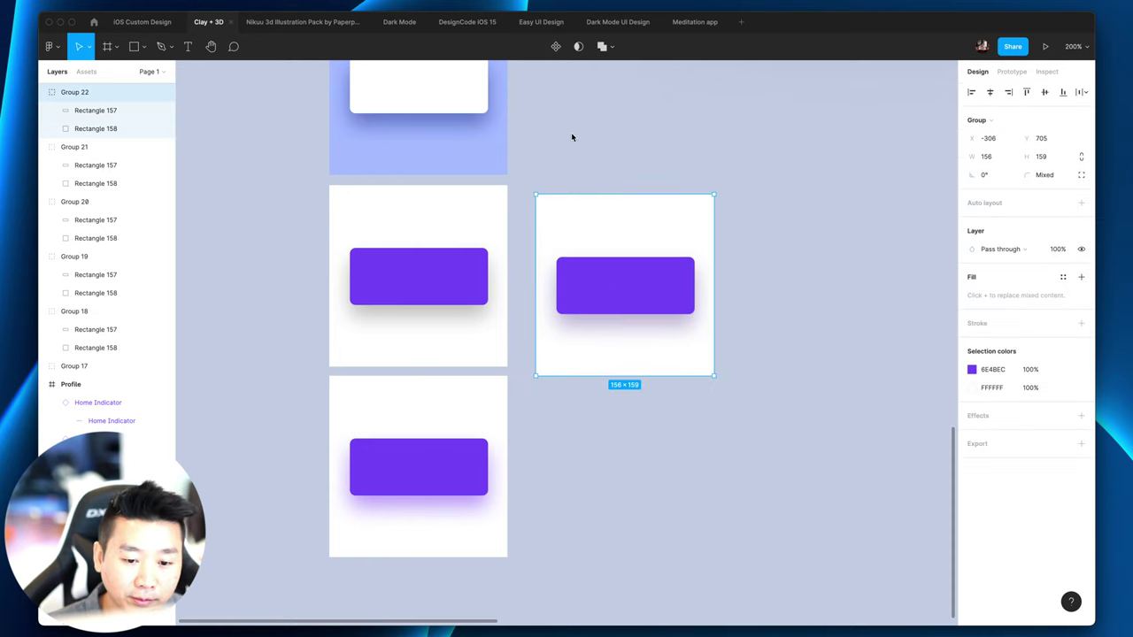
Step: Undo the nudge and line the Group 22 frame up under the column
key(ctrl+z)
scroll(604, 167, up, 1)
scroll(603, 167, right, 1)
scroll(603, 167, up, 5)
scroll(604, 167, right, 2)
scroll(422, 356, right, 2)
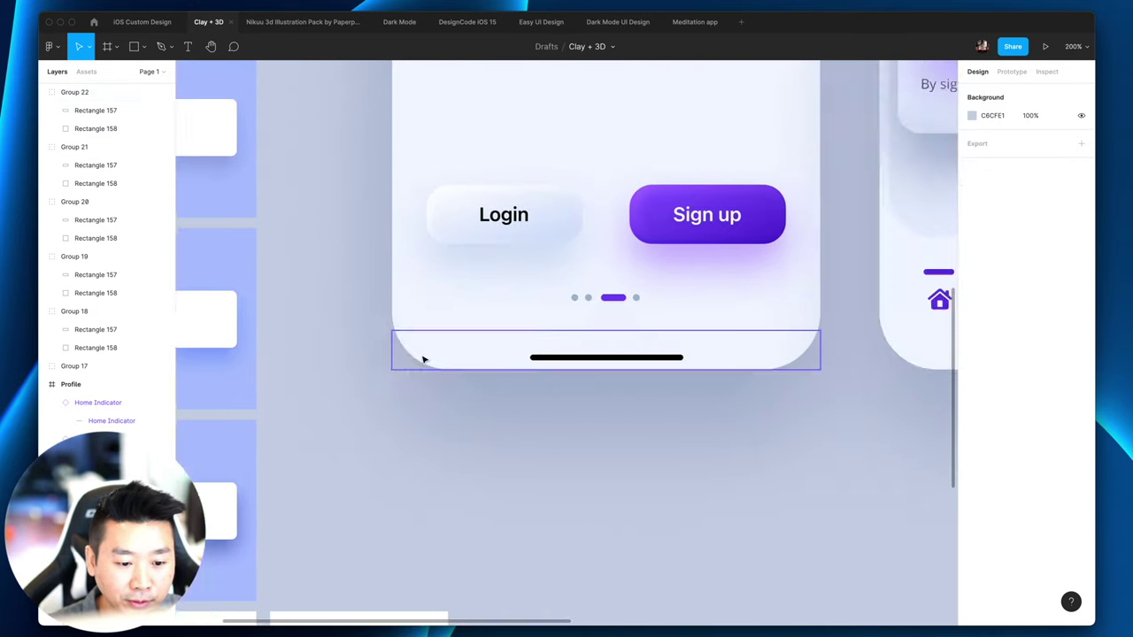
scroll(421, 356, down, 5)
scroll(420, 356, left, 4)
drag(610, 242, 419, 611)
scroll(463, 465, down, 2)
mouse_move(463, 464)
mouse_down()
mouse_move(422, 473)
mouse_move(448, 462)
mouse_up()
click(660, 443)
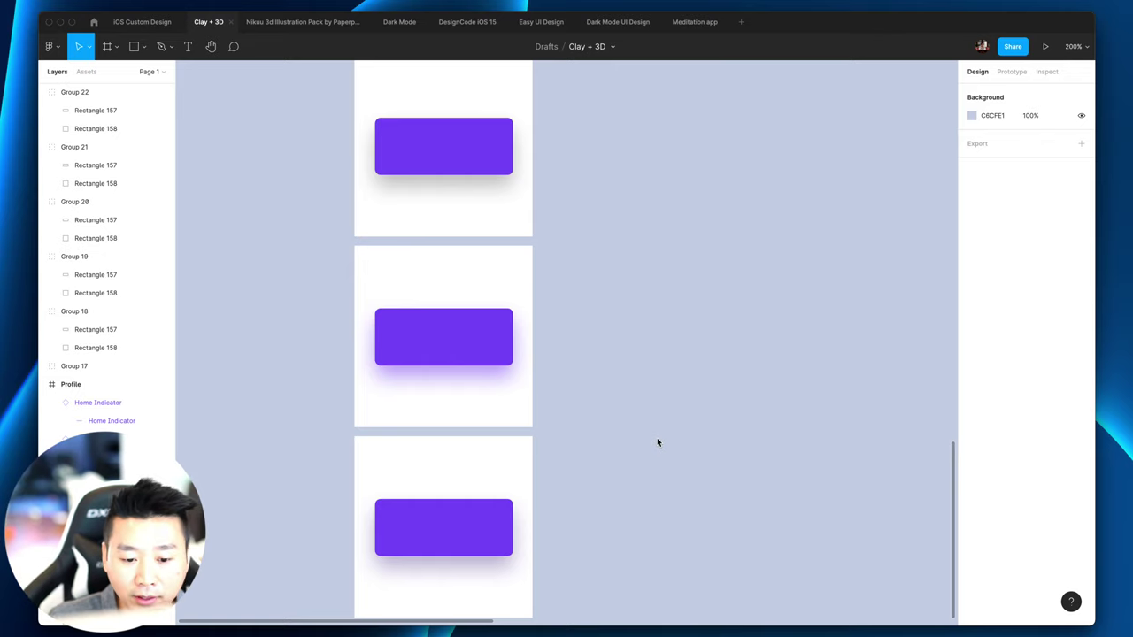
Step: Scroll over to the Profile screen and zoom to 100% to see it whole
scroll(595, 381, down, 3)
scroll(592, 377, up, 2)
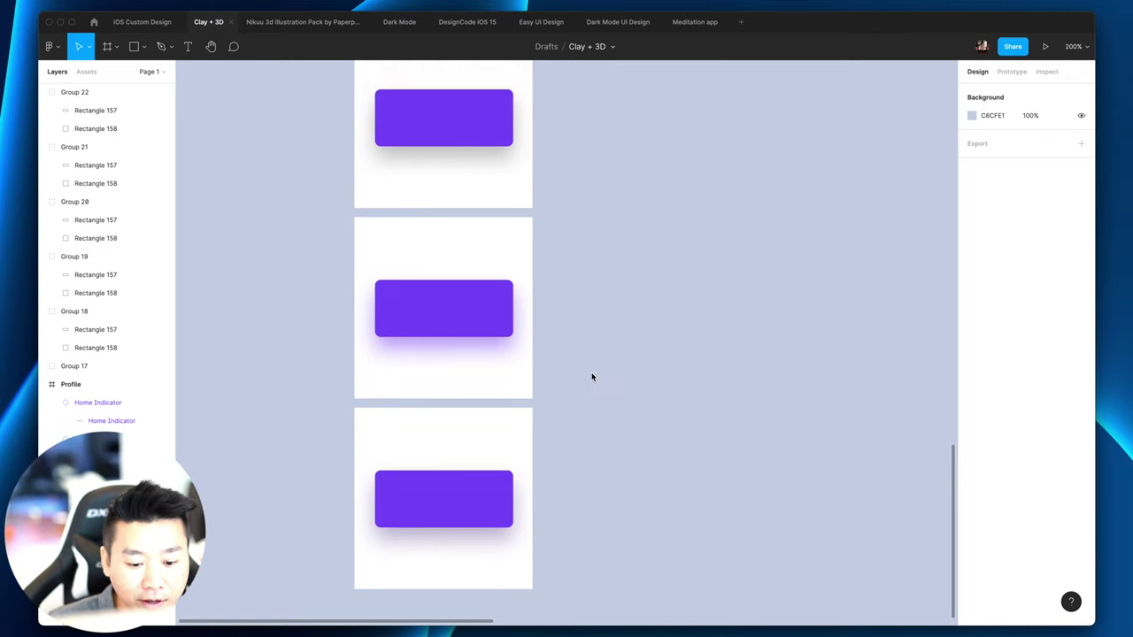
scroll(592, 377, up, 4)
scroll(591, 375, down, 5)
scroll(591, 375, up, 7)
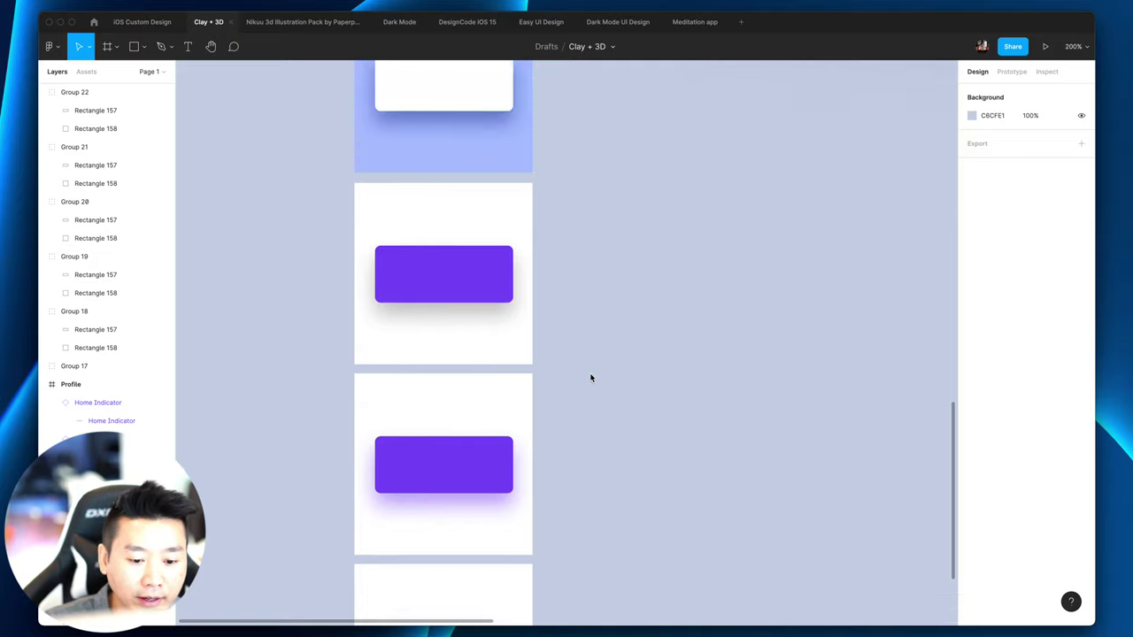
scroll(591, 378, down, 5)
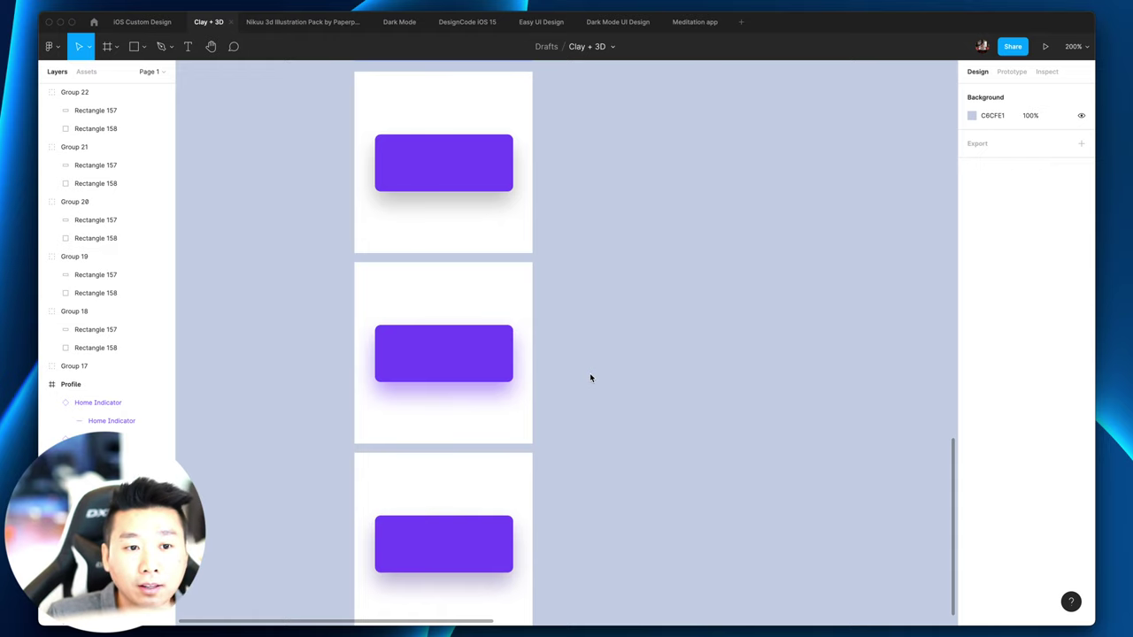
scroll(663, 305, up, 8)
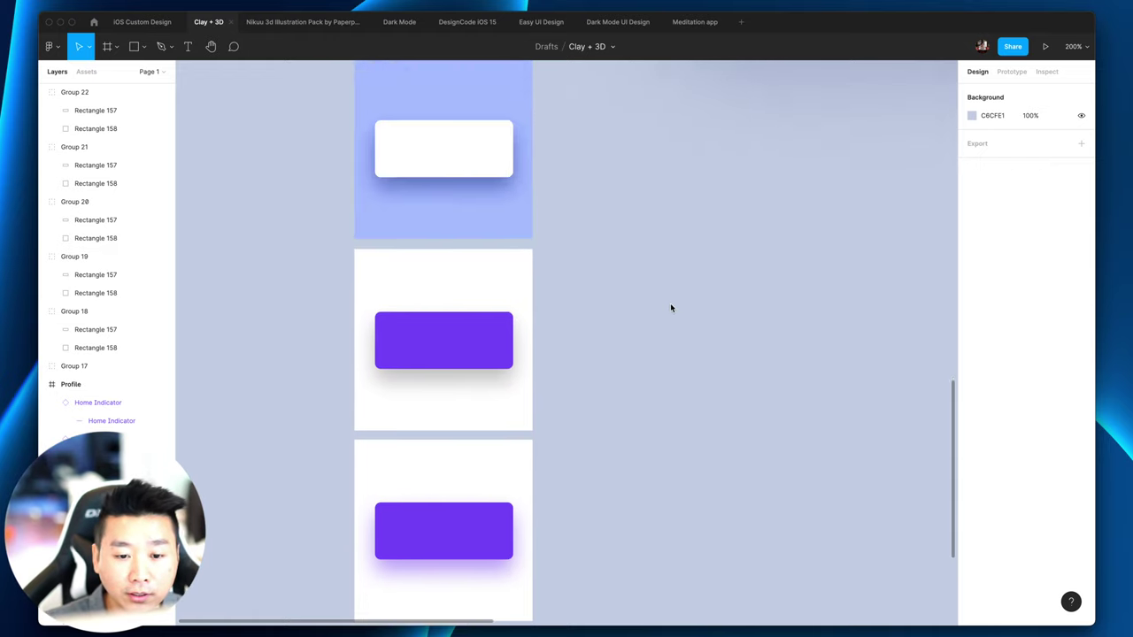
scroll(670, 303, up, 8)
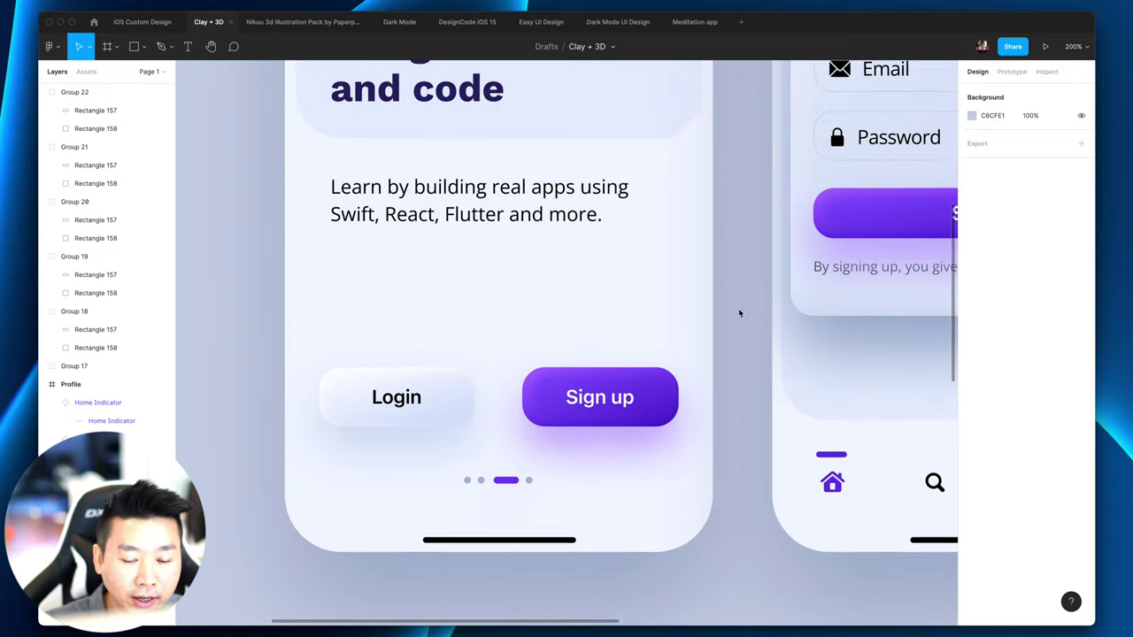
scroll(740, 312, up, 5)
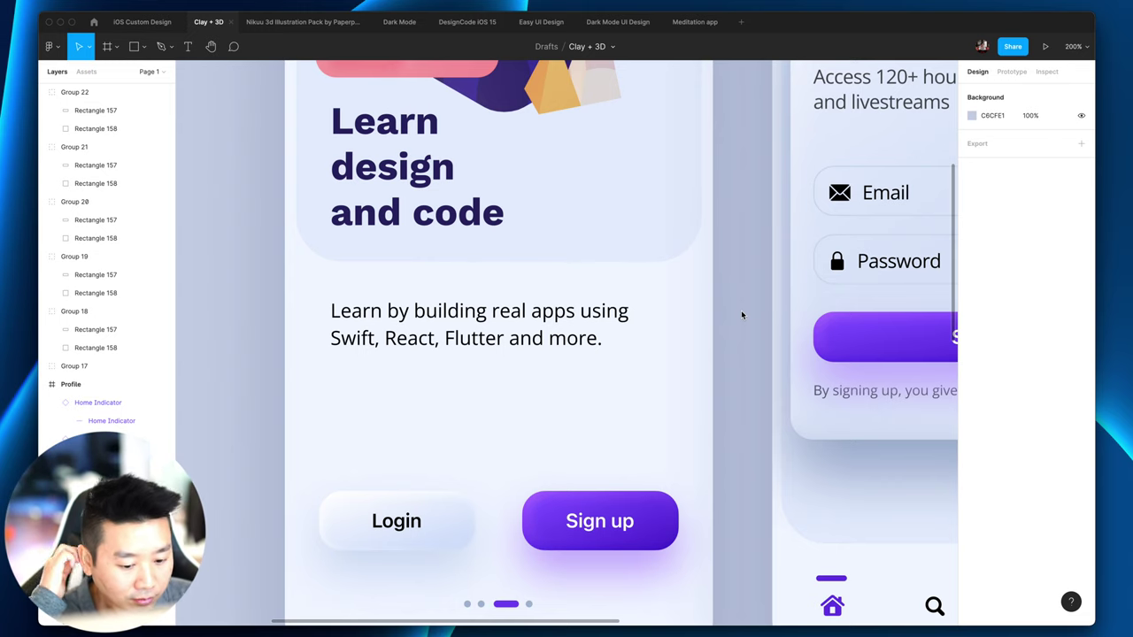
scroll(740, 315, down, 3)
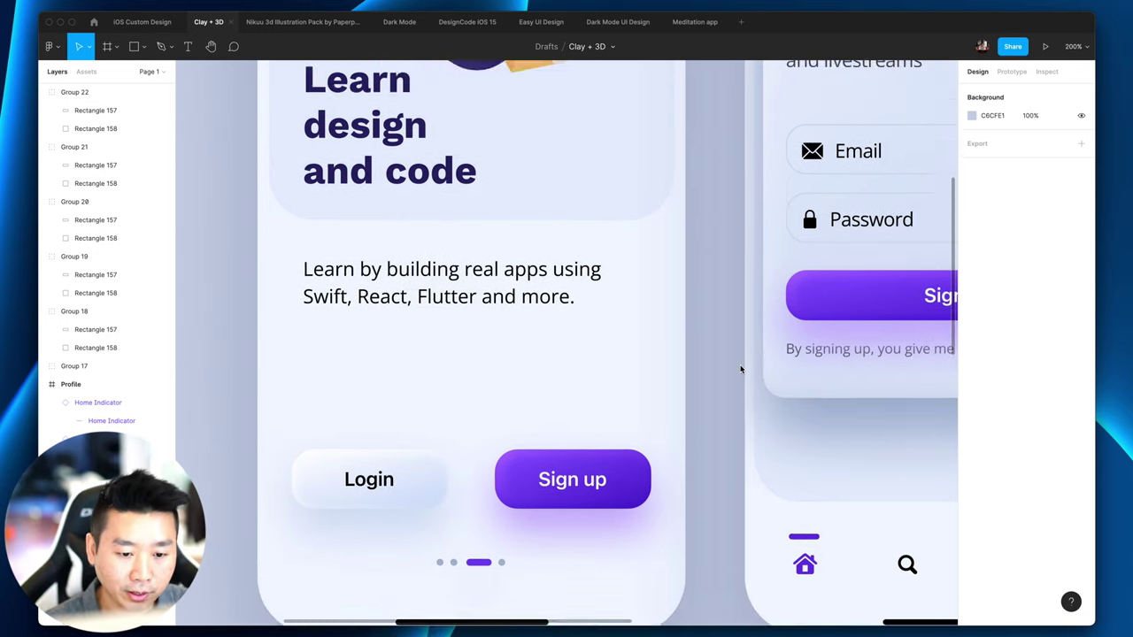
scroll(740, 369, up, 5)
scroll(739, 366, right, 10)
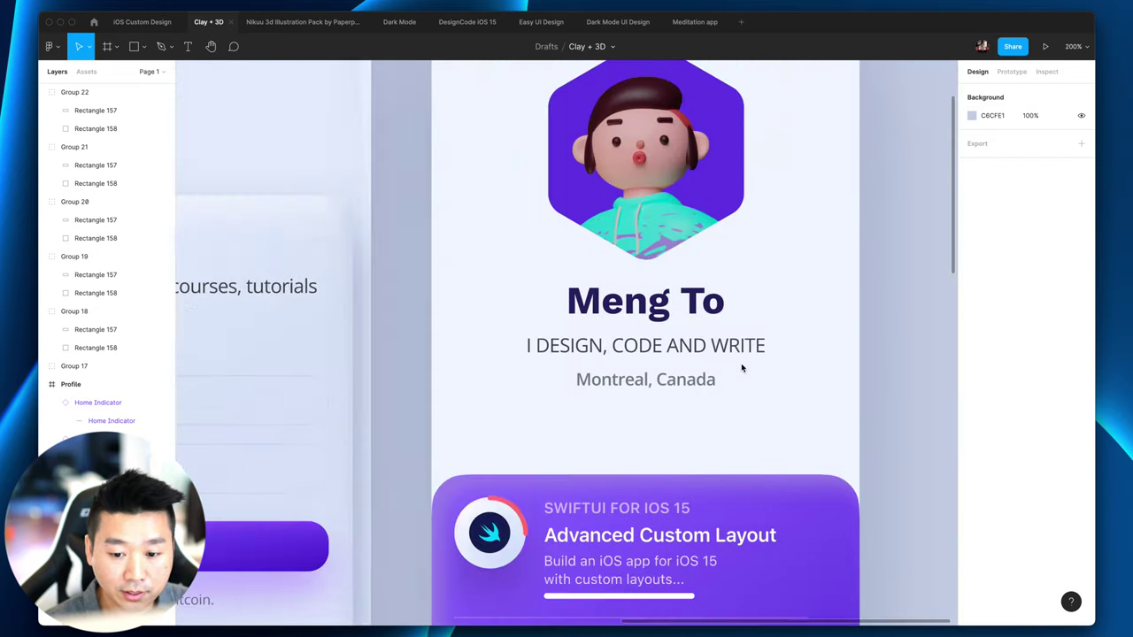
scroll(739, 364, right, 6)
key(shift+0)
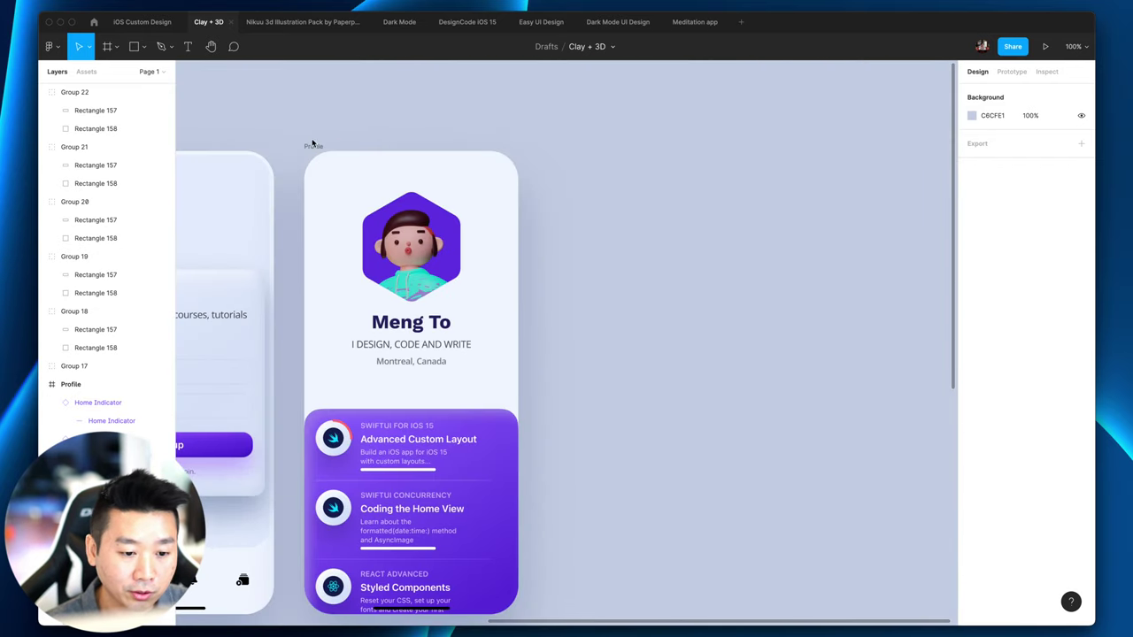
Step: Create an iPhone 13 mini frame aligned with the top of Profile
key(f)
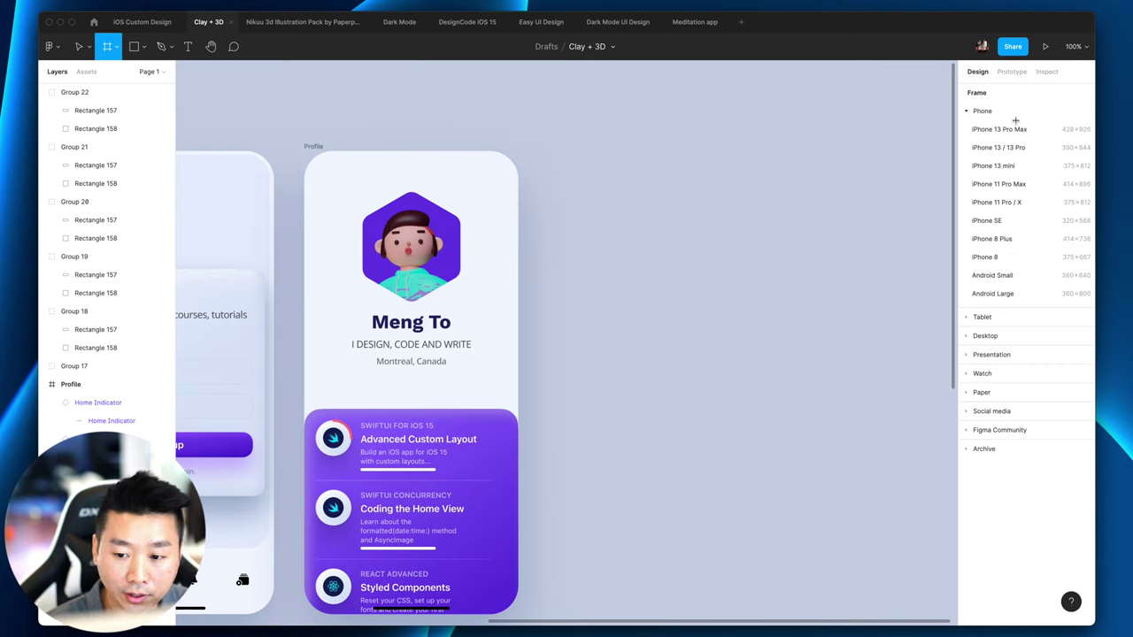
click(1018, 165)
drag(698, 313, 682, 270)
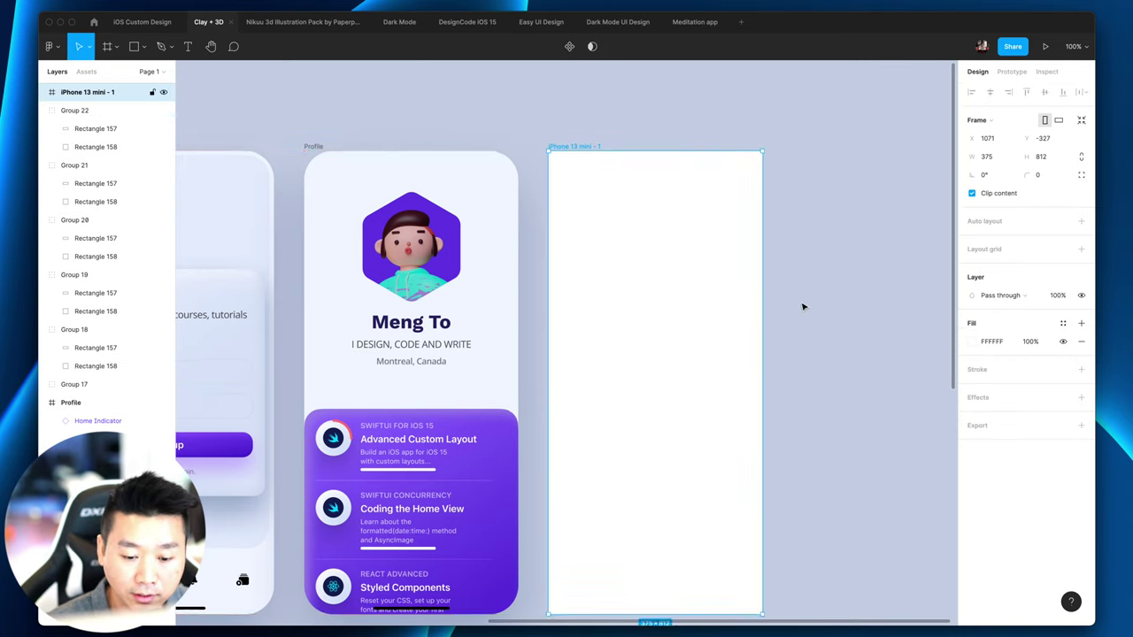
click(859, 323)
scroll(856, 325, left, 2)
scroll(856, 325, left, 2)
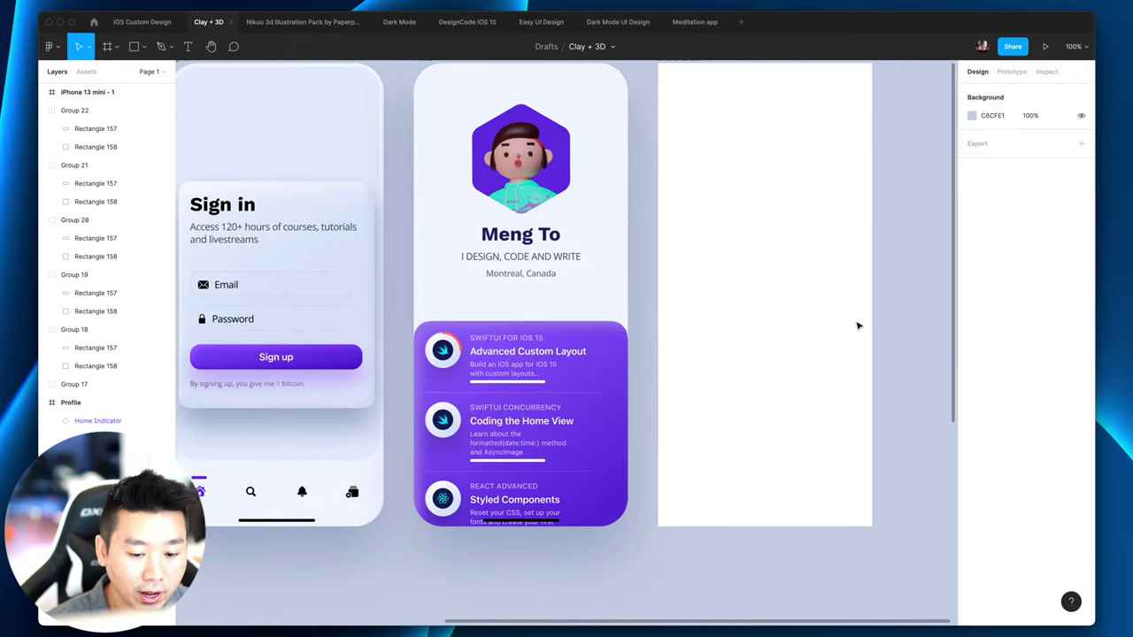
scroll(796, 327, right, 3)
Step: Fill the new frame with the Profile card's pale blue F0F5FF
click(736, 322)
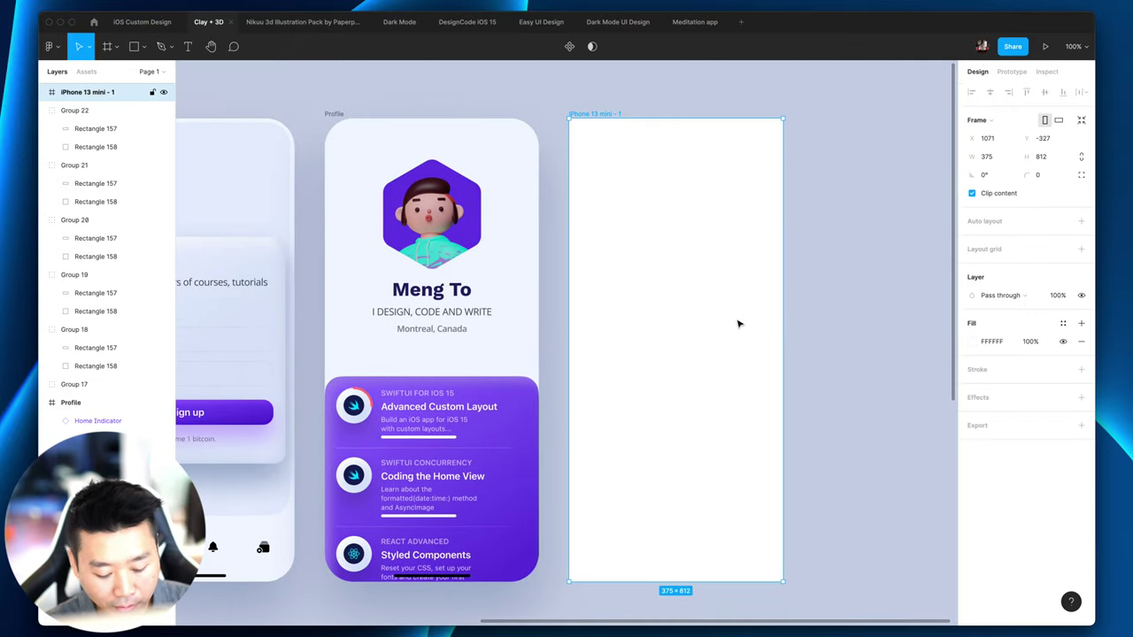
key(i)
click(518, 354)
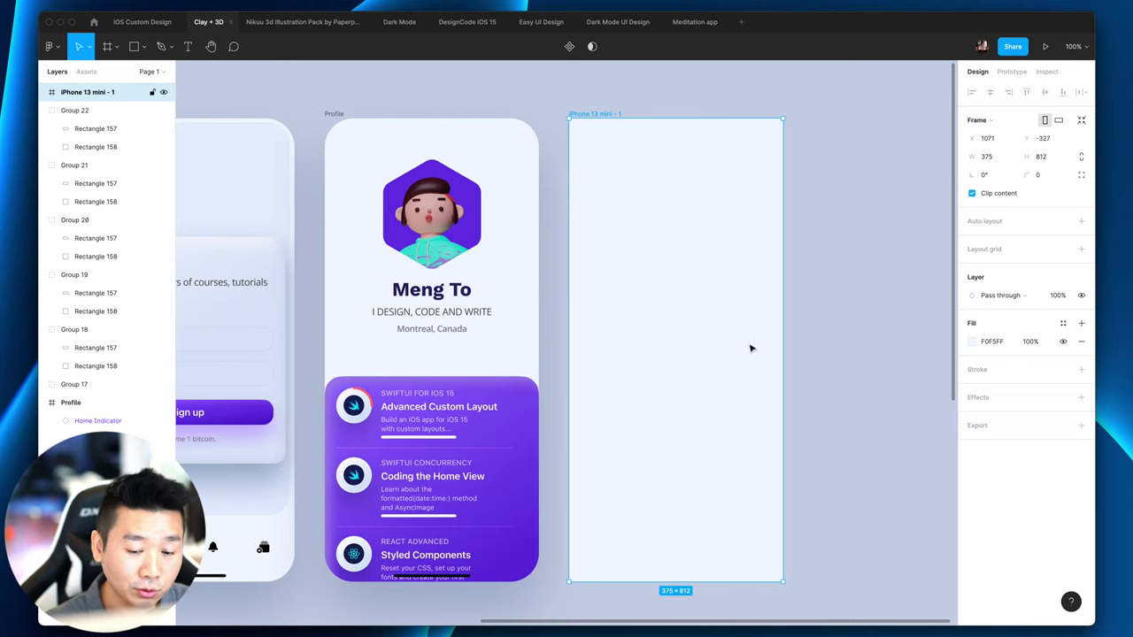
click(795, 347)
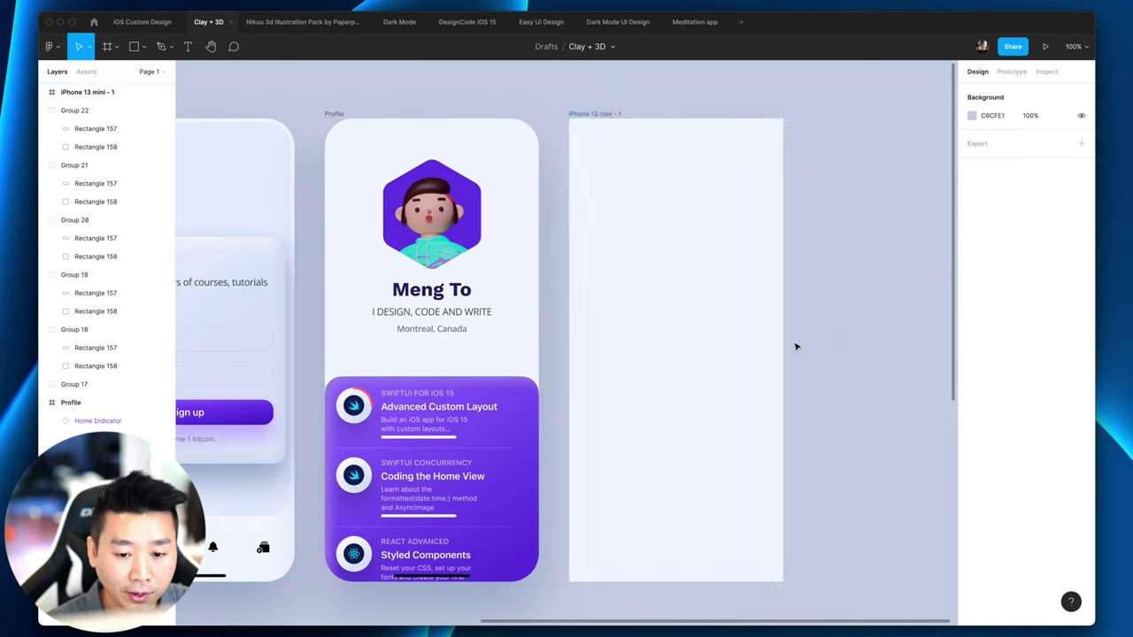
Step: Give the iPhone 13 mini frame a corner radius of 50
click(777, 345)
click(1059, 179)
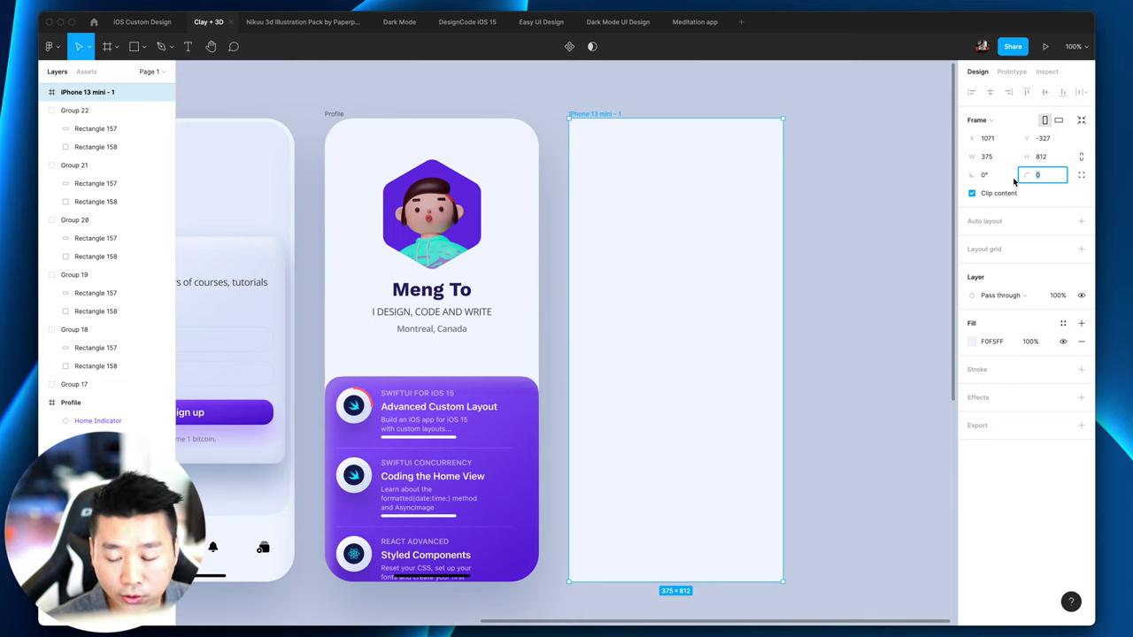
key(Return)
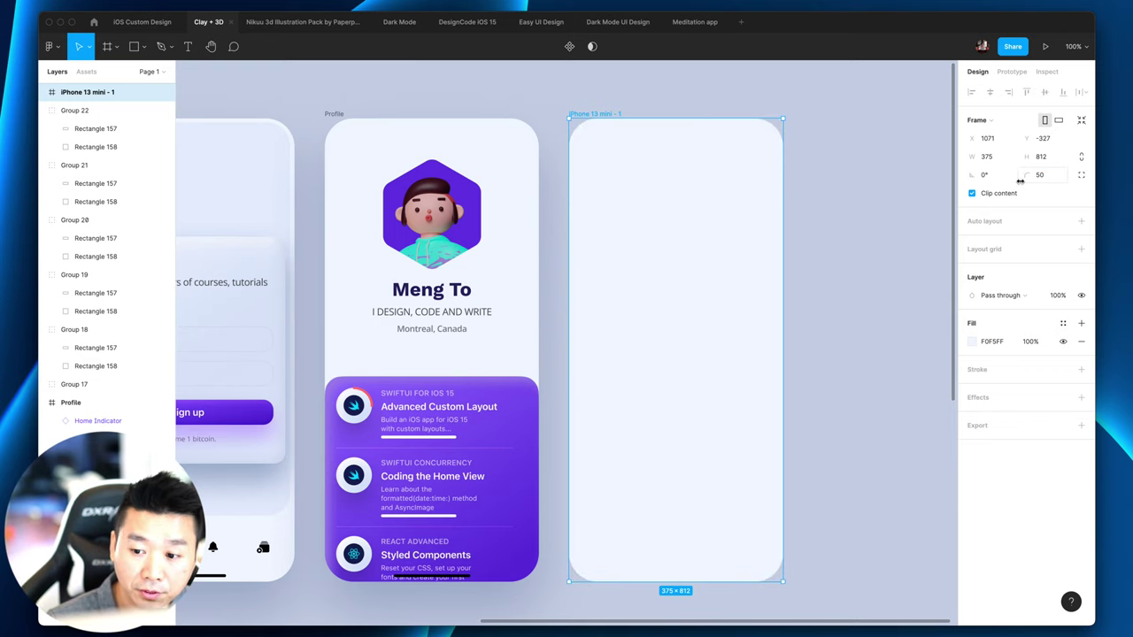
click(867, 285)
click(725, 289)
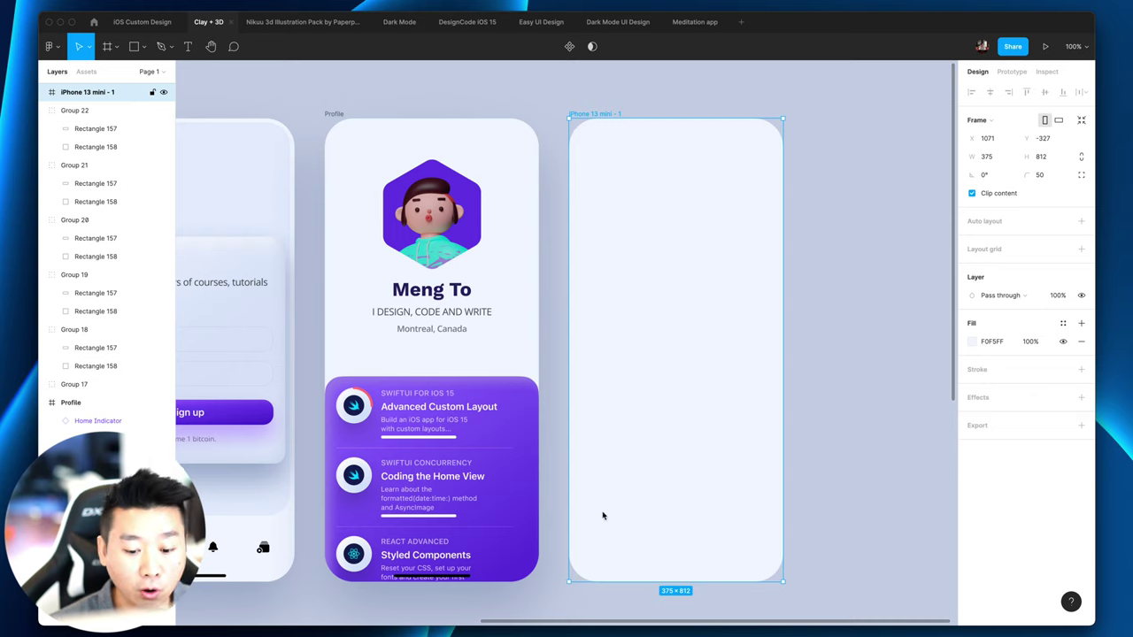
Step: Check the rounded frame on the canvas and reselect the empty iPhone 13 mini frame
click(863, 466)
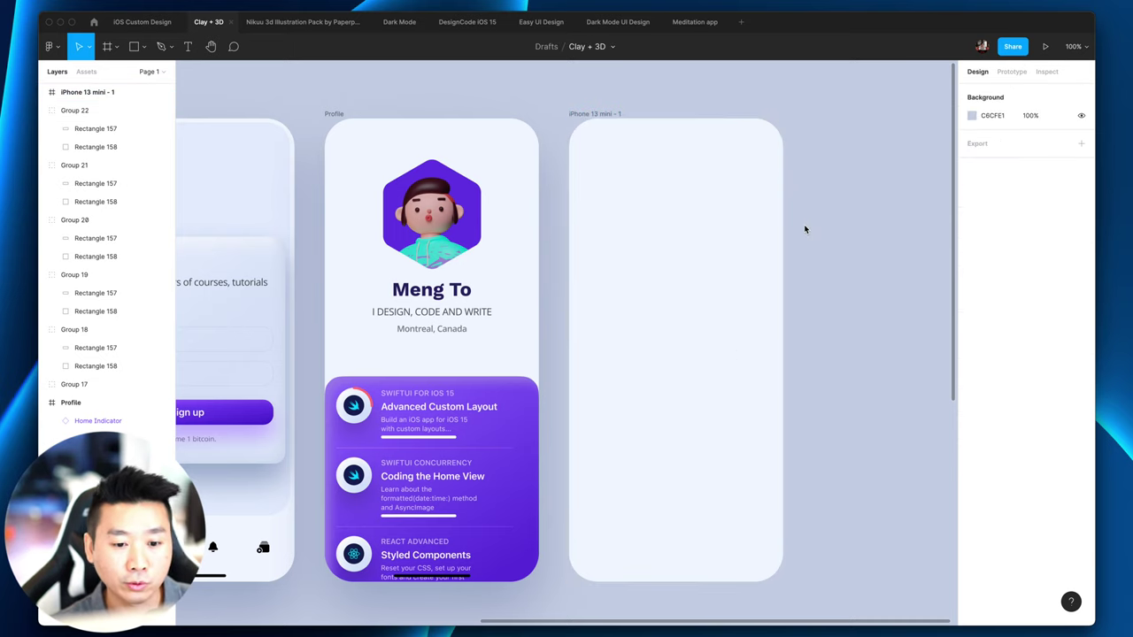
click(656, 294)
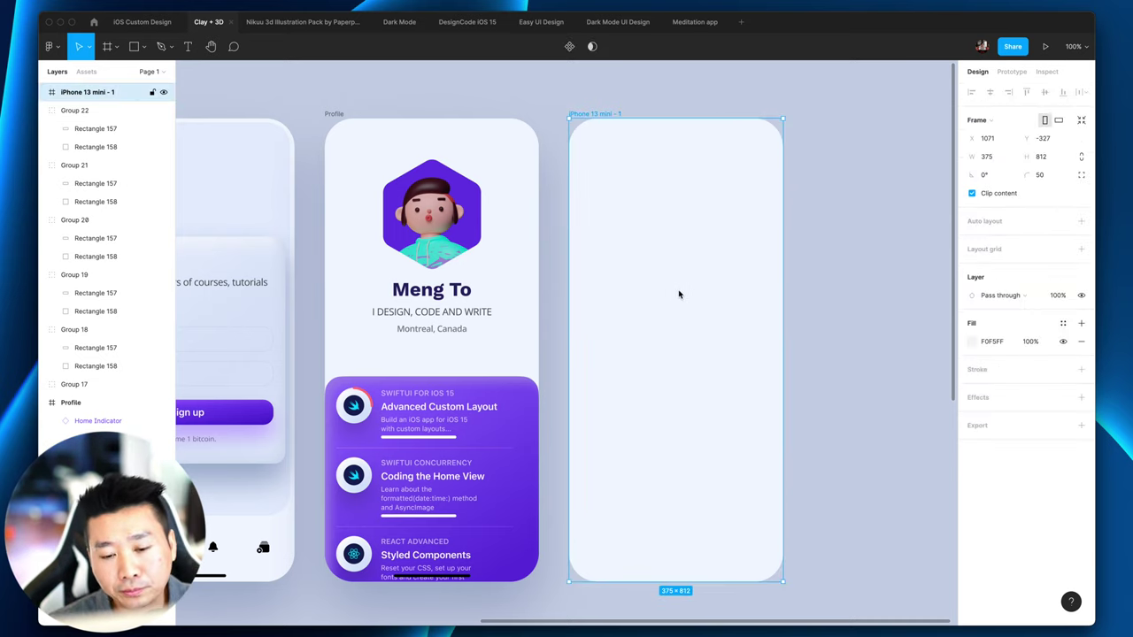
click(825, 311)
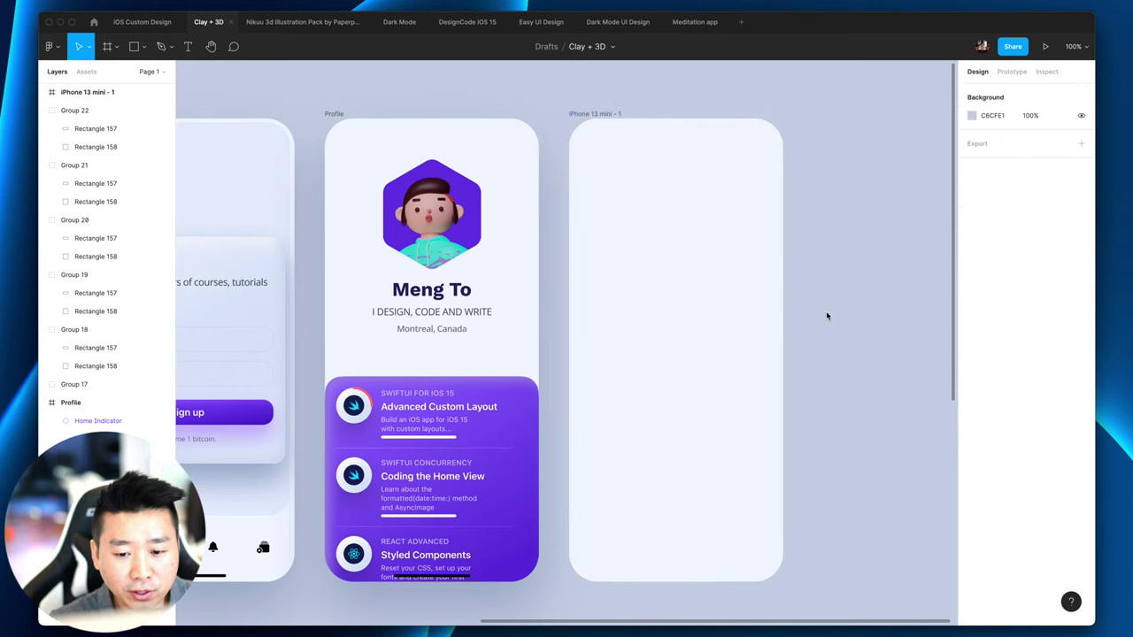
scroll(826, 314, left, 1)
scroll(826, 314, right, 3)
click(593, 311)
scroll(593, 311, left, 3)
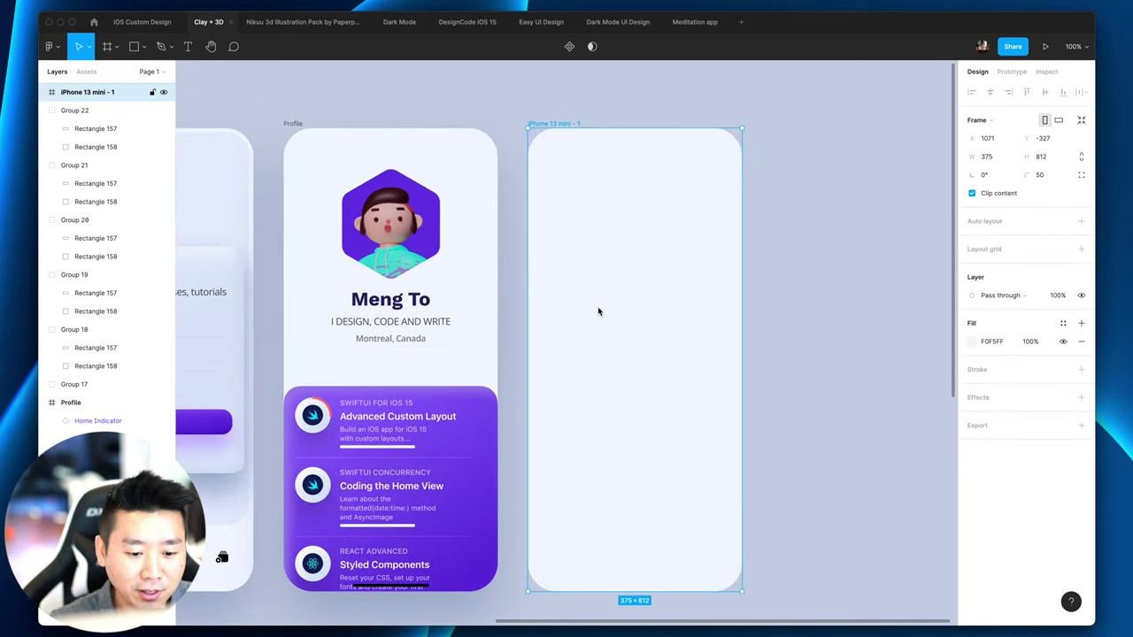
click(791, 324)
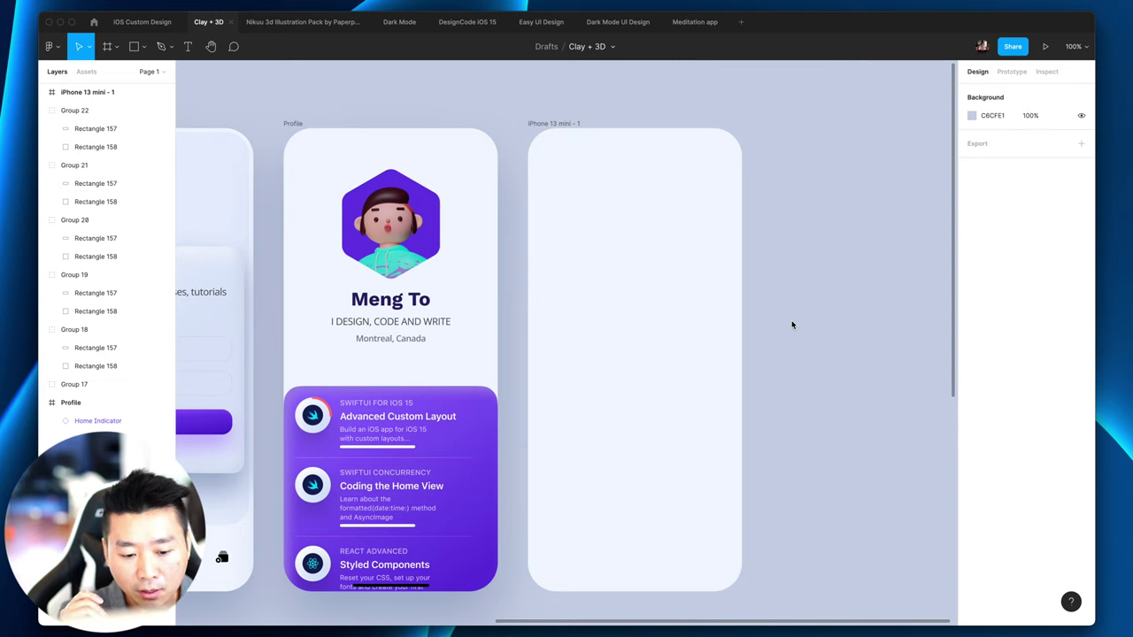
scroll(792, 323, left, 1)
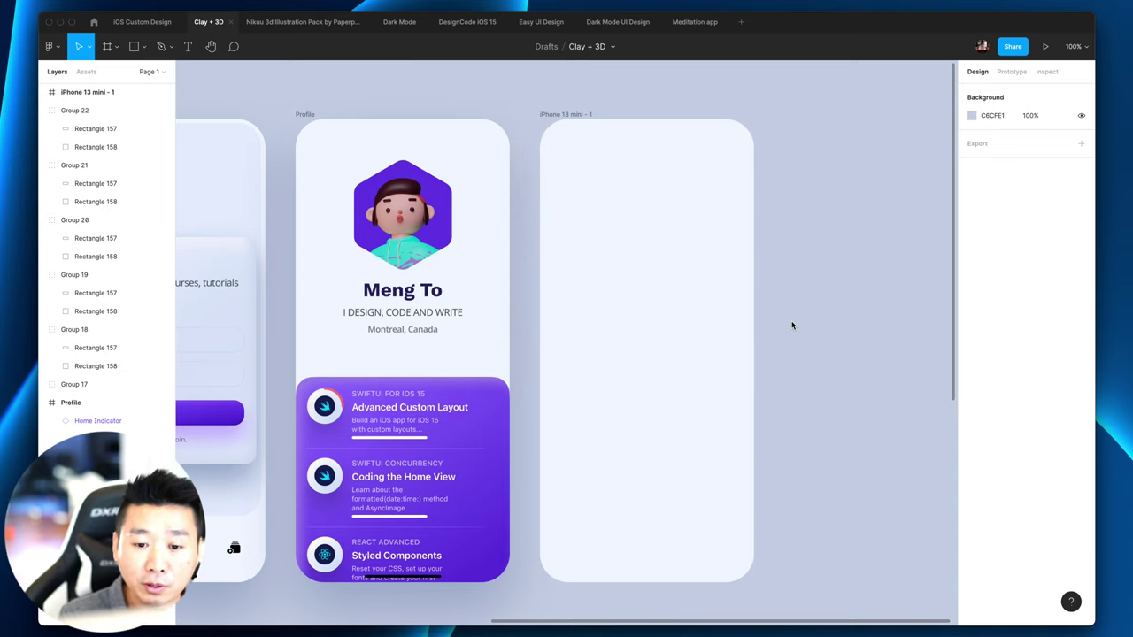
click(699, 336)
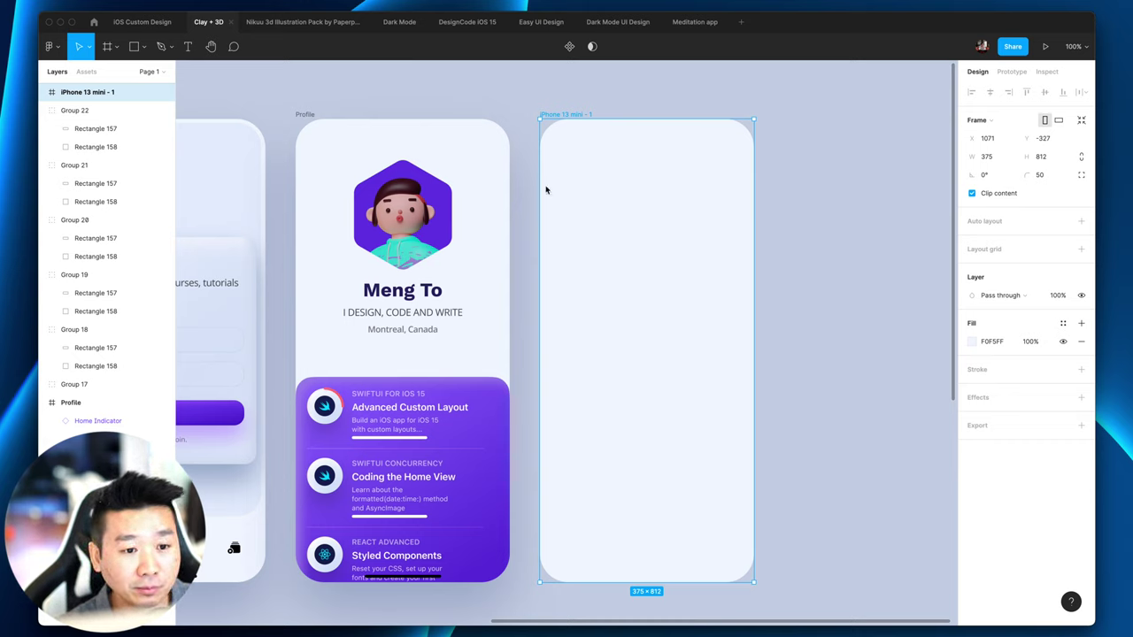
click(805, 217)
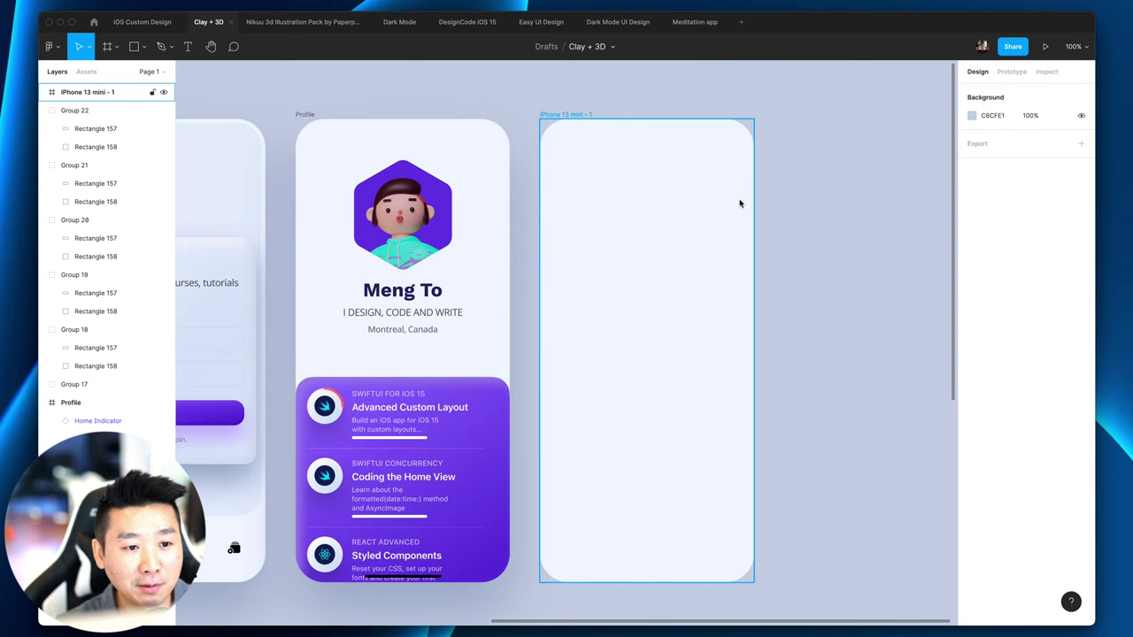
click(749, 246)
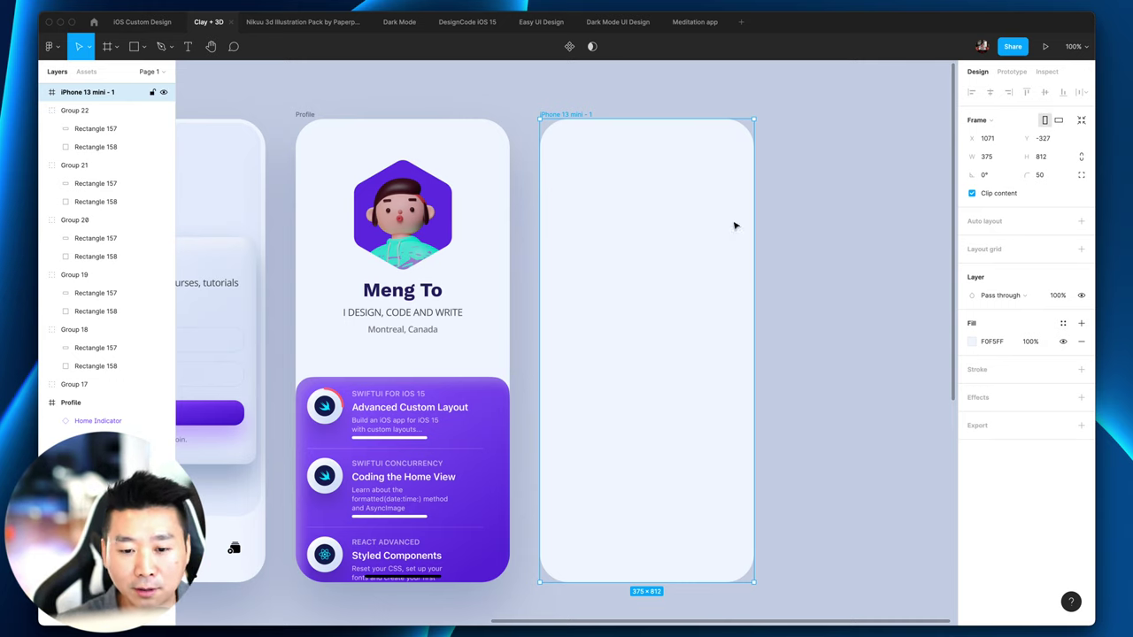
scroll(811, 245, right, 3)
key(super+equal)
scroll(812, 245, up, 2)
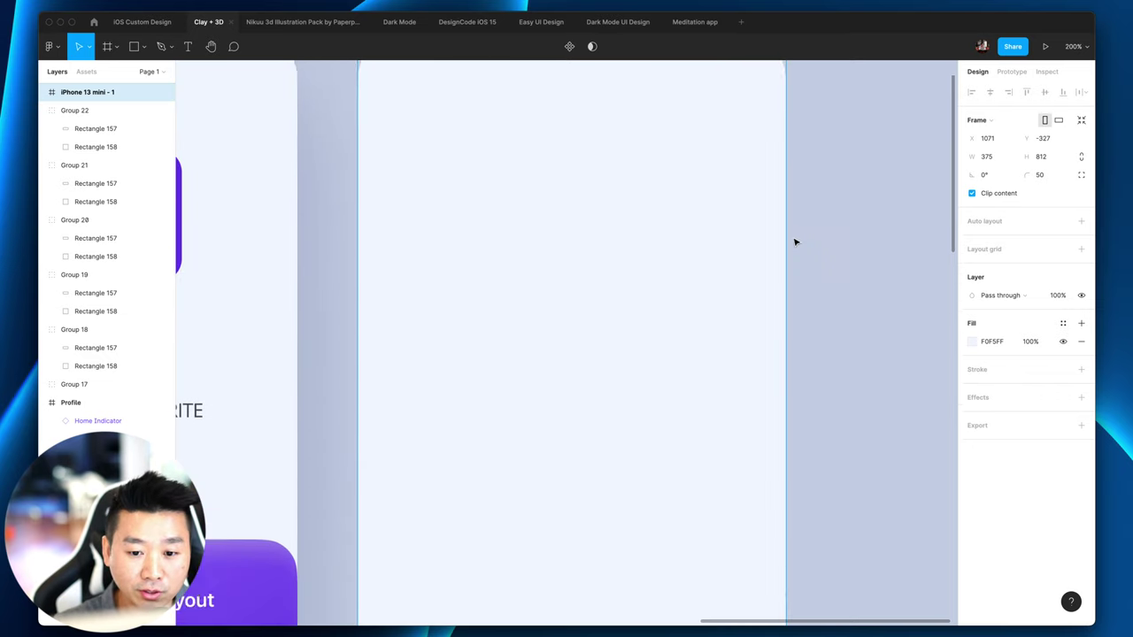
scroll(792, 241, left, 5)
key(shift+0)
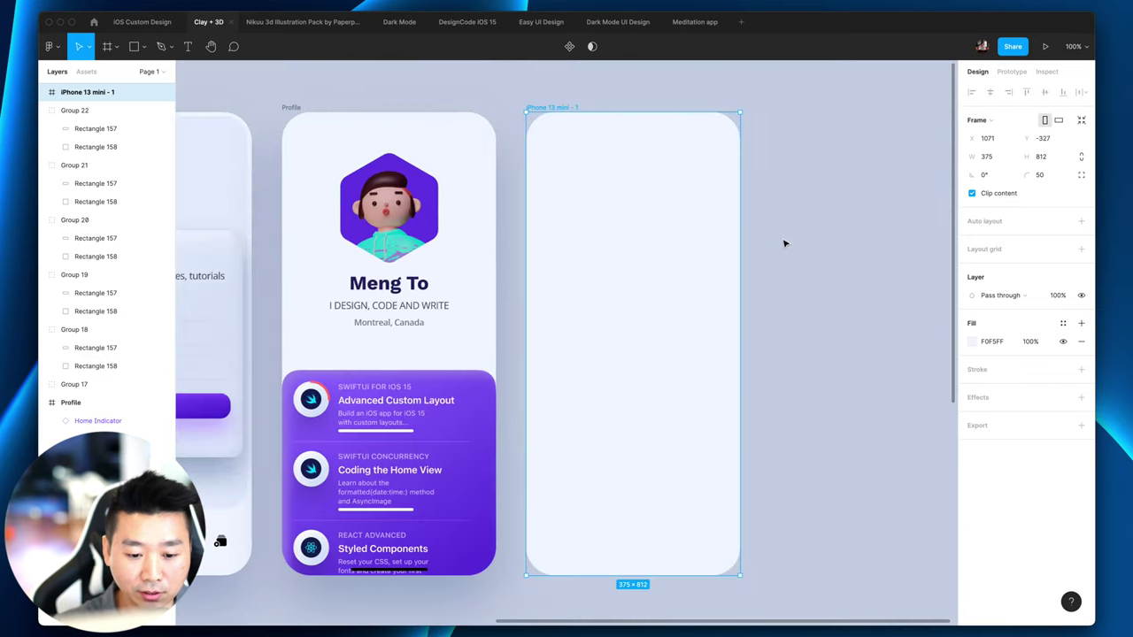
click(808, 303)
scroll(808, 303, up, 2)
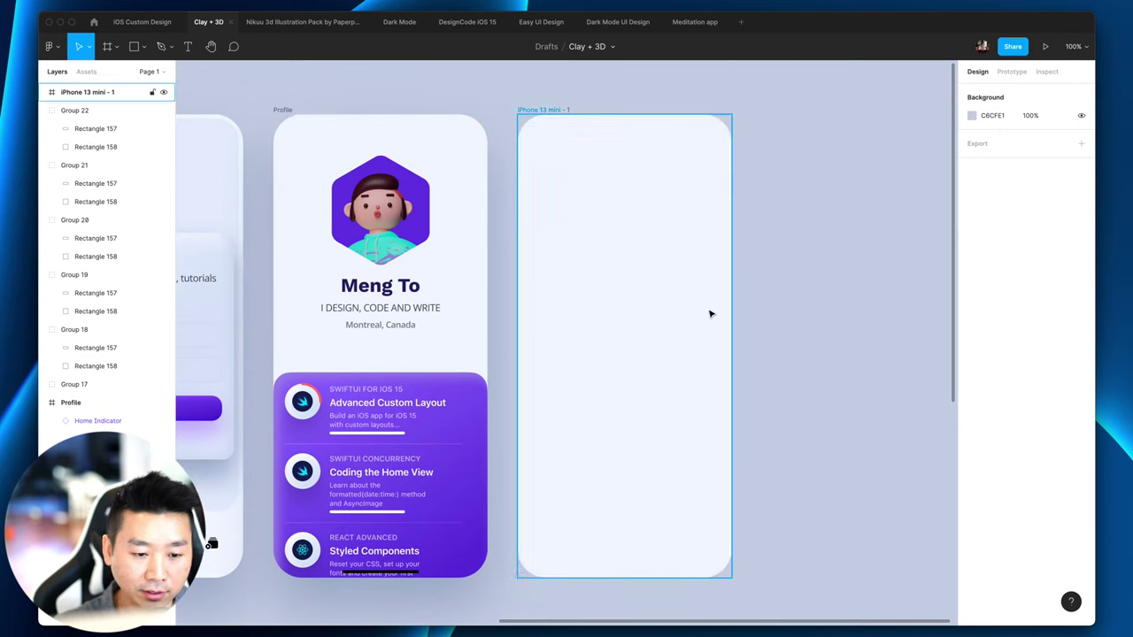
click(591, 255)
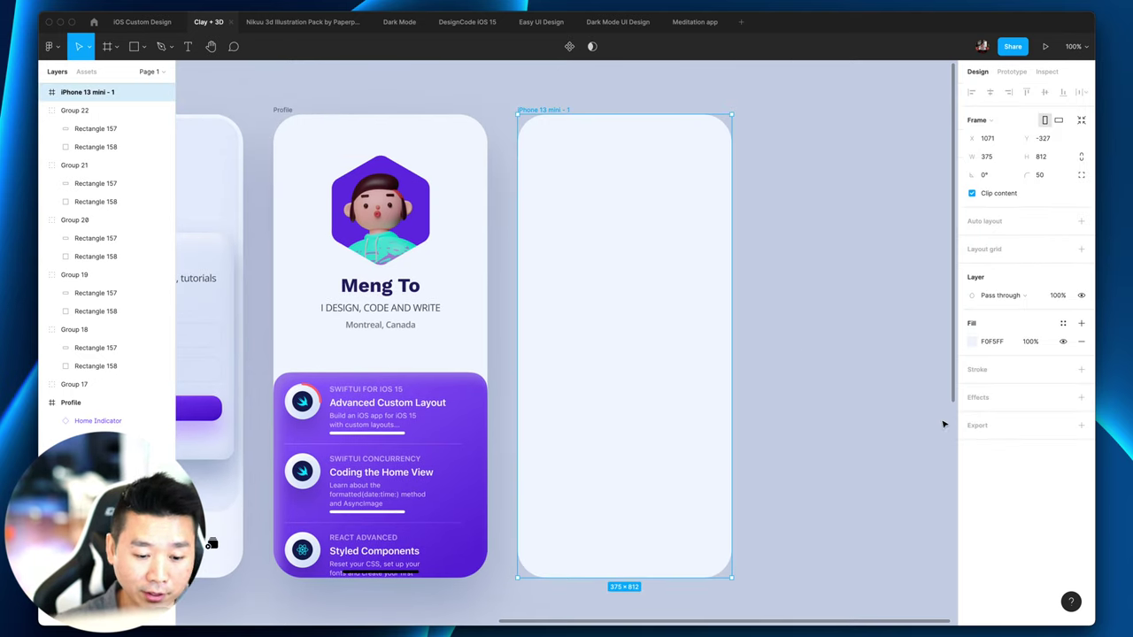
scroll(809, 387, left, 2)
scroll(885, 388, right, 3)
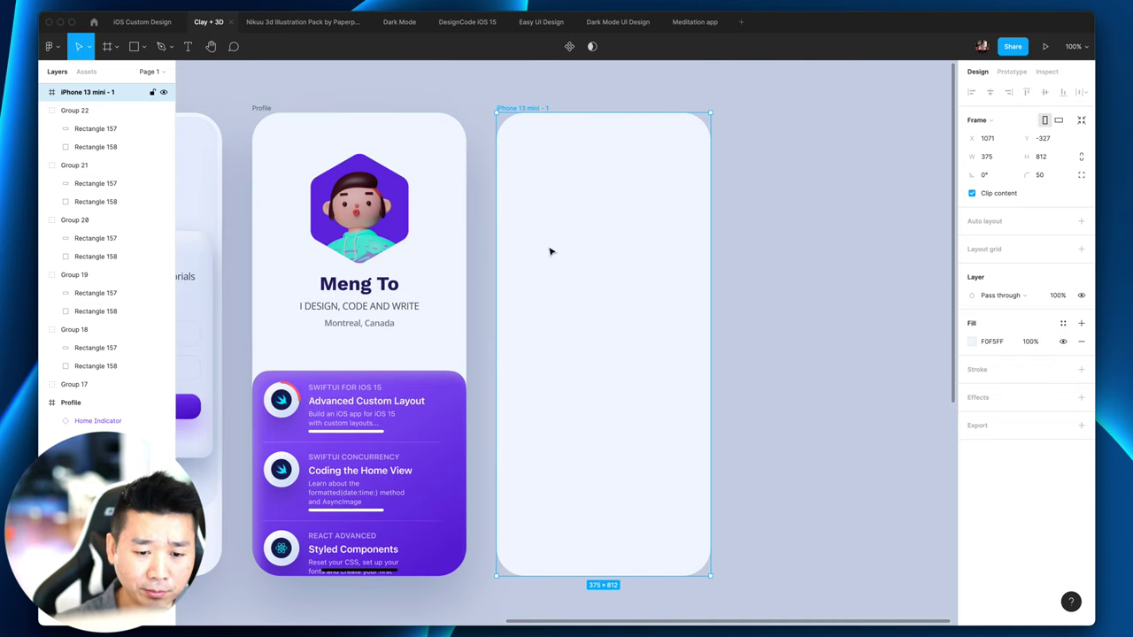
scroll(639, 255, left, 2)
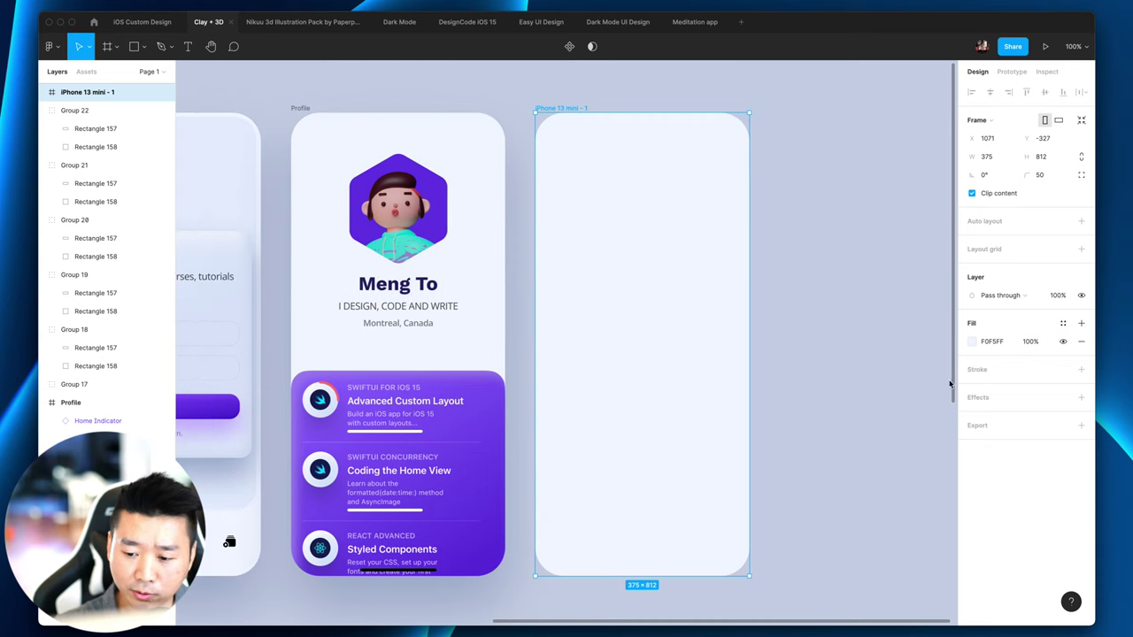
Step: Add a drop shadow to the frame with a blur of 60
click(1080, 397)
click(971, 415)
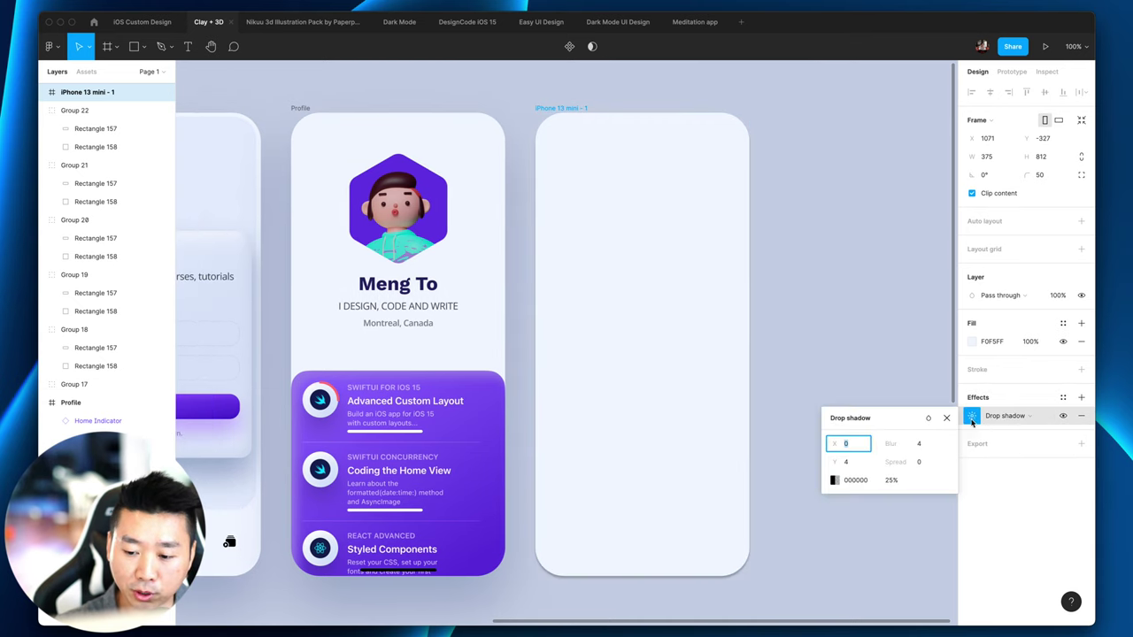
click(920, 445)
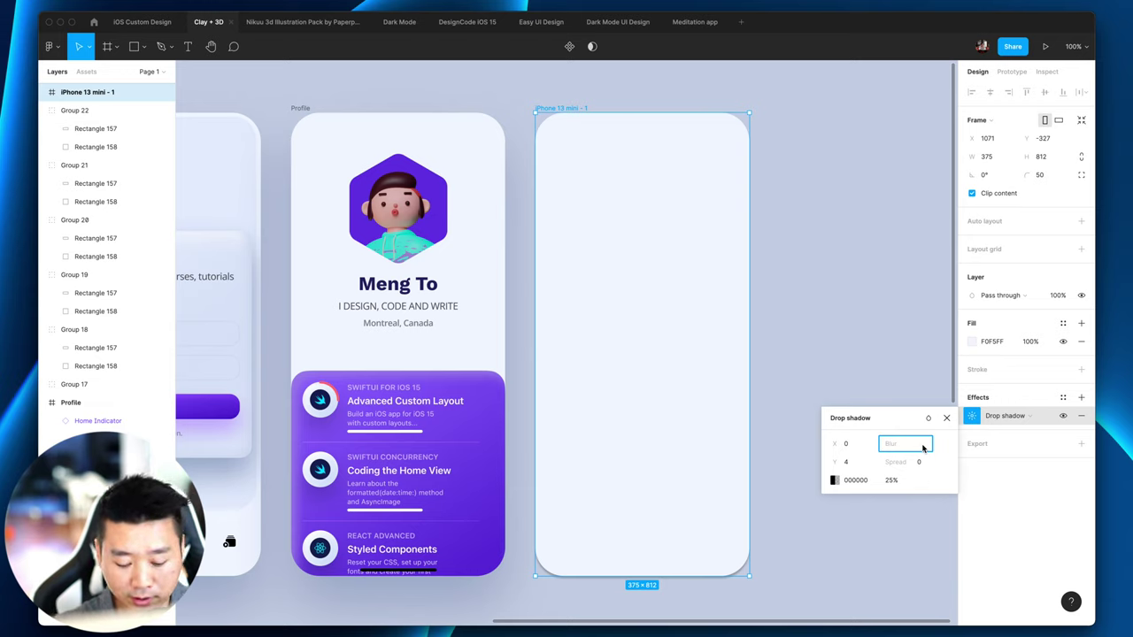
text(60)
key(Return)
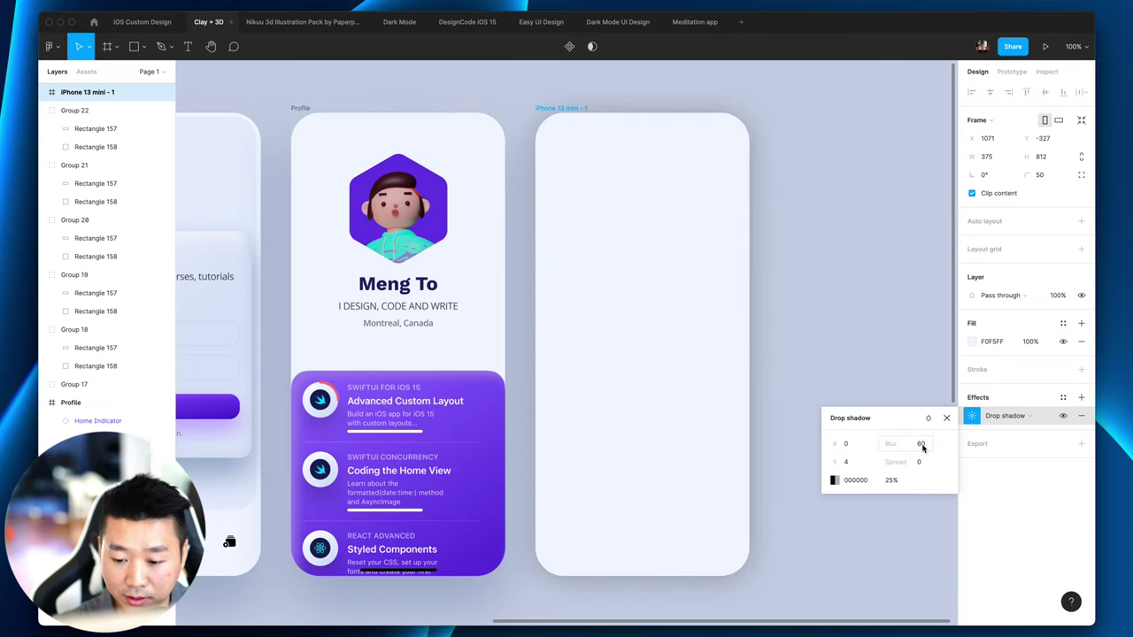
Step: Set the drop shadow's vertical offset to 30
click(862, 461)
text(30)
key(Return)
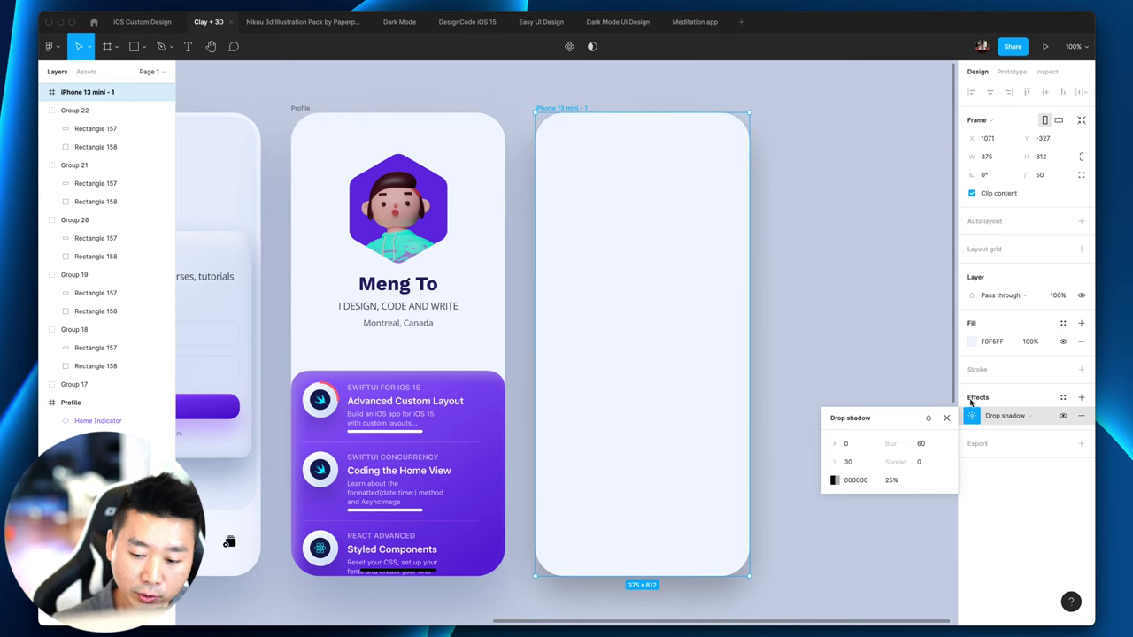
scroll(757, 389, right, 2)
scroll(757, 389, up, 1)
scroll(758, 389, down, 3)
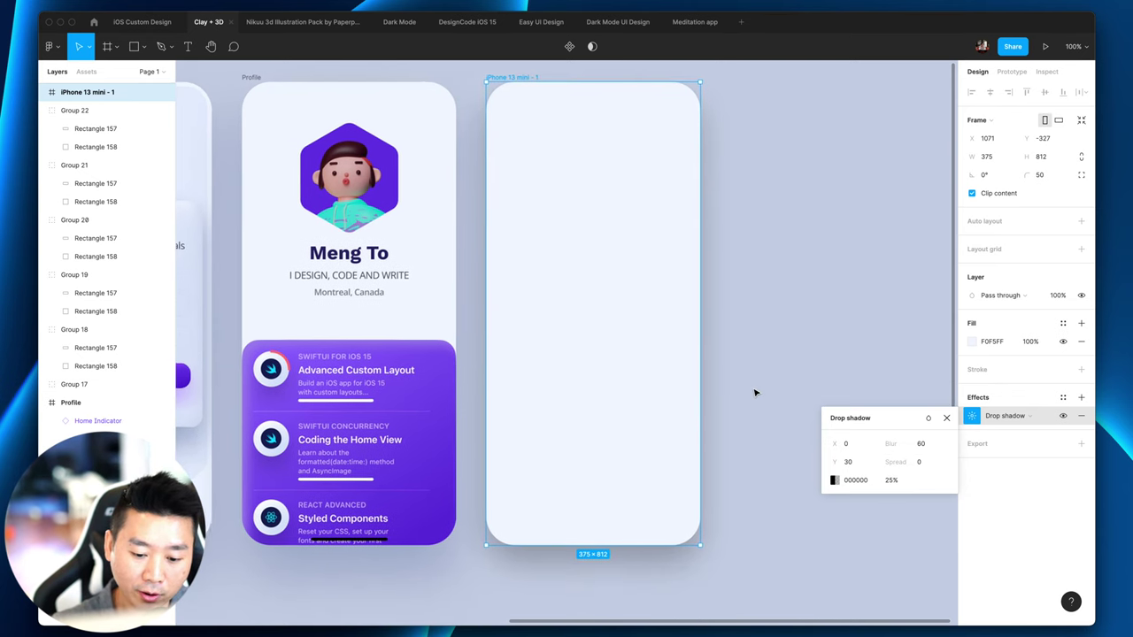
scroll(757, 391, up, 2)
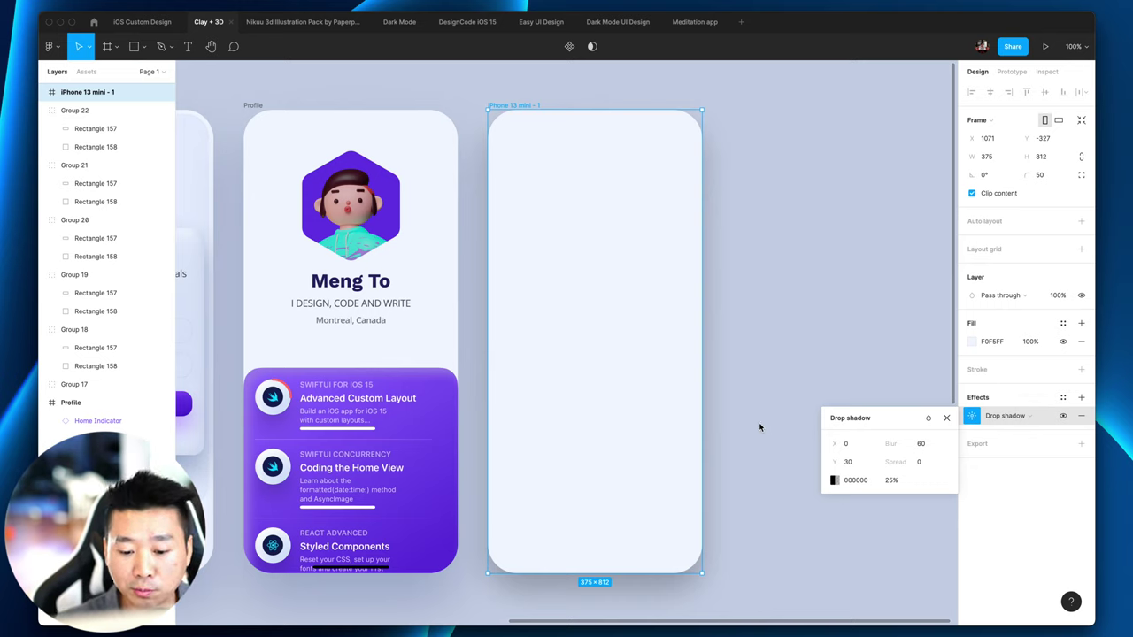
scroll(752, 416, up, 1)
scroll(740, 395, down, 3)
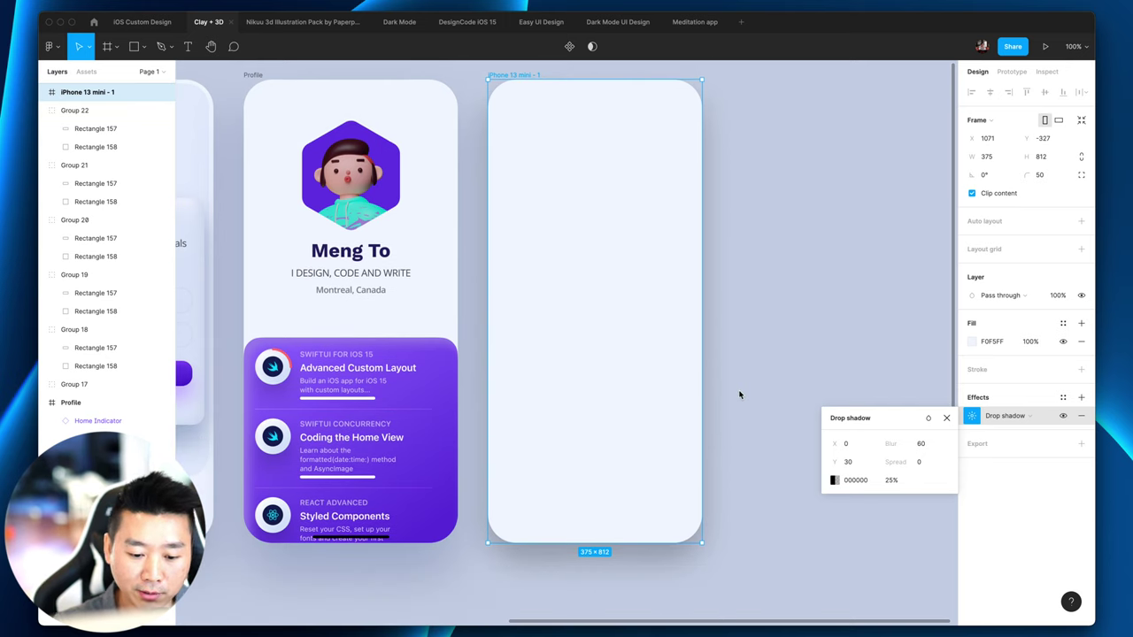
Step: Make the shadow colour black 000000 at 100% opacity
click(835, 480)
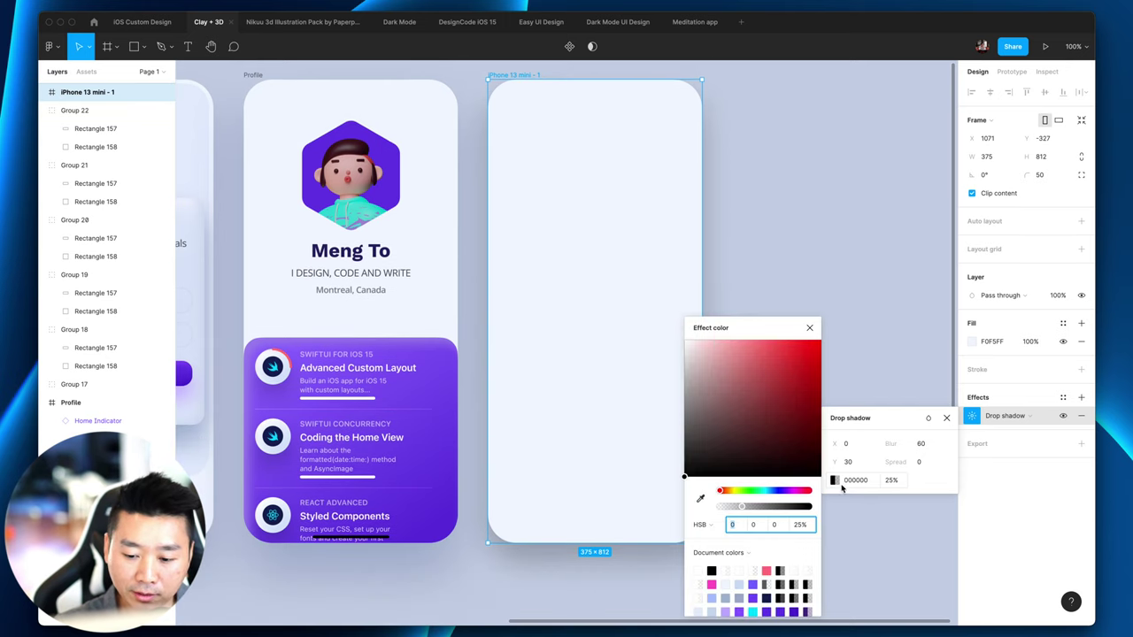
scroll(628, 575, up, 1)
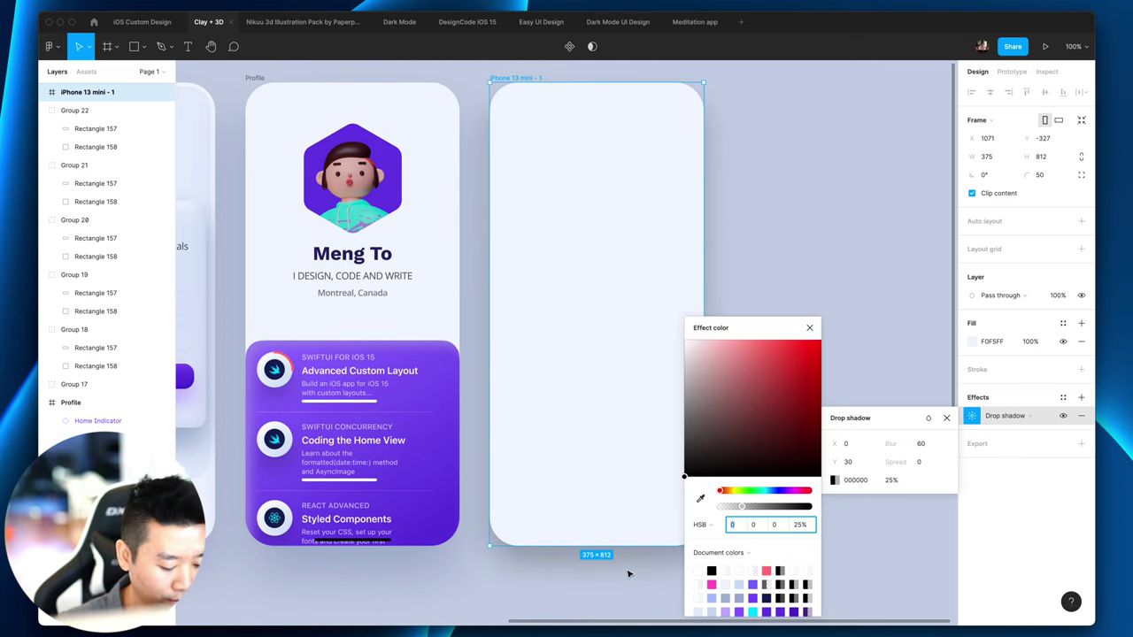
scroll(876, 265, right, 1)
key(i)
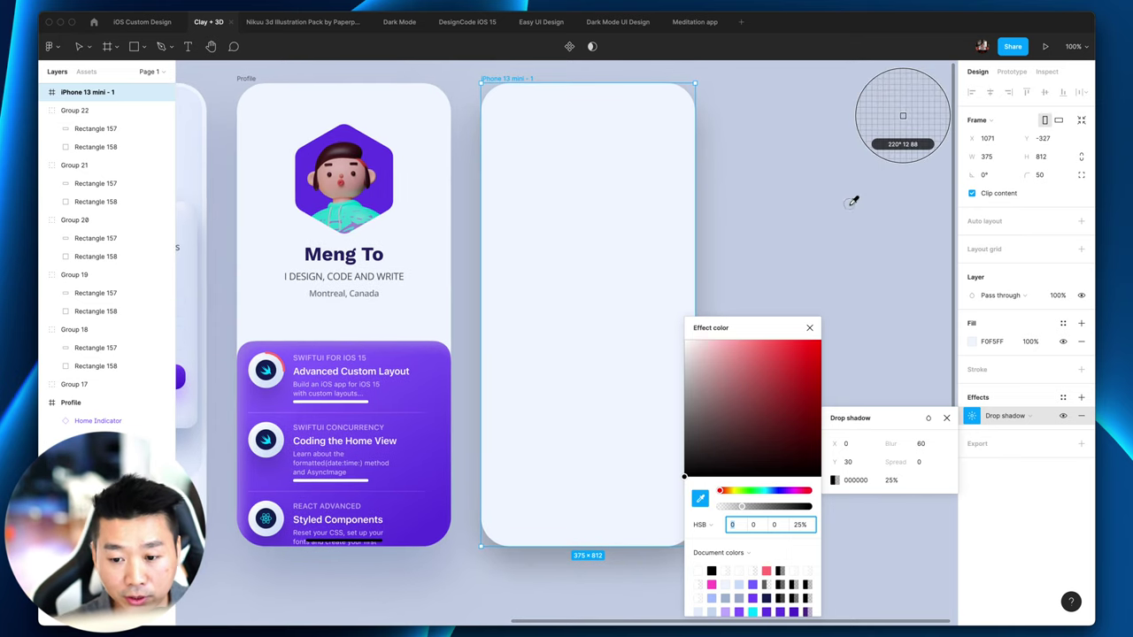
click(853, 202)
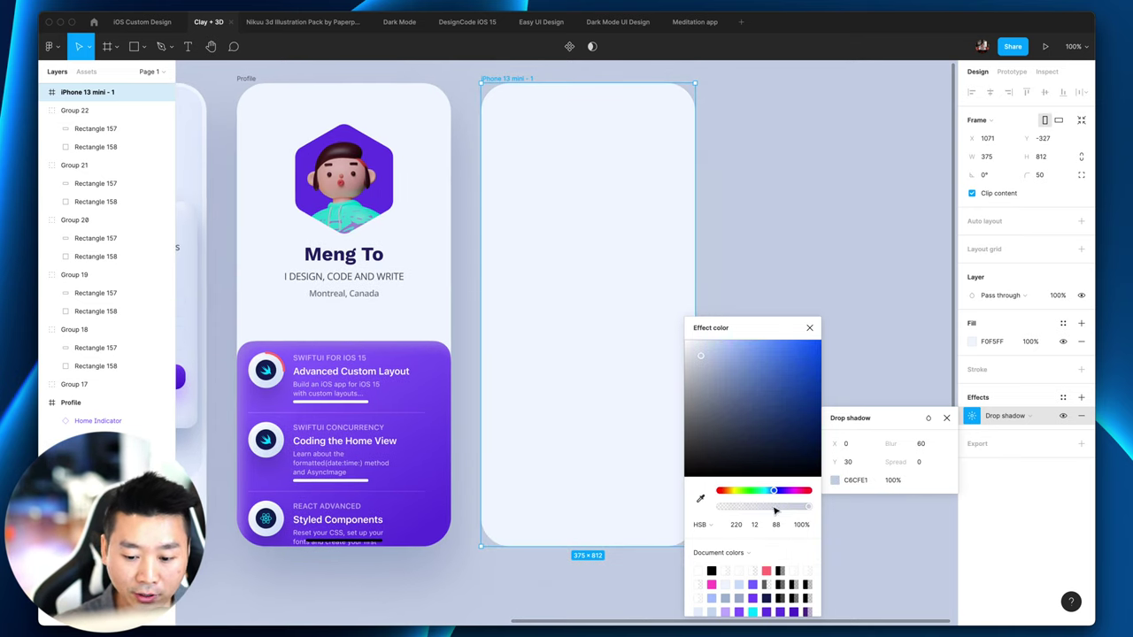
click(716, 390)
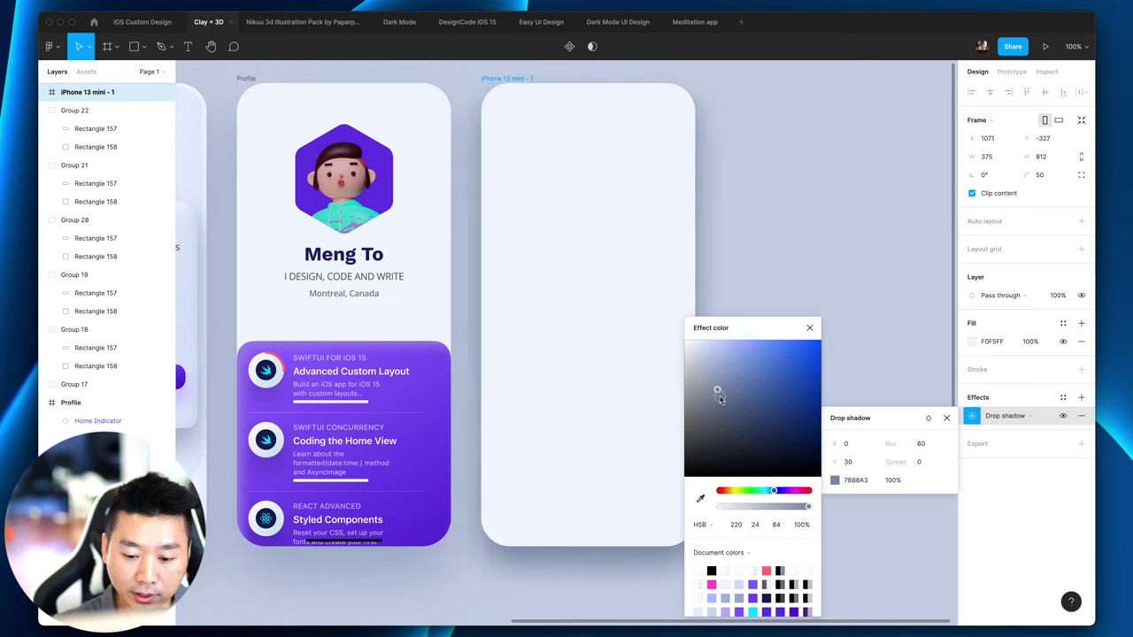
drag(720, 398, 630, 536)
click(863, 482)
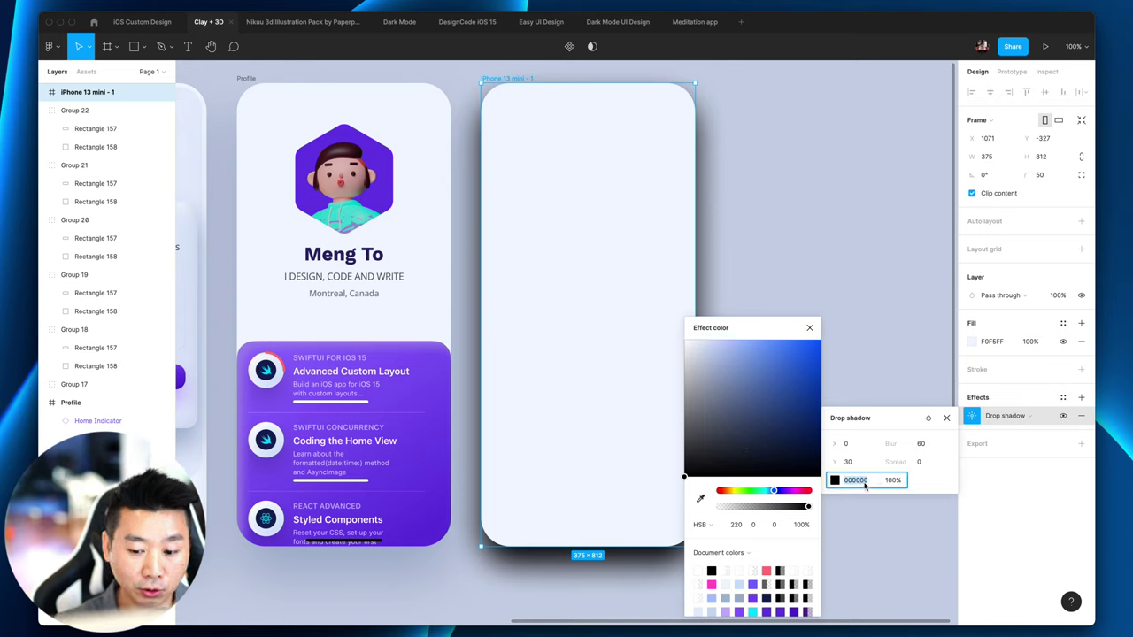
click(889, 480)
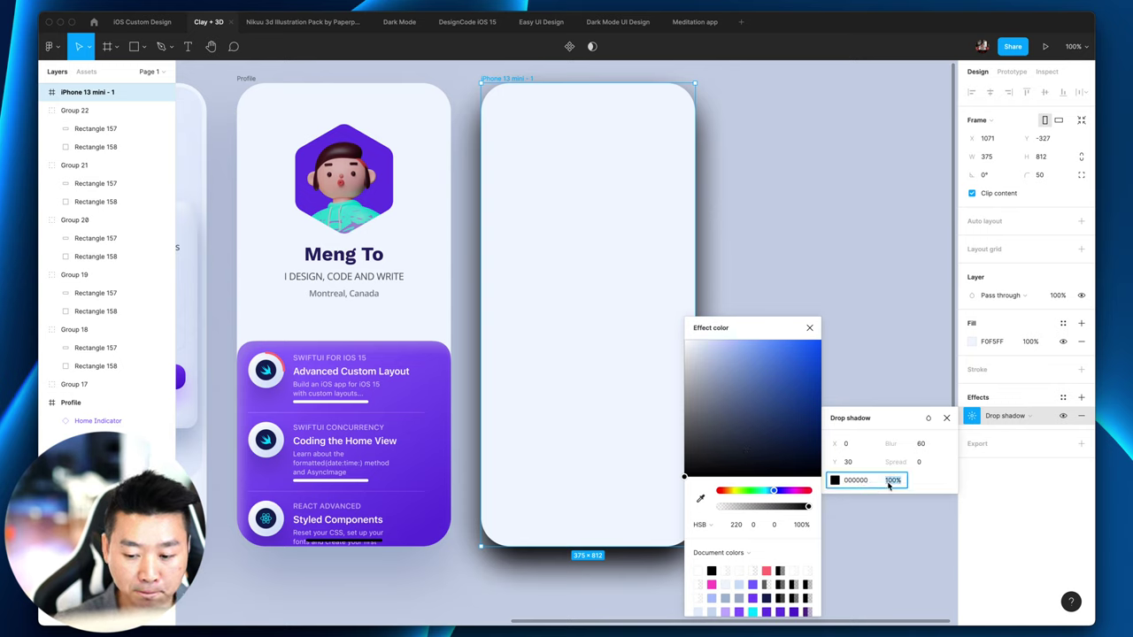
Step: Set the shadow's blend mode to Soft light and close the shadow settings
click(927, 418)
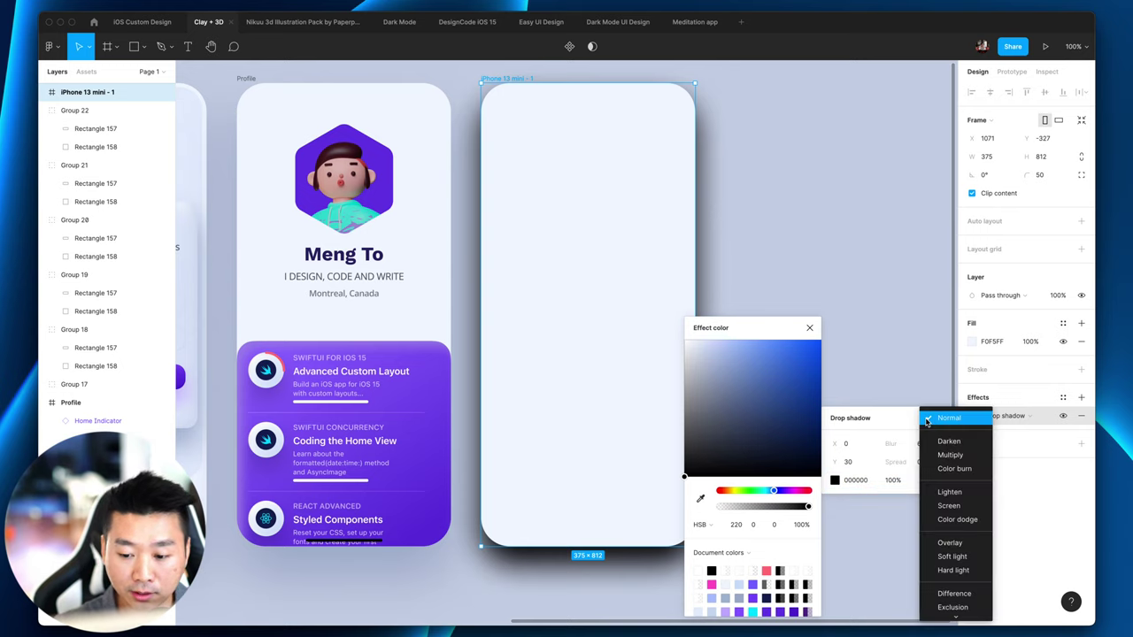
click(956, 520)
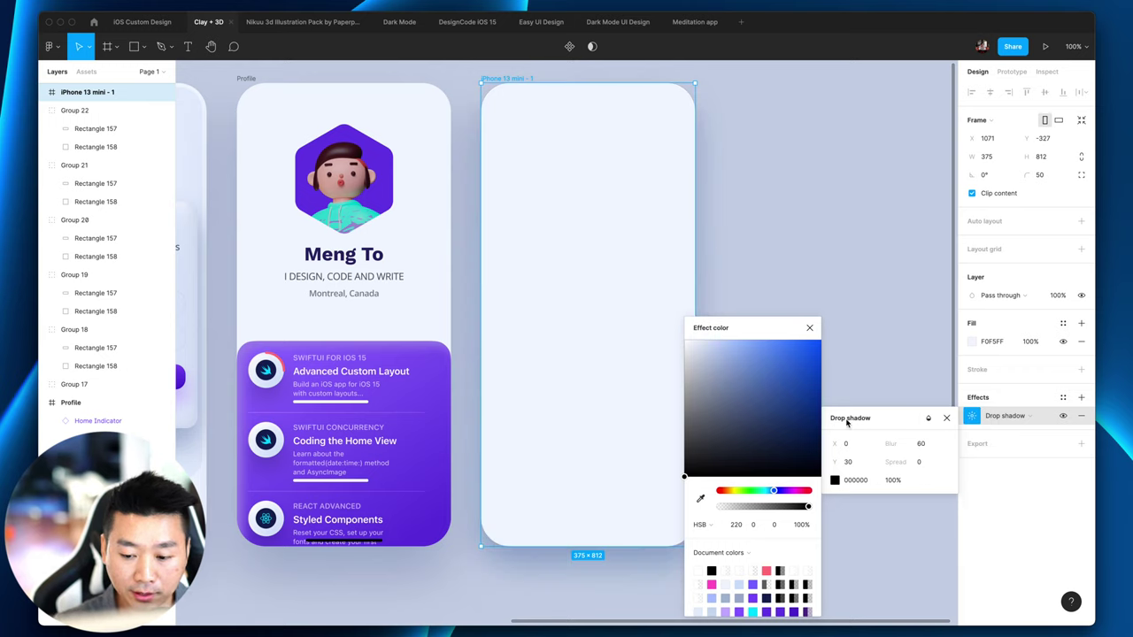
click(808, 327)
click(929, 420)
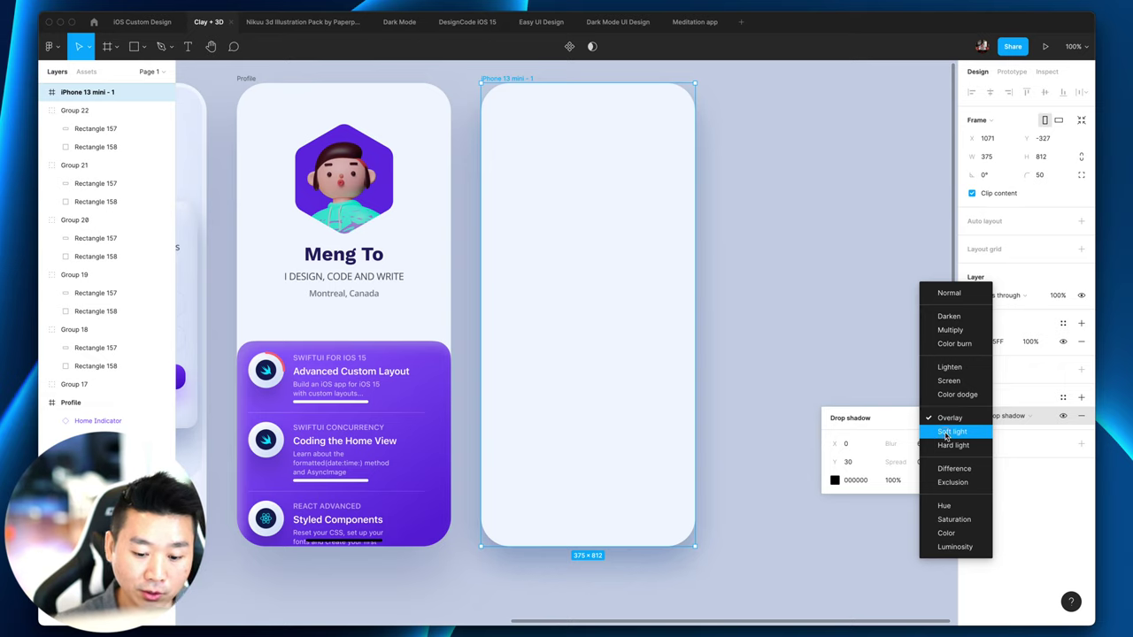
click(945, 433)
click(802, 563)
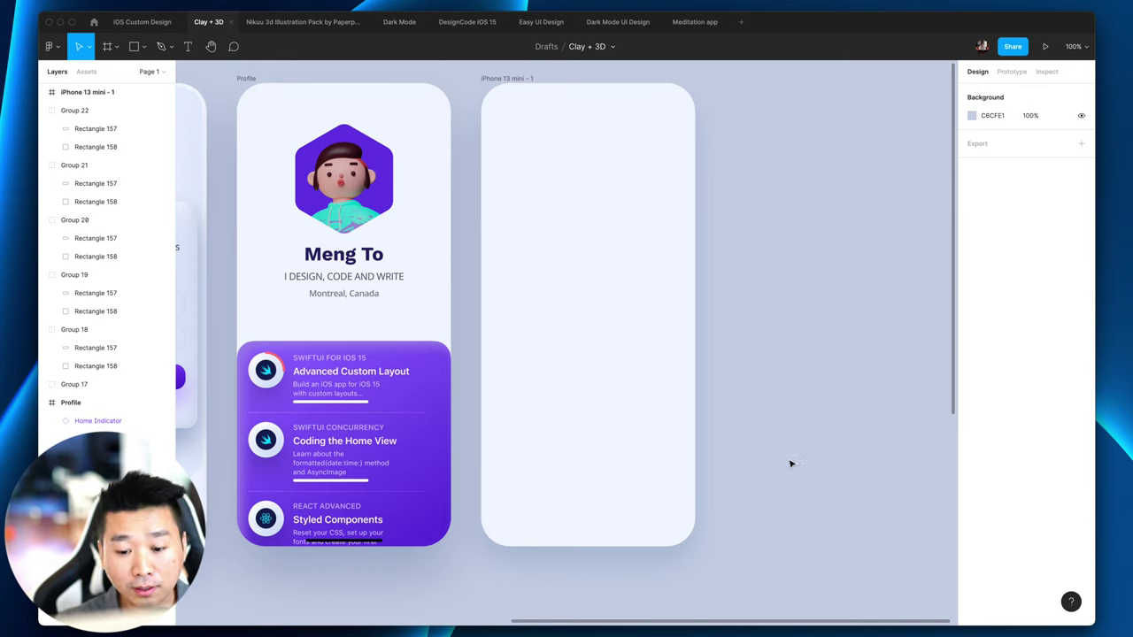
click(686, 435)
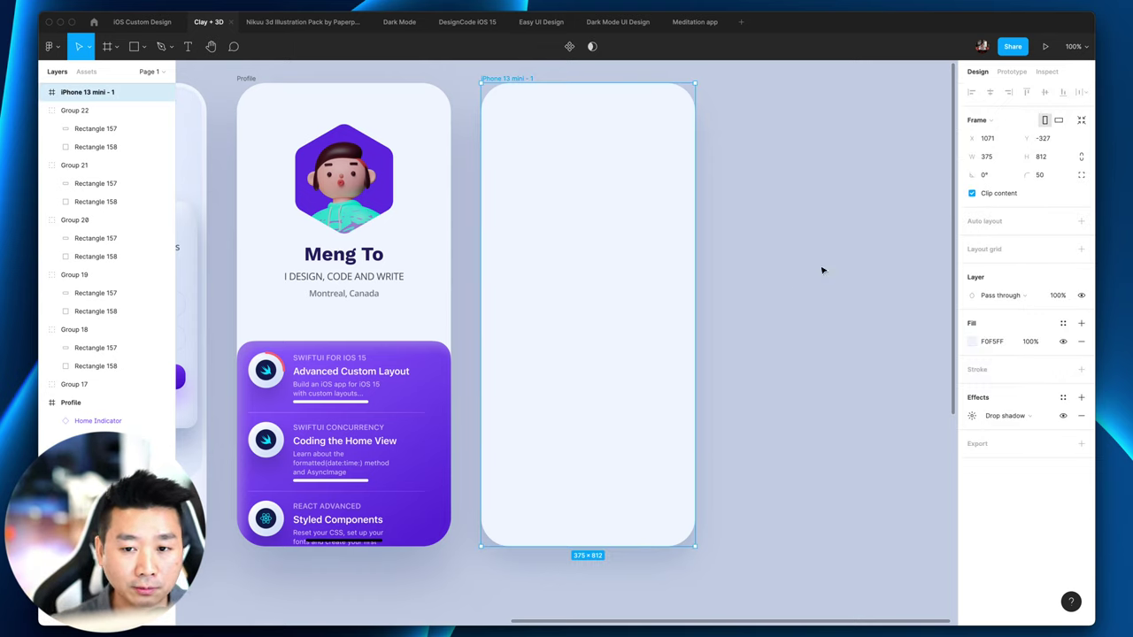
Step: Draw a grey rectangle inside the iPhone 13 mini frame and resize it to 340×362
click(794, 296)
scroll(789, 298, up, 1)
click(589, 304)
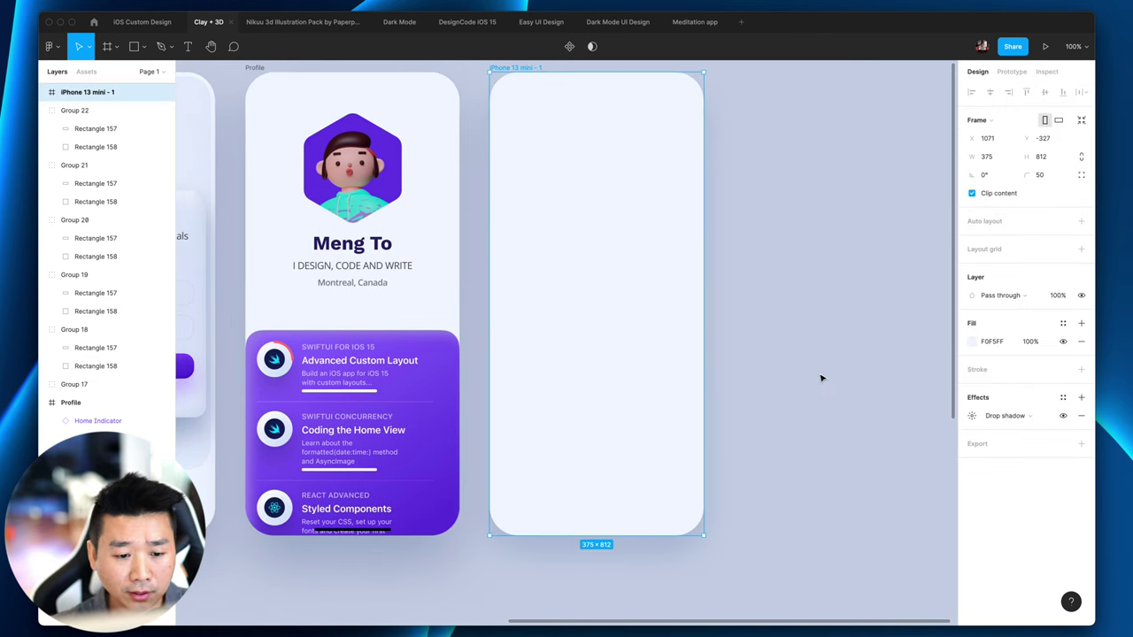
scroll(746, 367, up, 1)
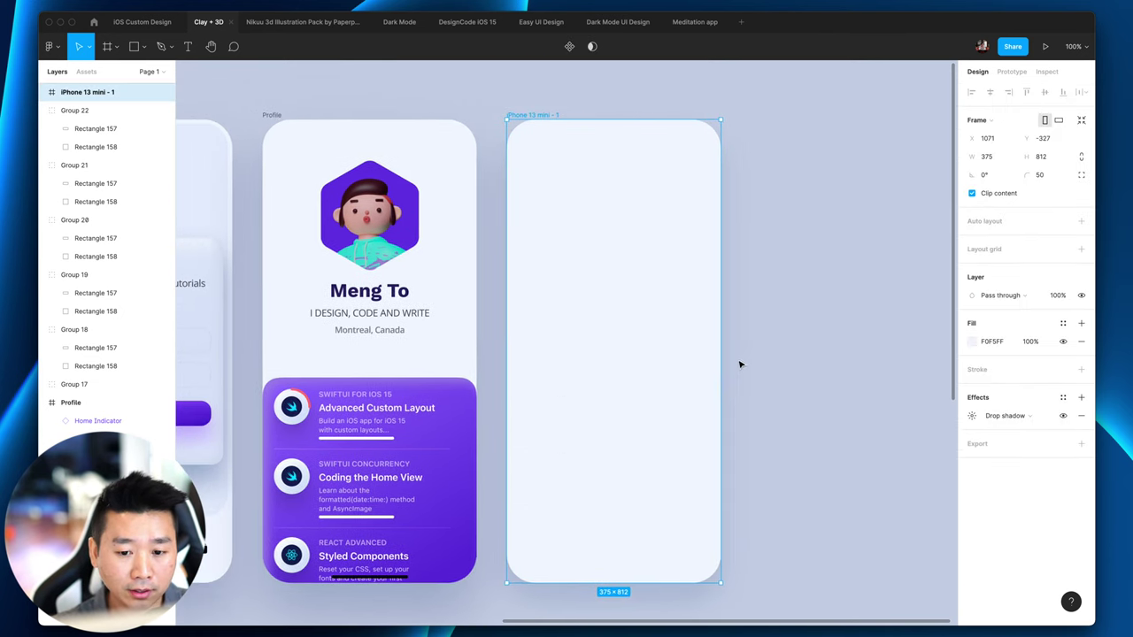
key(r)
drag(531, 144, 682, 328)
drag(640, 274, 630, 264)
drag(671, 313, 711, 336)
Step: Keep the rectangle 18 px from the frame's left and 17 px from its top, checking the distances
scroll(709, 445, up, 5)
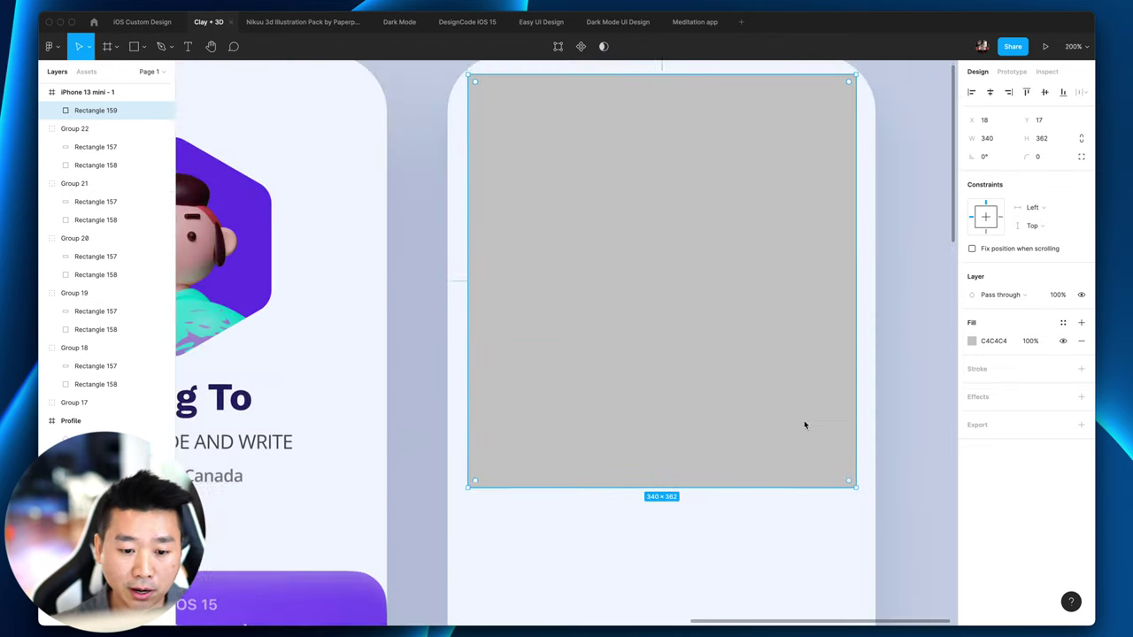
scroll(800, 427, down, 3)
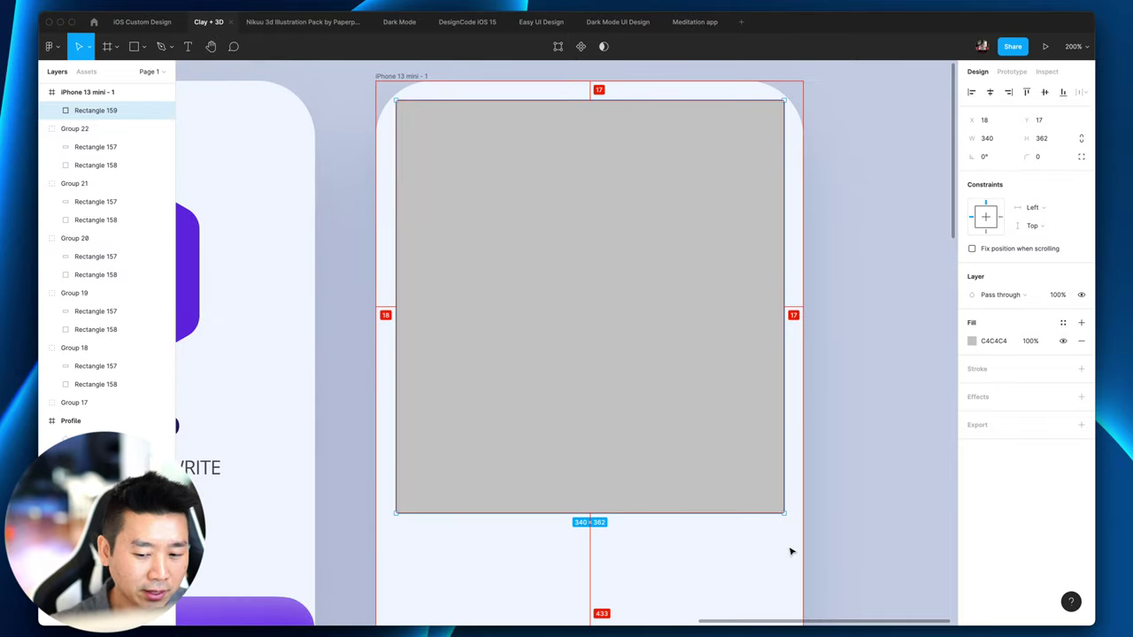
drag(630, 388, 622, 386)
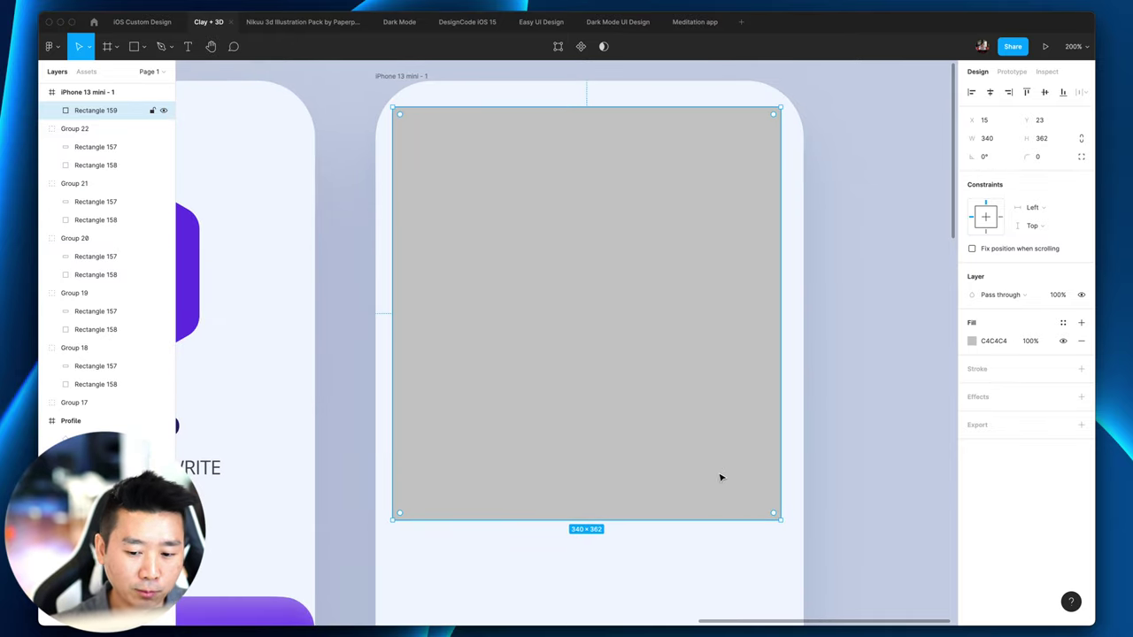
key(ctrl+z)
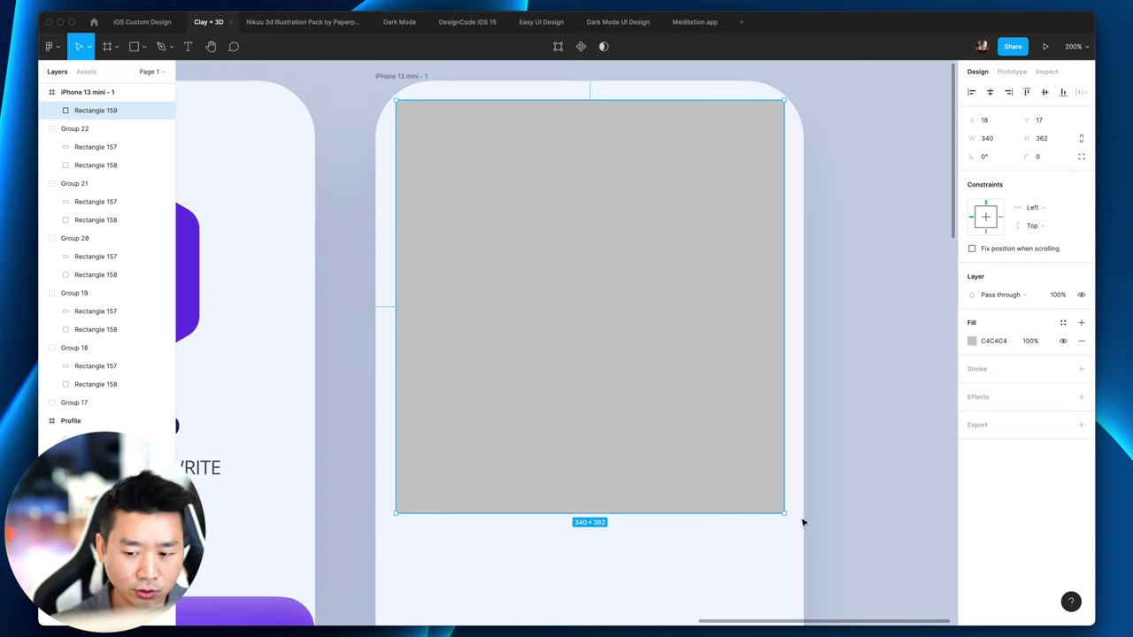
click(832, 385)
click(644, 392)
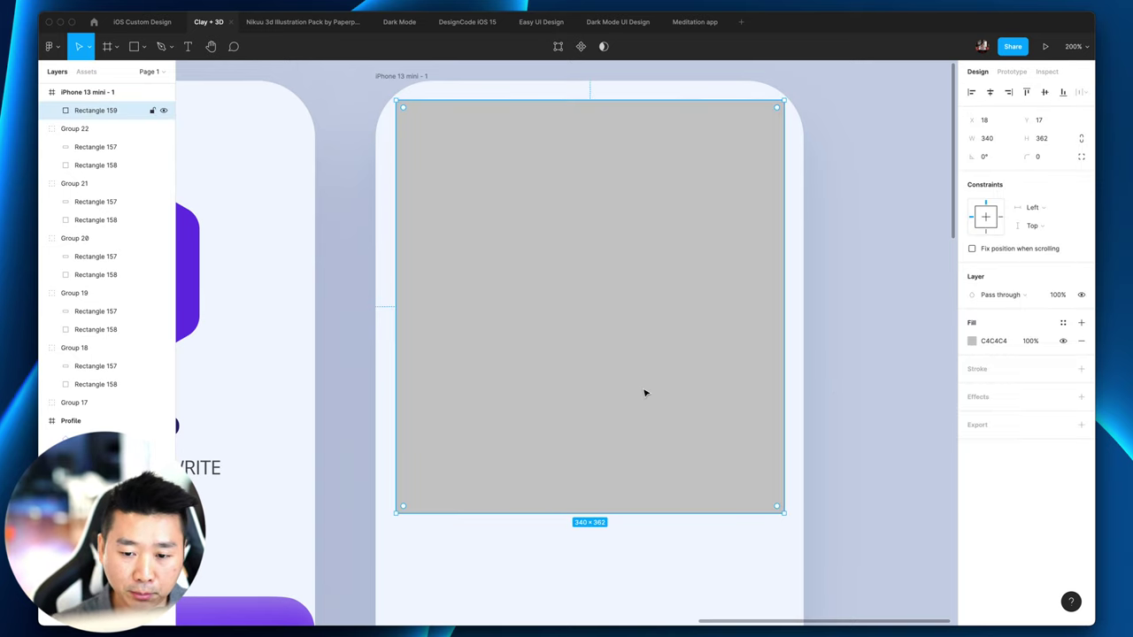
key(alt)
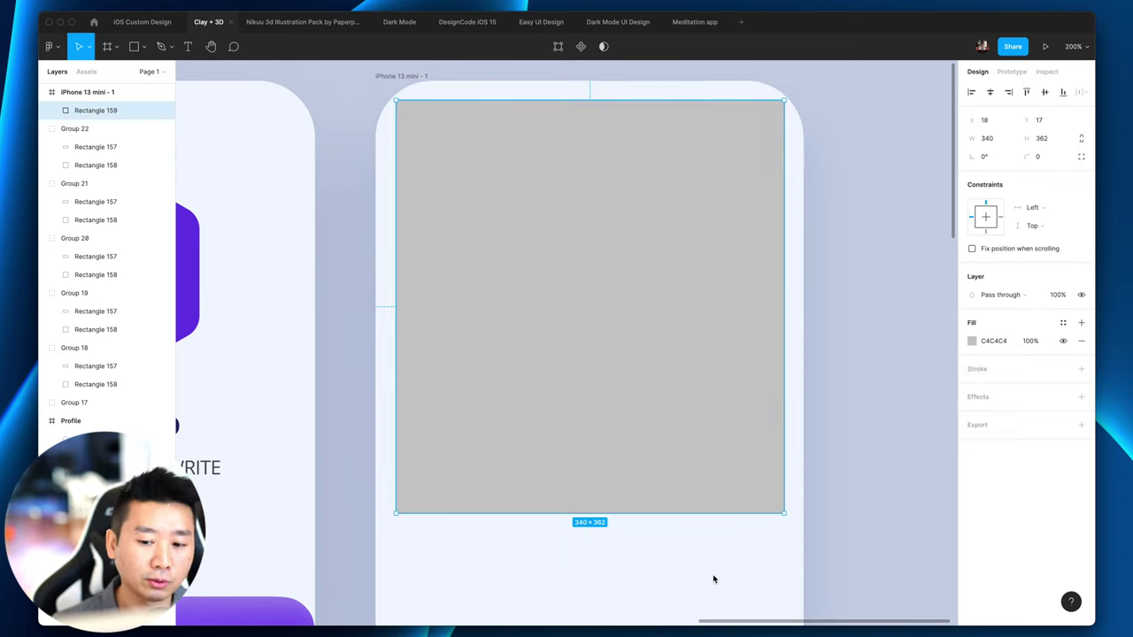
key(alt)
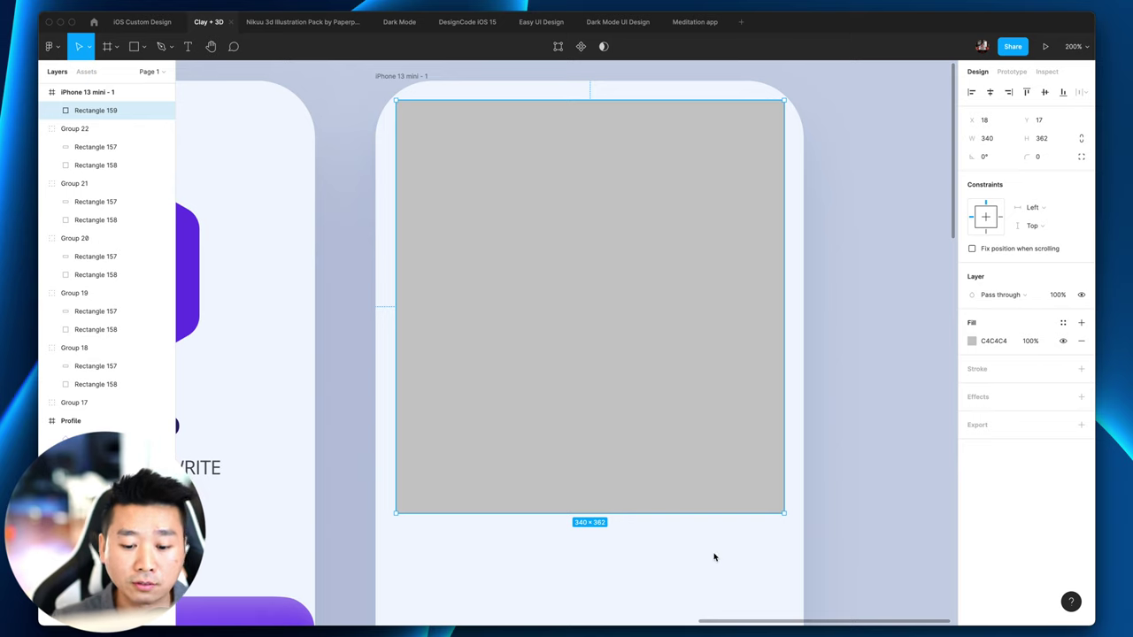
key(alt)
key(alt)
key(alt)
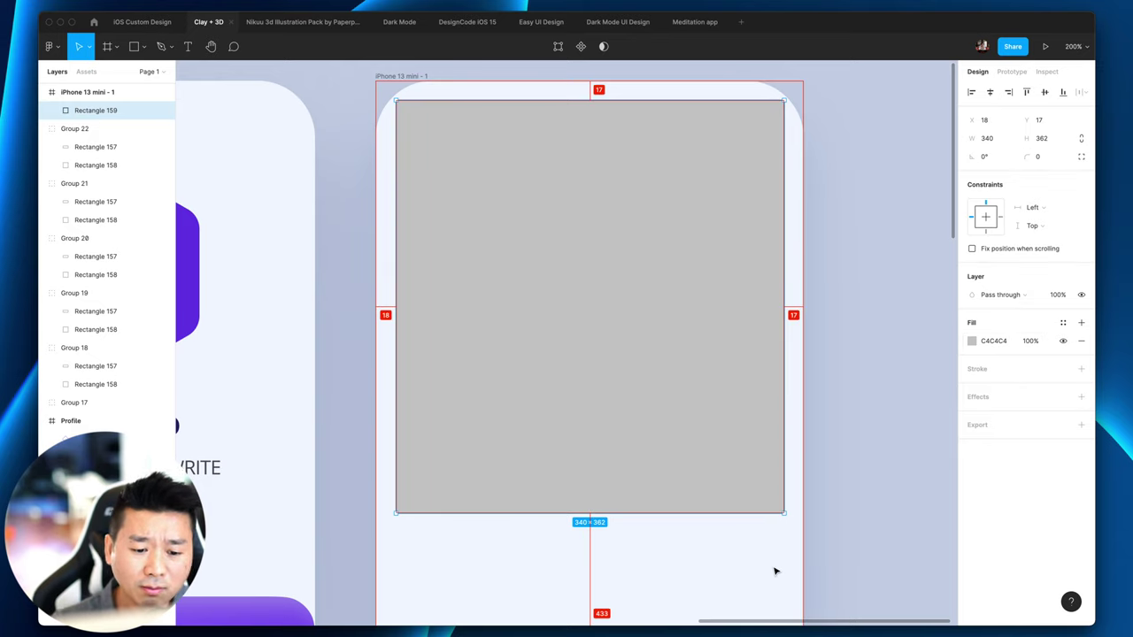
key(shift+0)
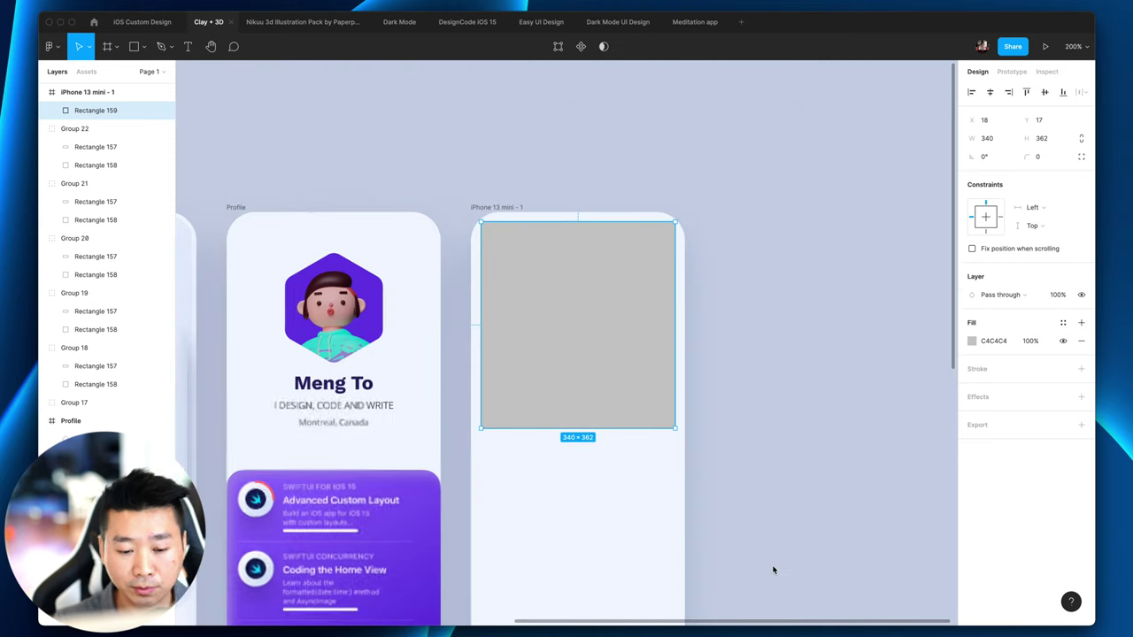
scroll(635, 534, down, 3)
scroll(634, 534, left, 5)
scroll(634, 535, down, 2)
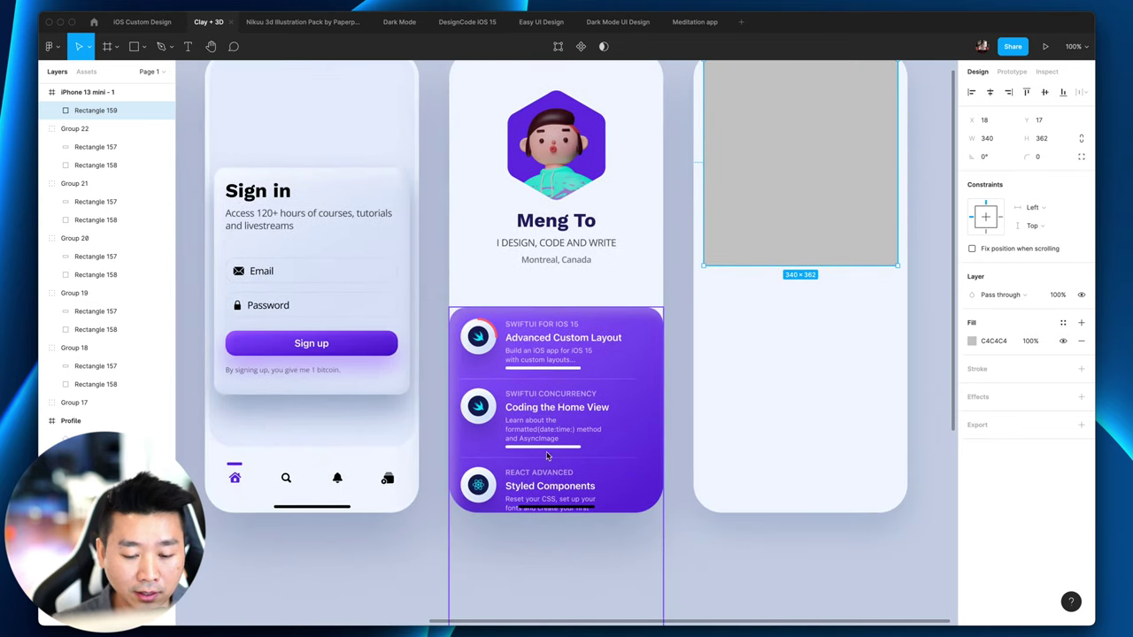
key(shift+equal)
click(459, 307)
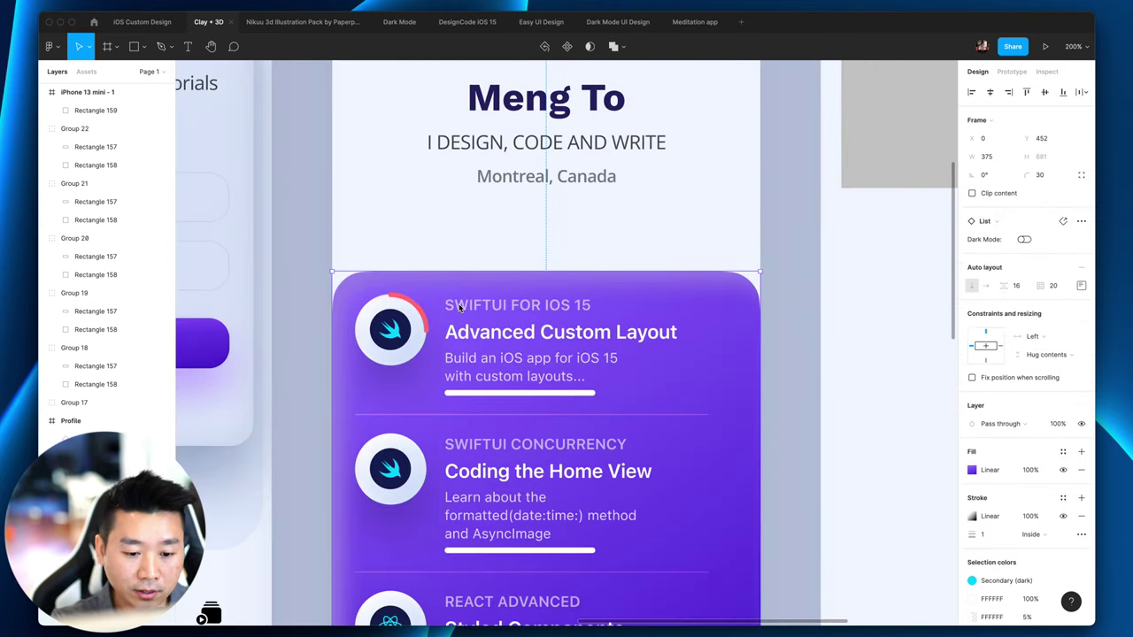
scroll(465, 305, right, 15)
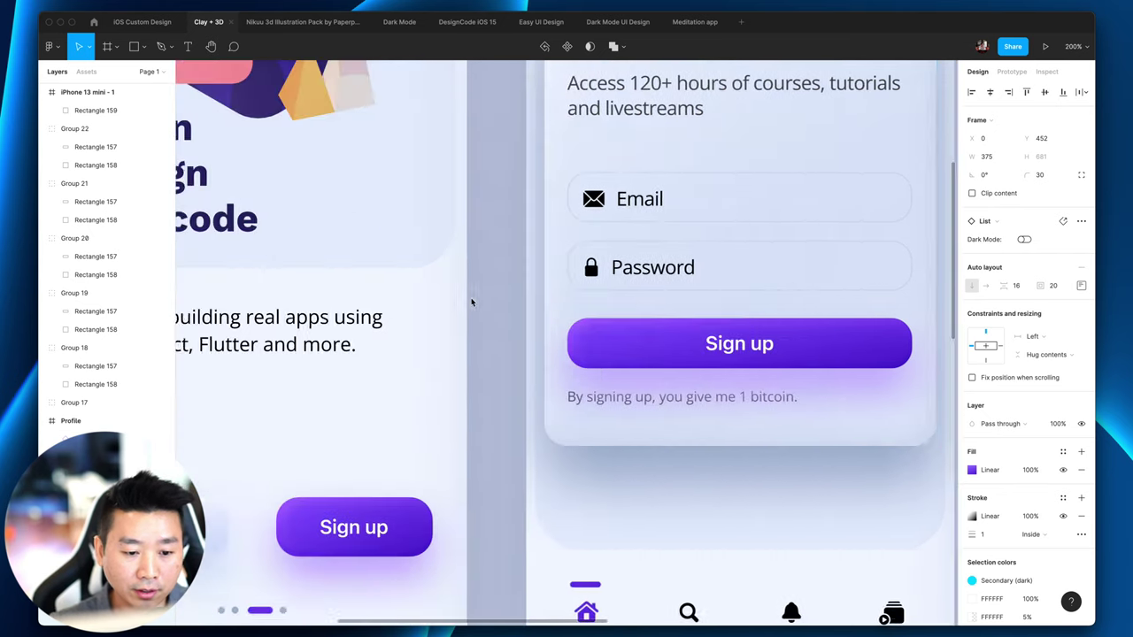
scroll(468, 301, down, 5)
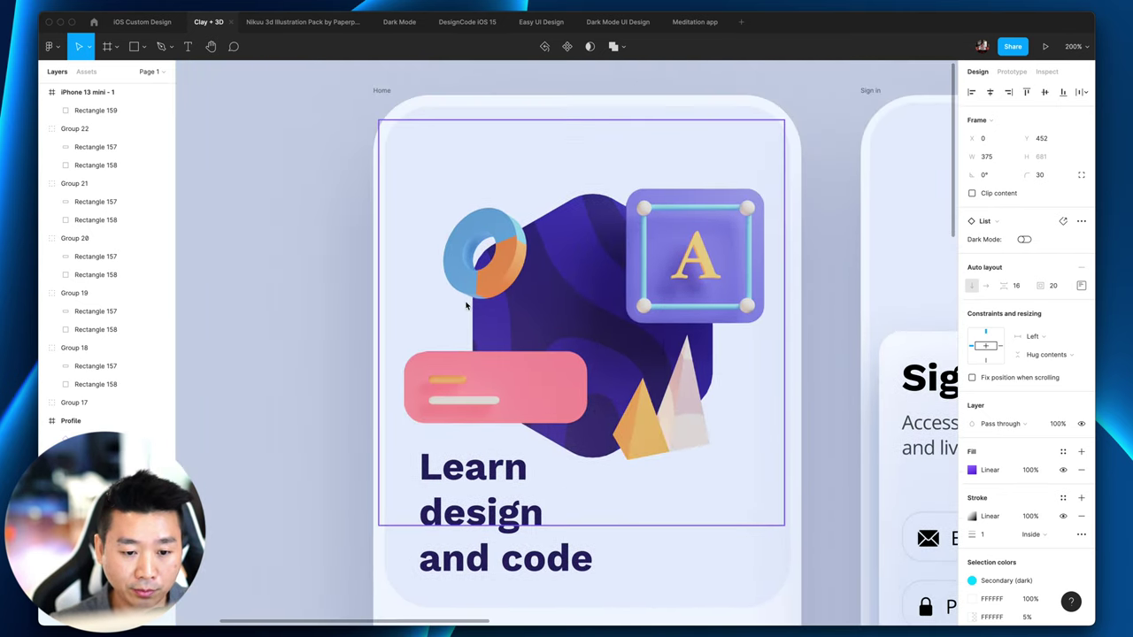
scroll(417, 299, down, 3)
scroll(411, 296, right, 3)
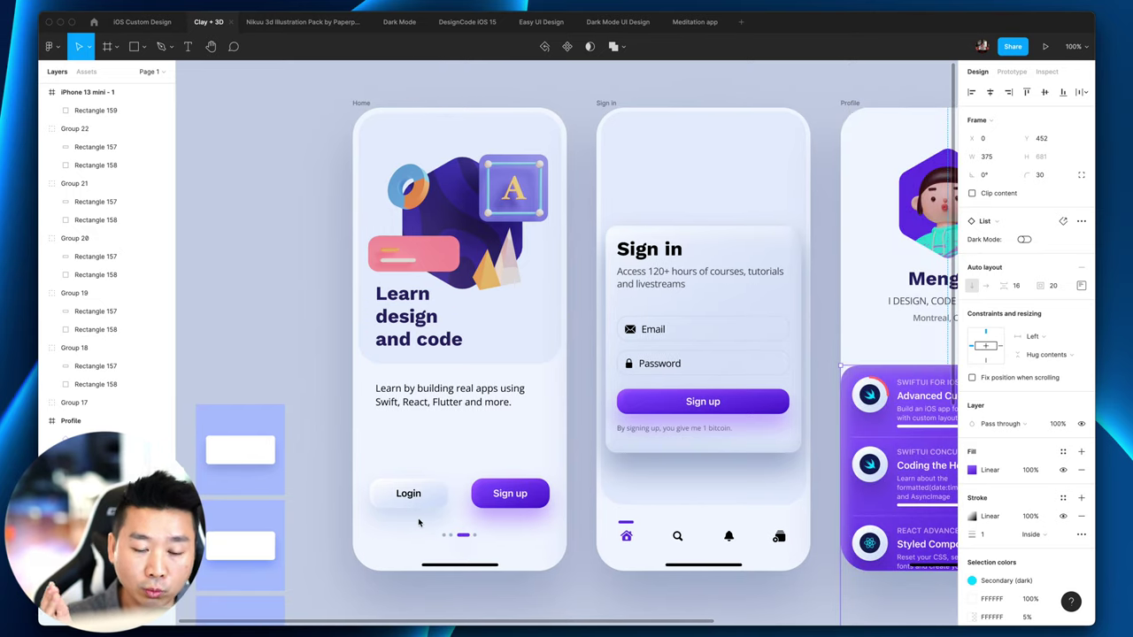
Step: Move the grey rectangle to X 30, Y 30 in the frame
scroll(567, 458, right, 10)
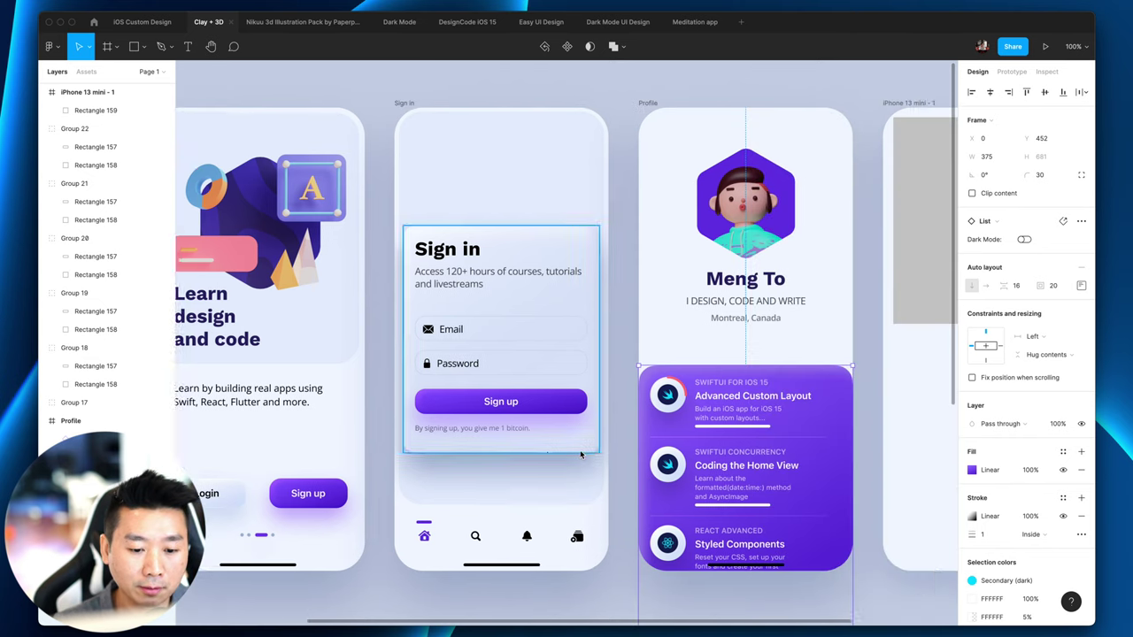
click(485, 289)
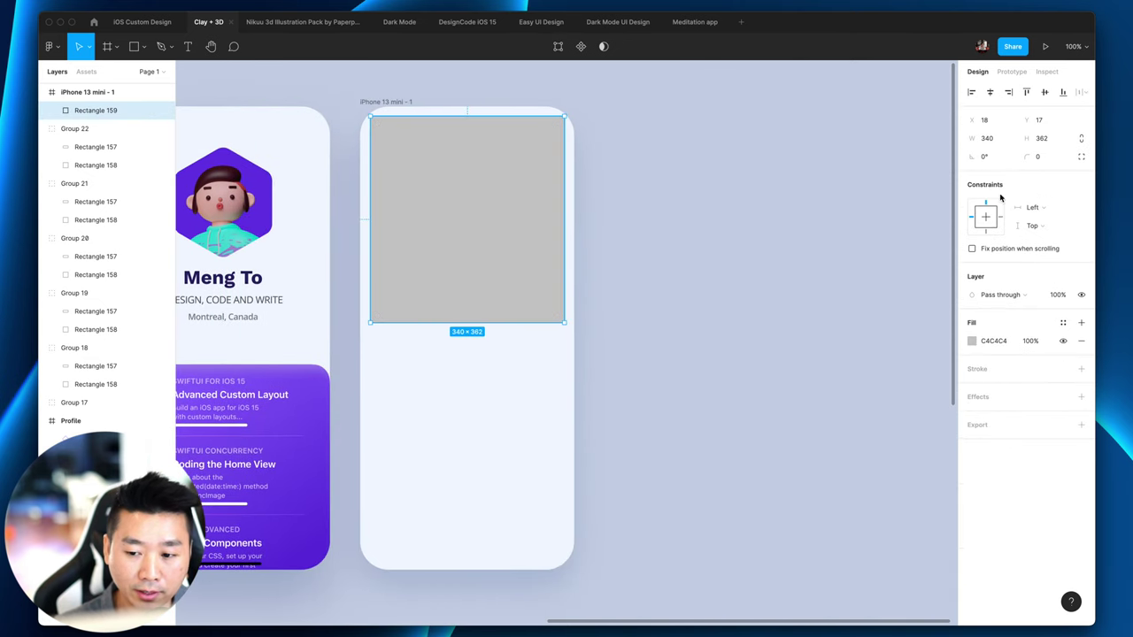
click(999, 141)
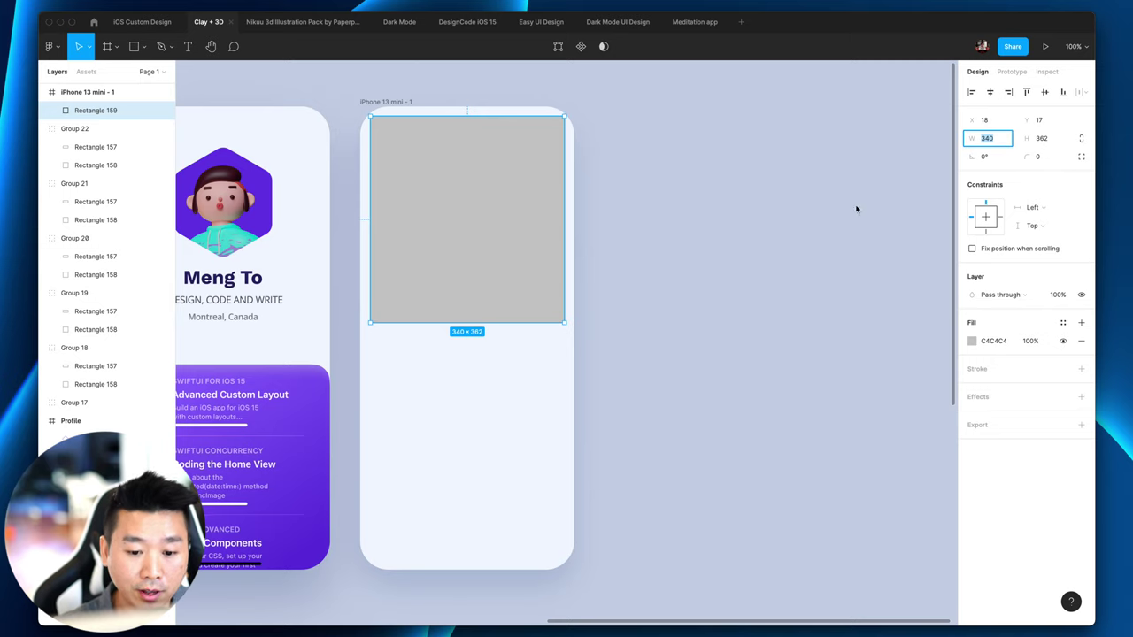
key(alt)
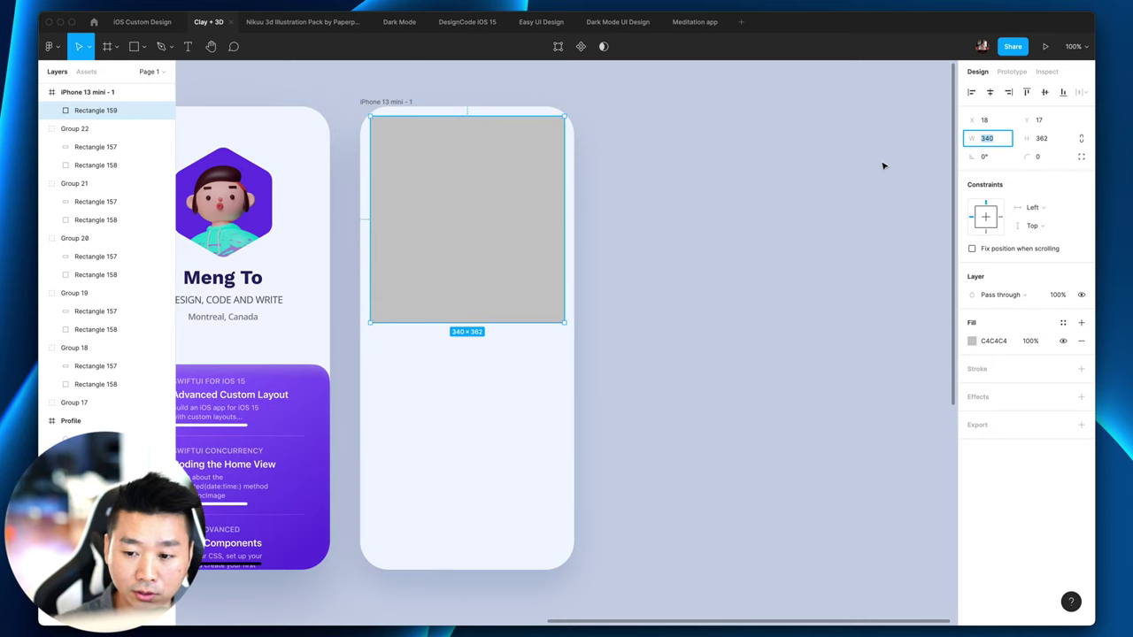
drag(516, 228, 516, 233)
click(1000, 124)
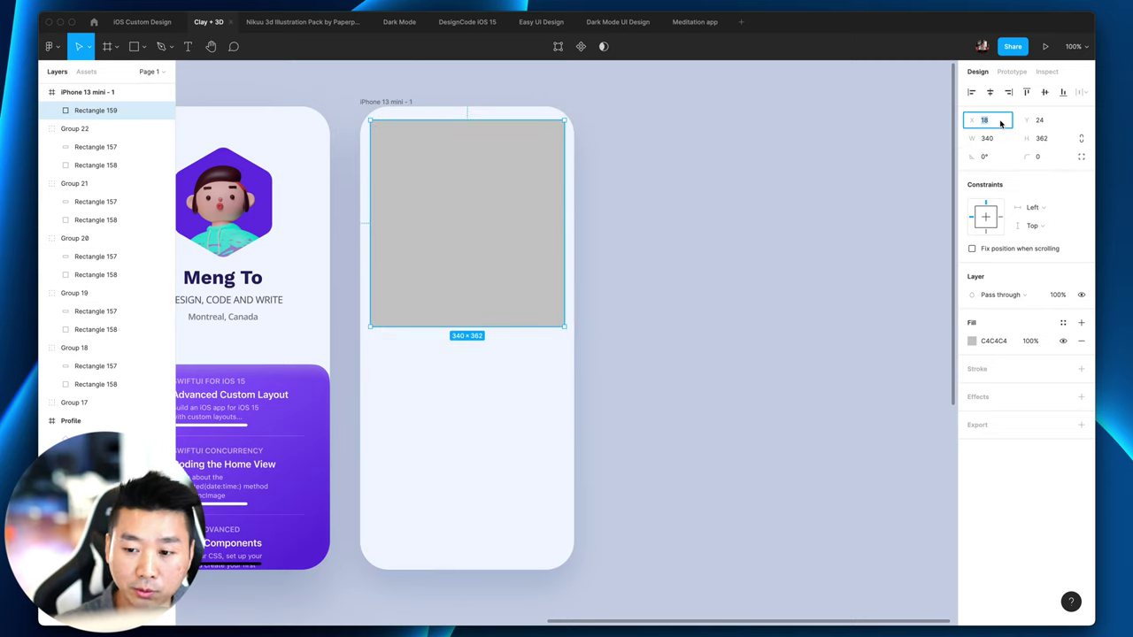
text(30)
key(Tab)
text(30)
key(Return)
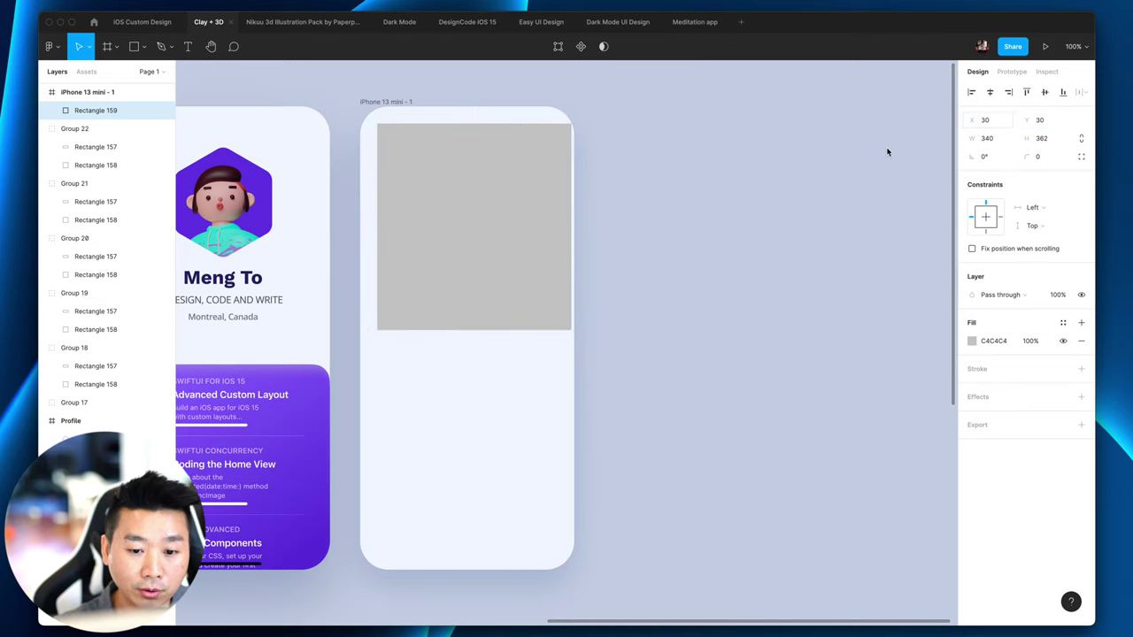
Step: Shrink the rectangle to 315 wide, leaving equal 30 px side margins
key(super+equal)
scroll(620, 314, up, 3)
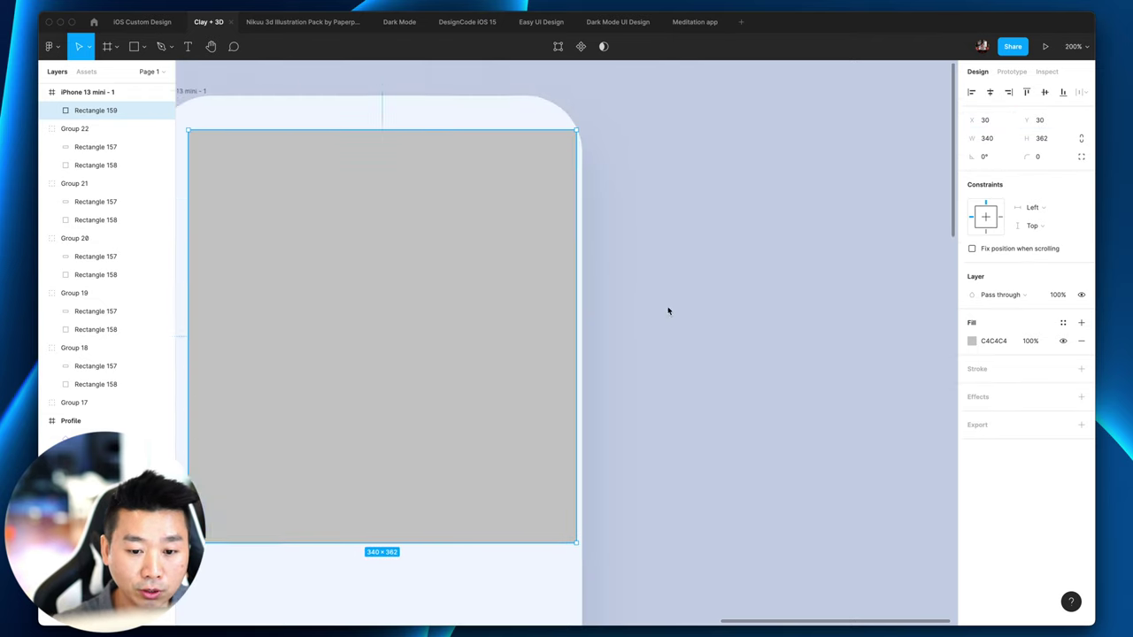
scroll(672, 304, left, 2)
drag(667, 525, 643, 513)
key(alt)
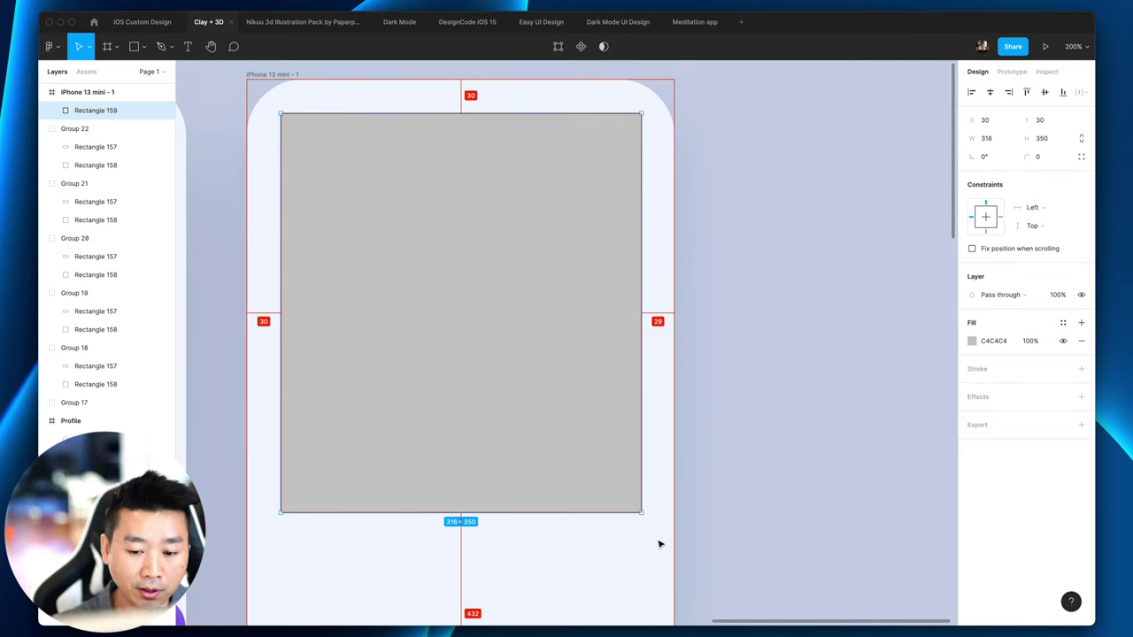
click(997, 139)
key(Up)
key(alt)
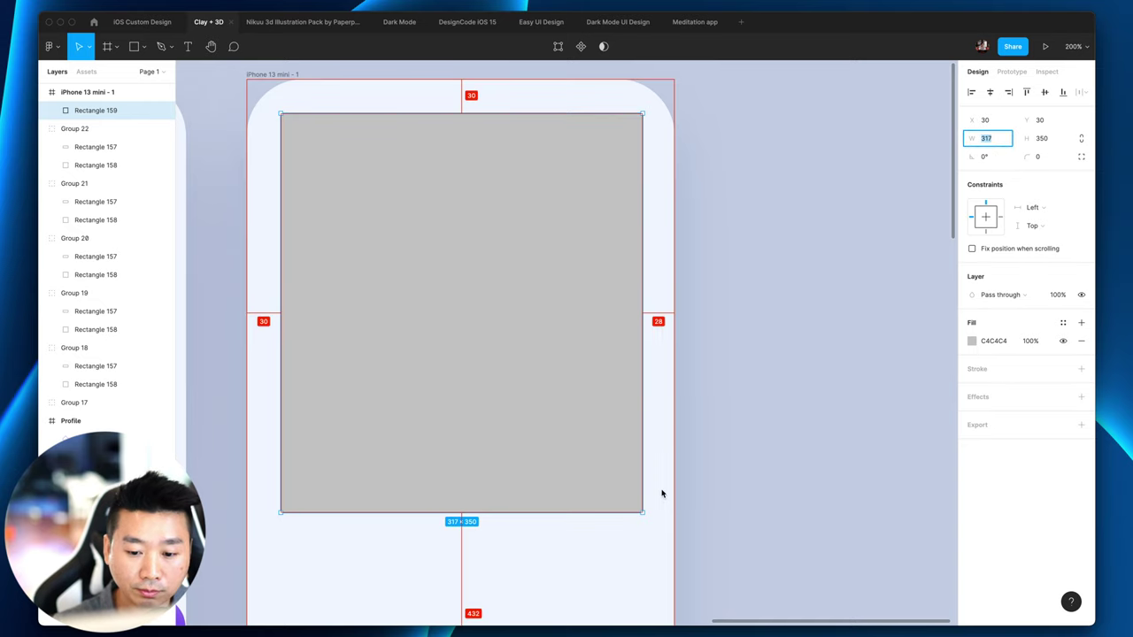
key(Down)
key(Down)
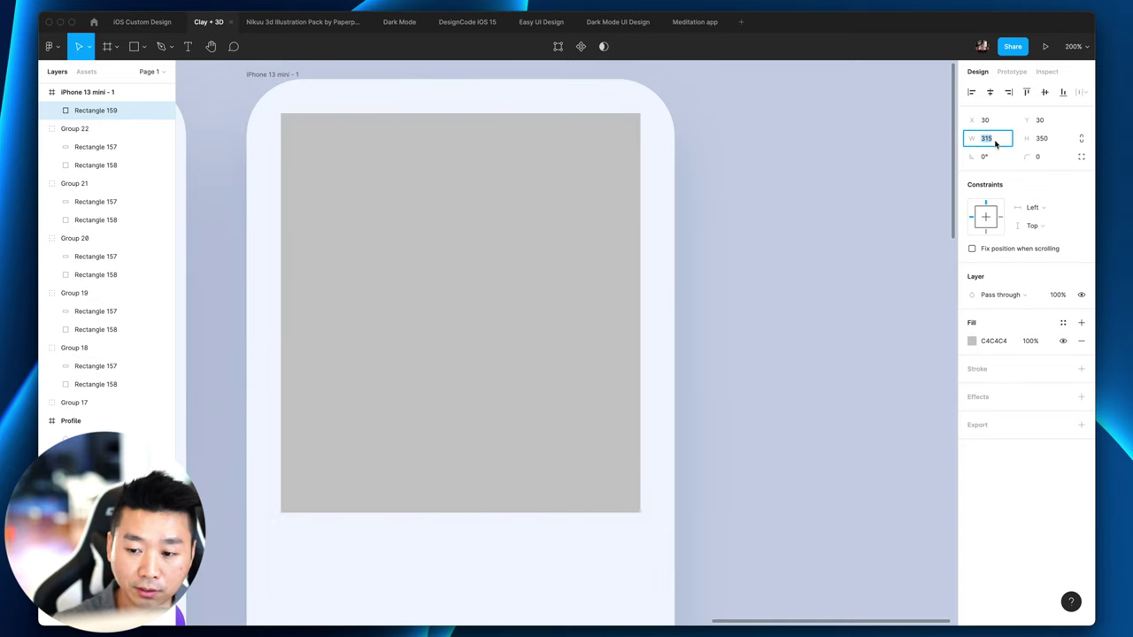
key(alt)
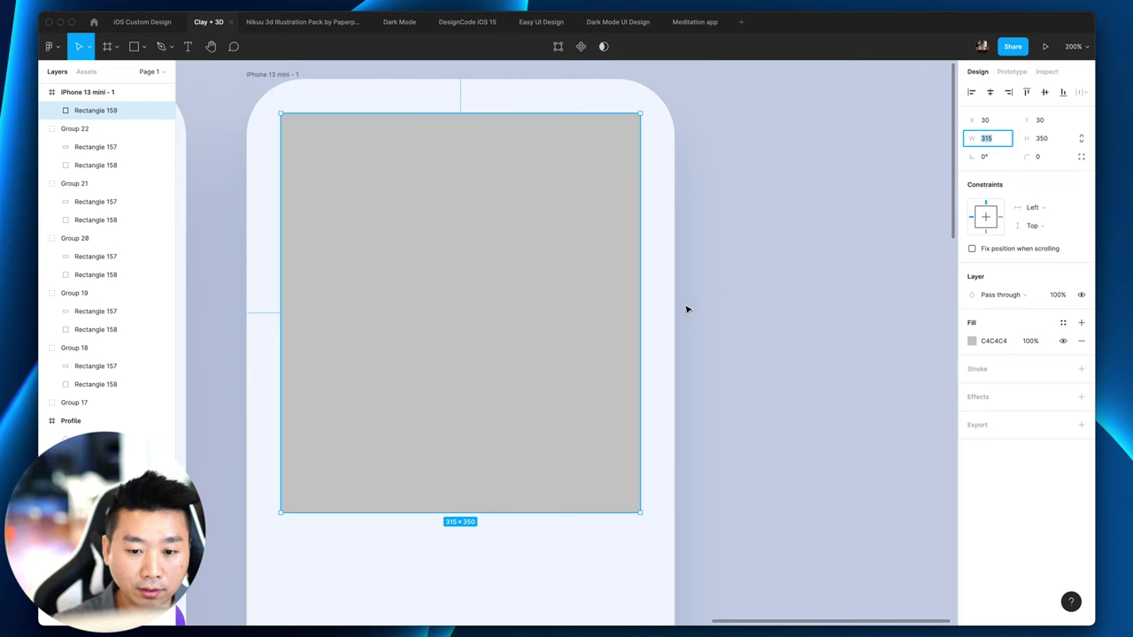
key(alt)
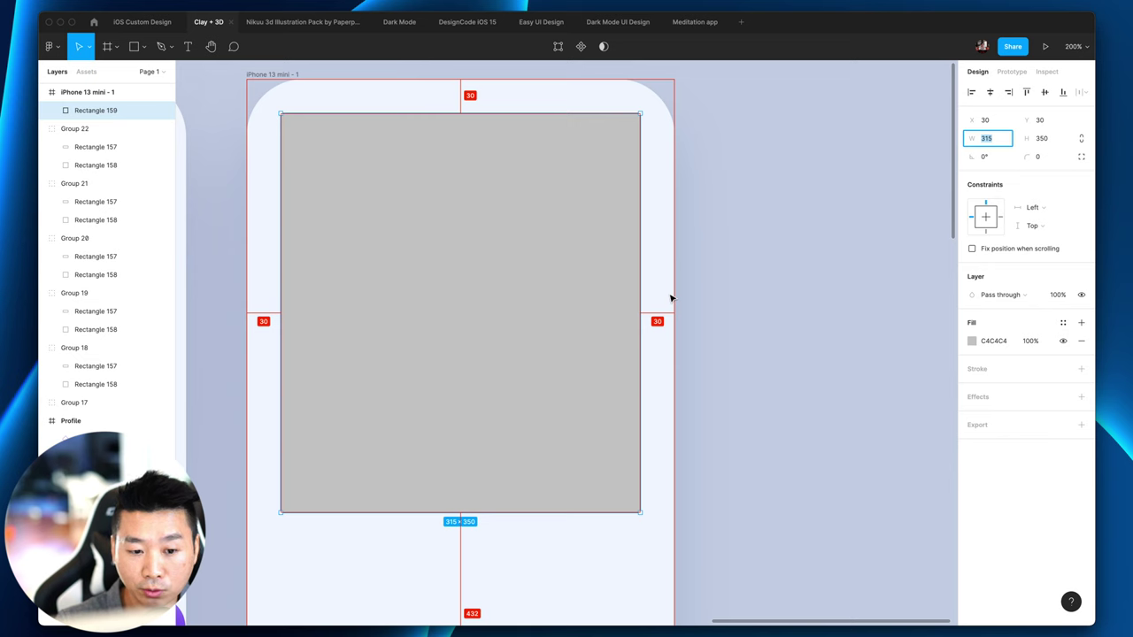
Step: Zoom out and back in to review the rectangle's placement within the frame
key(shift+0)
click(708, 299)
scroll(717, 308, down, 2)
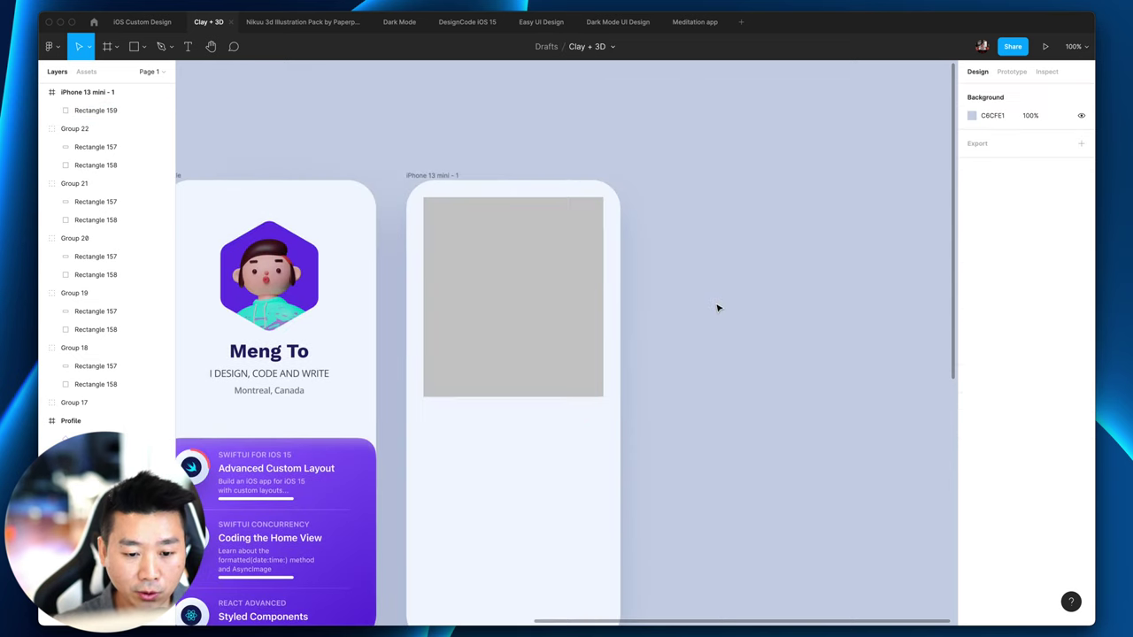
click(576, 292)
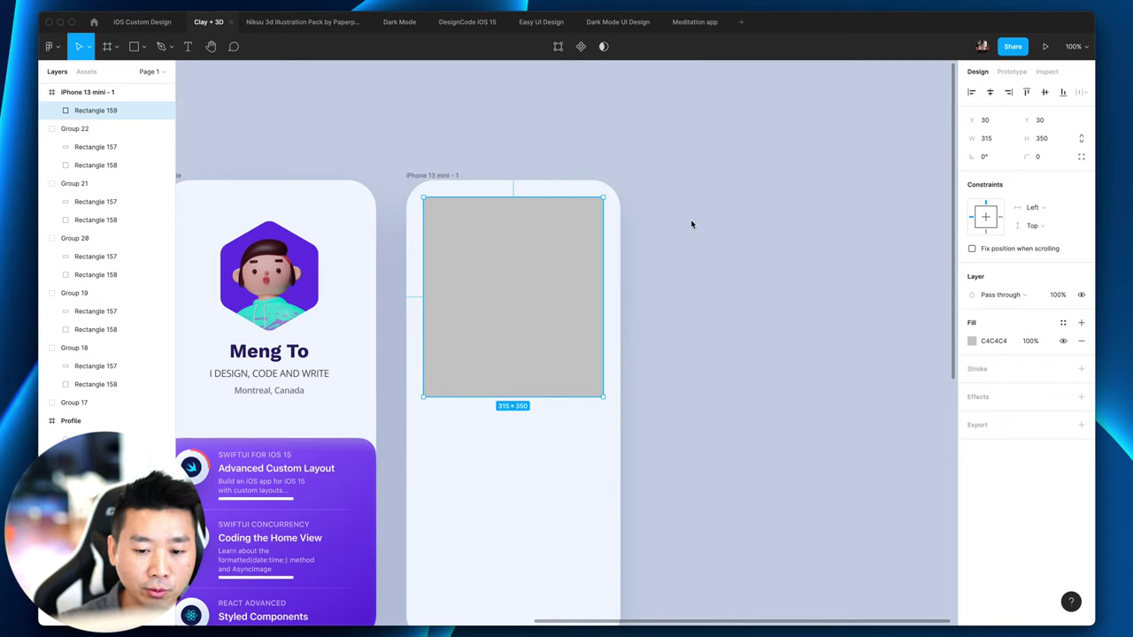
key(super+equal)
scroll(740, 238, up, 4)
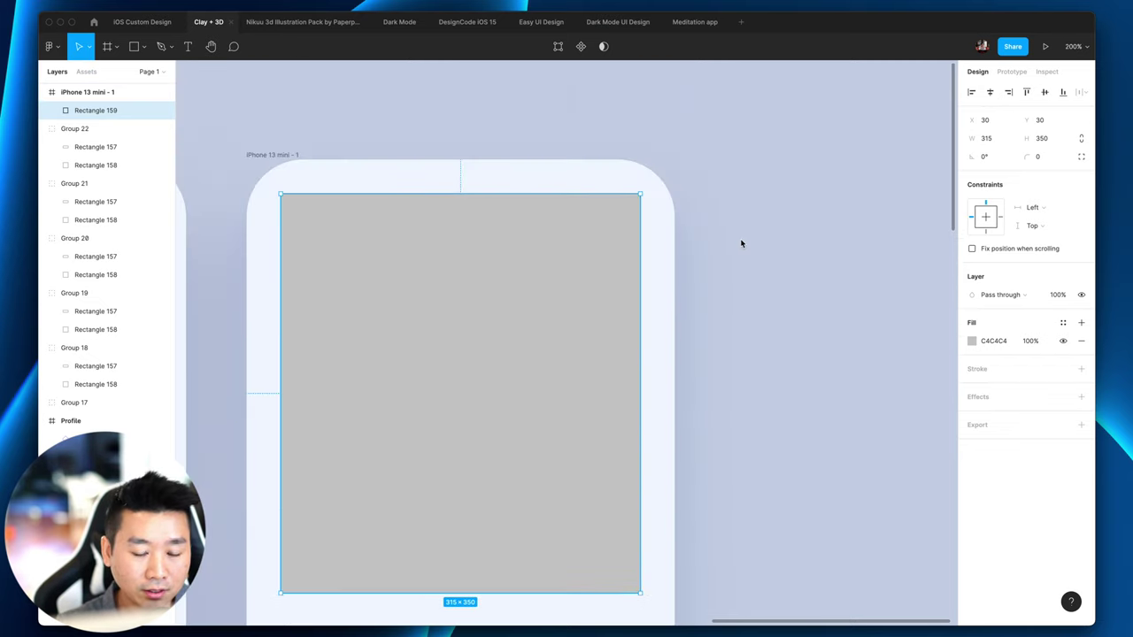
scroll(744, 249, up, 1)
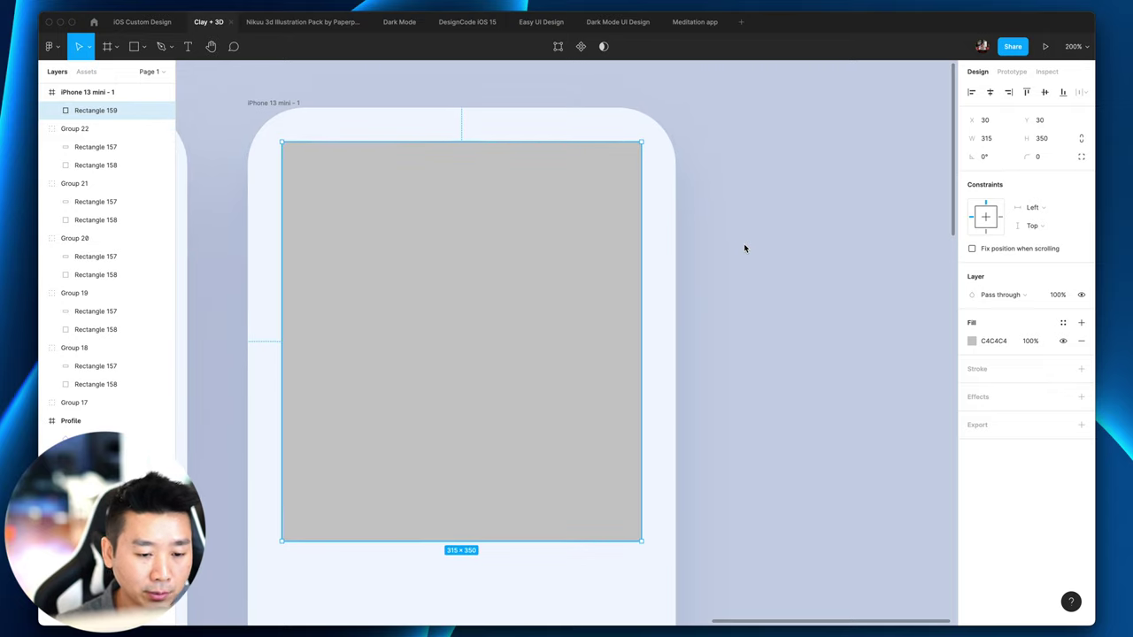
click(740, 304)
click(584, 309)
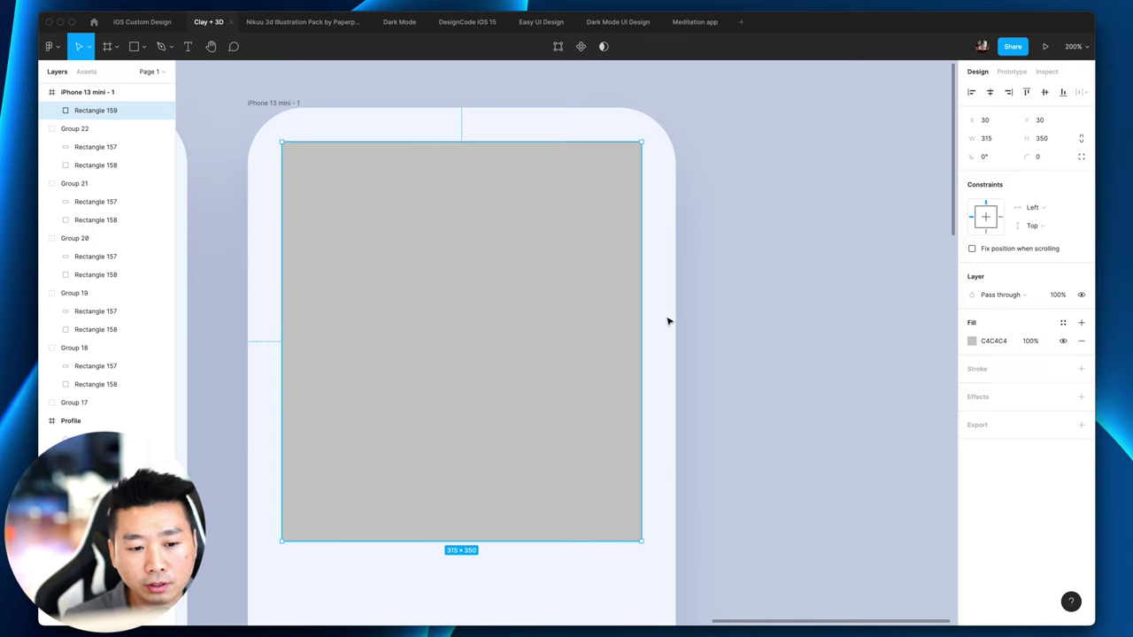
scroll(658, 159, down, 1)
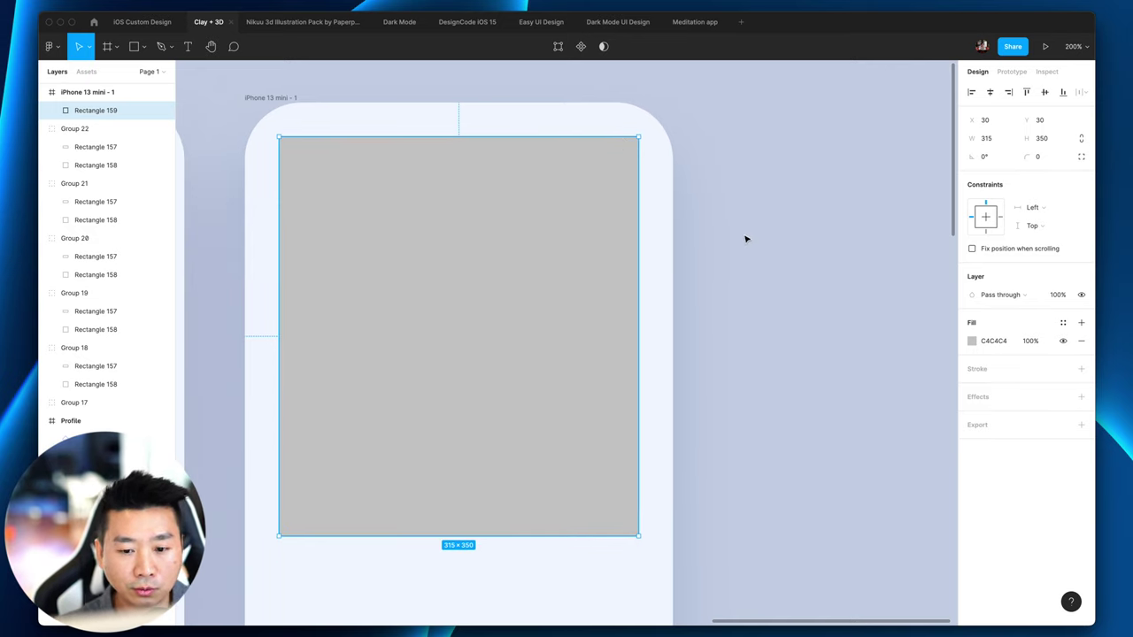
Step: Round the rectangle's corners to 30 and move it toward the frame's top-left
click(1051, 158)
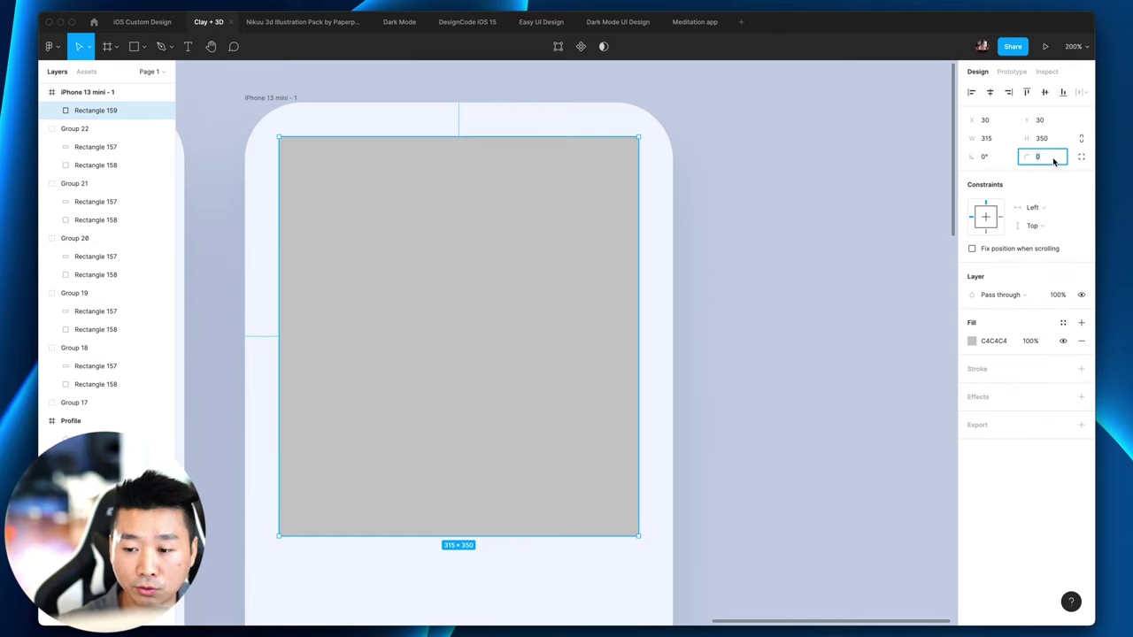
text(30)
key(Return)
click(761, 218)
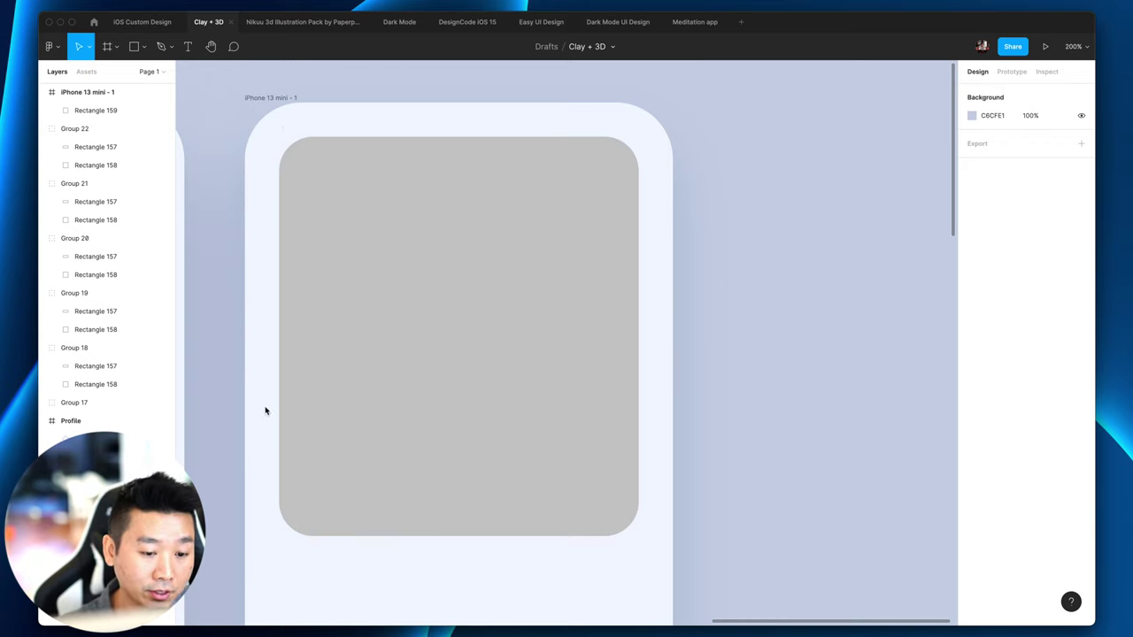
click(421, 191)
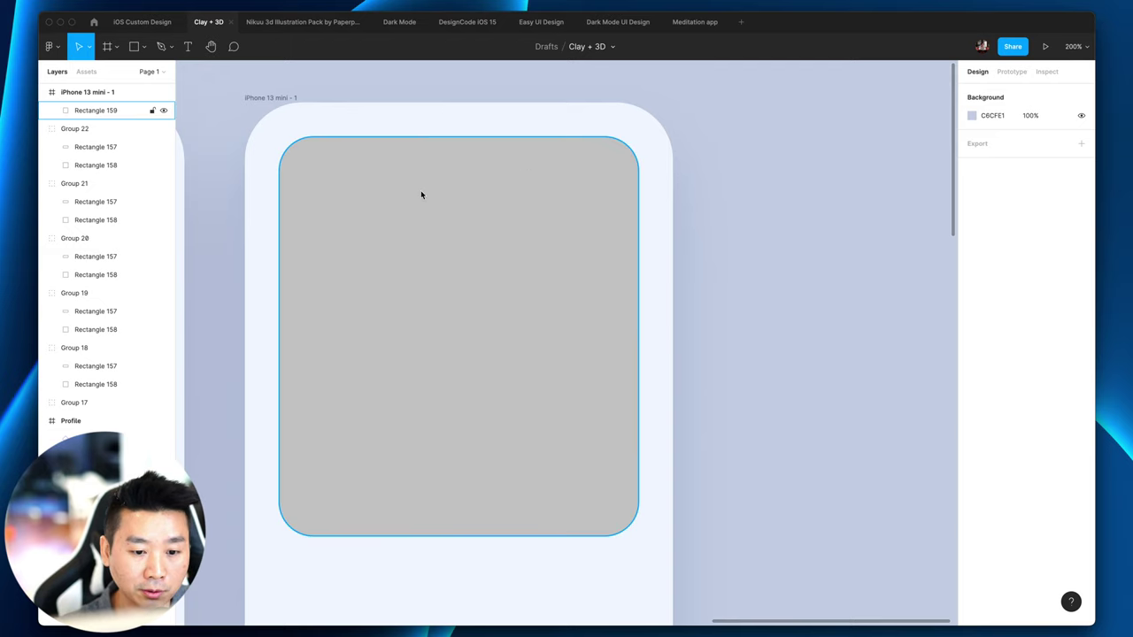
drag(457, 248, 390, 212)
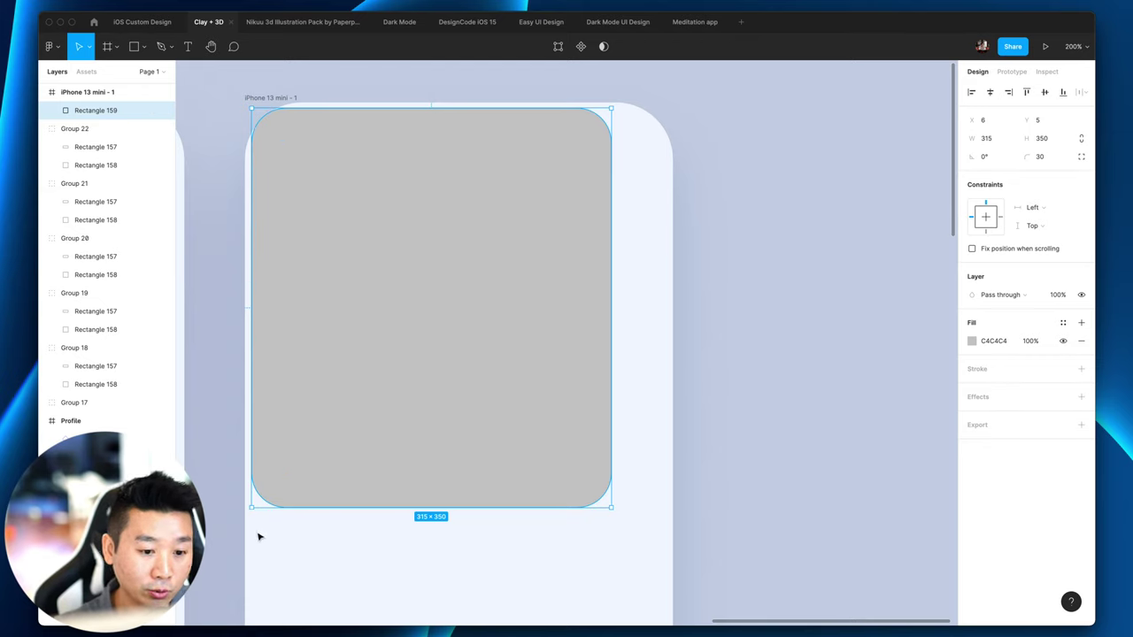
Step: Change the rectangle's corner radius to 42
click(1055, 158)
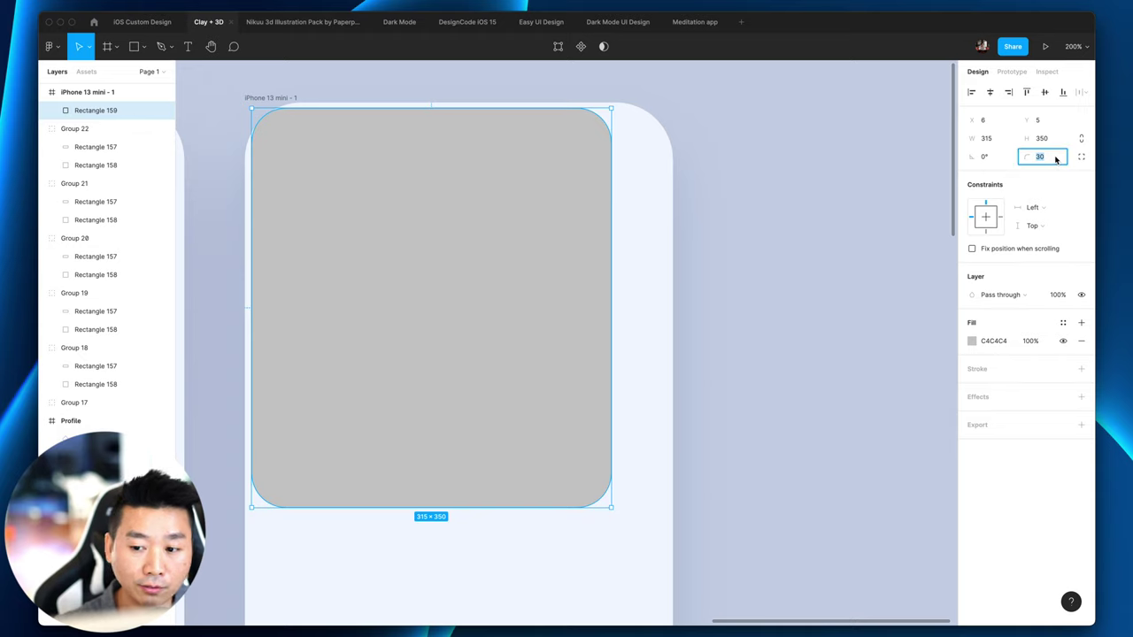
text(50)
key(Return)
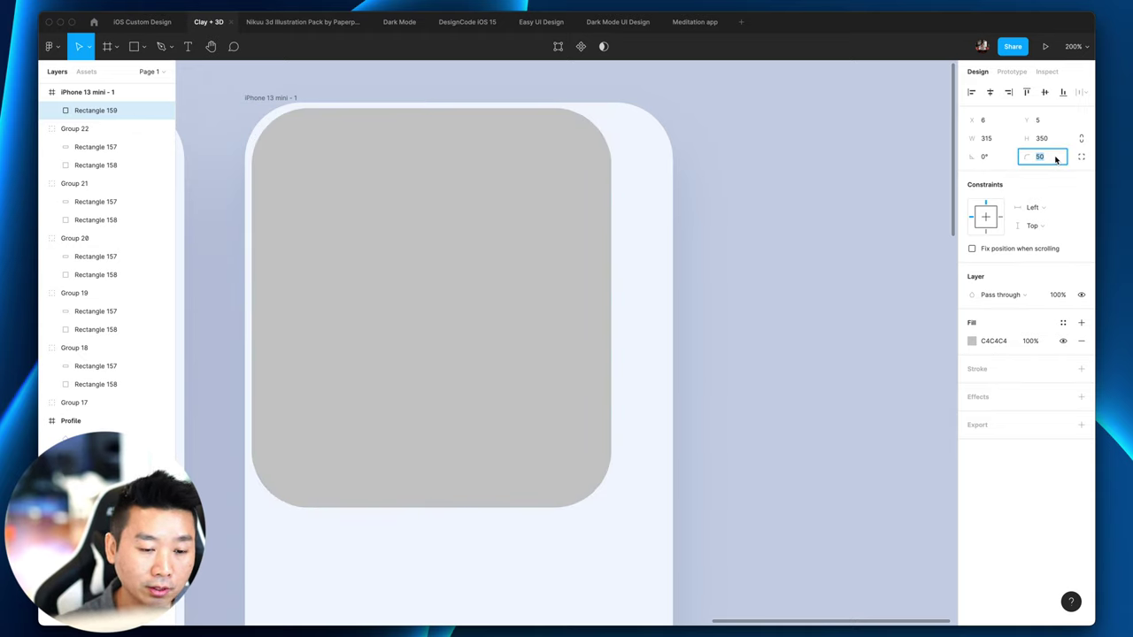
key(Down)
key(Down)
key(Down)
key(Down)
key(Down)
key(Down)
key(Down)
key(Down)
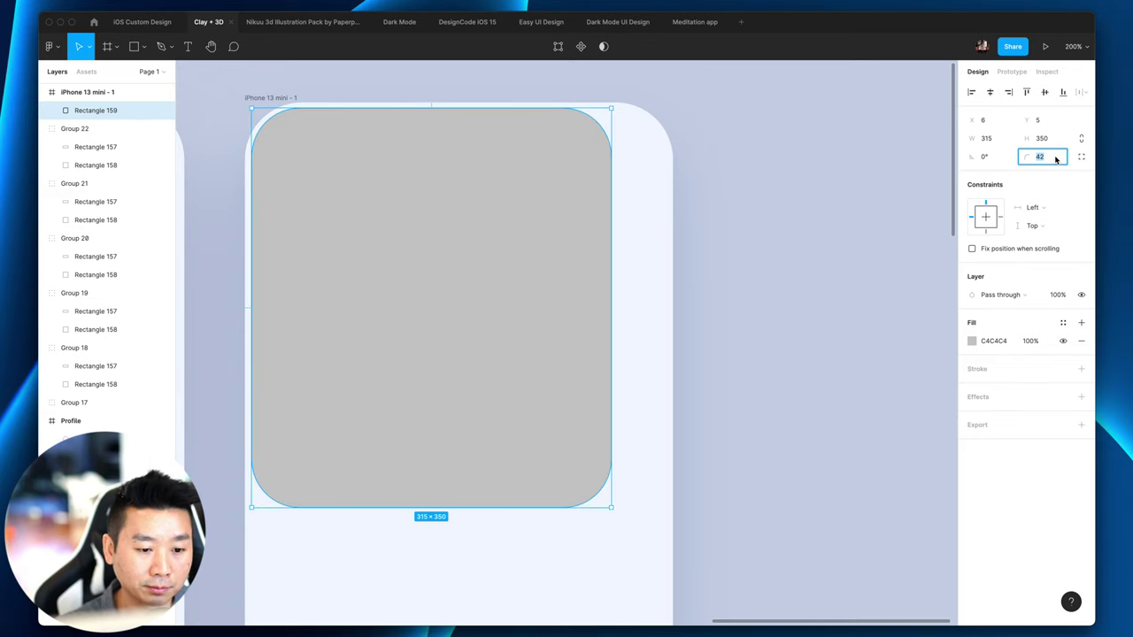
key(Return)
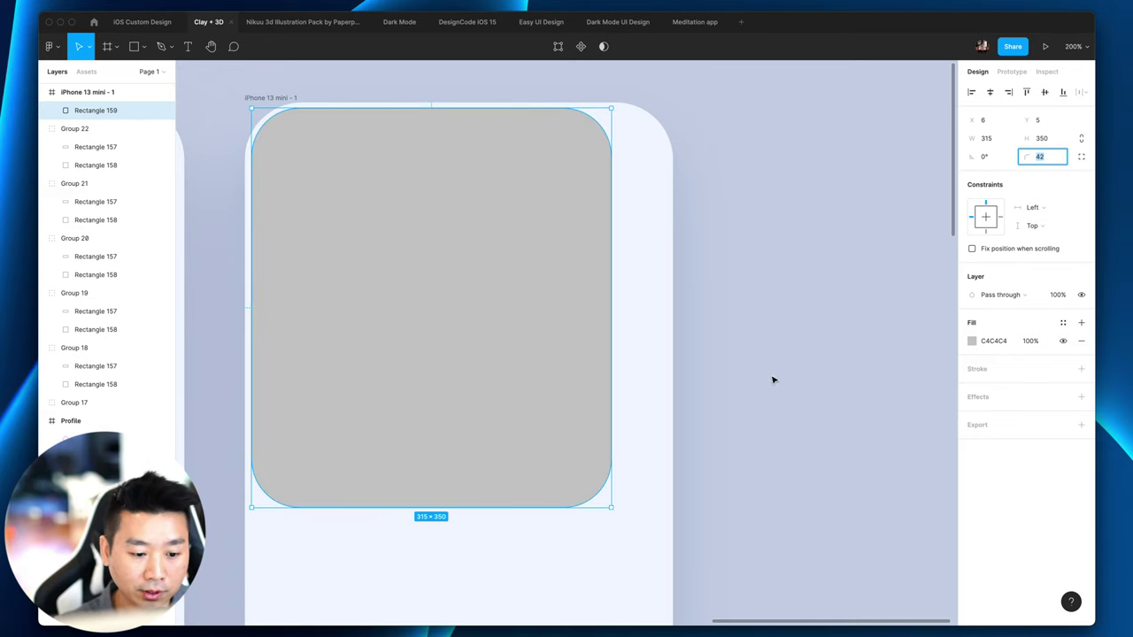
Step: Nudge the rectangle to X 8, Y 8 inside the iPhone frame
click(770, 380)
click(488, 375)
key(alt)
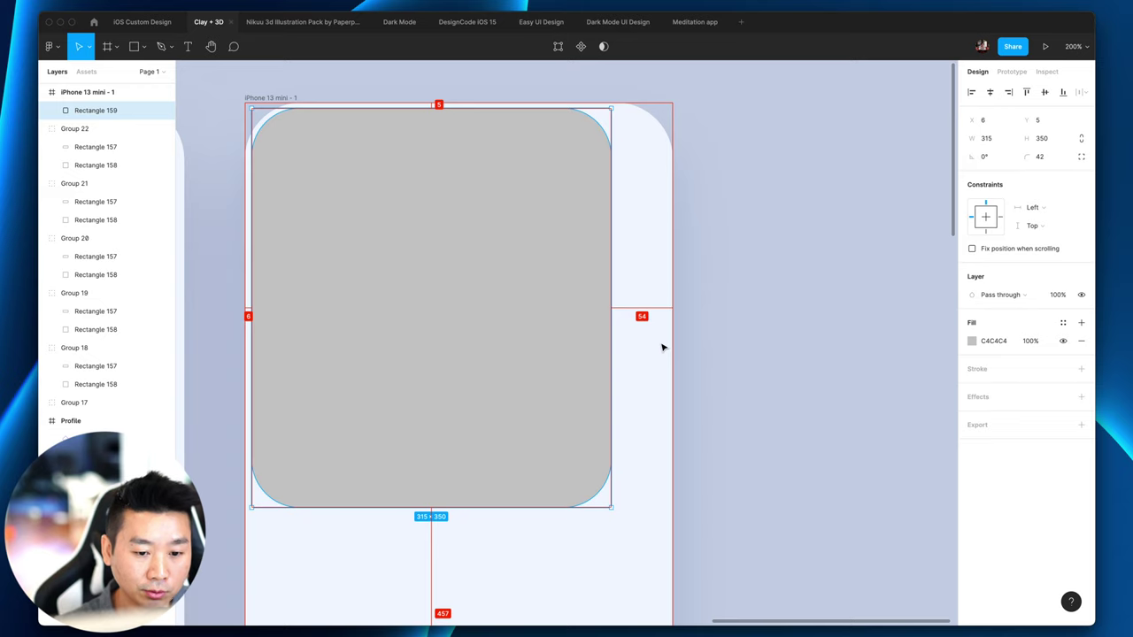
key(Down)
key(Down)
key(Down)
key(Right)
key(Right)
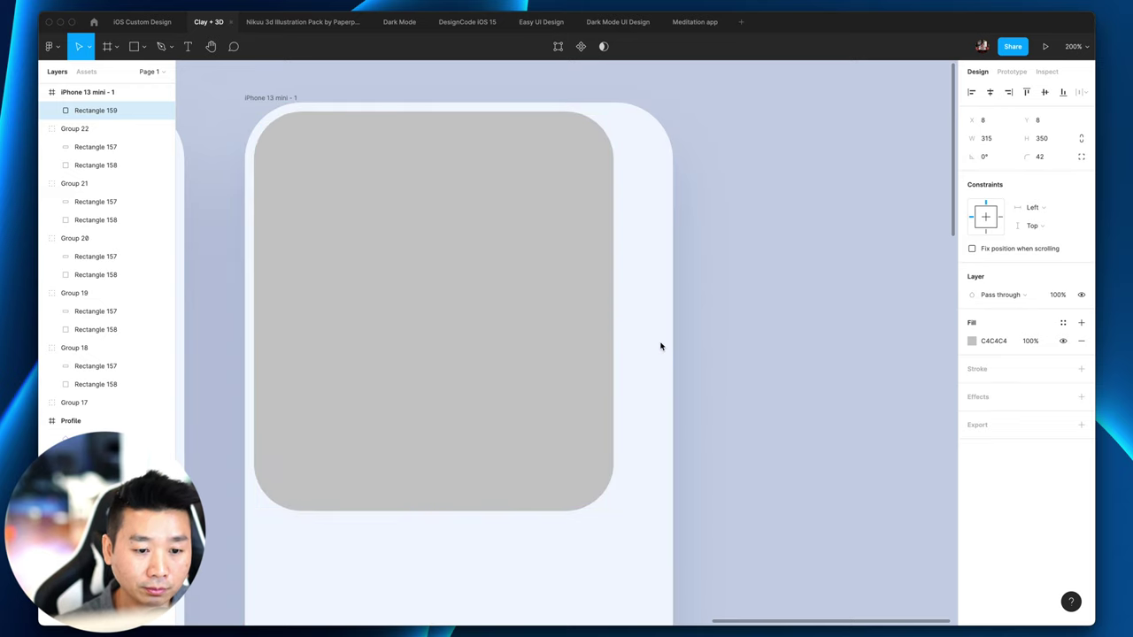
key(alt)
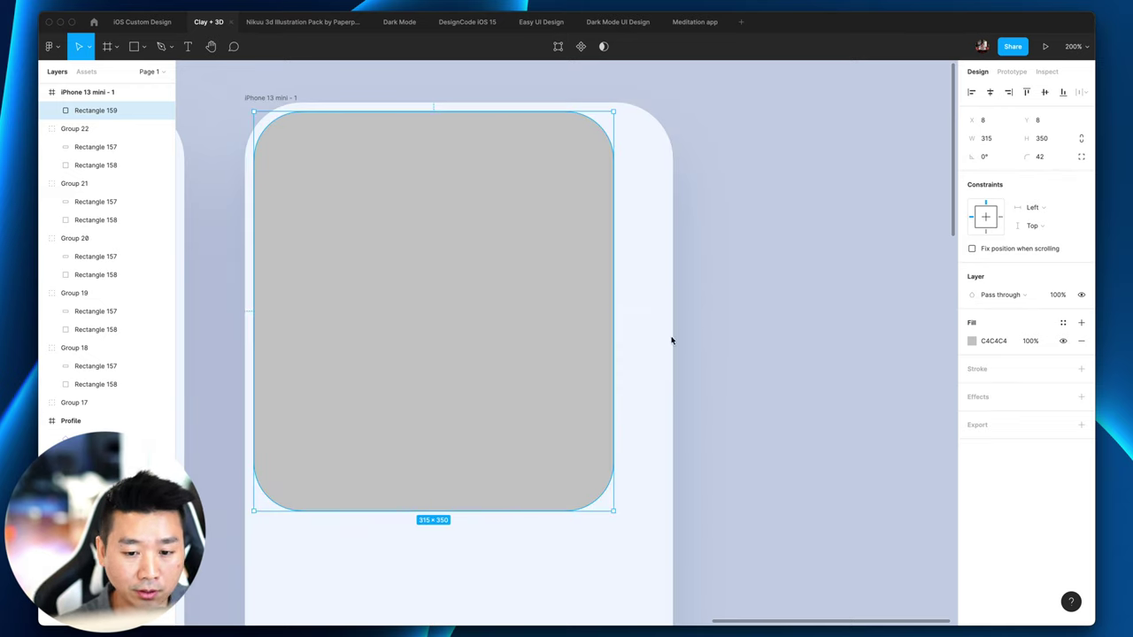
Step: Resize the rectangle to 359×382 for an even 8 px margin at the sides and top
drag(615, 512, 663, 546)
key(alt)
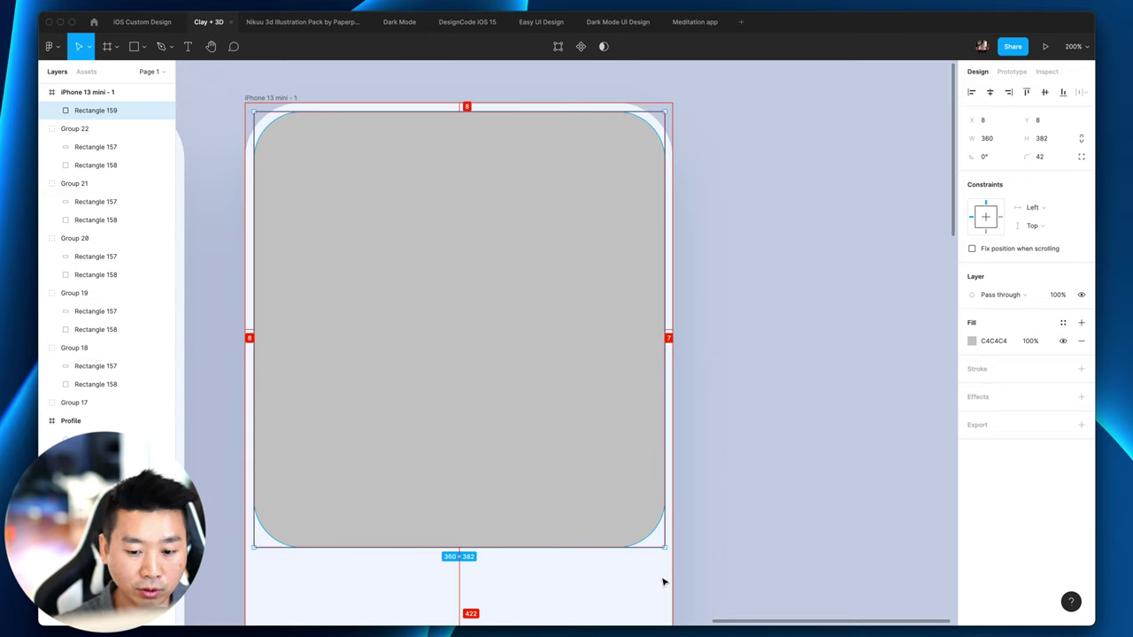
click(1000, 139)
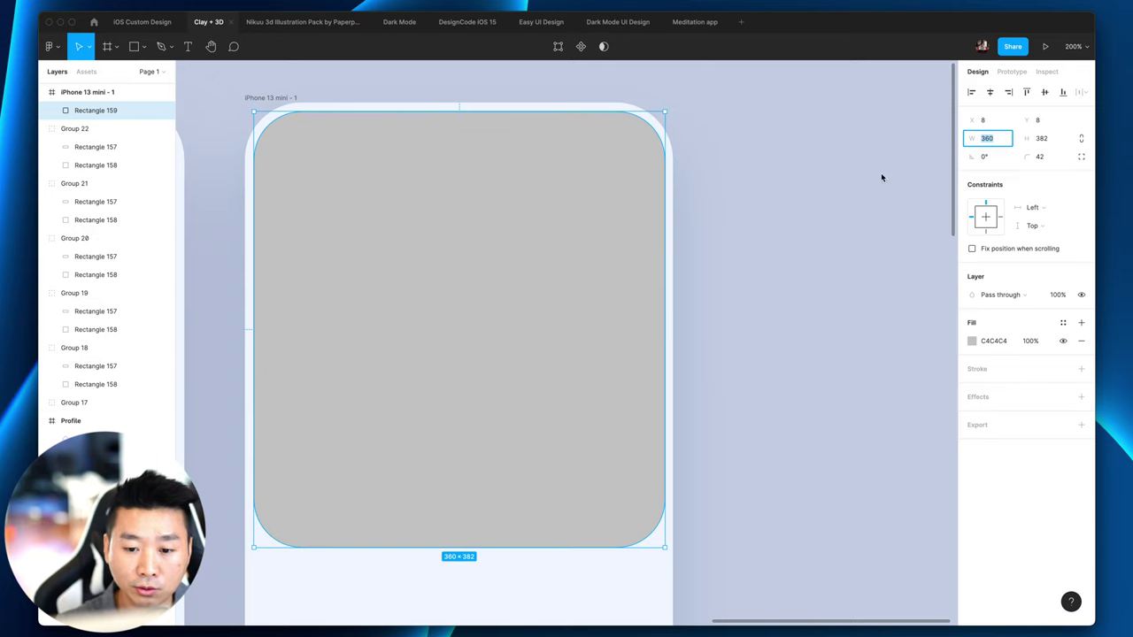
key(alt)
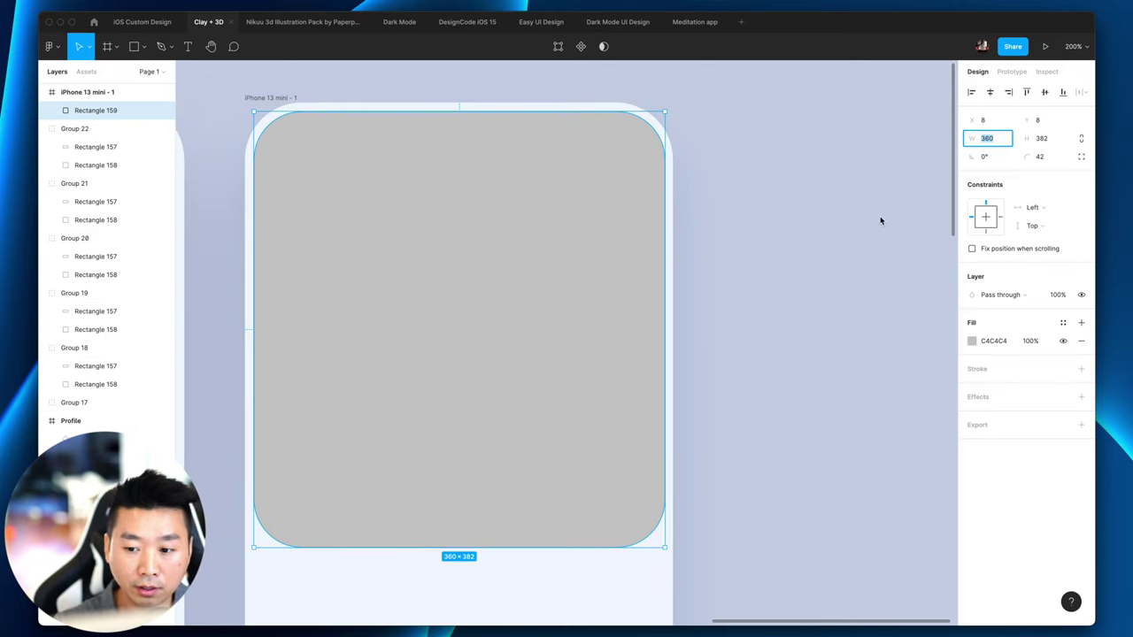
key(Down)
key(alt)
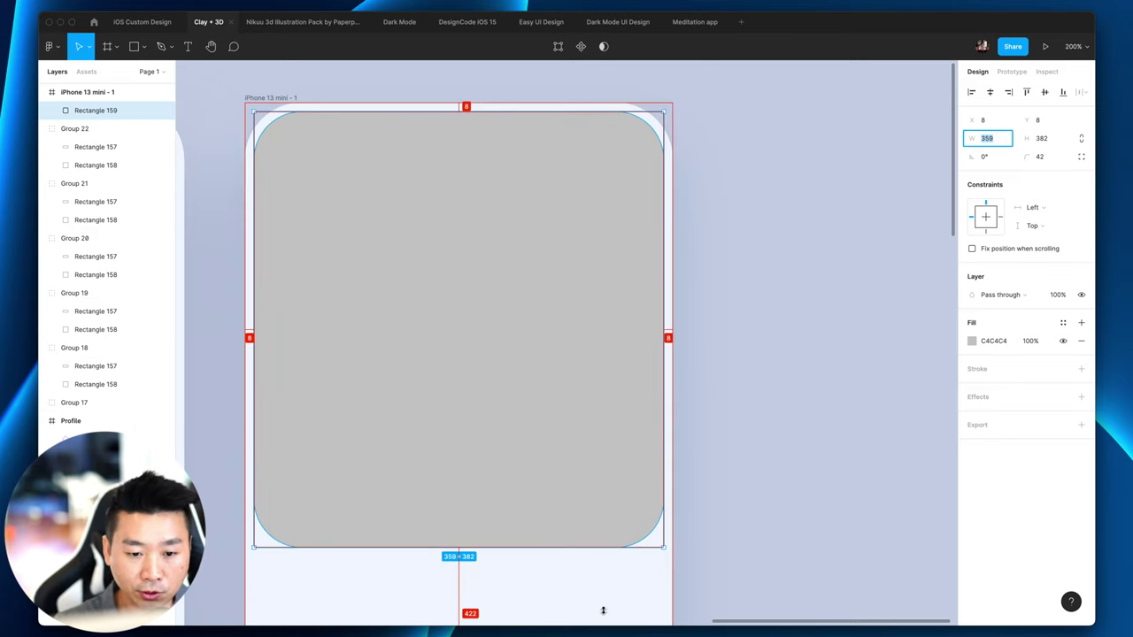
click(779, 399)
scroll(788, 403, down, 1)
click(540, 369)
scroll(522, 319, up, 1)
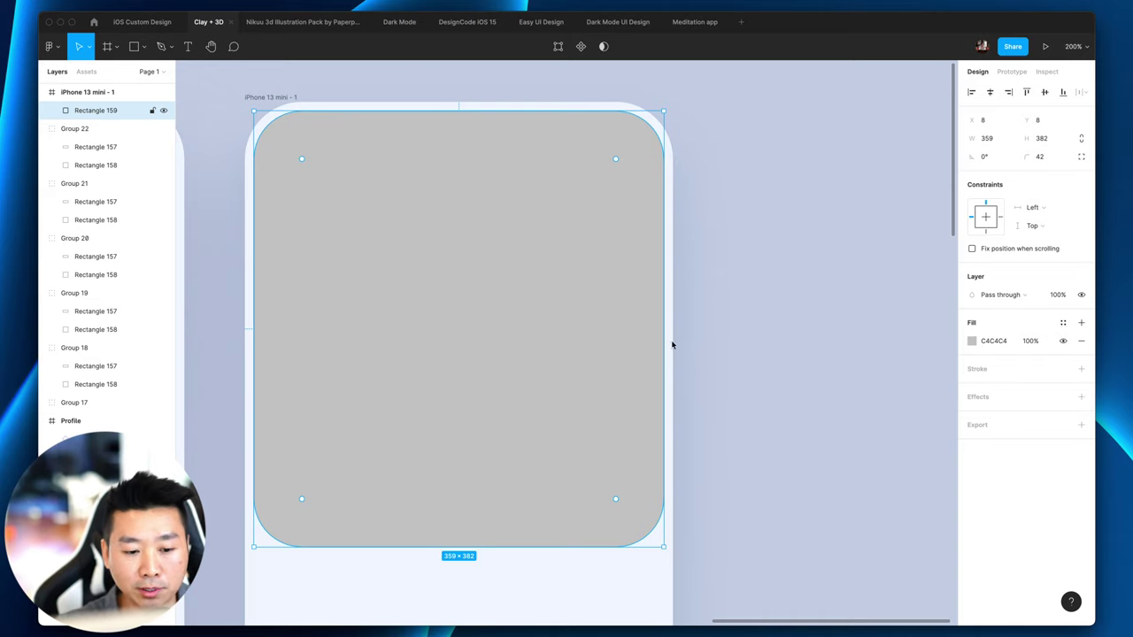
scroll(717, 386, down, 2)
scroll(716, 385, down, 2)
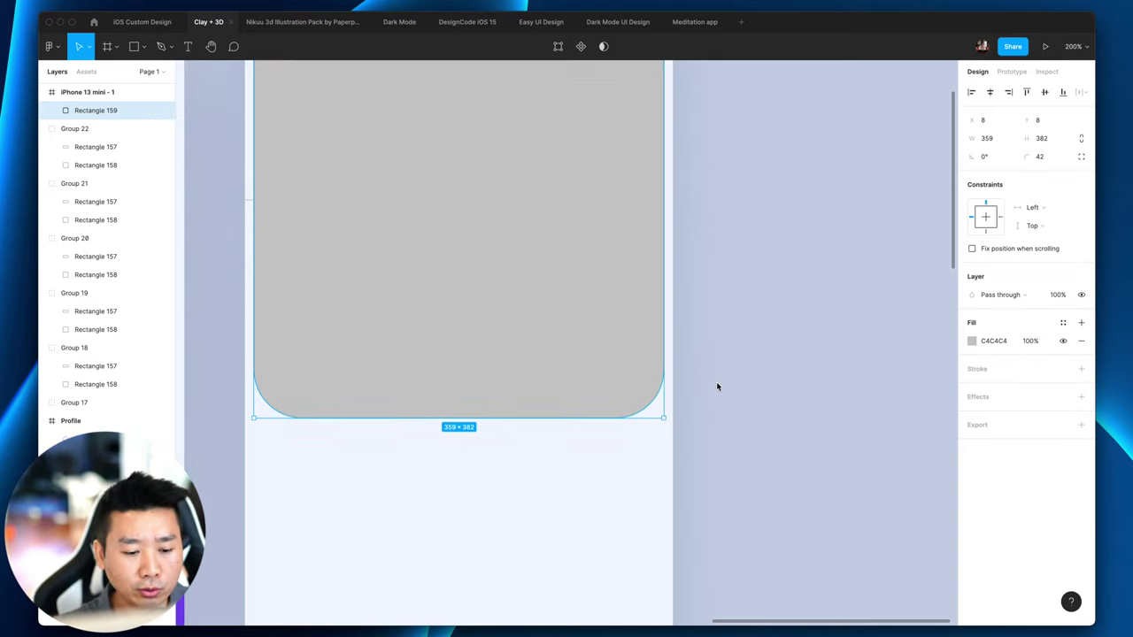
scroll(717, 386, up, 4)
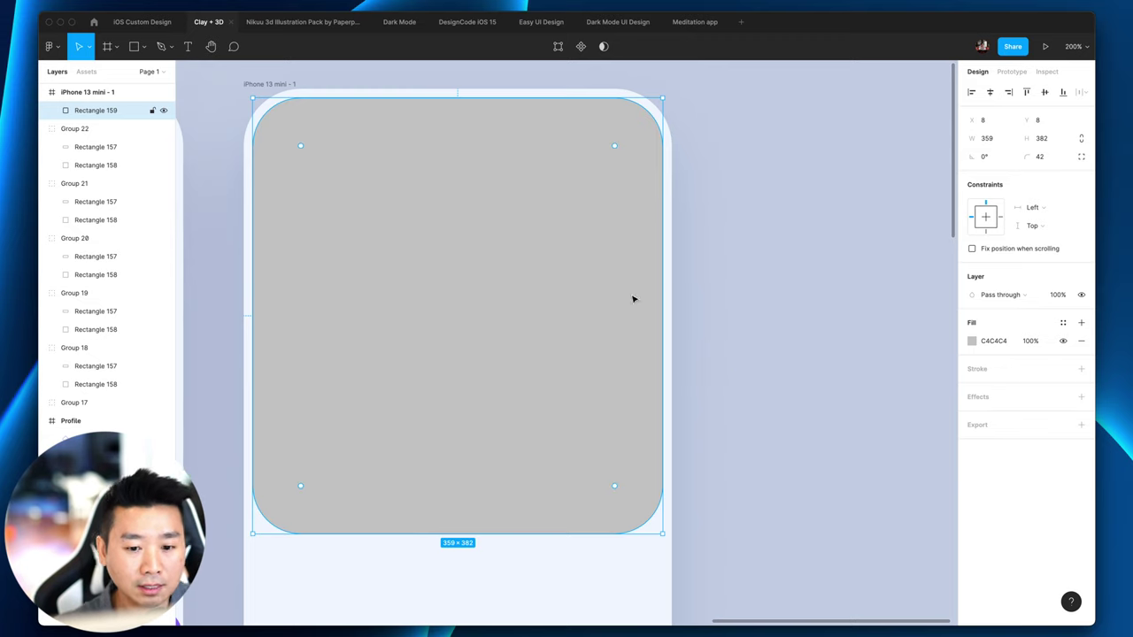
Step: Move the rectangle to X 16, Y 16 in the frame
key(shift+Right)
key(shift+Down)
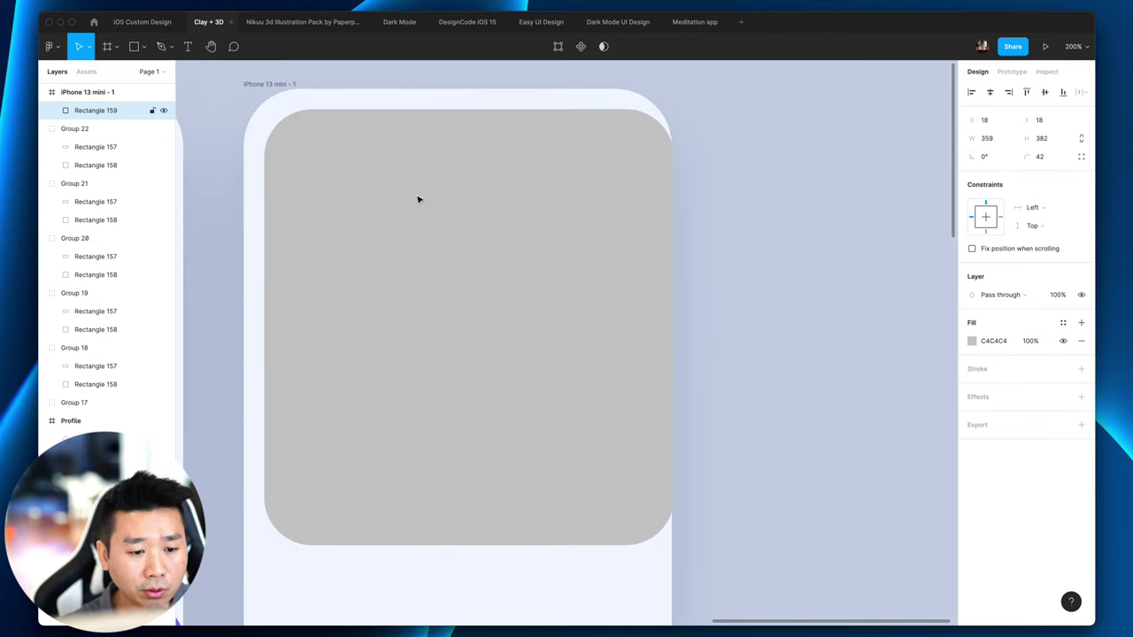
scroll(262, 248, down, 2)
scroll(252, 256, up, 1)
key(Left)
key(Left)
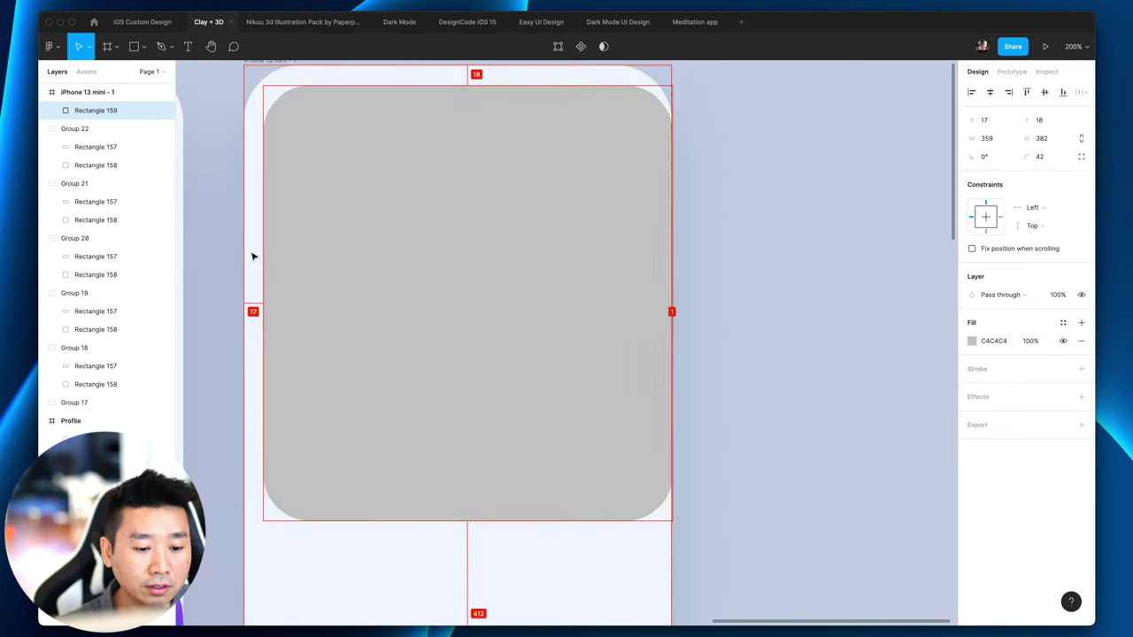
key(Up)
key(Up)
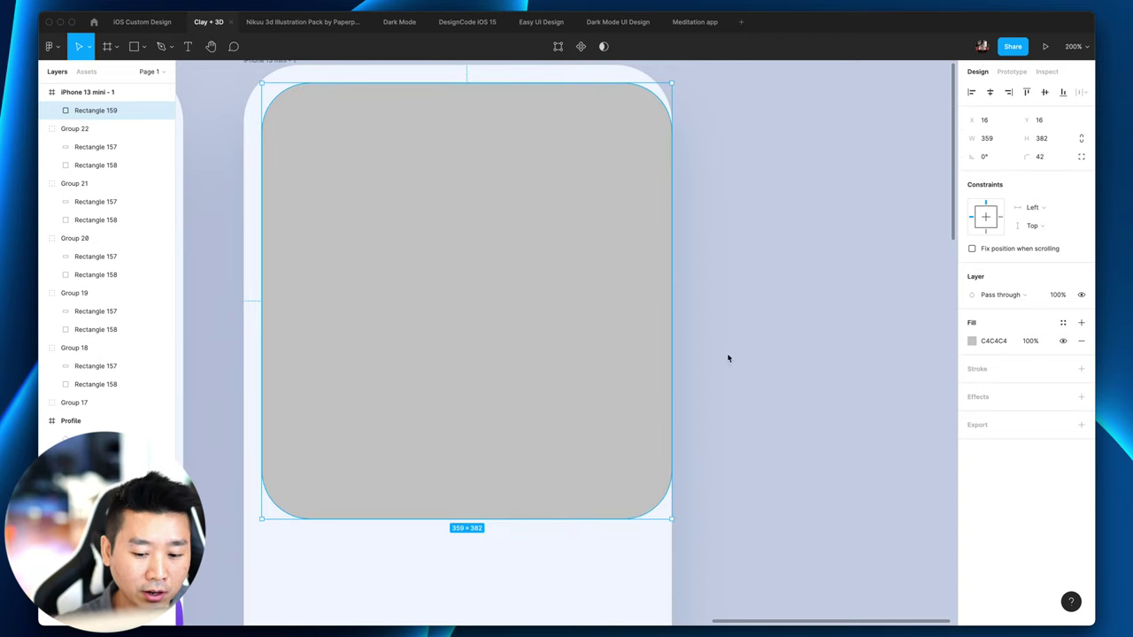
Step: Resize the rectangle to 343×381, confirming even 16 px margins
drag(671, 517, 651, 517)
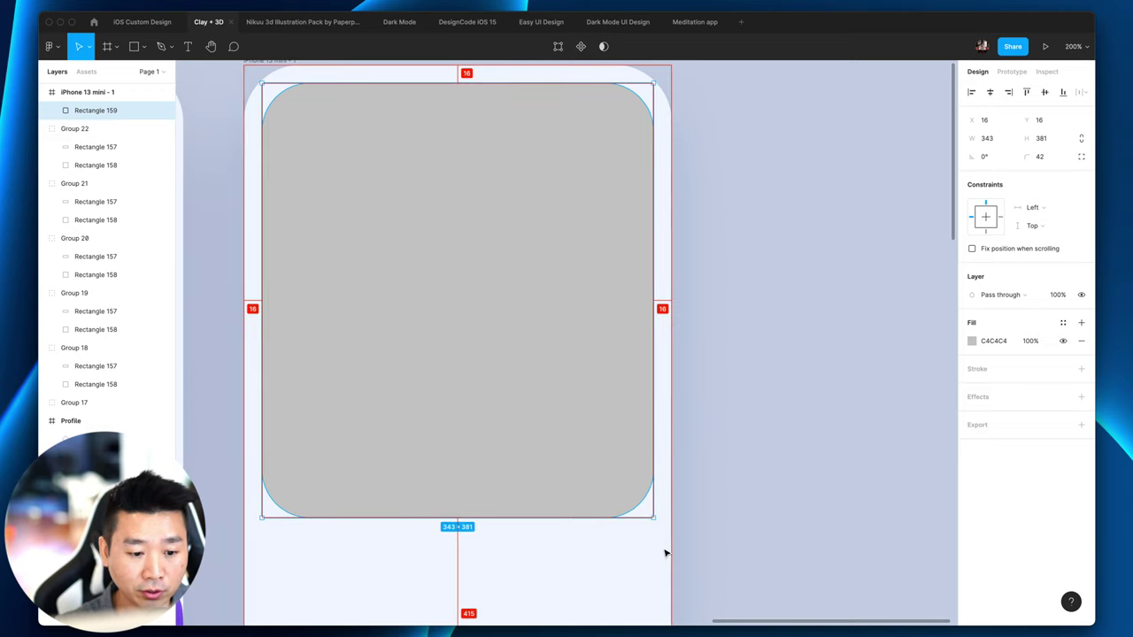
scroll(748, 476, up, 2)
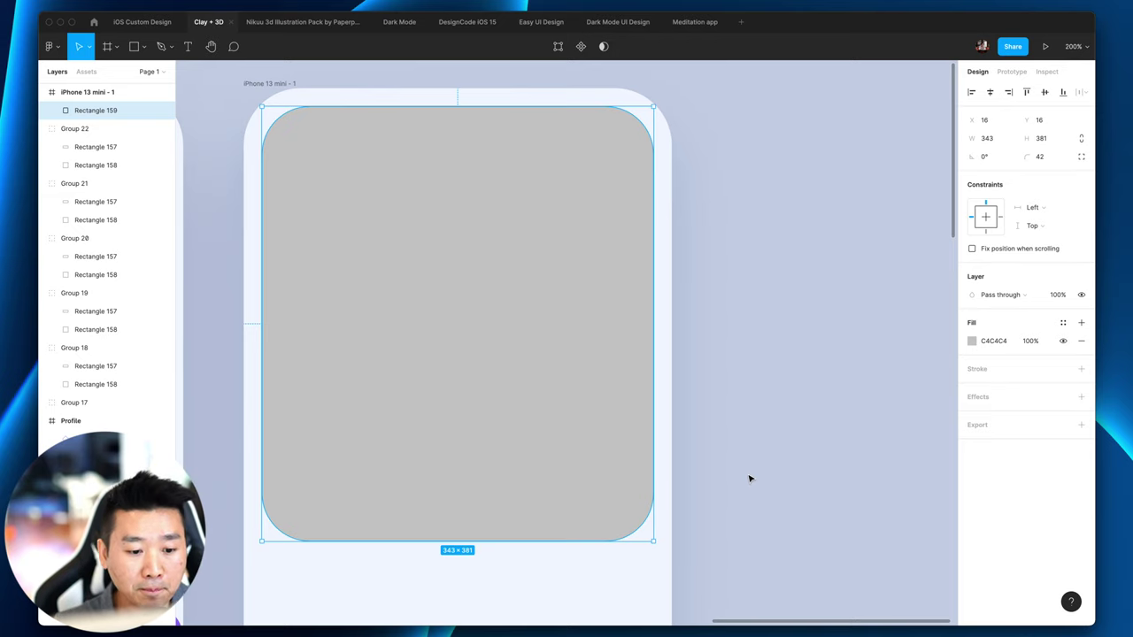
click(796, 262)
click(520, 259)
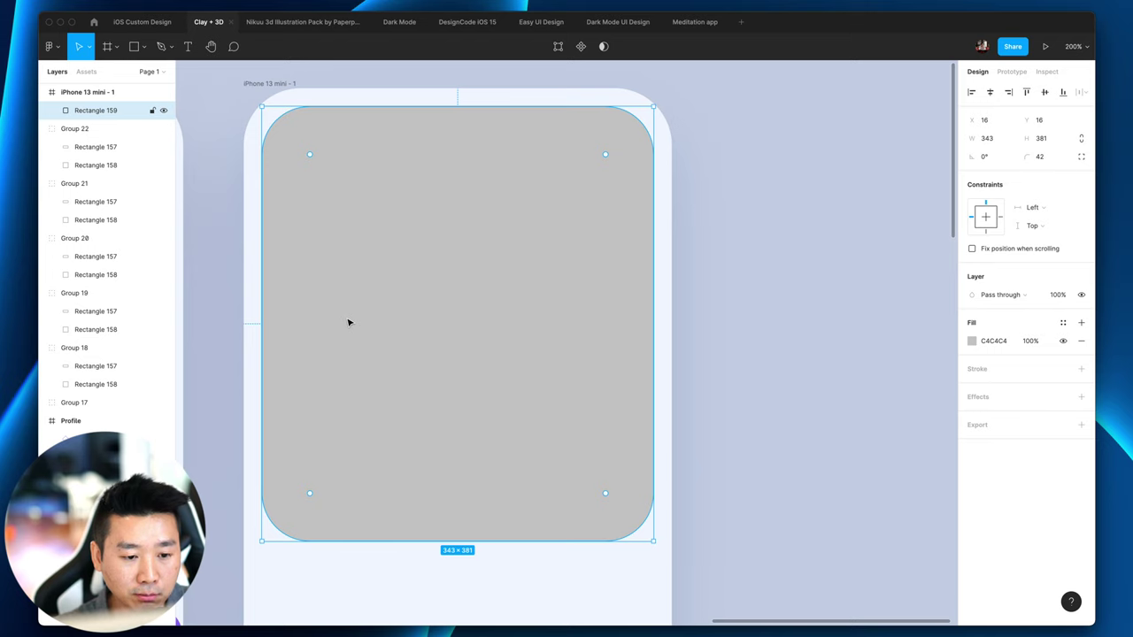
scroll(351, 323, up, 2)
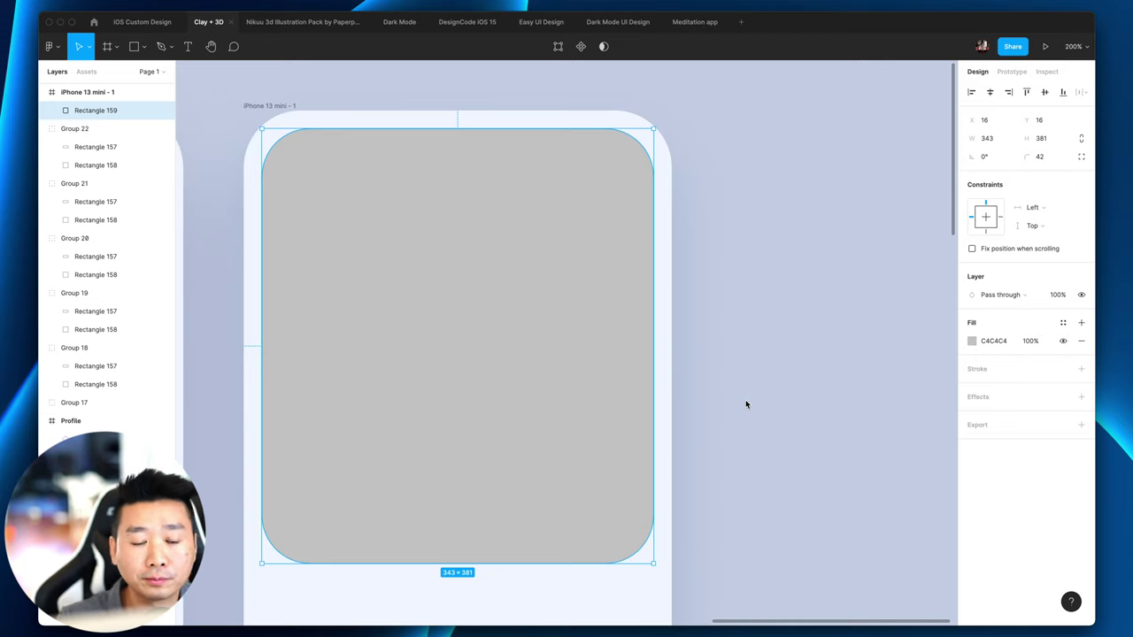
key(alt)
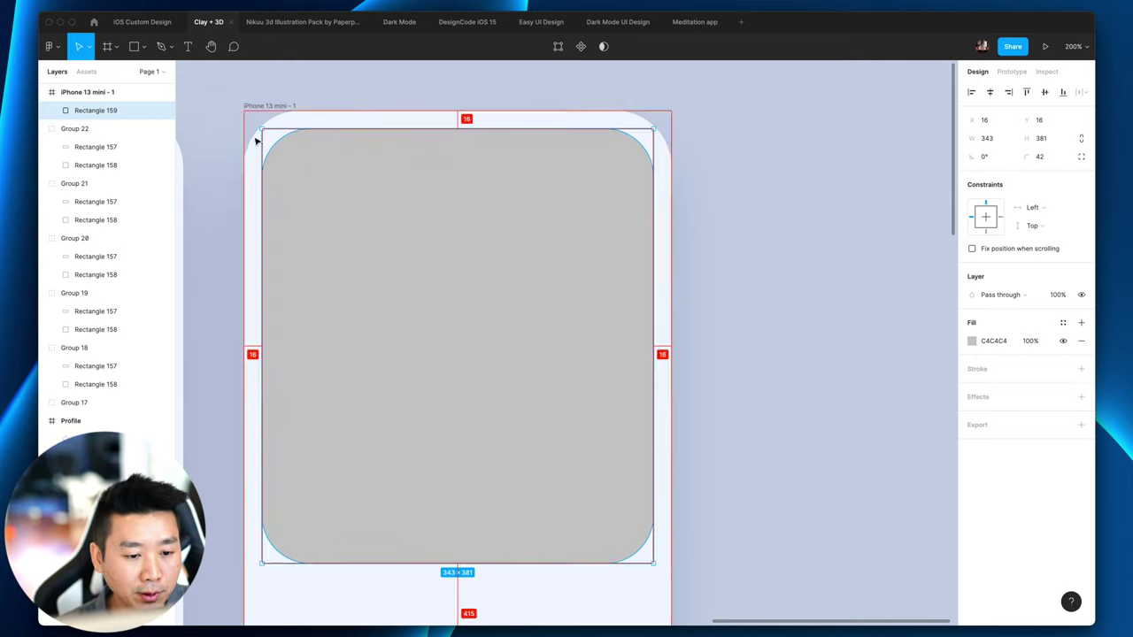
Step: Zoom out and pan to view the neighbouring profile screen
click(753, 249)
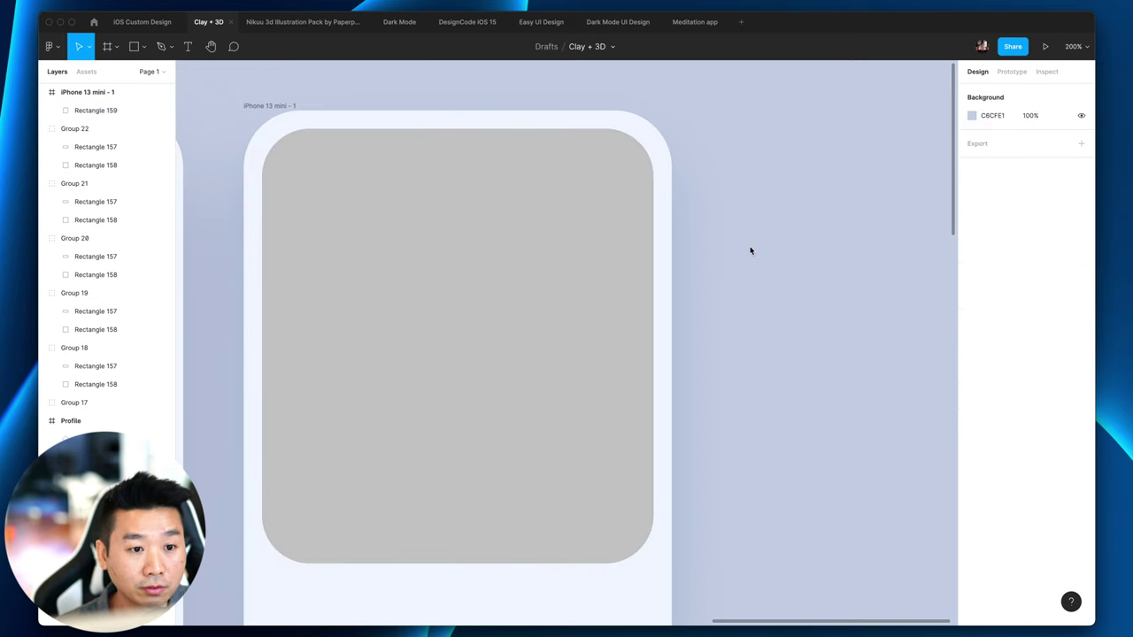
scroll(771, 271, down, 3)
key(ctrl+z)
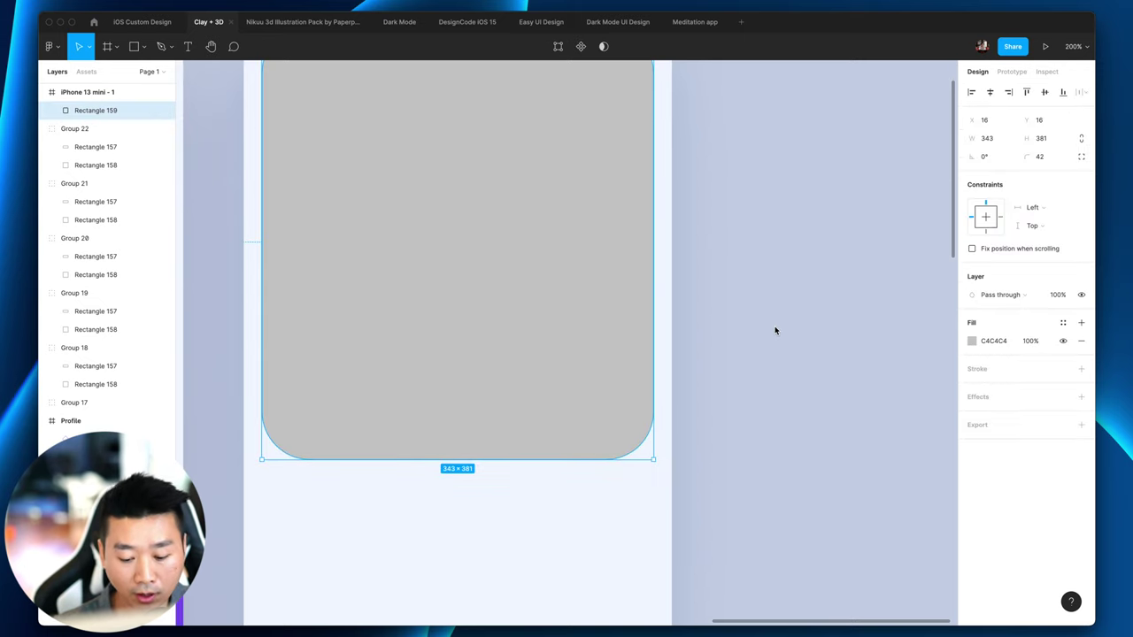
scroll(775, 330, down, 3)
click(655, 315)
key(ctrl+z)
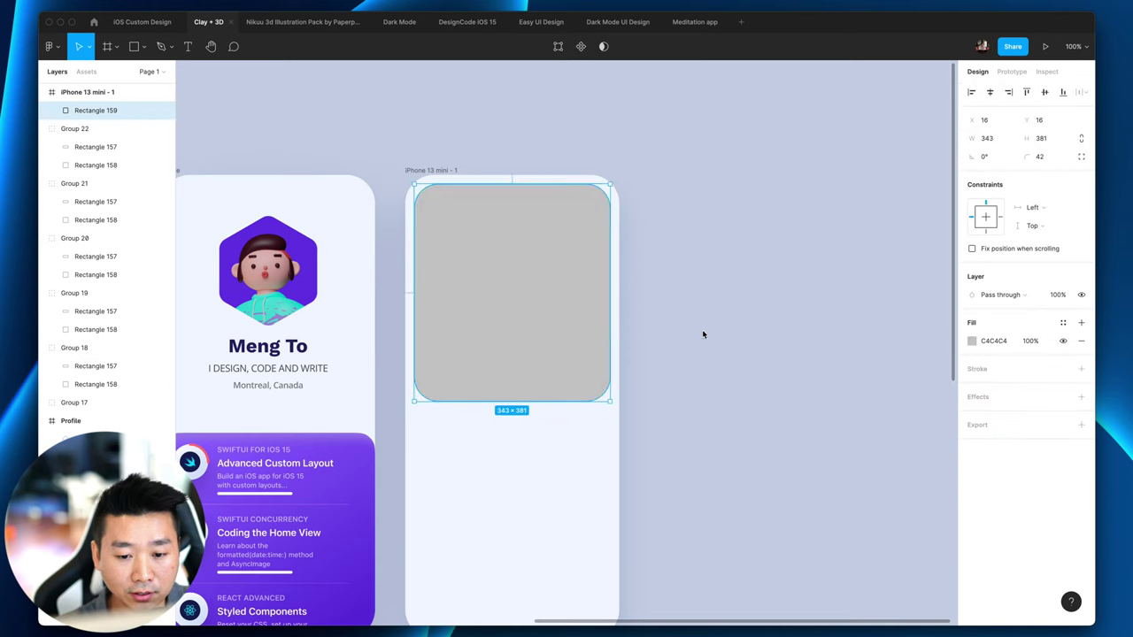
scroll(701, 329, left, 3)
scroll(698, 330, left, 3)
scroll(698, 330, right, 3)
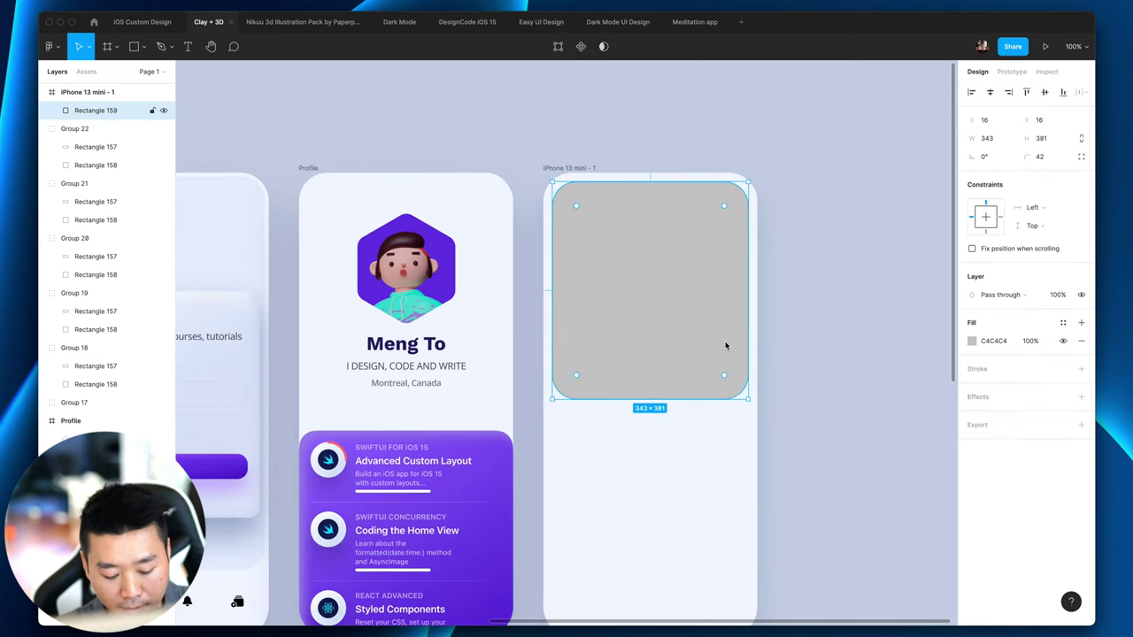
Step: Fill the card with the sampled phone background, deepened to light blue D6DEEE
scroll(725, 345, right, 2)
scroll(725, 347, up, 1)
scroll(756, 359, down, 1)
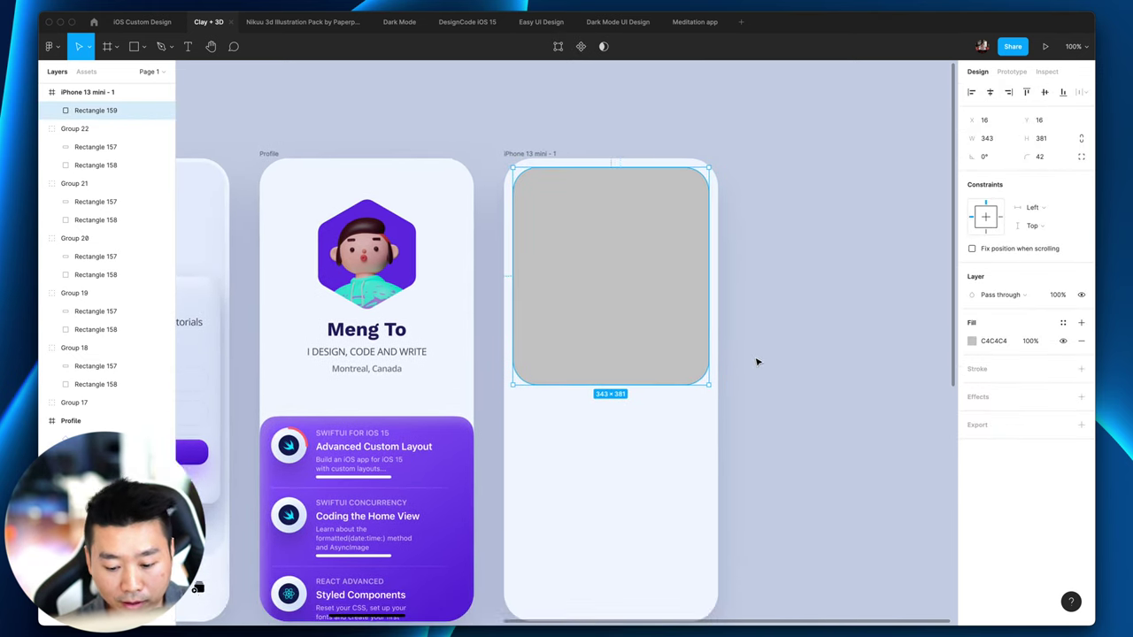
scroll(755, 359, up, 5)
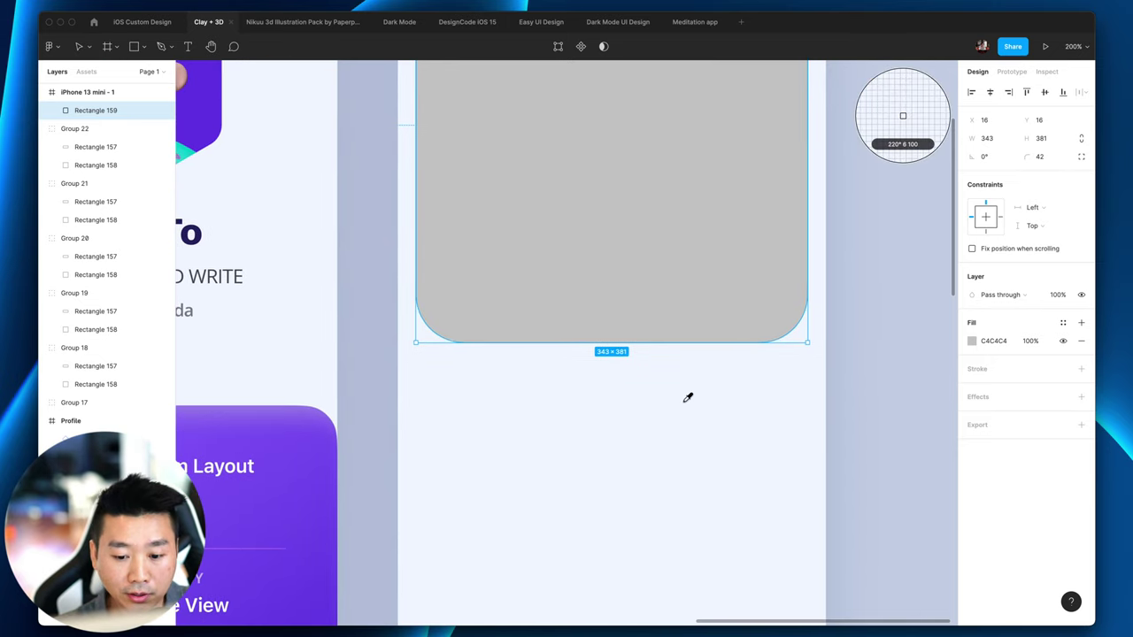
click(688, 397)
scroll(853, 329, up, 5)
scroll(853, 329, right, 2)
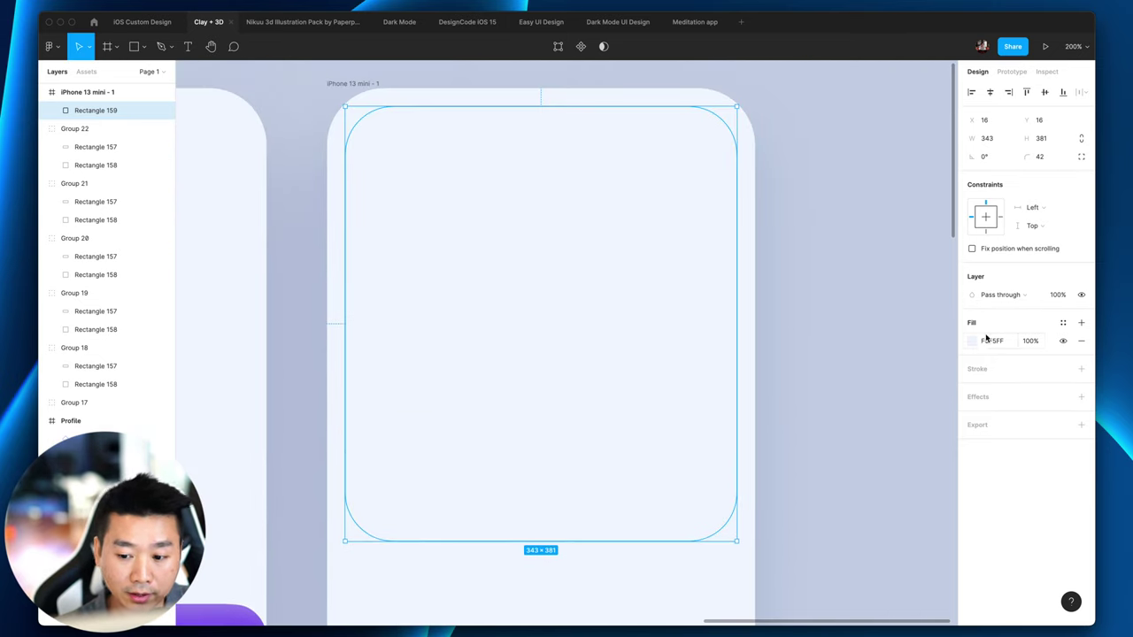
click(973, 341)
drag(835, 354, 832, 354)
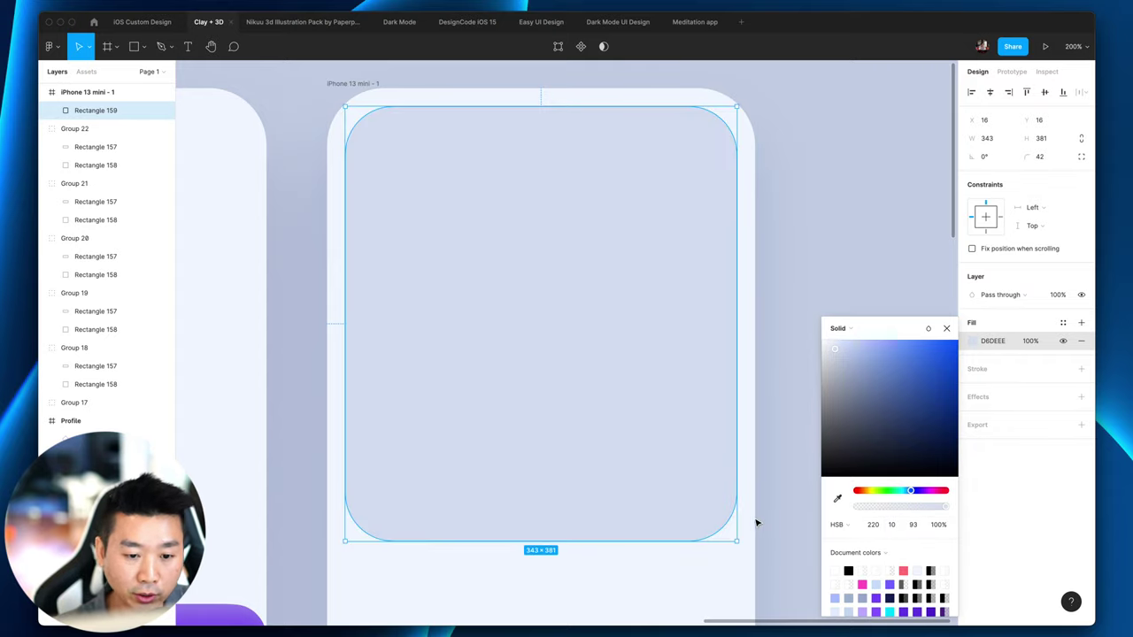
click(847, 185)
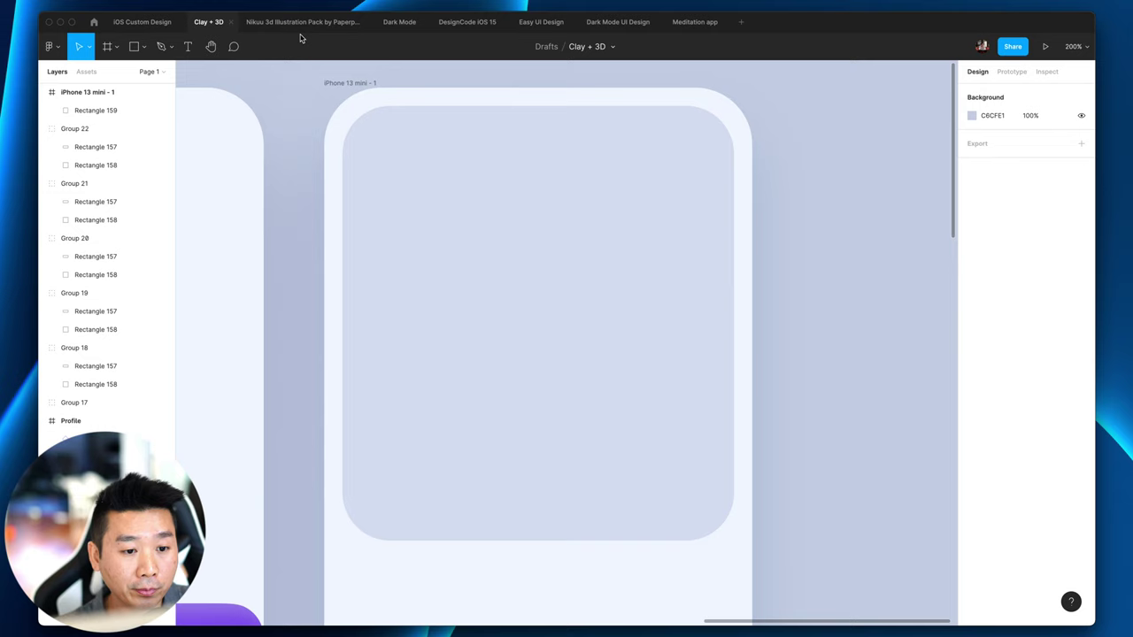
click(94, 22)
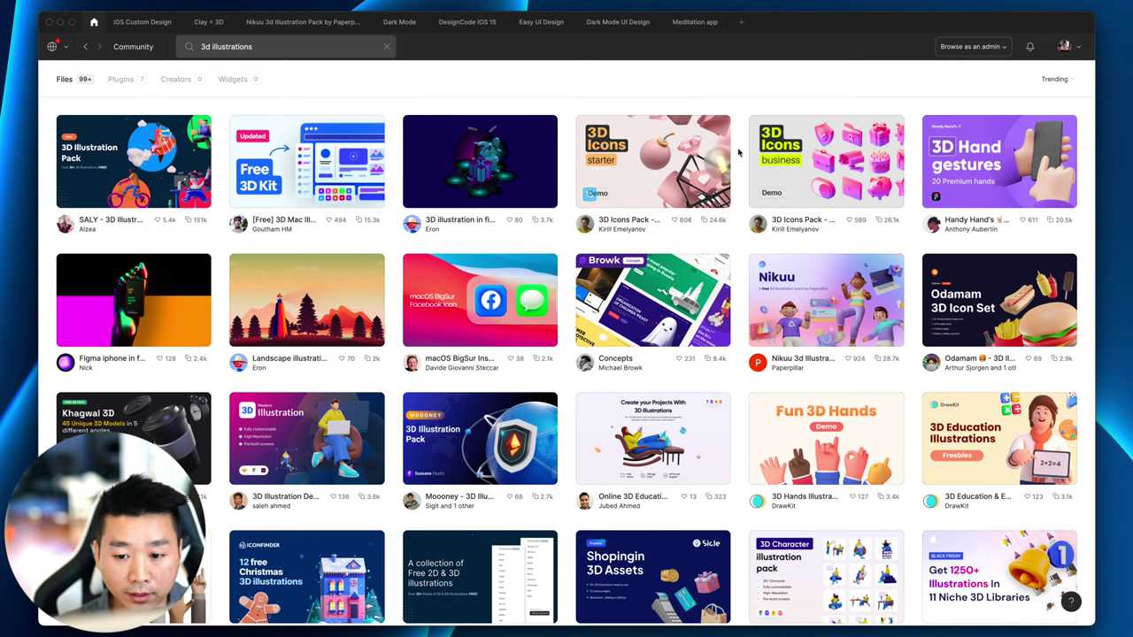
Step: Open the Nikuu 3d Illustration Pack's Components page and select the Object/Other 12 inbox illustration
scroll(663, 301, down, 2)
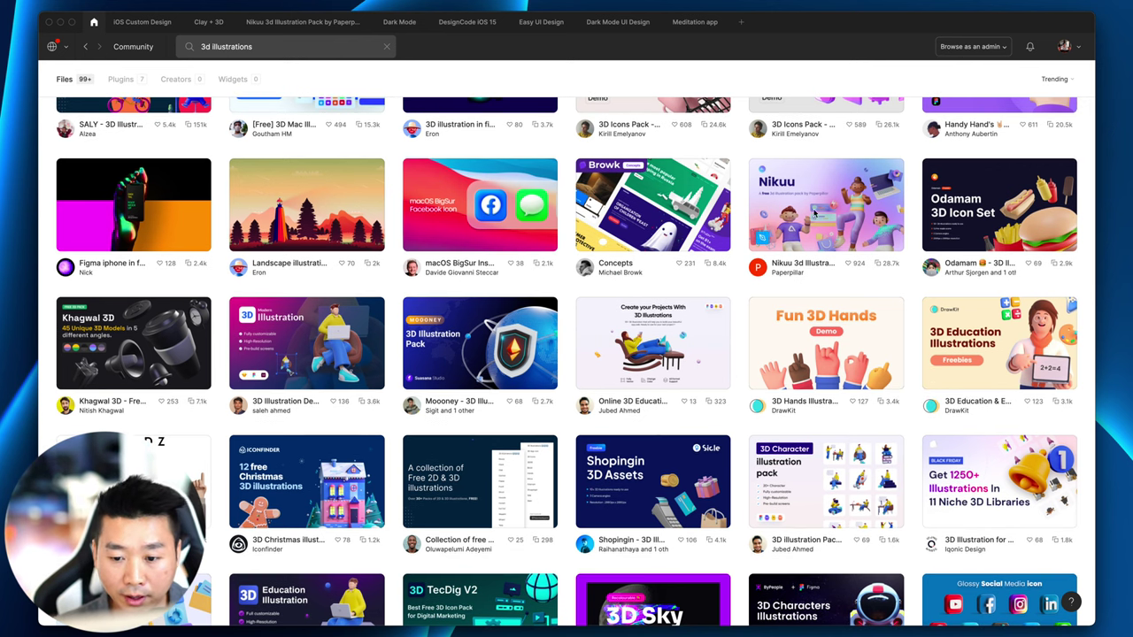
scroll(808, 265, up, 2)
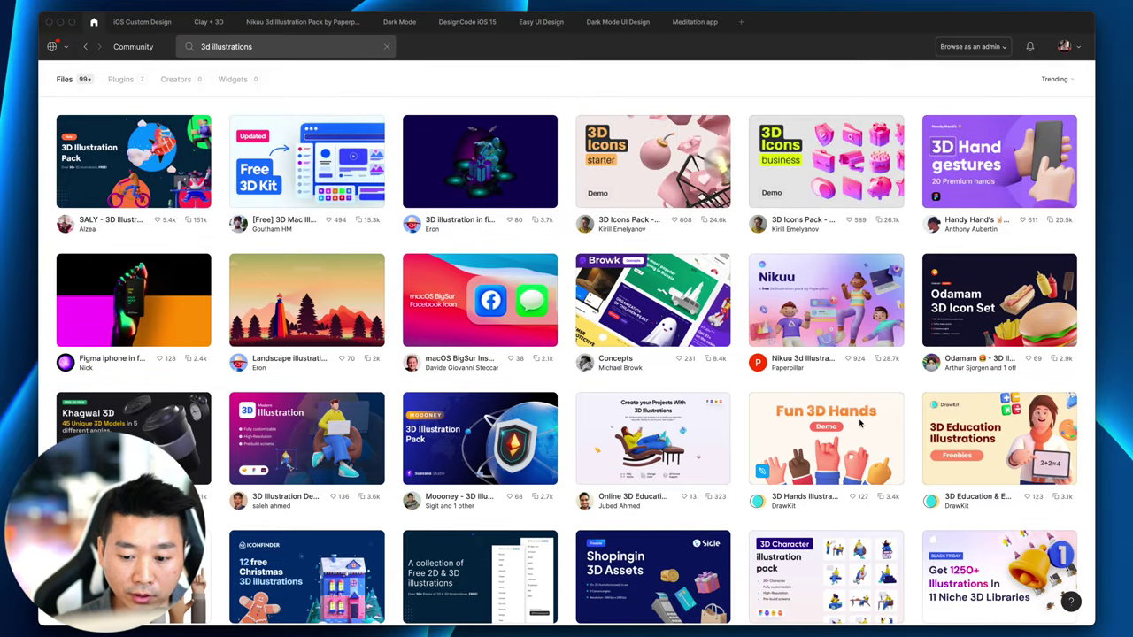
click(819, 315)
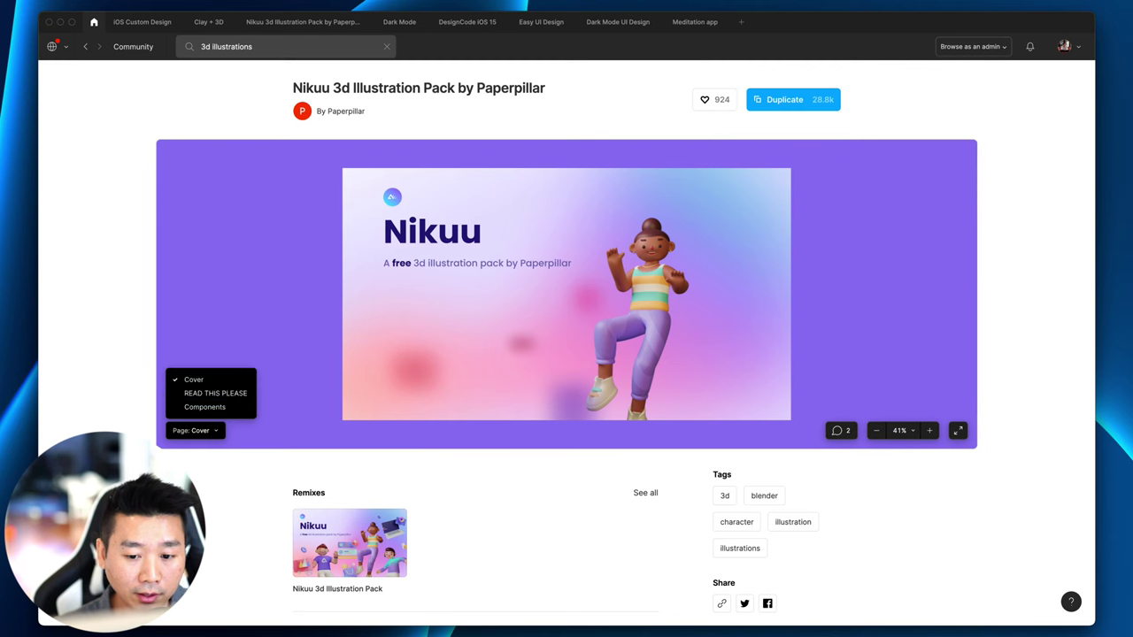
click(303, 21)
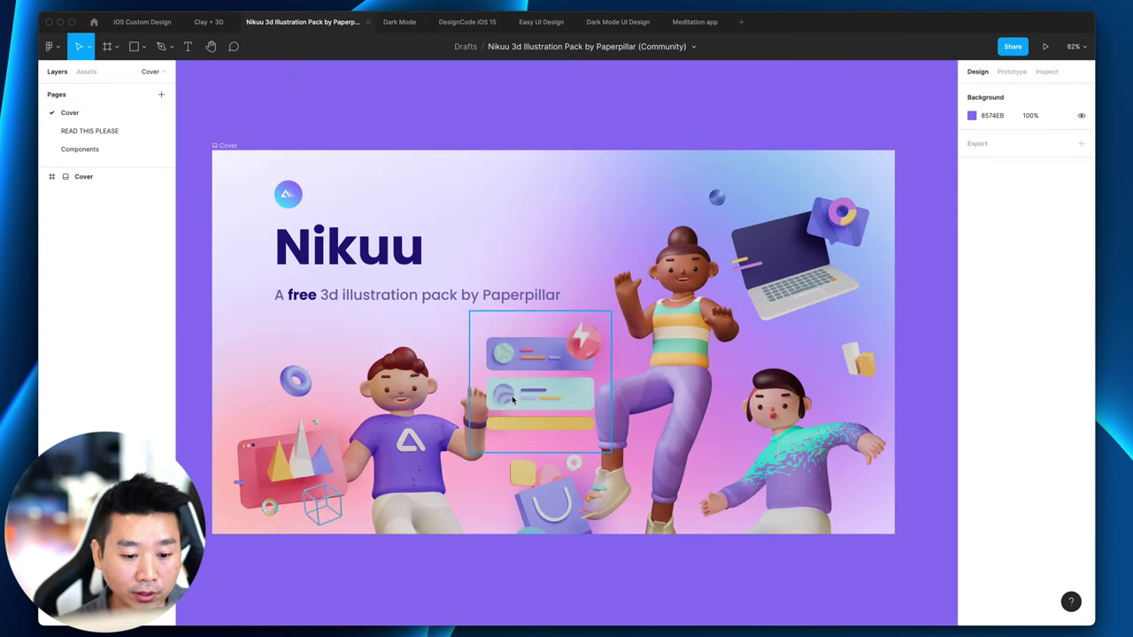
click(96, 150)
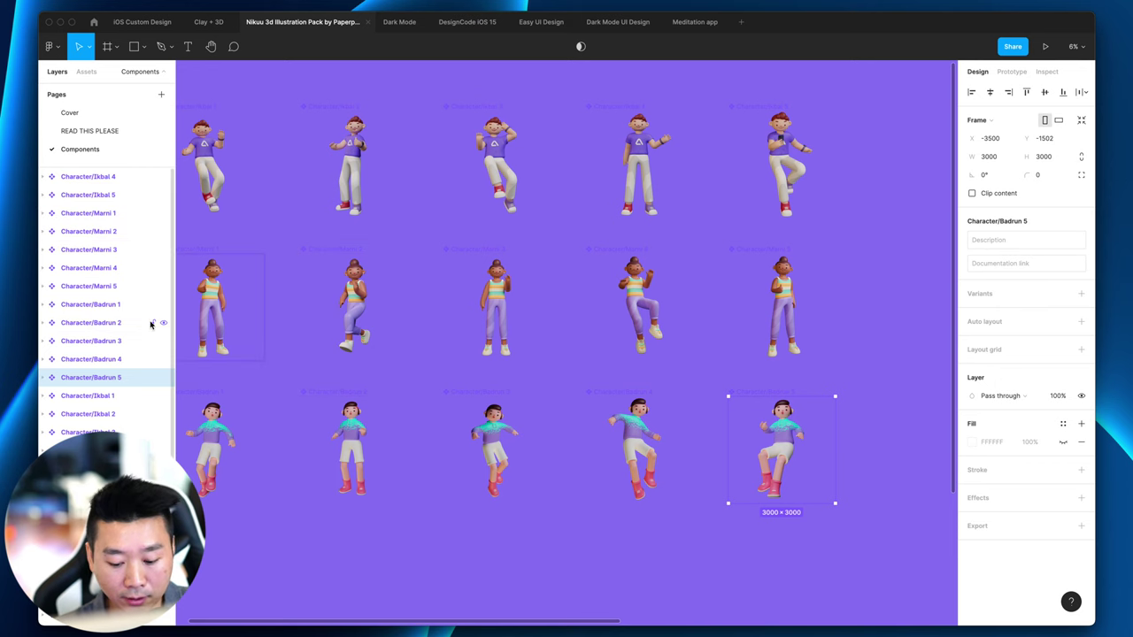
key(minus)
scroll(623, 426, right, 5)
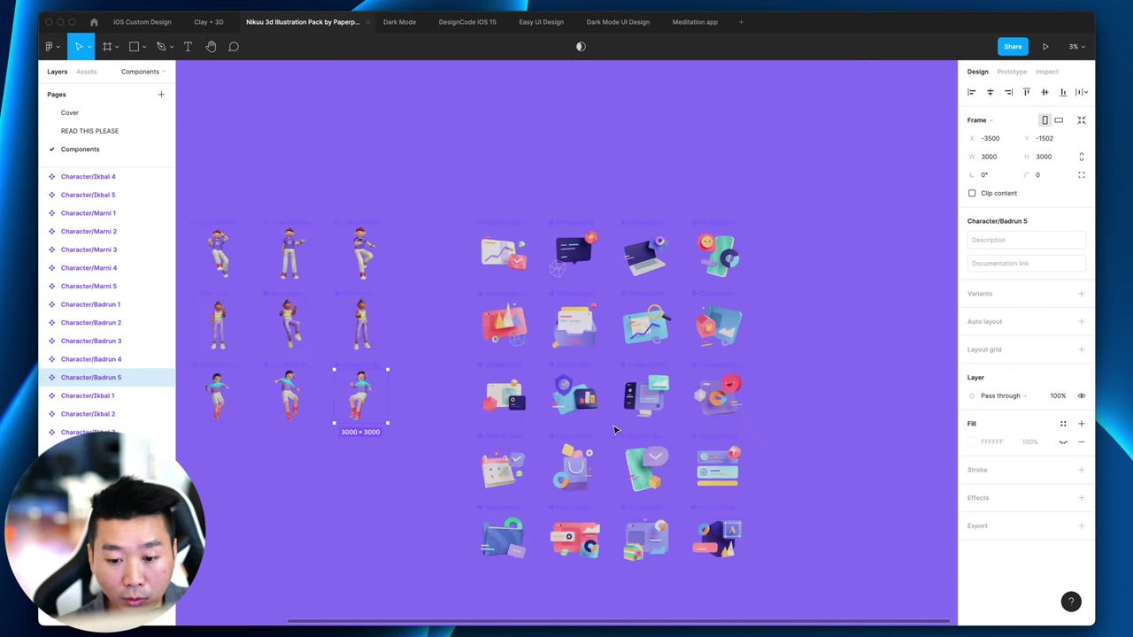
scroll(614, 430, up, 3)
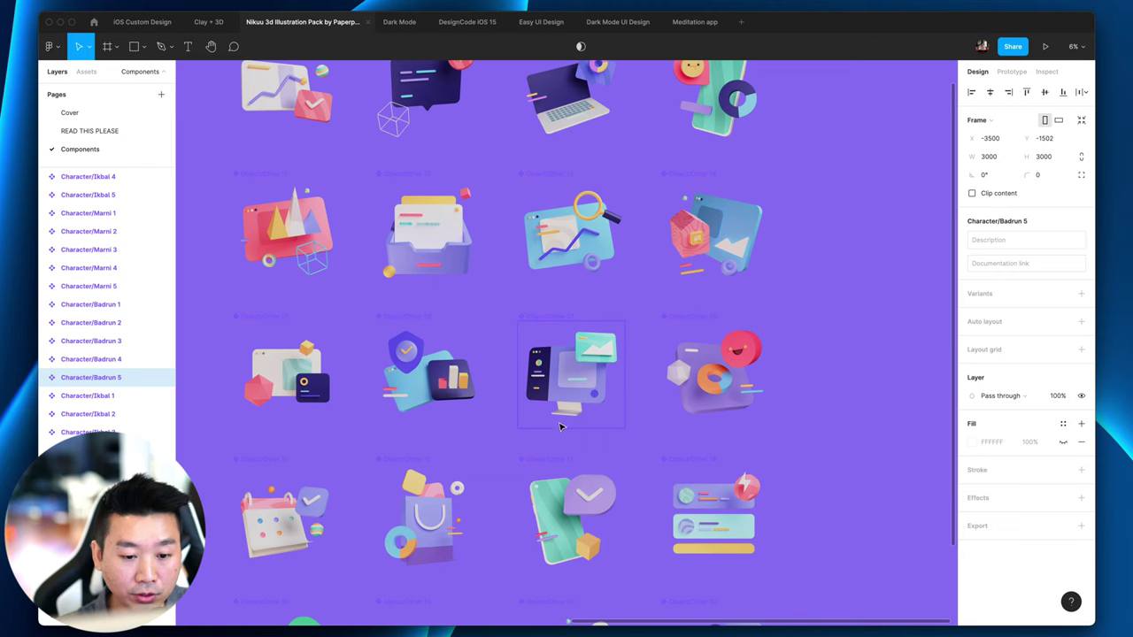
click(439, 271)
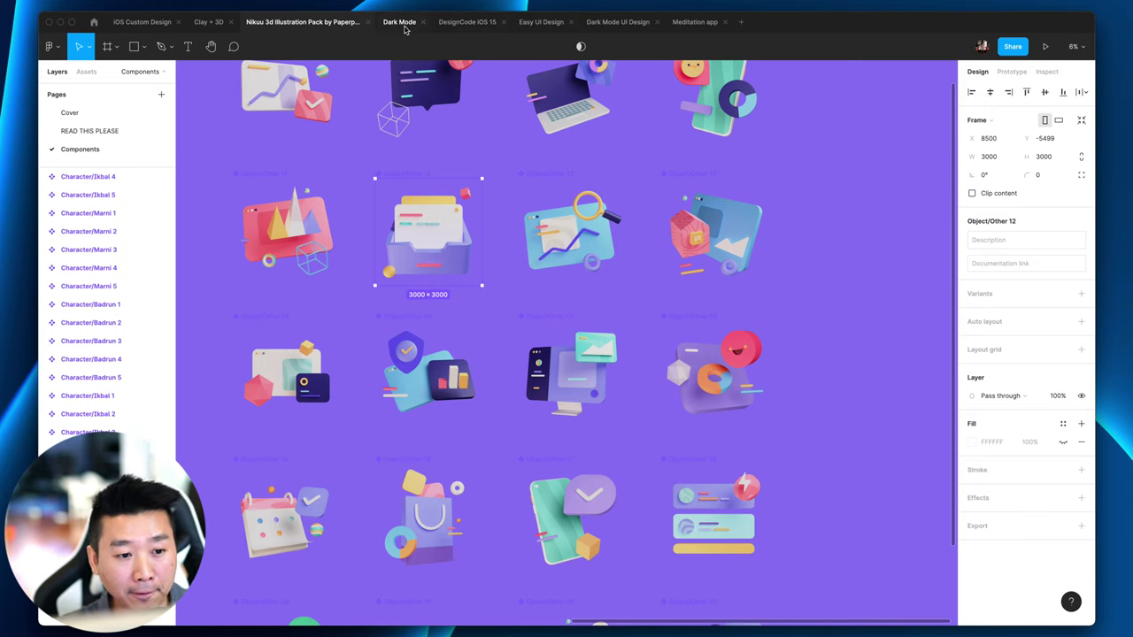
Step: Paste the illustration into the Clay + 3D iPhone frame at 500×500, X 0, Y 0
click(217, 22)
click(523, 331)
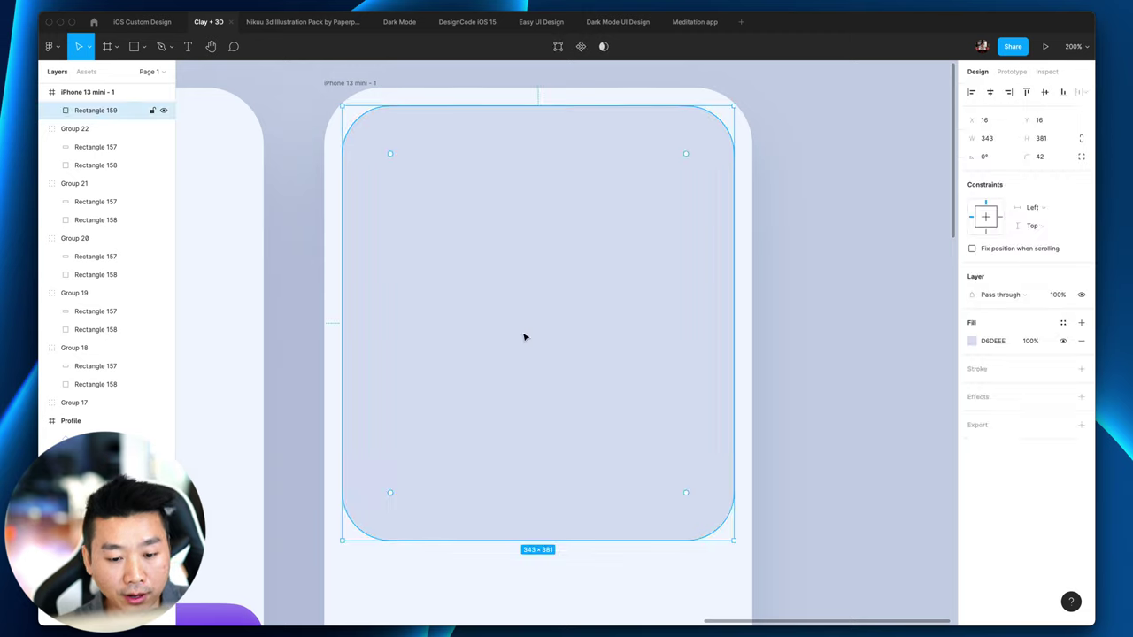
key(ctrl+v)
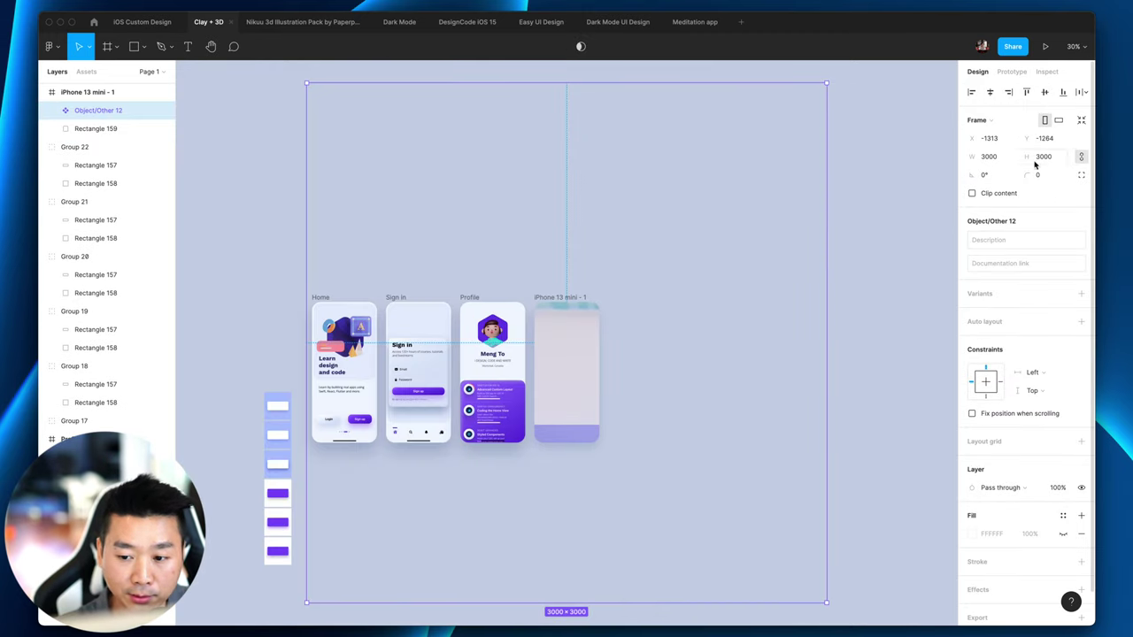
click(1005, 162)
text(50)
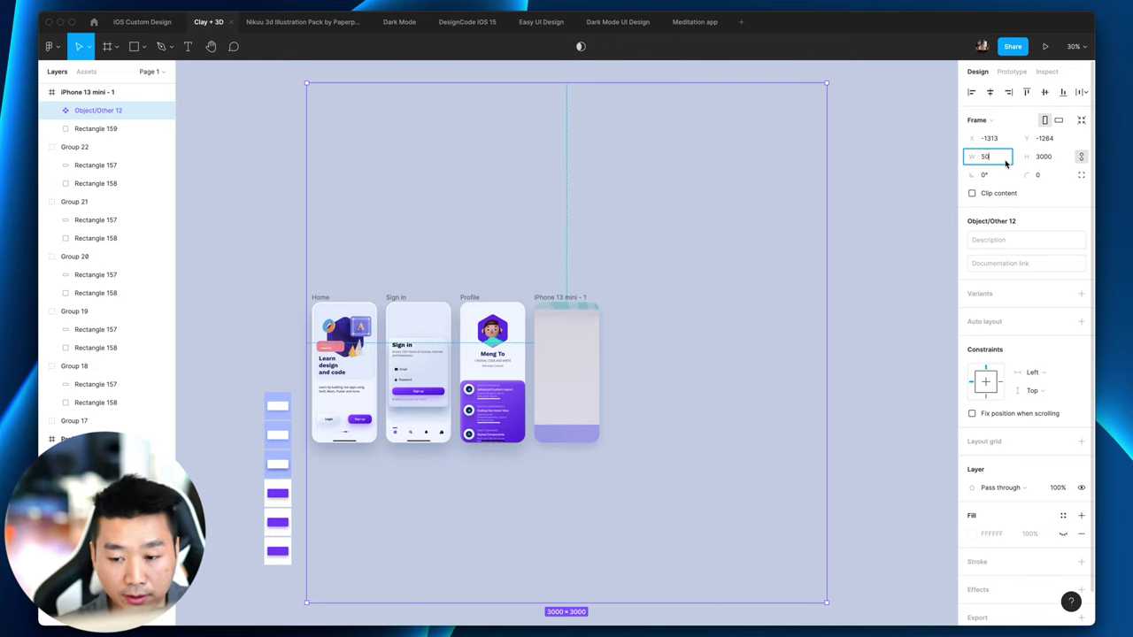
text(0)
key(Return)
click(991, 140)
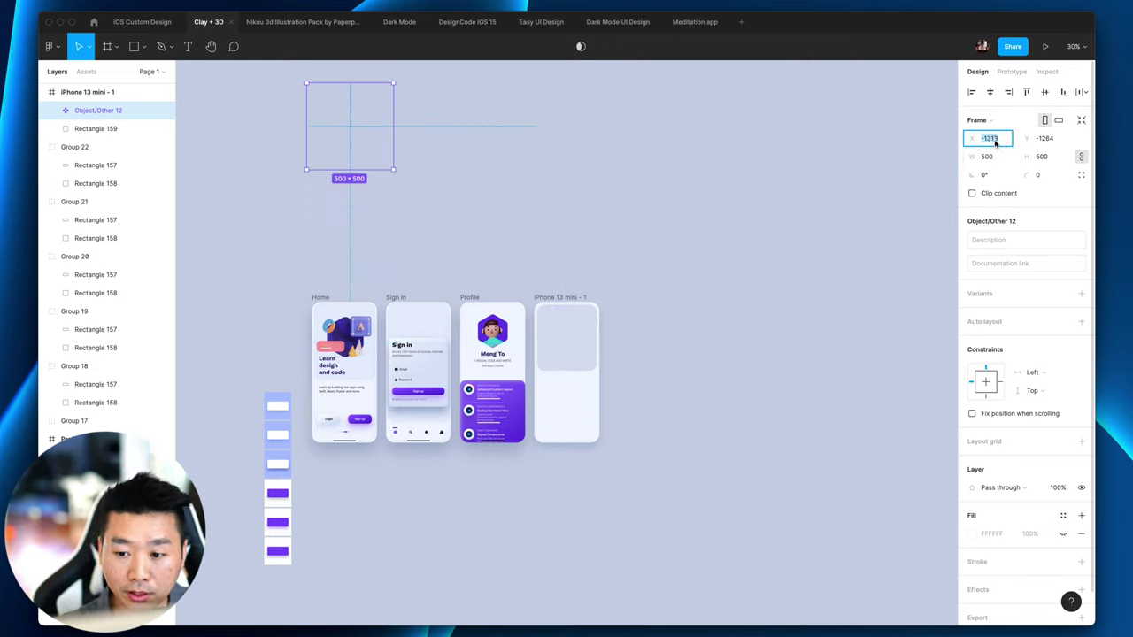
key(Tab)
text(0)
key(Return)
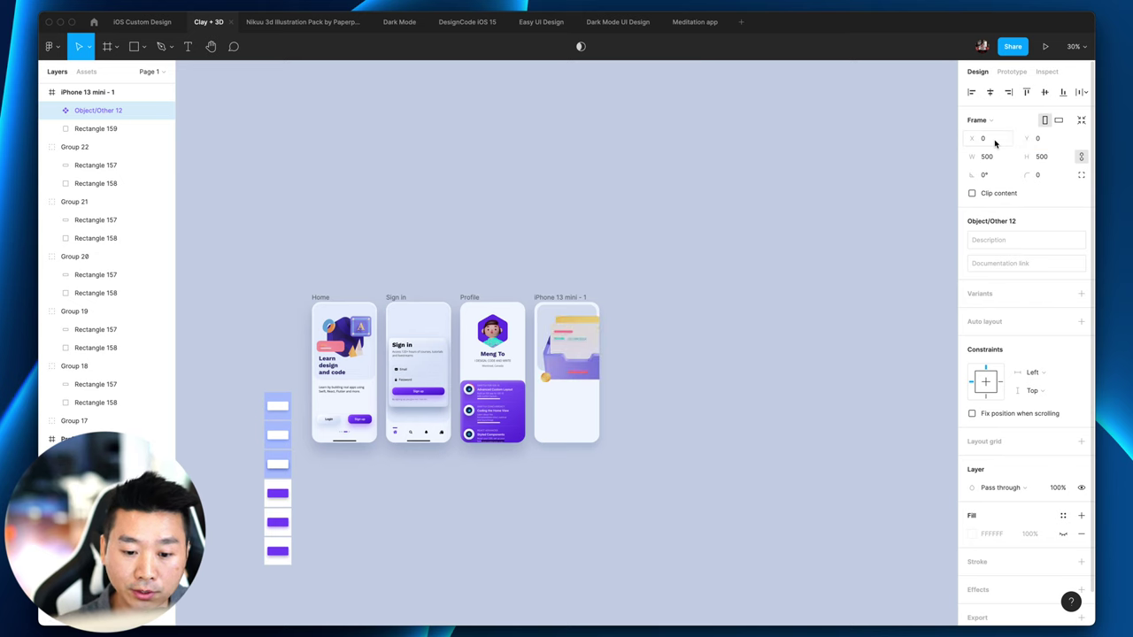
Step: Scale the illustration to 330×330 over the card, then select it with the card
key(shift+0)
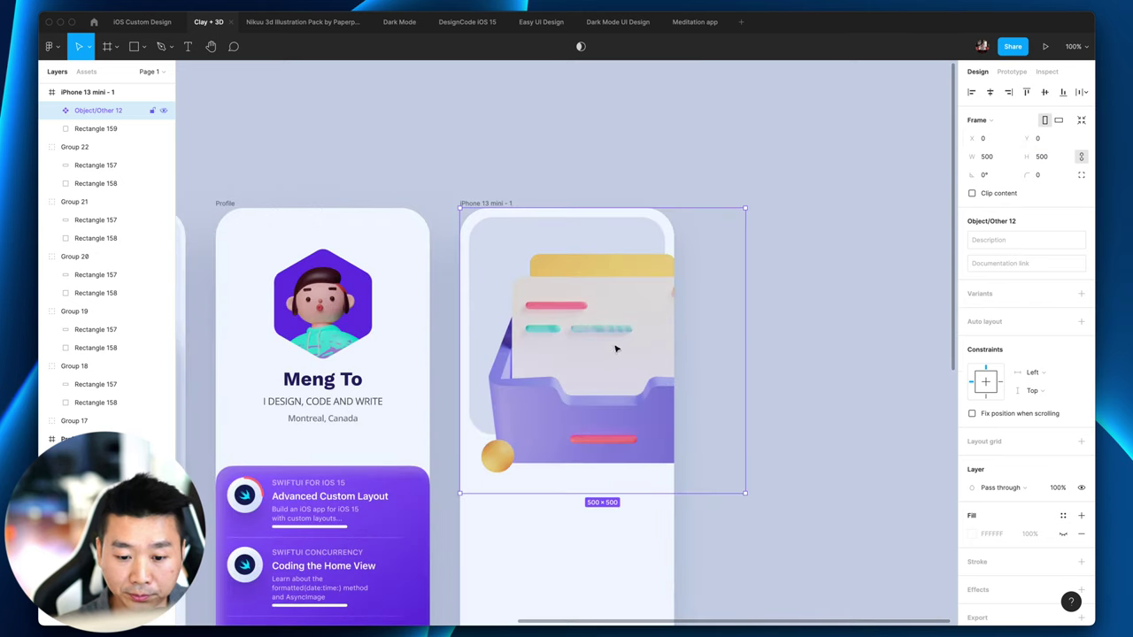
drag(618, 349, 581, 306)
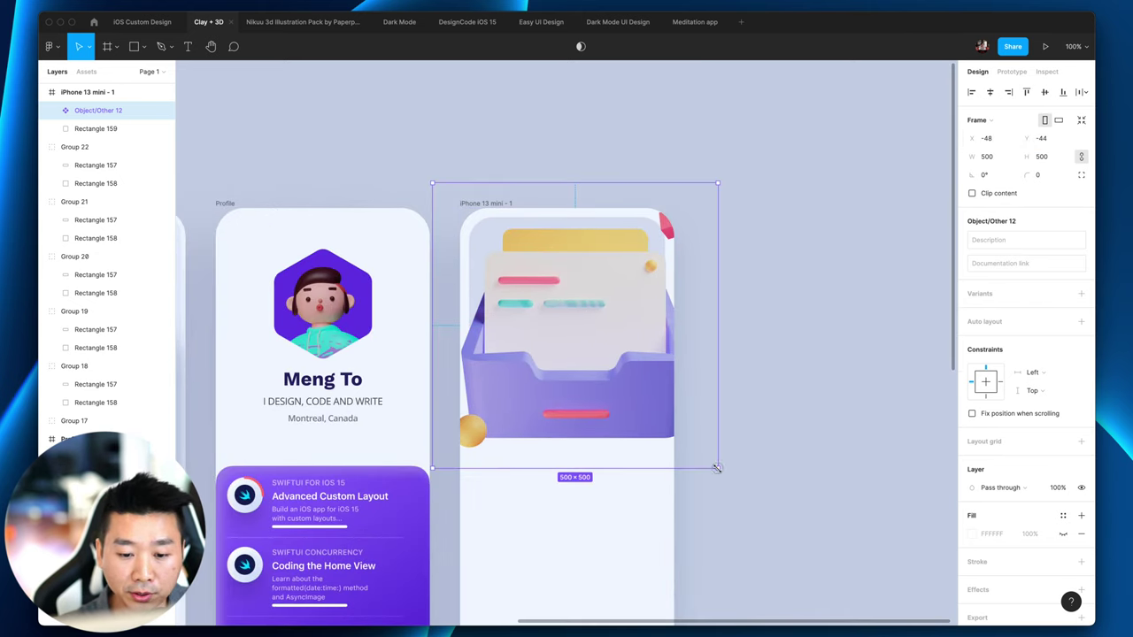
drag(716, 469, 621, 370)
drag(524, 286, 566, 330)
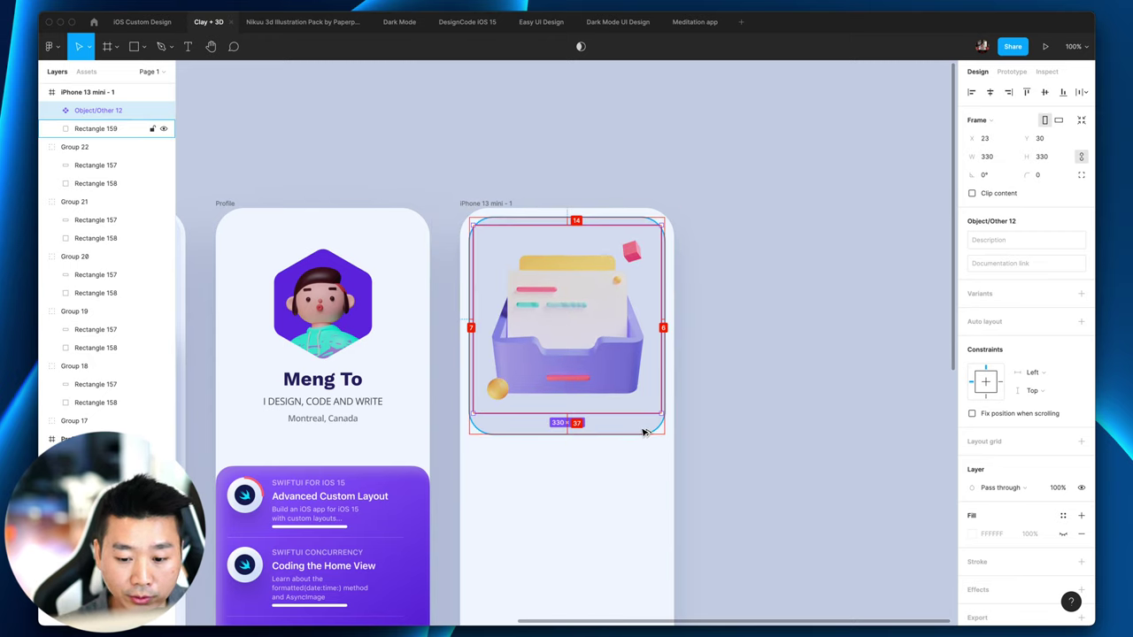
click(832, 363)
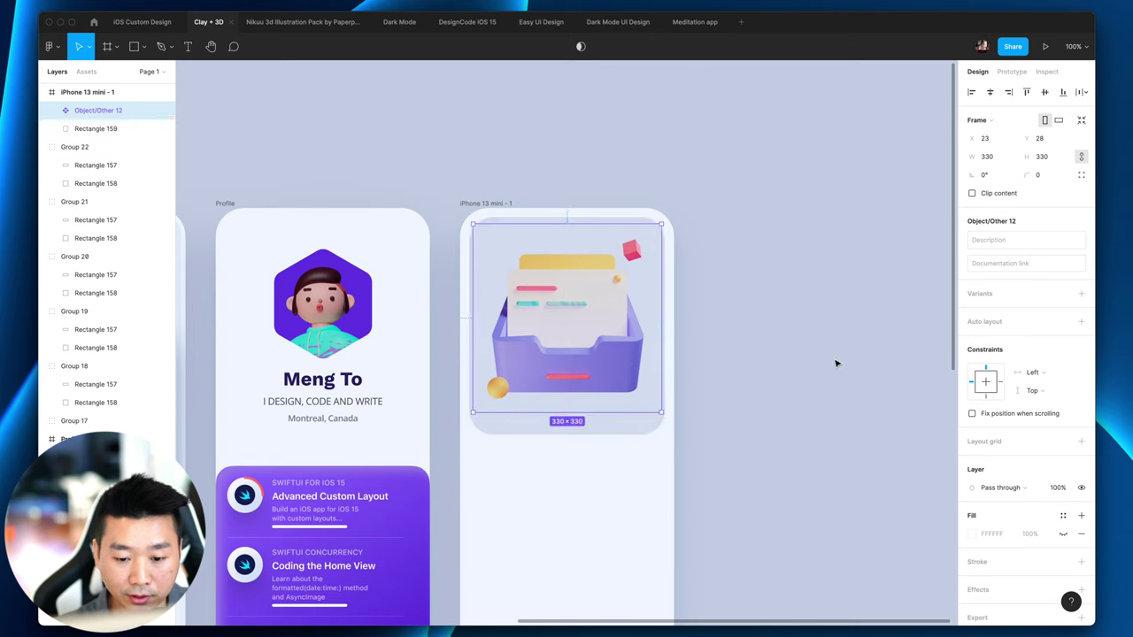
scroll(796, 372, down, 1)
scroll(796, 373, down, 1)
click(581, 386)
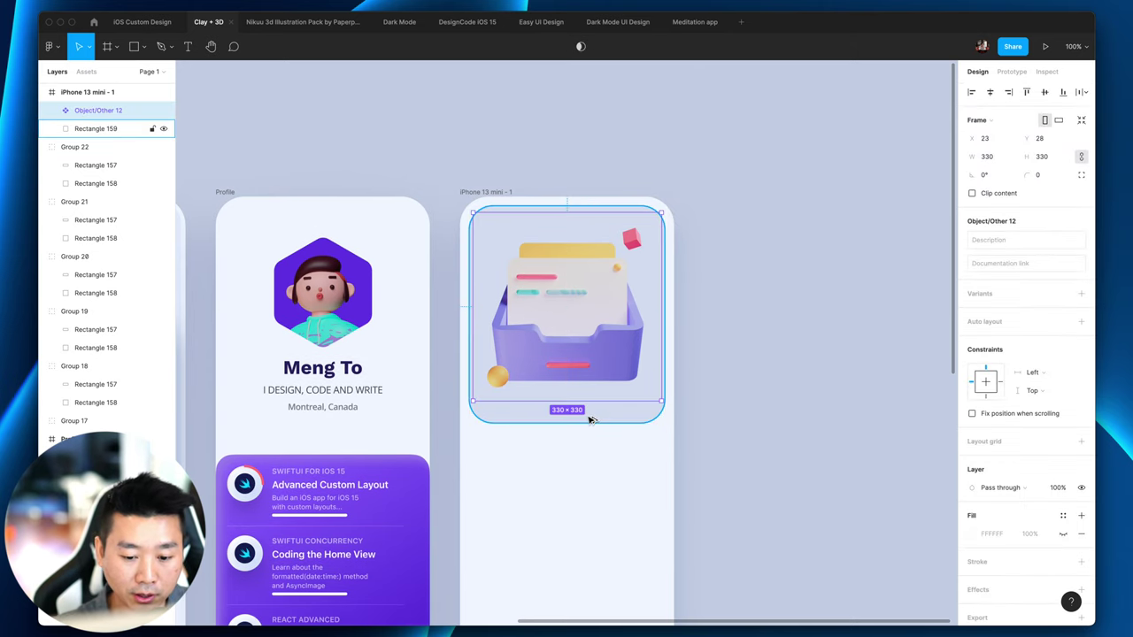
shift+click(591, 419)
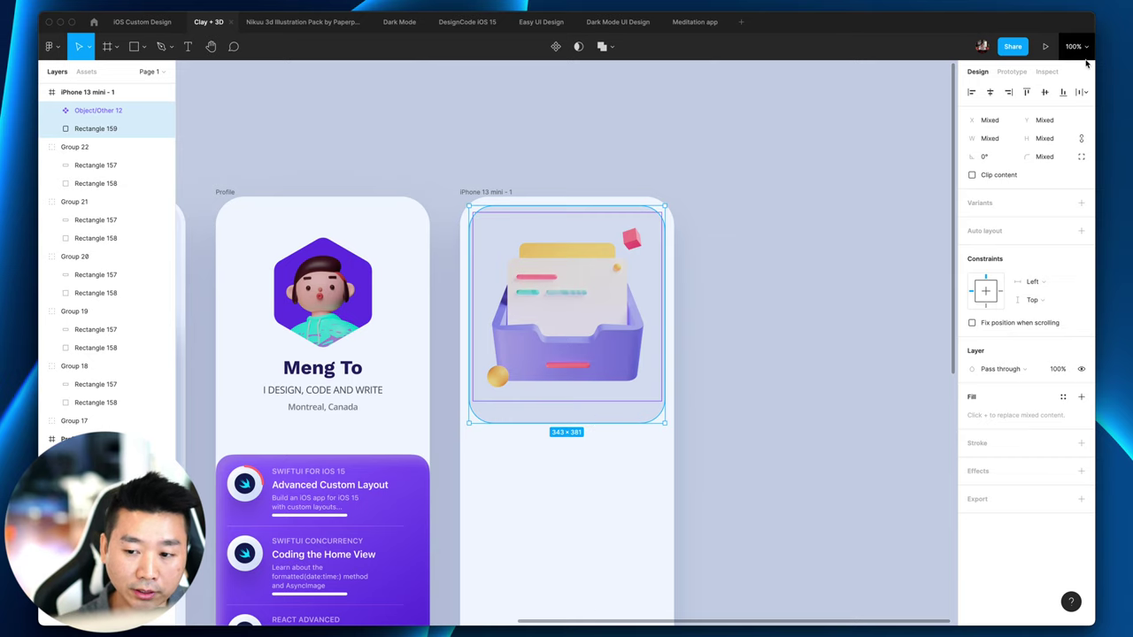
Step: Centre the tray illustration vertically and scale its inner image to 300×300 at X 15, Y 15
click(1044, 92)
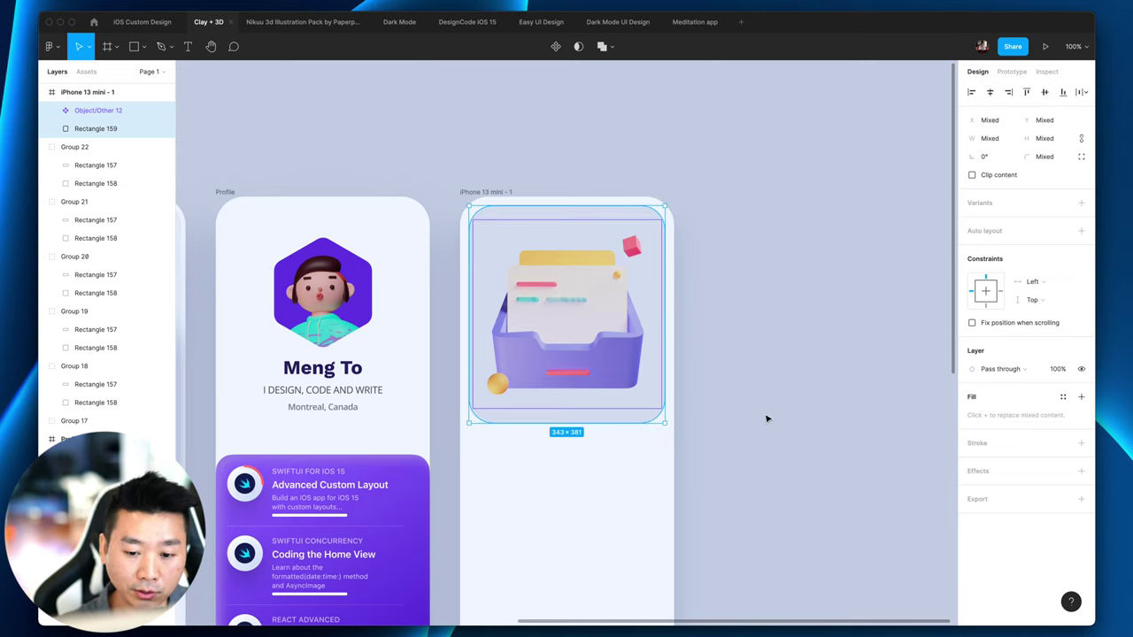
click(872, 415)
scroll(799, 341, left, 2)
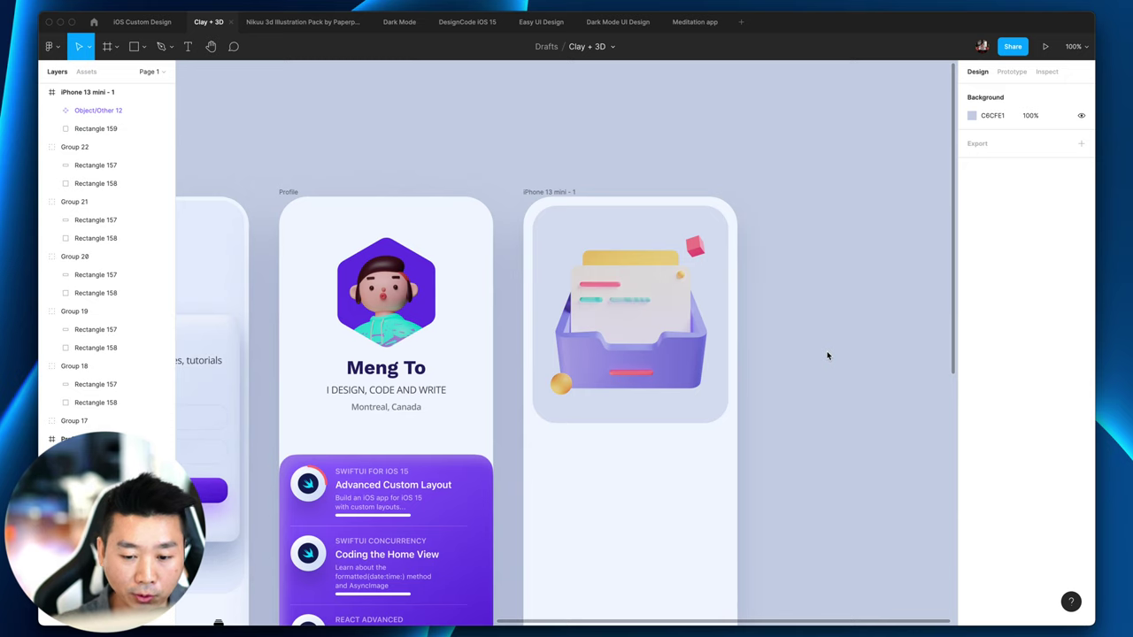
double_click(648, 344)
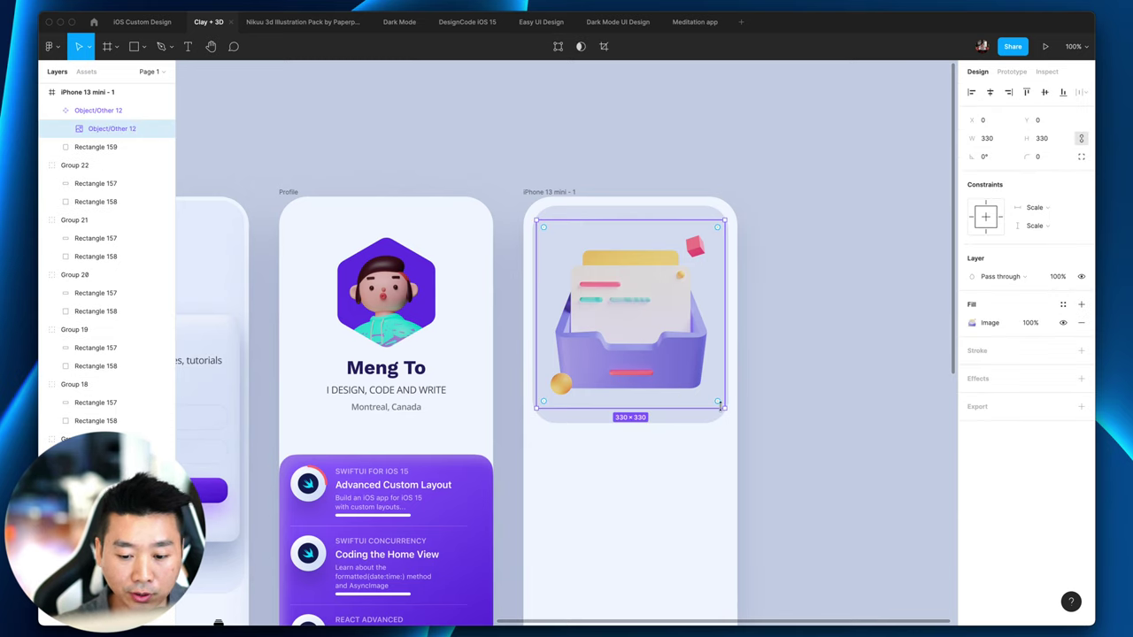
drag(722, 406, 711, 400)
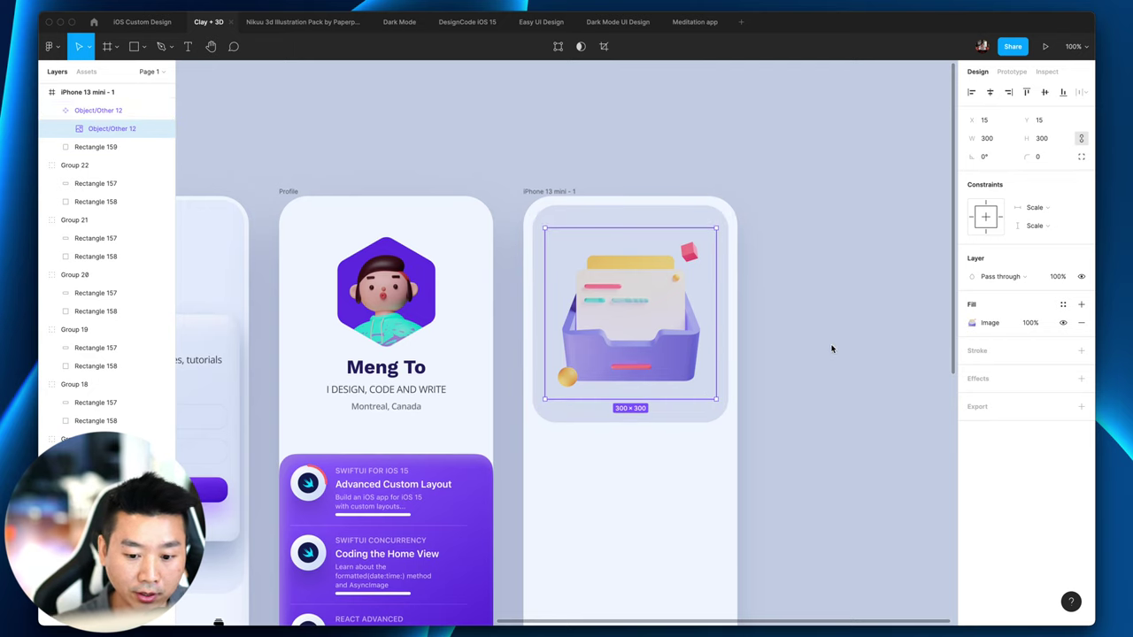
Step: Zoom out to compare with the Home screen's heading, then zoom back in on the iPhone screen
key(minus)
scroll(783, 376, left, 5)
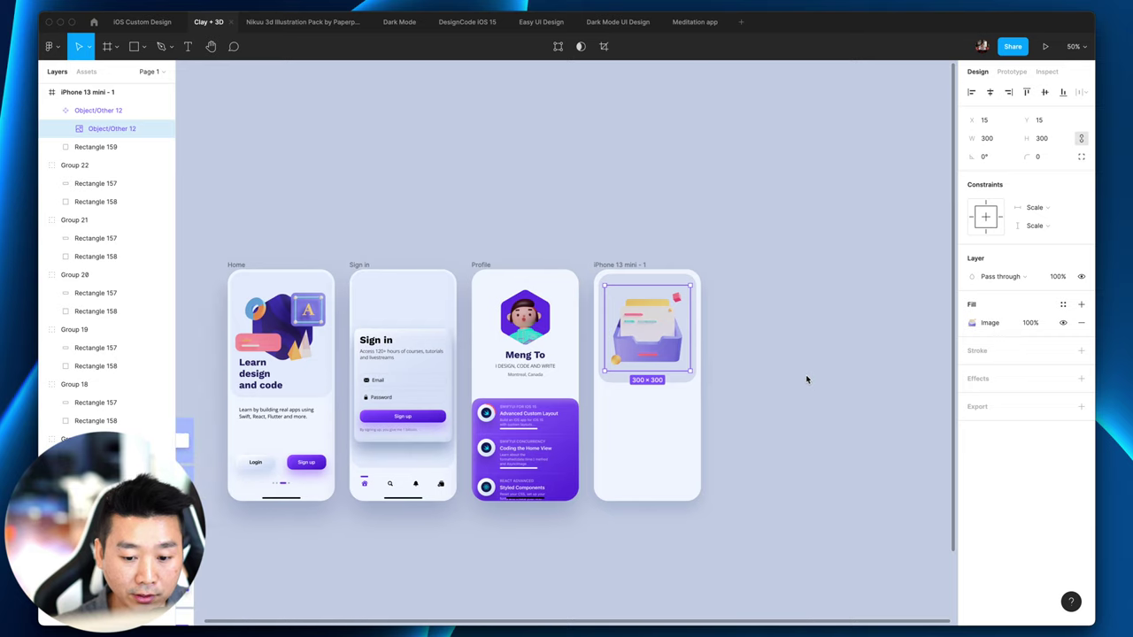
click(806, 377)
scroll(817, 374, right, 2)
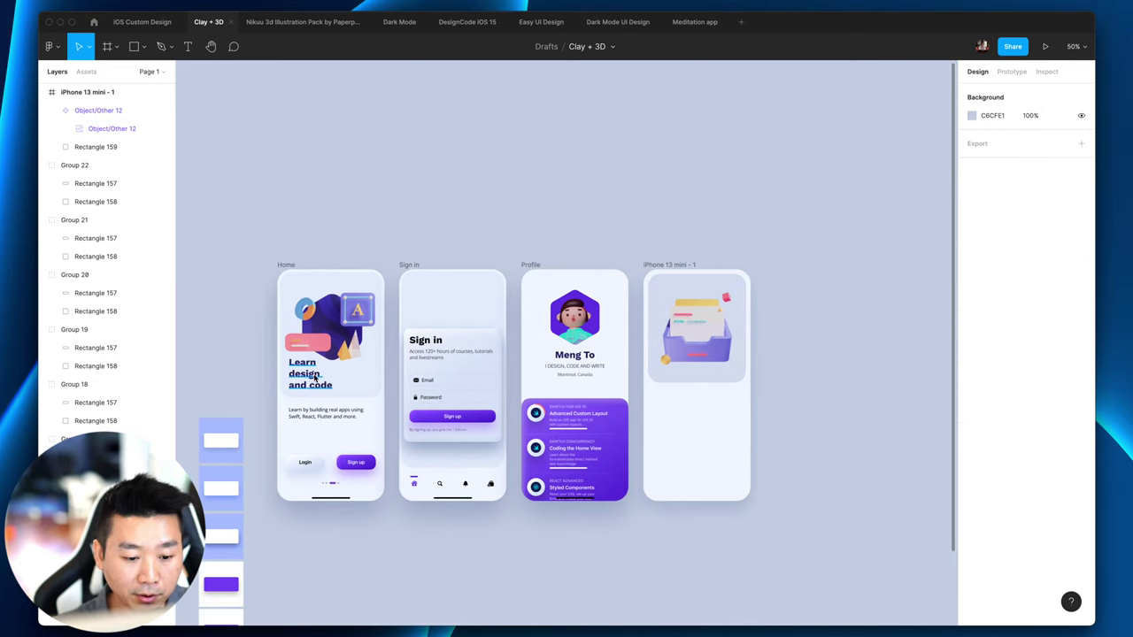
click(309, 380)
click(833, 403)
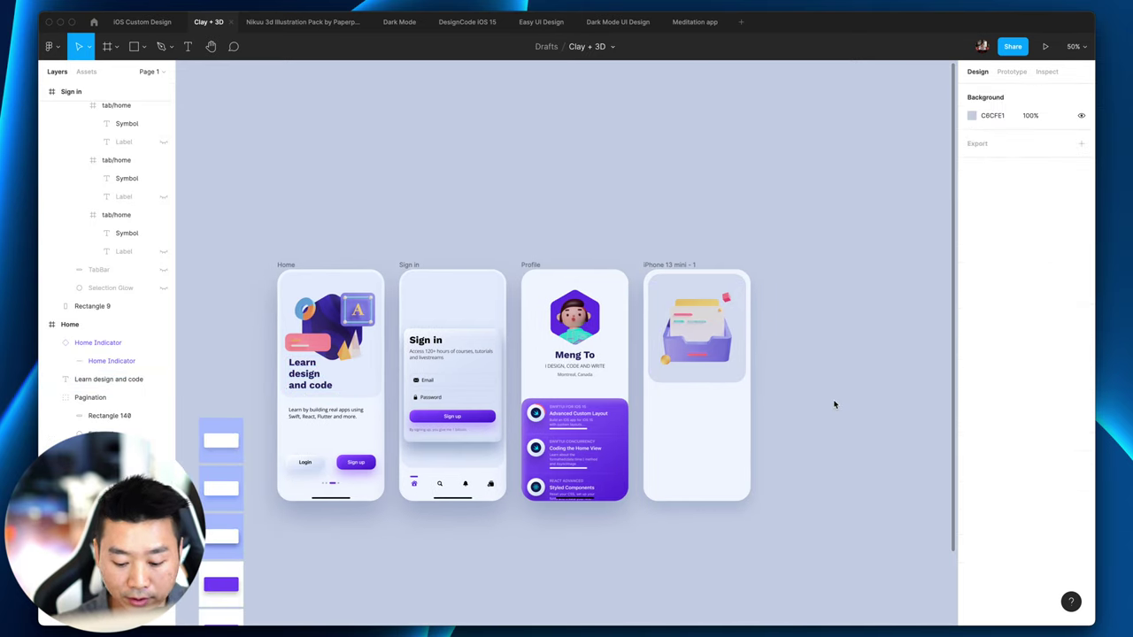
key(plus)
scroll(619, 399, right, 6)
key(t)
click(513, 398)
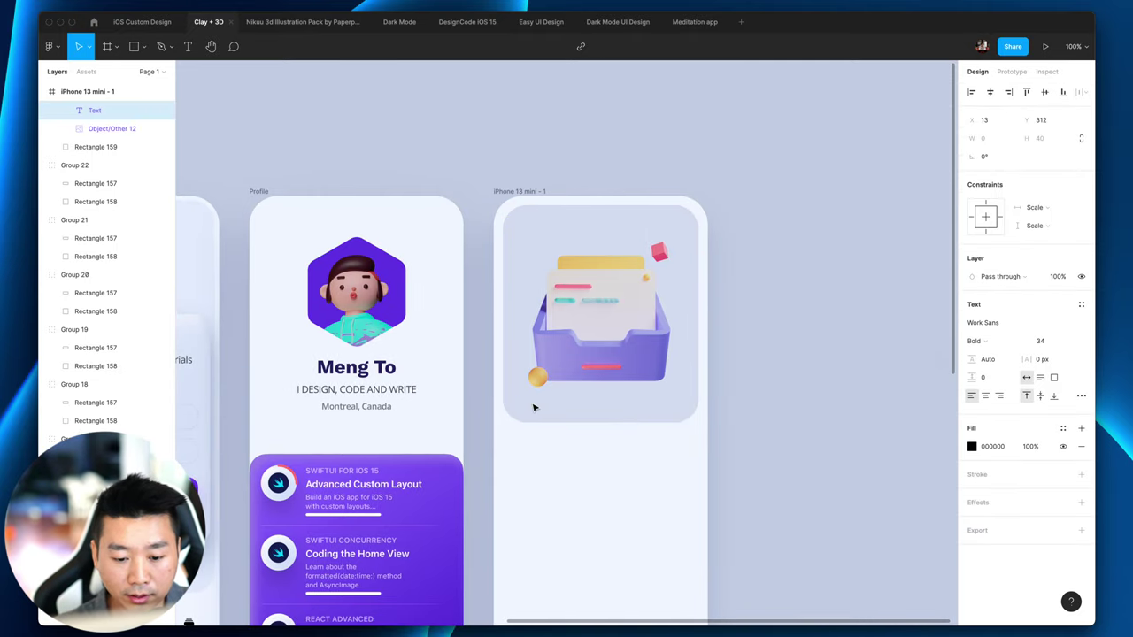
text(Learn designa)
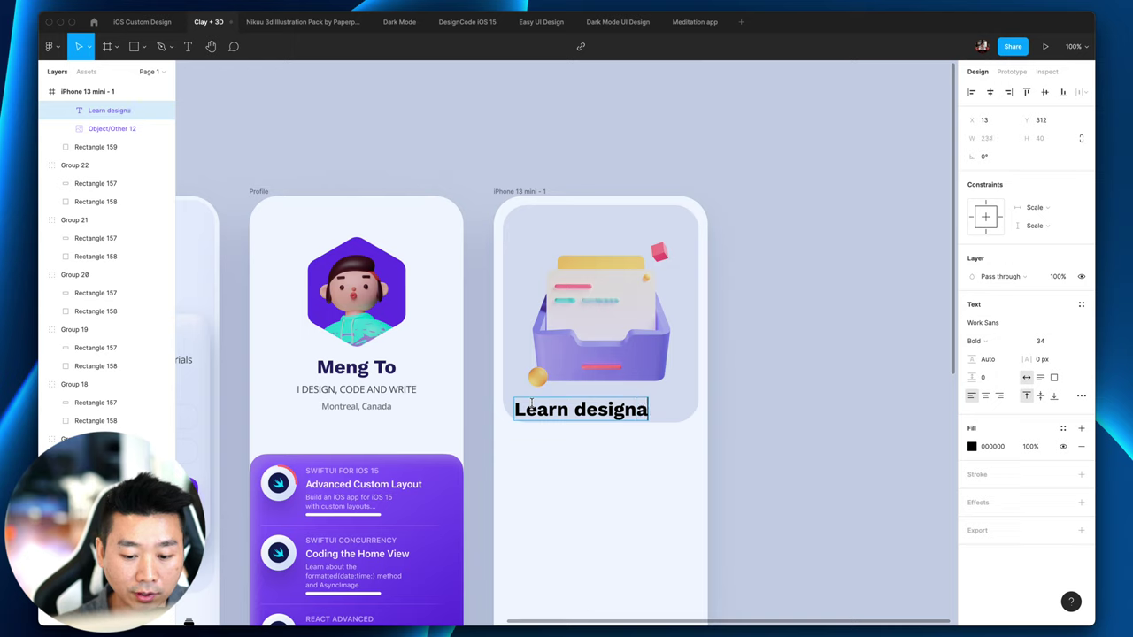
text(nd code)
click(630, 407)
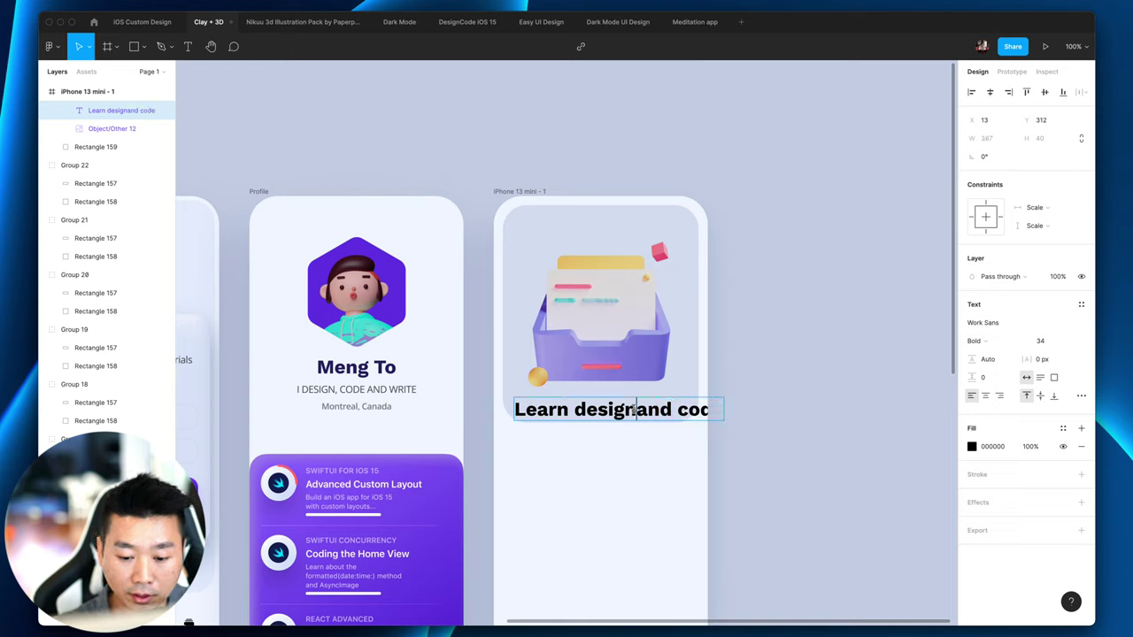
key(Return)
key(Escape)
drag(582, 413, 581, 383)
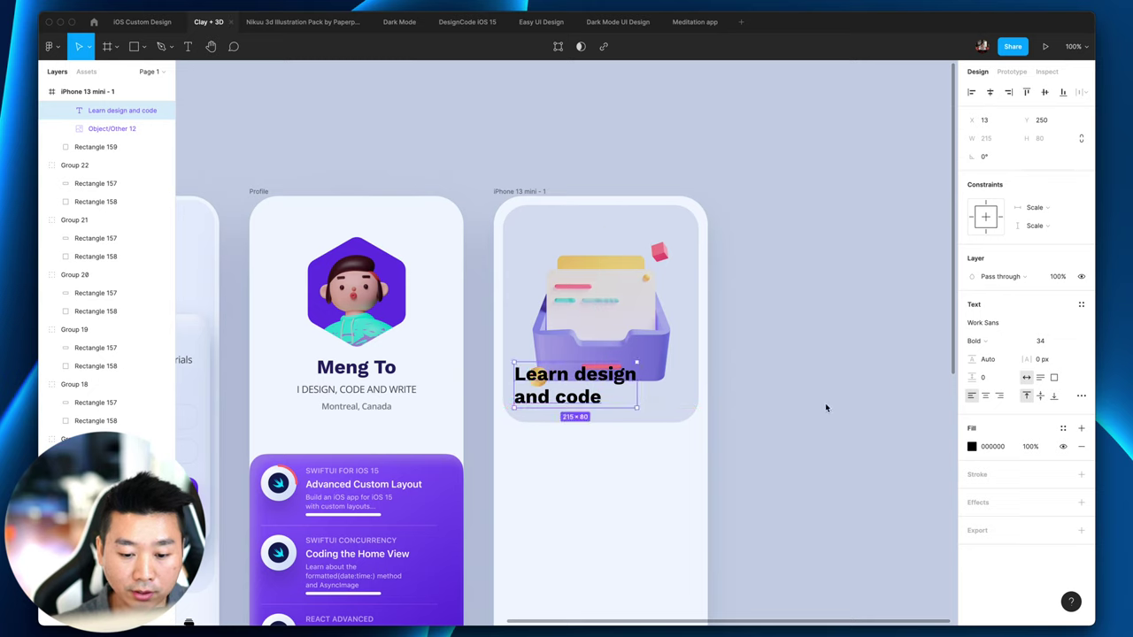
shift+click(682, 395)
key(super+alt+k)
double_click(595, 403)
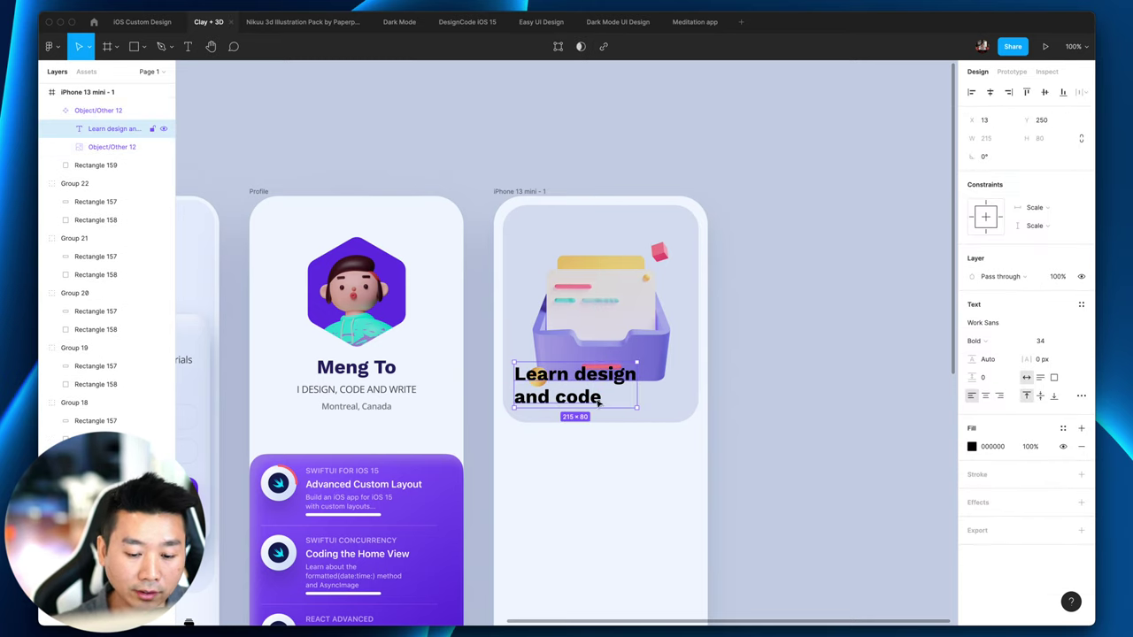
key(alt)
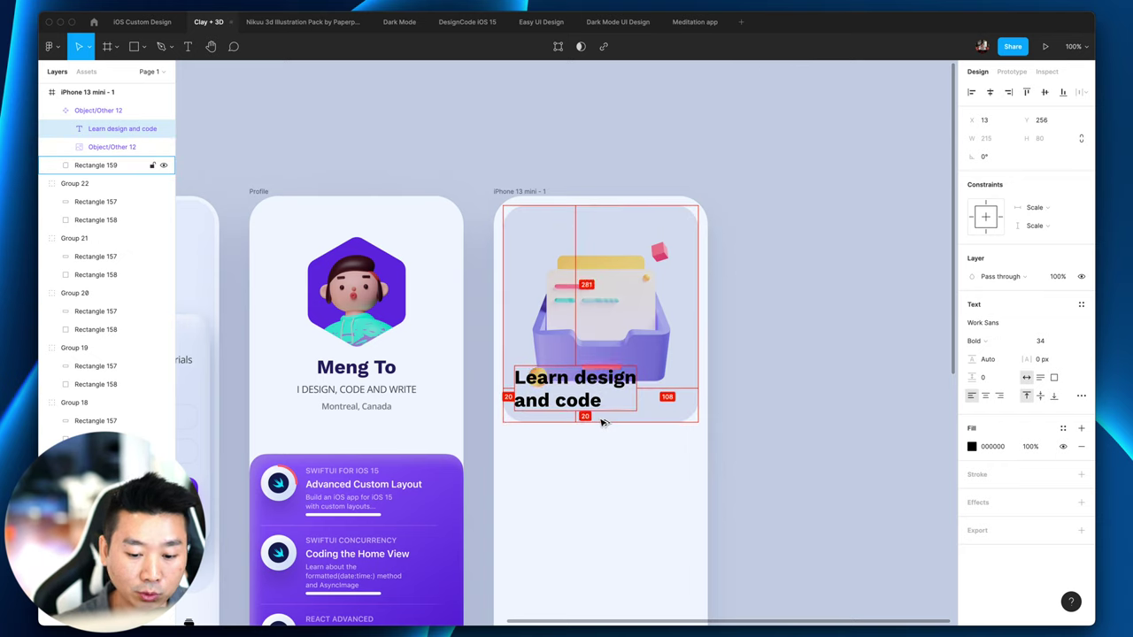
click(646, 301)
drag(646, 300, 695, 270)
key(Down)
key(Down)
key(Down)
key(Down)
key(Down)
key(Down)
key(Down)
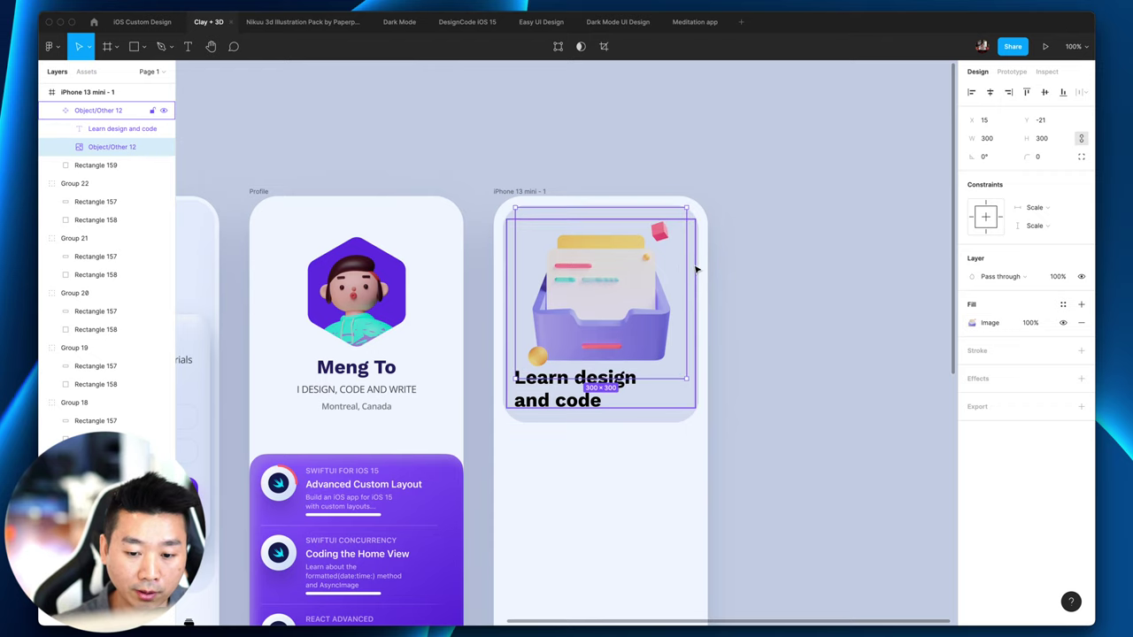
click(780, 299)
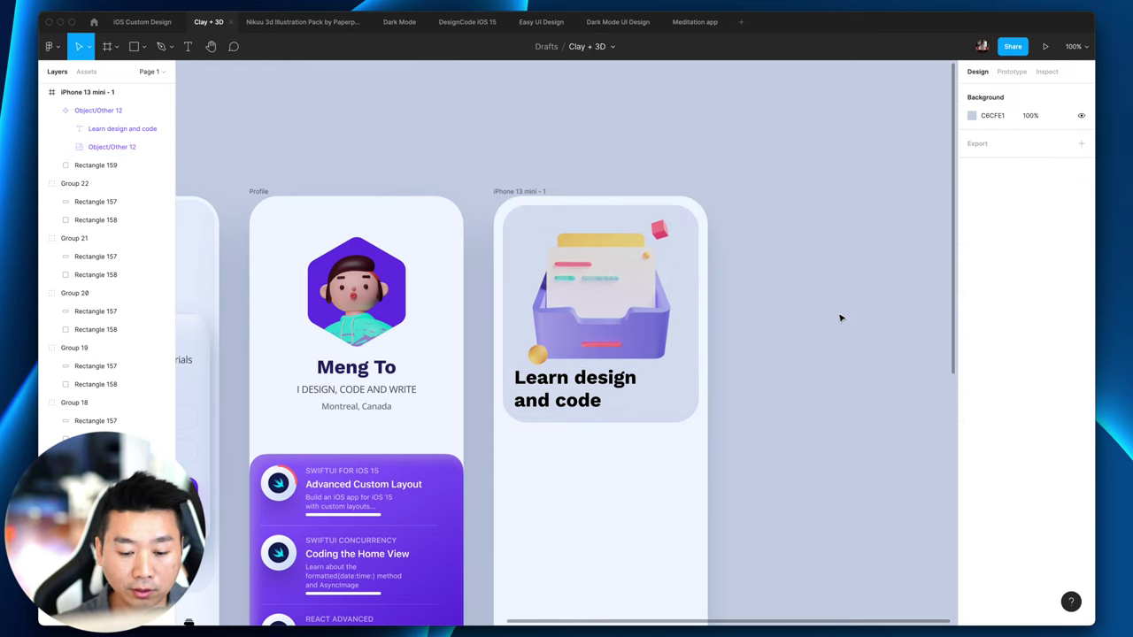
key(ctrl+z)
key(ctrl+z)
key(ctrl+z)
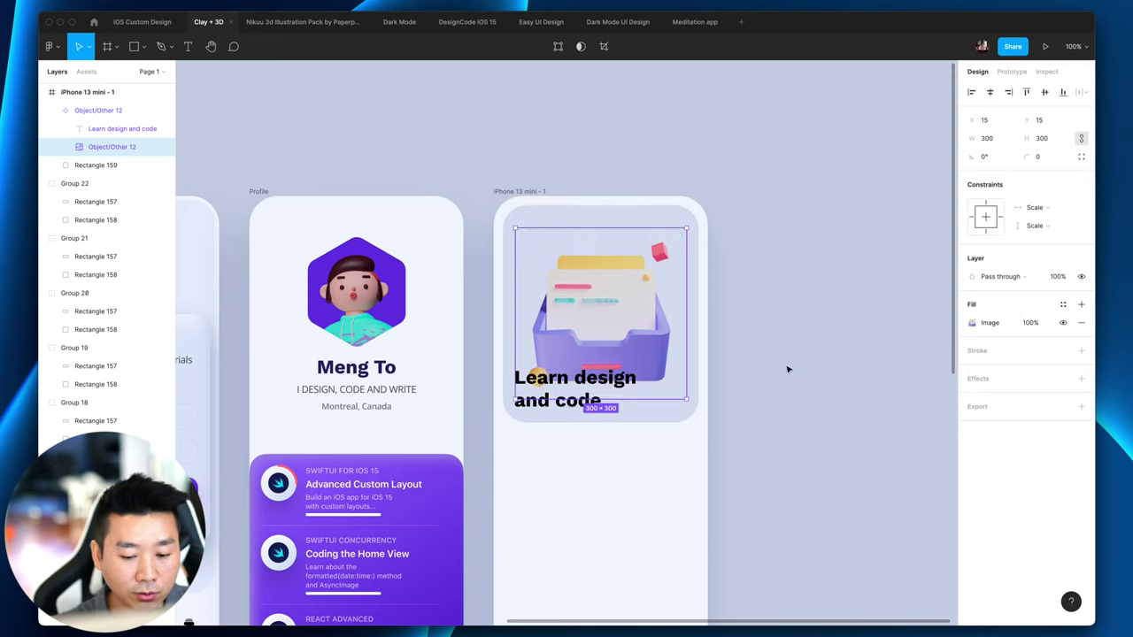
key(ctrl+z)
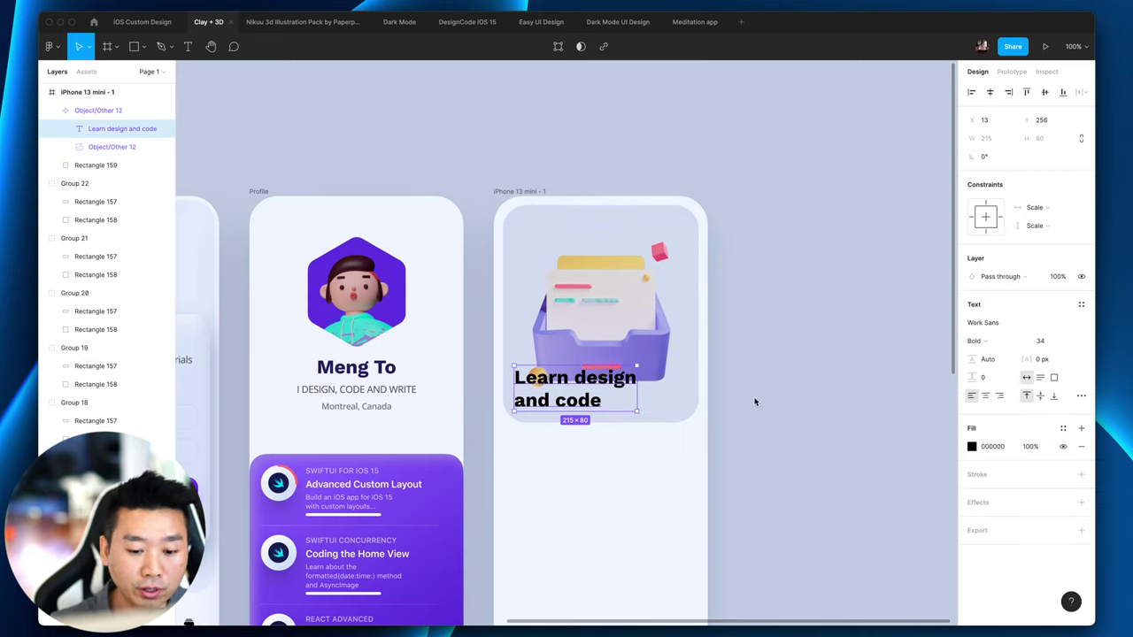
click(755, 401)
key(ctrl+z)
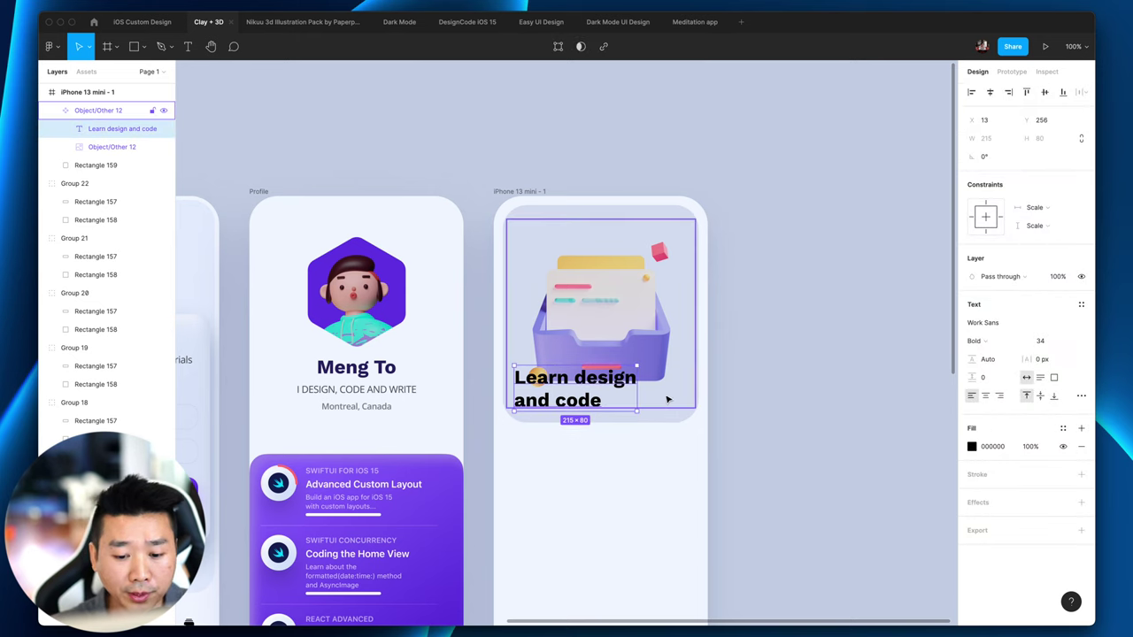
click(774, 376)
scroll(784, 387, down, 1)
scroll(655, 372, right, 3)
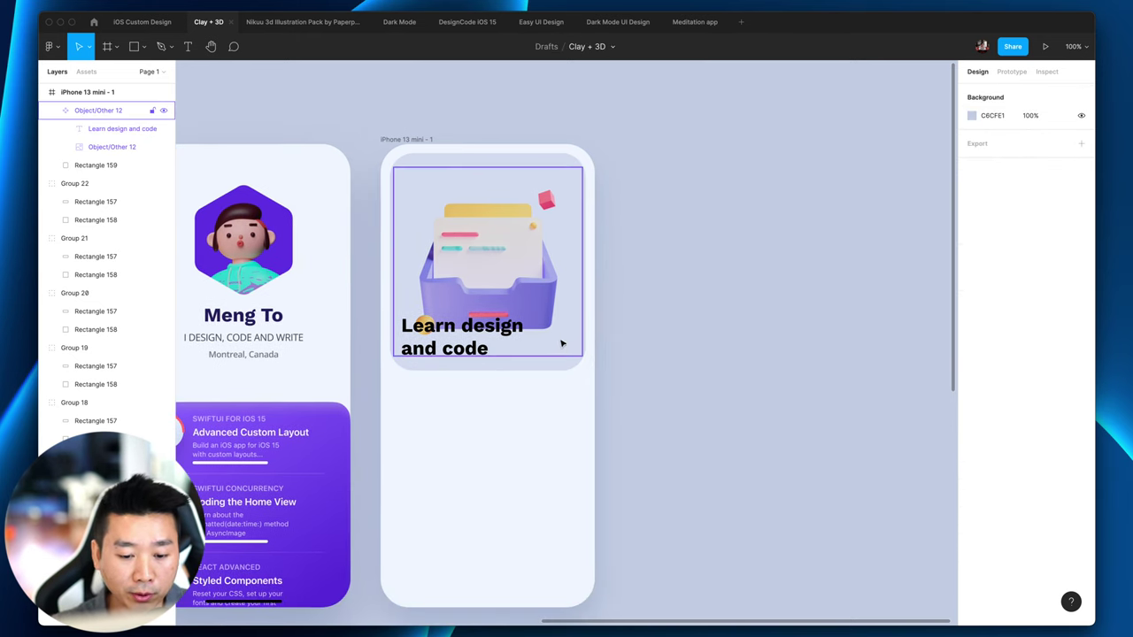
scroll(561, 344, down, 2)
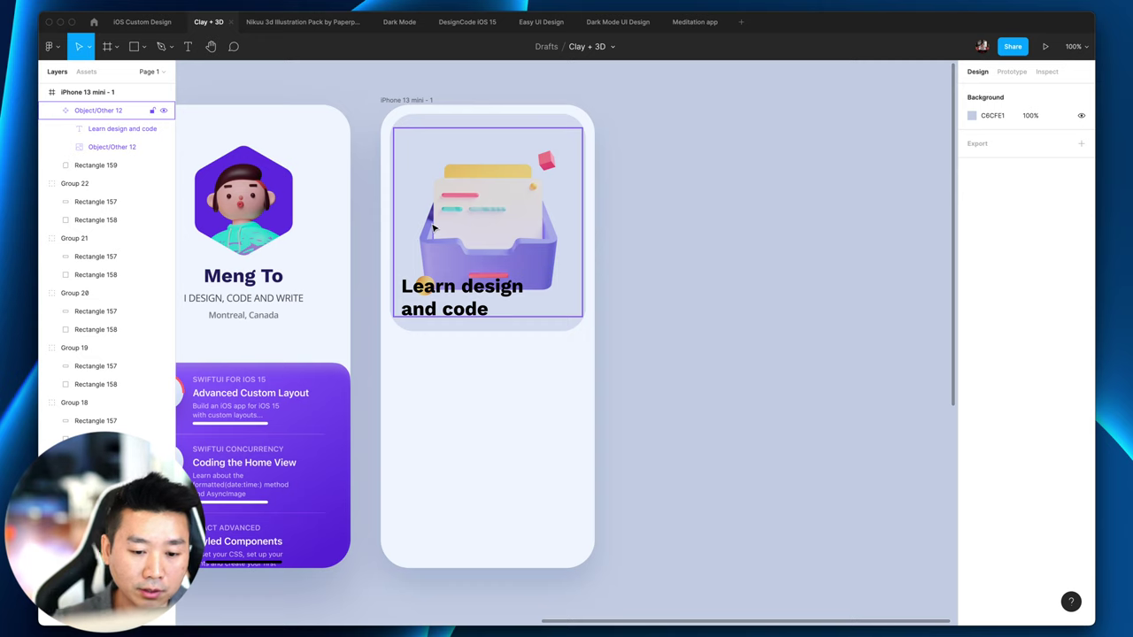
click(538, 217)
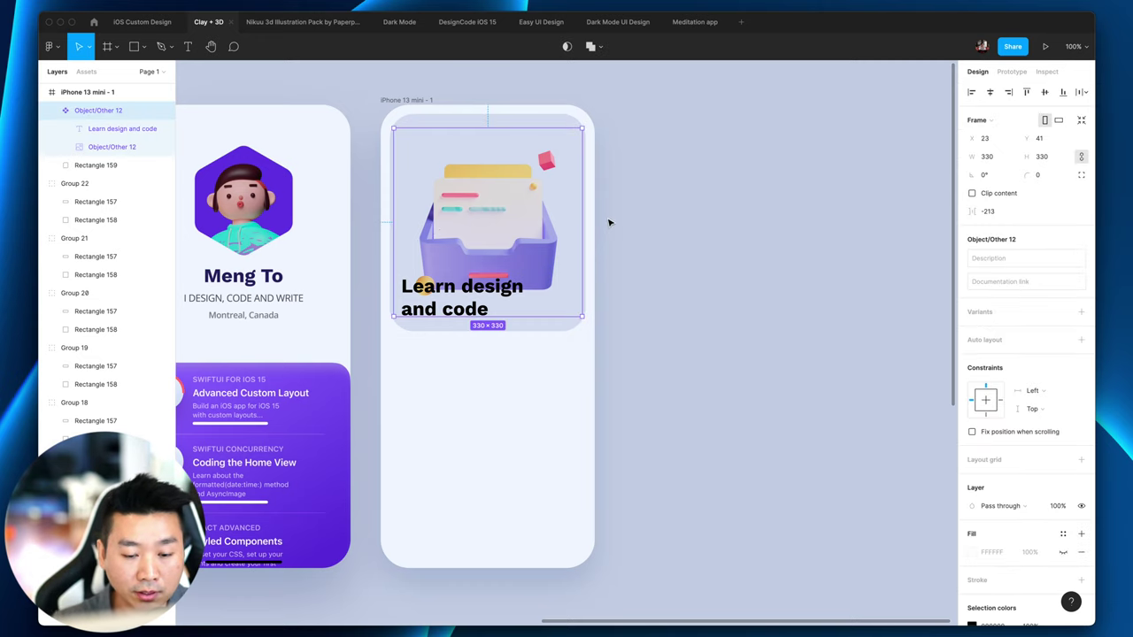
click(627, 203)
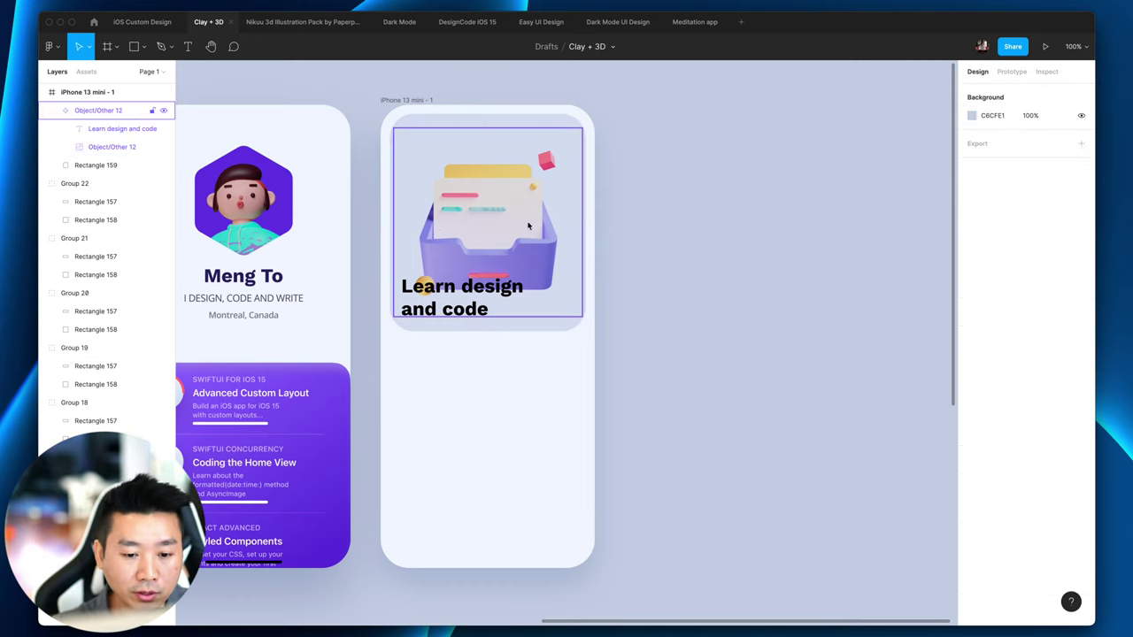
click(513, 209)
drag(507, 234, 506, 202)
key(ctrl+z)
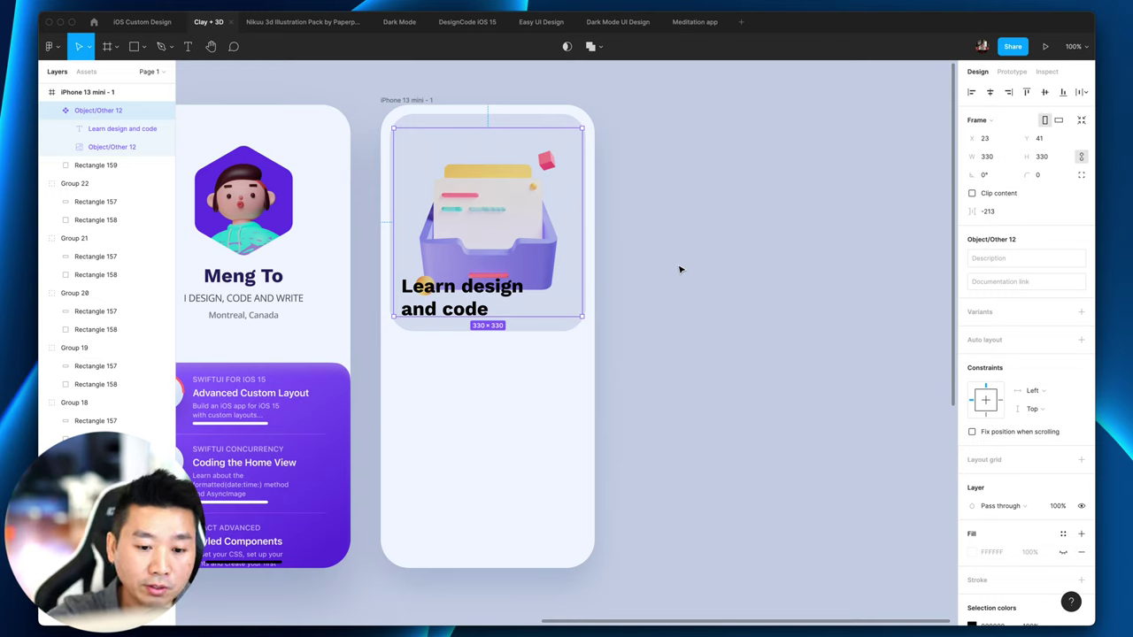
click(669, 237)
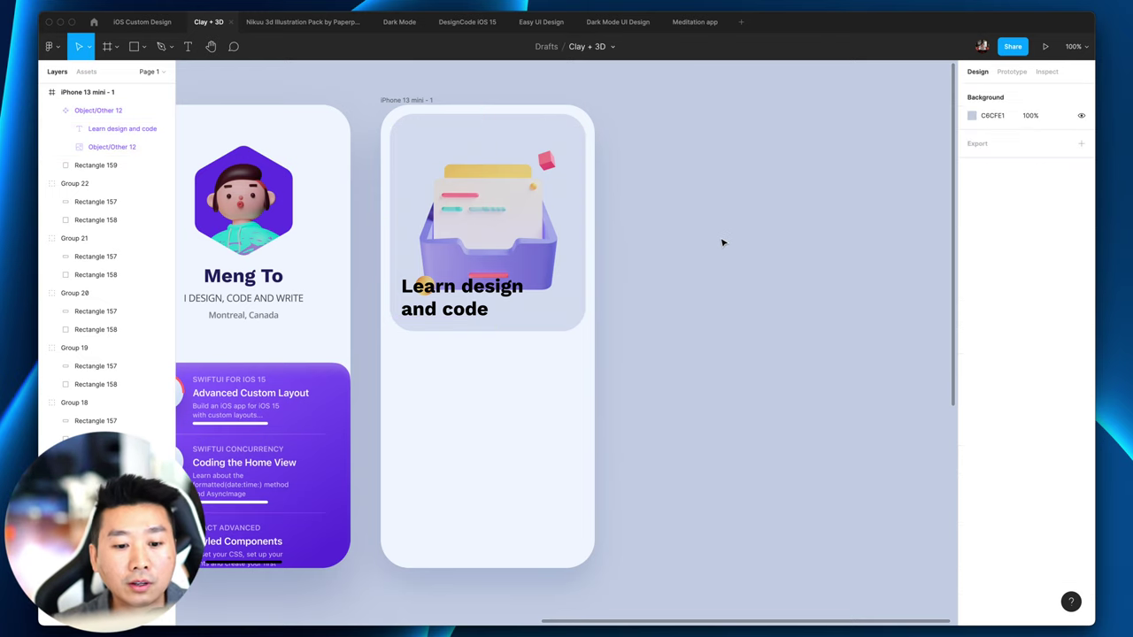
scroll(720, 321, down, 1)
scroll(720, 319, left, 5)
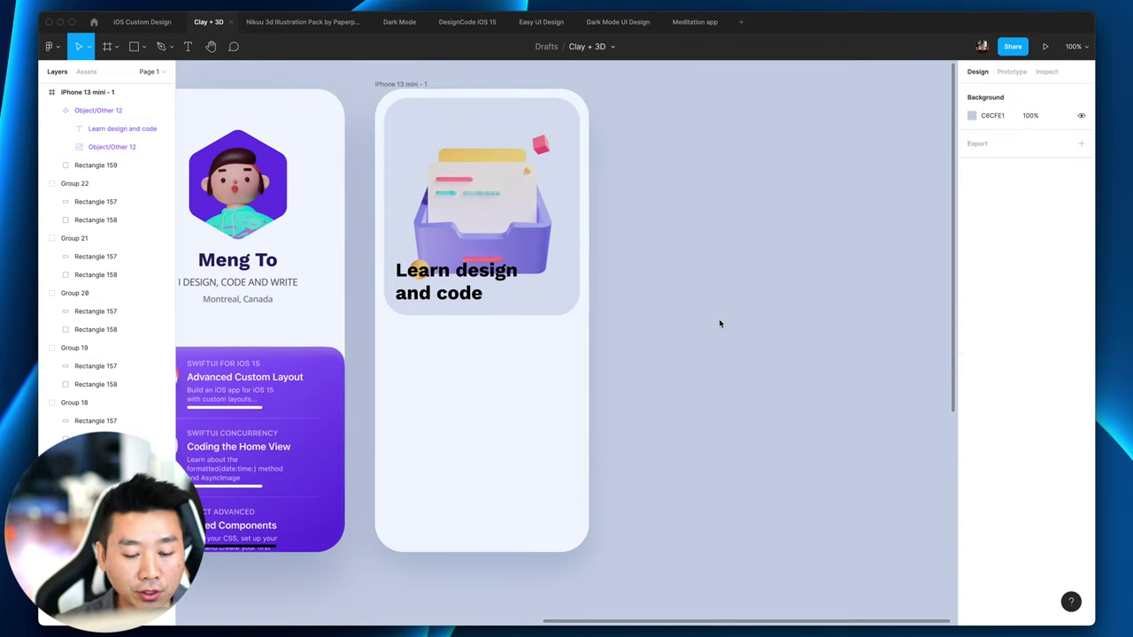
scroll(718, 357, left, 3)
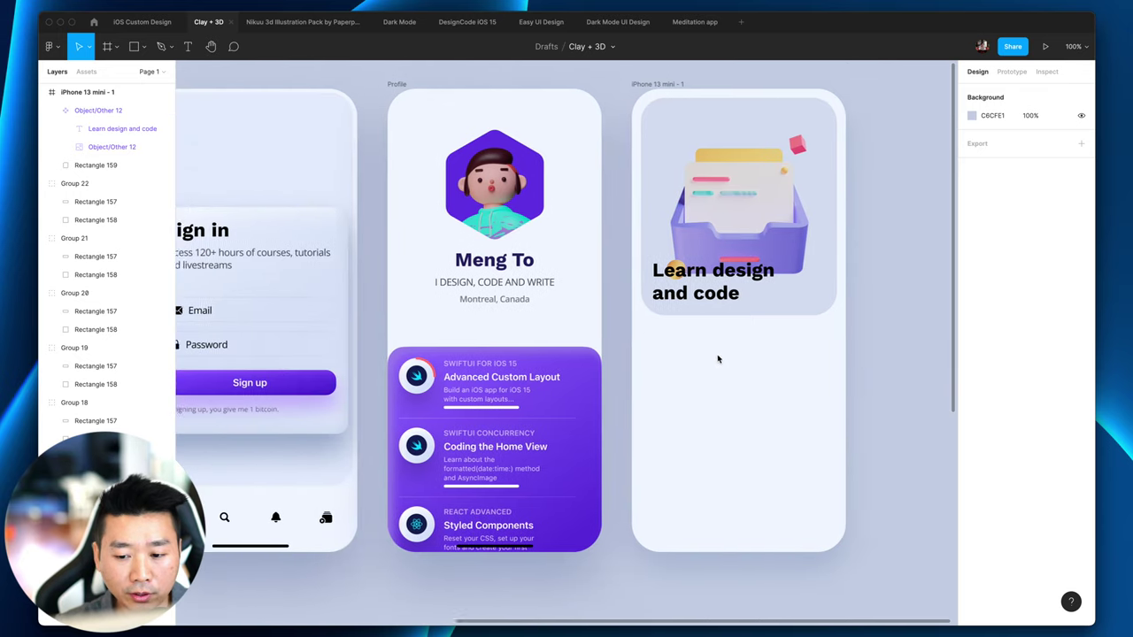
scroll(699, 337, right, 2)
click(642, 283)
scroll(567, 354, left, 10)
click(460, 382)
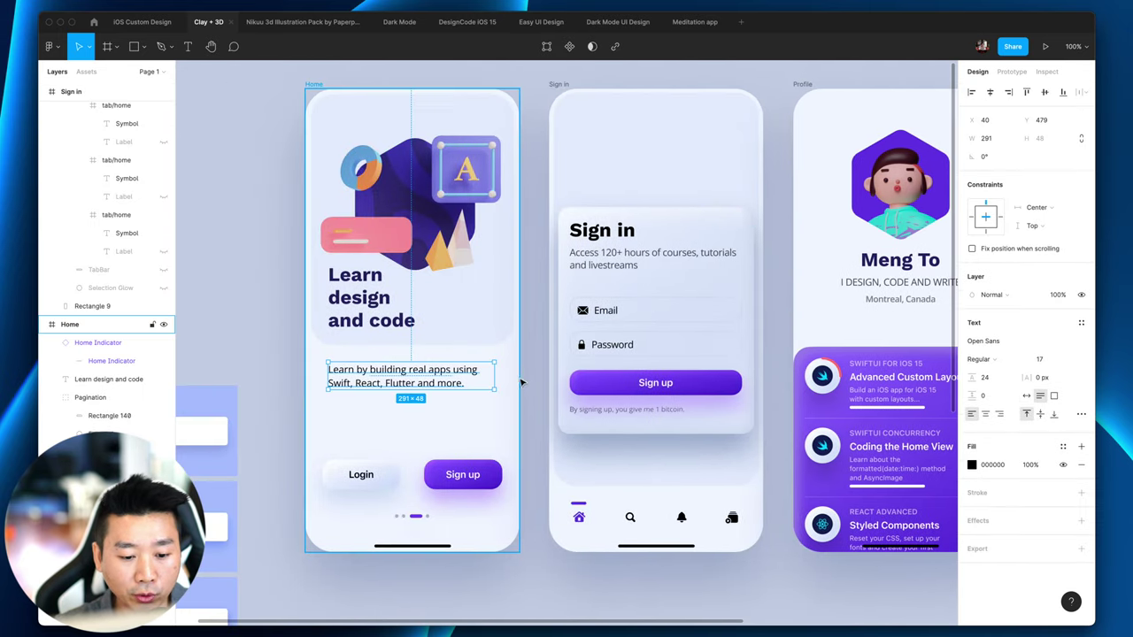
scroll(522, 373, right, 15)
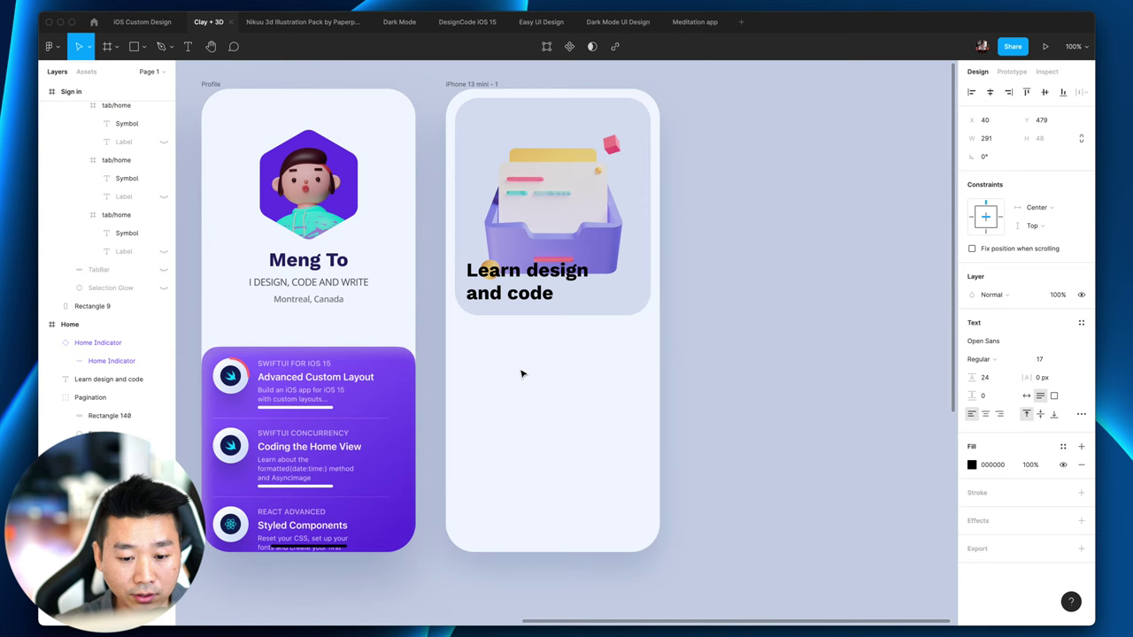
Step: Duplicate the 'Learn design and code' heading to just below the card
click(522, 281)
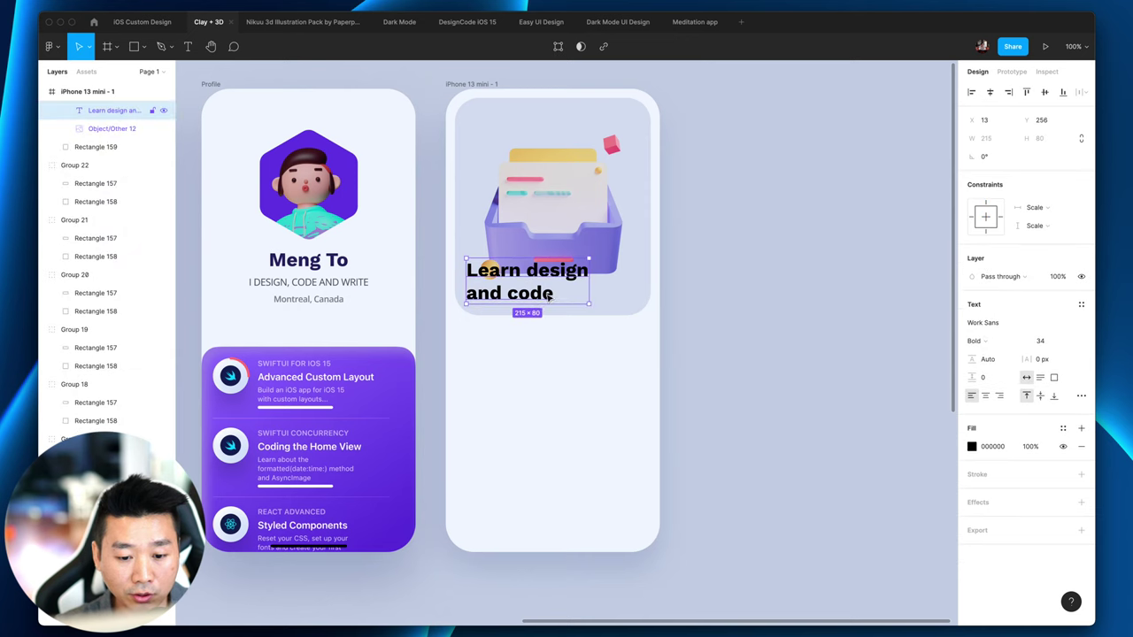
drag(522, 281, 524, 354)
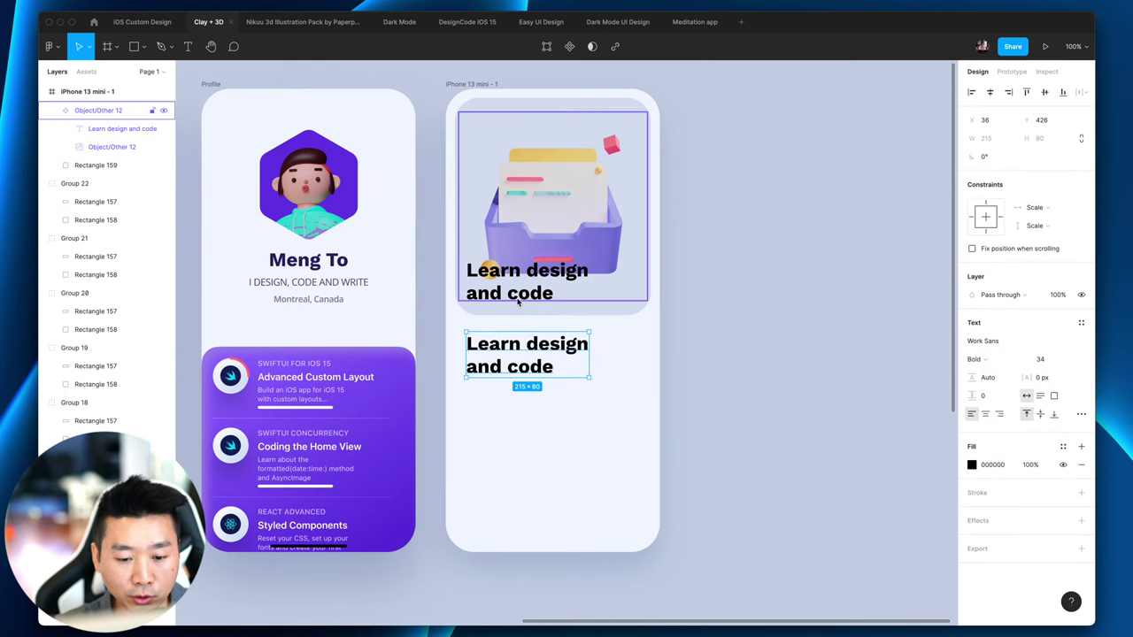
key(plus)
scroll(646, 376, right, 2)
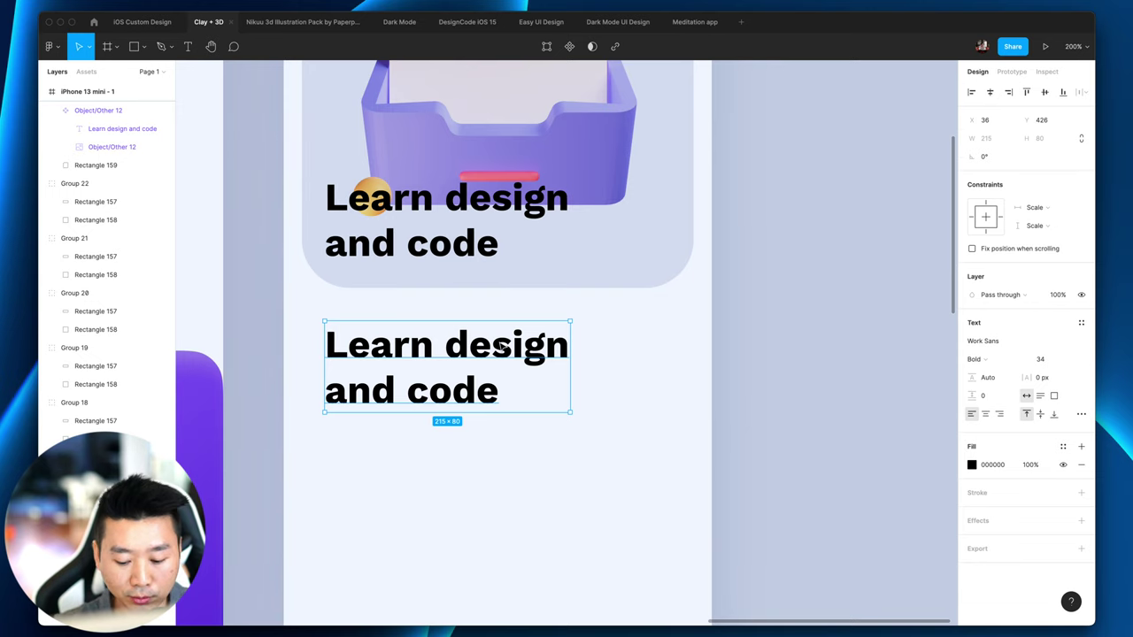
key(Delete)
click(469, 251)
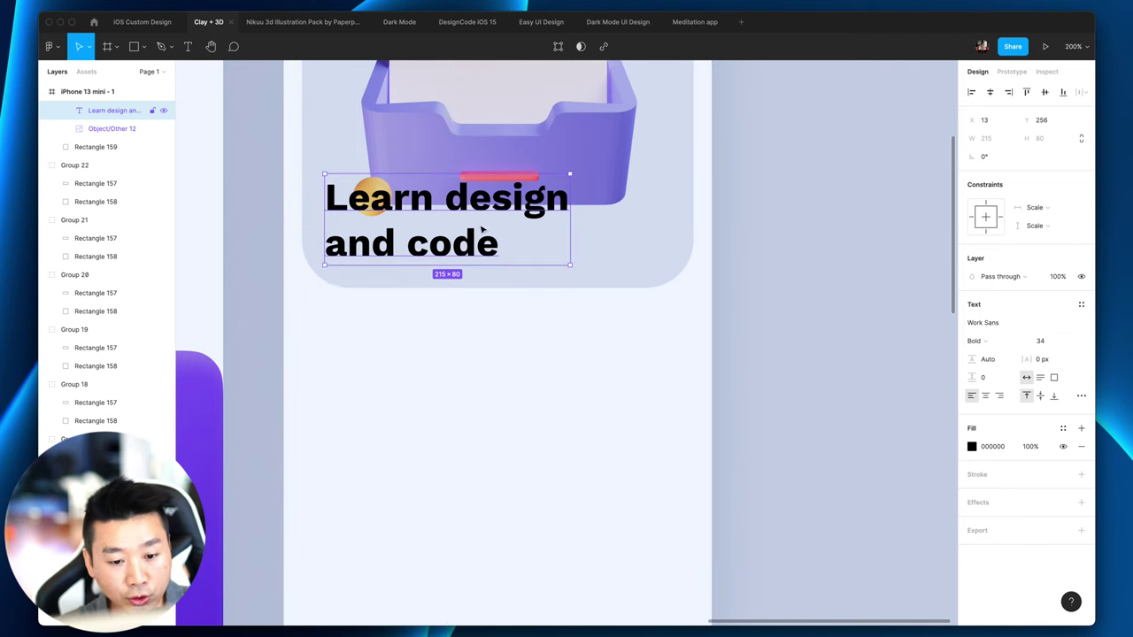
drag(480, 241, 490, 377)
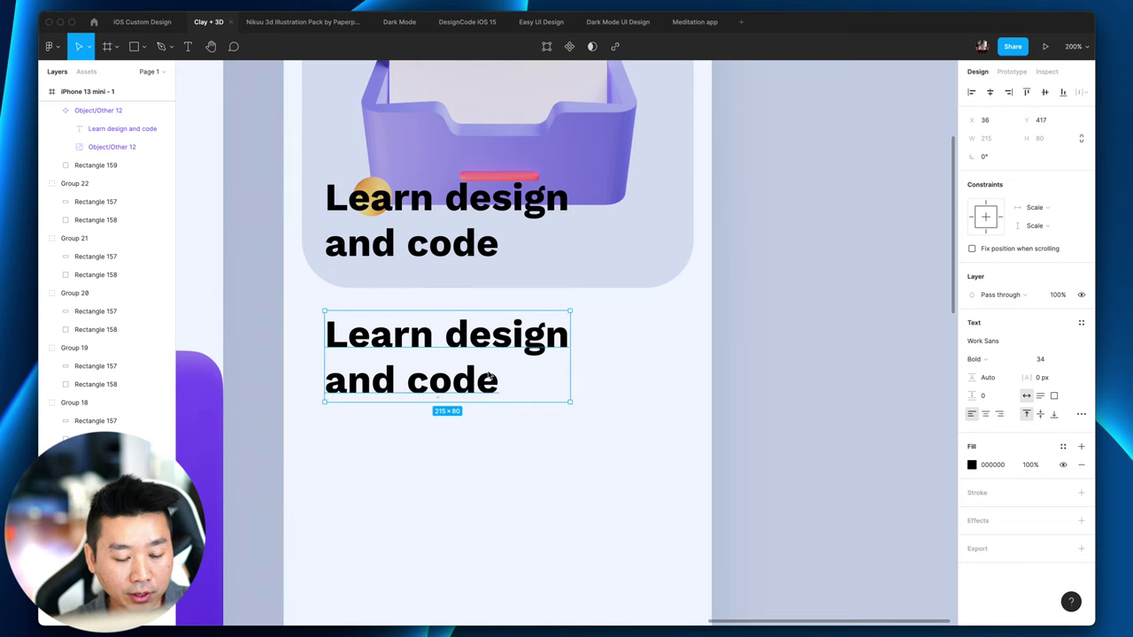
click(354, 217)
click(354, 217)
click(385, 382)
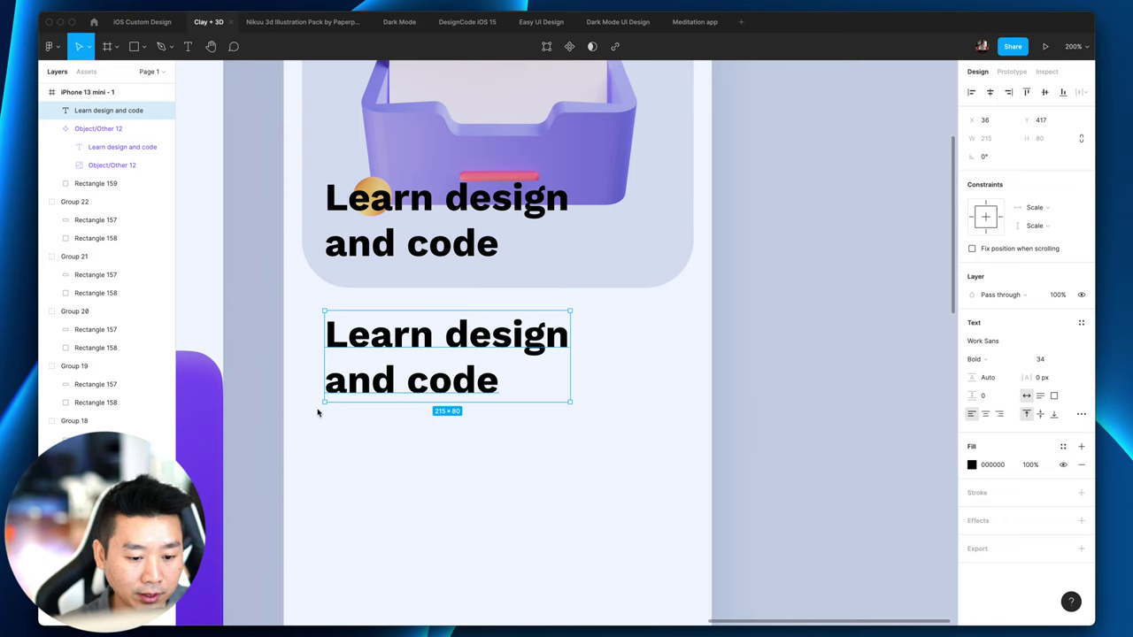
click(796, 433)
click(549, 389)
scroll(566, 451, down, 2)
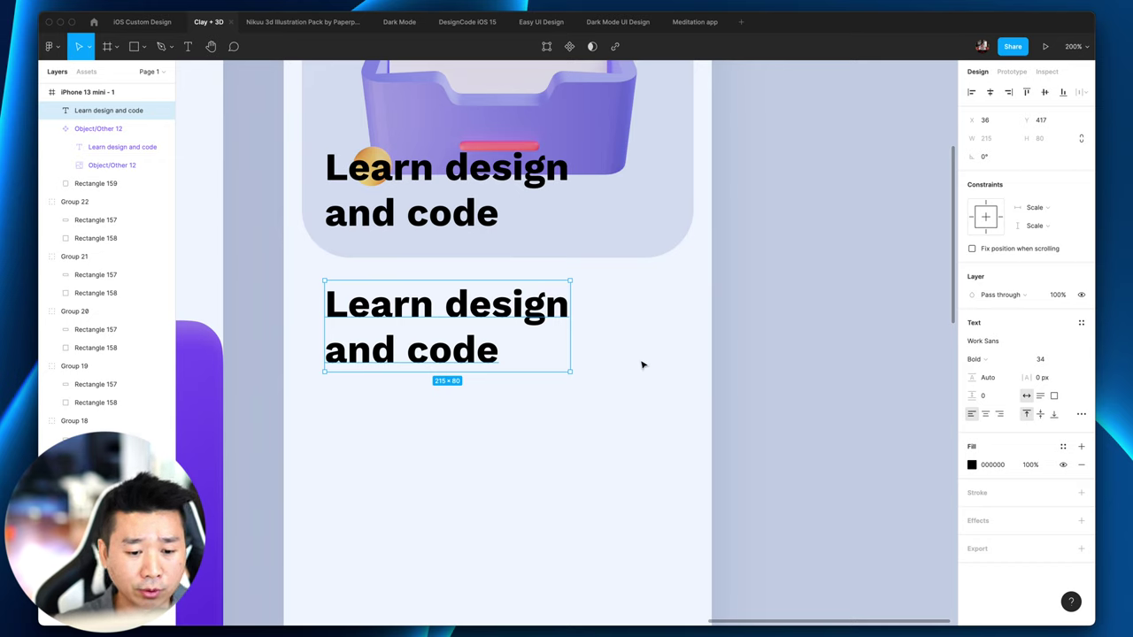
Step: Adjust the heading font sizes and make the lower copy Work Sans Regular 17
double_click(445, 201)
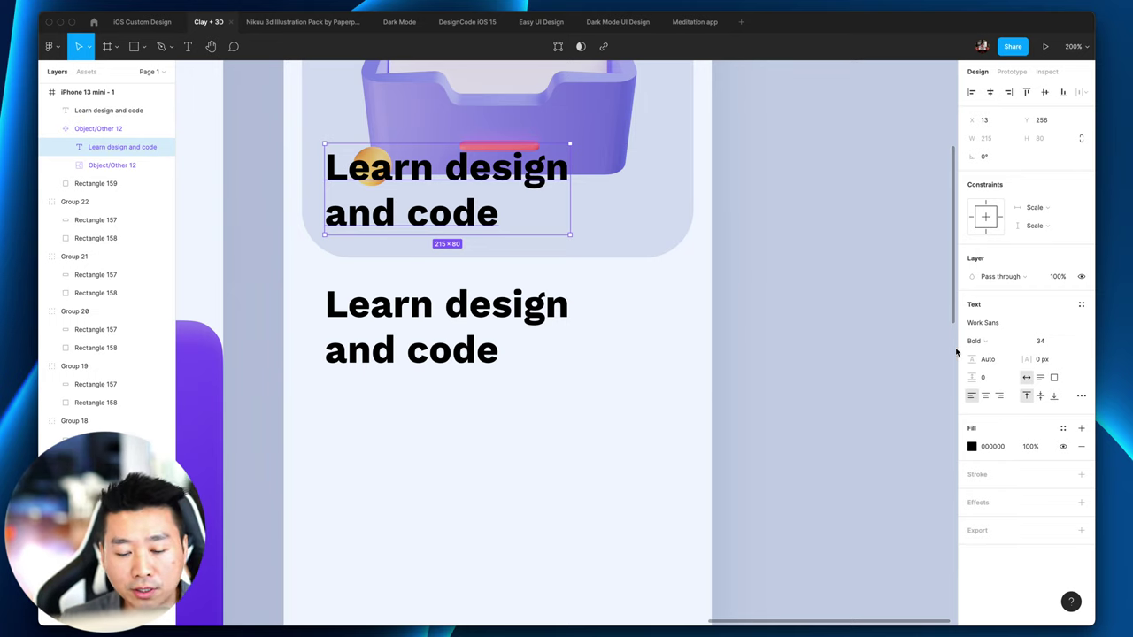
click(1041, 340)
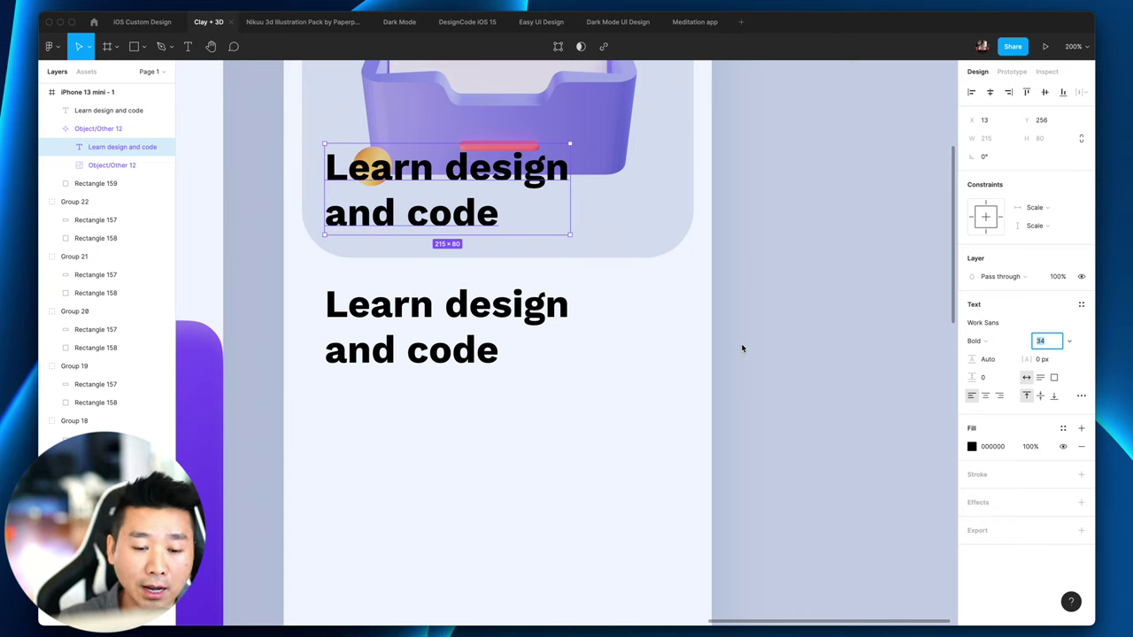
scroll(782, 346, up, 1)
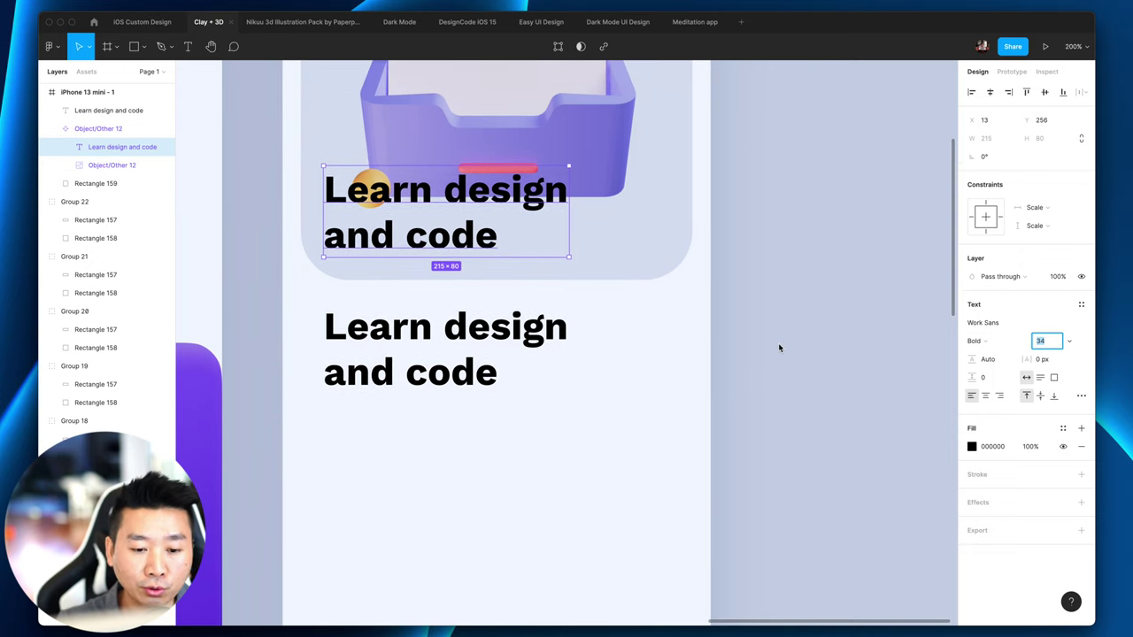
scroll(779, 348, left, 3)
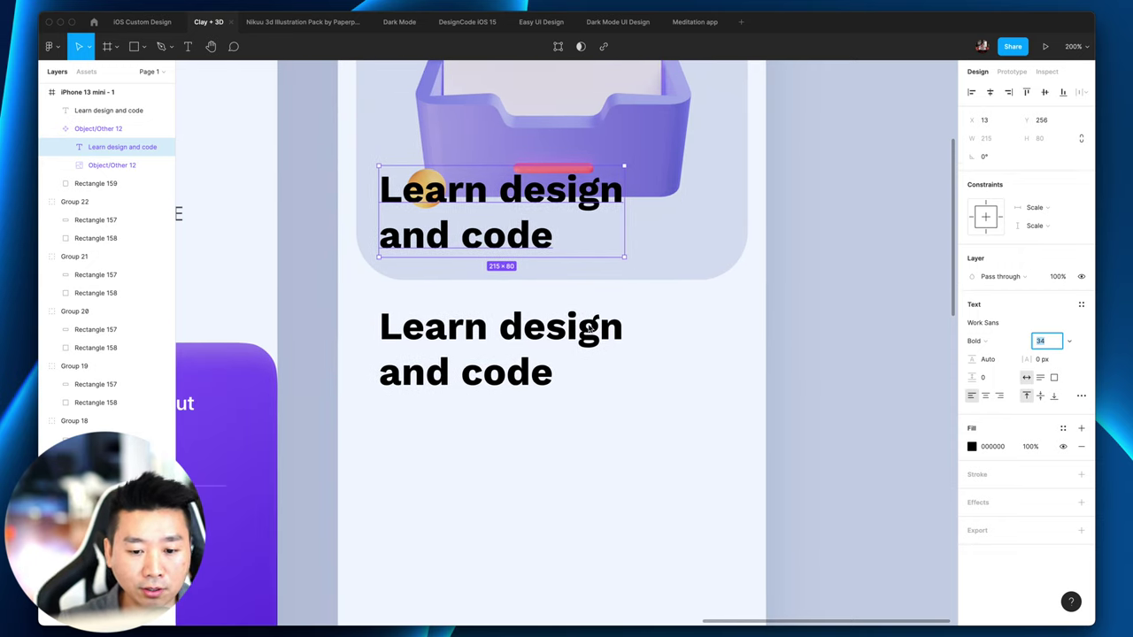
click(1042, 341)
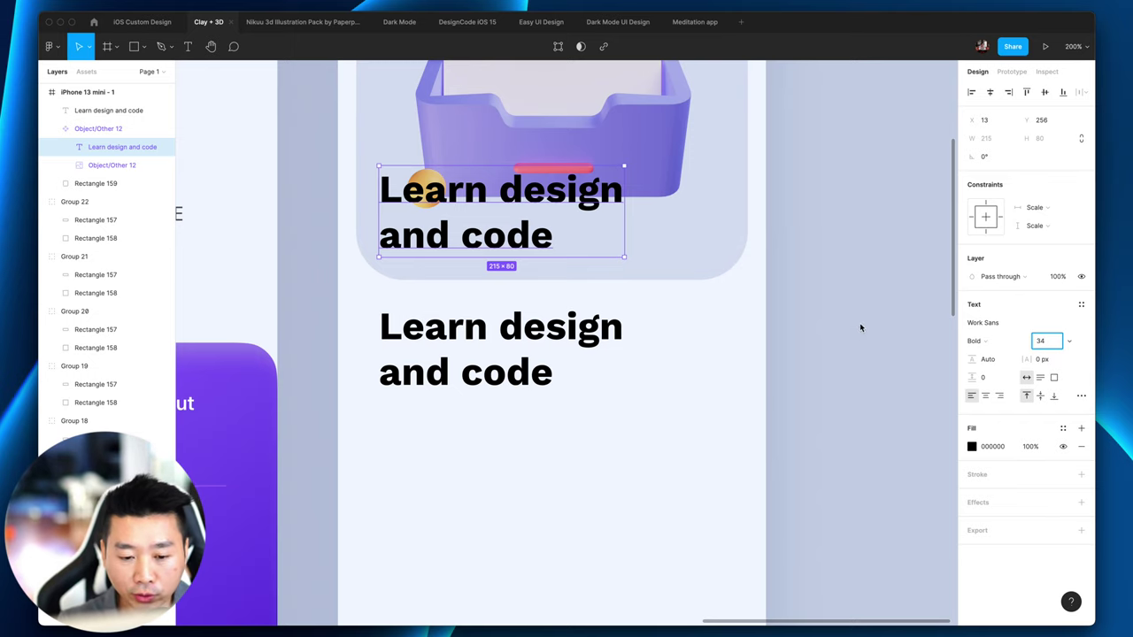
click(495, 372)
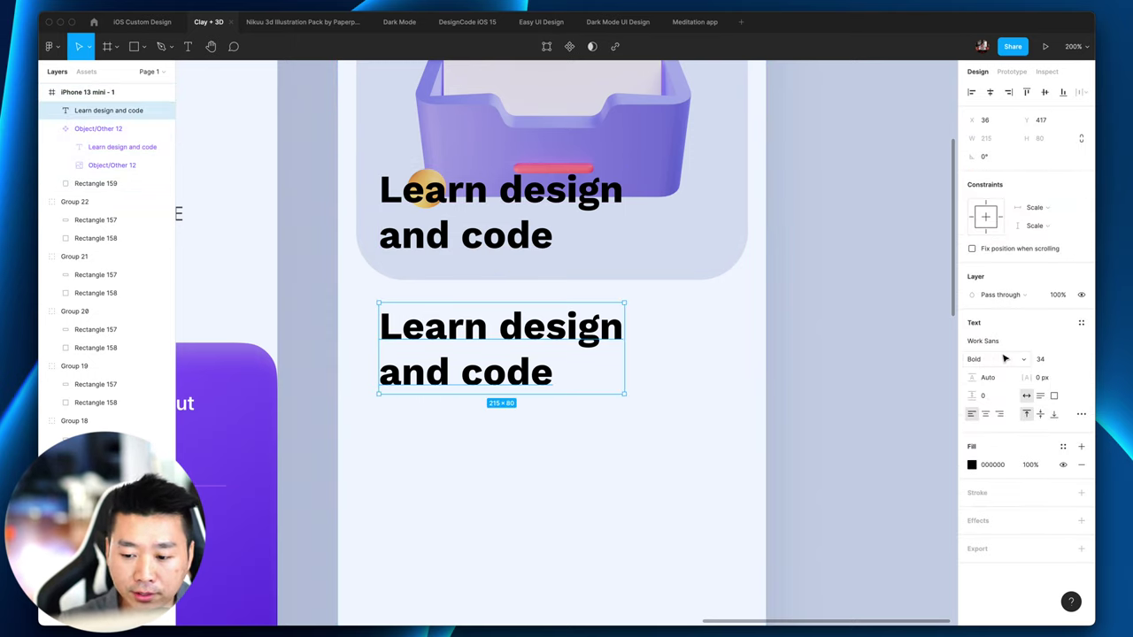
click(1037, 360)
key(Return)
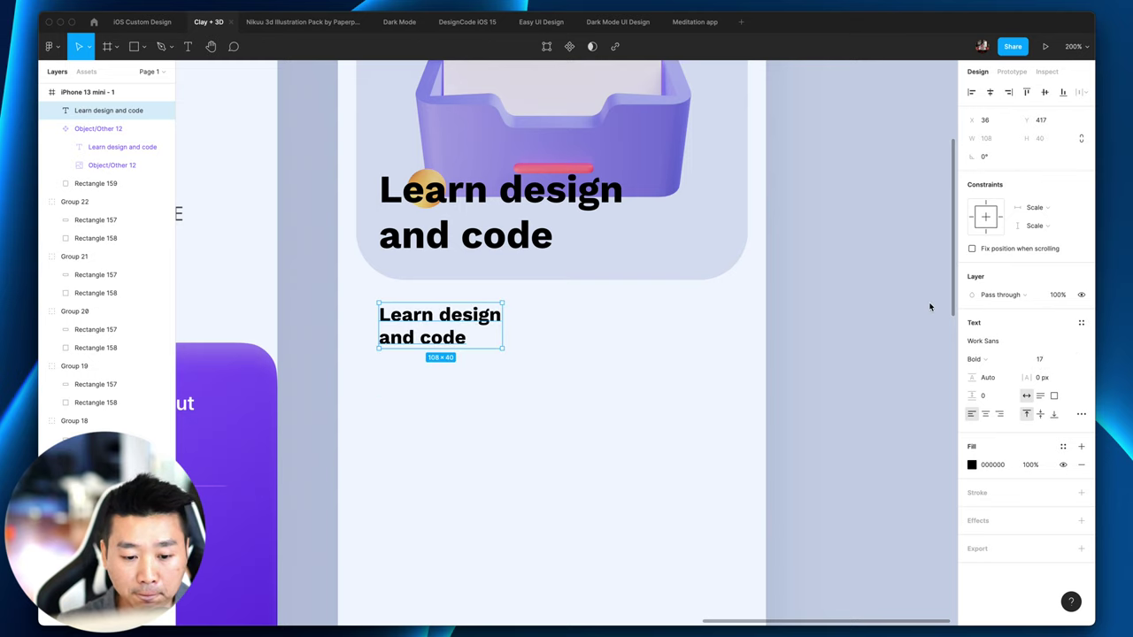
click(976, 358)
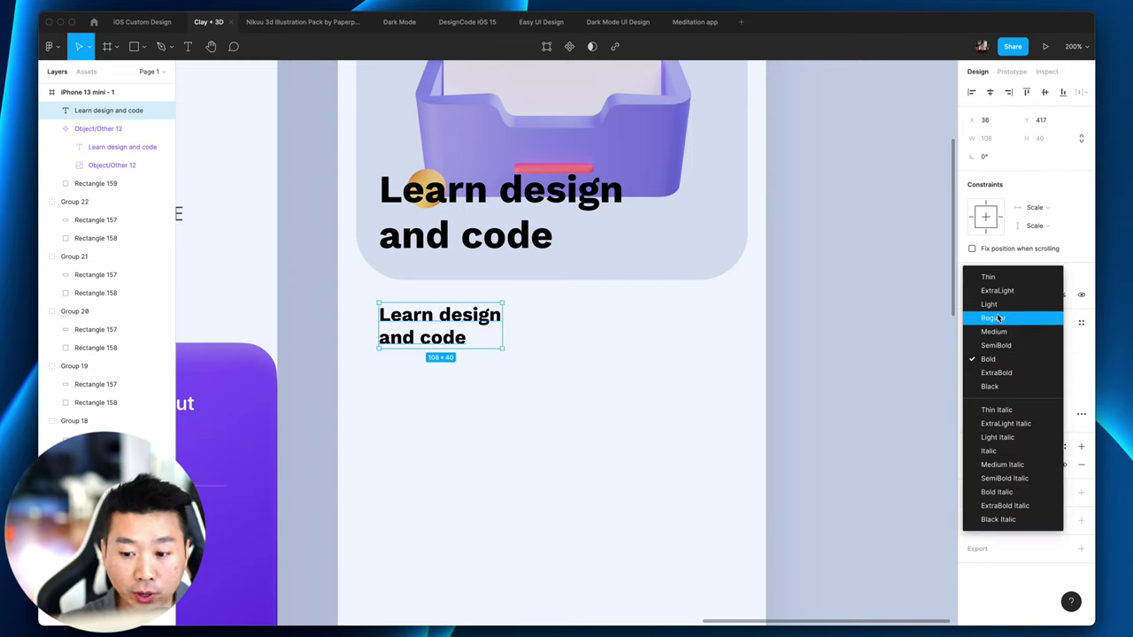
click(993, 318)
Step: Check the body text below the card and zoom to 100% to bring the Home screen into view
click(542, 247)
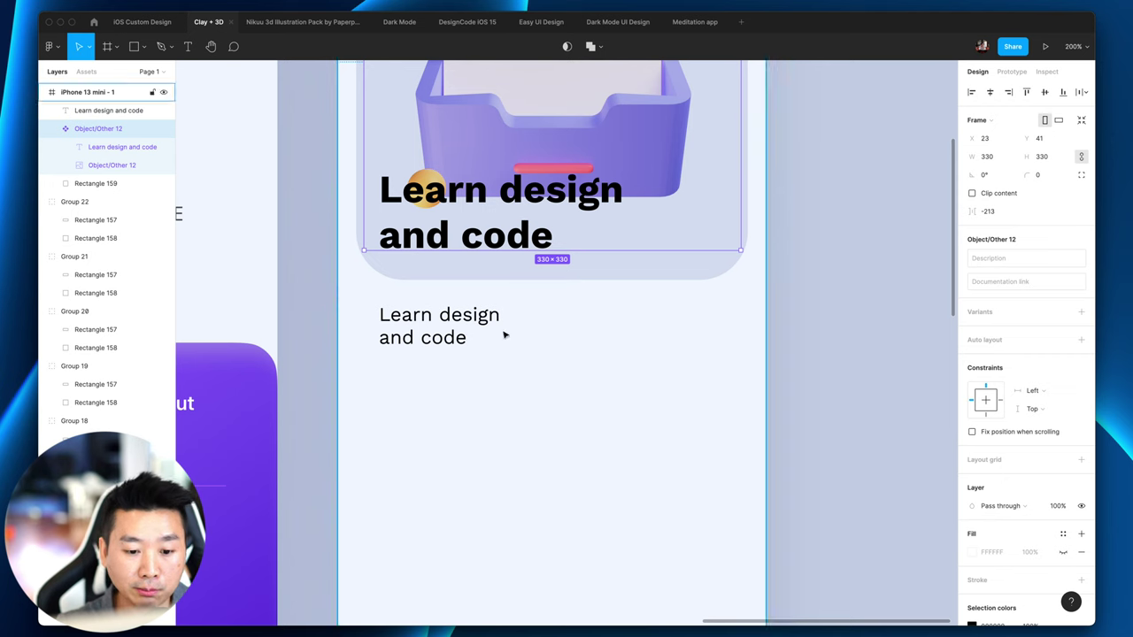
click(469, 335)
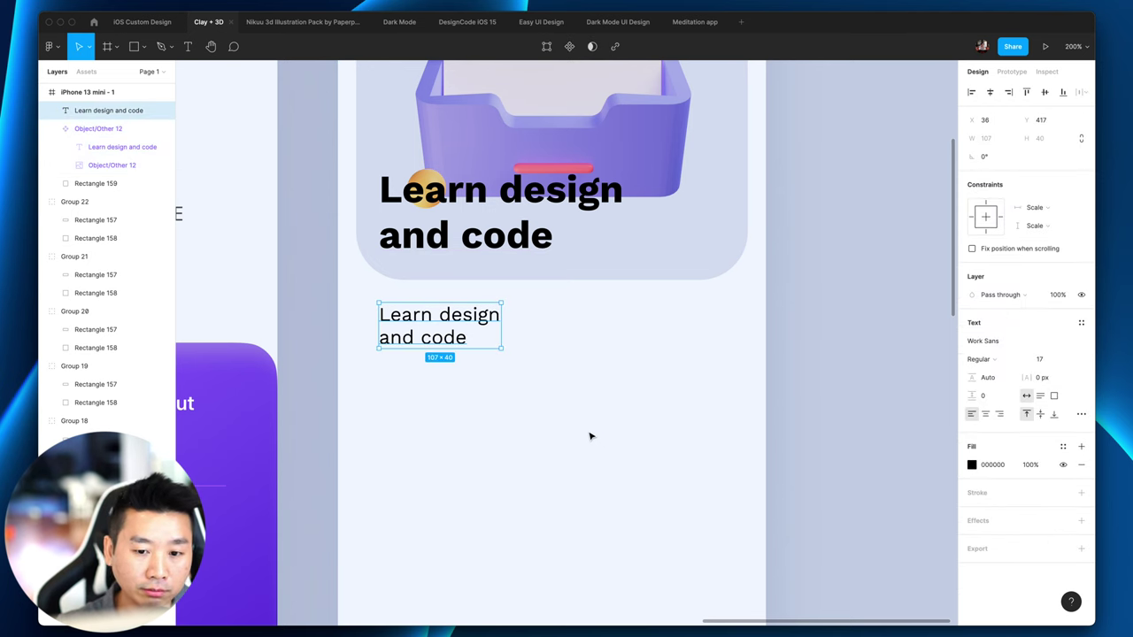
scroll(593, 436, right, 15)
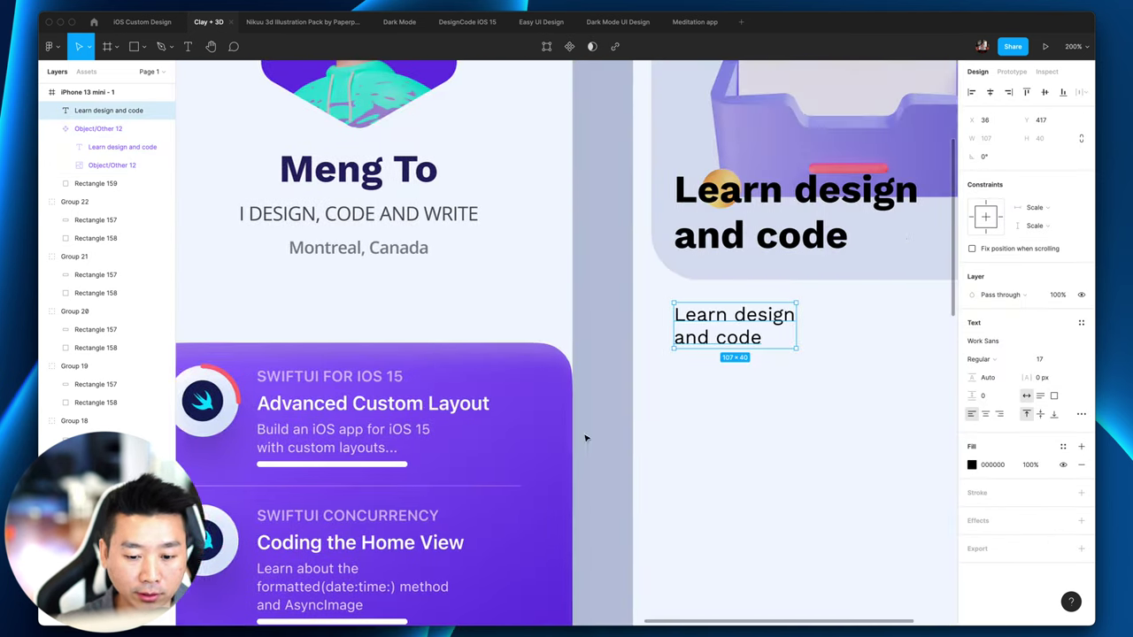
key(shift+0)
scroll(443, 389, left, 3)
Step: Copy the Home screen's 'Learn by building real apps' body text into iPhone 13 mini - 1
scroll(318, 349, left, 5)
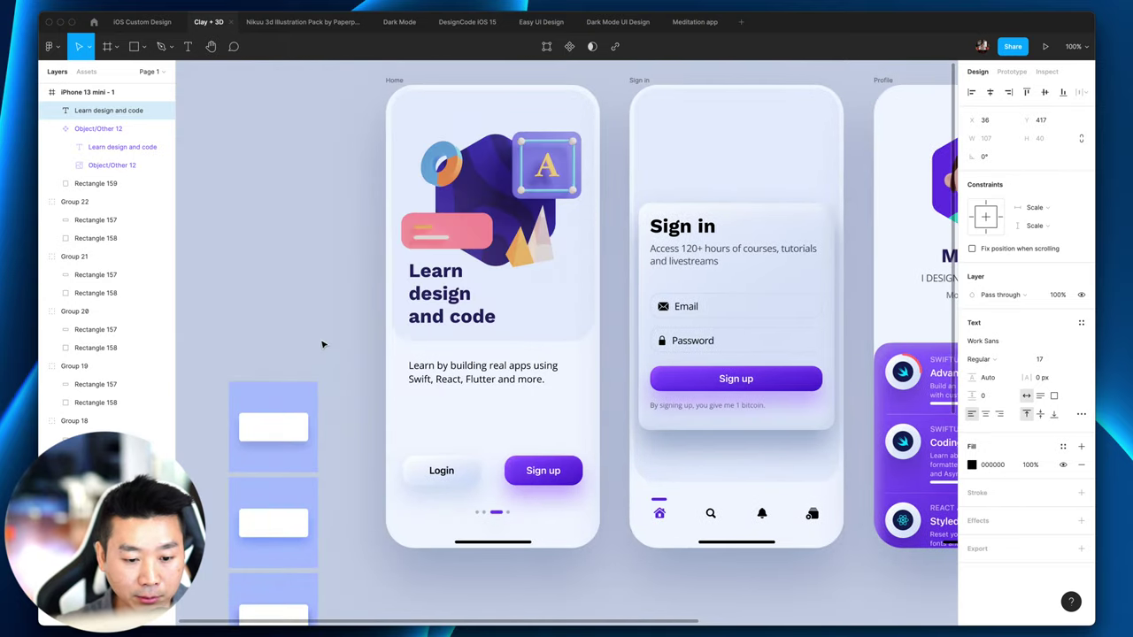
double_click(482, 378)
key(super+c)
scroll(520, 402, right, 10)
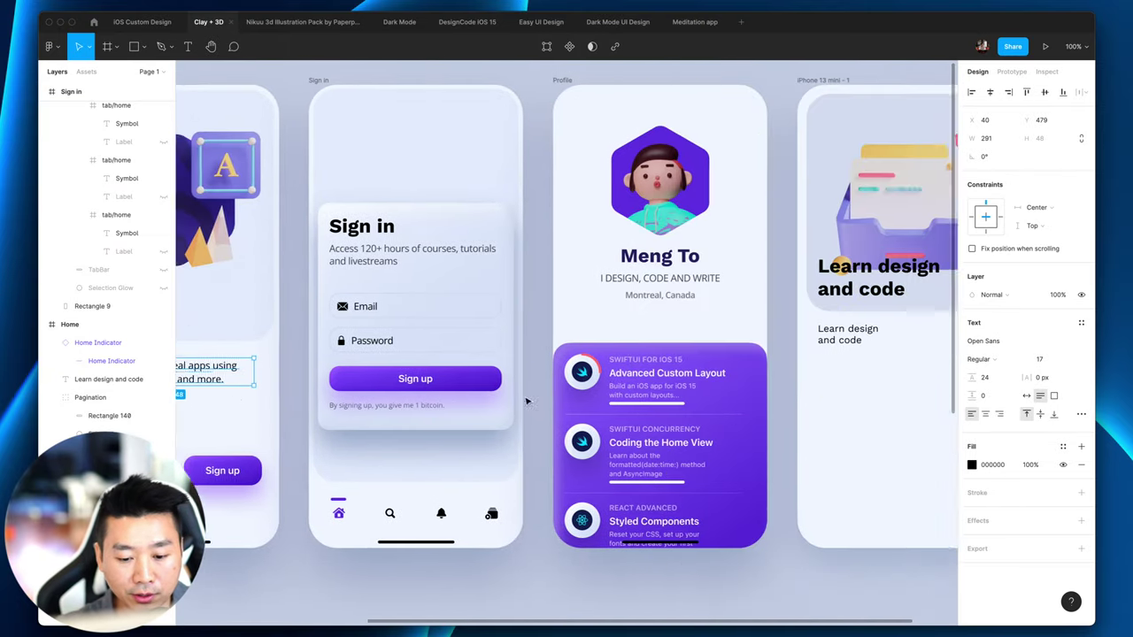
key(super+v)
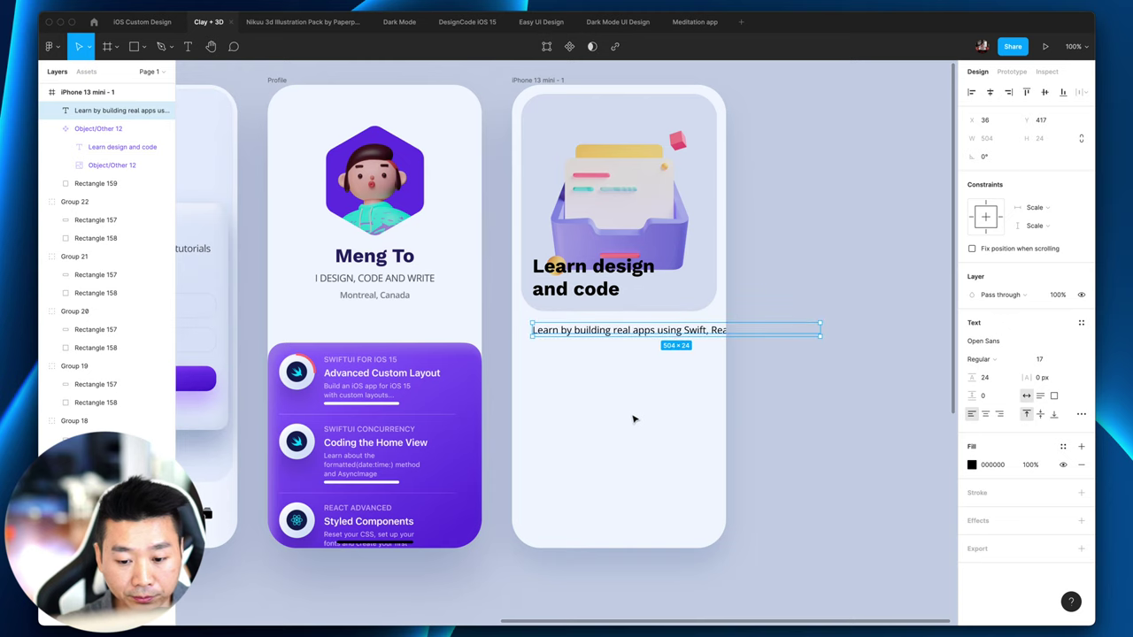
scroll(611, 422, up, 5)
scroll(619, 398, left, 3)
Step: Narrow the pasted body text to 305 wide so it wraps onto two lines
click(540, 247)
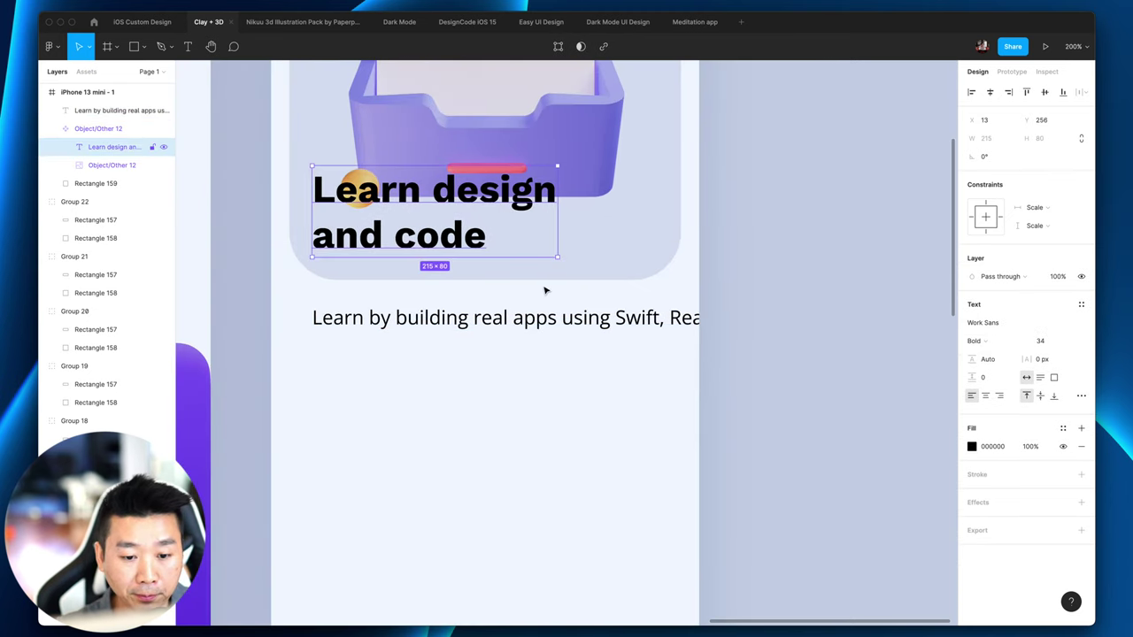
click(620, 327)
drag(891, 317, 659, 333)
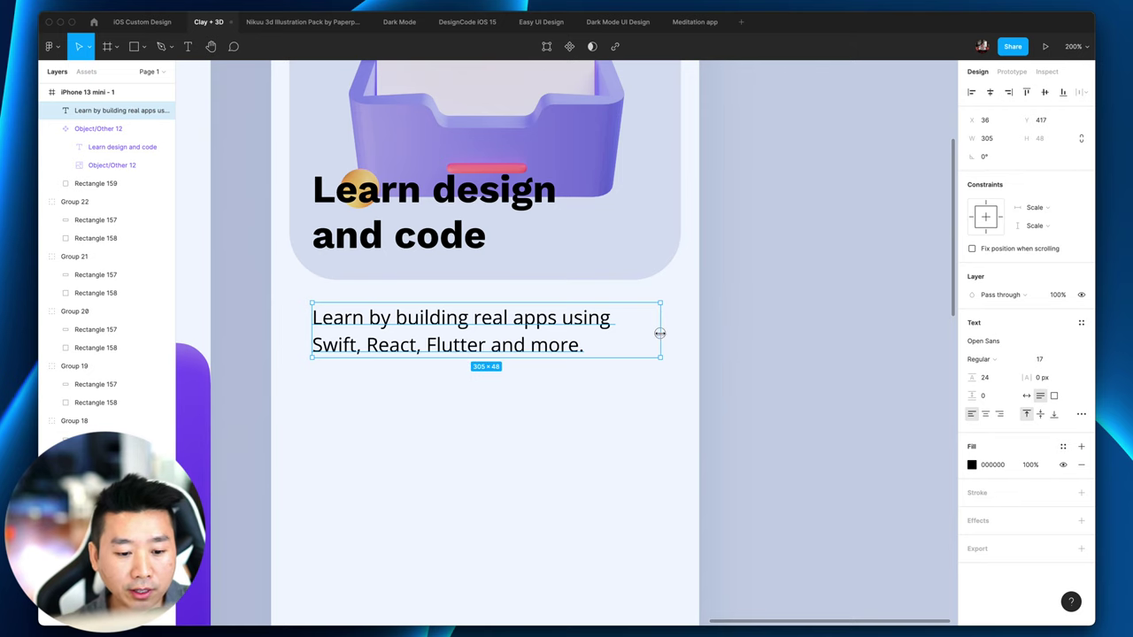
click(810, 358)
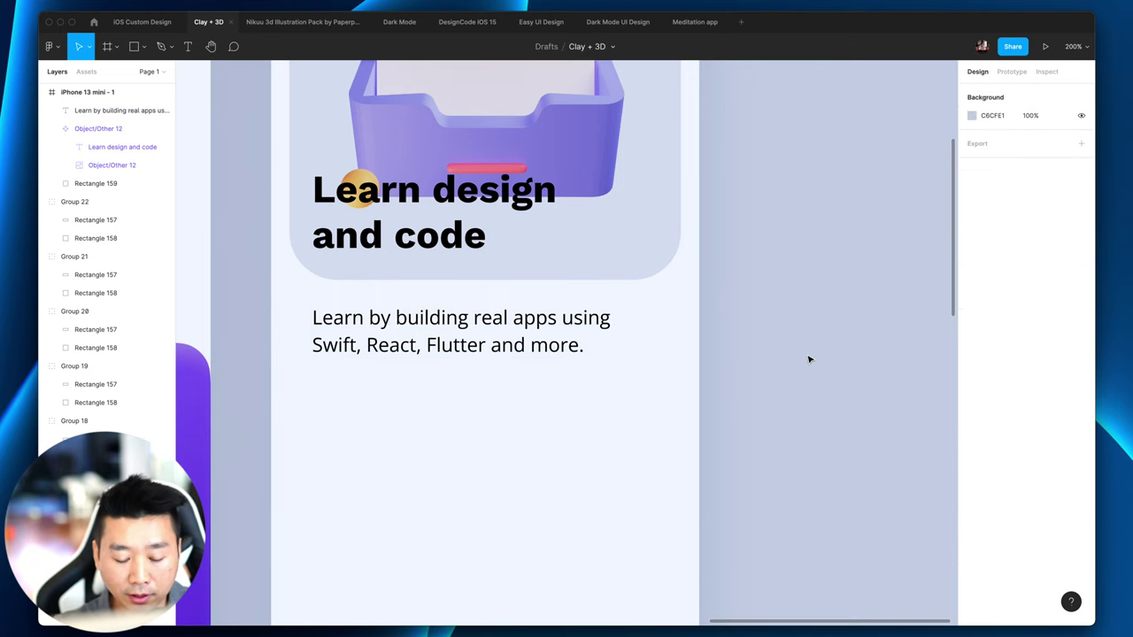
key(shift+0)
scroll(777, 360, left, 1)
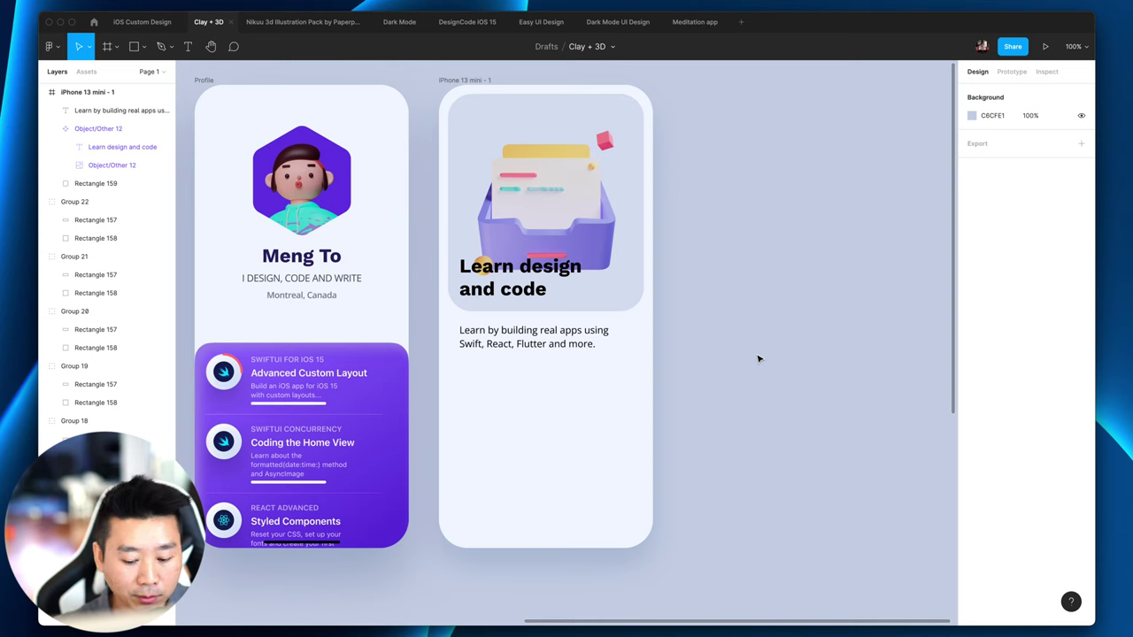
key(shift+equal)
scroll(766, 358, up, 1)
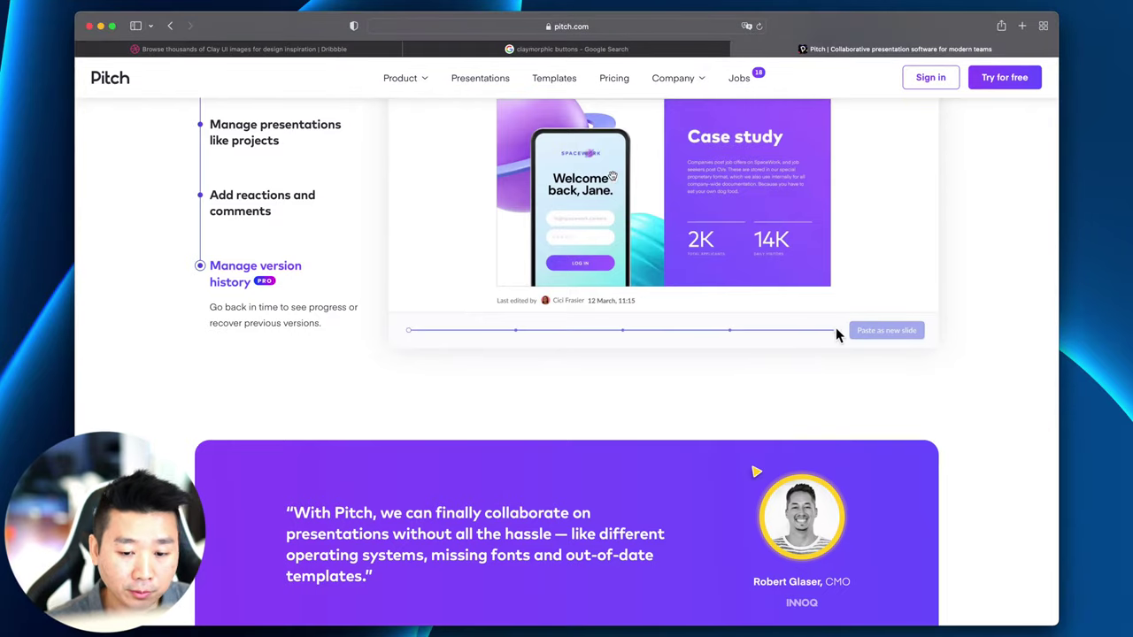
scroll(608, 224, up, 15)
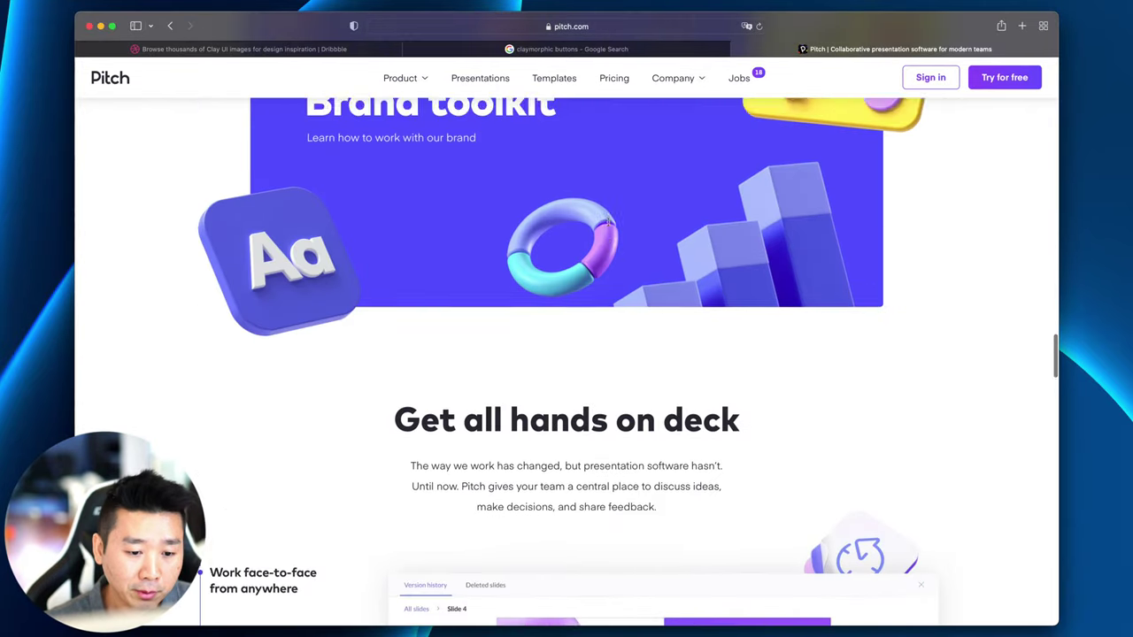
Step: Open fonts.google.com in a new Safari tab
scroll(611, 229, up, 20)
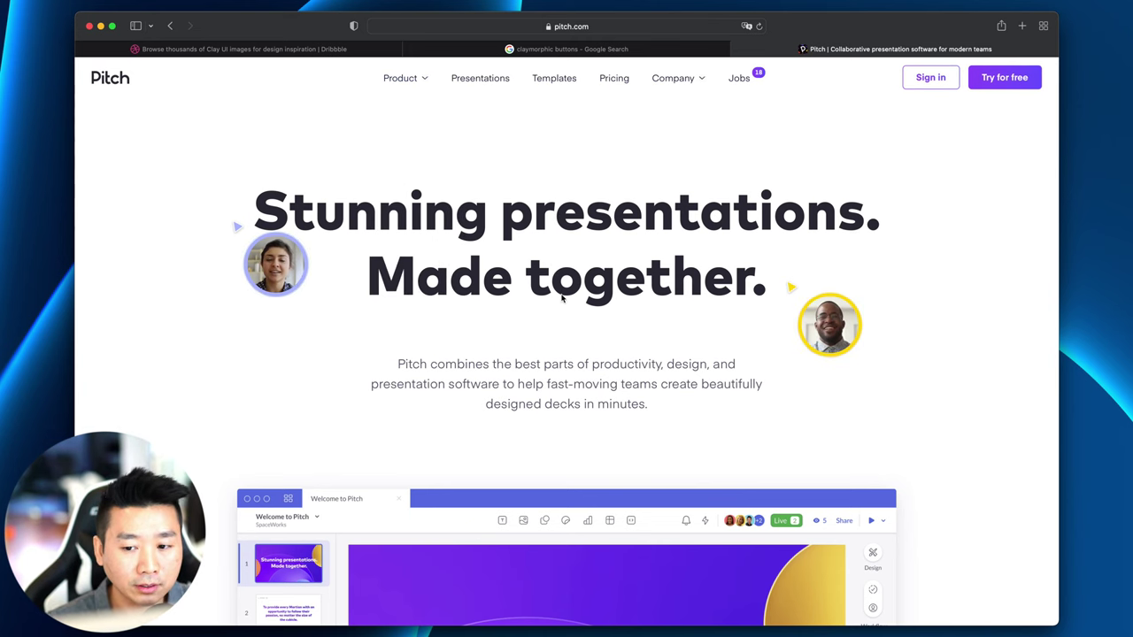
key(super+t)
text(fonts.google.com)
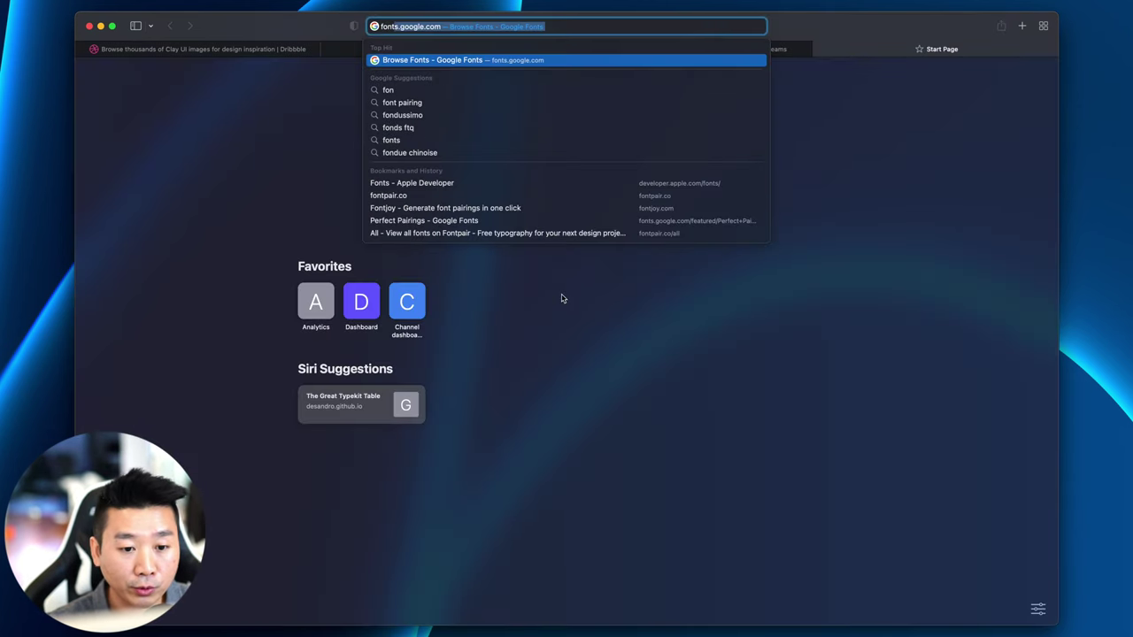
key(Return)
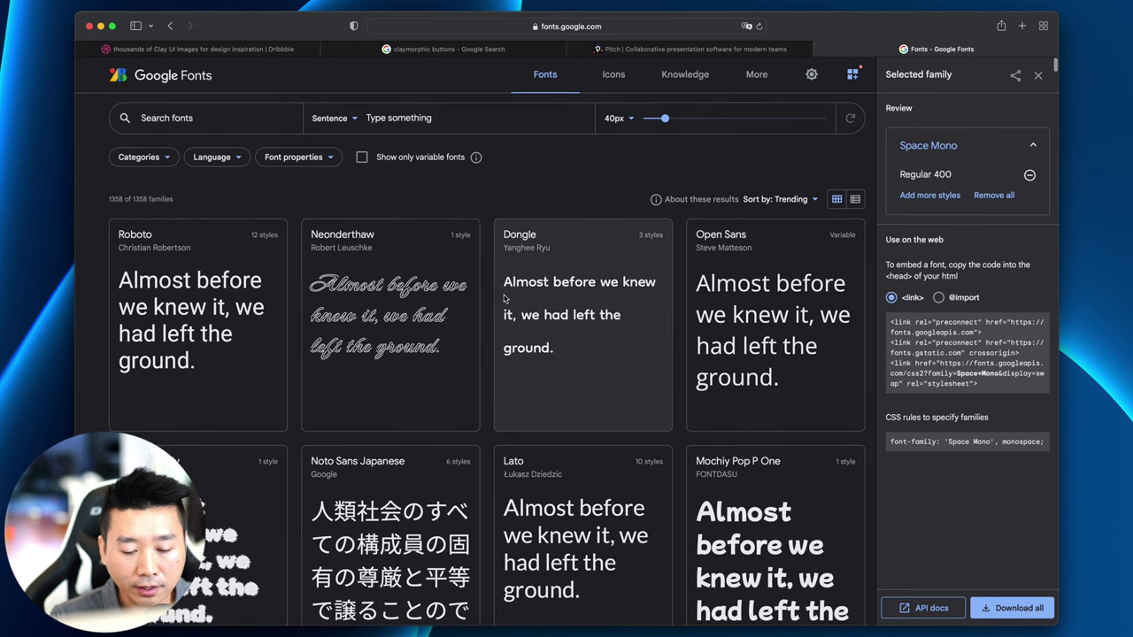
Step: Search Google for 'font pairing' in another new tab
key(super+t)
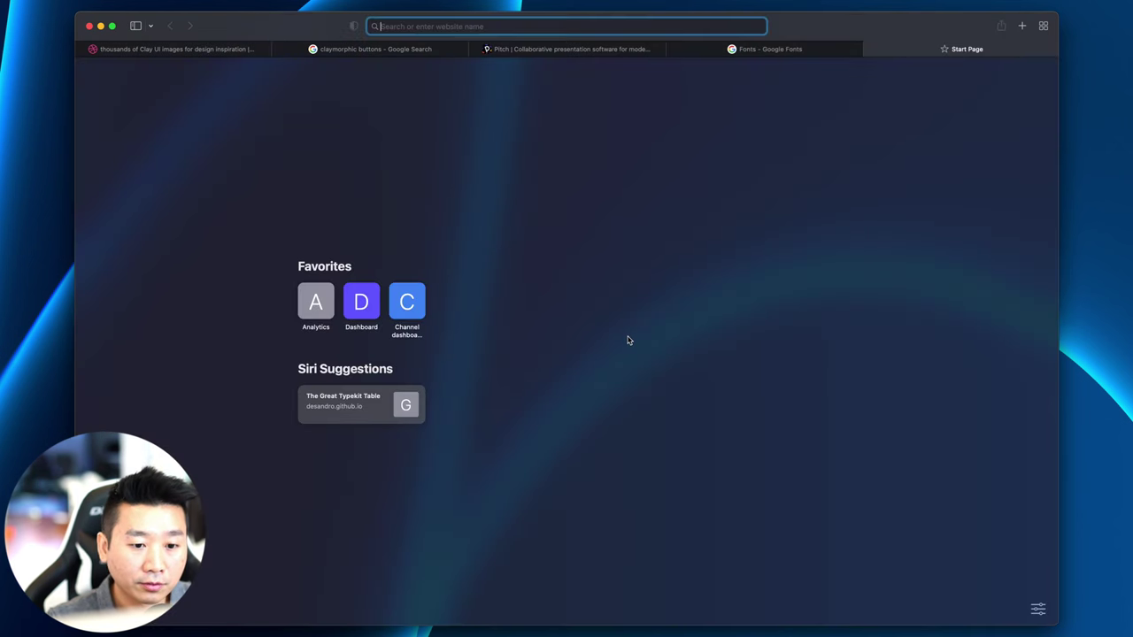
text(font pair)
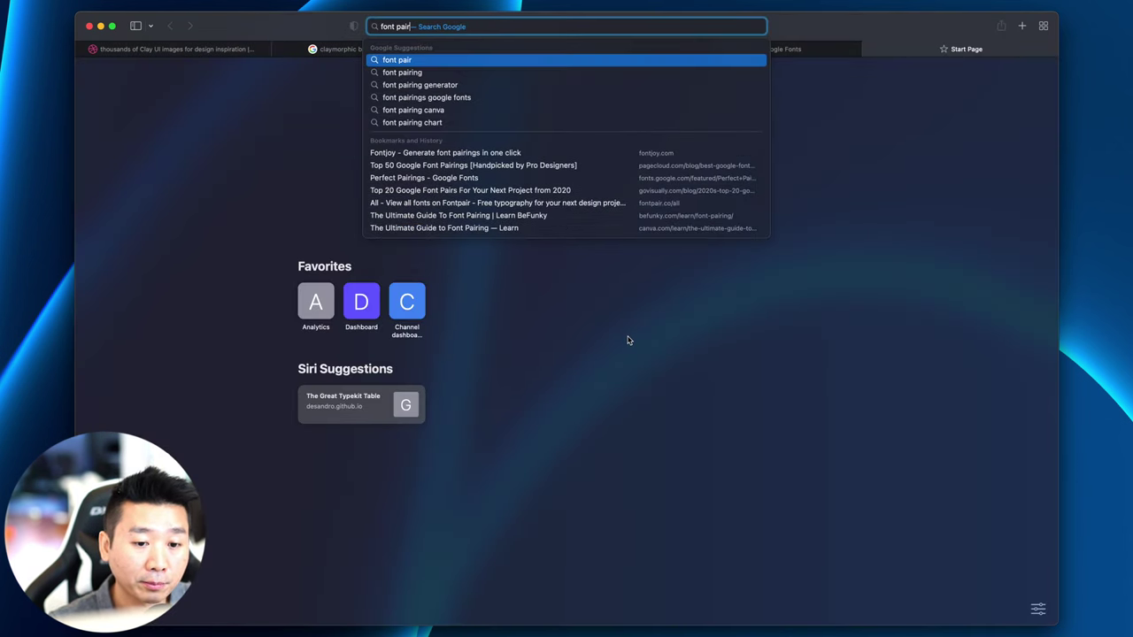
text(ing)
key(Return)
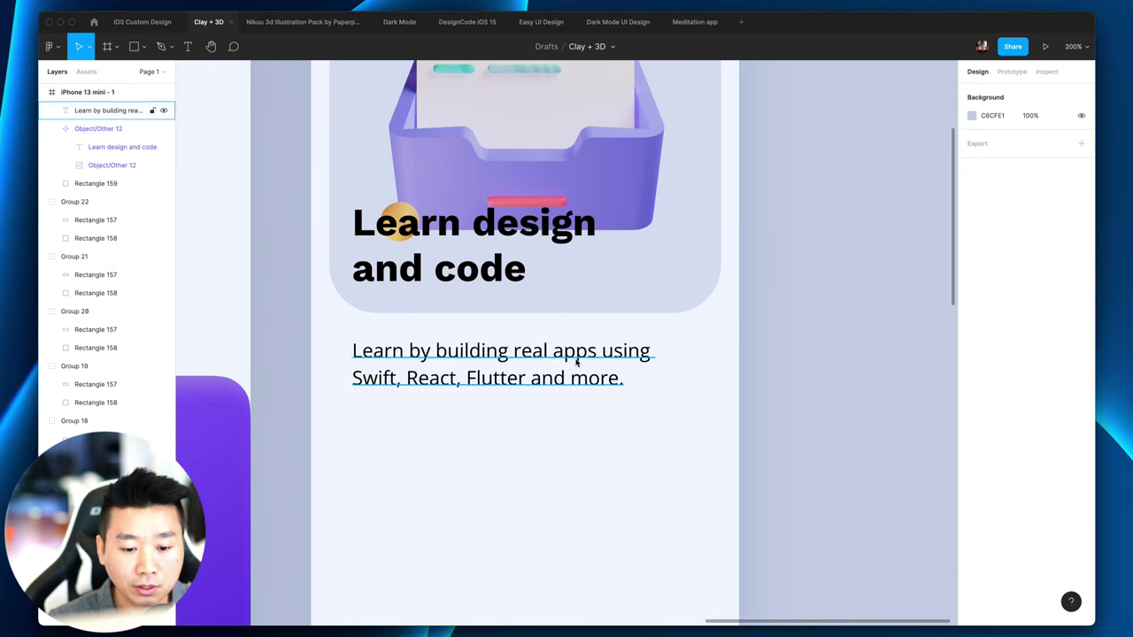
Step: Change the 'Learn design and code' heading's font family to Montserrat
click(501, 361)
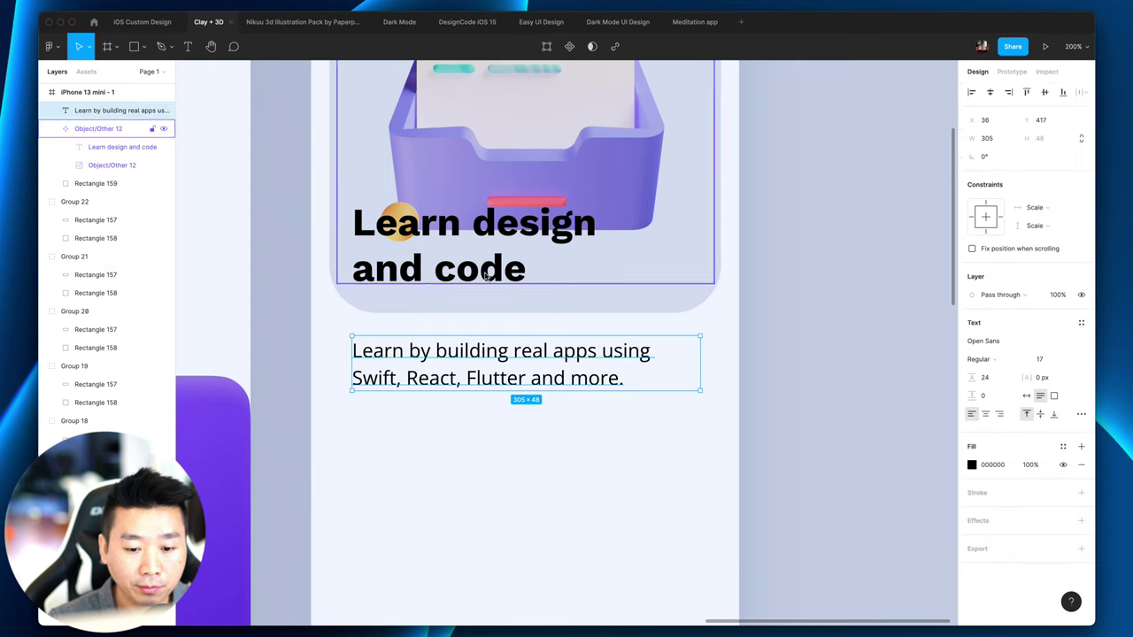
click(485, 276)
key(shift+0)
click(1000, 323)
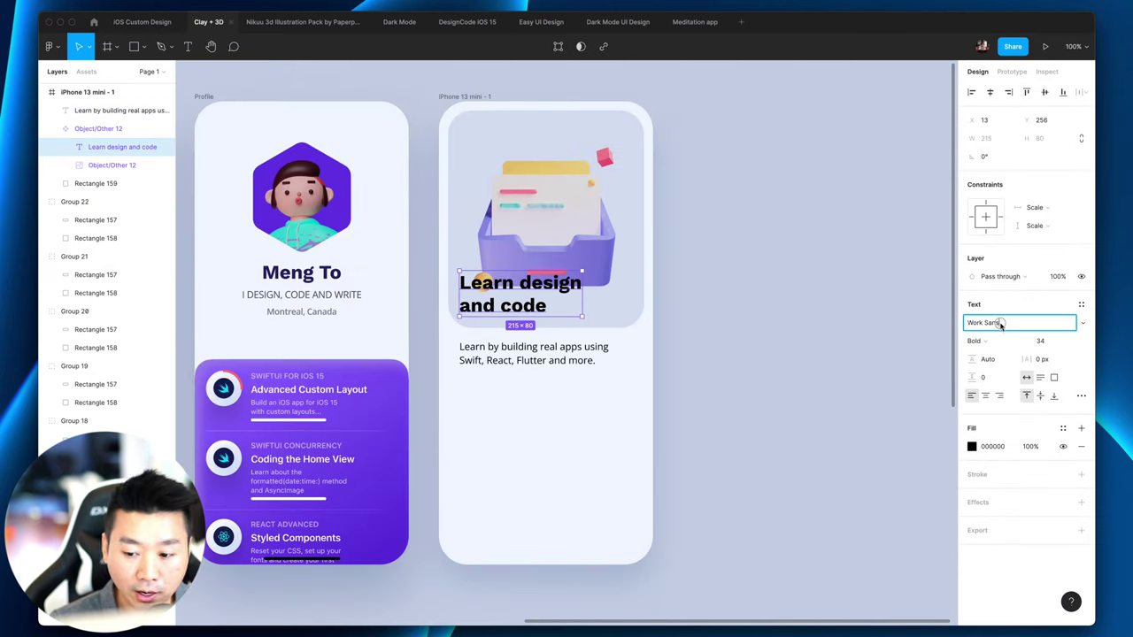
text(Montse)
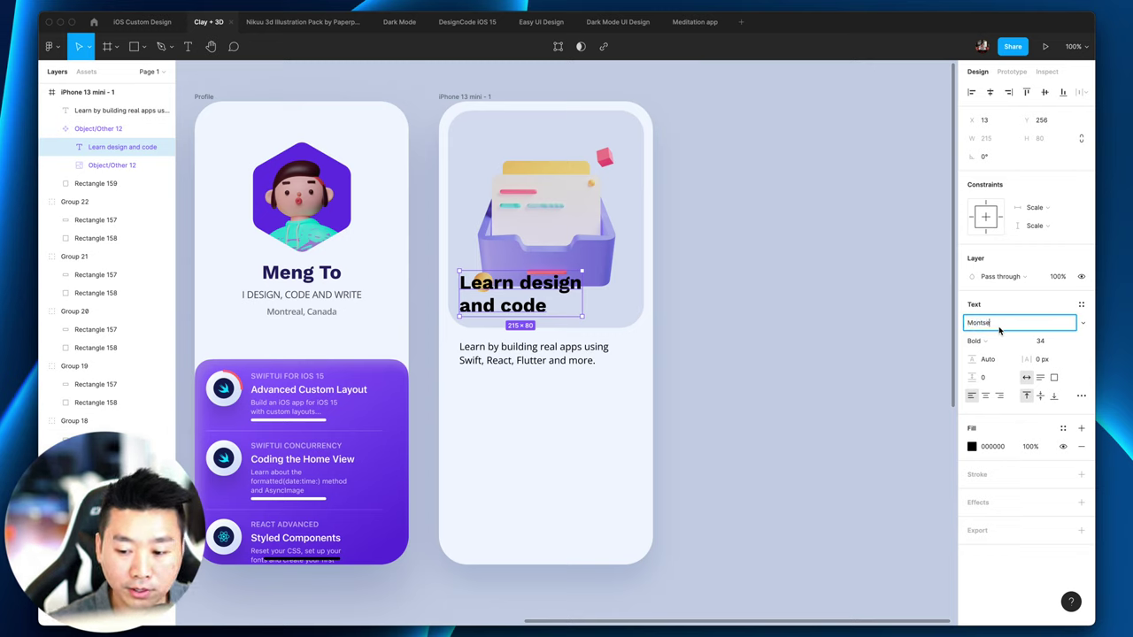
text(rrat)
key(Return)
click(700, 362)
Step: Set the body text in Montserrat Regular 17 and zoom in to inspect it
click(531, 354)
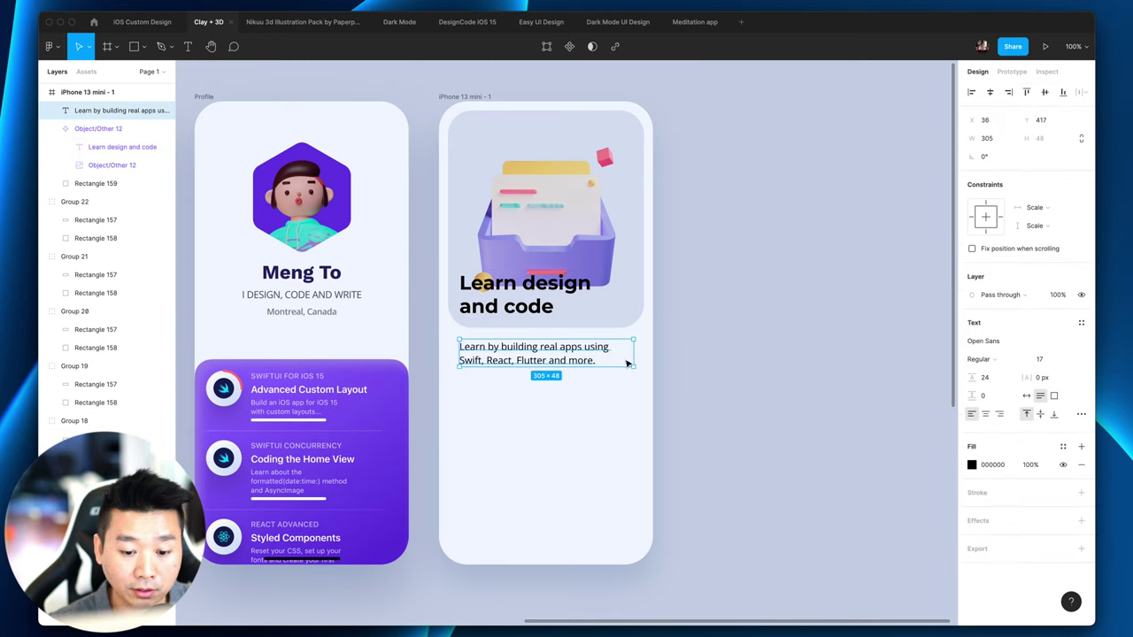
click(997, 342)
text(Montserrat)
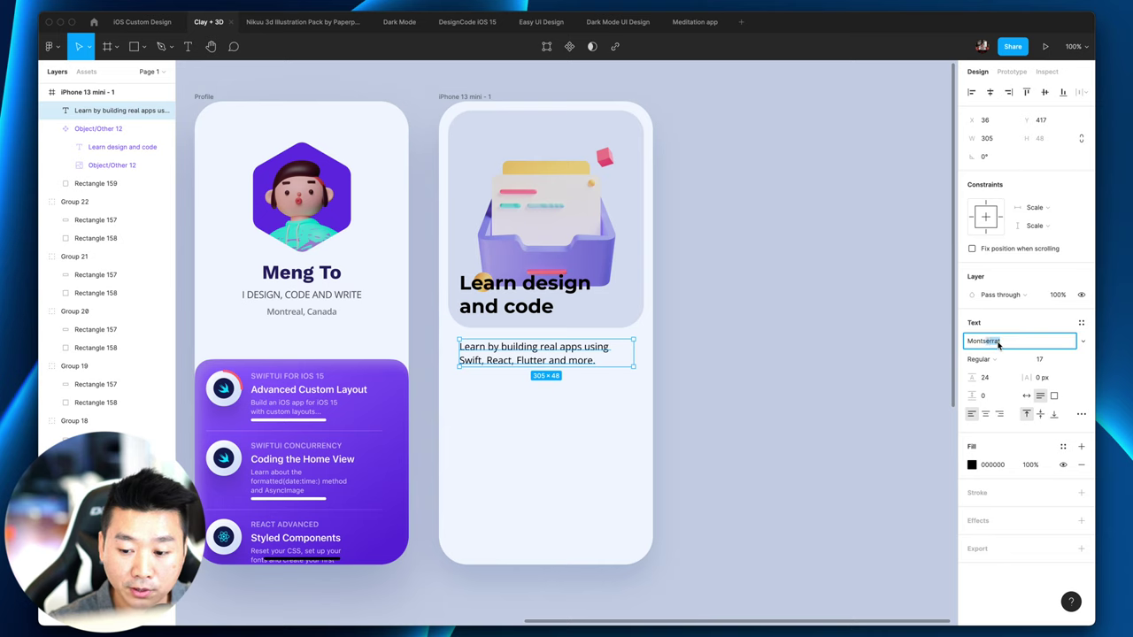
key(Return)
click(832, 392)
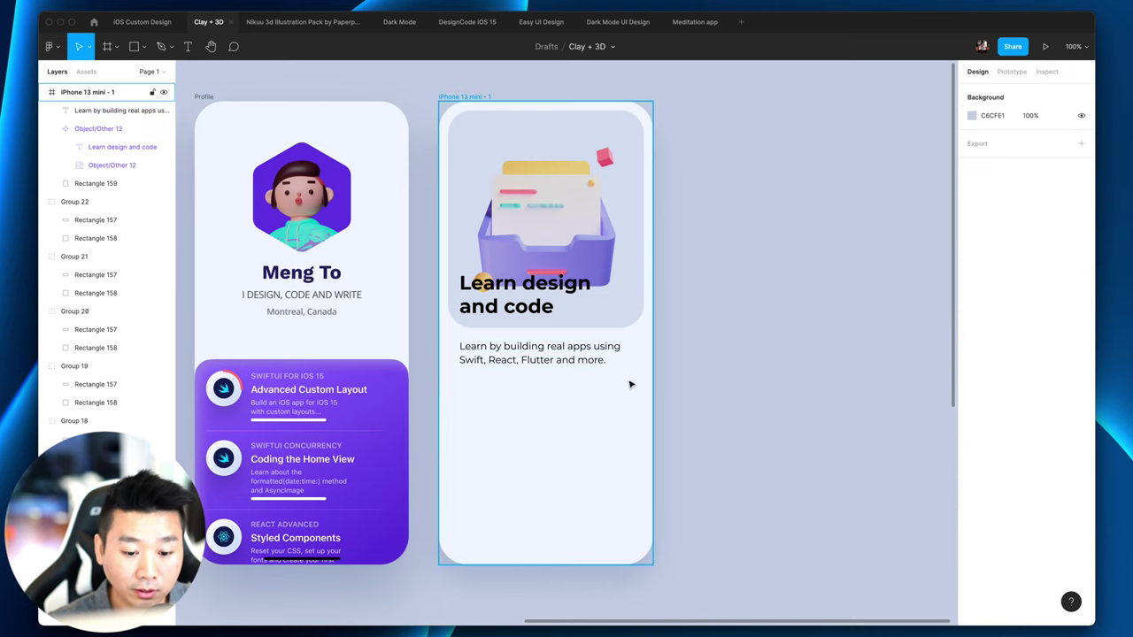
click(581, 364)
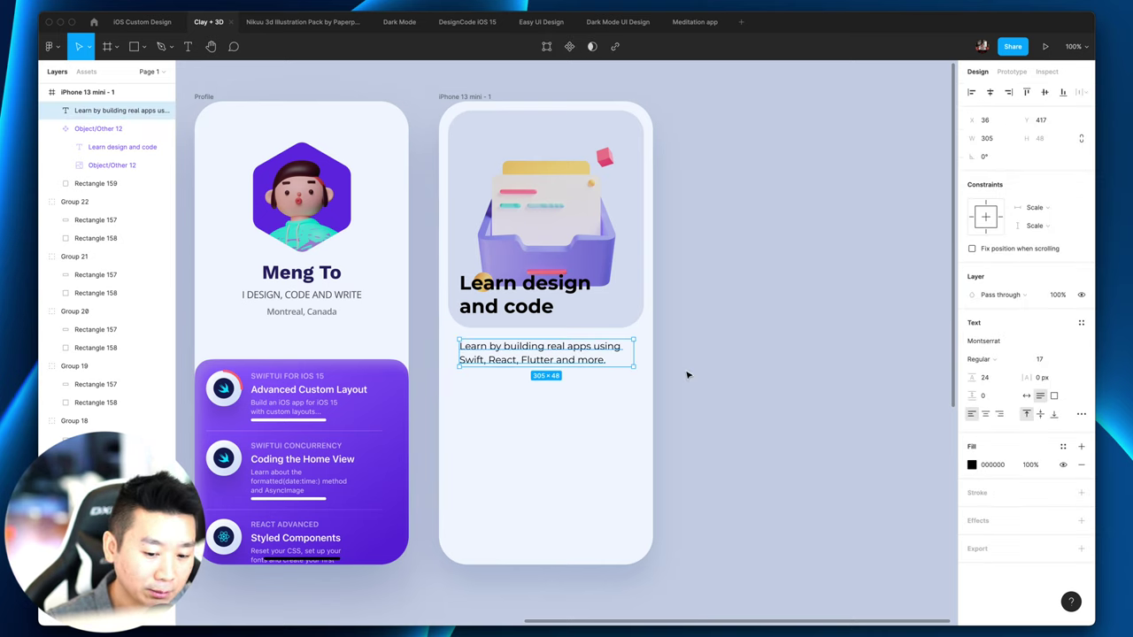
scroll(686, 375, right, 1)
key(super+equal)
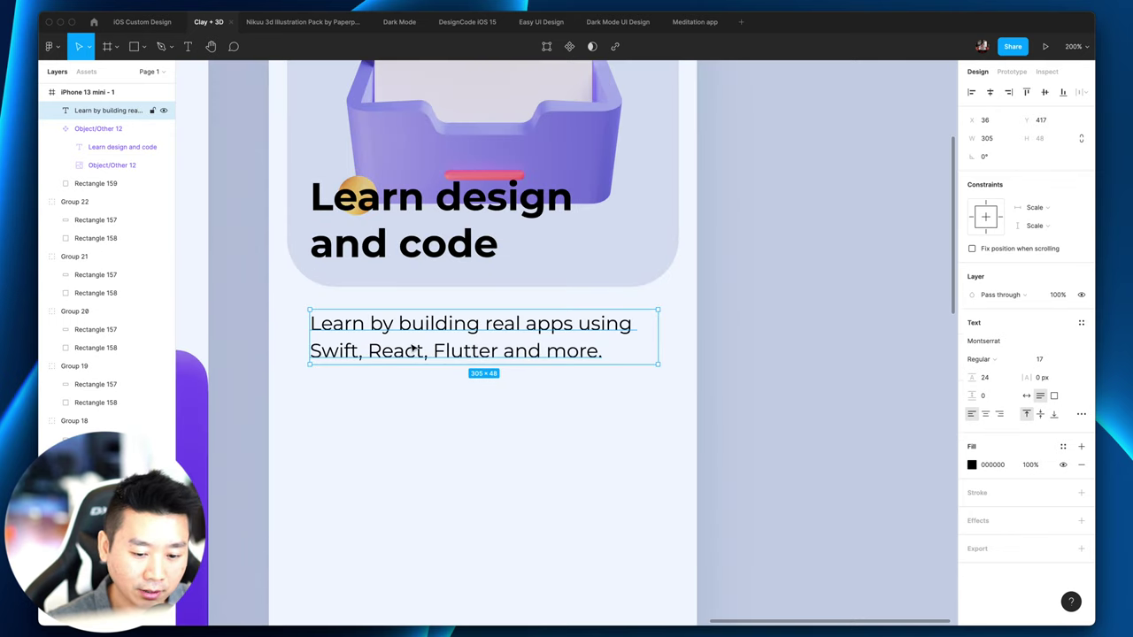
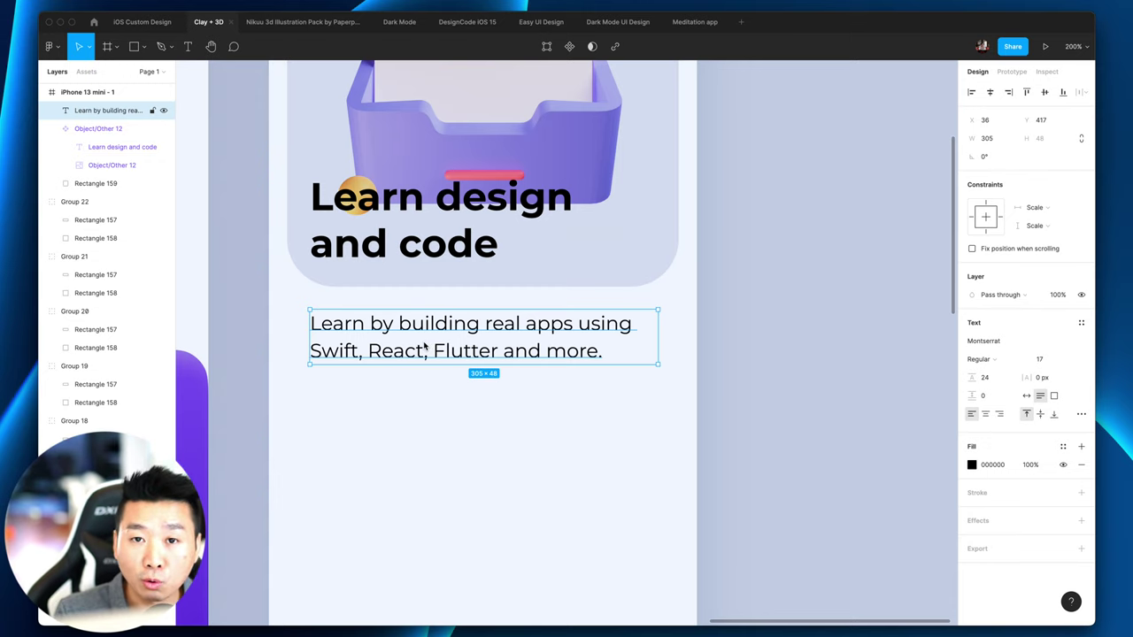
Step: Undo the body text font change back to Open Sans and return to the 'font pairing' search results
click(713, 283)
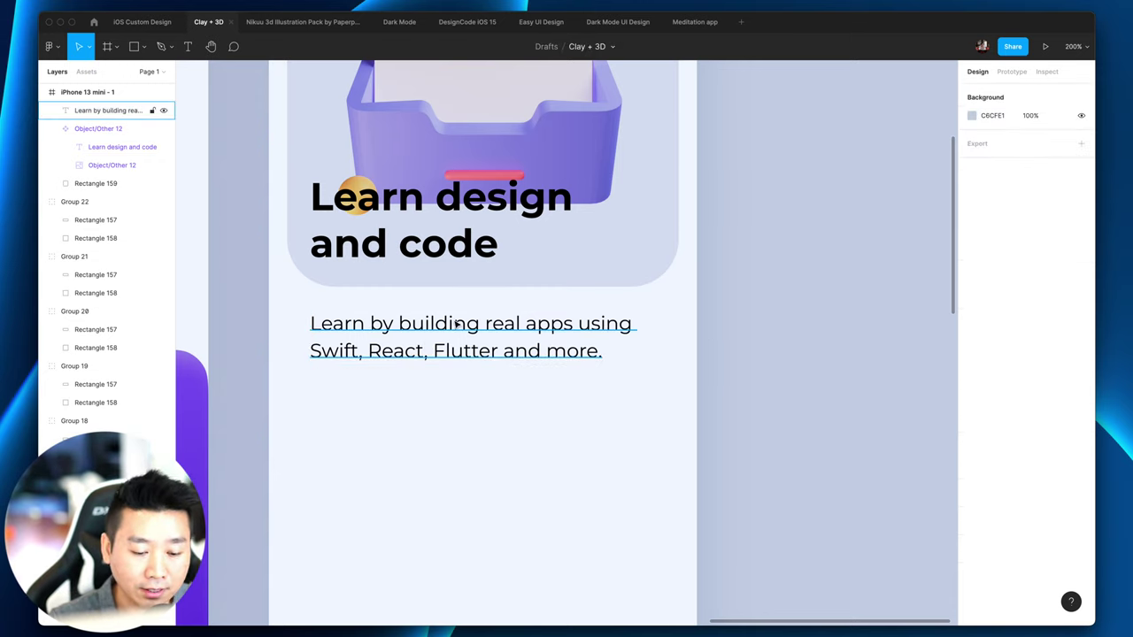
key(shift+0)
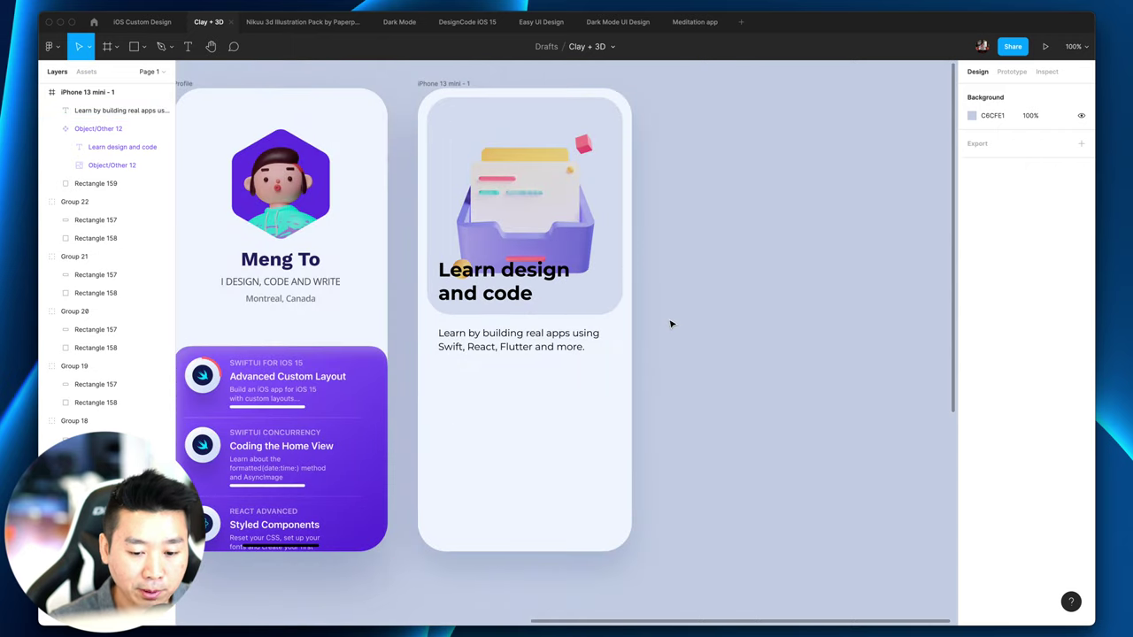
key(ctrl+z)
key(ctrl+z)
key(ctrl+z)
key(ctrl+z)
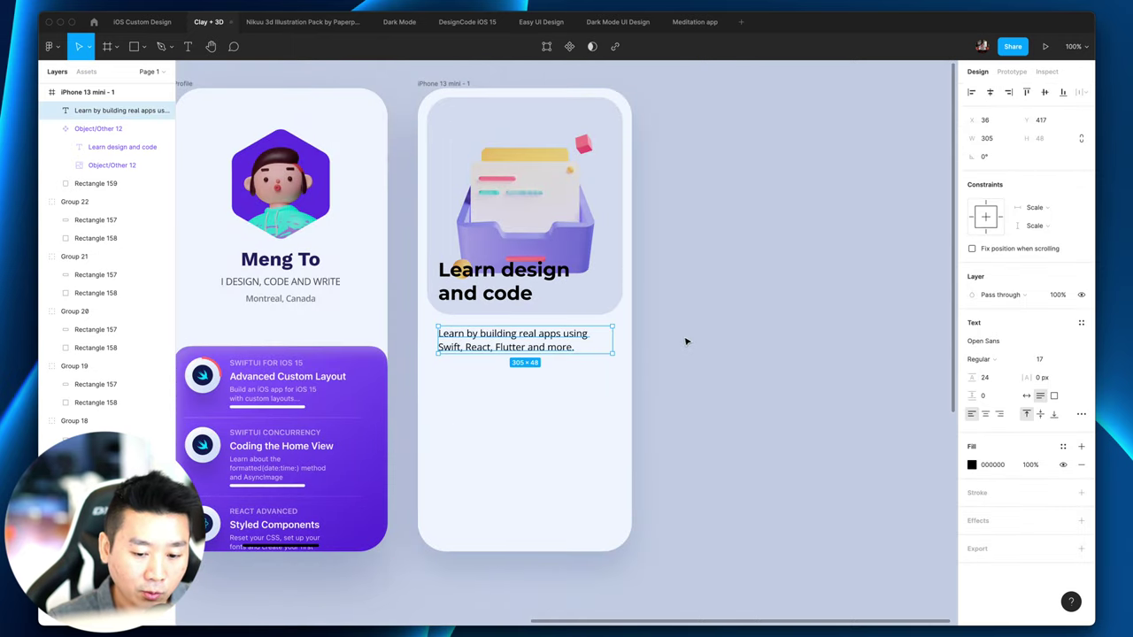
key(super+Tab)
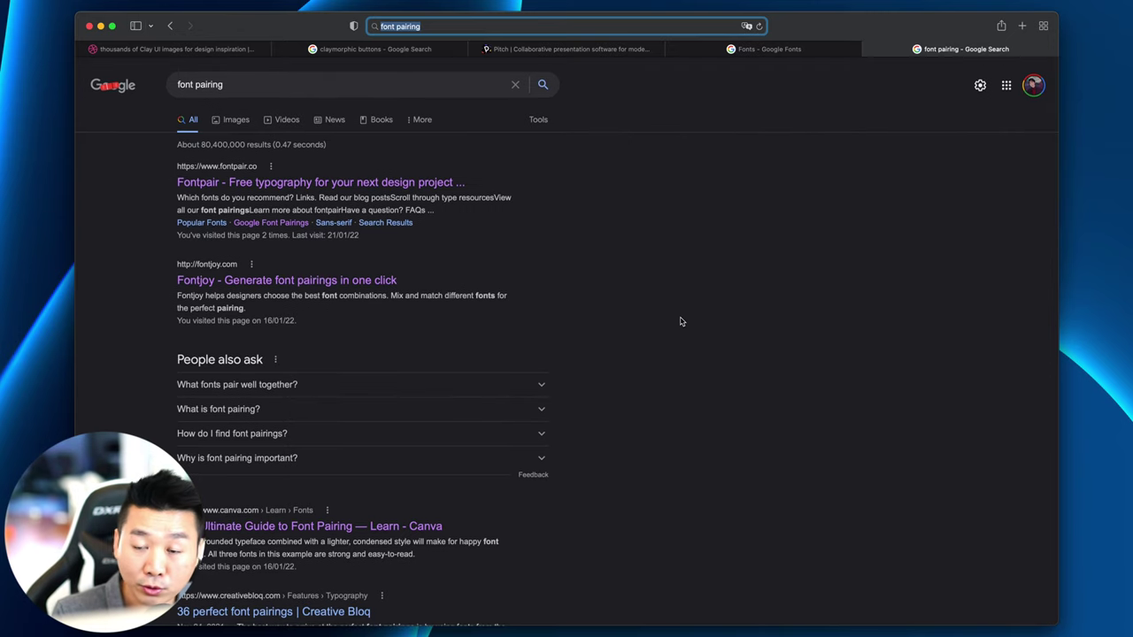
Step: Open the Fontpair site from the search results and scroll through its Featured Font Pairs
click(478, 183)
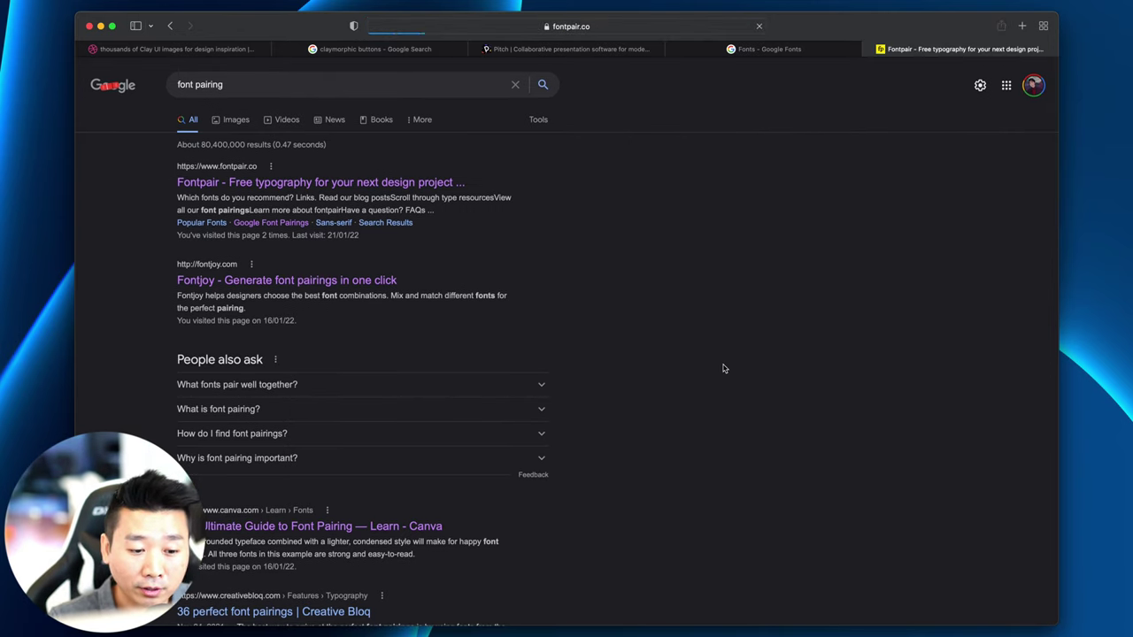
scroll(713, 368, down, 10)
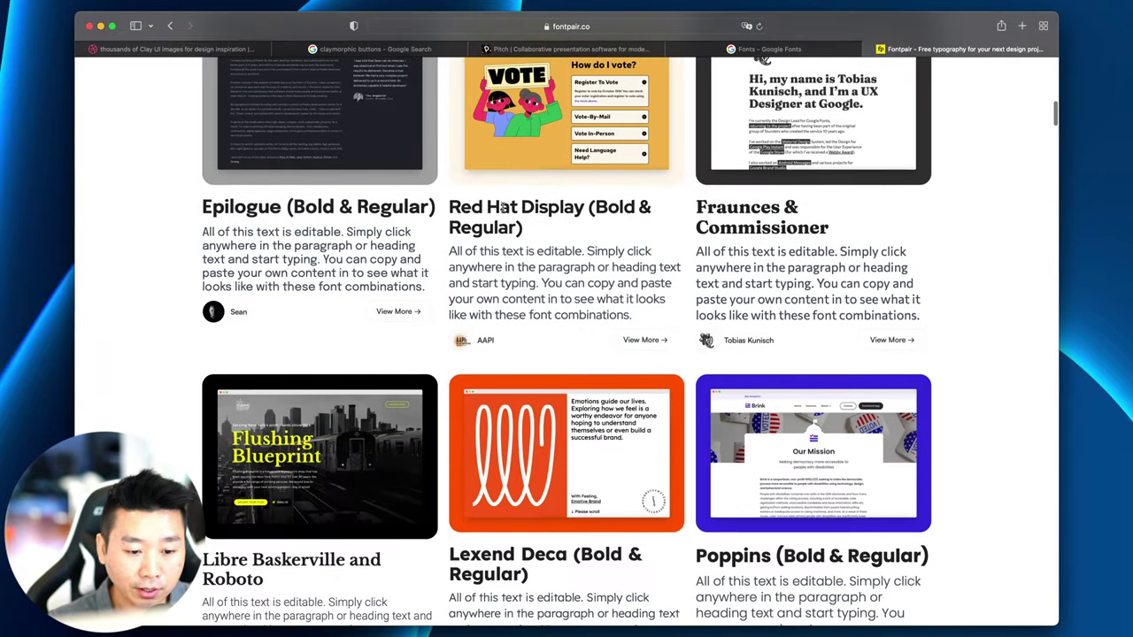
scroll(501, 229, up, 2)
scroll(500, 230, up, 5)
click(170, 26)
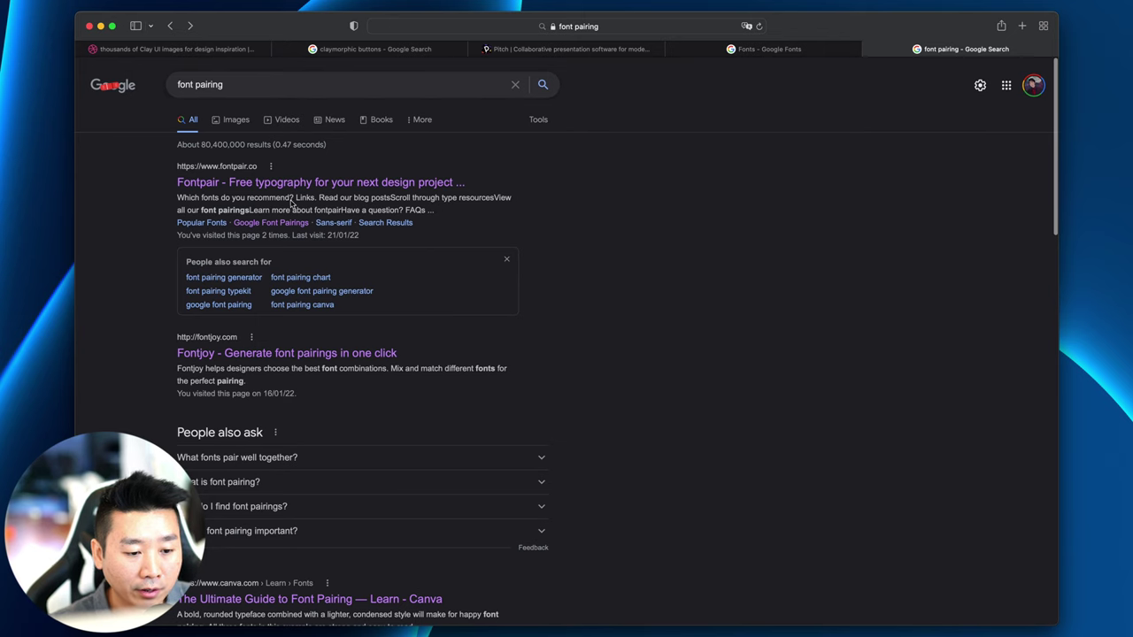
click(296, 183)
scroll(225, 262, down, 10)
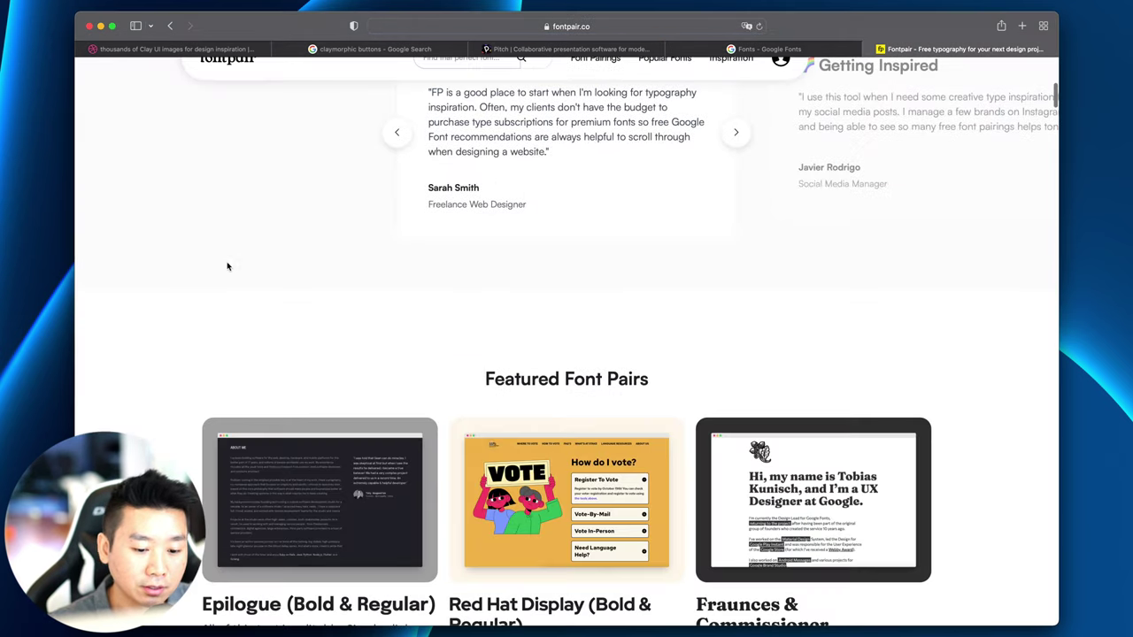
scroll(267, 281, down, 8)
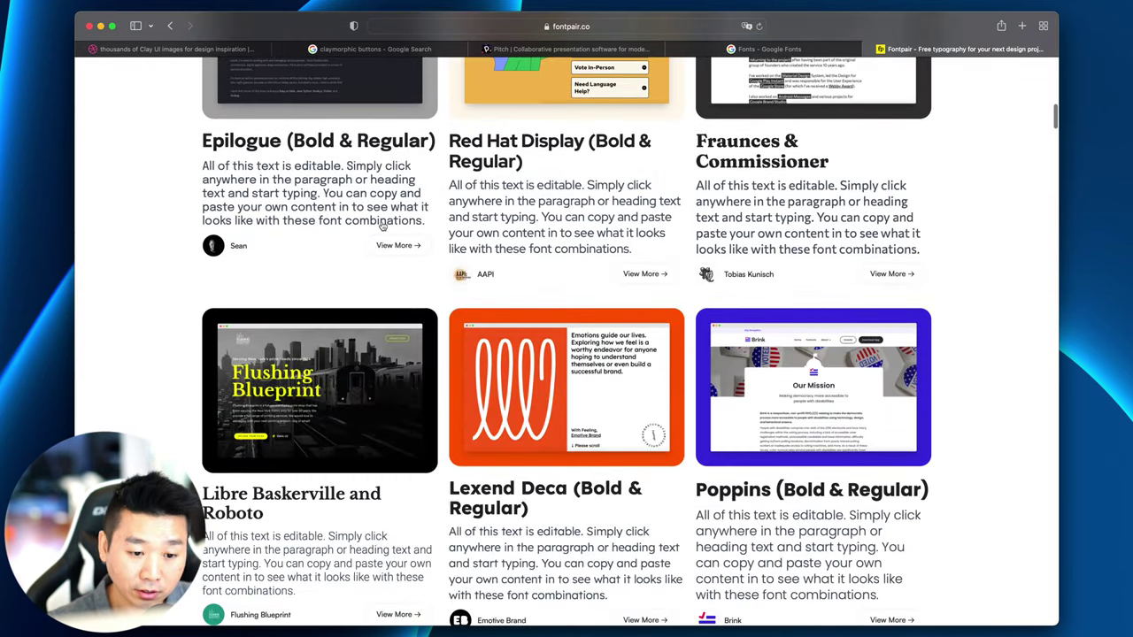
scroll(520, 253, up, 2)
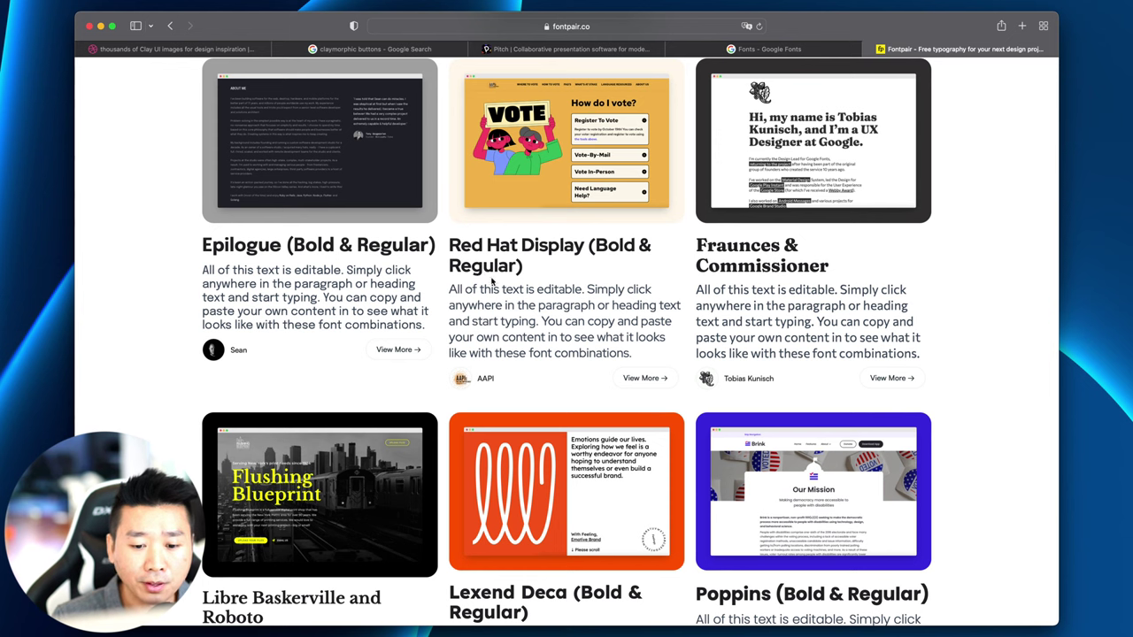
scroll(477, 270, down, 1)
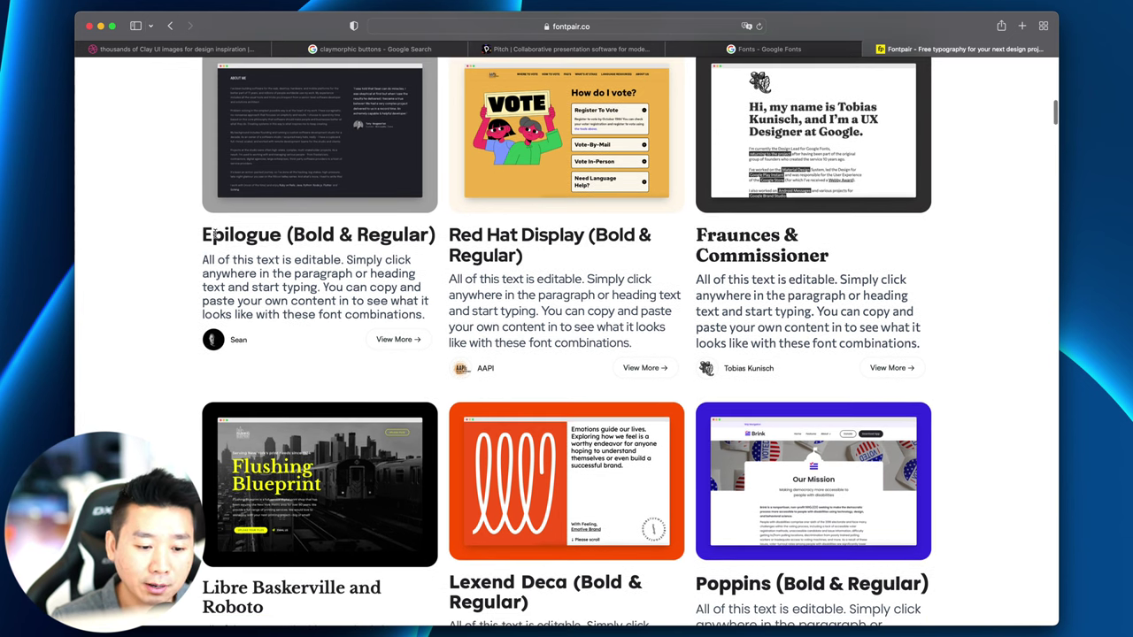
Step: Highlight the Epilogue and Lexend Deca (Bold & Regular) headings and sample paragraphs to compare them
drag(214, 236, 398, 239)
drag(260, 275, 351, 305)
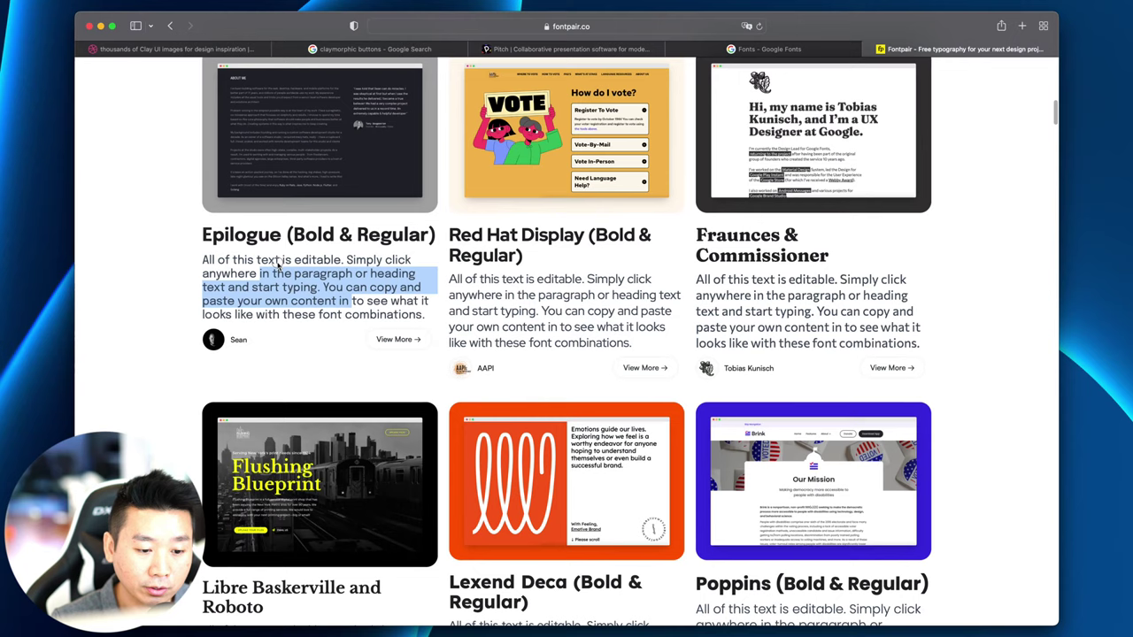
click(282, 265)
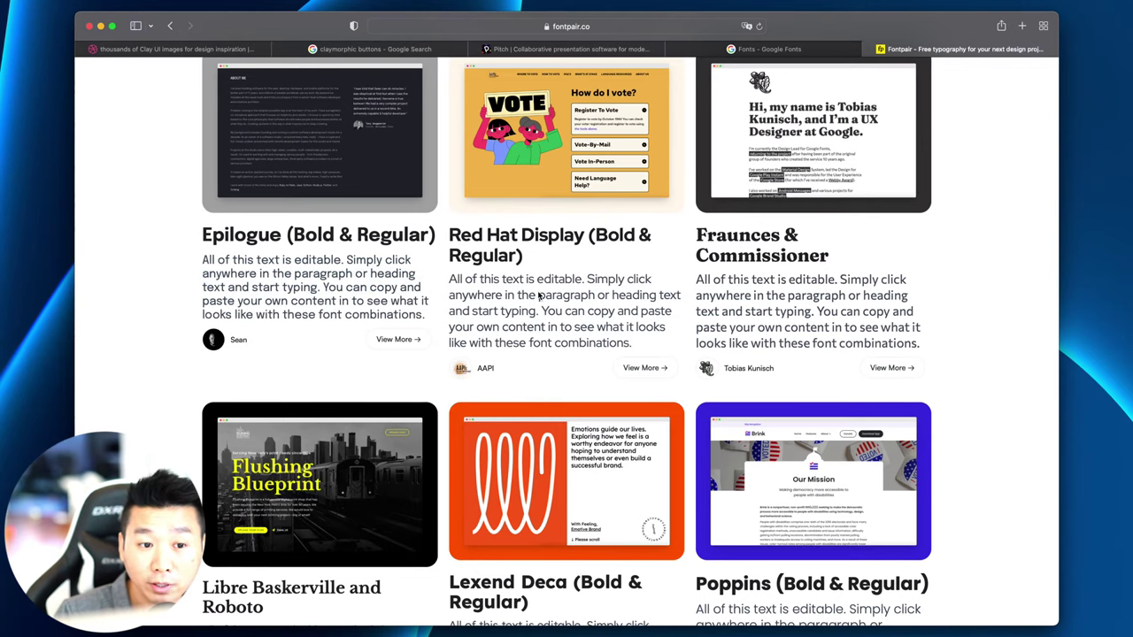
scroll(540, 301, down, 5)
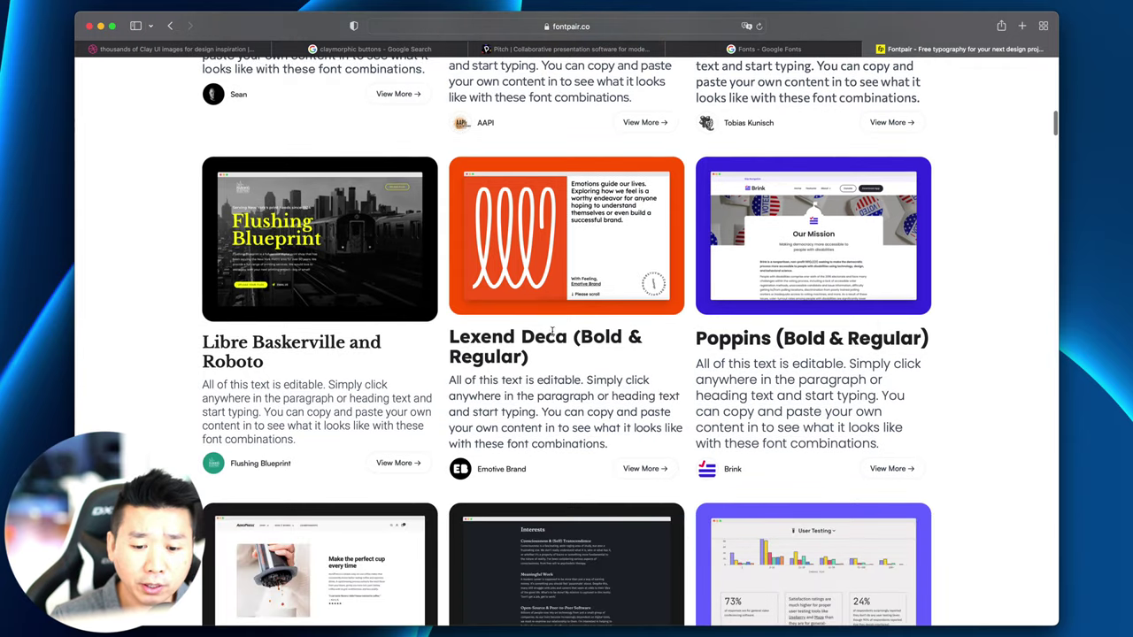
scroll(539, 388, down, 3)
drag(621, 319, 594, 302)
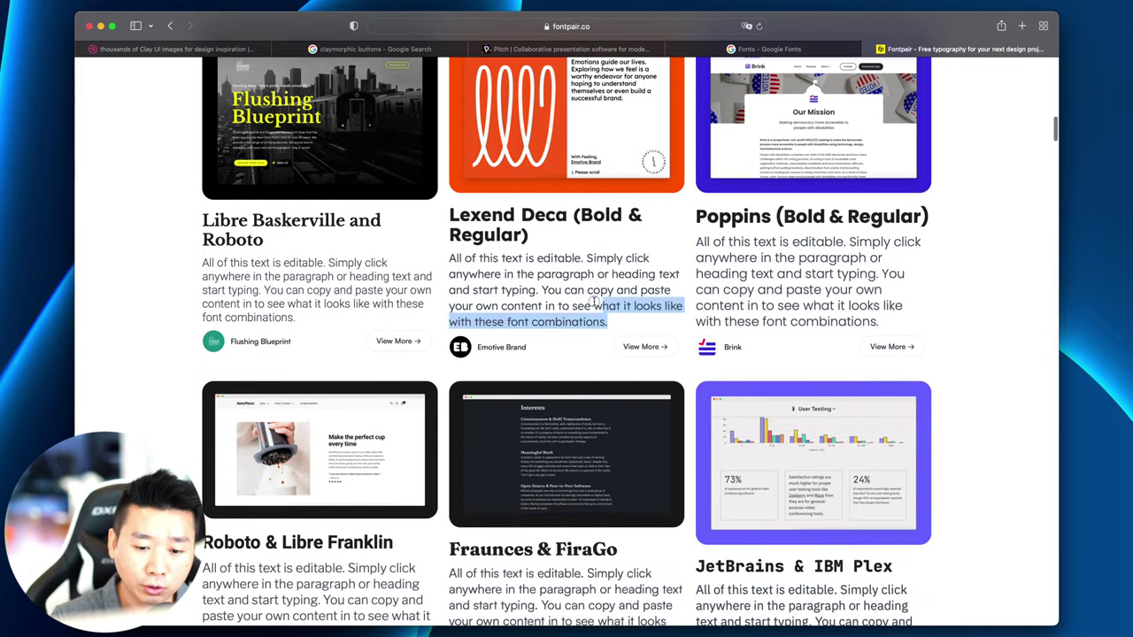
drag(530, 235, 451, 210)
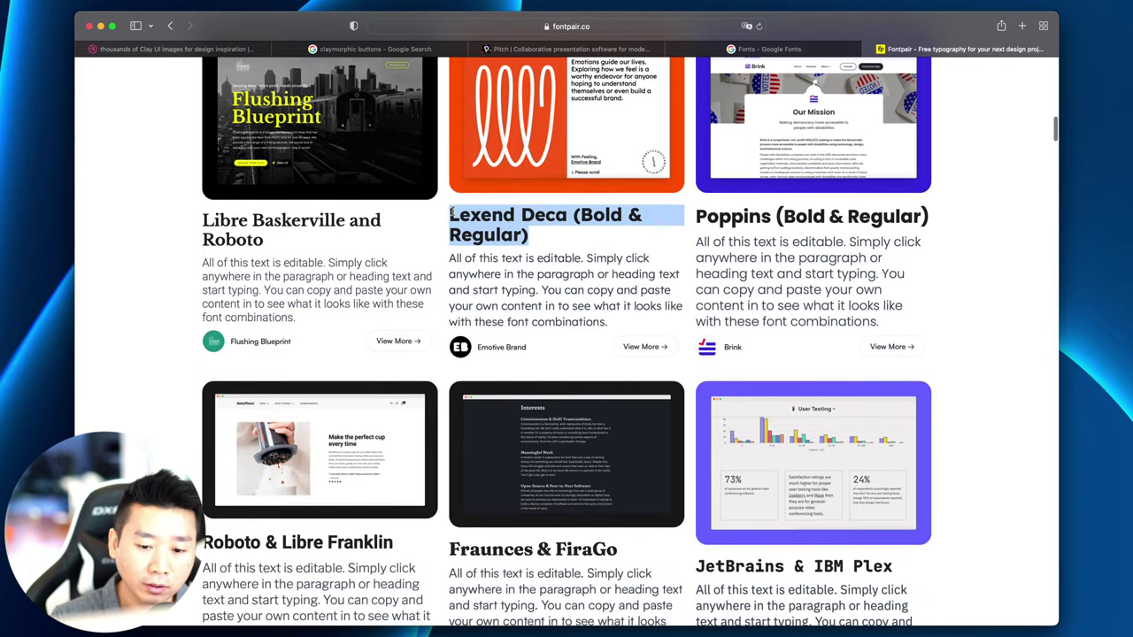
drag(448, 255, 621, 326)
click(621, 327)
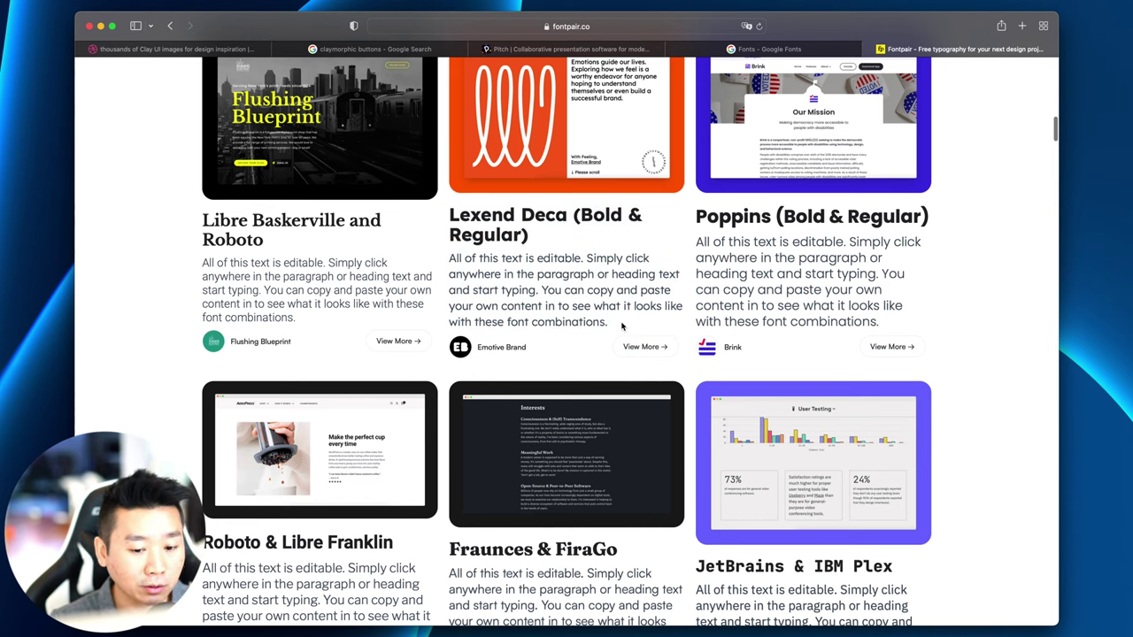
Step: Scroll to the Fraunces & FiraGo pairing and highlight its heading
scroll(621, 326, down, 3)
scroll(478, 347, up, 5)
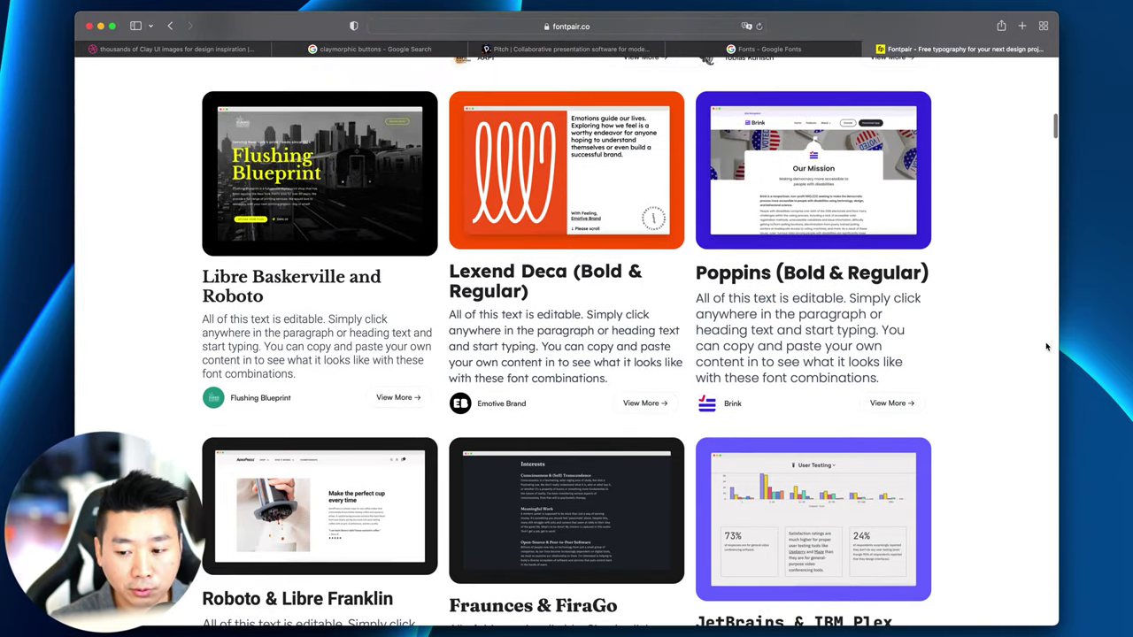
scroll(457, 354, down, 5)
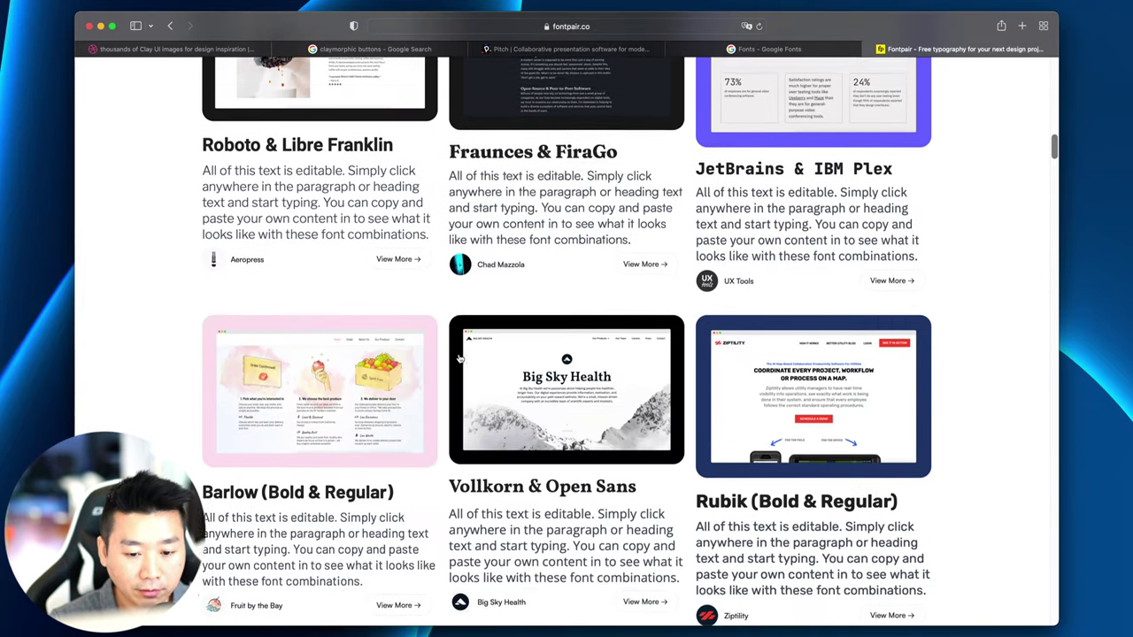
scroll(511, 374, up, 1)
scroll(511, 374, up, 2)
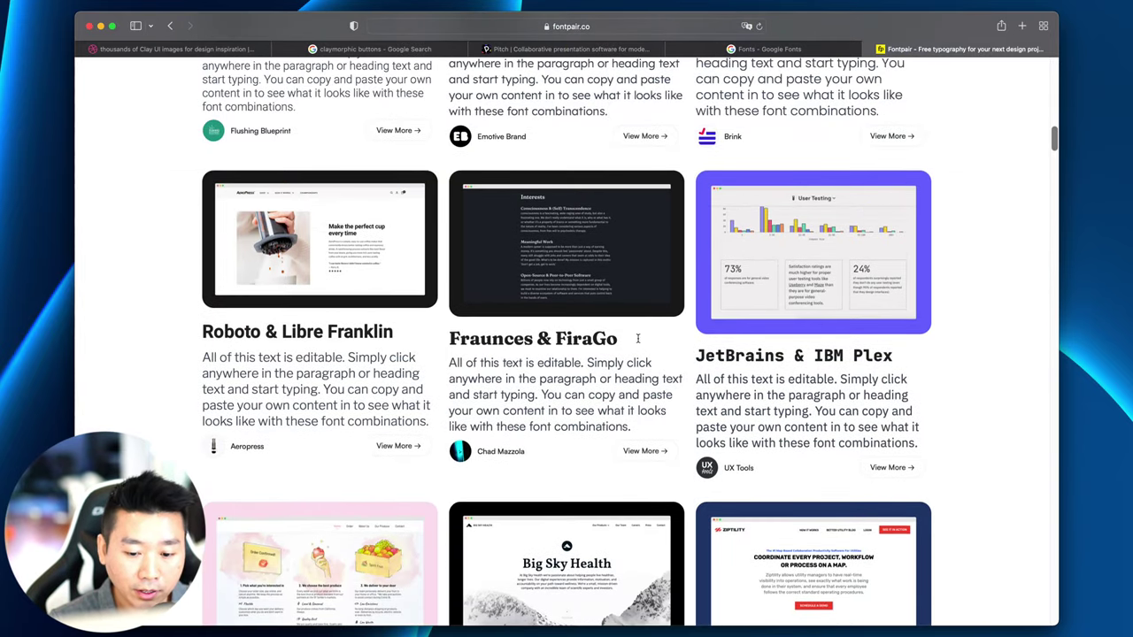
drag(637, 338, 450, 337)
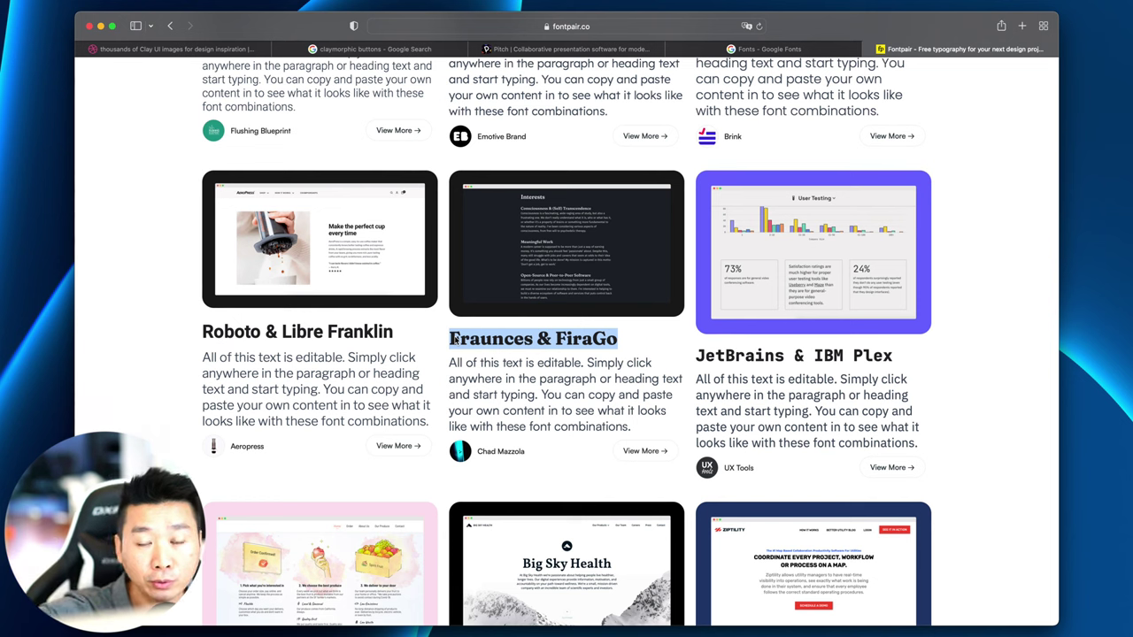
click(619, 341)
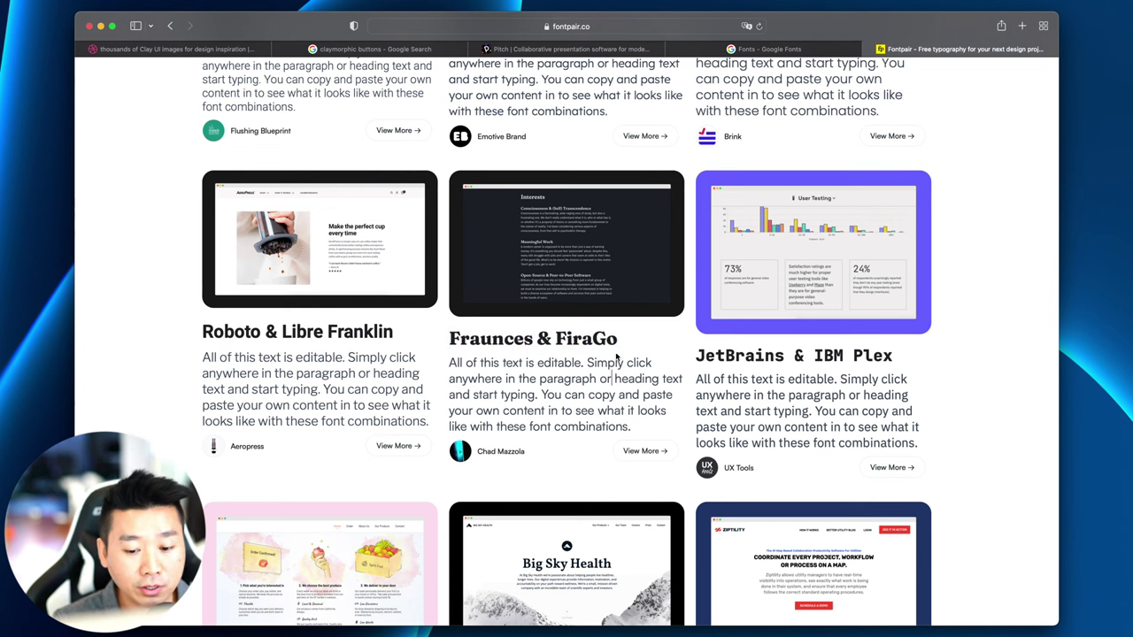
Step: Browse to the Roboto & Libre Franklin pair, highlight its heading, then return to the Figma file
scroll(361, 348, up, 4)
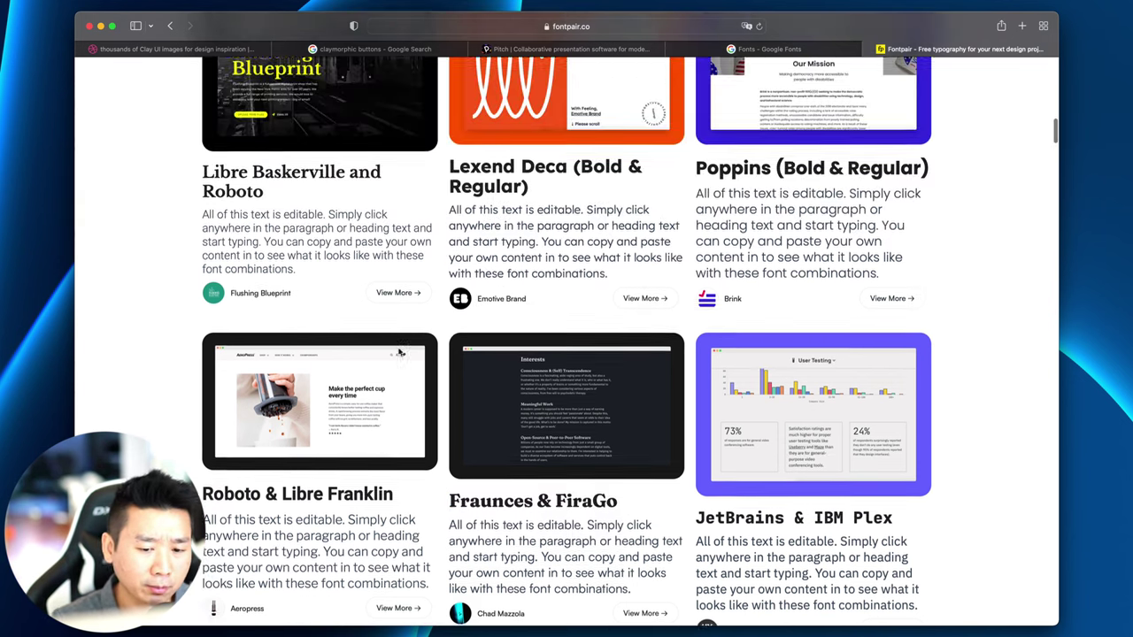
scroll(398, 354, down, 3)
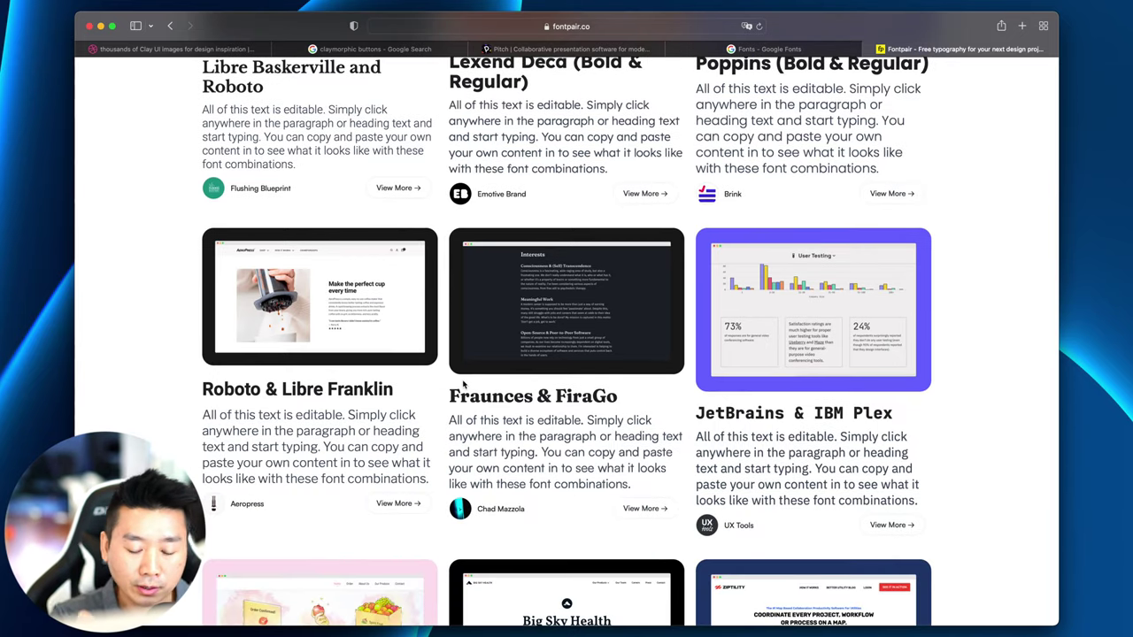
scroll(457, 358, down, 3)
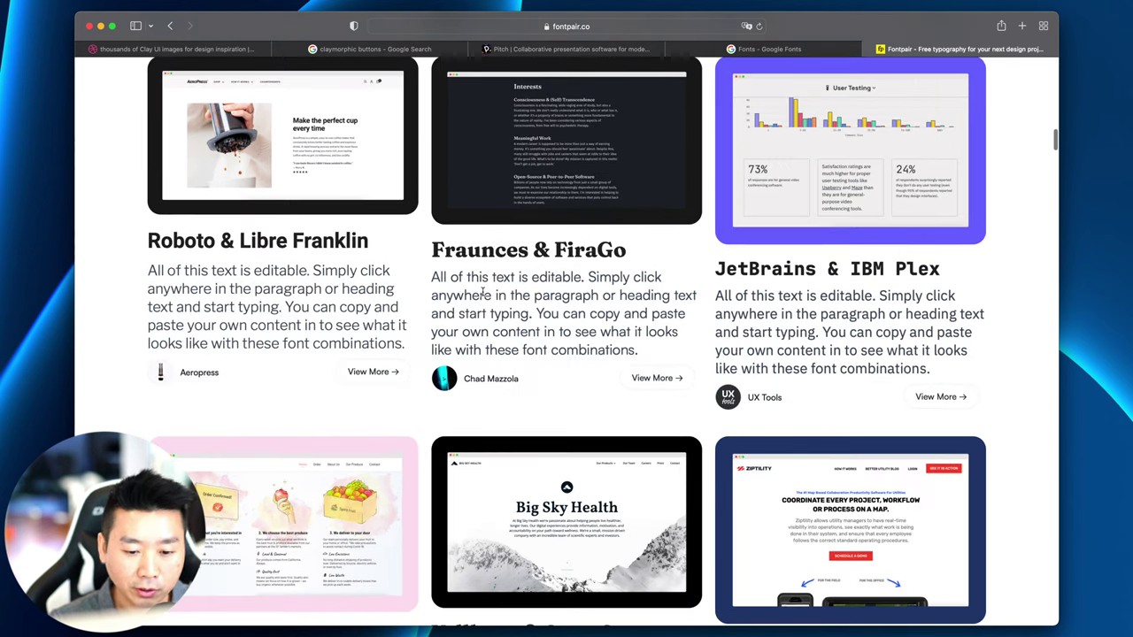
scroll(491, 298, down, 5)
scroll(331, 359, up, 5)
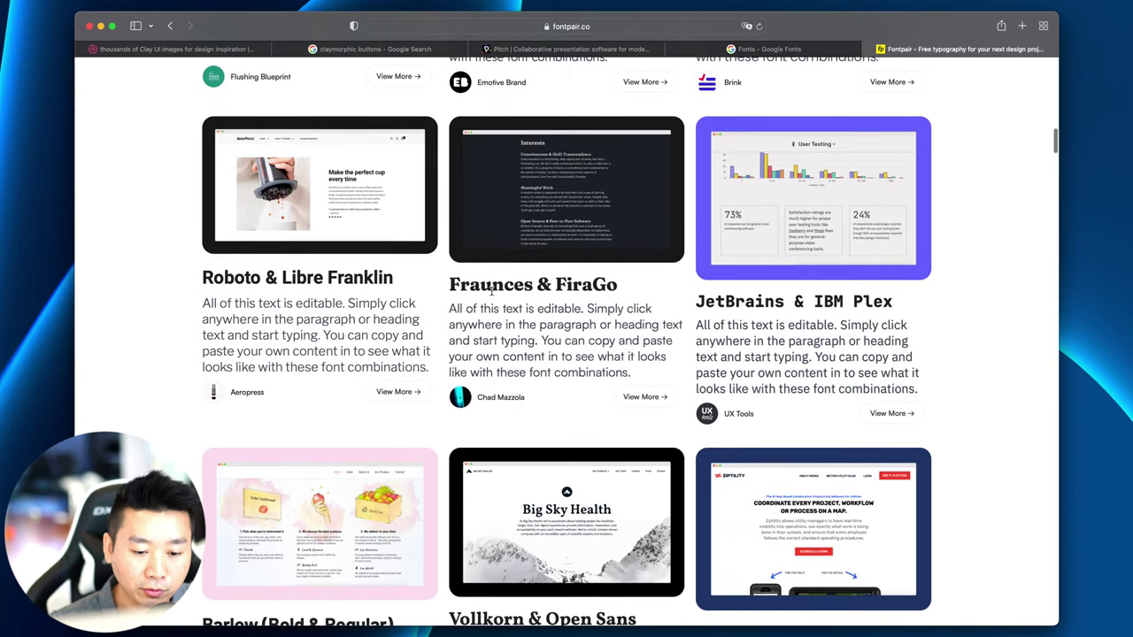
triple_click(252, 276)
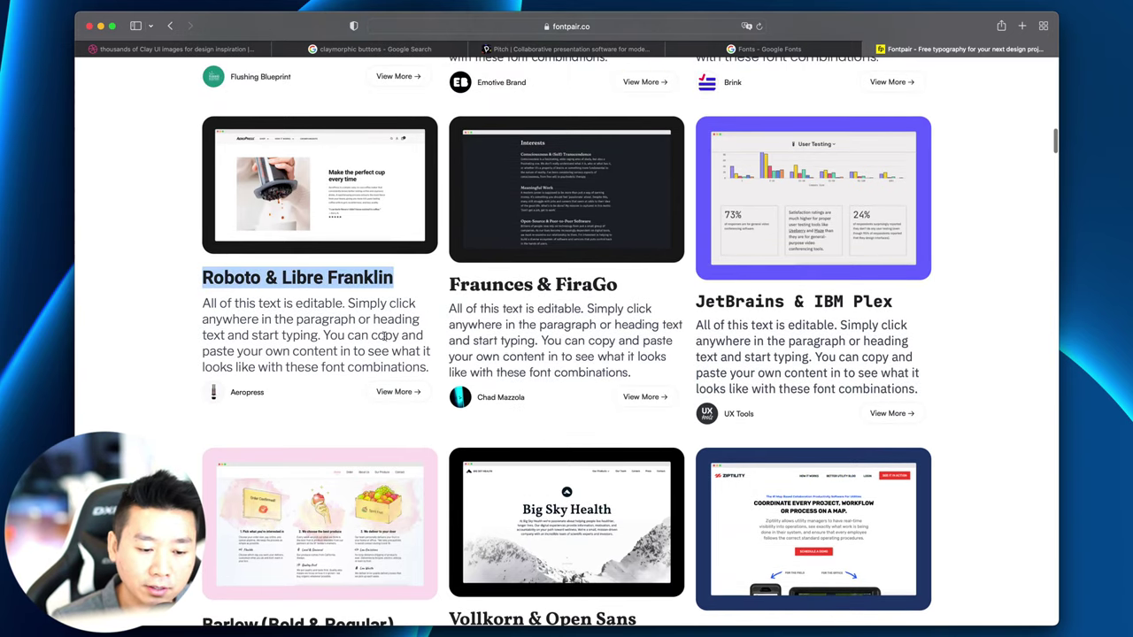
click(276, 341)
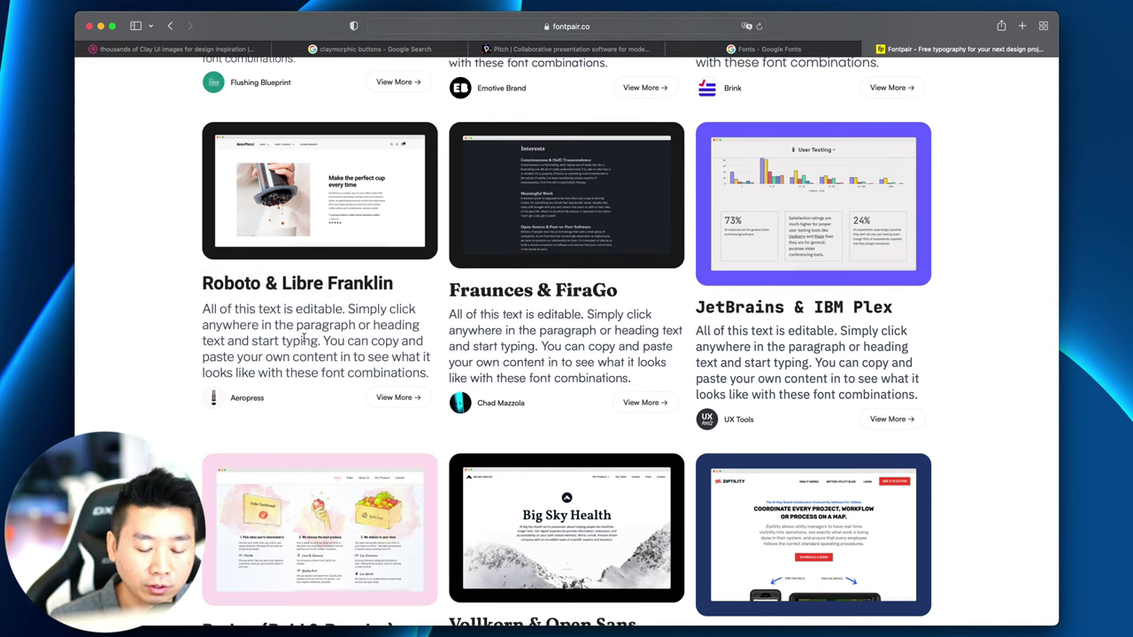
key(super+Tab)
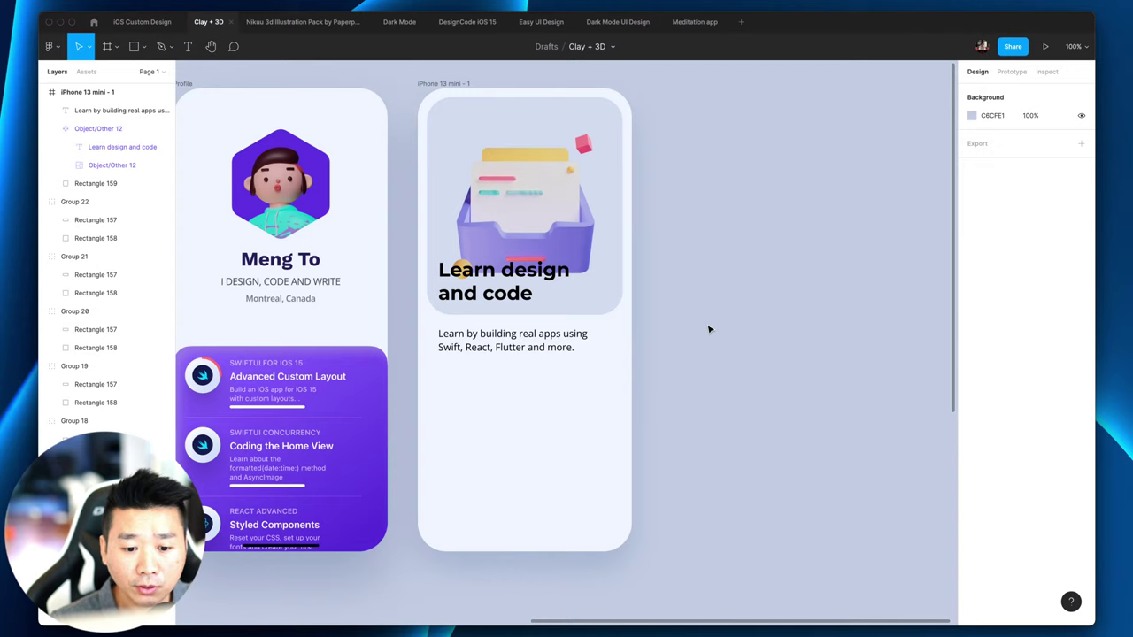
double_click(560, 292)
key(Tab)
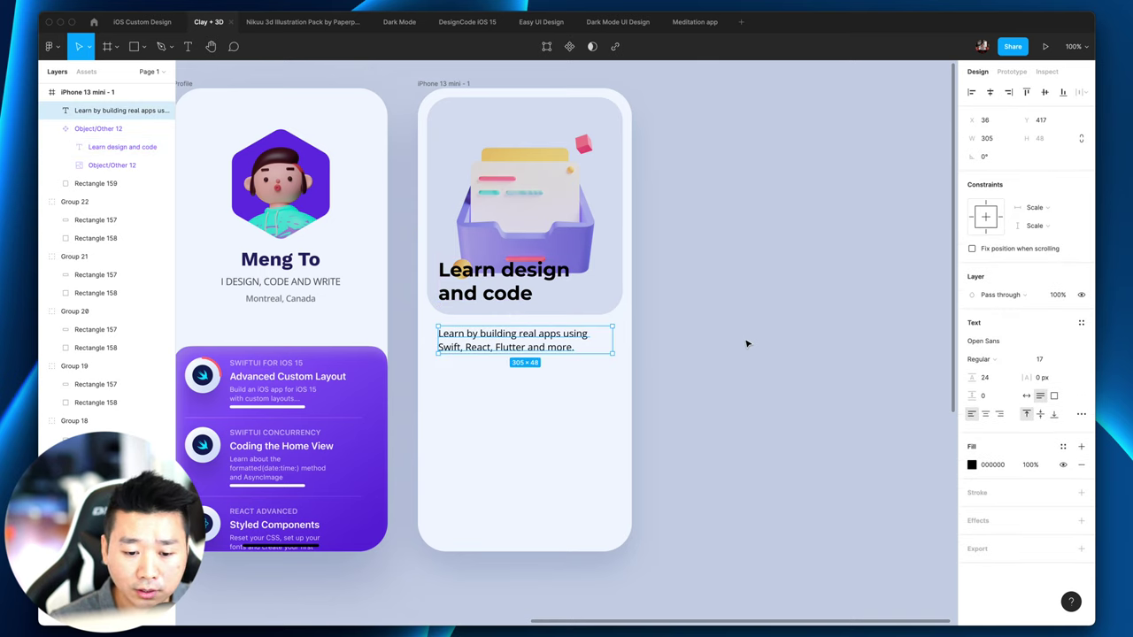
key(shift+Tab)
click(746, 344)
key(Tab)
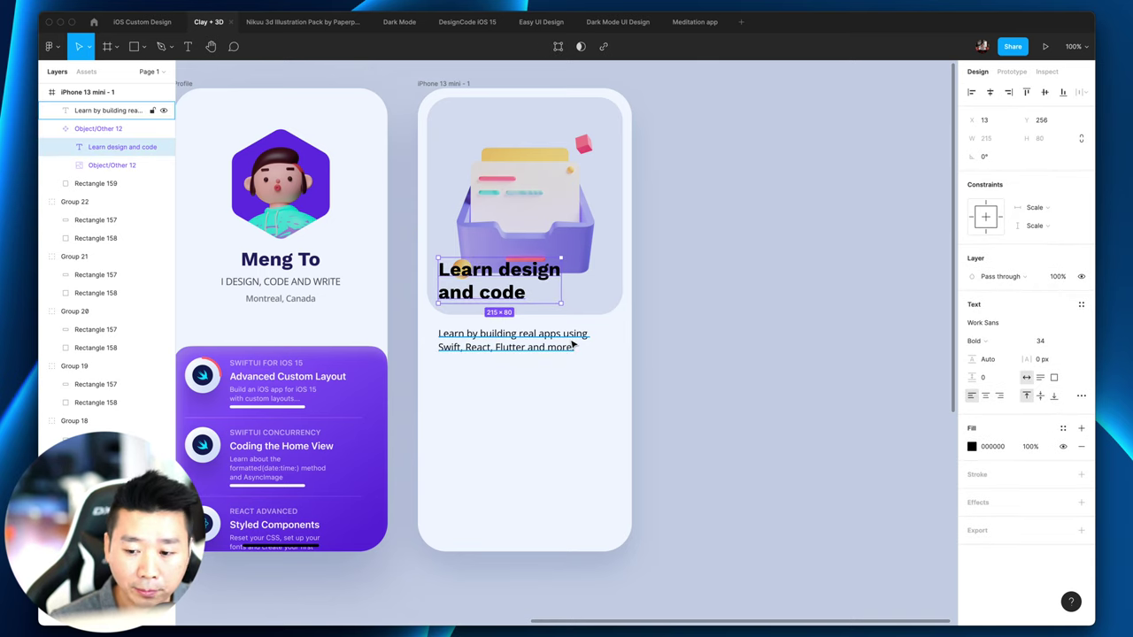
click(504, 337)
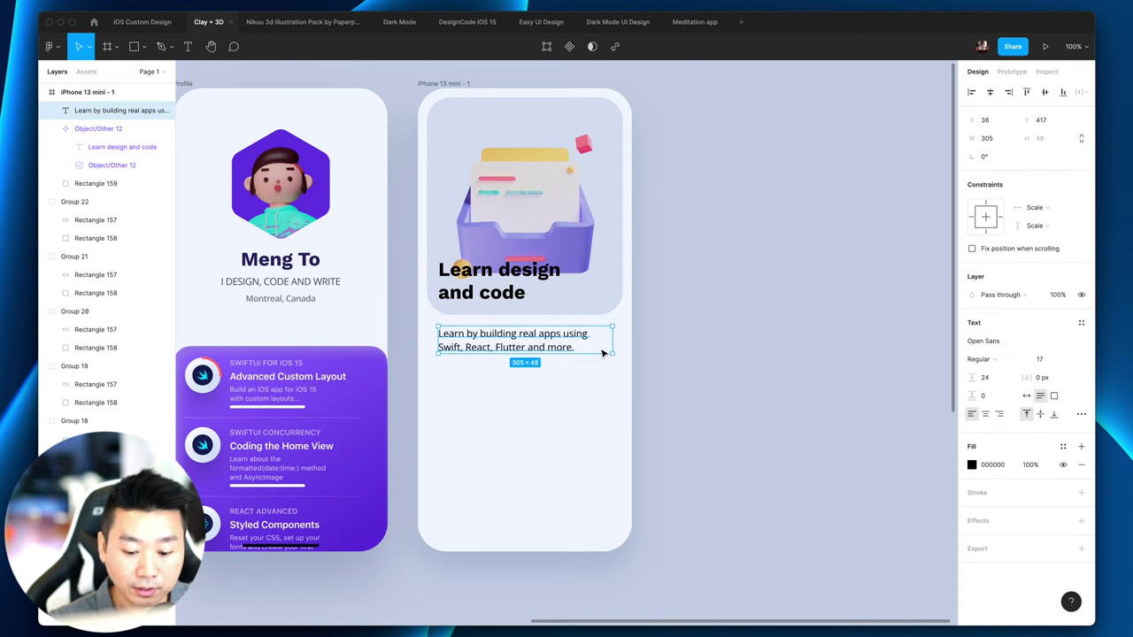
key(super+equal)
click(754, 362)
click(478, 317)
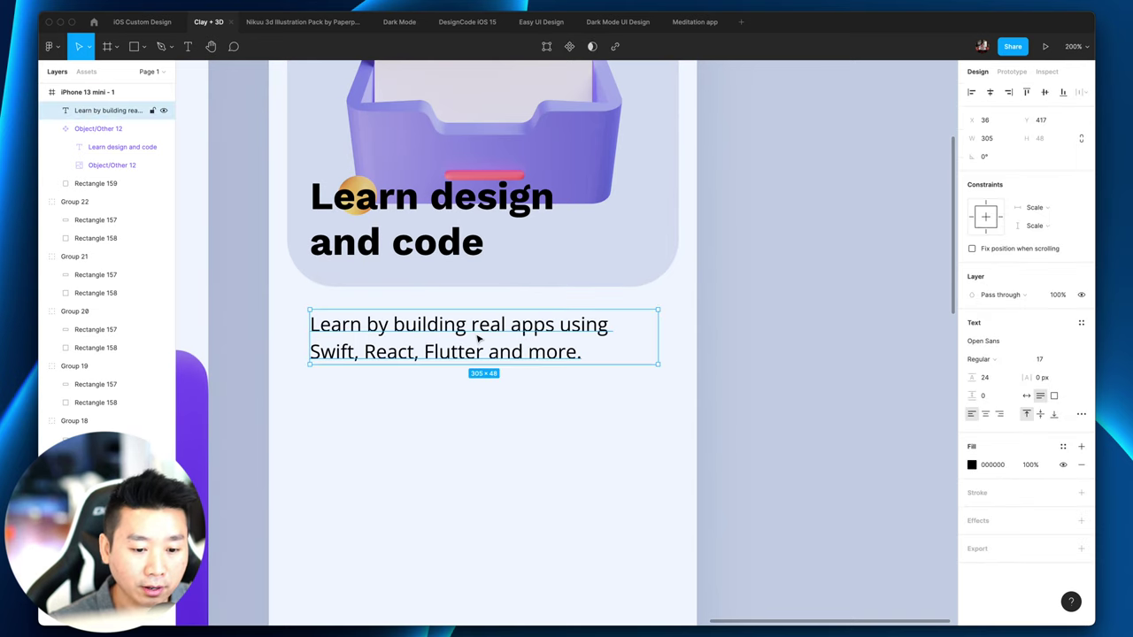
click(396, 233)
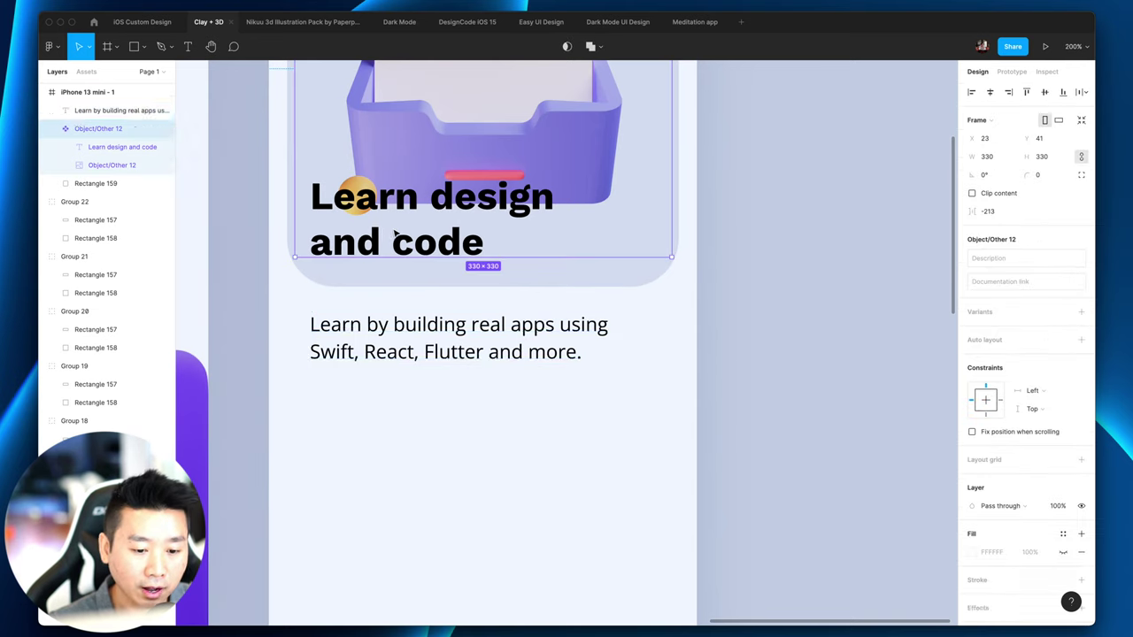
click(766, 352)
click(504, 329)
scroll(783, 381, down, 2)
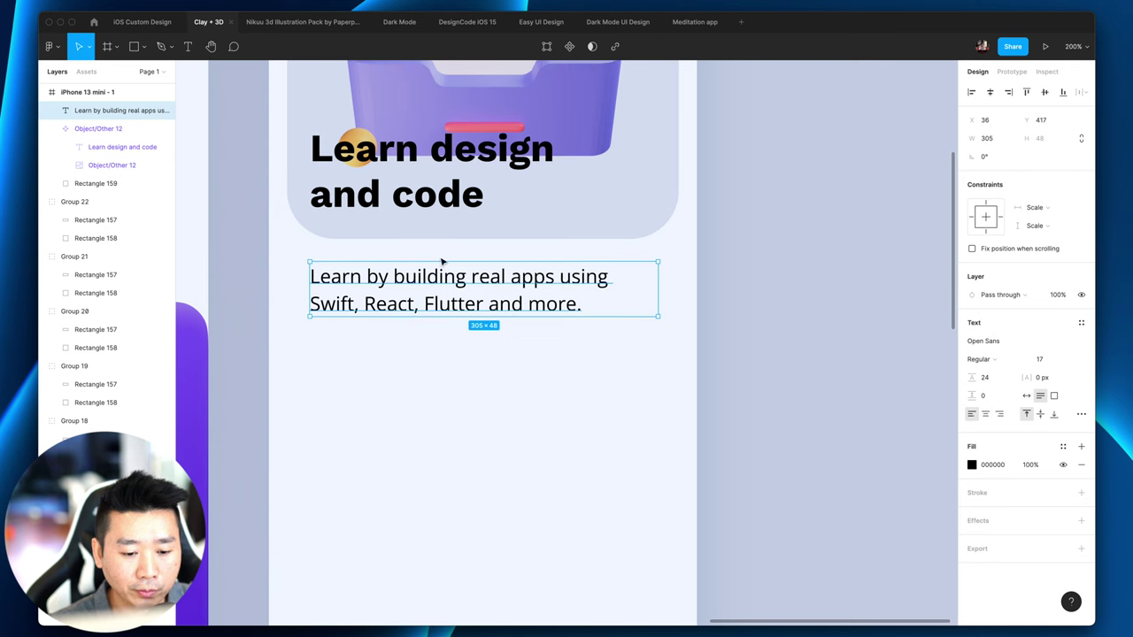
key(shift+0)
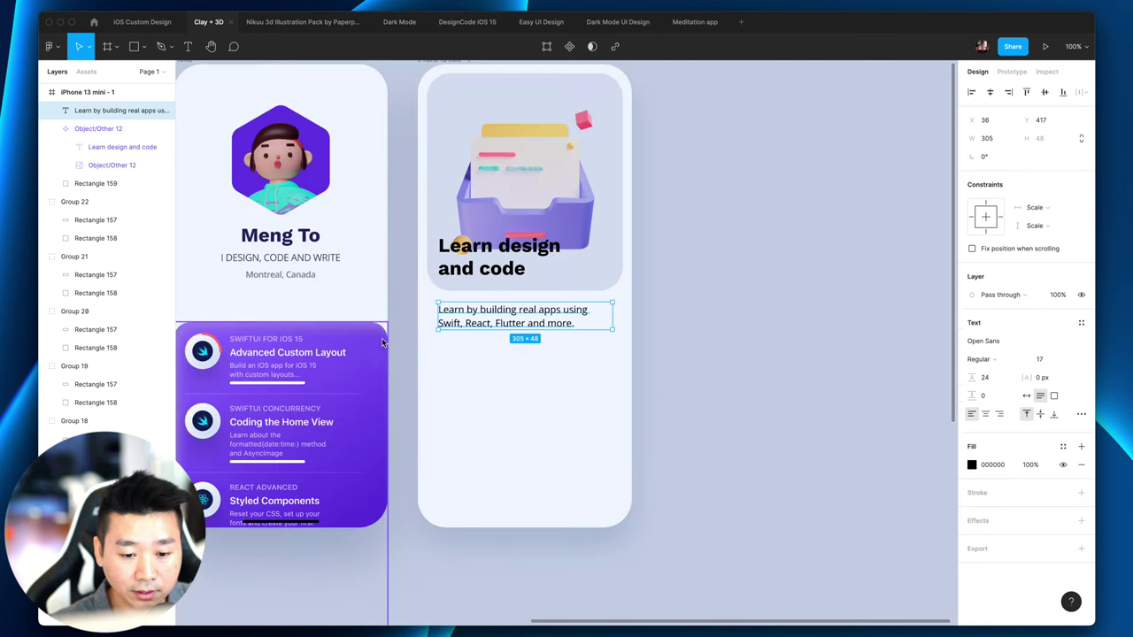
scroll(460, 362, down, 3)
scroll(459, 363, left, 3)
scroll(459, 364, left, 3)
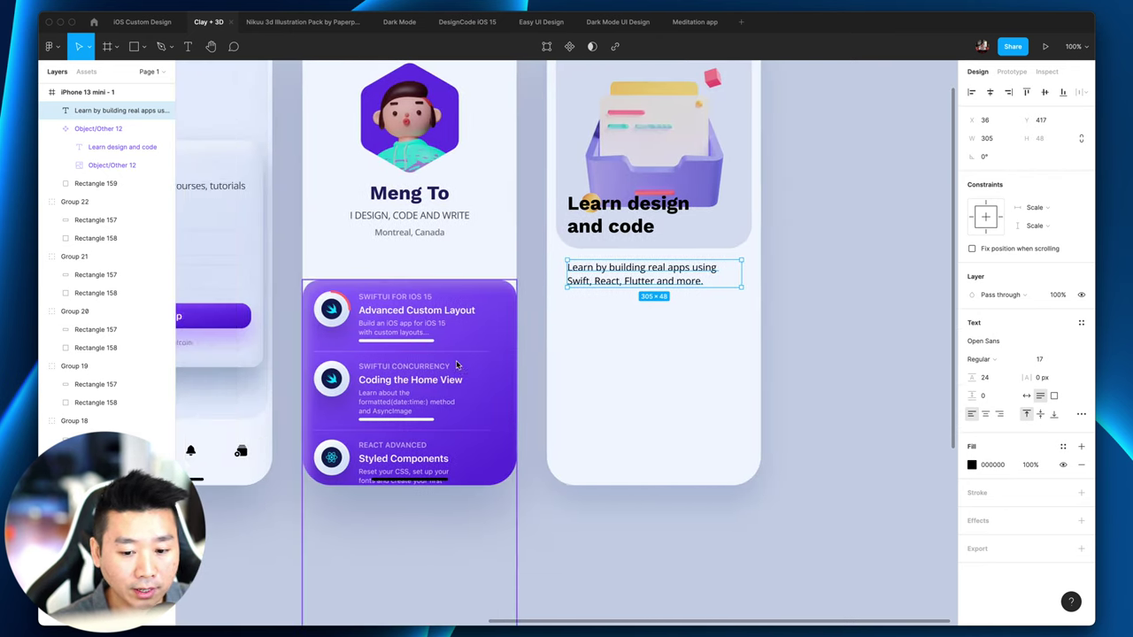
scroll(458, 364, right, 3)
scroll(458, 363, up, 5)
click(877, 350)
scroll(815, 348, up, 5)
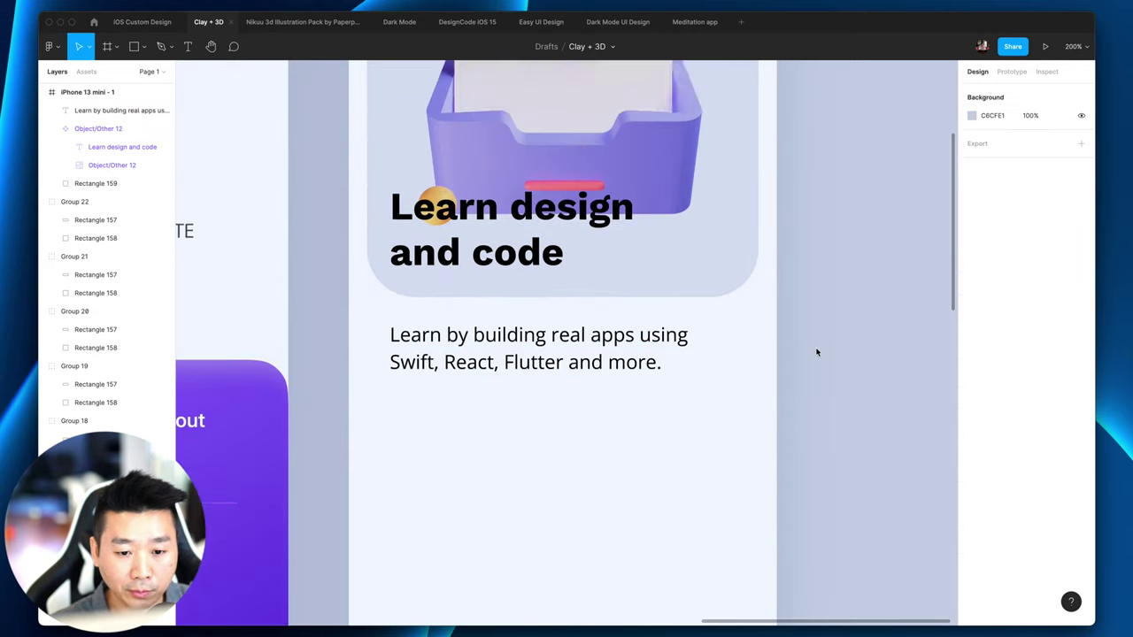
scroll(815, 349, right, 2)
scroll(815, 349, left, 2)
scroll(814, 354, right, 2)
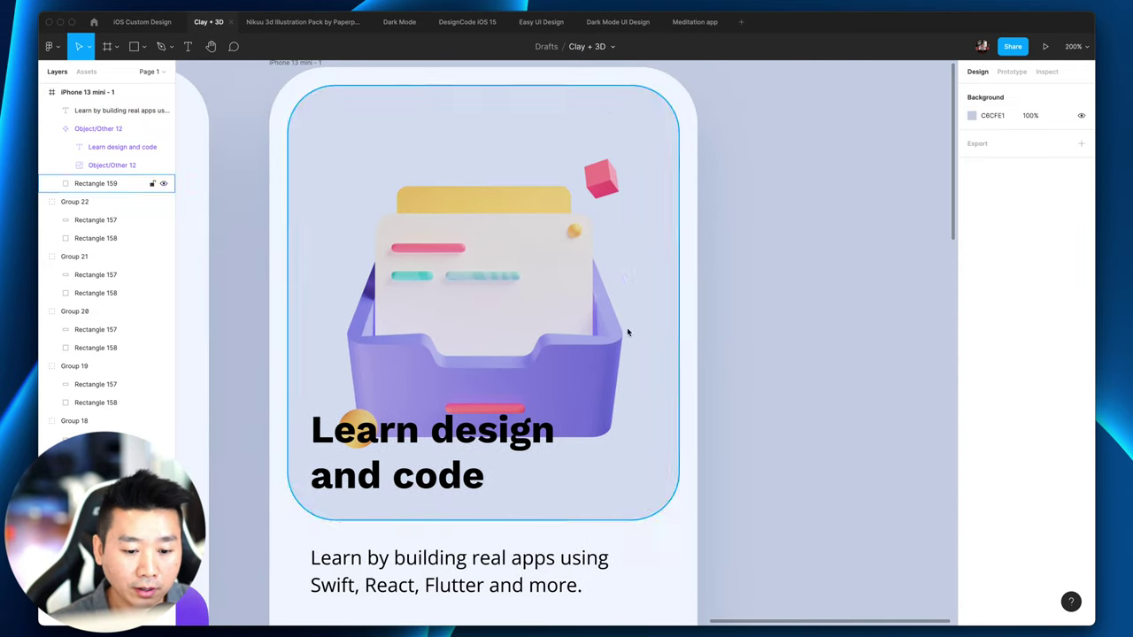
click(583, 338)
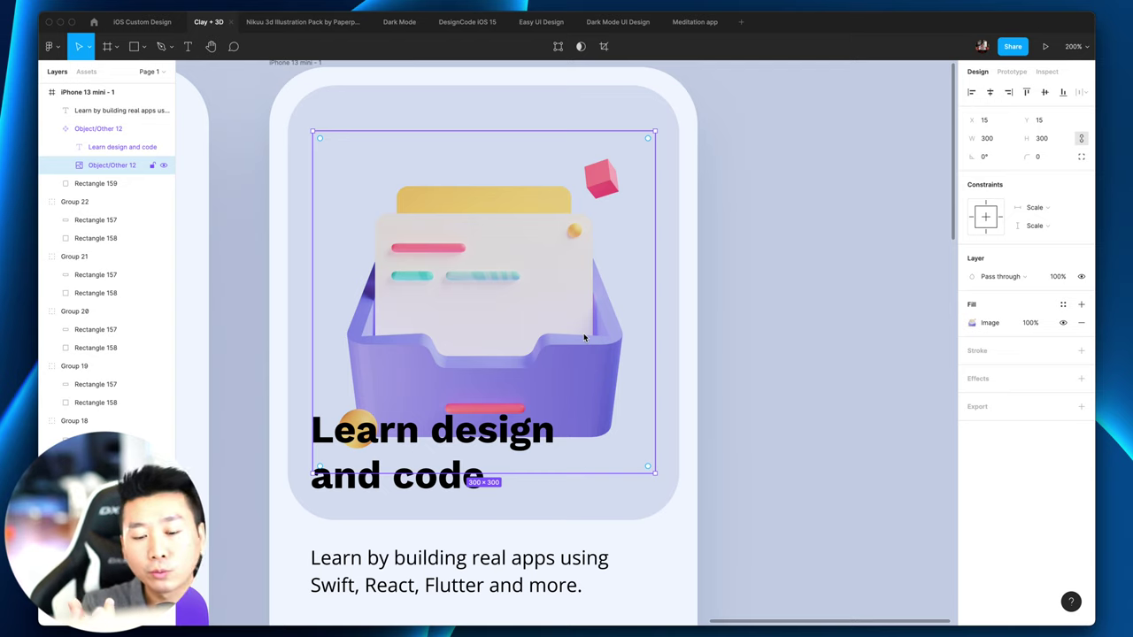
click(729, 382)
Step: Draw a grey rectangle below the body text and size it to 200 × 50
scroll(752, 384, down, 8)
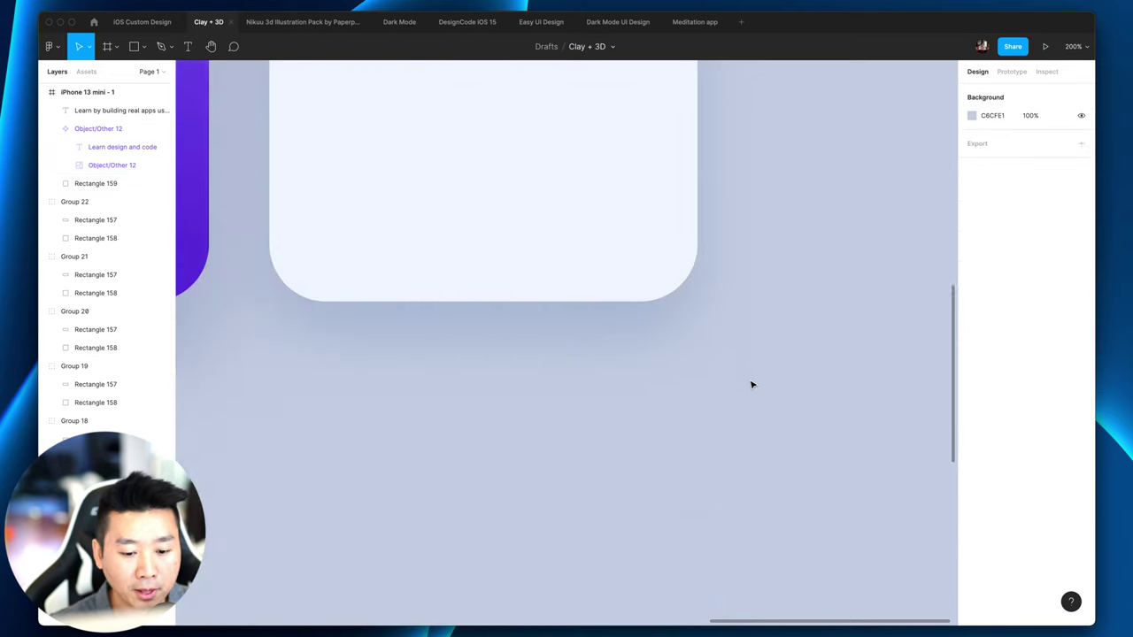
scroll(752, 384, up, 4)
key(r)
drag(361, 281, 598, 372)
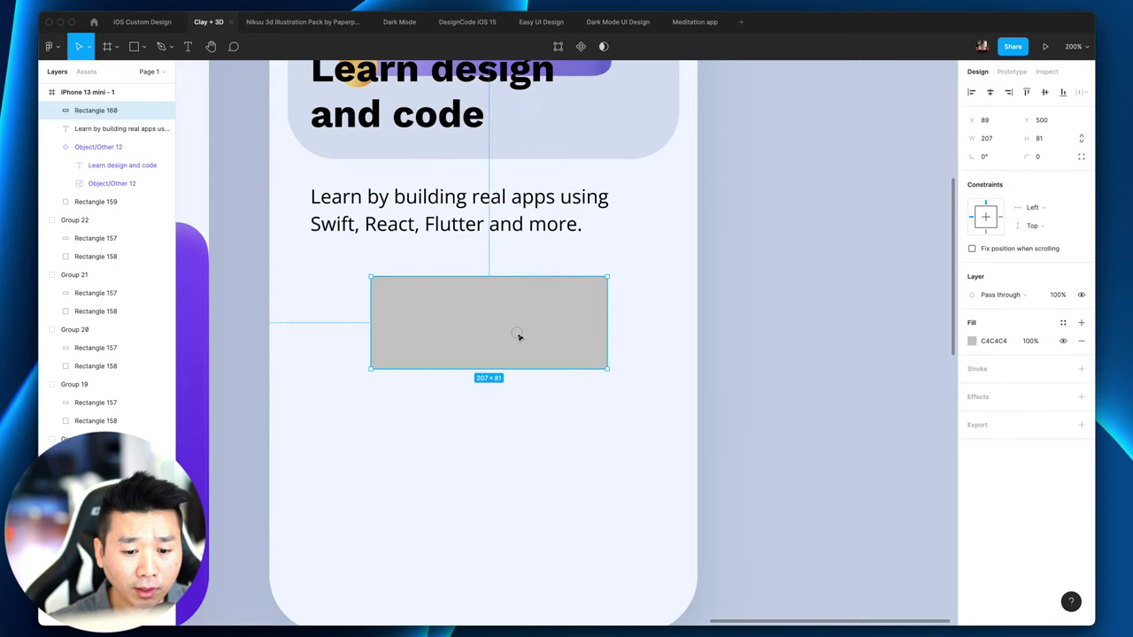
click(990, 138)
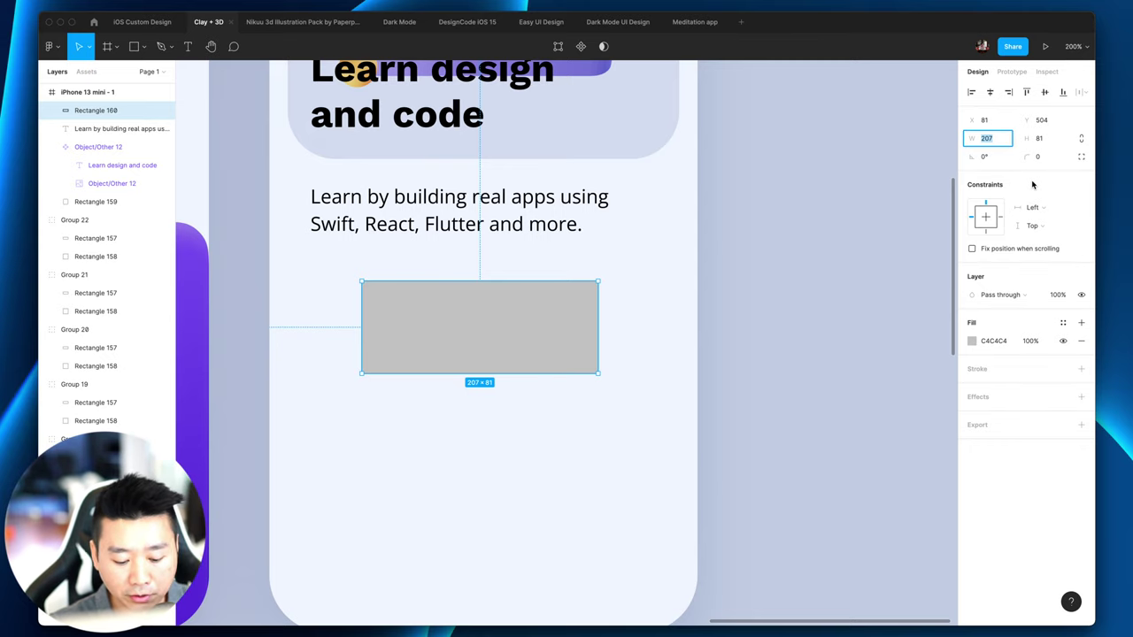
text(200)
key(Tab)
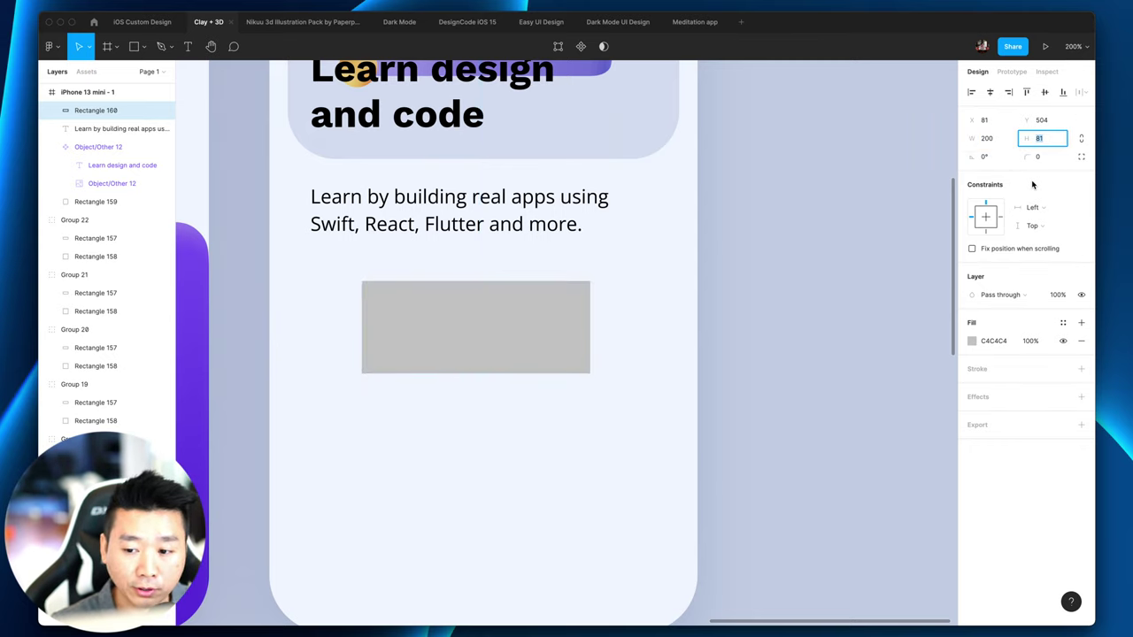
text(50)
key(Return)
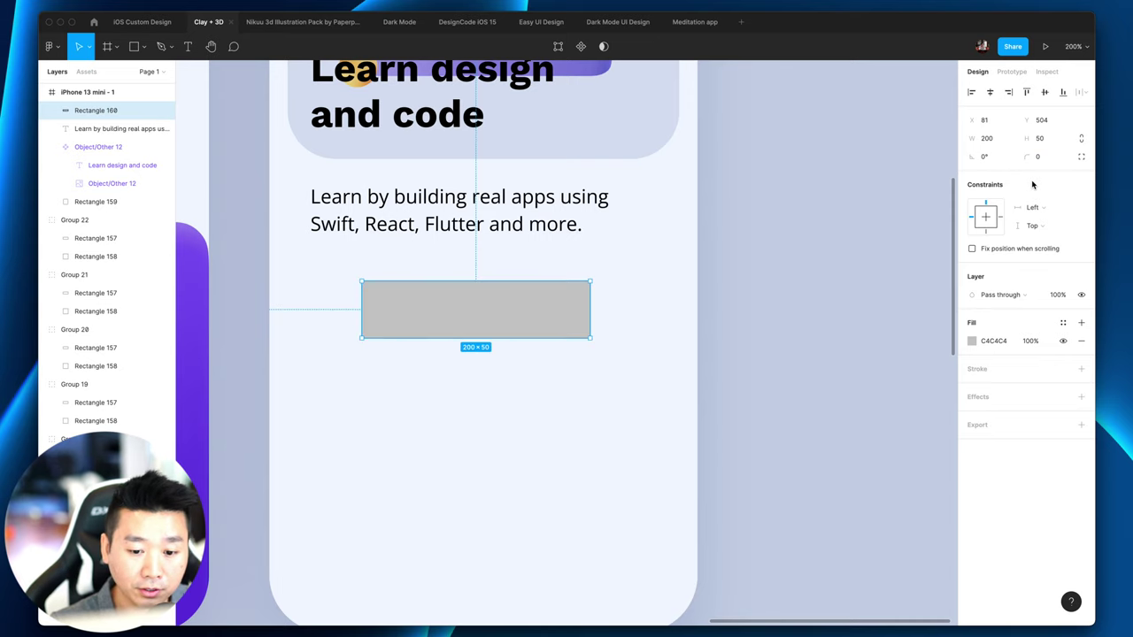
Step: Nudge the rectangle slightly lower, undoing an accidental larger move
drag(518, 293, 518, 315)
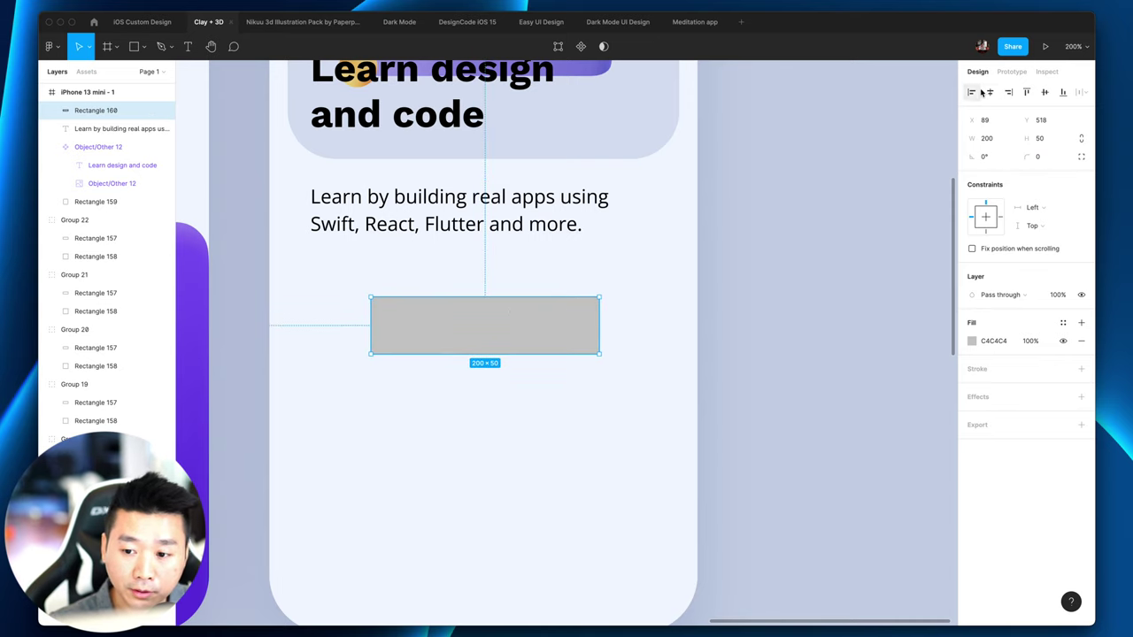
click(1032, 159)
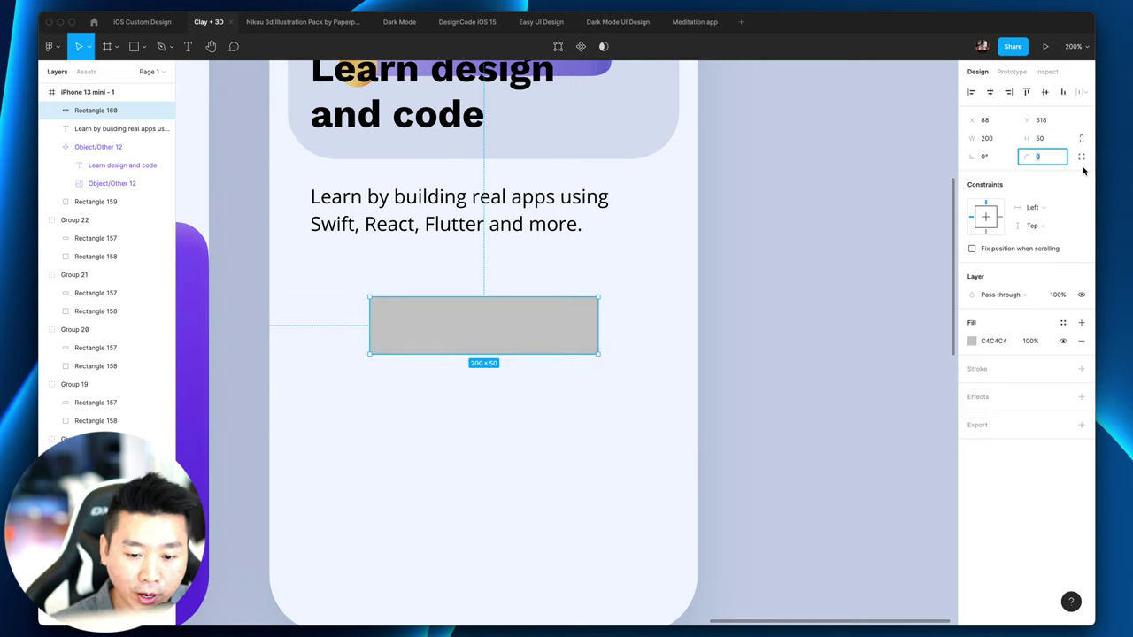
scroll(890, 281, down, 3)
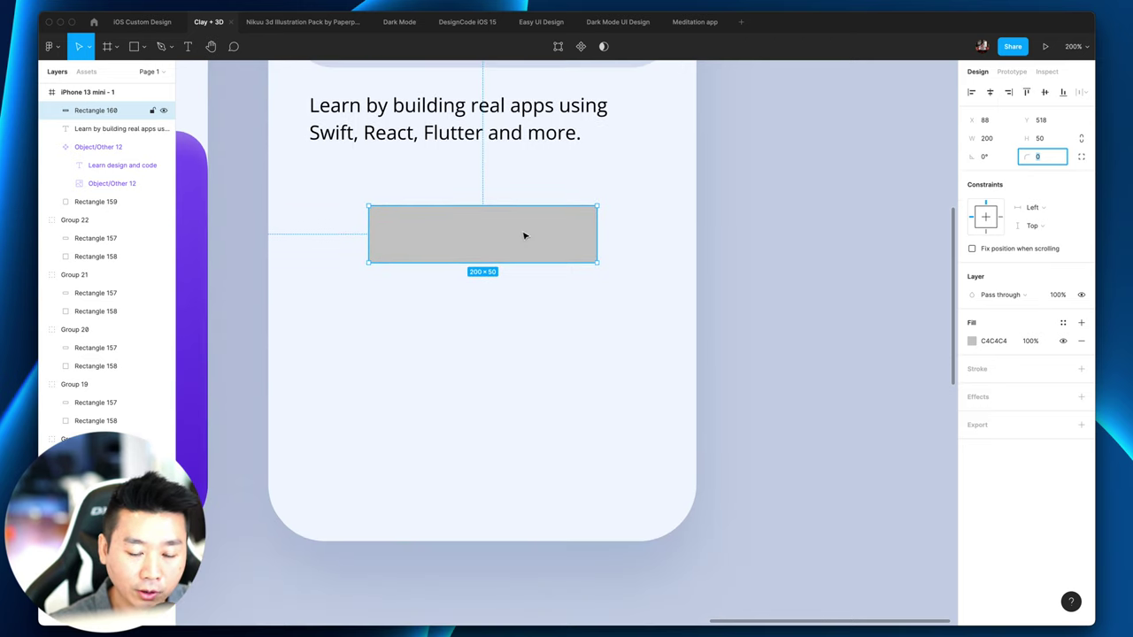
scroll(696, 245, up, 5)
scroll(692, 249, down, 3)
scroll(692, 248, down, 2)
drag(536, 260, 572, 487)
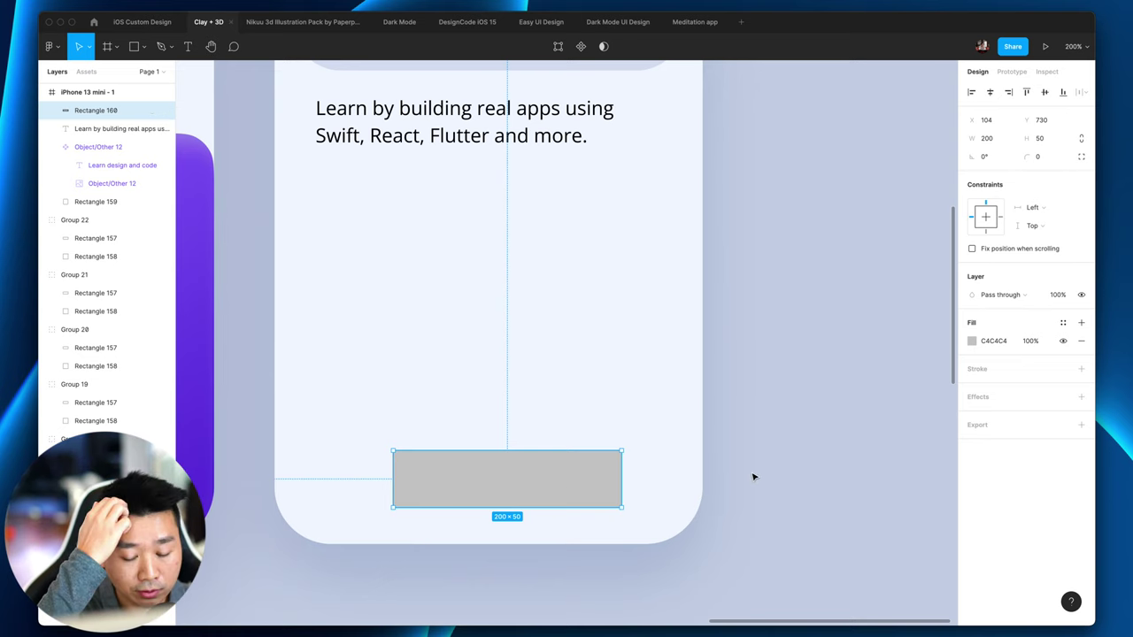
key(super+z)
scroll(796, 346, up, 3)
scroll(752, 340, up, 6)
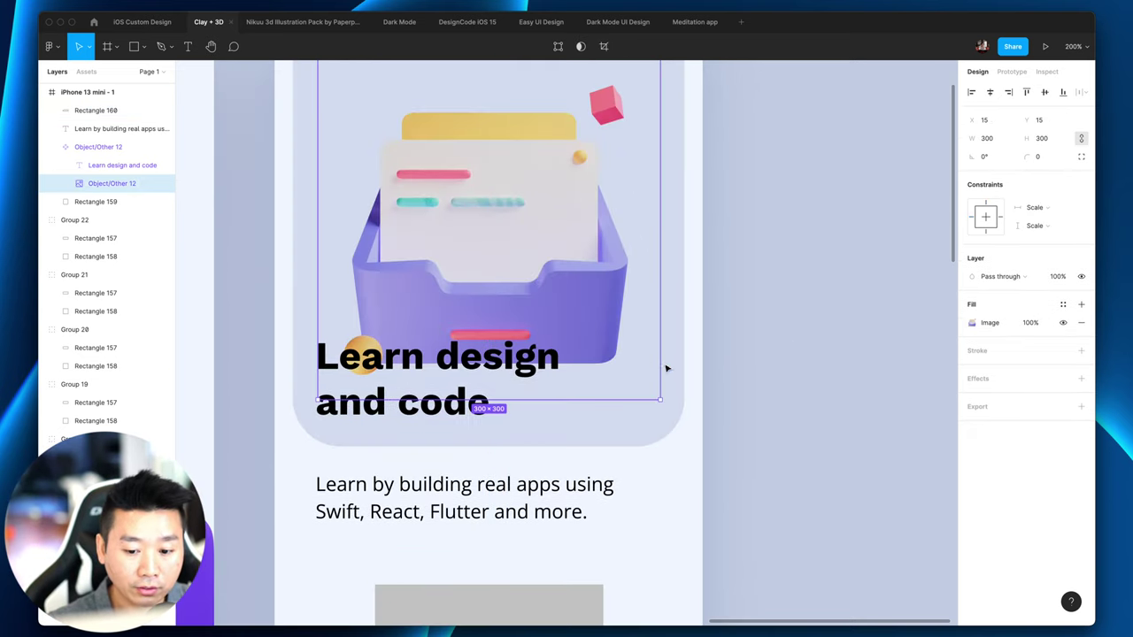
Step: Move the grey rectangle onto the card's title area and reselect it
click(670, 416)
scroll(440, 259, down, 1)
scroll(625, 425, down, 2)
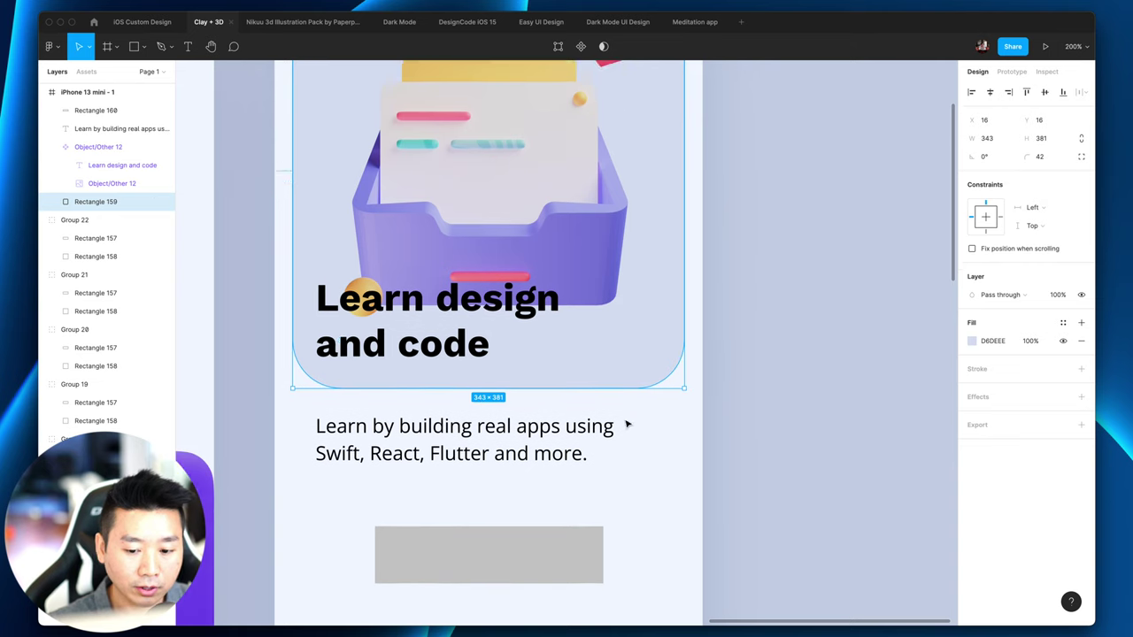
click(602, 507)
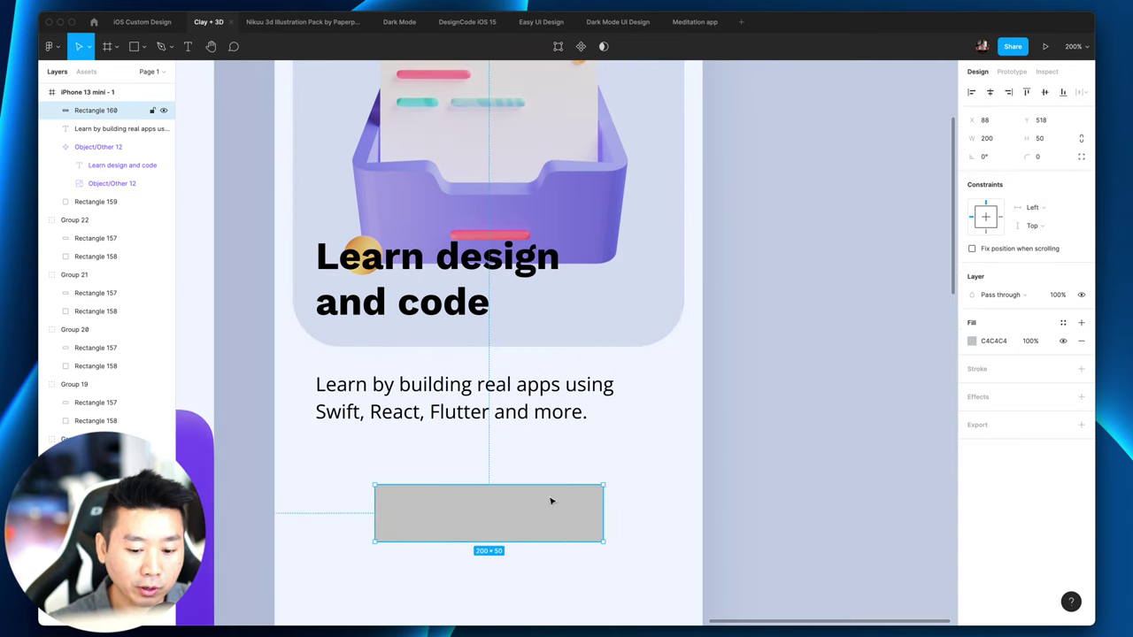
drag(551, 498, 494, 495)
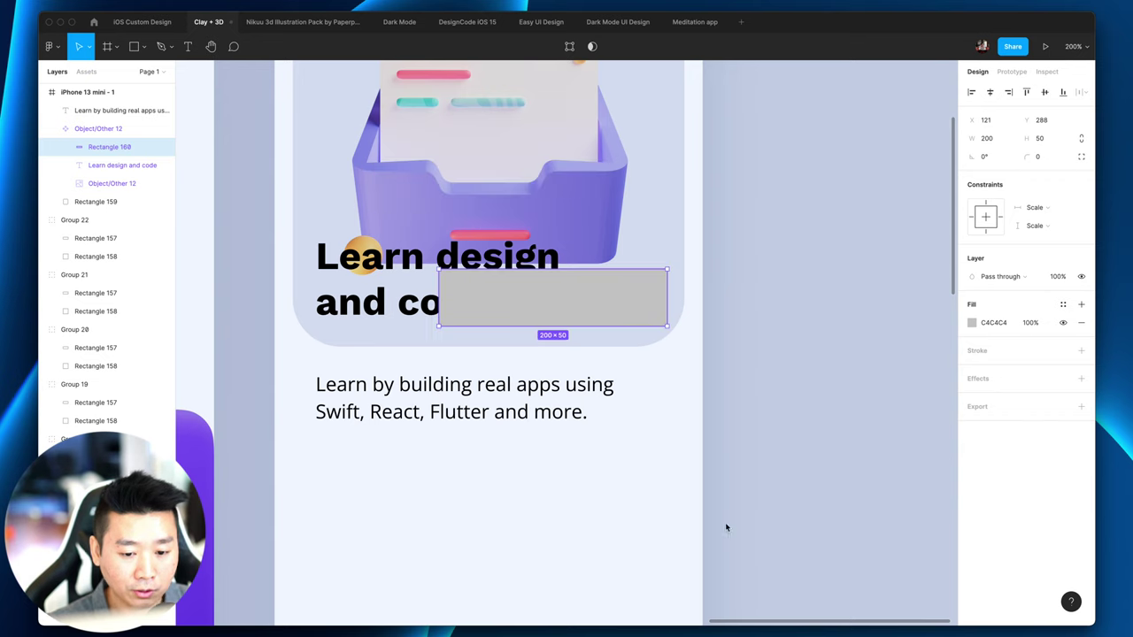
scroll(752, 495, down, 5)
click(599, 392)
click(554, 372)
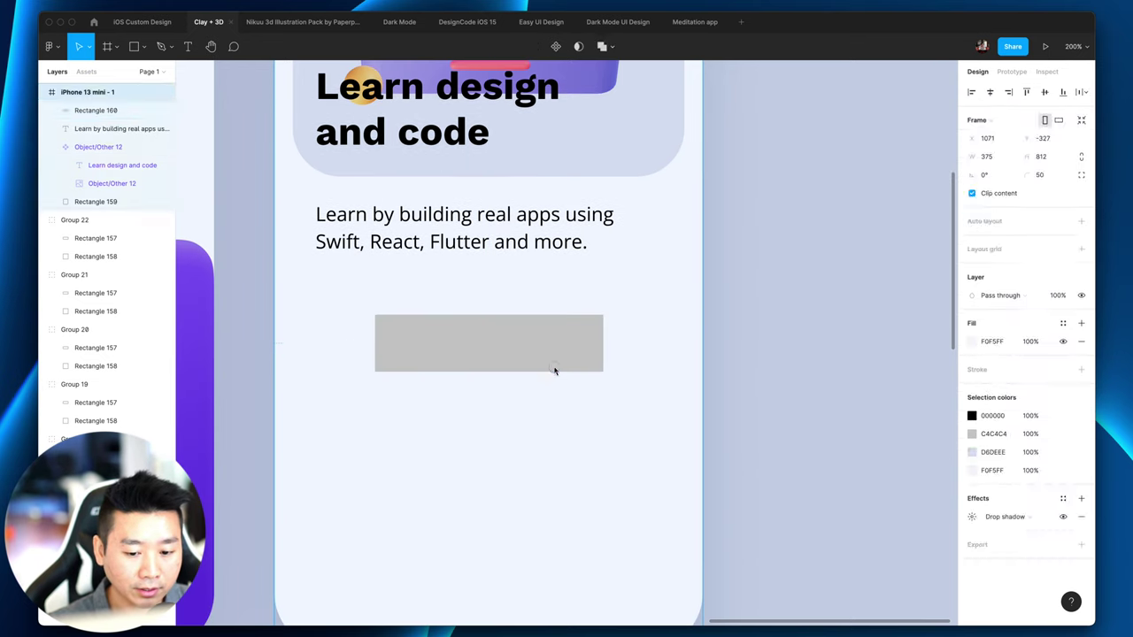
click(555, 370)
click(1052, 161)
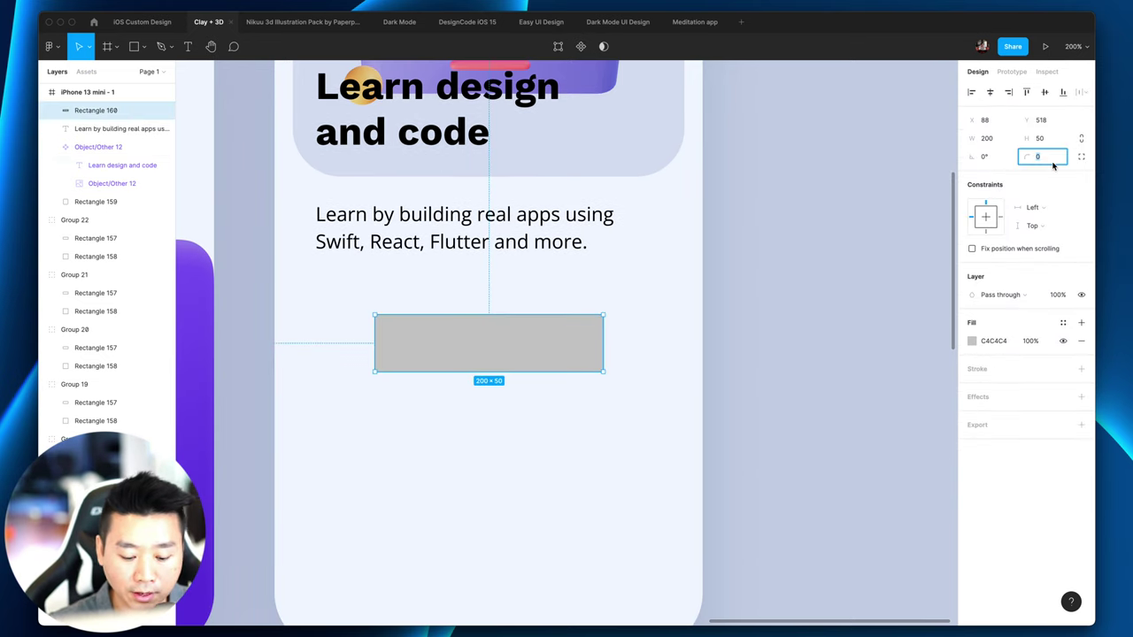
Step: Round the rectangle's corners to 18 after briefly trying 20
key(Return)
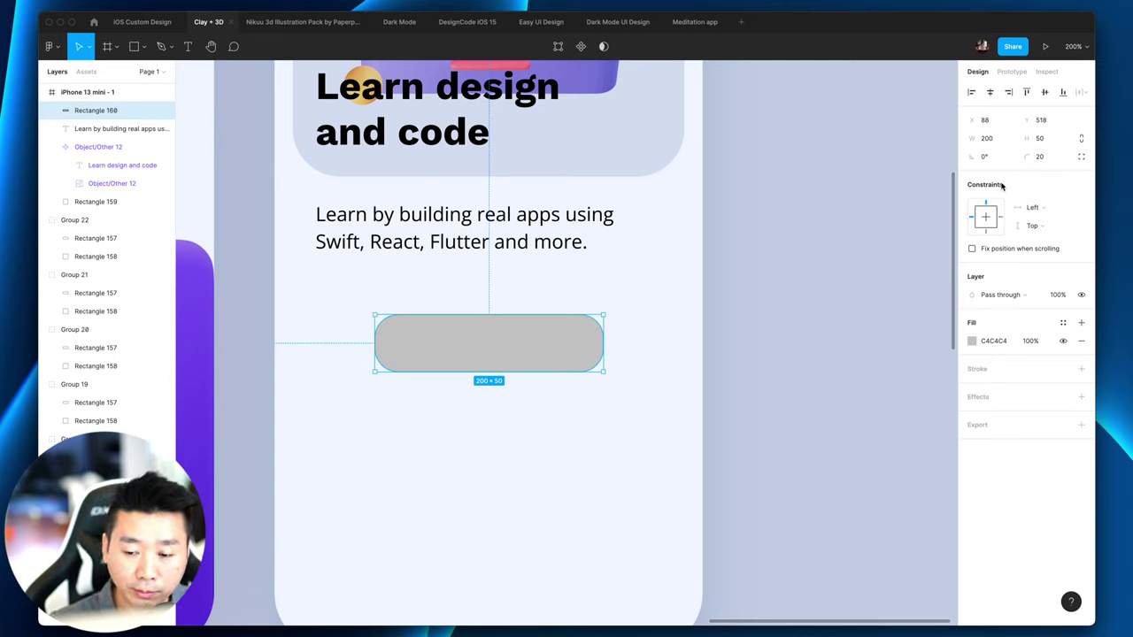
click(726, 350)
click(463, 336)
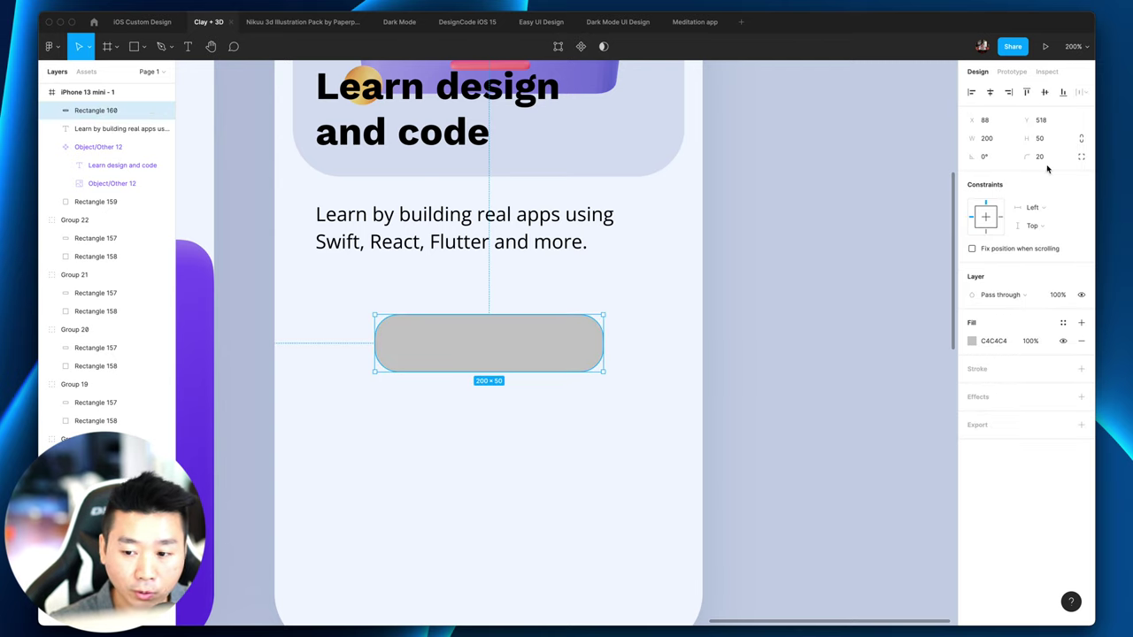
click(1051, 159)
key(Return)
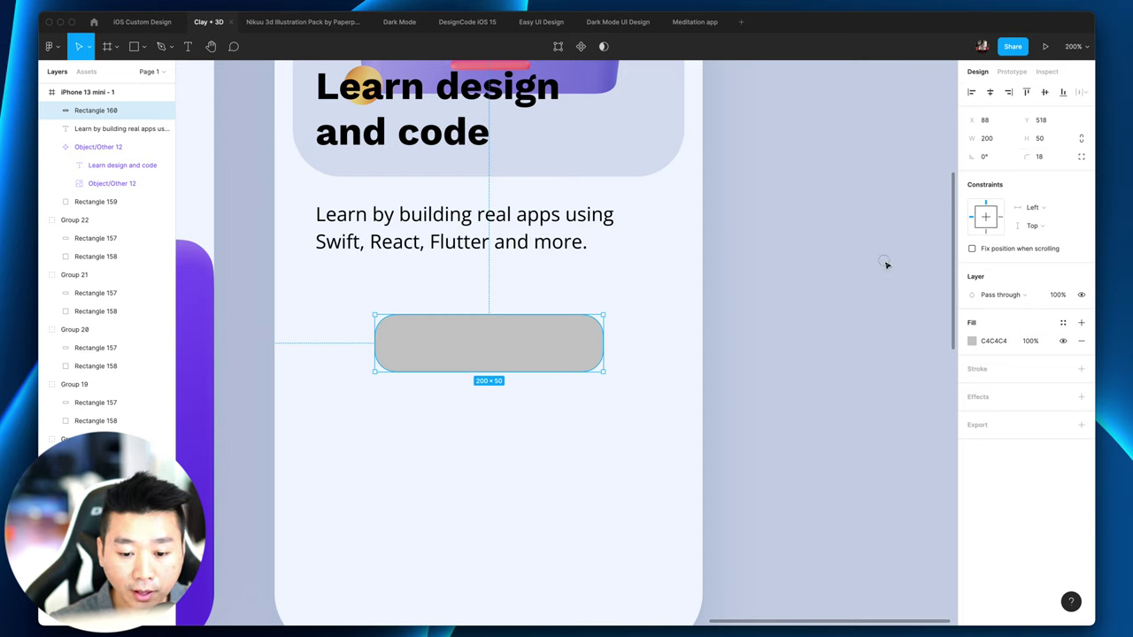
click(1080, 157)
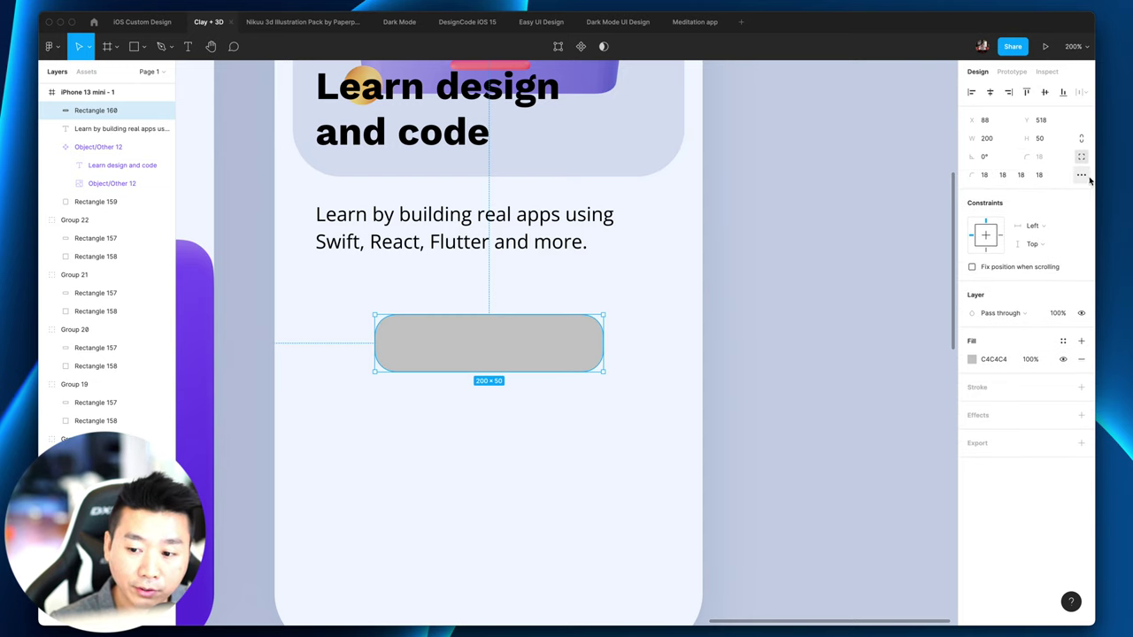
click(1081, 175)
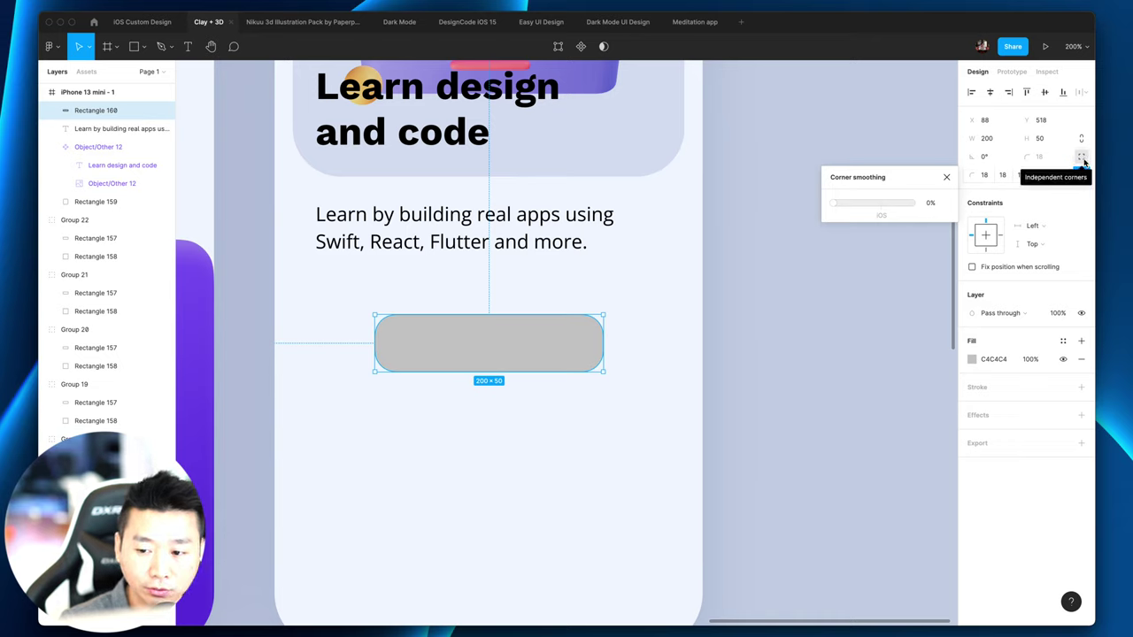
Step: Try sharp top-left and bottom-right corners, preview them, then undo back to 18 on all corners
click(988, 176)
text(0)
key(Return)
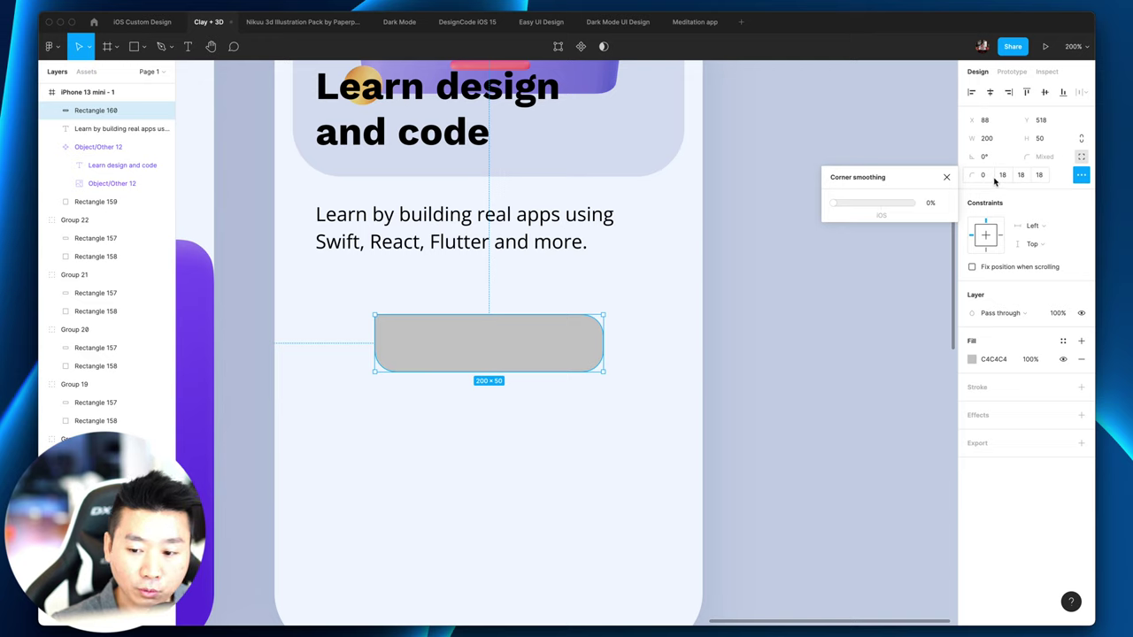
click(1022, 177)
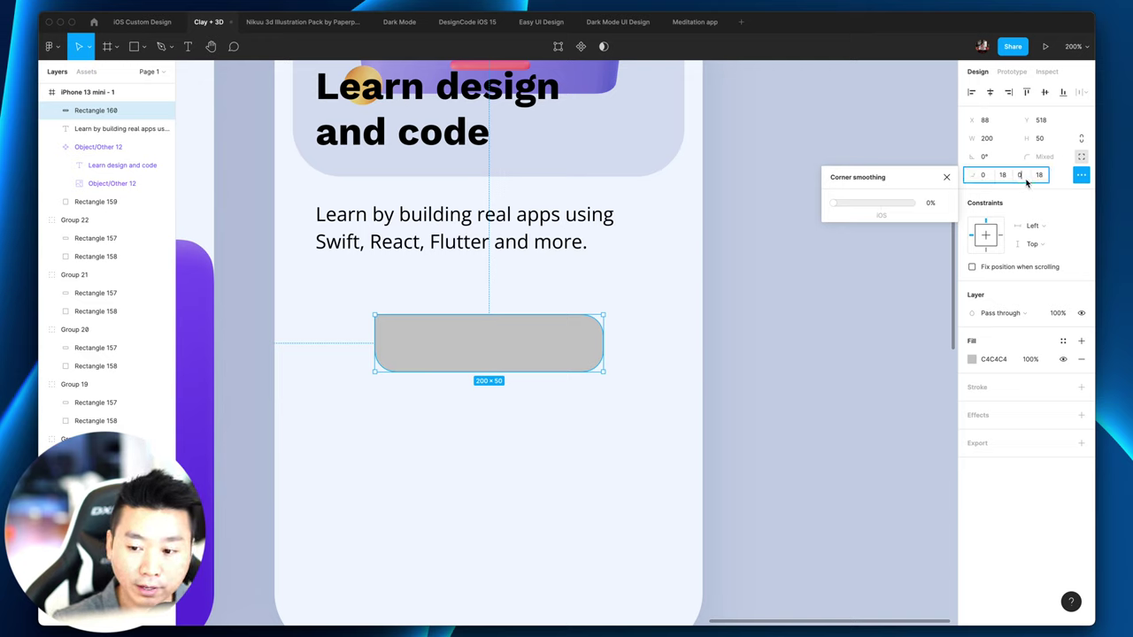
text(0)
key(Return)
click(354, 430)
click(469, 358)
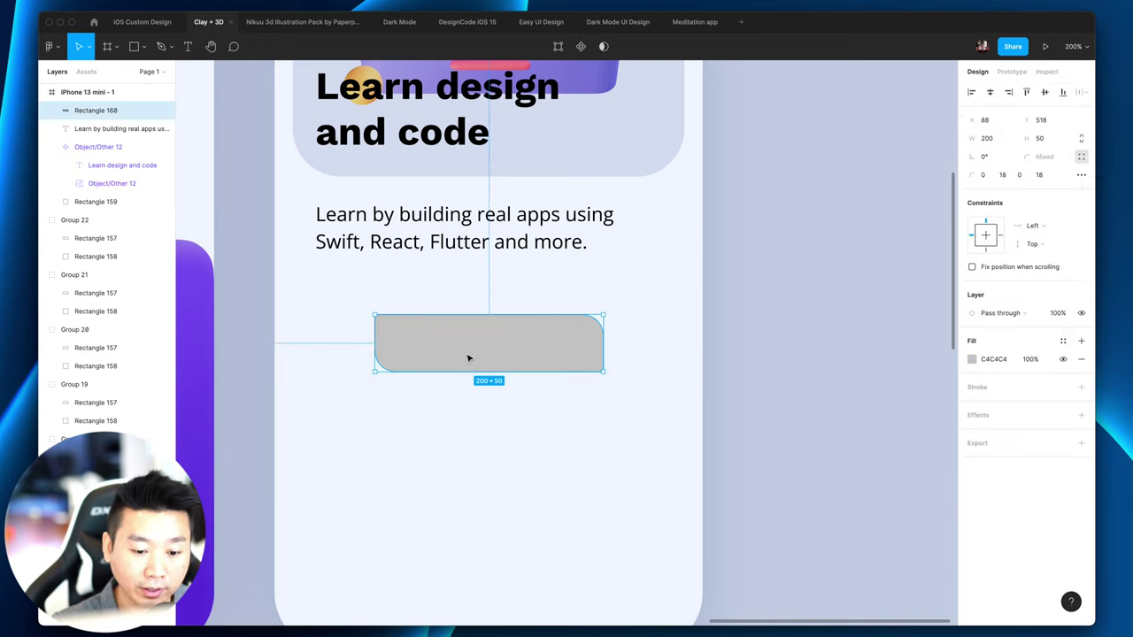
click(584, 423)
click(529, 357)
click(705, 398)
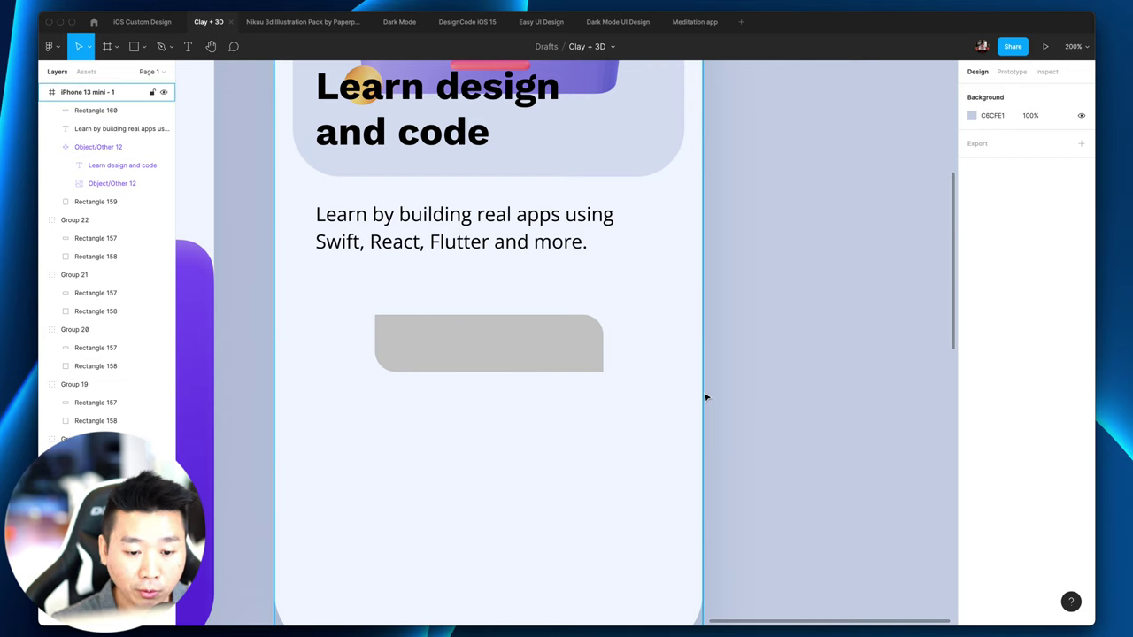
key(ctrl+z)
key(ctrl+z)
key(ctrl+z)
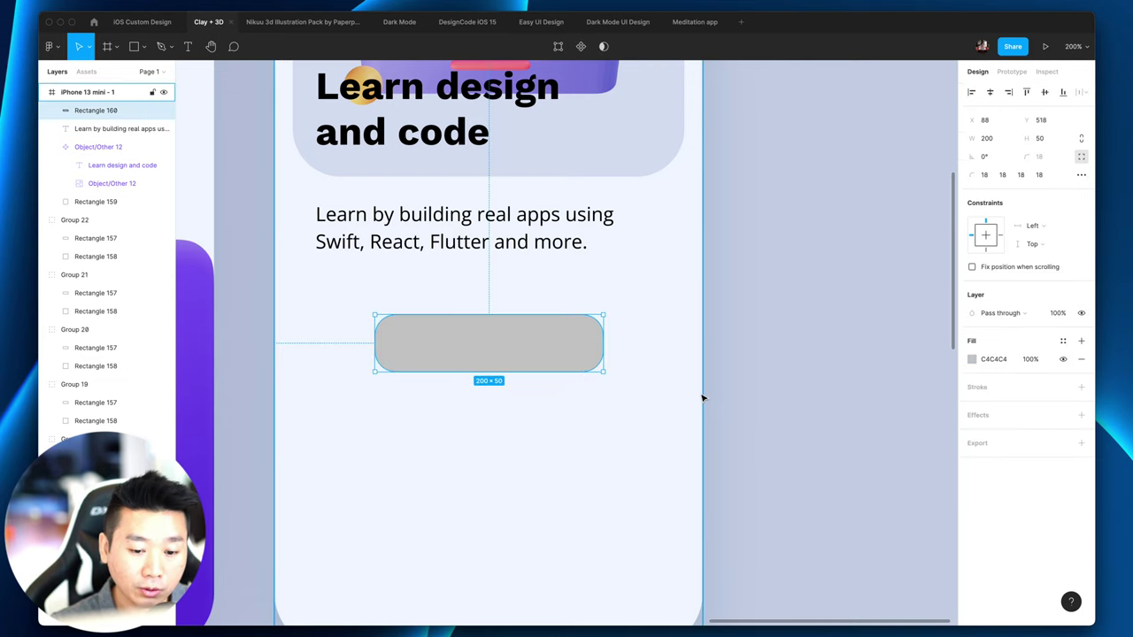
Step: Drag corner smoothing to 100% and preview the smoothed button rectangle
click(1083, 176)
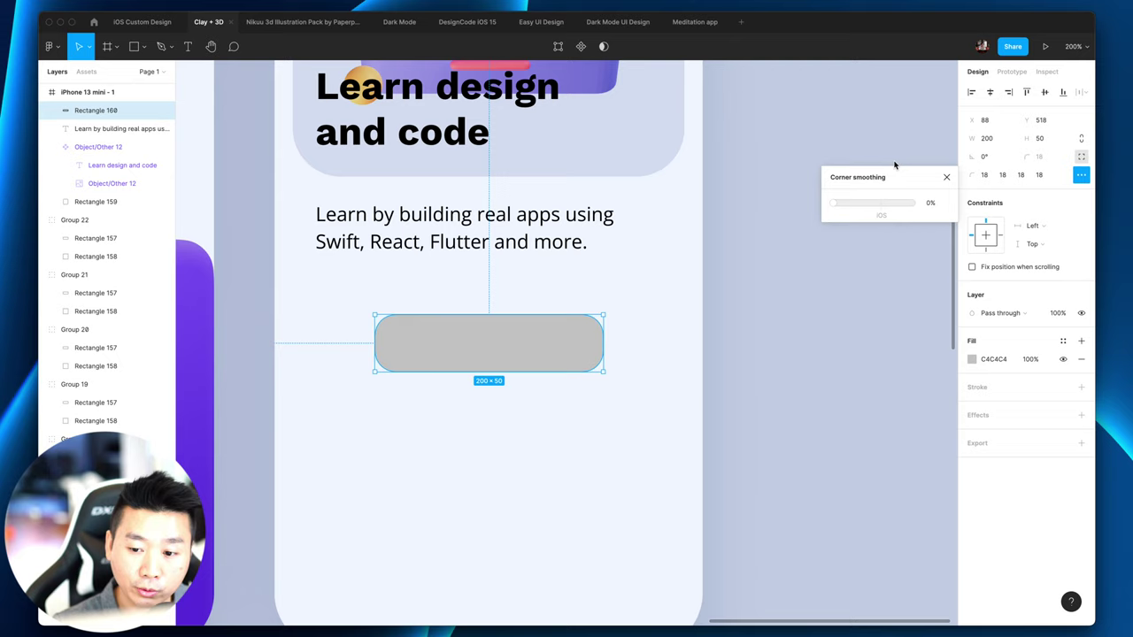
click(937, 209)
drag(833, 204, 960, 207)
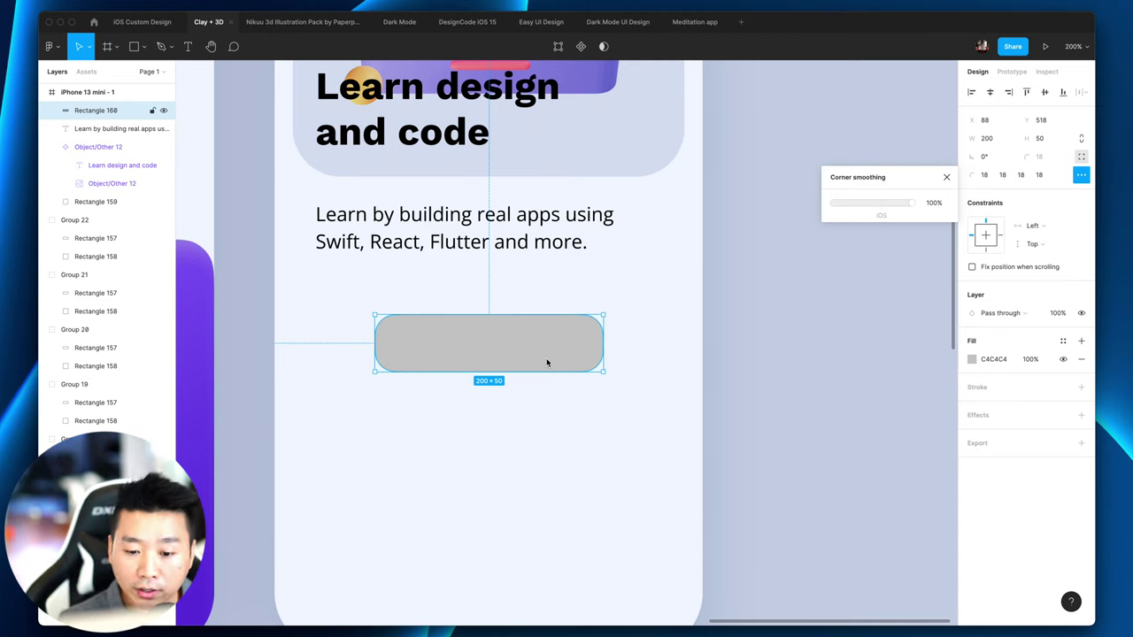
click(770, 363)
key(ctrl+z)
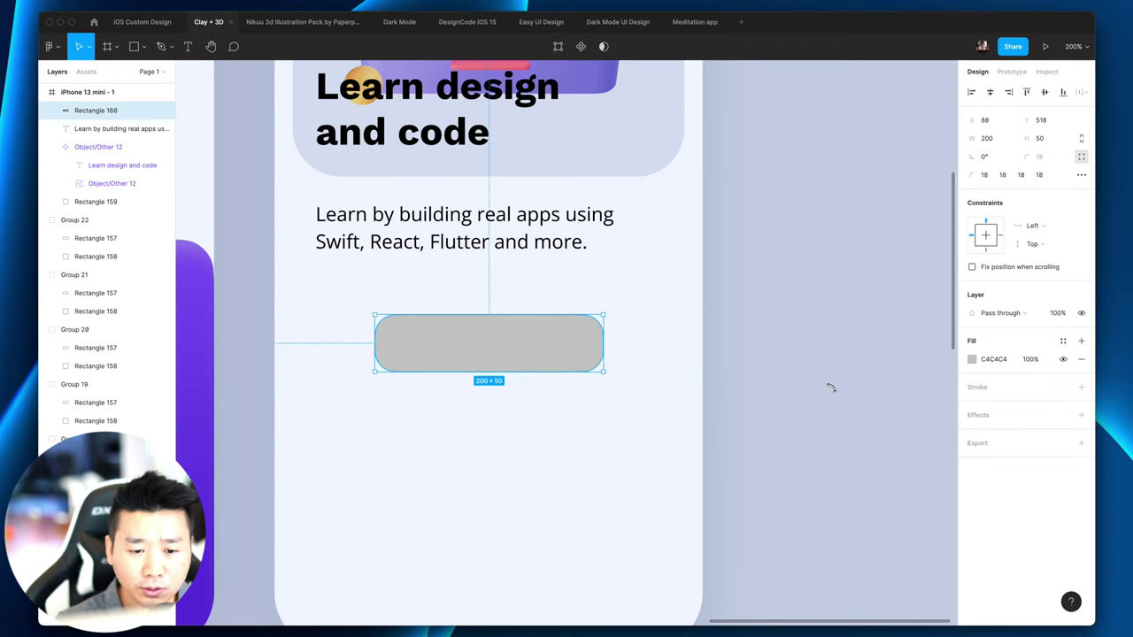
click(717, 384)
key(ctrl+z)
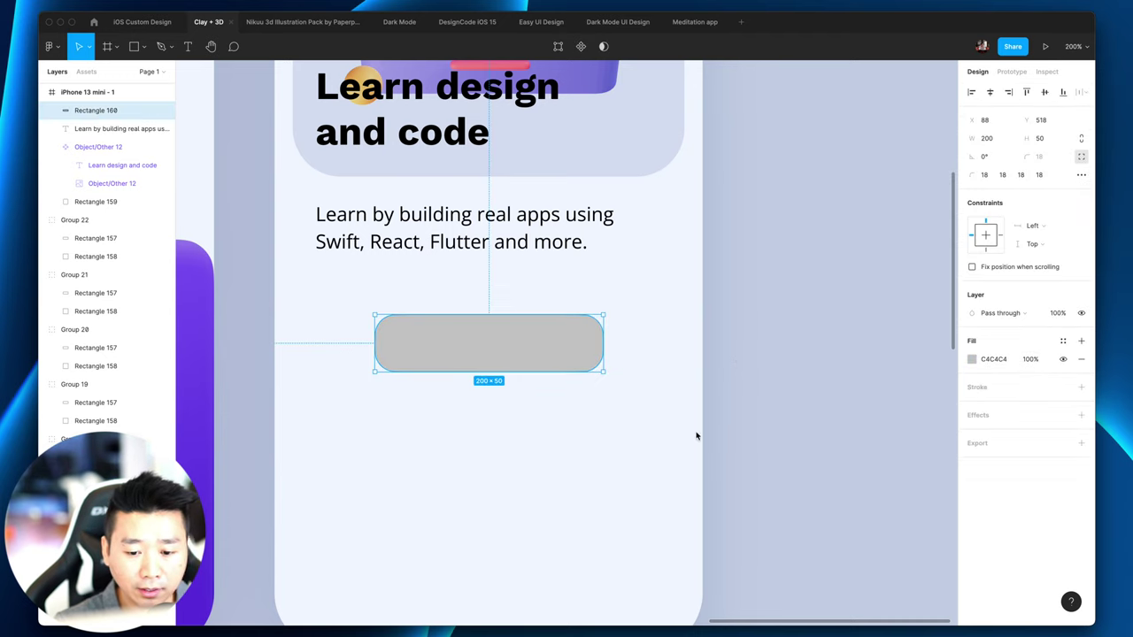
Step: Change the rectangle's fill to white FFFFFF and preview it
click(971, 359)
drag(850, 428, 773, 387)
click(774, 388)
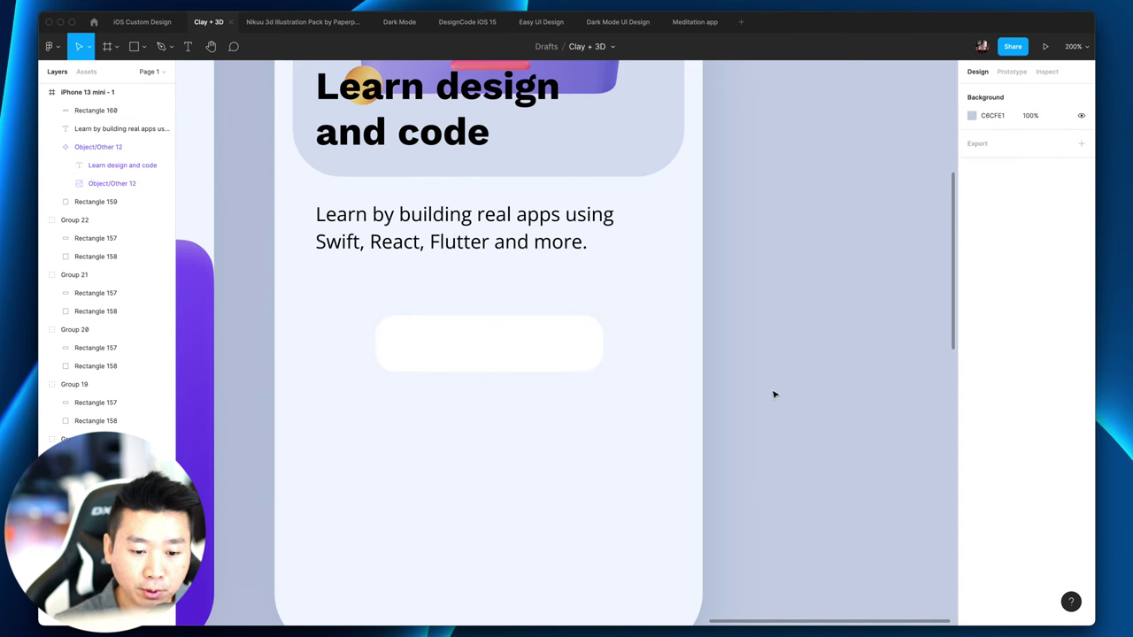
scroll(774, 394, up, 5)
click(640, 354)
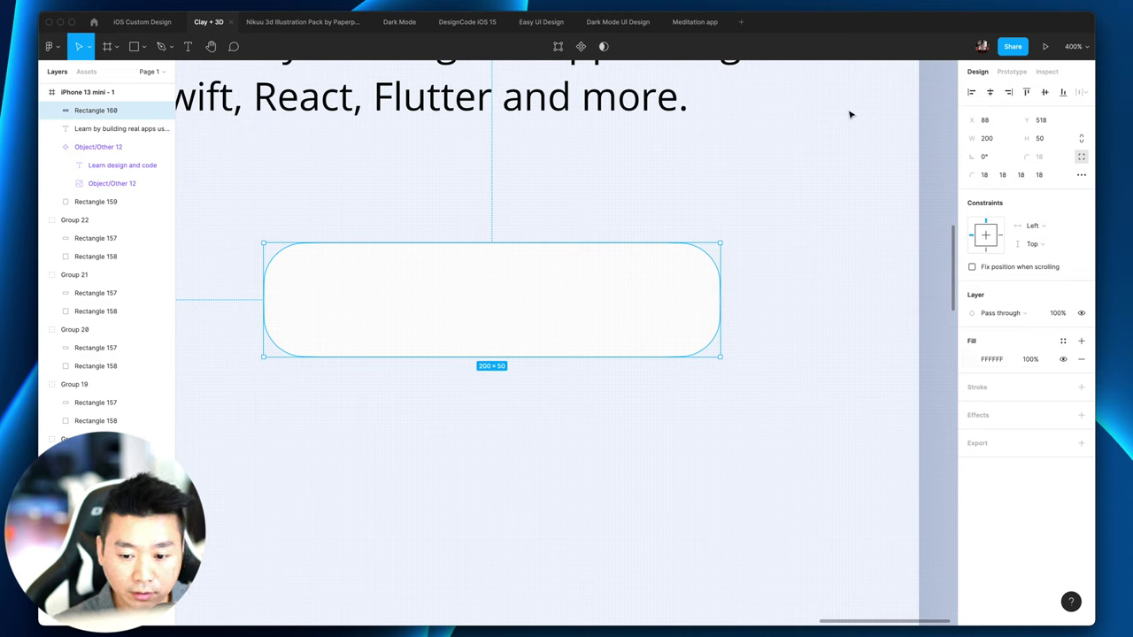
click(844, 513)
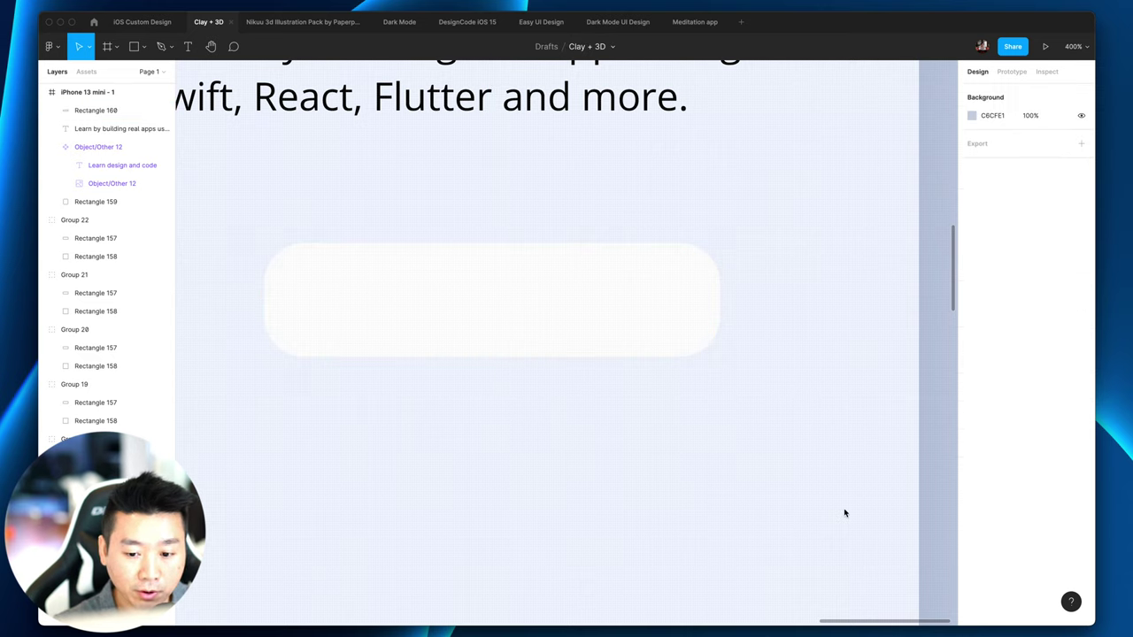
click(541, 328)
Step: Add an inner shadow effect to the rectangle with -8 offsets
click(1080, 415)
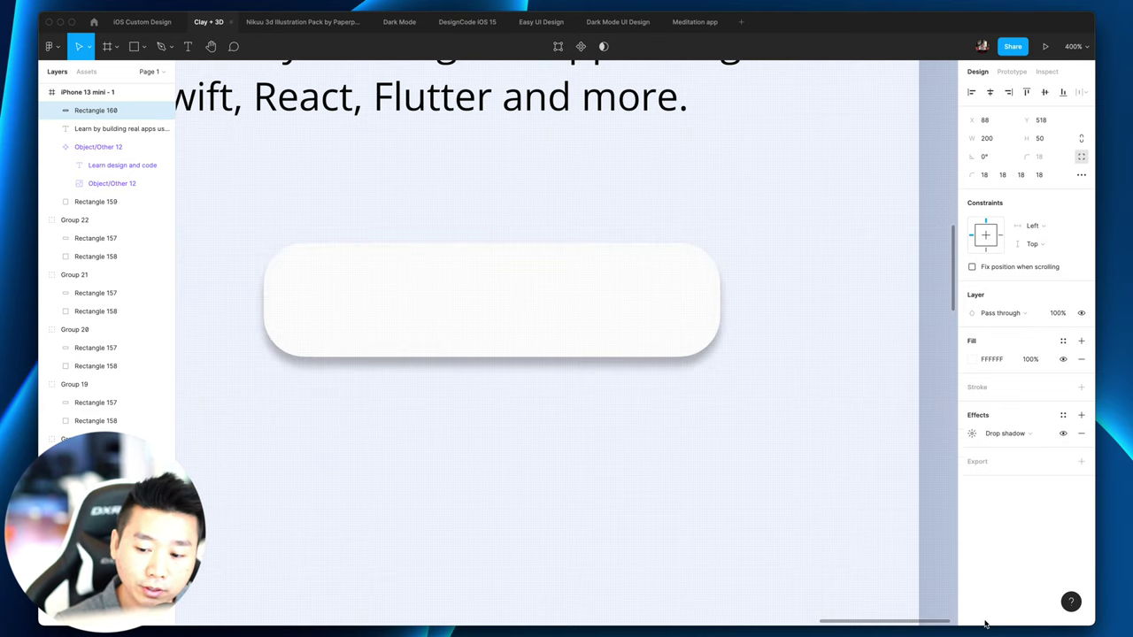
click(1006, 433)
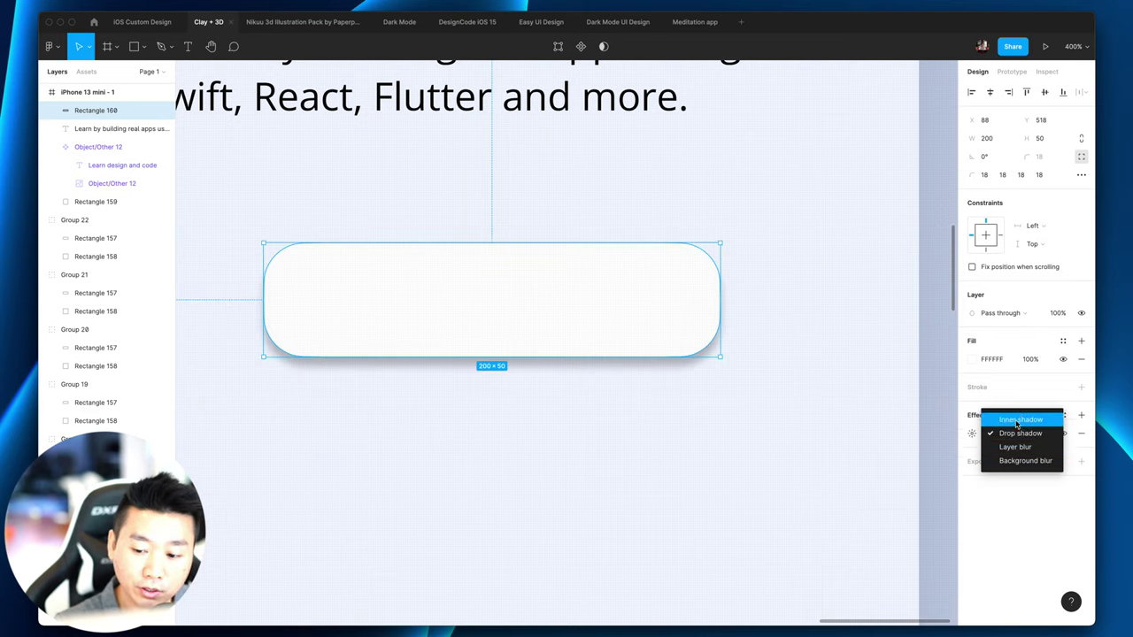
click(1009, 420)
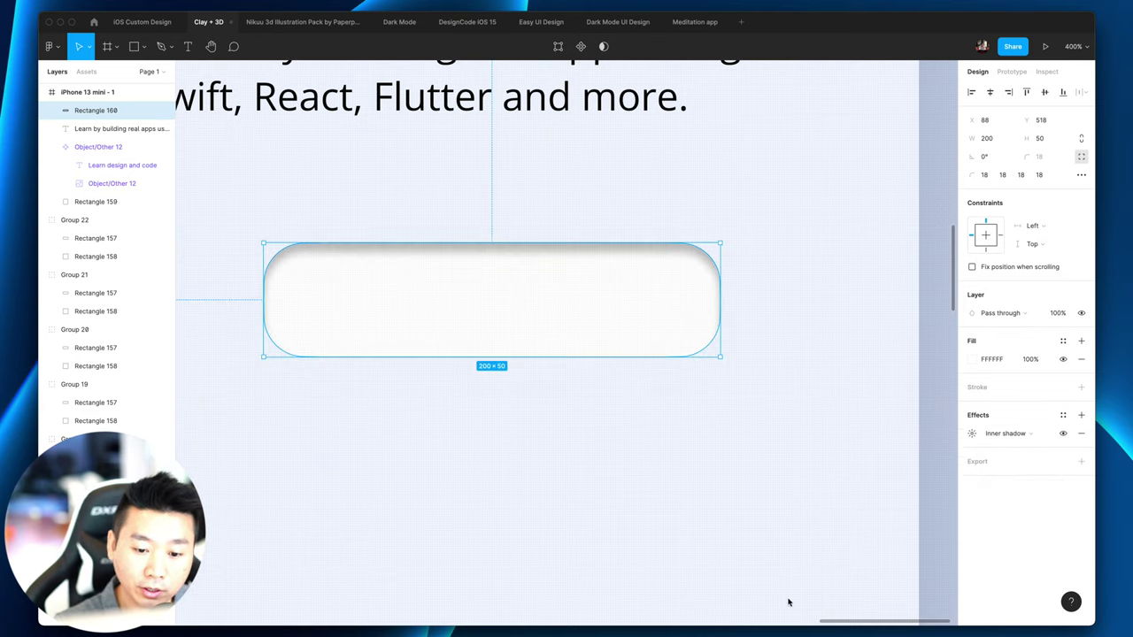
click(971, 433)
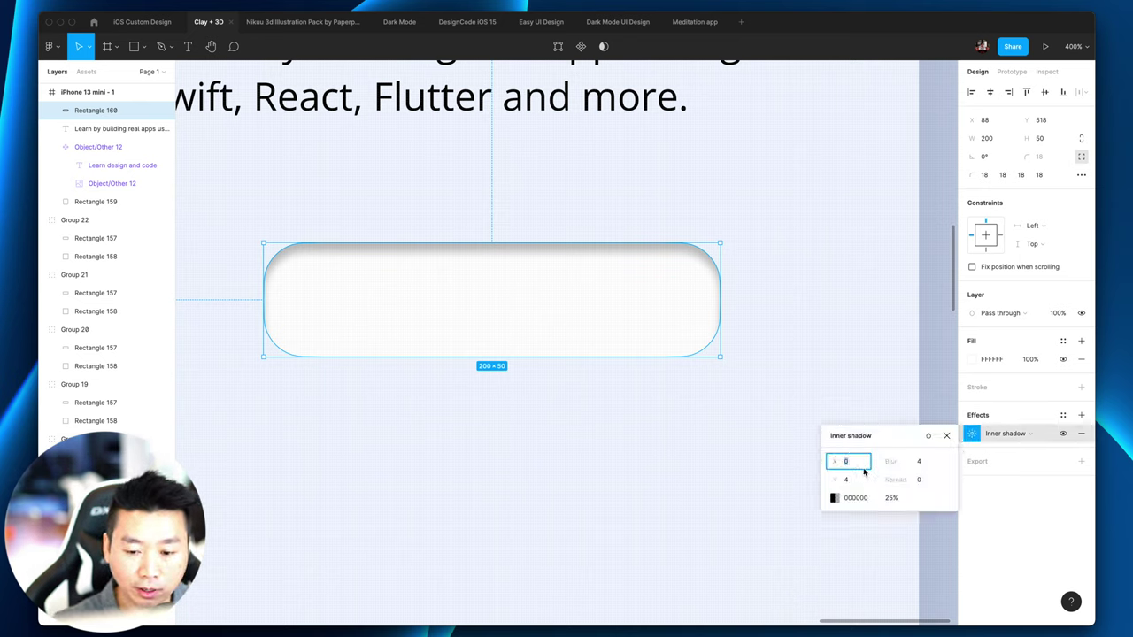
key(Tab)
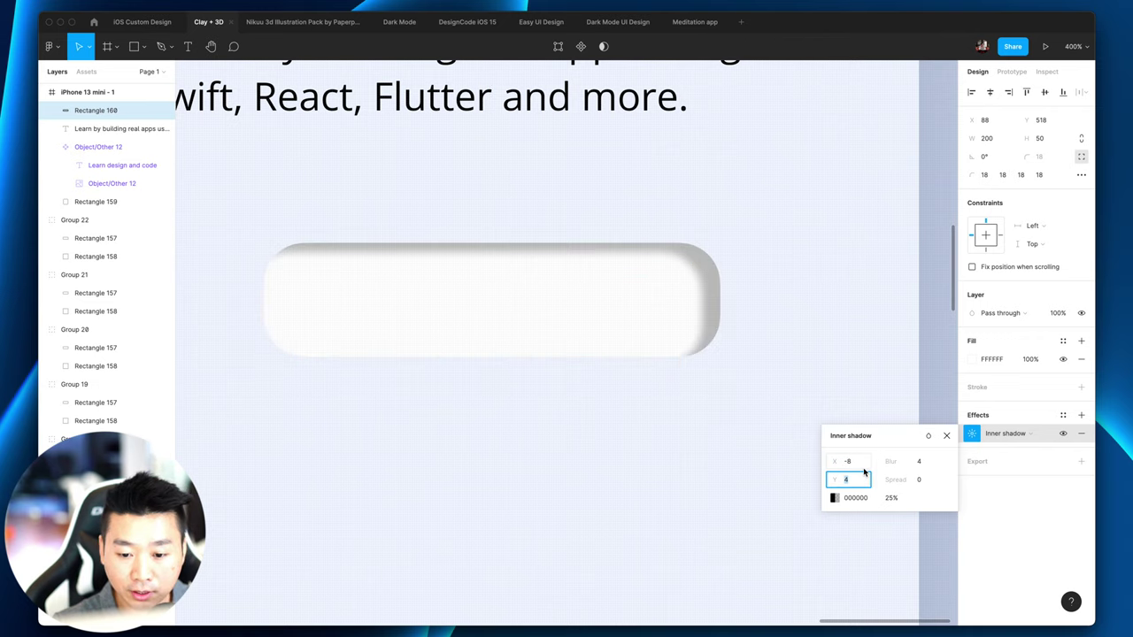
text(-8)
key(Return)
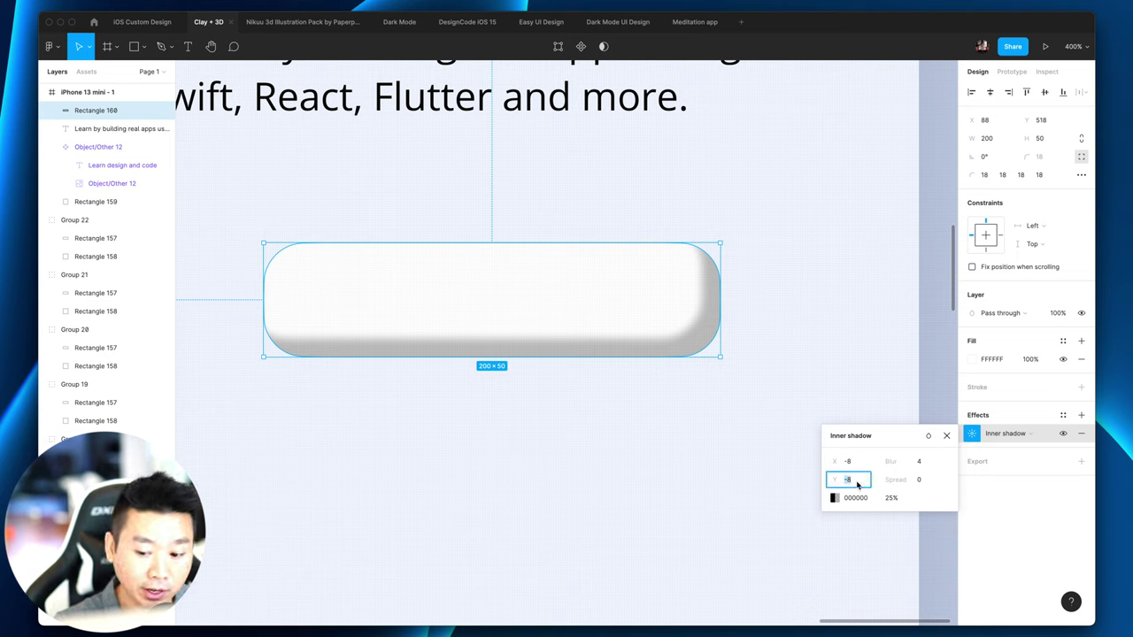
Step: Settle the inner shadow at X -4, Y -4 and blur 8 after trying blur 12
click(918, 463)
text(8)
key(Return)
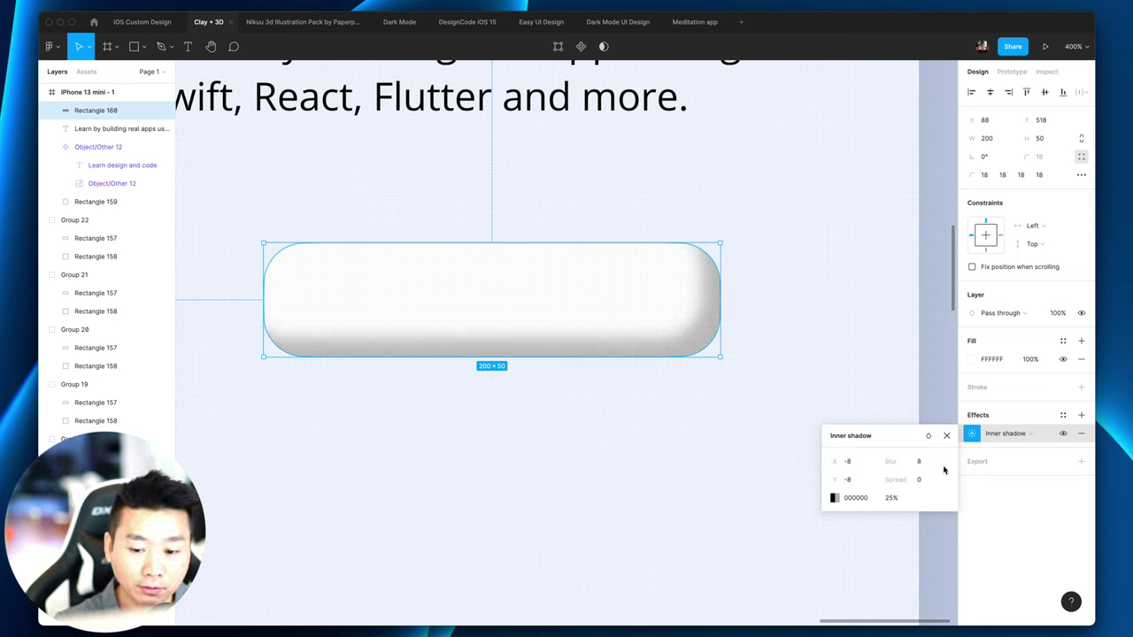
click(928, 464)
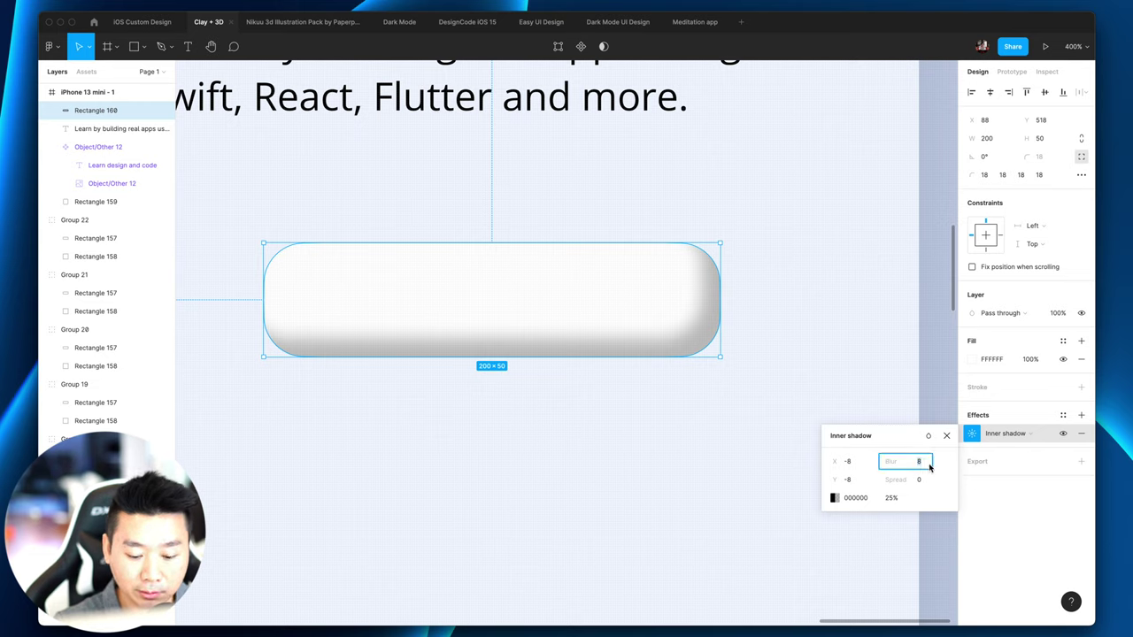
text(12)
key(Return)
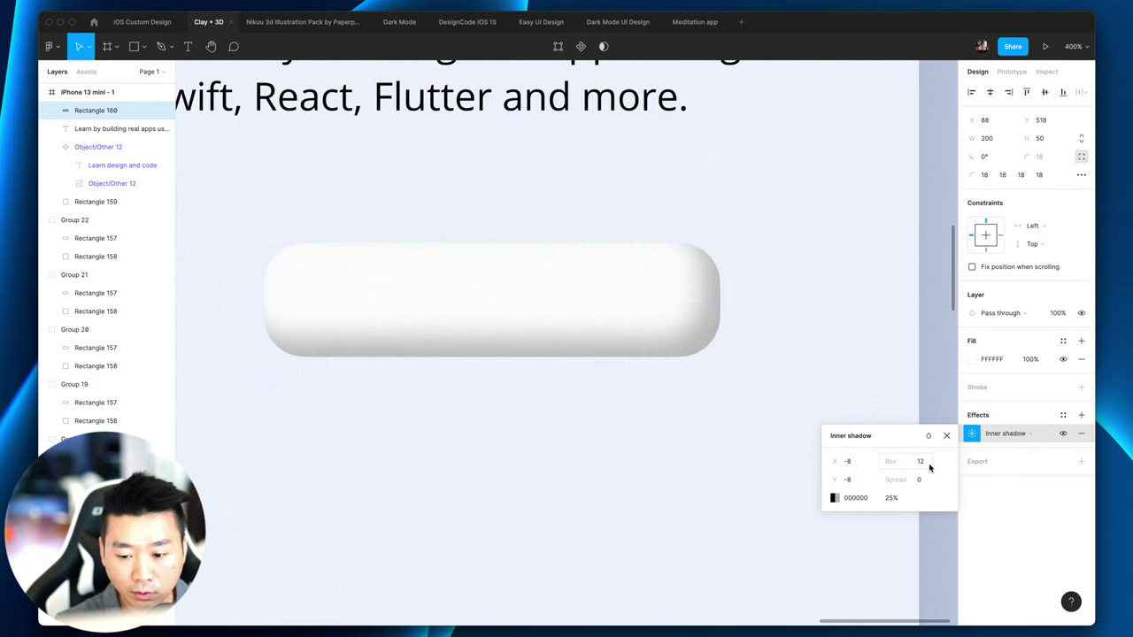
click(858, 463)
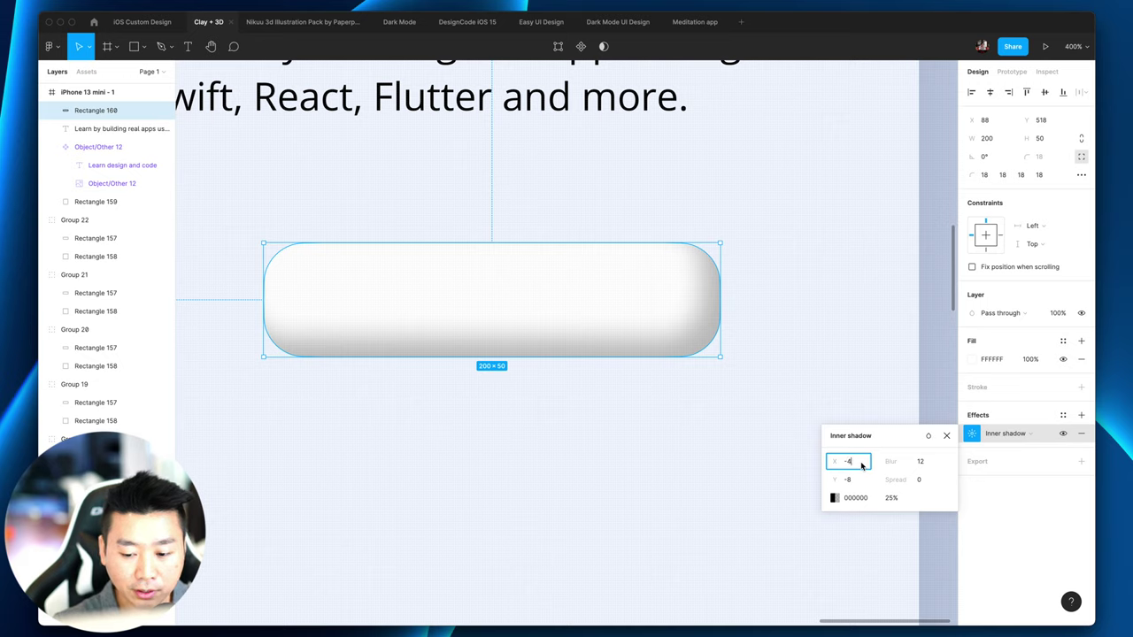
text(-4)
key(Return)
click(851, 482)
text(-4)
key(Return)
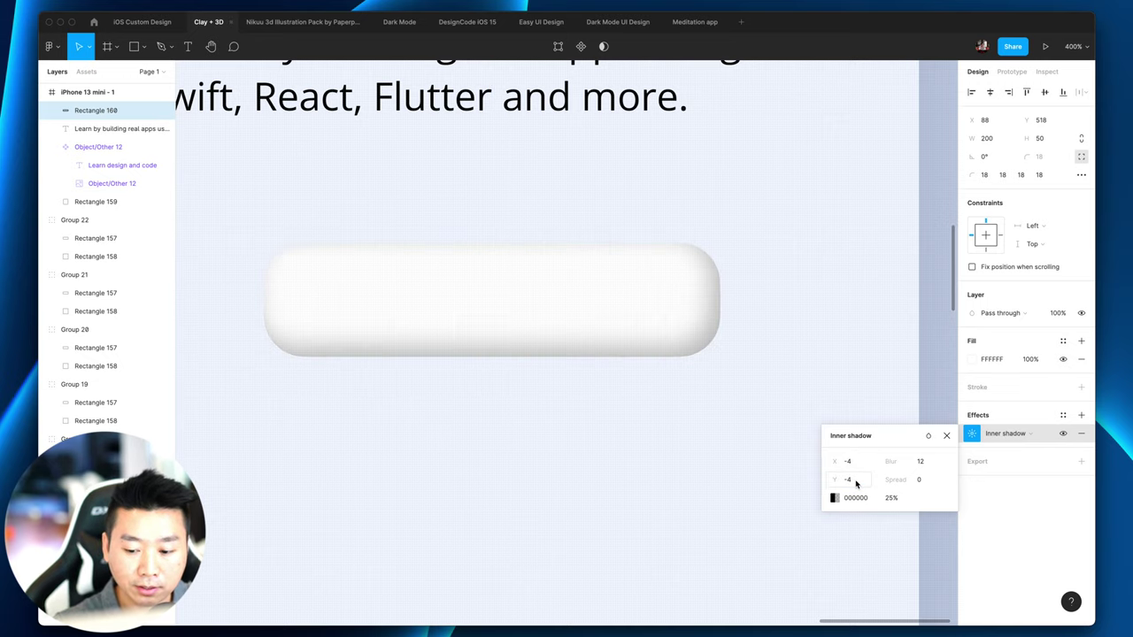
click(930, 461)
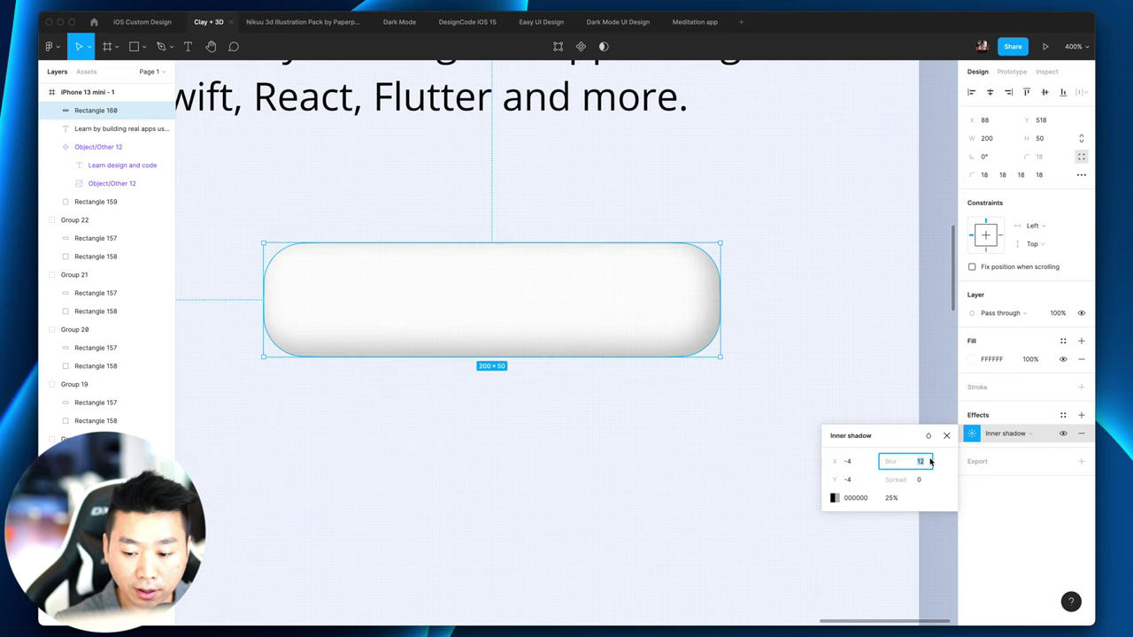
key(Return)
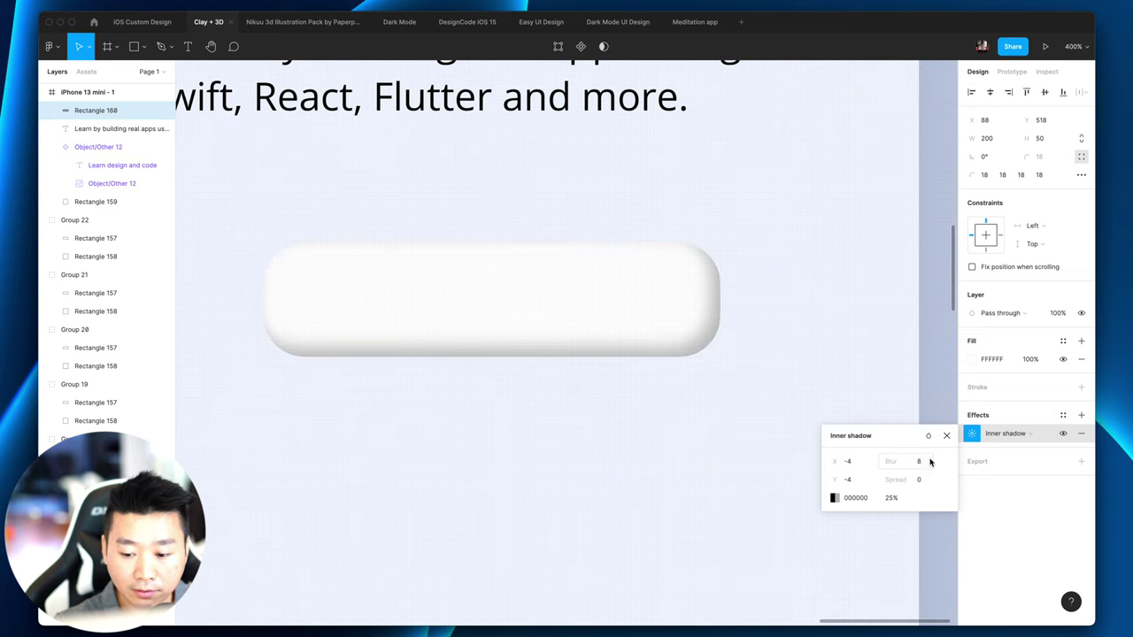
Step: Sample the pale background with the eyedropper to tint the inner shadow F0F5FF at 100%
click(835, 498)
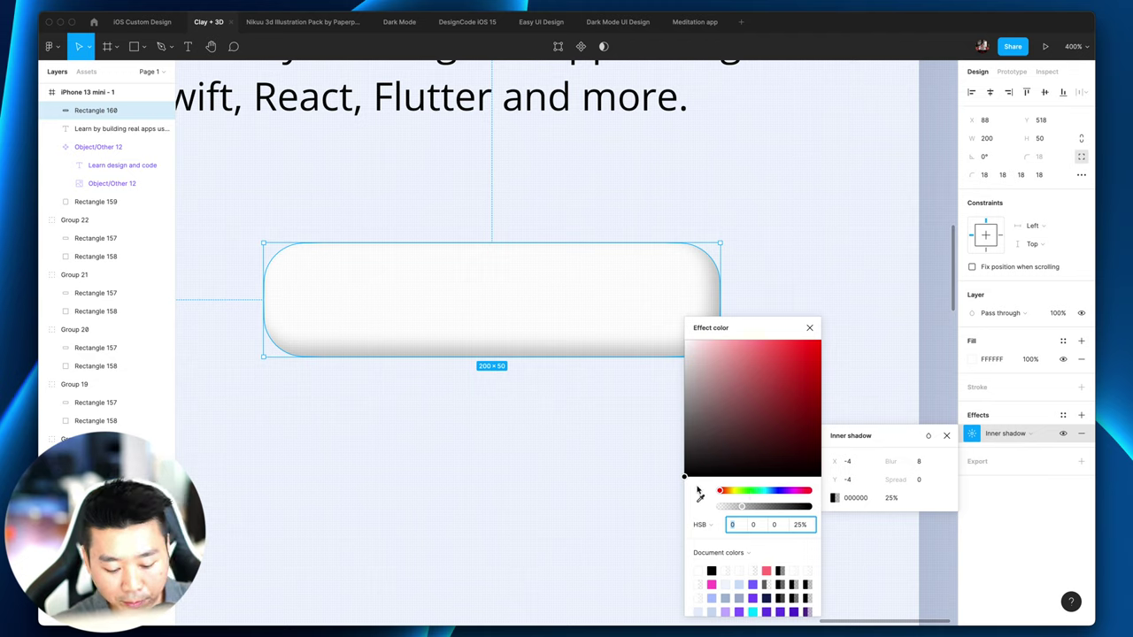
key(i)
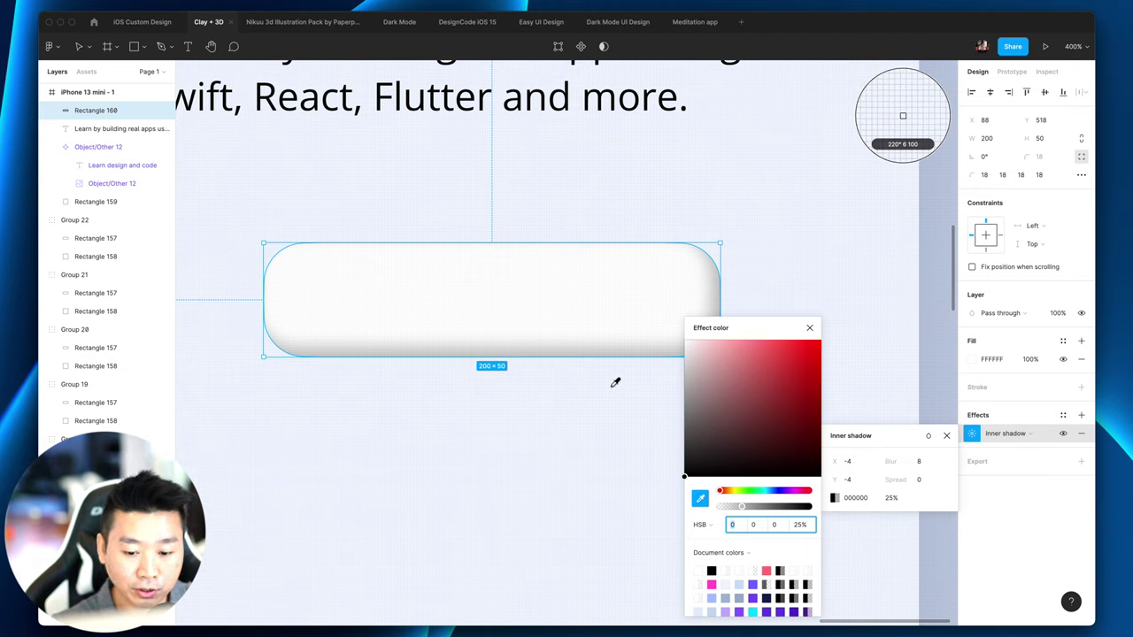
click(596, 423)
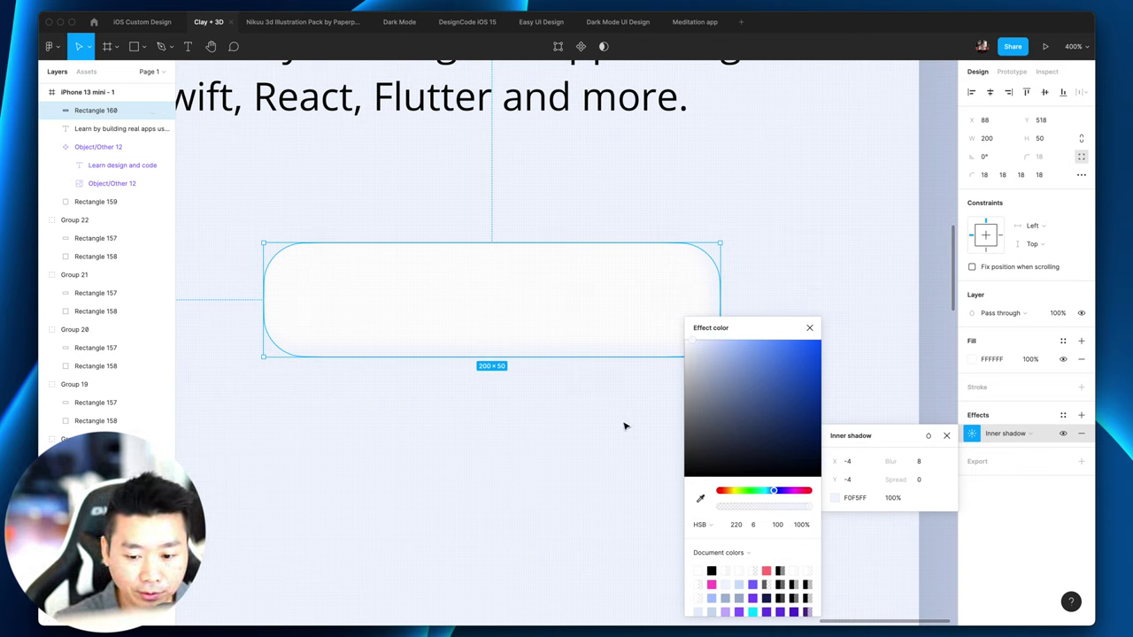
drag(709, 355, 700, 351)
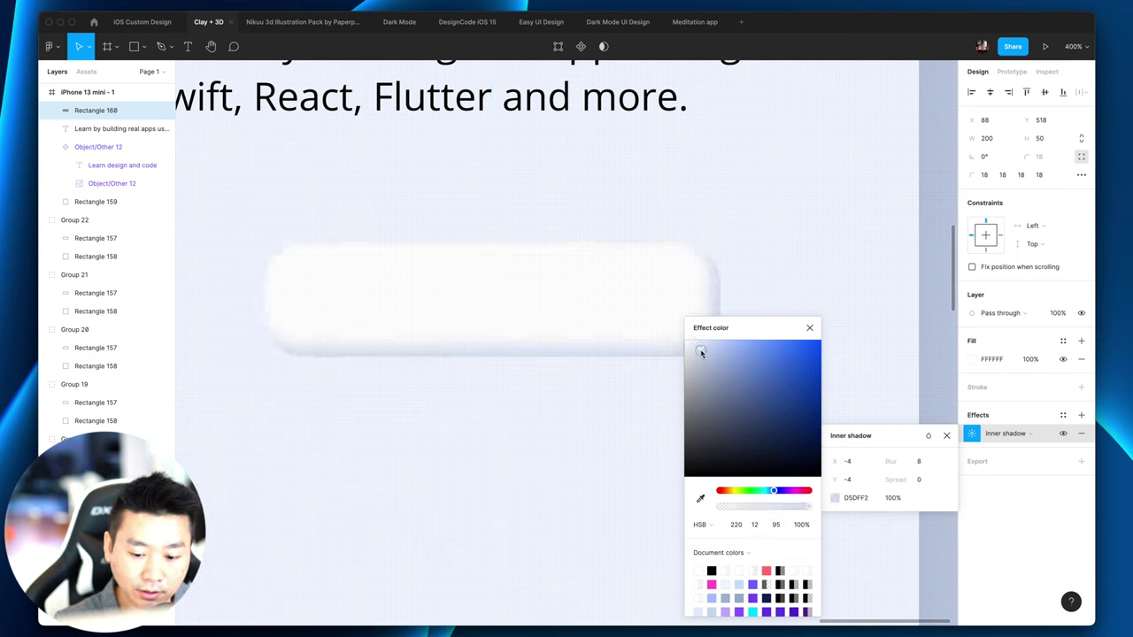
drag(700, 352, 702, 353)
key(minus)
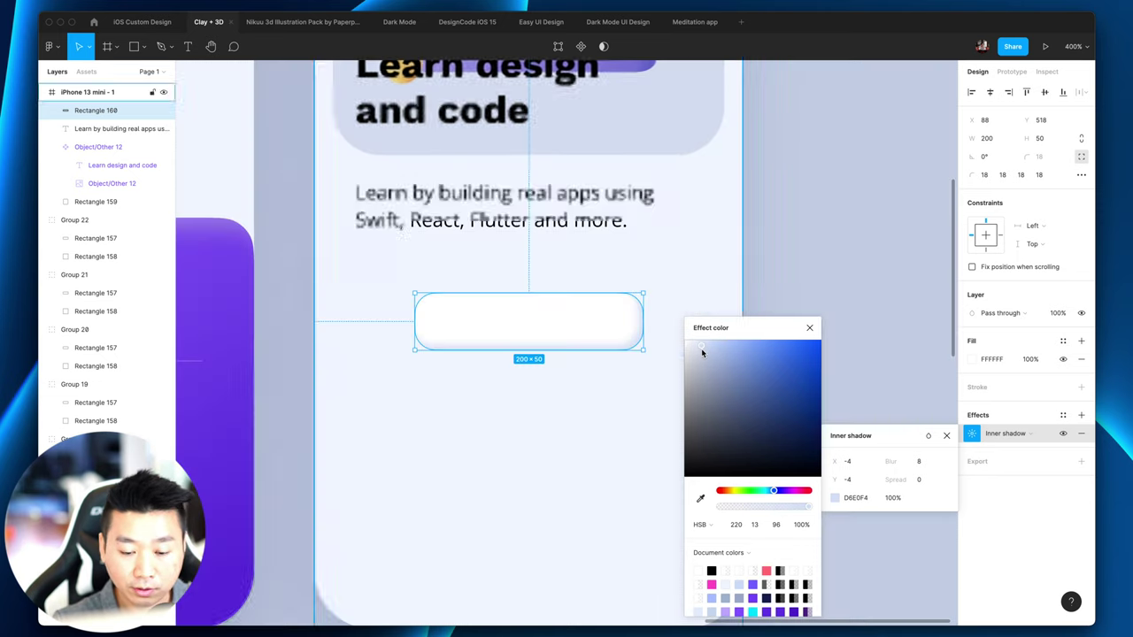
click(885, 257)
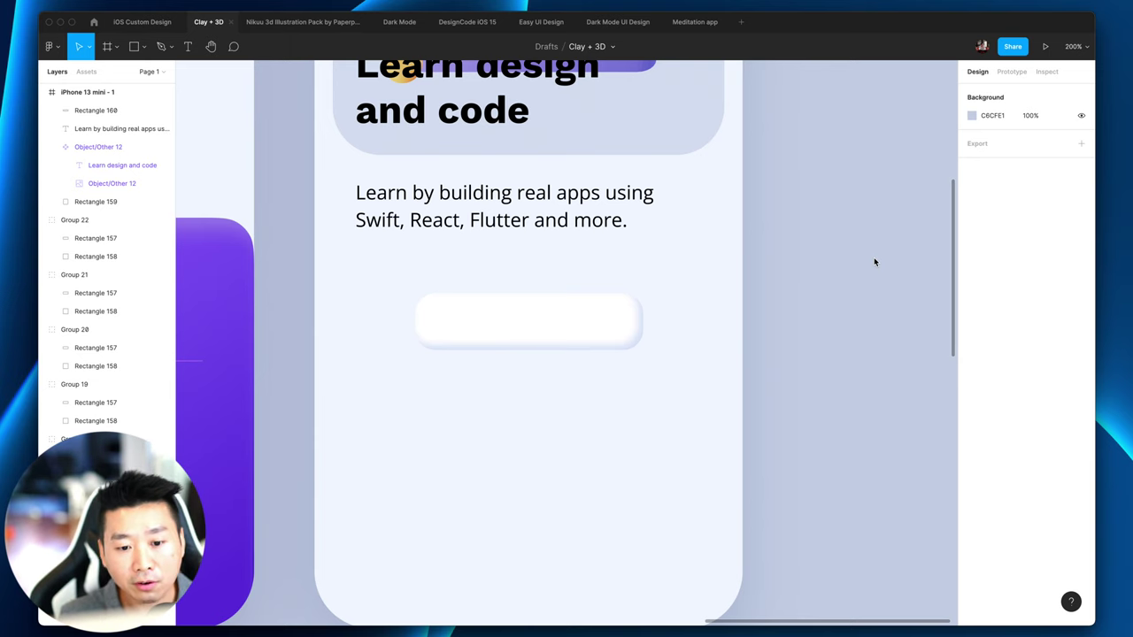
Step: Reselect the button and lighten its inner shadow colour slightly
key(super+equal)
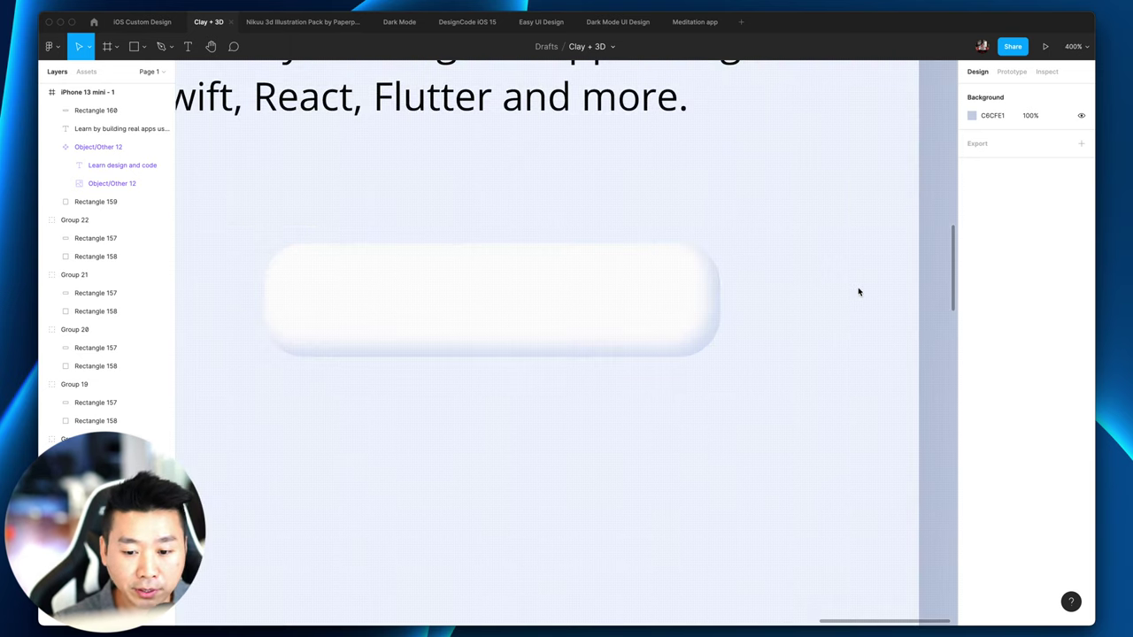
click(708, 345)
scroll(802, 406, left, 2)
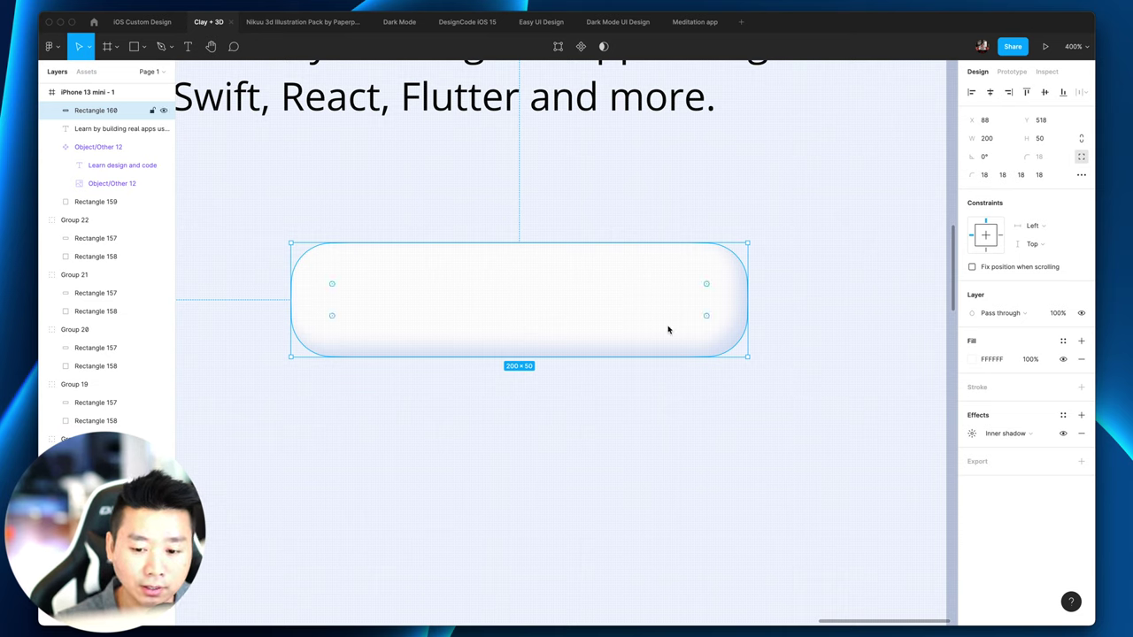
click(970, 433)
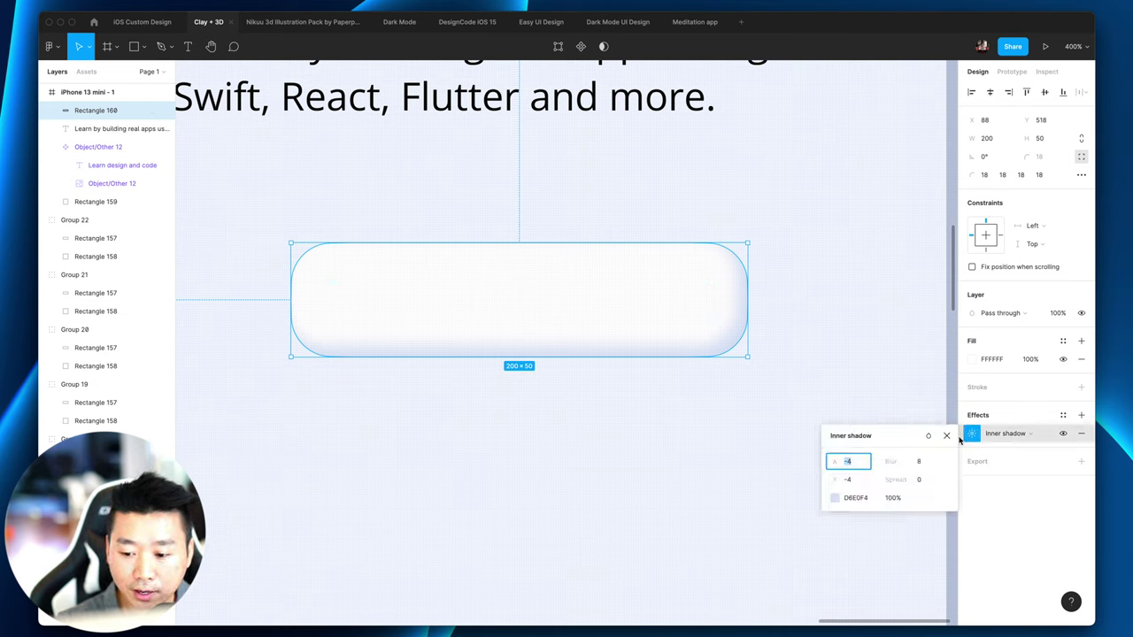
click(834, 497)
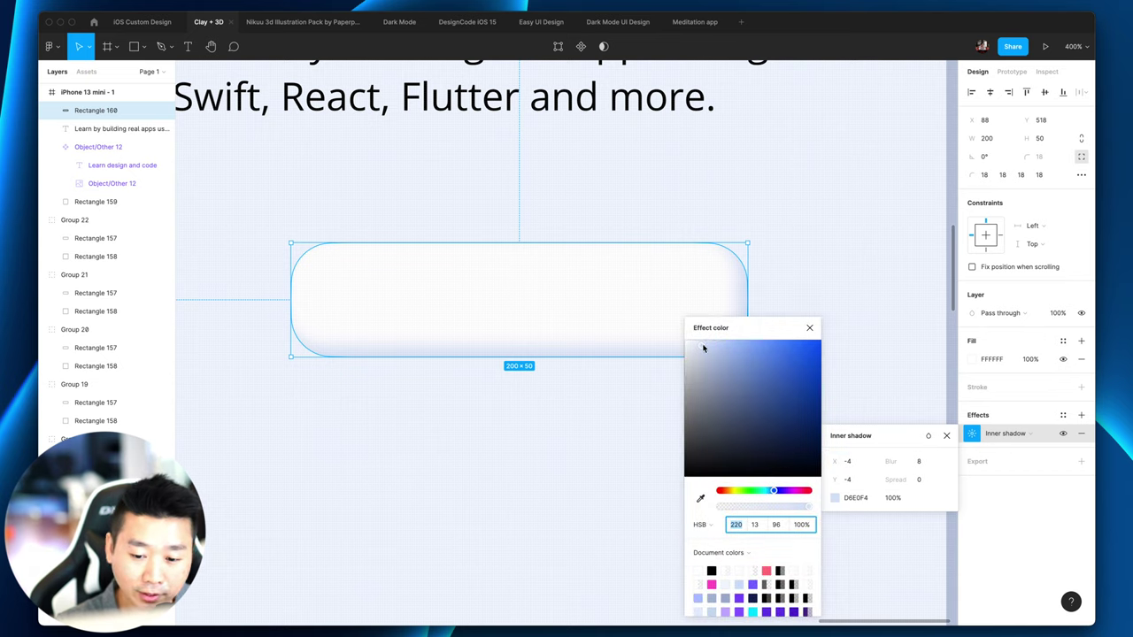
drag(703, 348, 699, 350)
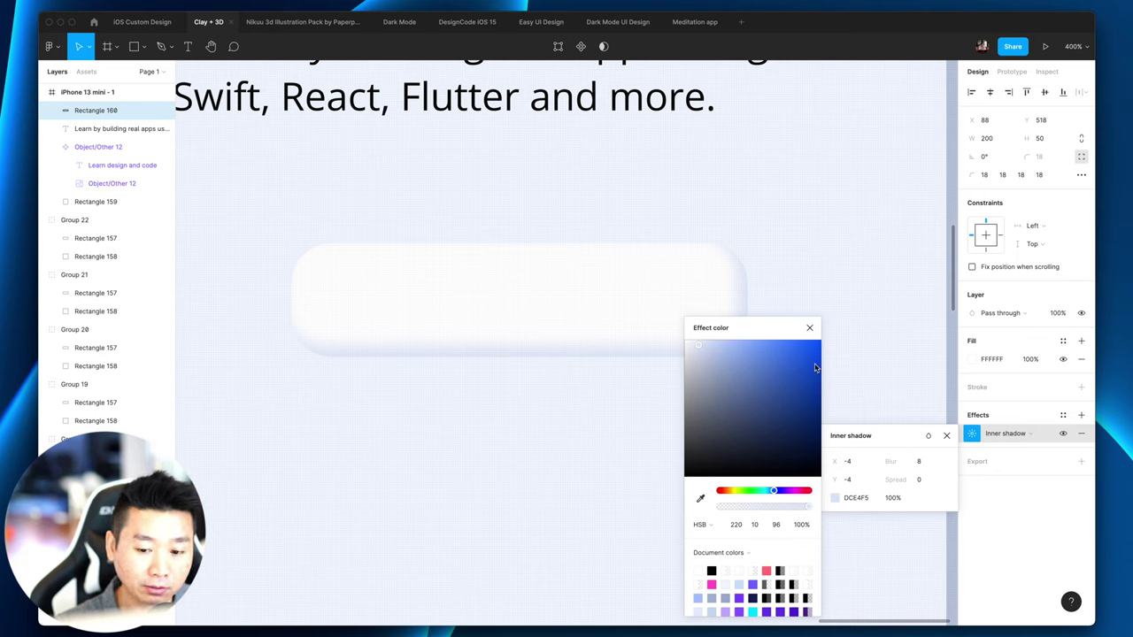
click(857, 359)
click(858, 359)
Step: Check the button's fill, then re-sample the background colour for the inner shadow
key(minus)
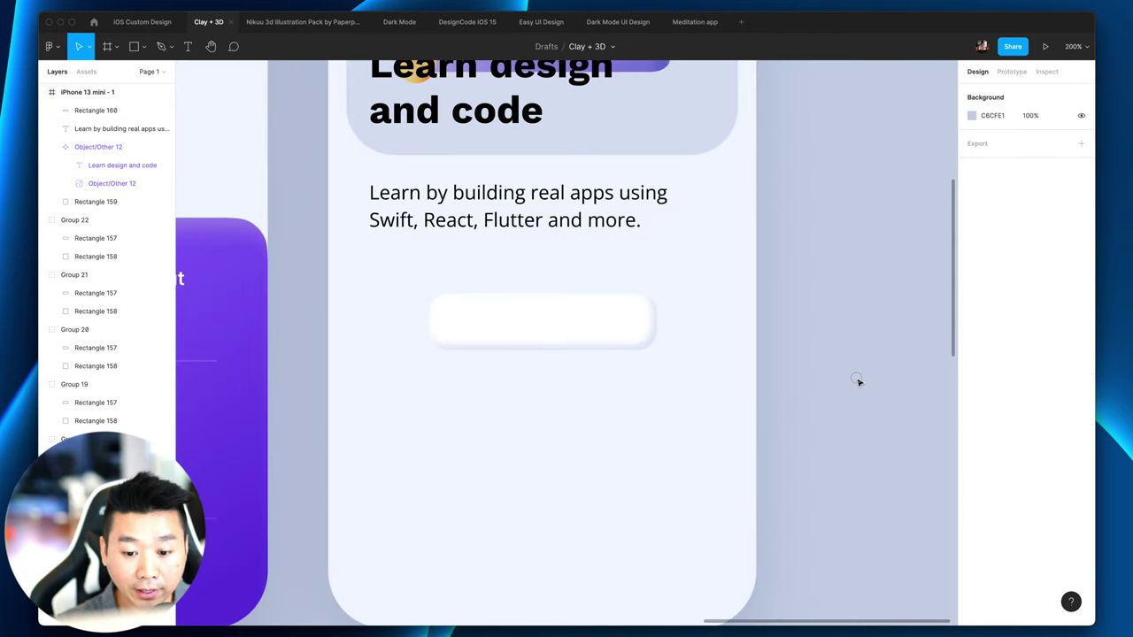
click(569, 341)
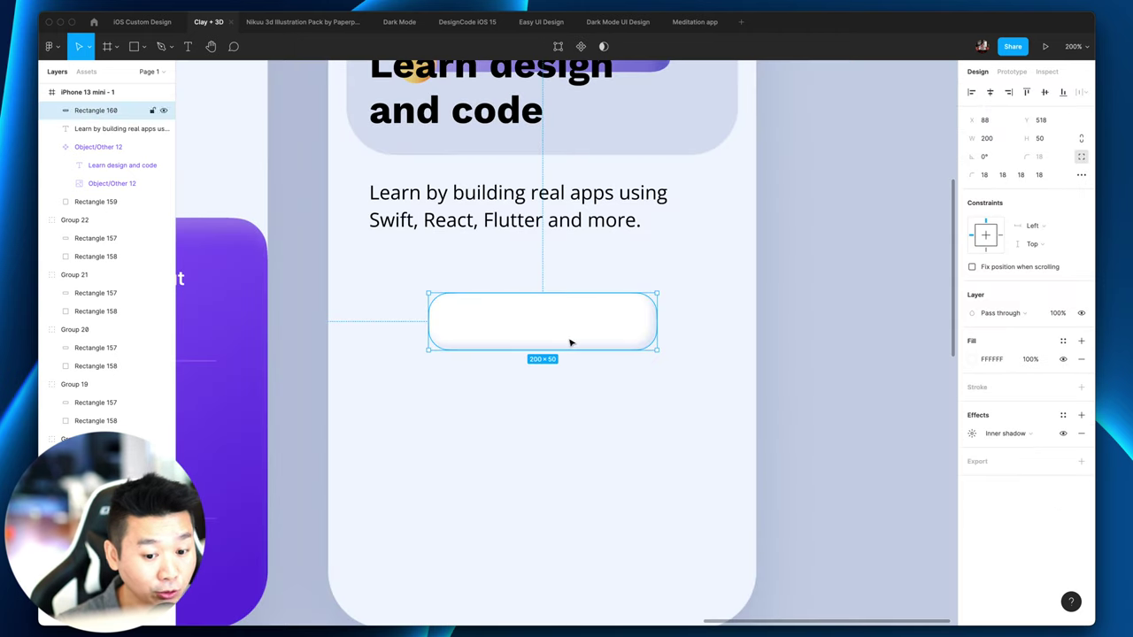
click(973, 359)
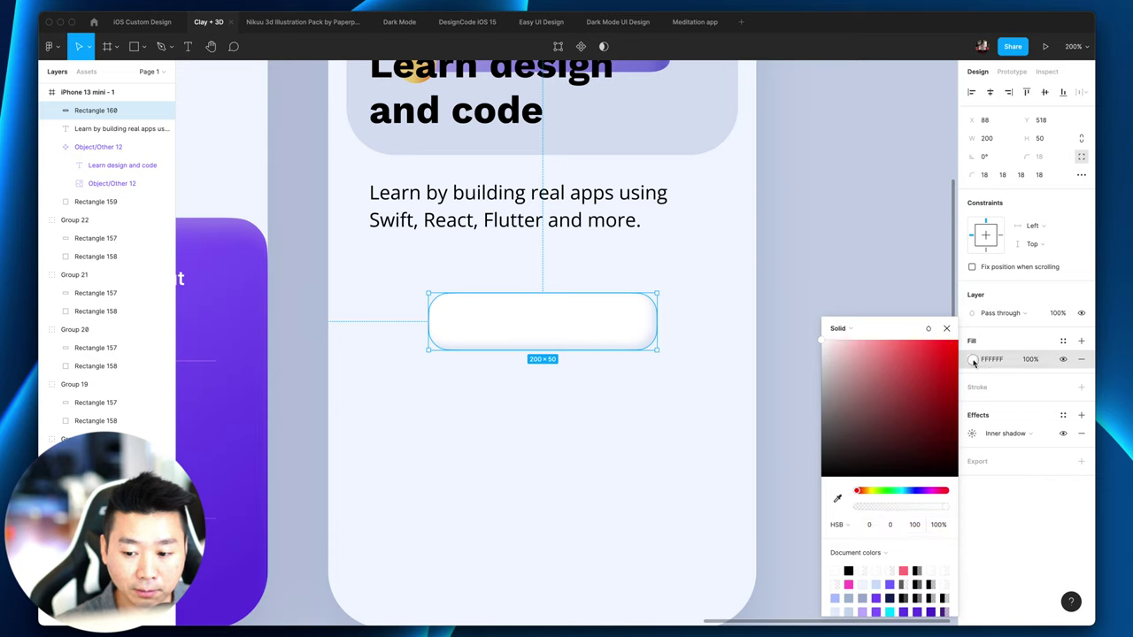
click(973, 359)
click(972, 432)
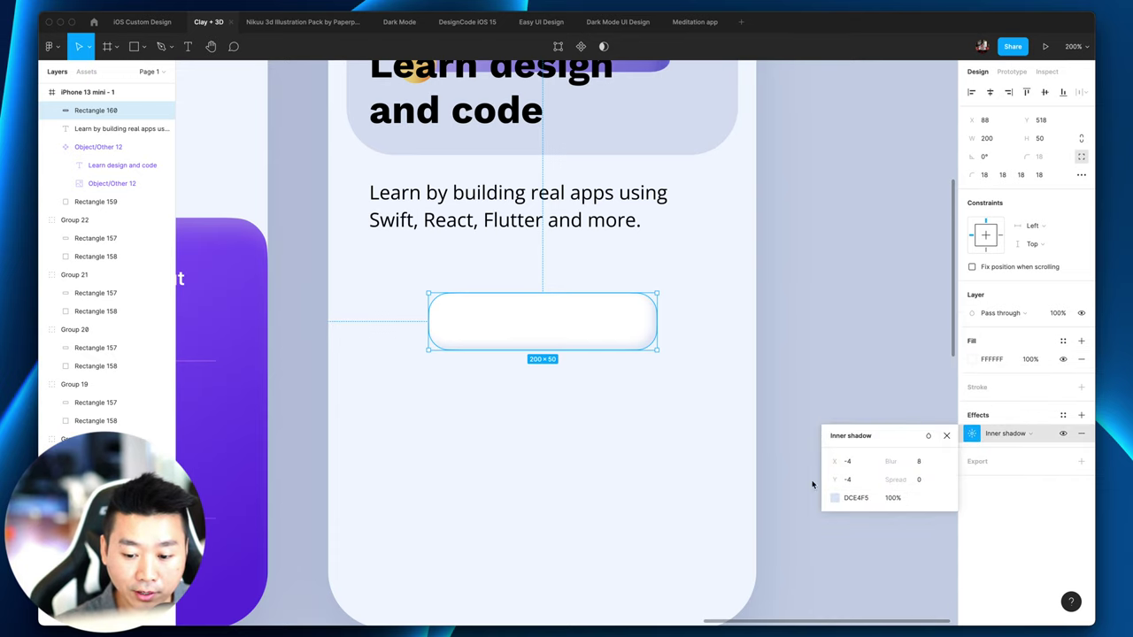
click(834, 498)
click(700, 498)
click(609, 442)
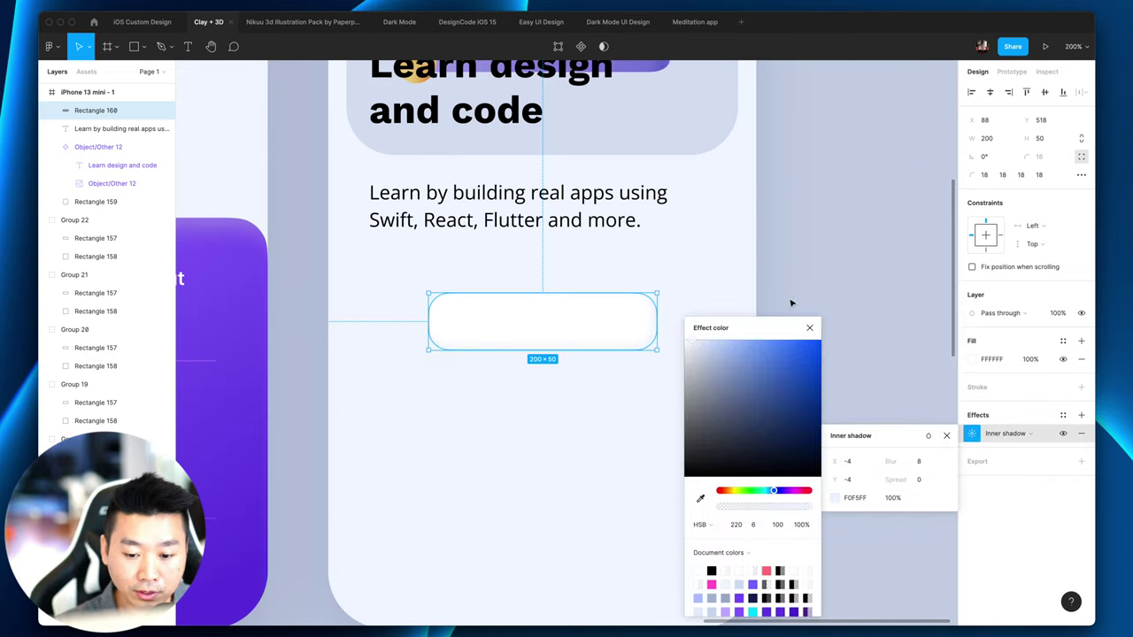
click(791, 302)
Step: Compare the inner-shadowed button selected and deselected, then view the whole screen
key(super+equal)
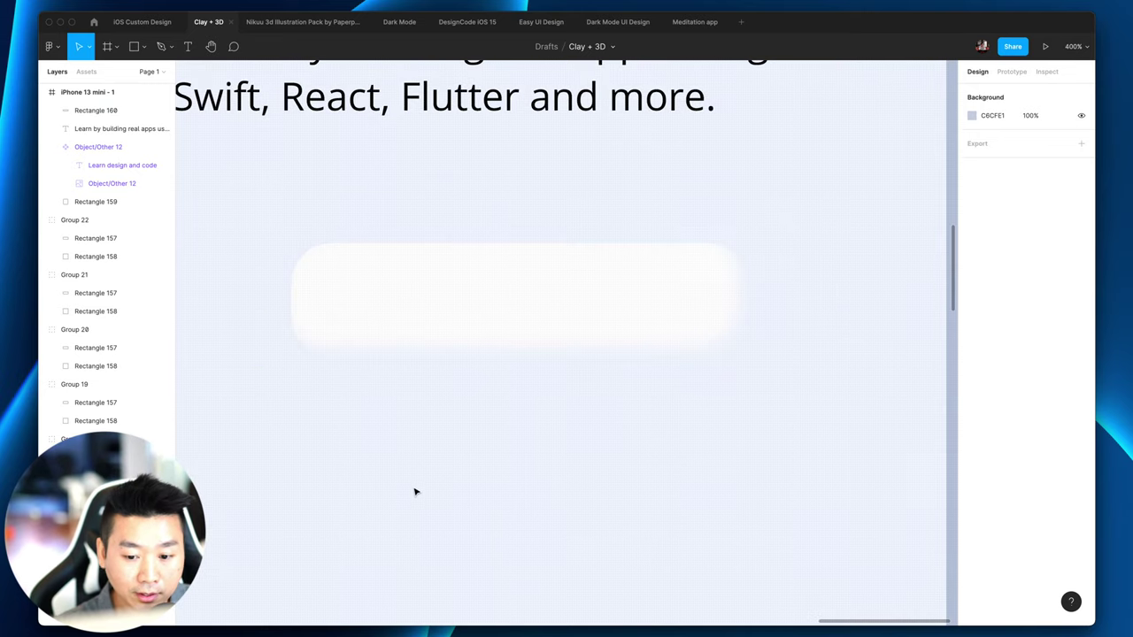
click(407, 298)
click(336, 398)
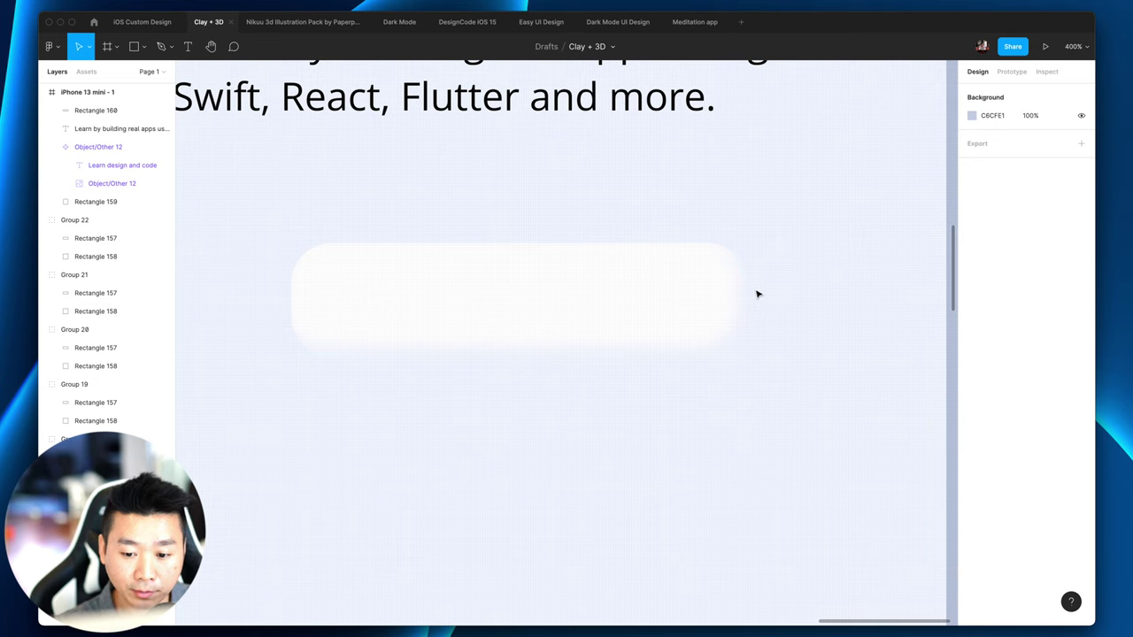
click(414, 330)
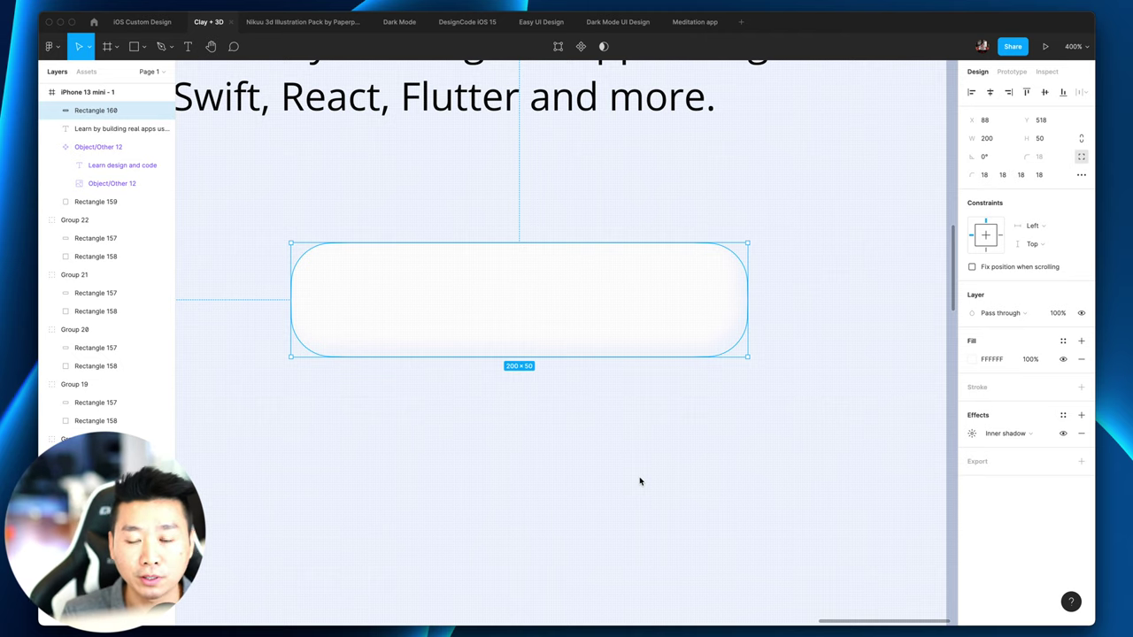
click(741, 486)
click(651, 303)
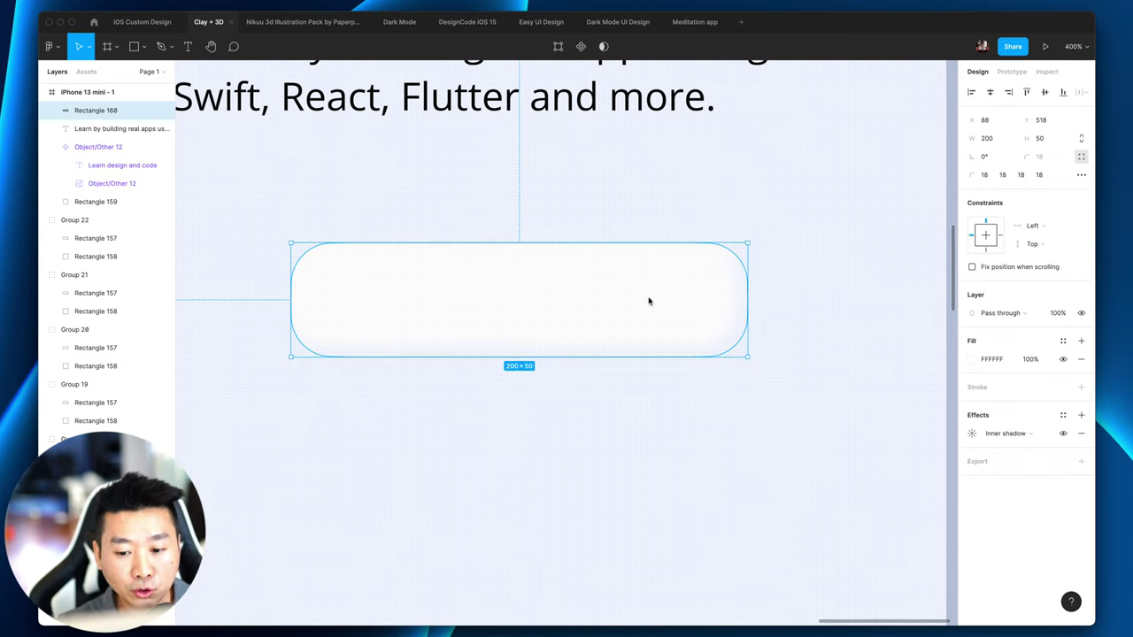
click(829, 455)
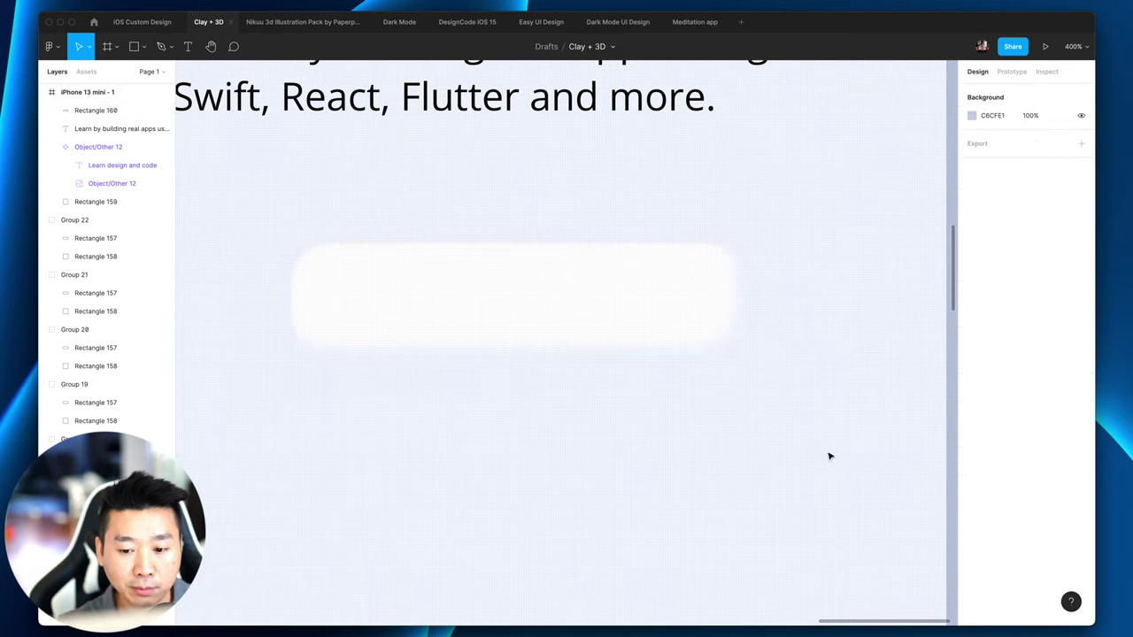
key(minus)
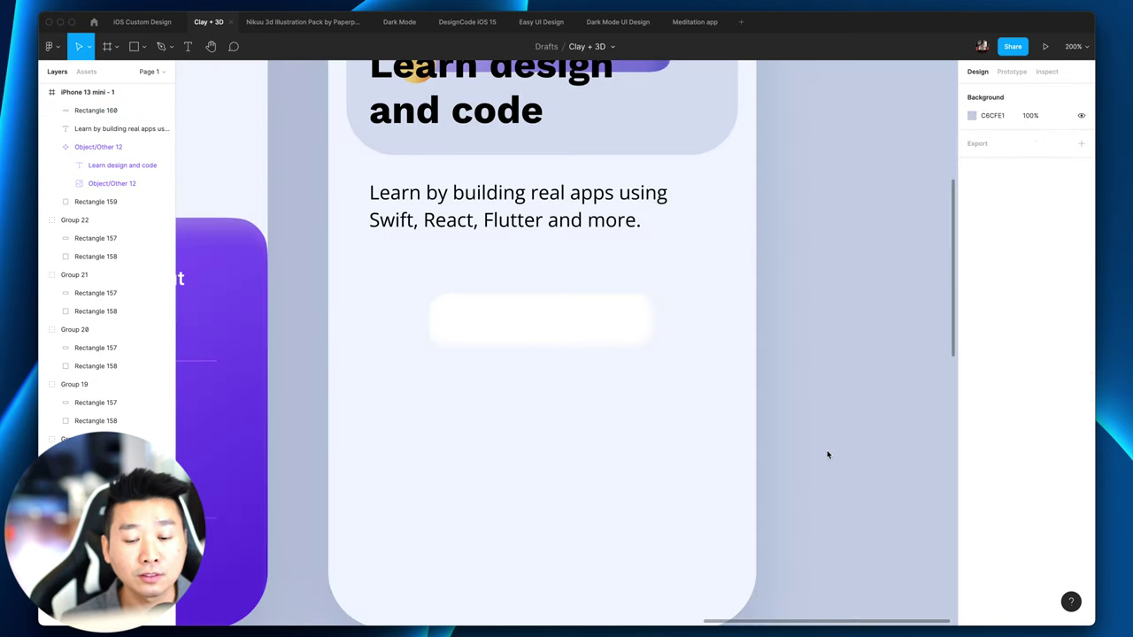
Step: Darken the inner shadow colour to DFE6F5 and show its value in Hex format
click(651, 309)
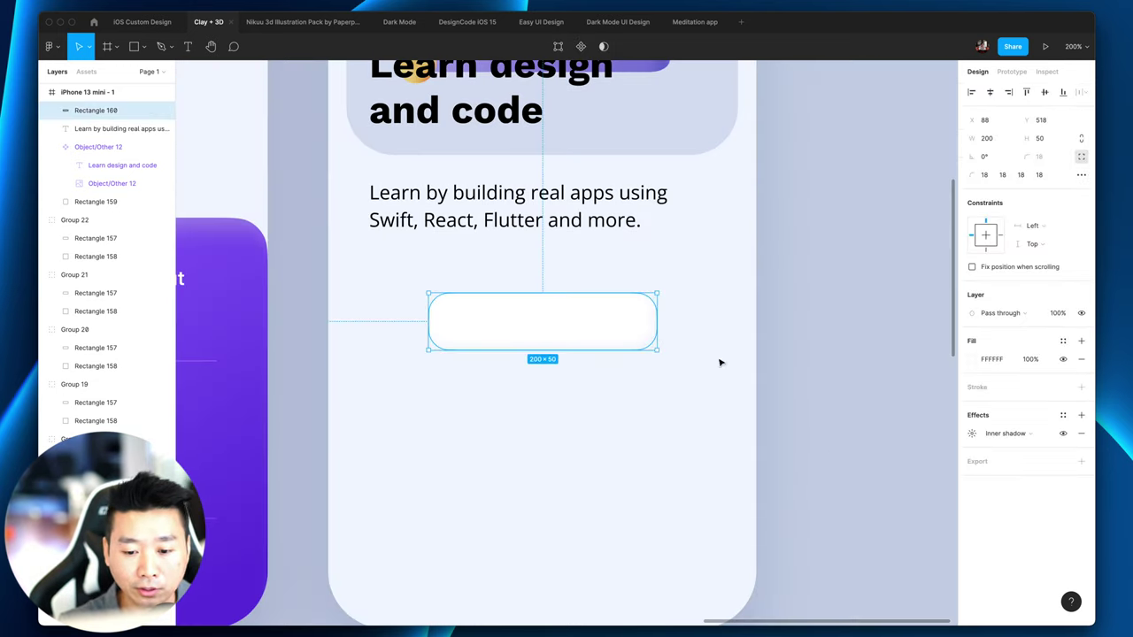
click(972, 432)
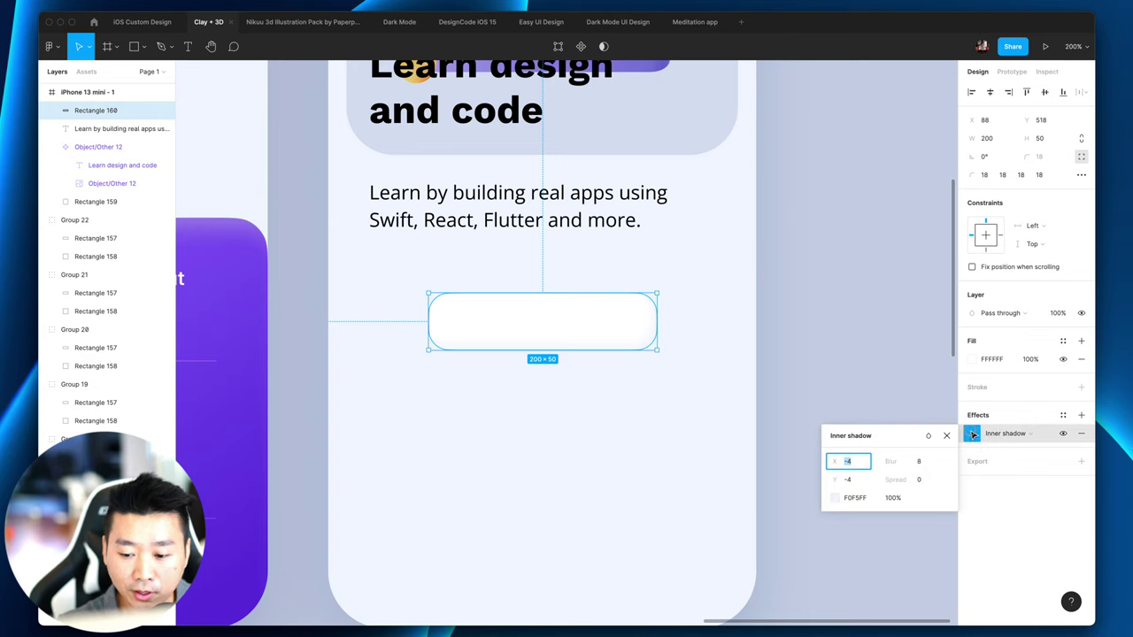
click(835, 497)
mouse_move(700, 349)
mouse_down()
mouse_move(790, 406)
mouse_move(753, 392)
mouse_move(923, 350)
mouse_move(950, 317)
mouse_move(764, 372)
mouse_move(731, 371)
mouse_move(684, 338)
mouse_move(697, 351)
mouse_up()
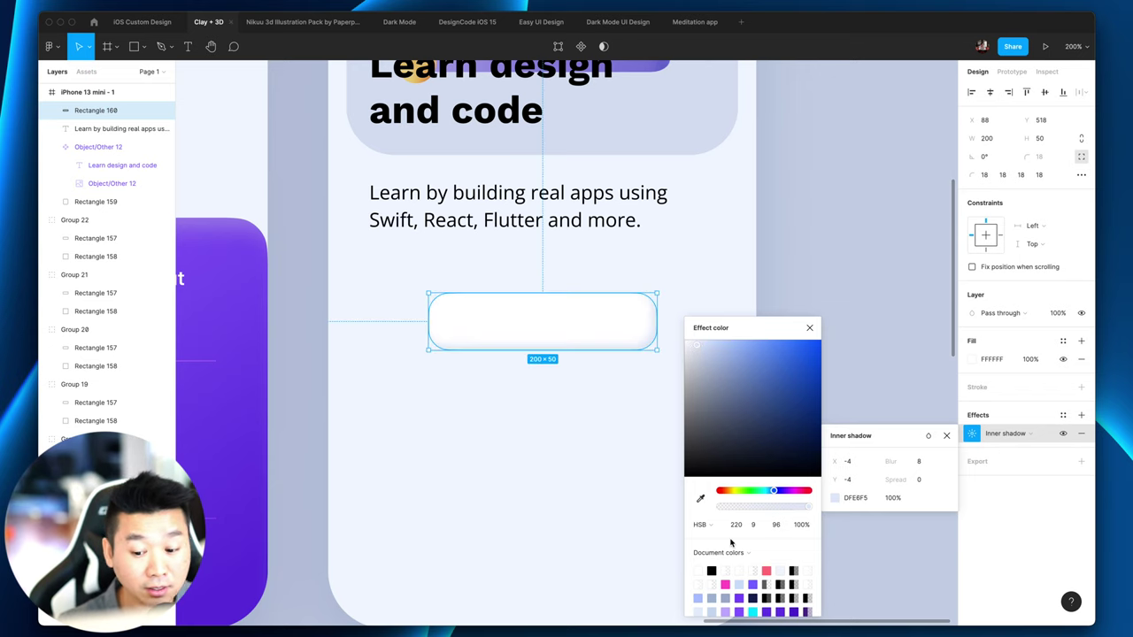
click(699, 524)
click(705, 469)
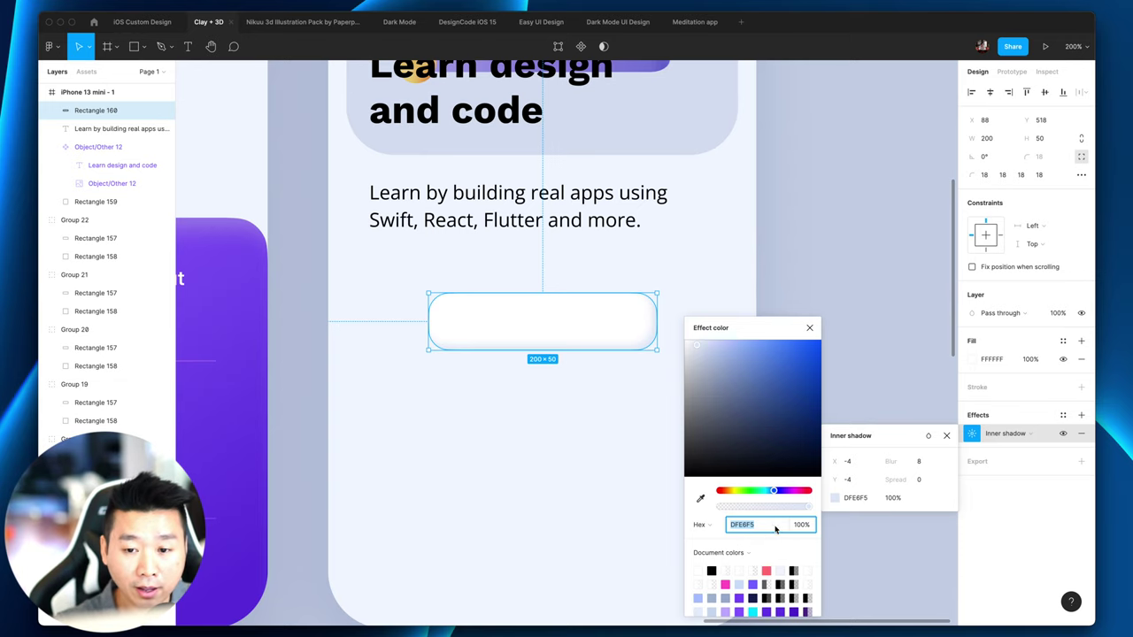
click(546, 503)
click(609, 324)
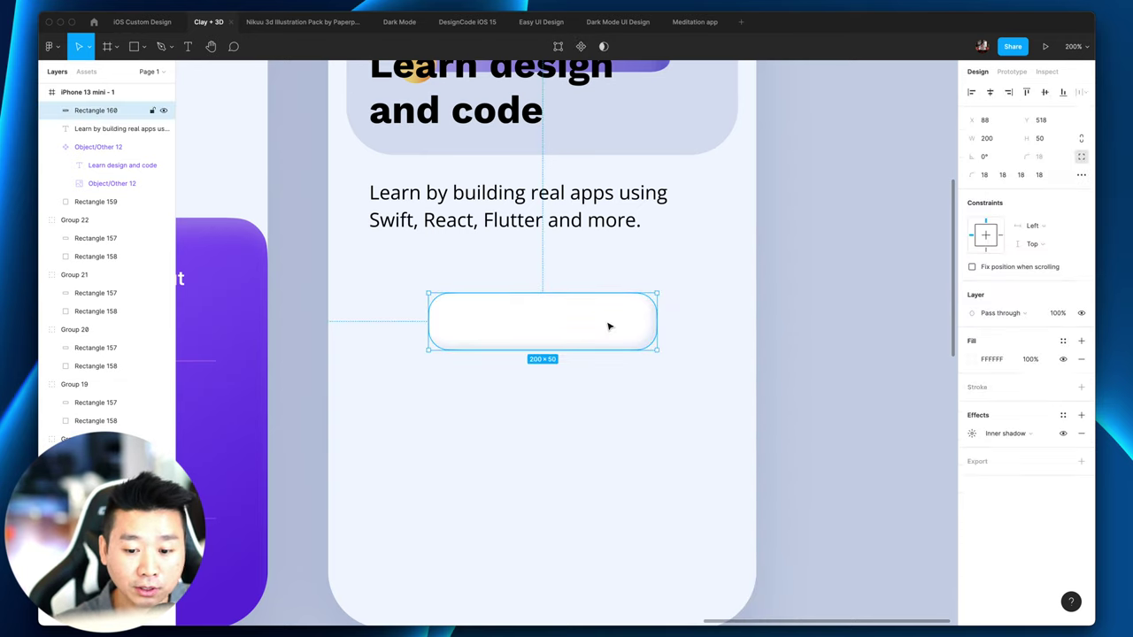
Step: Add another effect to the button and set its type to Inner shadow
click(1080, 415)
click(1014, 442)
click(1018, 440)
click(1018, 440)
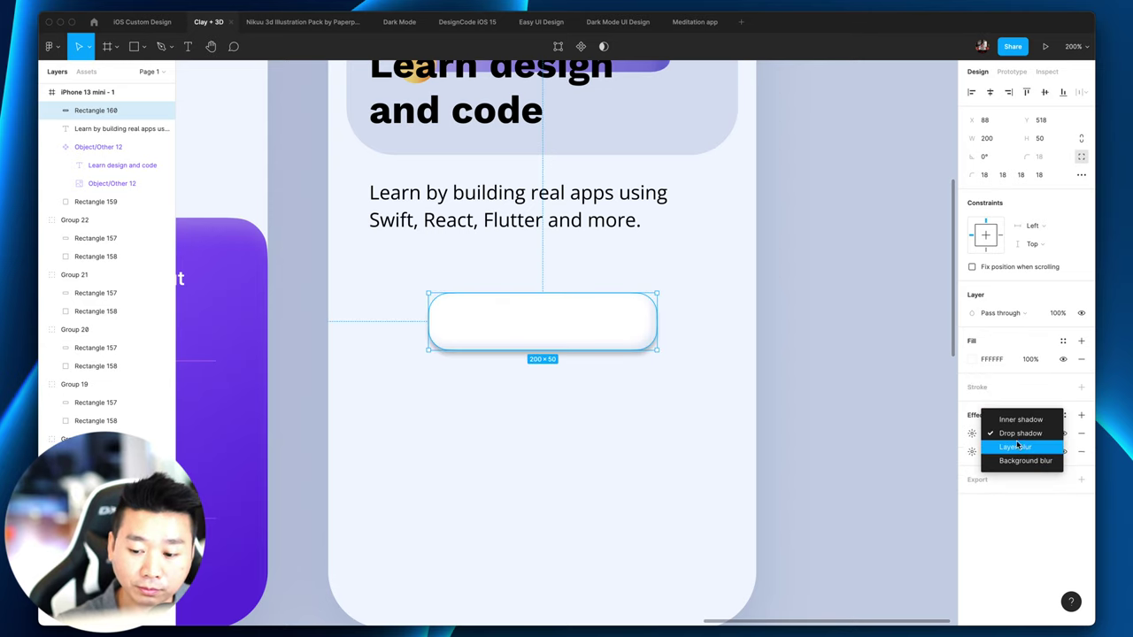
click(1019, 418)
click(1037, 442)
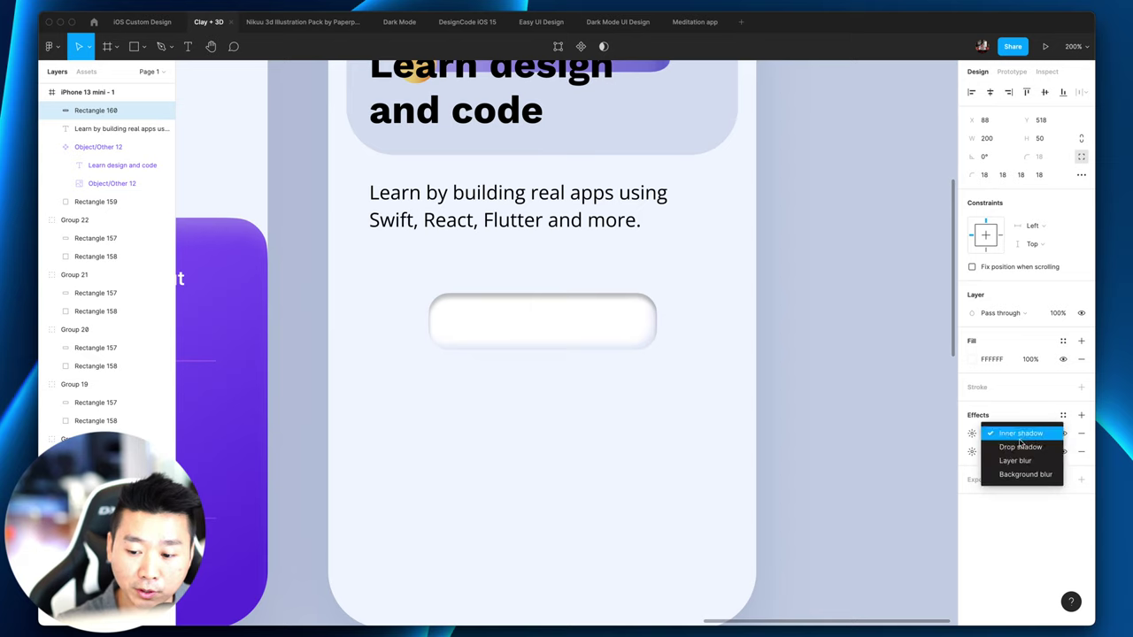
click(1026, 433)
click(973, 434)
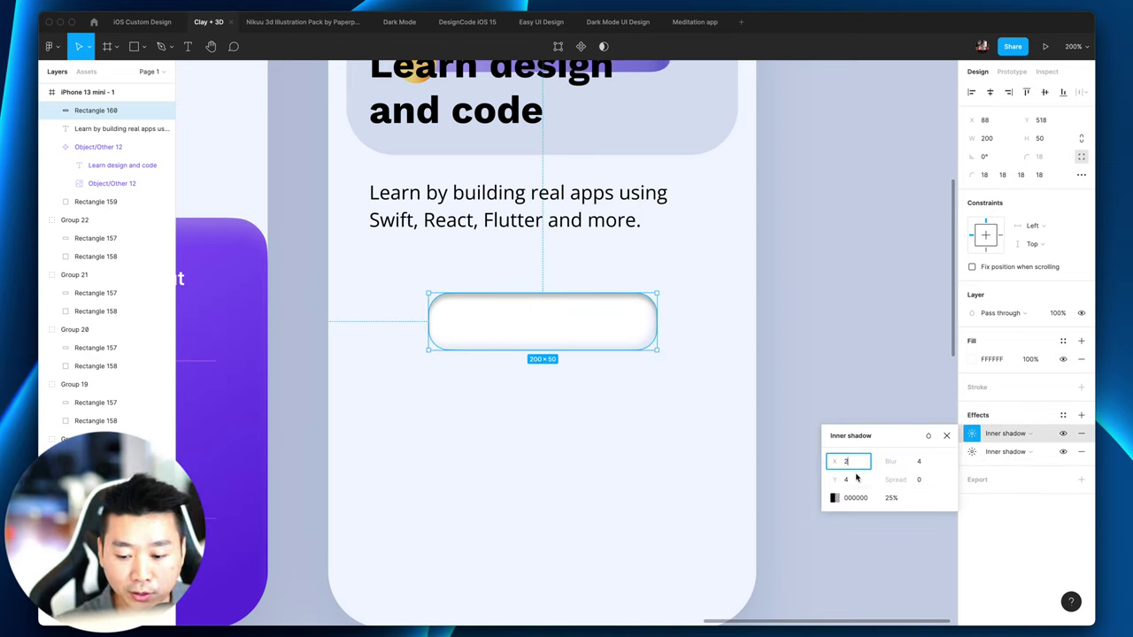
Step: Set the new inner shadow's offset to X 2, Y 2 with blur 4
text(2)
key(Tab)
text(2)
key(shift+Tab)
click(880, 461)
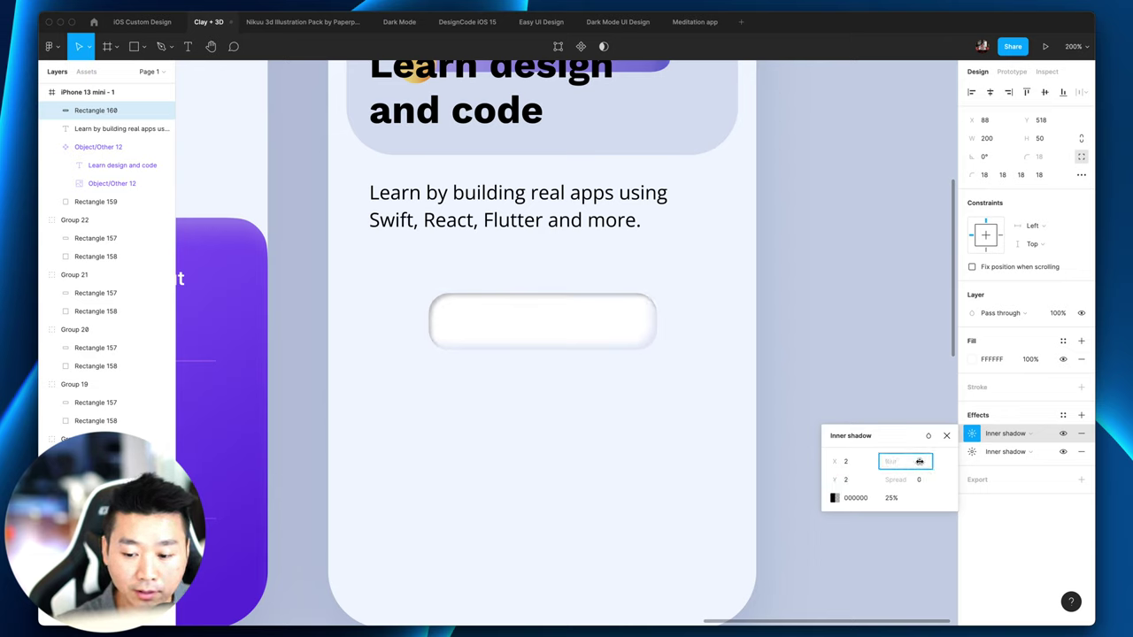
text(8)
key(Return)
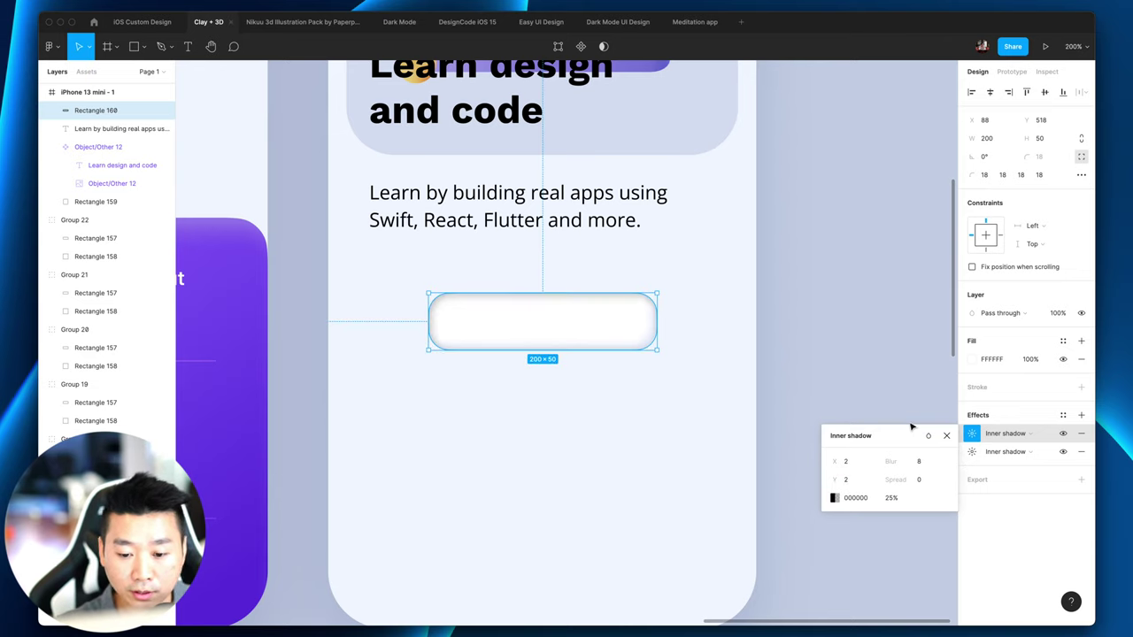
click(920, 461)
text(4)
click(922, 481)
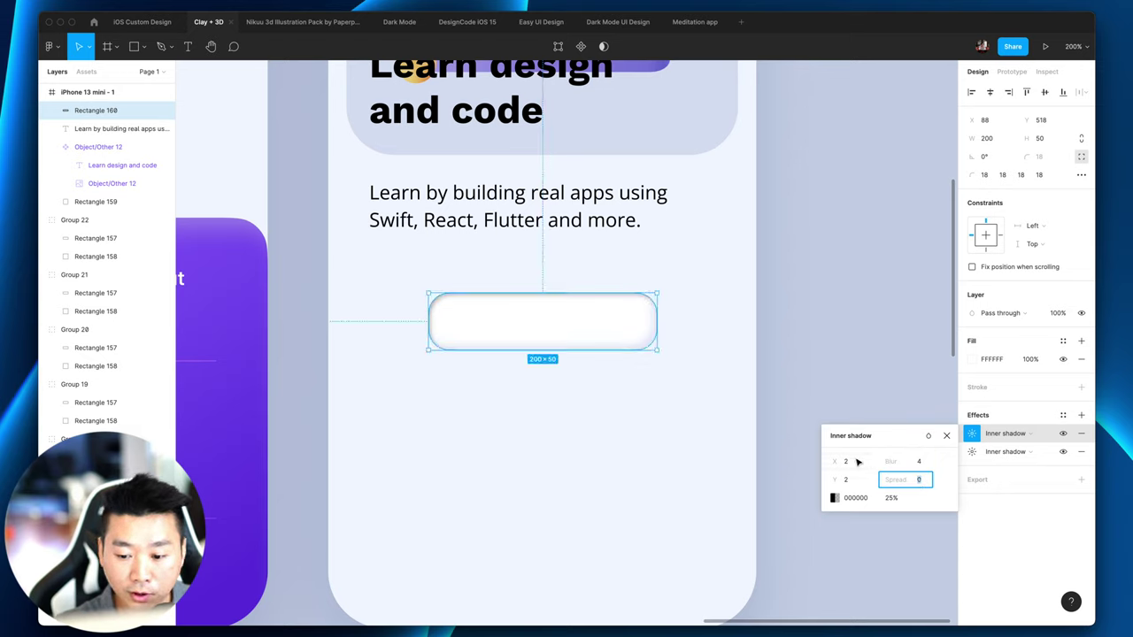
click(854, 461)
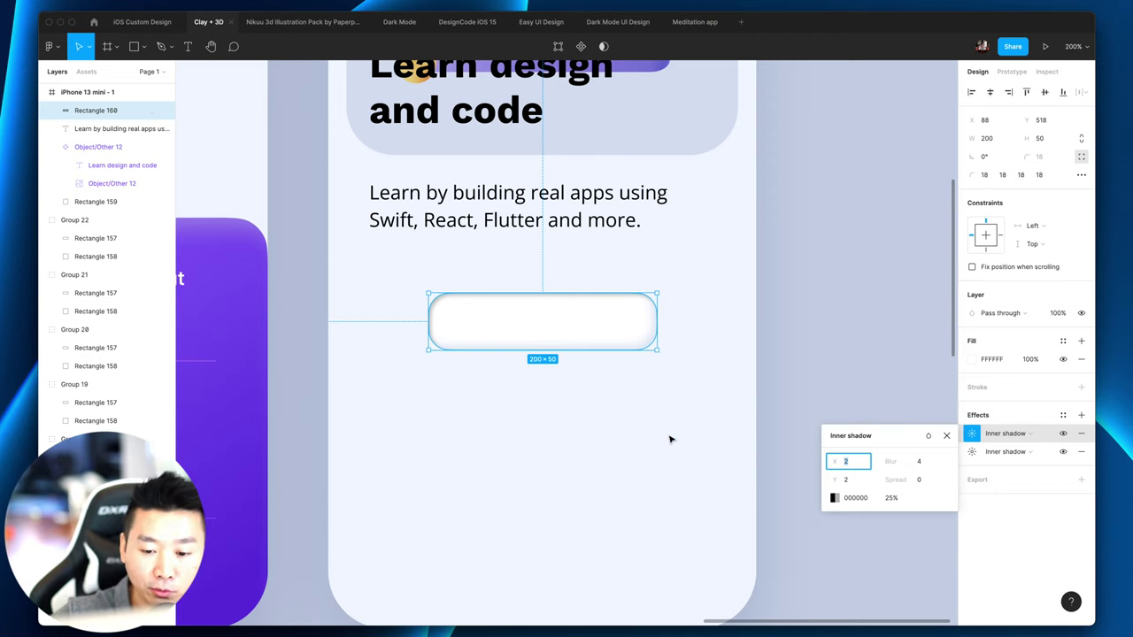
Step: Tint the new inner shadow DFE6F5 and zoom in to inspect it
click(854, 498)
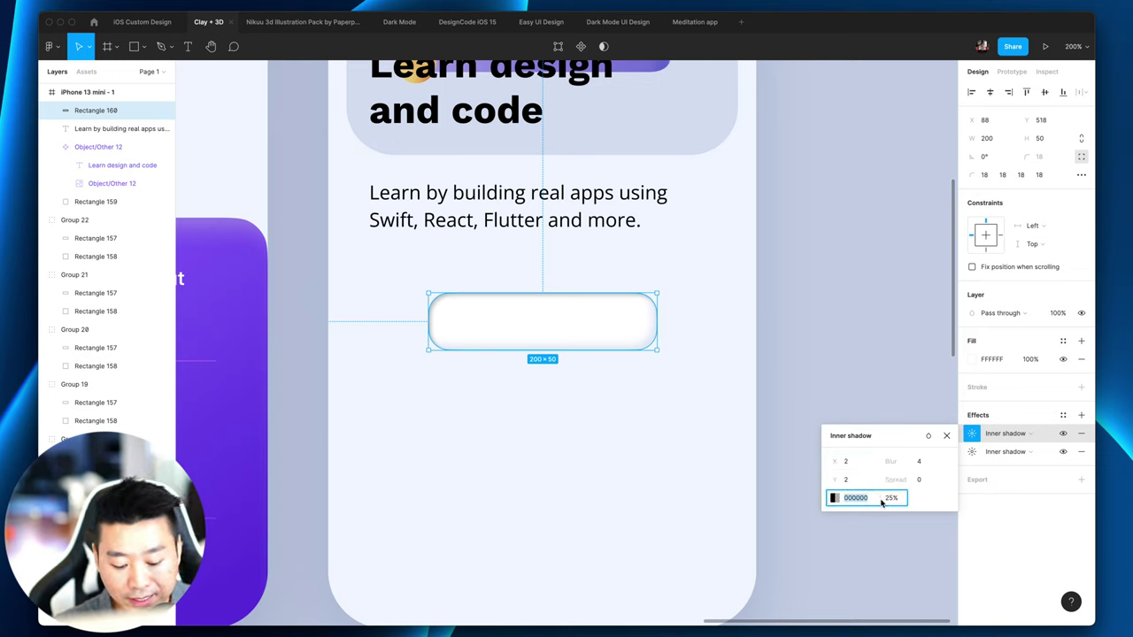
text(DFE6F5)
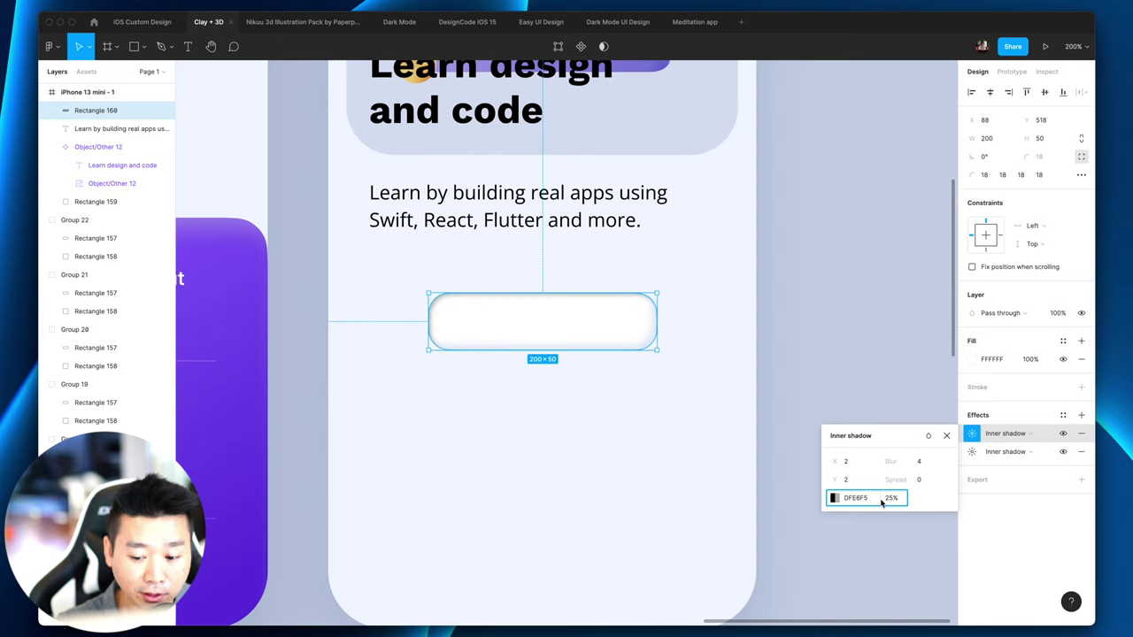
key(Return)
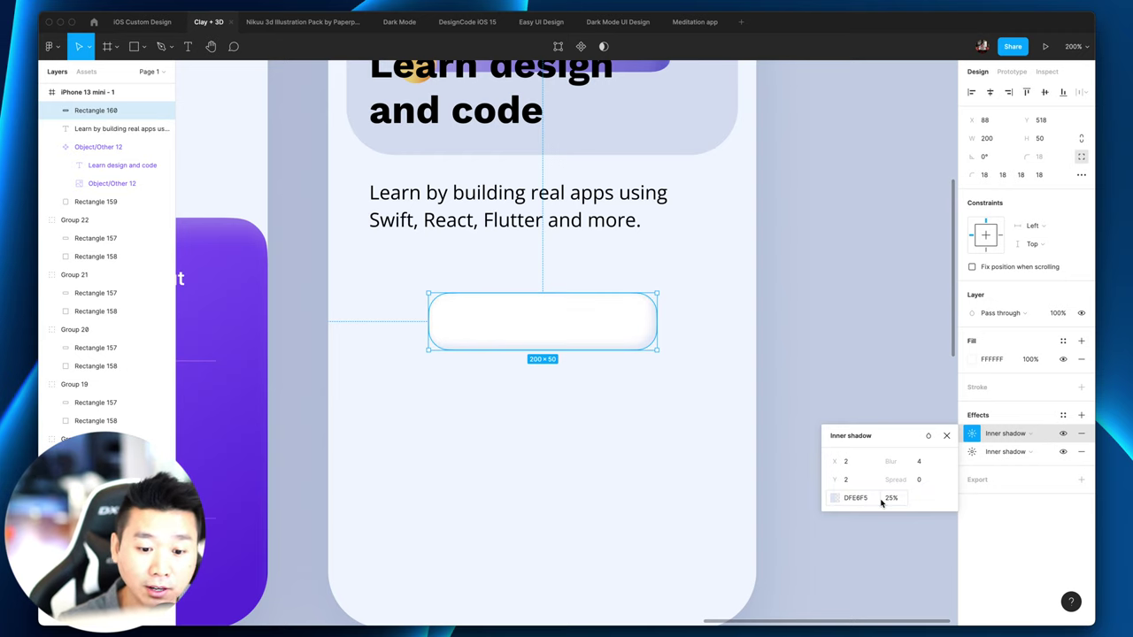
click(697, 407)
key(super+equal)
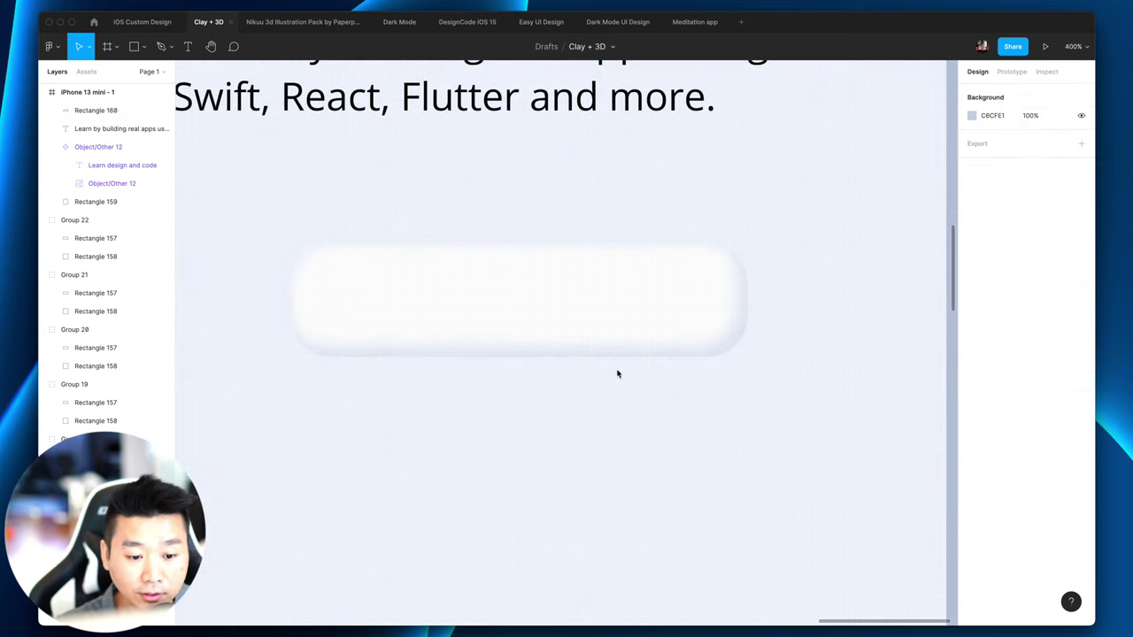
Step: Compare the button selected and deselected at different zoom levels
click(556, 311)
click(836, 380)
key(super+minus)
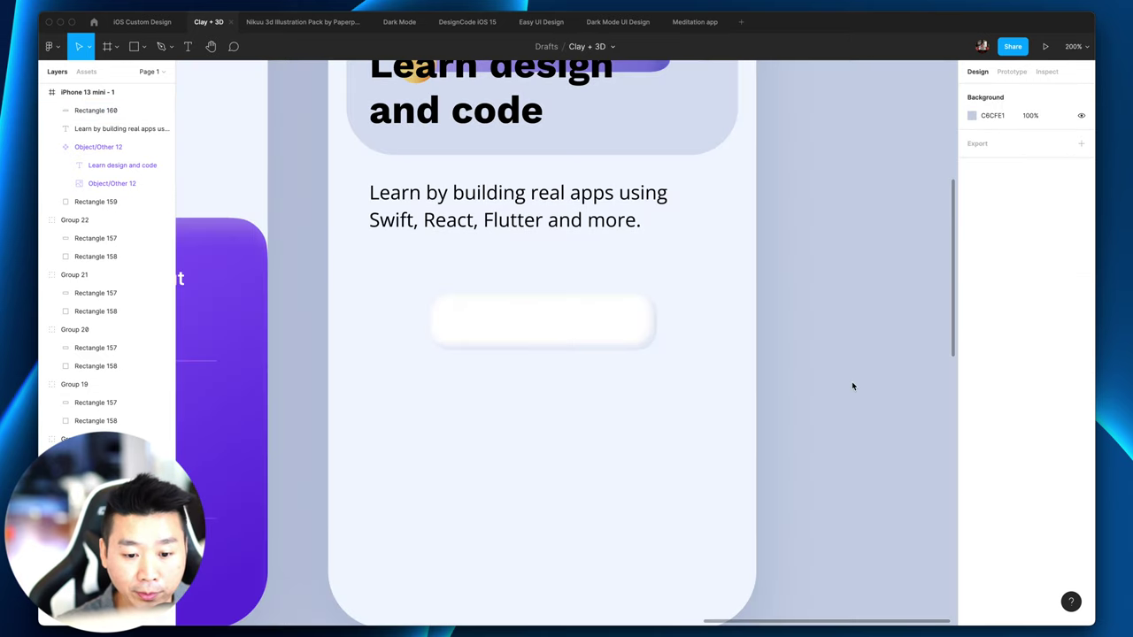
click(481, 326)
click(606, 401)
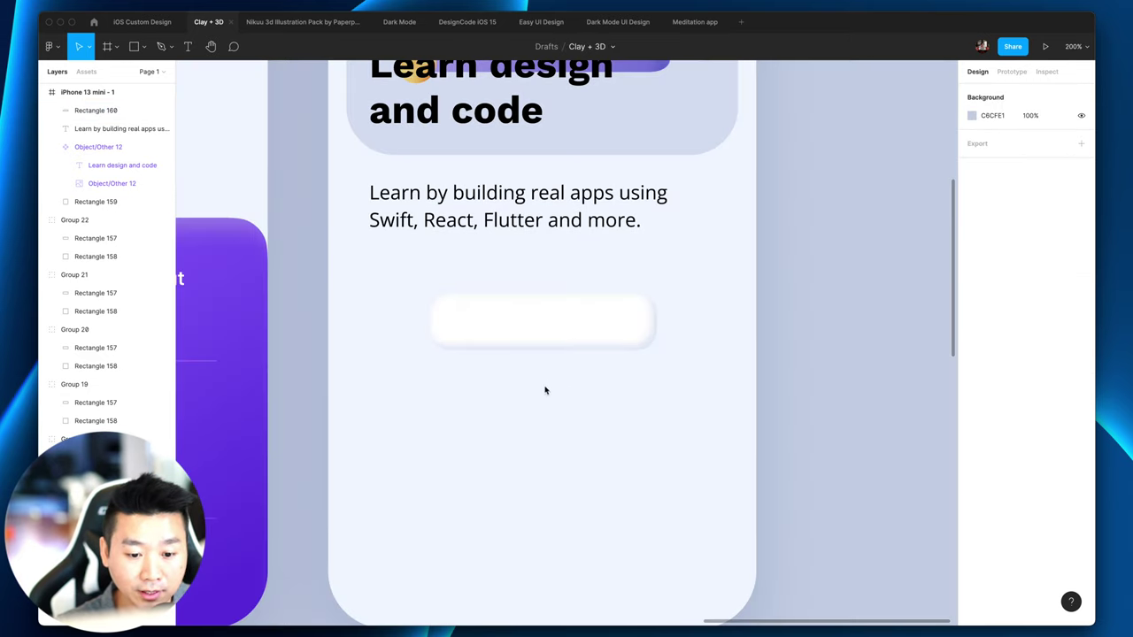
key(super+equal)
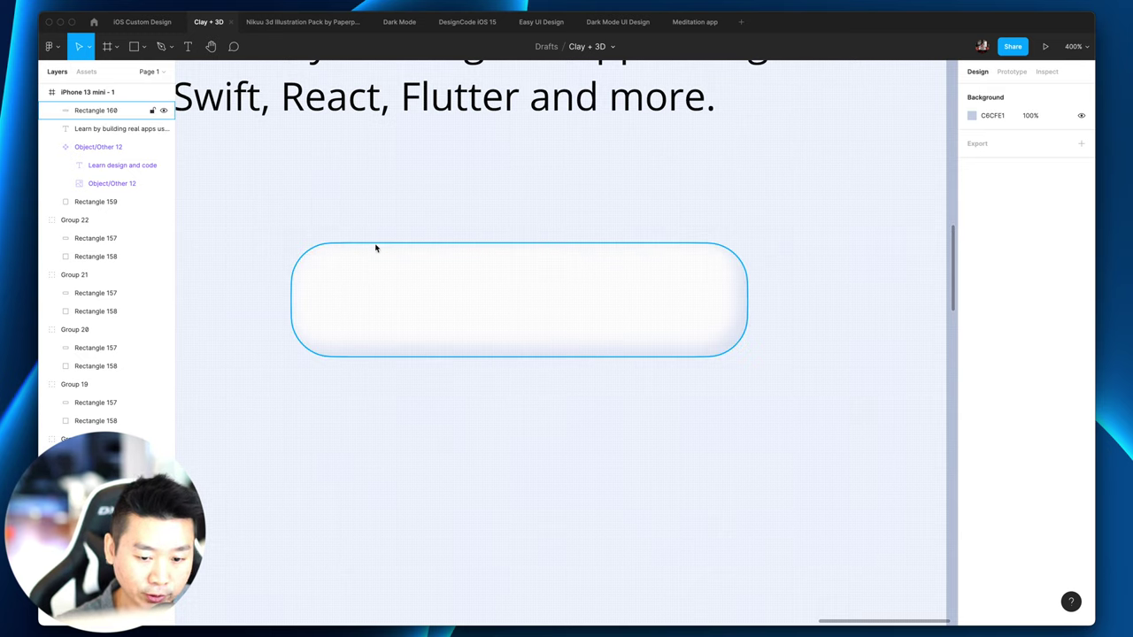
Step: Raise the first inner shadow's opacity to 75%
click(690, 347)
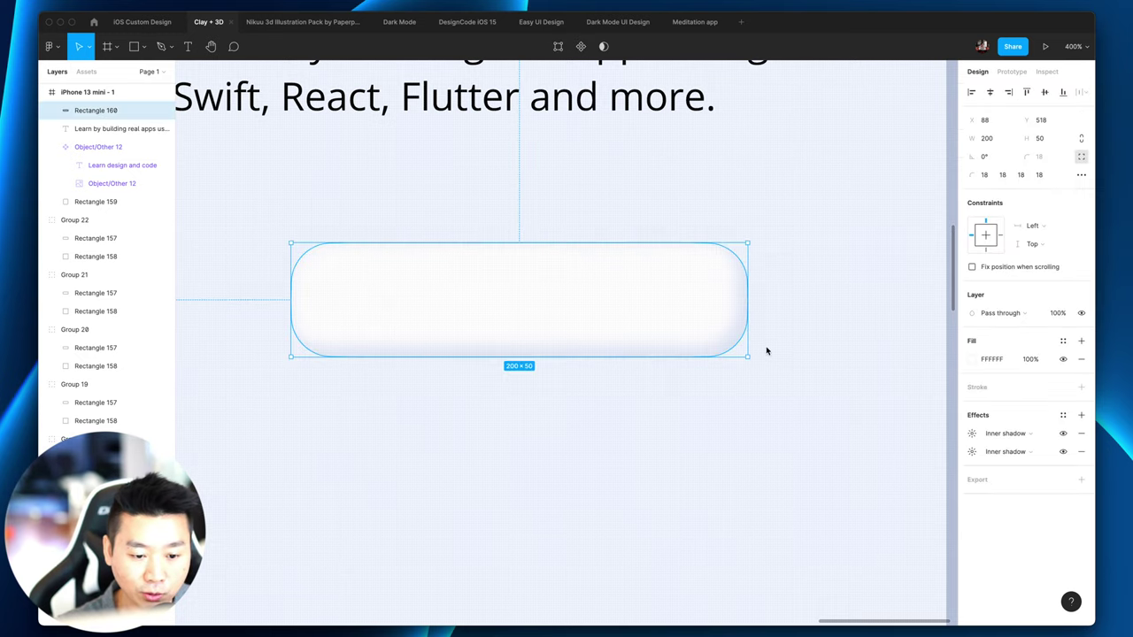
click(972, 432)
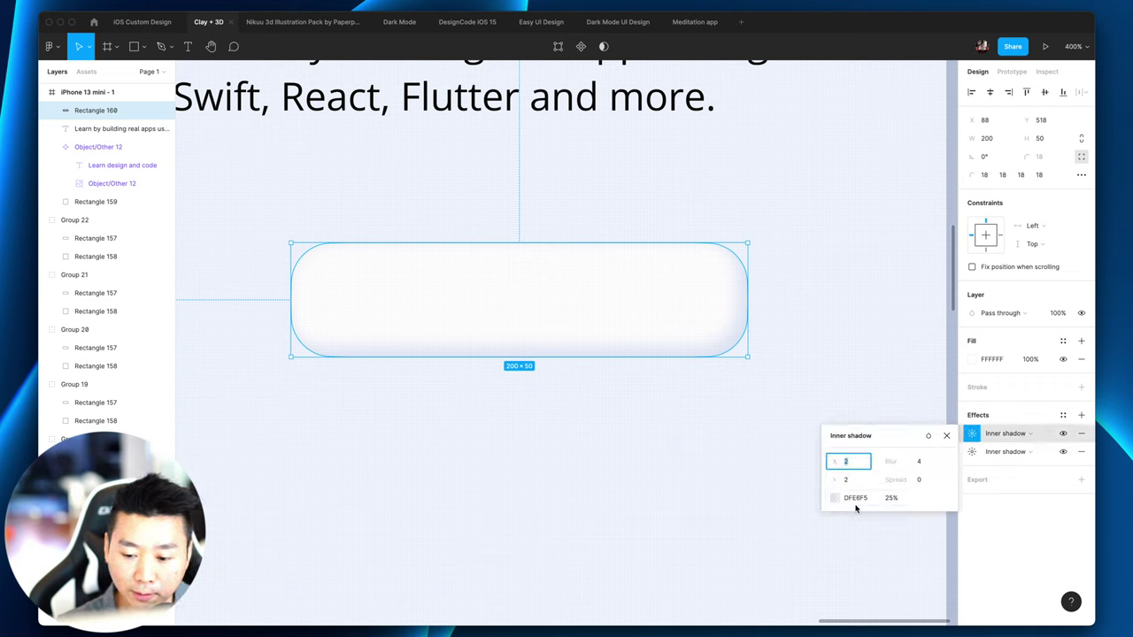
click(892, 498)
text(55)
key(Return)
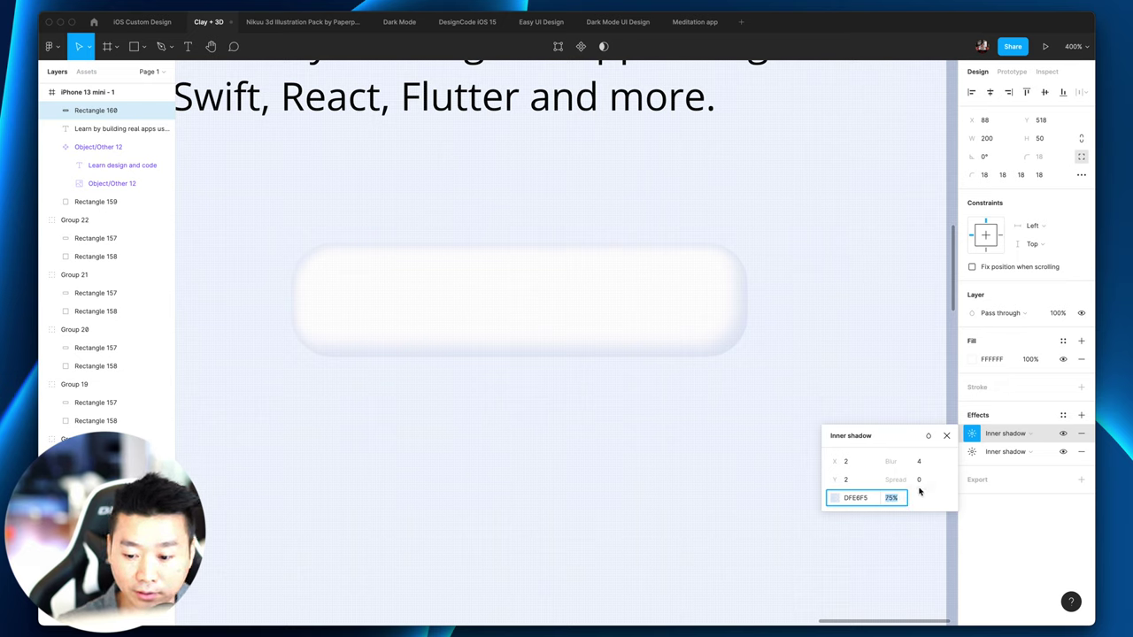
Step: Try a 4 px shadow offset, then revert it to 2, 2 and view the full card
click(858, 466)
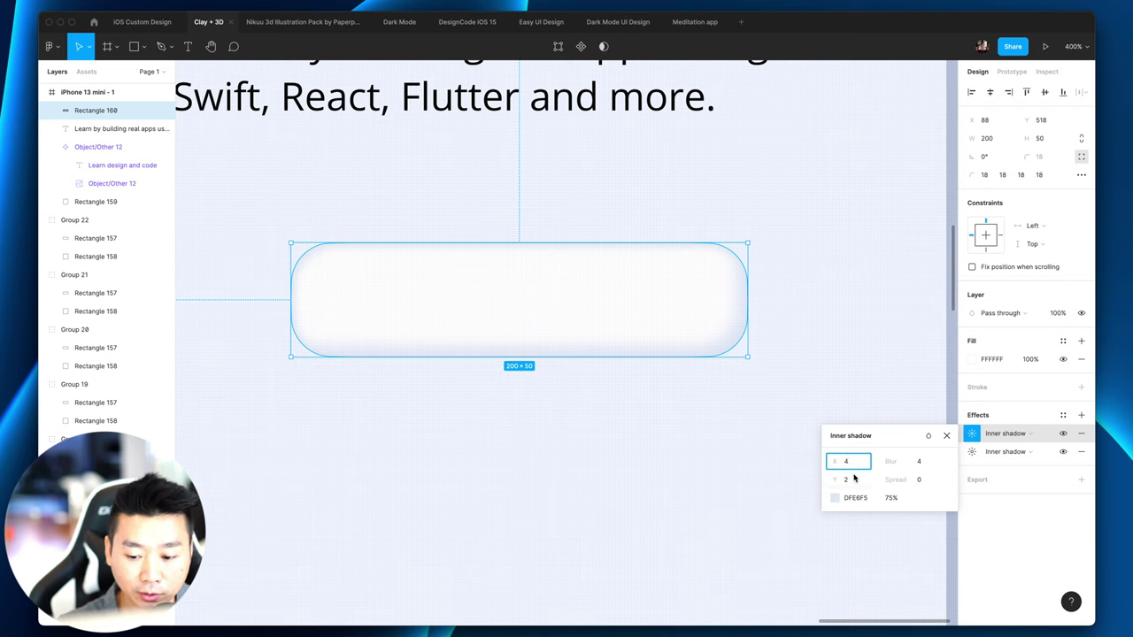
key(Tab)
text(4)
click(857, 469)
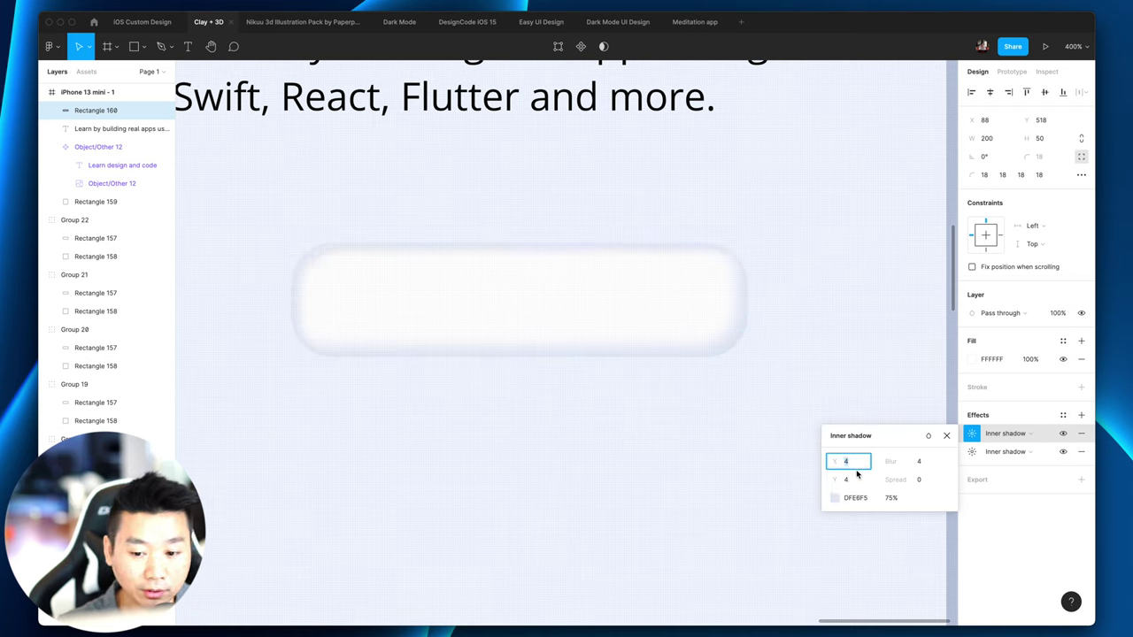
key(super+z)
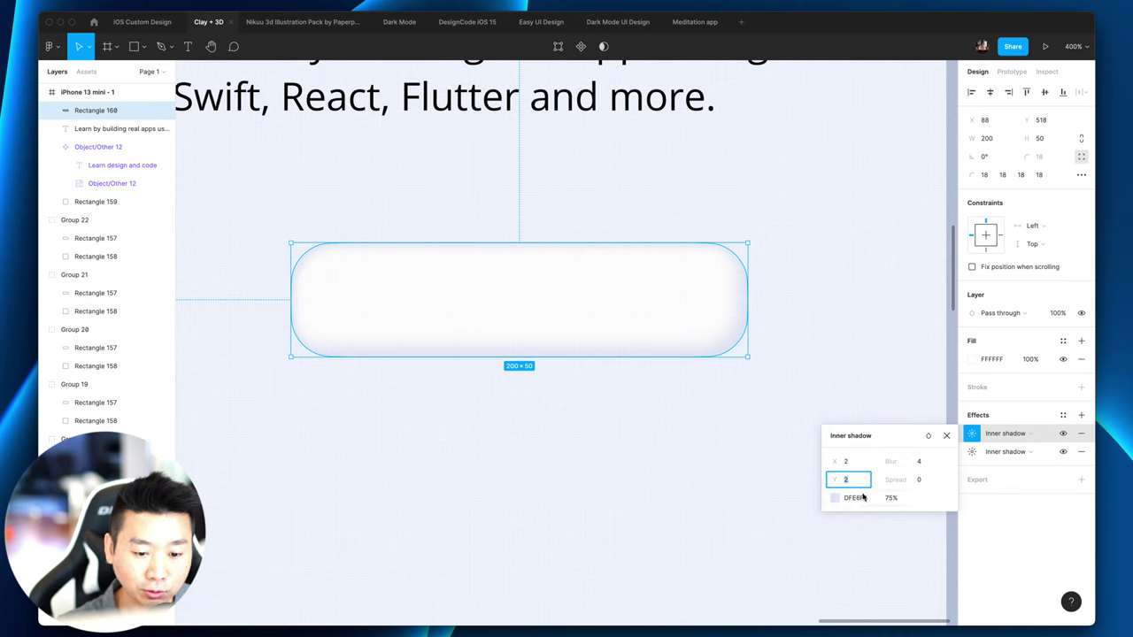
click(921, 462)
click(640, 519)
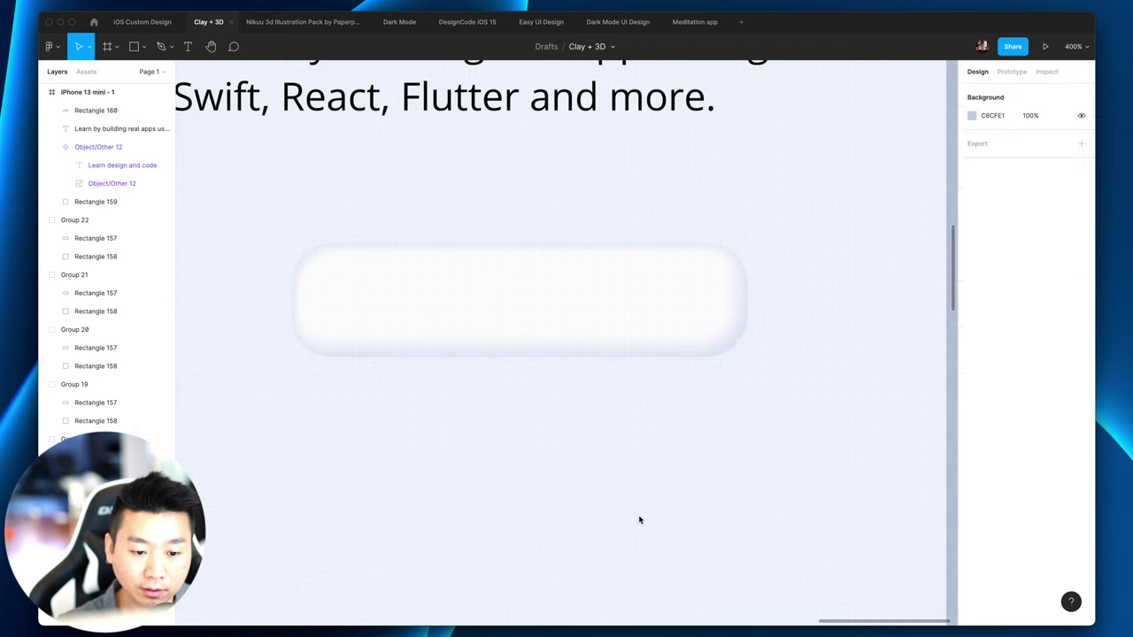
key(minus)
scroll(872, 459, up, 3)
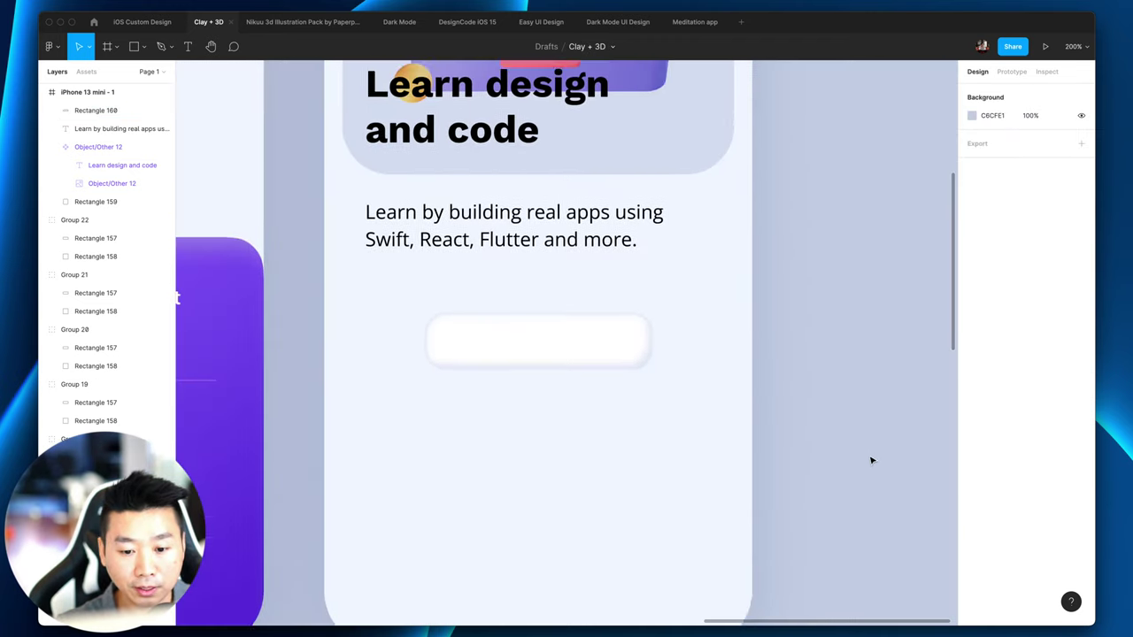
scroll(870, 460, down, 3)
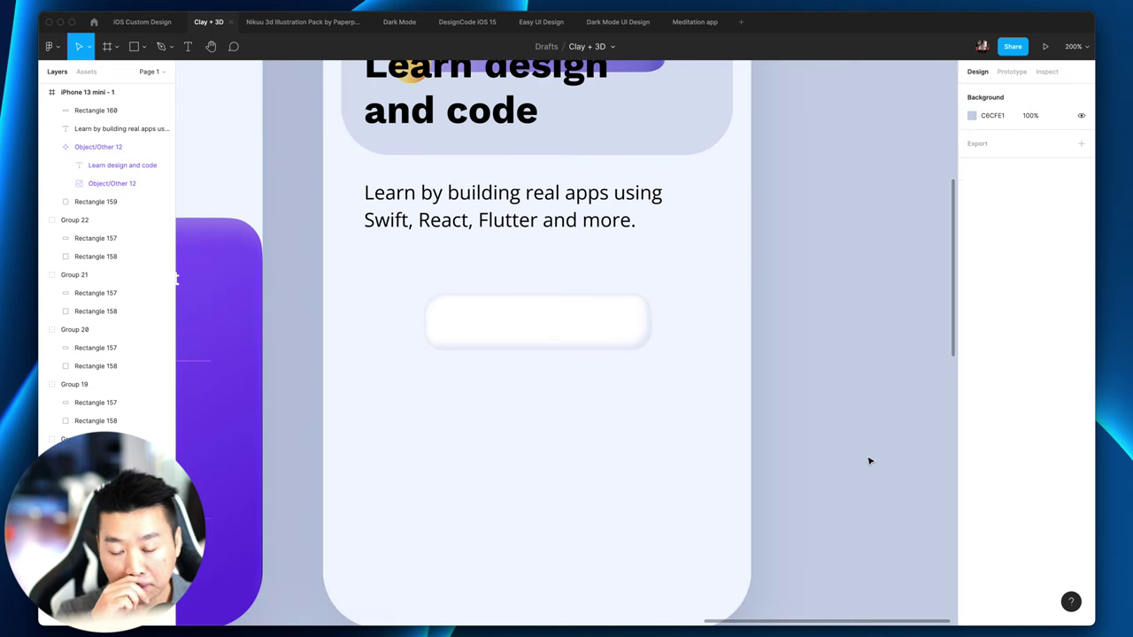
click(579, 314)
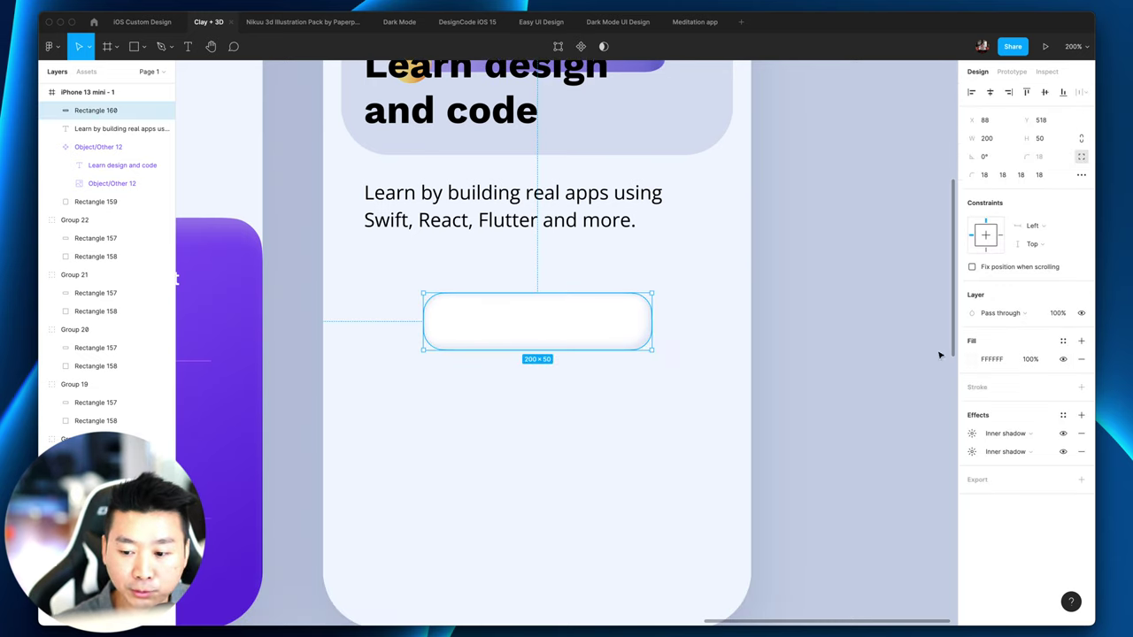
click(1062, 436)
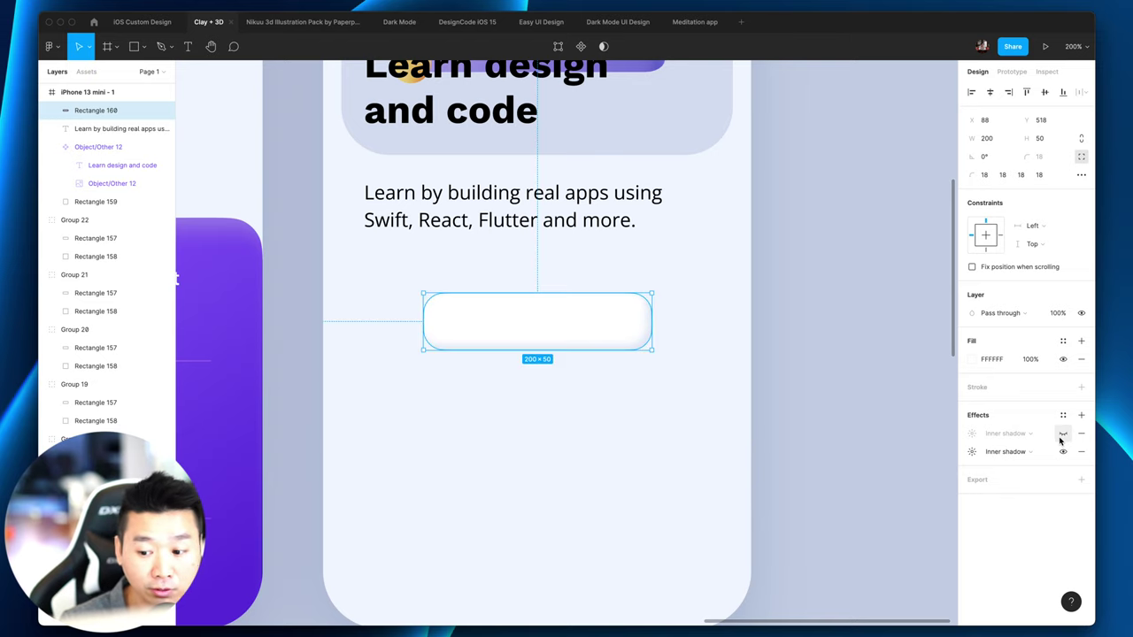
click(1062, 434)
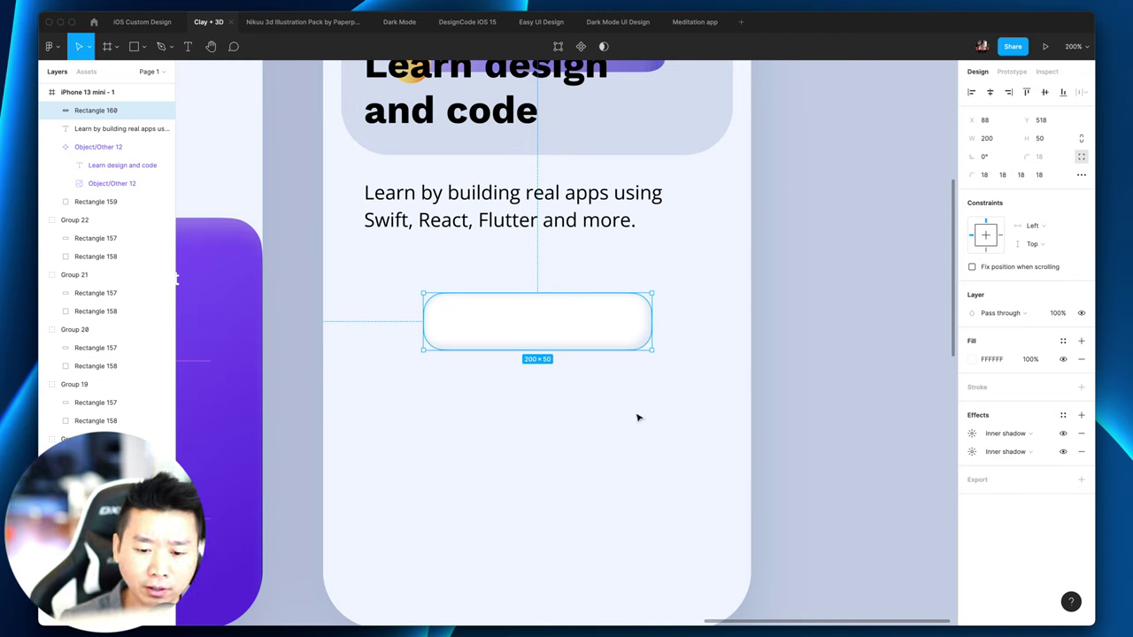
click(796, 427)
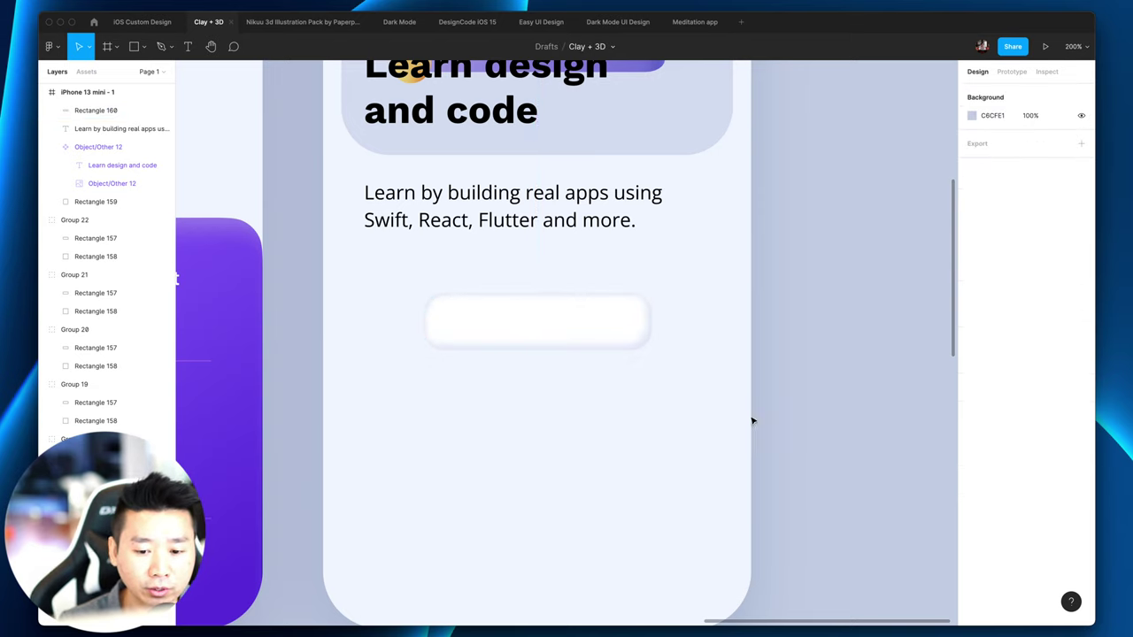
click(639, 341)
click(758, 398)
click(546, 301)
click(731, 384)
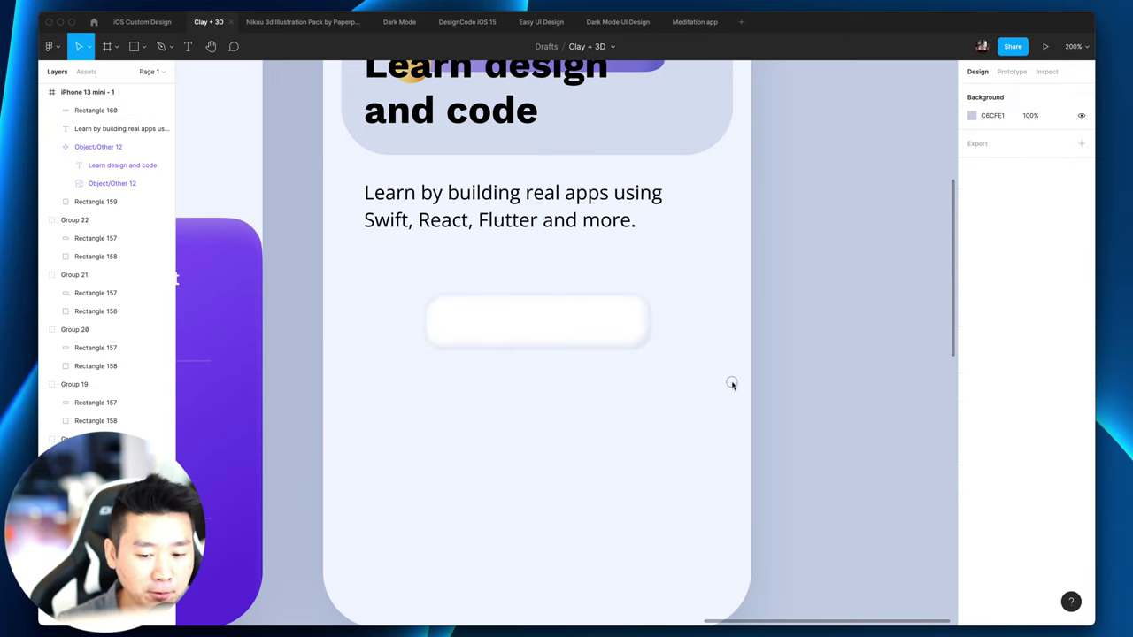
click(642, 342)
Step: Compare the white button selected and deselected
click(571, 355)
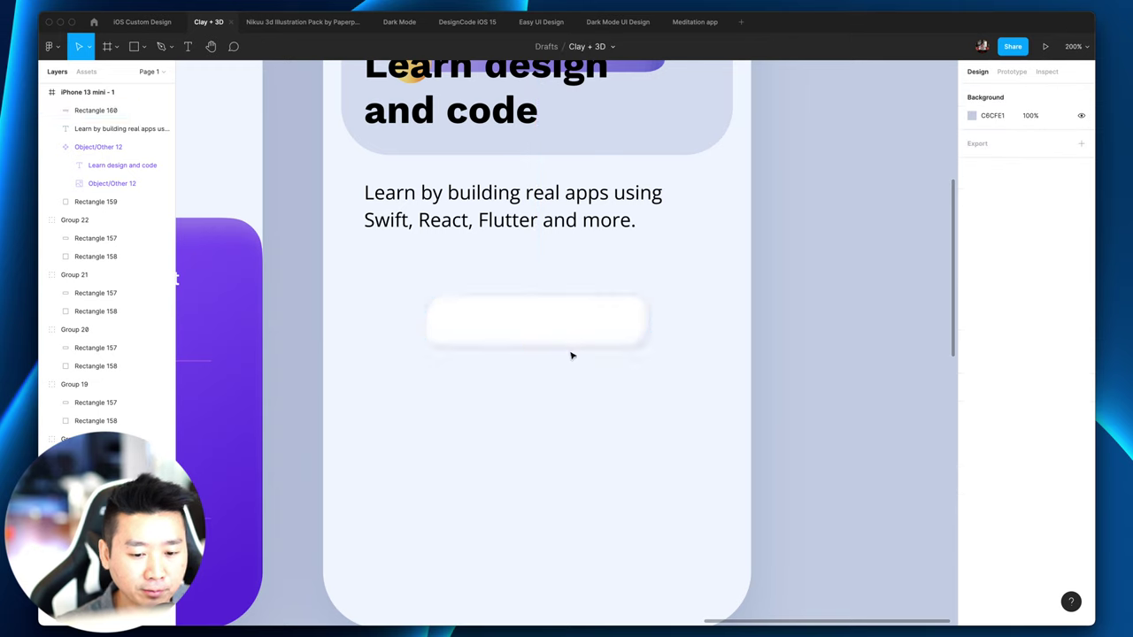
click(584, 334)
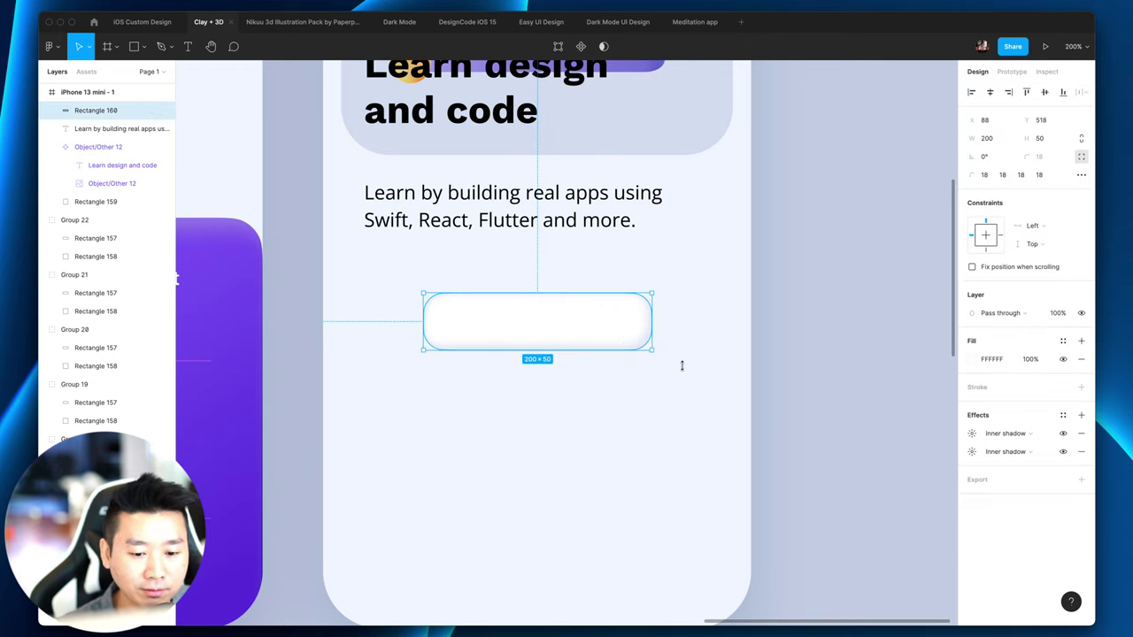
click(721, 386)
click(627, 349)
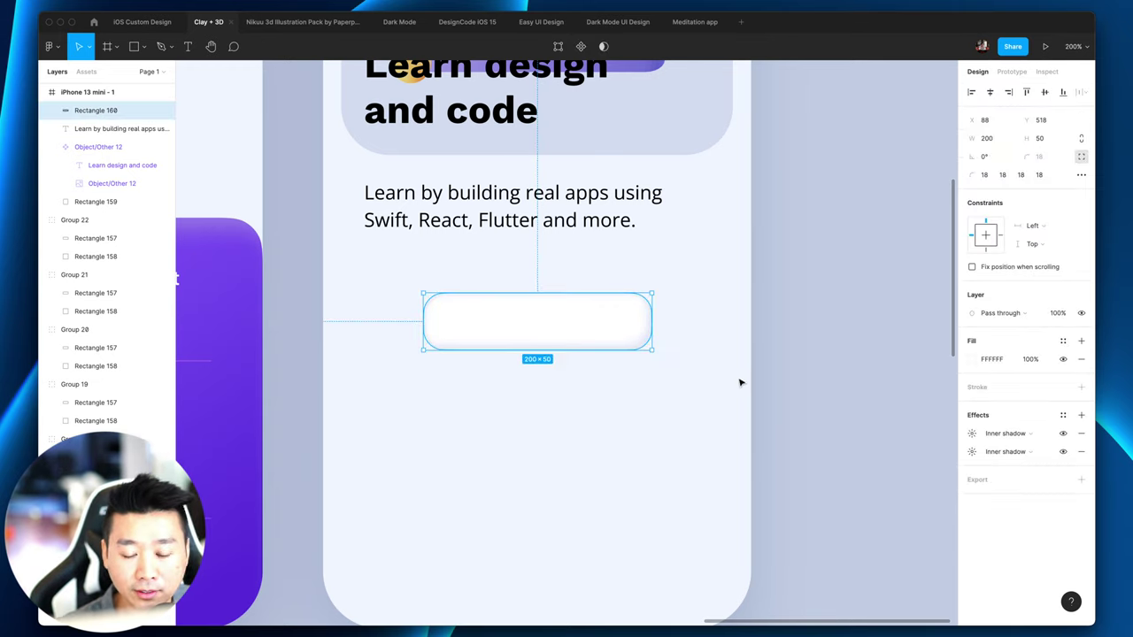
click(738, 384)
click(590, 326)
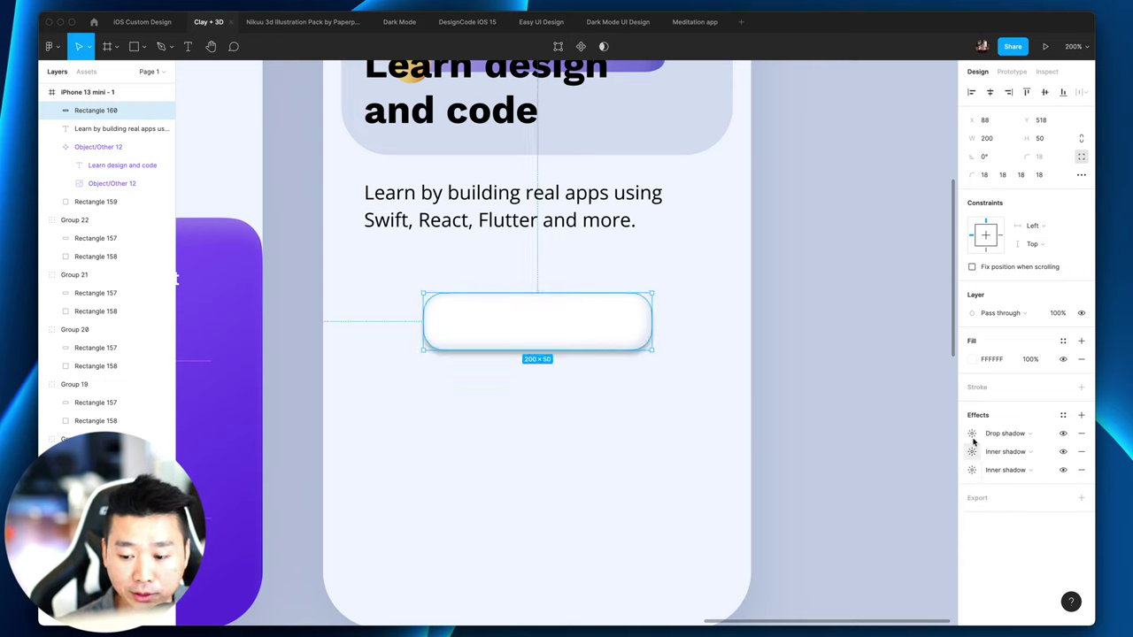
Step: Set the drop shadow's blur to 20 and Y offset to 10
click(973, 436)
click(930, 463)
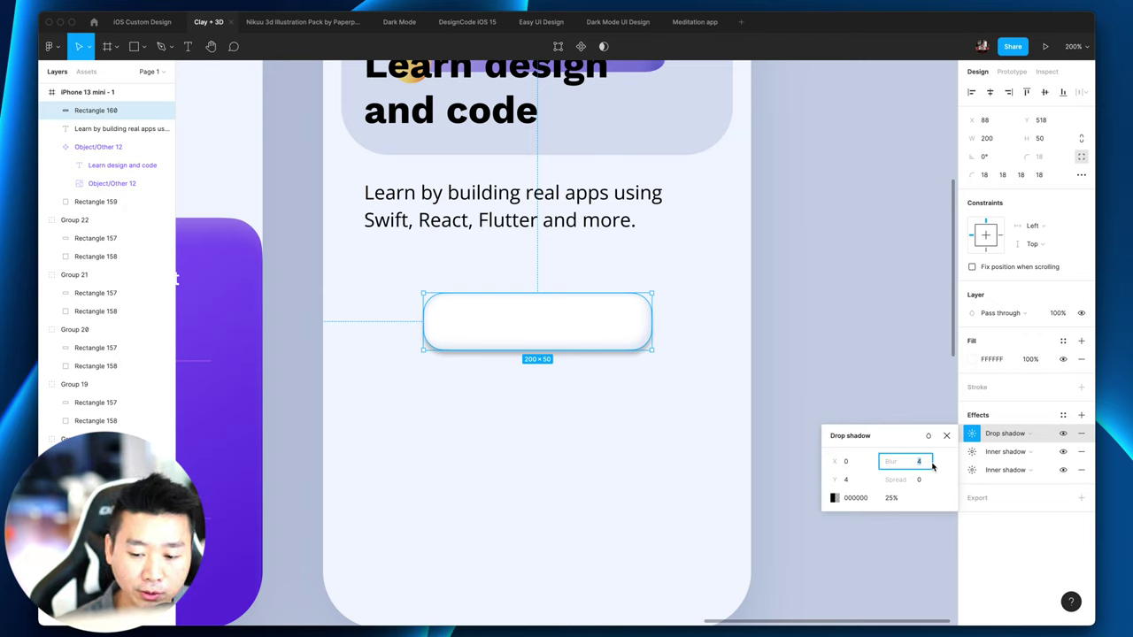
text(20)
key(Return)
click(855, 483)
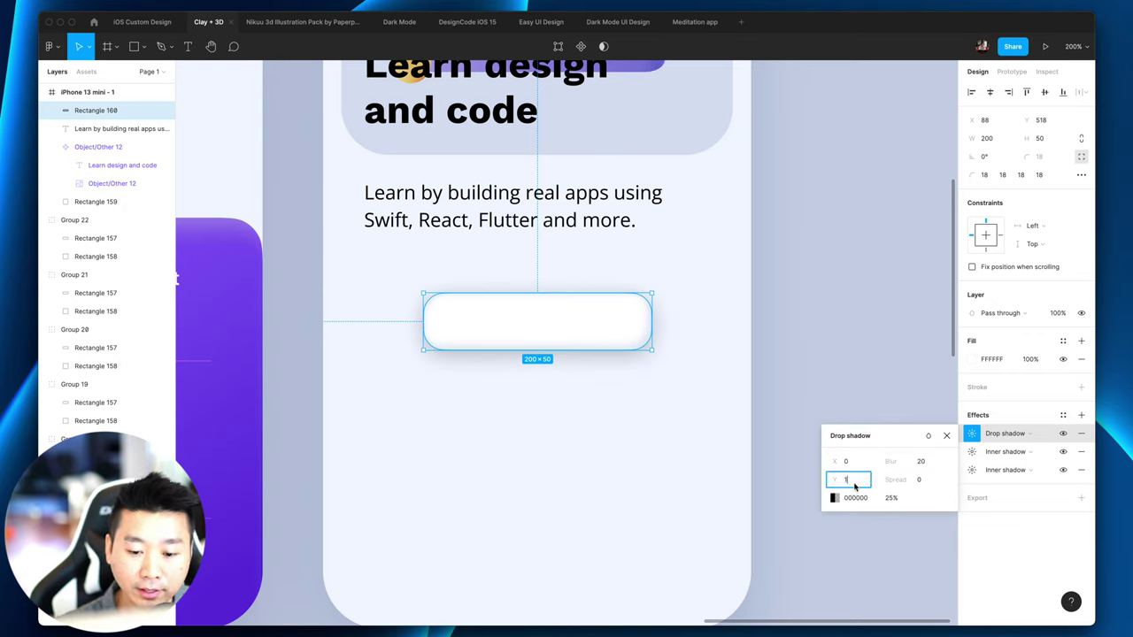
text(10)
key(Return)
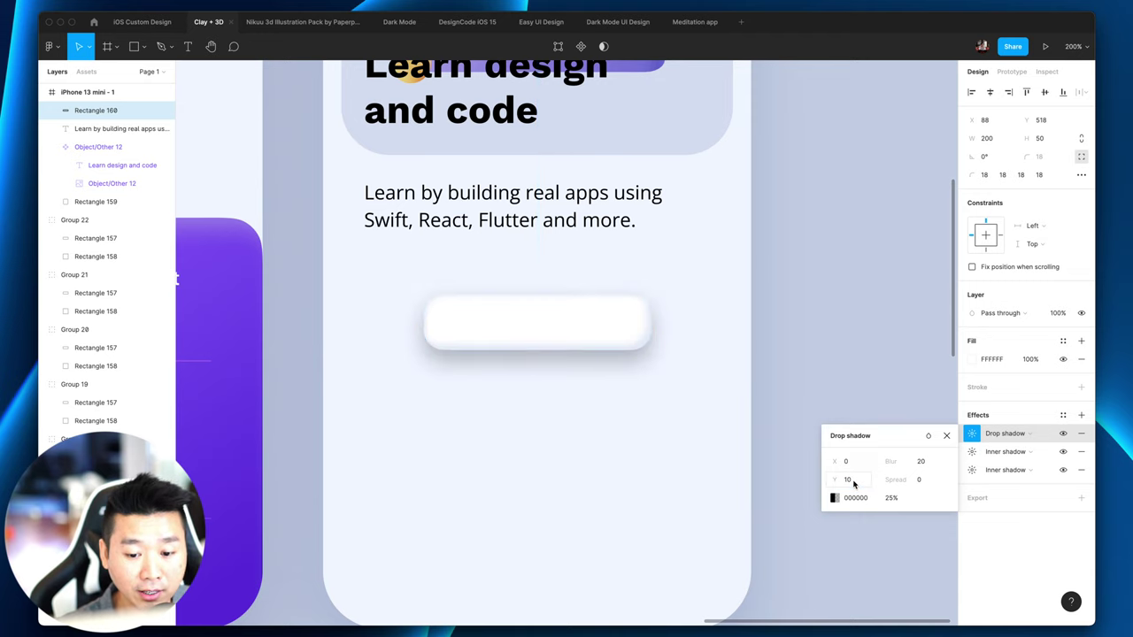
Step: Tint the drop shadow pale blue CDD9F0 at 100%
click(834, 498)
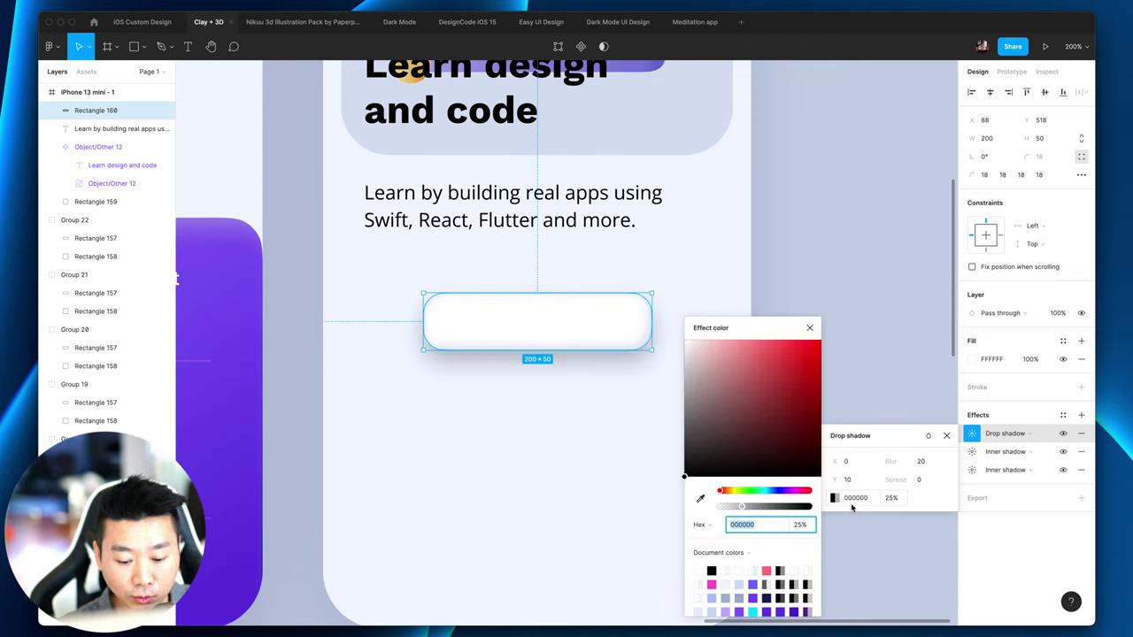
text(DFE6F5)
key(Return)
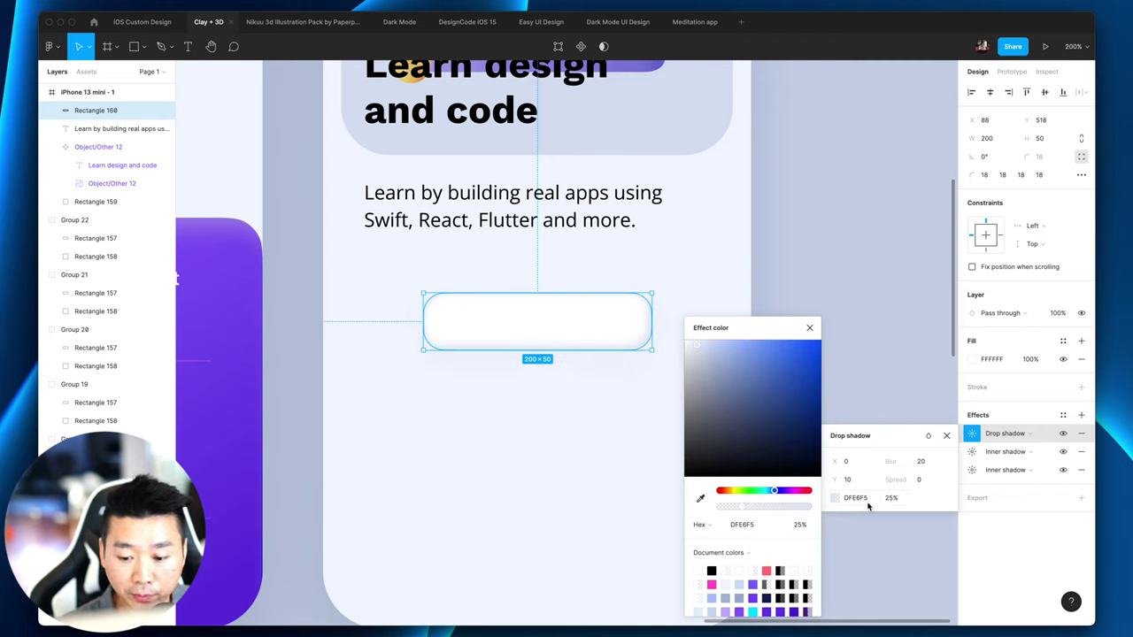
click(855, 498)
click(839, 500)
text(F0F5FF)
click(834, 498)
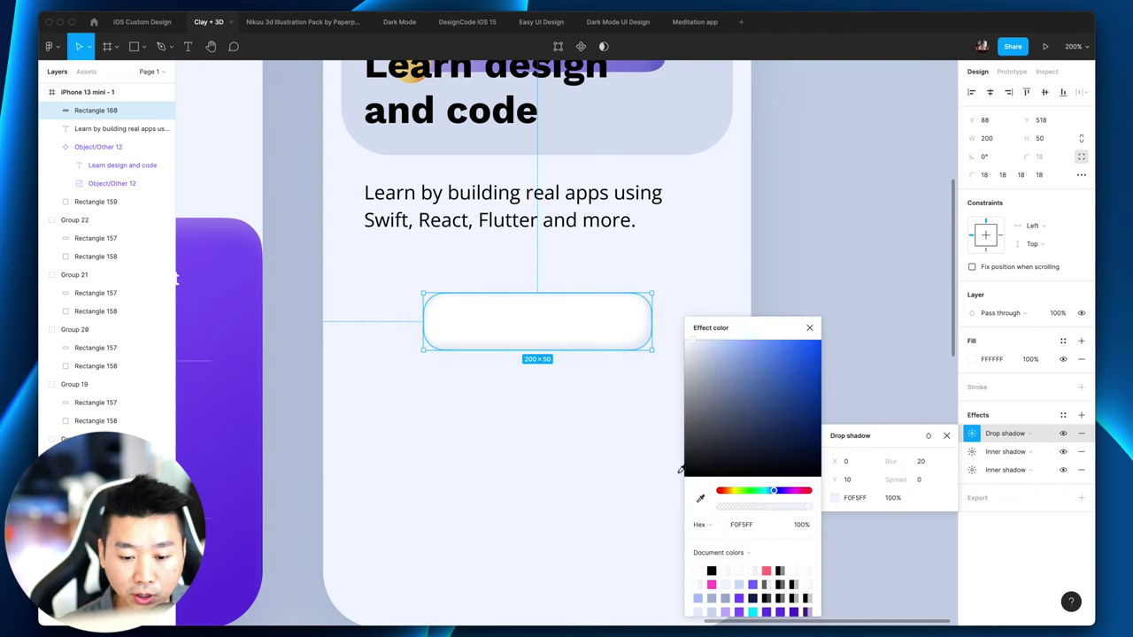
drag(688, 356, 703, 353)
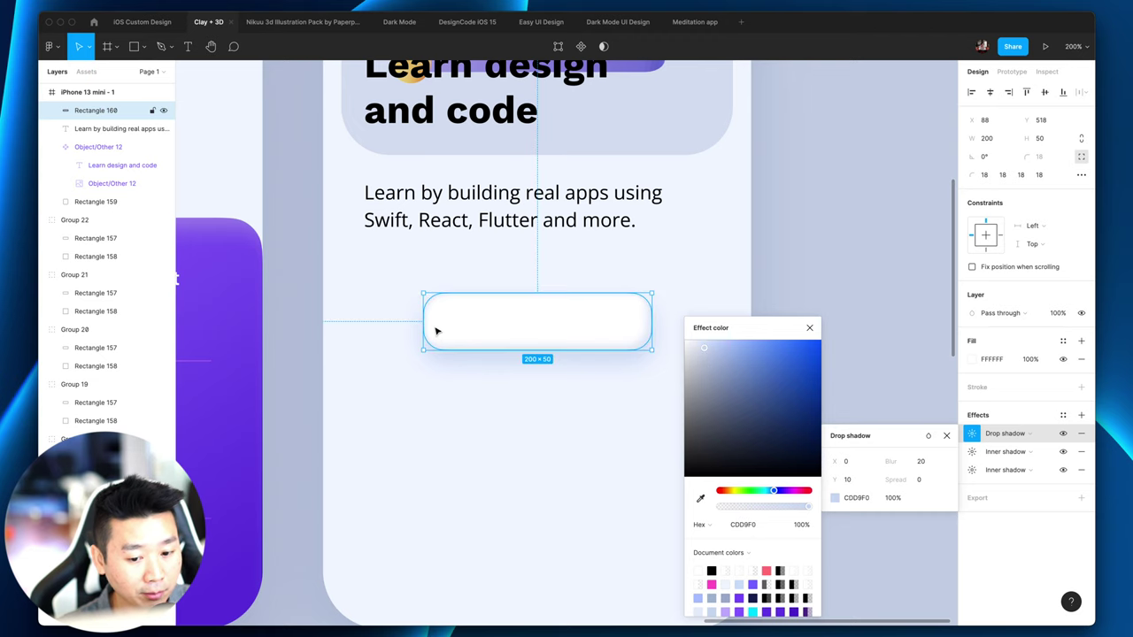
Step: Zoom in closer and compare the button selected and deselected
click(516, 413)
click(459, 321)
key(super+equal)
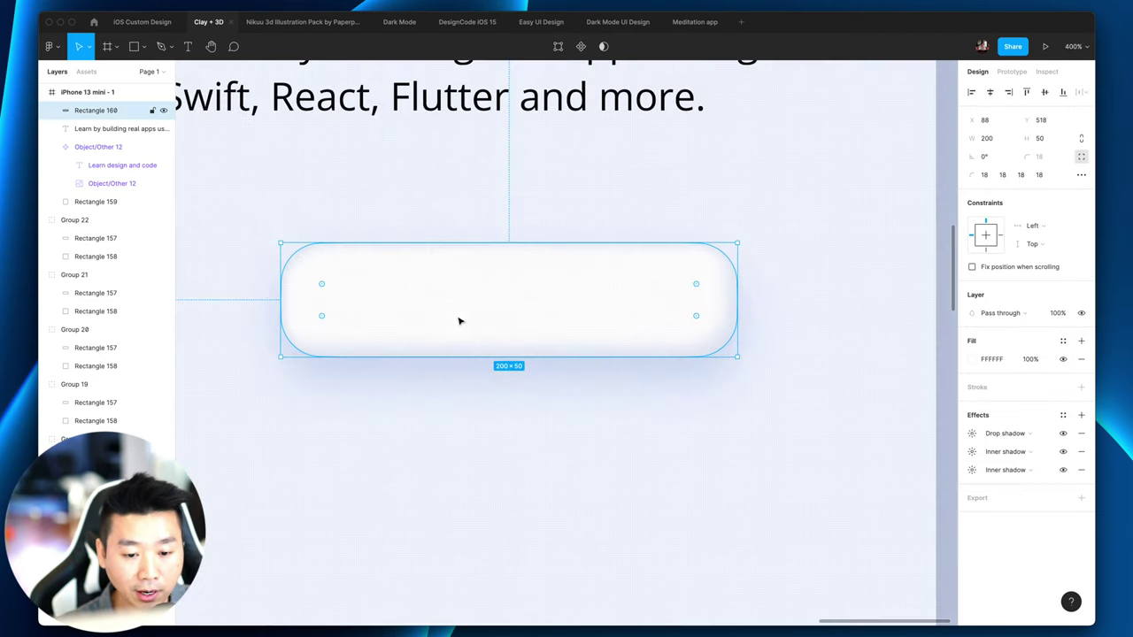
click(548, 478)
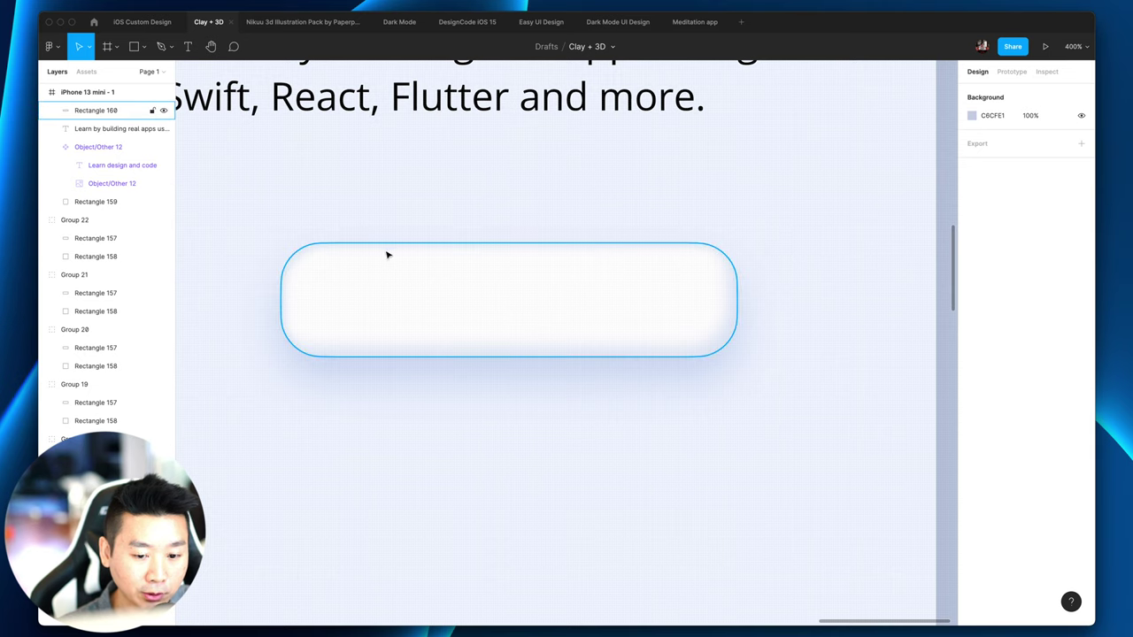
click(581, 307)
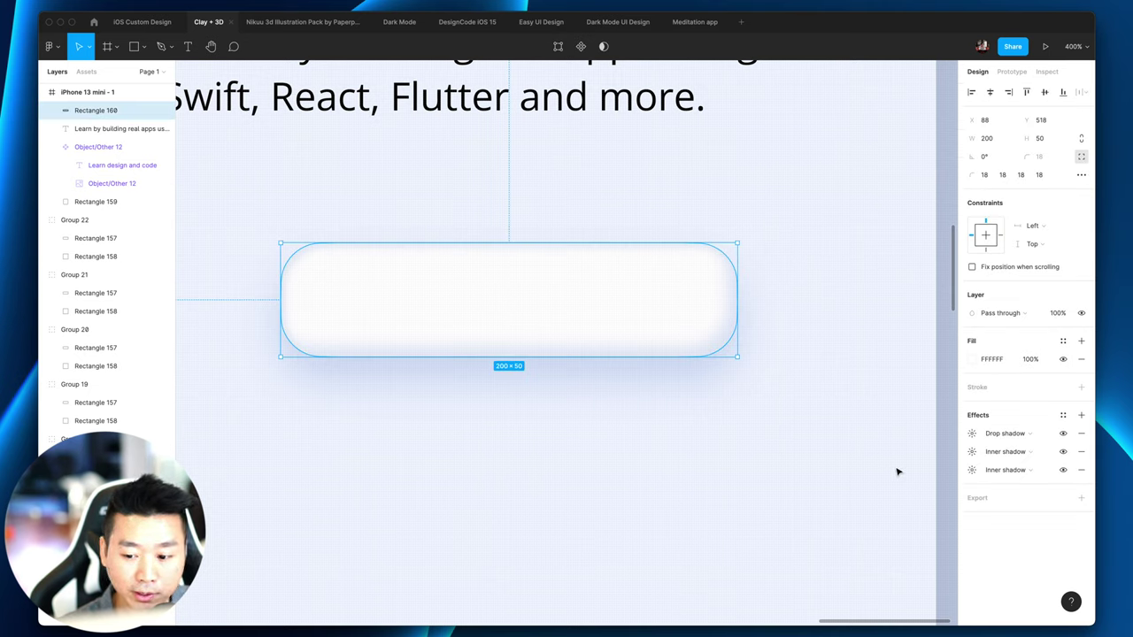
click(863, 473)
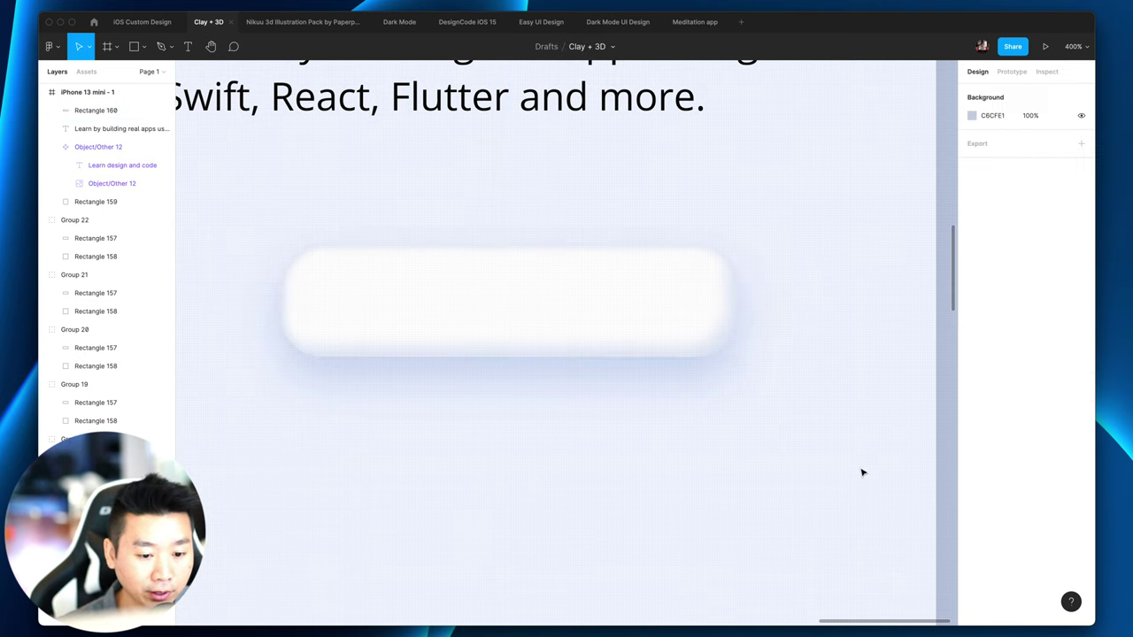
click(507, 316)
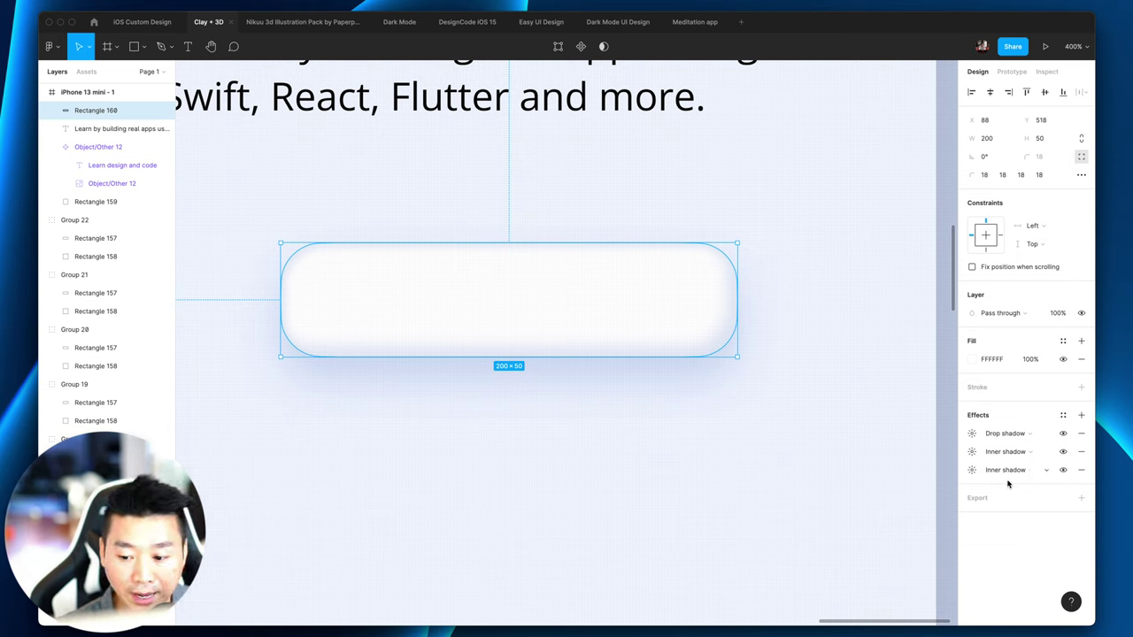
Step: Toggle the inner shadow off and on, then lighten its colour to EEF3FF
click(1062, 453)
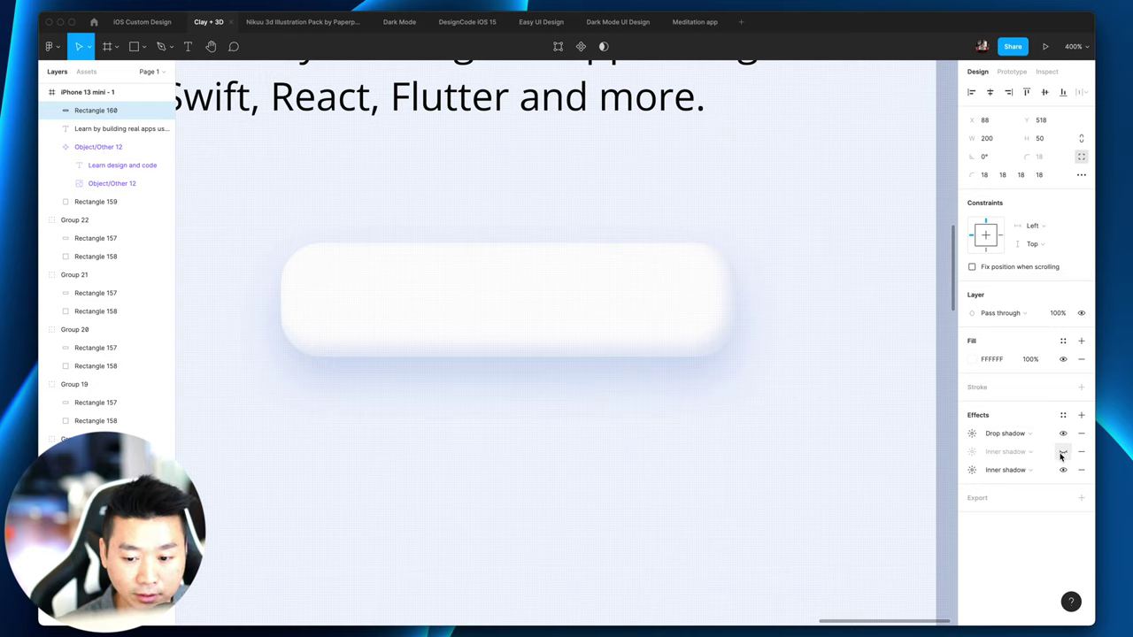
click(1061, 453)
click(972, 451)
click(855, 483)
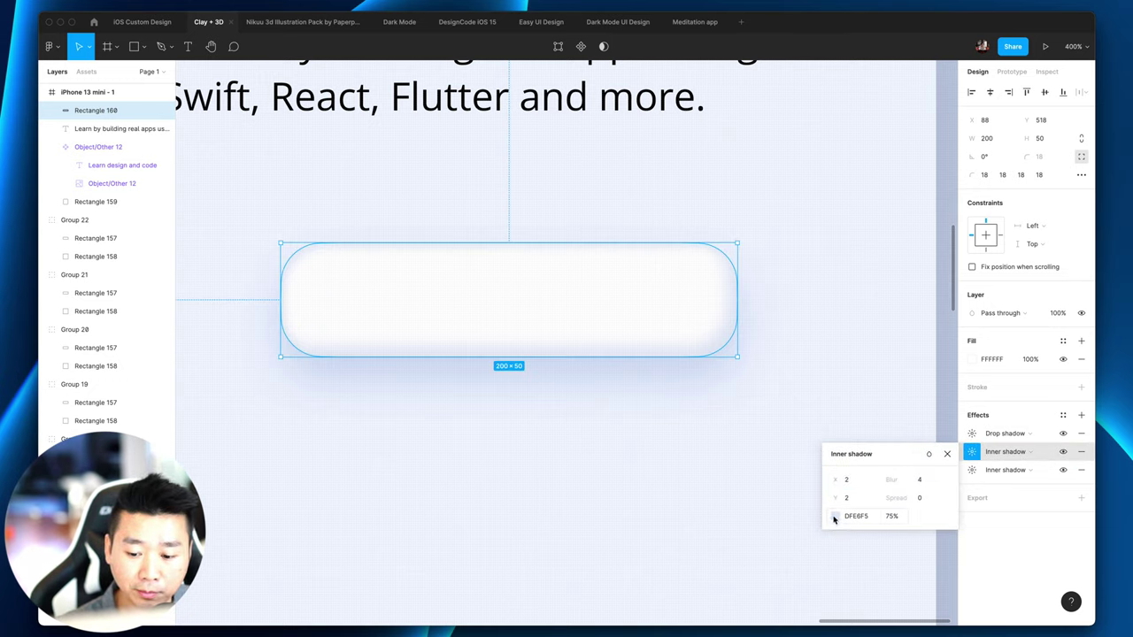
click(834, 516)
drag(703, 338, 694, 306)
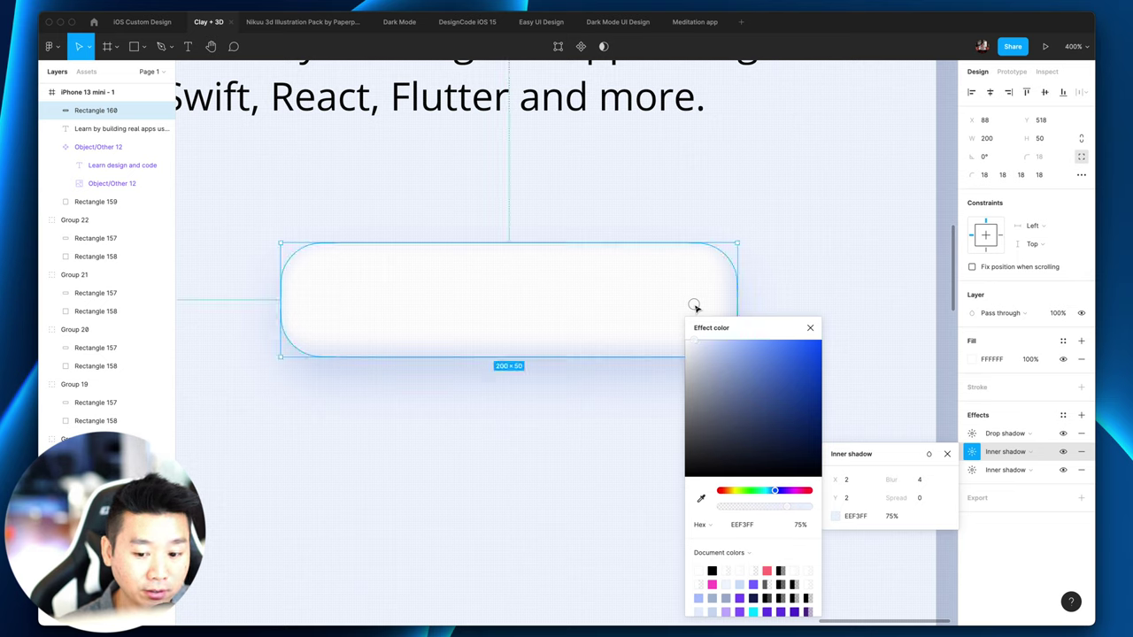
scroll(695, 305, up, 1)
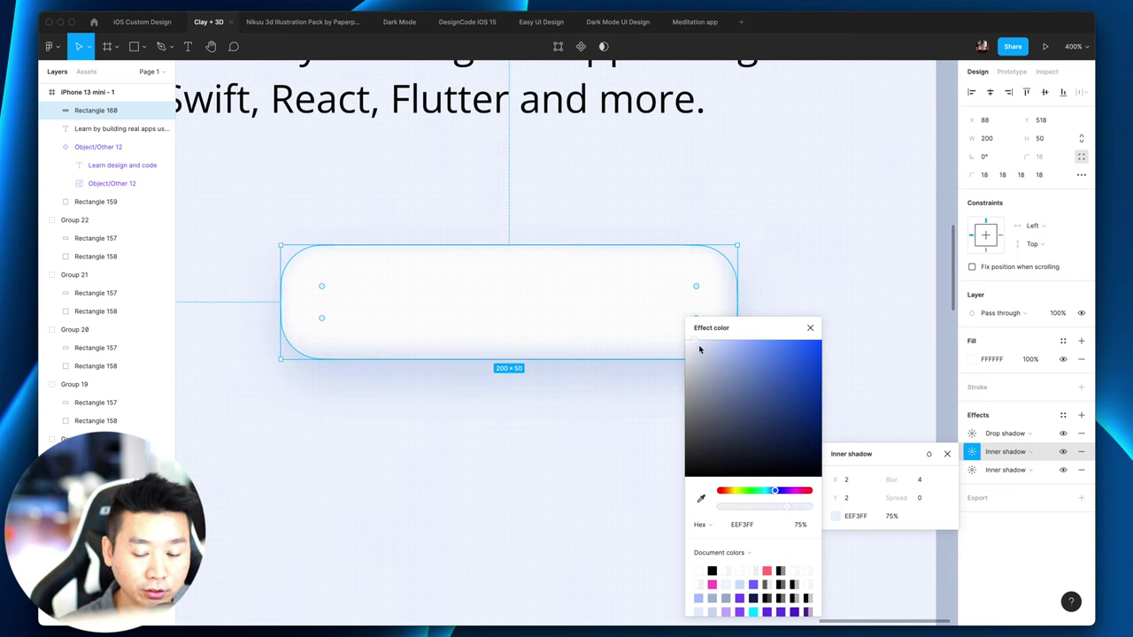
mouse_move(697, 348)
mouse_down()
mouse_move(694, 328)
mouse_move(687, 346)
mouse_up()
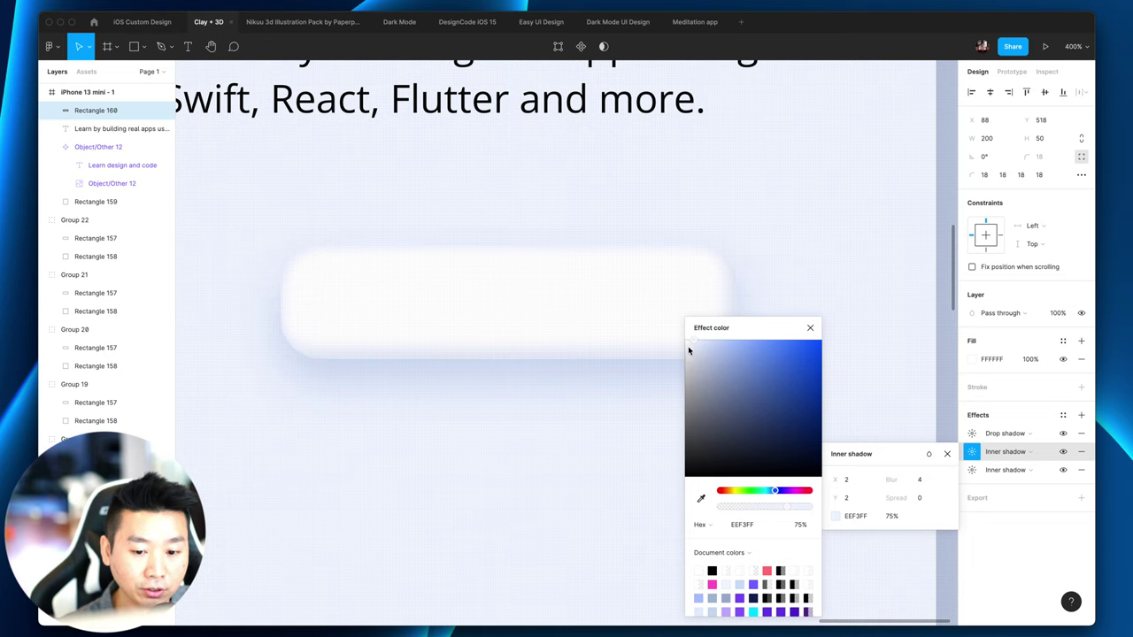
scroll(319, 263, left, 1)
scroll(318, 264, left, 5)
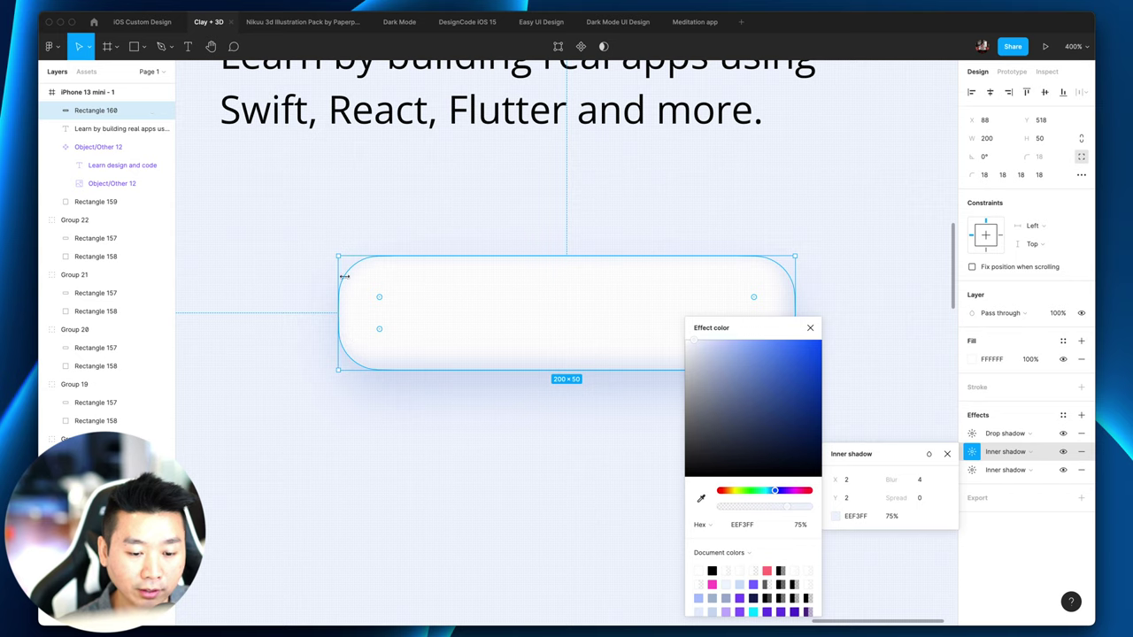
Step: Compare the button's softer shading selected and deselected
click(340, 397)
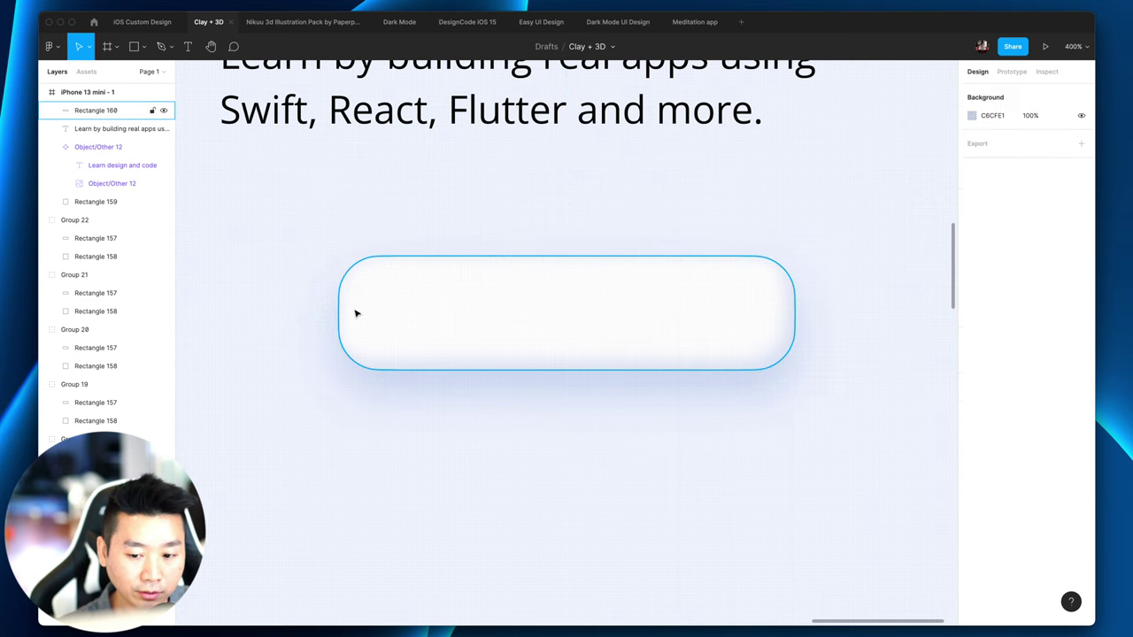
click(510, 354)
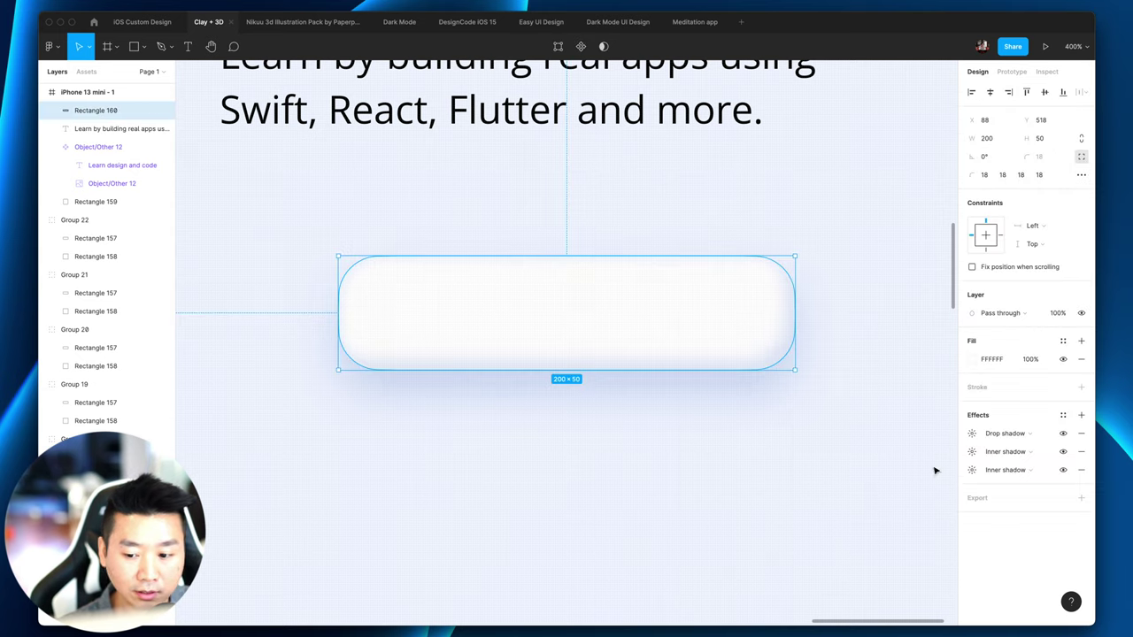
click(753, 471)
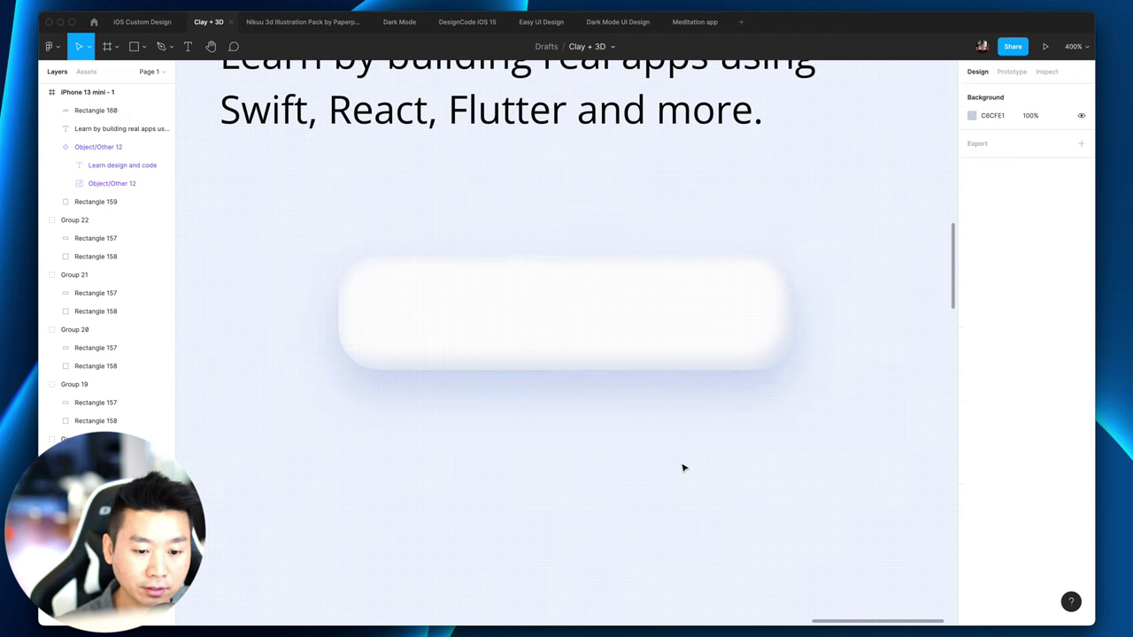
click(637, 356)
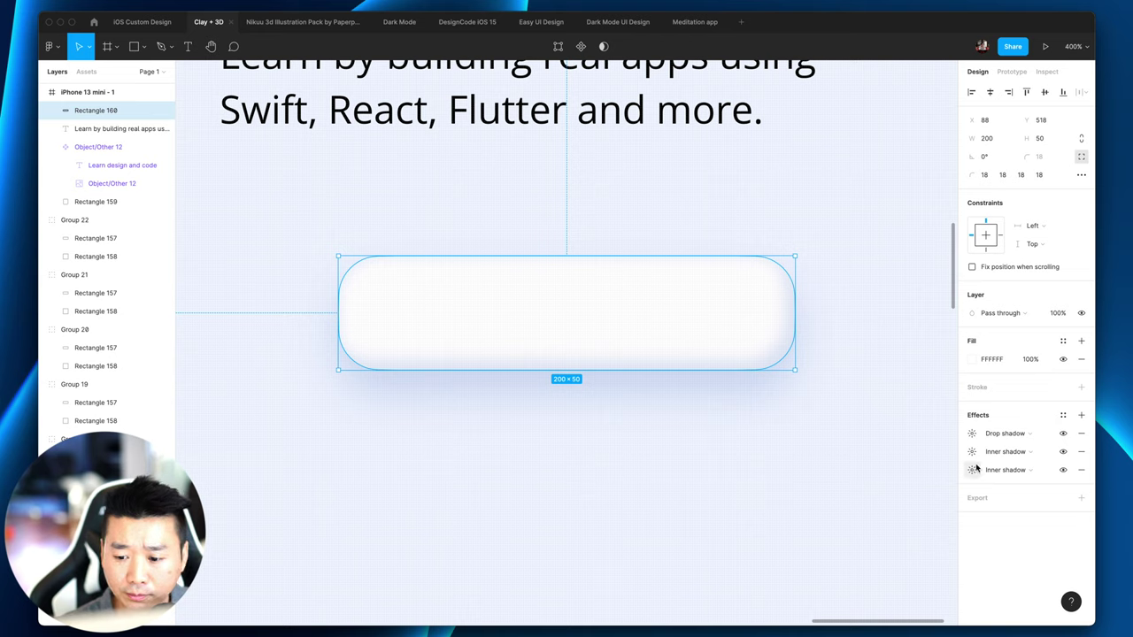
Step: Toggle the drop shadow off and on, then deepen its tint to B3C5EA at 100%
click(1063, 433)
click(1063, 433)
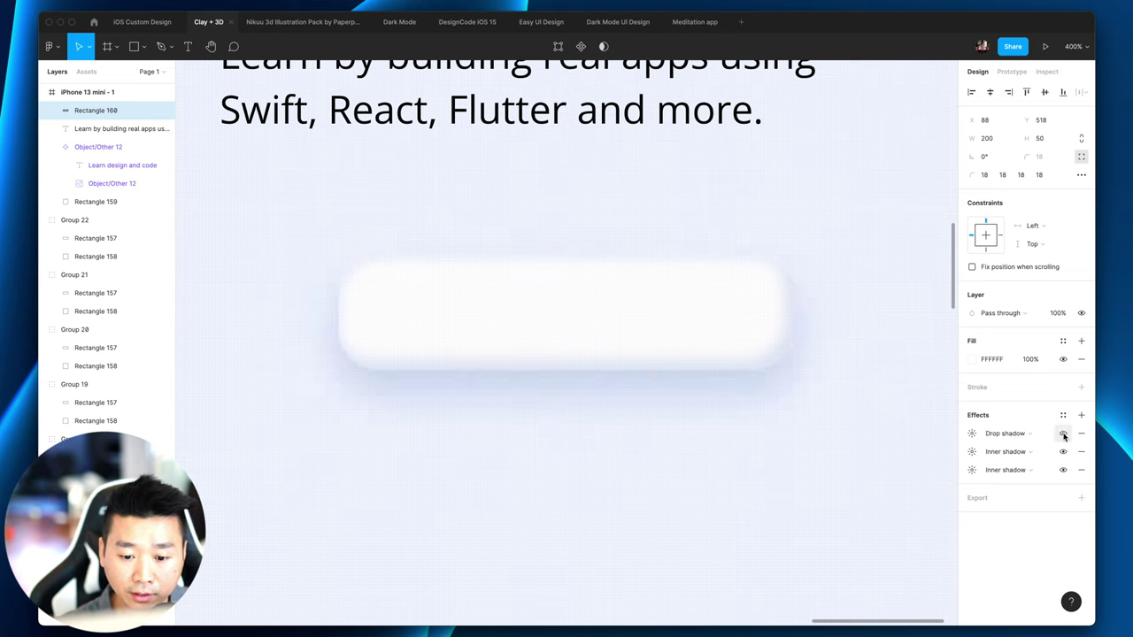
click(970, 434)
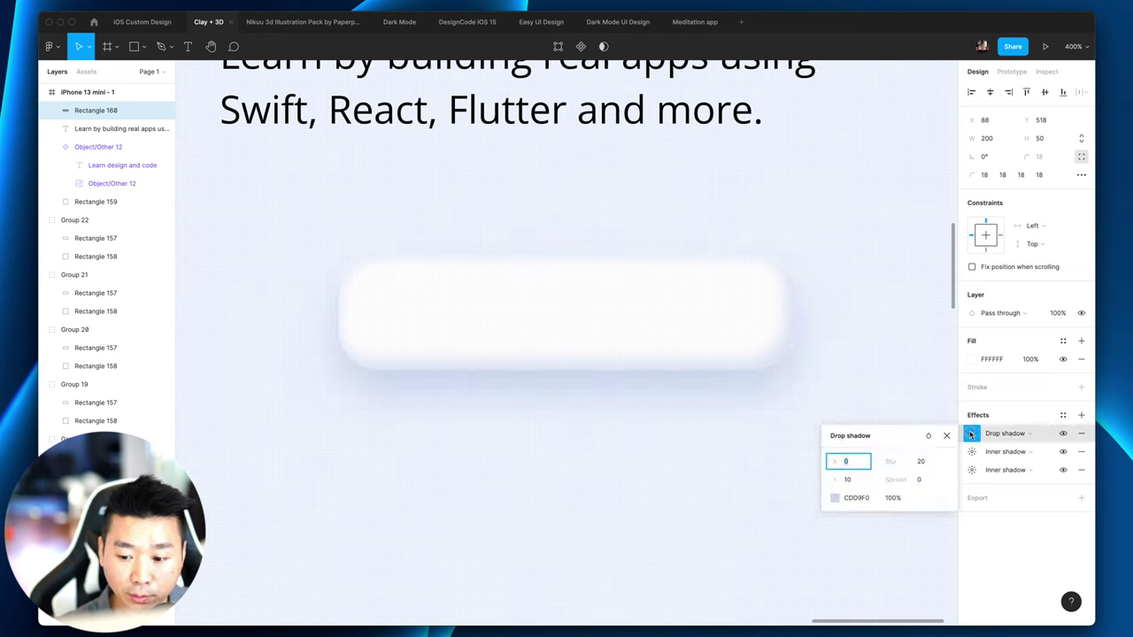
click(834, 497)
click(835, 497)
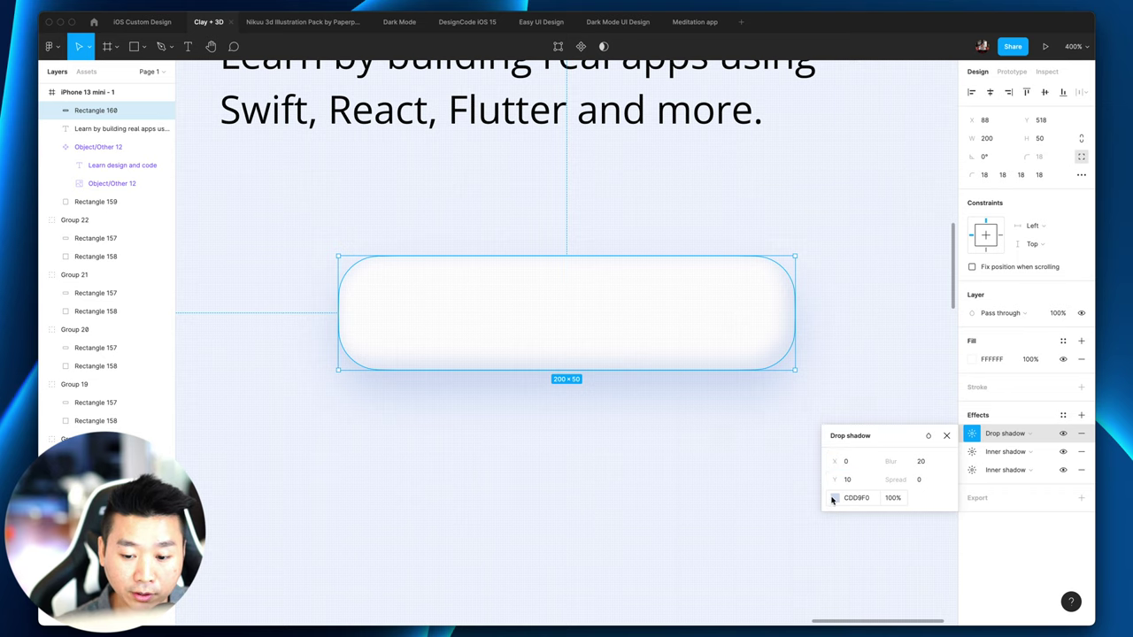
click(834, 497)
drag(713, 349, 715, 353)
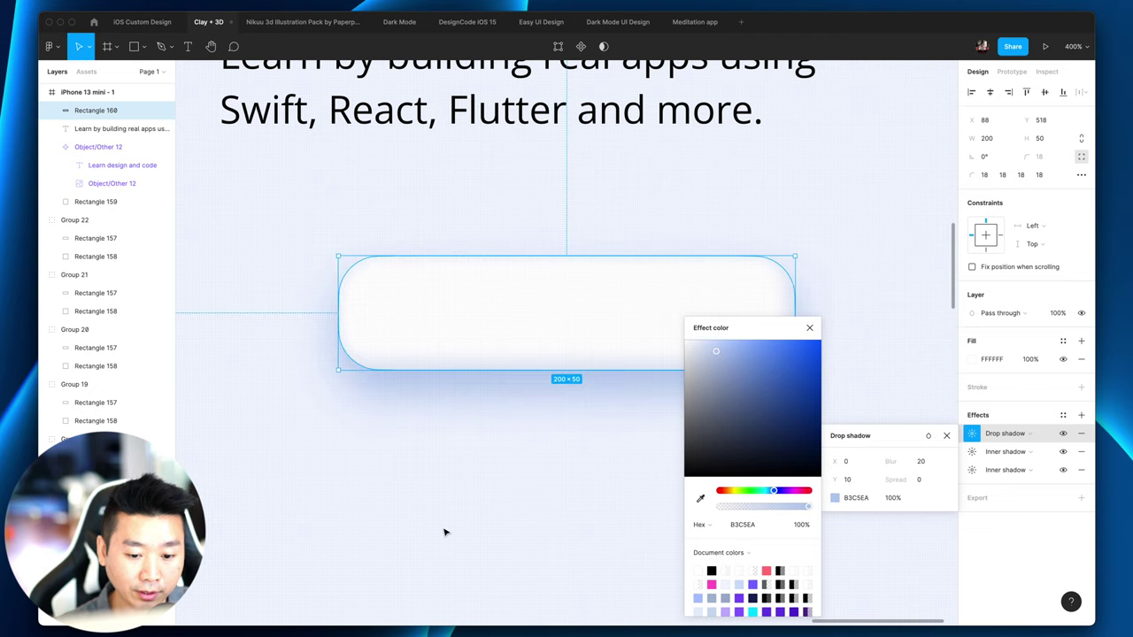
click(530, 534)
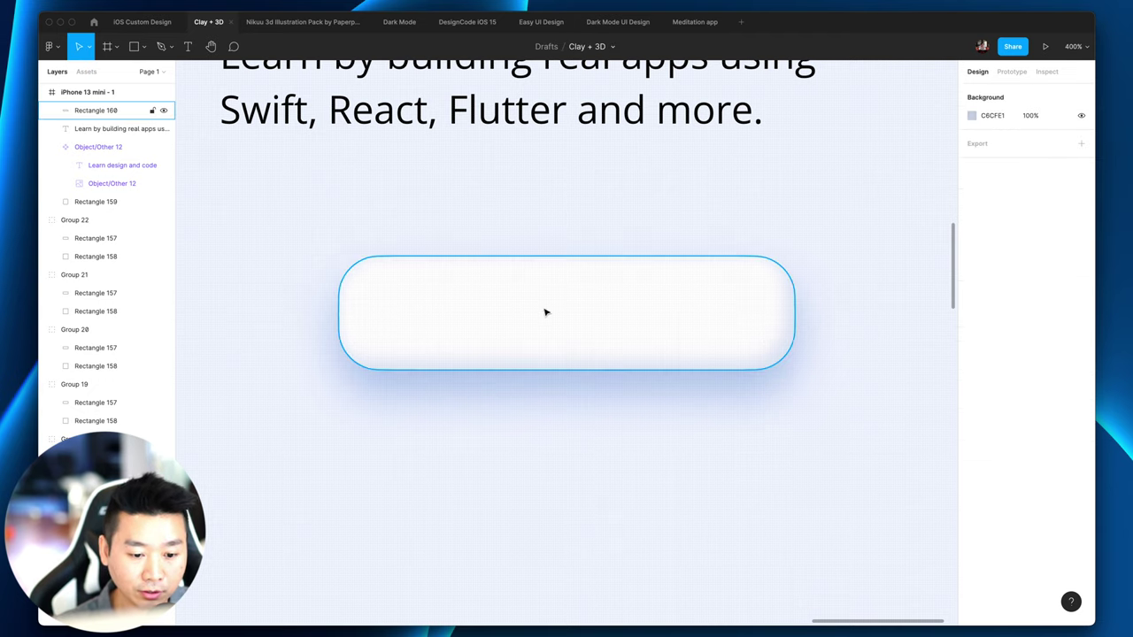
click(630, 329)
Step: Zoom the canvas to 200% and inspect the white clay button's look
key(minus)
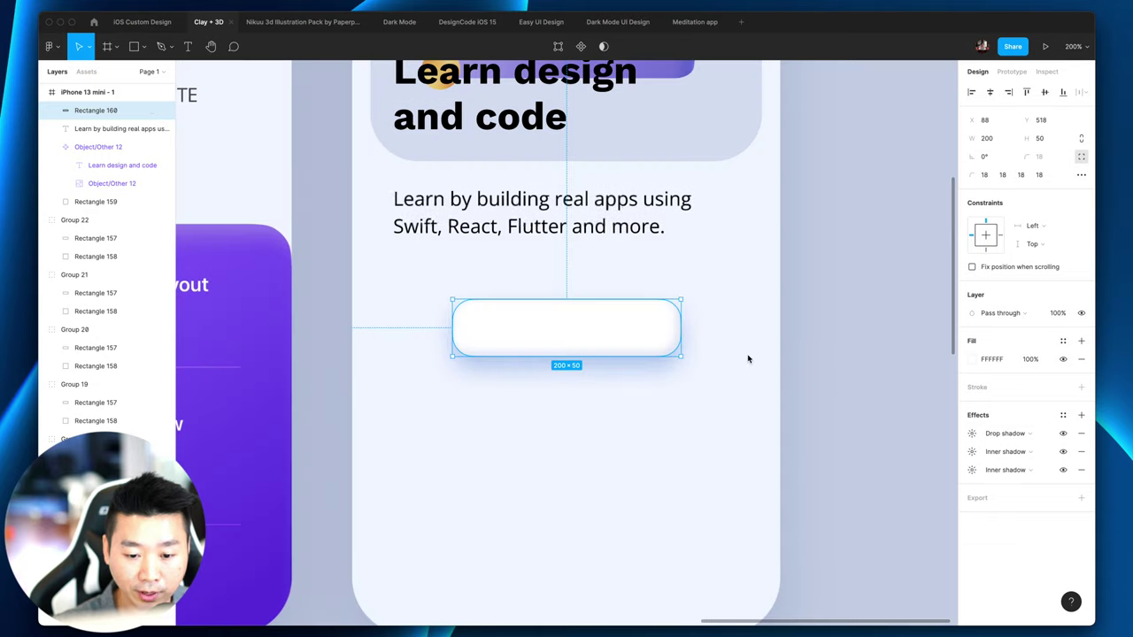
click(842, 401)
scroll(837, 403, up, 1)
key(minus)
key(minus)
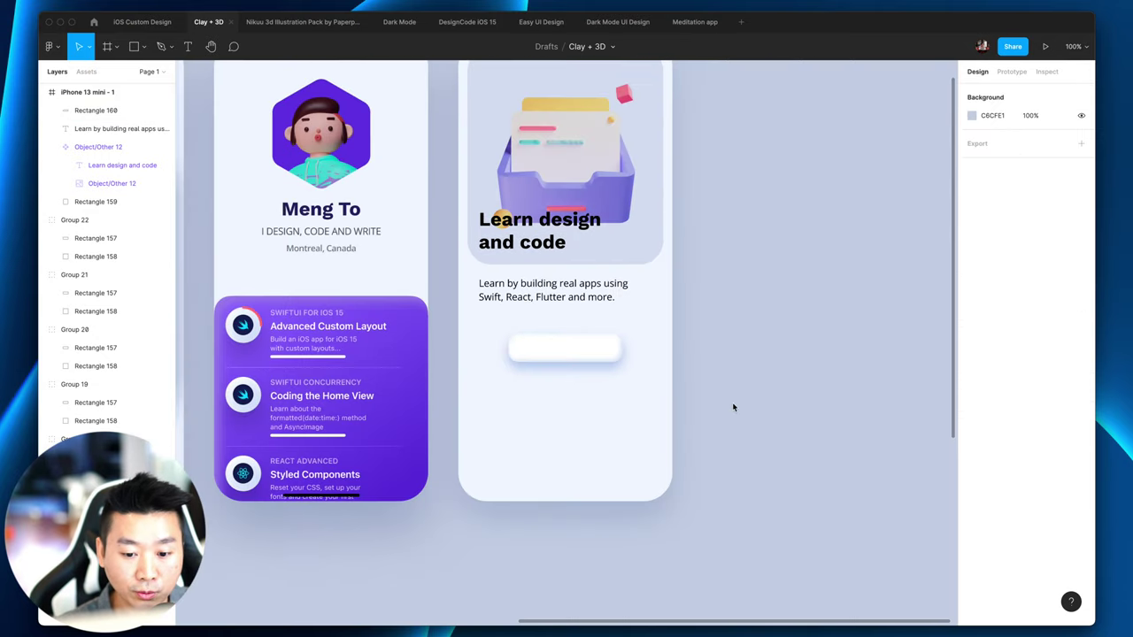
key(plus)
click(599, 356)
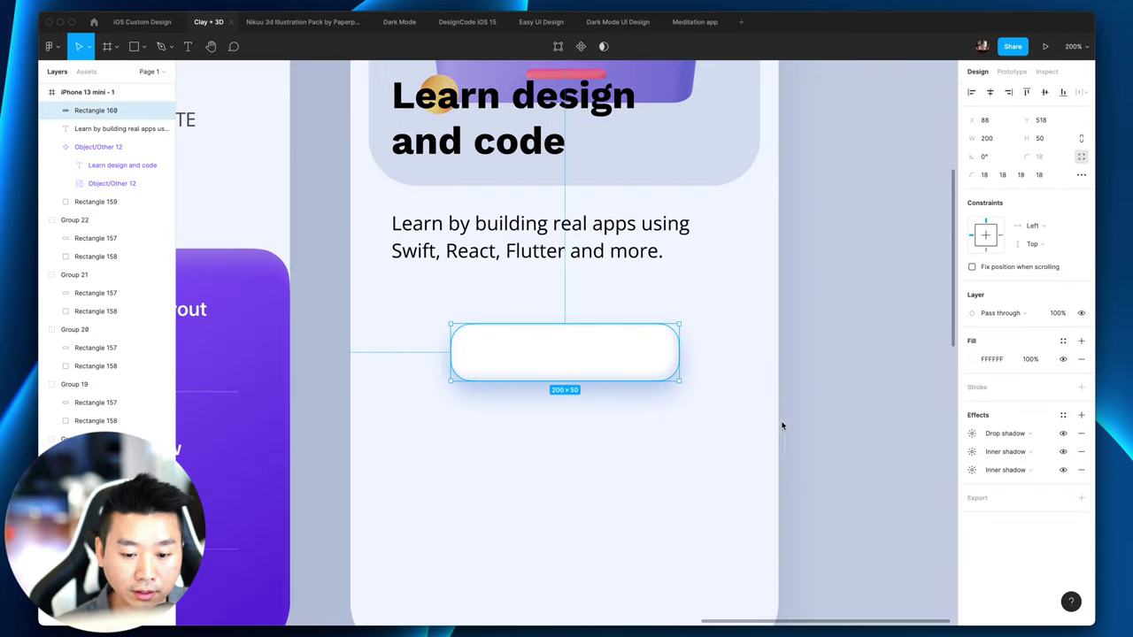
key(Escape)
click(638, 347)
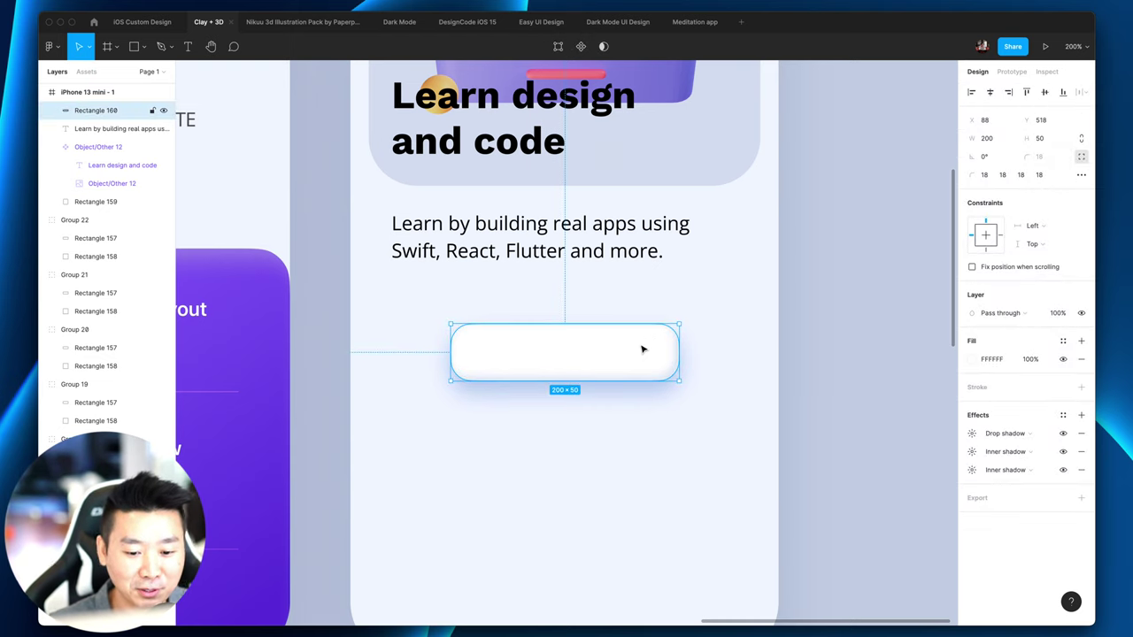
click(716, 402)
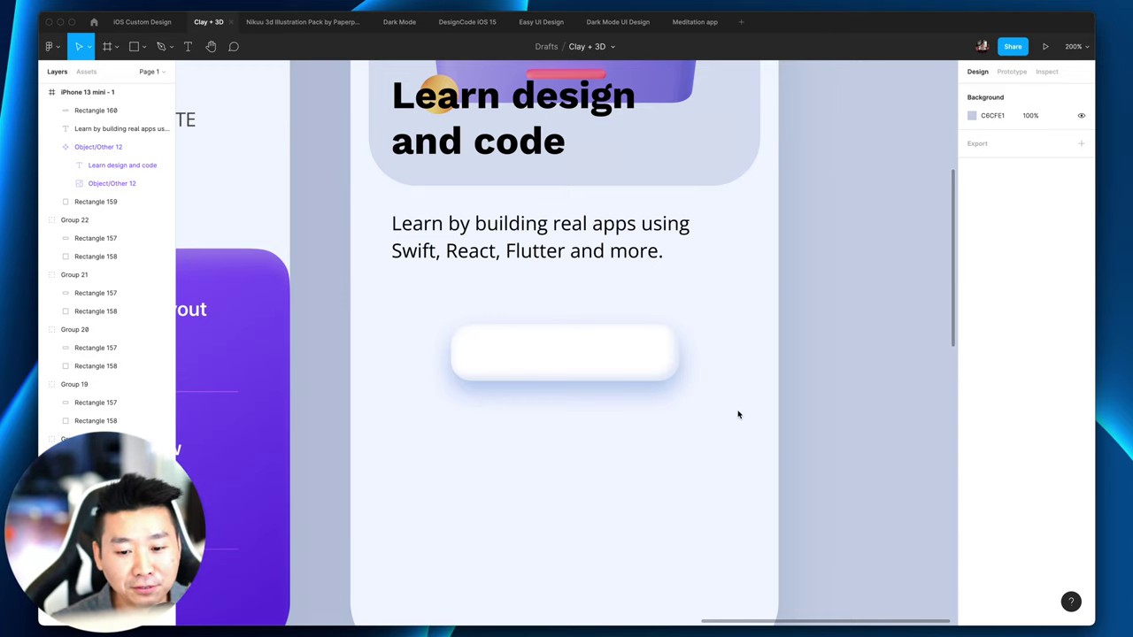
click(676, 379)
click(784, 402)
scroll(786, 405, up, 3)
scroll(786, 405, left, 3)
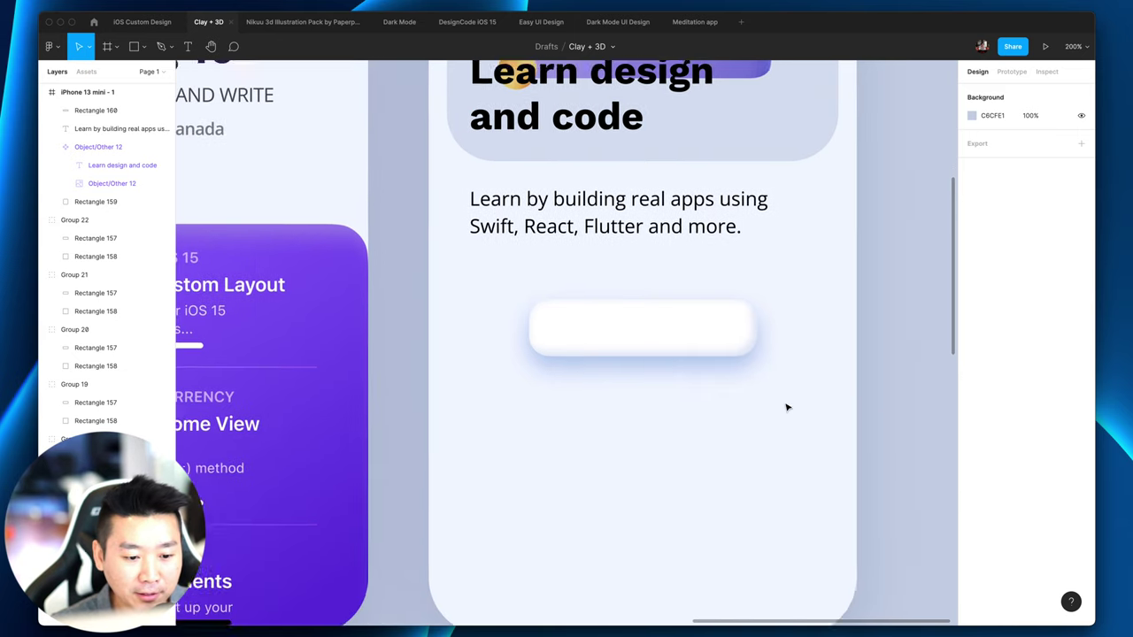
scroll(785, 408, right, 3)
scroll(785, 408, down, 5)
scroll(786, 410, up, 2)
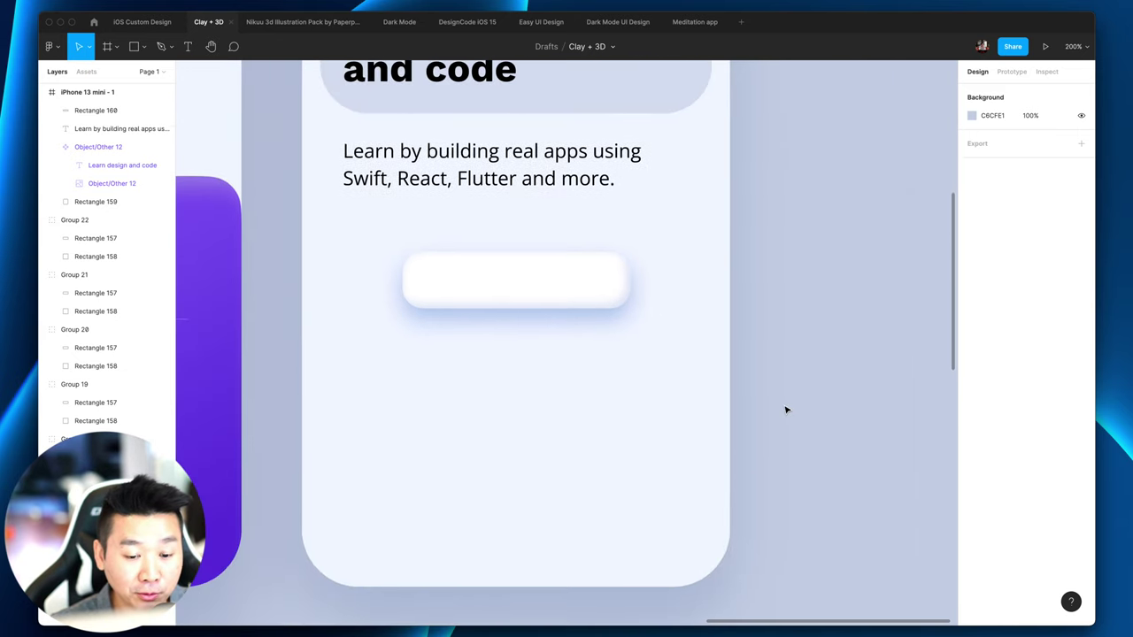
scroll(778, 412, left, 2)
click(627, 307)
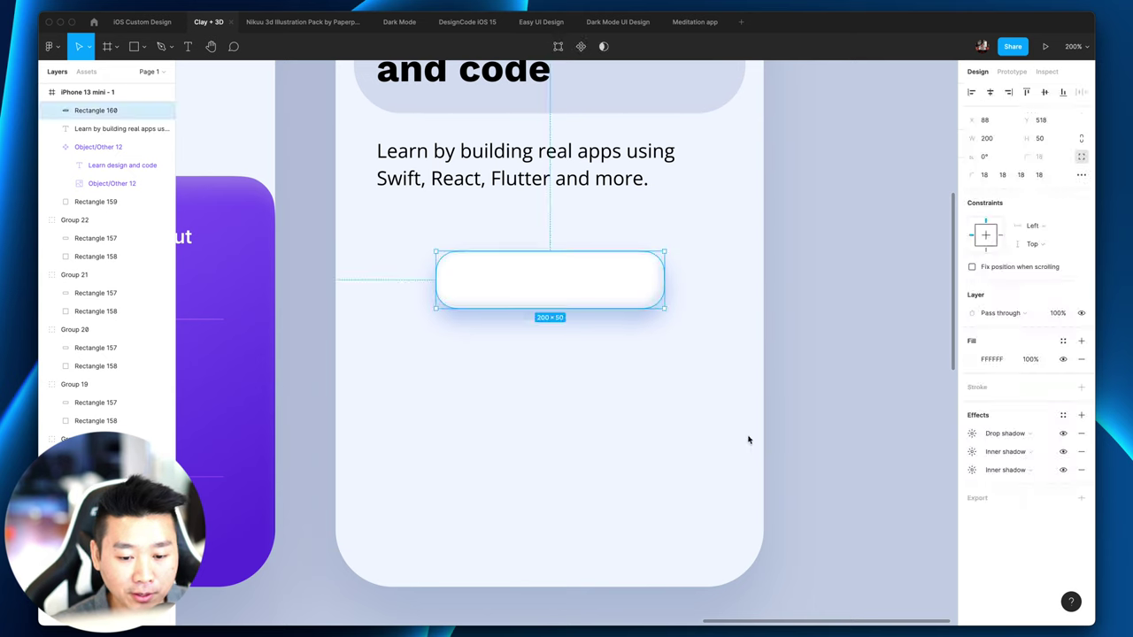
click(748, 439)
Step: Paste a copy of the 'Learn by building real apps…' paragraph onto the white button
click(549, 172)
click(592, 291)
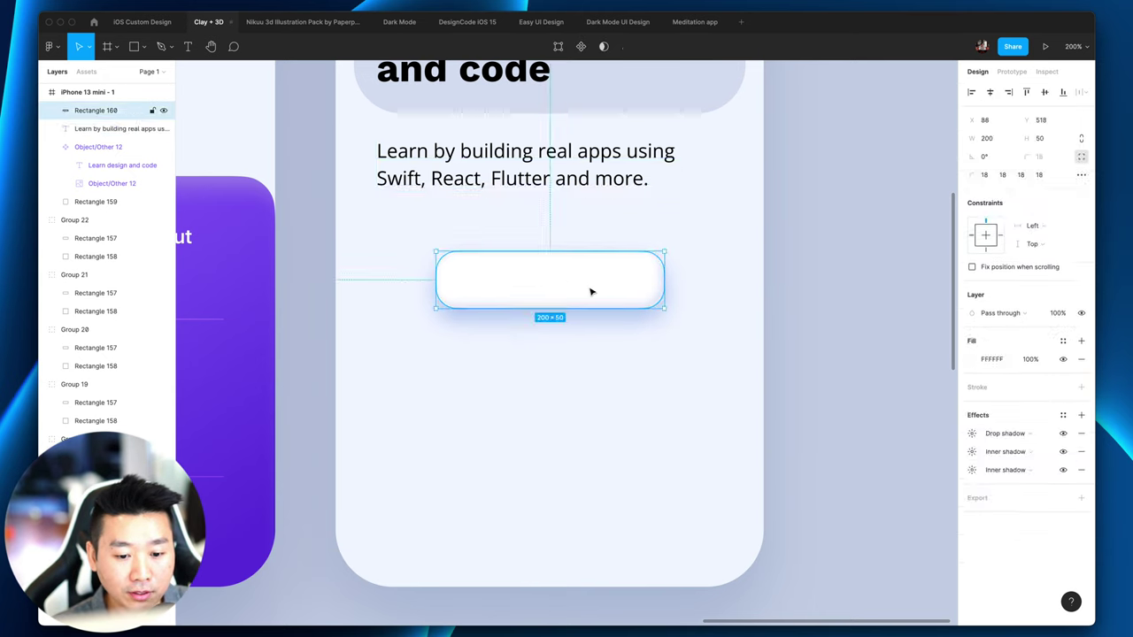
key(super+v)
Step: Move the pasted text onto the white button and replace it with 'Sign up'
drag(546, 192, 638, 331)
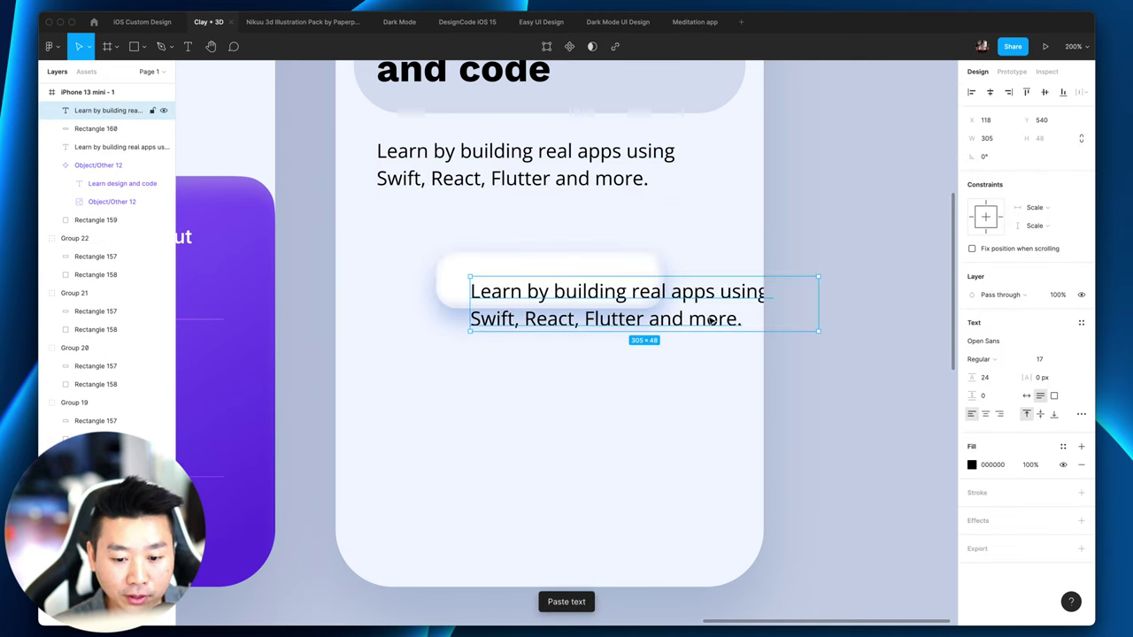
double_click(809, 319)
key(Escape)
double_click(631, 294)
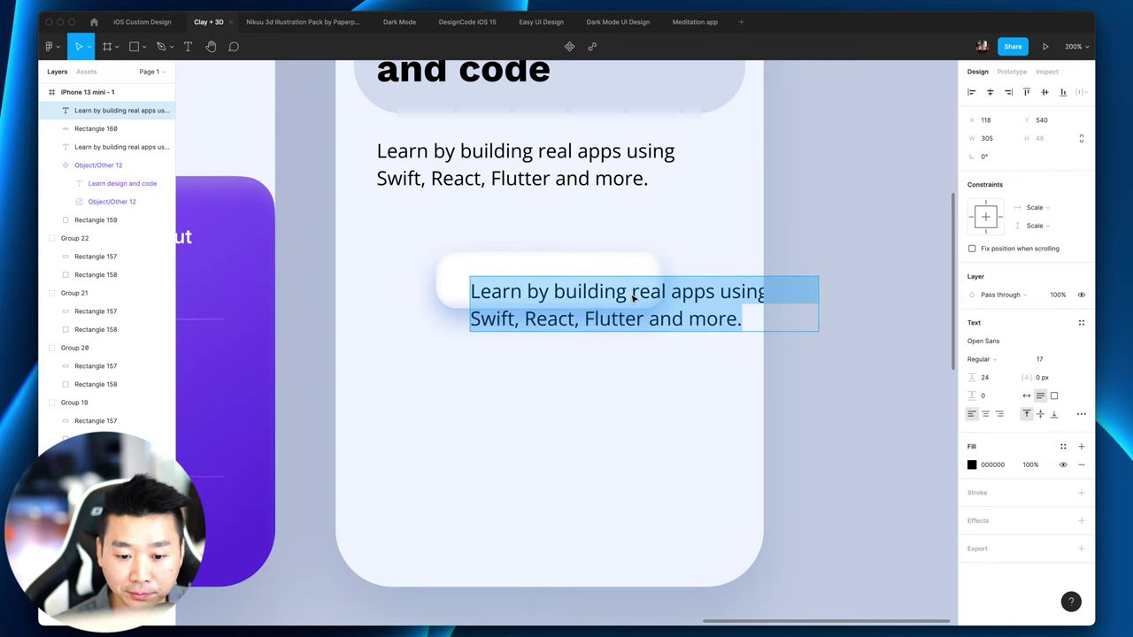
text(Sign up)
key(Escape)
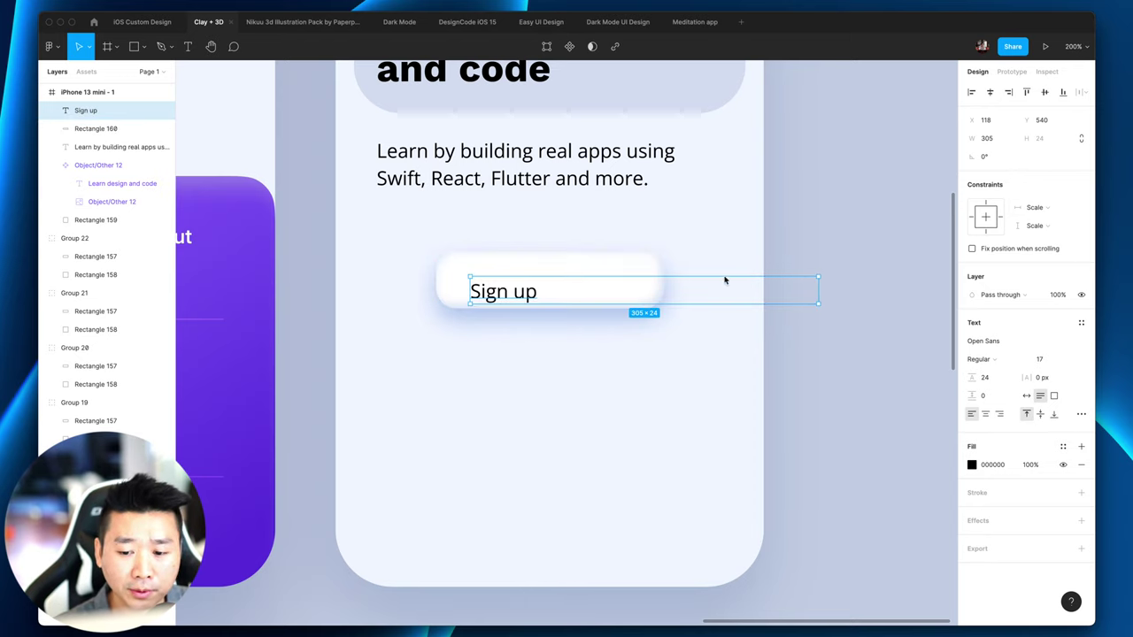
Step: Centre-align the label with auto width, centre it on the button, and make it Bold
click(999, 413)
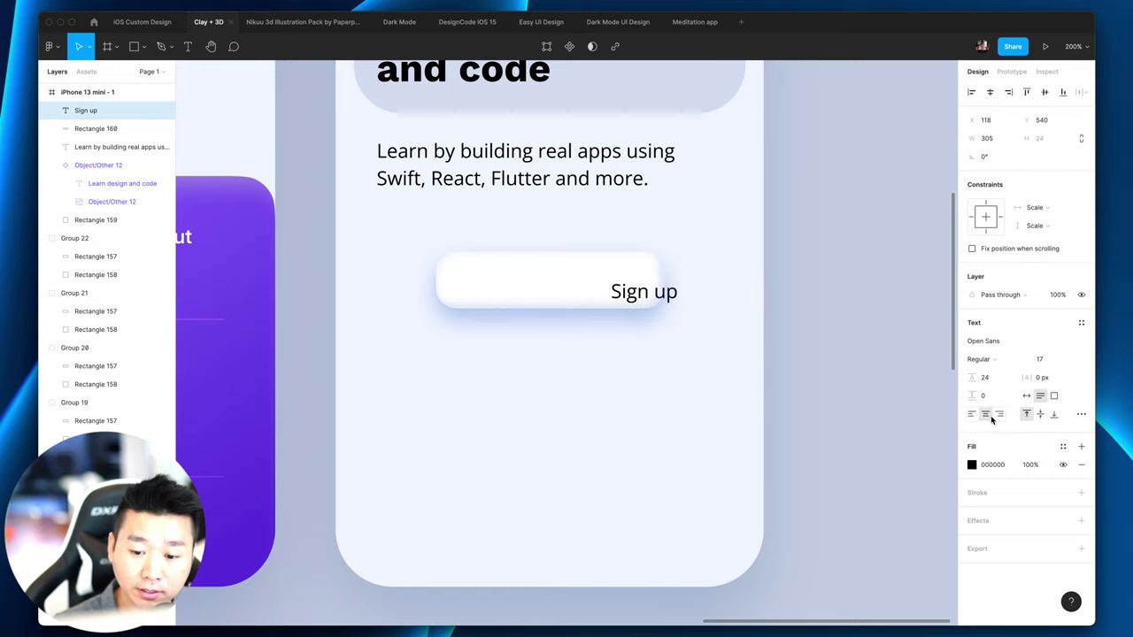
click(985, 413)
click(1026, 396)
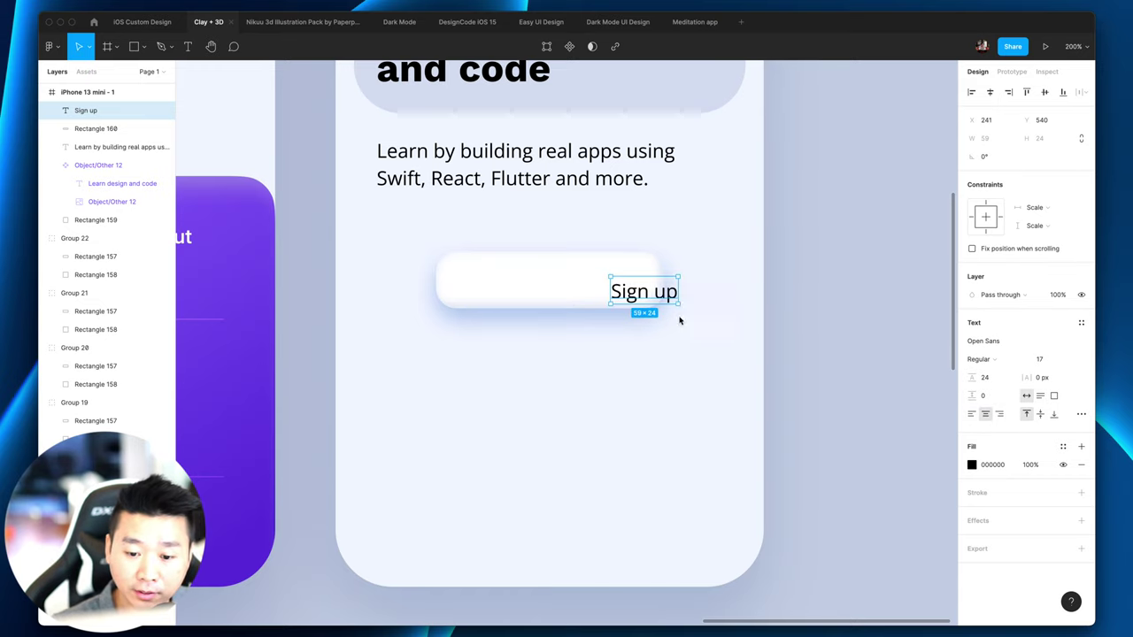
drag(673, 291, 564, 278)
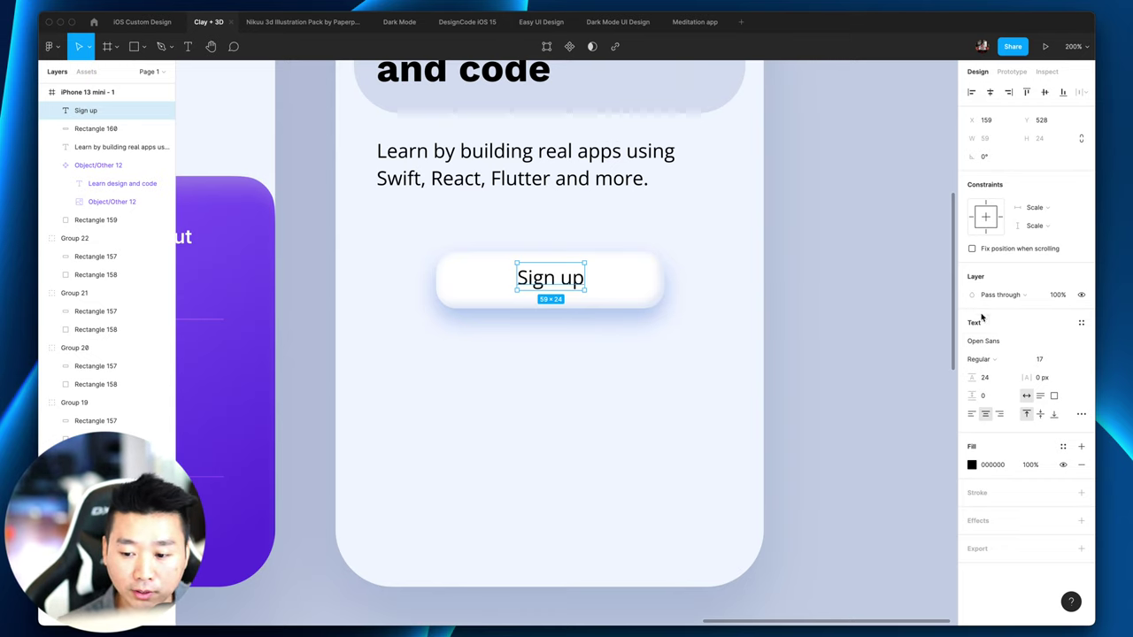
click(982, 358)
click(1003, 373)
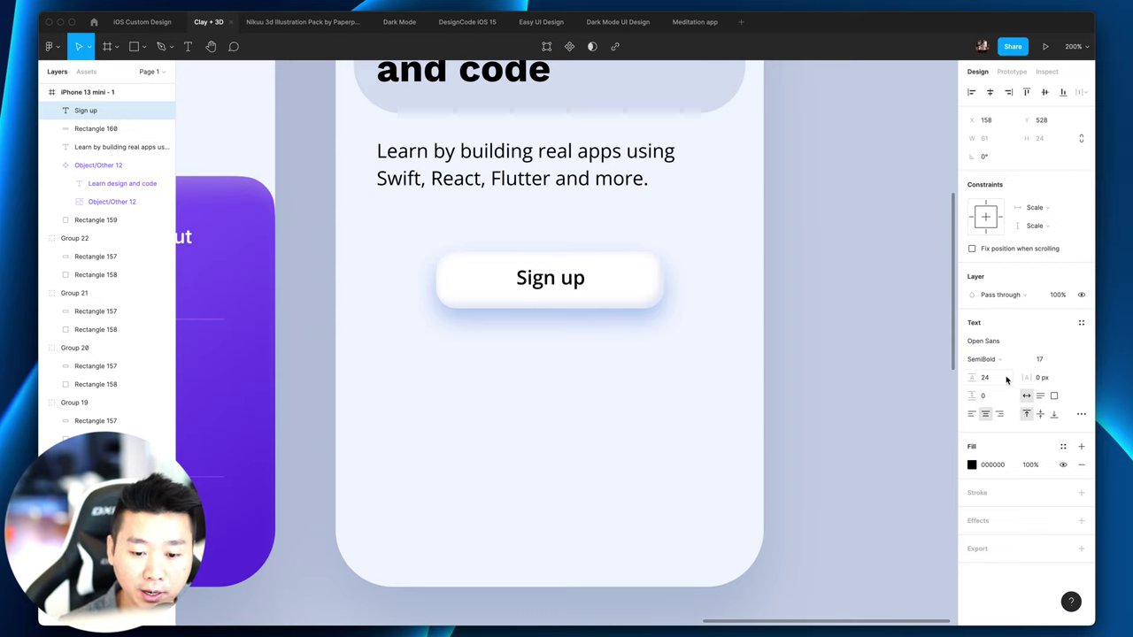
click(982, 358)
click(1000, 372)
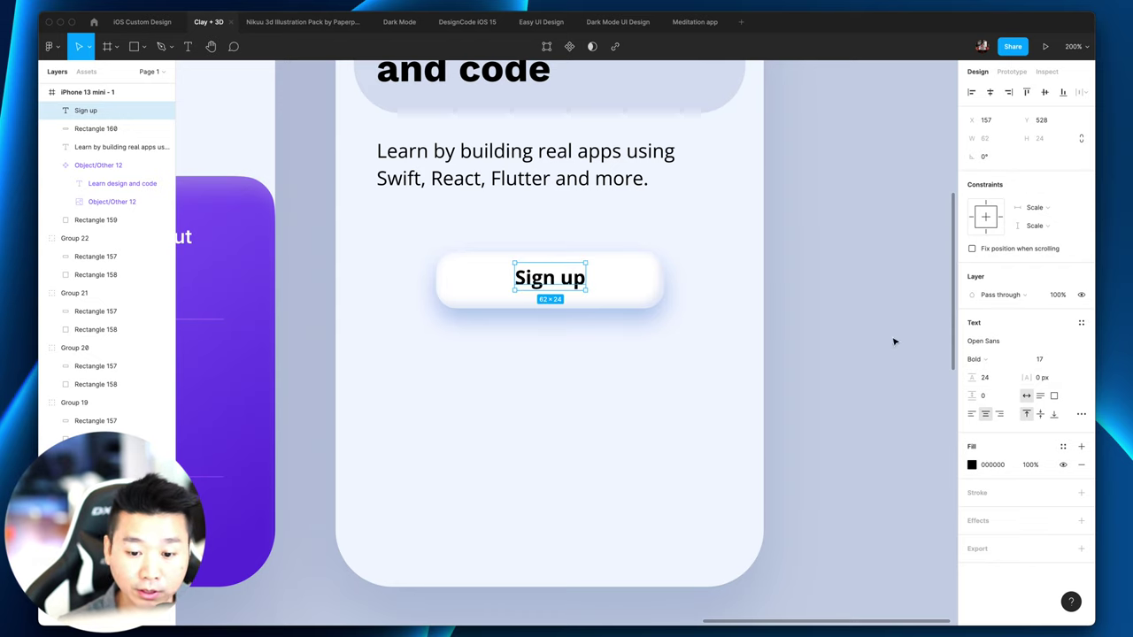
Step: Check the Sign up label's spacing to the frame edges and review the paragraph
key(alt)
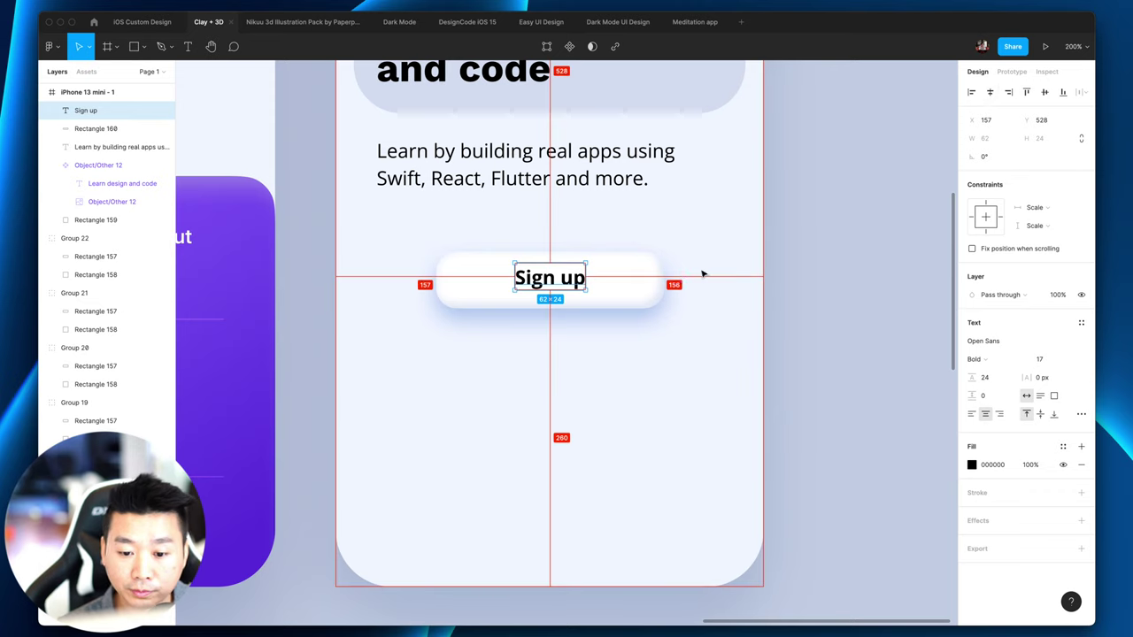
key(alt)
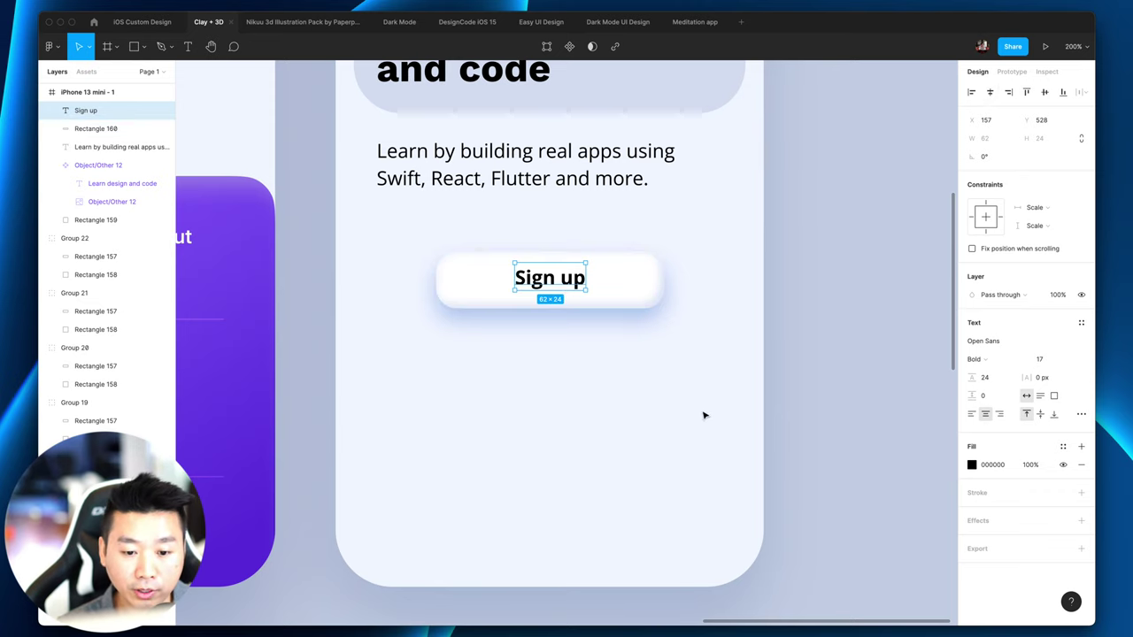
scroll(822, 396, up, 3)
click(822, 395)
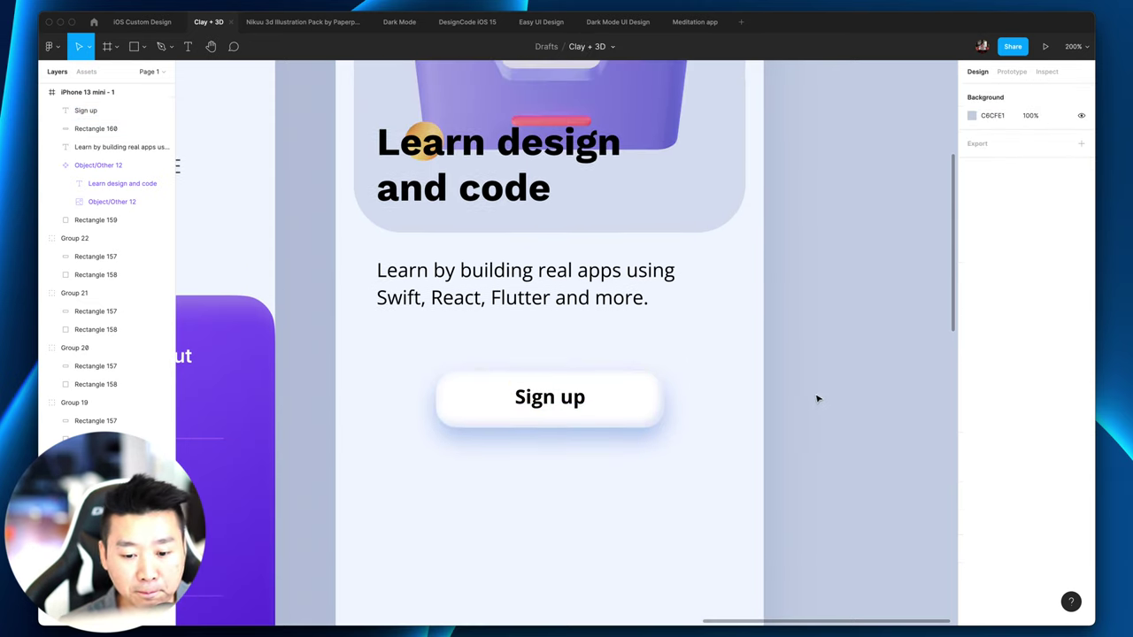
click(550, 399)
click(120, 147)
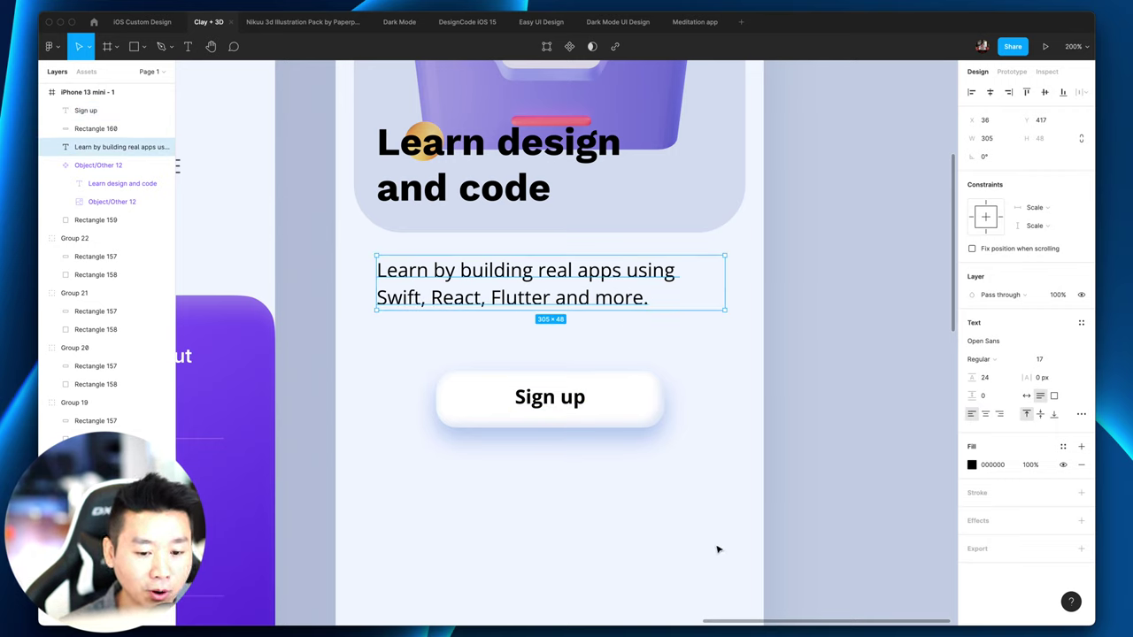
click(752, 474)
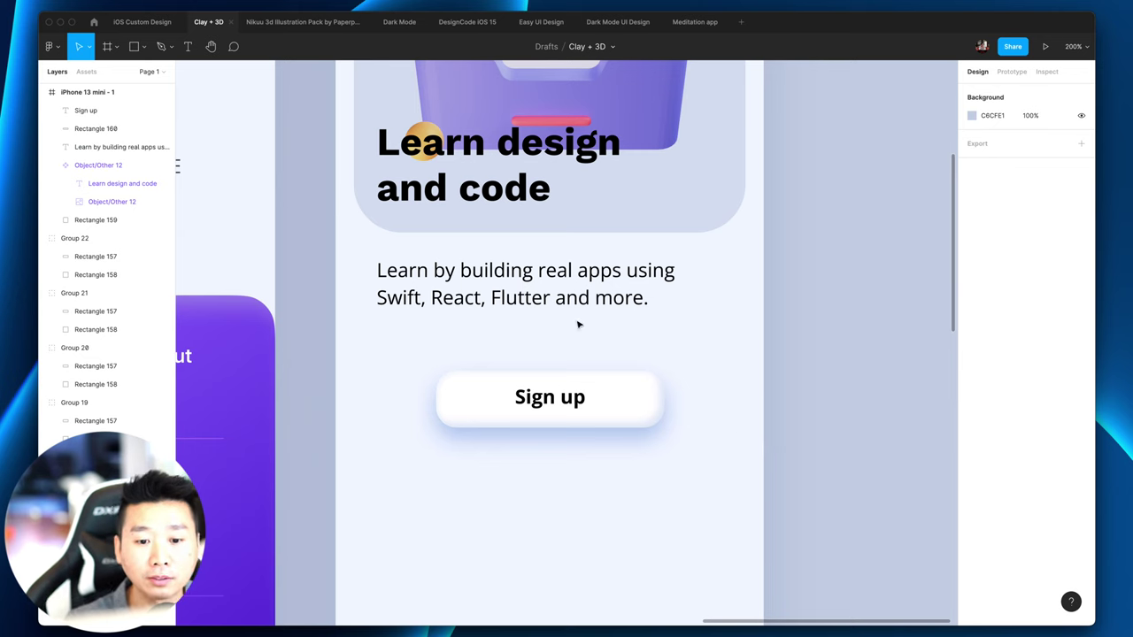
Step: Recolour the 'Learn design and code' heading to a dark navy
click(495, 164)
key(i)
click(726, 337)
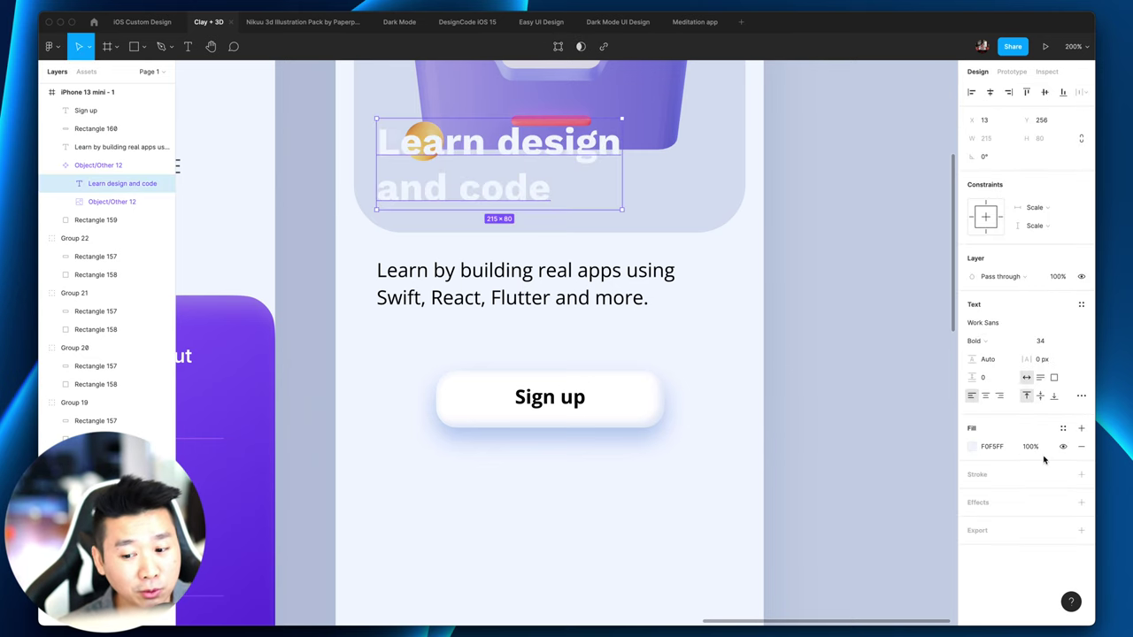
click(972, 446)
drag(843, 448, 889, 453)
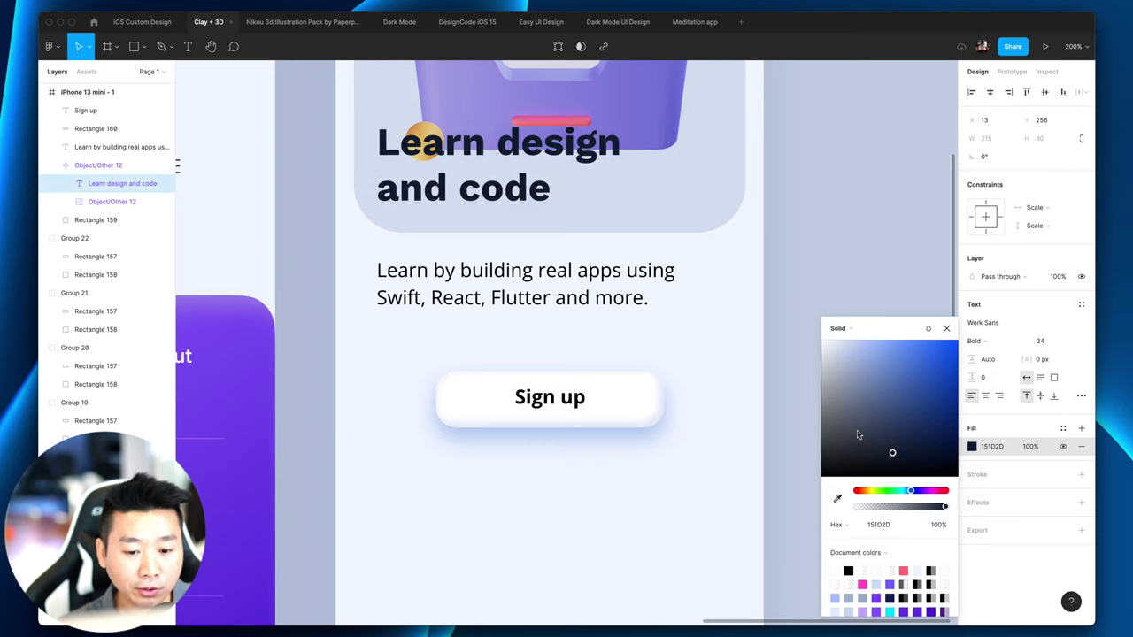
Step: Recolour the body paragraph text to navy 232E45
click(708, 297)
key(i)
click(744, 393)
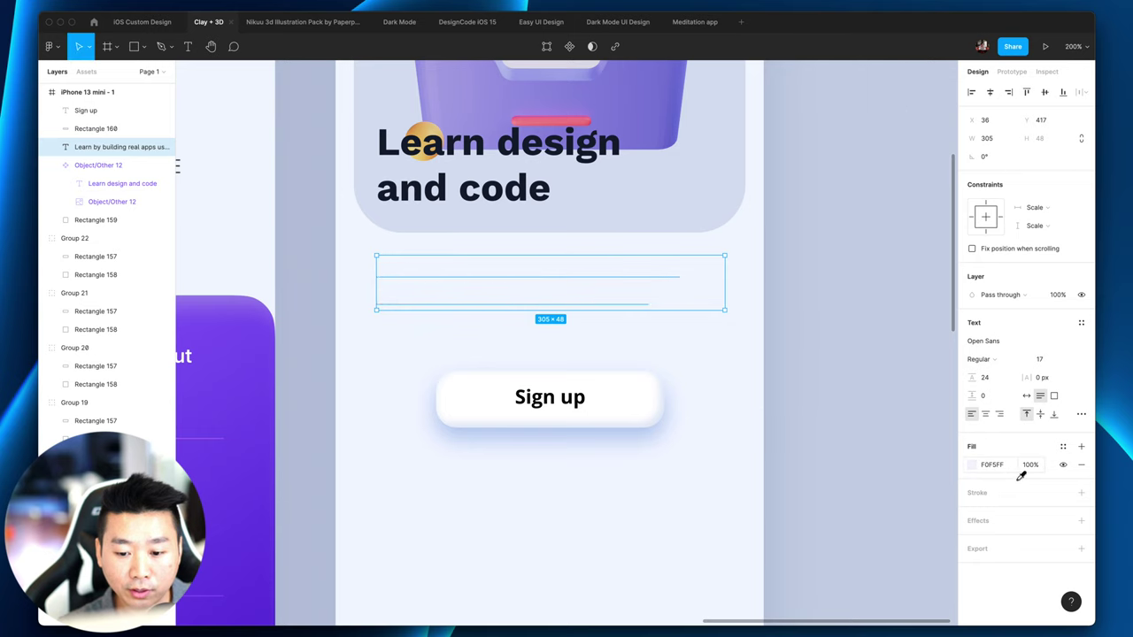
click(972, 465)
drag(872, 456, 893, 442)
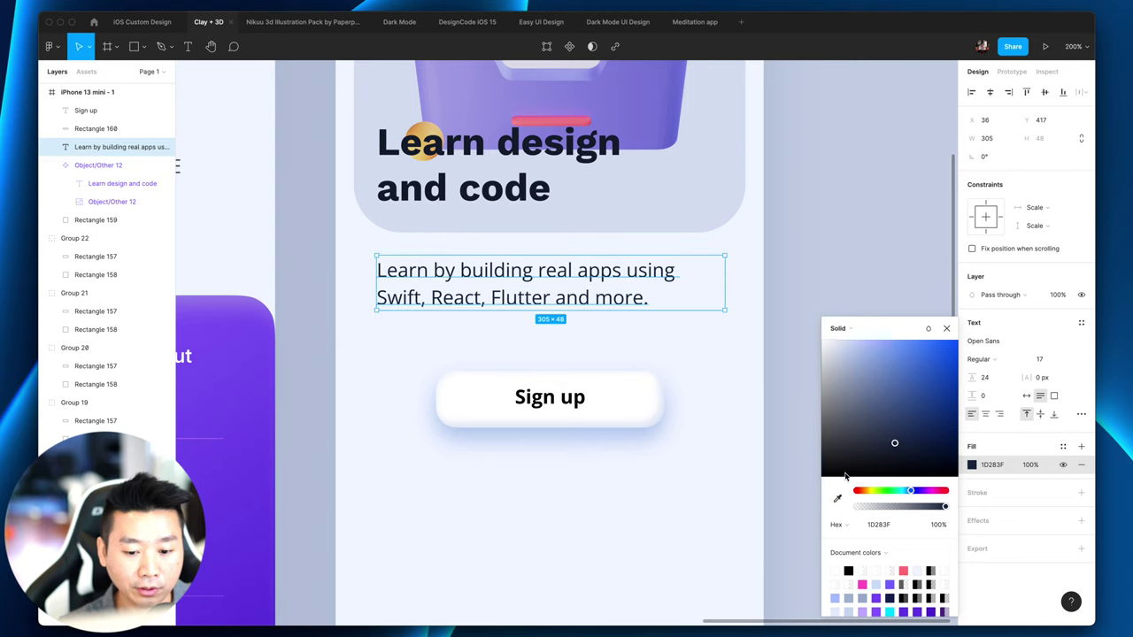
key(Escape)
key(Escape)
Step: Set the 'Sign up' label's fill to dark navy 1D283F
click(546, 402)
key(Tab)
key(Tab)
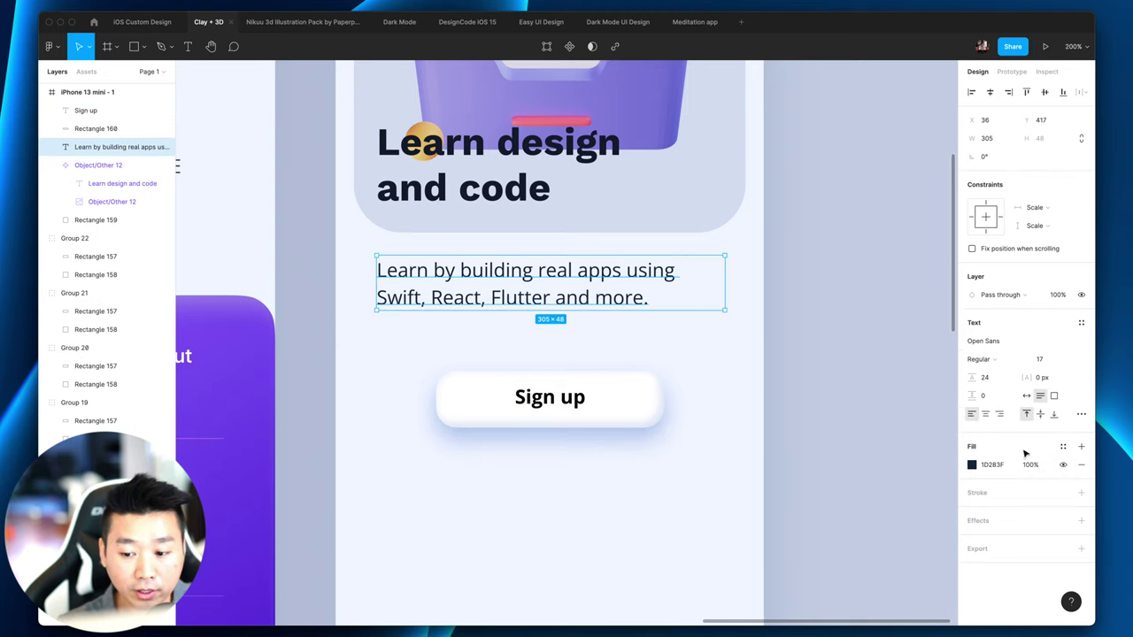
key(shift+Tab)
key(shift+Tab)
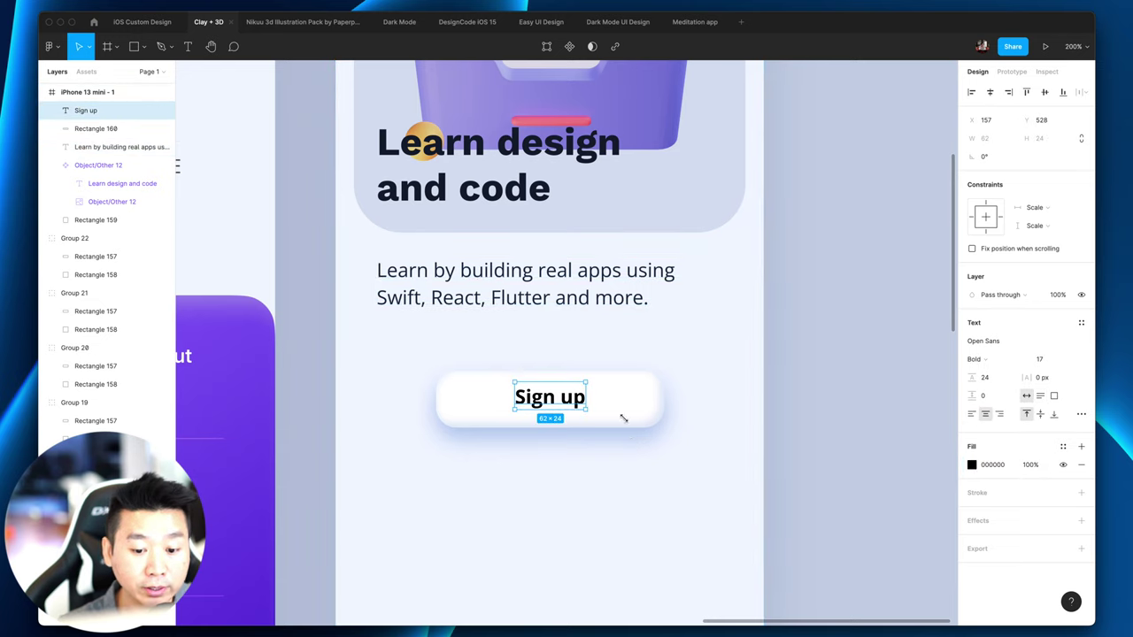
click(1008, 469)
text(1D283F)
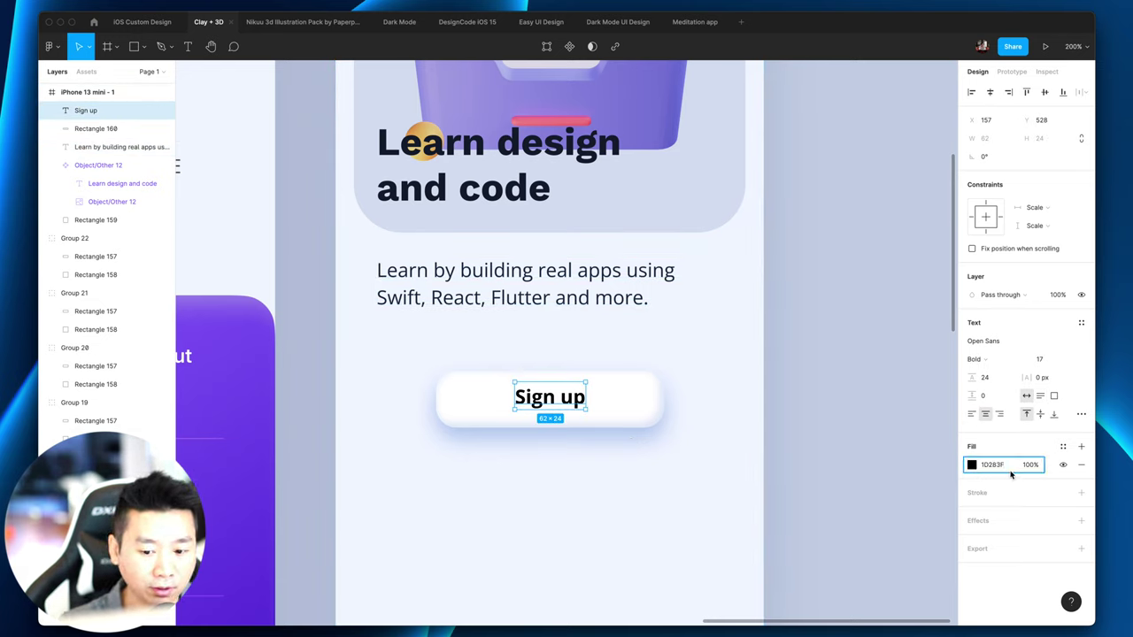
key(Return)
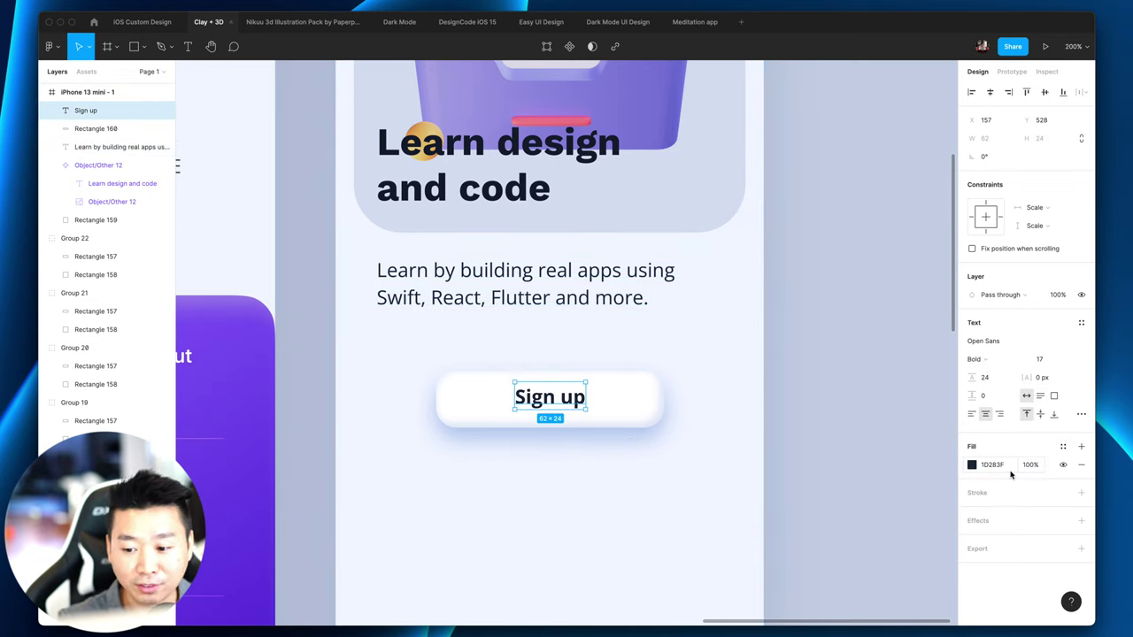
click(840, 471)
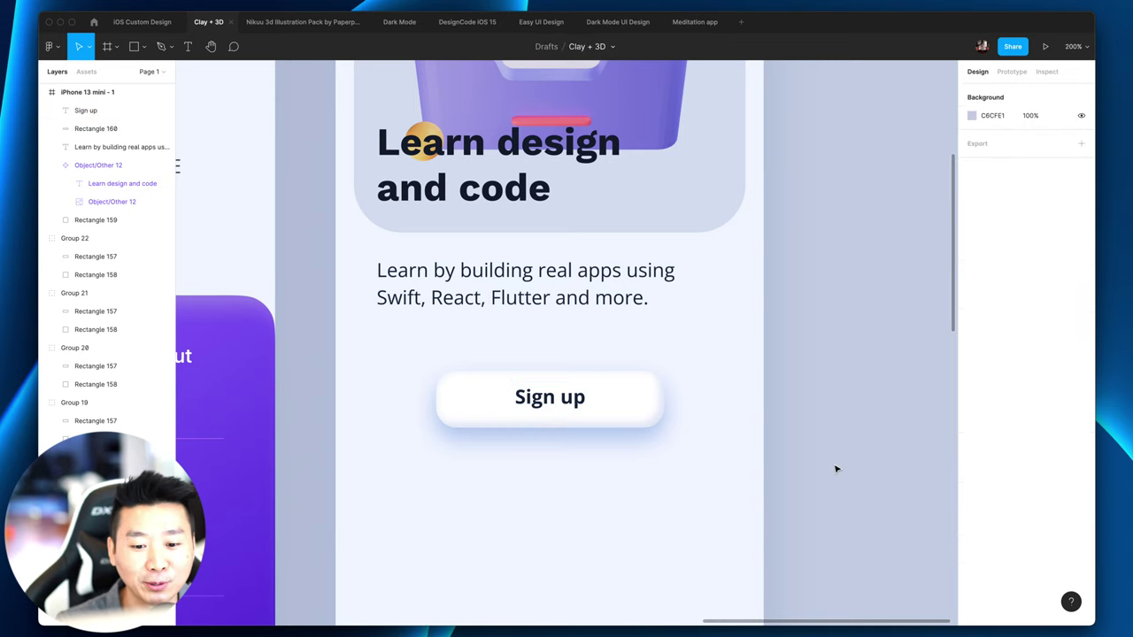
scroll(822, 438, down, 2)
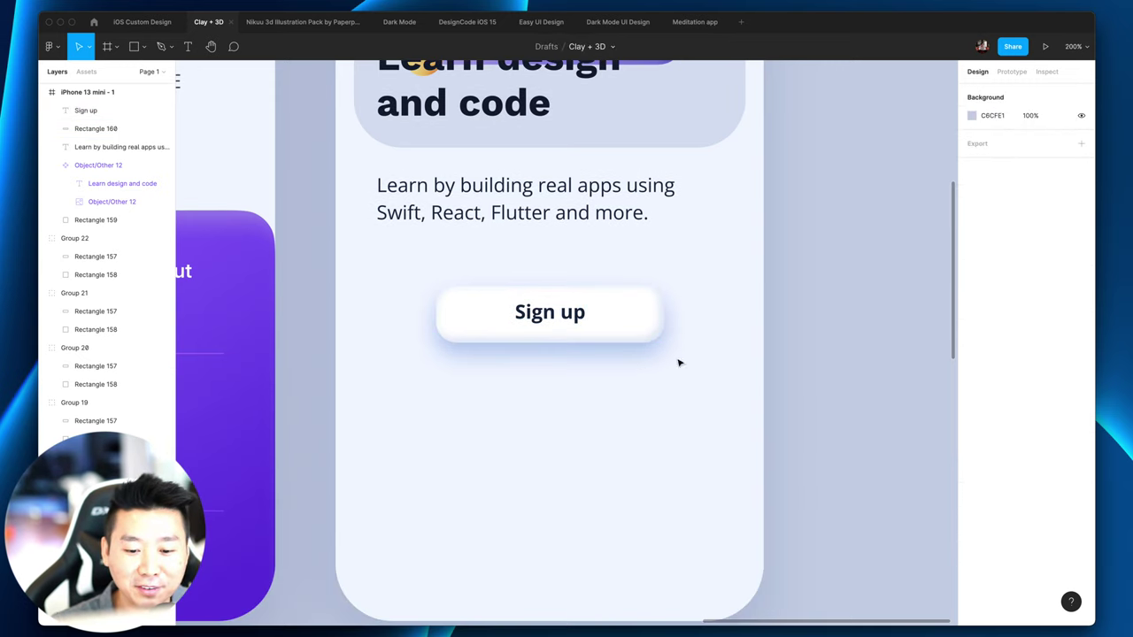
click(542, 312)
Step: Duplicate the Sign up button just below it and remove the copy's drop and inner shadows
click(855, 389)
scroll(854, 390, down, 1)
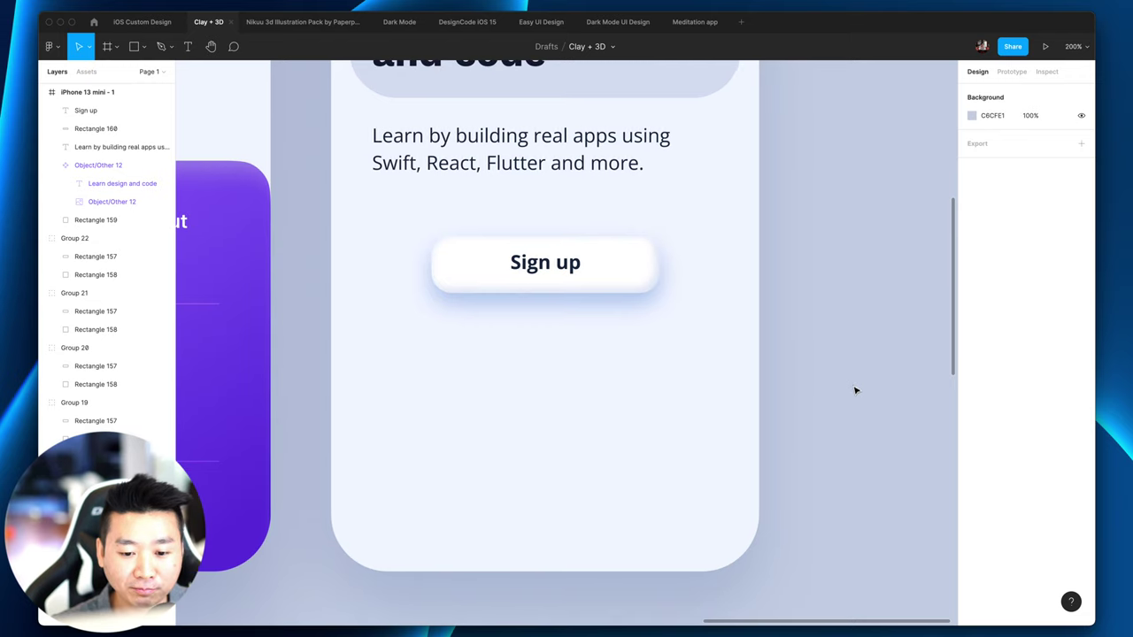
click(647, 285)
alt+drag(640, 265, 643, 346)
click(789, 359)
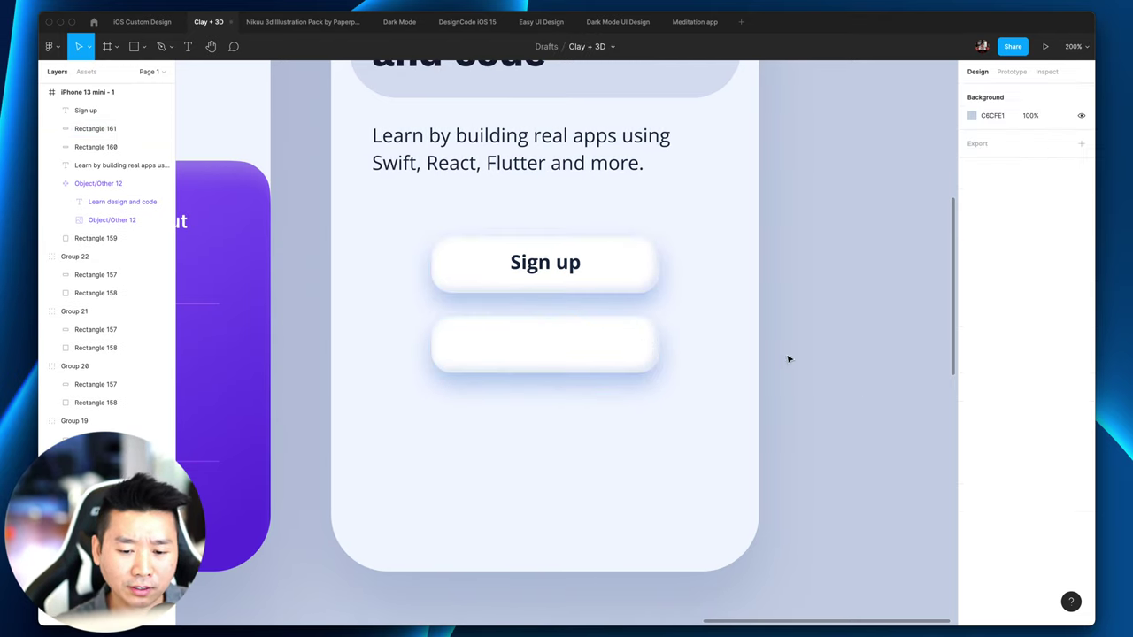
key(ctrl+z)
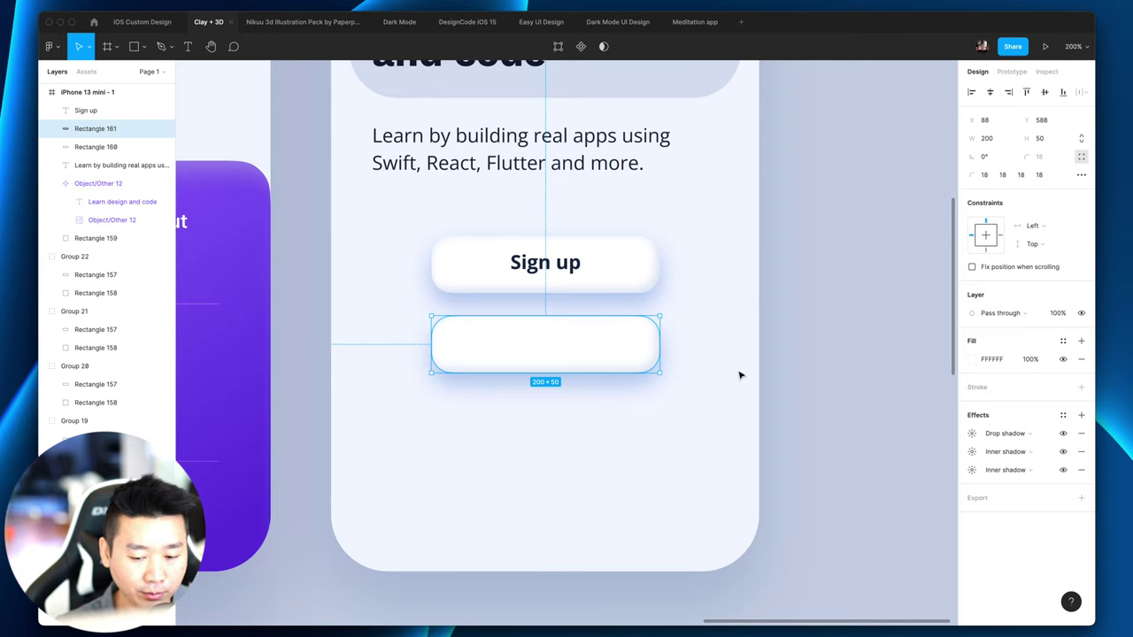
click(1081, 469)
click(1081, 451)
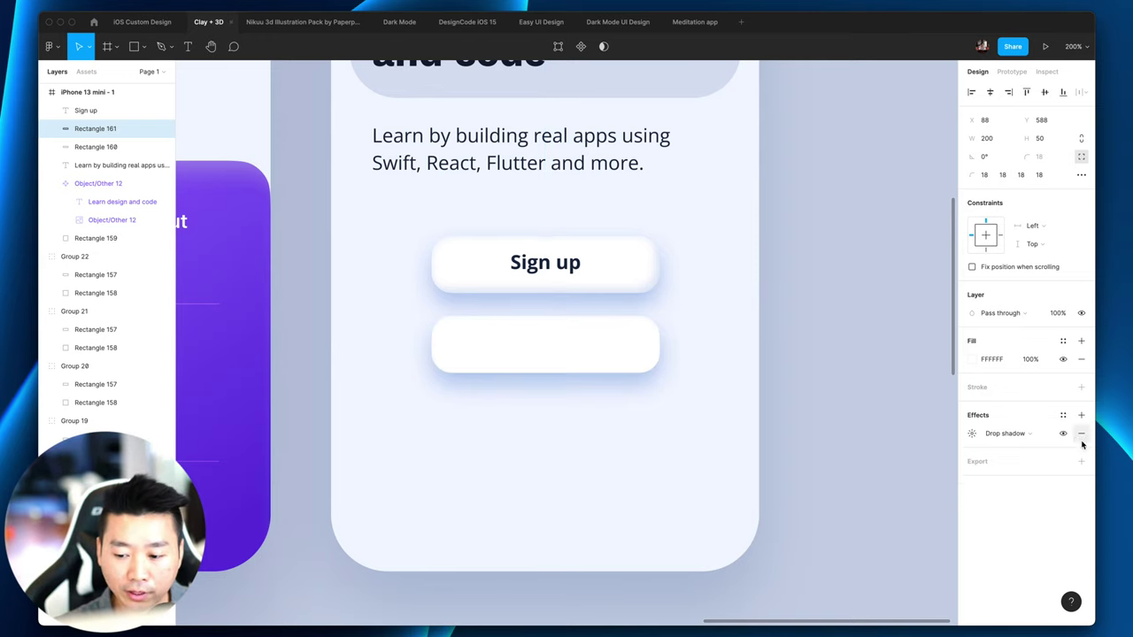
click(1081, 433)
Step: Fill the button copy with the purple card's colour using the eyedropper
click(617, 385)
click(611, 363)
scroll(801, 411, left, 3)
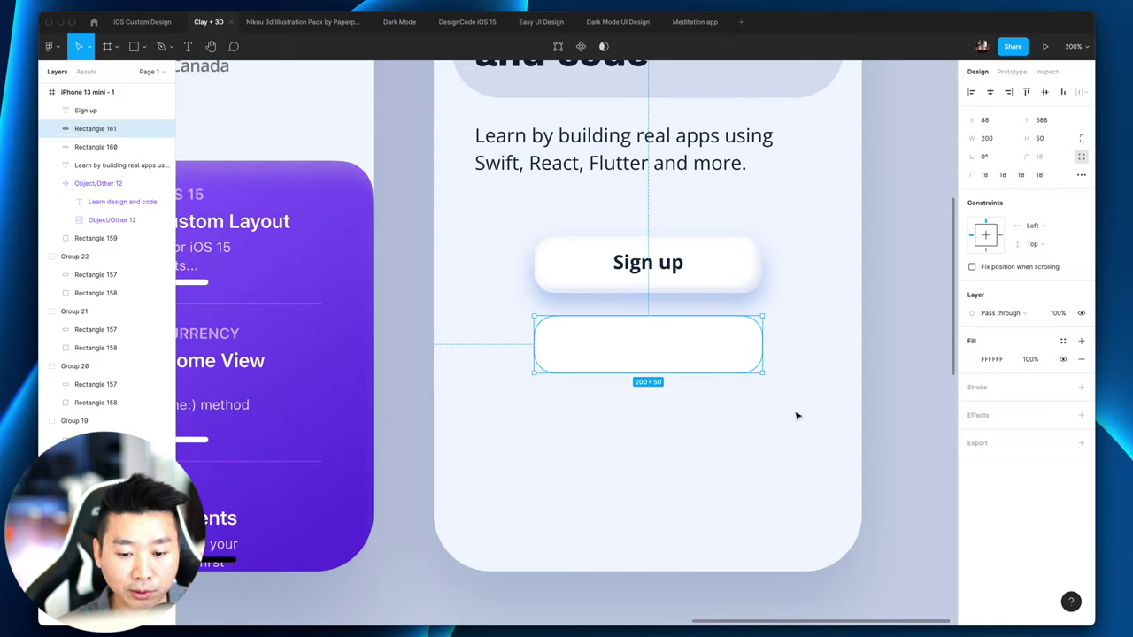
key(i)
click(350, 400)
click(852, 556)
scroll(853, 556, right, 2)
scroll(852, 556, up, 1)
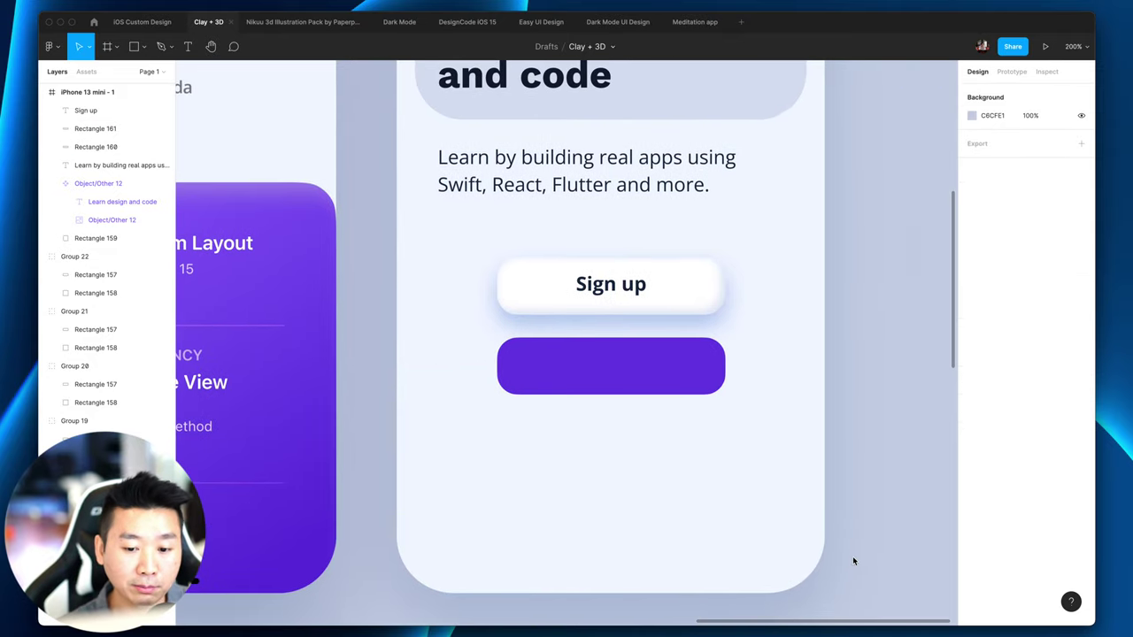
click(630, 308)
click(658, 389)
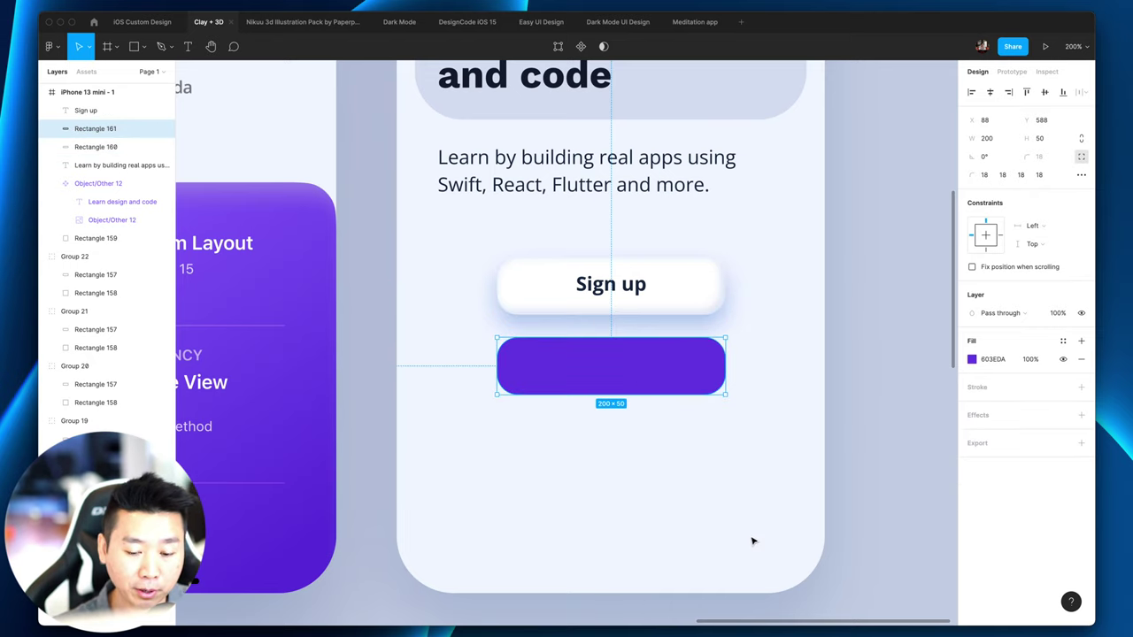
scroll(814, 384, up, 1)
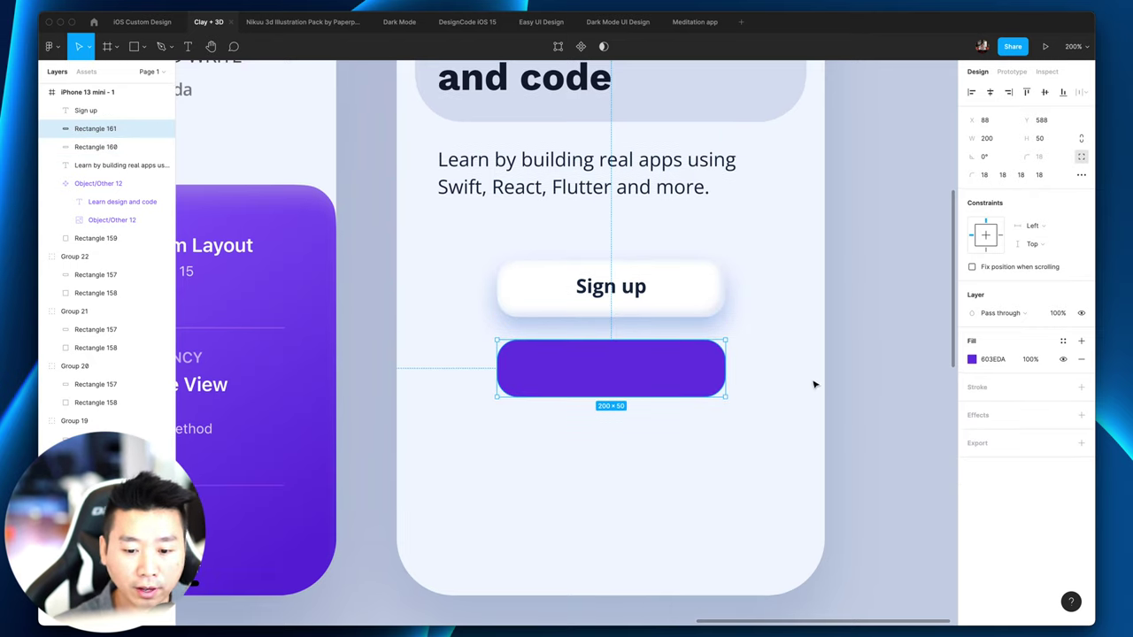
Step: Change the purple button's fill to a diagonal linear gradient
click(971, 360)
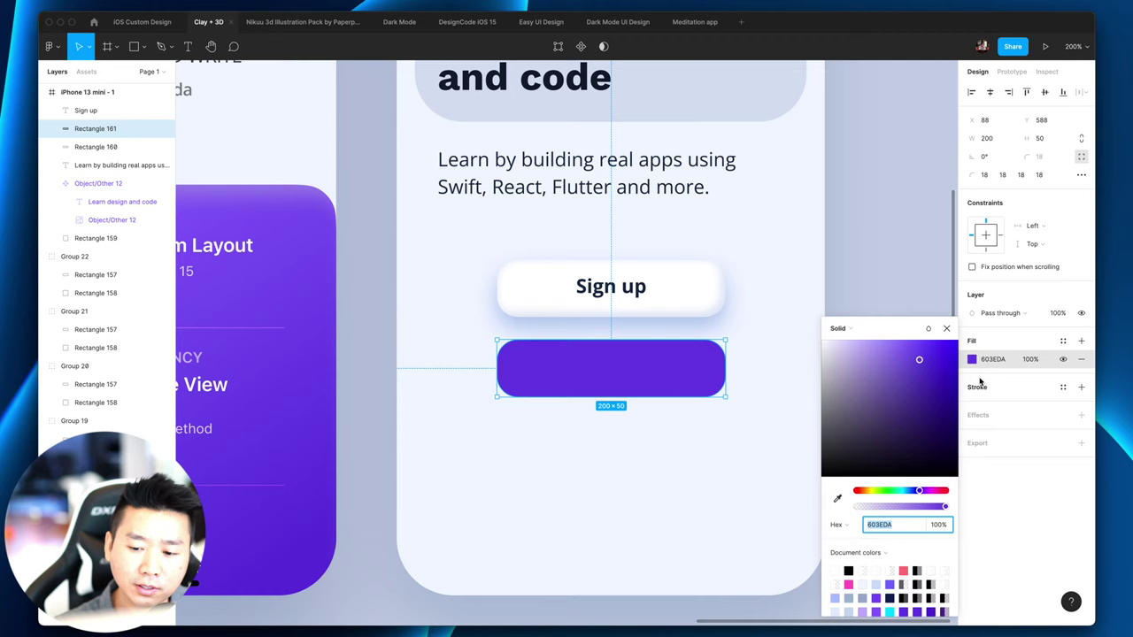
click(828, 318)
click(660, 366)
click(971, 360)
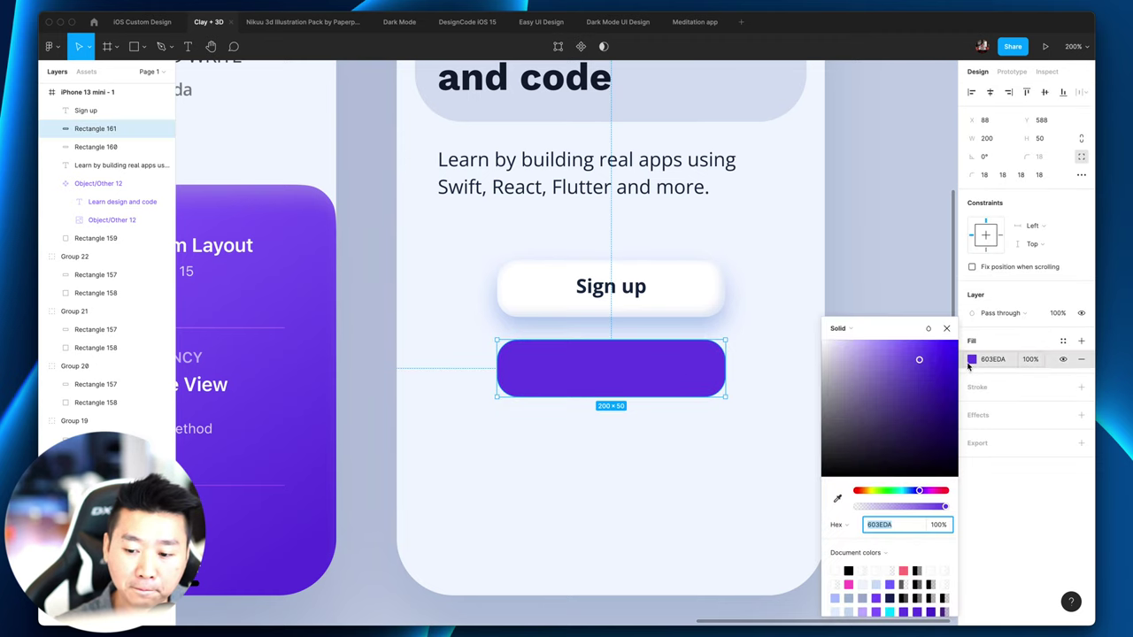
click(872, 330)
click(855, 348)
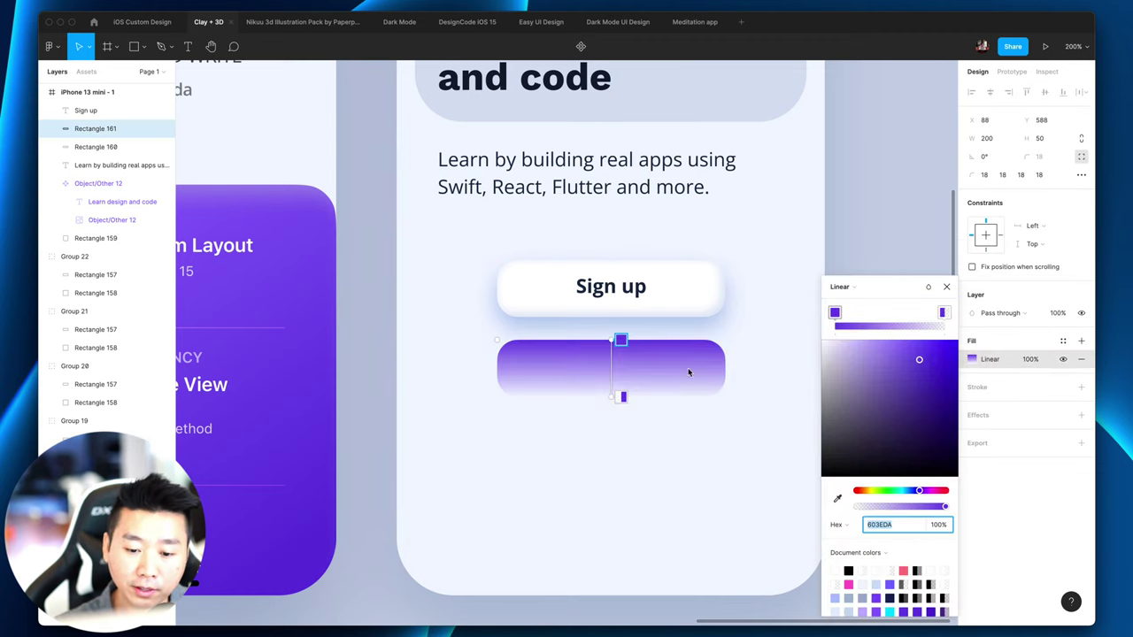
drag(612, 345, 571, 324)
drag(619, 394, 724, 401)
drag(563, 339, 608, 323)
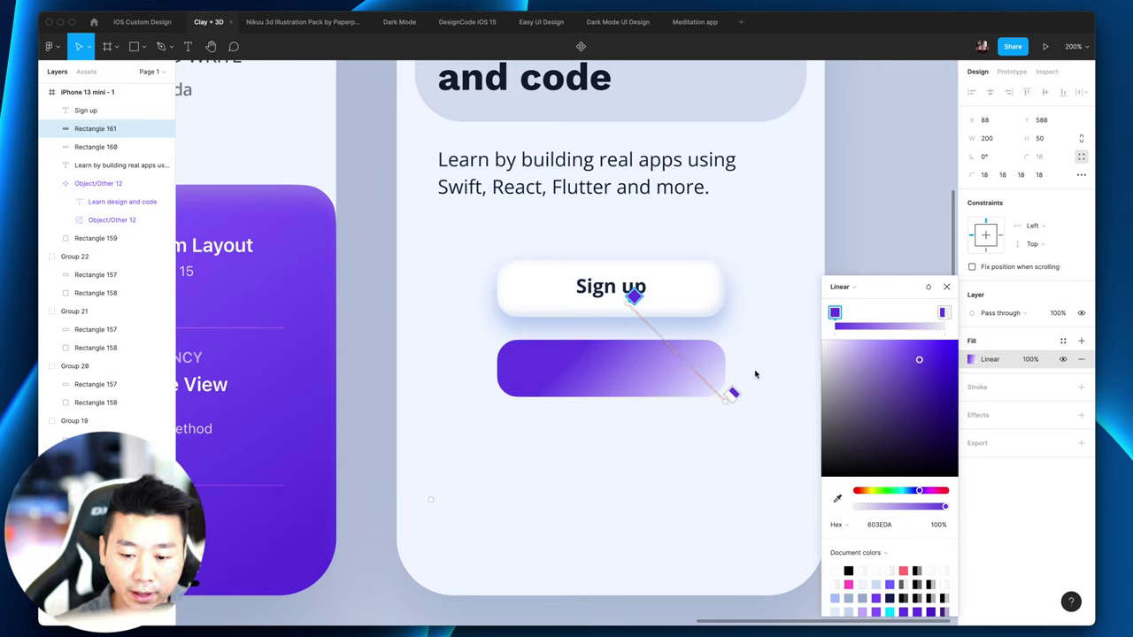
Step: Make the gradient end a fully opaque deep purple and lighten the start colour
click(733, 393)
mouse_move(927, 414)
mouse_down()
mouse_move(945, 419)
mouse_move(933, 404)
mouse_up()
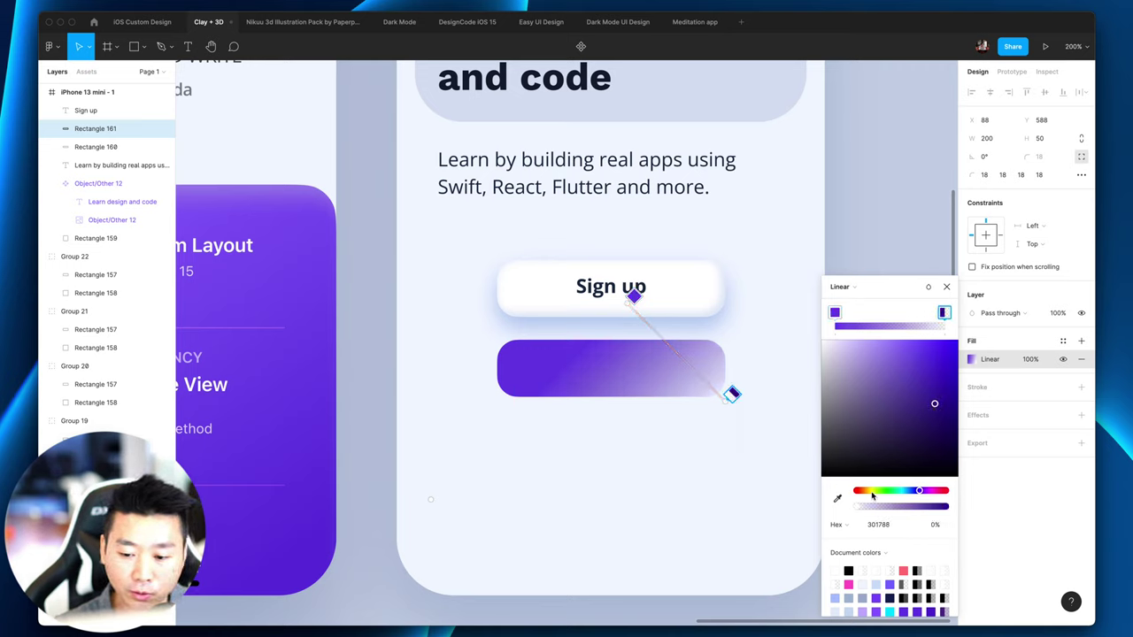
drag(865, 511, 1016, 515)
drag(906, 400, 886, 384)
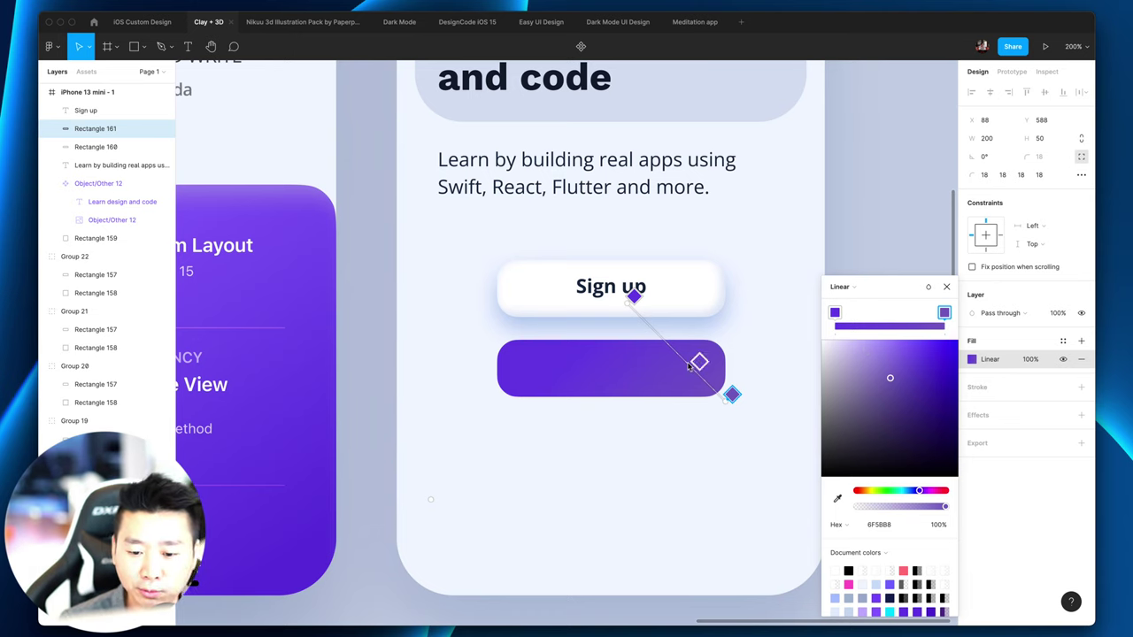
drag(936, 421, 899, 353)
click(836, 314)
key(Escape)
Step: Add an inner shadow to the purple button with X and Y offsets of -8
click(791, 537)
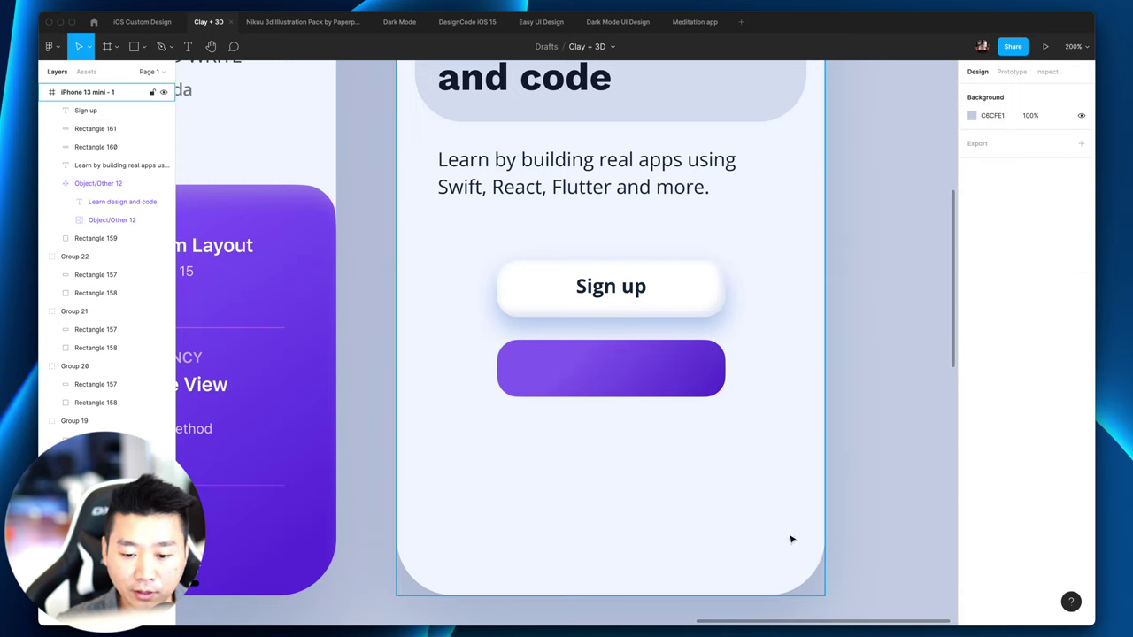
click(699, 380)
scroll(774, 455, right, 2)
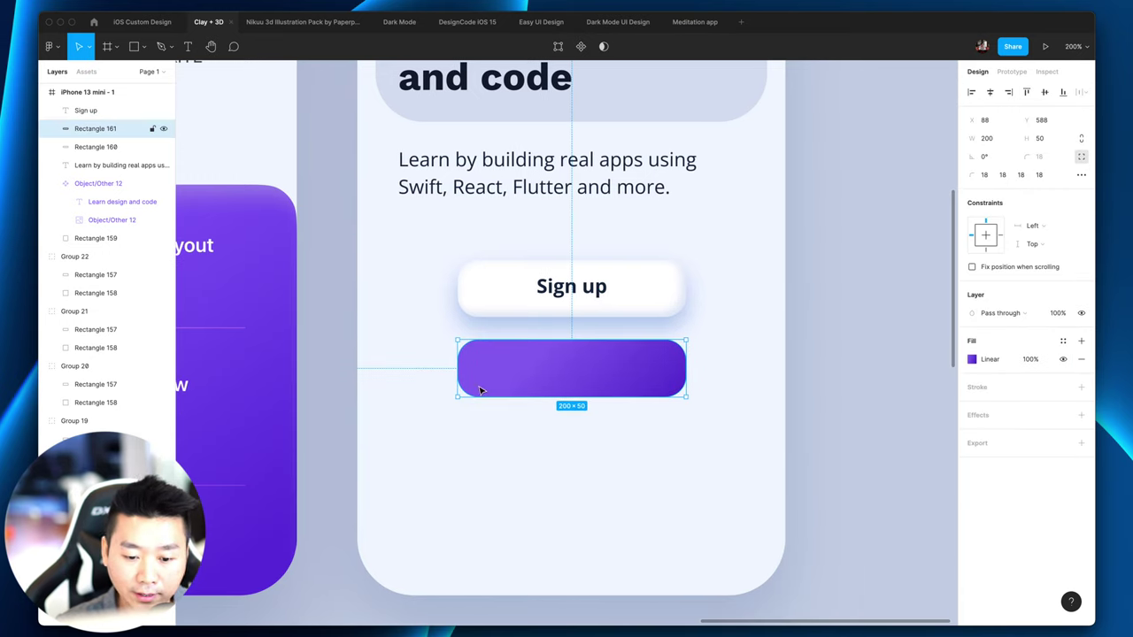
click(1080, 414)
click(1007, 434)
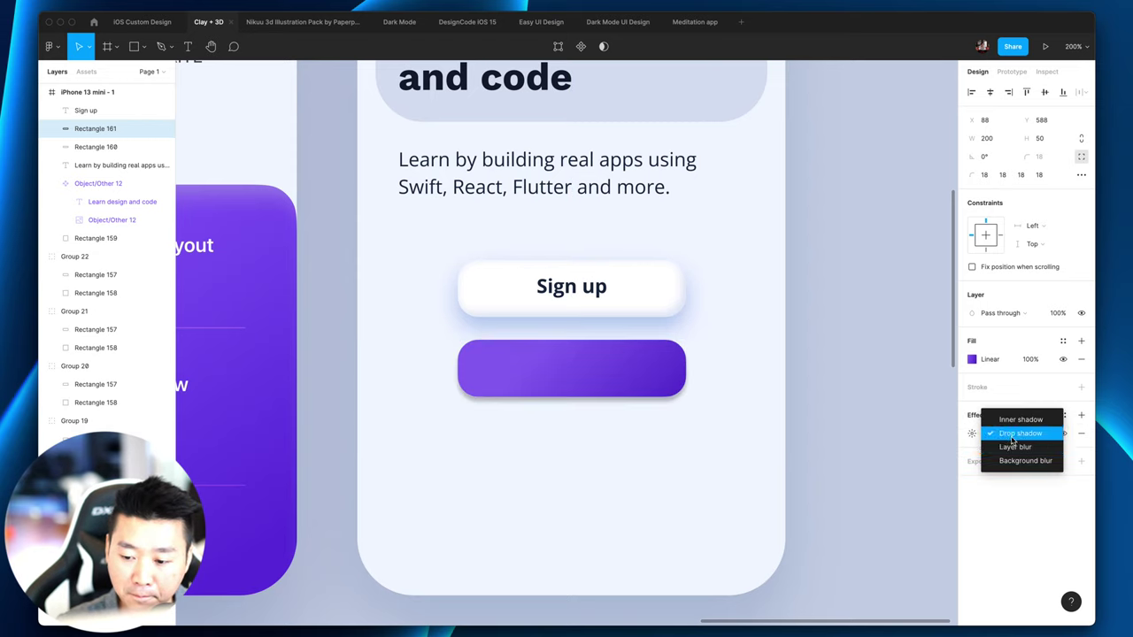
click(1009, 417)
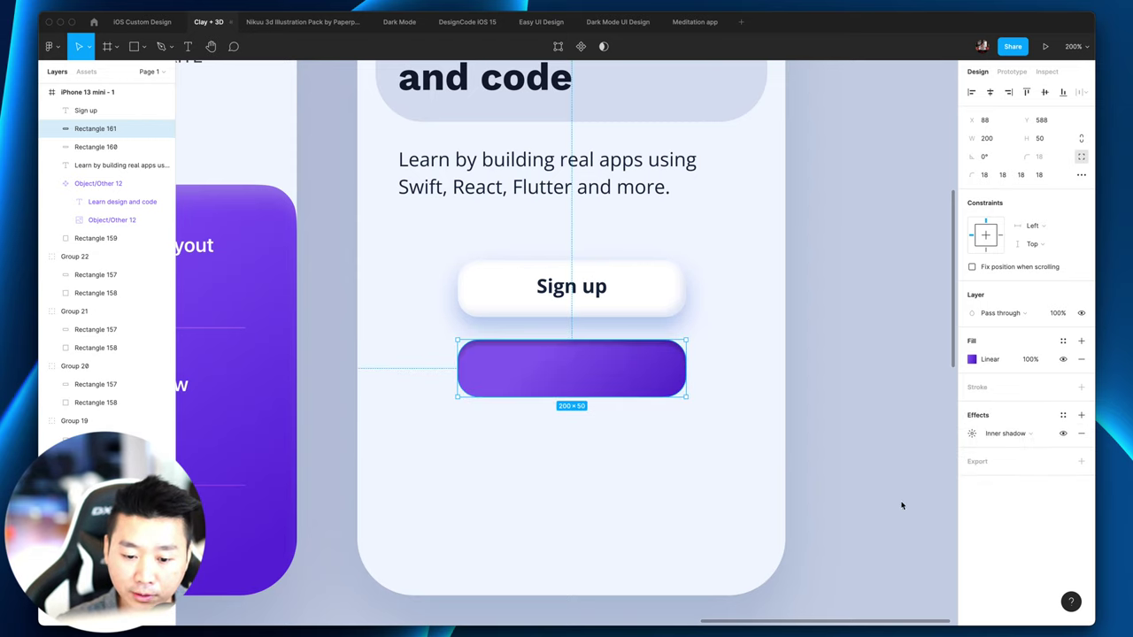
click(971, 432)
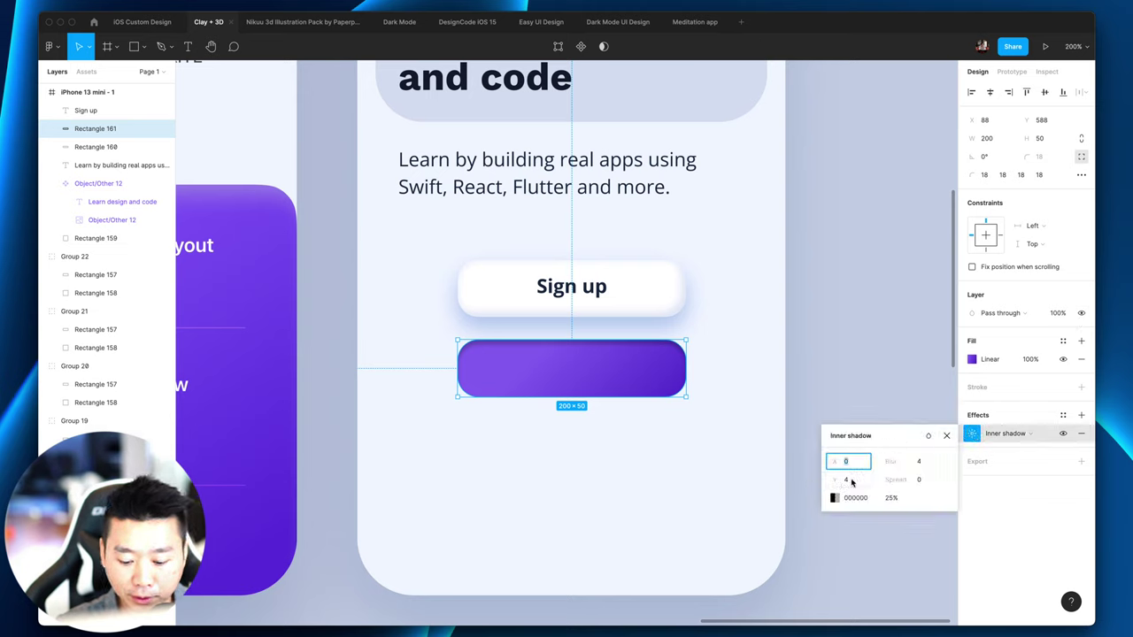
click(855, 481)
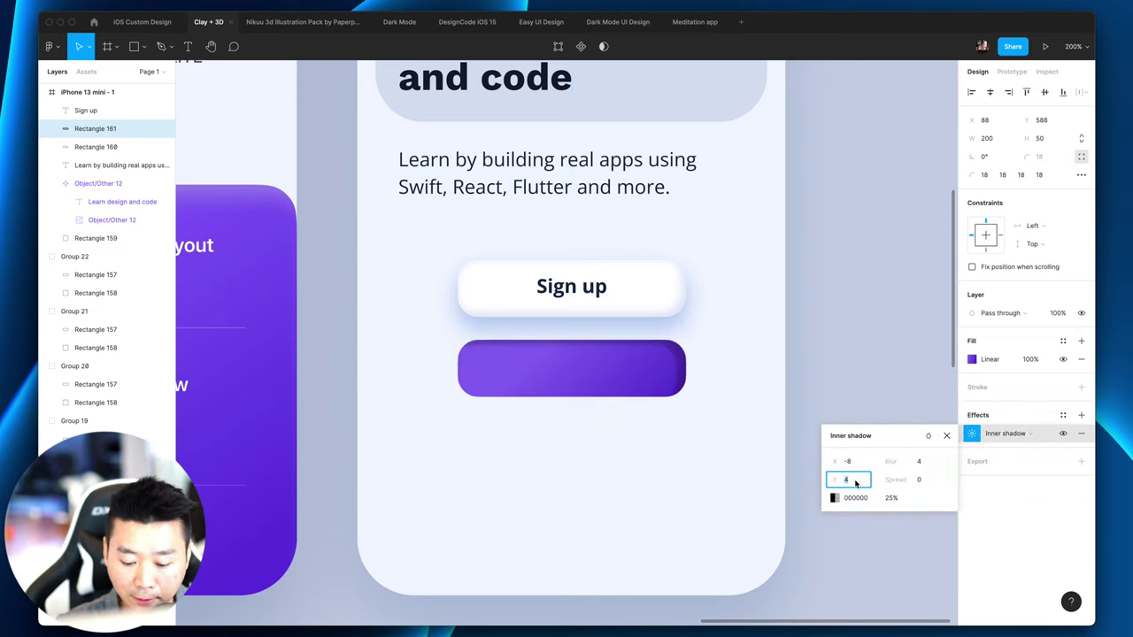
text(-8)
key(Return)
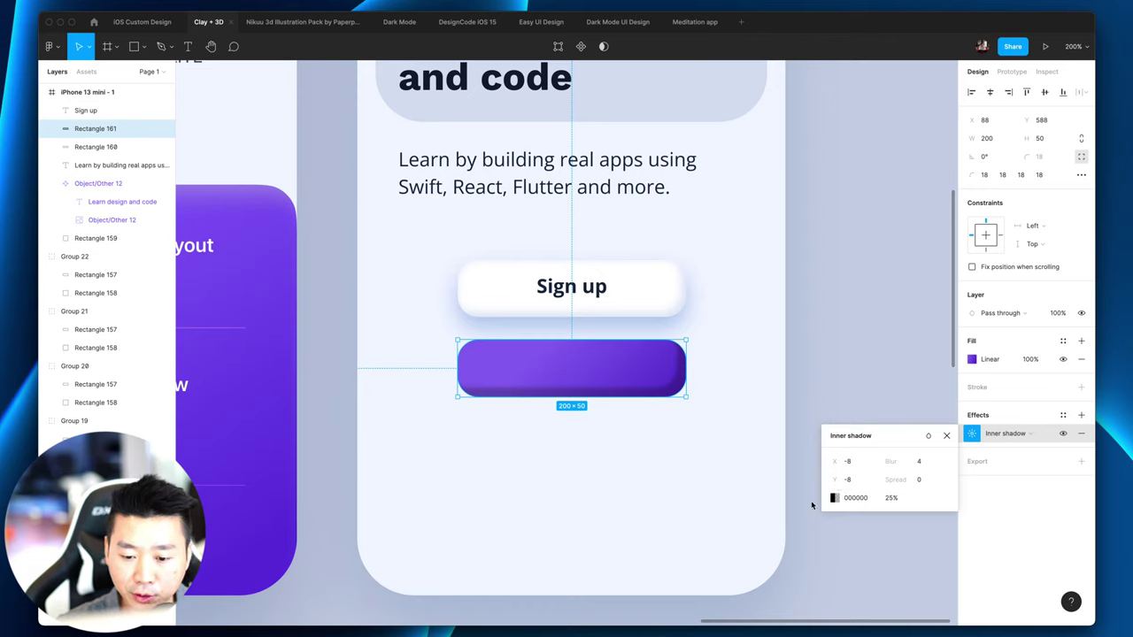
Step: Set the inner shadow's blur to 12
click(929, 460)
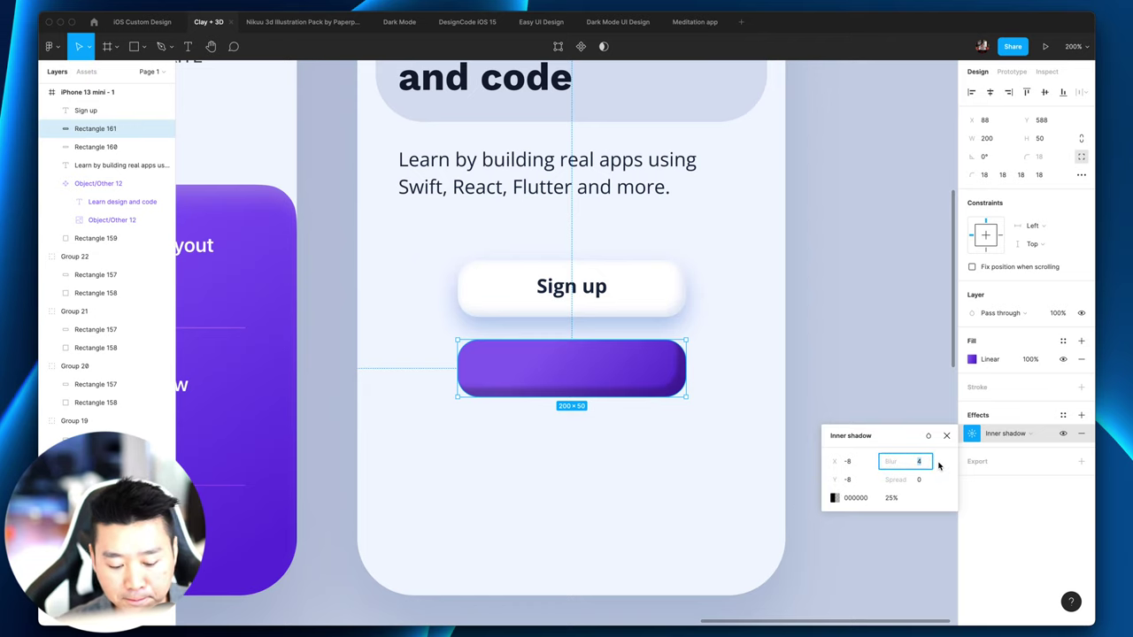
text(8)
key(Return)
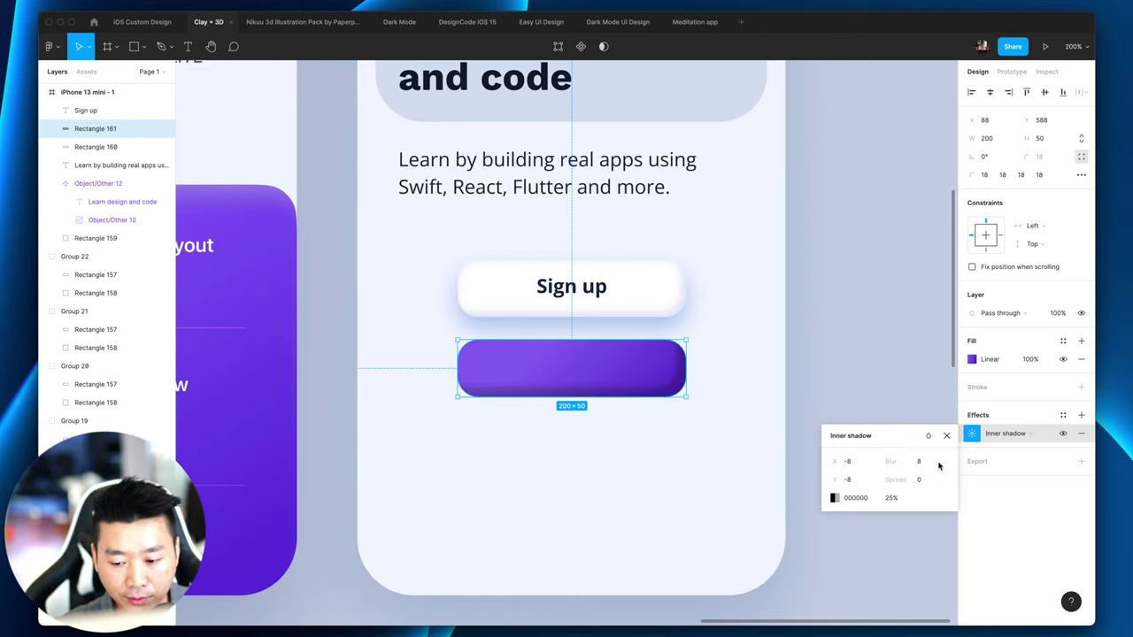
click(932, 465)
text(12)
key(Return)
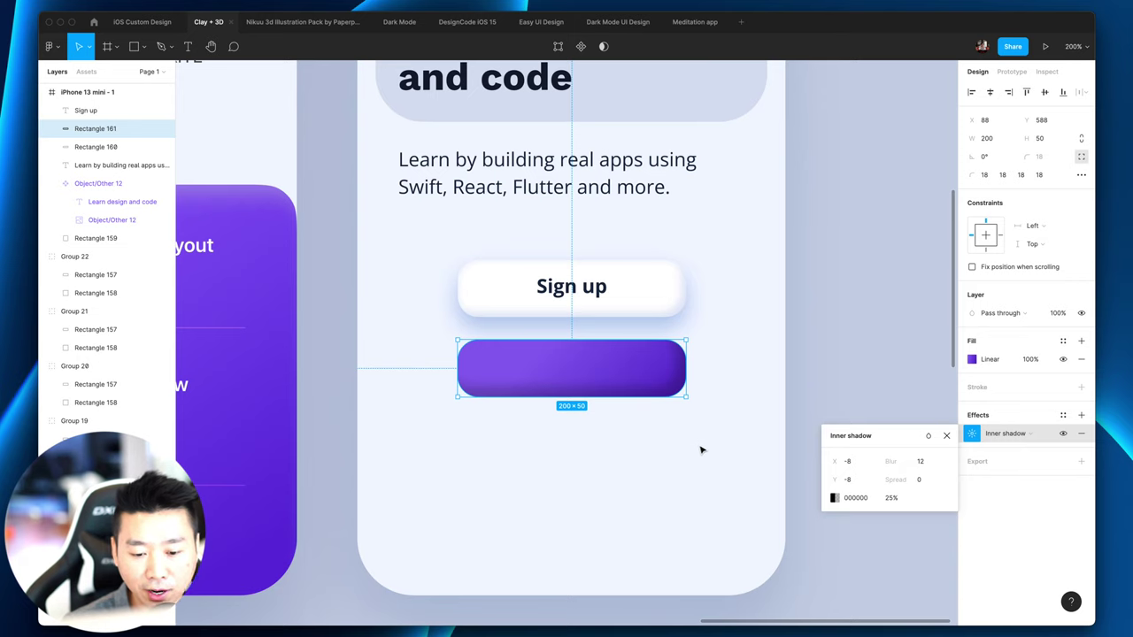
scroll(702, 450, up, 1)
scroll(702, 450, right, 1)
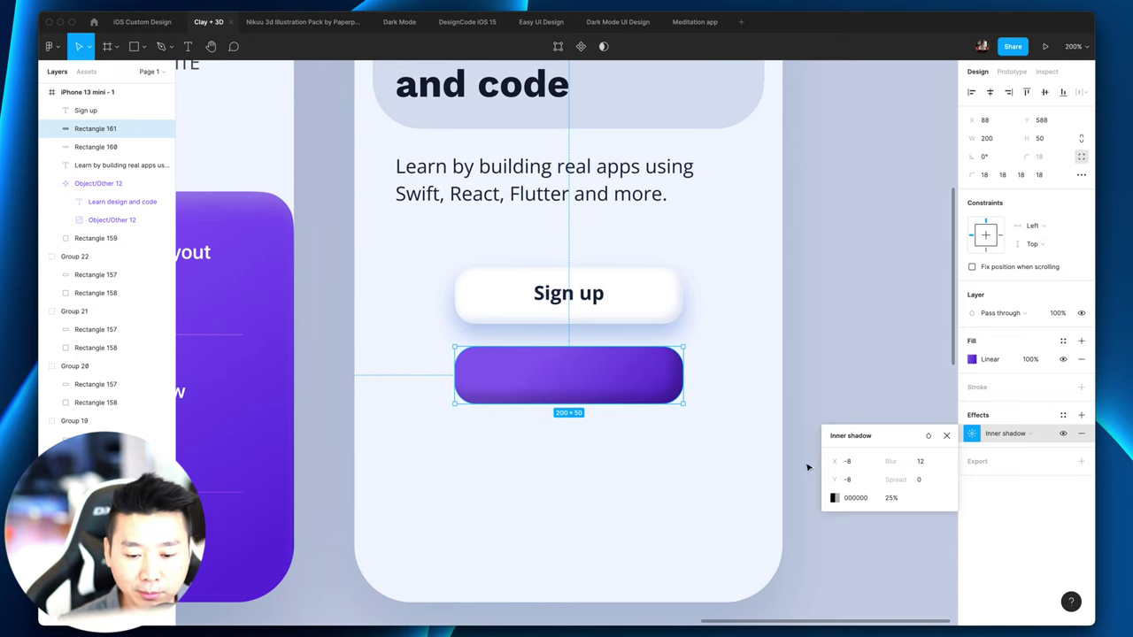
scroll(685, 467, up, 3)
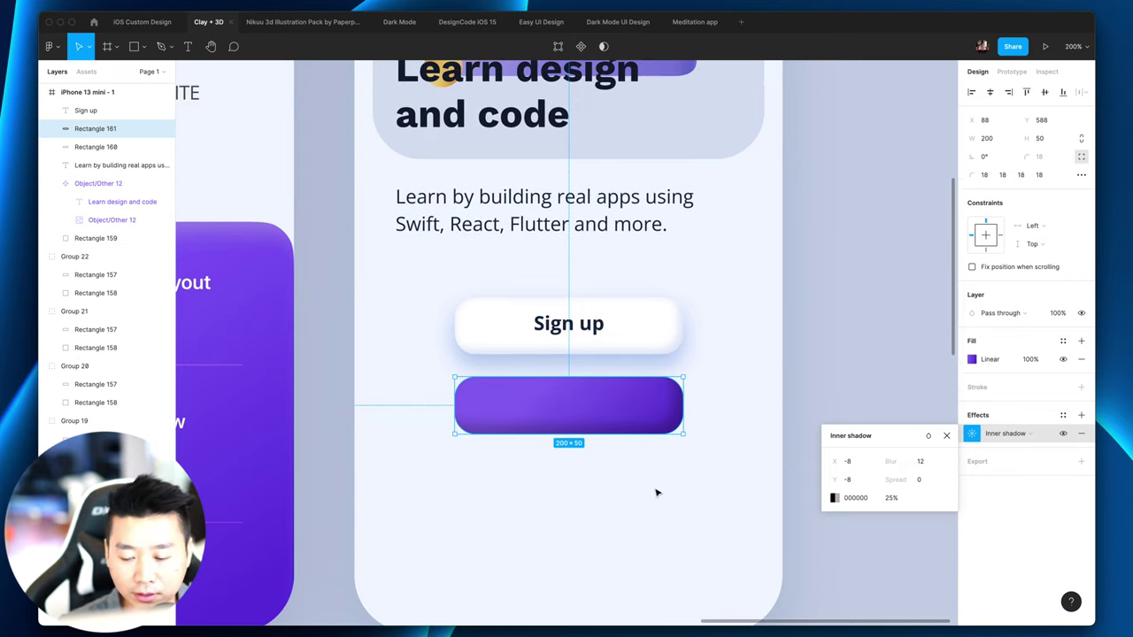
click(679, 326)
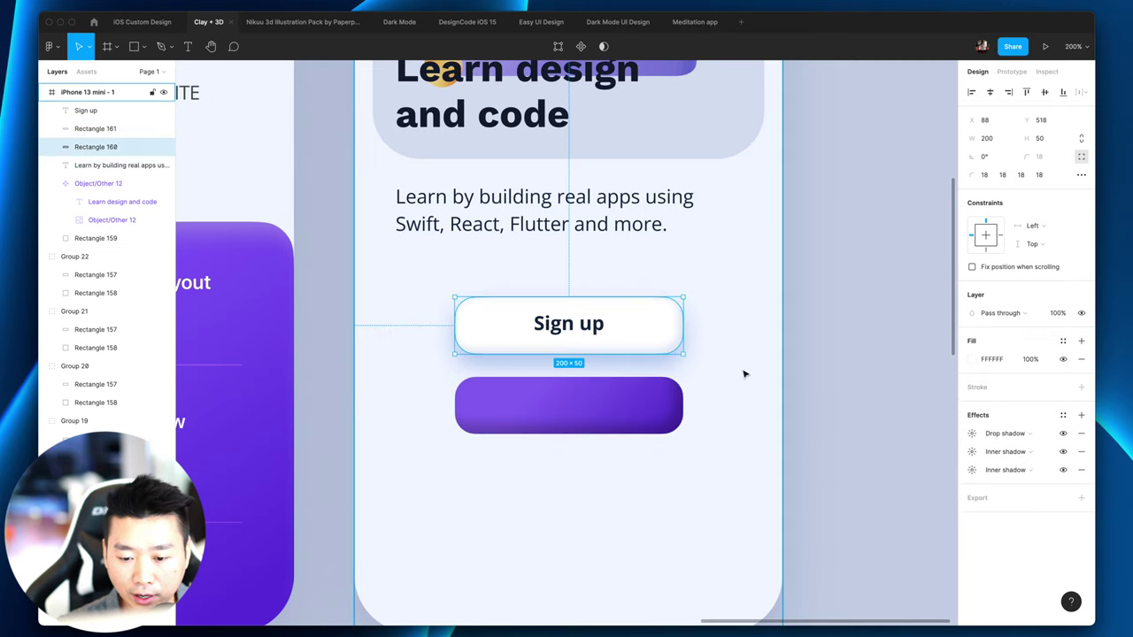
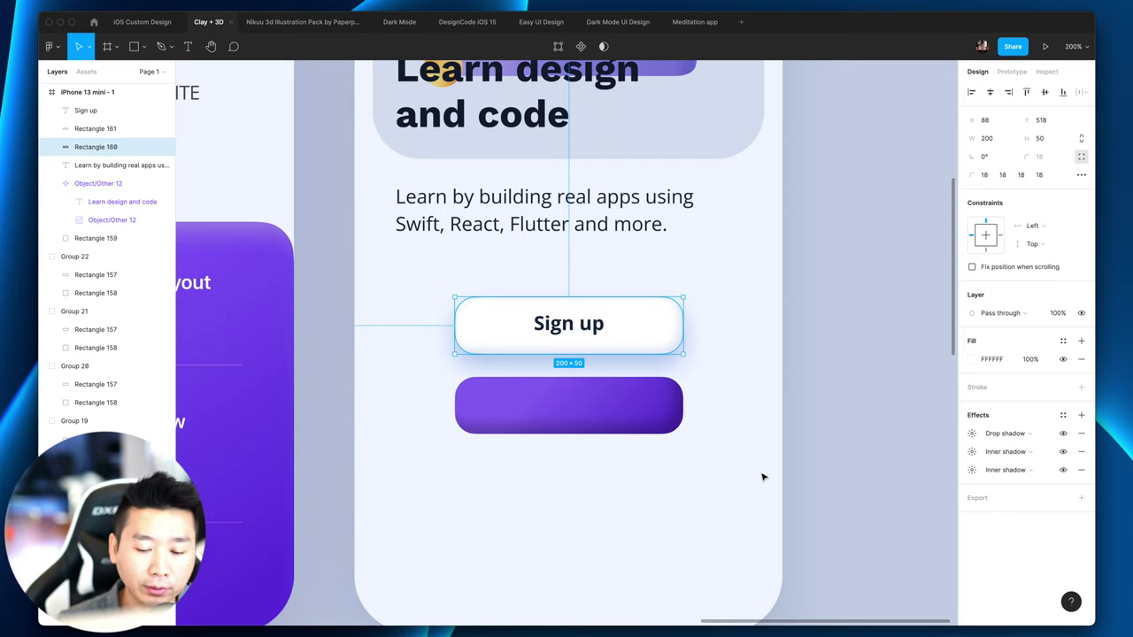
Step: Select the purple button and review its inner shadow's blend mode, leaving it unchanged
click(578, 407)
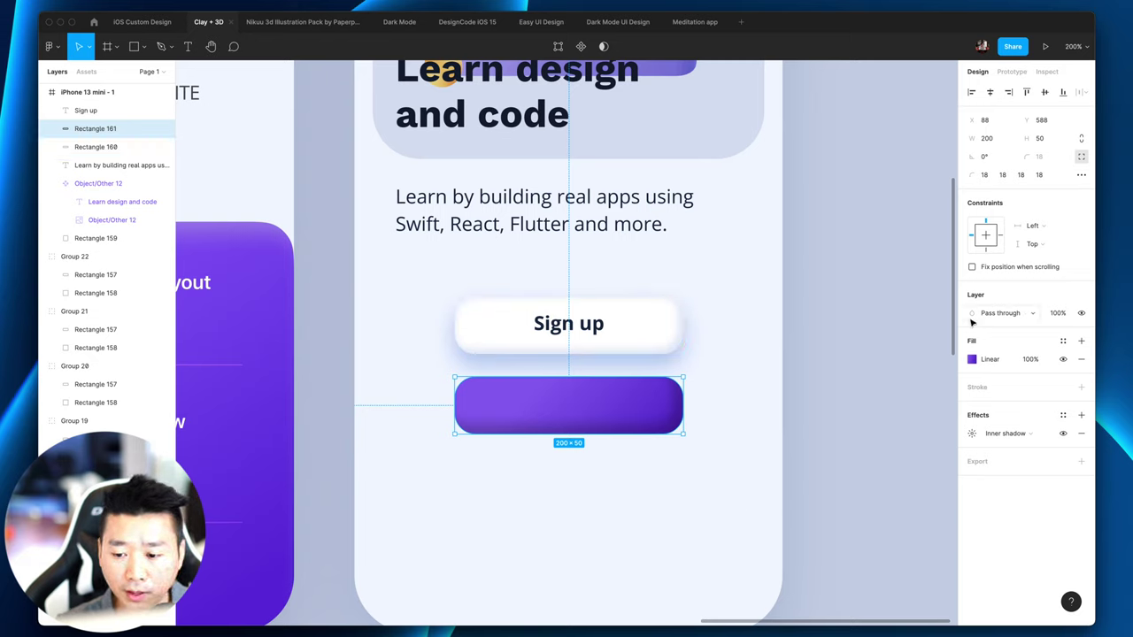
click(971, 433)
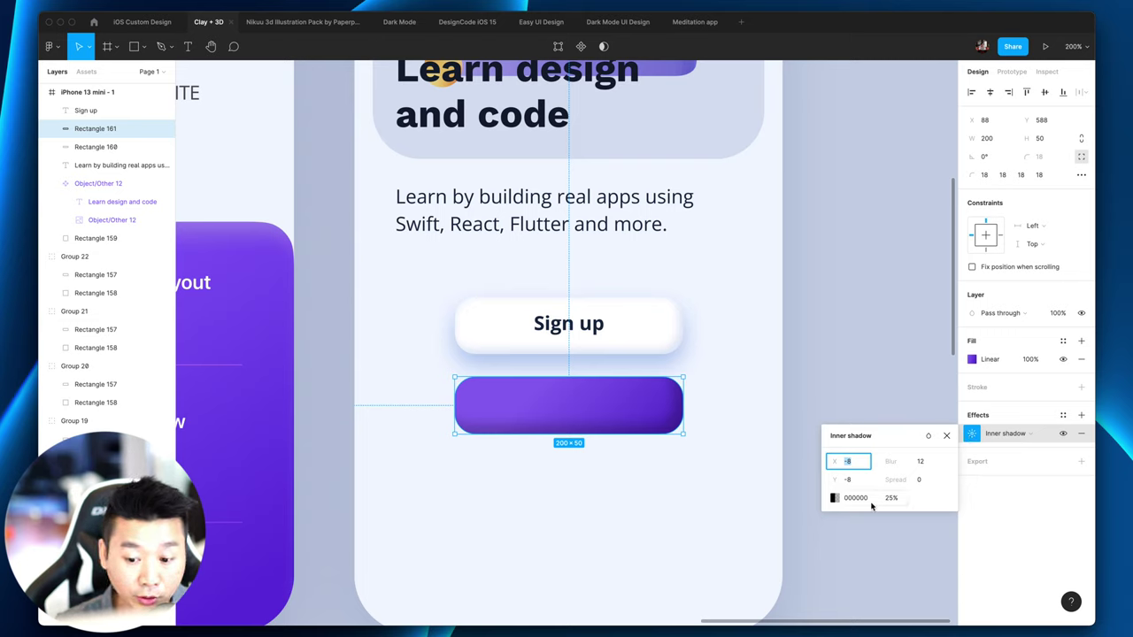
click(927, 435)
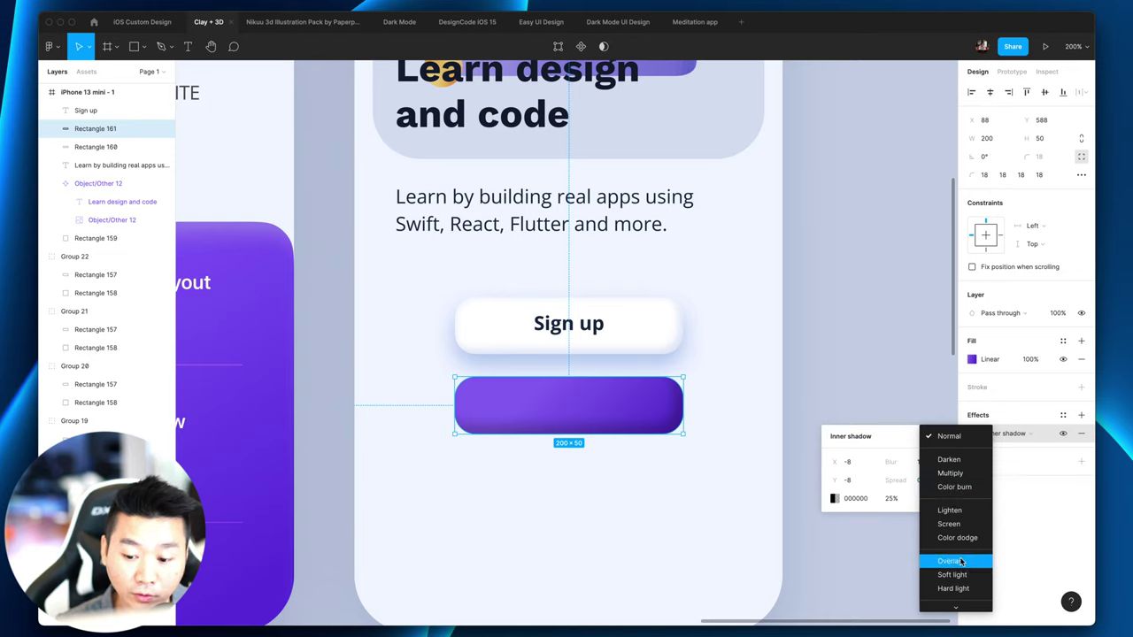
click(701, 472)
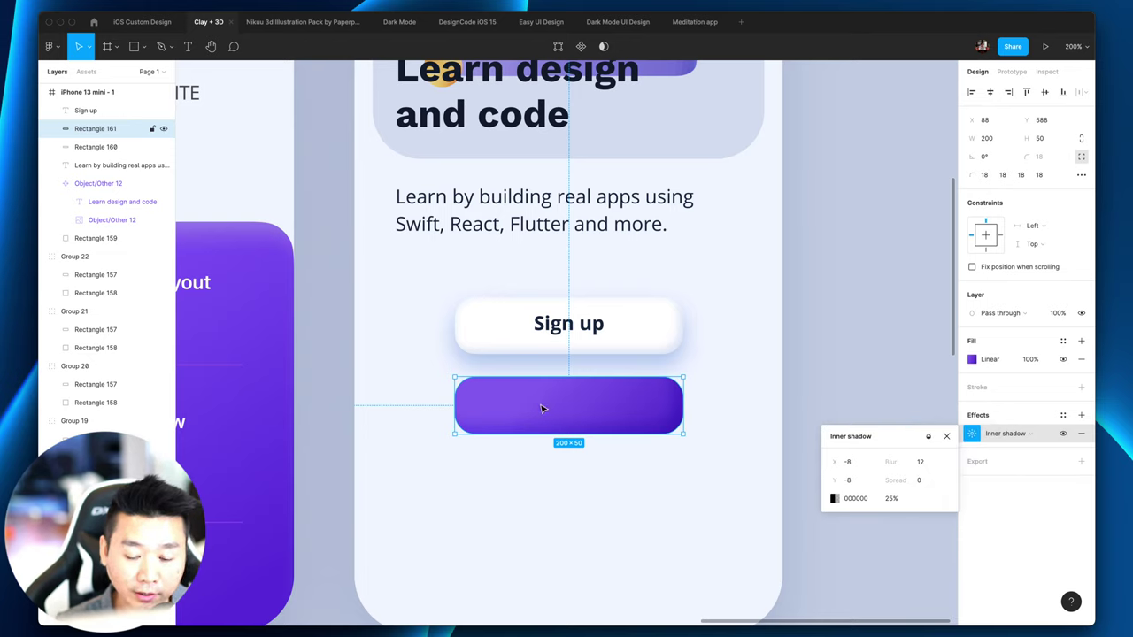
click(731, 521)
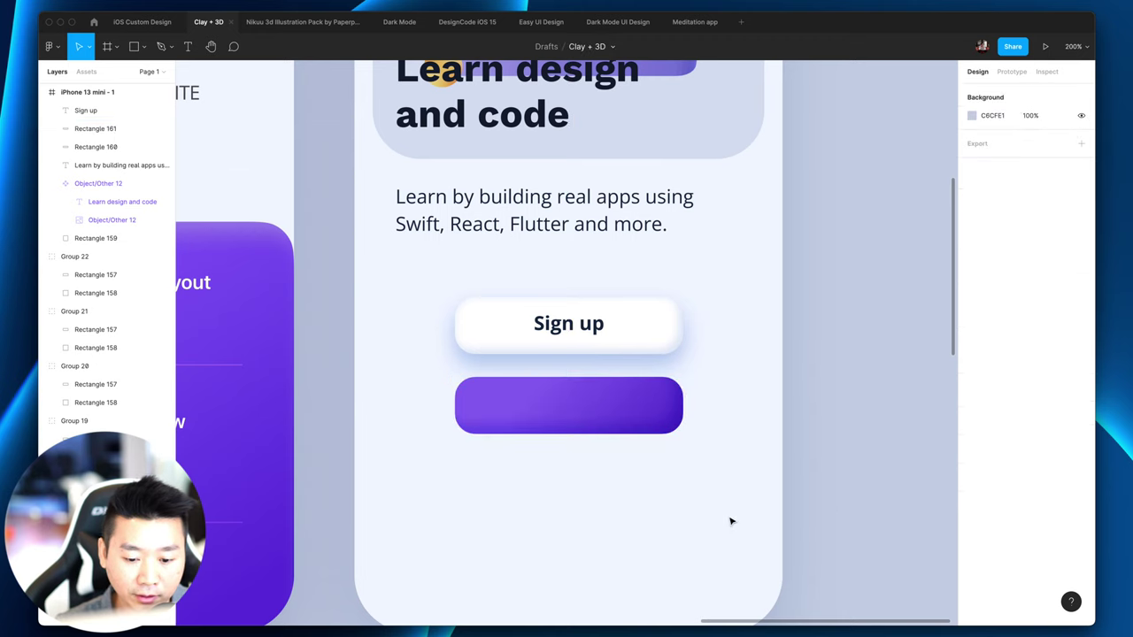
Step: Zoom in to inspect both buttons closely, then return to the whole-screen view
scroll(734, 511, down, 1)
key(ctrl+equal)
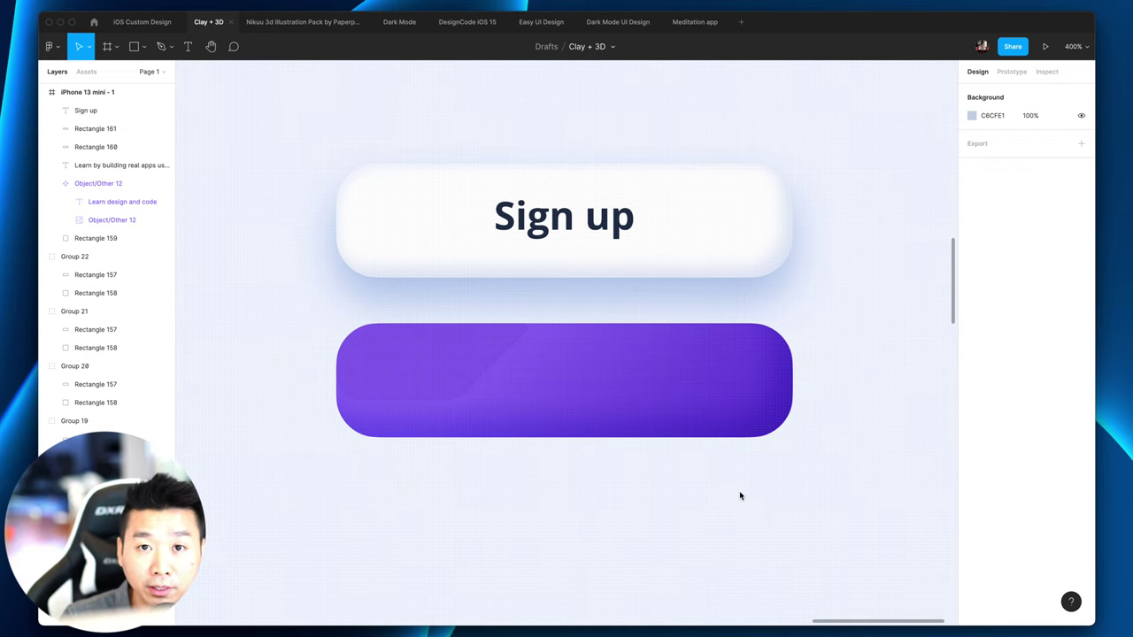
click(664, 382)
key(ctrl+minus)
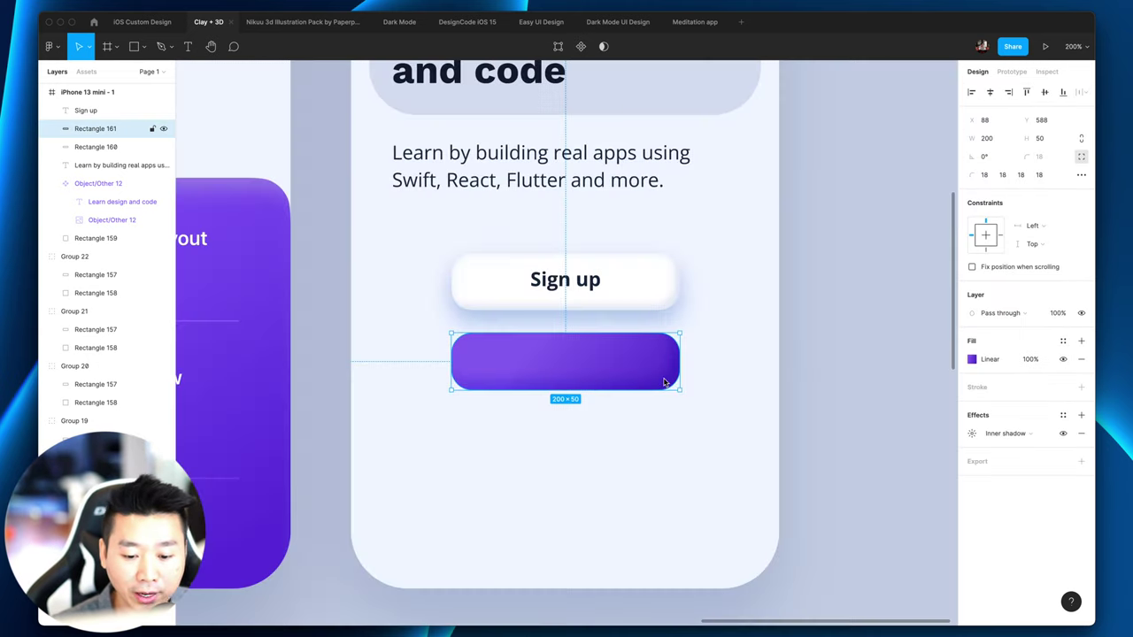
click(746, 398)
scroll(752, 397, left, 2)
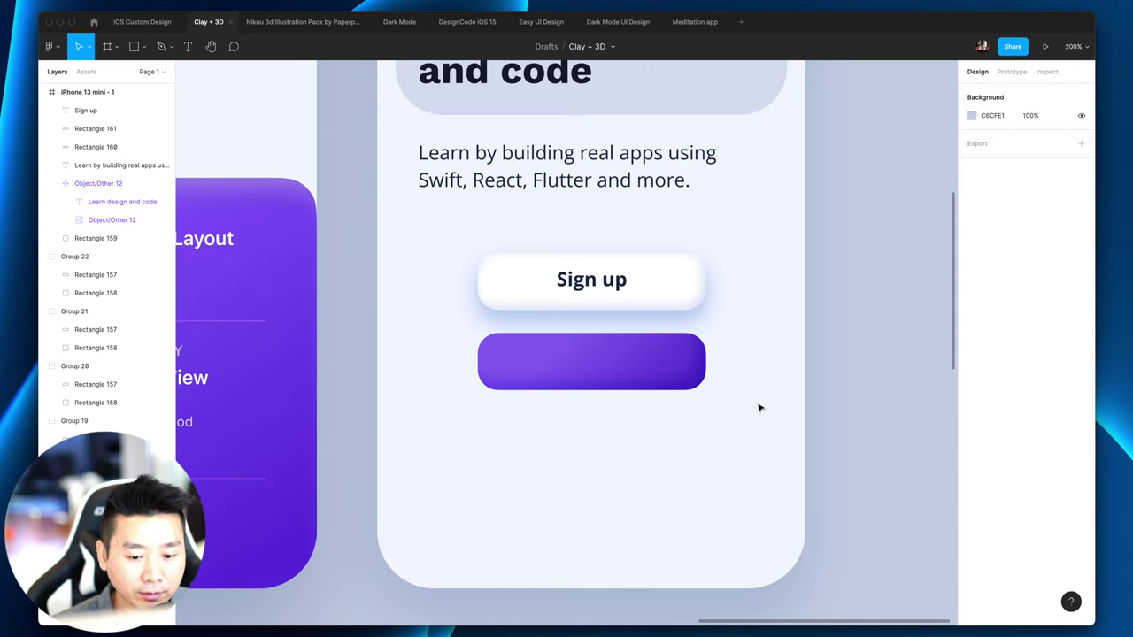
scroll(758, 407, up, 1)
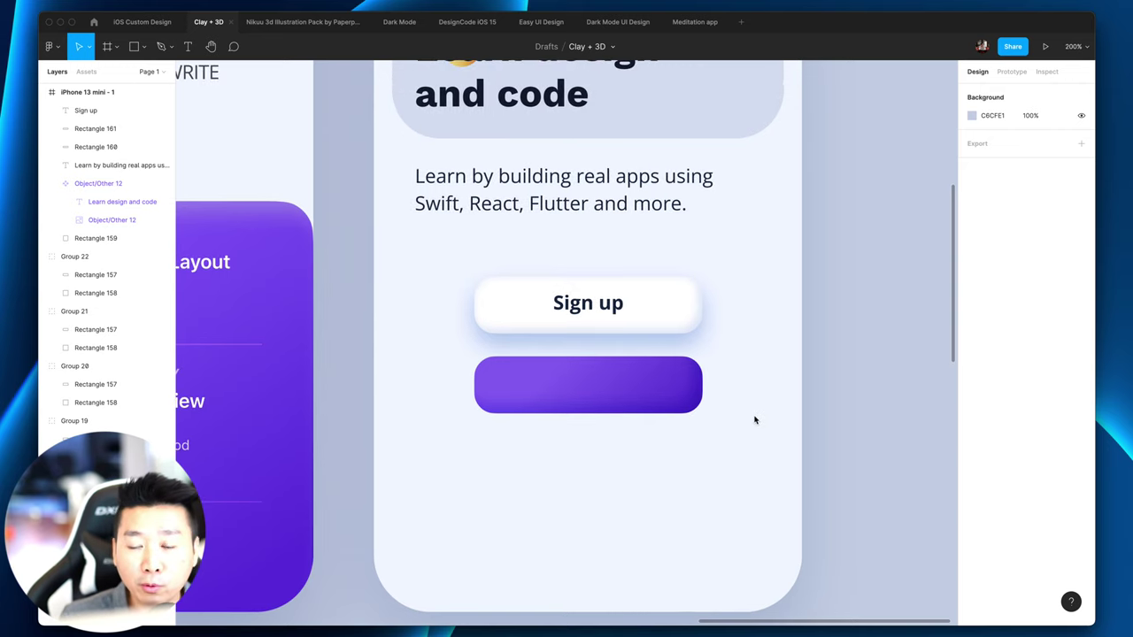
Step: Compare the purple button with the white Sign up button by selecting each in turn
click(666, 402)
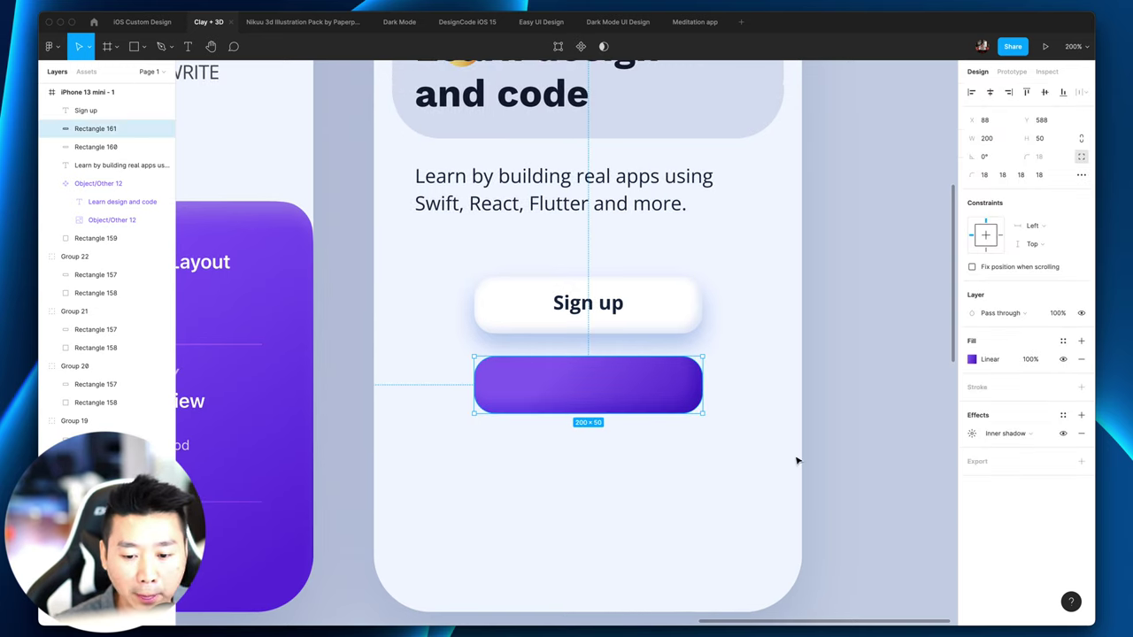
click(692, 321)
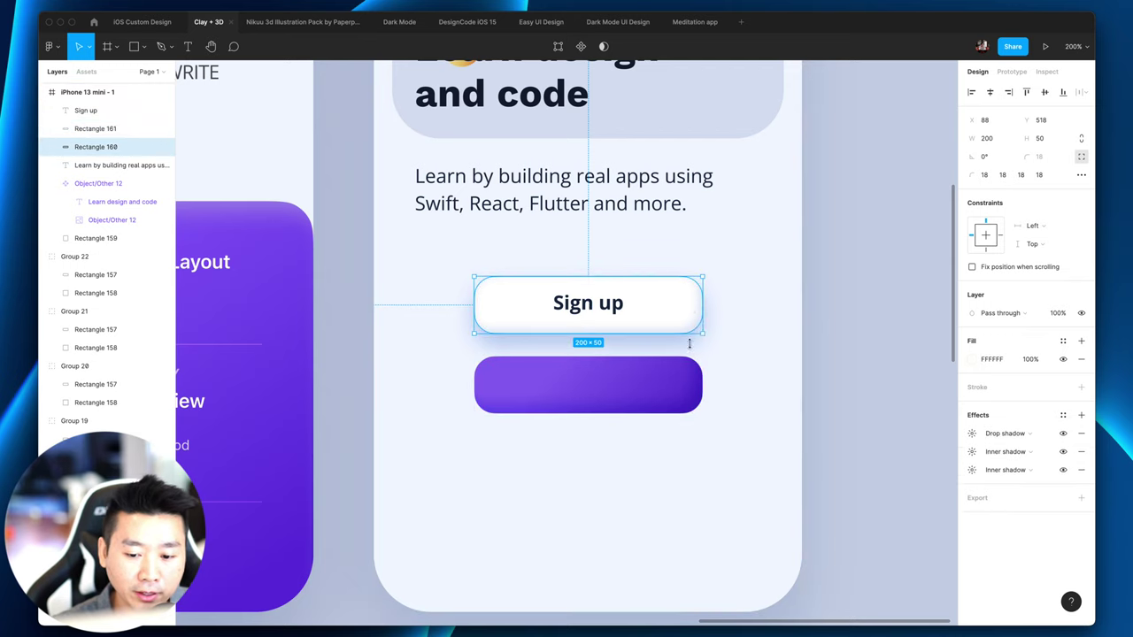
click(796, 387)
click(698, 407)
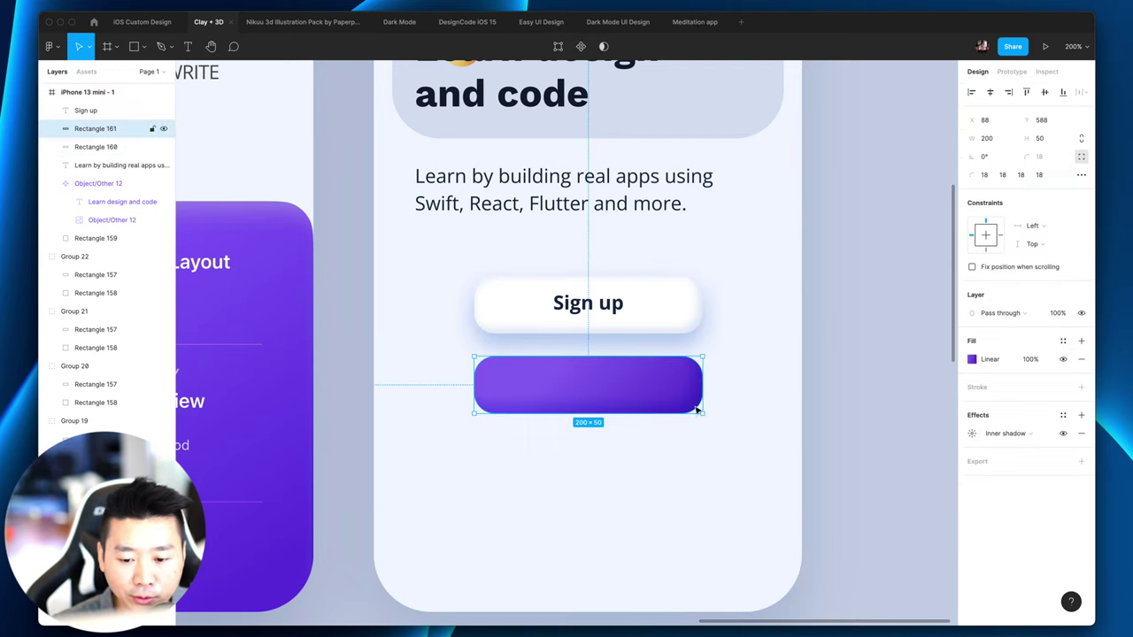
click(759, 359)
click(649, 395)
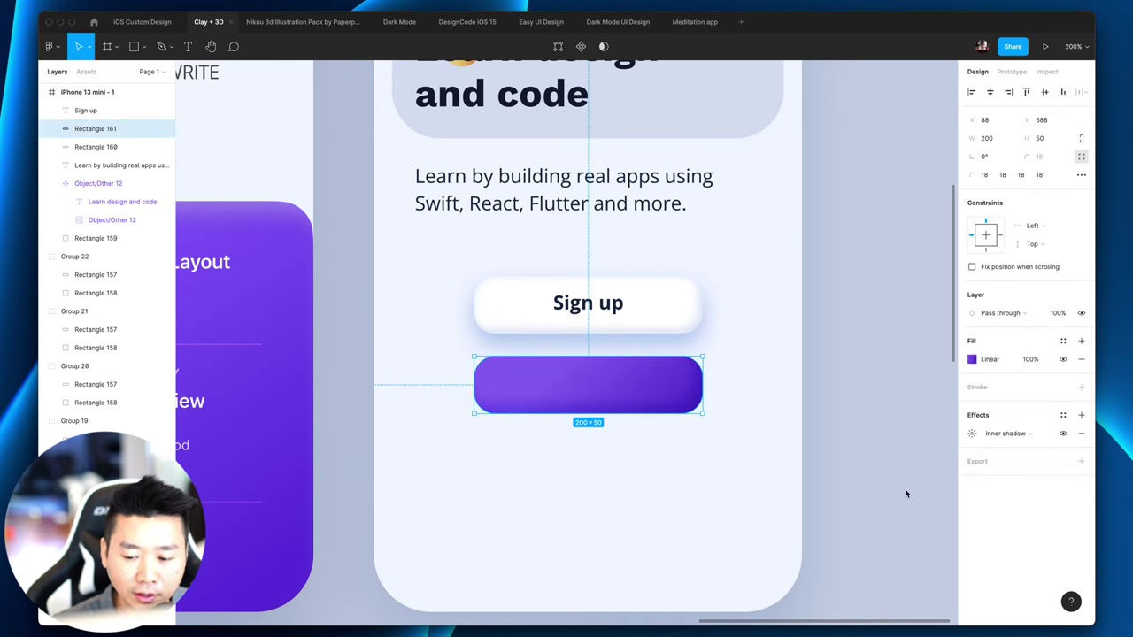
Step: Inspect the purple button's inner shadow colour settings: X −8, Y −8, blur 12, black 25%
click(973, 434)
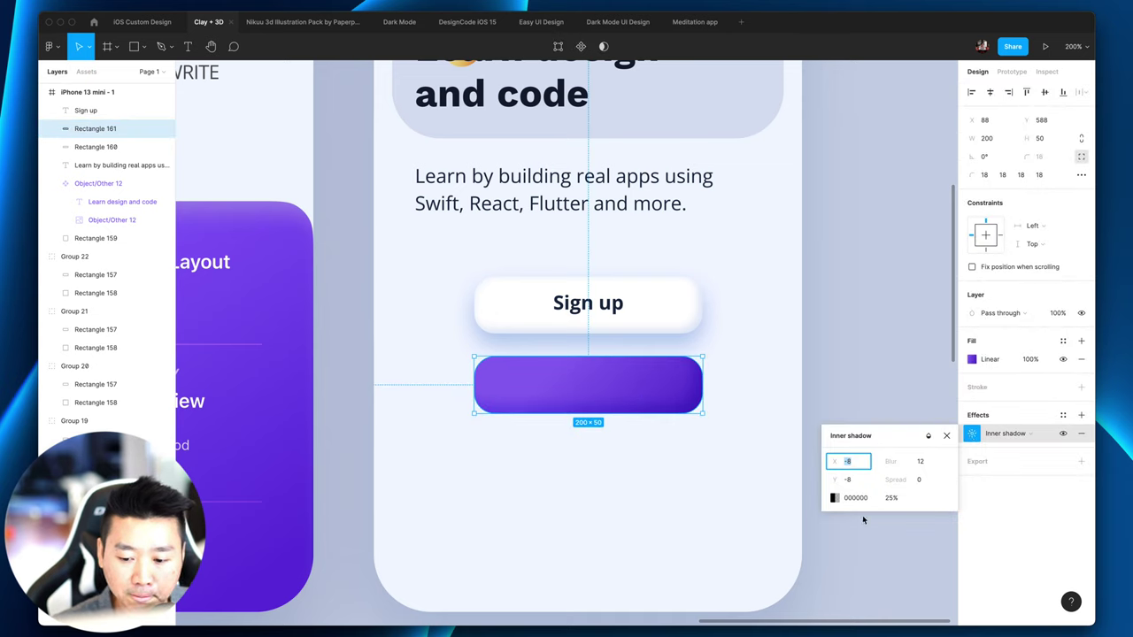
click(834, 498)
click(835, 499)
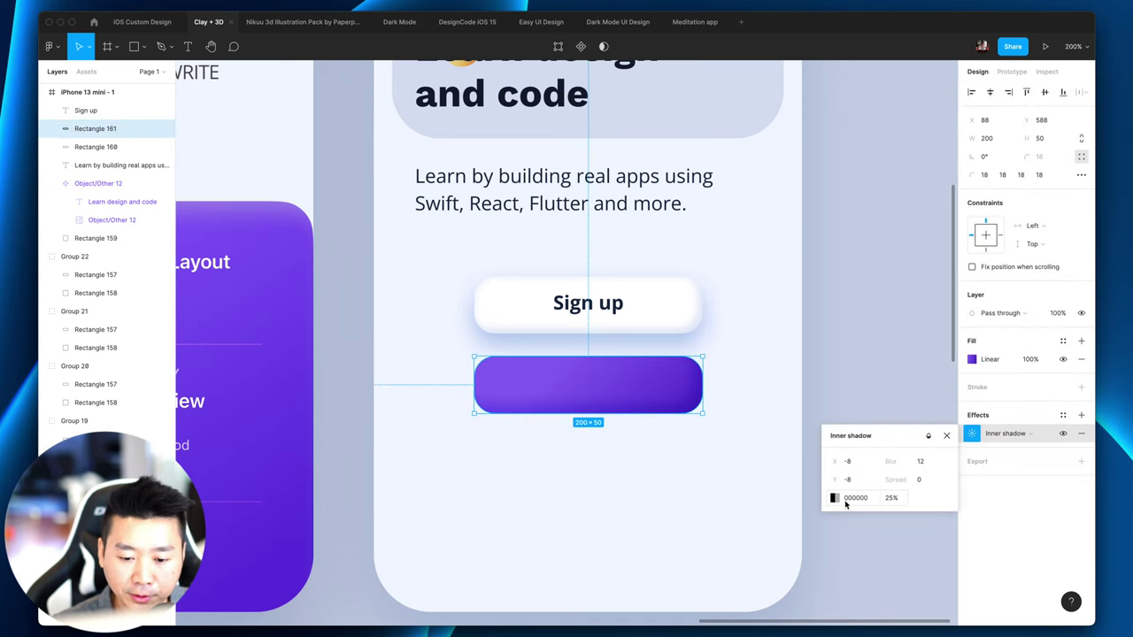
click(1030, 520)
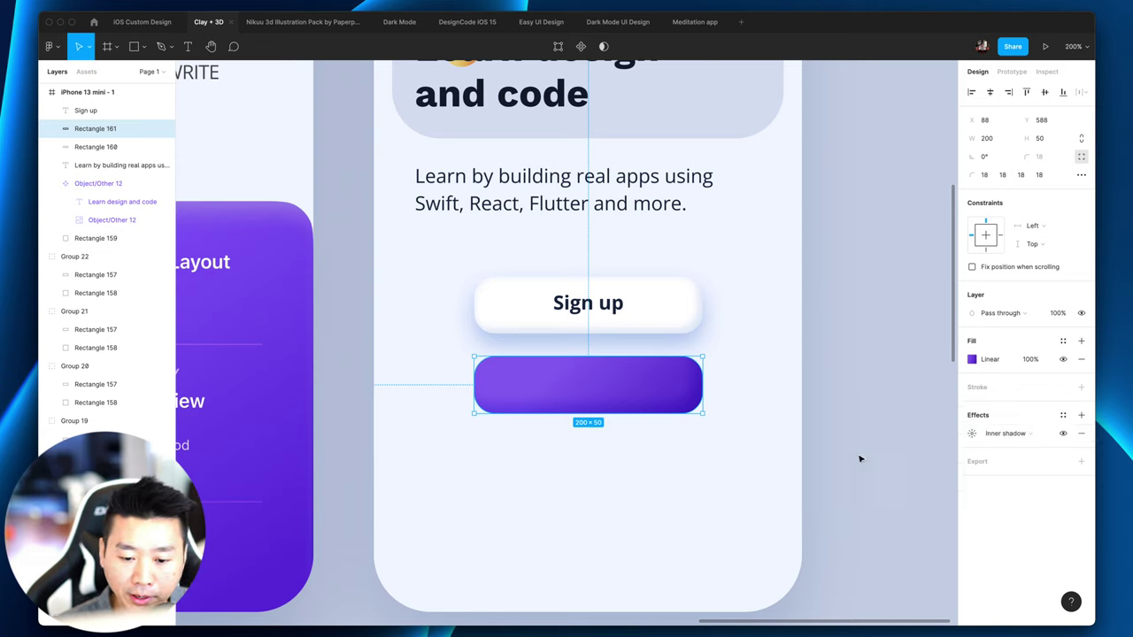
click(967, 437)
click(968, 438)
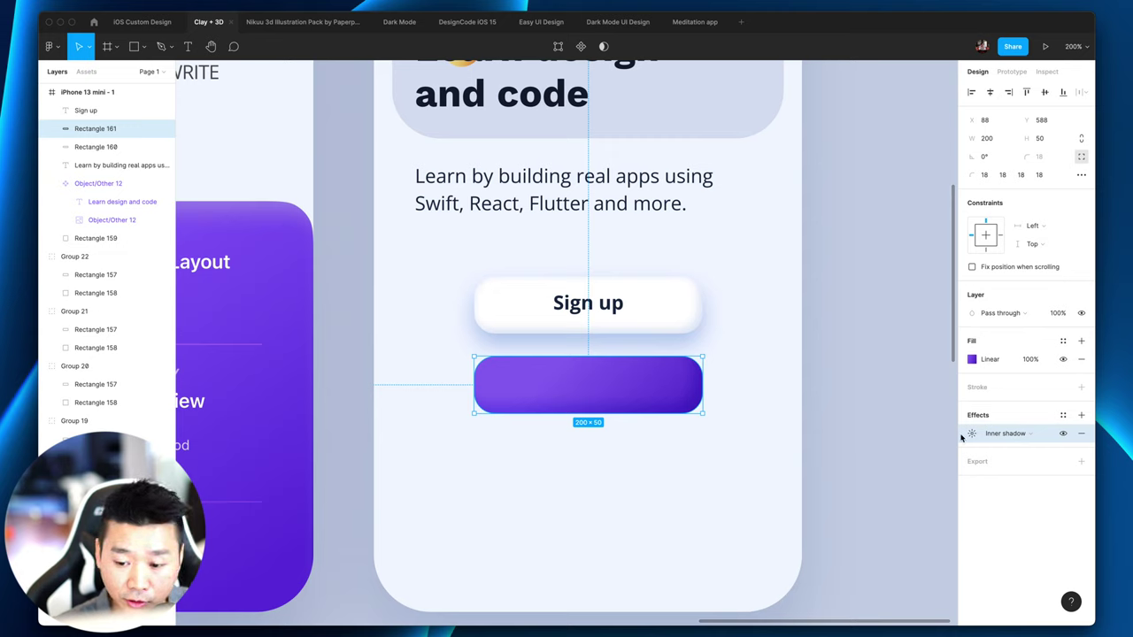
Step: Paste a duplicate inner shadow and edit it to offset X 4, Y 4 with blur 8
key(ctrl+v)
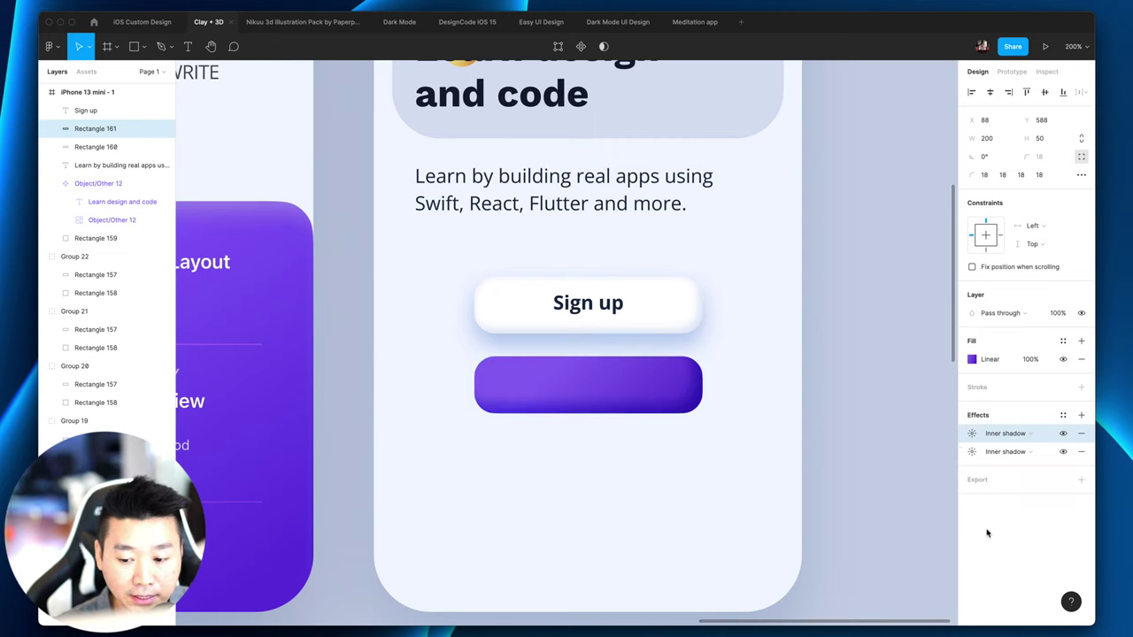
click(972, 433)
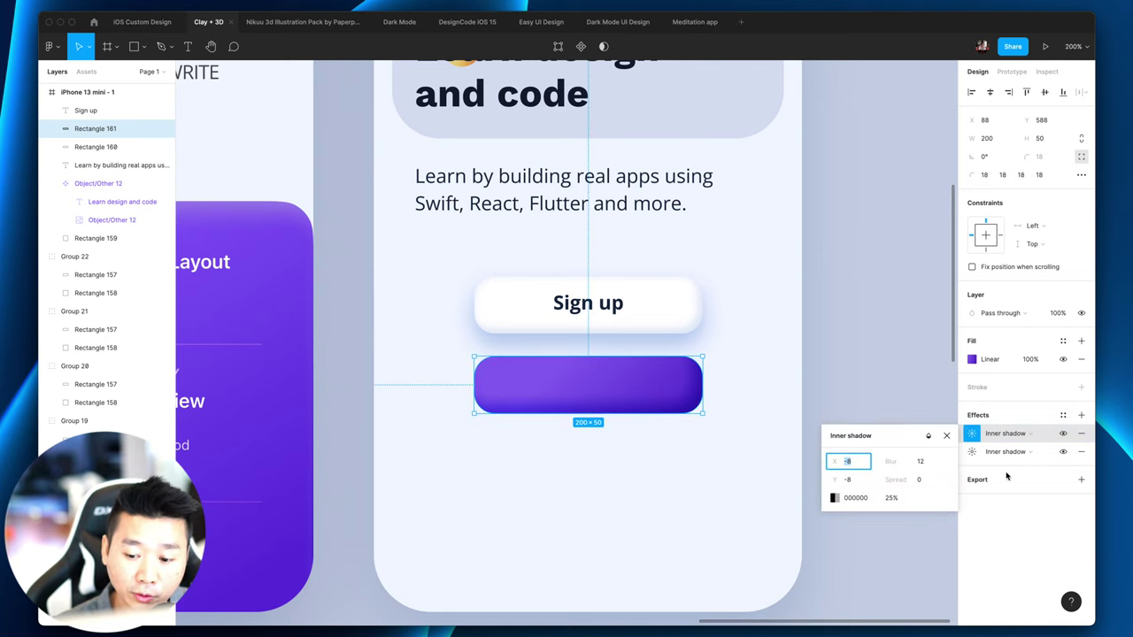
click(864, 464)
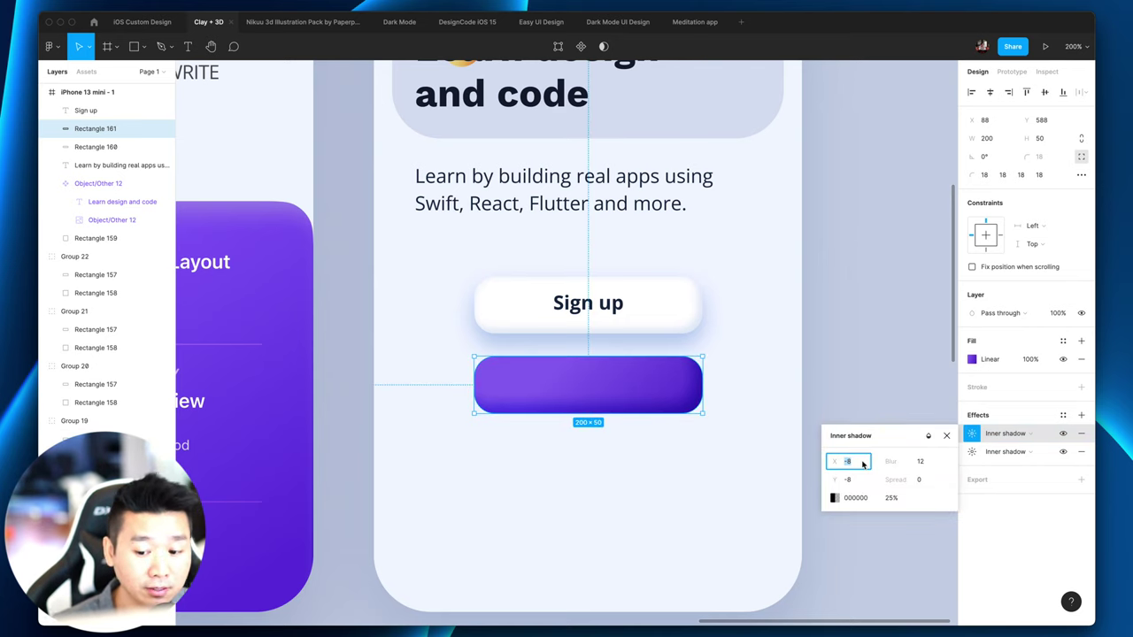
text(4)
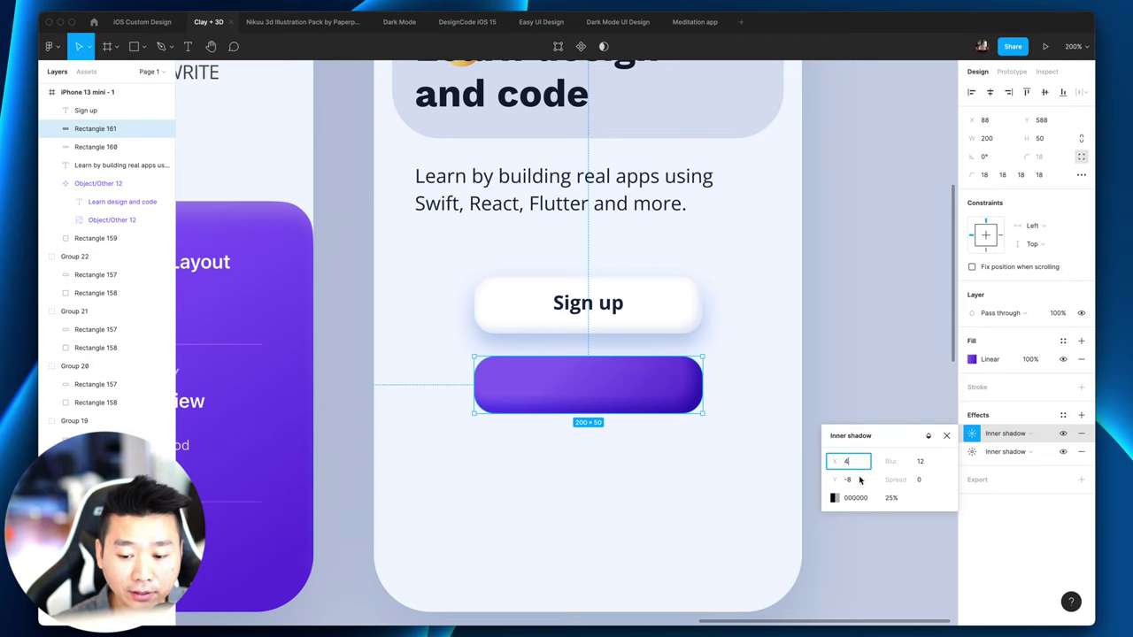
click(859, 479)
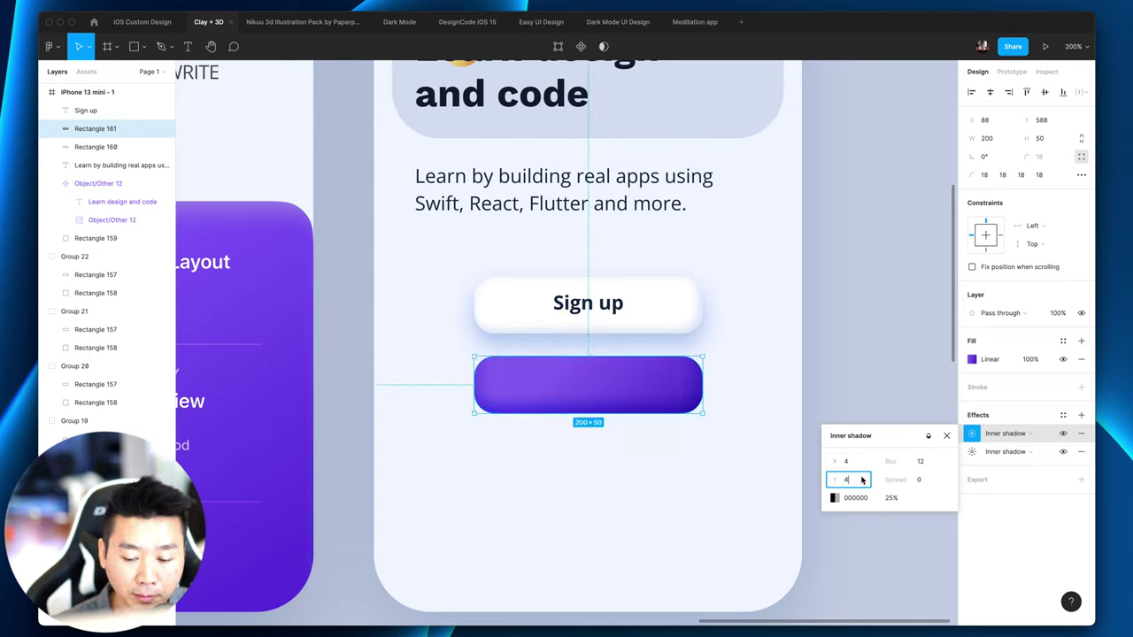
click(860, 461)
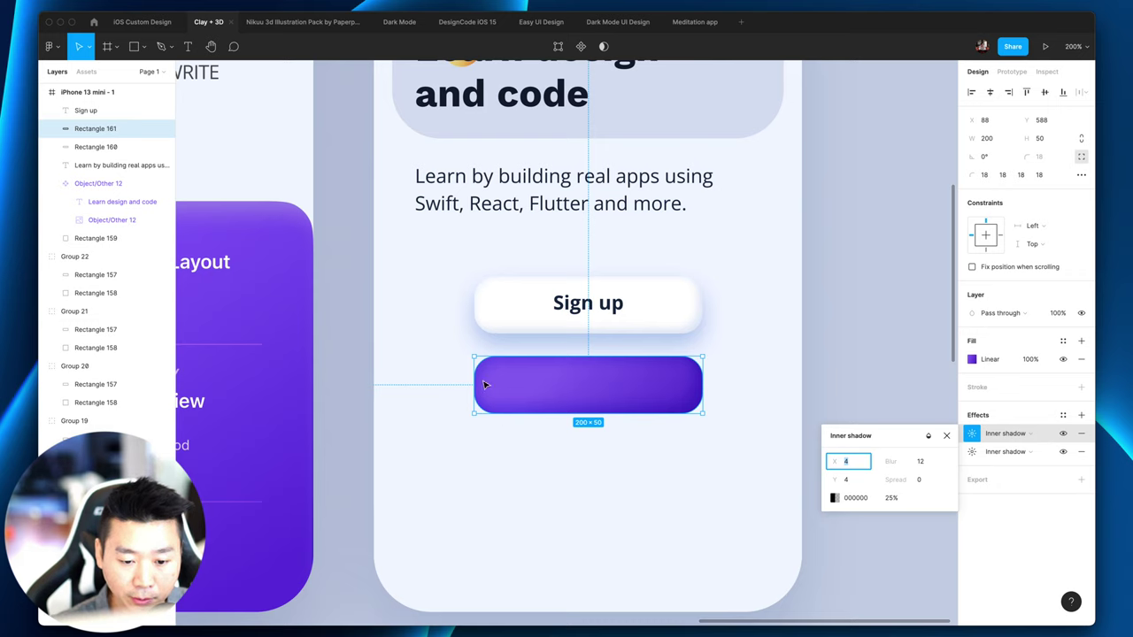
click(927, 468)
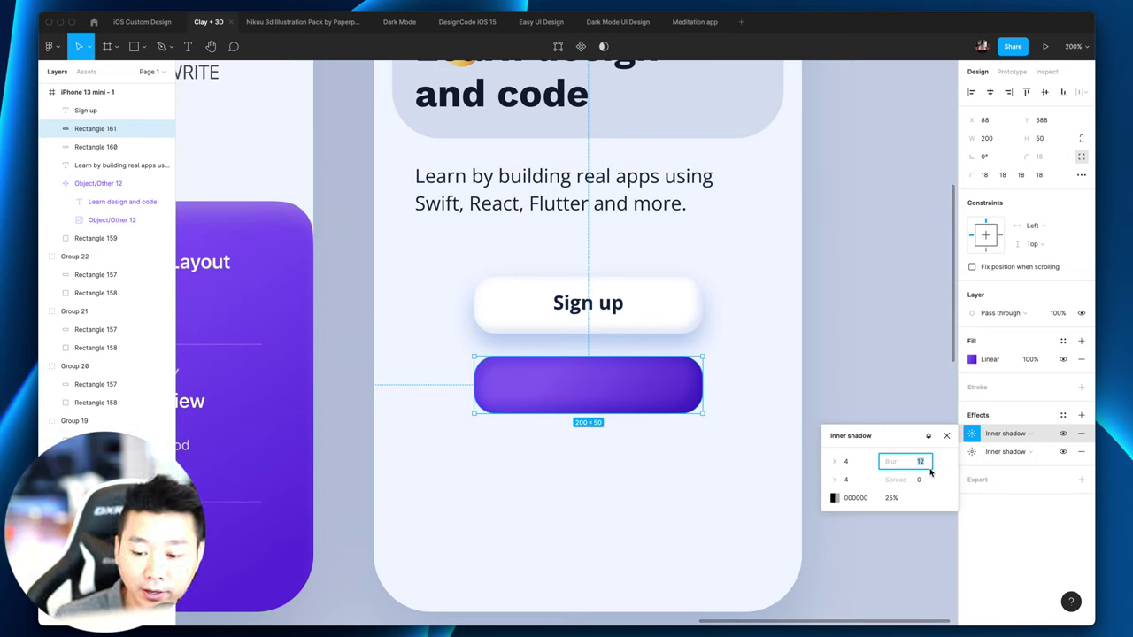
text(8)
key(Return)
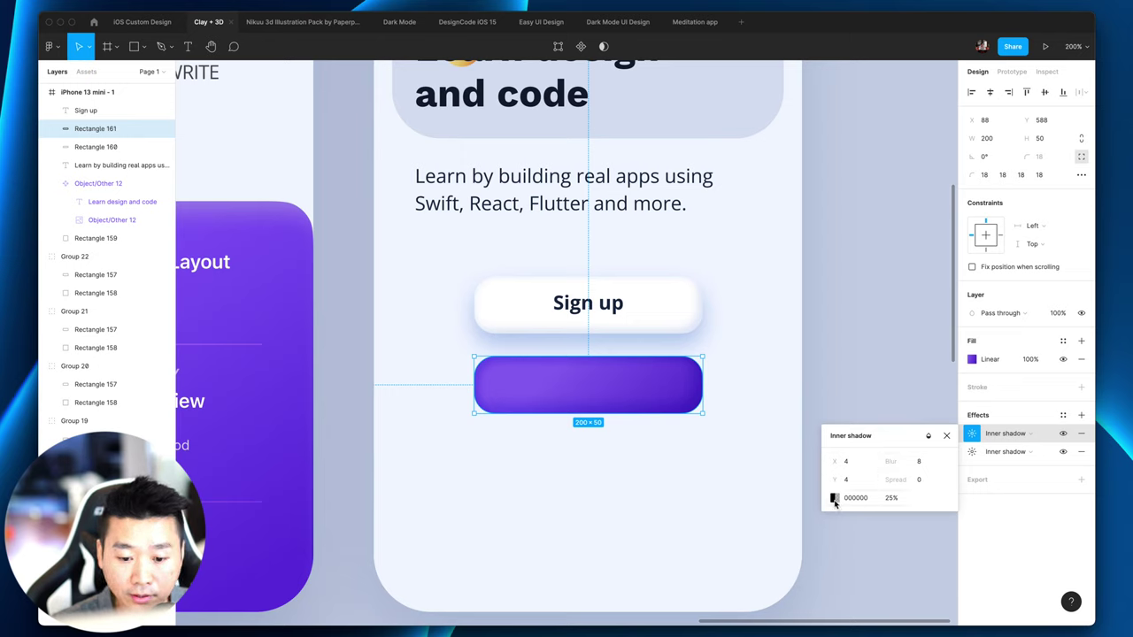
click(1005, 520)
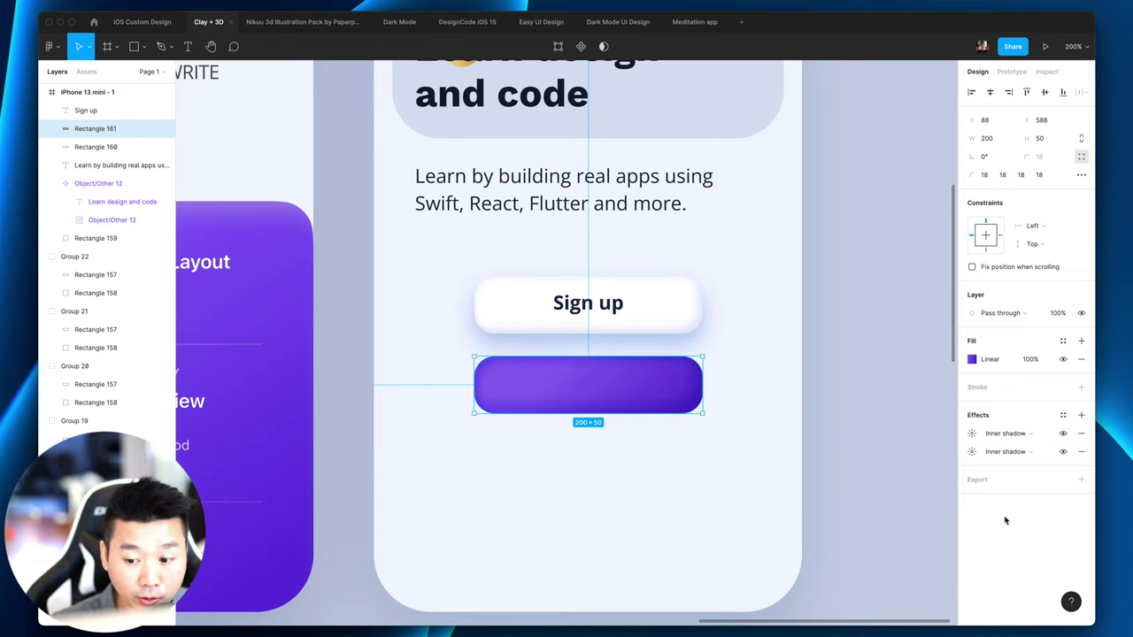
click(973, 359)
Step: Change the gradient's first colour stop to the lighter purple 9E83FF
click(612, 310)
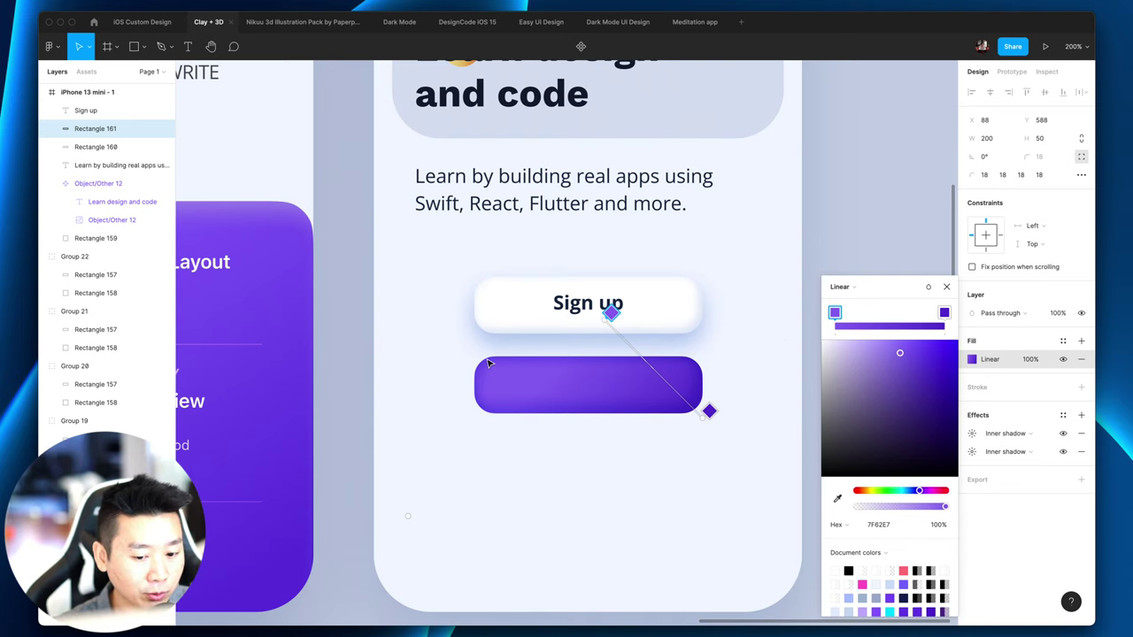
mouse_move(877, 361)
mouse_down()
mouse_move(871, 348)
mouse_move(888, 345)
mouse_up()
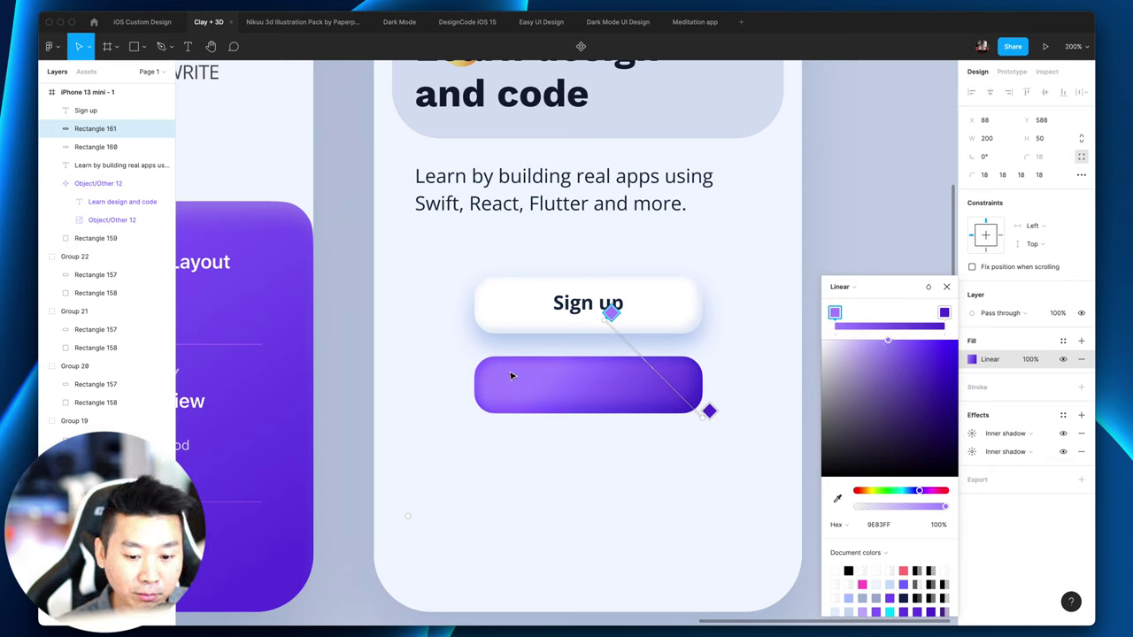
click(594, 368)
scroll(624, 468, right, 2)
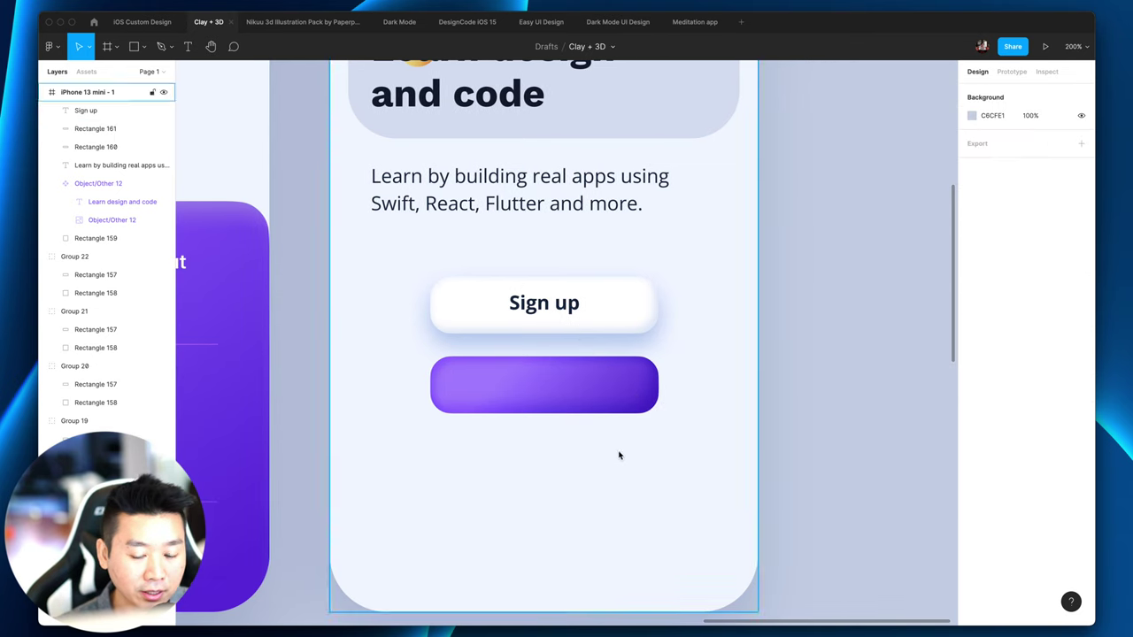
Step: Add a drop shadow to the purple button, coloured with the button's own purple 6F50DC
click(649, 487)
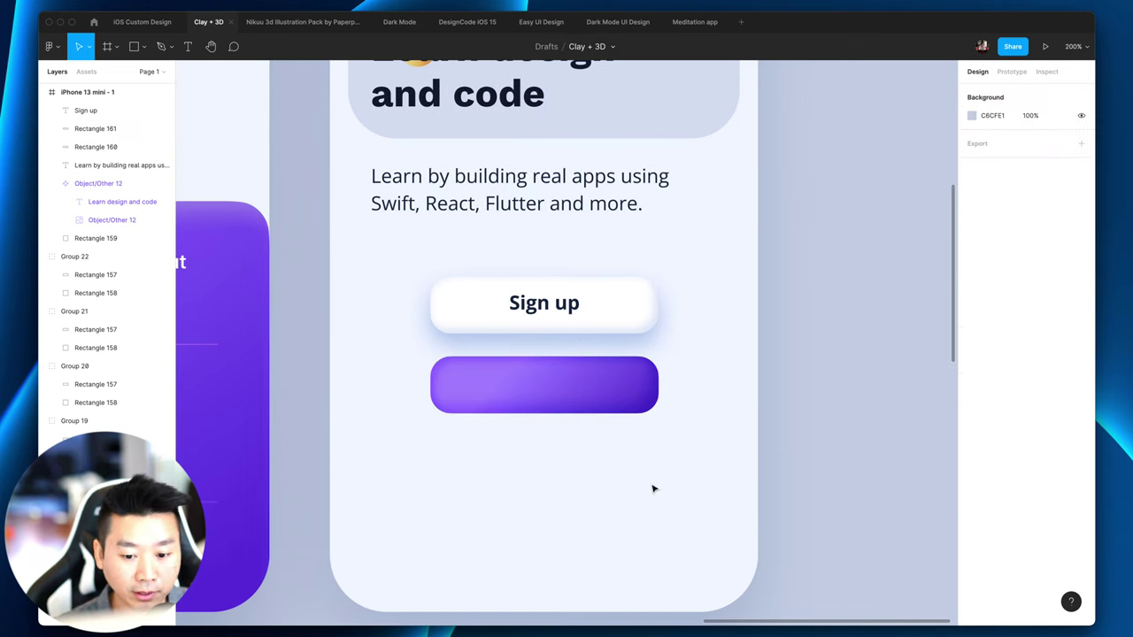
click(589, 380)
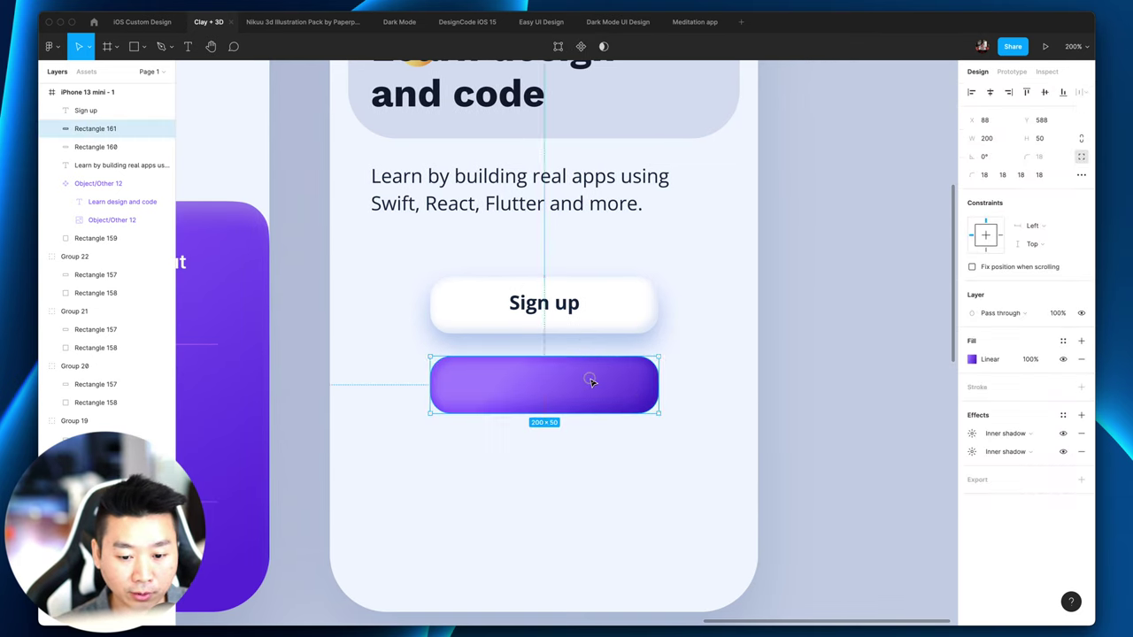
click(1080, 415)
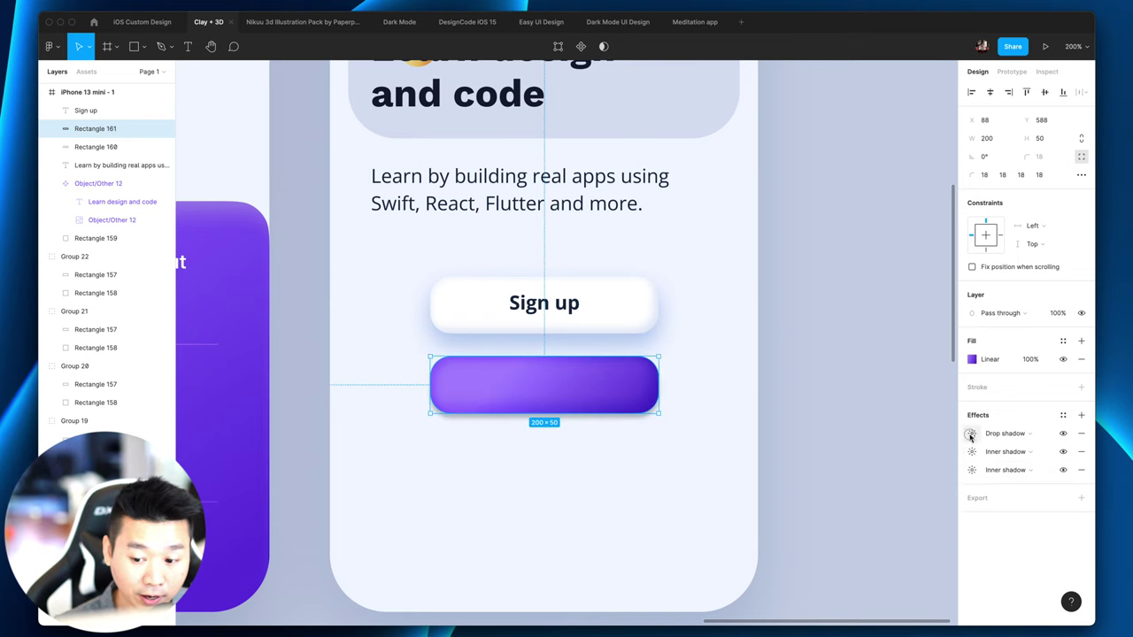
click(971, 433)
click(927, 436)
click(614, 382)
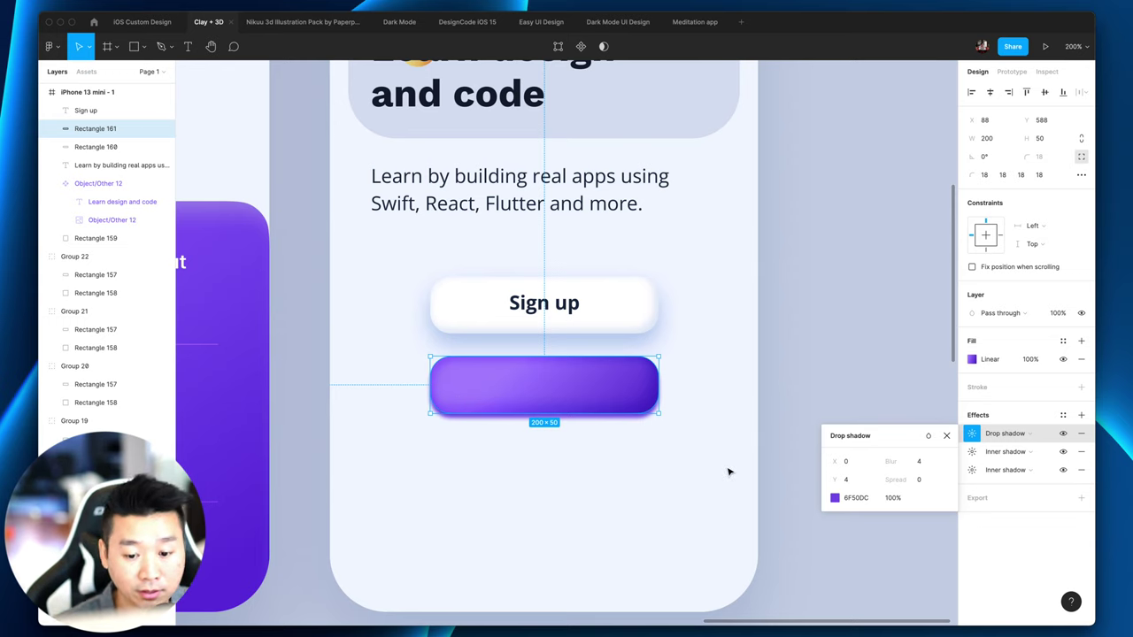
Step: Set the drop shadow's blur to 20 and its Y offset to 10
click(920, 462)
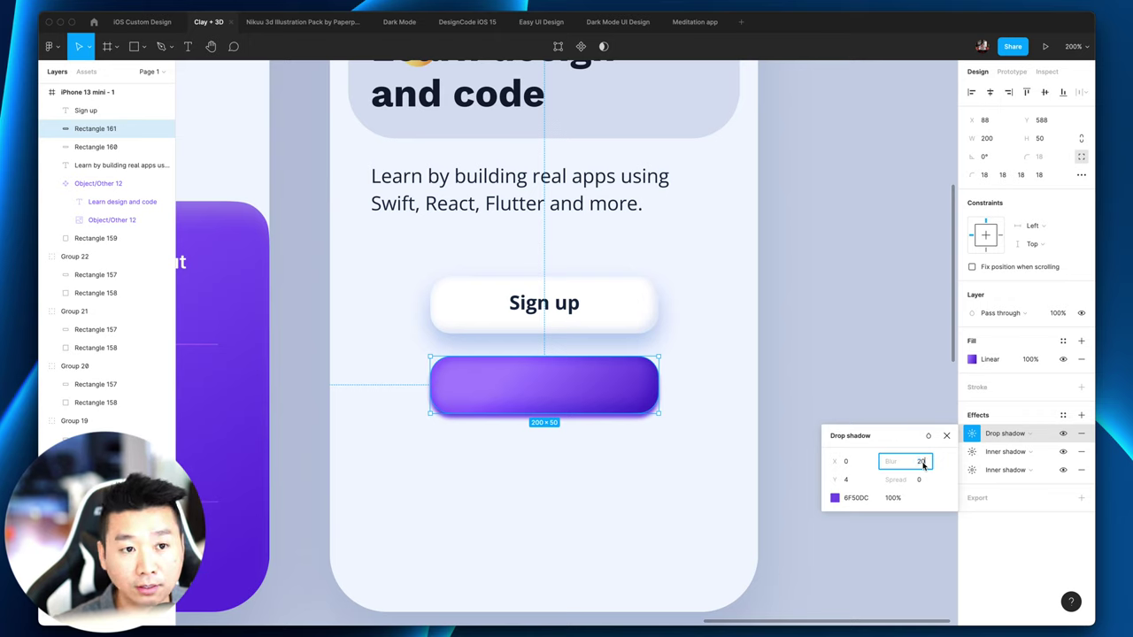
key(Return)
click(857, 483)
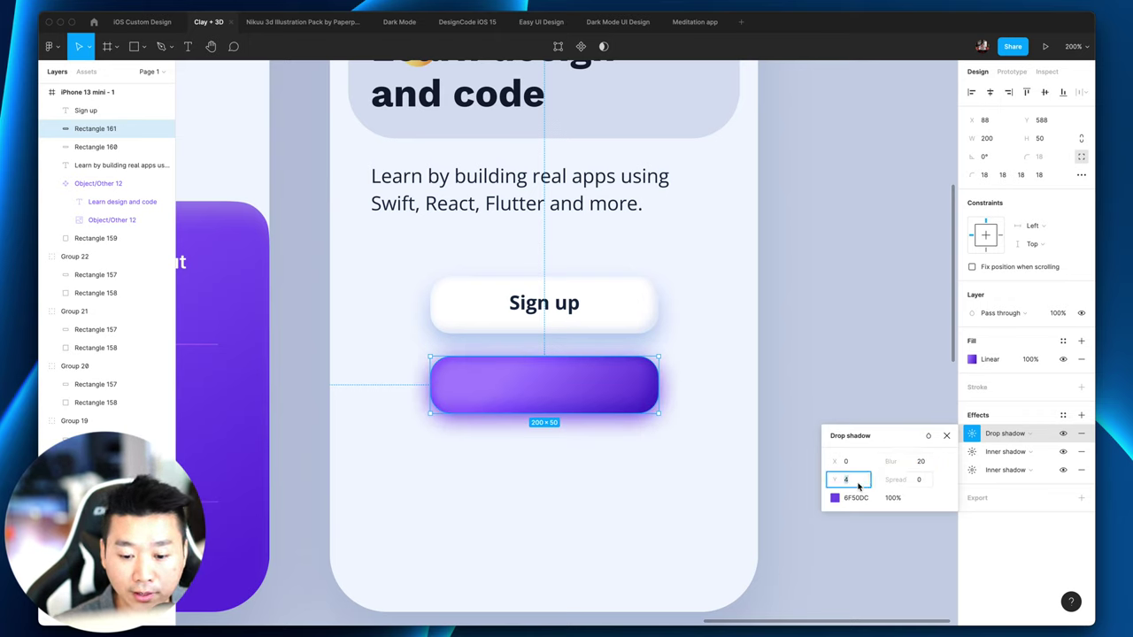
text(1)
key(Return)
click(855, 480)
text(10)
key(Return)
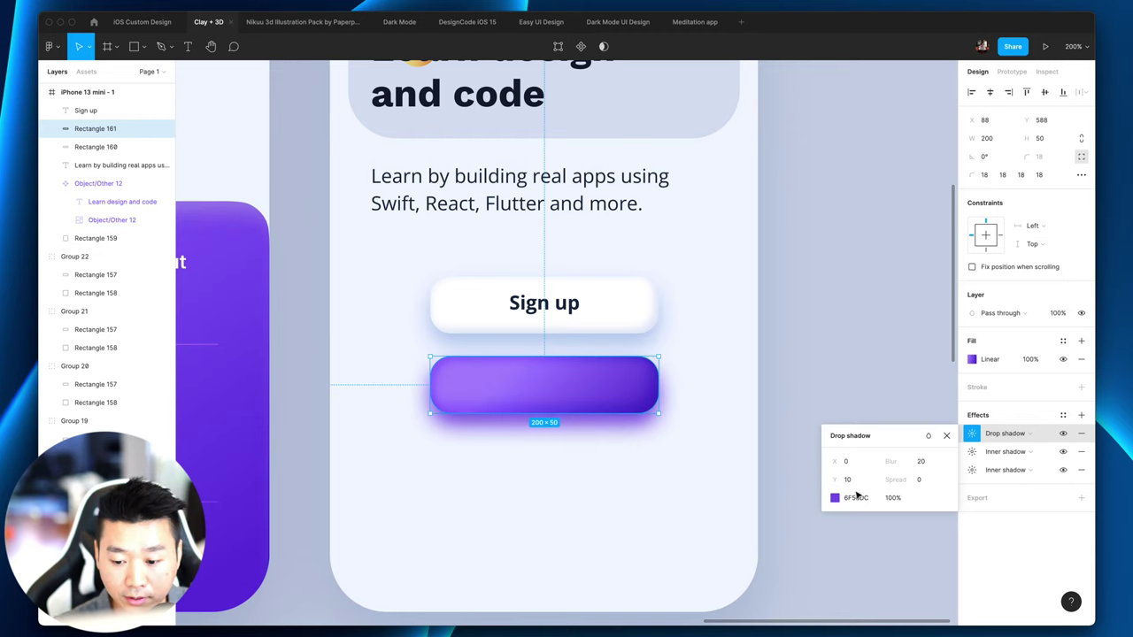
Step: Lower the drop shadow's opacity to around 30–40%
click(894, 497)
text(30)
key(Return)
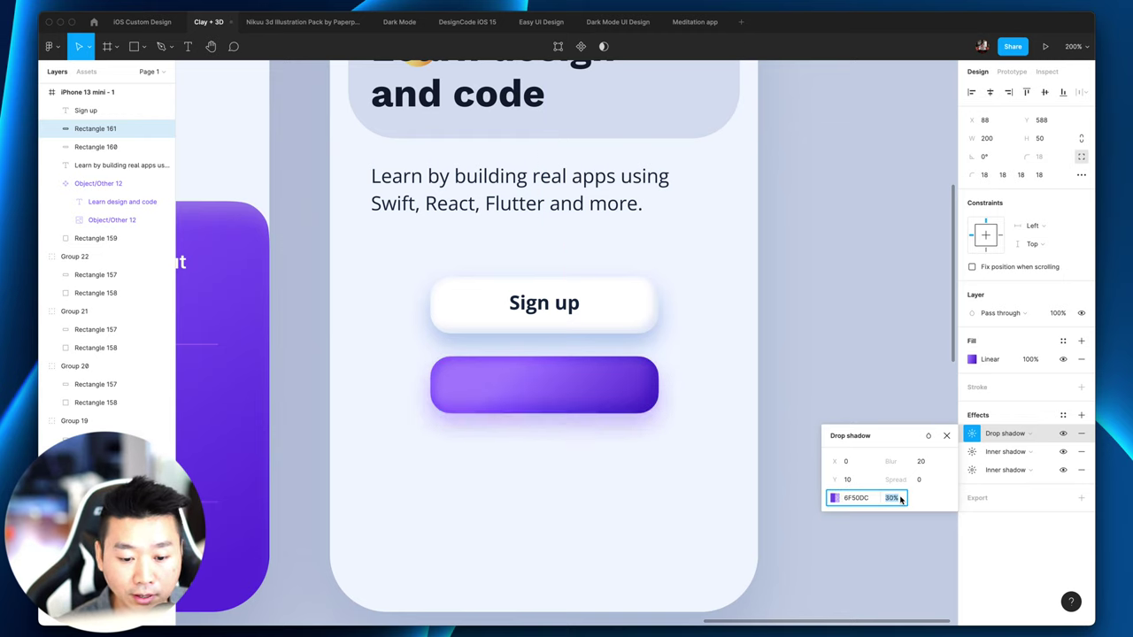
text(40)
key(Return)
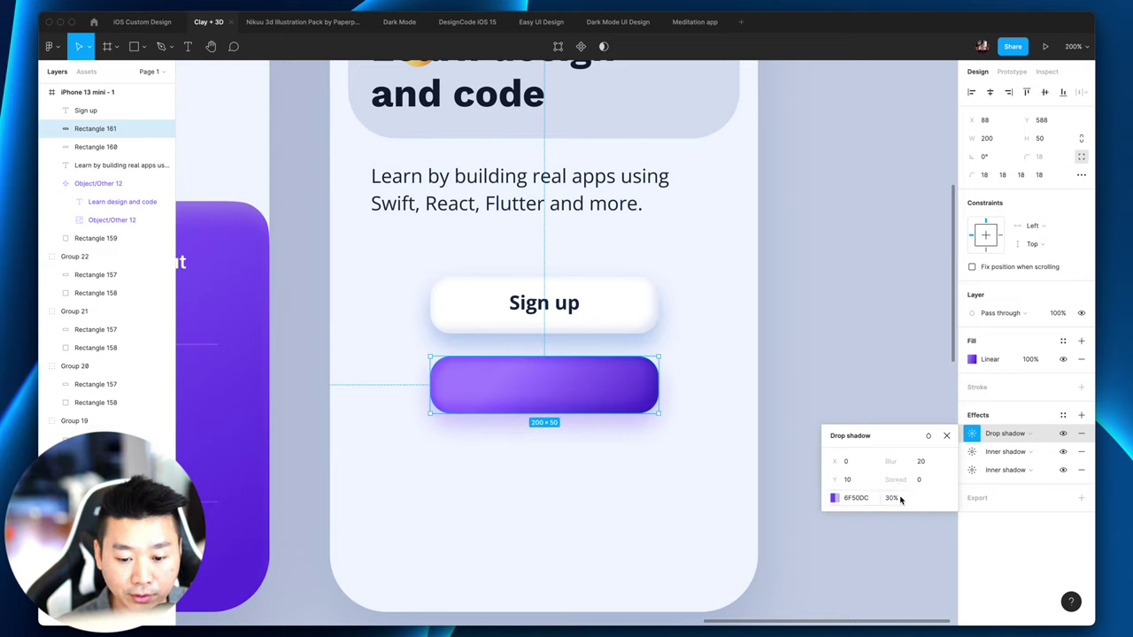
click(773, 549)
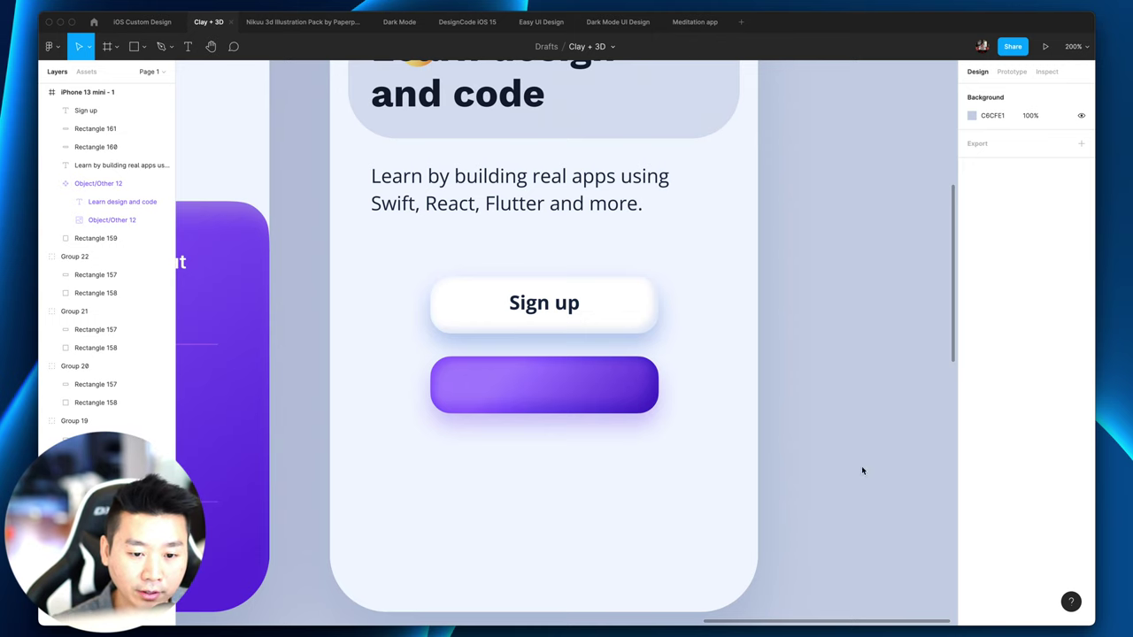
scroll(837, 345, up, 5)
Step: Paste a copy of the white button's Sign up label onto the purple button
scroll(570, 548, up, 1)
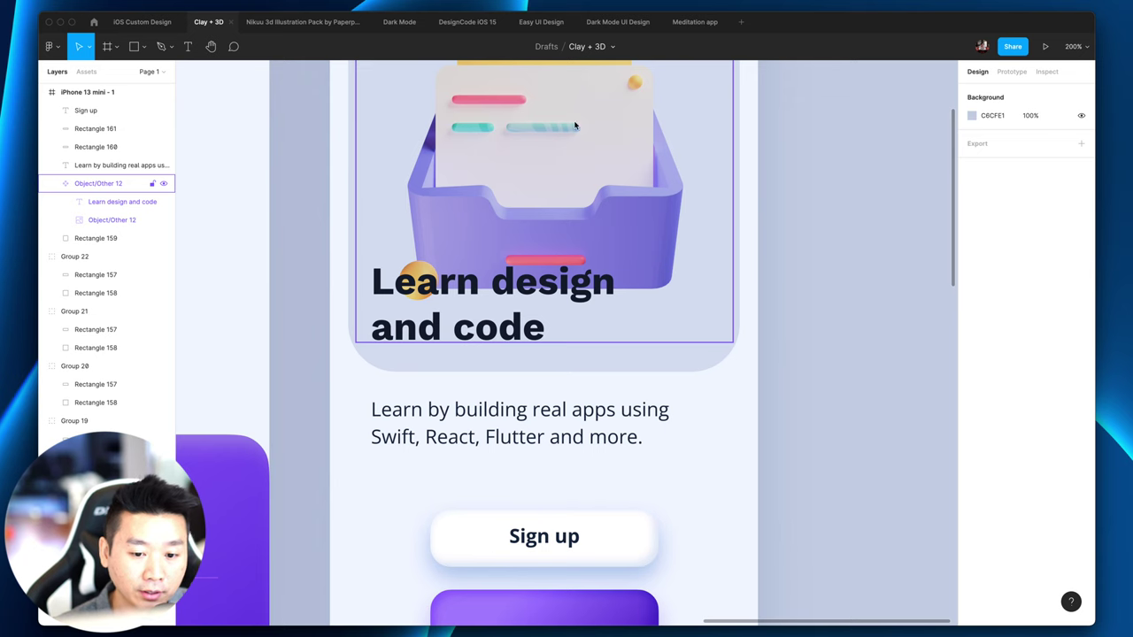
key(shift+0)
scroll(716, 336, down, 3)
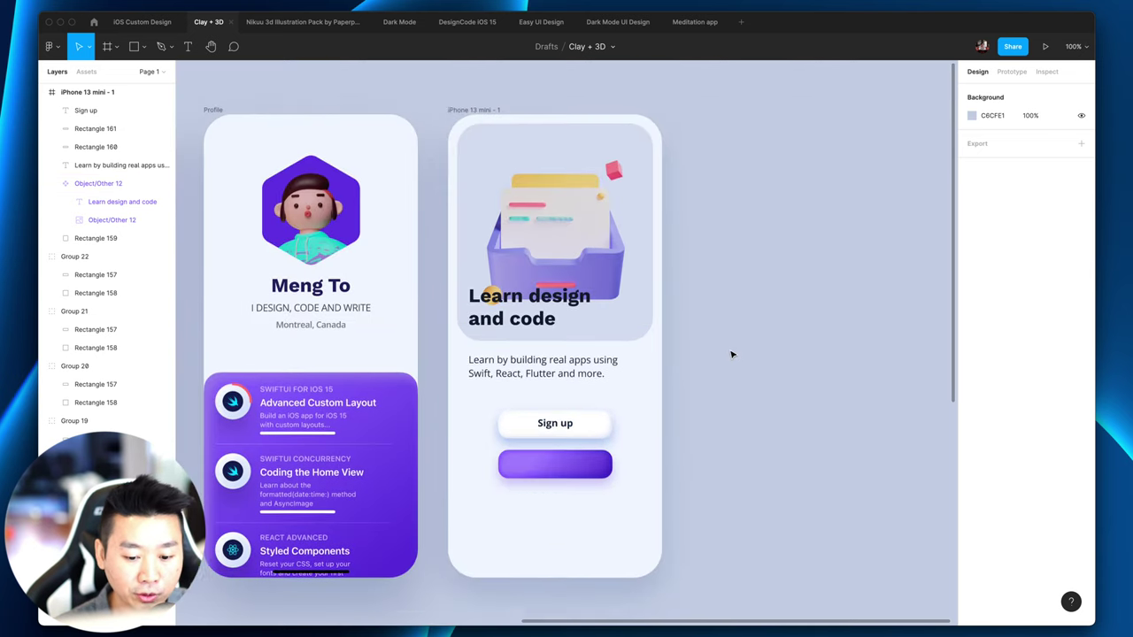
scroll(729, 348, down, 2)
key(plus)
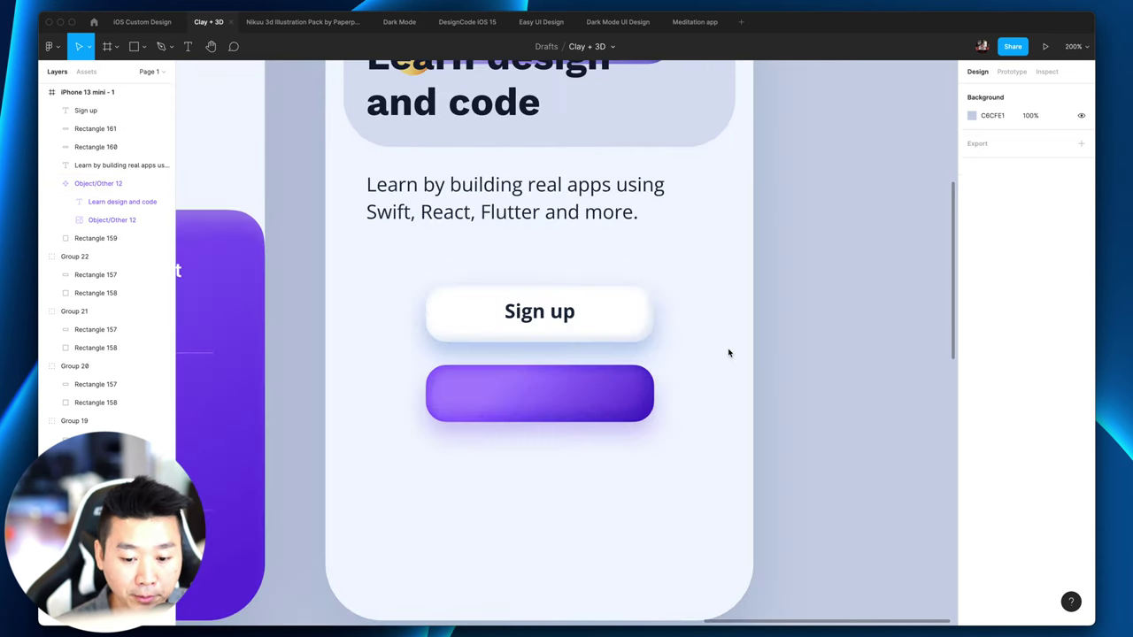
click(539, 313)
click(548, 409)
text(Sign up)
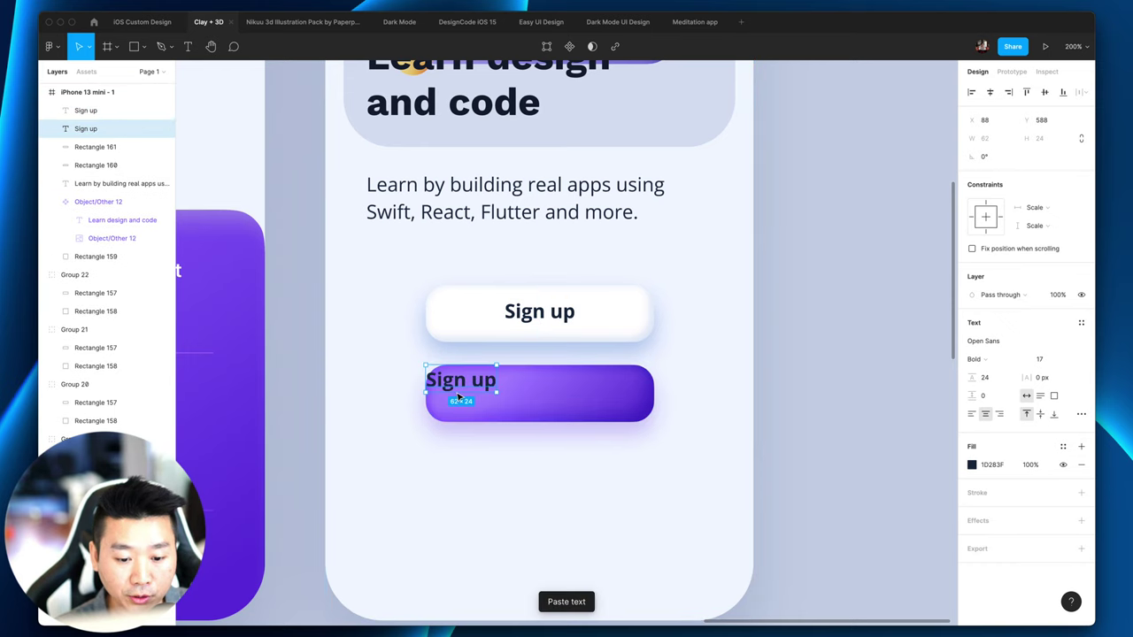
drag(457, 397, 536, 398)
Step: Centre the pasted label horizontally and vertically on the purple button
shift+click(611, 407)
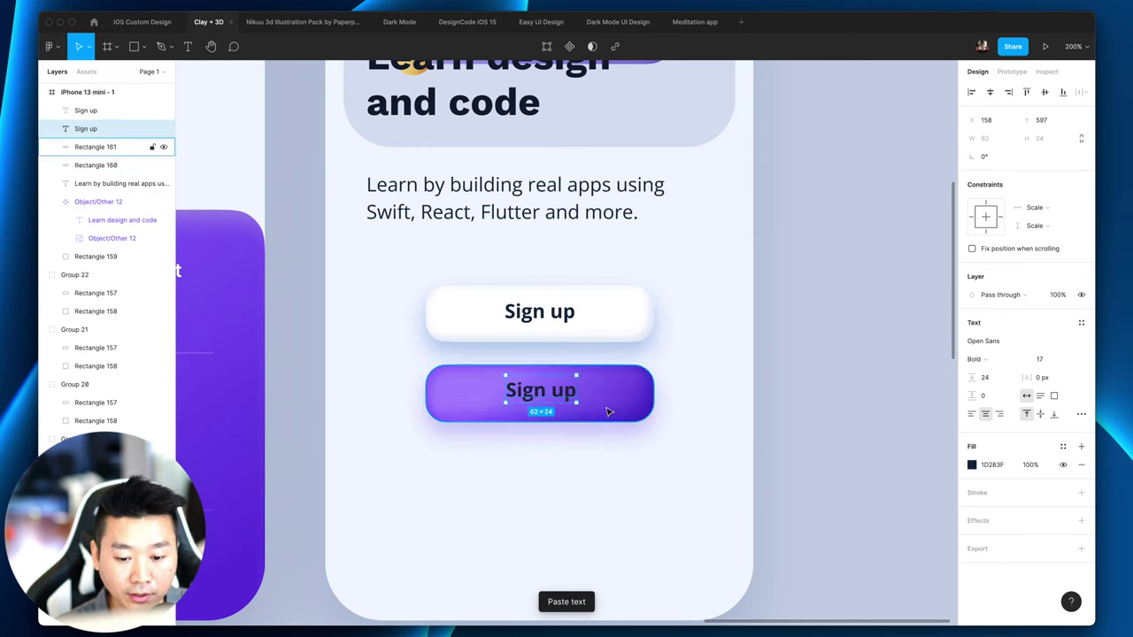
click(1008, 92)
click(990, 92)
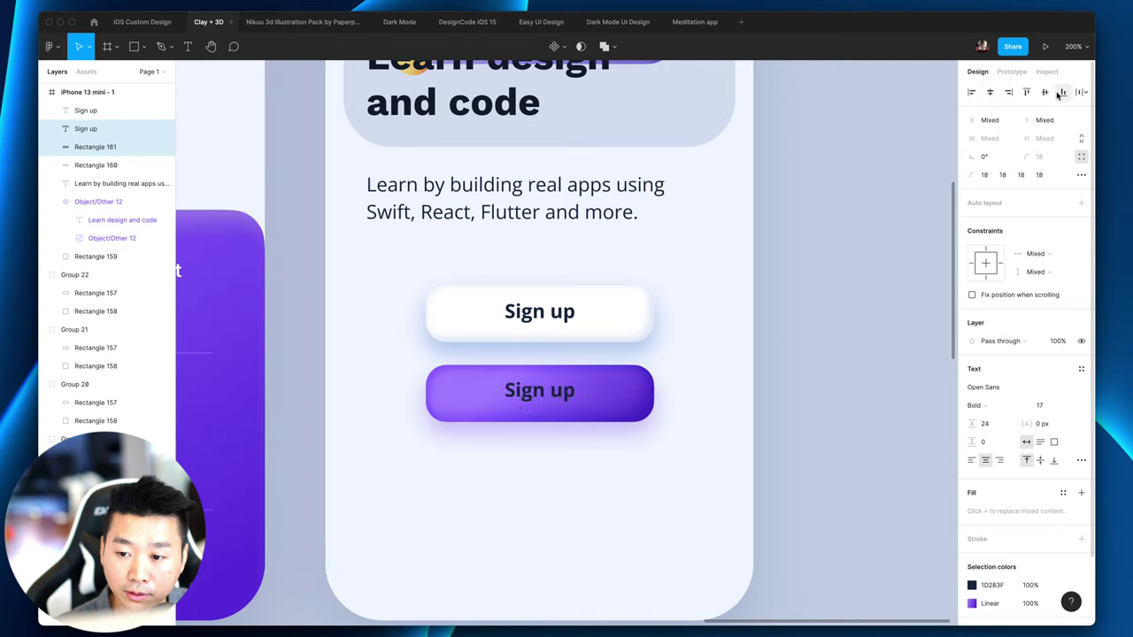
click(1044, 92)
click(768, 480)
Step: Check the purple button's label against the white button's Open Sans Bold 17 Sign up label
click(518, 403)
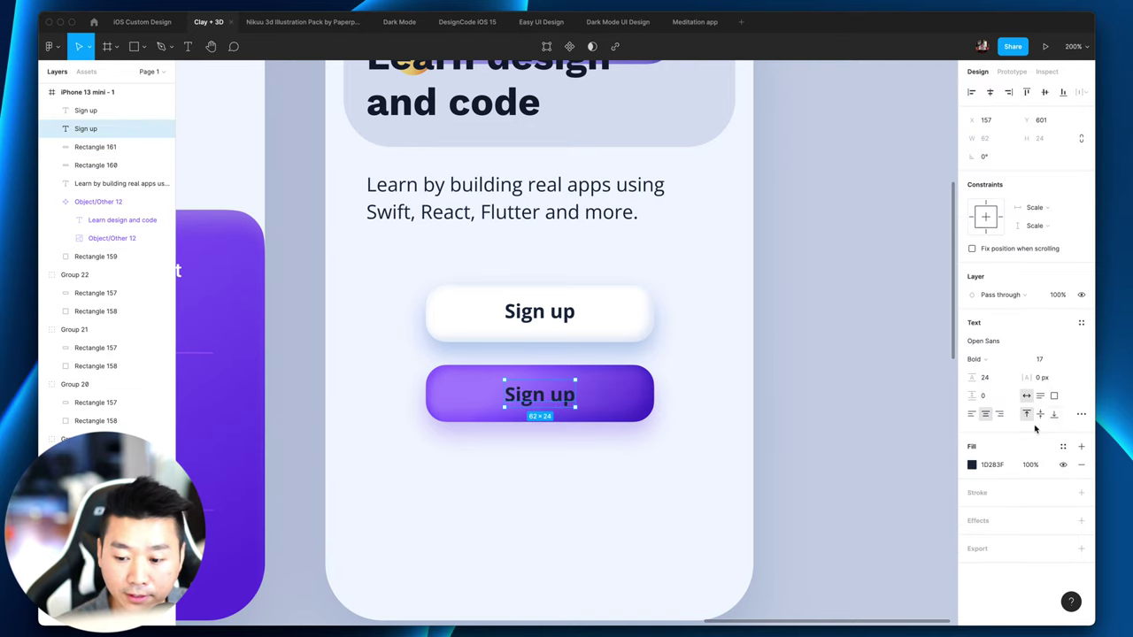
click(802, 404)
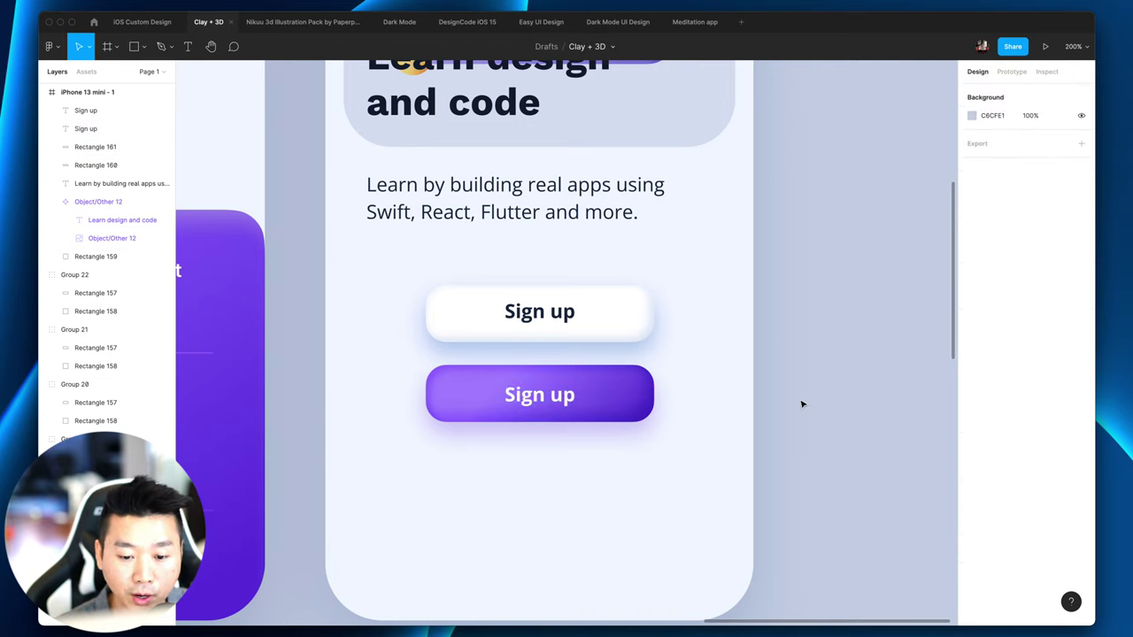
click(568, 399)
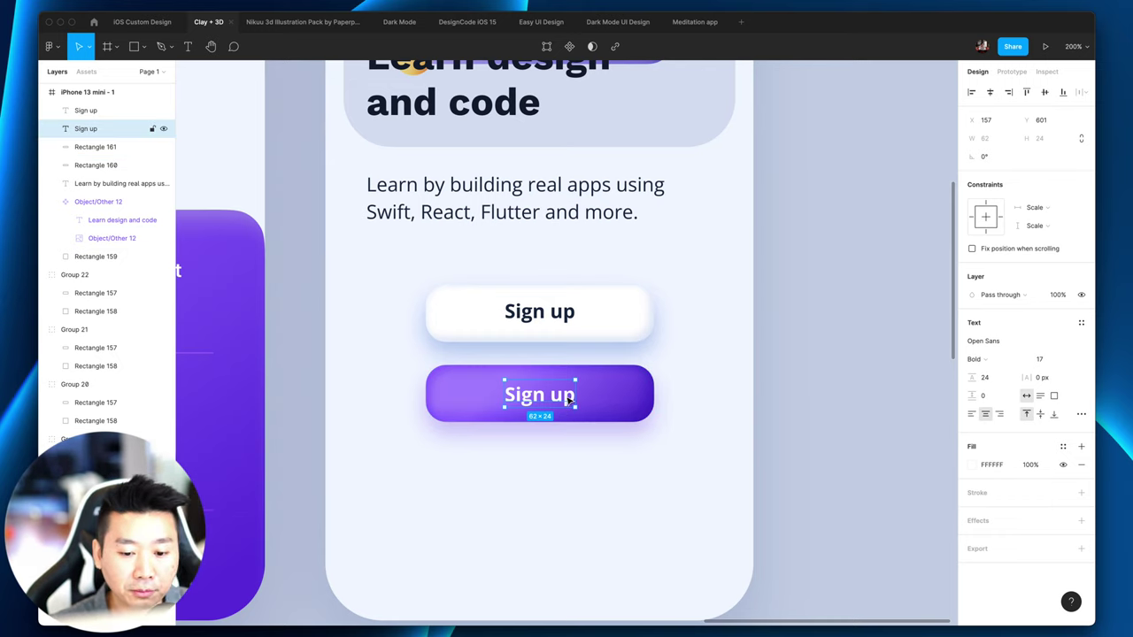
click(585, 336)
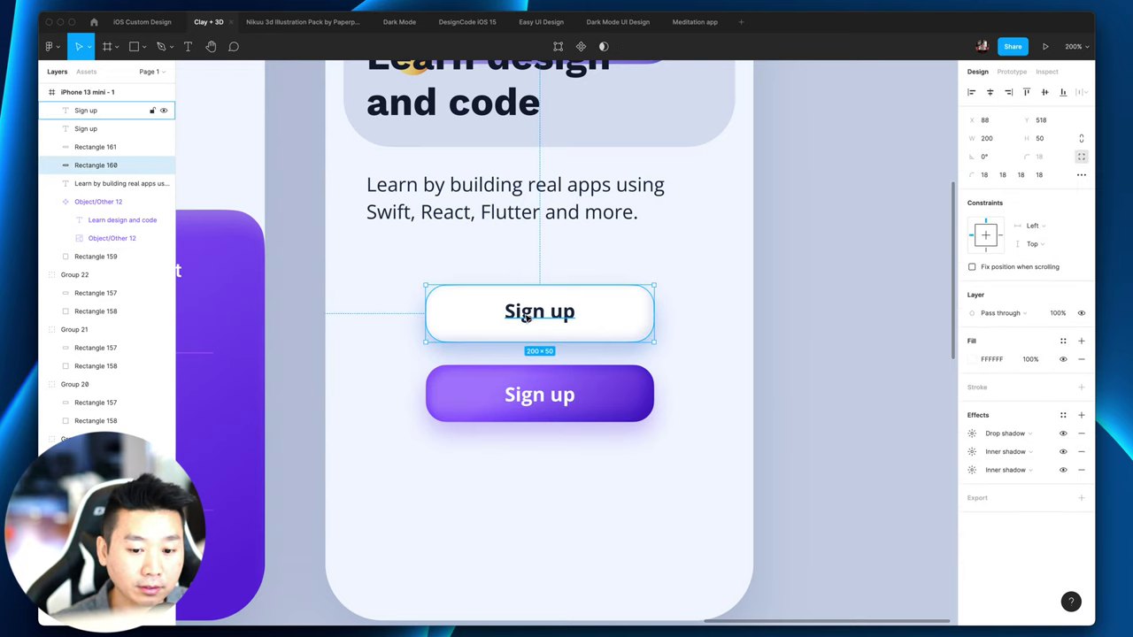
click(531, 313)
click(565, 406)
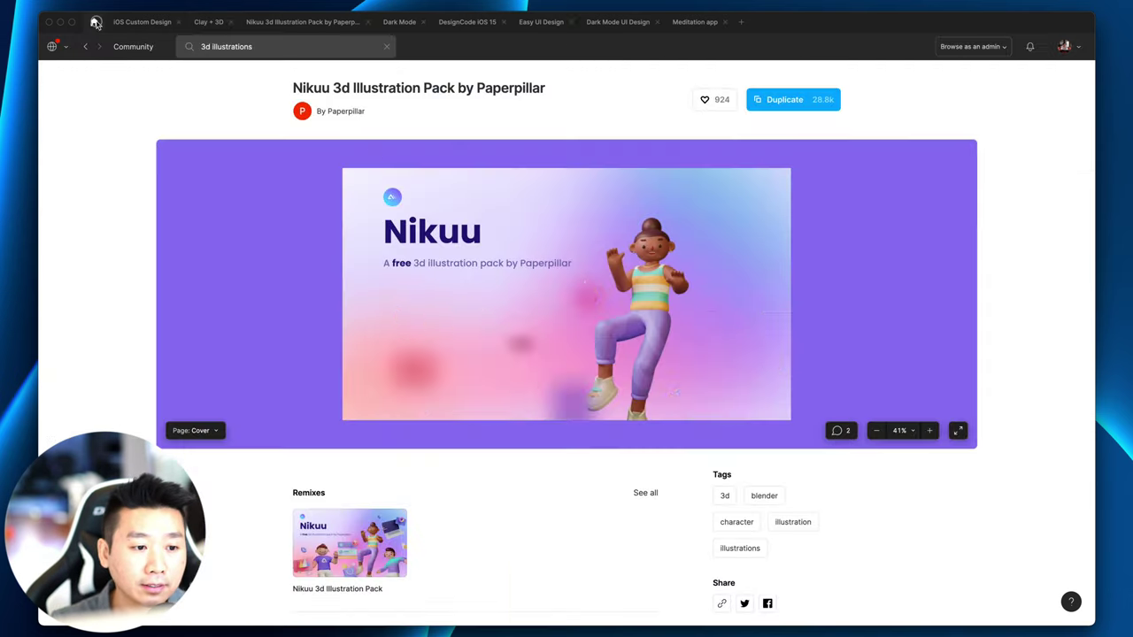
click(303, 21)
click(277, 53)
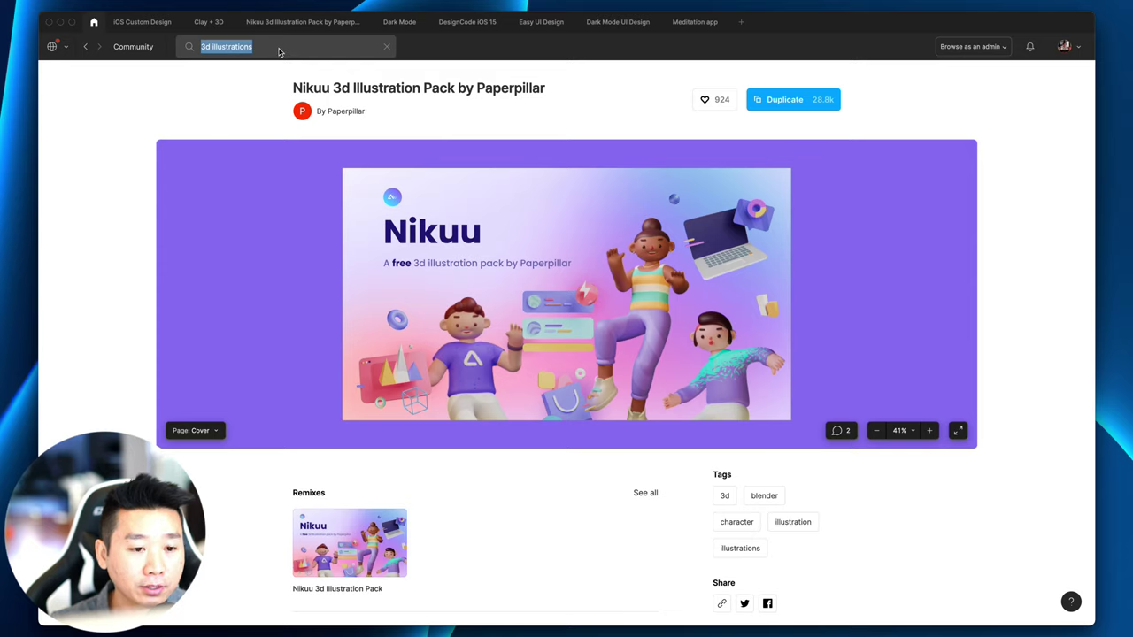
text(stark)
key(Return)
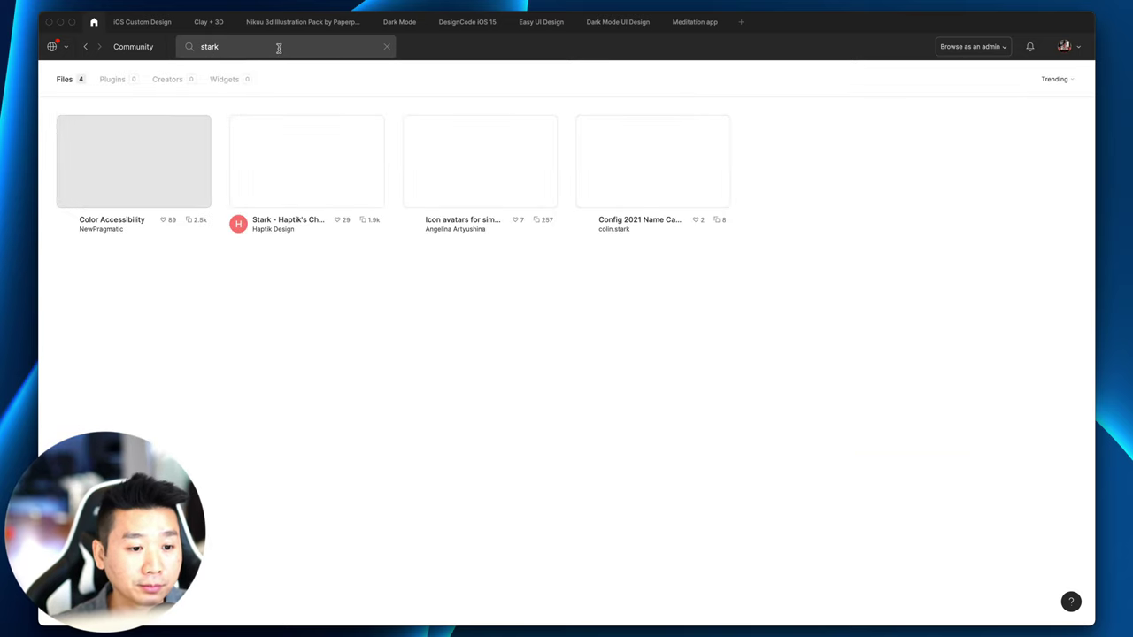
click(113, 79)
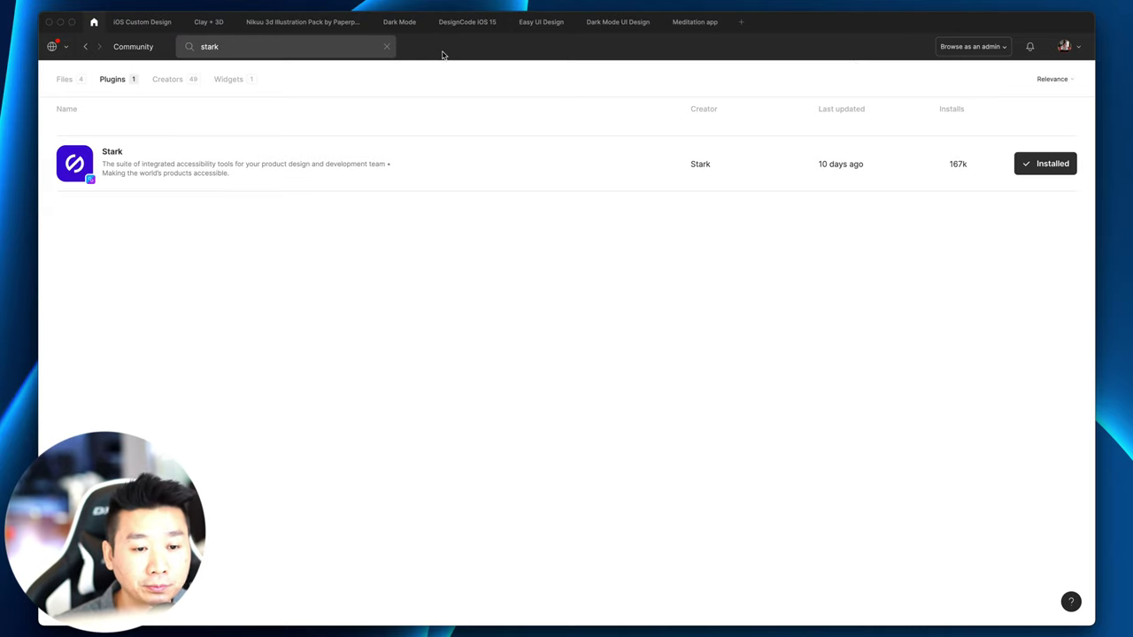
click(538, 23)
click(467, 23)
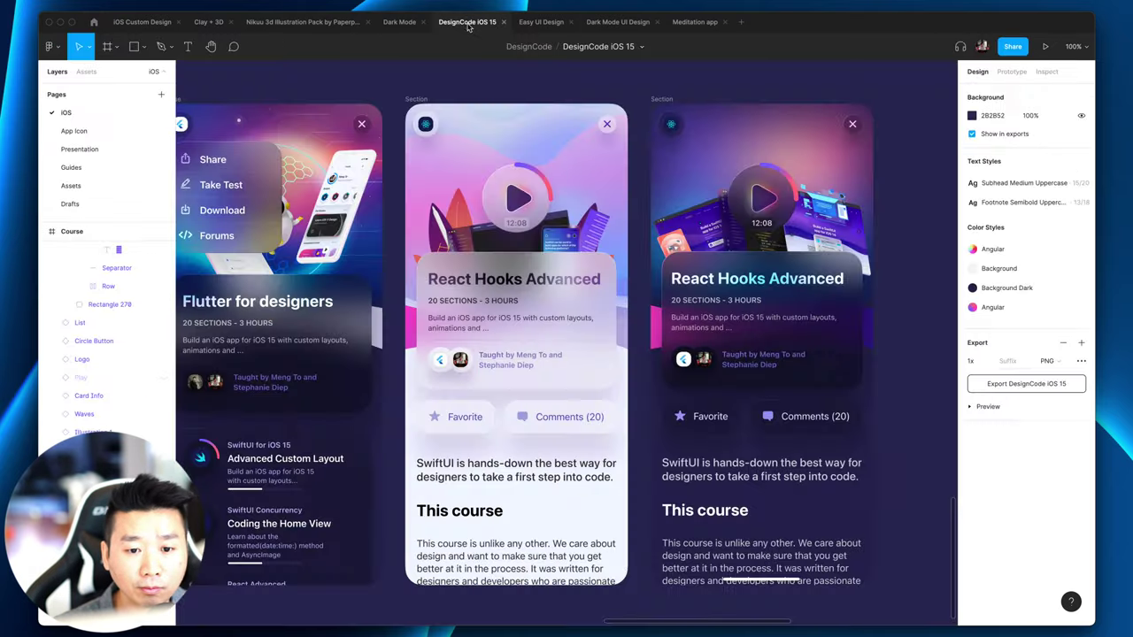
click(407, 25)
click(324, 26)
Step: Back in the Clay + 3D design, nudge the paragraph down 10 px, then up 4 px
click(220, 27)
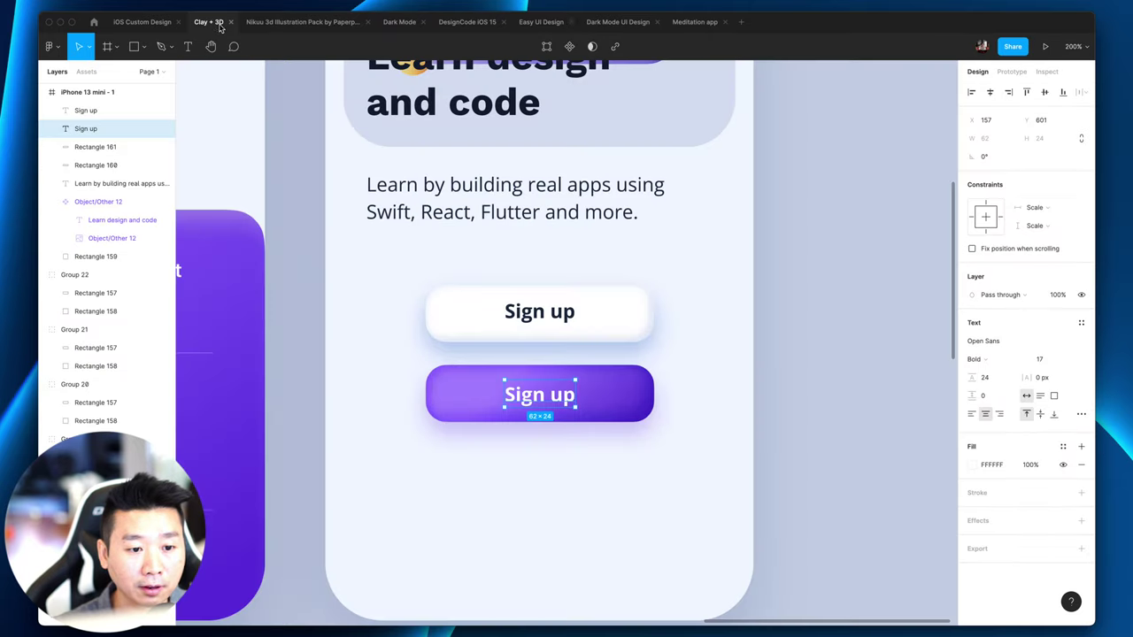
click(805, 411)
key(shift+0)
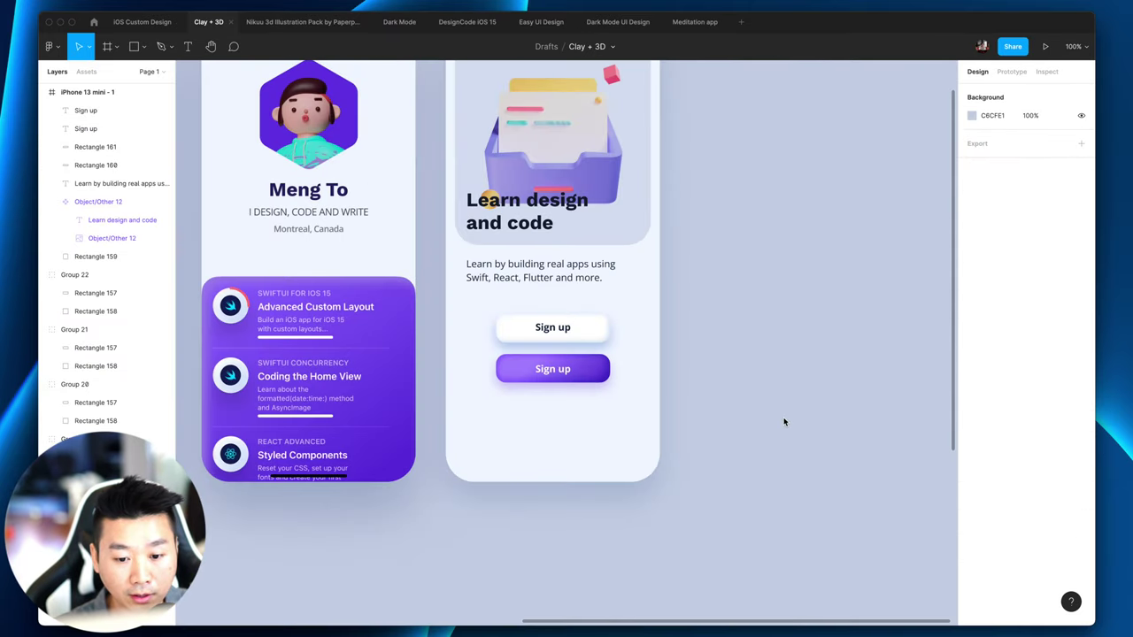
scroll(783, 422, up, 4)
click(607, 346)
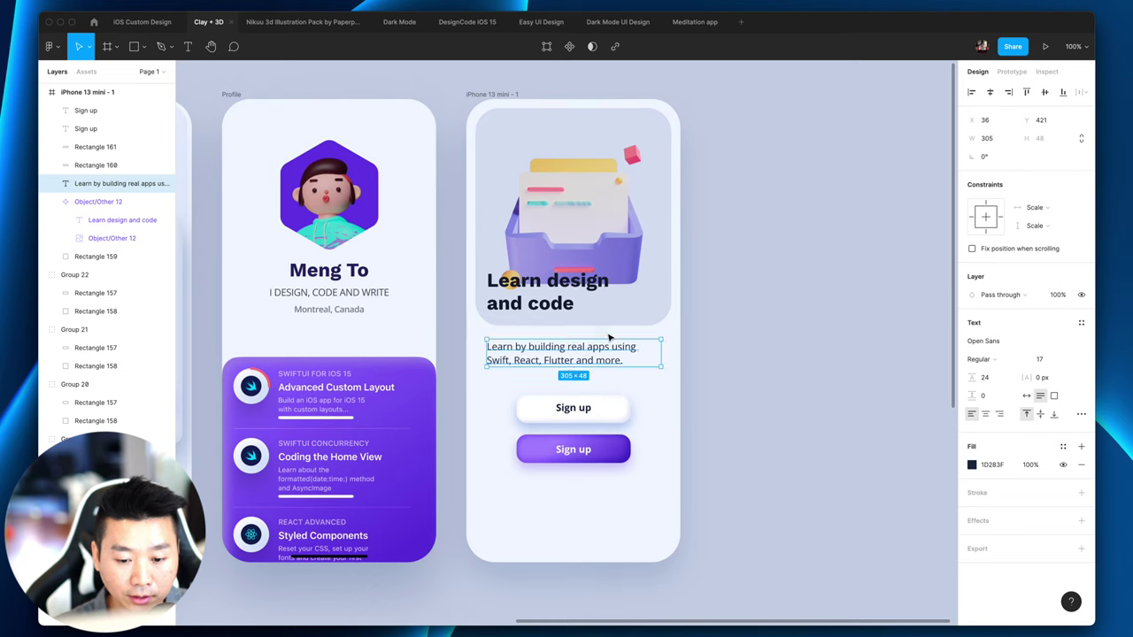
key(shift+Down)
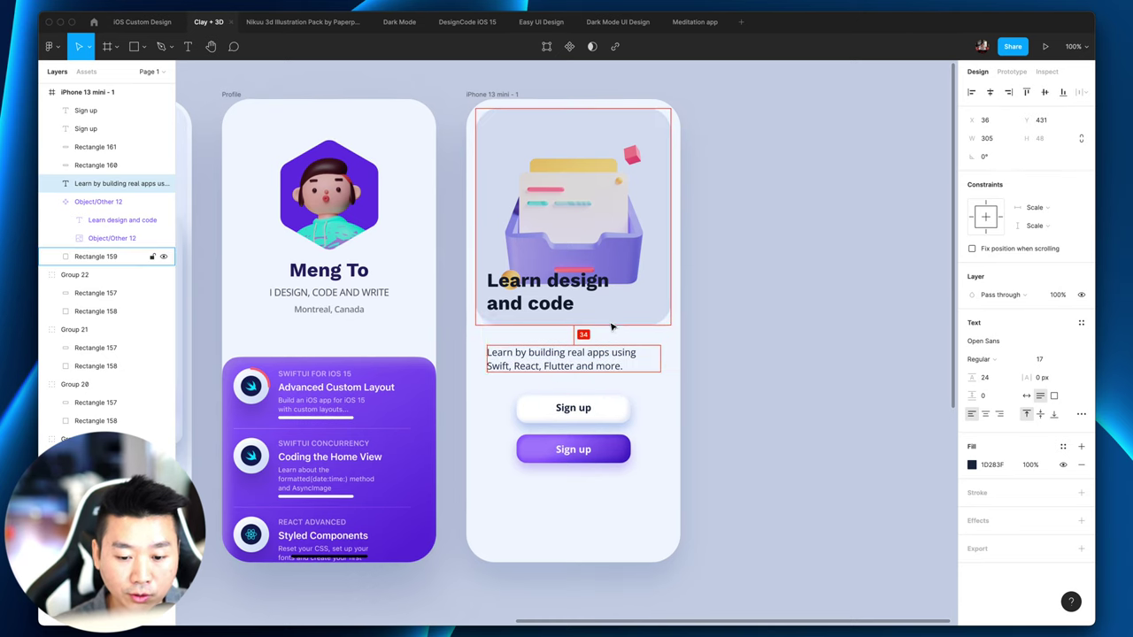
key(Up)
key(Up)
key(Up)
key(Up)
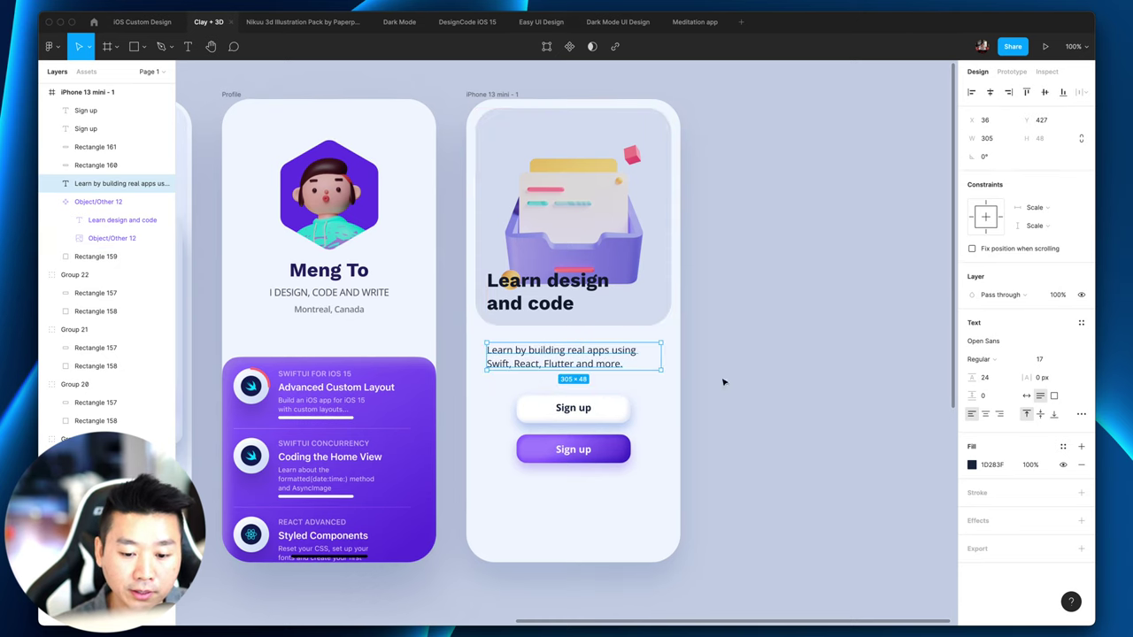
Step: Group each Sign up button's label with its background, purple and white separately
click(599, 407)
click(627, 468)
click(590, 454)
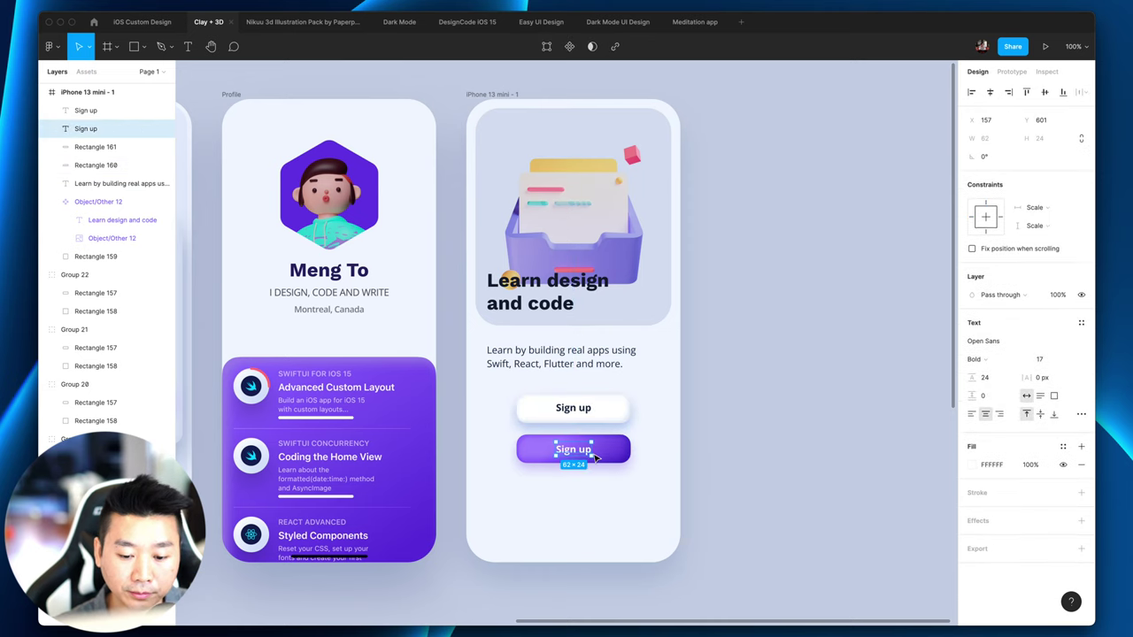
shift+click(595, 457)
key(ctrl+g)
click(588, 412)
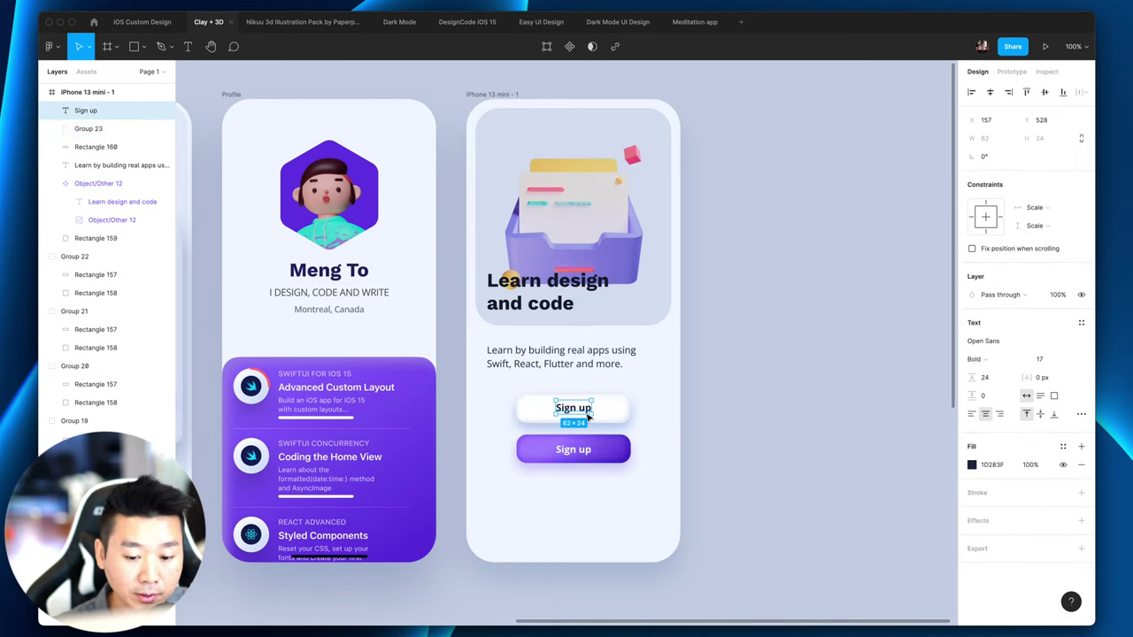
shift+click(624, 414)
key(ctrl+g)
Step: Check the new purple Sign up group and the description text by selecting them
click(641, 394)
click(609, 363)
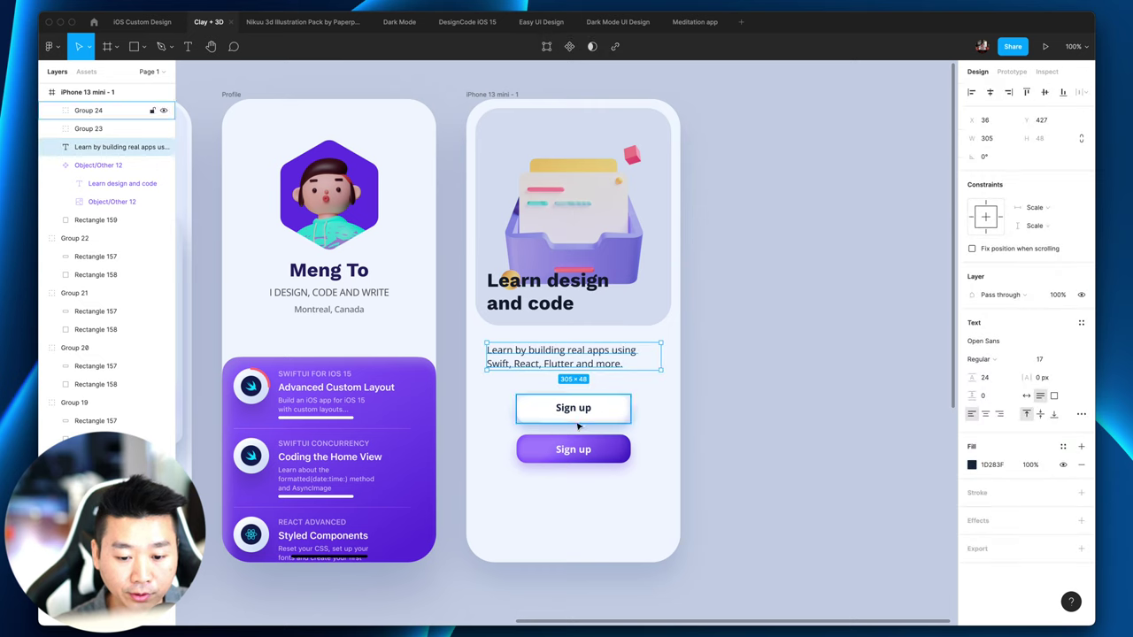
click(637, 432)
click(581, 451)
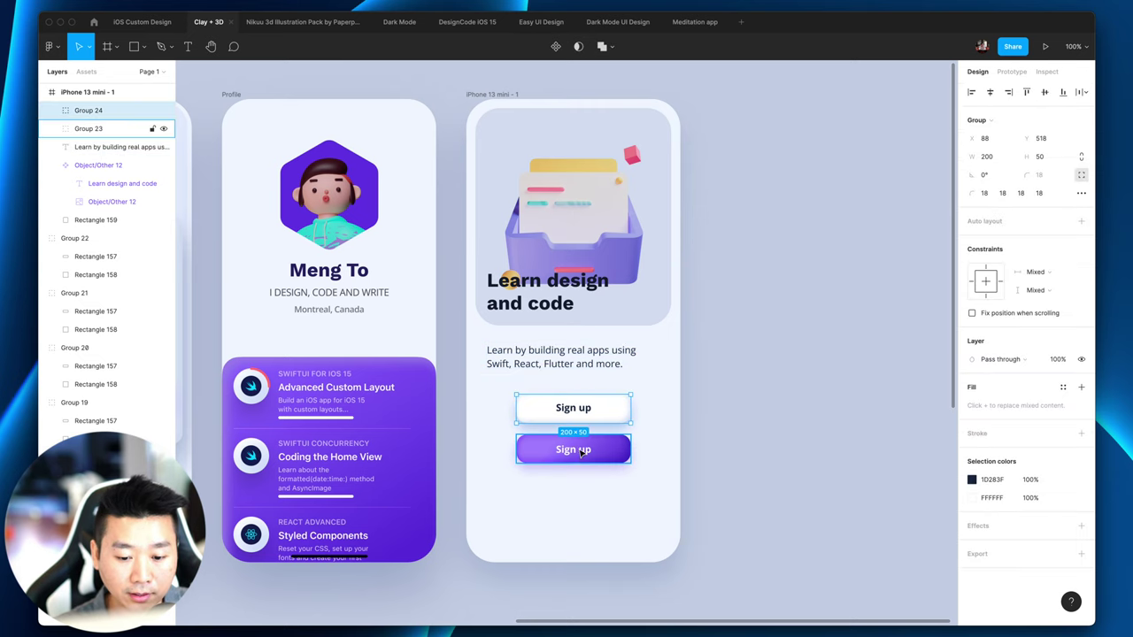
shift+click(580, 450)
click(580, 449)
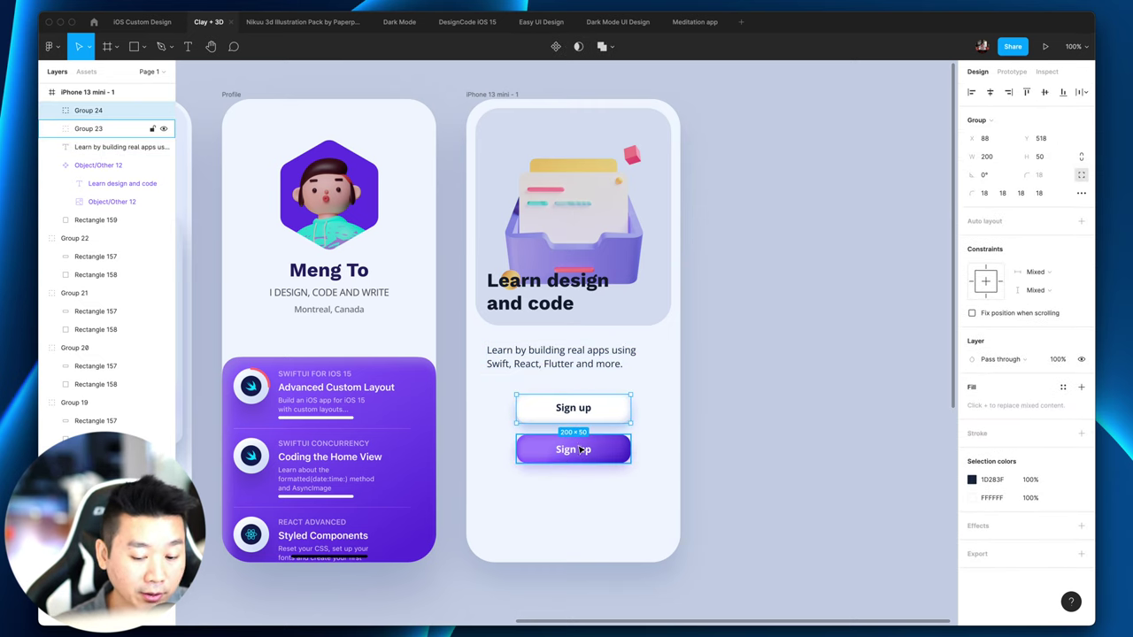
click(580, 450)
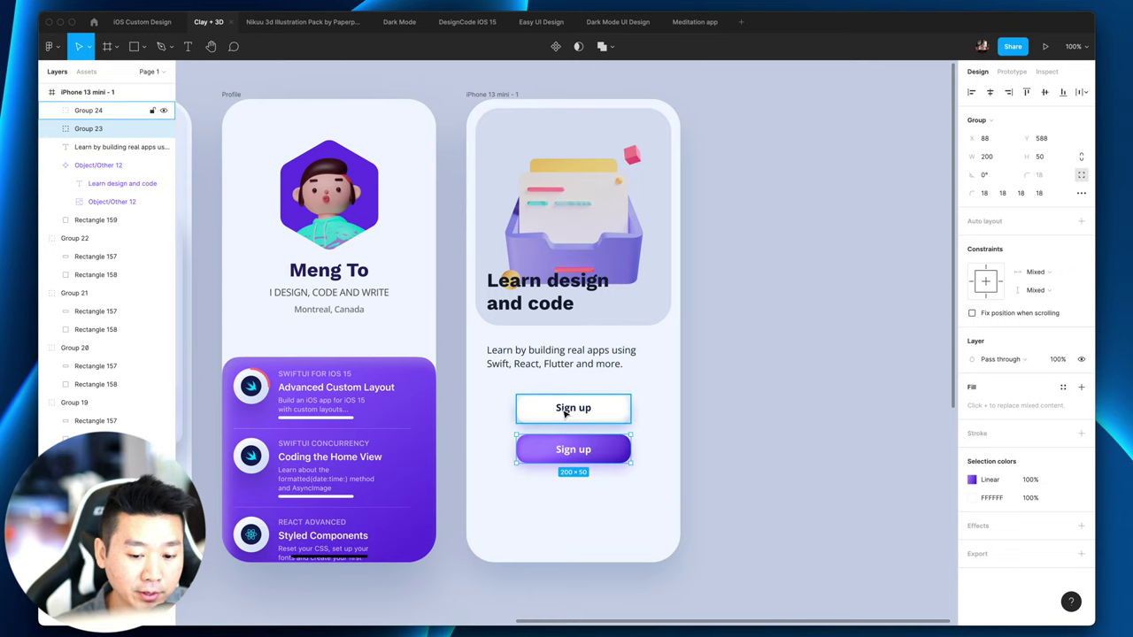
click(611, 386)
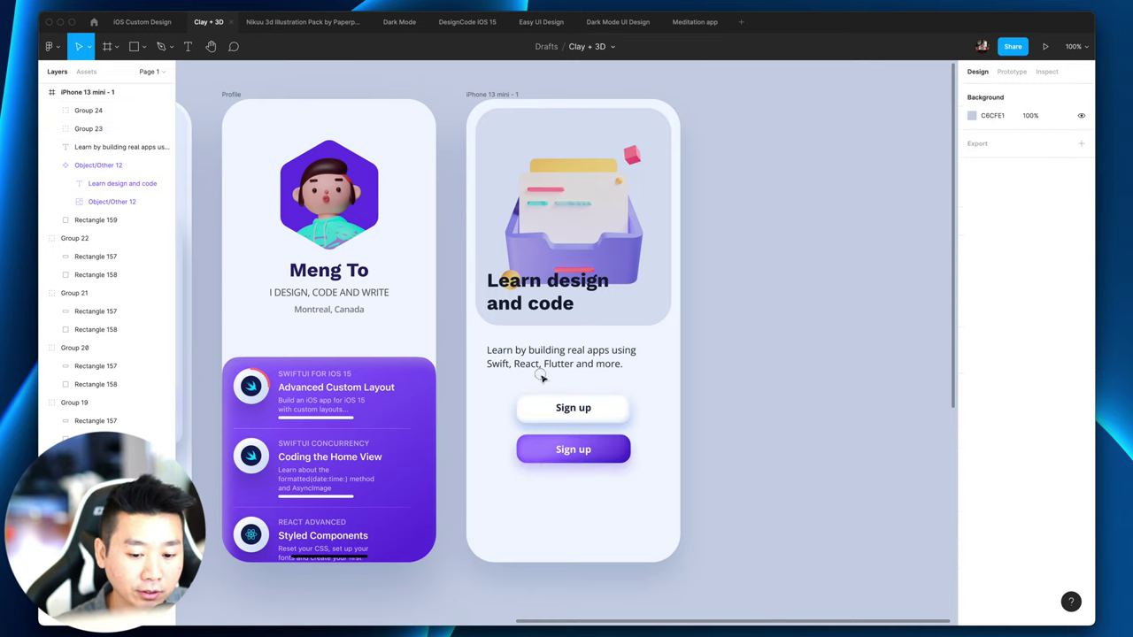
click(588, 361)
click(779, 478)
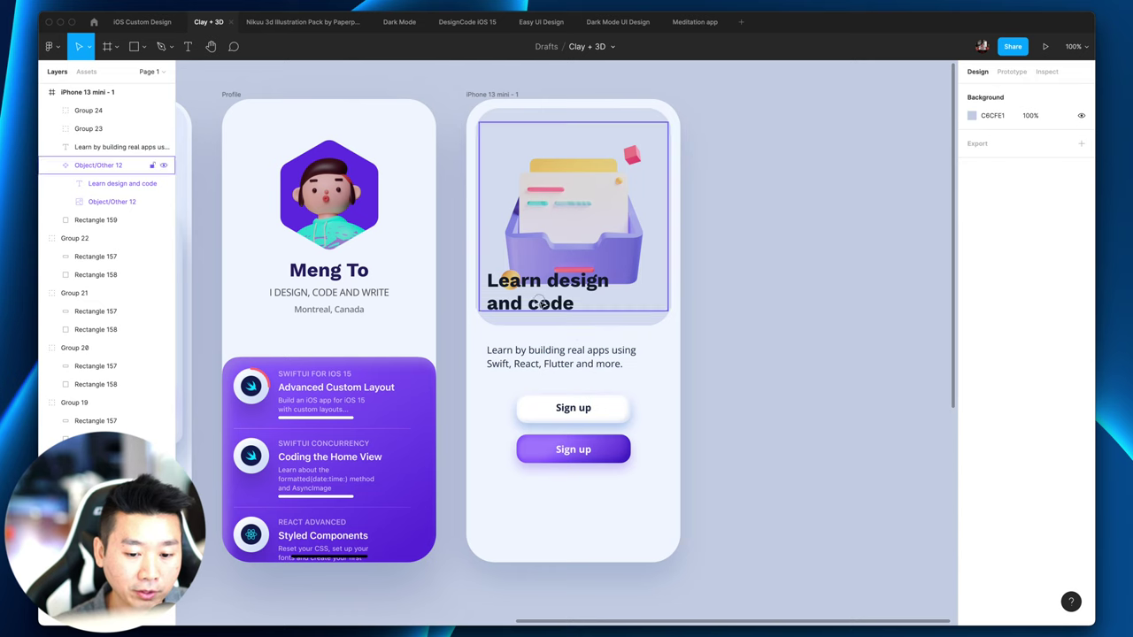
Step: Group the illustration frame with its card background as Group 25
click(530, 130)
click(618, 335)
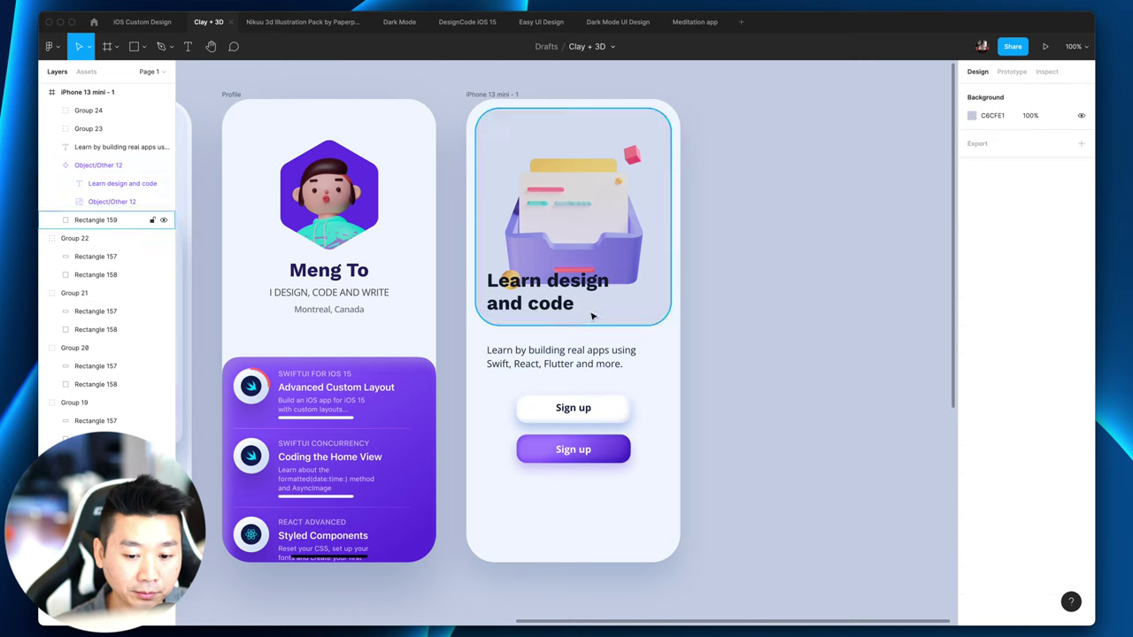
click(560, 302)
click(586, 112)
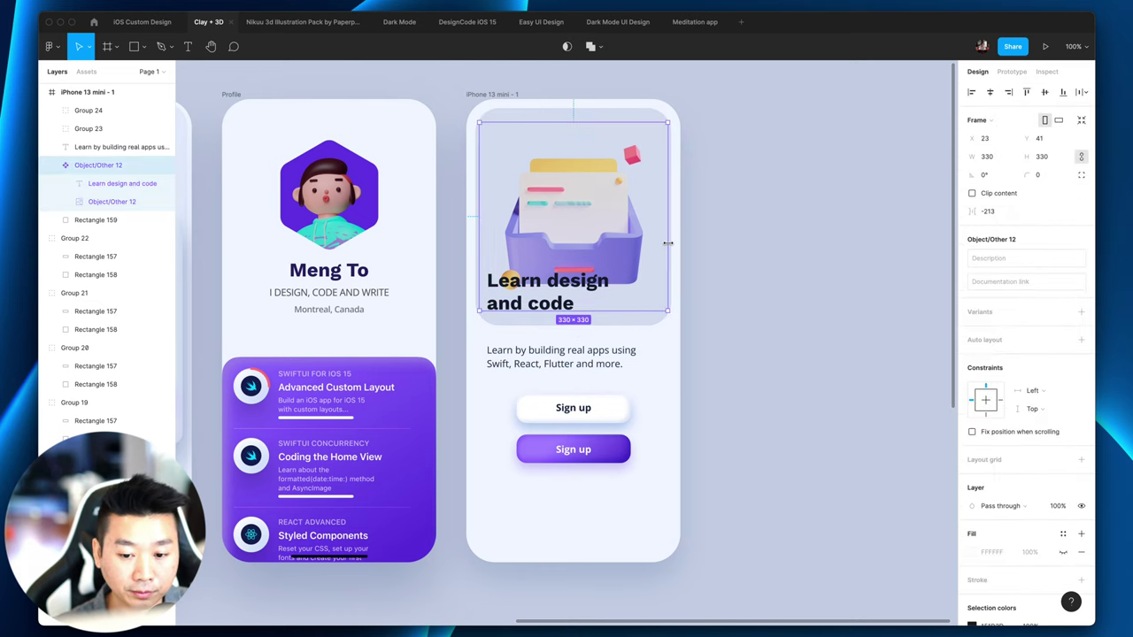
shift+click(586, 113)
key(super+g)
Step: Group the white and purple Sign up button groups together as Group 26
click(742, 267)
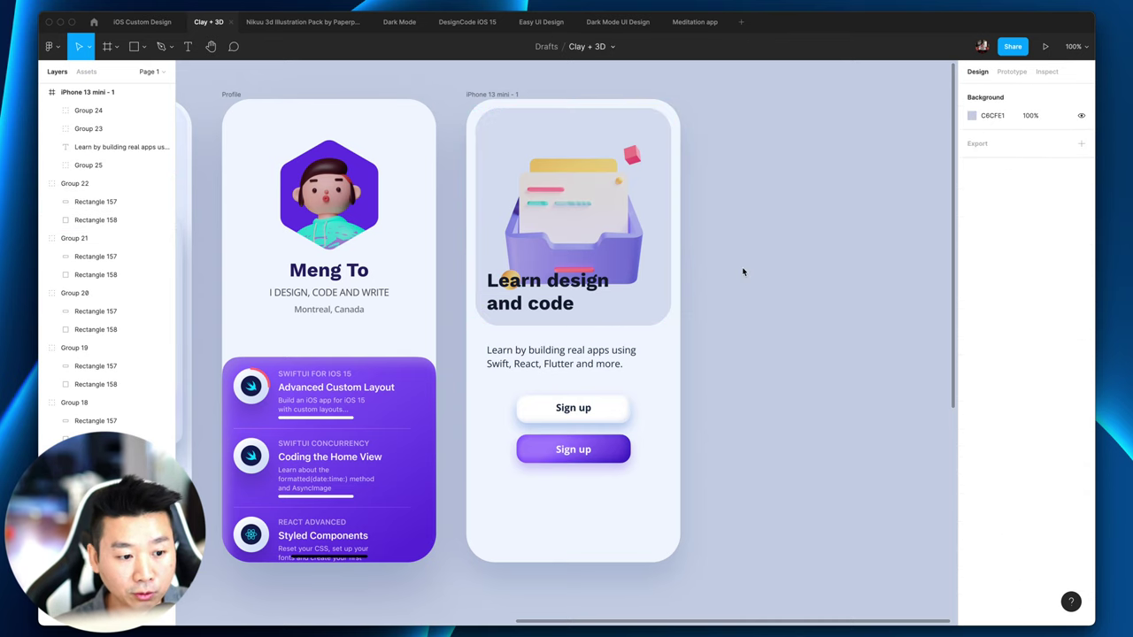
click(563, 237)
click(561, 356)
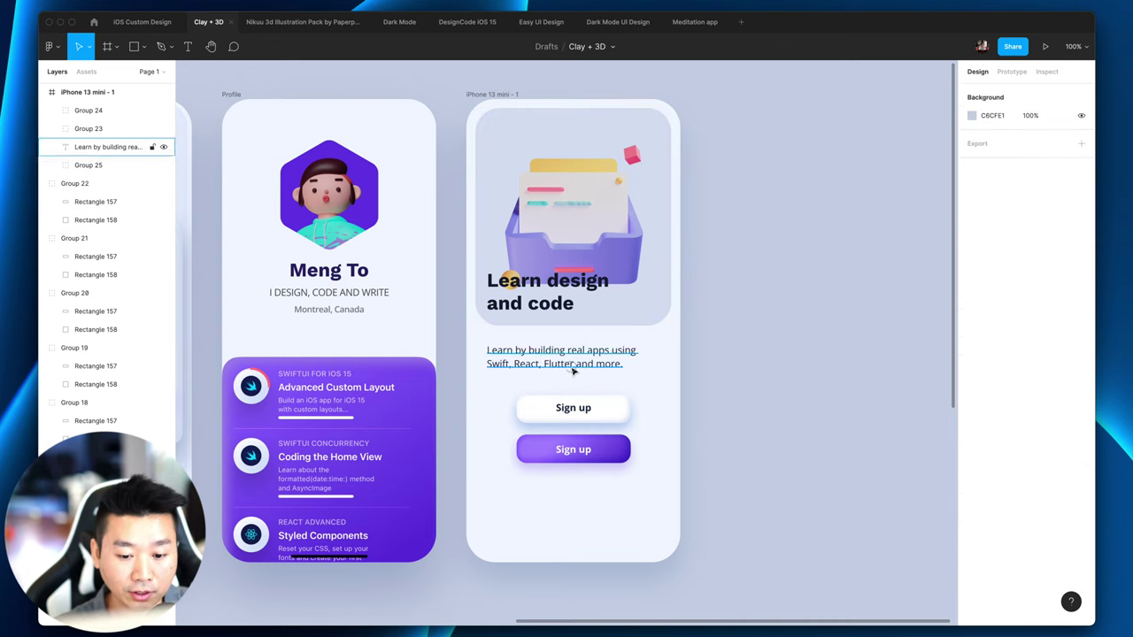
click(573, 408)
shift+click(573, 450)
key(super+g)
Step: Drag the combined Sign up buttons group about 24 px down
click(749, 460)
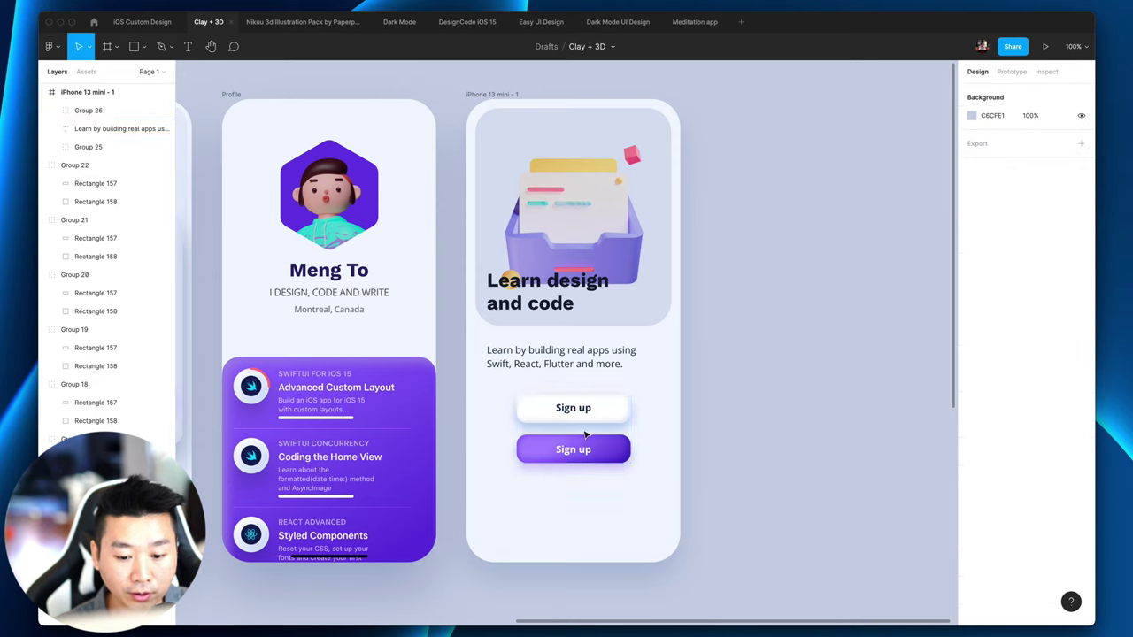
click(587, 436)
drag(588, 418, 590, 438)
click(589, 362)
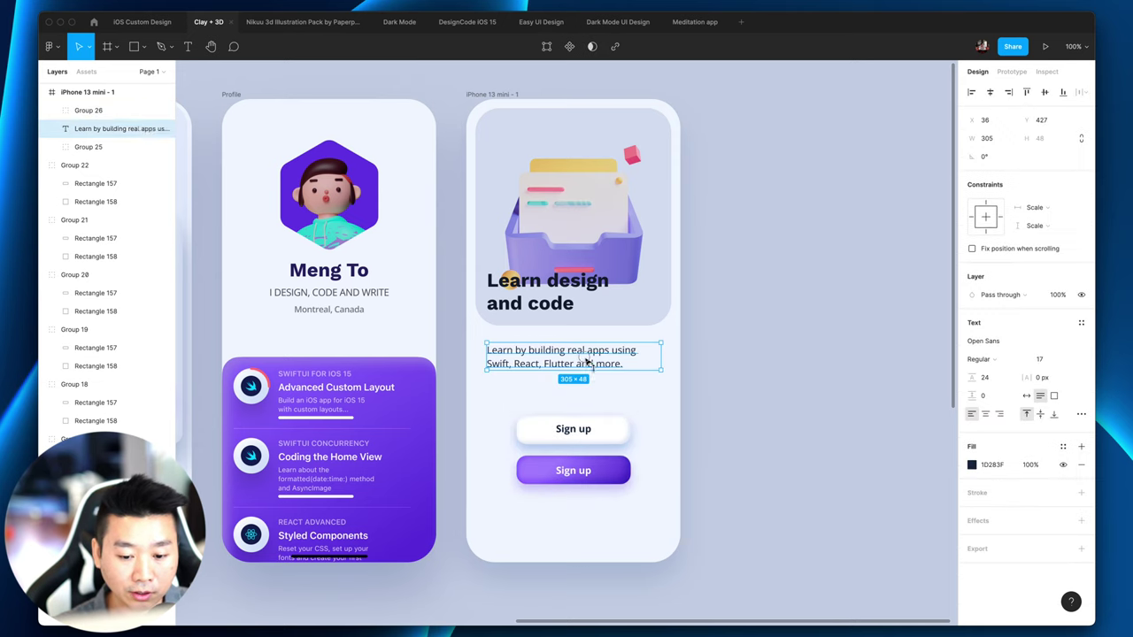
double_click(584, 431)
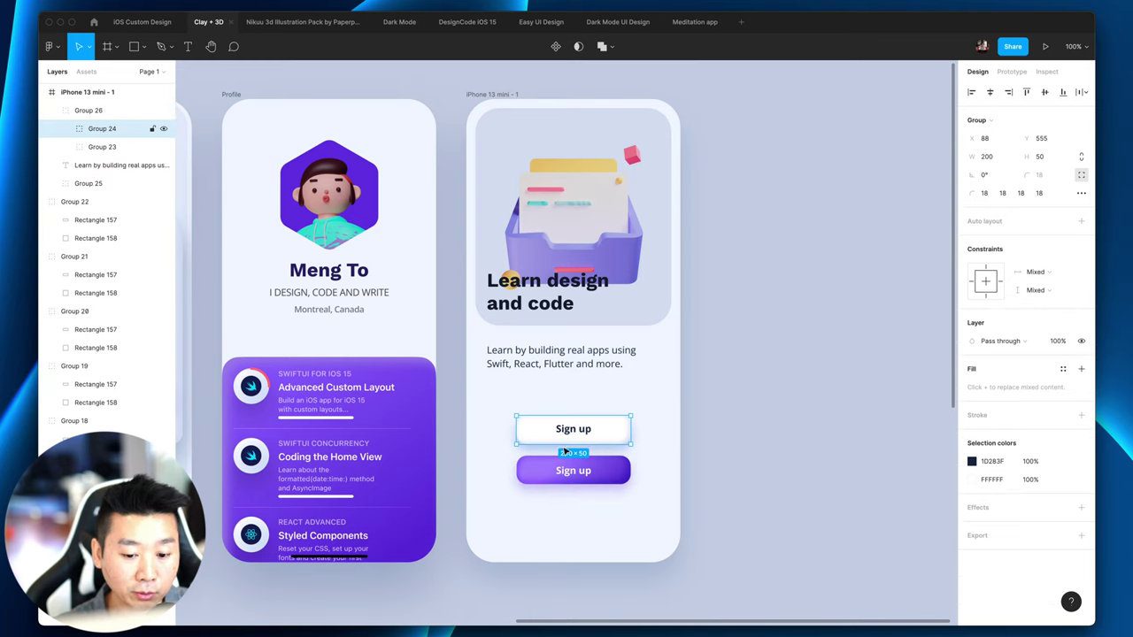
Step: Nudge the description text down 10 and the Sign up buttons up 30
click(582, 370)
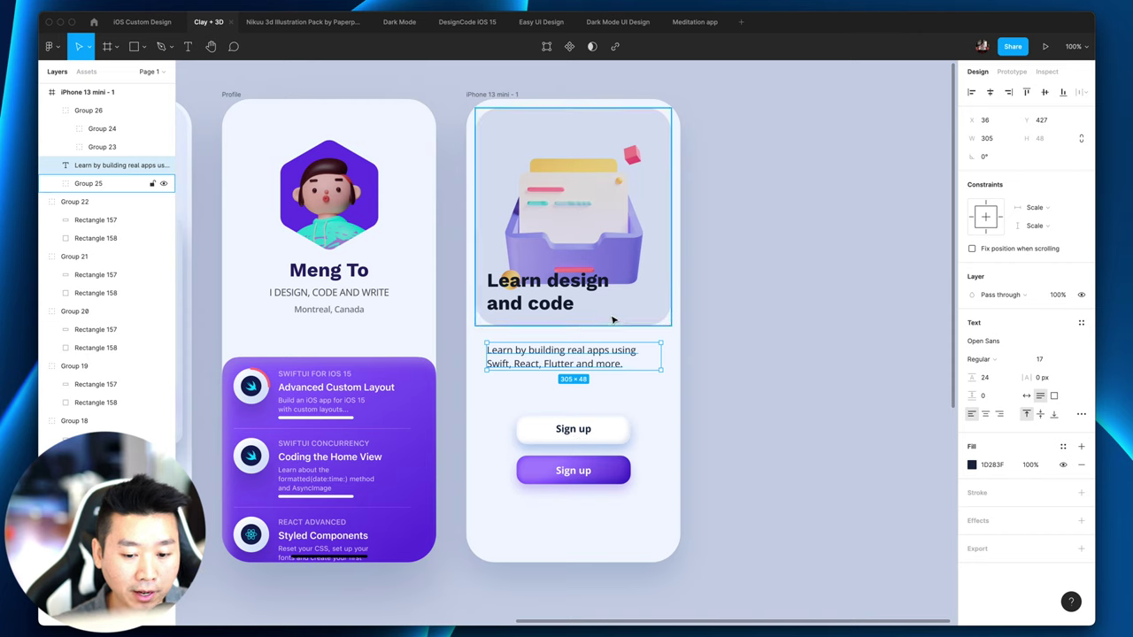
key(shift+Down)
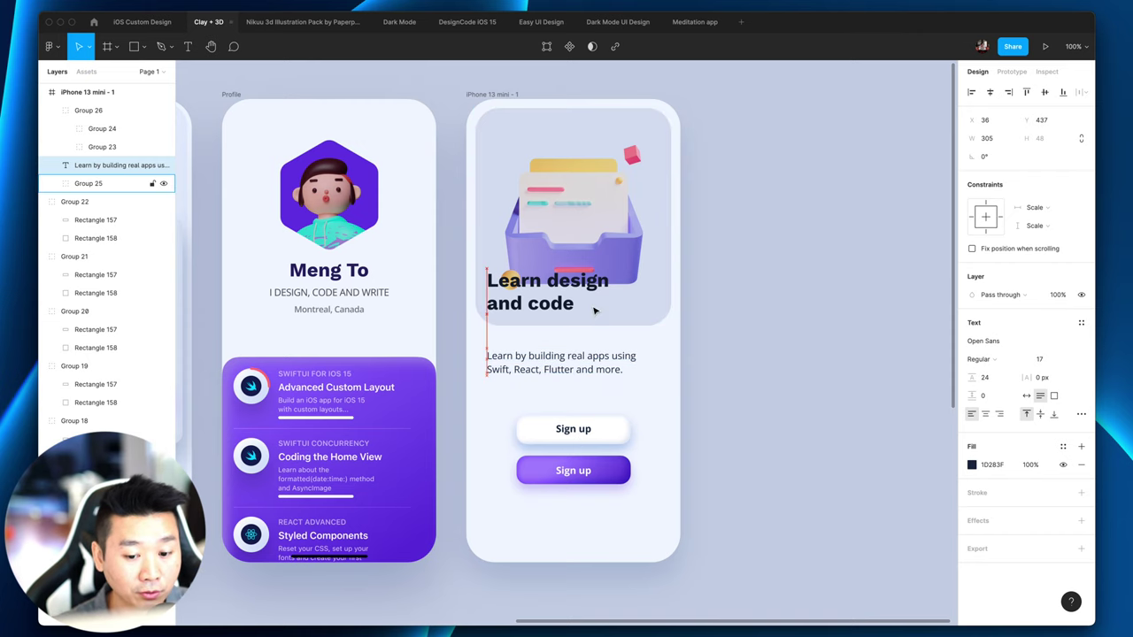
click(592, 431)
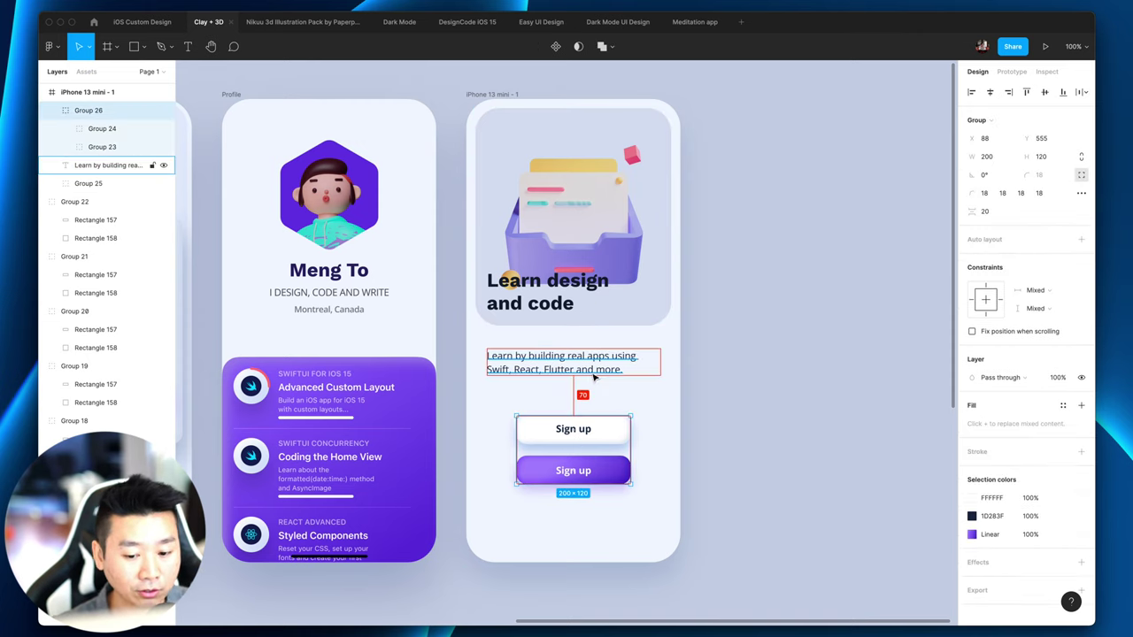
key(shift+Up)
key(shift+Up)
key(shift+Up)
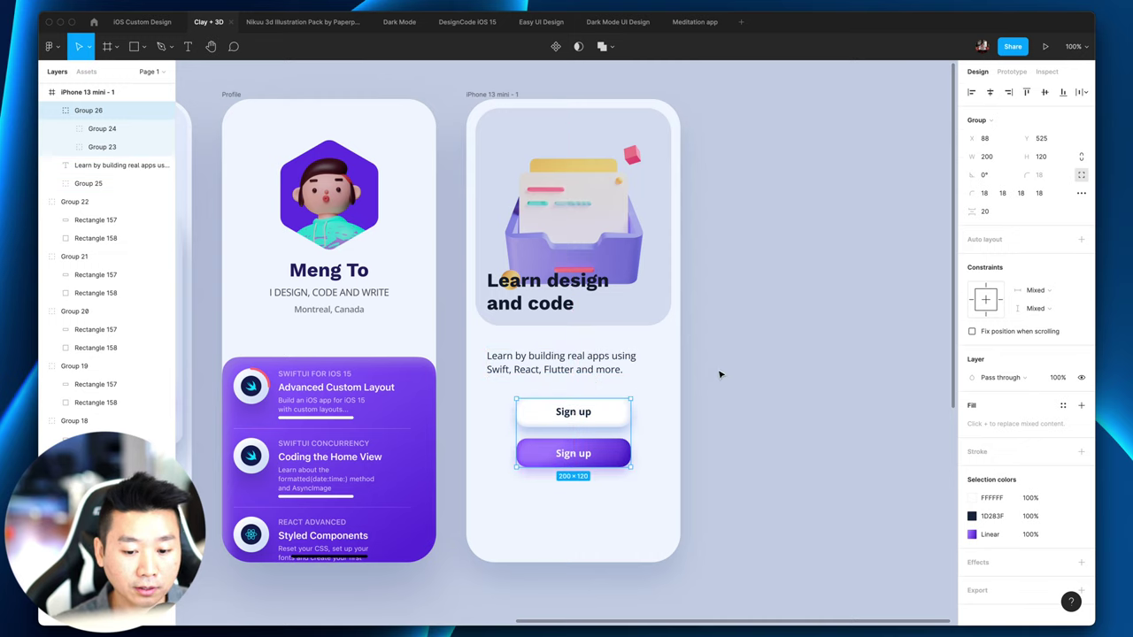
click(720, 375)
click(607, 372)
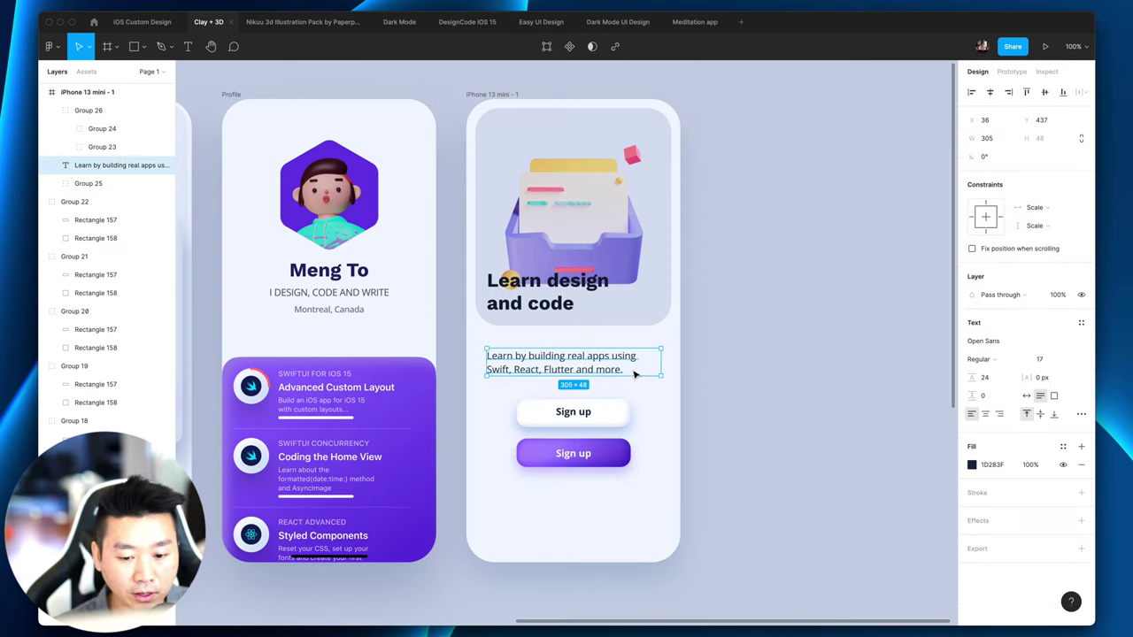
click(752, 387)
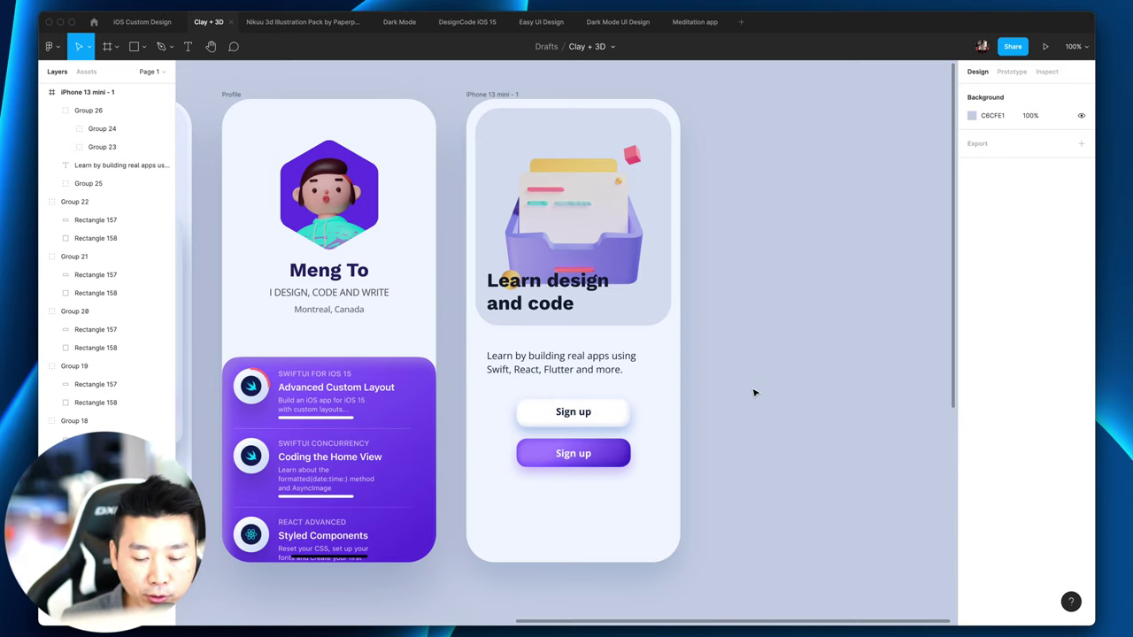
Step: Paste the pagination dots under the Sign up buttons, center them horizontally, and nudge them down 10 px
scroll(751, 416, down, 5)
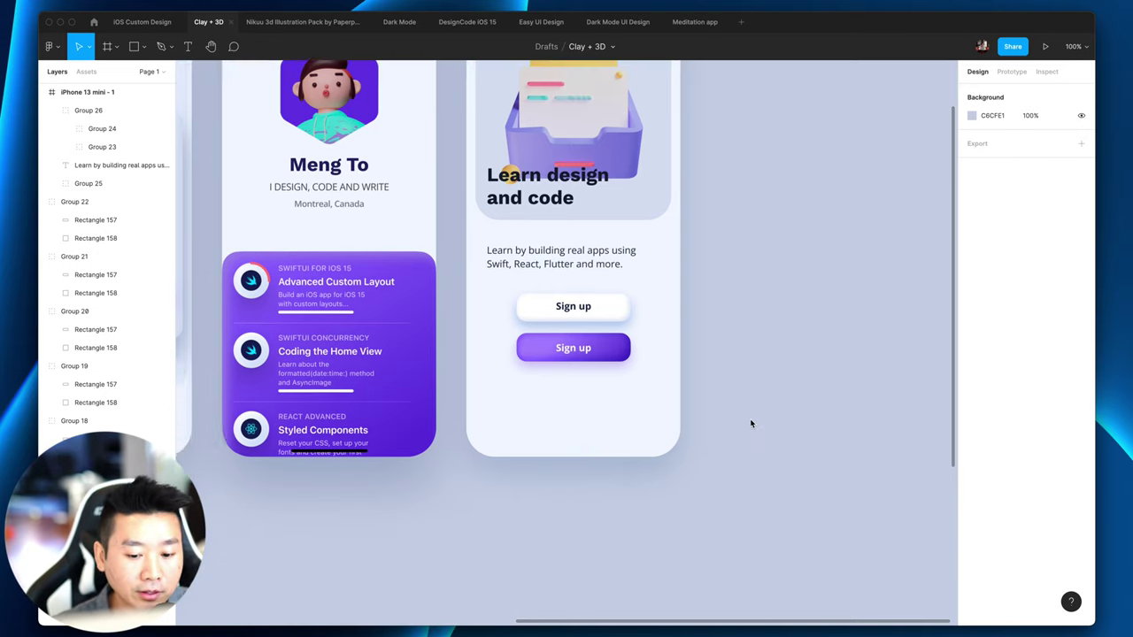
scroll(750, 423, left, 3)
scroll(749, 423, up, 2)
scroll(749, 423, left, 10)
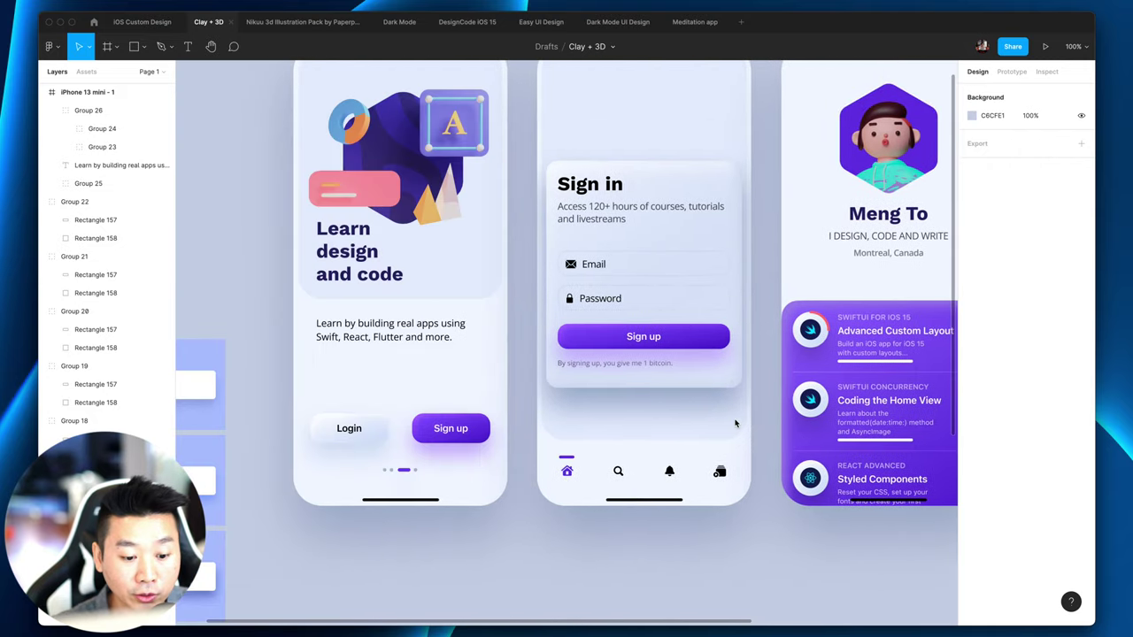
scroll(509, 525, right, 3)
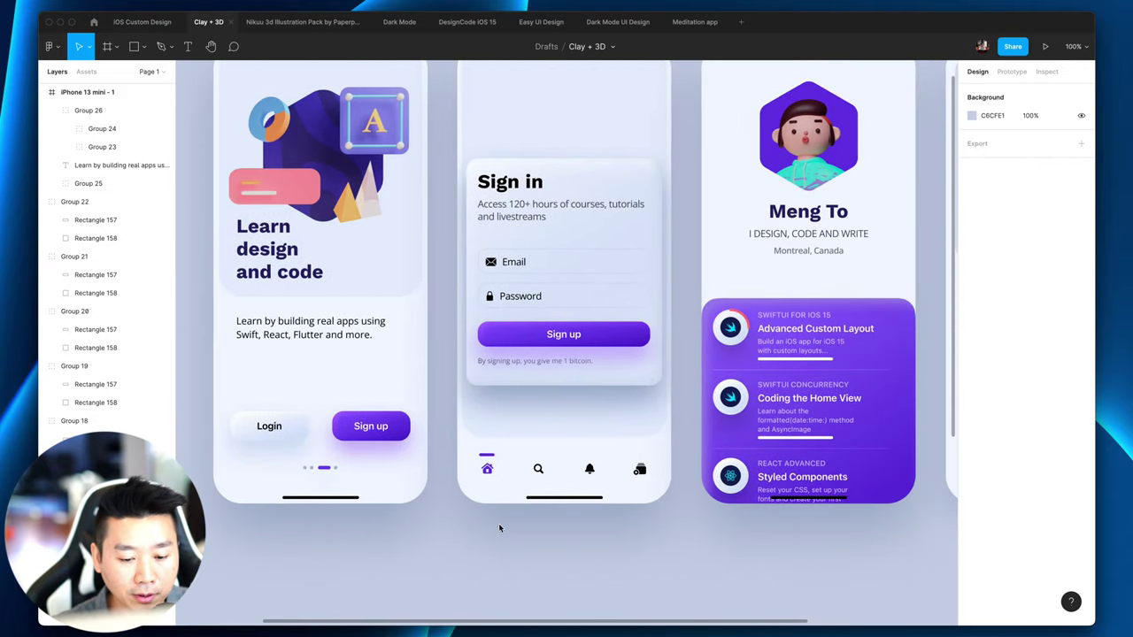
scroll(498, 523, left, 2)
scroll(287, 476, right, 10)
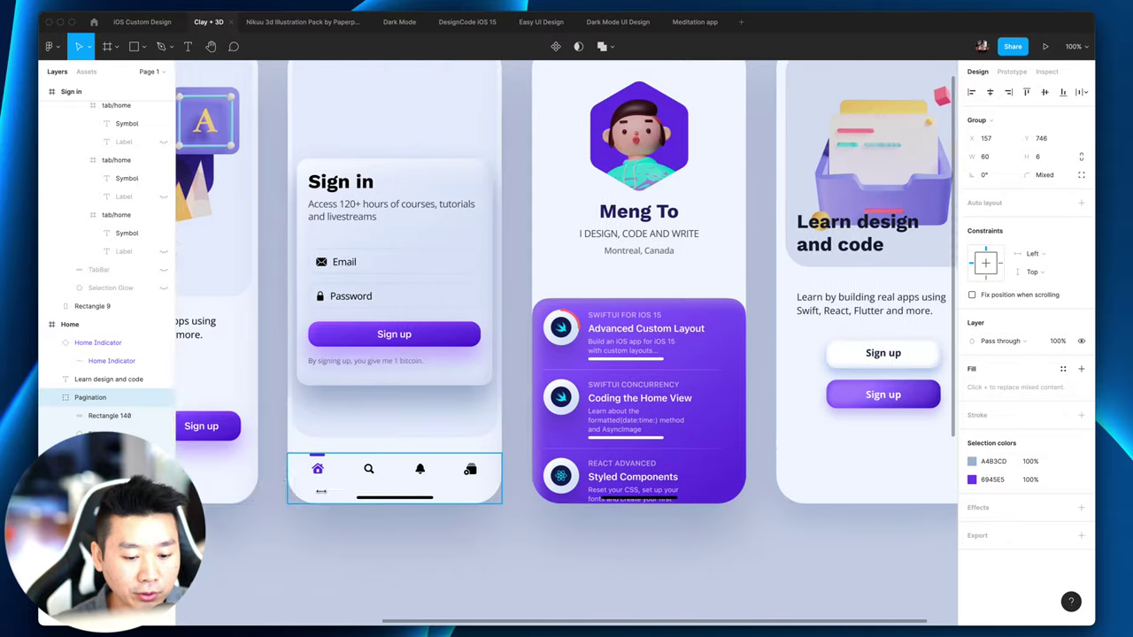
click(556, 445)
scroll(627, 454, up, 1)
click(626, 453)
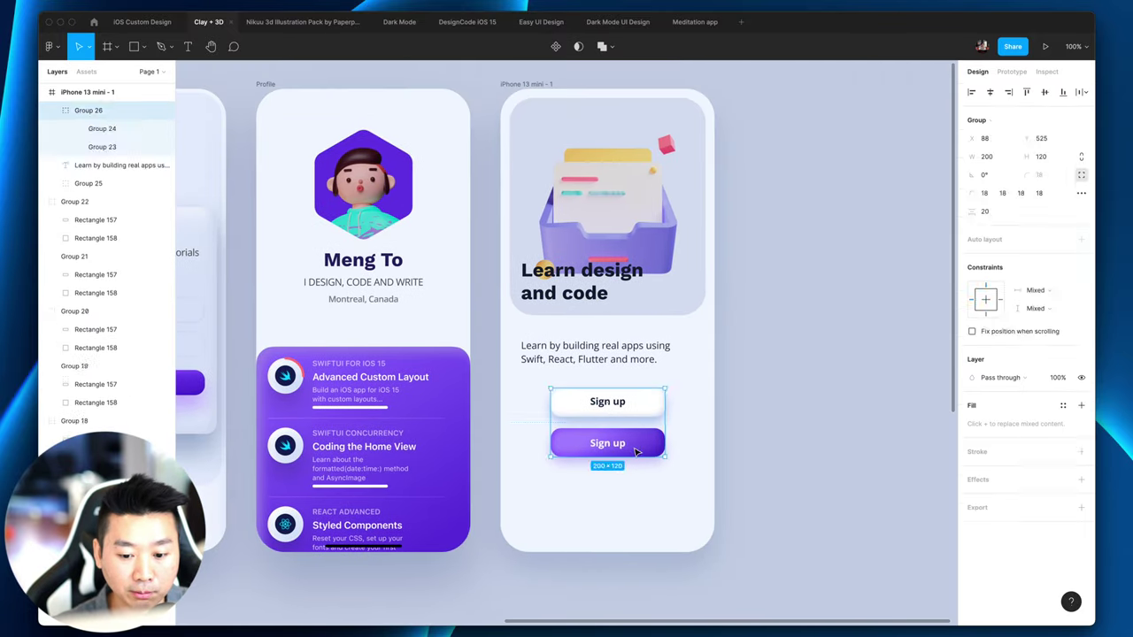
key(ctrl+v)
click(990, 92)
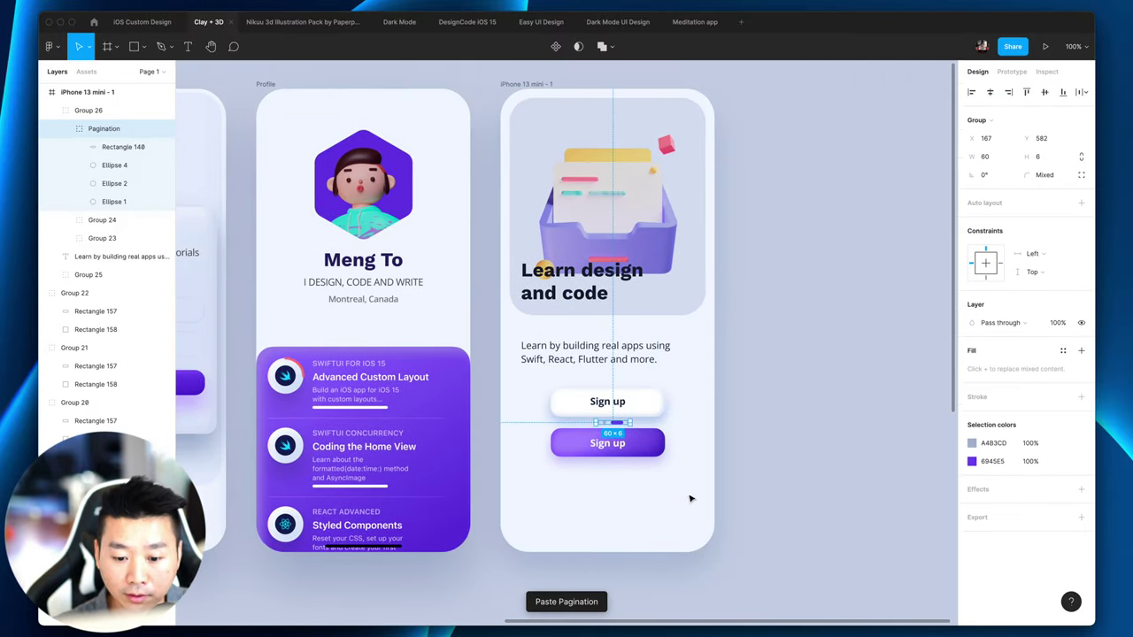
key(shift+Down)
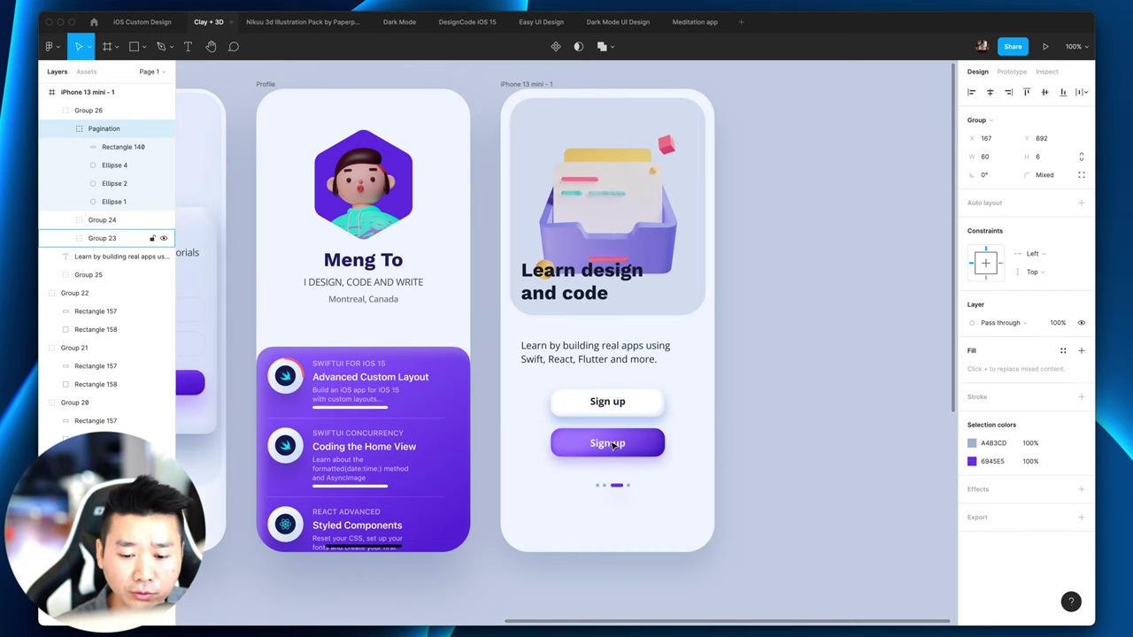
click(802, 458)
Step: Copy the first screen's home indicator and paste it into the iPhone 13 mini frame
scroll(664, 465, left, 10)
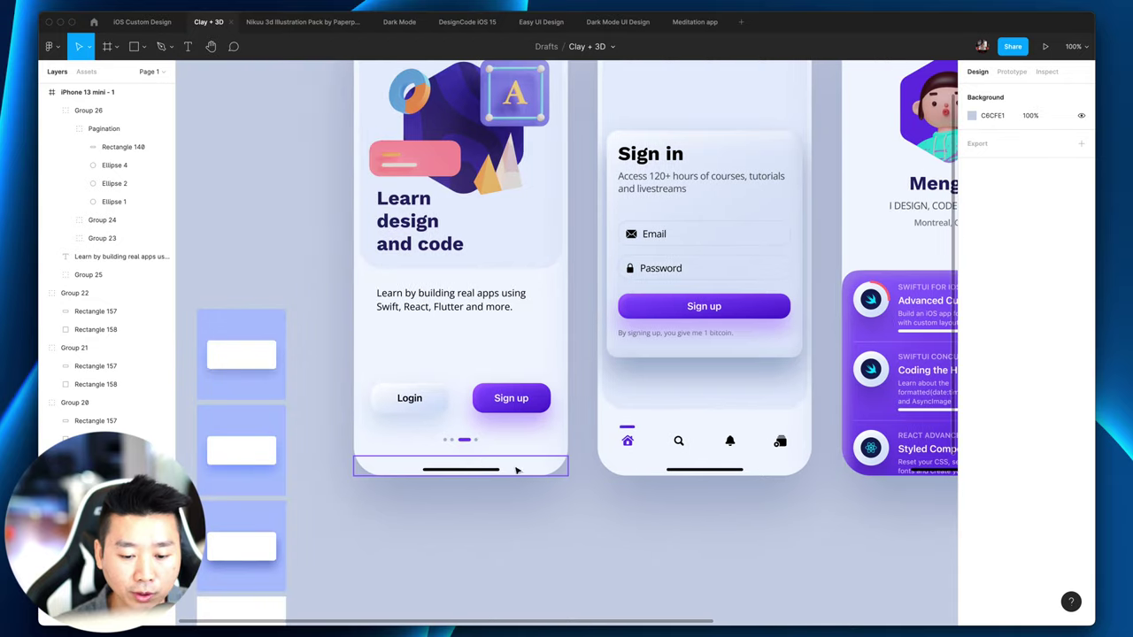
click(518, 470)
scroll(602, 478, right, 10)
scroll(392, 177, up, 1)
key(Escape)
key(Escape)
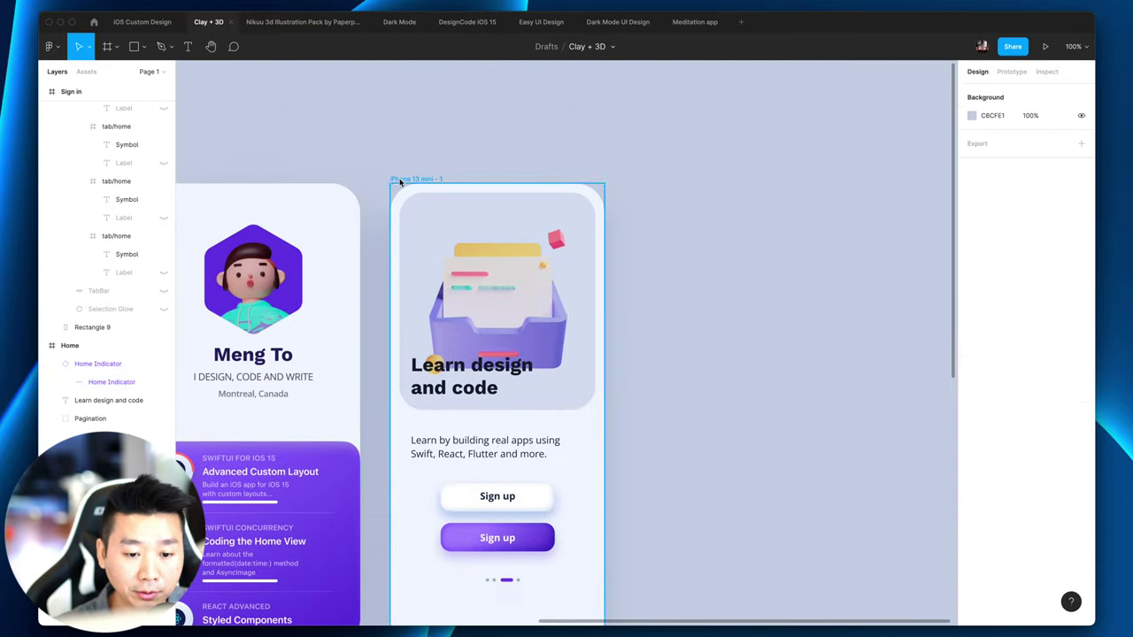
click(400, 182)
key(ctrl+v)
scroll(675, 194, down, 3)
scroll(688, 205, up, 2)
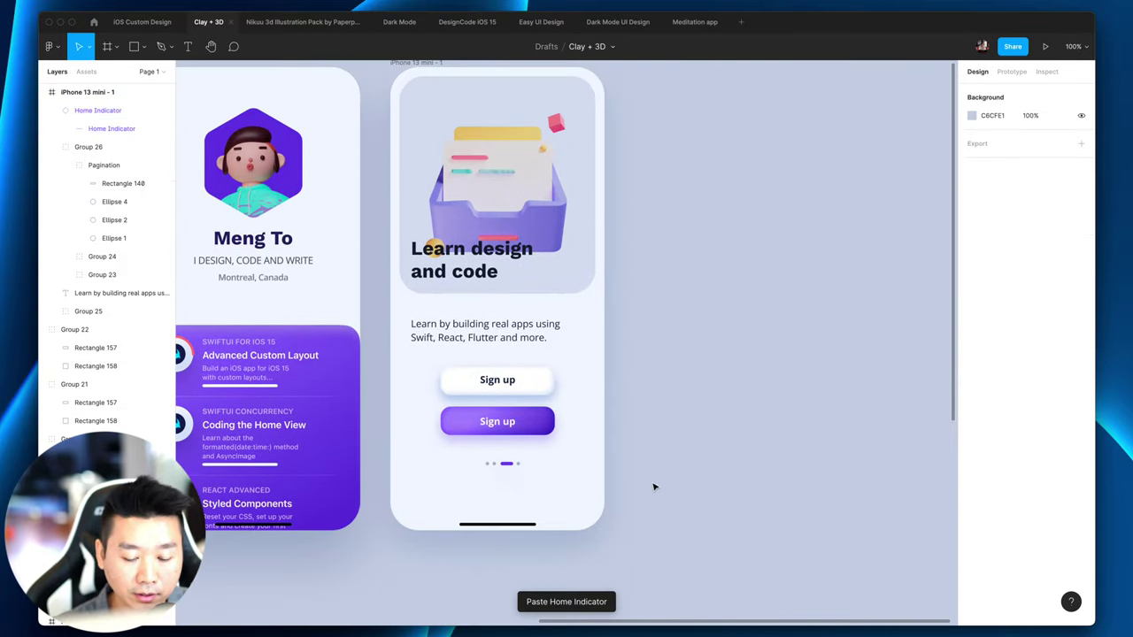
scroll(771, 463, up, 1)
scroll(770, 463, left, 10)
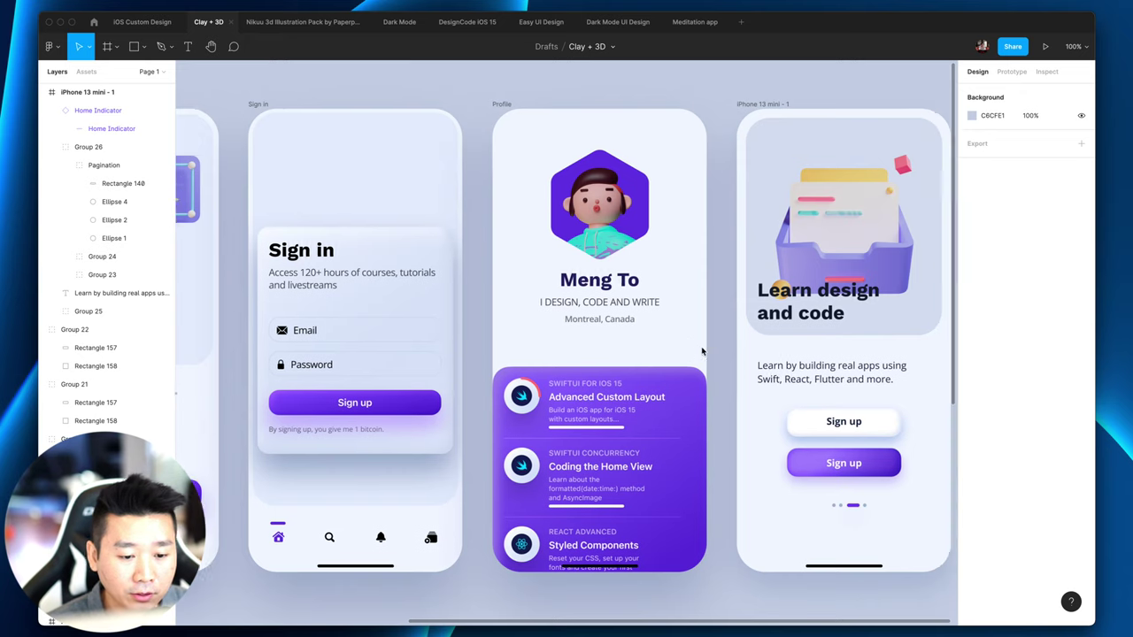
scroll(692, 353, right, 3)
scroll(678, 345, left, 8)
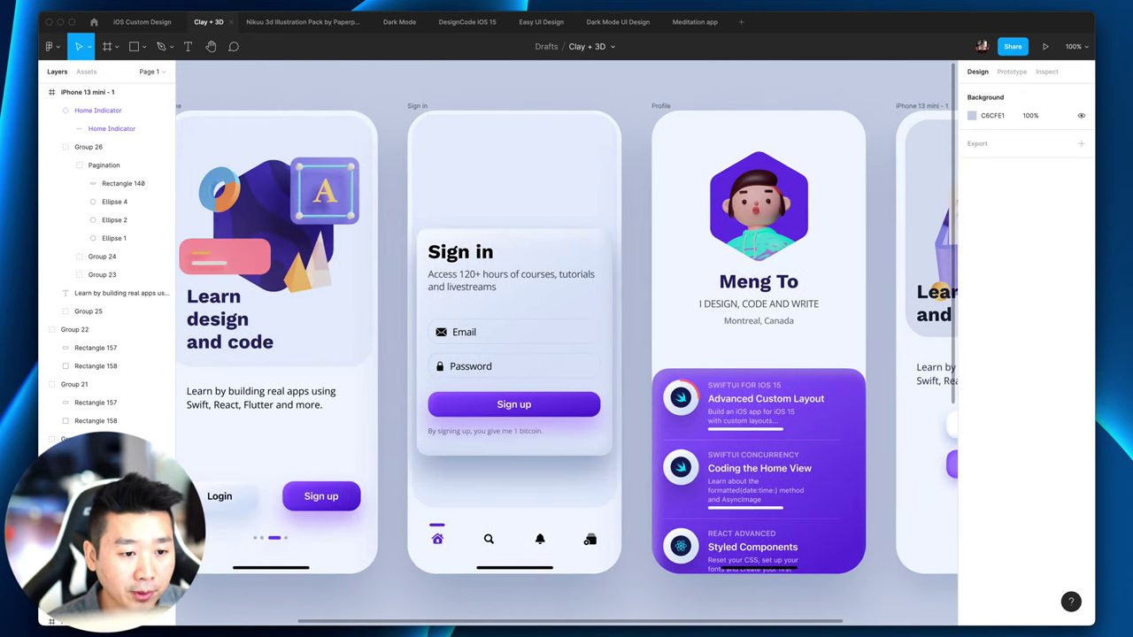
click(141, 21)
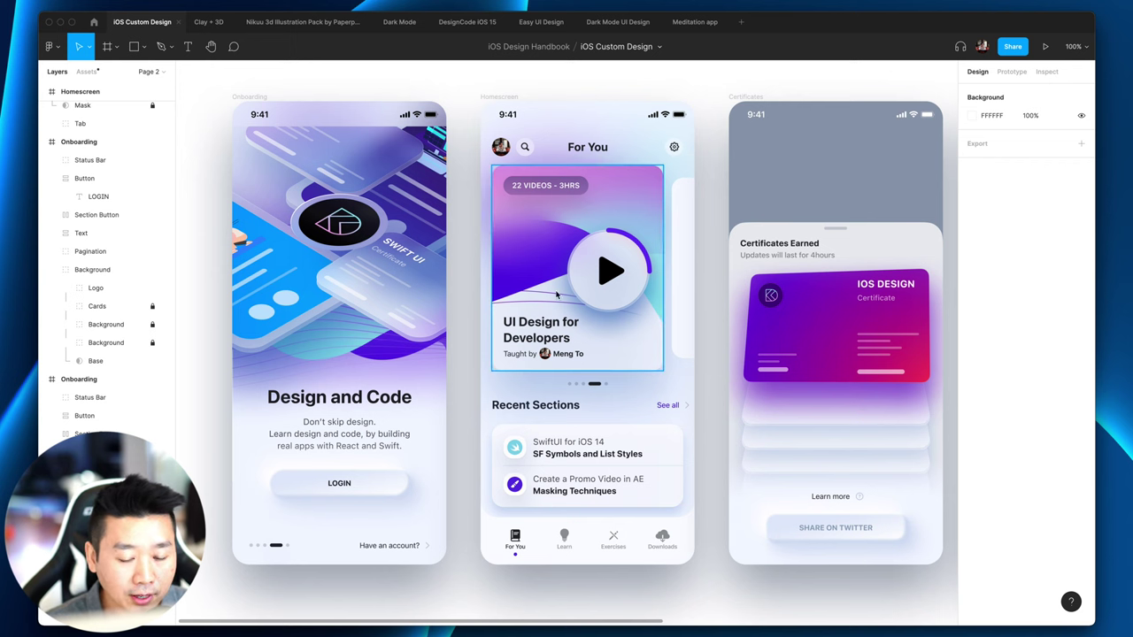
scroll(711, 278, right, 3)
scroll(751, 291, right, 3)
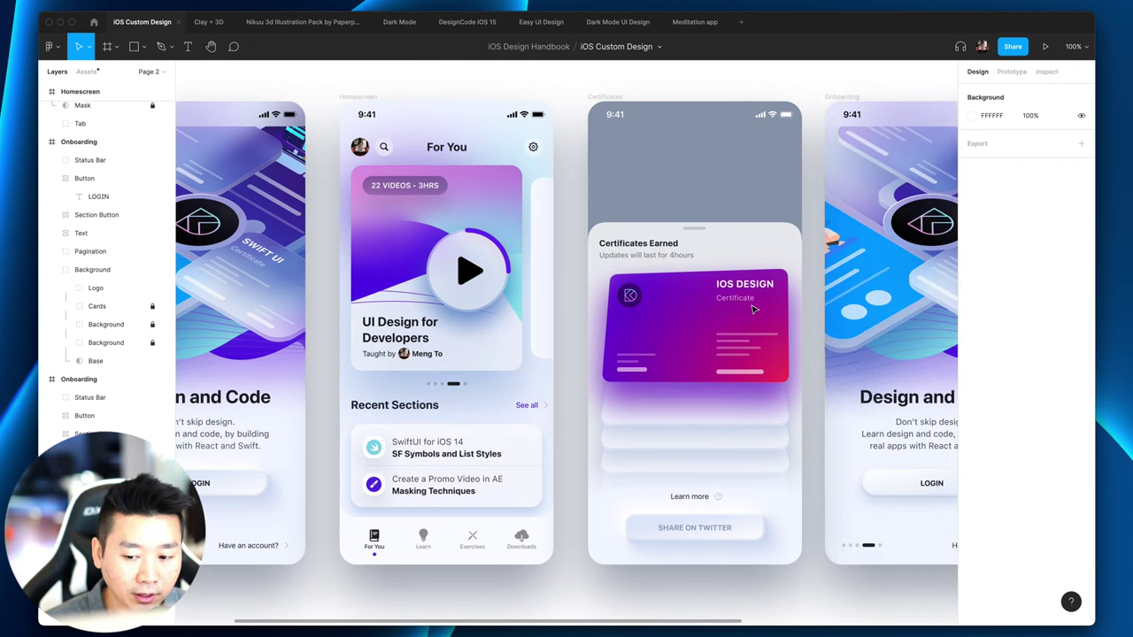
scroll(734, 305, left, 3)
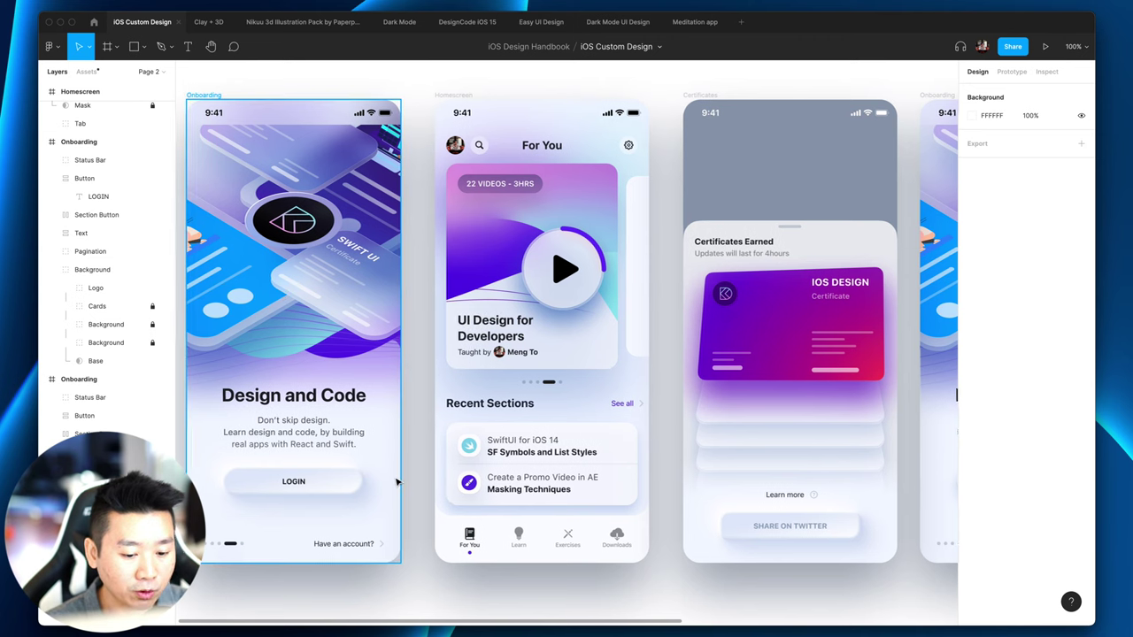
scroll(389, 469, left, 3)
scroll(404, 473, up, 5)
scroll(407, 471, left, 10)
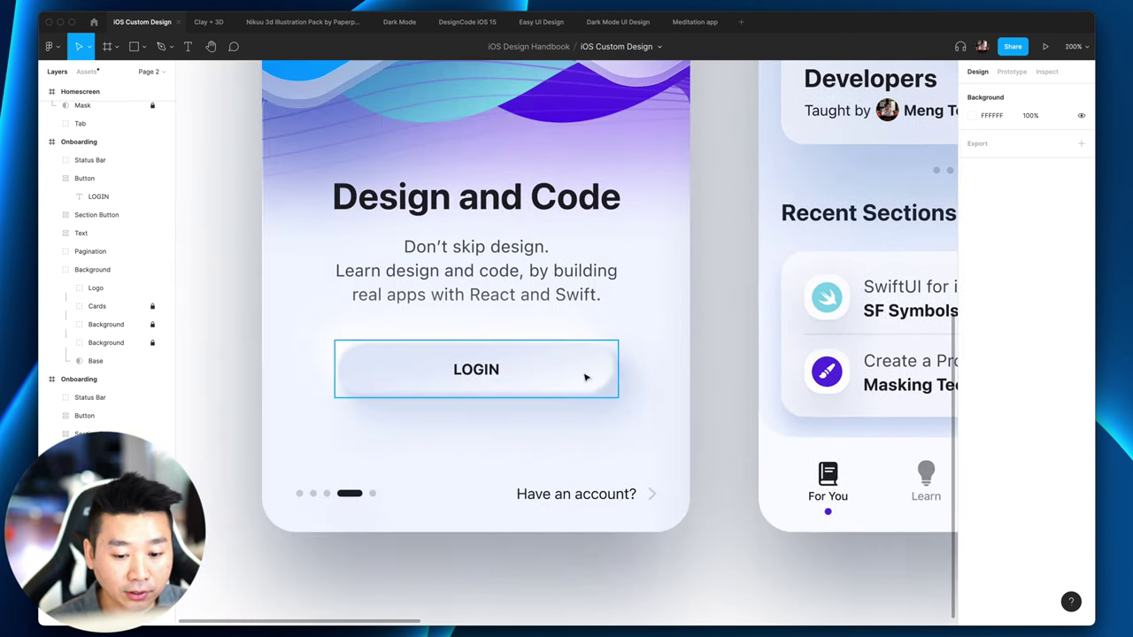
click(606, 388)
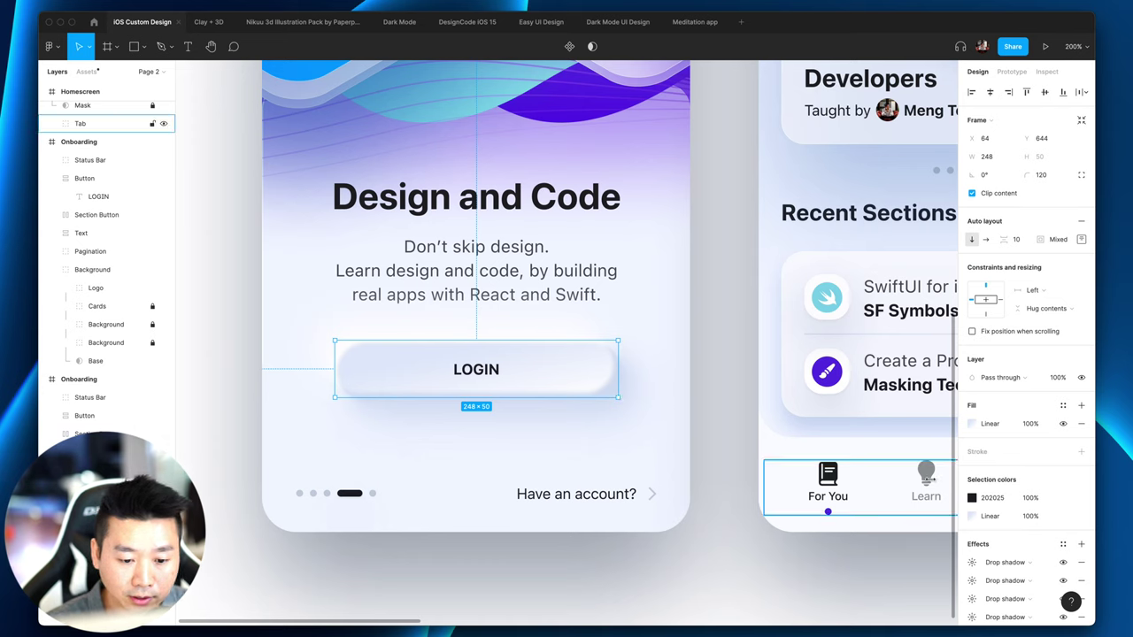
scroll(999, 488, down, 3)
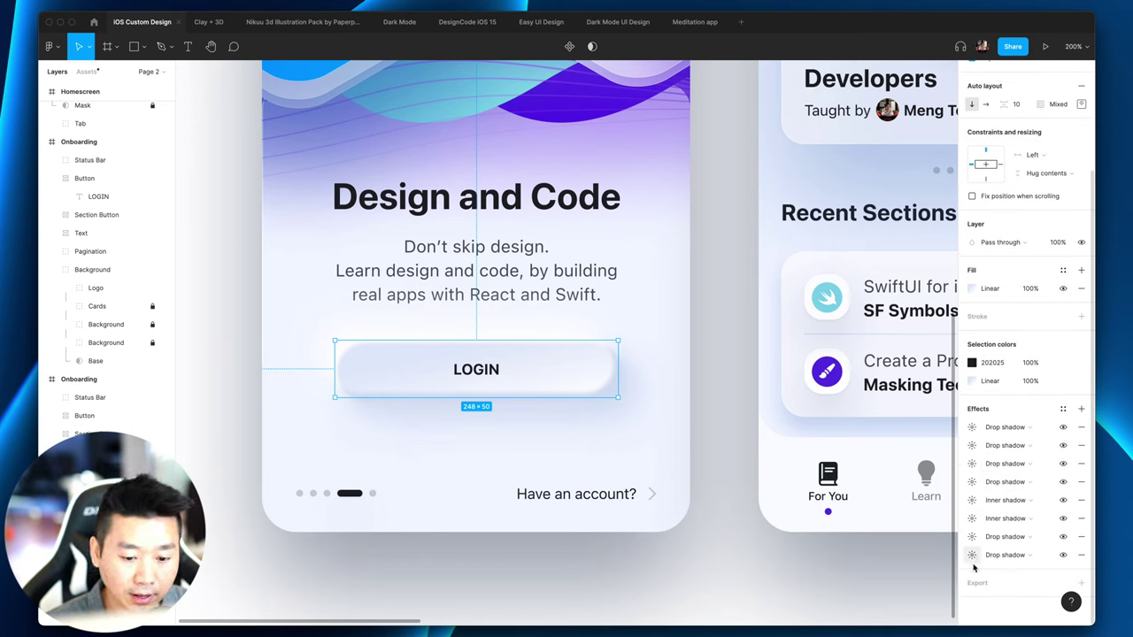
click(724, 331)
click(478, 385)
scroll(475, 387, up, 2)
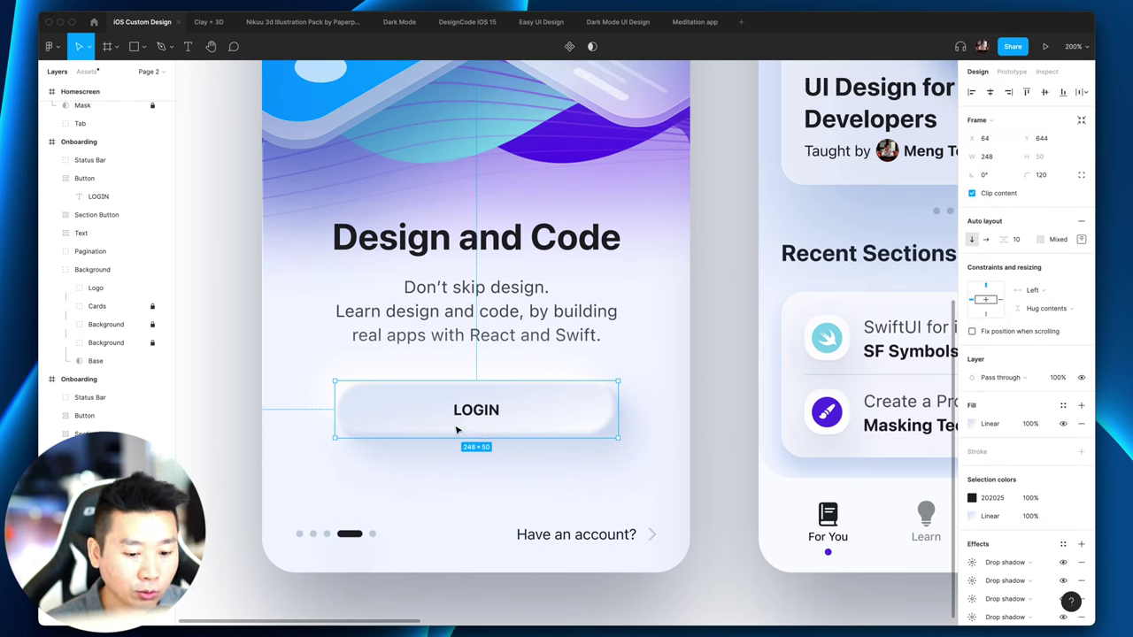
drag(440, 398, 381, 156)
scroll(472, 197, up, 1)
scroll(472, 197, up, 1)
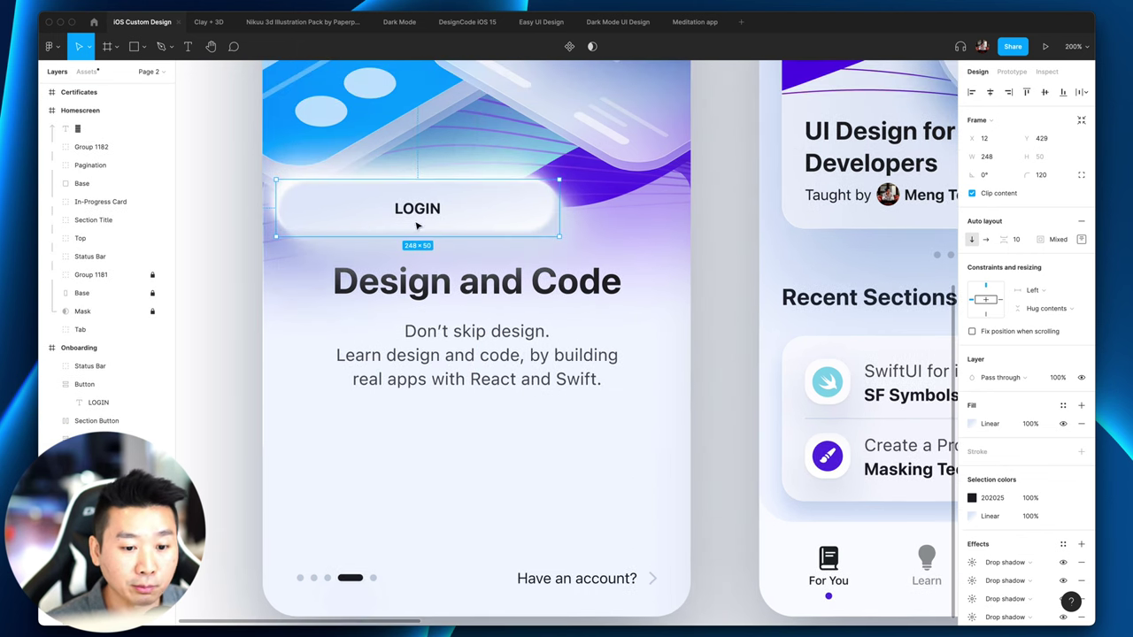
key(super+z)
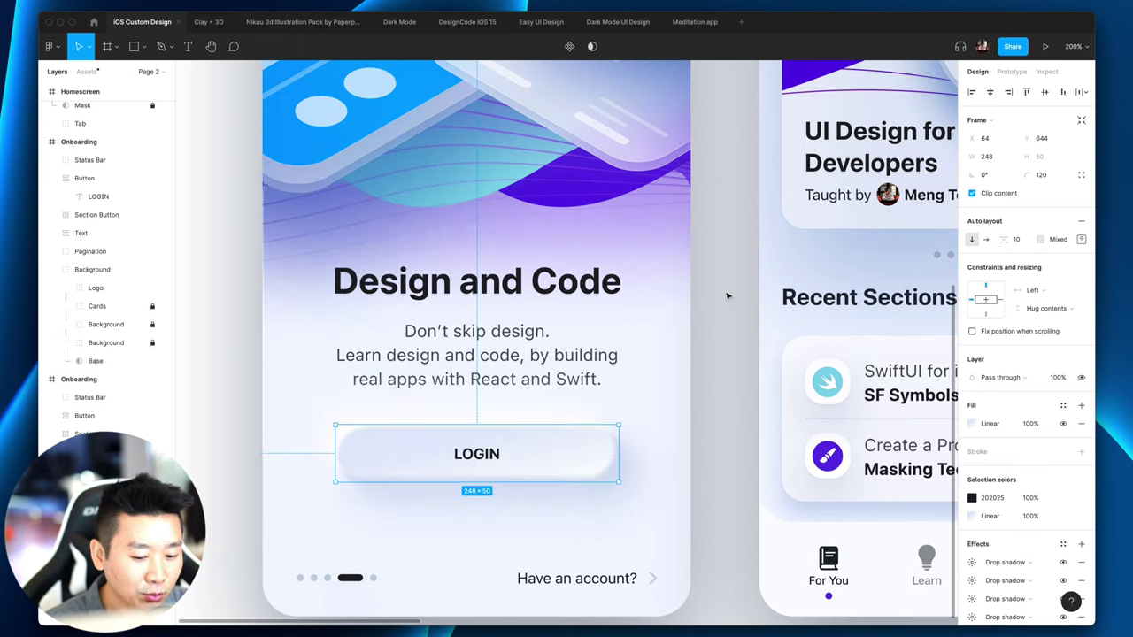
click(715, 322)
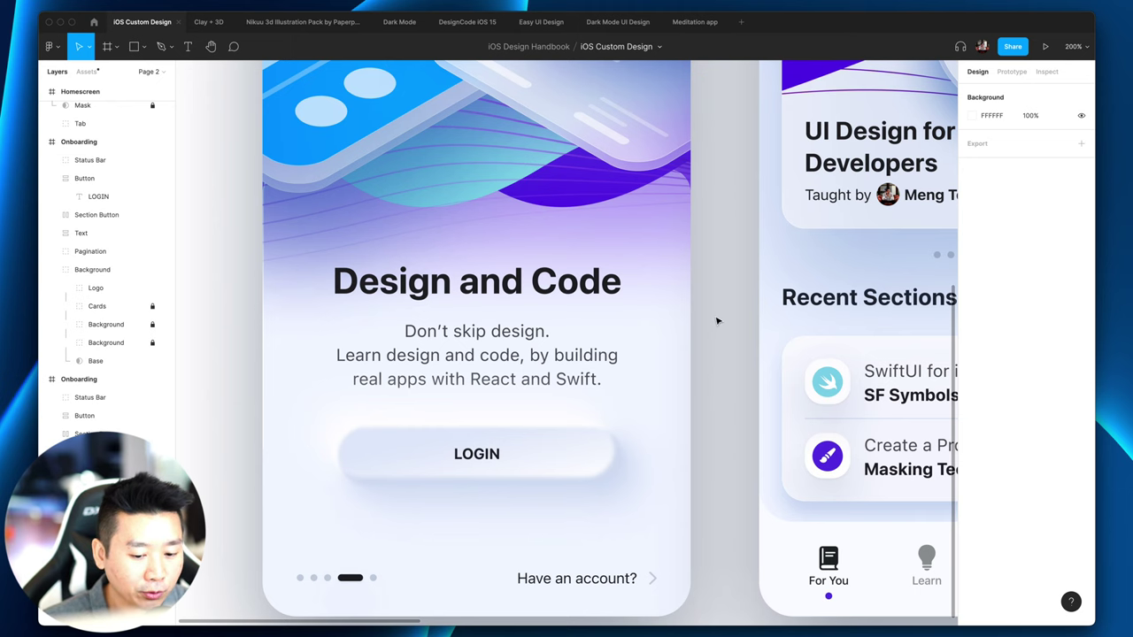
key(shift+0)
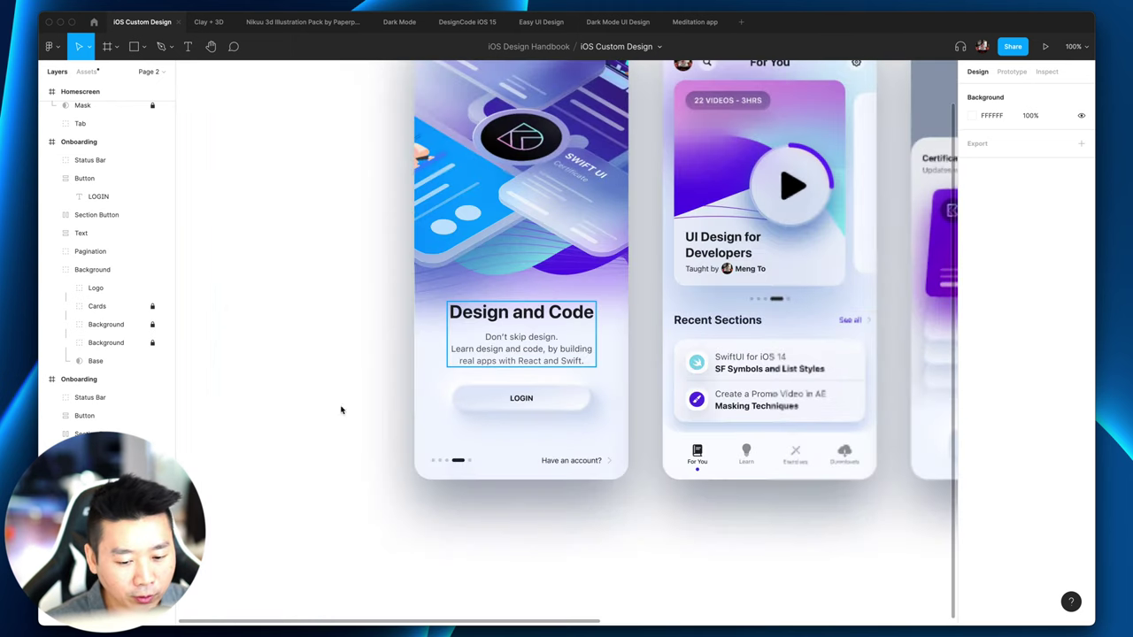
scroll(286, 469, right, 5)
scroll(286, 469, left, 1)
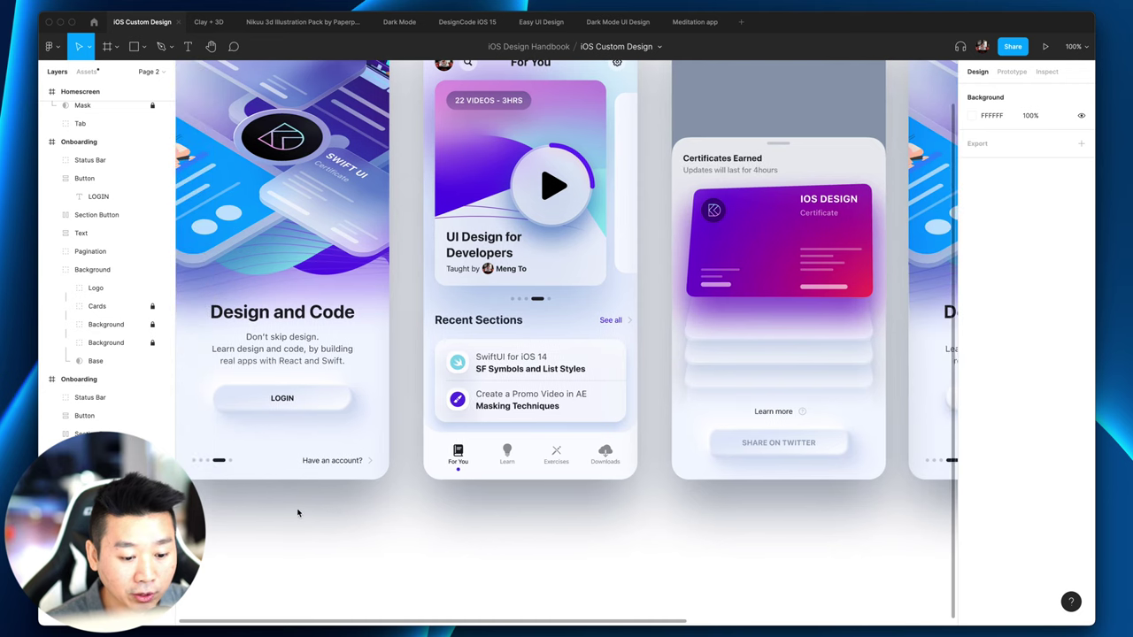
scroll(297, 514, up, 1)
scroll(296, 513, right, 2)
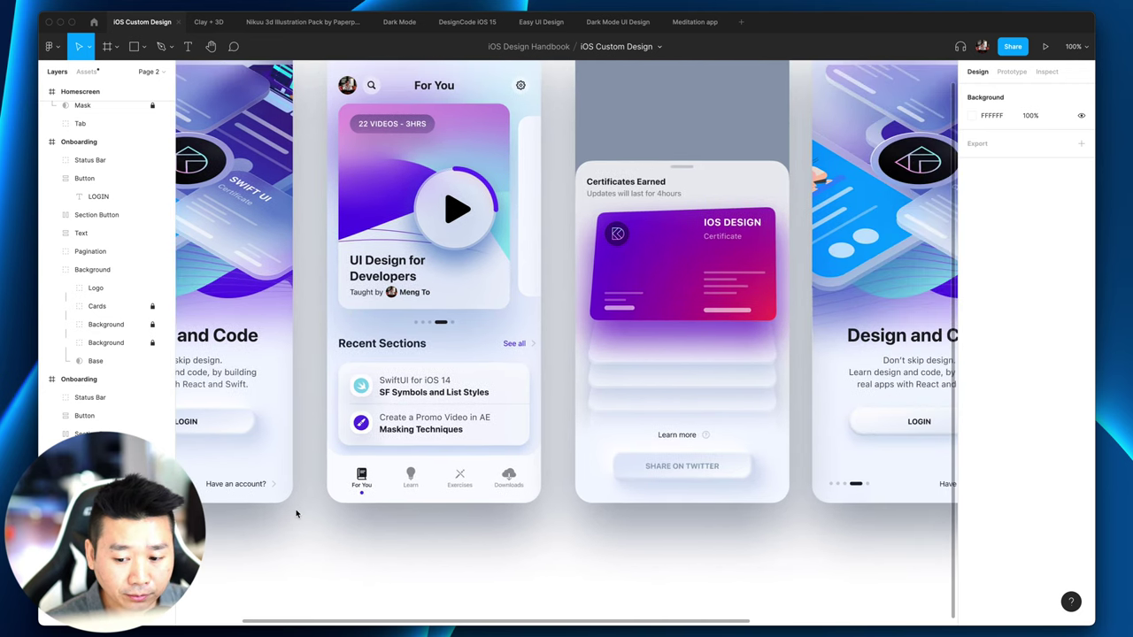
scroll(283, 478, left, 2)
click(265, 431)
scroll(496, 425, right, 5)
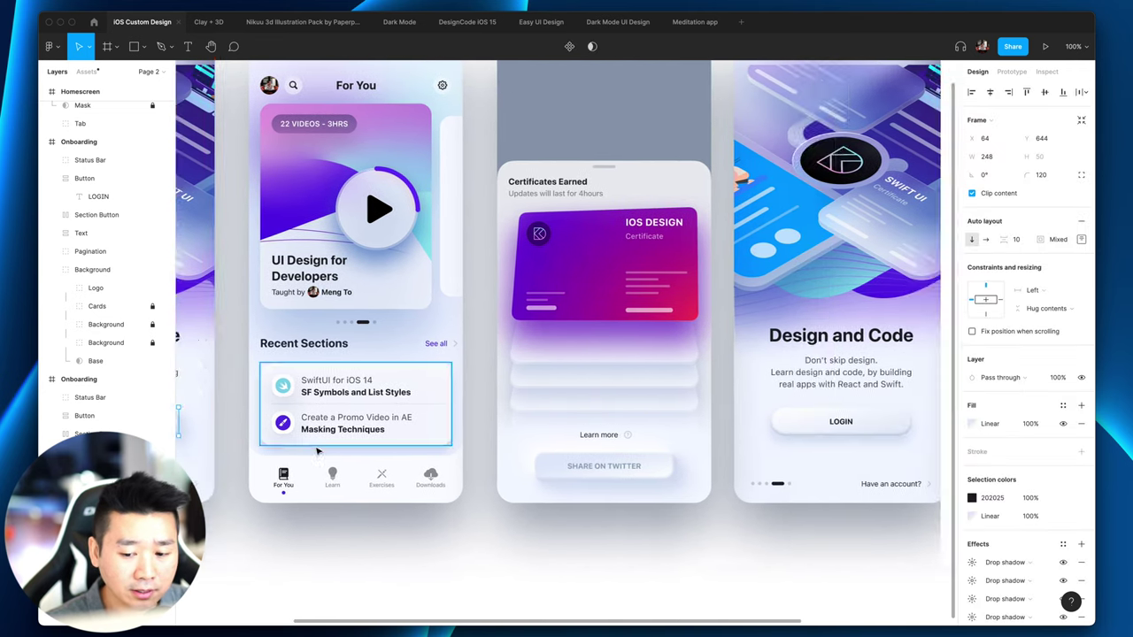
click(739, 423)
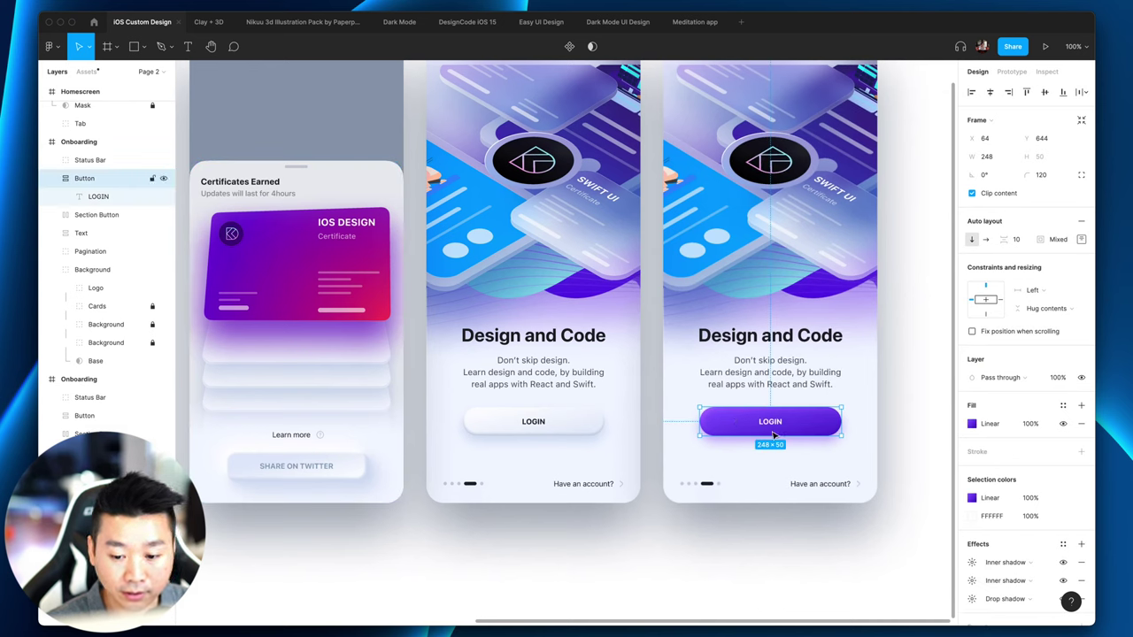
click(696, 565)
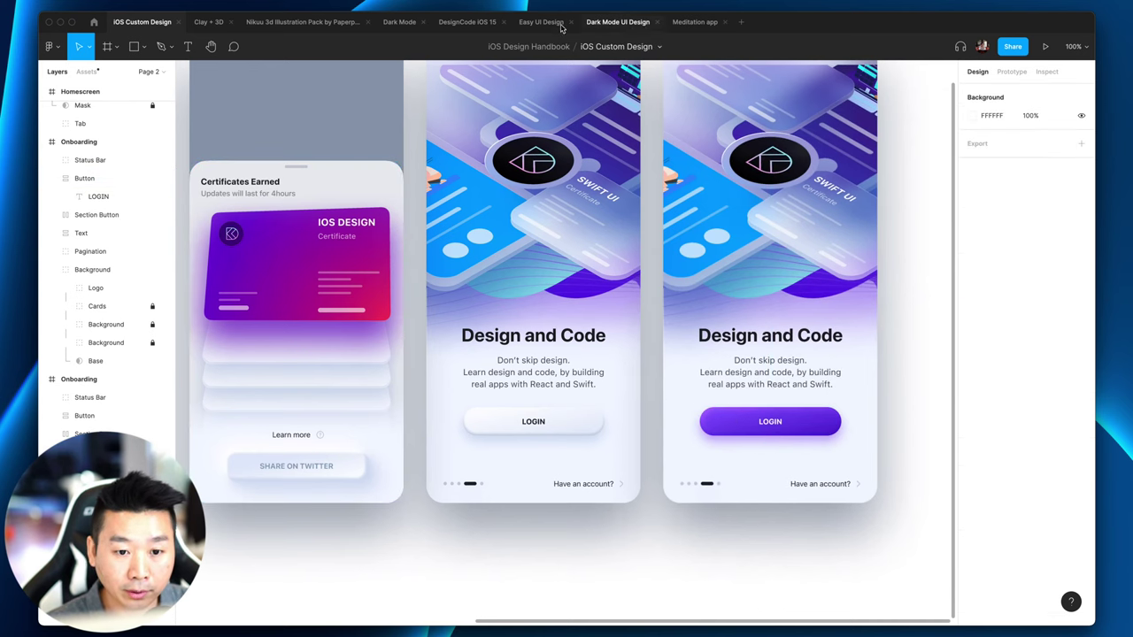
Step: Pass through Clay + 3D and iOS Custom Design, ending in the Dark Mode file
click(219, 23)
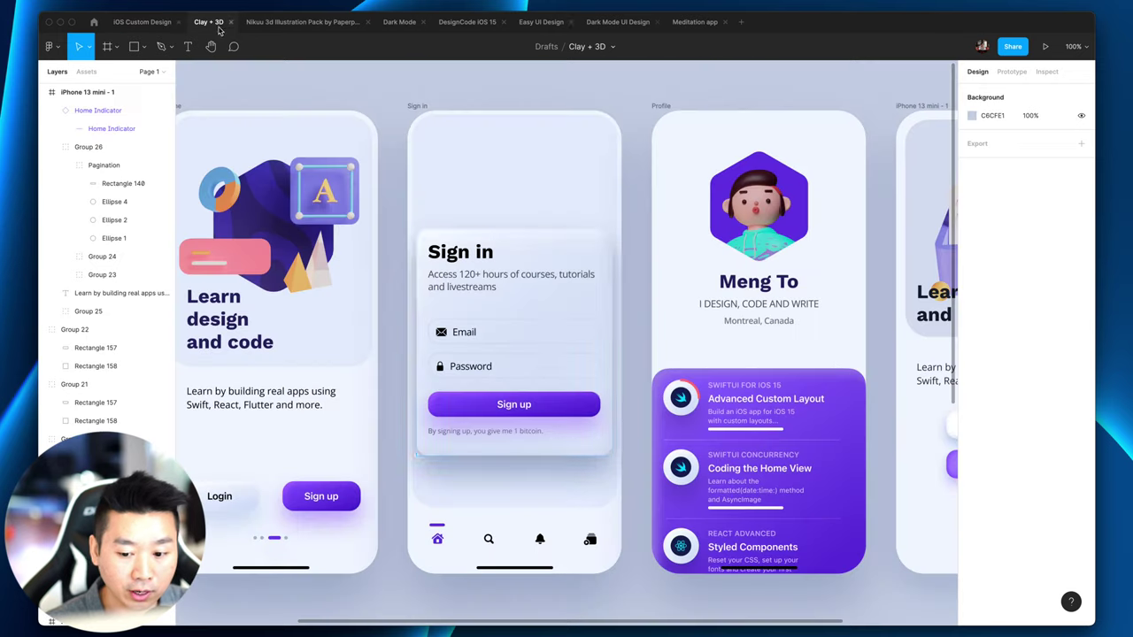
scroll(619, 508, up, 3)
scroll(620, 508, right, 10)
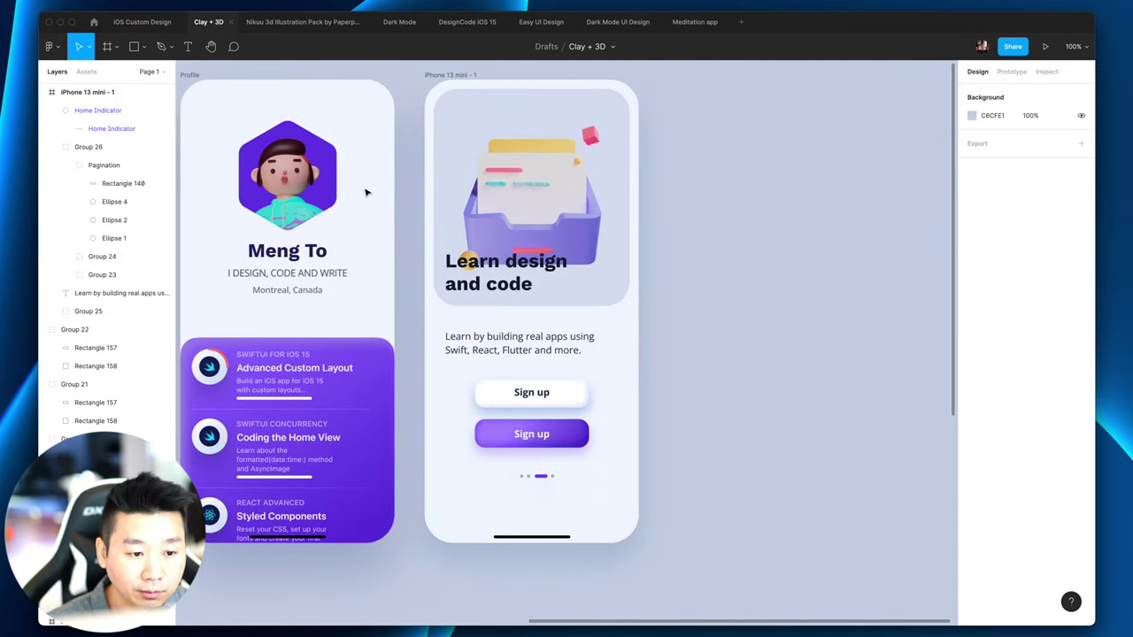
click(141, 24)
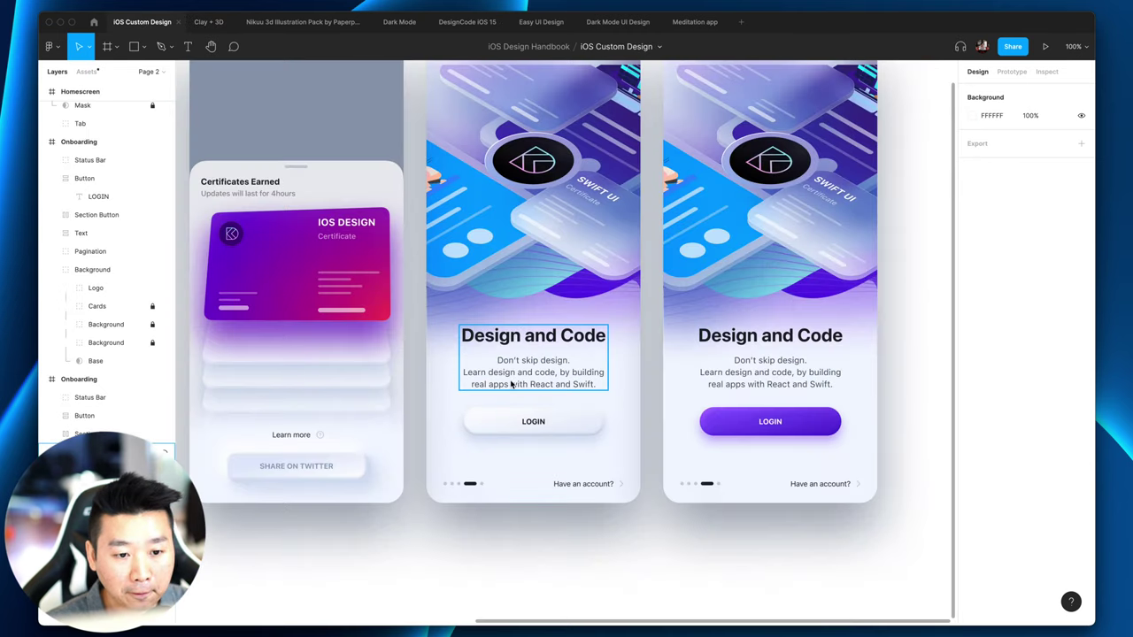
click(399, 24)
Step: Pan the Dark Mode canvas, then select the purple course list on the Clay + 3D Profile screen
scroll(672, 396, left, 5)
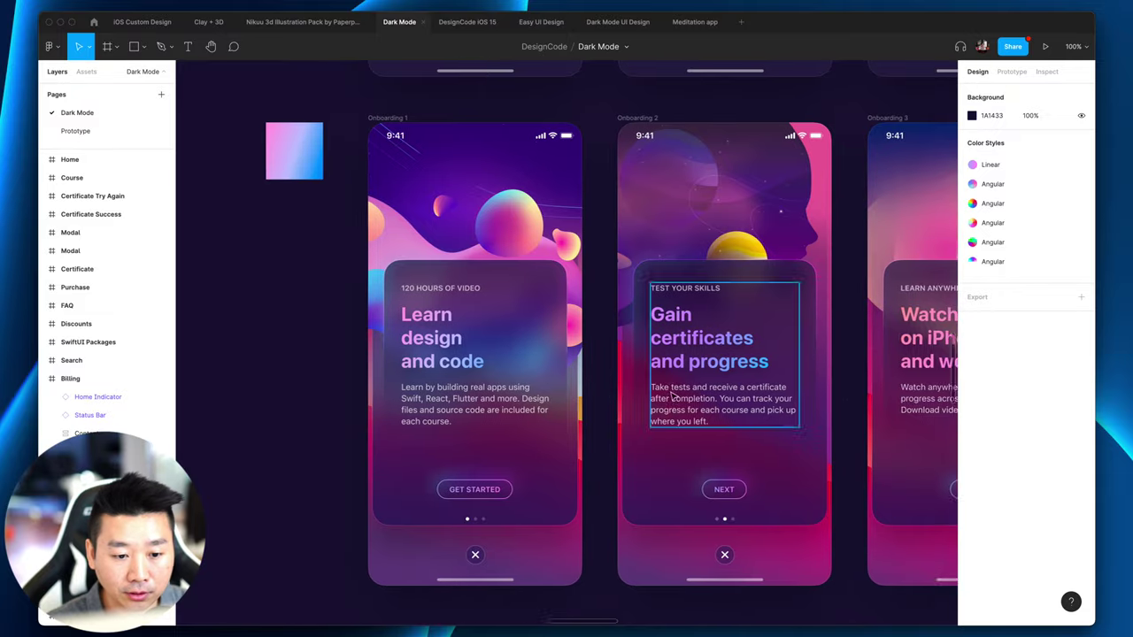
scroll(672, 397, up, 10)
scroll(673, 396, left, 5)
scroll(672, 396, up, 4)
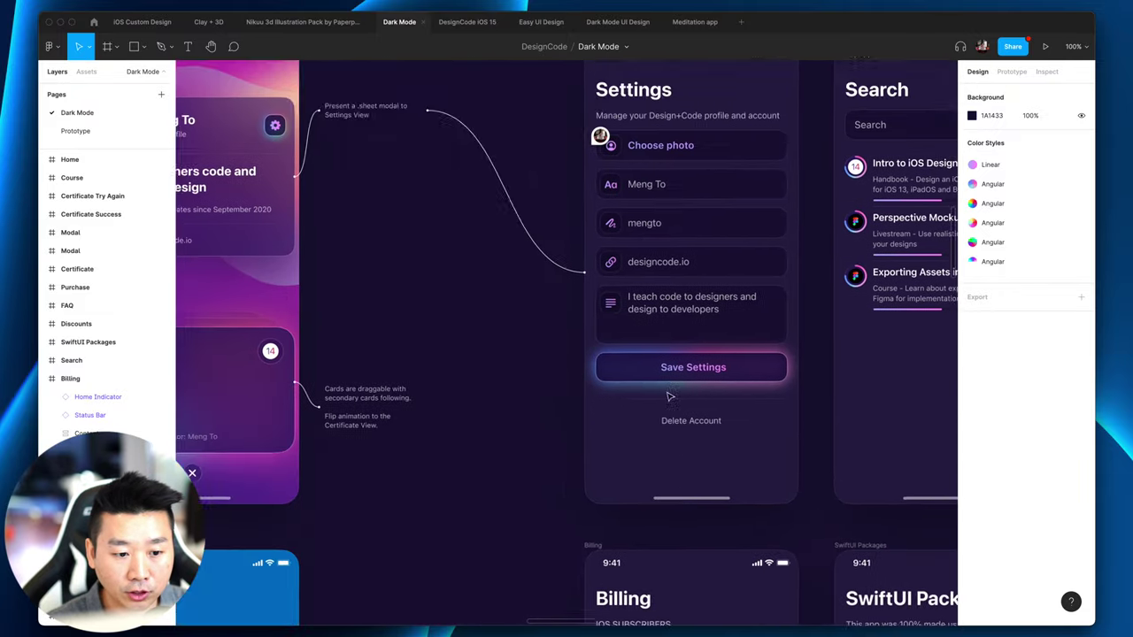
scroll(670, 396, down, 8)
scroll(668, 396, left, 3)
scroll(668, 396, down, 2)
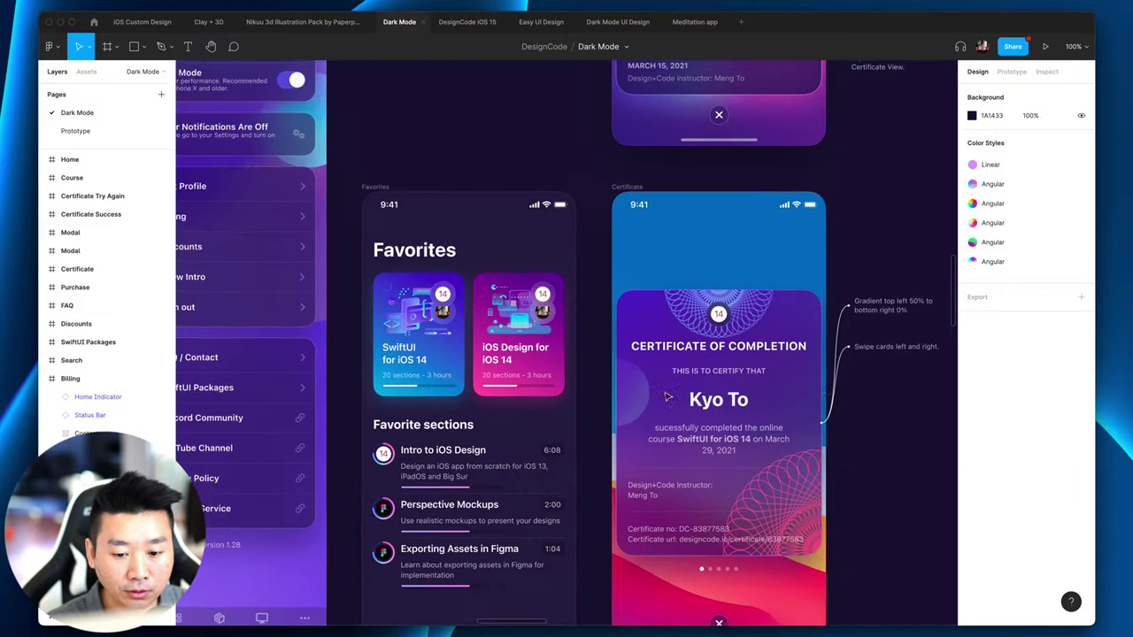
click(206, 22)
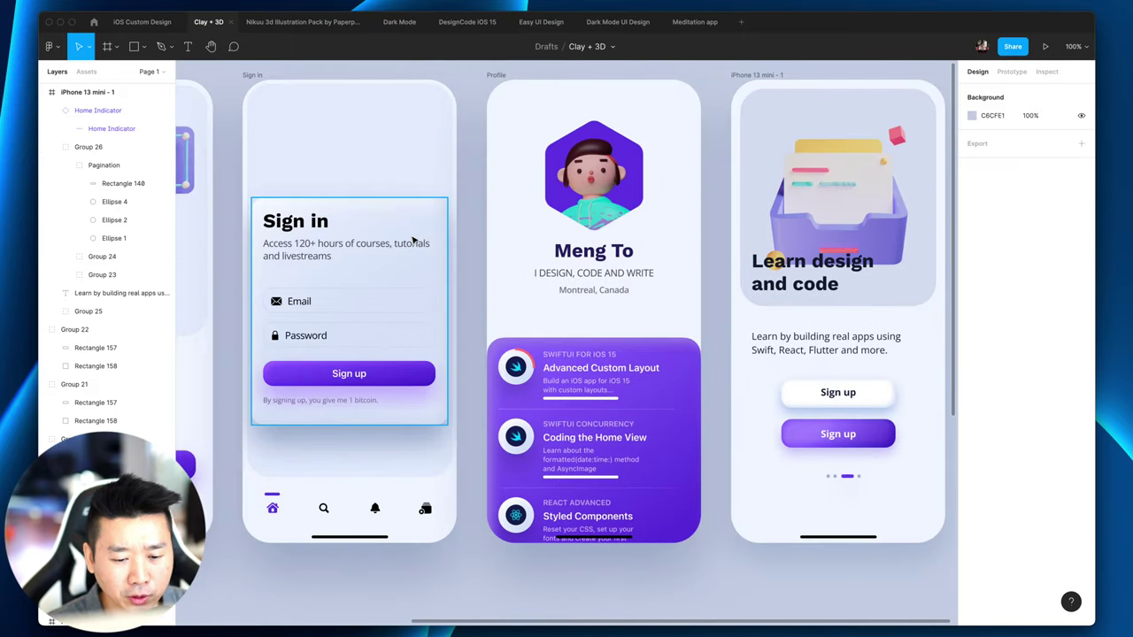
scroll(531, 451, right, 3)
click(532, 453)
scroll(540, 452, right, 4)
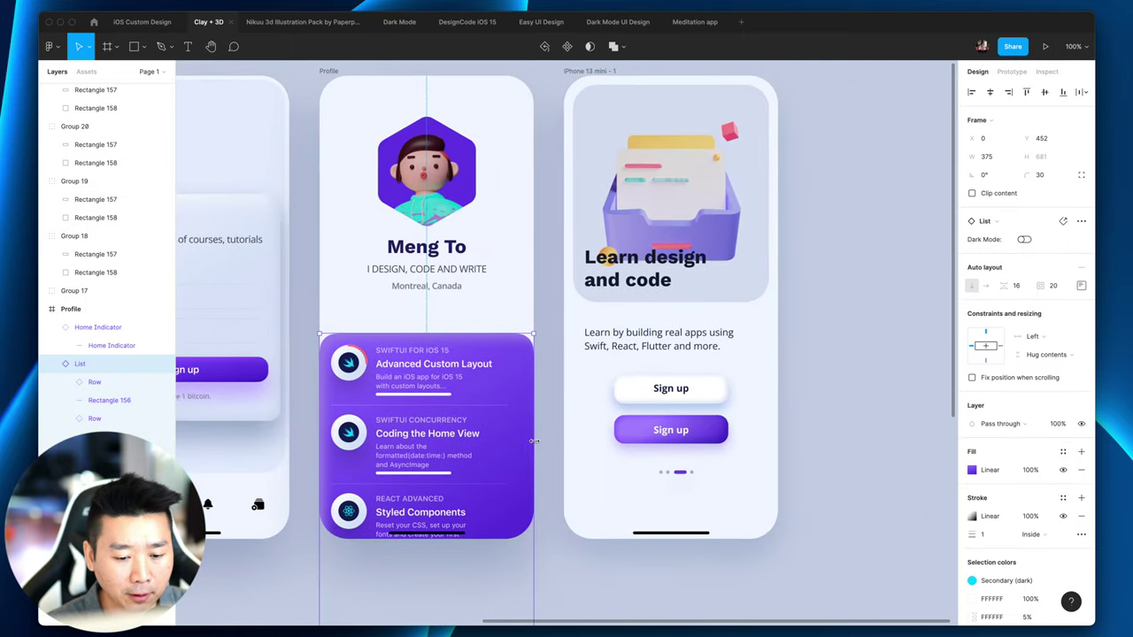
click(545, 451)
scroll(541, 453, right, 2)
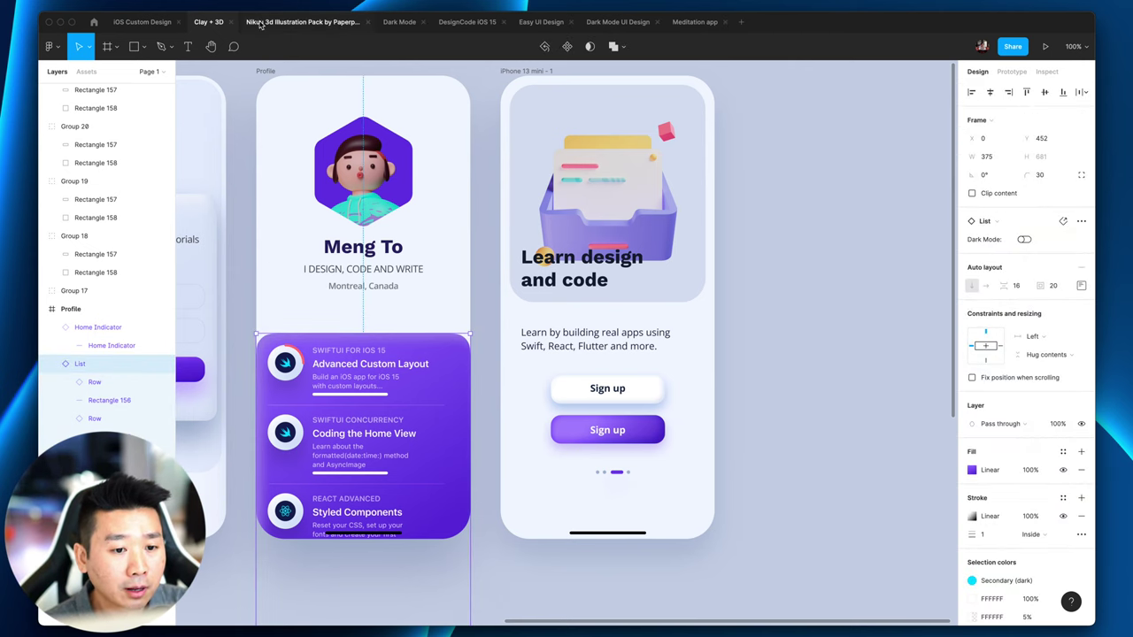
Step: Survey every screen in the Dark Mode file, then switch to the DesignCode iOS 15 file
click(389, 24)
scroll(649, 272, down, 15)
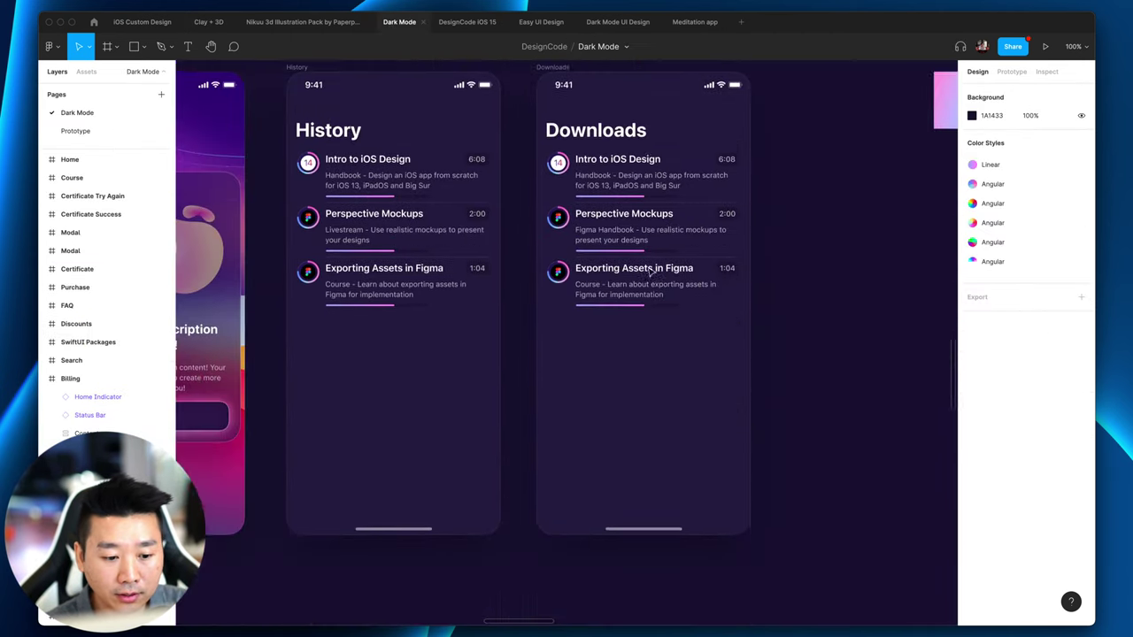
scroll(646, 272, up, 5)
scroll(646, 272, left, 10)
scroll(646, 273, right, 15)
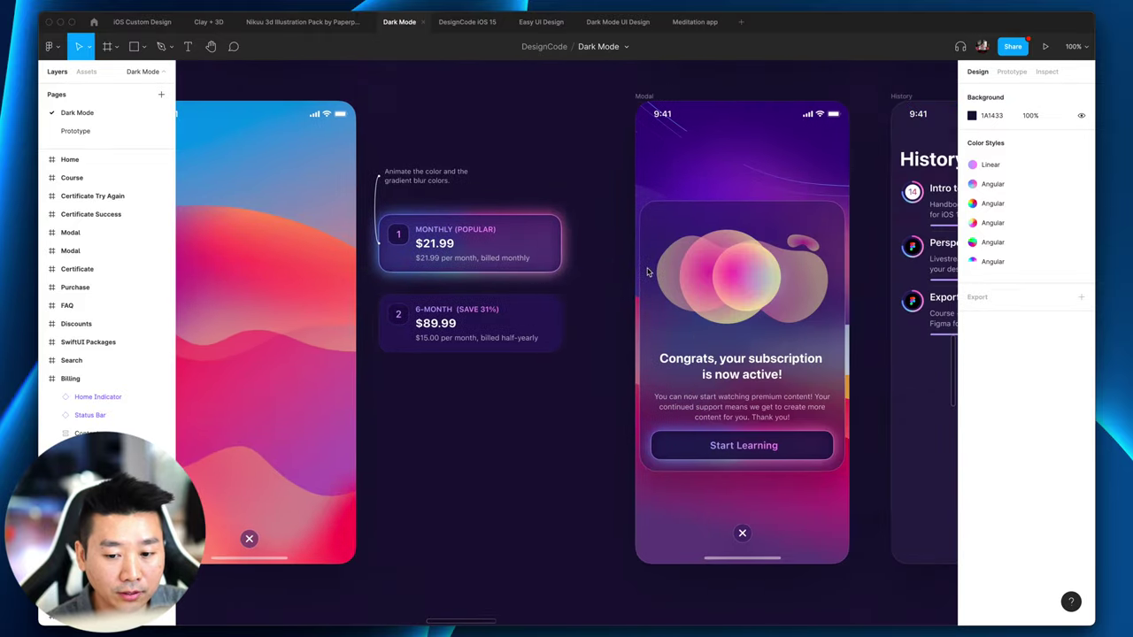
scroll(646, 273, right, 10)
scroll(646, 273, left, 15)
scroll(646, 272, right, 12)
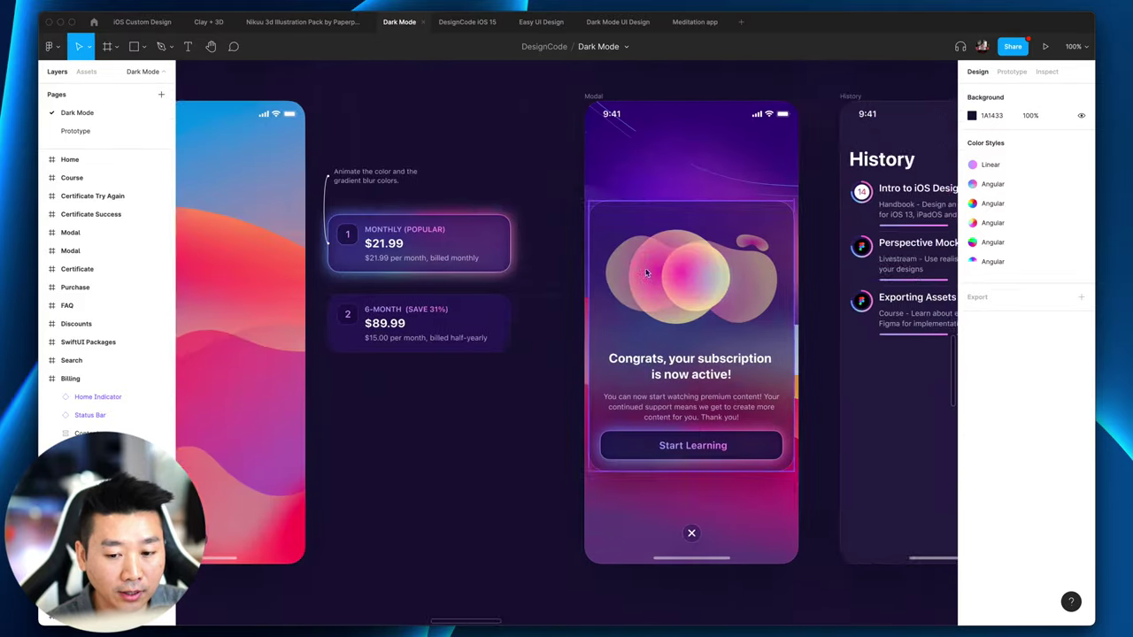
scroll(644, 272, right, 20)
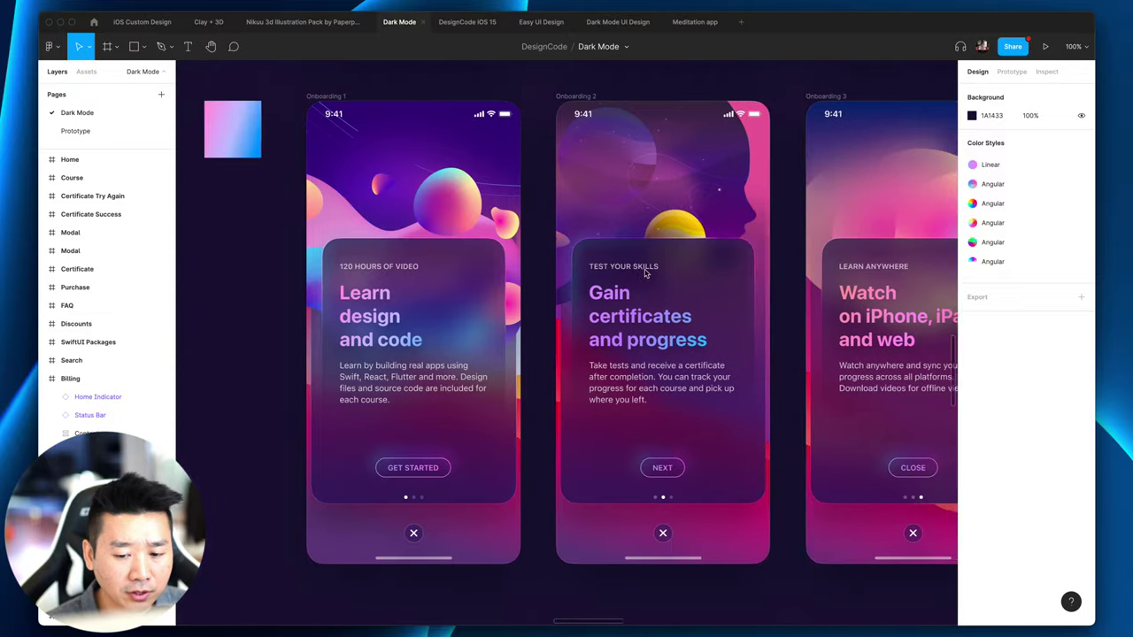
scroll(644, 272, up, 10)
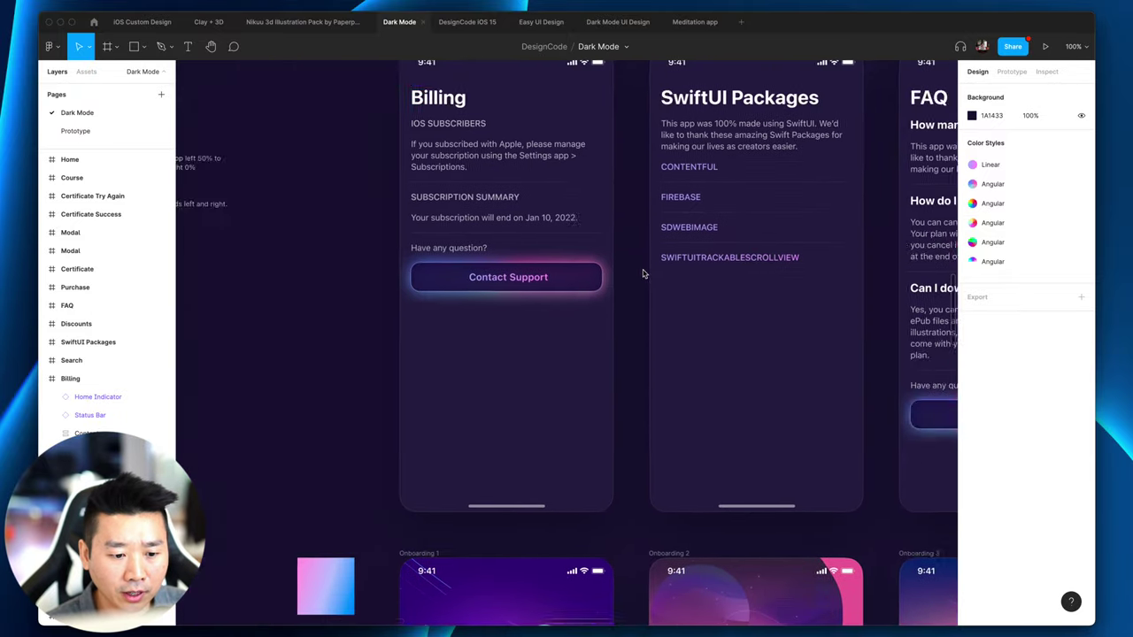
scroll(643, 274, left, 8)
scroll(643, 274, left, 15)
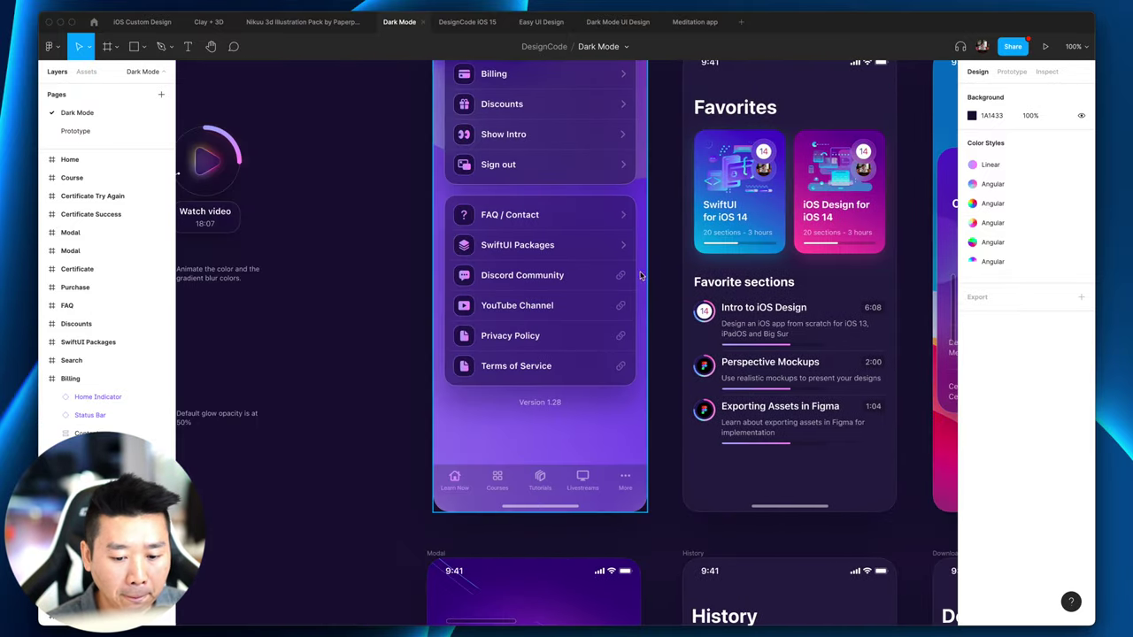
scroll(487, 498, left, 10)
scroll(395, 486, down, 12)
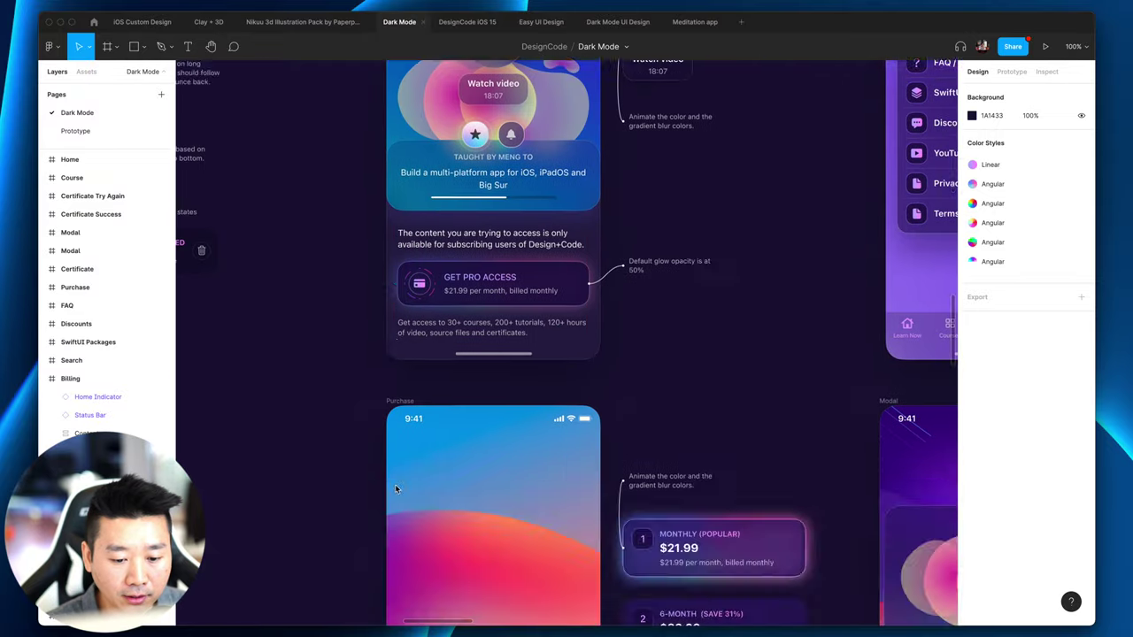
scroll(396, 489, up, 10)
scroll(398, 486, down, 5)
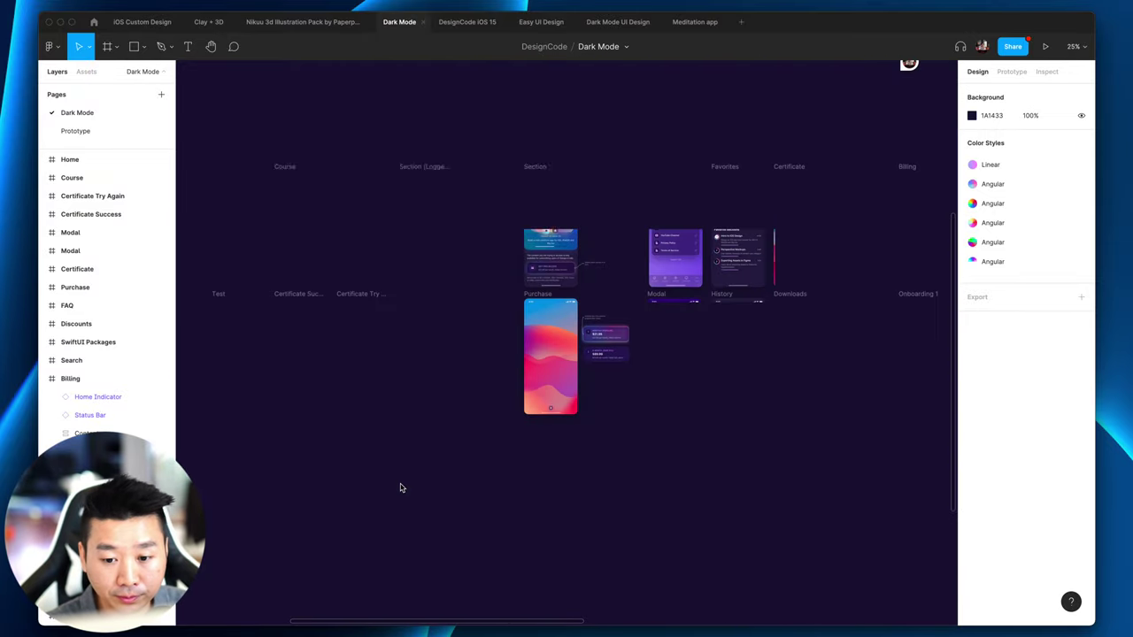
scroll(632, 377, right, 3)
scroll(632, 377, up, 2)
scroll(632, 377, right, 2)
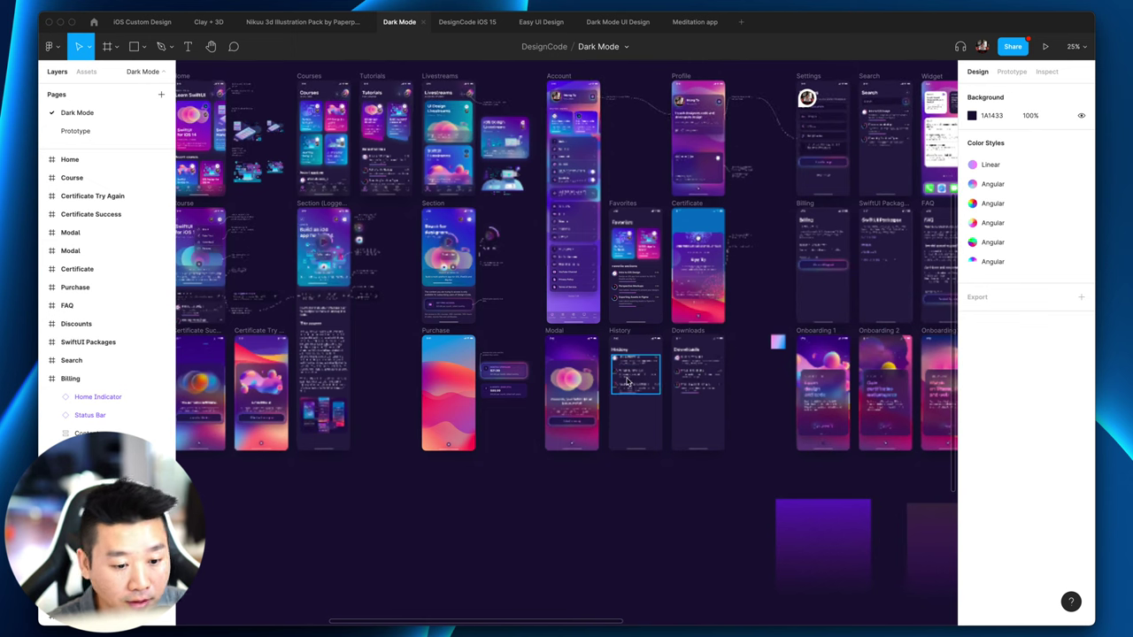
scroll(496, 358, right, 10)
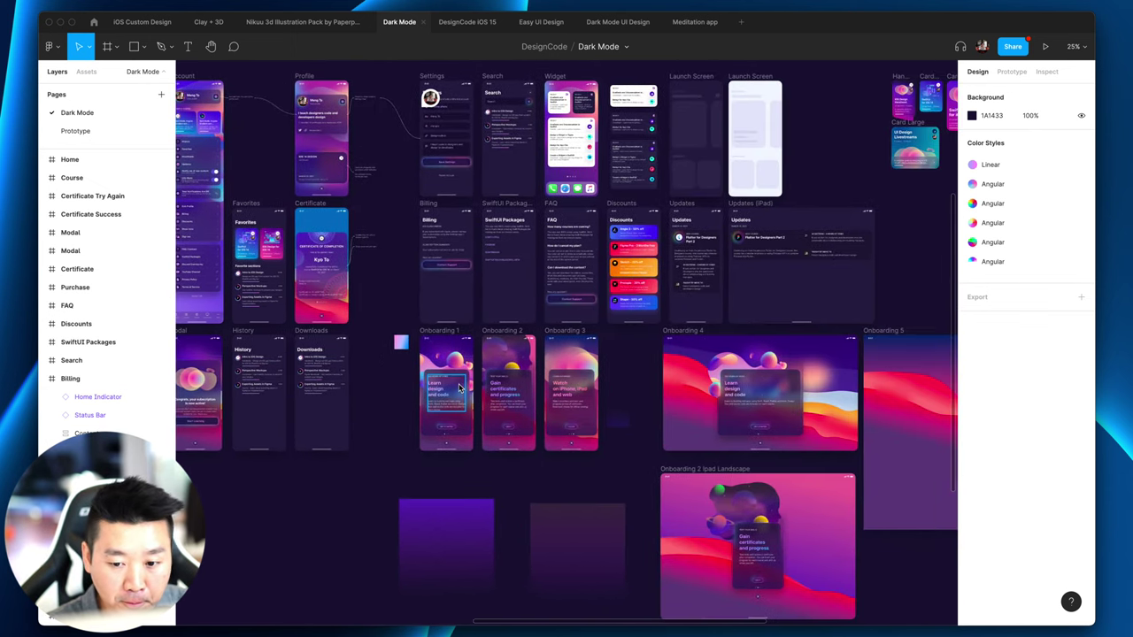
scroll(458, 387, left, 15)
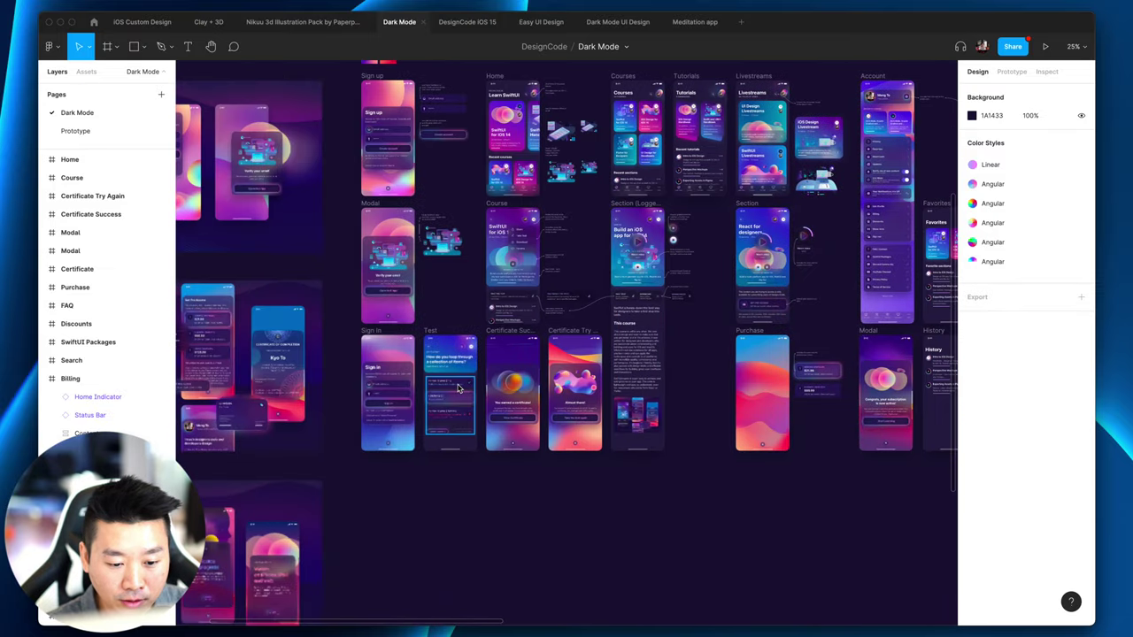
scroll(459, 387, left, 2)
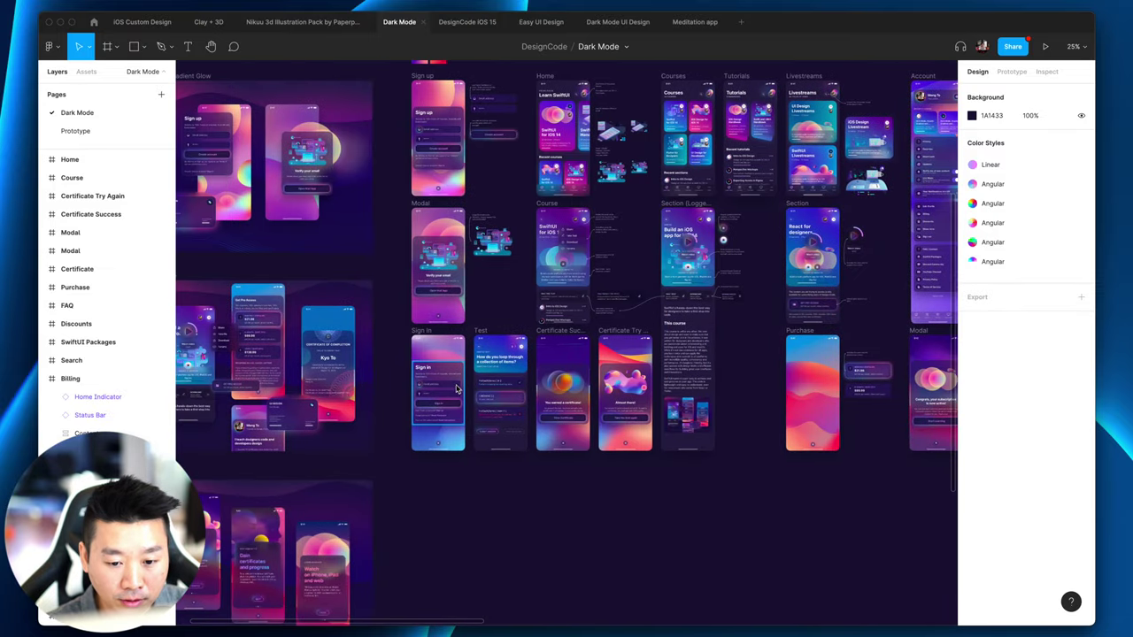
click(465, 23)
Step: Select the dark card's and the light card's course lists, then switch to Easy UI Design
scroll(629, 357, left, 2)
scroll(629, 356, down, 5)
scroll(631, 360, up, 5)
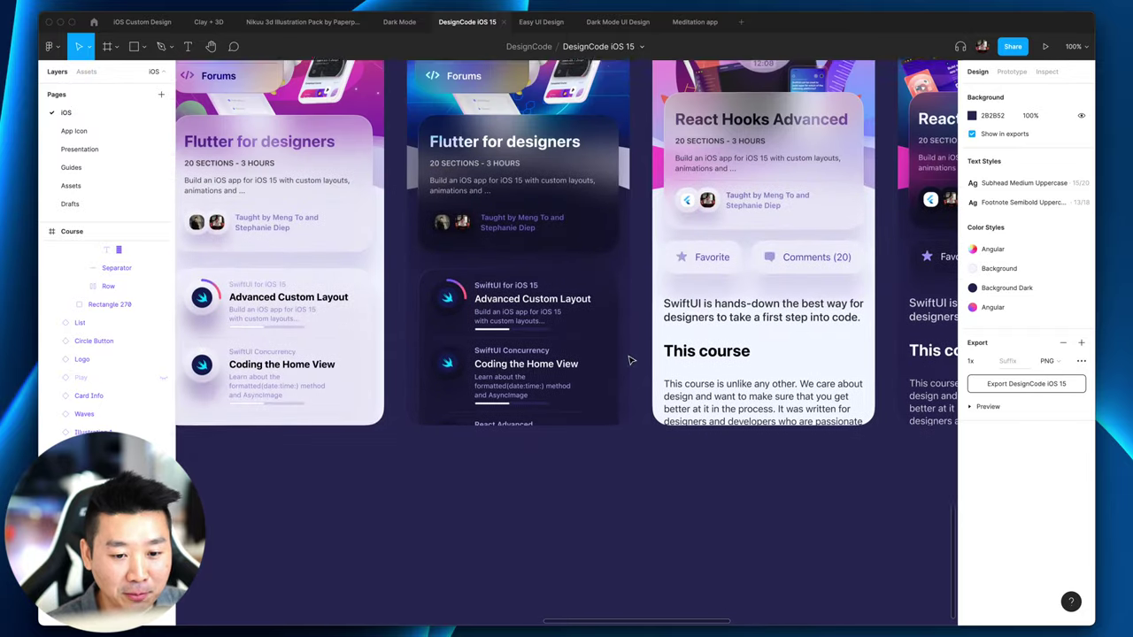
scroll(631, 360, up, 3)
scroll(631, 360, left, 4)
click(714, 489)
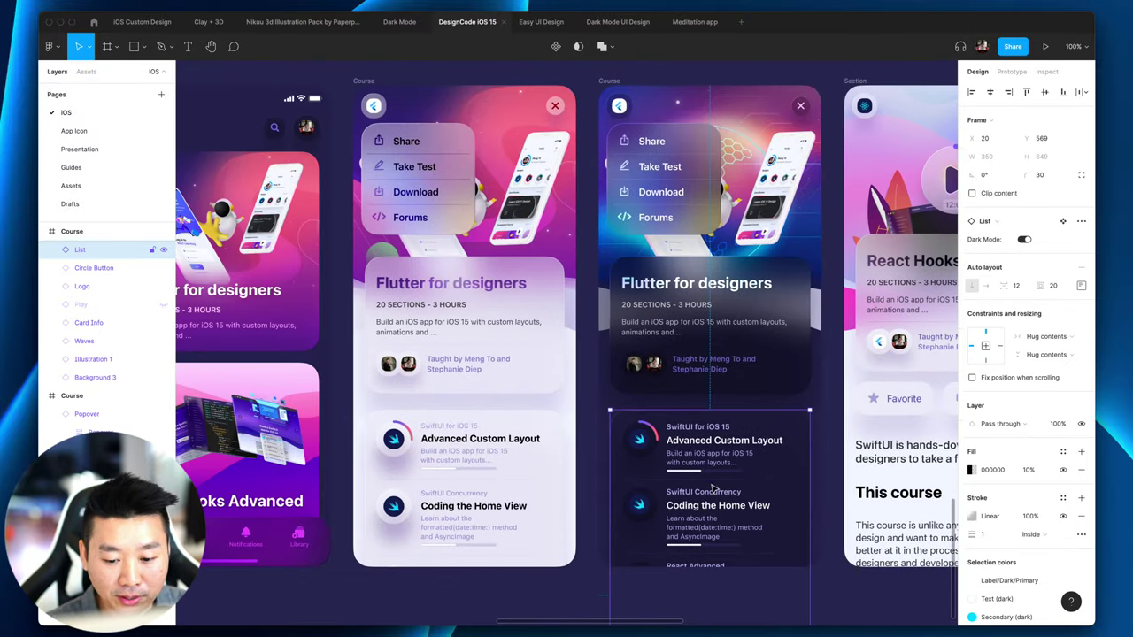
click(483, 482)
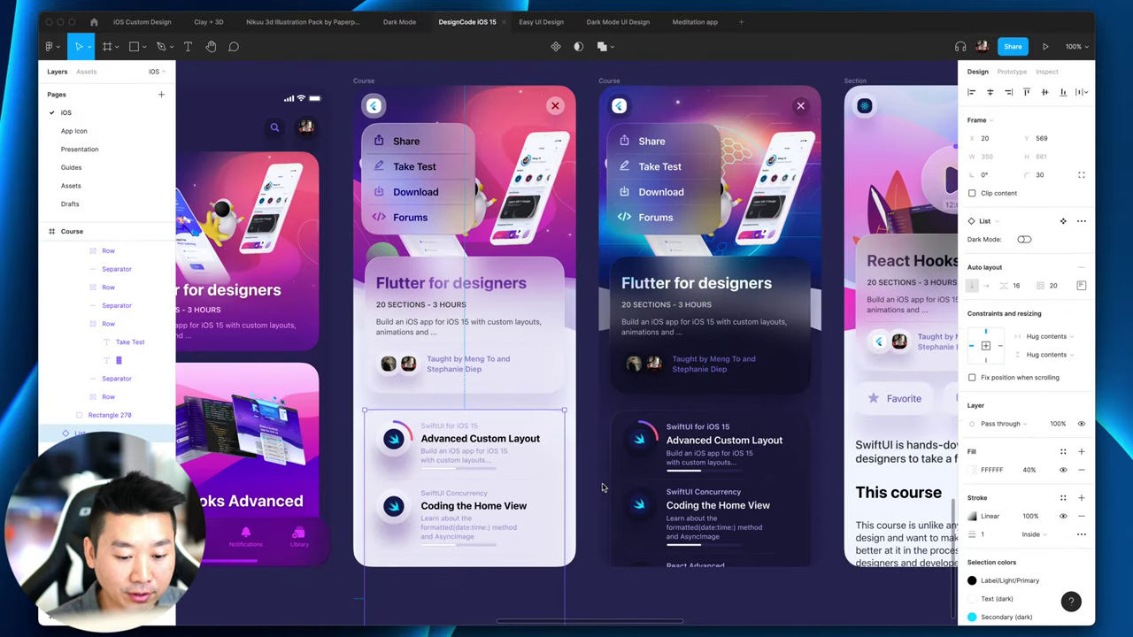
click(542, 22)
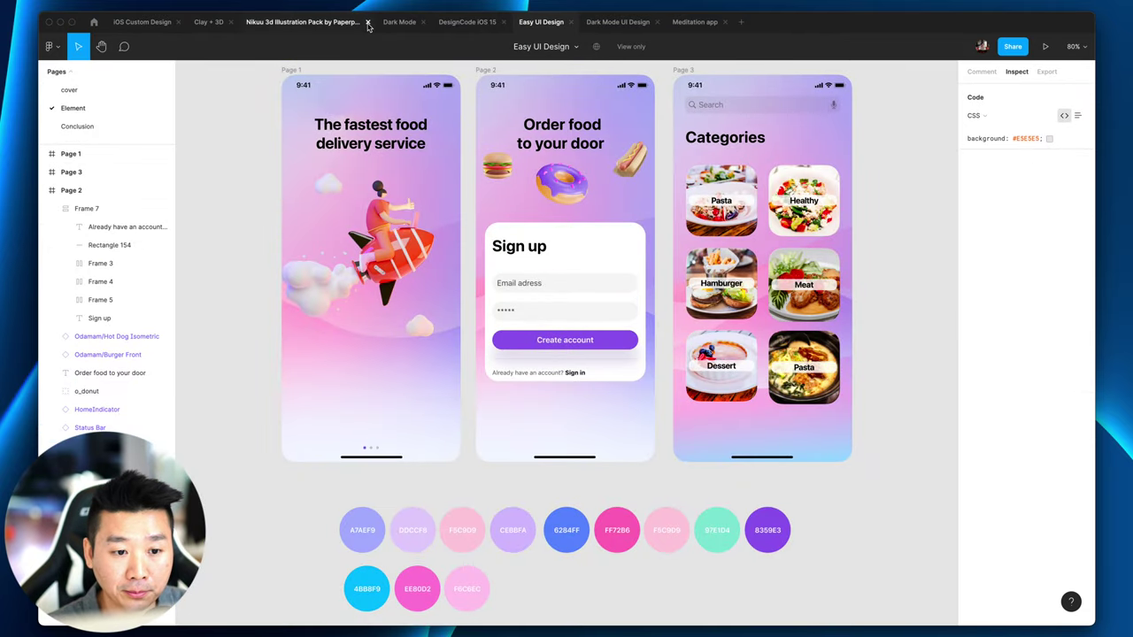
Step: Duplicate the iPhone 13 mini - 1 frame in the Clay + 3D file
click(211, 22)
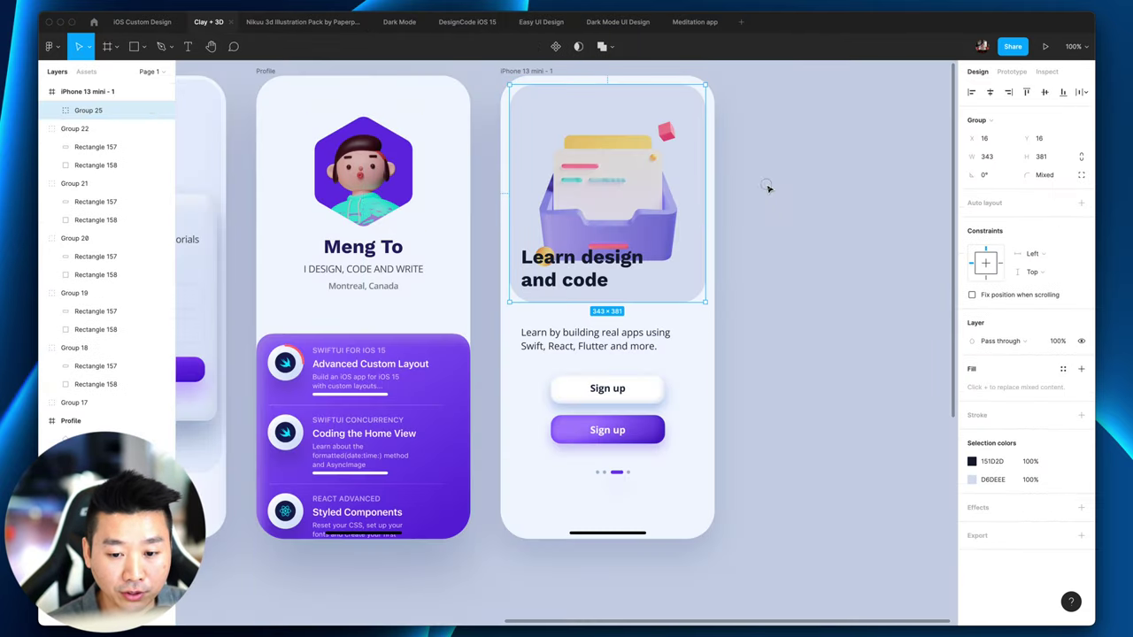
scroll(753, 200, right, 2)
click(531, 478)
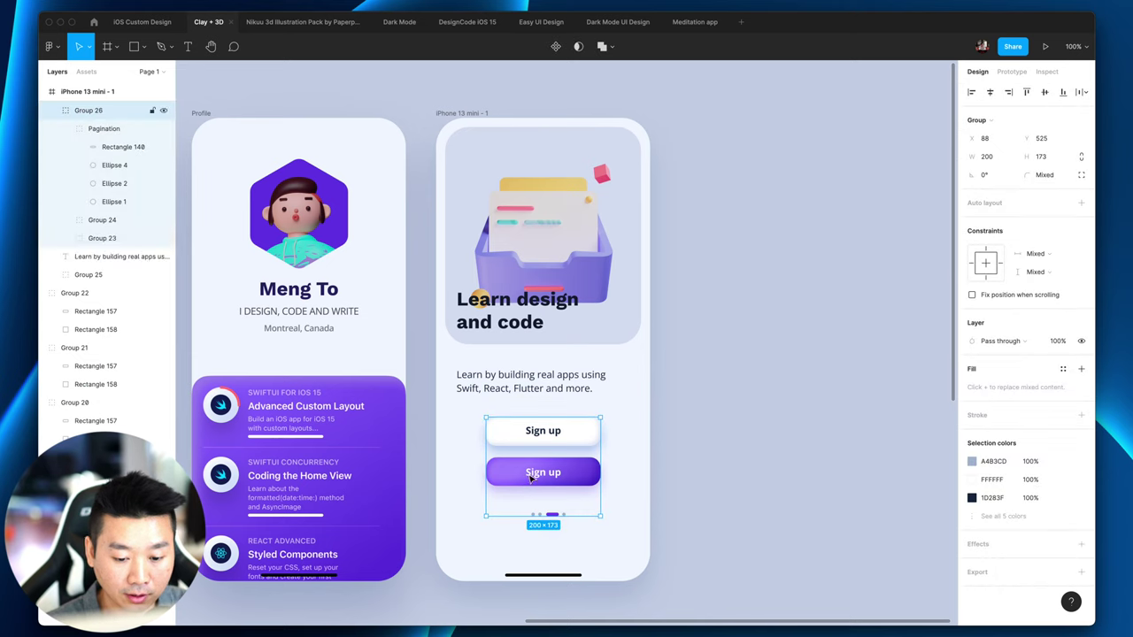
shift+click(501, 384)
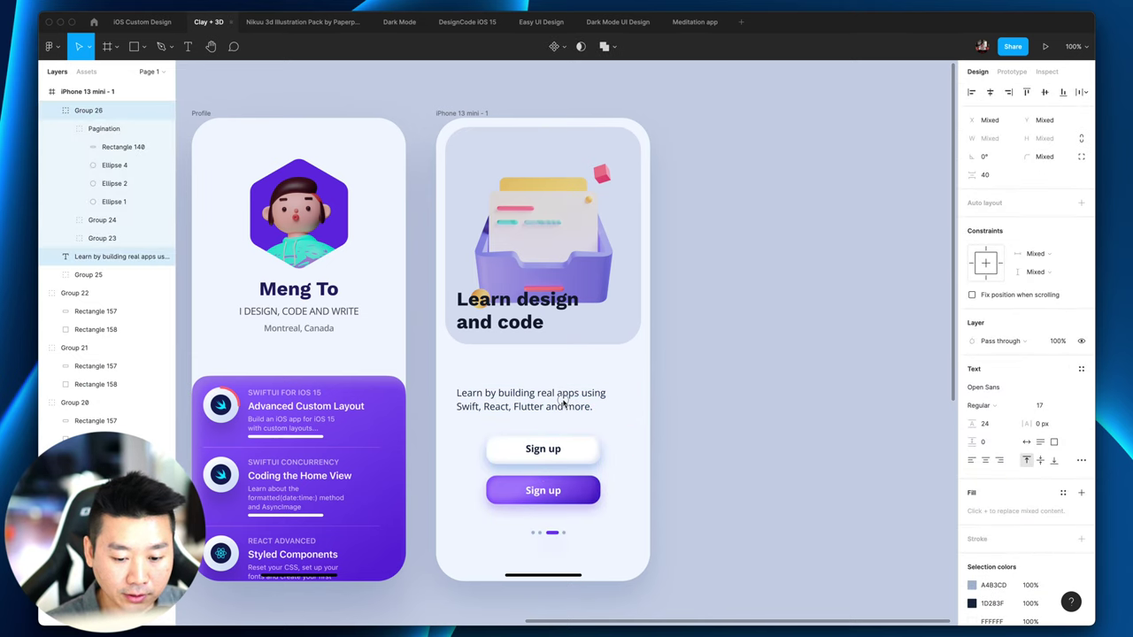
click(731, 418)
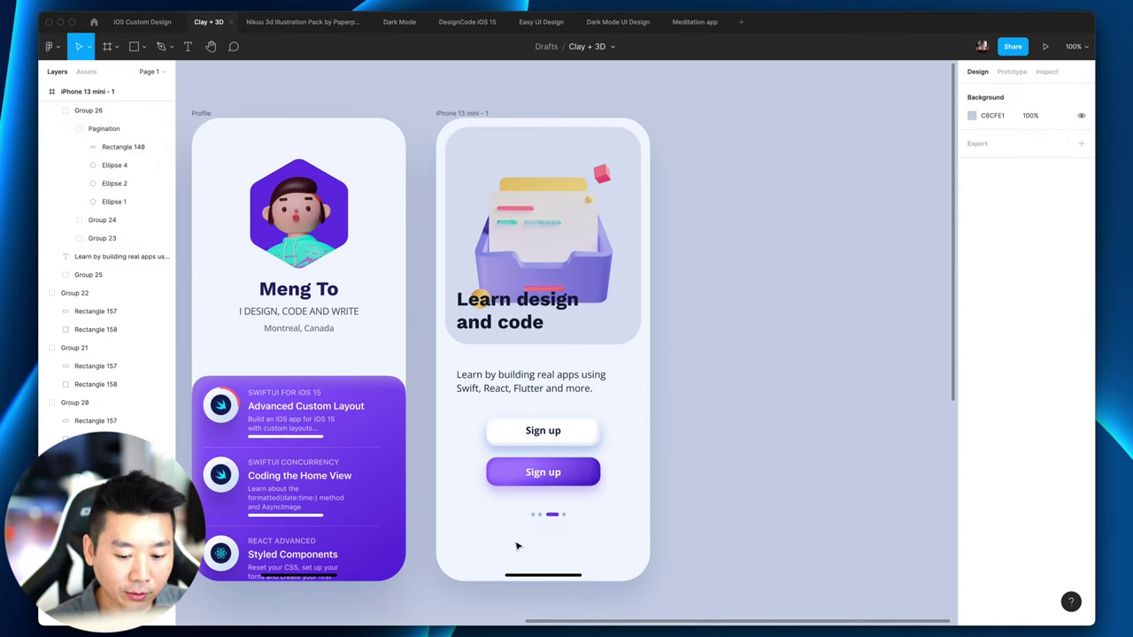
scroll(738, 498, right, 4)
click(365, 113)
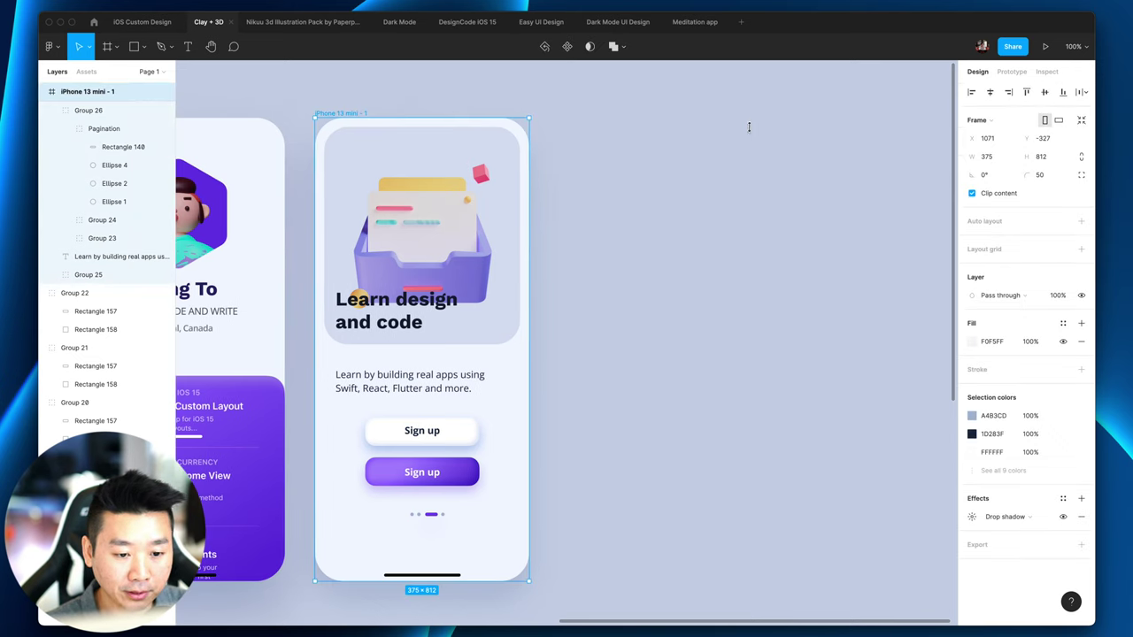
click(752, 168)
click(327, 113)
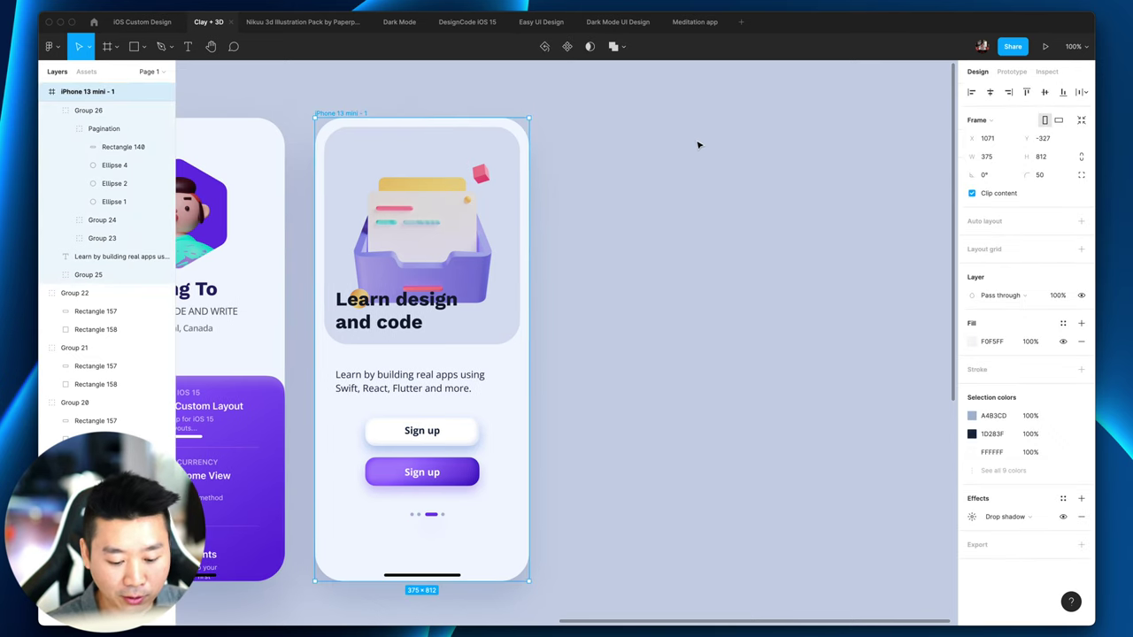
key(ctrl+d)
Step: Delete the illustration, description text and Sign up buttons from the duplicated frame
click(821, 285)
scroll(853, 293, right, 3)
click(571, 234)
shift+click(559, 381)
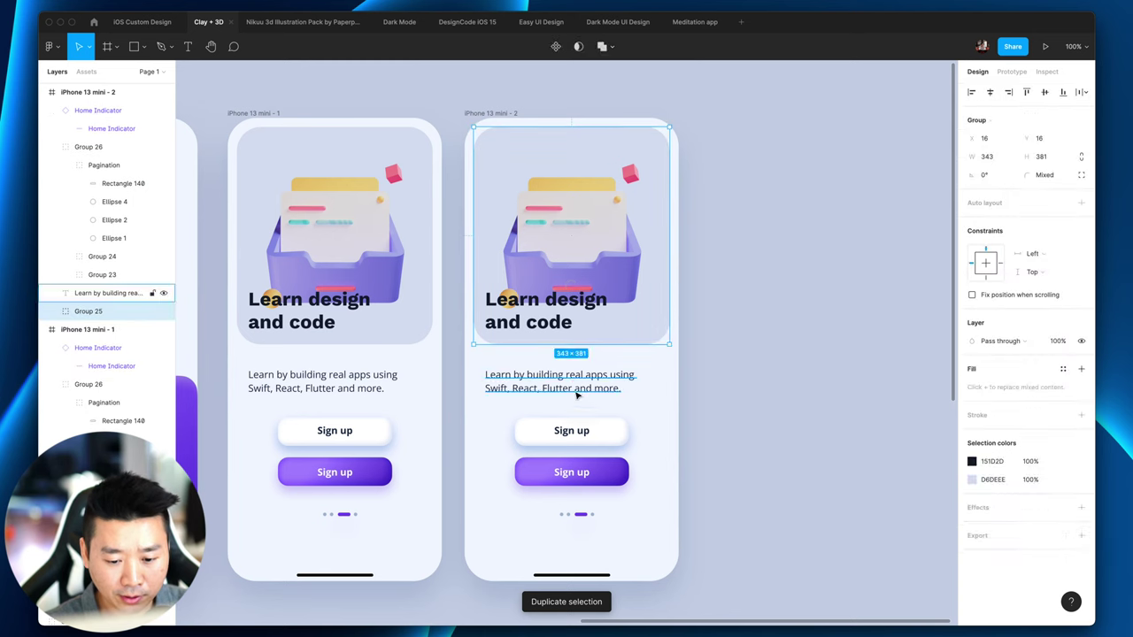
shift+click(579, 434)
key(Delete)
Step: Paste the course list into the duplicate and move it down, undoing a width stretch
key(ctrl+v)
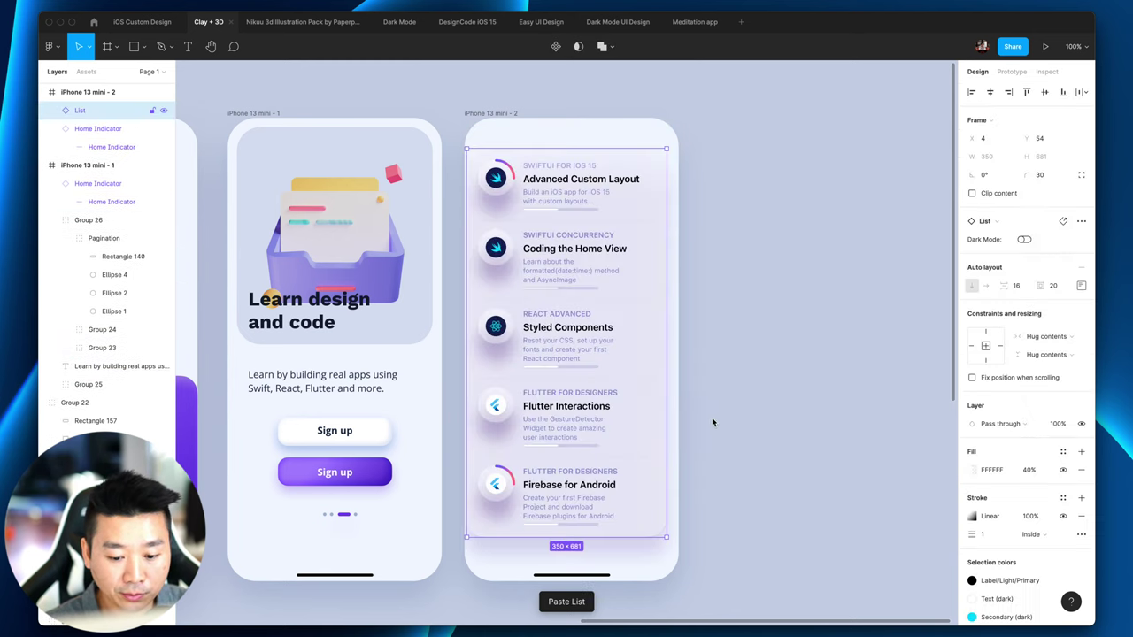
drag(573, 296, 566, 361)
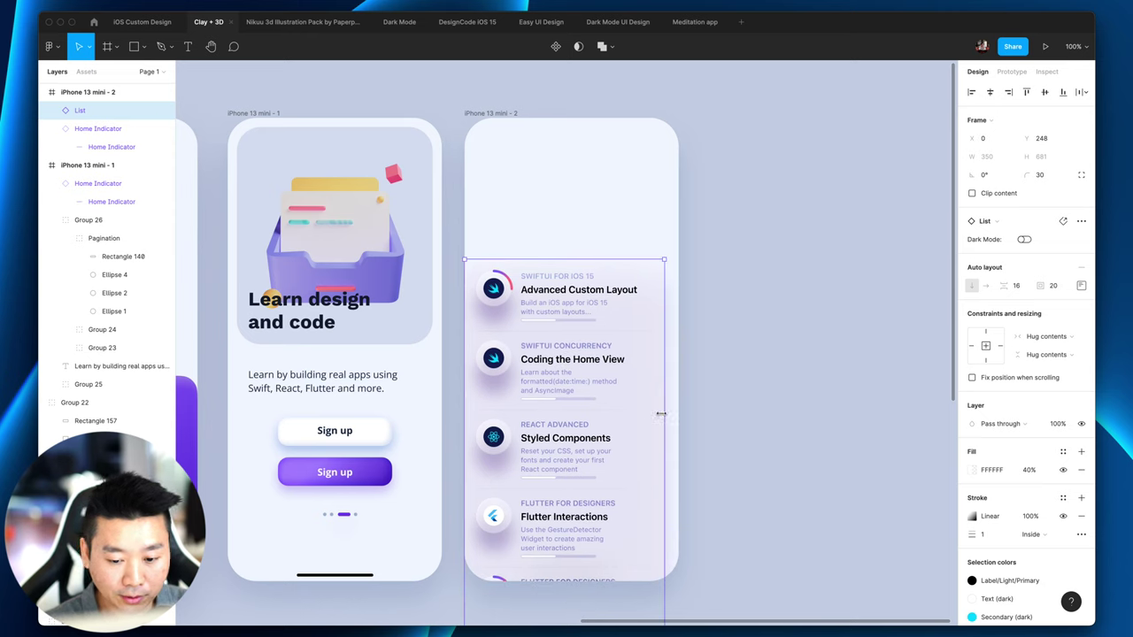
drag(660, 413, 676, 413)
key(super+z)
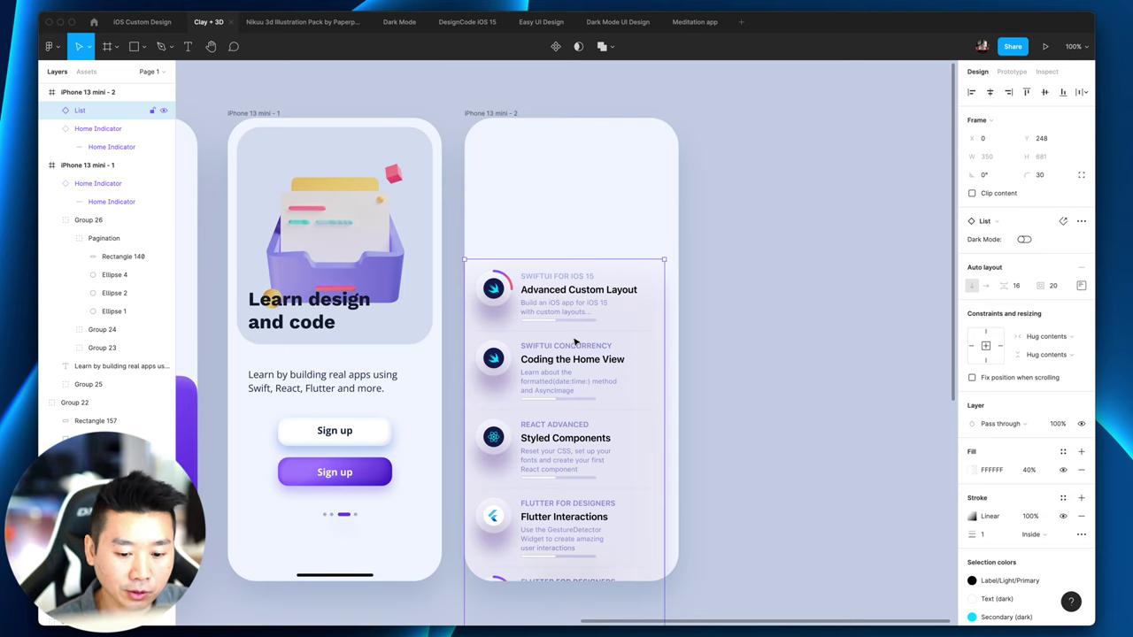
Step: Place the course list in iPhone 13 mini - 1 below the heading, widened to 375 at Y 351
drag(604, 372, 395, 220)
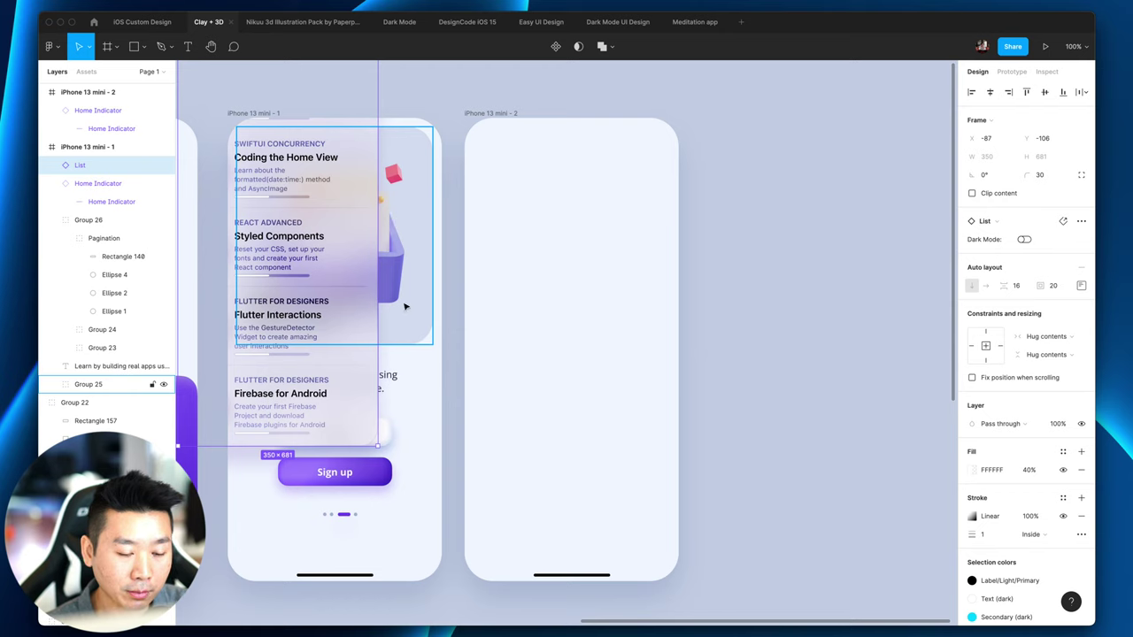
drag(404, 306, 405, 306)
drag(350, 345, 398, 274)
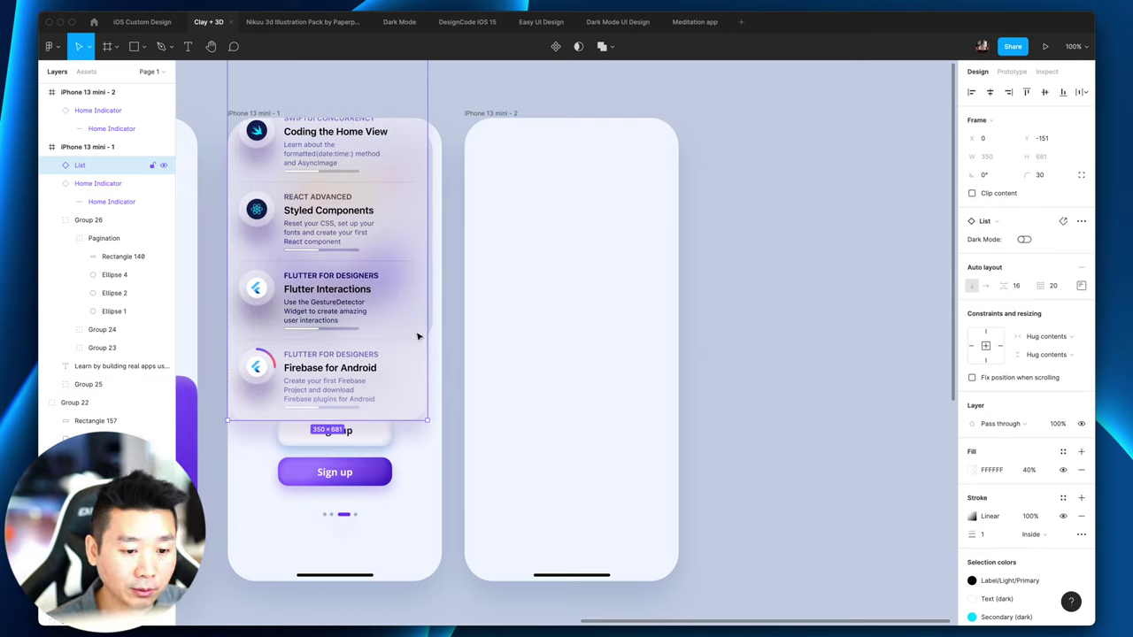
drag(292, 210, 302, 429)
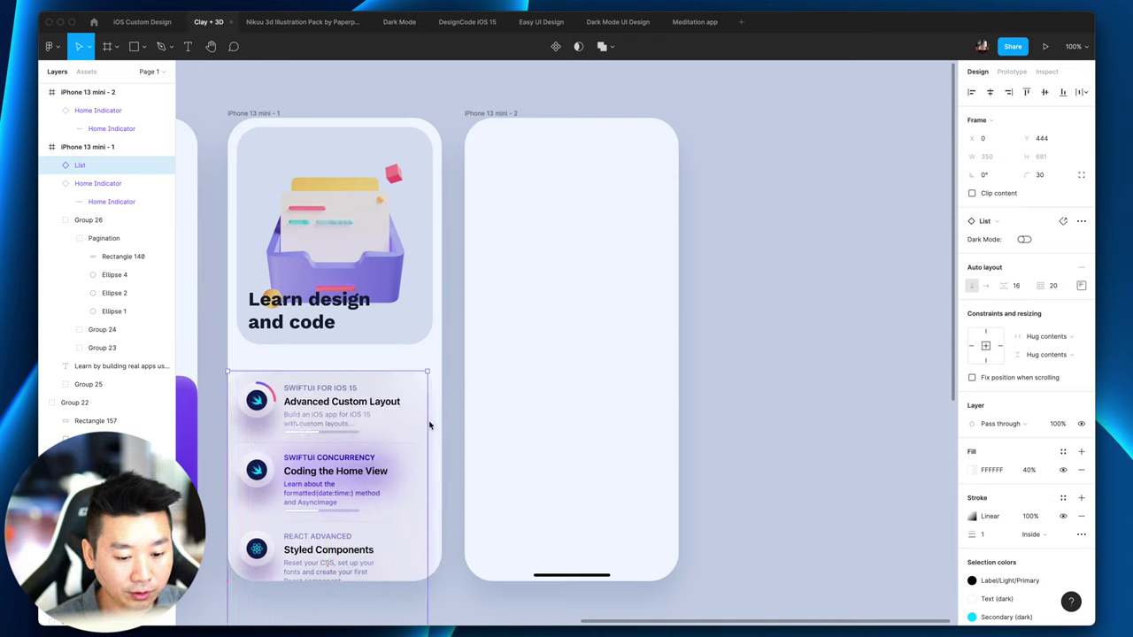
drag(434, 421, 437, 421)
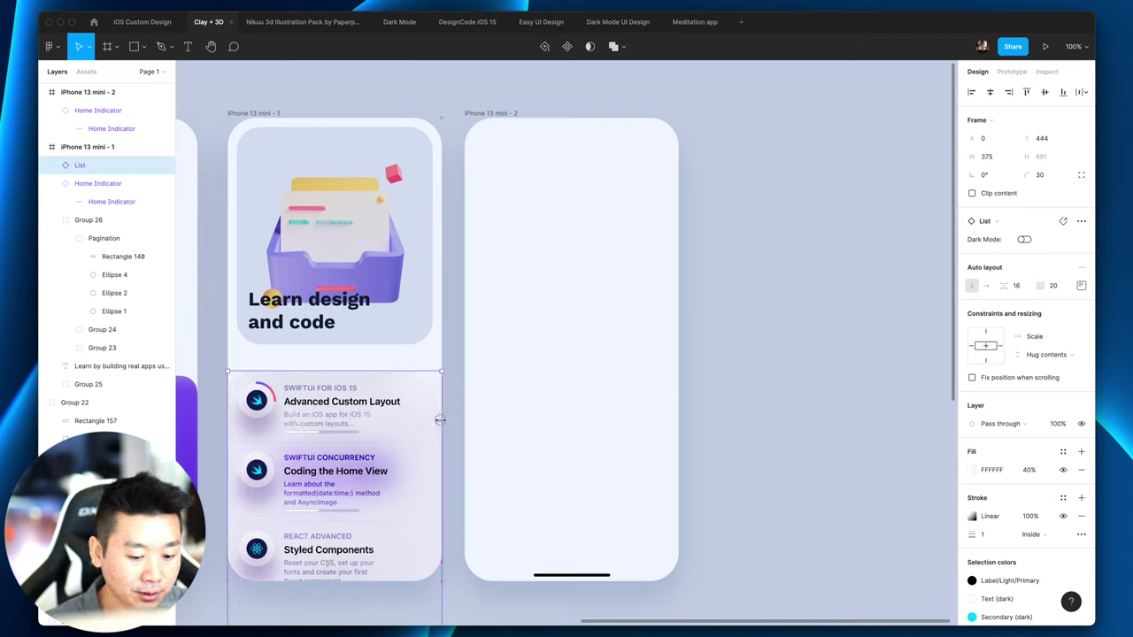
drag(348, 453, 350, 390)
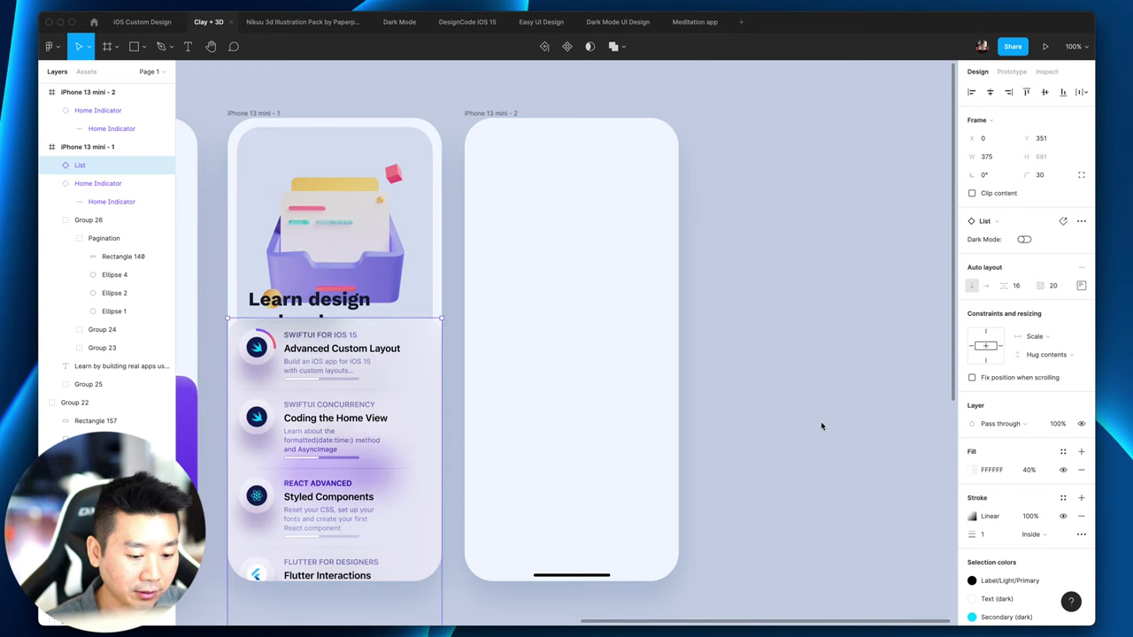
Step: Cut the course list and paste it into iPhone 13 mini - 2
key(ctrl+x)
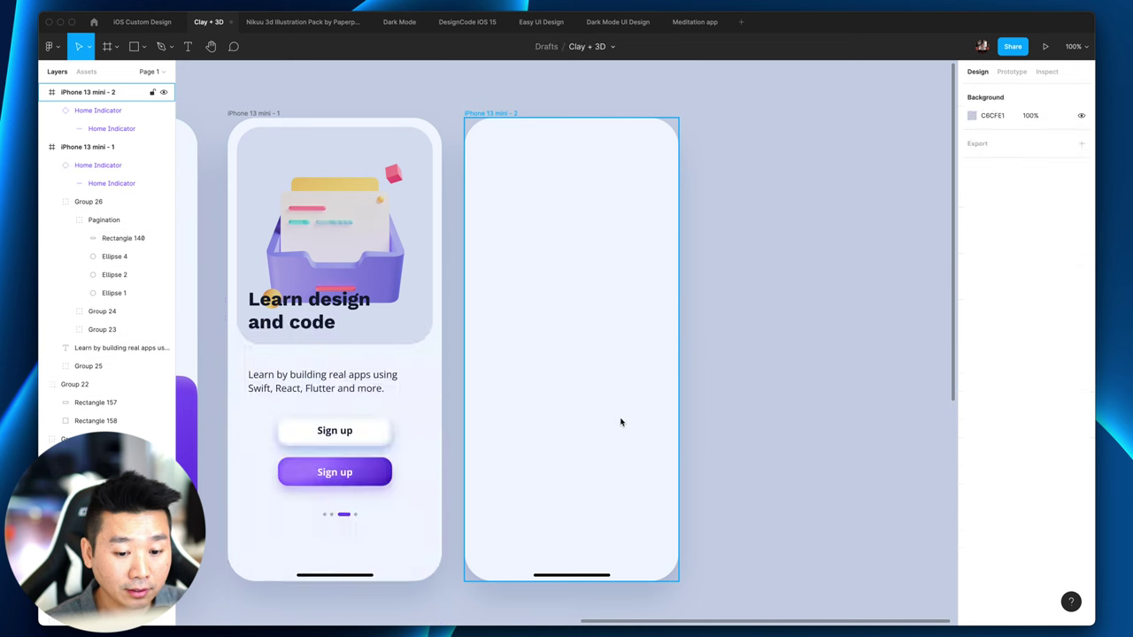
key(ctrl+v)
drag(566, 411, 595, 403)
click(786, 434)
Step: Delete the list card's Drop shadow and Background blur effects in the Design panel
scroll(787, 435, down, 3)
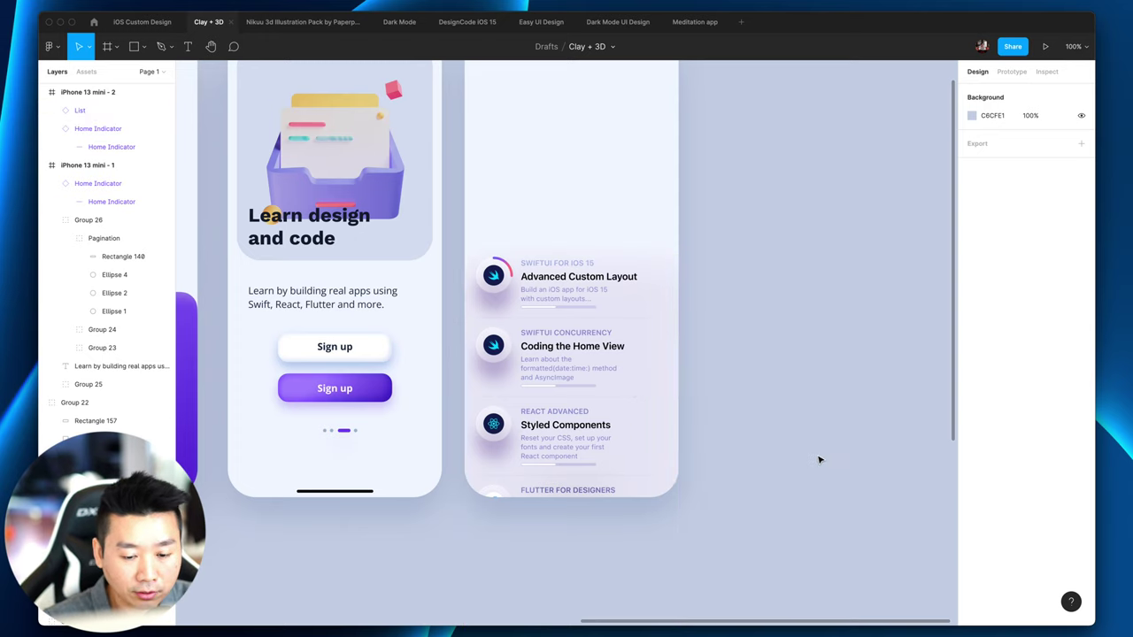
click(672, 265)
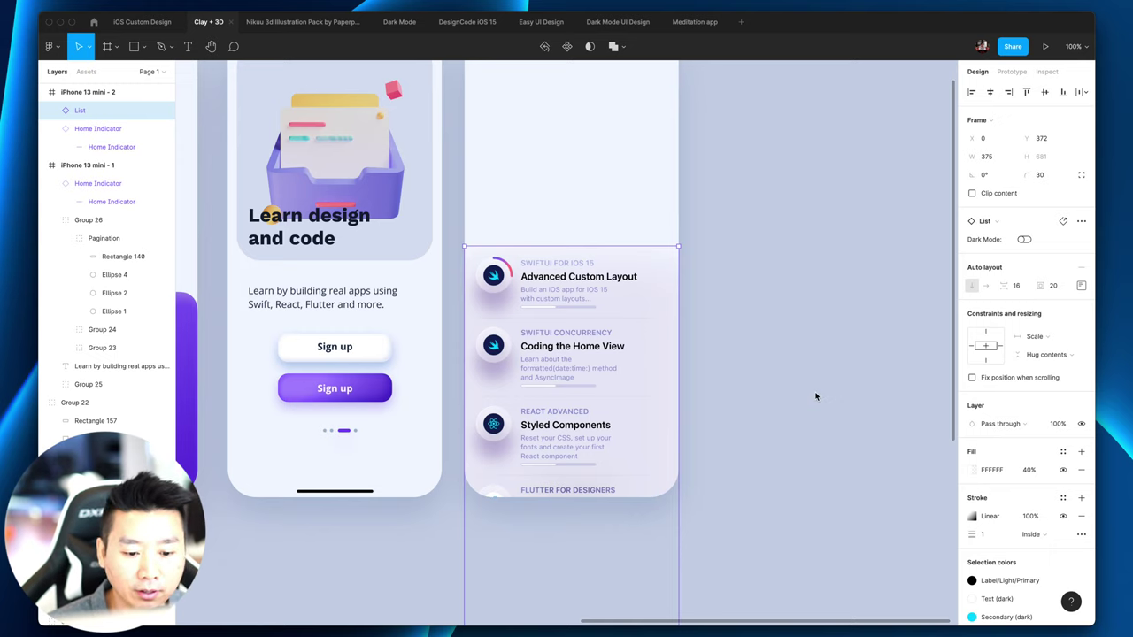
scroll(816, 396, up, 2)
scroll(1027, 442, down, 4)
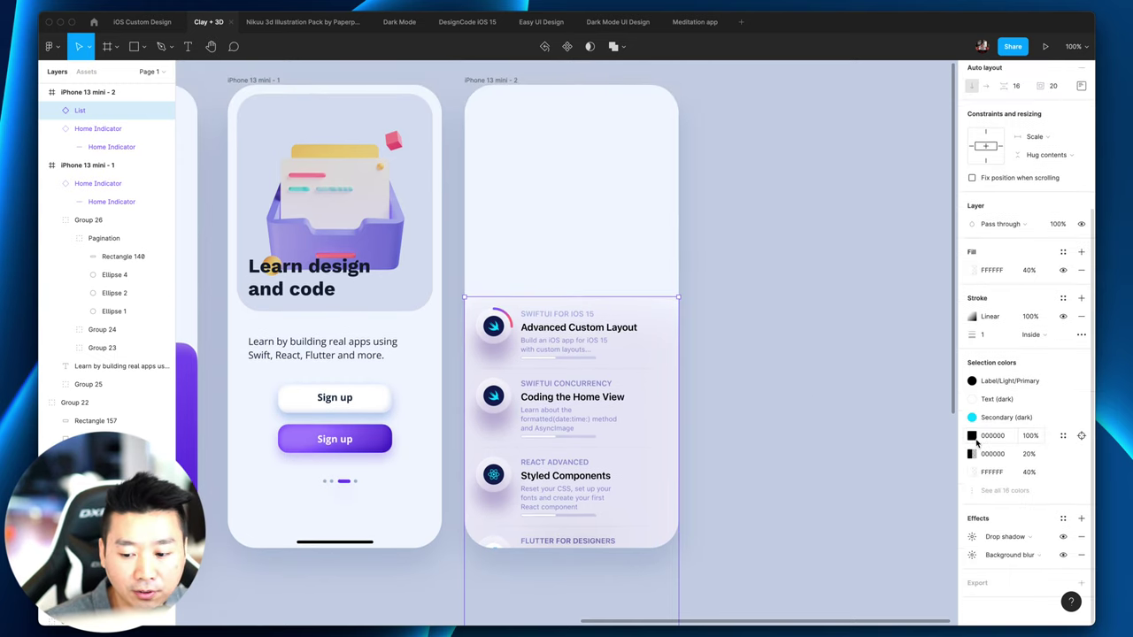
click(1080, 537)
click(1081, 554)
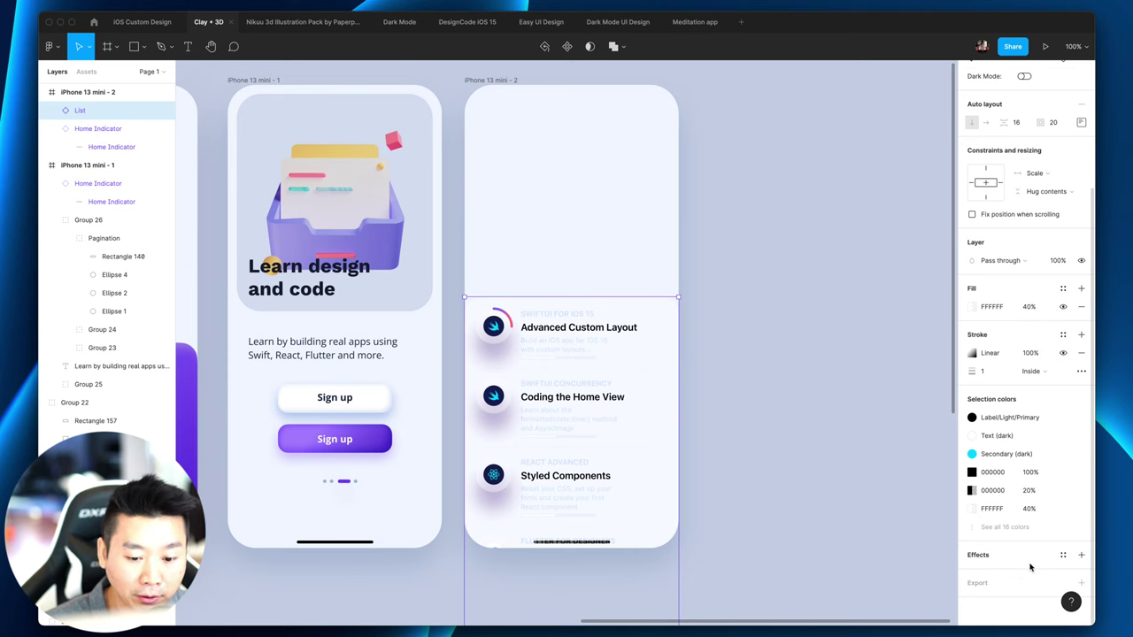
scroll(752, 509, left, 3)
Step: Fill the course list with the purple sampled from the Sign up button
key(i)
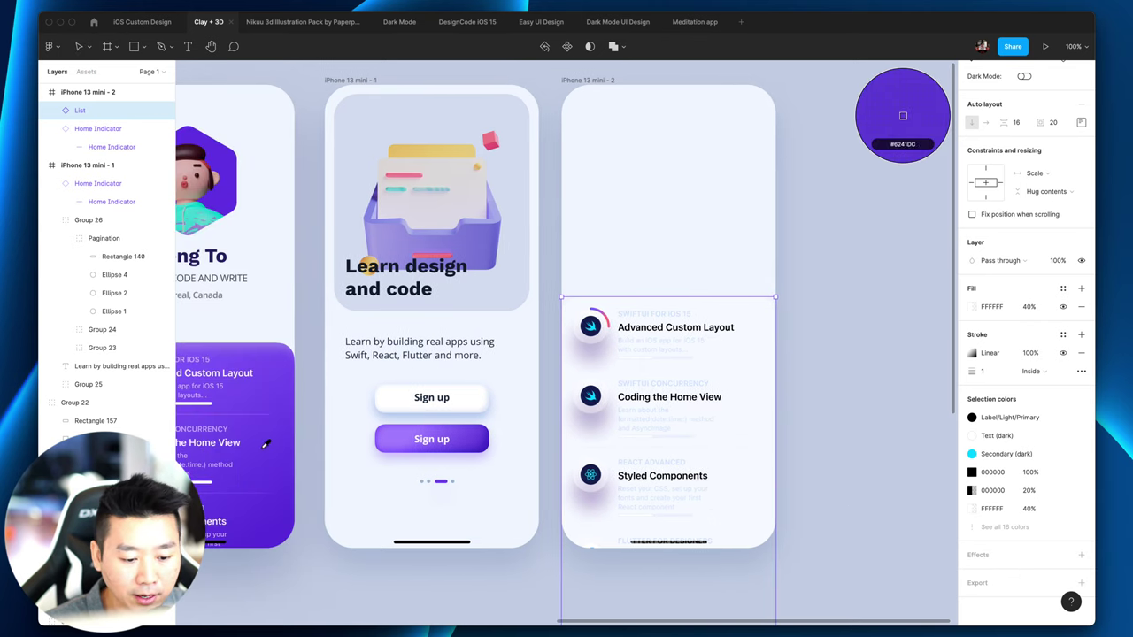
click(474, 440)
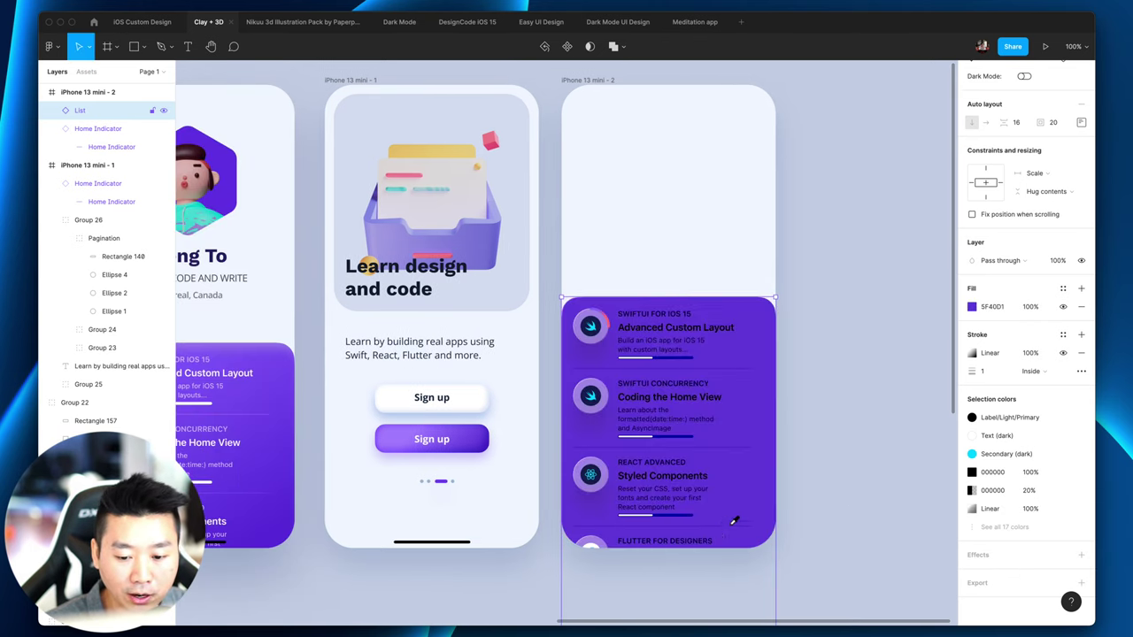
scroll(731, 529, right, 2)
scroll(731, 529, left, 1)
Step: Inspect the course list's layers: its frame, first row, Advanced Custom Layout title and SwiftUI label
click(847, 513)
click(713, 345)
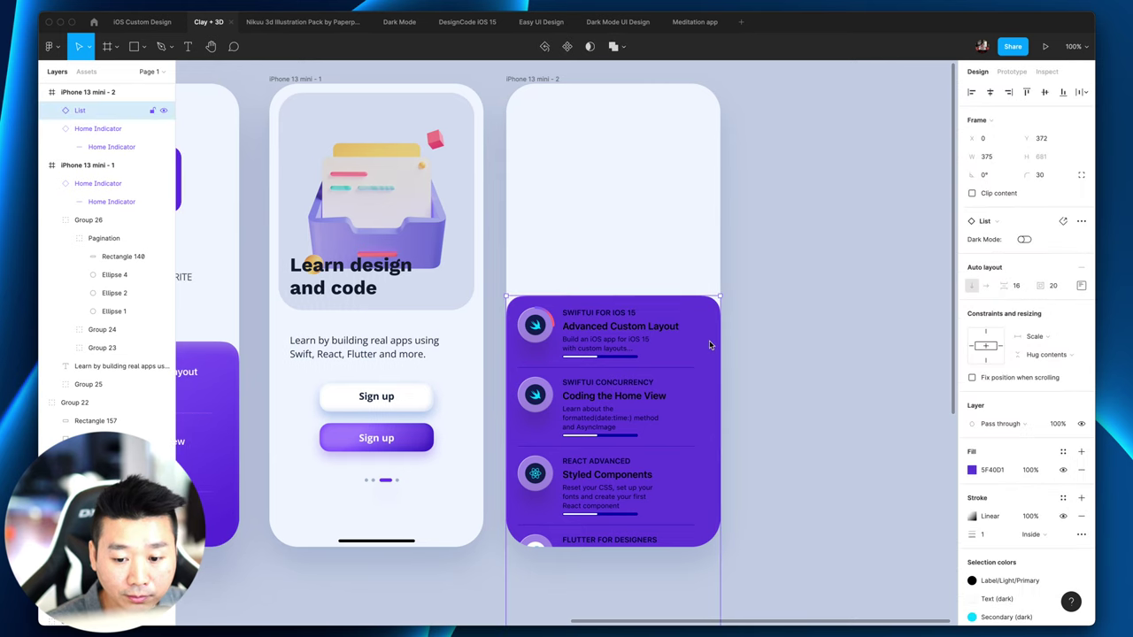
click(845, 359)
click(620, 331)
click(620, 332)
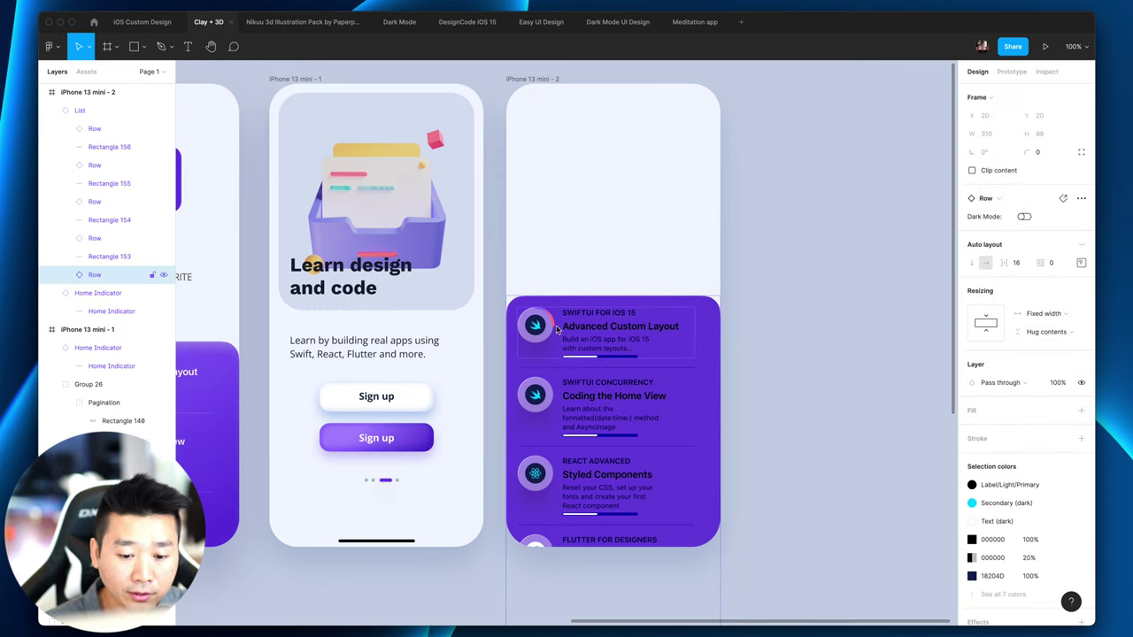
click(731, 494)
click(701, 384)
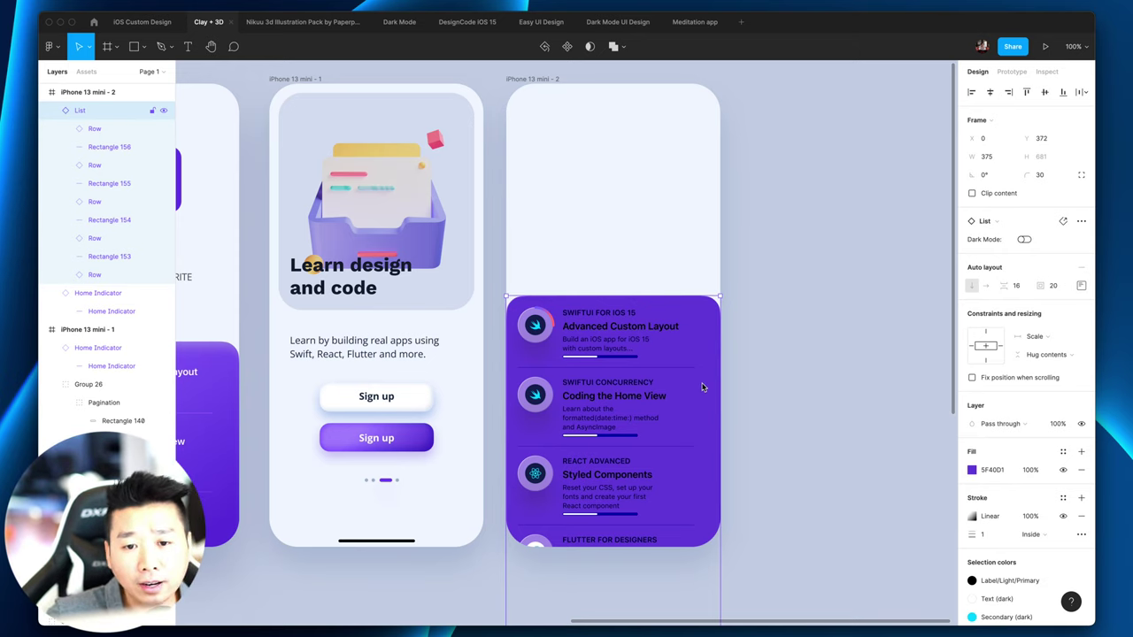
click(611, 326)
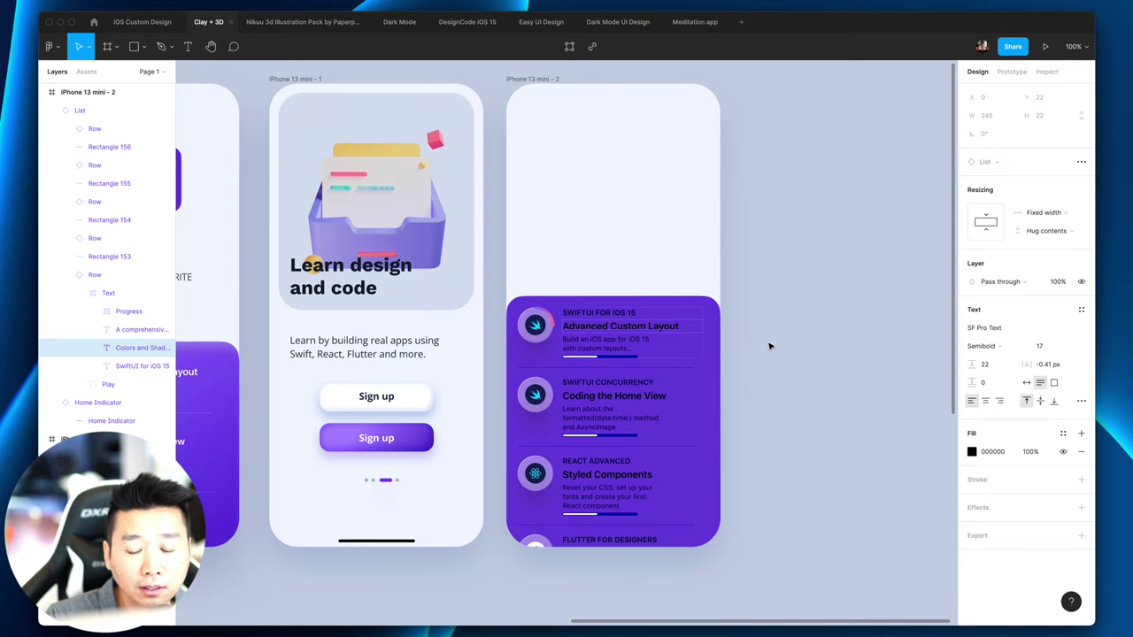
click(768, 345)
click(620, 325)
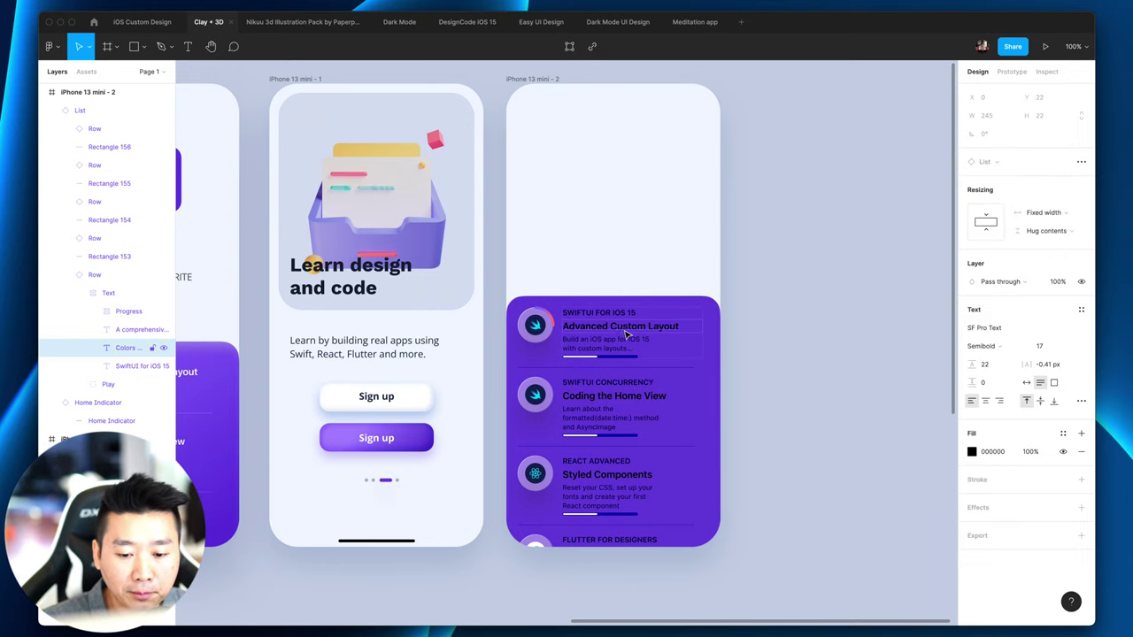
click(601, 316)
click(796, 366)
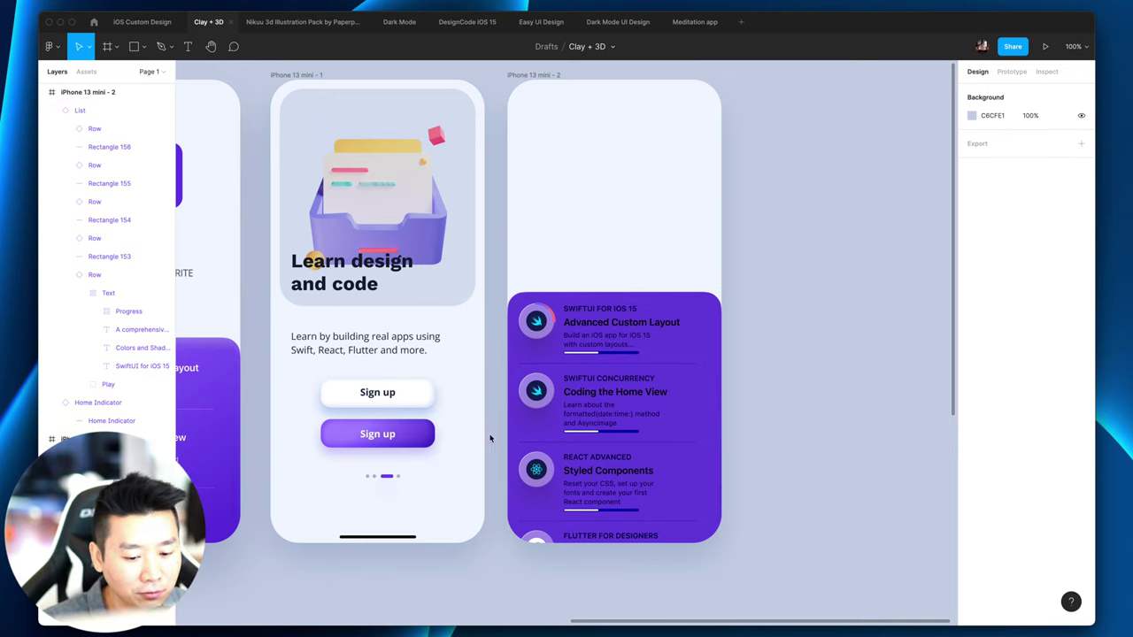
Step: Check the Sign up button's shape and the first row's text, then select the whole course list
click(402, 435)
click(832, 450)
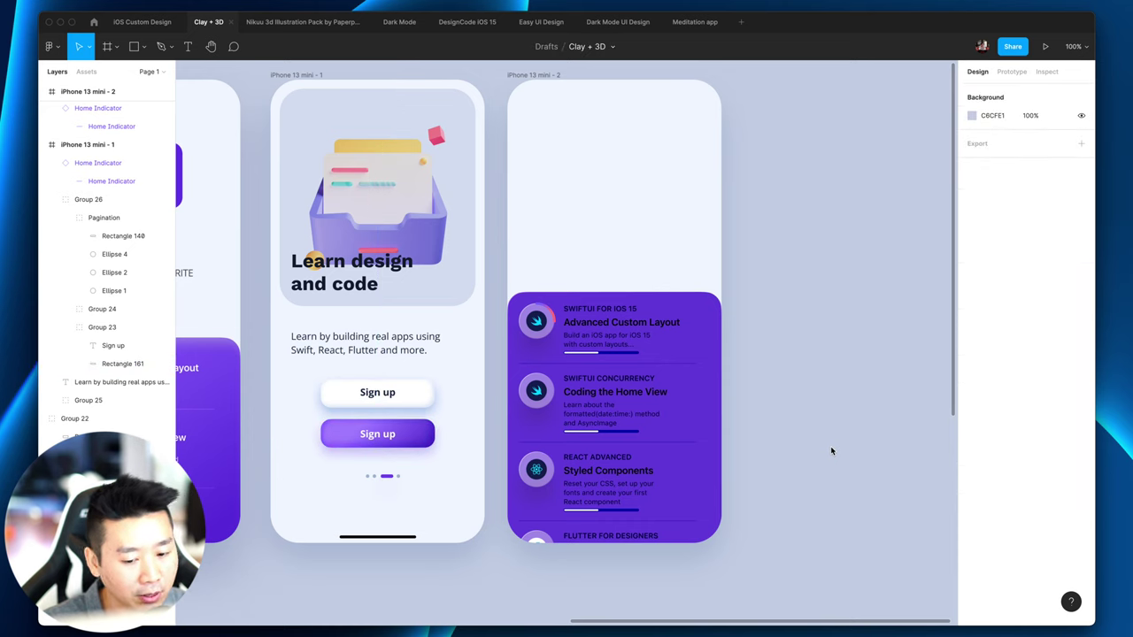
scroll(704, 347, right, 2)
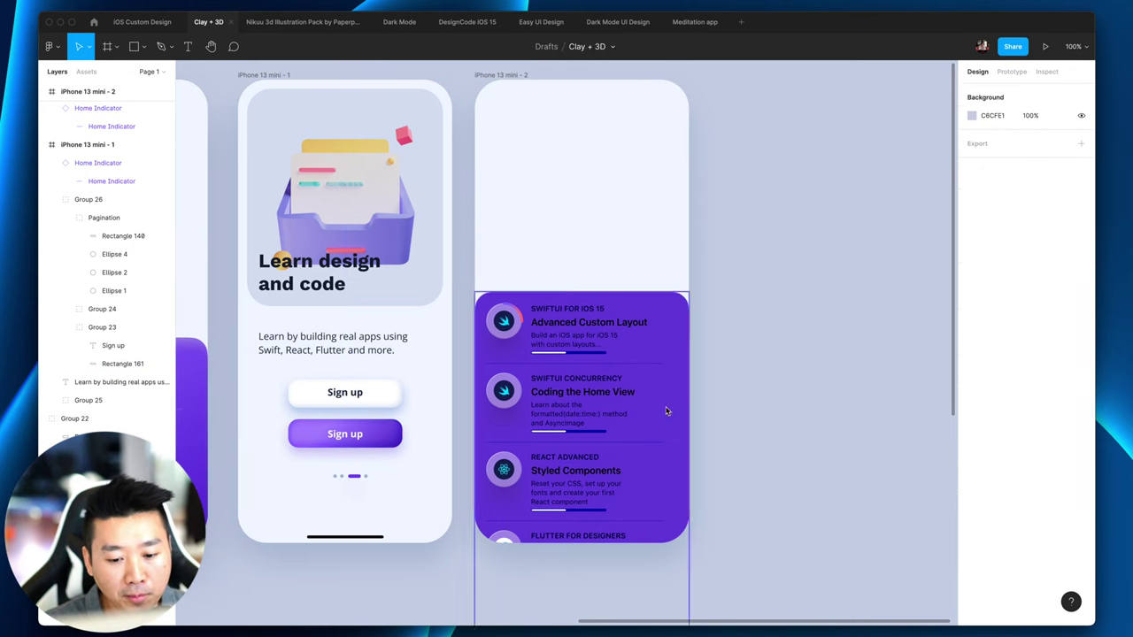
click(598, 326)
click(663, 344)
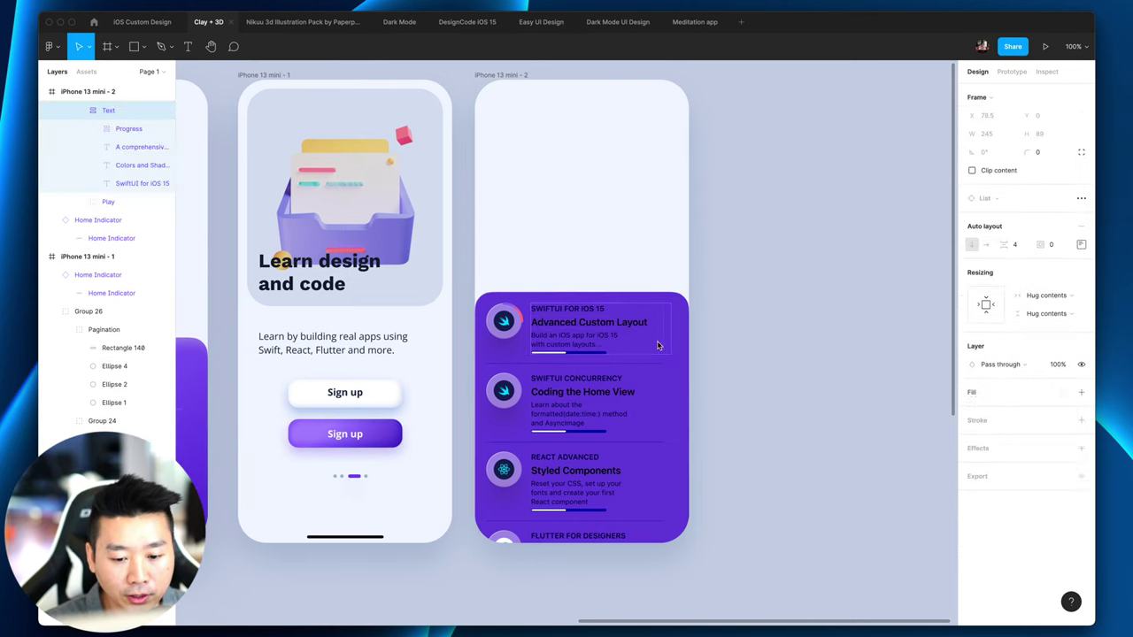
click(779, 445)
click(673, 414)
scroll(1032, 514, down, 3)
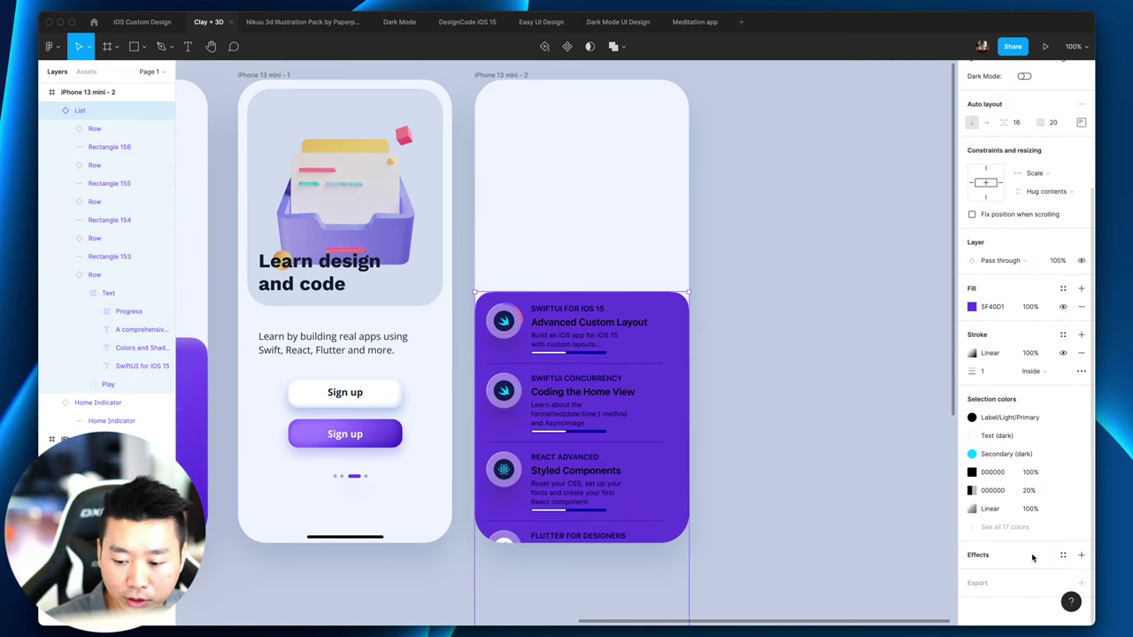
Step: Detach the primary label colour style and change the three black selection colours to FFFFFF
click(1062, 417)
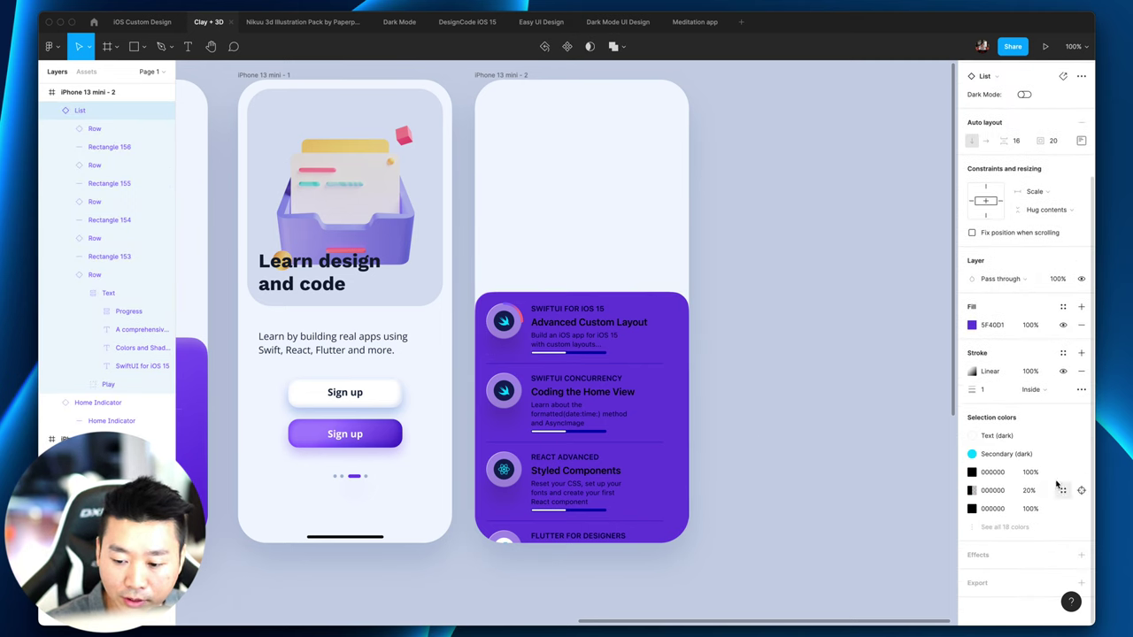
click(996, 472)
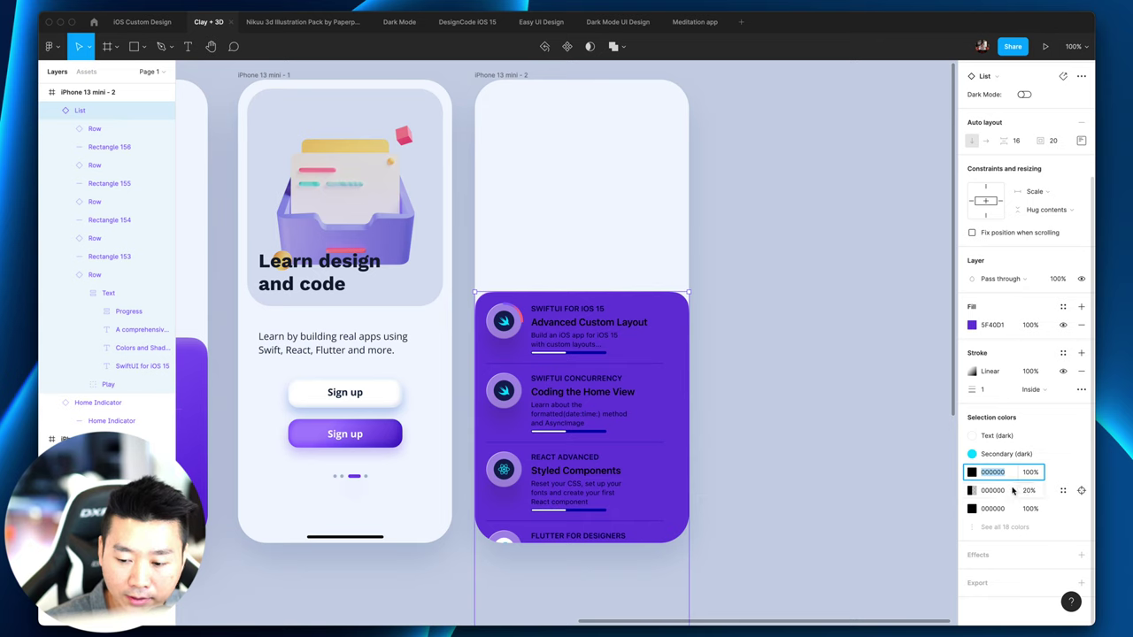
text(fff)
click(1013, 490)
text(fff)
click(1015, 509)
text(f)
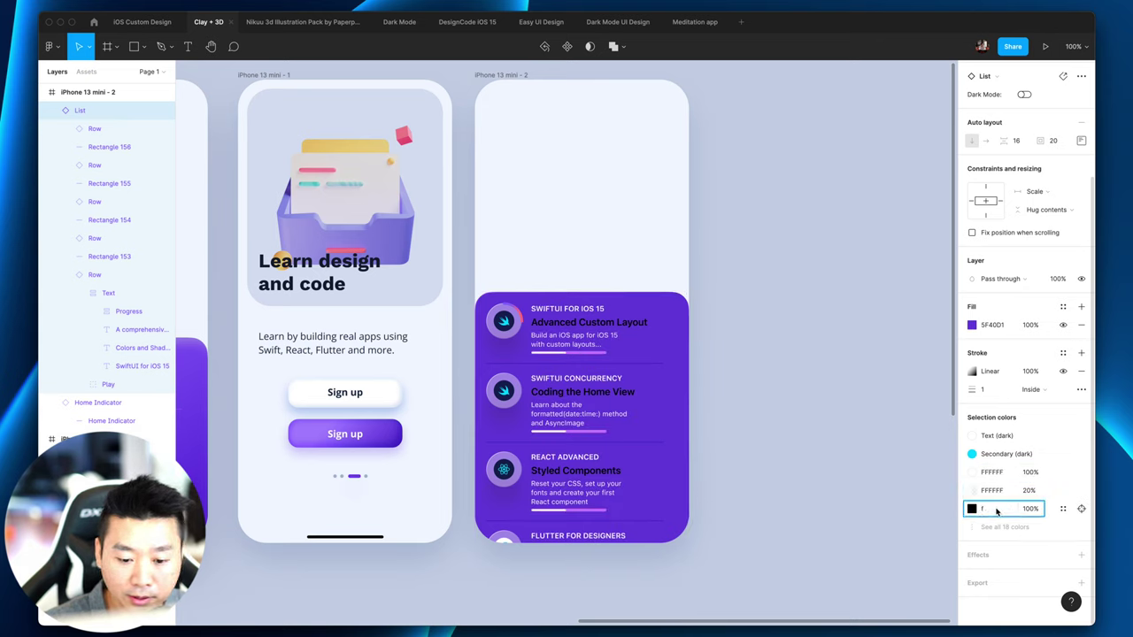
text(ff)
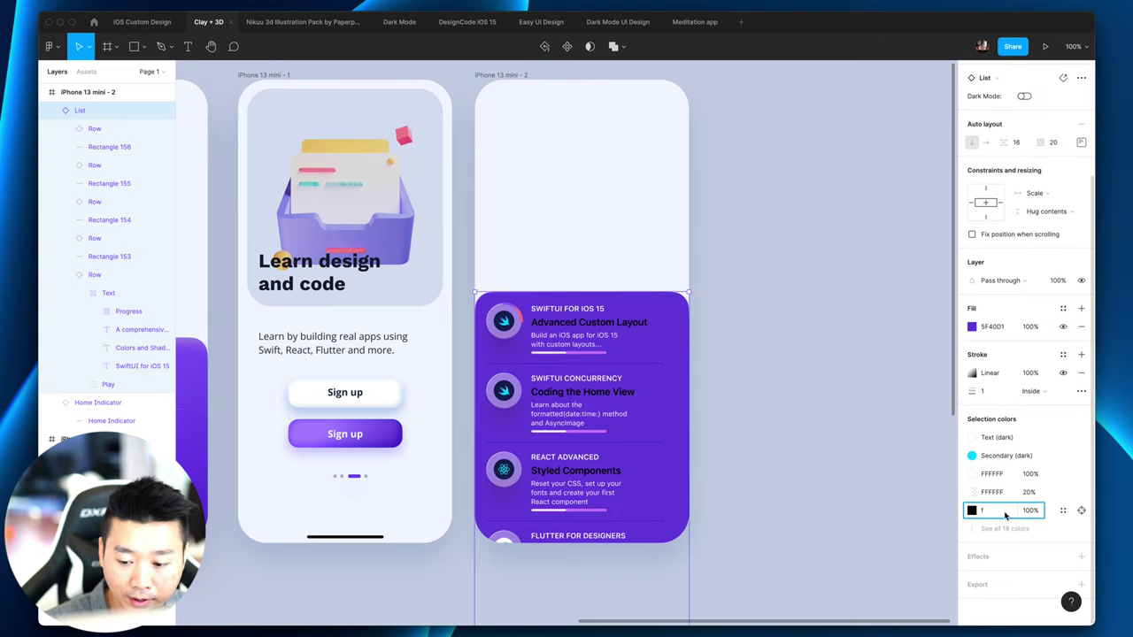
key(Return)
click(819, 356)
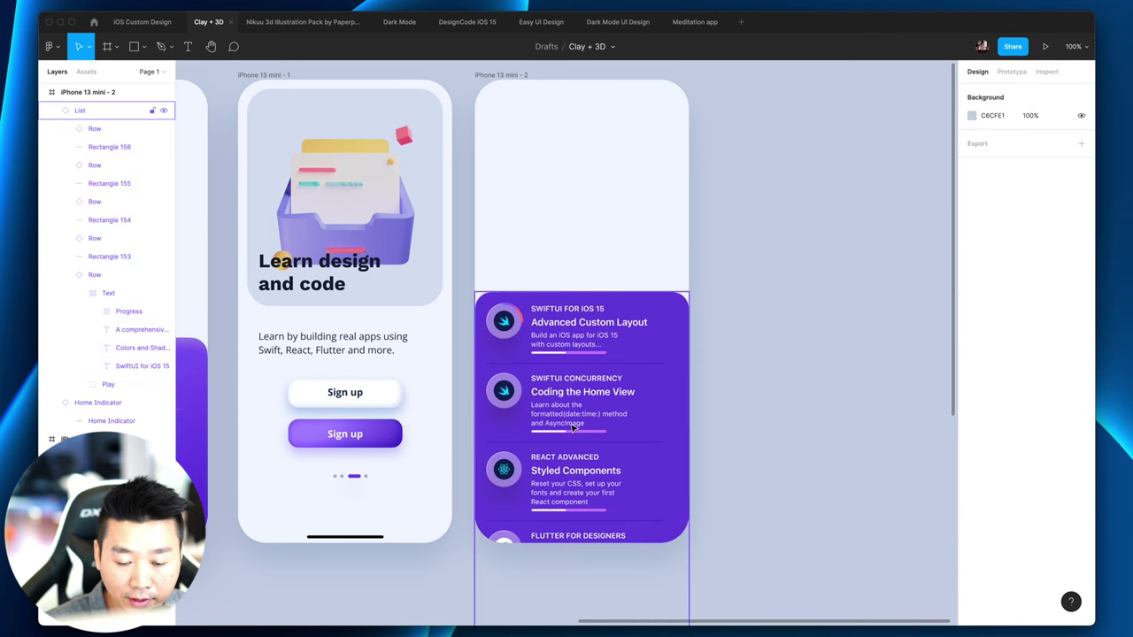
scroll(752, 423, down, 2)
Step: Zoom to 200% and select the first card's title, label and description texts
key(super+equal)
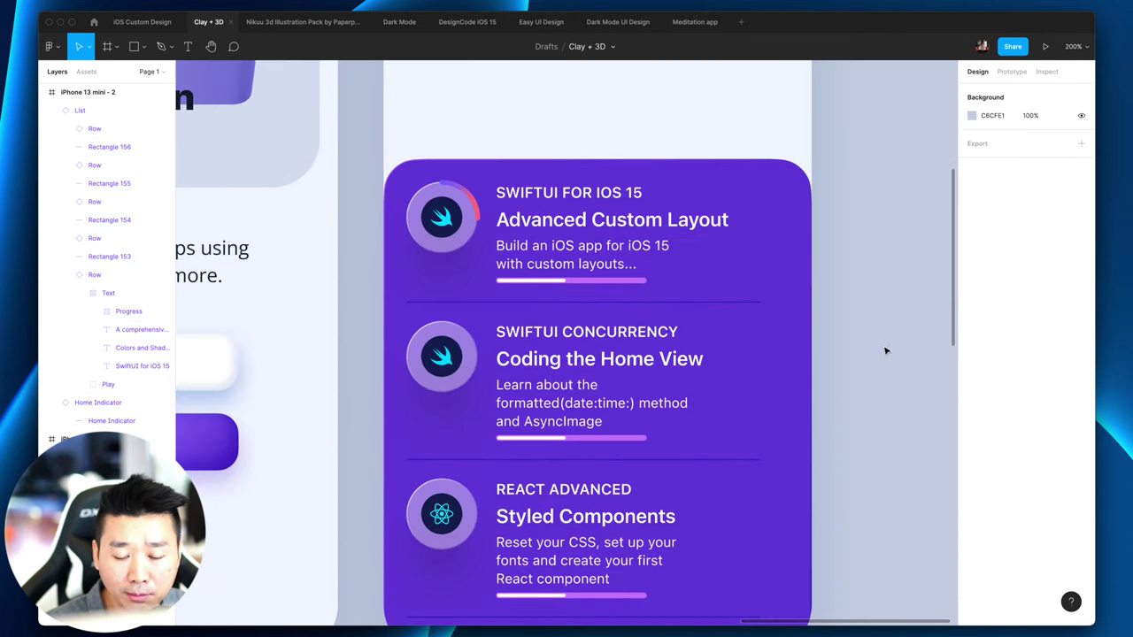
scroll(887, 353, down, 2)
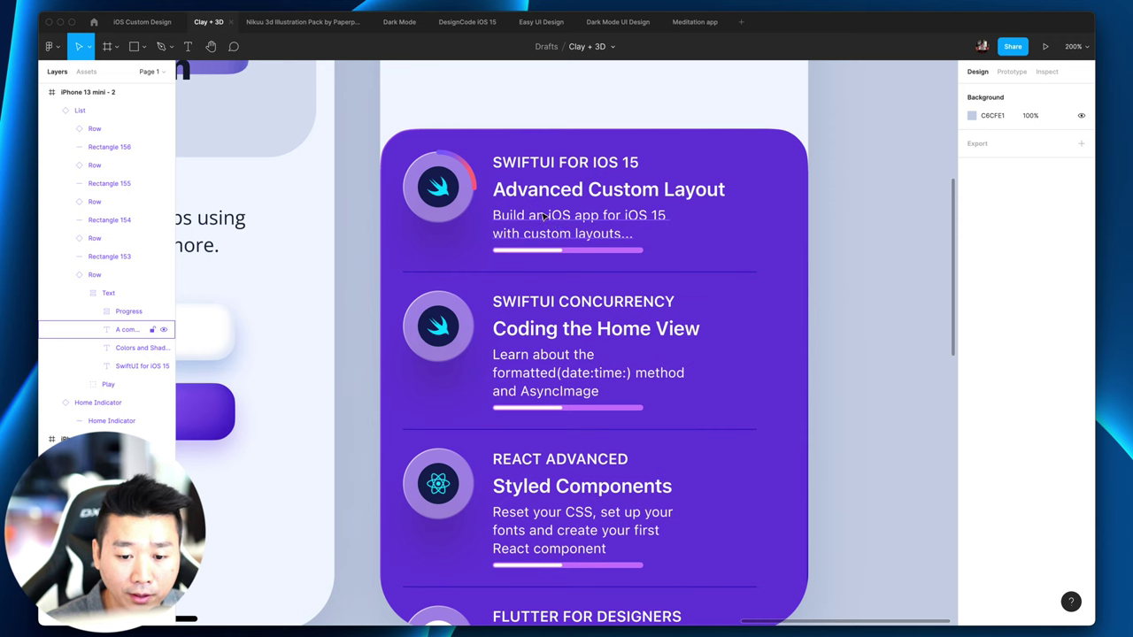
super+click(772, 235)
click(901, 245)
click(139, 347)
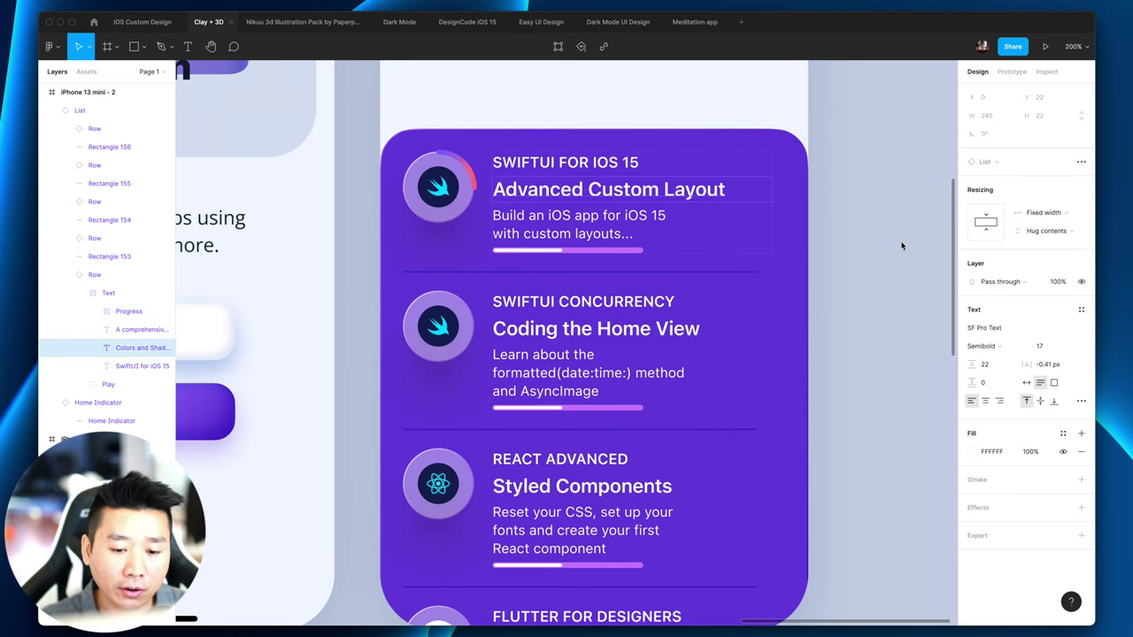
shift+click(586, 165)
shift+click(571, 221)
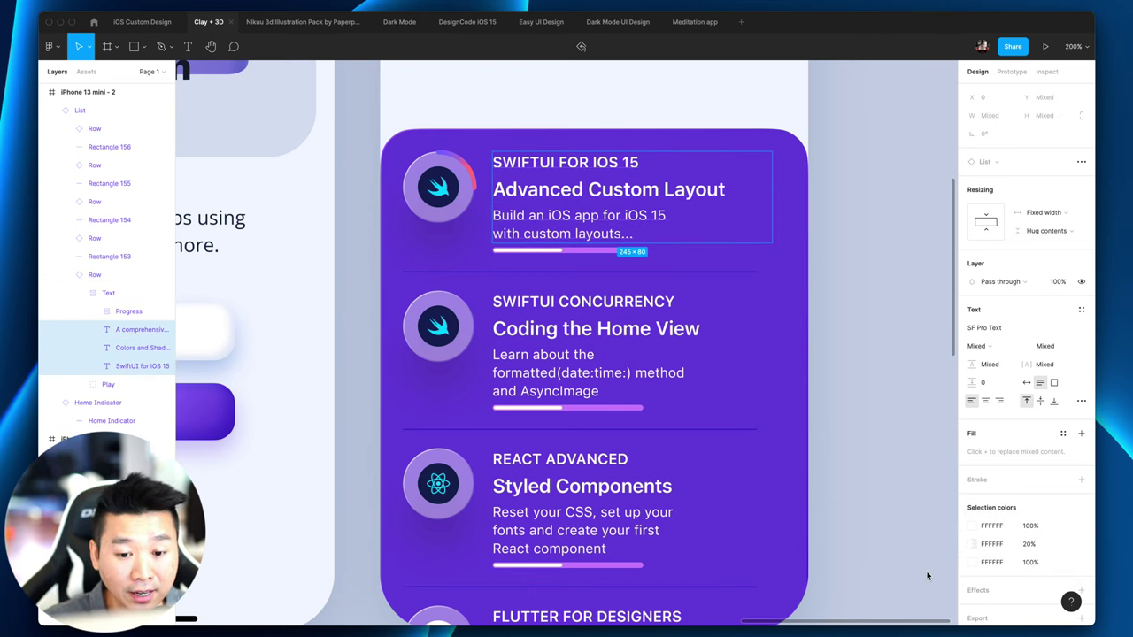
click(892, 337)
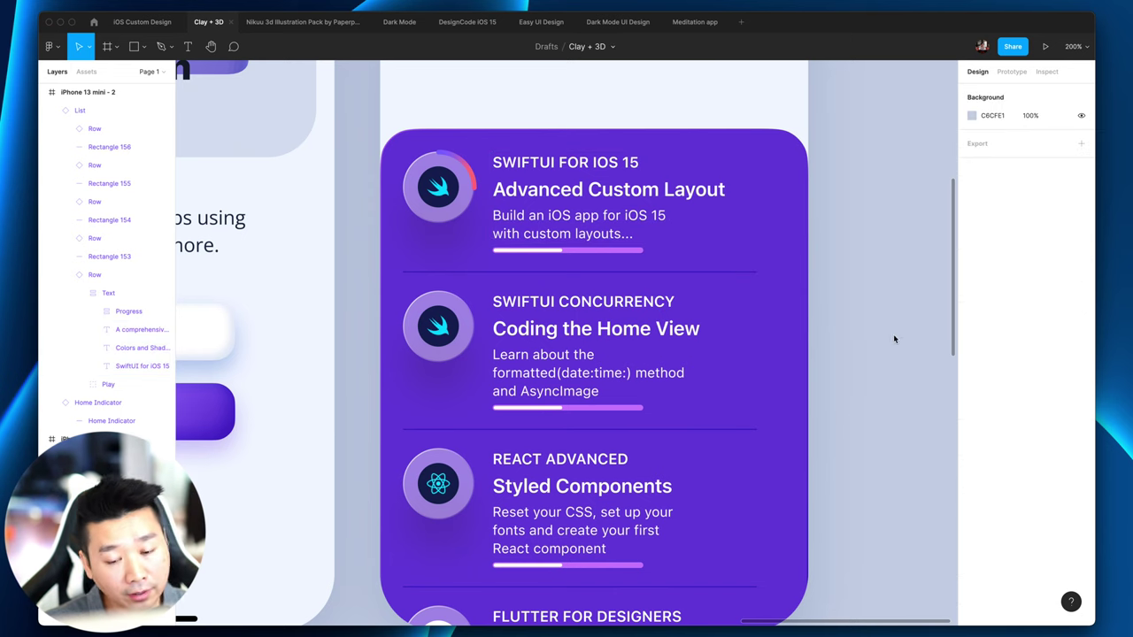
Step: Replace the SwiftUI for iOS 15 caption's stacked fills with a single FFFFFF fill
click(743, 232)
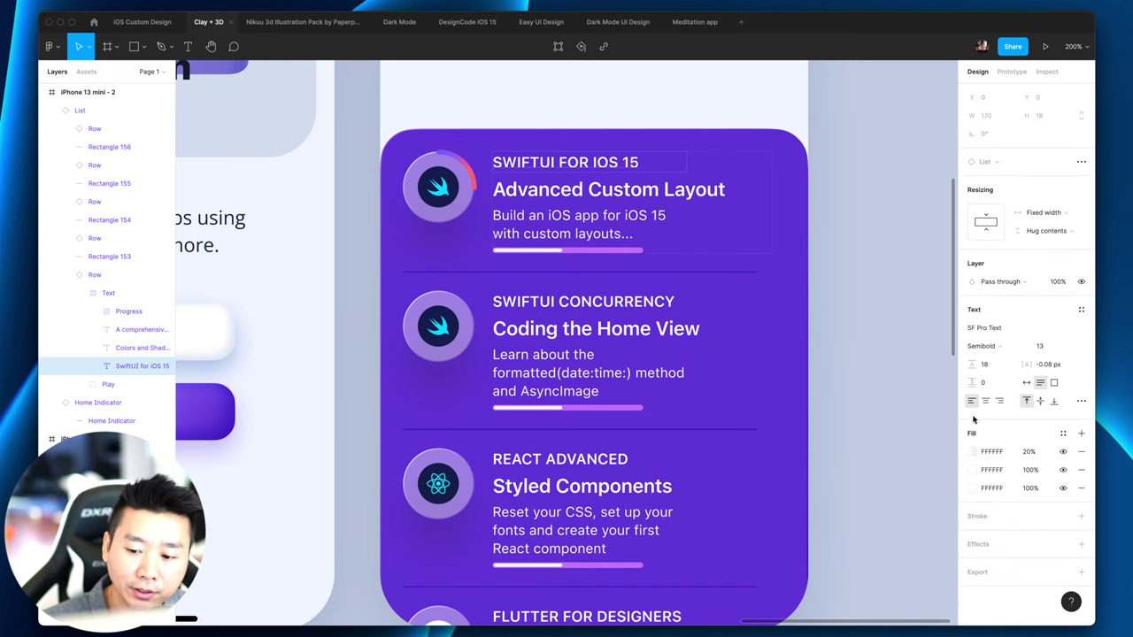
click(1081, 454)
click(1081, 453)
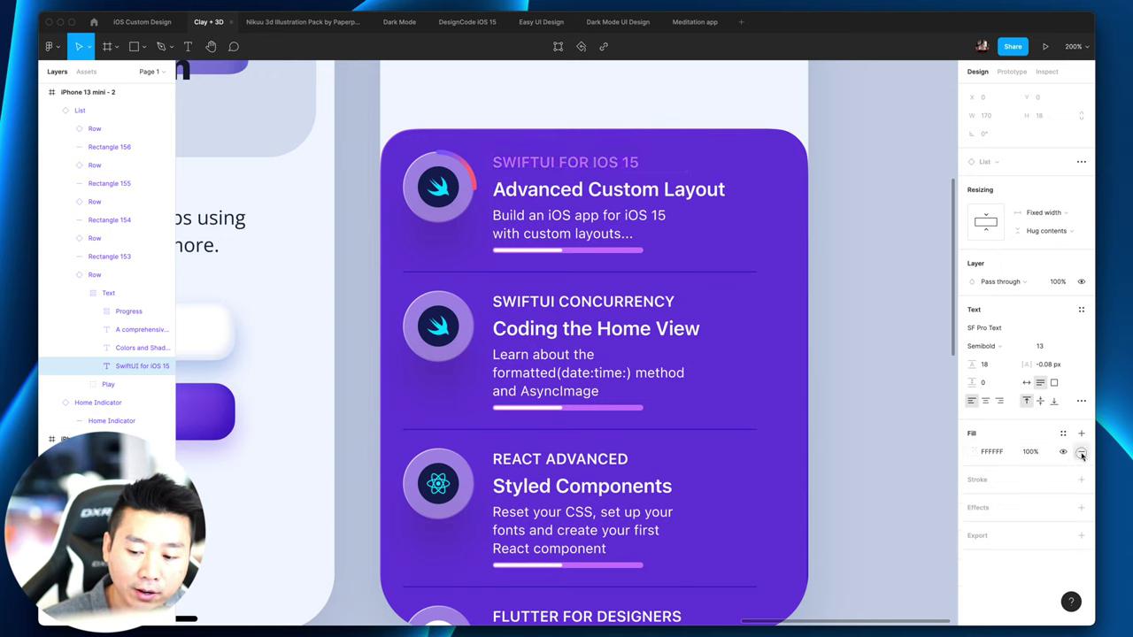
click(1082, 453)
click(1080, 457)
key(super+z)
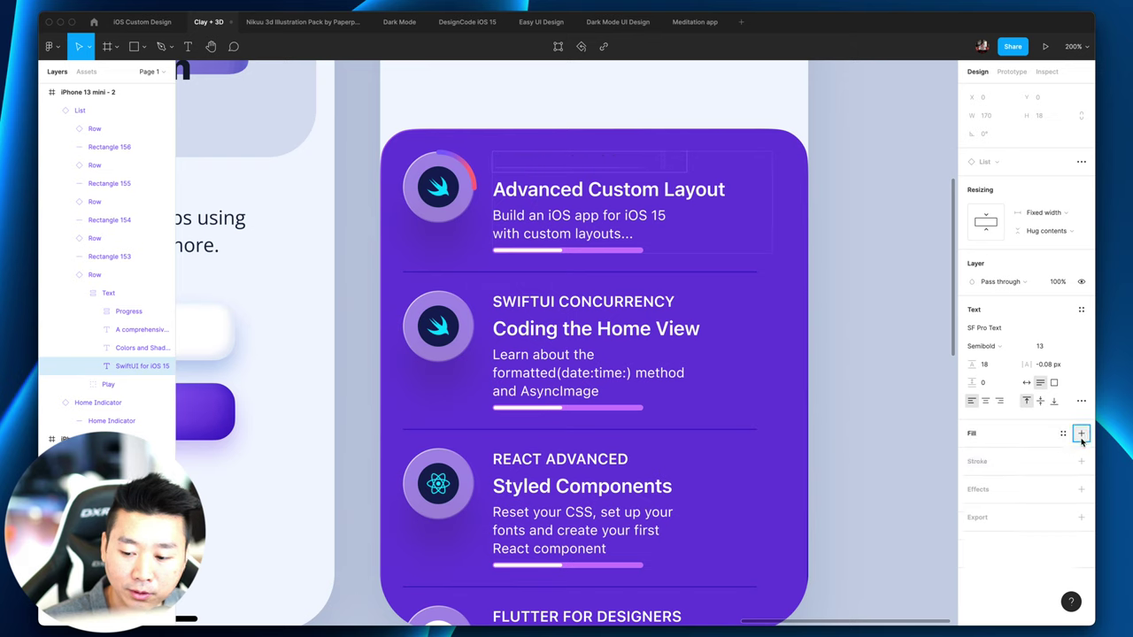
click(1080, 433)
click(1008, 456)
text(ffffff)
key(Return)
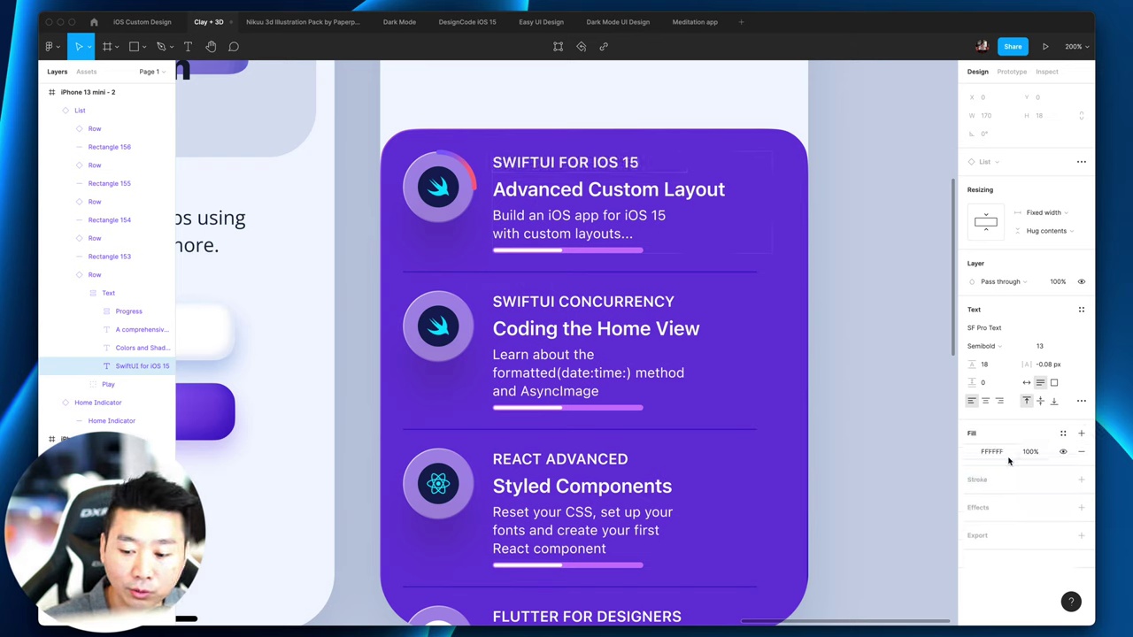
Step: Set the caption's white fill opacity to 60%
click(1027, 454)
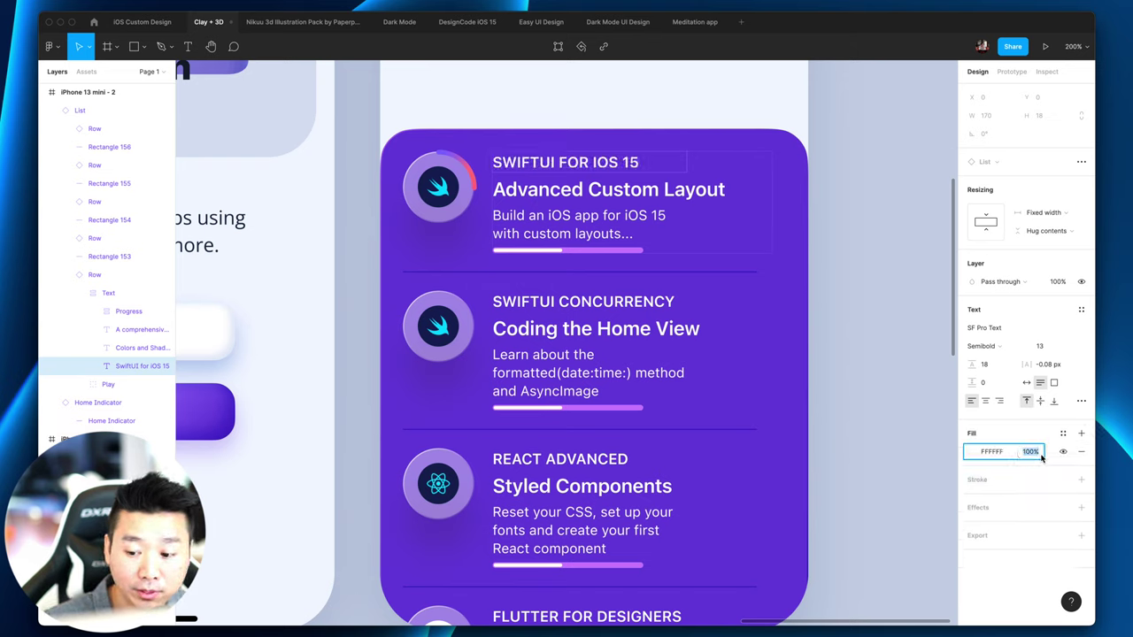
text(70)
key(Return)
click(1041, 457)
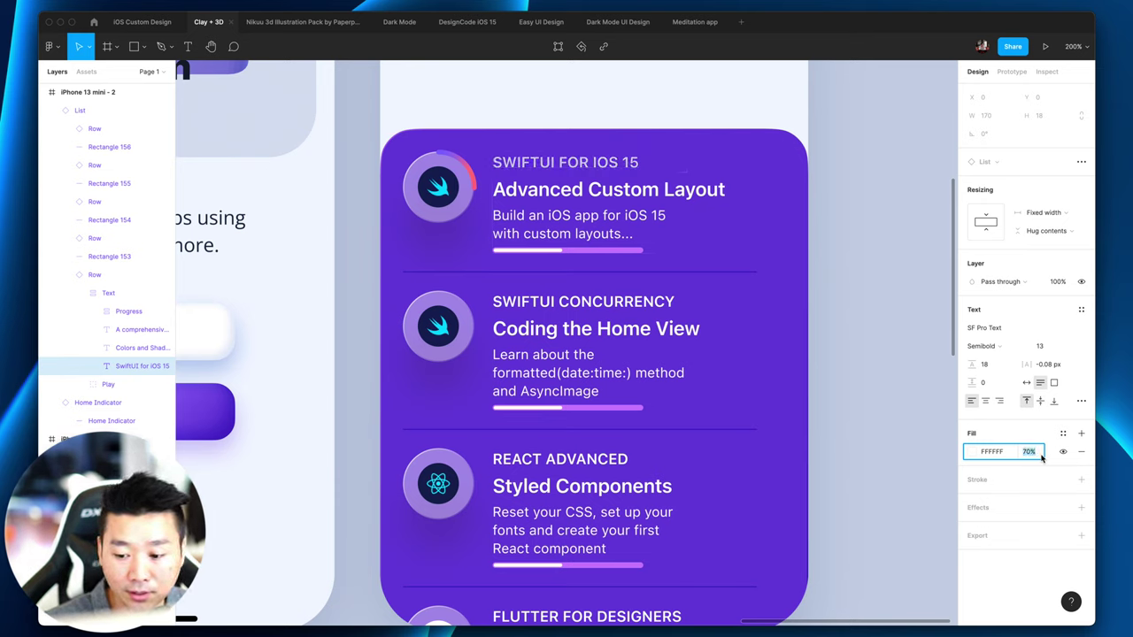
text(60)
key(Return)
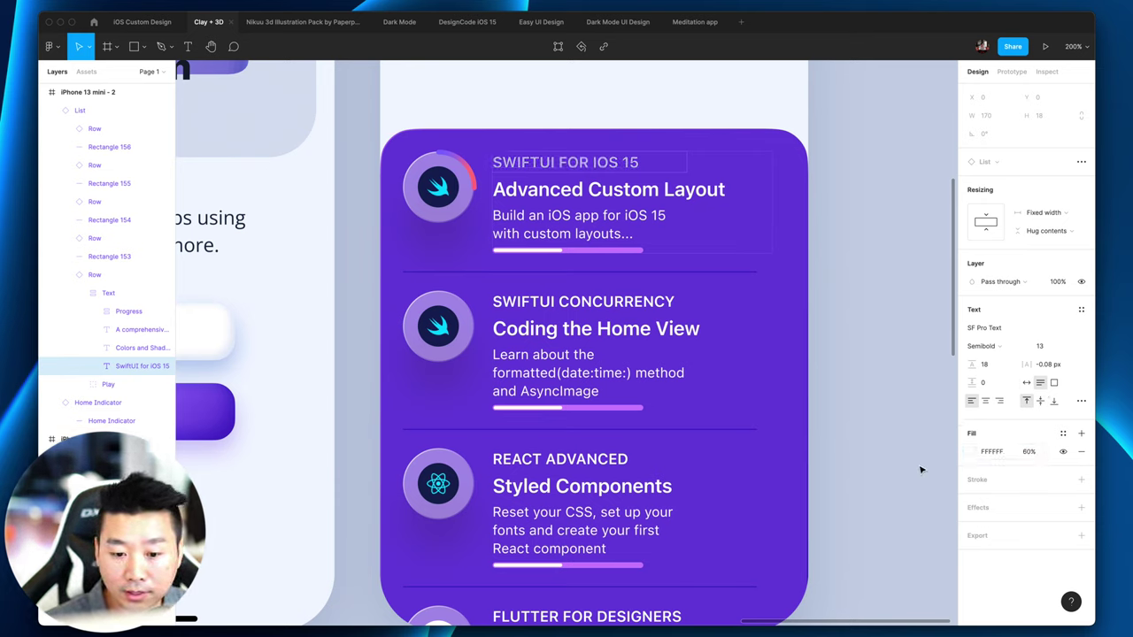
click(874, 265)
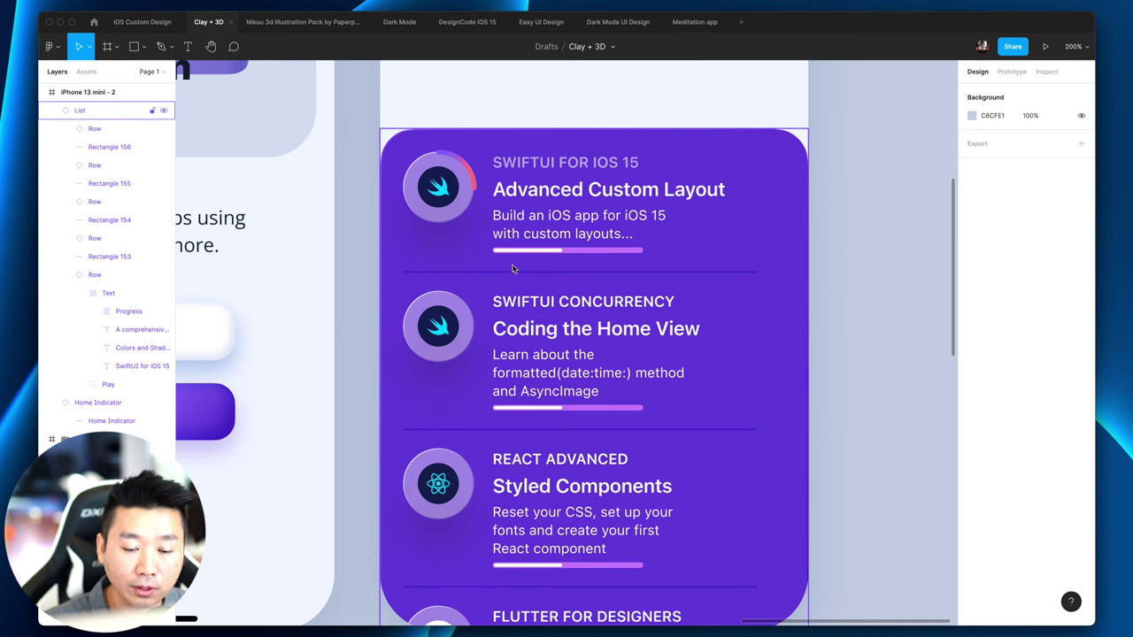
Step: Check the first card's title and caption layers, zooming out and back in
super+click(640, 161)
click(555, 181)
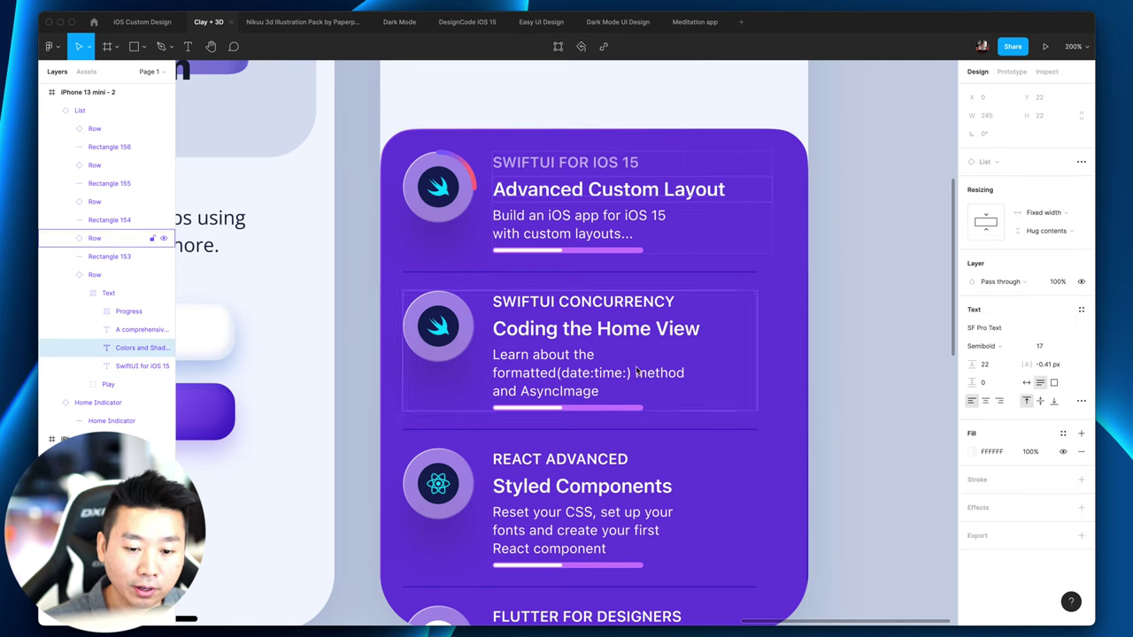
click(579, 165)
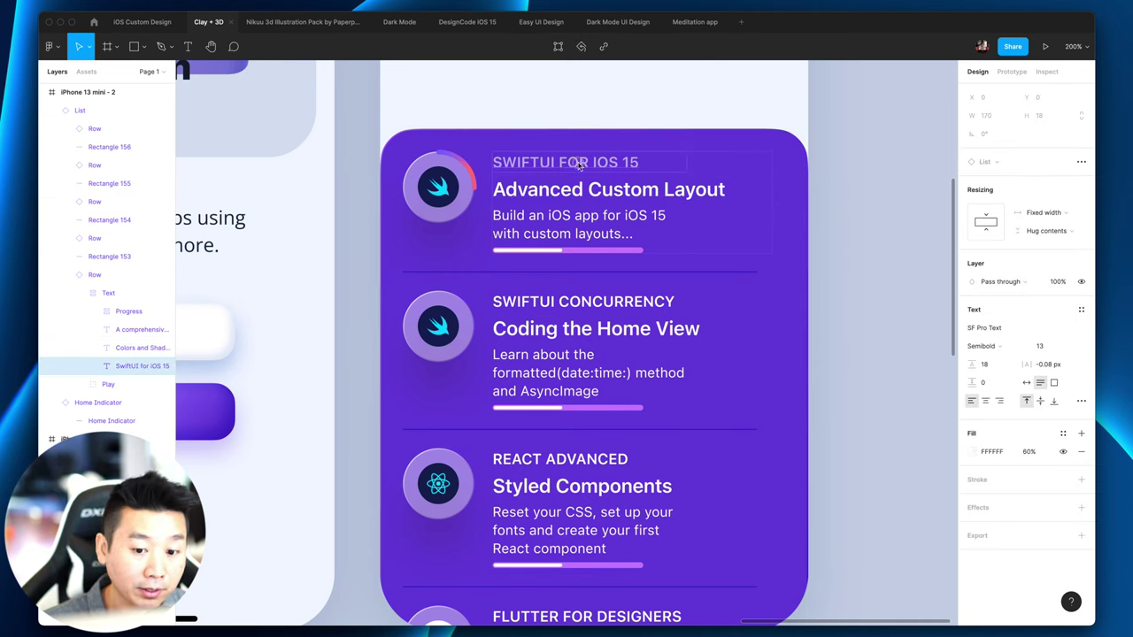
key(shift+0)
click(772, 247)
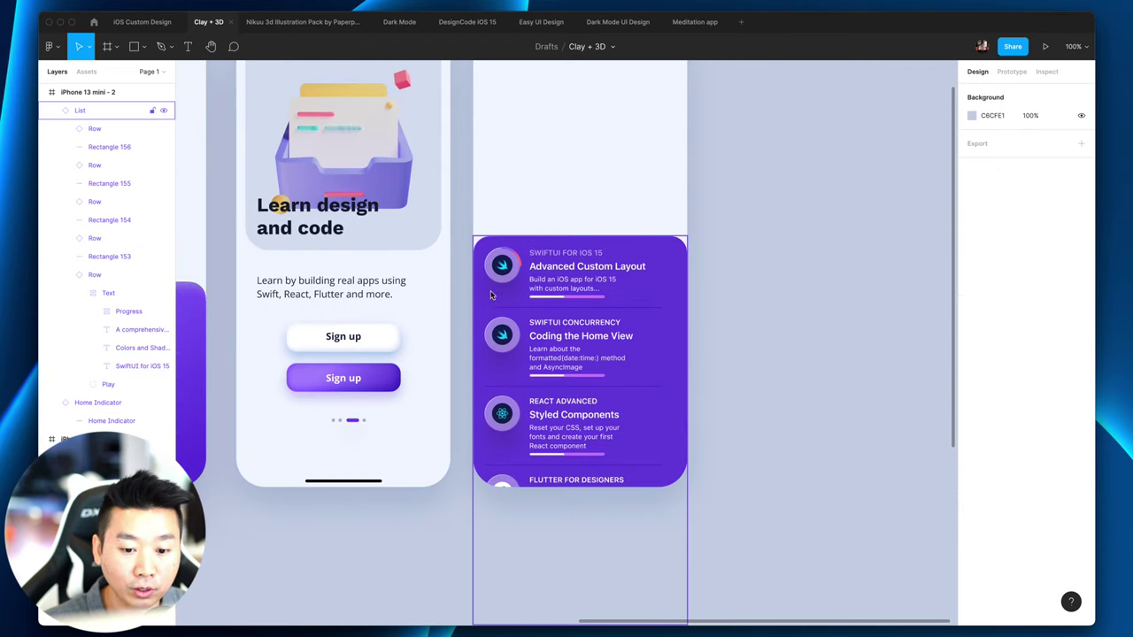
key(super+equal)
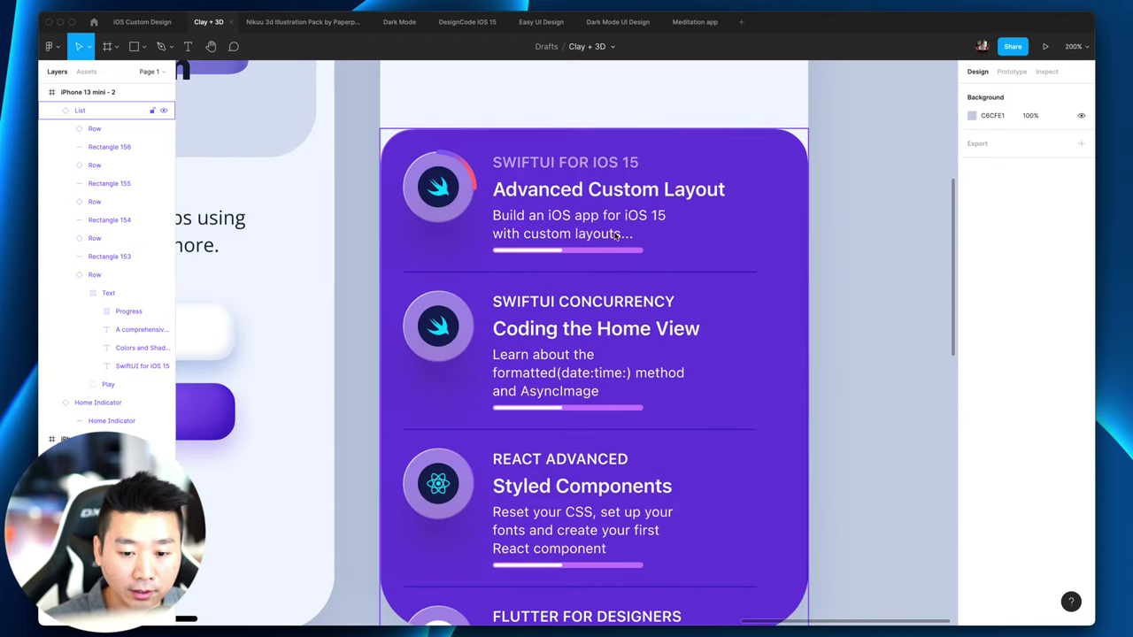
Step: Replace the first card's description fills with a single FFFFFF fill at 20% opacity
click(137, 329)
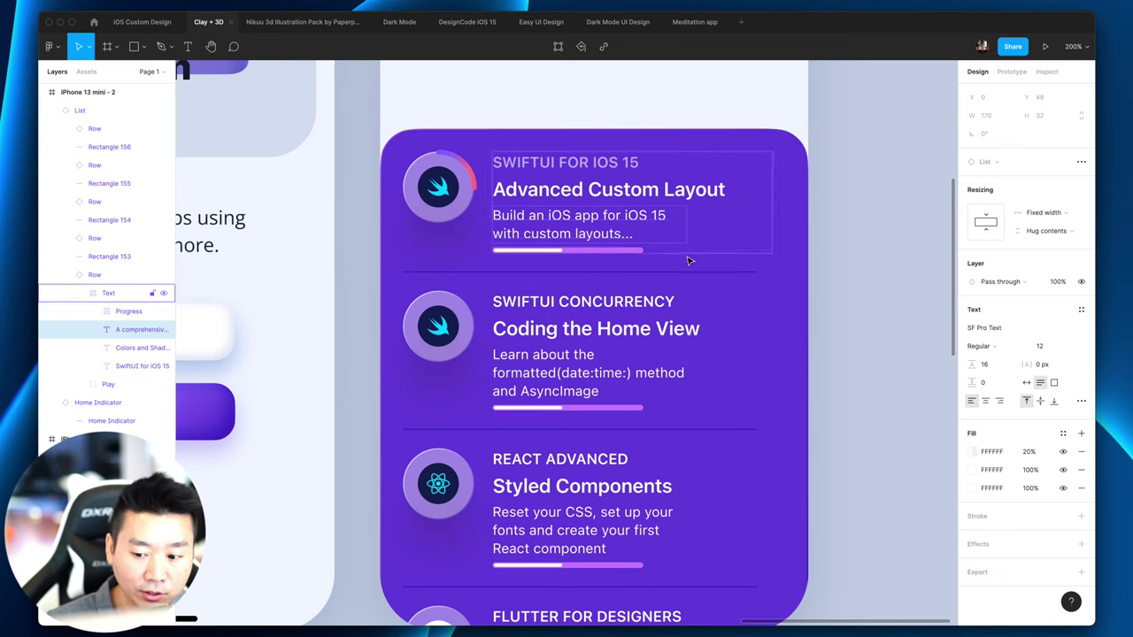
click(1081, 452)
click(1079, 451)
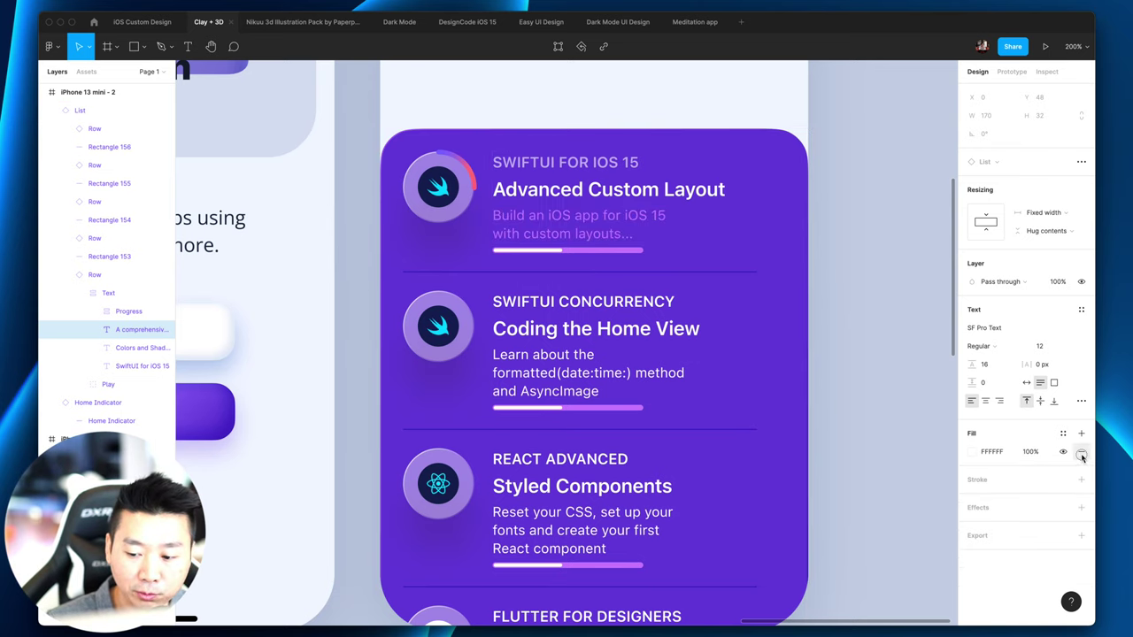
click(1080, 451)
click(1080, 433)
click(1014, 455)
text(ffffff)
key(Return)
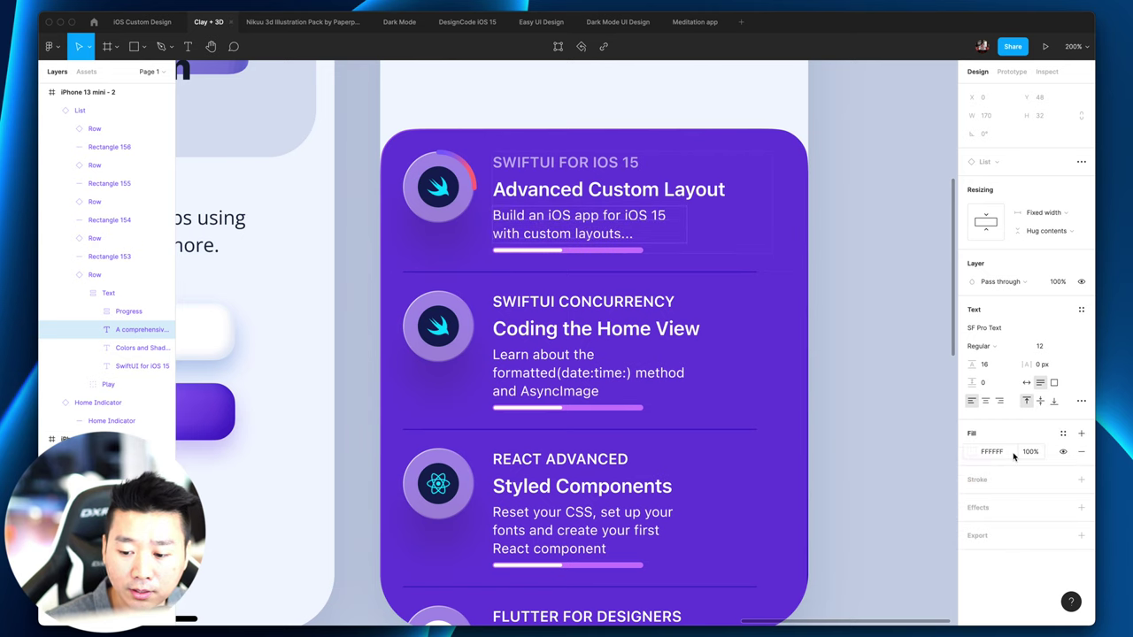
click(1028, 454)
text(20)
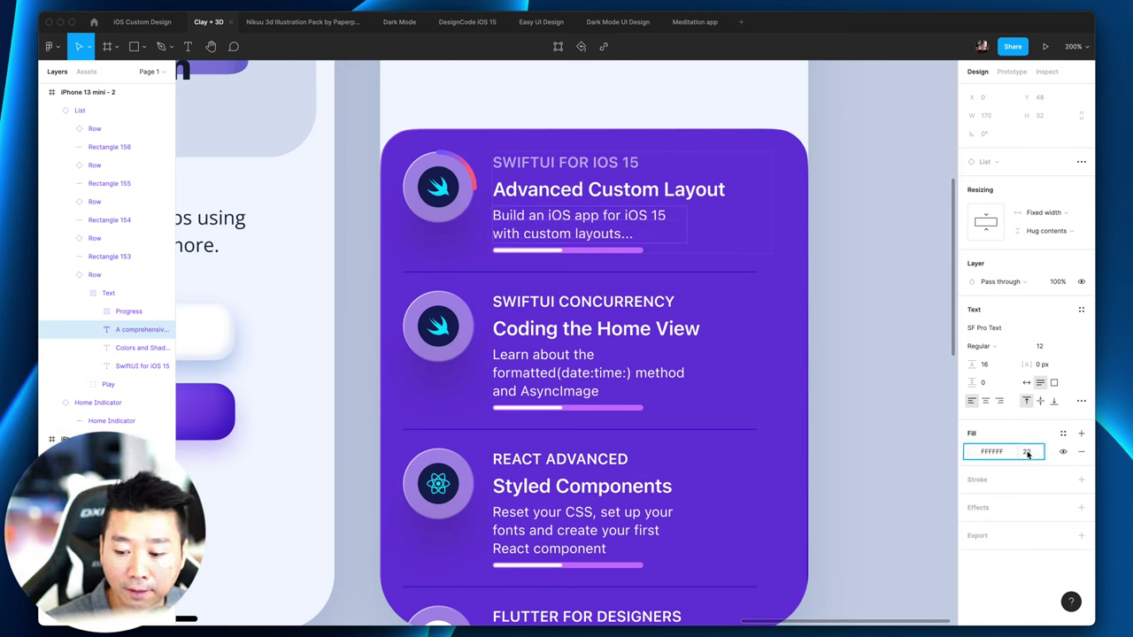
key(Return)
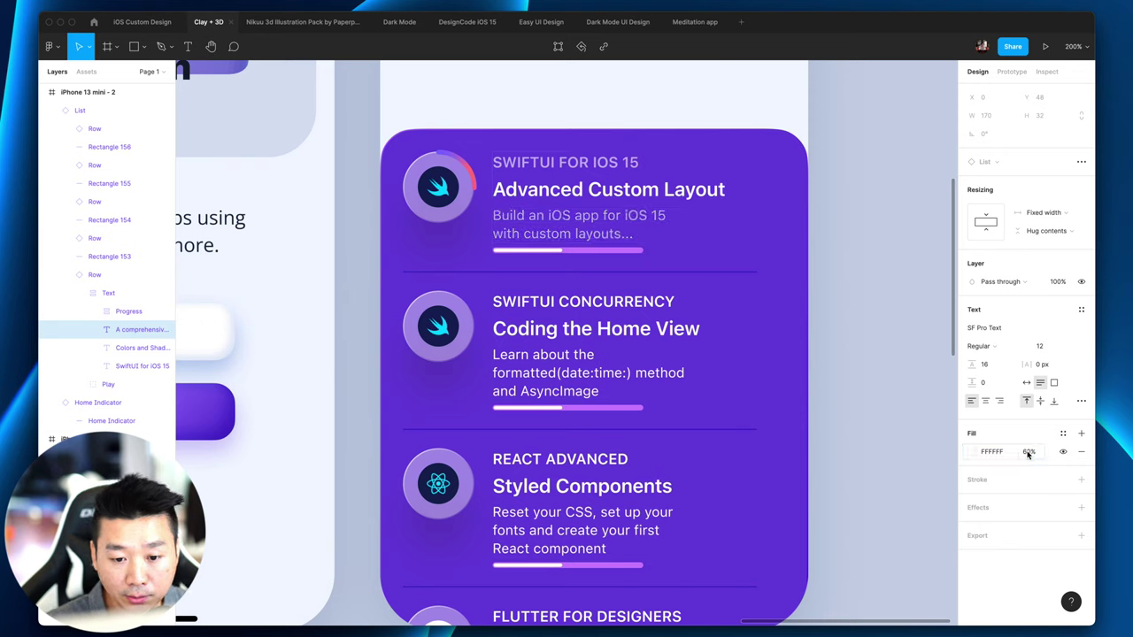
click(1031, 454)
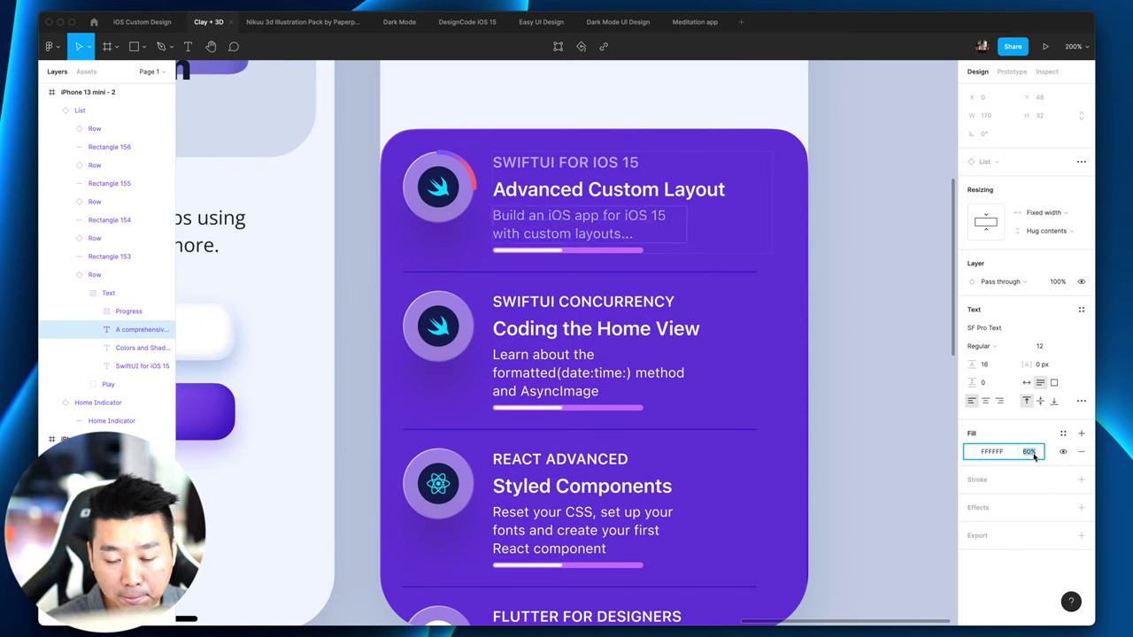
click(850, 450)
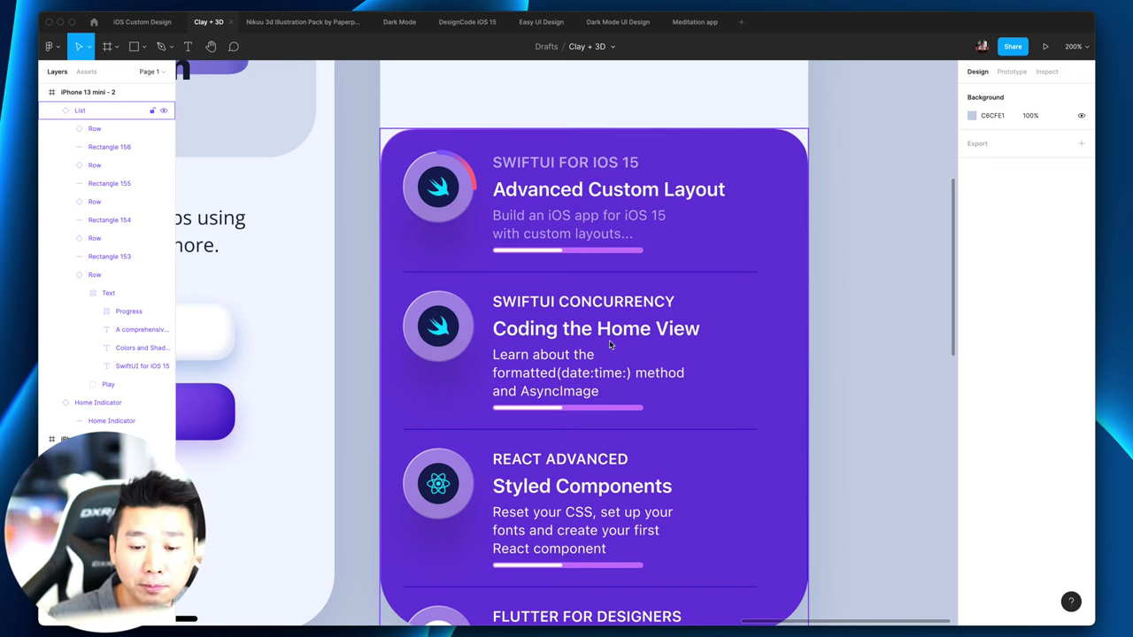
Step: Give the second card's caption and description and the third description one FFFFFF fill at 60%
super+click(627, 301)
shift+super+click(549, 369)
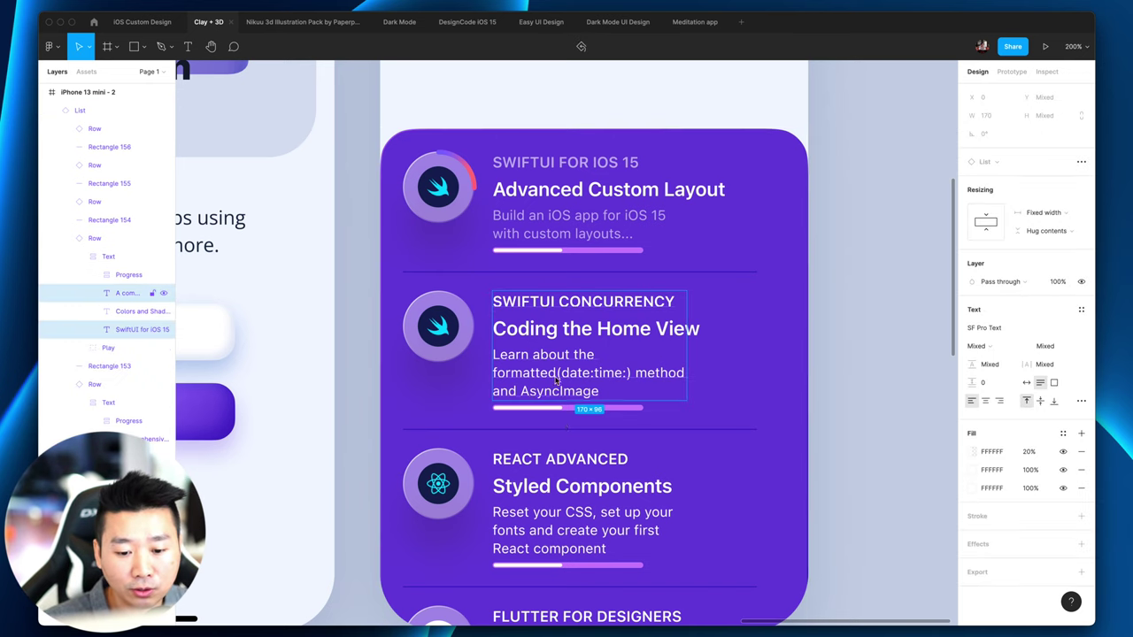
shift+super+click(553, 522)
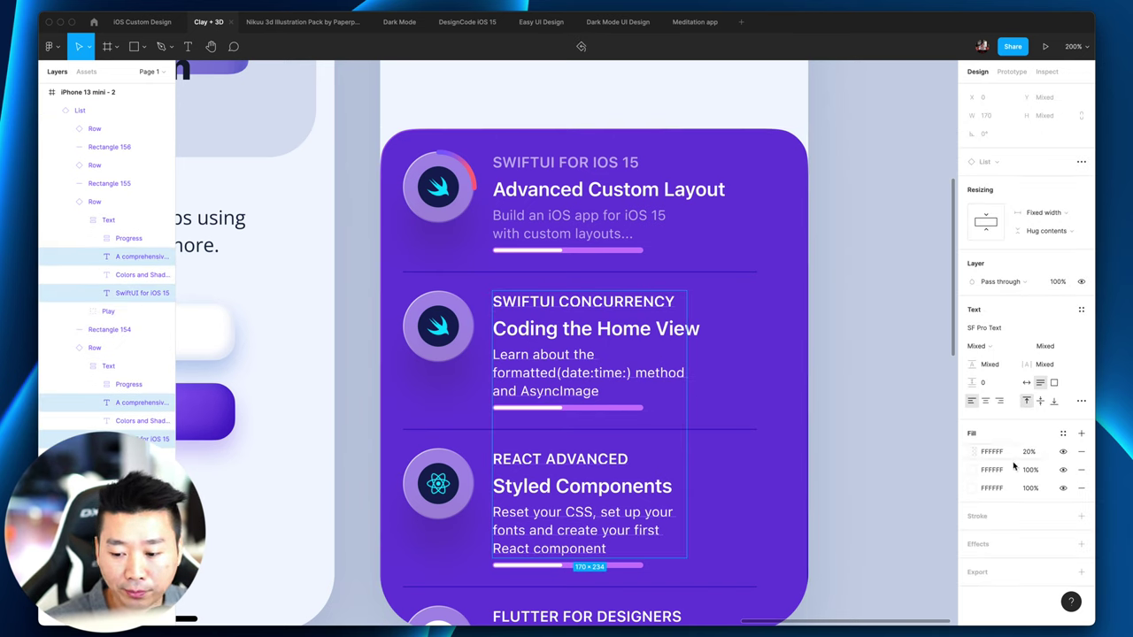
click(1080, 451)
click(1080, 451)
click(1080, 451)
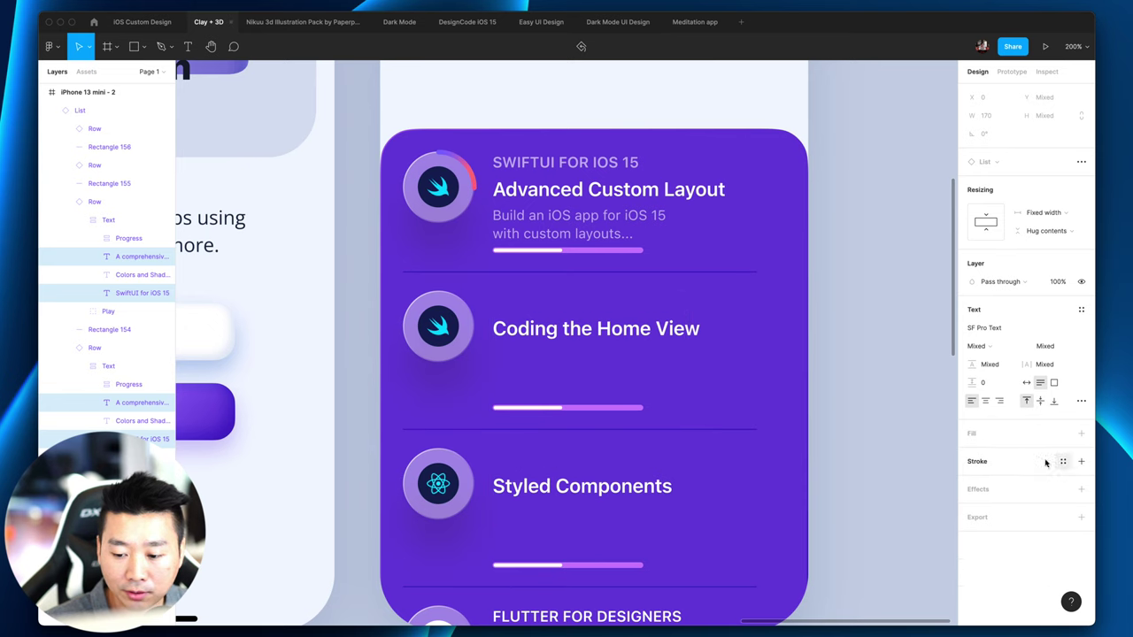
click(1080, 434)
click(1011, 454)
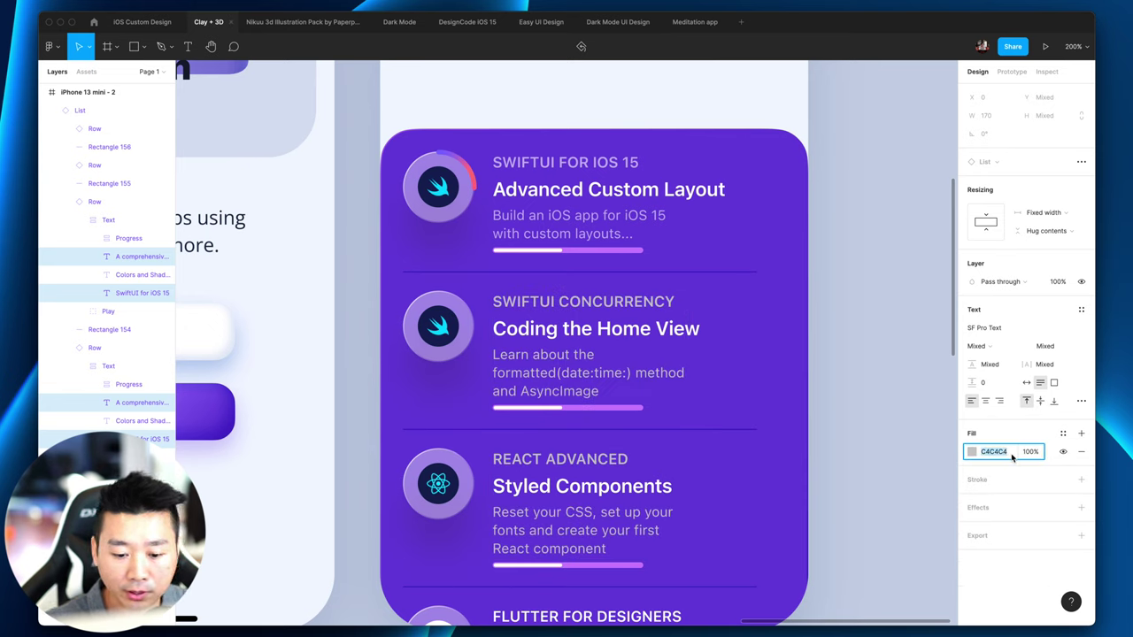
text(FFFFFF)
key(Return)
click(1033, 455)
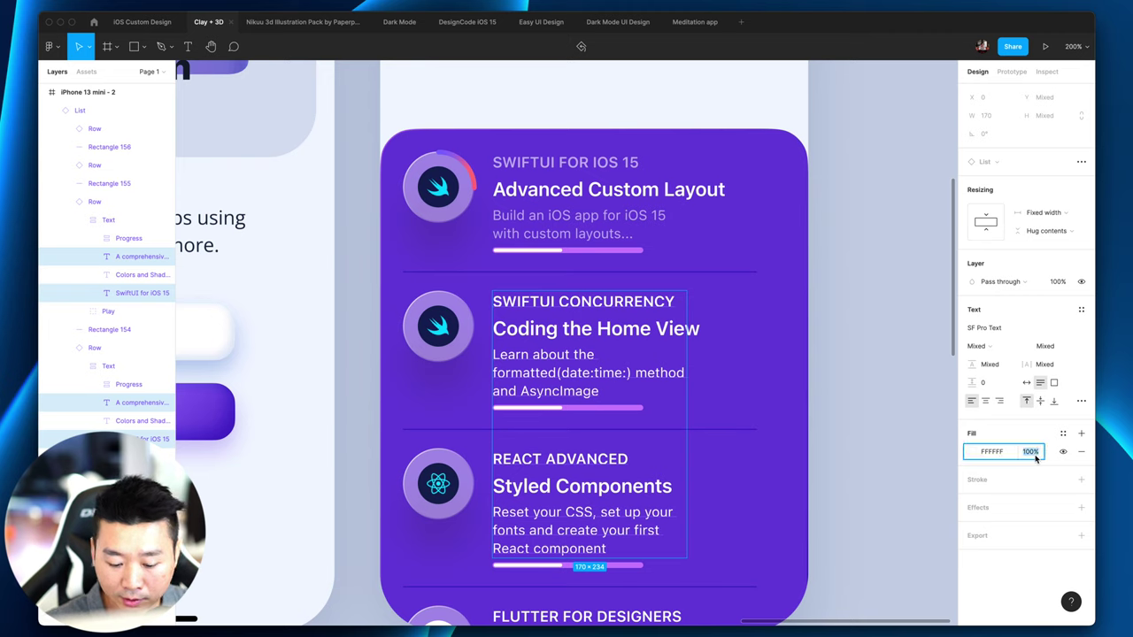
text(60)
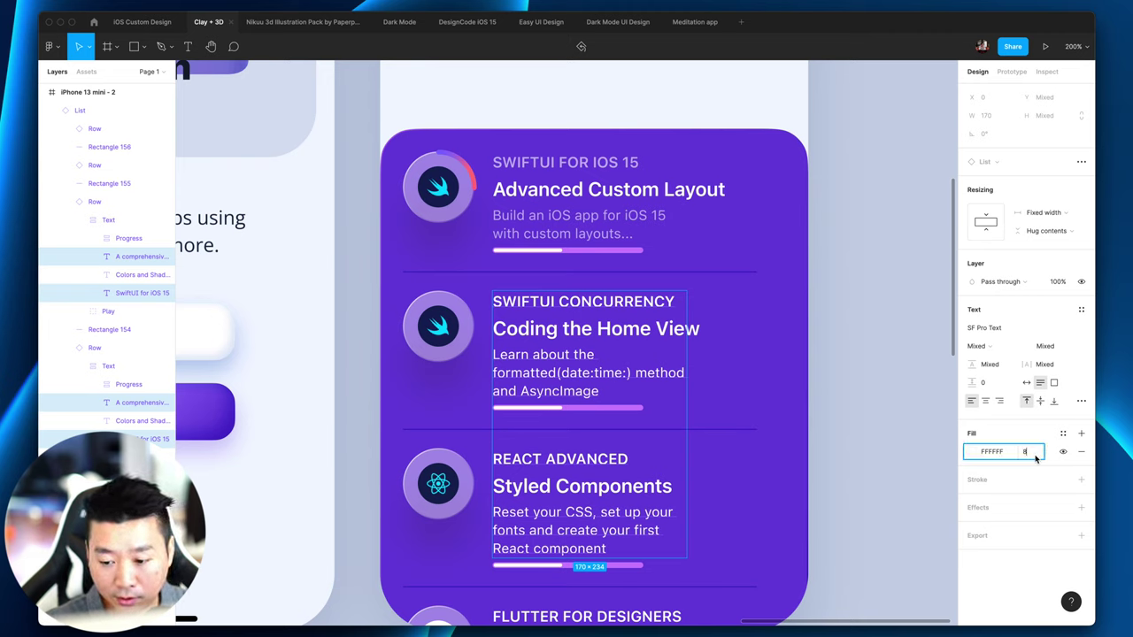
key(Return)
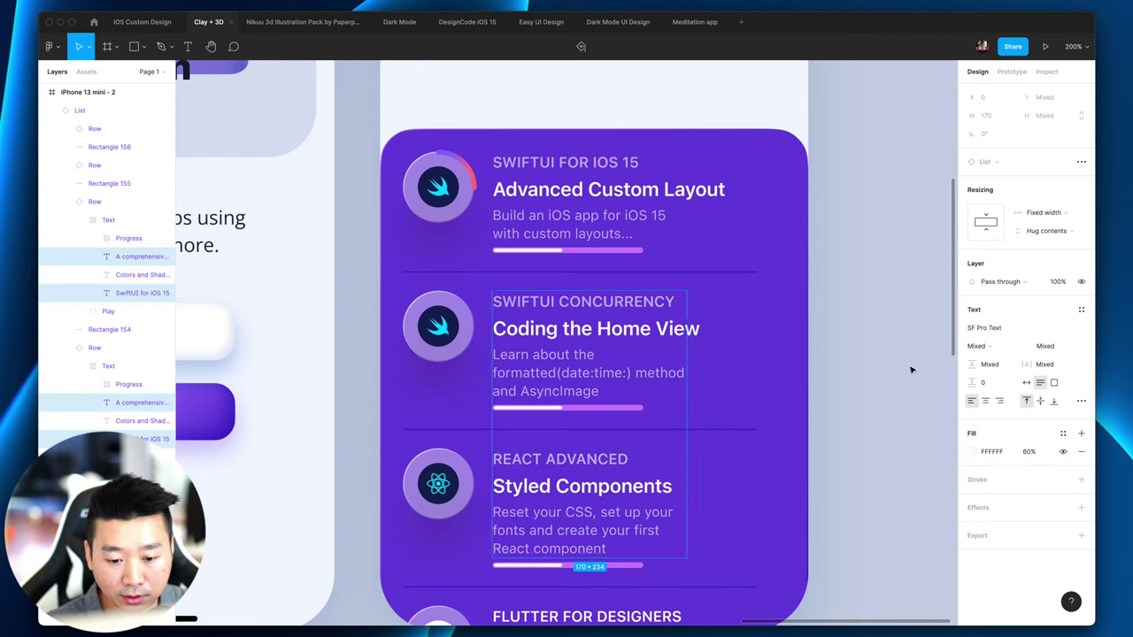
click(905, 369)
Step: Raise the second and third card descriptions' fill opacity to 80%
click(142, 403)
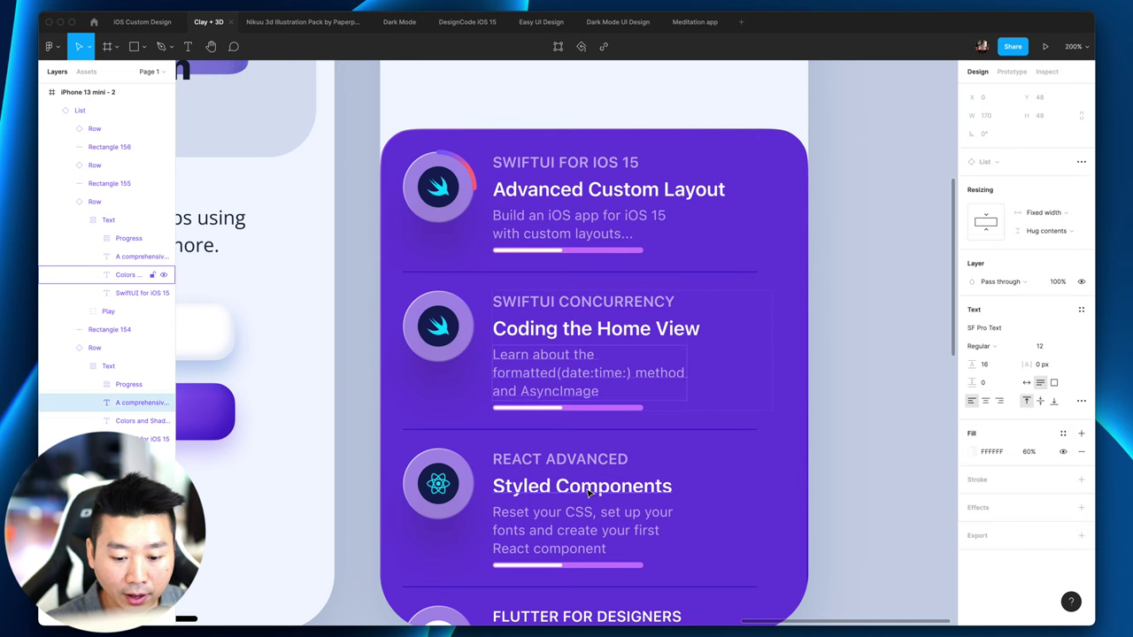
shift+click(141, 255)
scroll(843, 466, down, 1)
scroll(843, 465, down, 1)
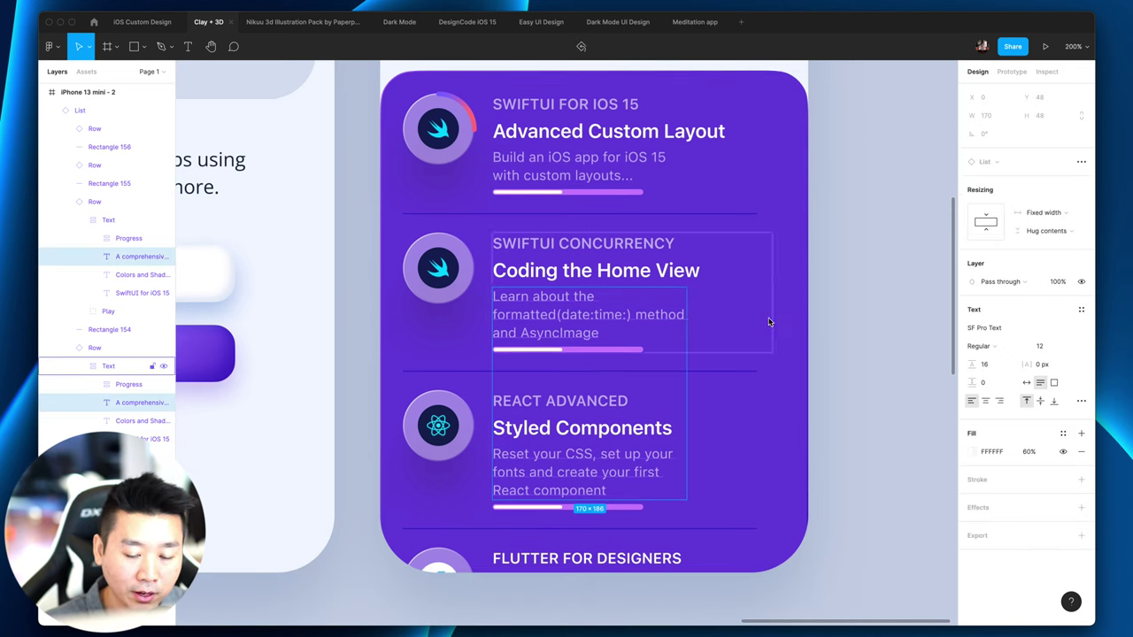
click(1037, 454)
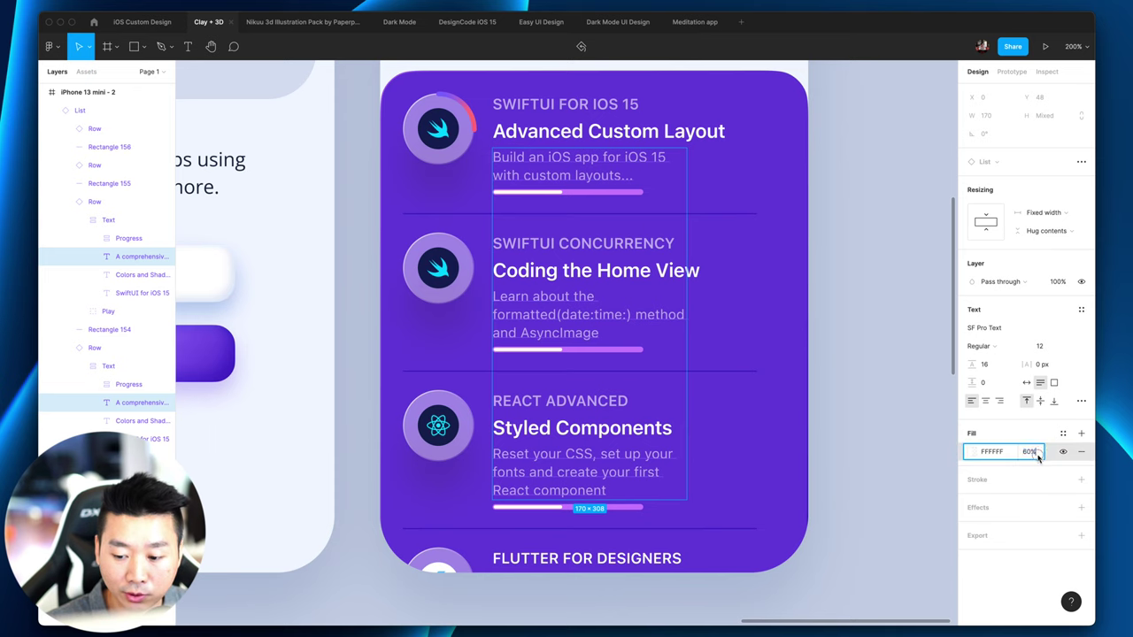
text(80)
key(Return)
click(902, 363)
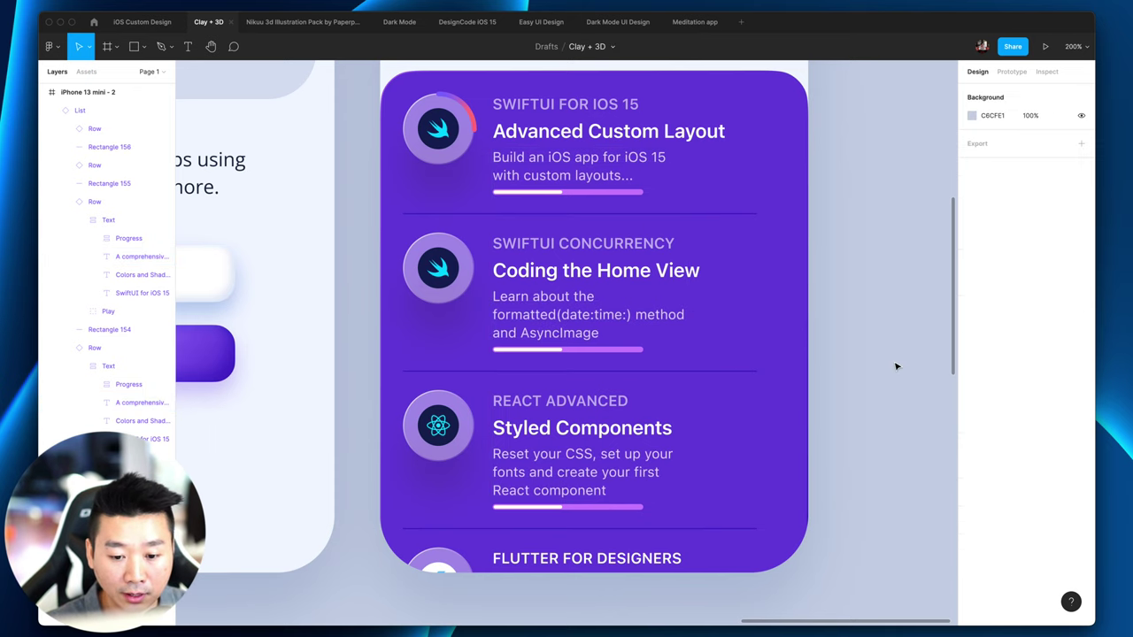
Step: Multi-select the REACT ADVANCED, FLUTTER FOR DESIGNERS and SWIFTUI FOR IOS 15 captions
key(shift+0)
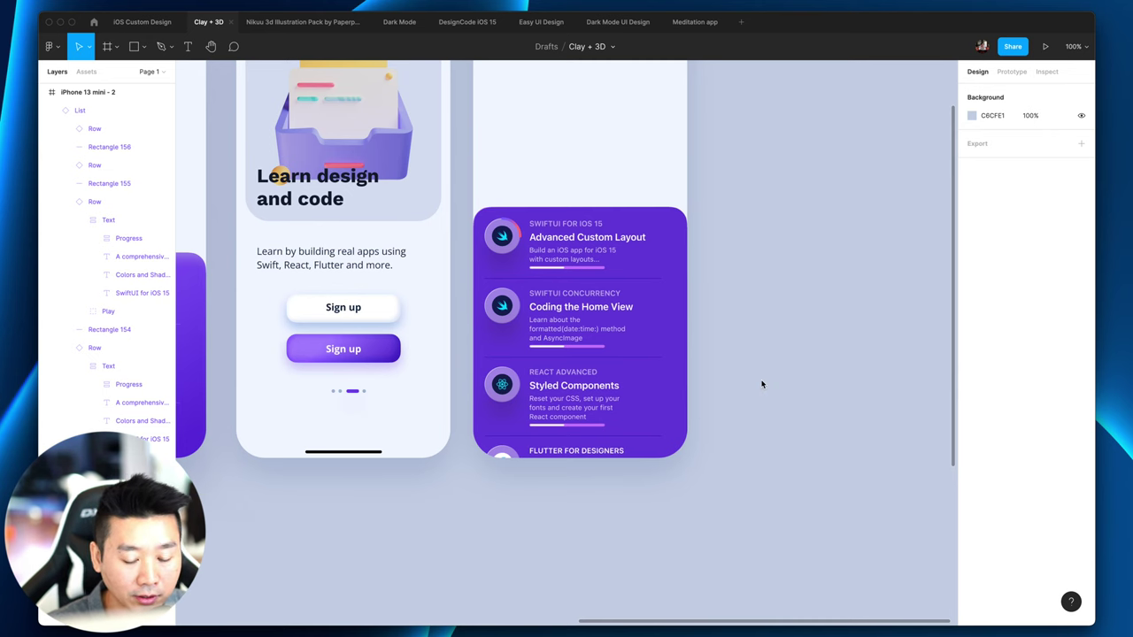
super+click(567, 372)
key(plus)
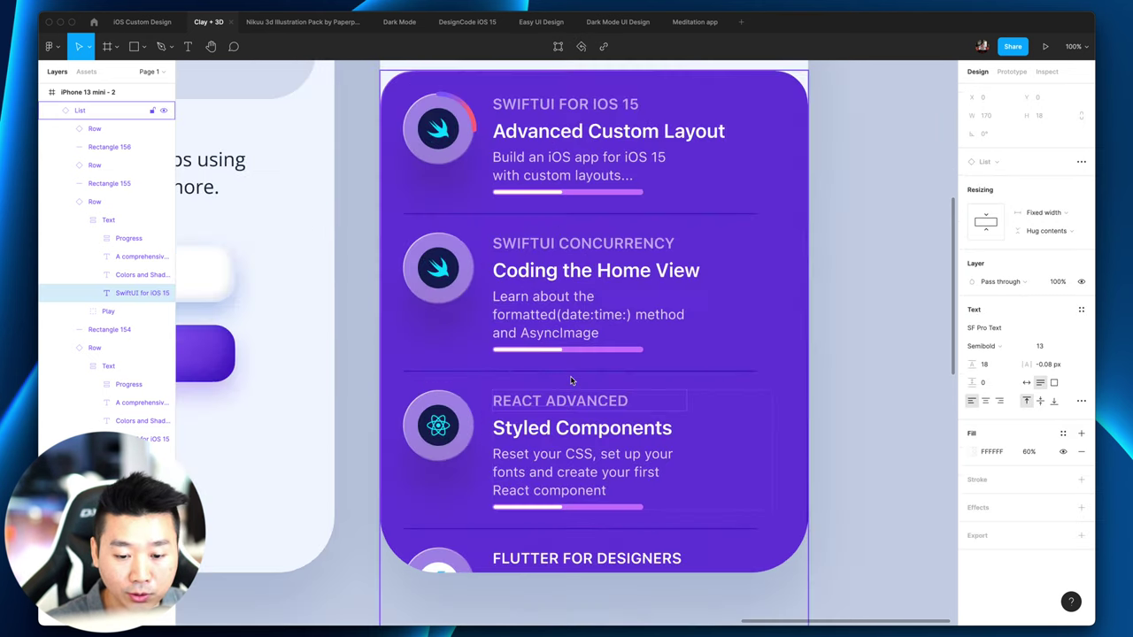
shift+super+click(614, 550)
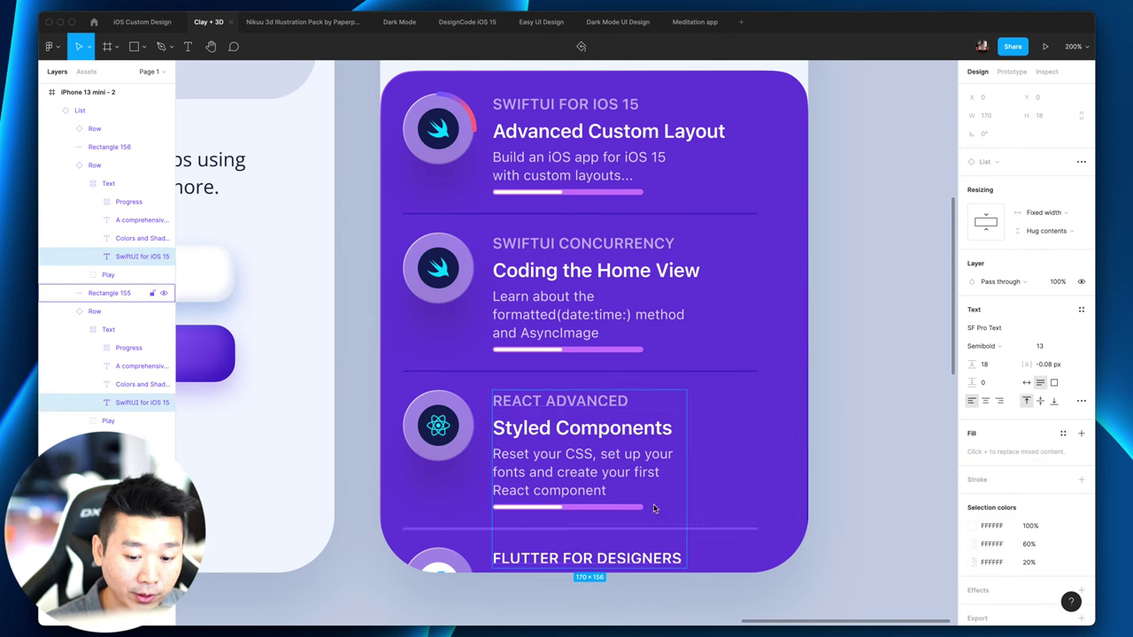
shift+super+click(601, 101)
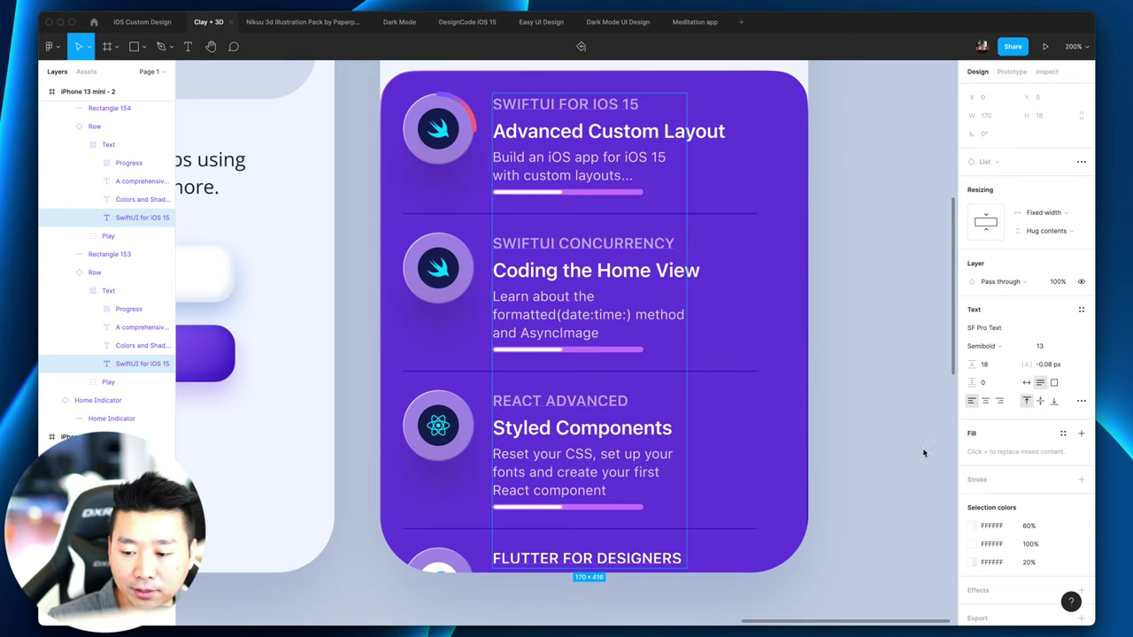
Step: Colour the selected captions with the card's sampled purple, then lighten it in the colour picker
key(i)
click(782, 252)
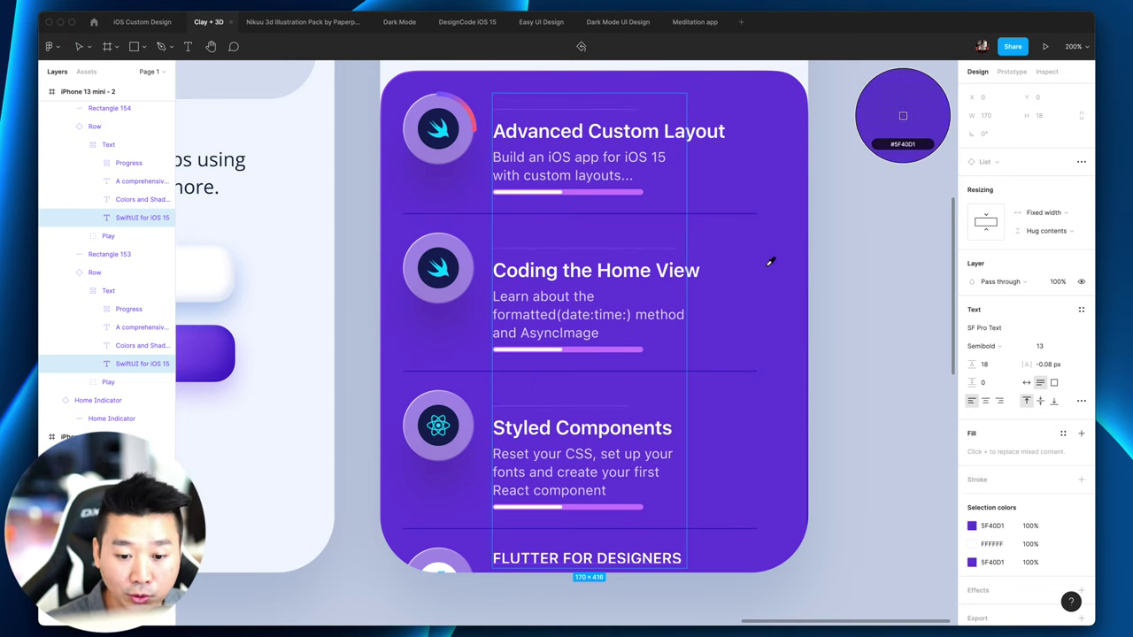
scroll(983, 566, down, 2)
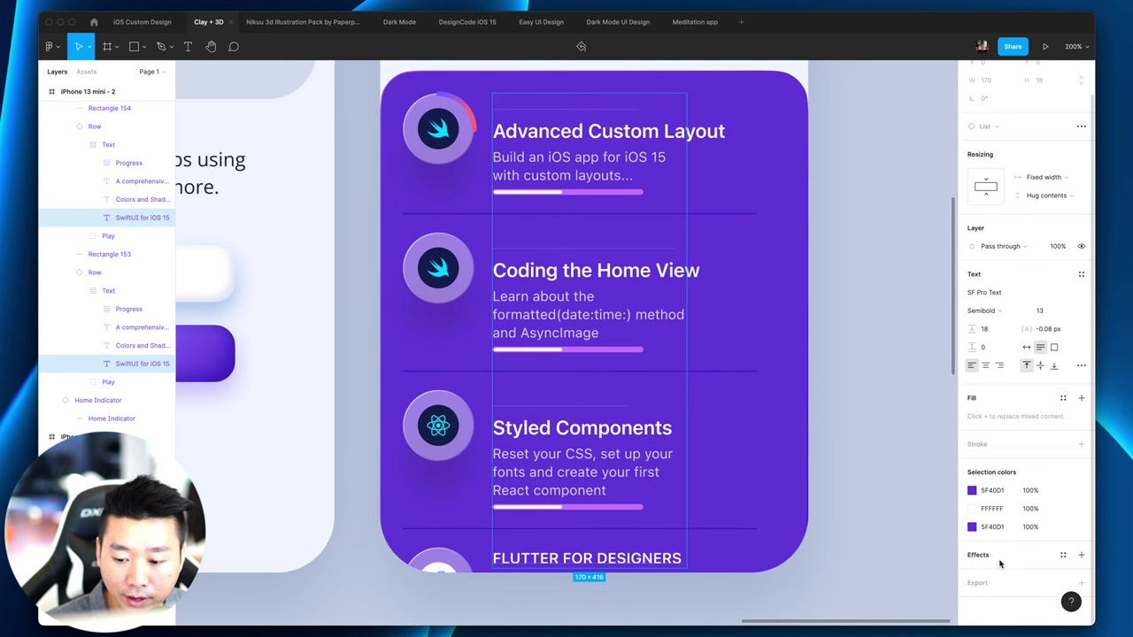
click(971, 491)
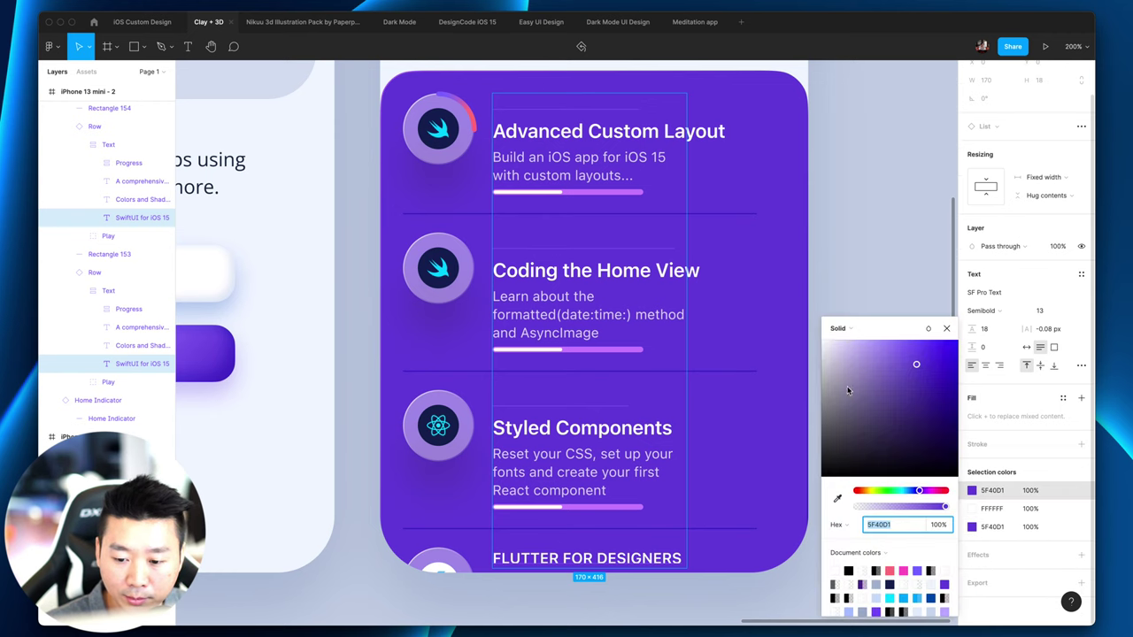
drag(846, 386, 860, 252)
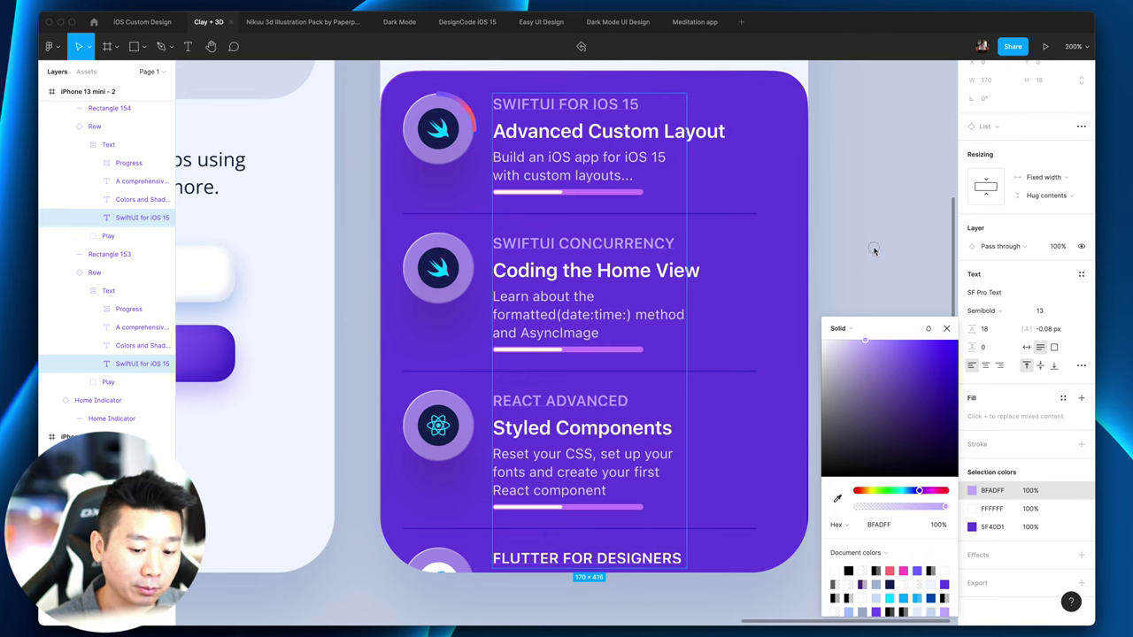
click(869, 266)
scroll(870, 267, up, 1)
Step: Select the category labels across the course rows and shift their fill hue to pink F8ADFF
click(517, 438)
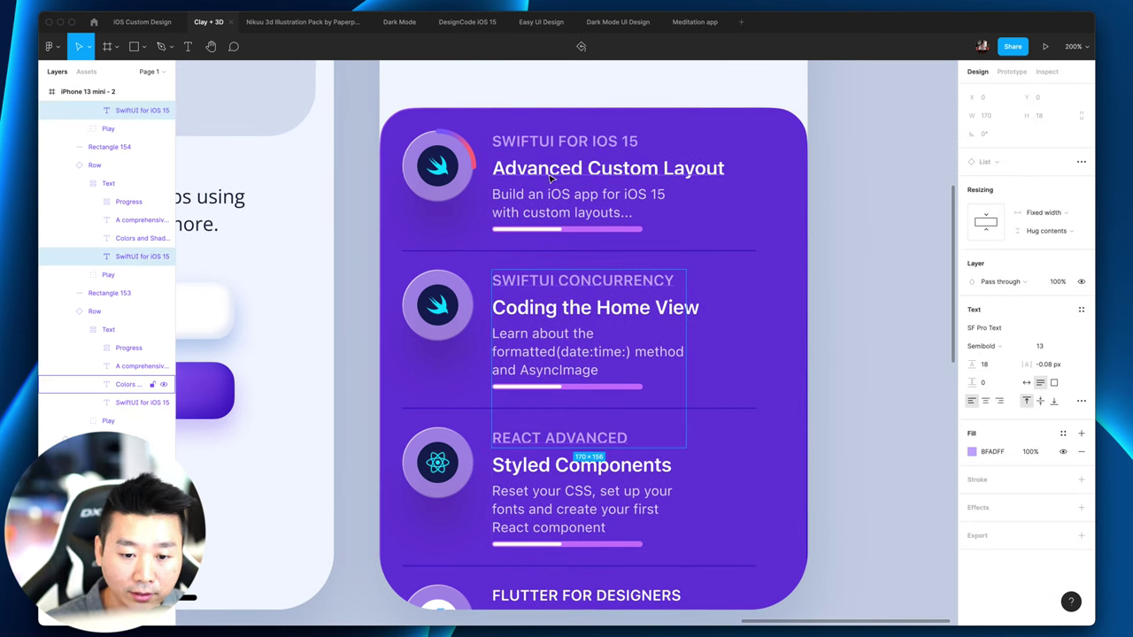
click(734, 414)
click(558, 438)
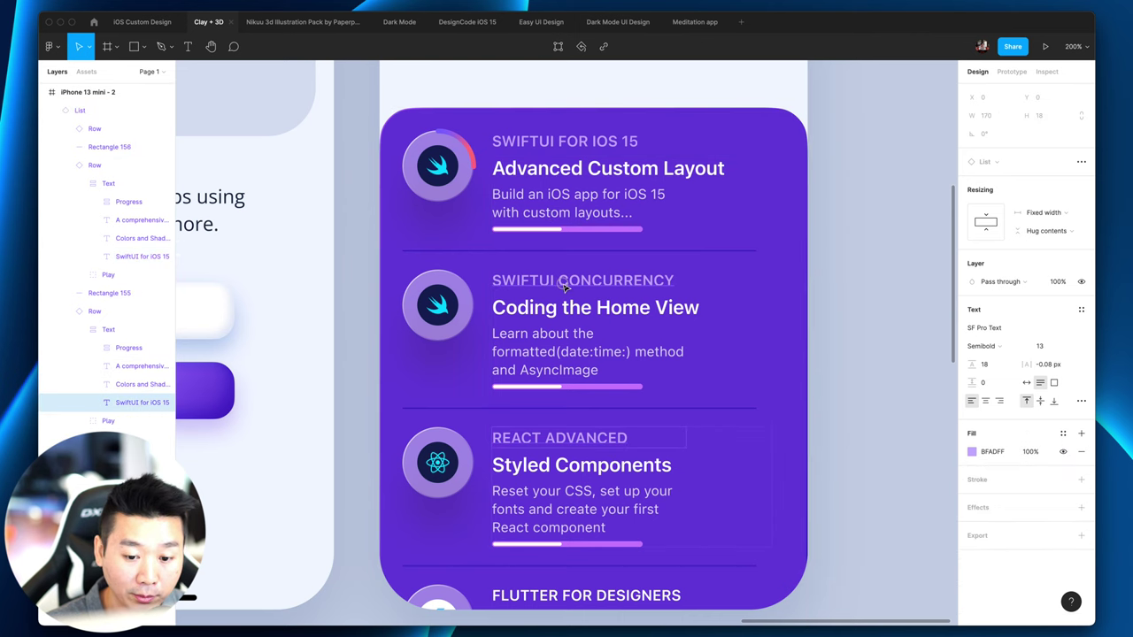
shift+click(563, 144)
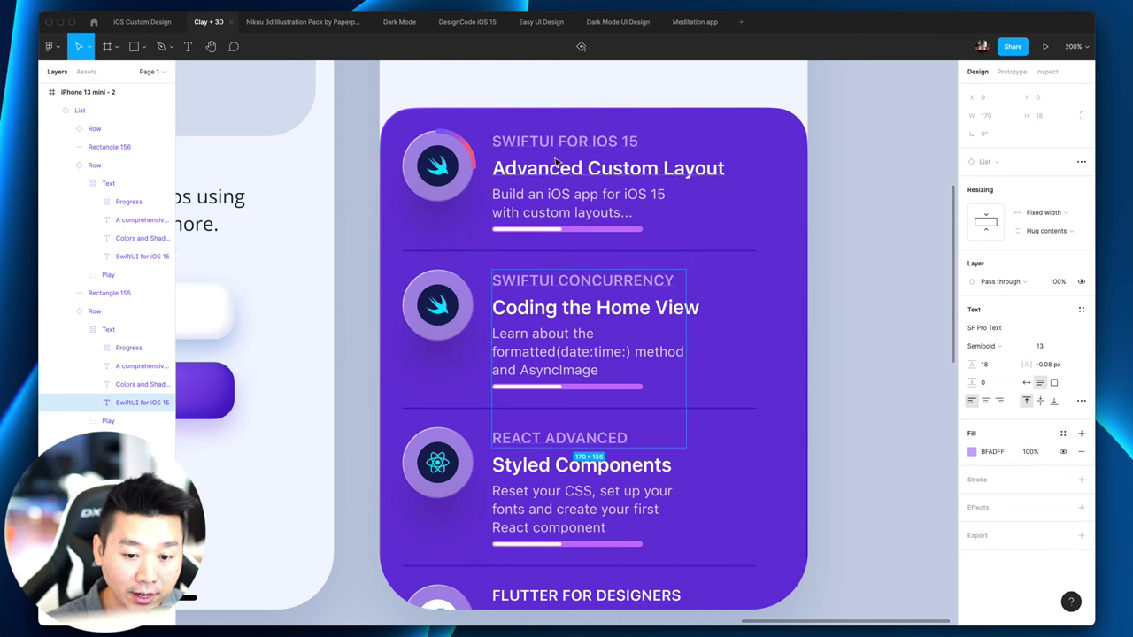
click(971, 452)
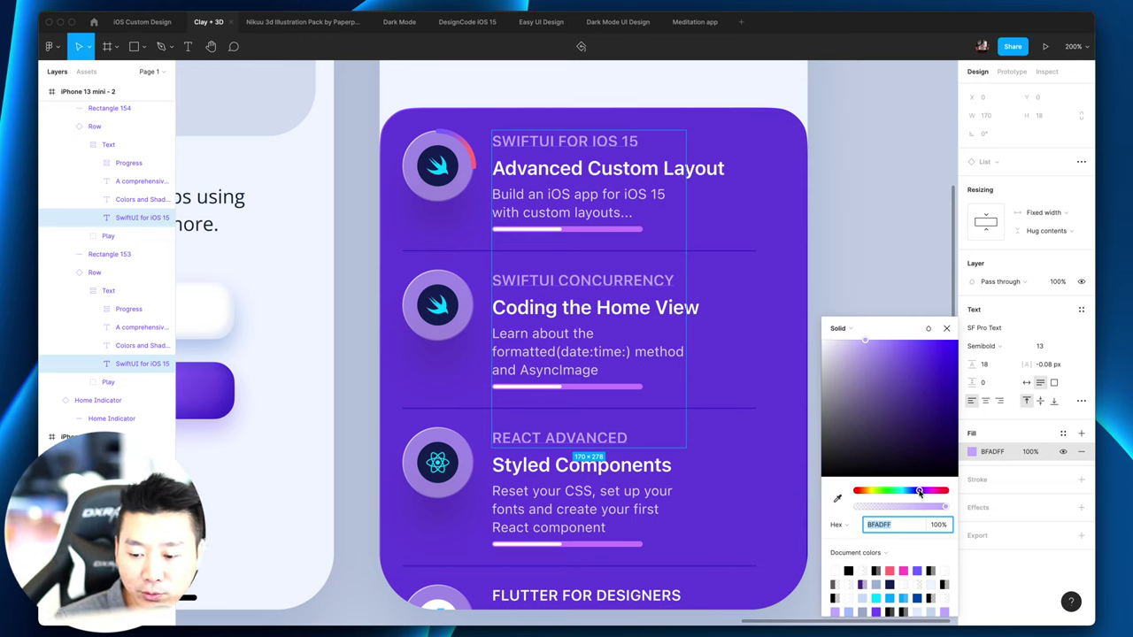
drag(919, 493, 930, 493)
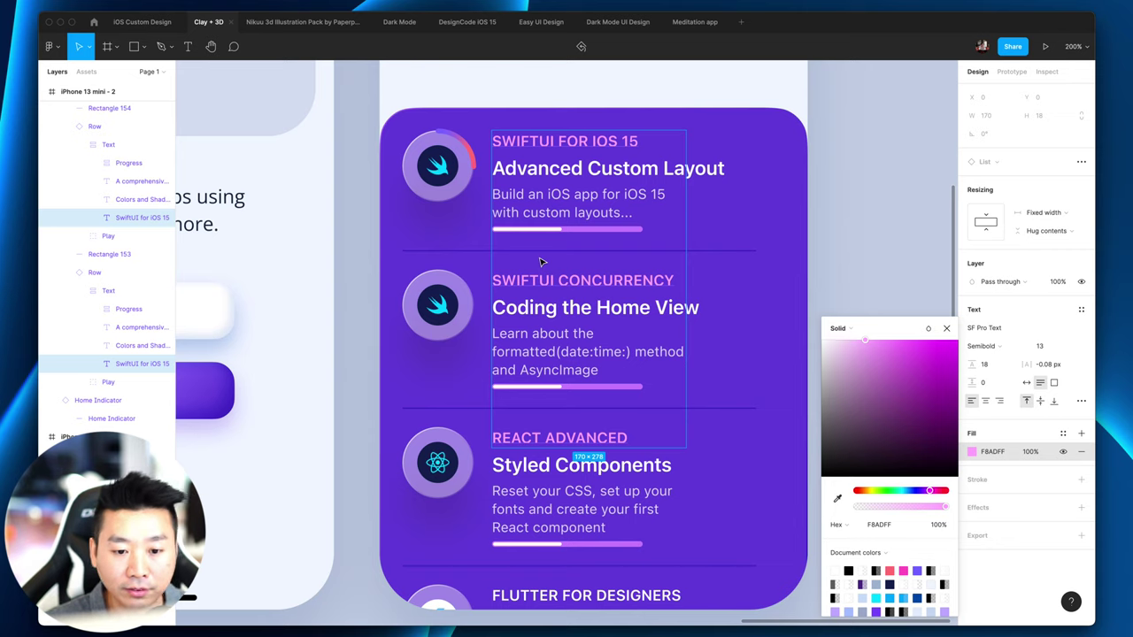
click(872, 273)
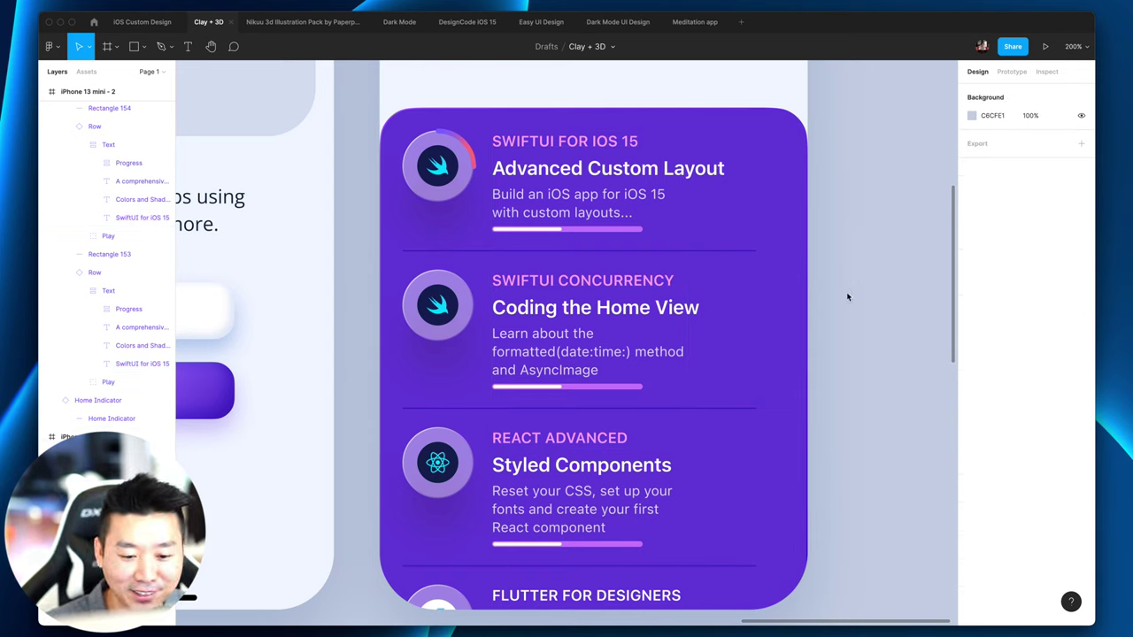
scroll(851, 297, right, 3)
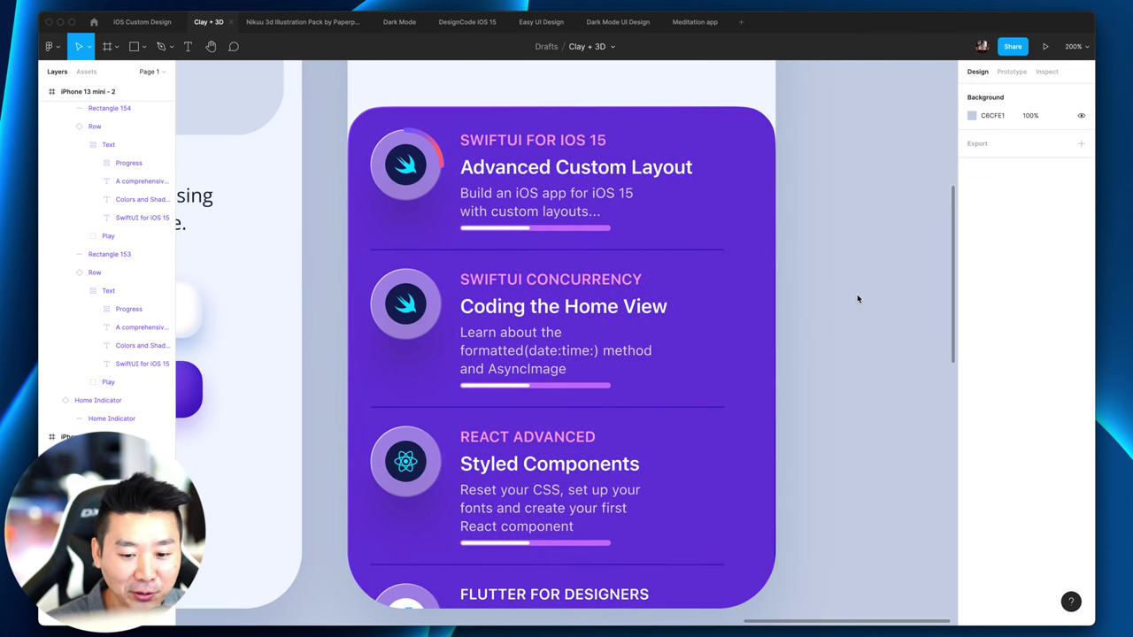
click(742, 260)
scroll(869, 300, down, 3)
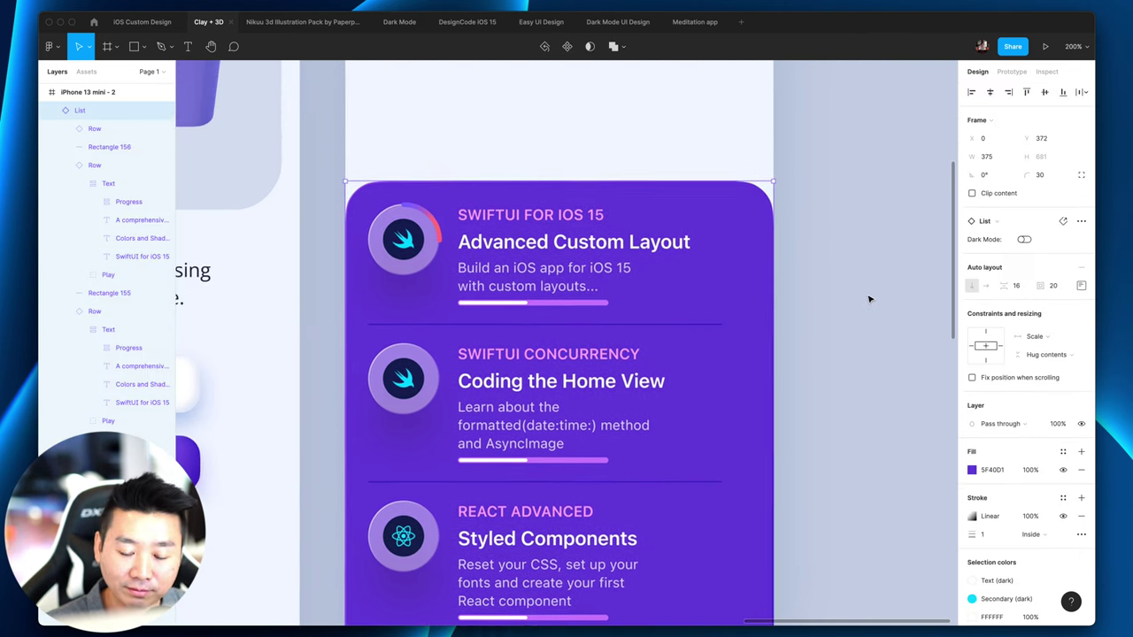
key(shift+0)
scroll(837, 285, up, 2)
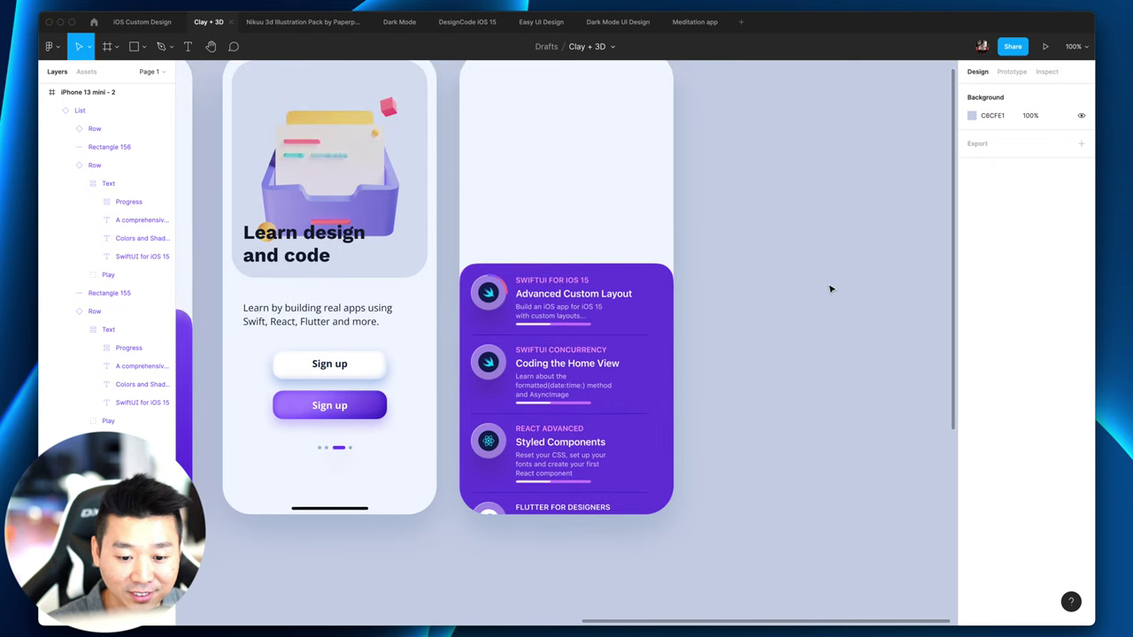
scroll(831, 286, left, 1)
scroll(801, 359, left, 10)
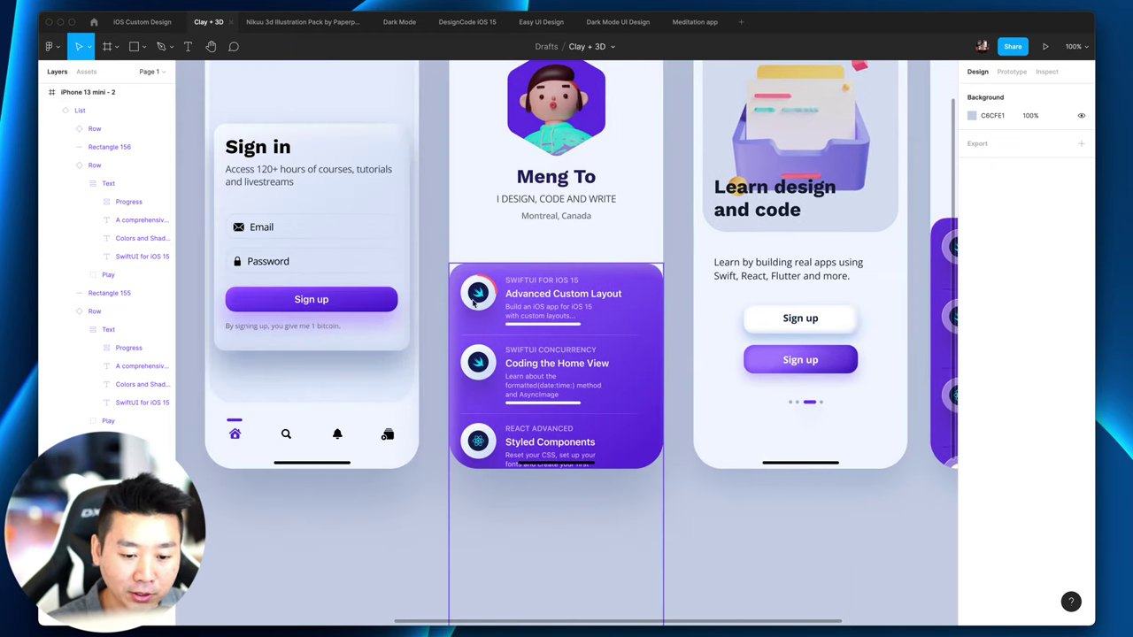
scroll(535, 422, right, 4)
scroll(566, 407, up, 2)
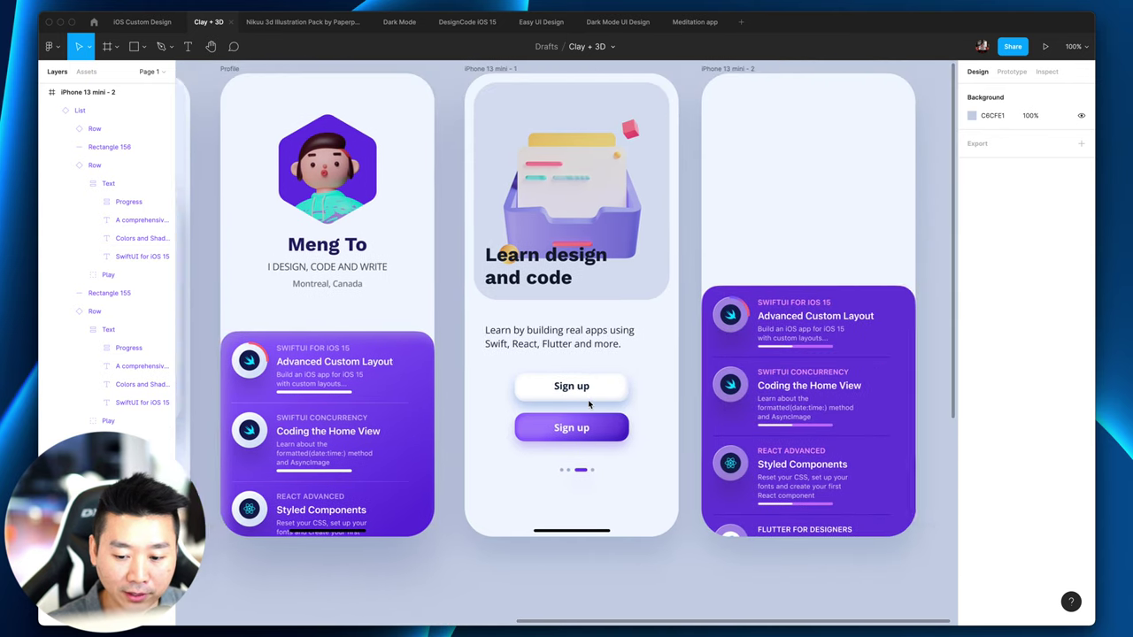
scroll(484, 424, left, 3)
scroll(478, 431, left, 6)
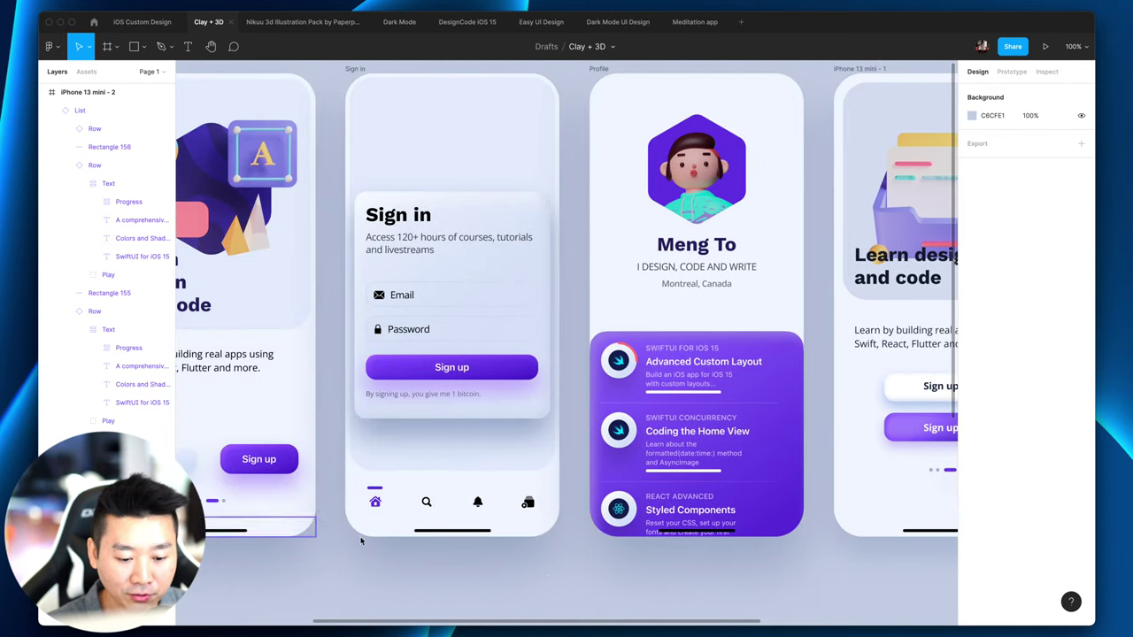
click(441, 503)
scroll(566, 552, right, 2)
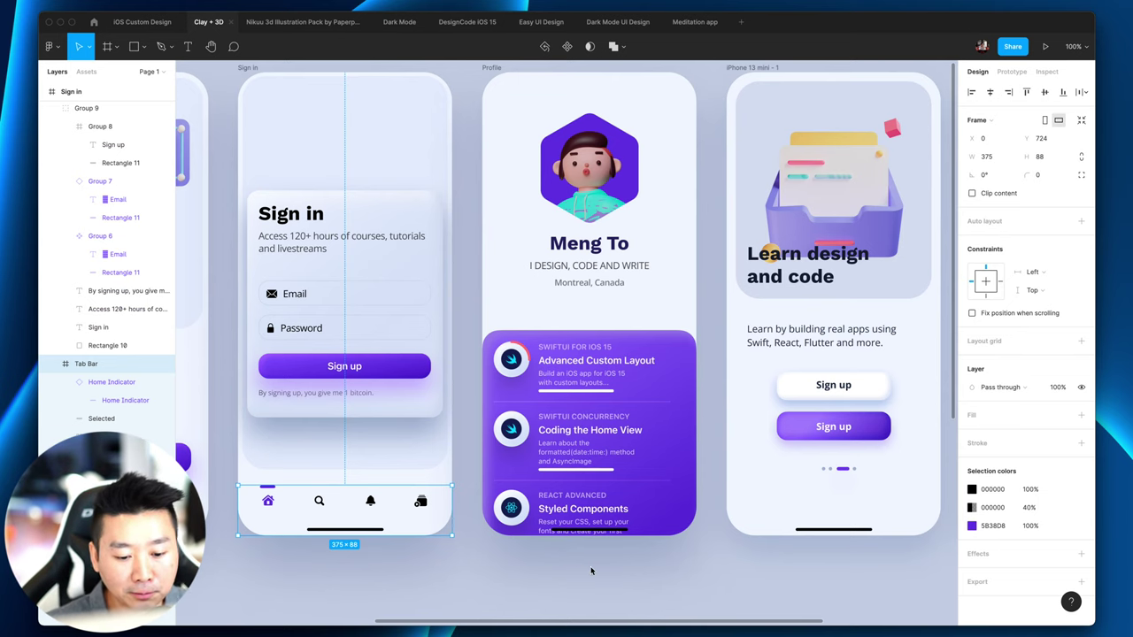
scroll(513, 561, left, 1)
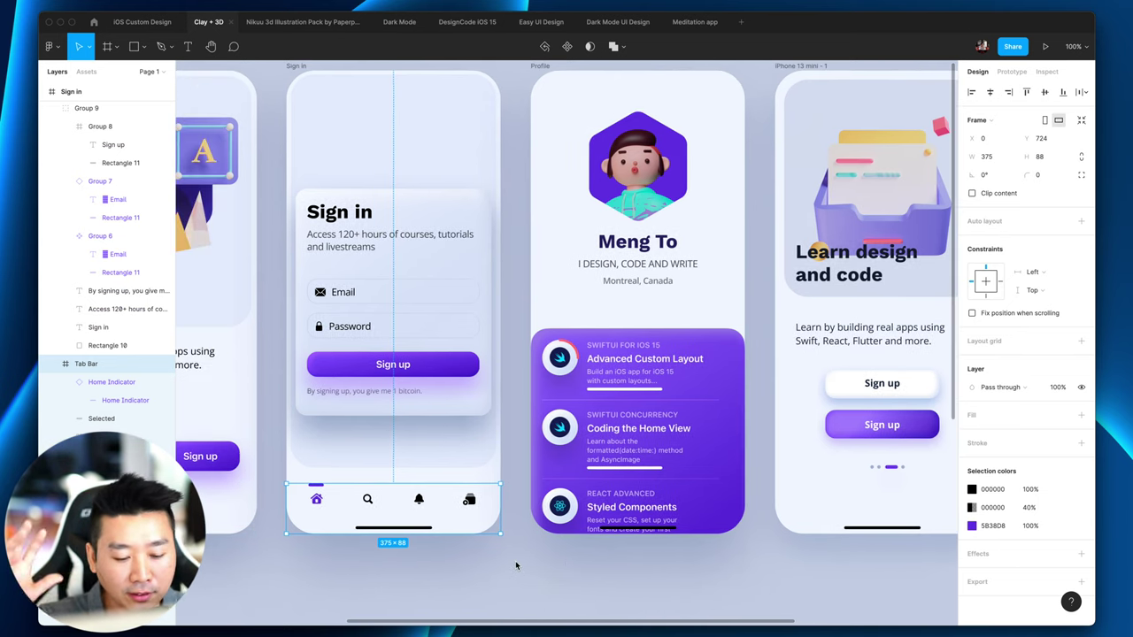
scroll(560, 572, right, 6)
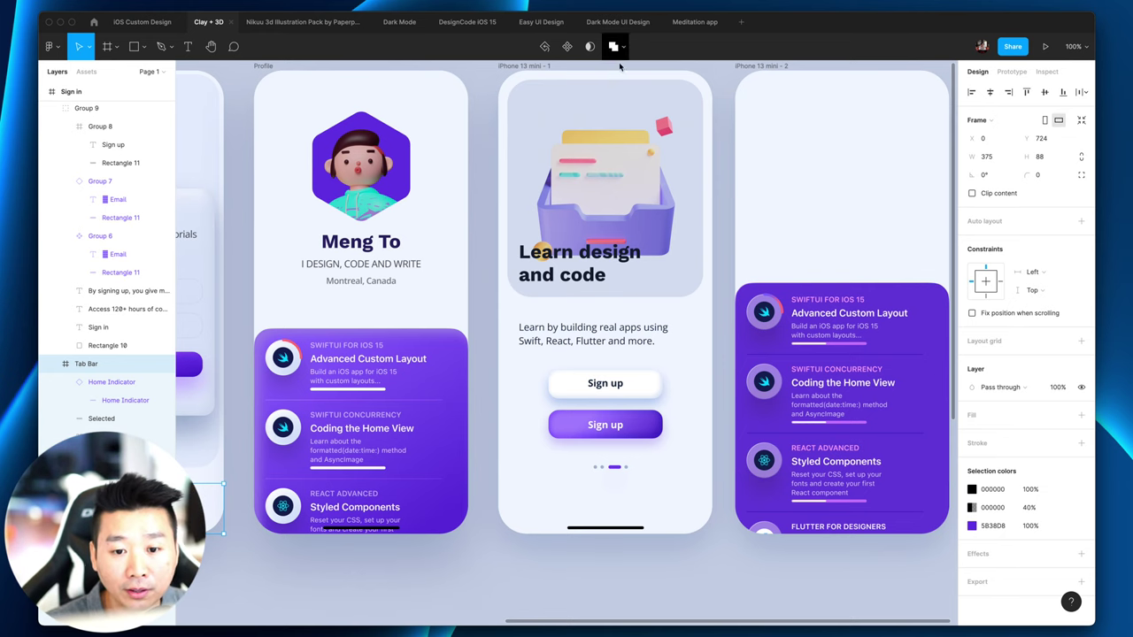
scroll(622, 220, left, 4)
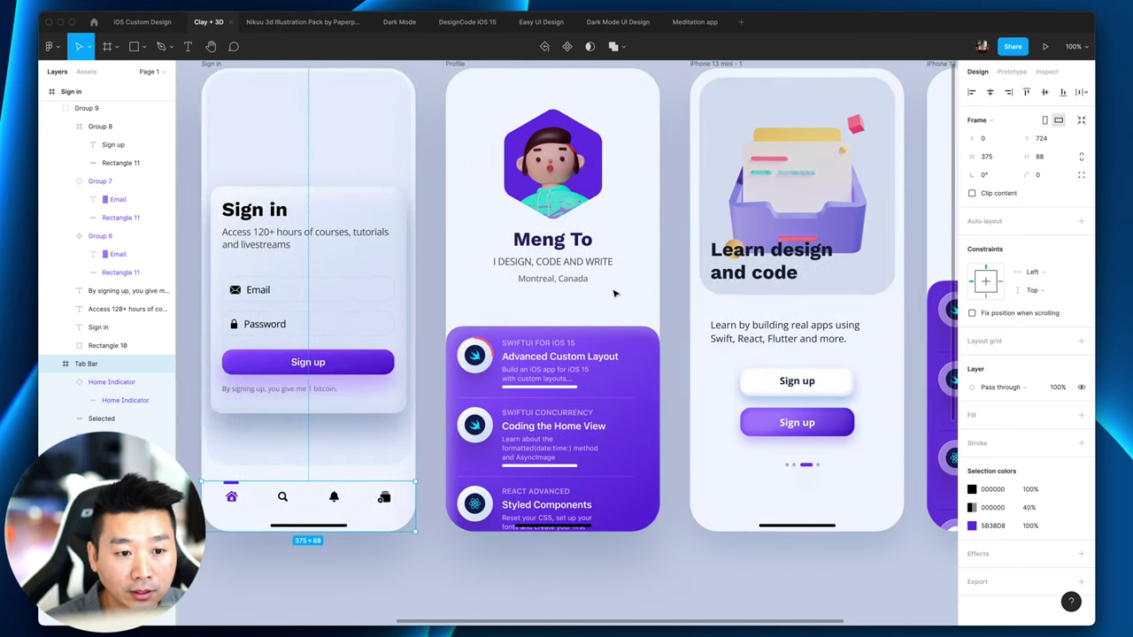
click(443, 197)
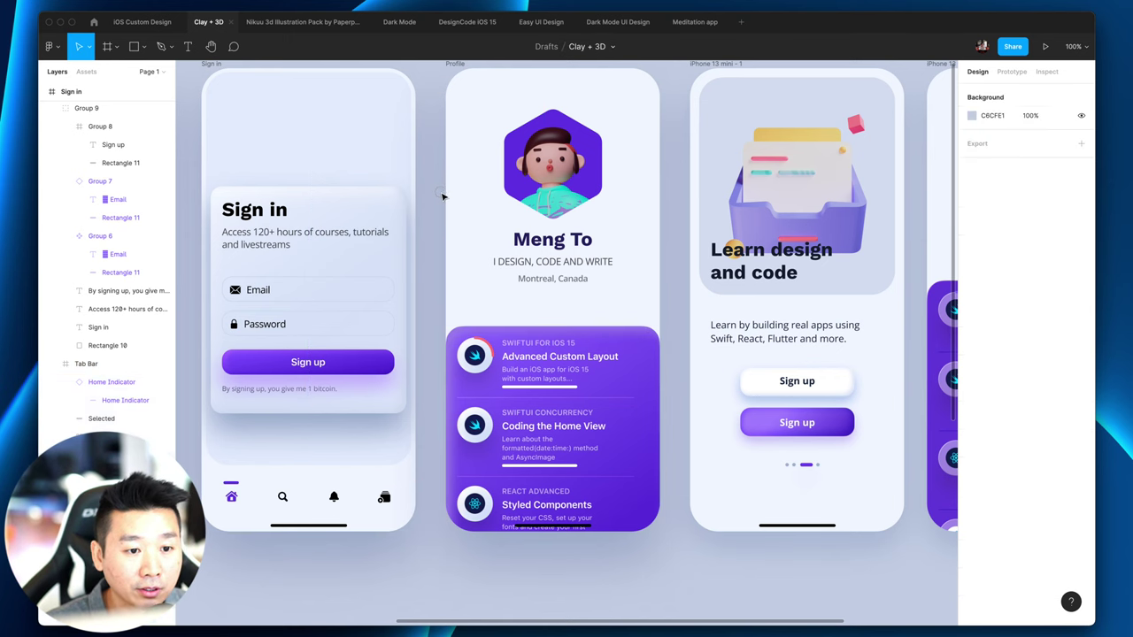
scroll(442, 201, left, 6)
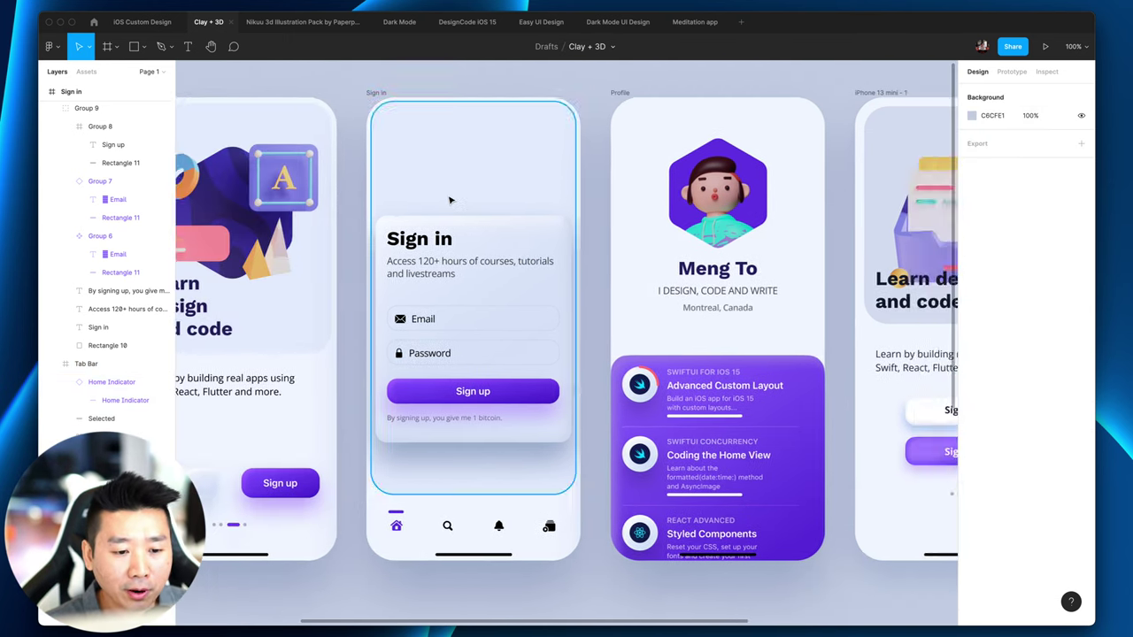
scroll(432, 209, left, 5)
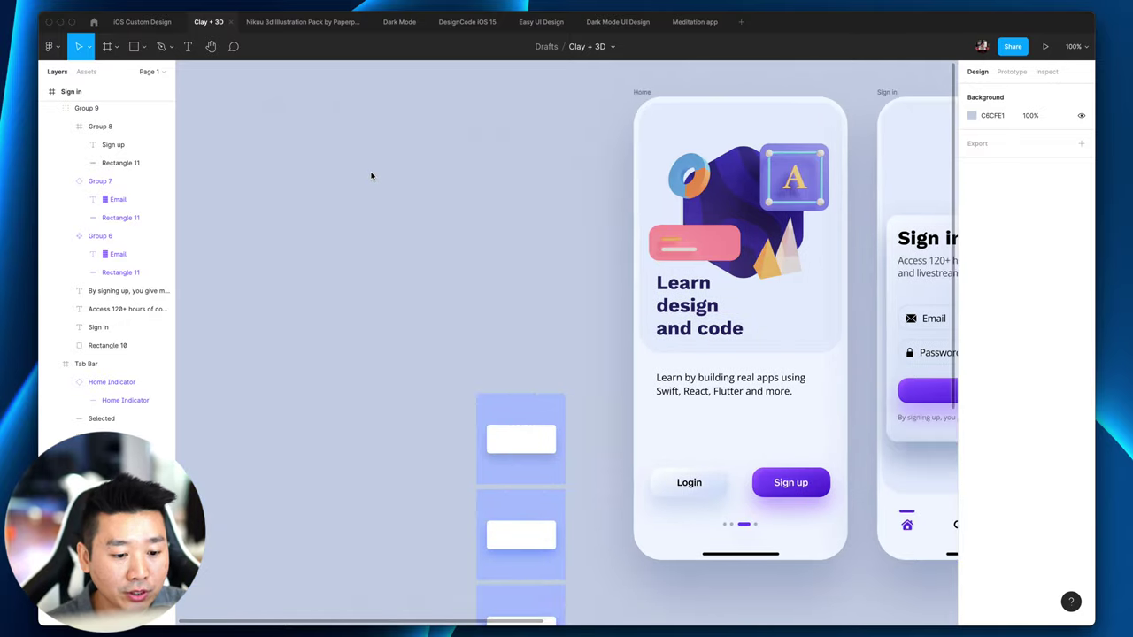
scroll(372, 177, right, 5)
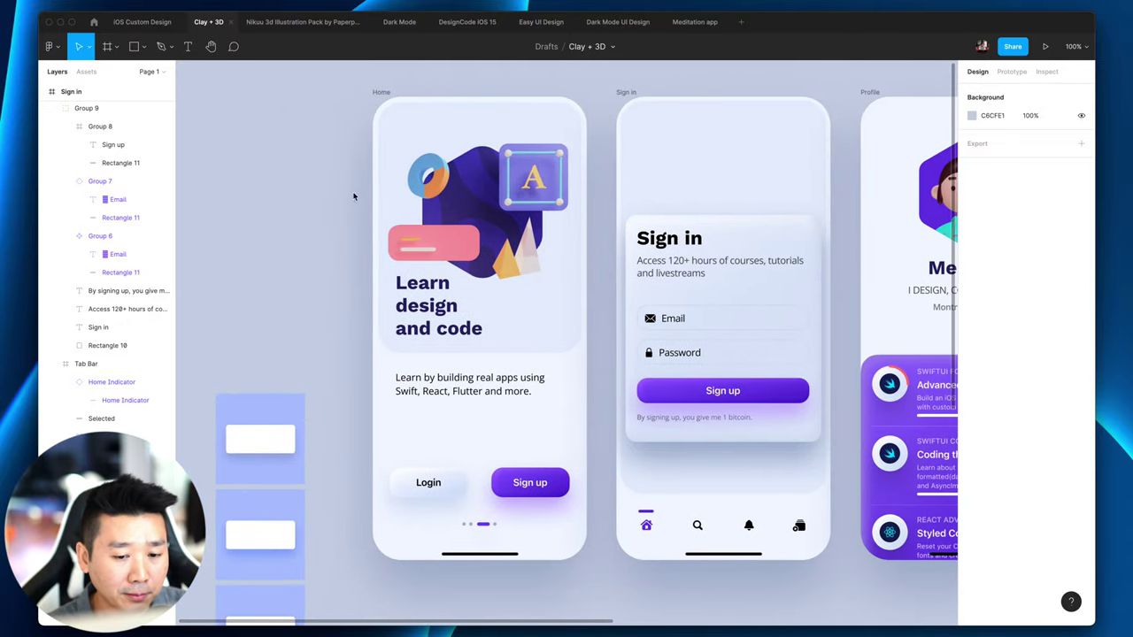
click(338, 116)
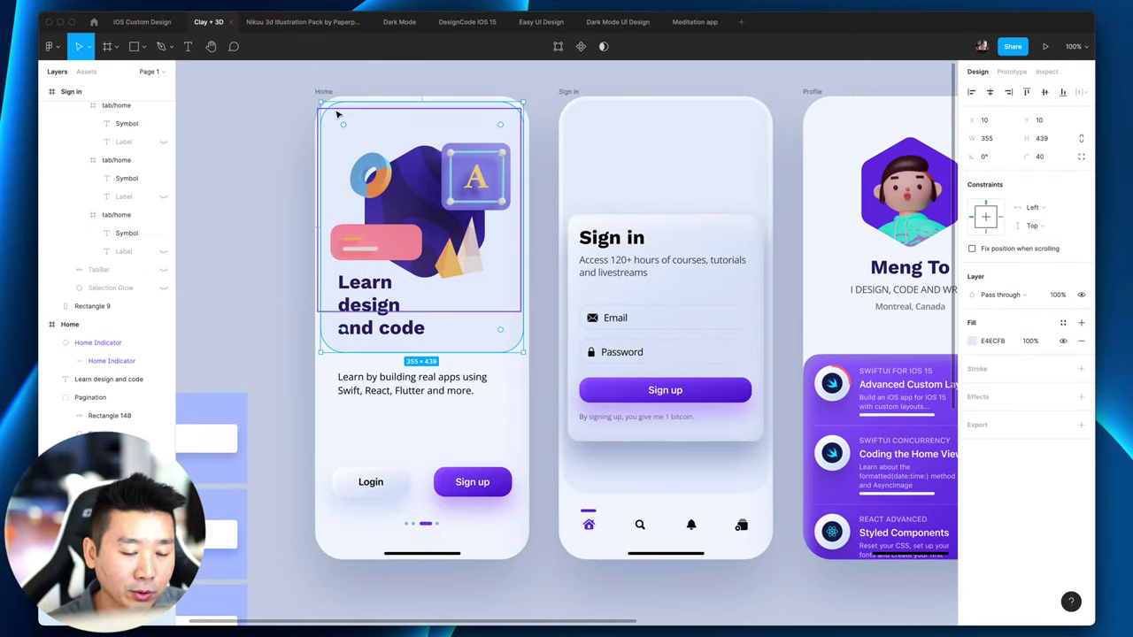
click(252, 118)
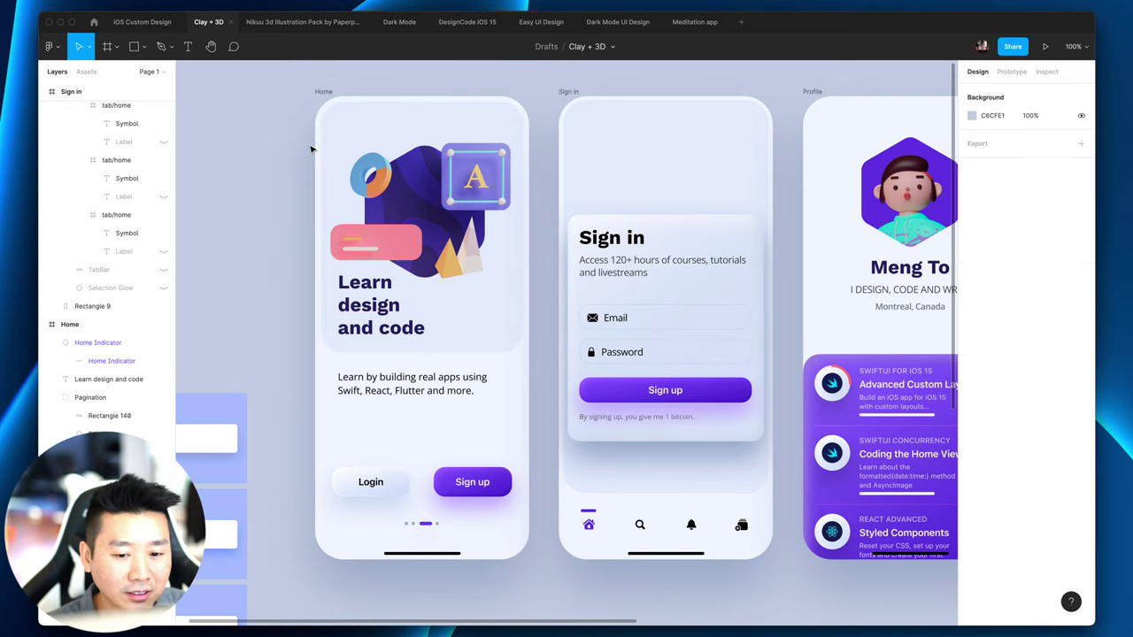
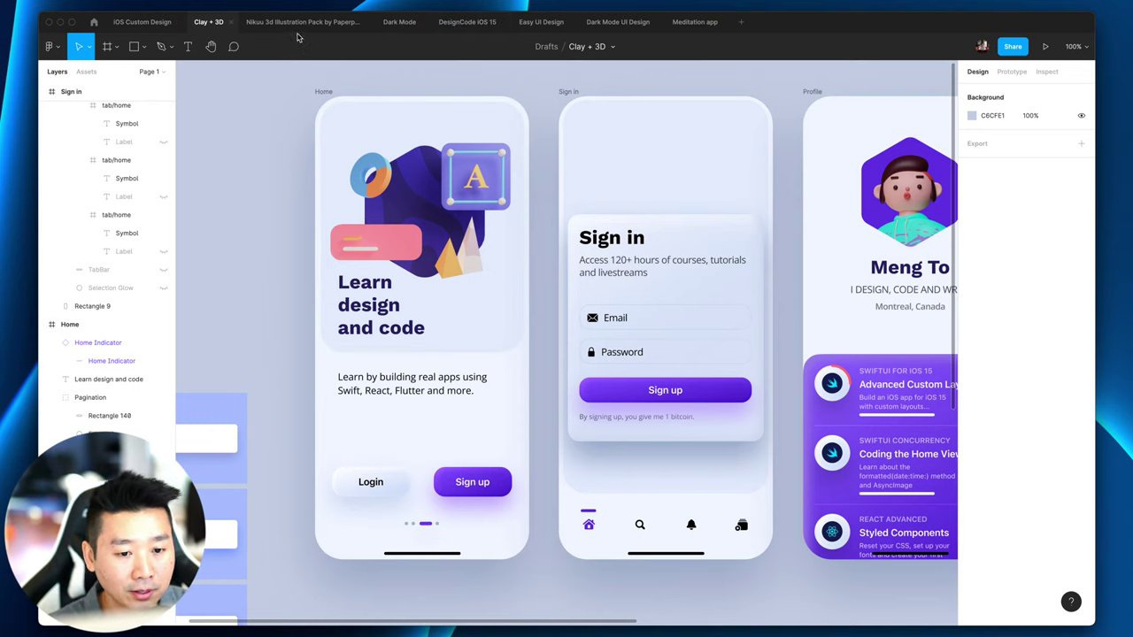
Step: Copy the Home screen status bar from the Dark Mode file into the Clay + 3D Home frame
click(399, 21)
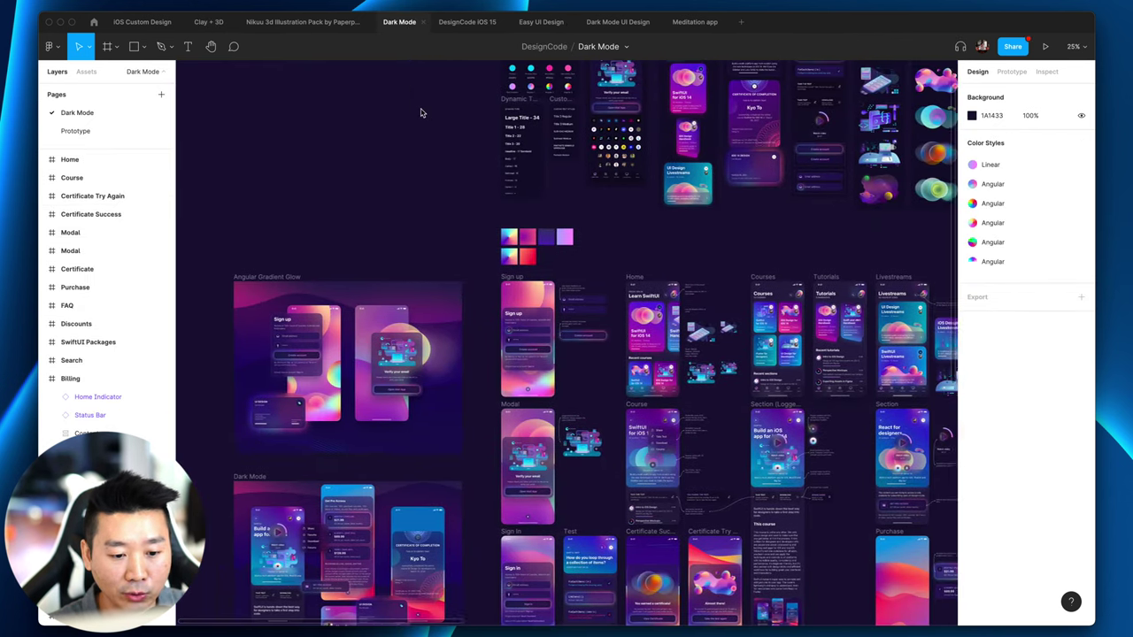
scroll(421, 113, right, 5)
key(plus)
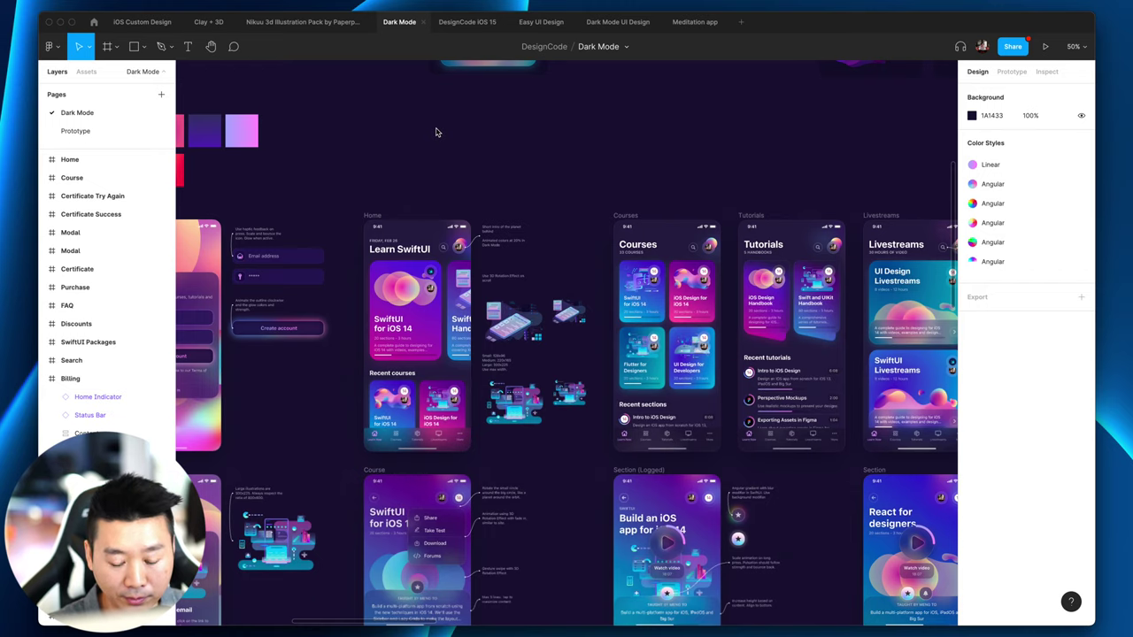
key(shift+0)
scroll(438, 133, left, 2)
click(357, 110)
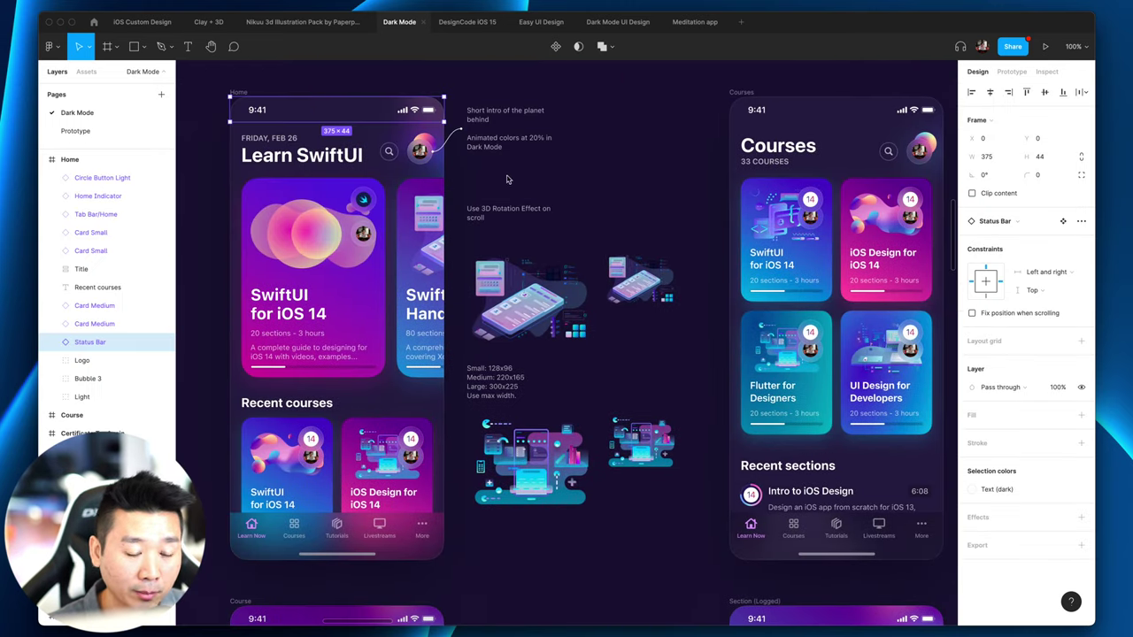
click(209, 21)
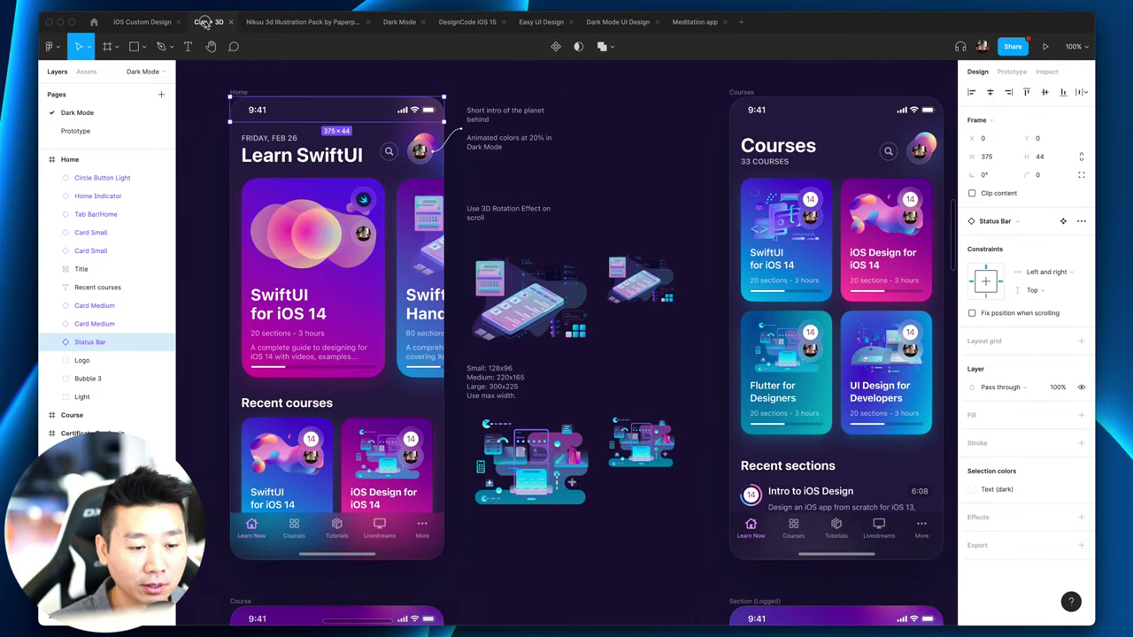
key(ctrl+v)
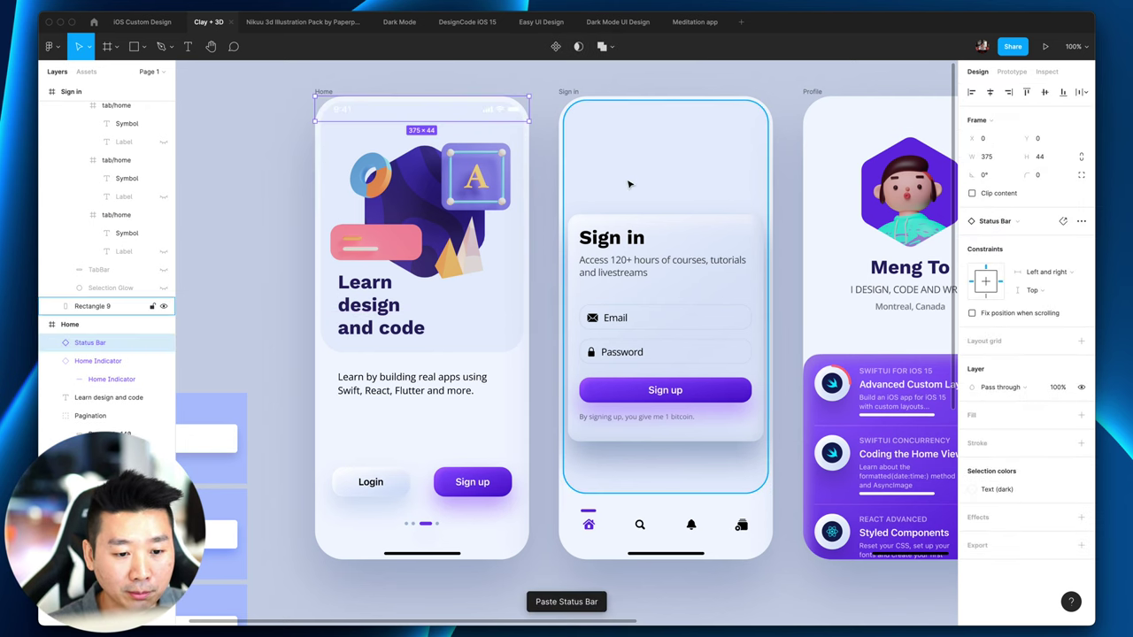
Step: Detach the status bar's Text (dark) style and set its text colour to 000000
click(996, 492)
click(995, 494)
click(992, 494)
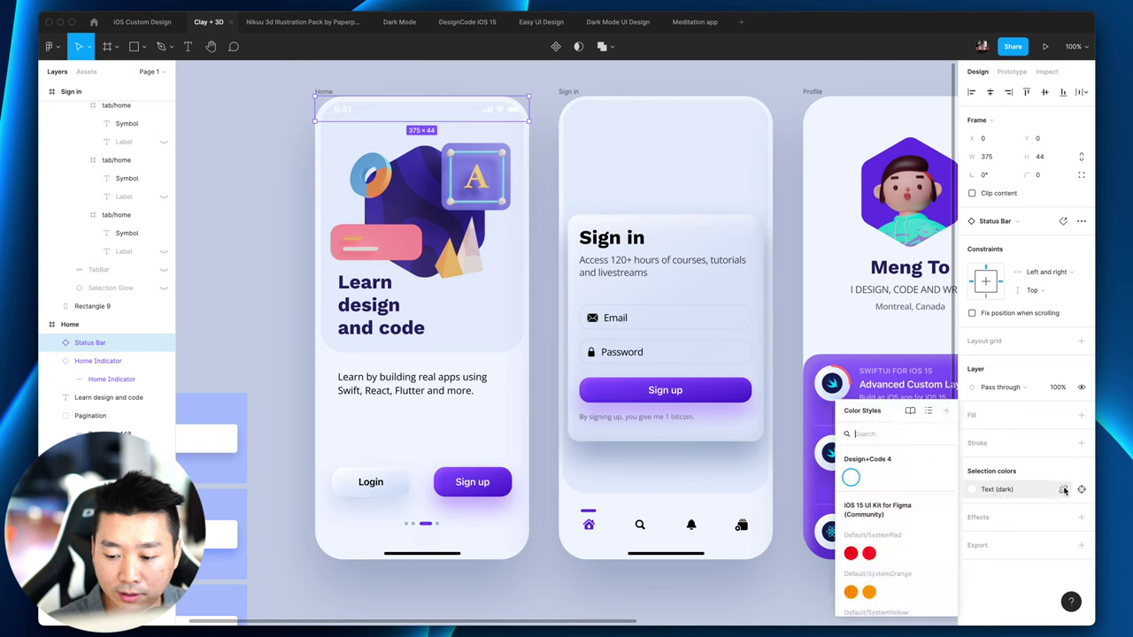
click(1062, 488)
click(1004, 492)
text(000000)
key(Return)
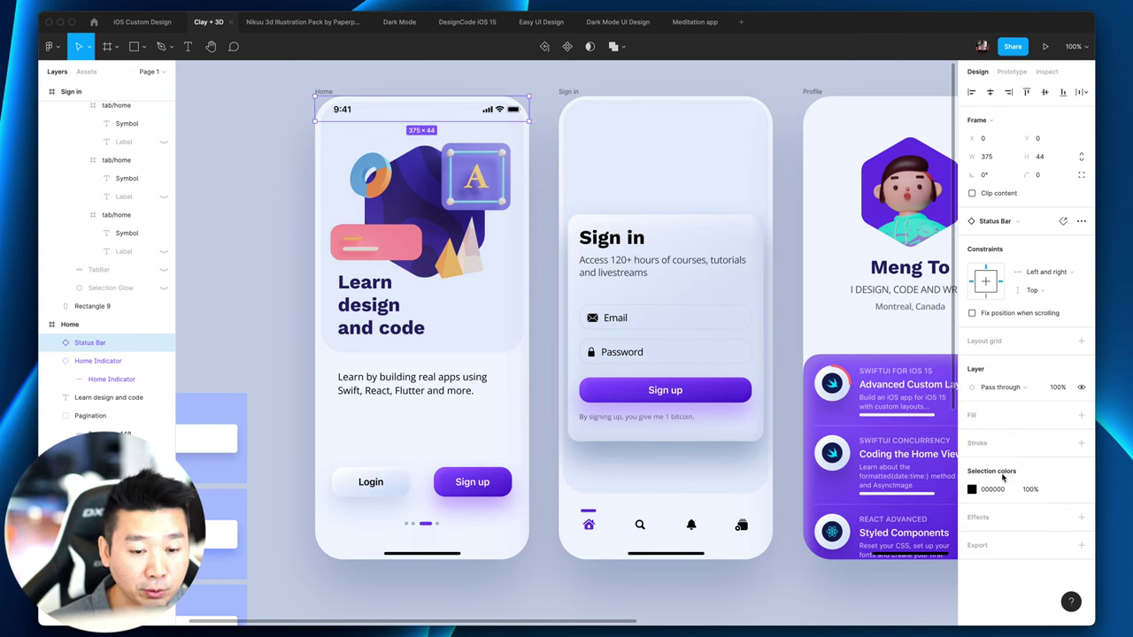
click(1003, 494)
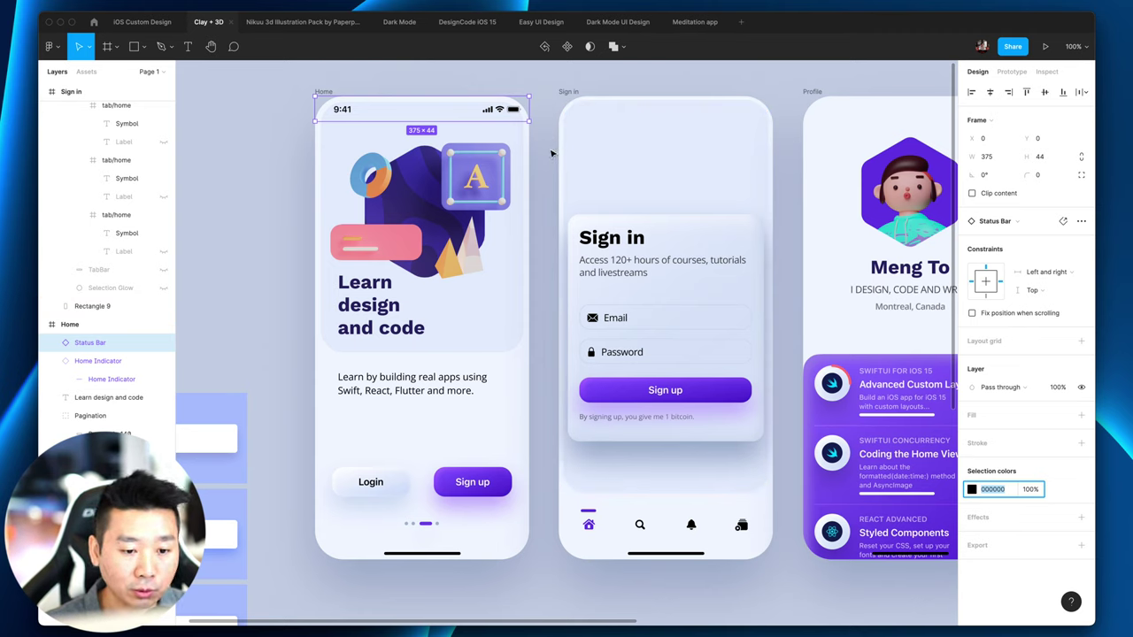
key(Delete)
key(ctrl+z)
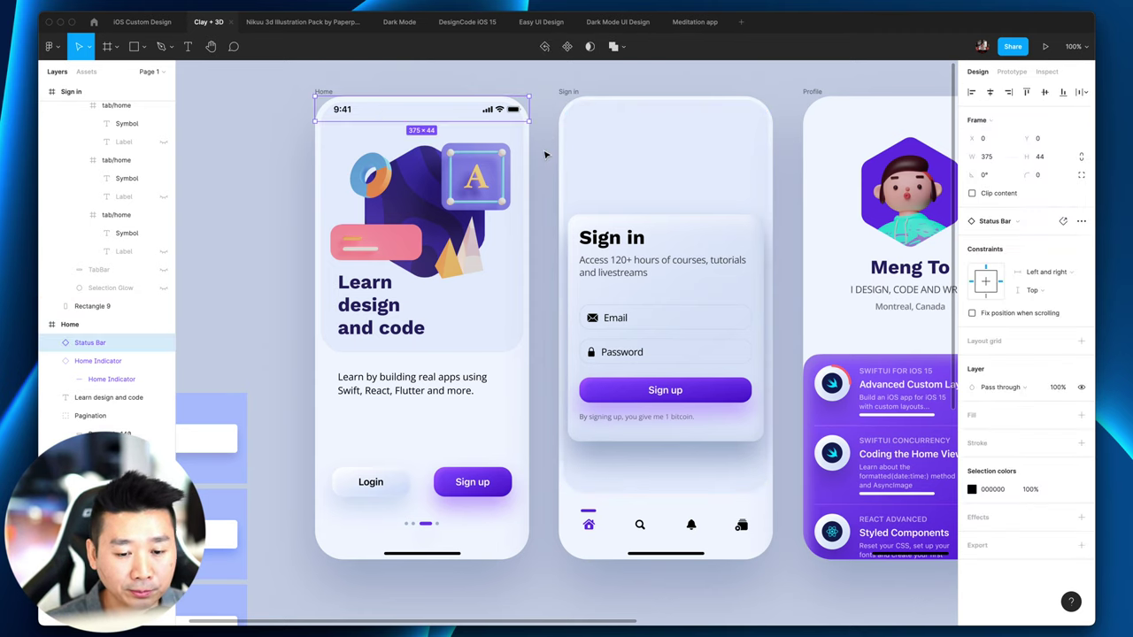
key(Delete)
key(ctrl+z)
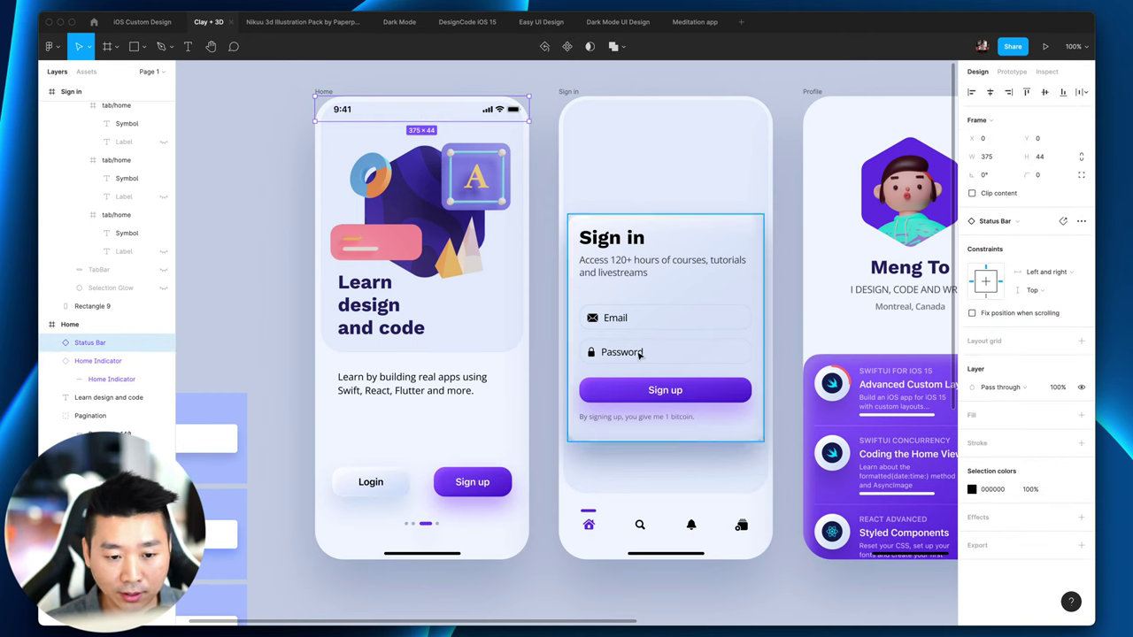
Step: Add a light EDF2FD background fill to the status bar
scroll(619, 354, up, 2)
click(450, 173)
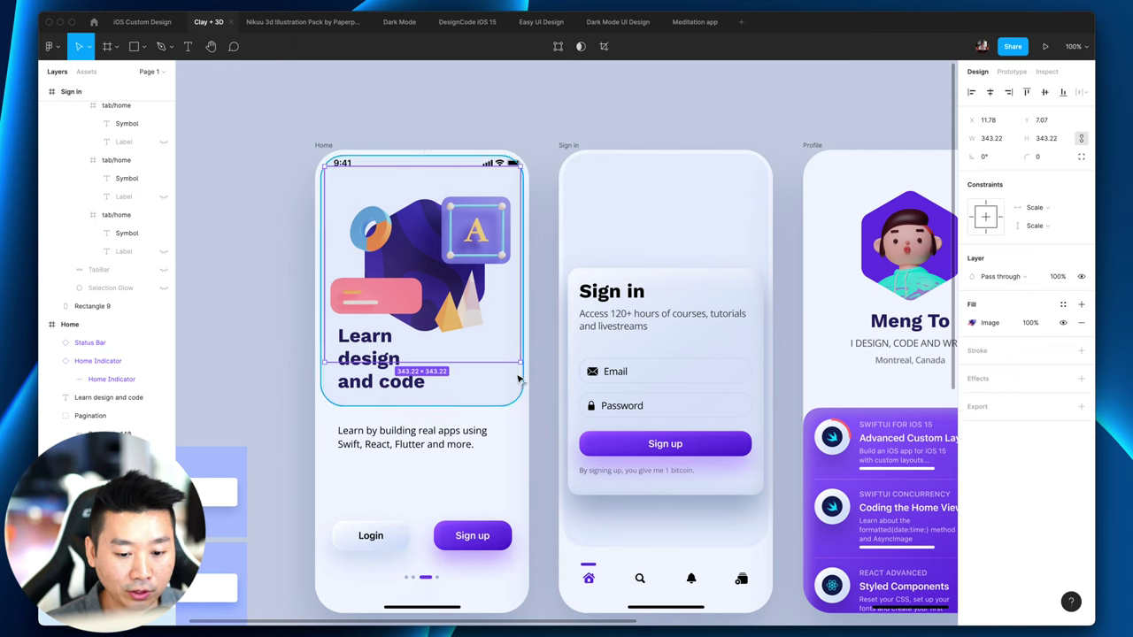
click(449, 172)
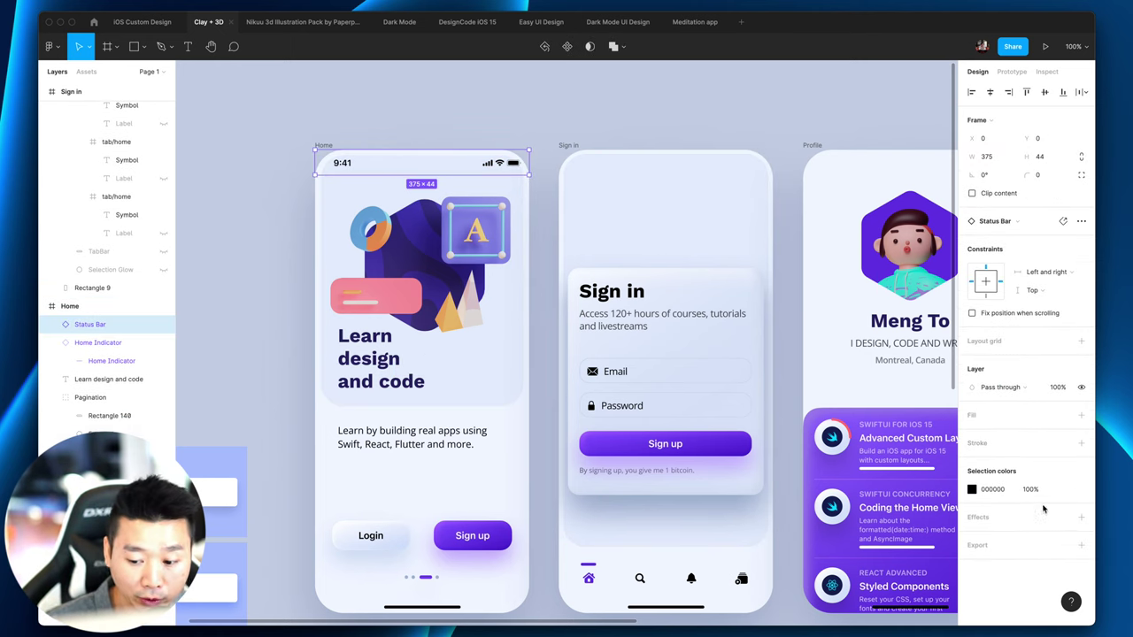
click(1081, 414)
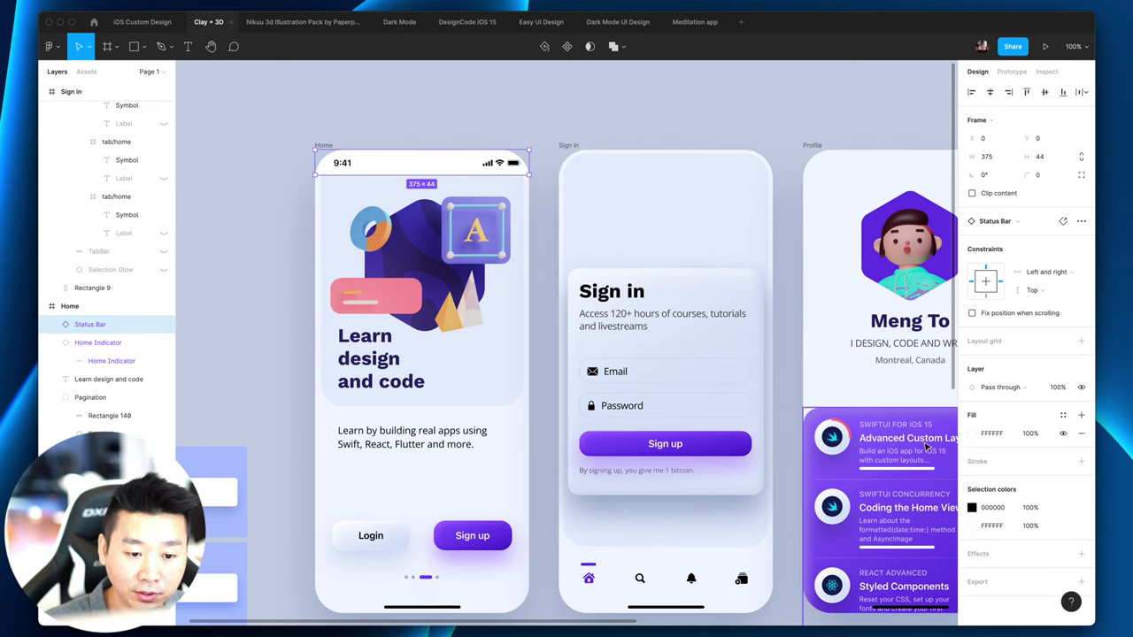
click(544, 451)
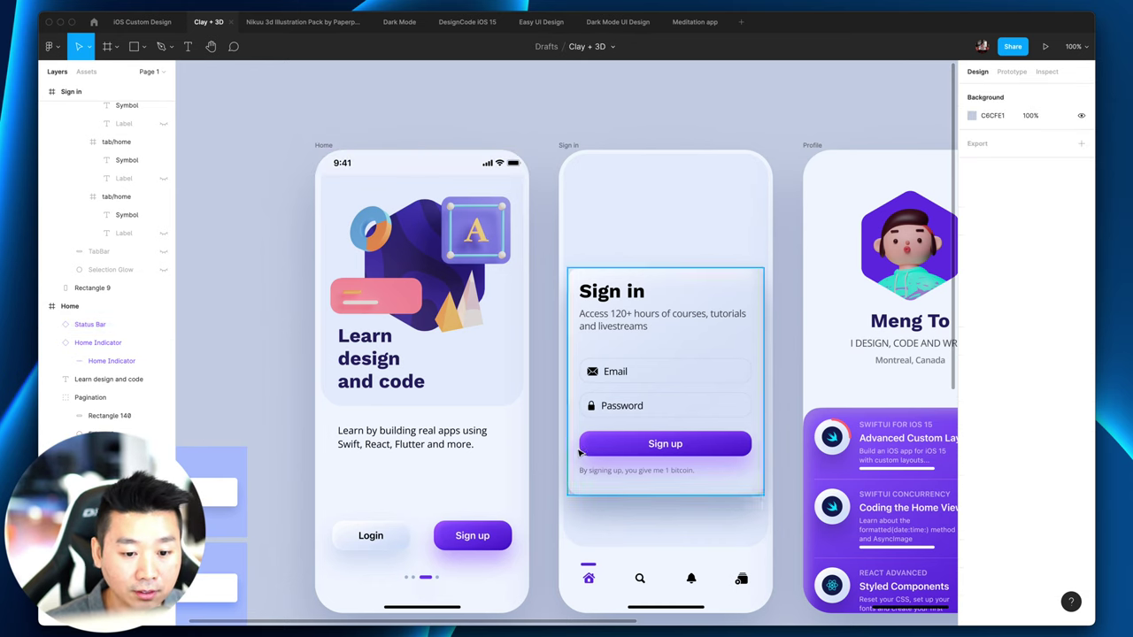
click(415, 166)
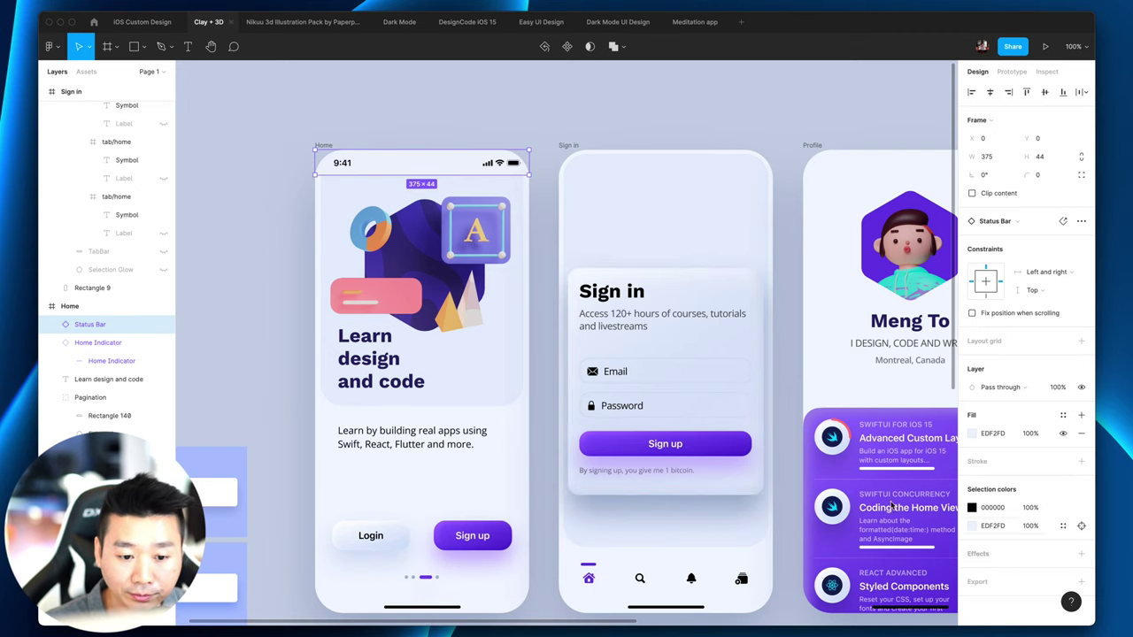
click(553, 392)
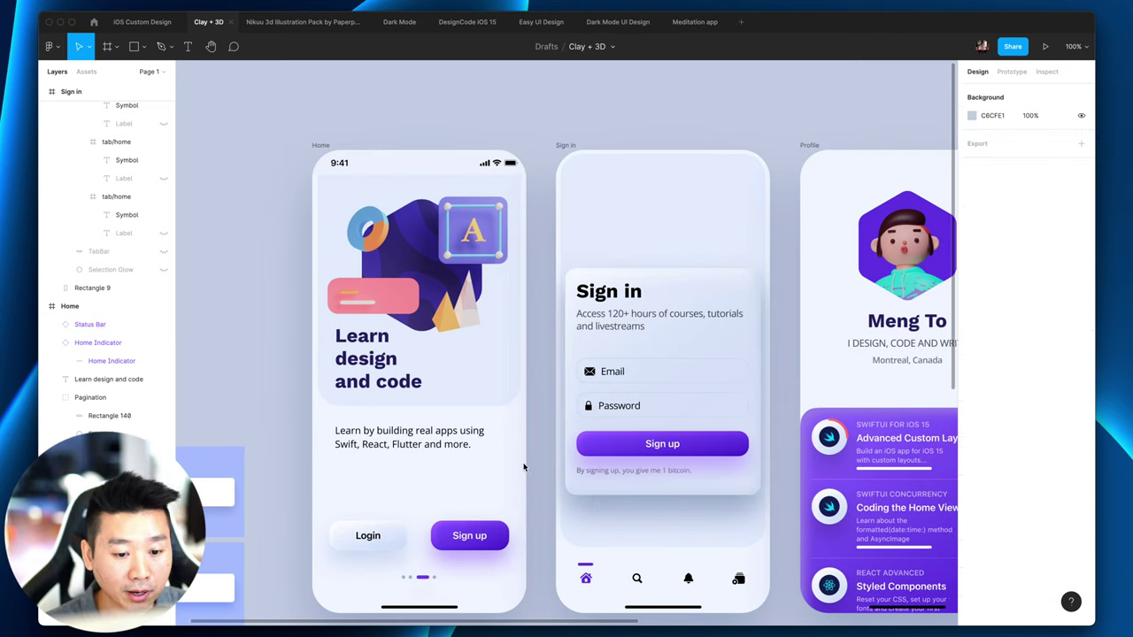
scroll(518, 468, right, 3)
click(337, 164)
scroll(466, 414, right, 2)
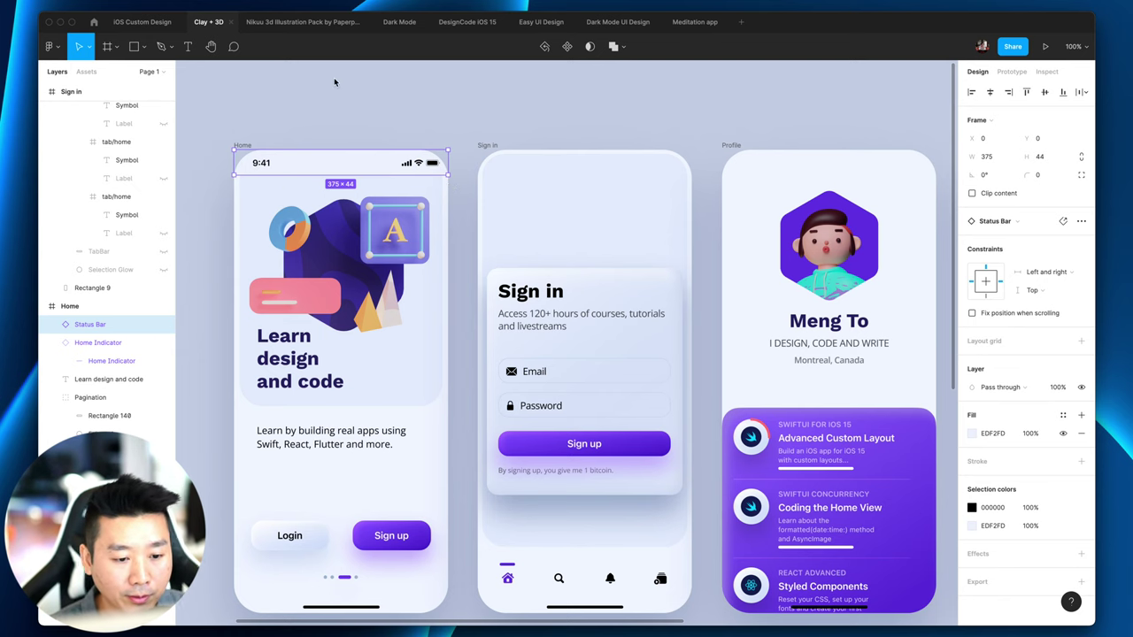
Step: Move to the empty iPhone 13 mini - 2 frame and zoom to 200%
click(379, 99)
scroll(383, 113, right, 20)
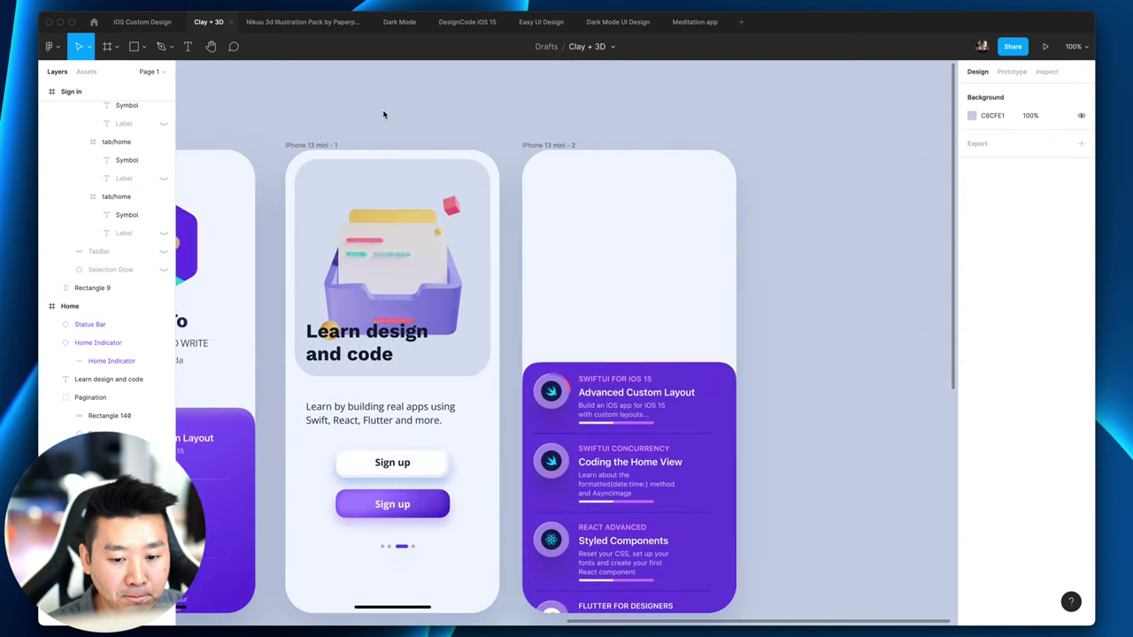
scroll(383, 114, left, 10)
click(325, 265)
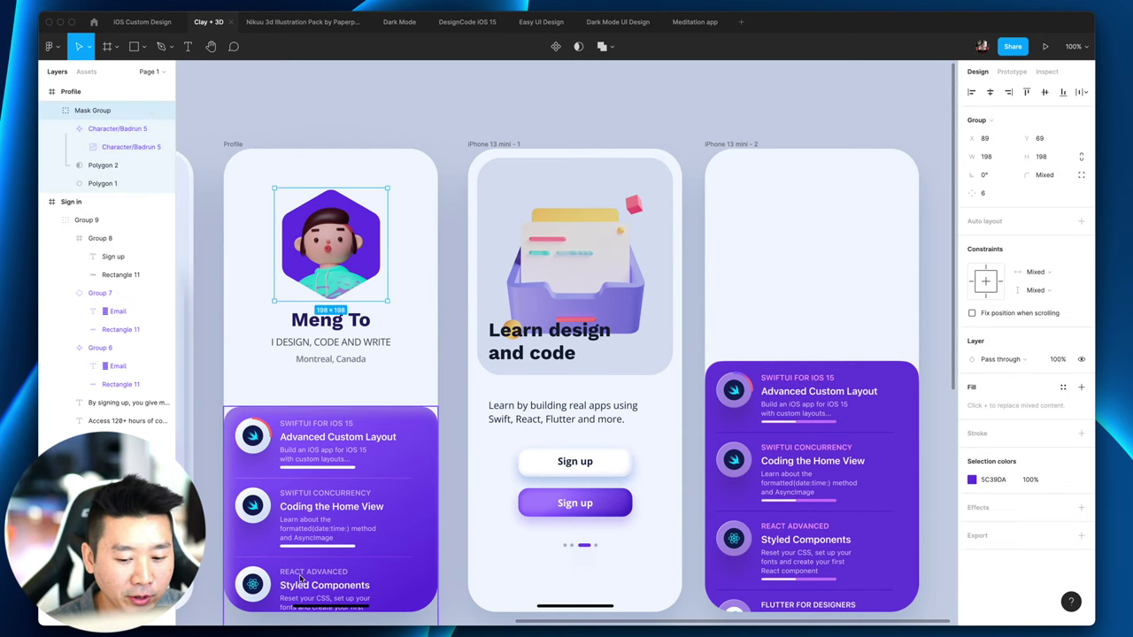
scroll(329, 257, right, 3)
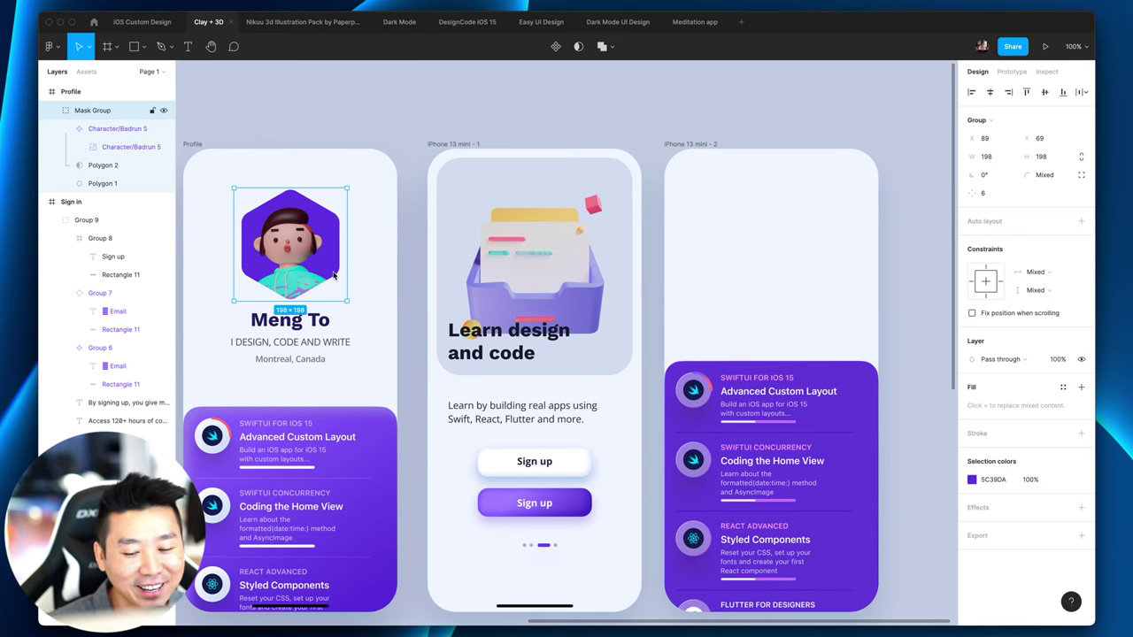
click(733, 265)
scroll(733, 266, right, 8)
key(super+equal)
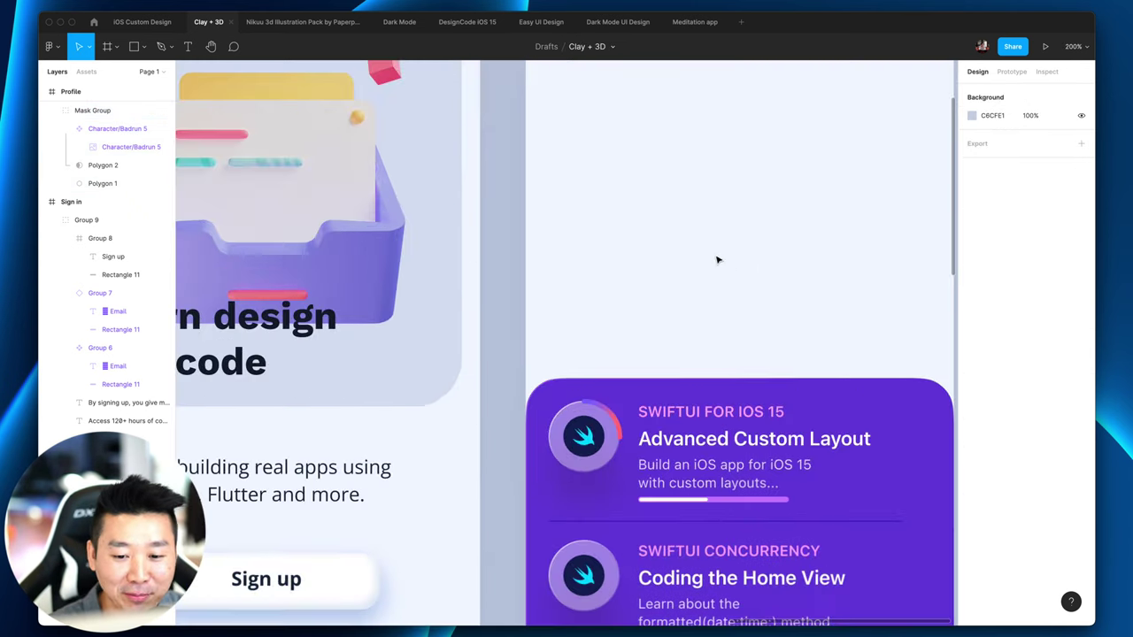
scroll(714, 260, up, 10)
scroll(713, 261, left, 10)
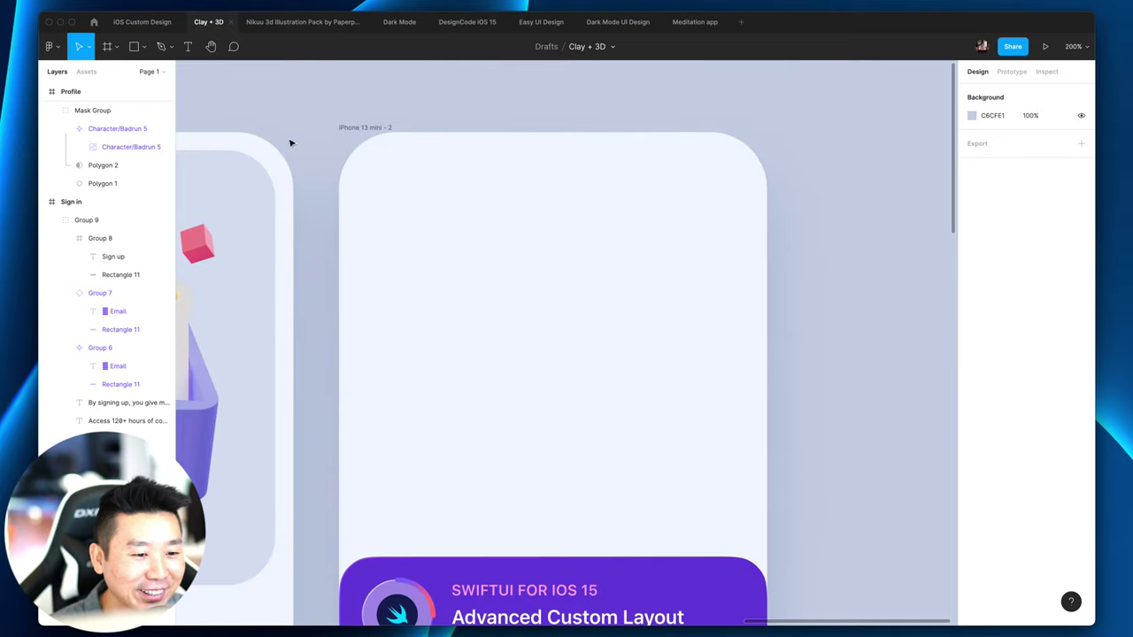
Step: Draw a centred polygon in the frame and give it six sides
click(140, 47)
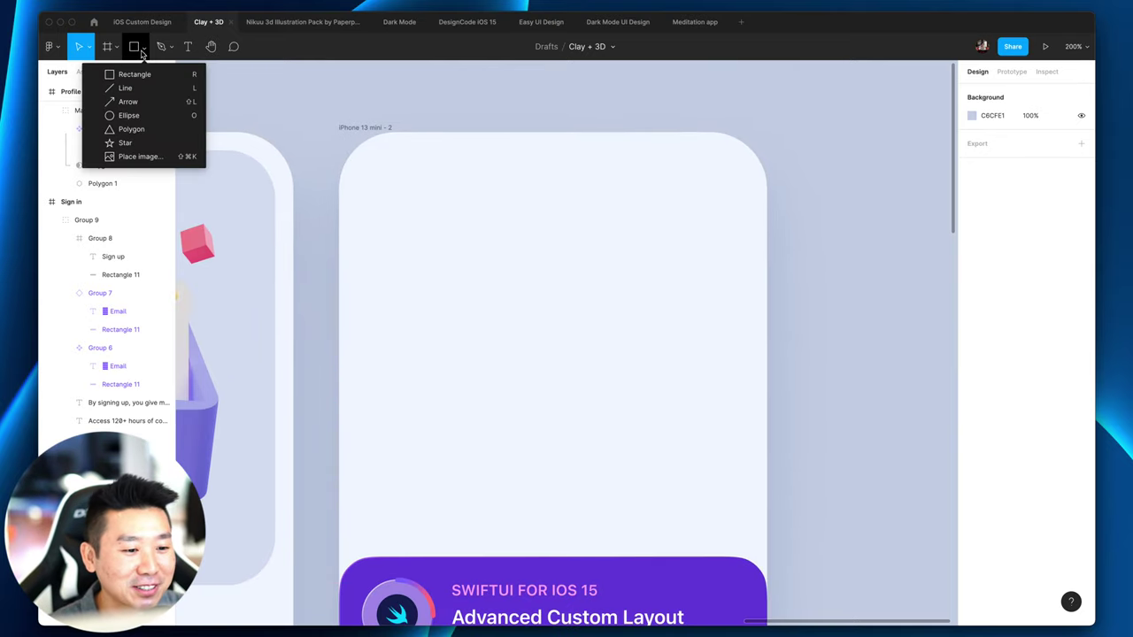
click(133, 129)
drag(504, 272, 607, 382)
drag(490, 331, 500, 324)
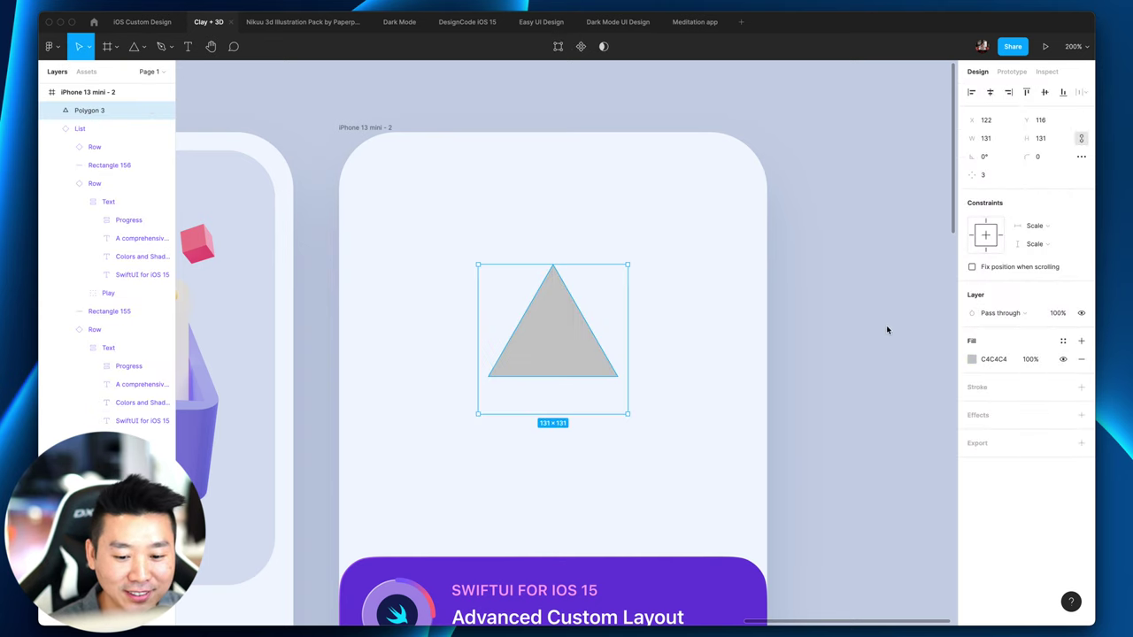
click(1001, 181)
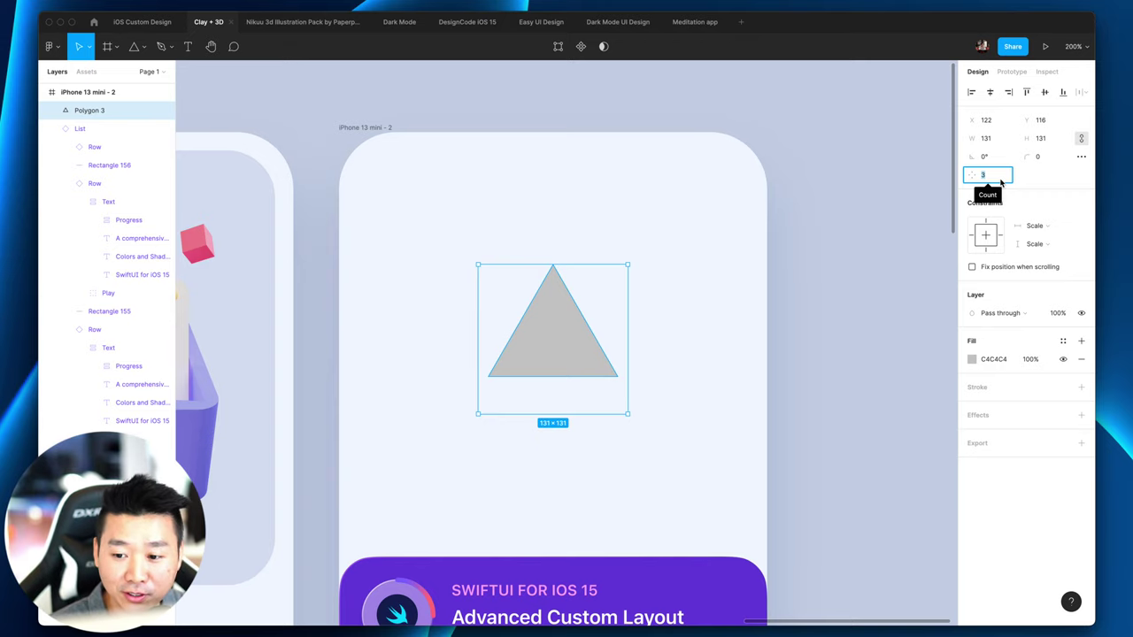
drag(972, 174, 1015, 181)
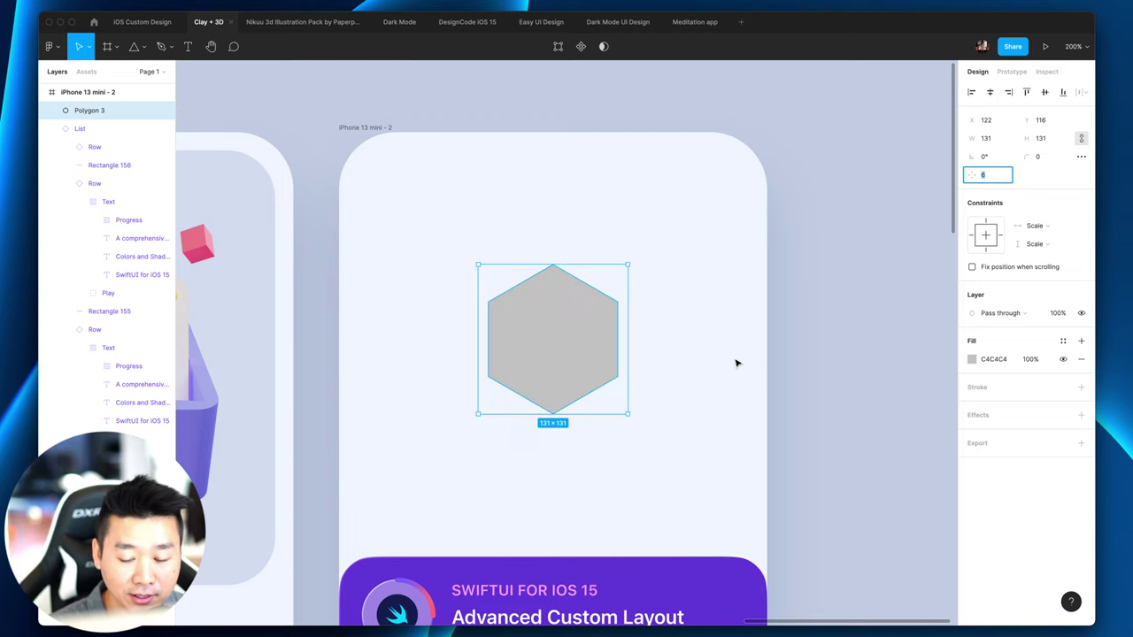
Step: Give the hexagon a corner radius of 20 with 100% corner smoothing
click(1058, 156)
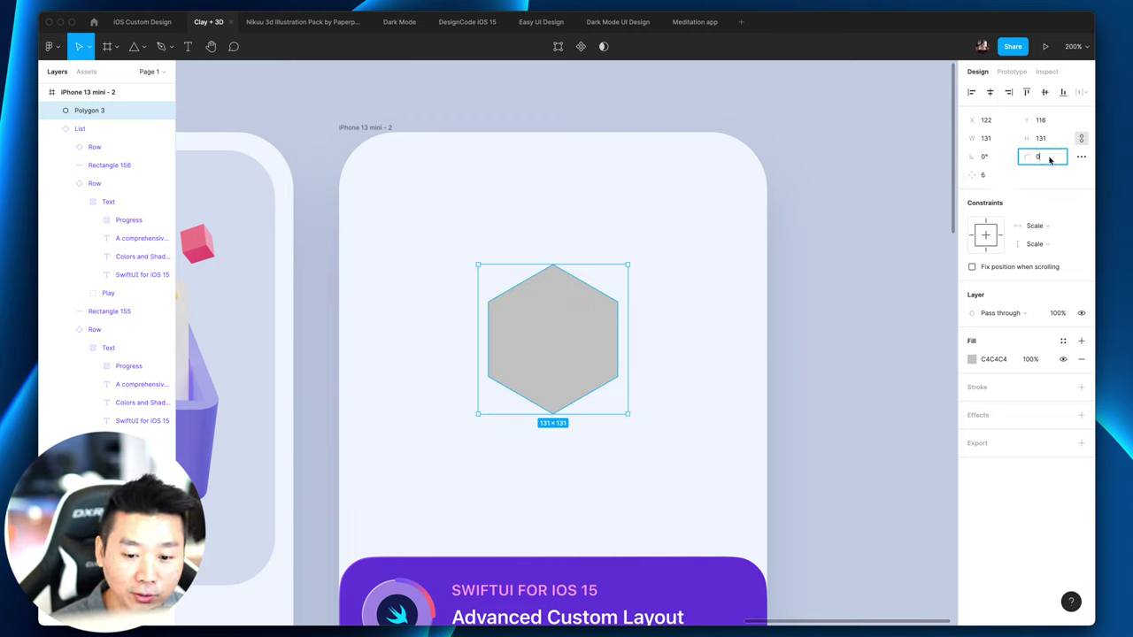
text(20)
key(Return)
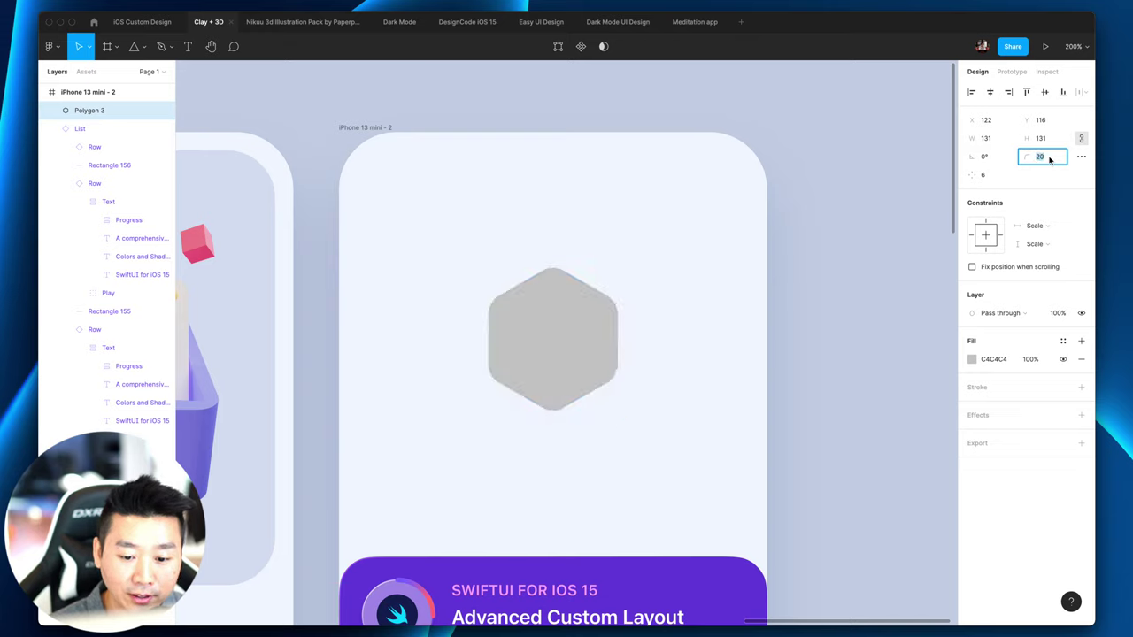
click(1080, 156)
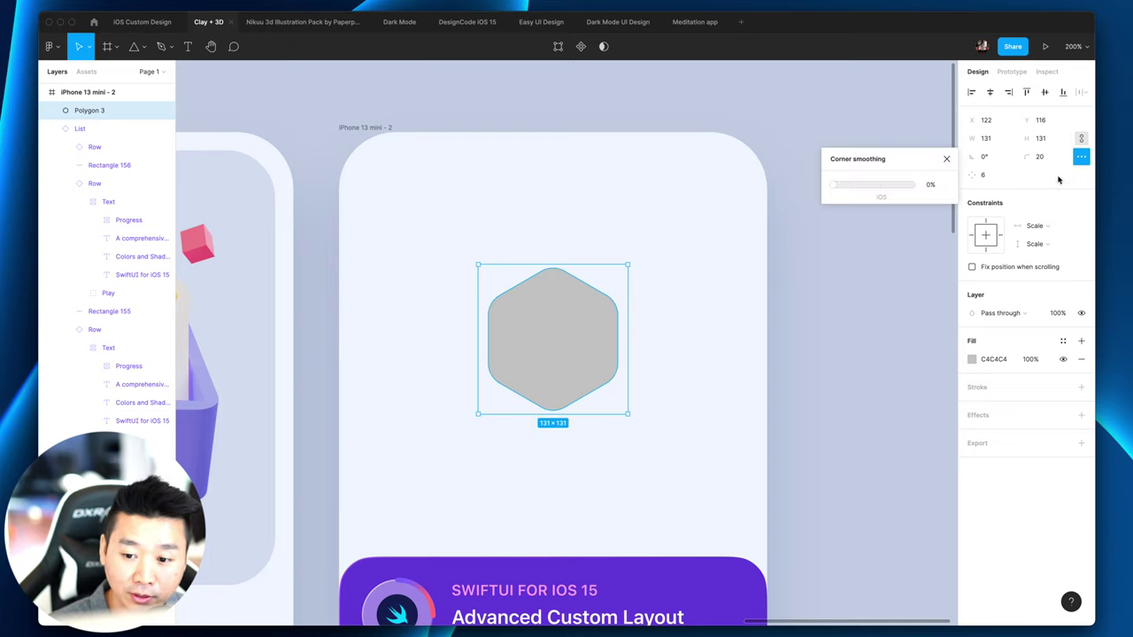
drag(865, 187, 1035, 189)
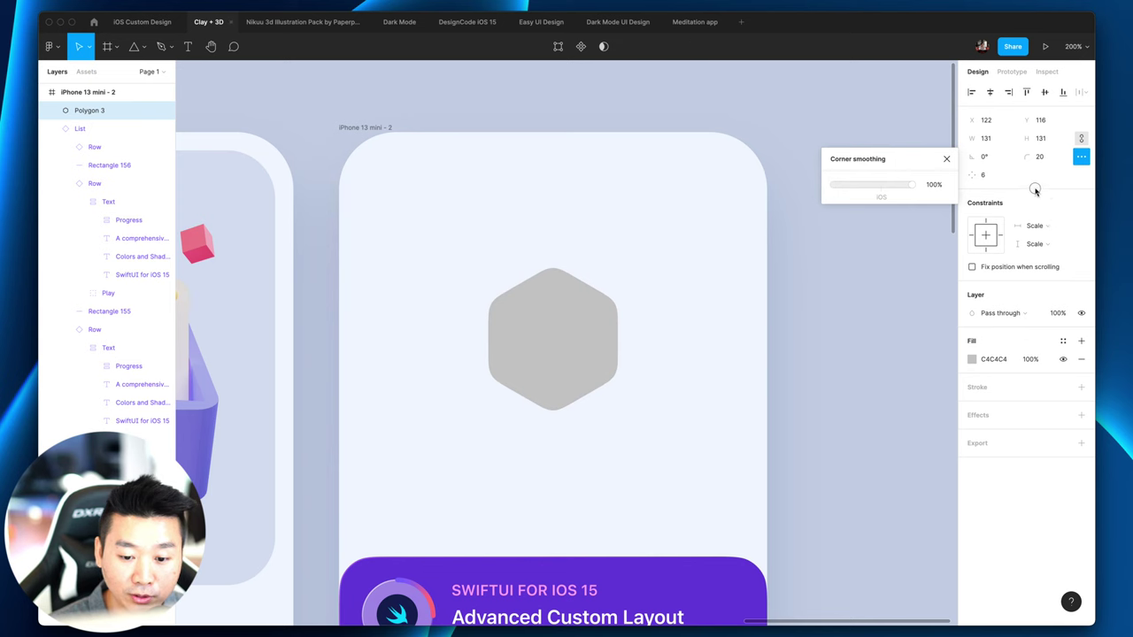
click(860, 304)
click(491, 334)
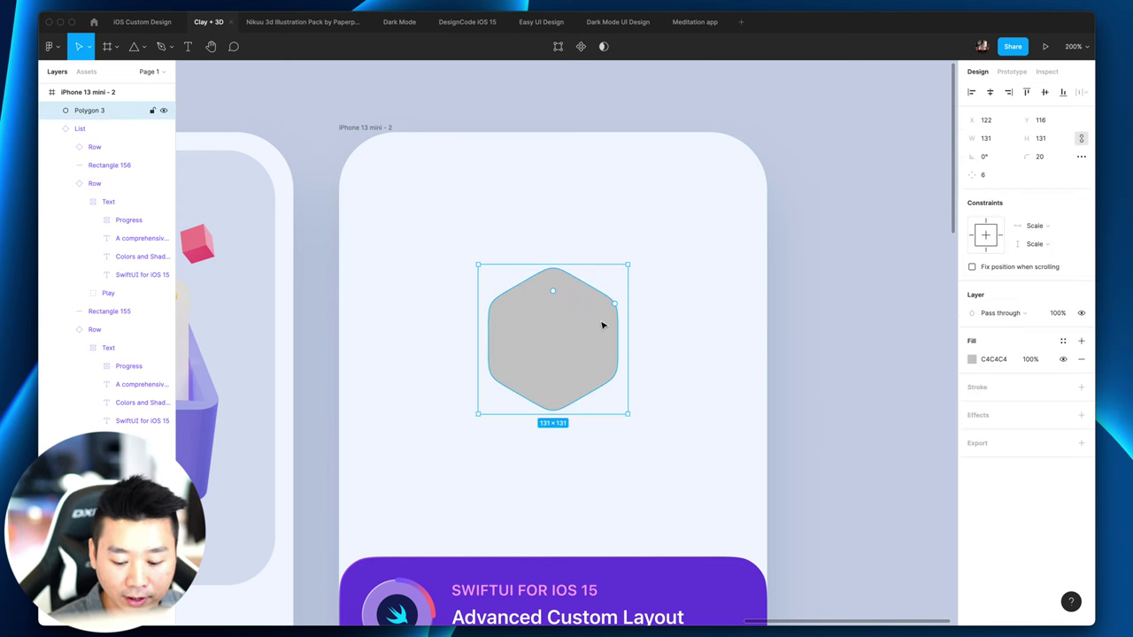
key(shift+0)
scroll(619, 324, left, 5)
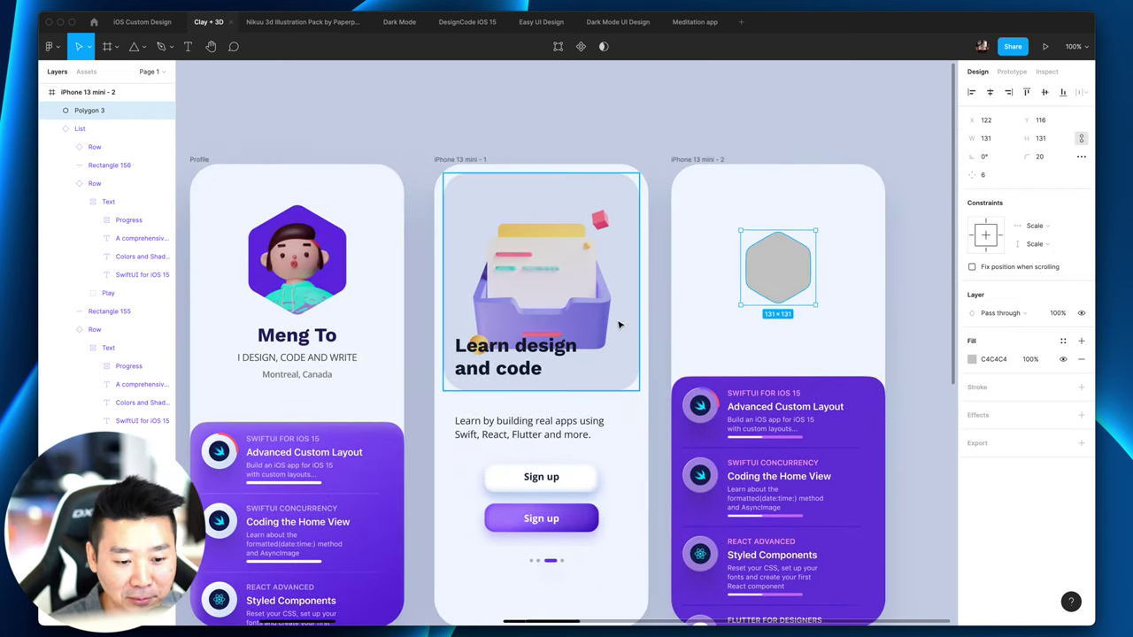
Step: Fill the hexagon with purple 5F40D1 sampled from the avatar
key(i)
click(338, 271)
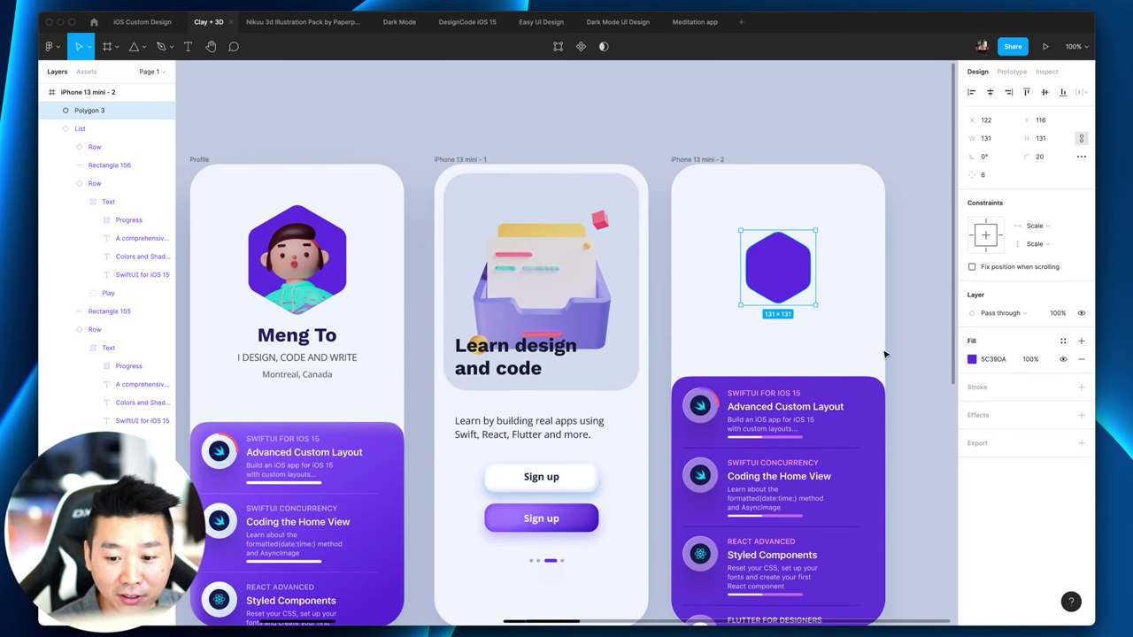
click(884, 355)
scroll(903, 349, right, 3)
click(723, 285)
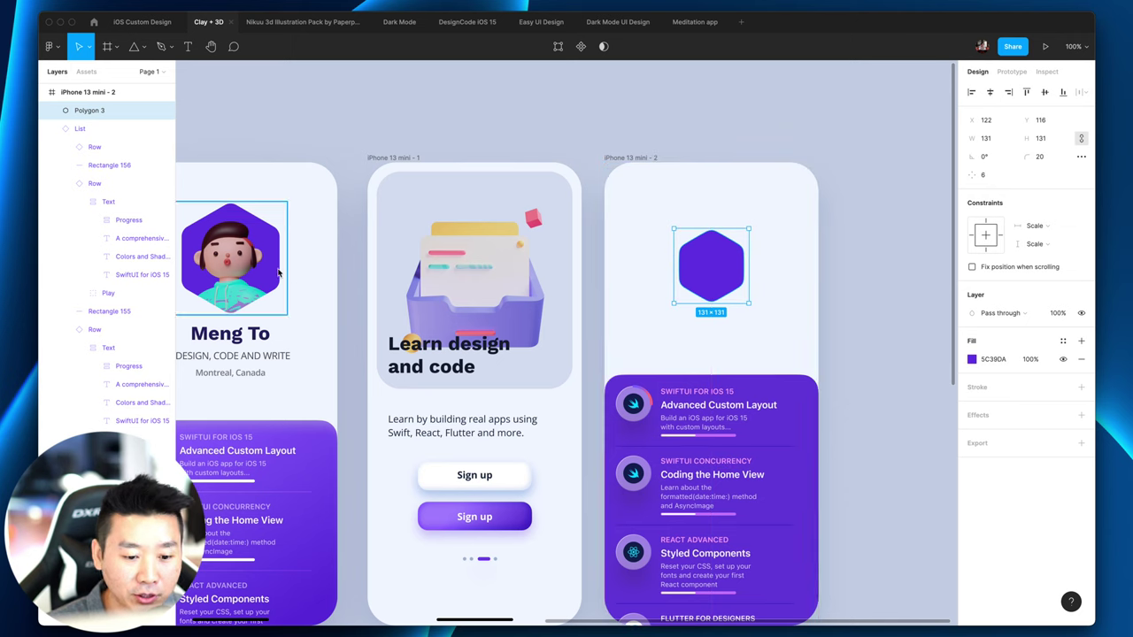
click(832, 374)
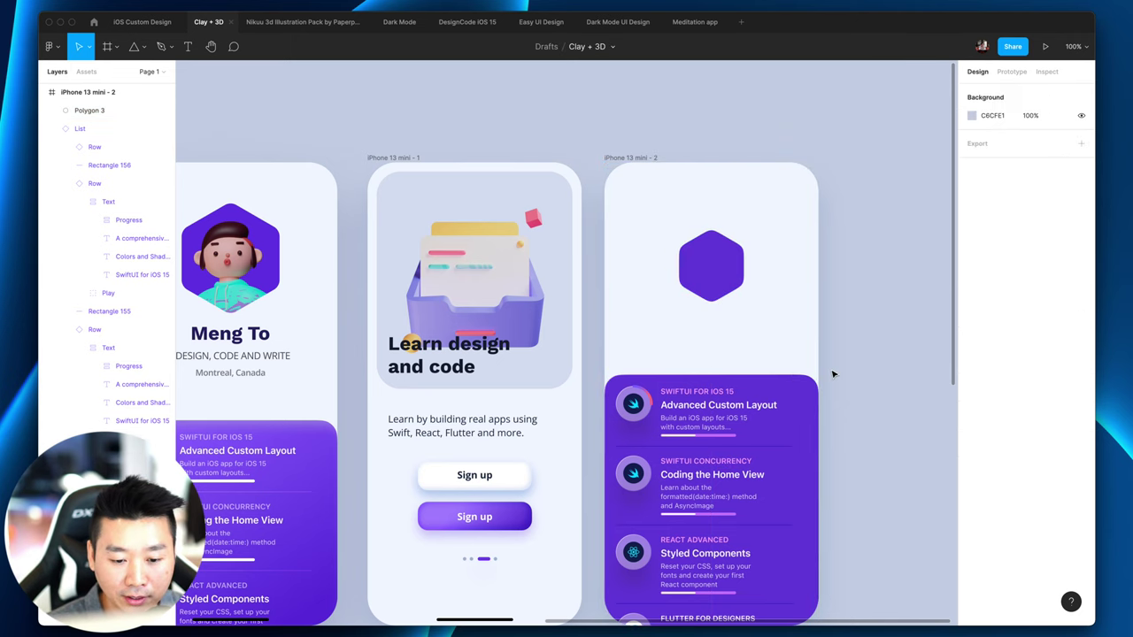
scroll(832, 374, right, 3)
Step: Scale the hexagon from its centre to 163×163
click(657, 254)
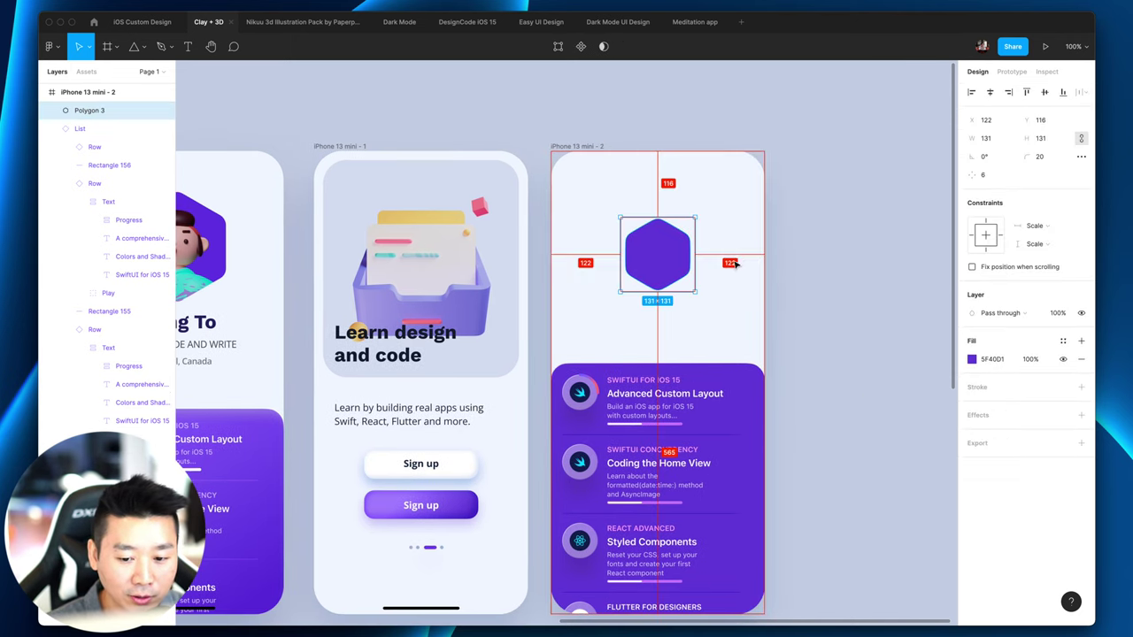
drag(696, 295, 706, 301)
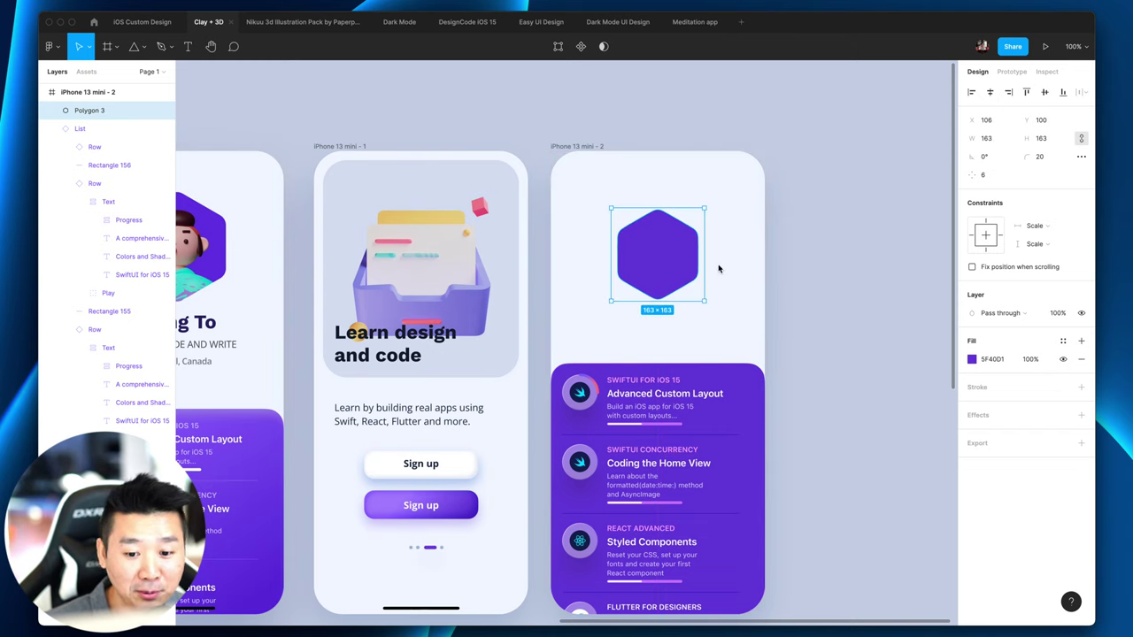
key(ctrl+plus)
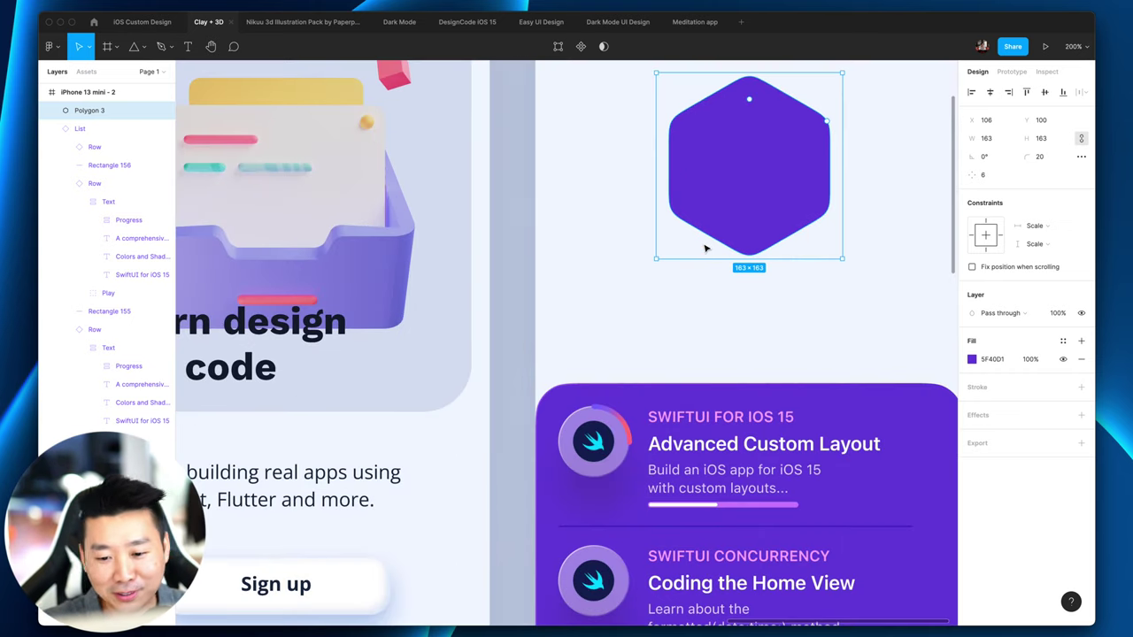
key(ctrl+minus)
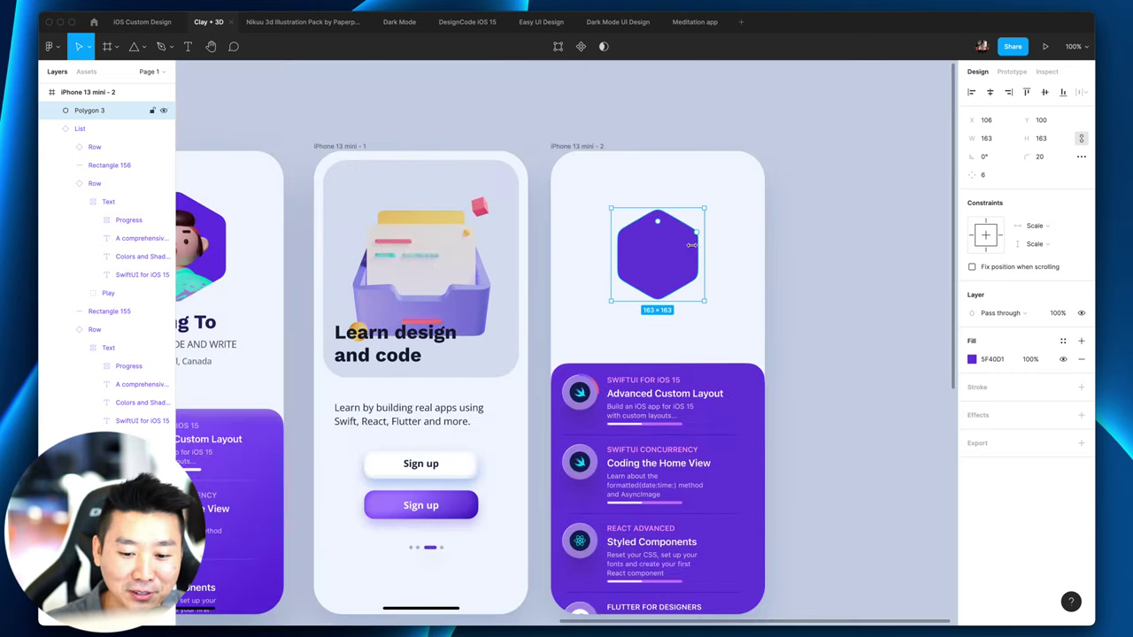
click(813, 285)
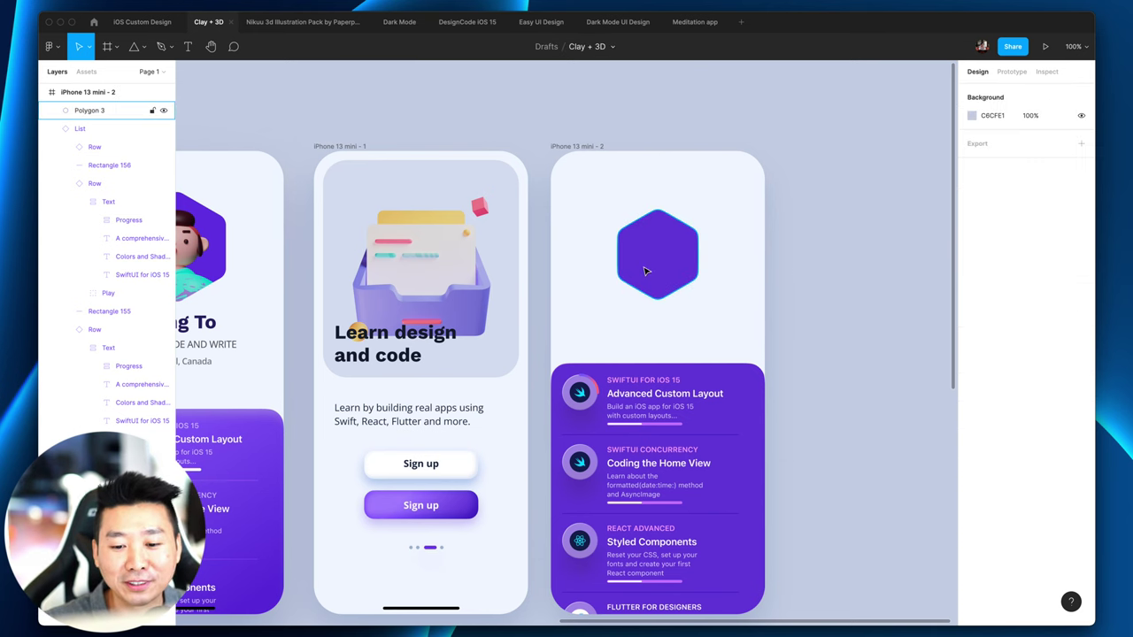
click(664, 267)
scroll(786, 283, left, 3)
scroll(787, 283, down, 2)
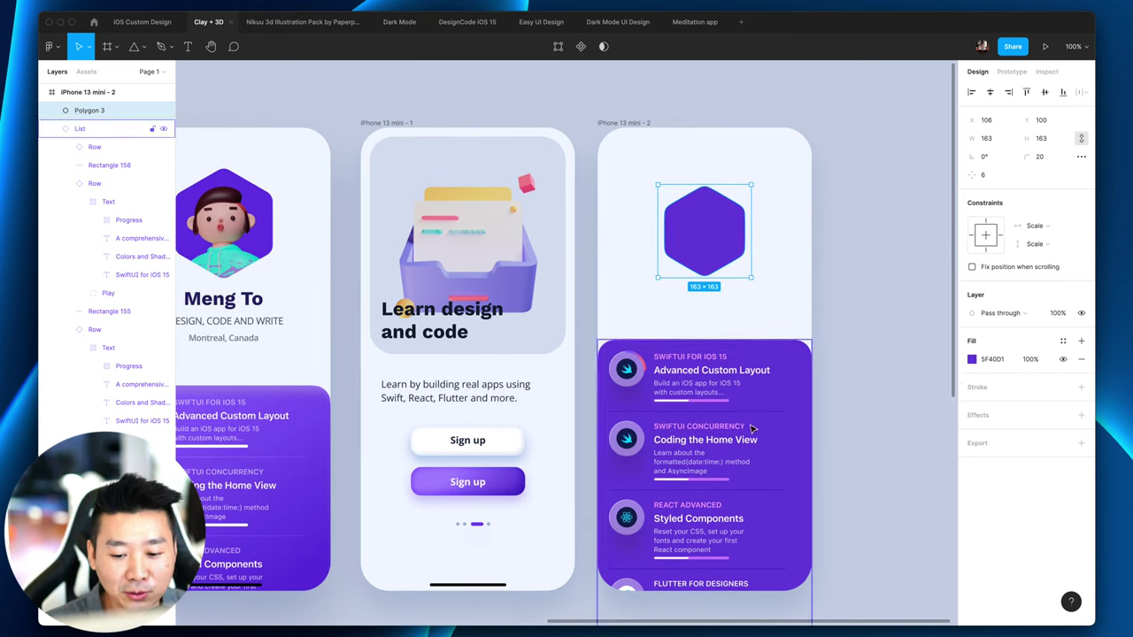
click(889, 434)
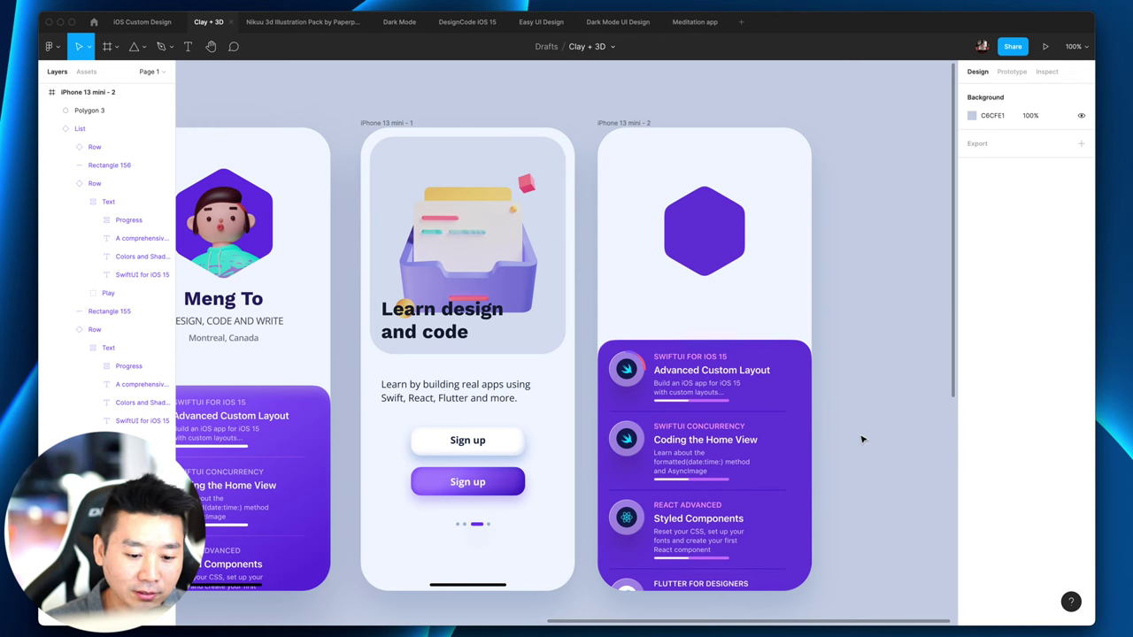
scroll(862, 439, right, 2)
click(673, 398)
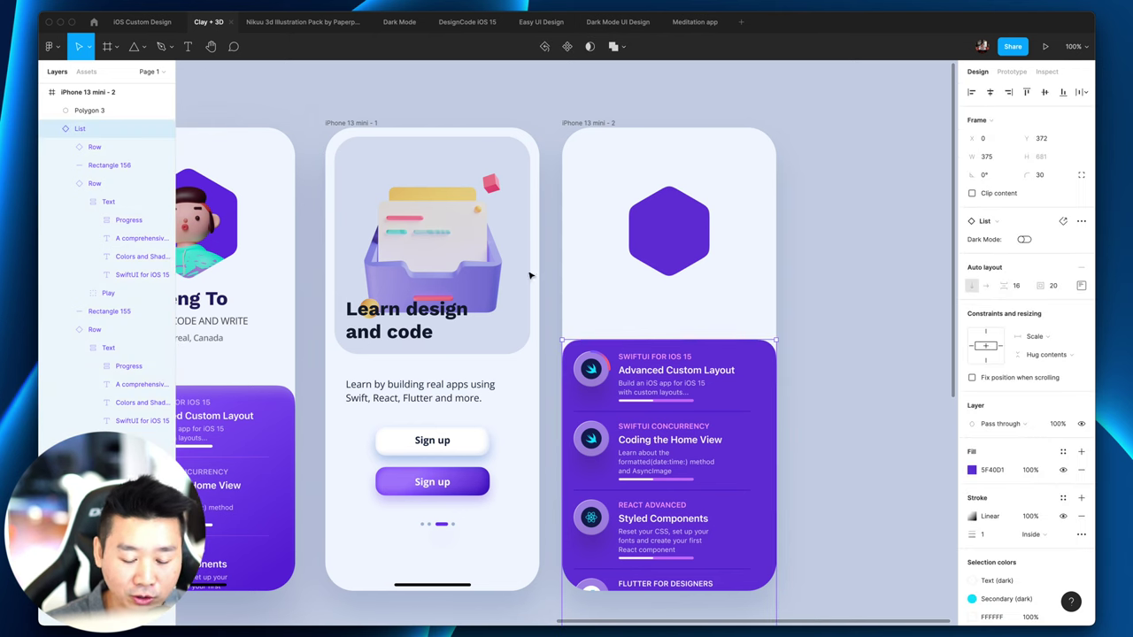
key(i)
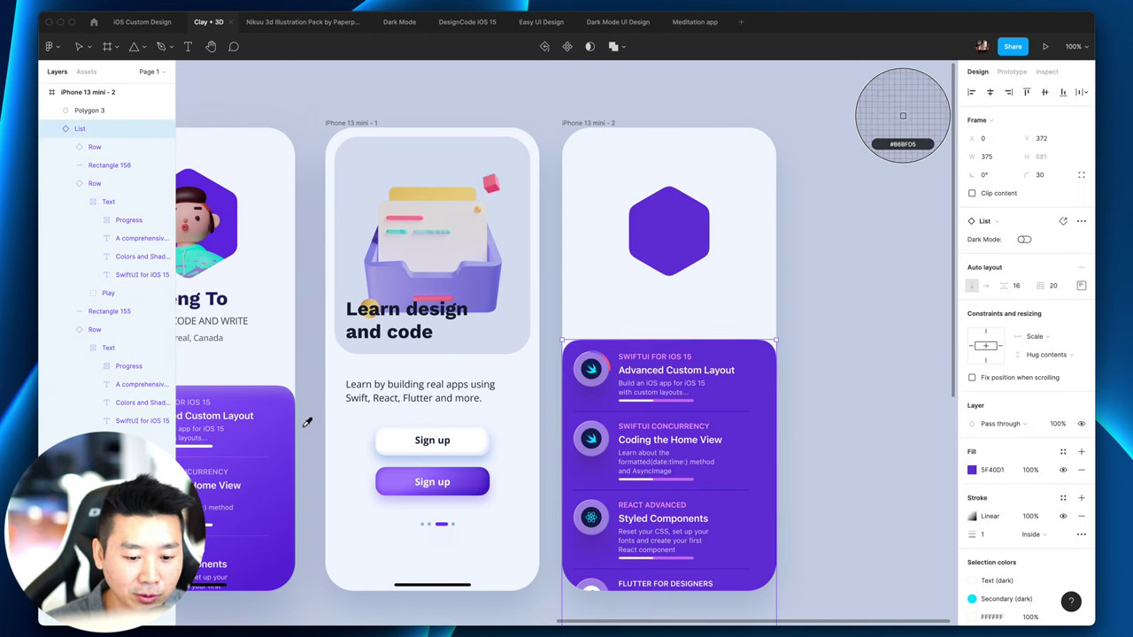
click(508, 351)
click(799, 452)
click(686, 427)
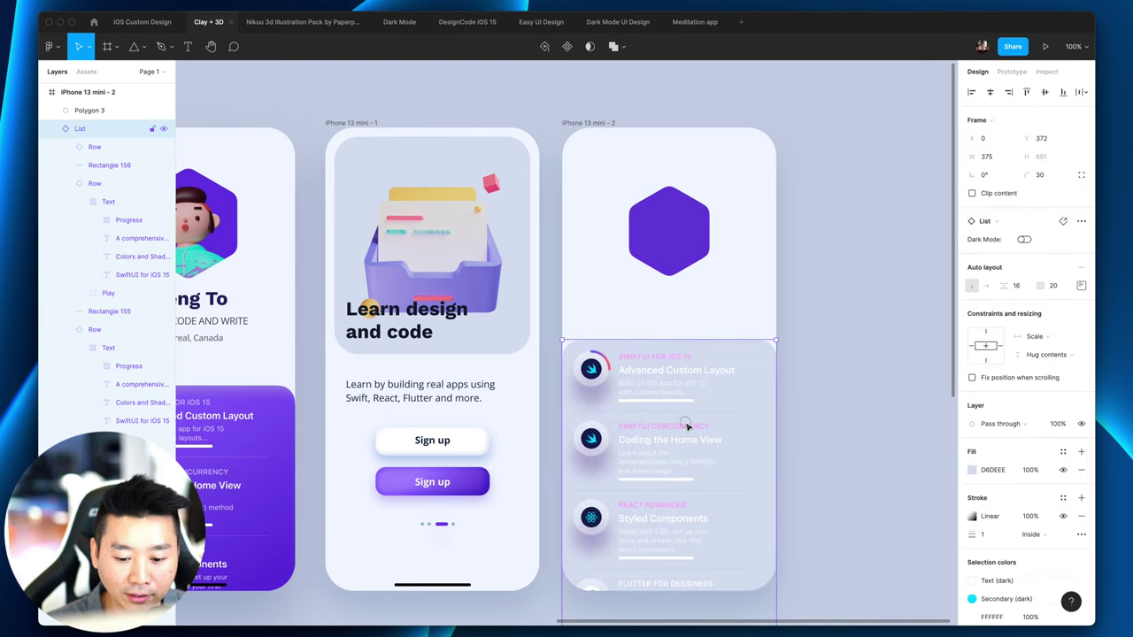
double_click(685, 427)
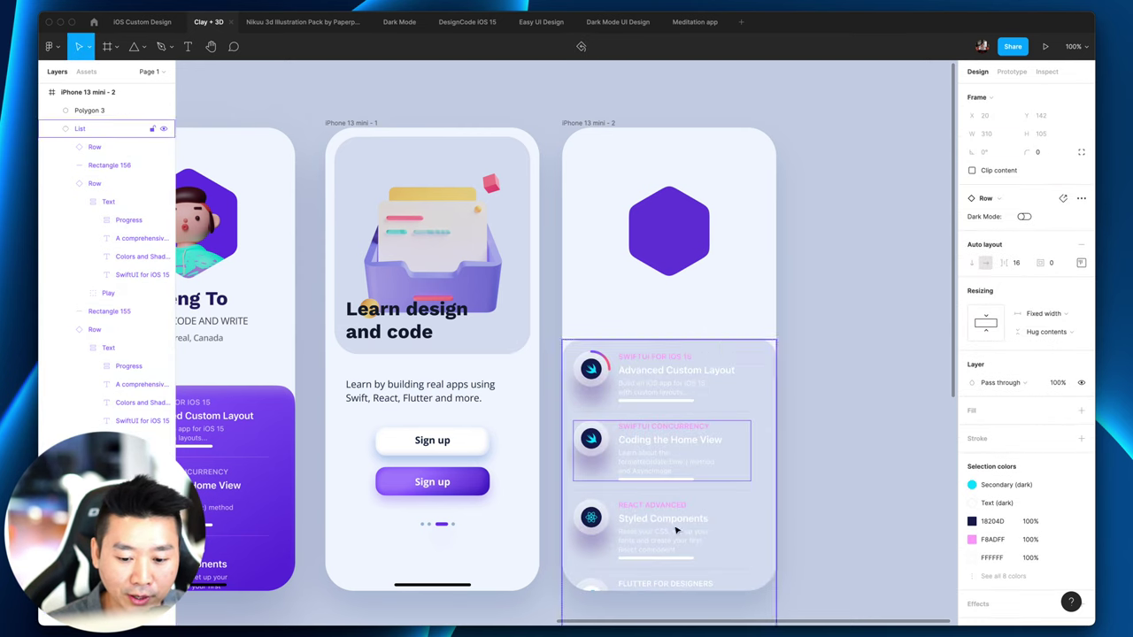
click(690, 517)
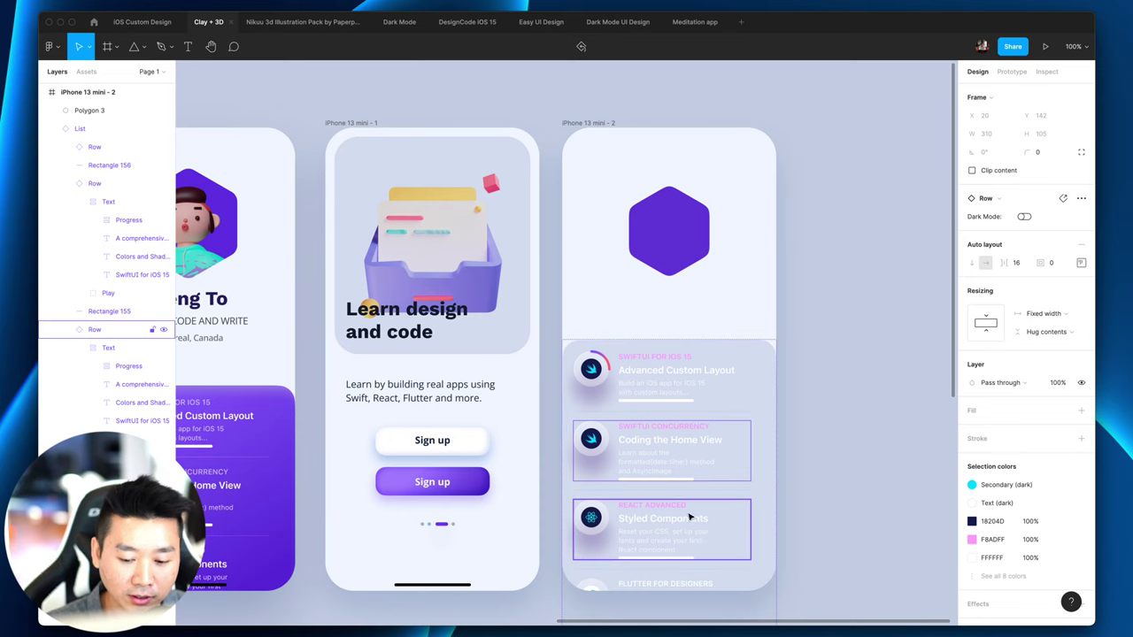
click(830, 421)
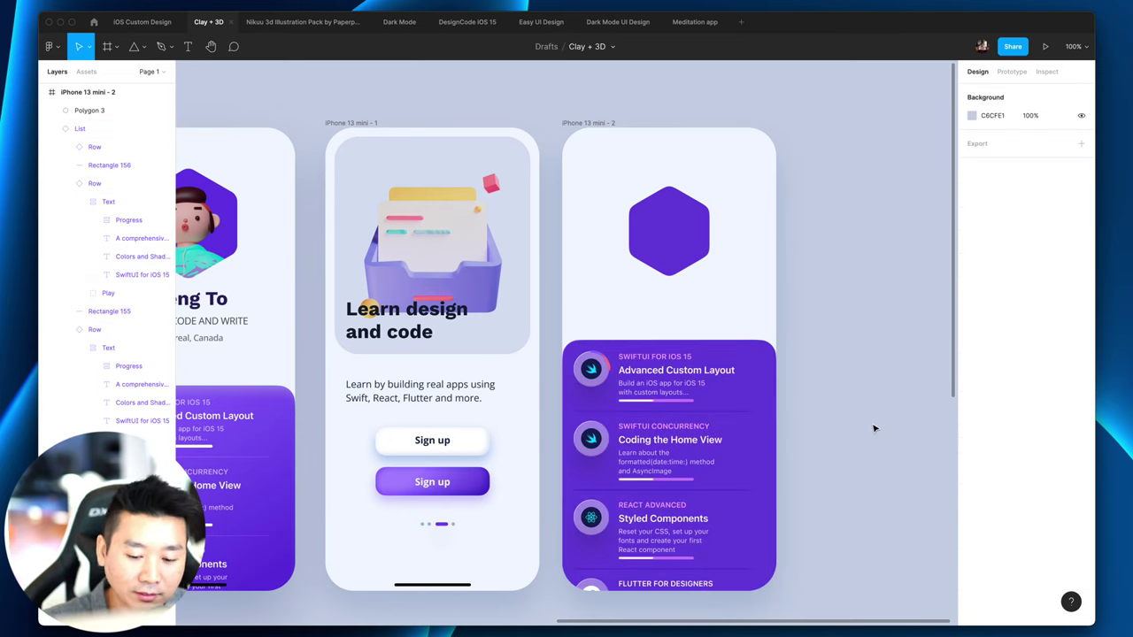
click(668, 230)
key(super+equal)
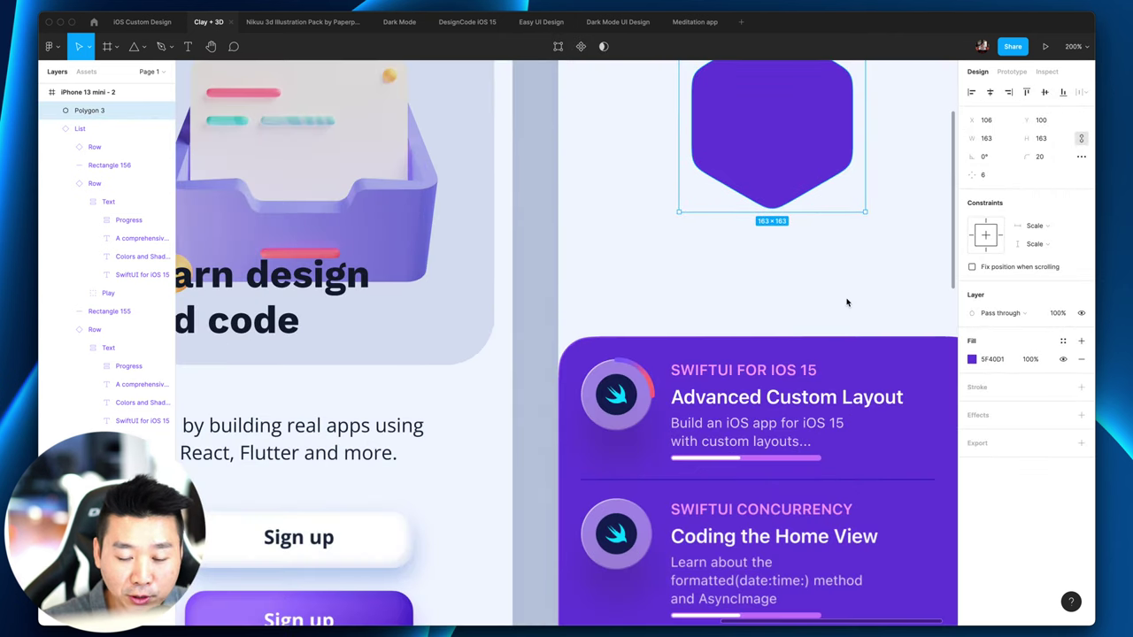
key(super+minus)
click(819, 262)
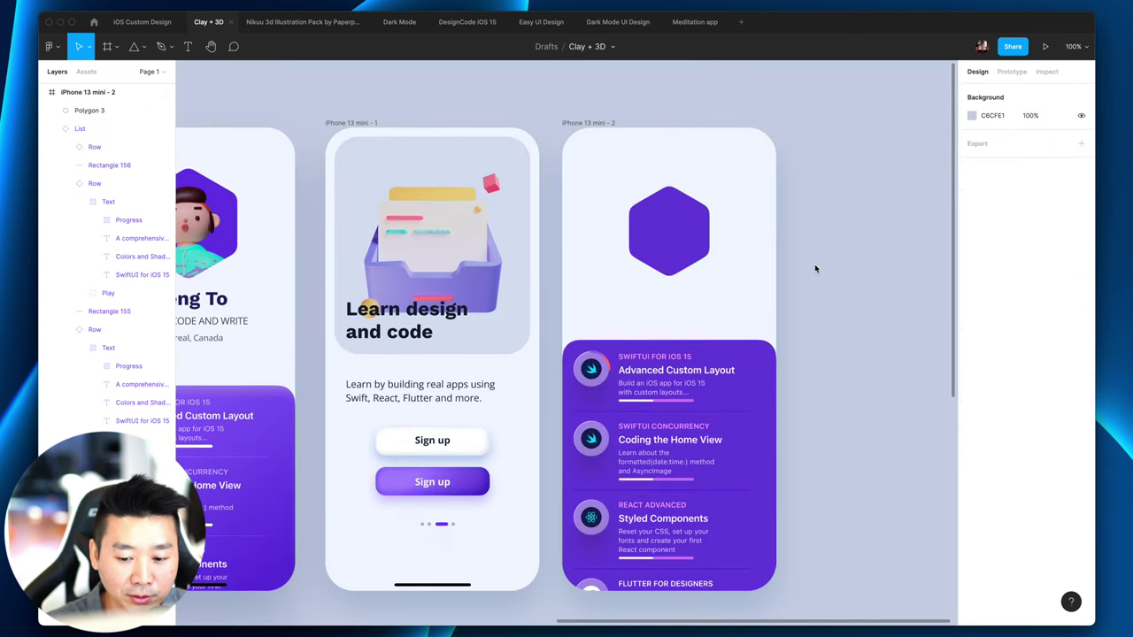
click(679, 240)
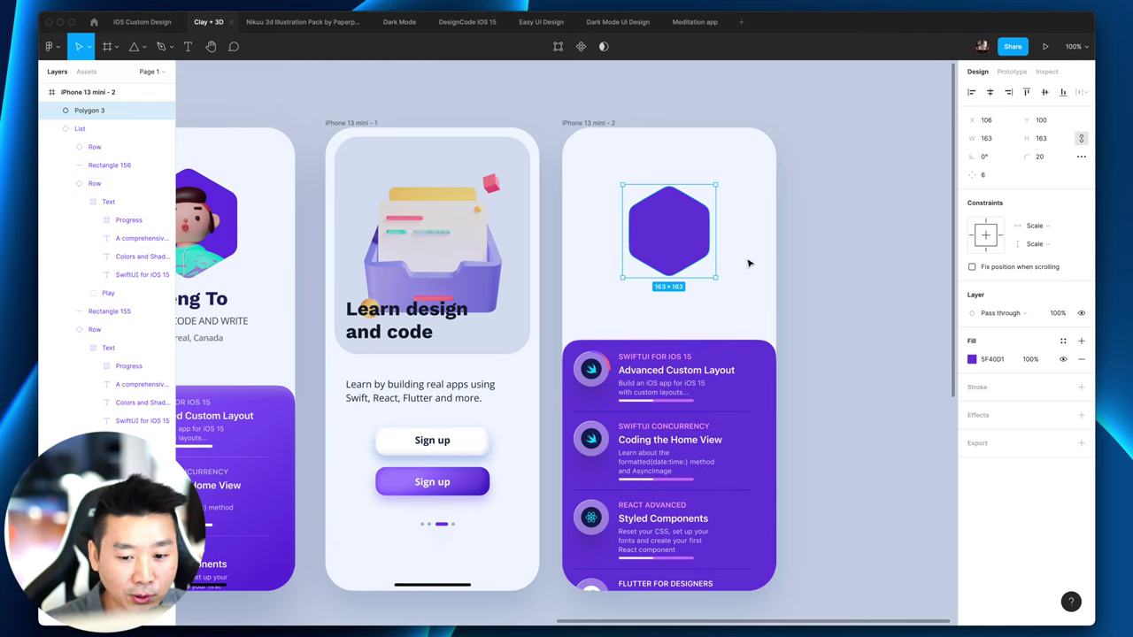
scroll(748, 262, left, 5)
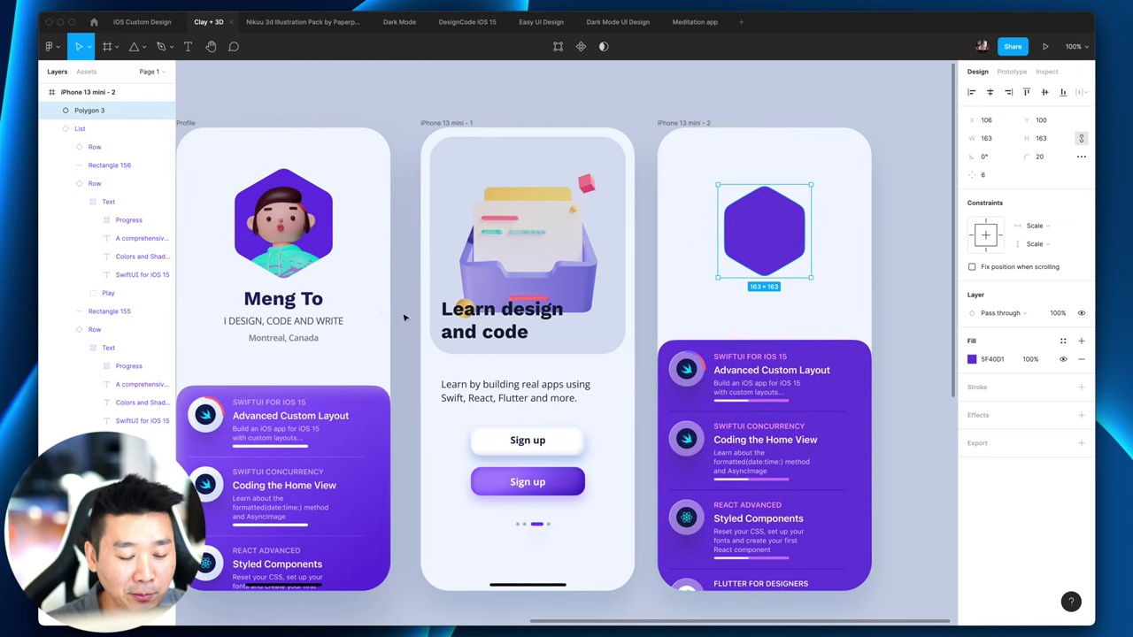
super+click(303, 258)
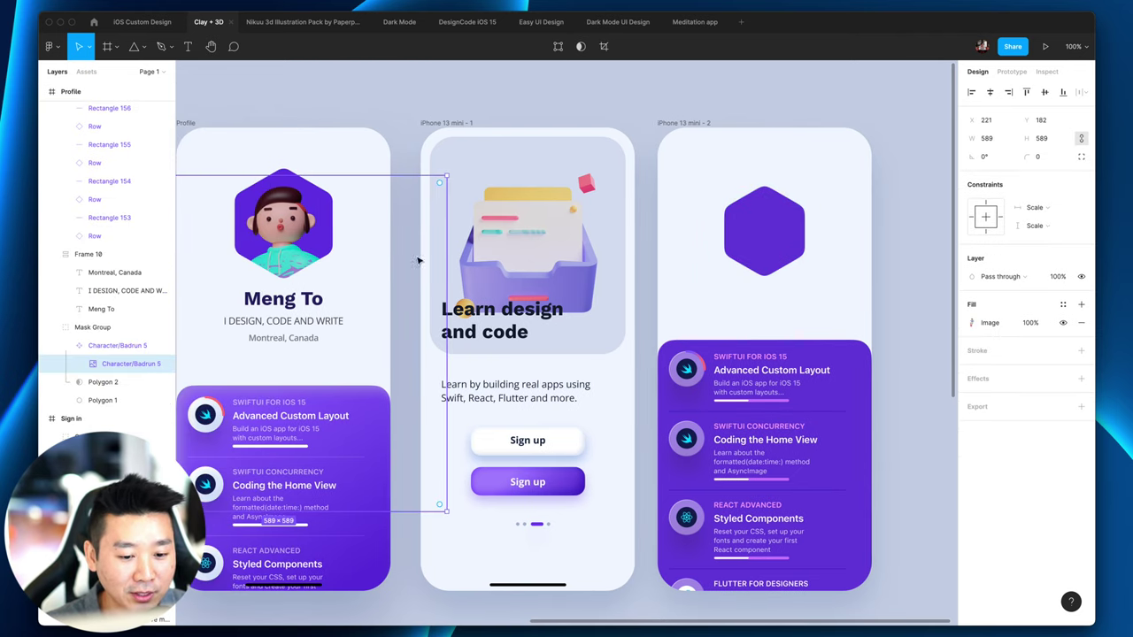
Step: Paste the Profile character into the right-hand screen, stretched and placed over the hexagon
key(super+c)
click(787, 252)
key(super+v)
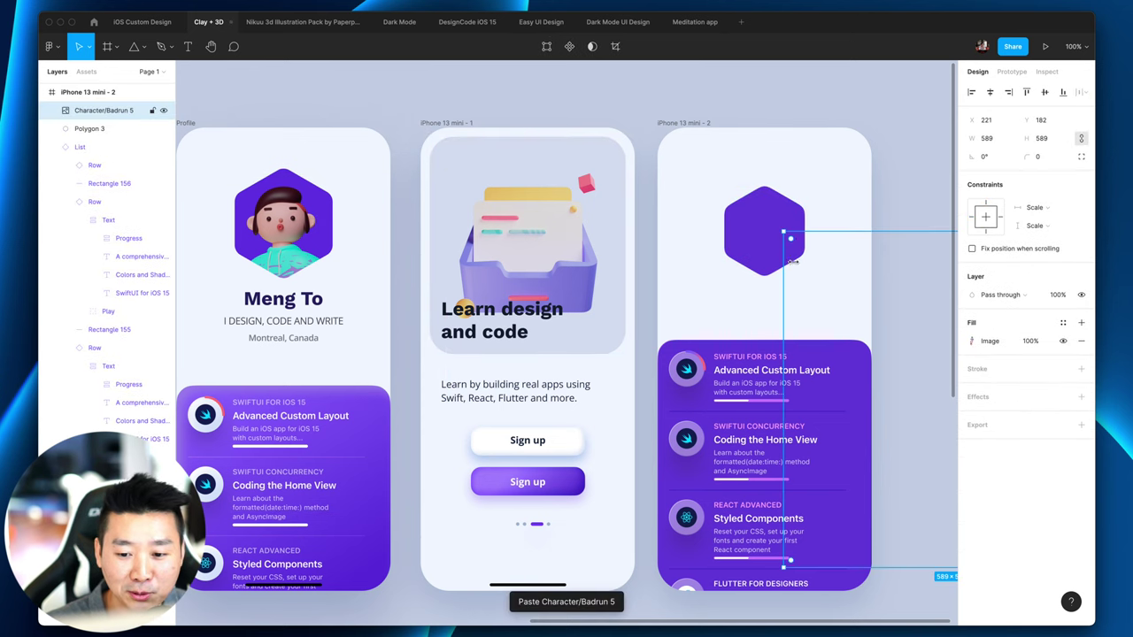
drag(790, 261, 684, 282)
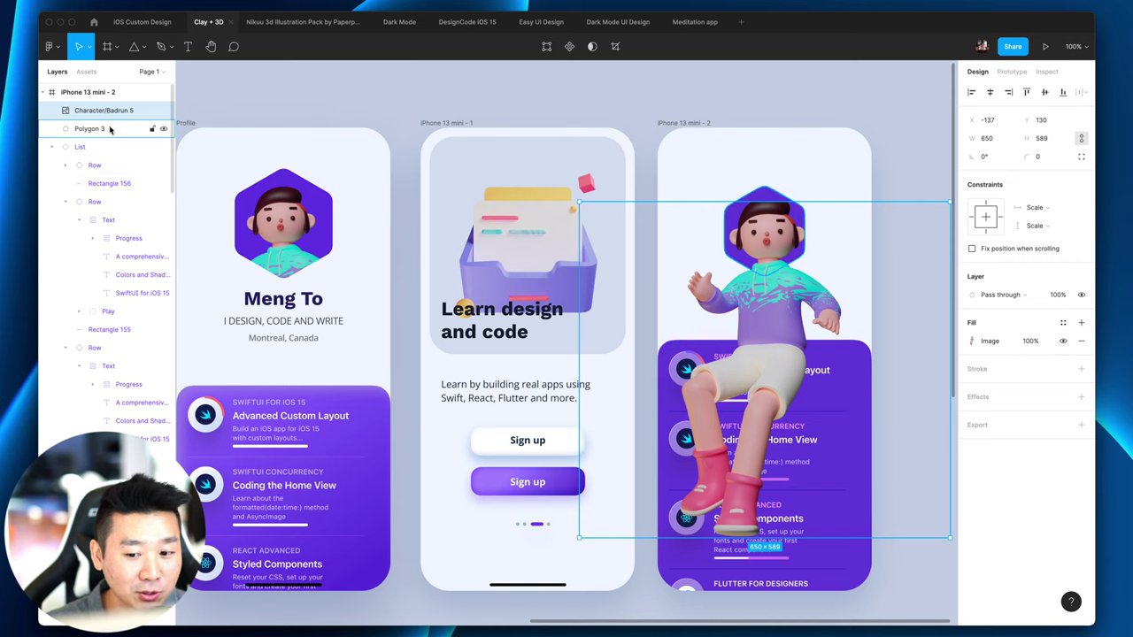
drag(750, 203, 752, 183)
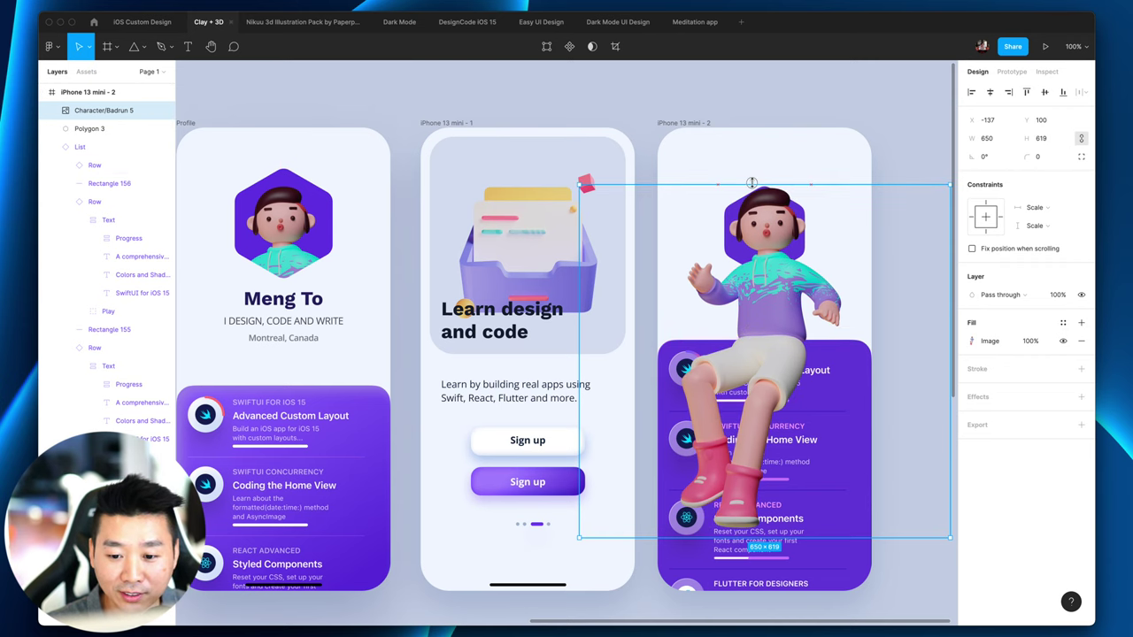
drag(761, 251, 758, 259)
scroll(854, 429, right, 3)
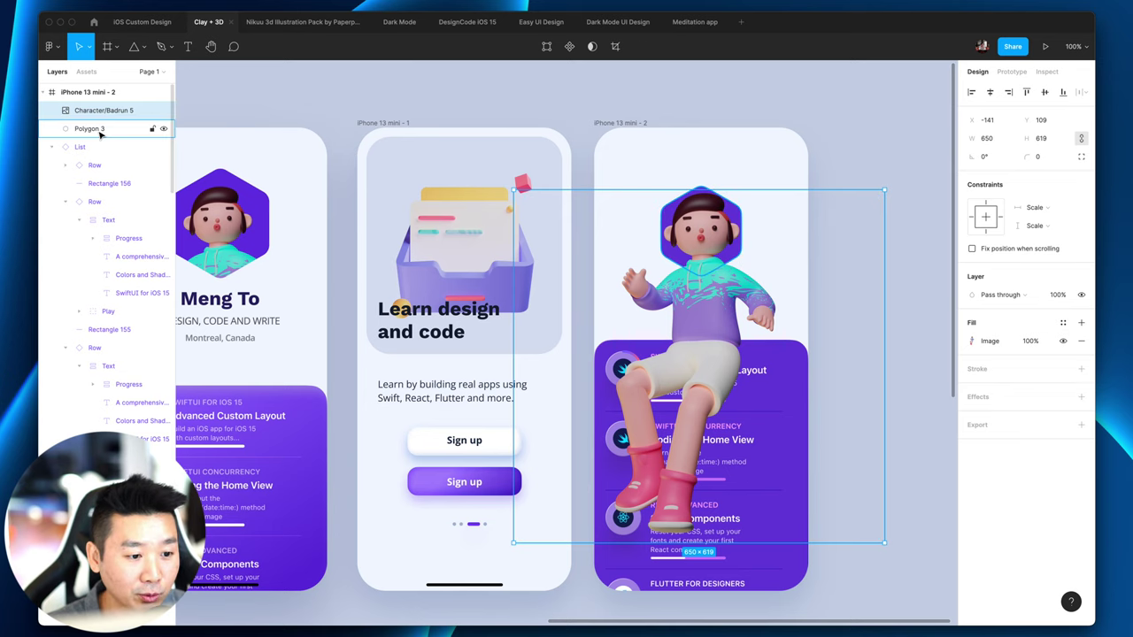
Step: Mask the character with the hexagon and keep a duplicate hexagon as a purple backdrop
shift+click(141, 129)
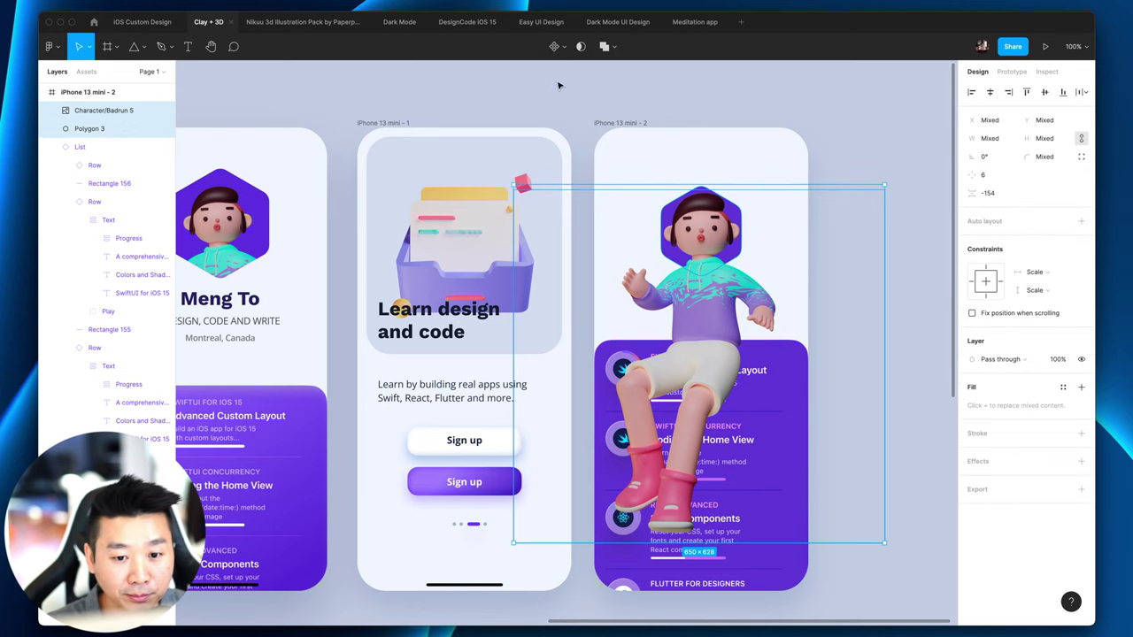
click(581, 46)
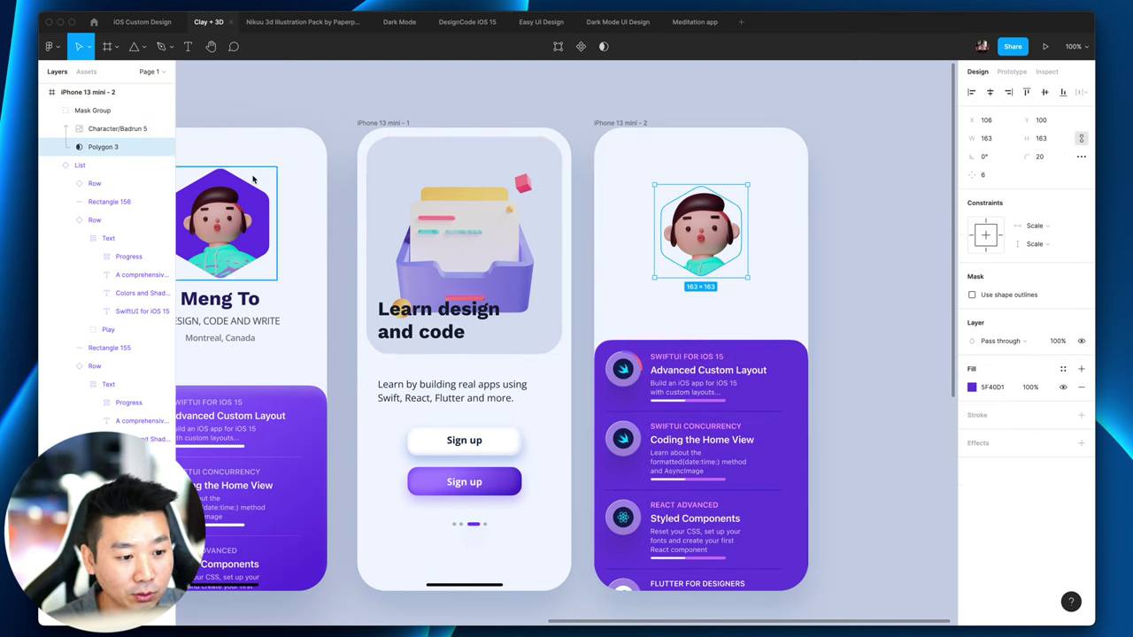
key(super+d)
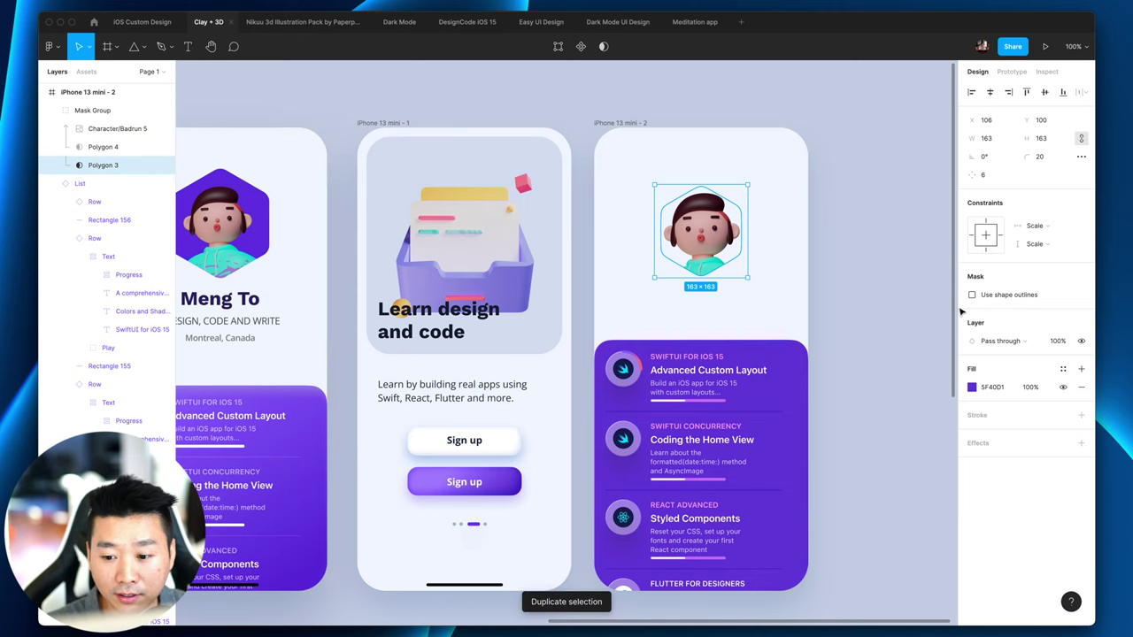
click(604, 46)
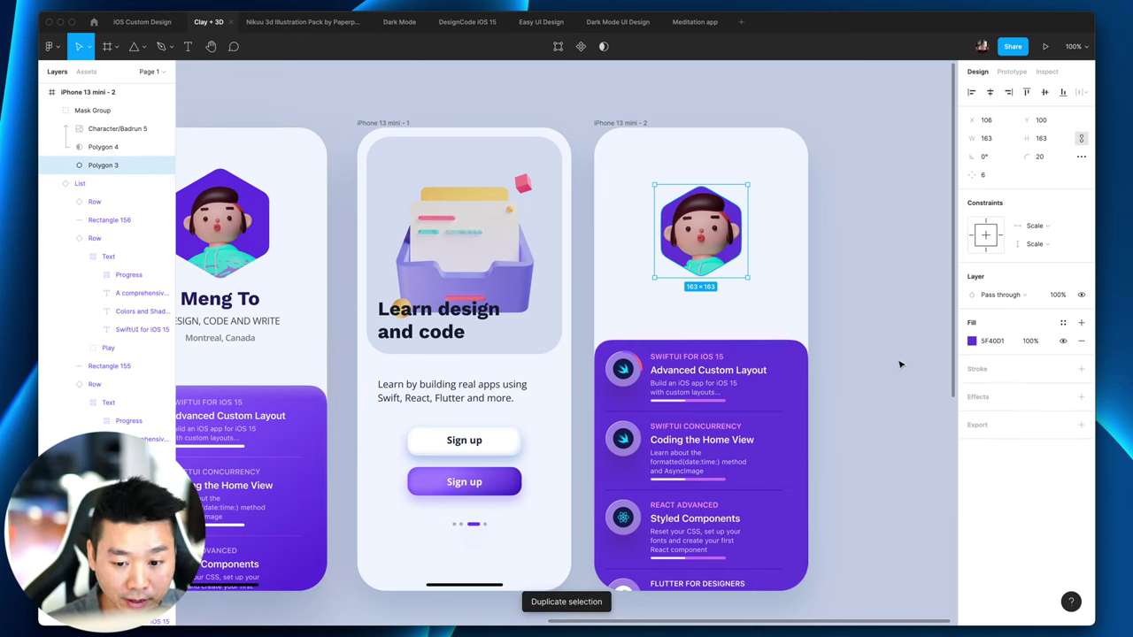
drag(887, 545, 512, 182)
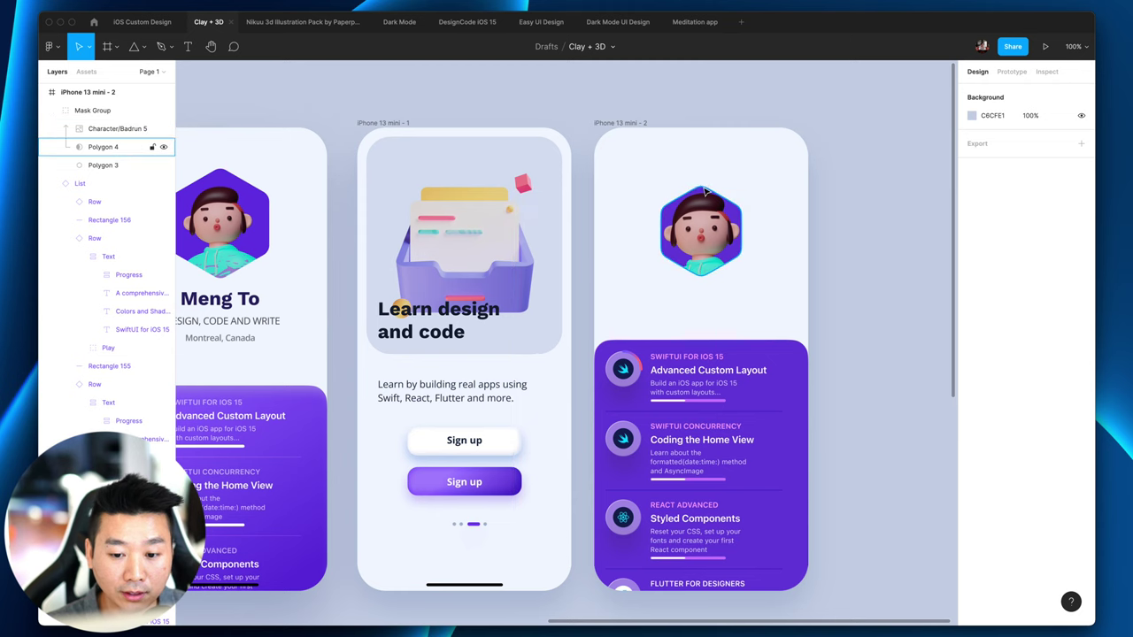
Step: Shrink the character image inside the mask to about 568×541 and shift it right and down
click(706, 189)
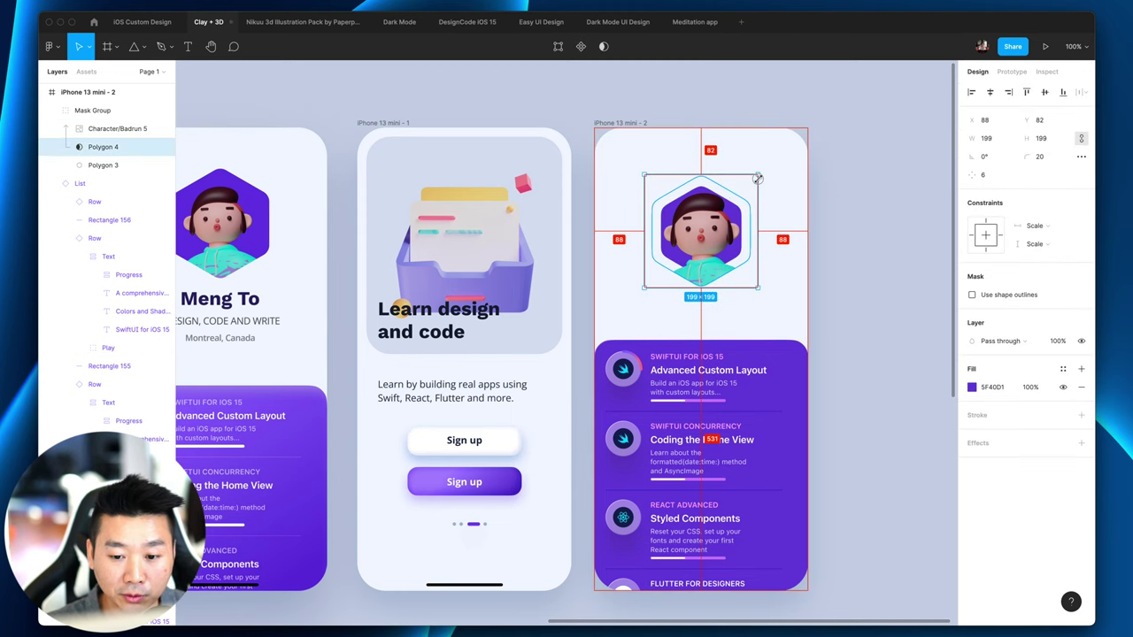
click(116, 128)
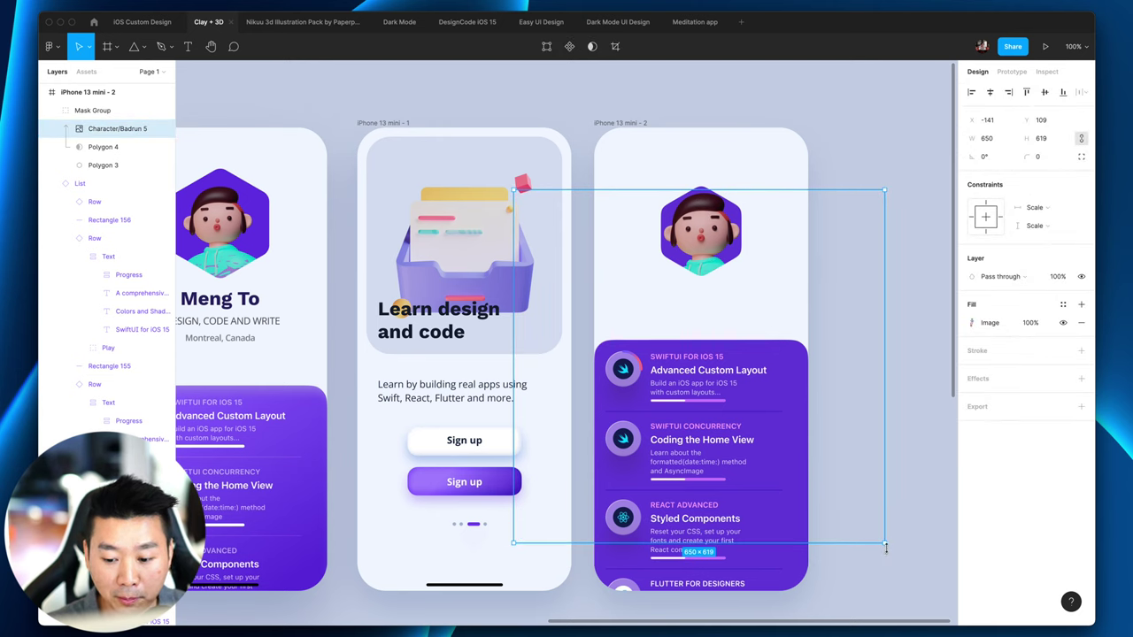
drag(885, 540, 837, 487)
drag(688, 222, 711, 231)
click(845, 283)
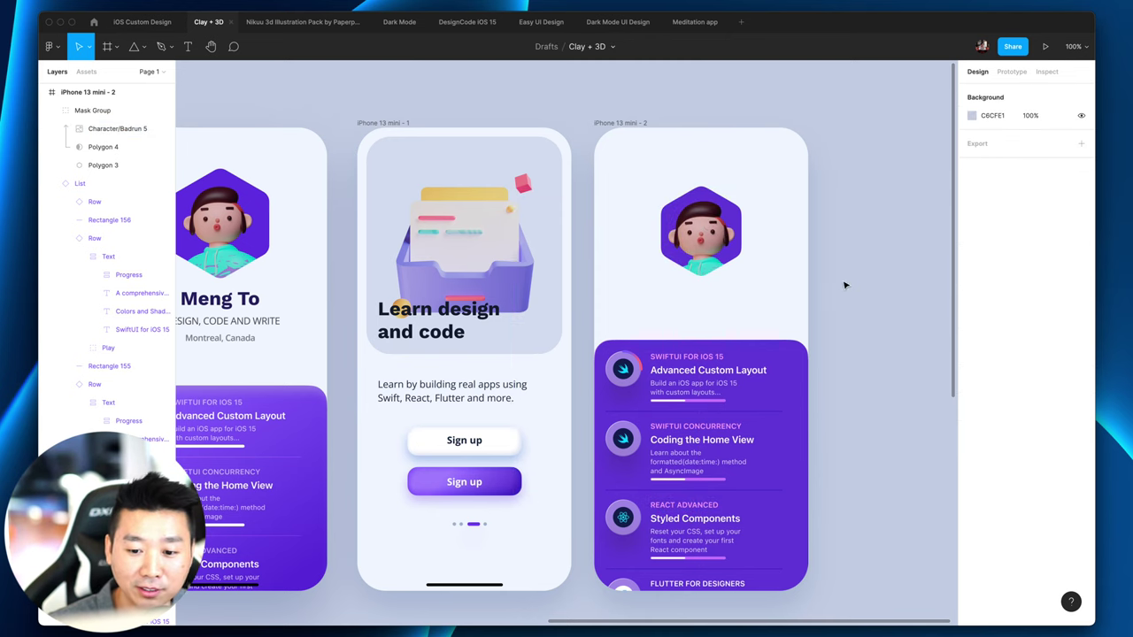
scroll(841, 280, right, 2)
key(super+plus)
scroll(836, 276, right, 10)
scroll(833, 274, up, 2)
scroll(833, 274, left, 4)
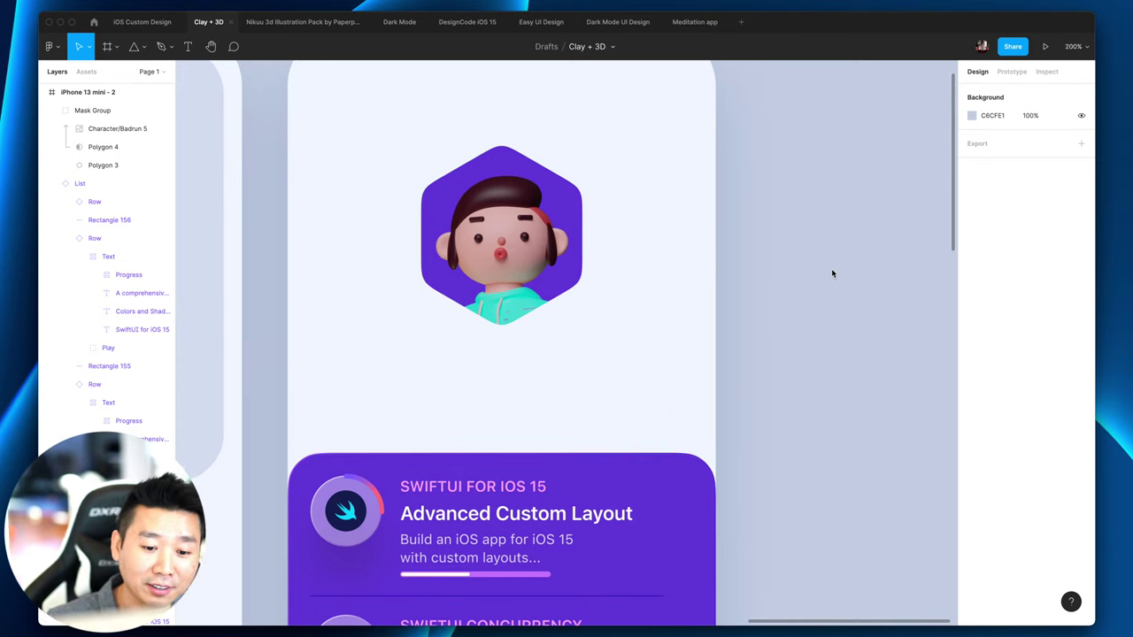
scroll(807, 289, left, 2)
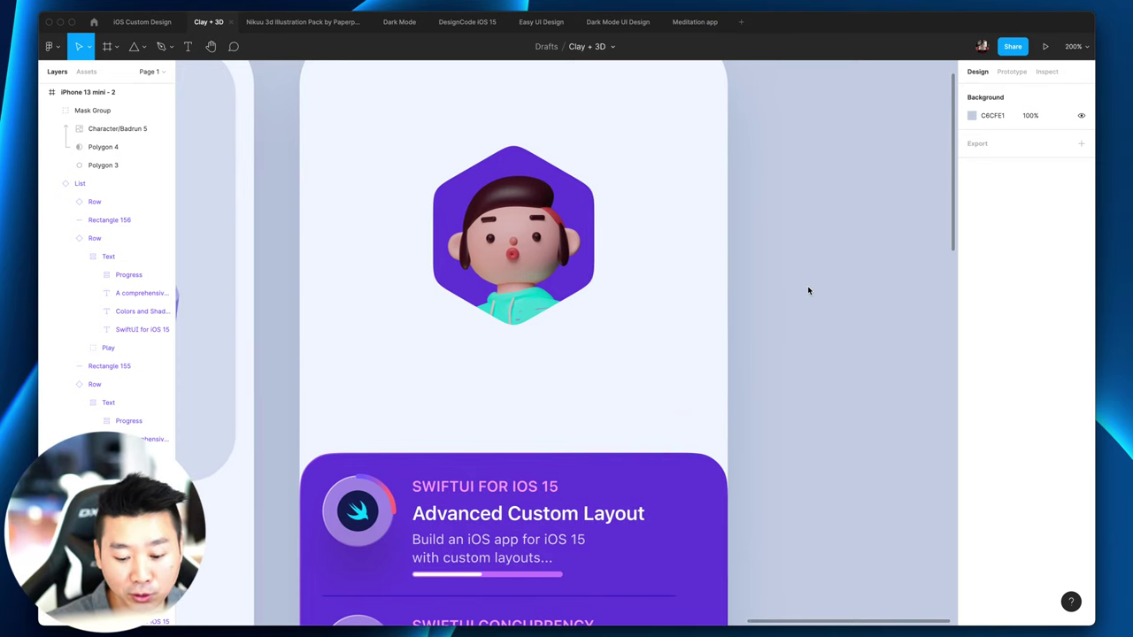
key(super+minus)
scroll(743, 283, left, 4)
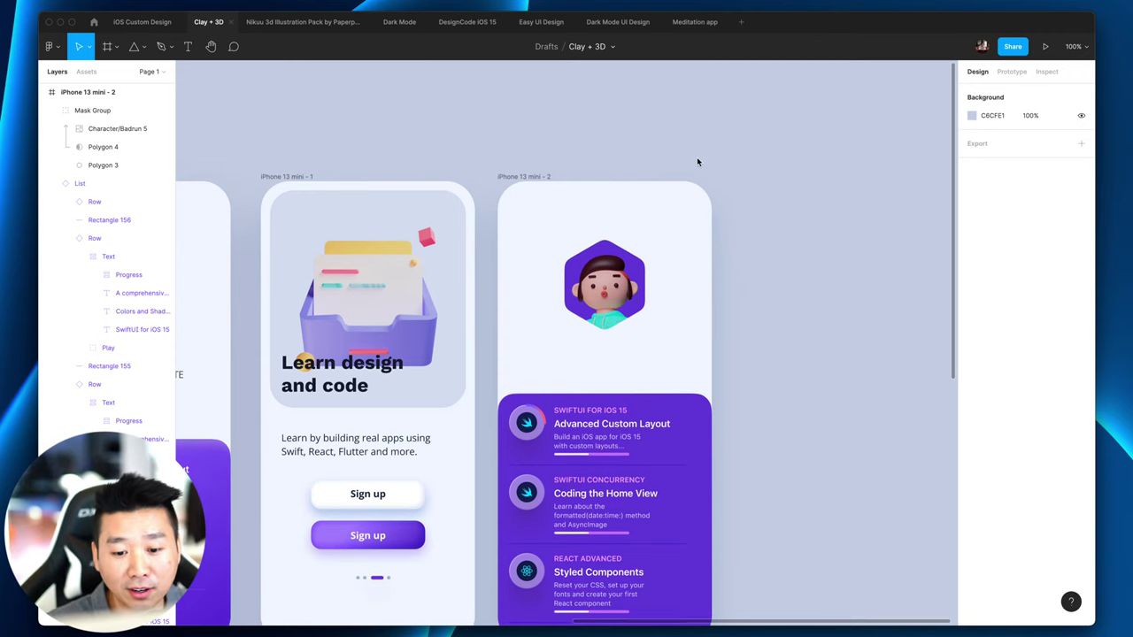
Step: Move the 163×163 avatar mask group up to Y 56 in the phone frame
click(620, 283)
click(736, 292)
key(super+plus)
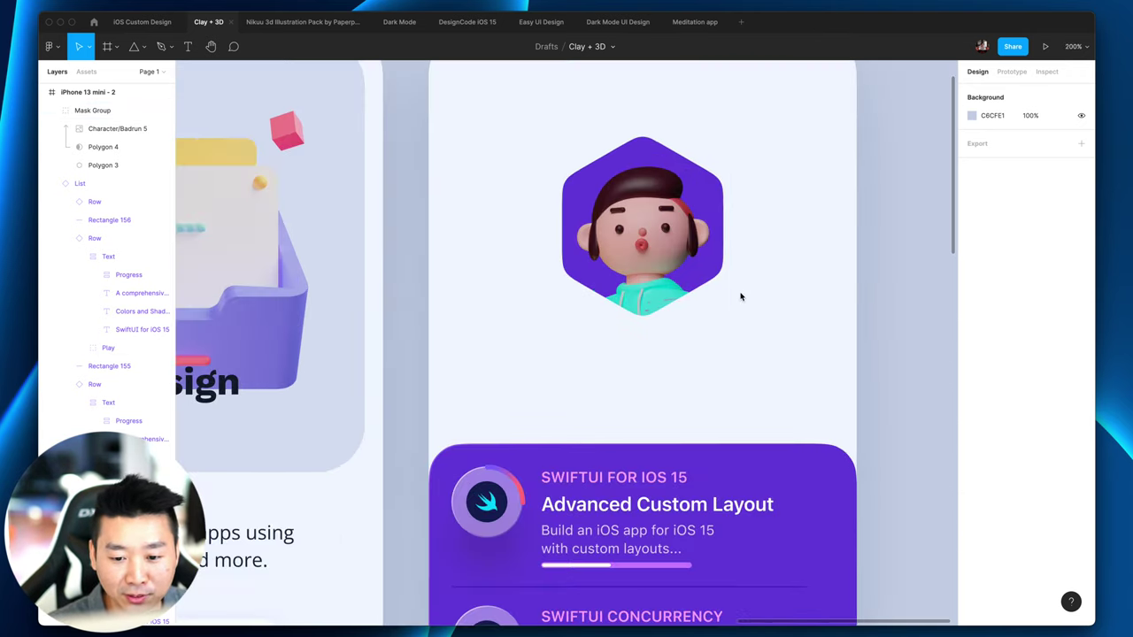
scroll(741, 297, right, 3)
scroll(742, 301, up, 2)
click(626, 320)
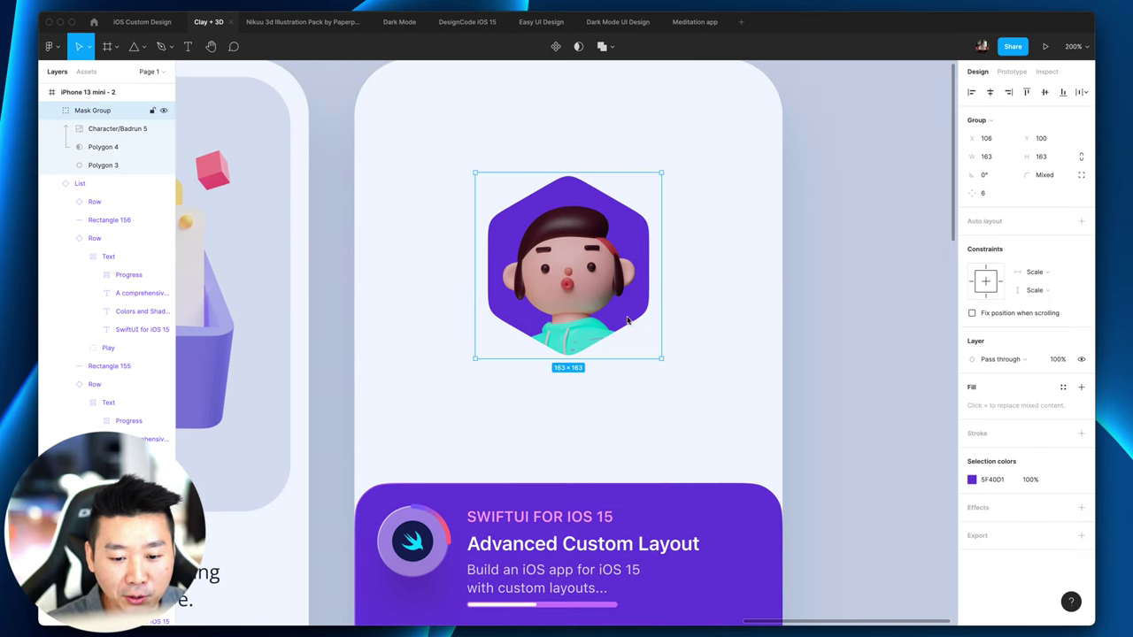
key(super+minus)
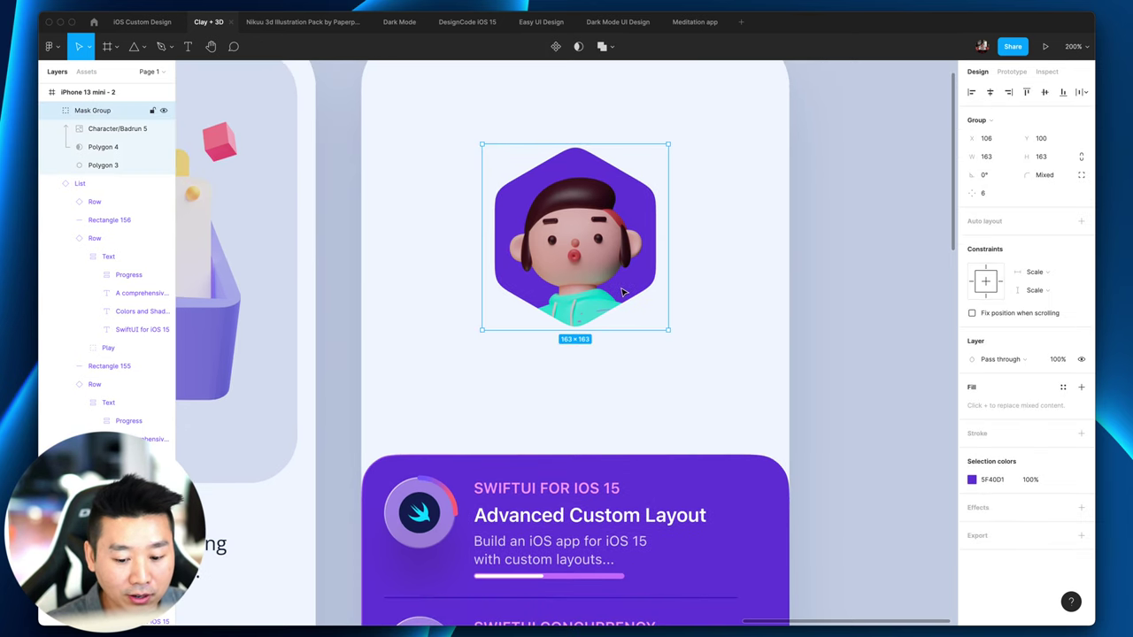
drag(577, 291, 577, 266)
scroll(582, 282, left, 3)
scroll(582, 281, left, 5)
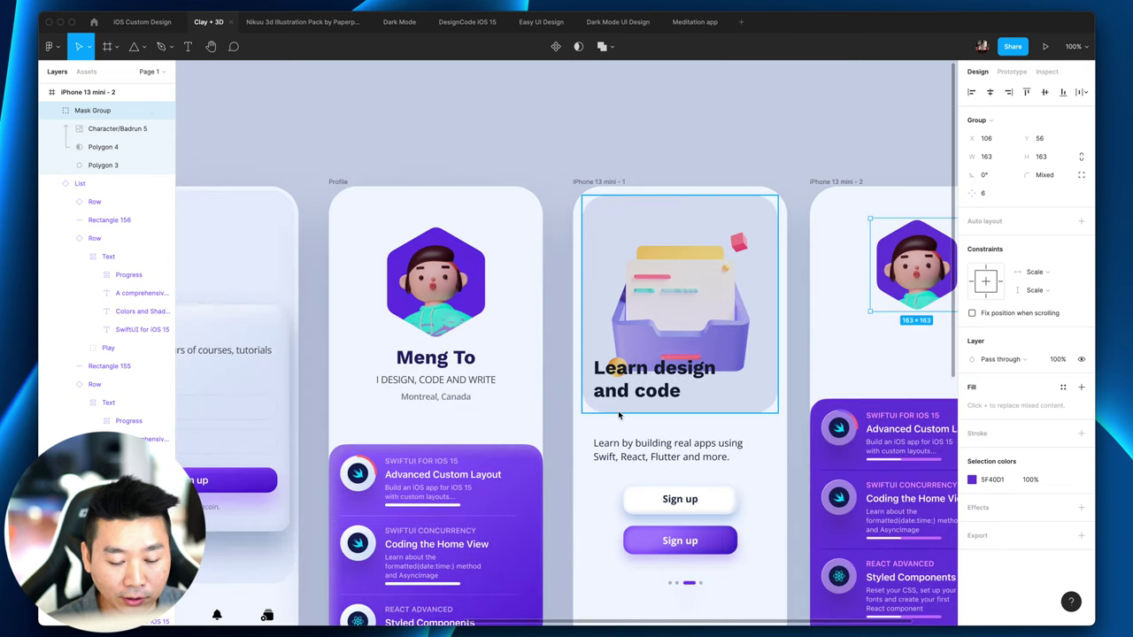
Step: Try pasting the three profile texts onto the second frame's avatar, then undo it
click(438, 358)
shift+click(454, 383)
scroll(498, 389, right, 5)
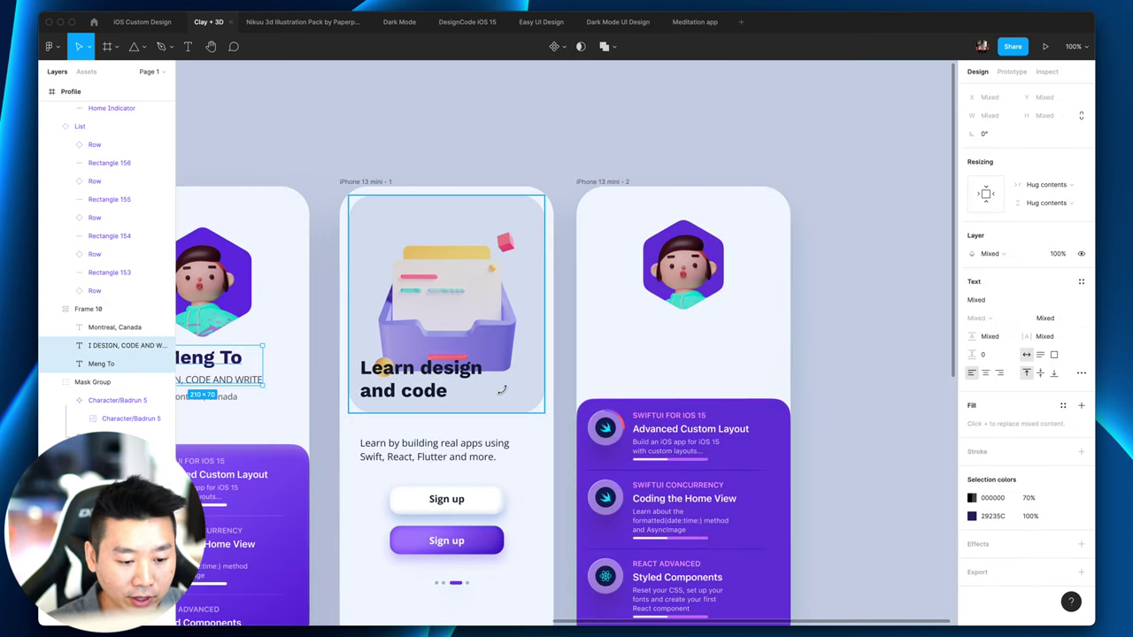
scroll(354, 398, left, 2)
shift+click(320, 400)
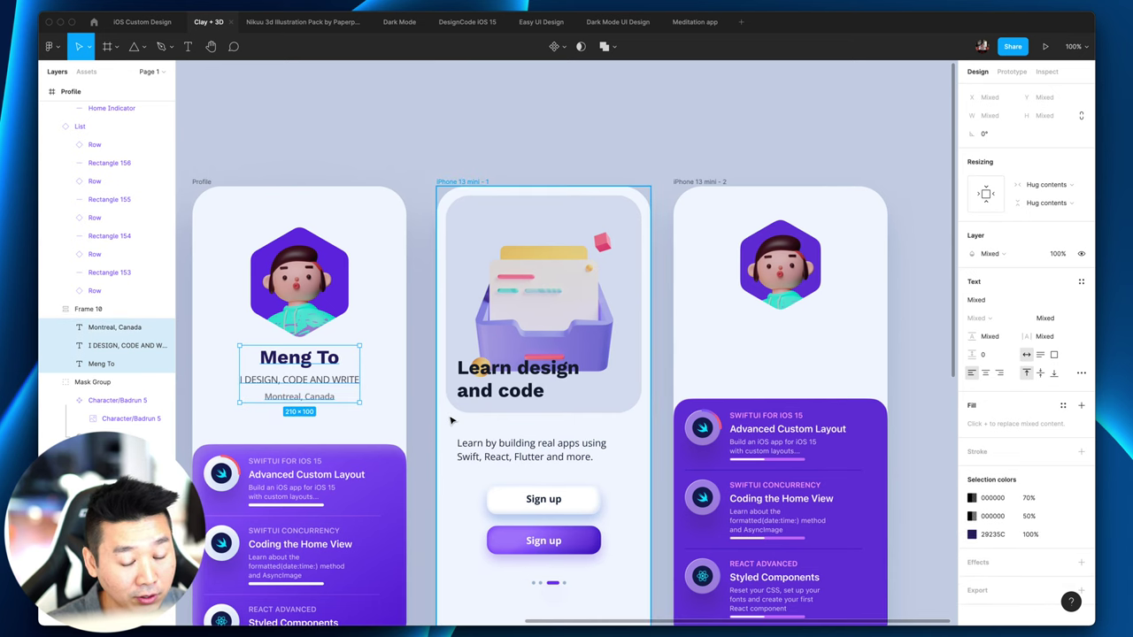
click(803, 305)
key(super+v)
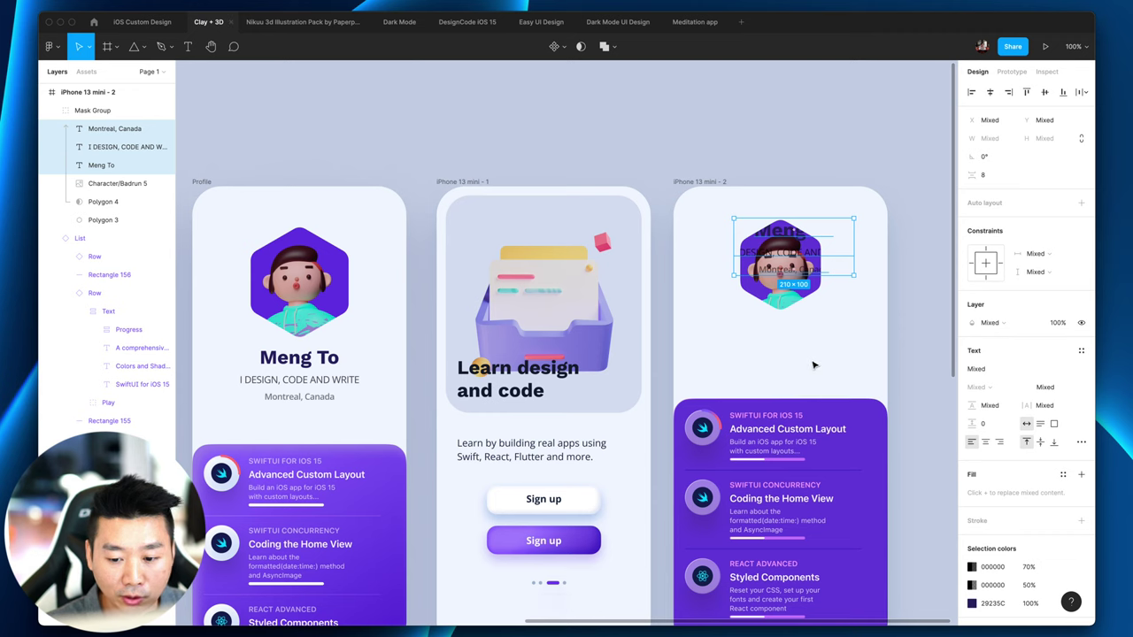
key(super+z)
Step: Copy the 'Learn design and code' heading into the second phone frame below the avatar
click(503, 389)
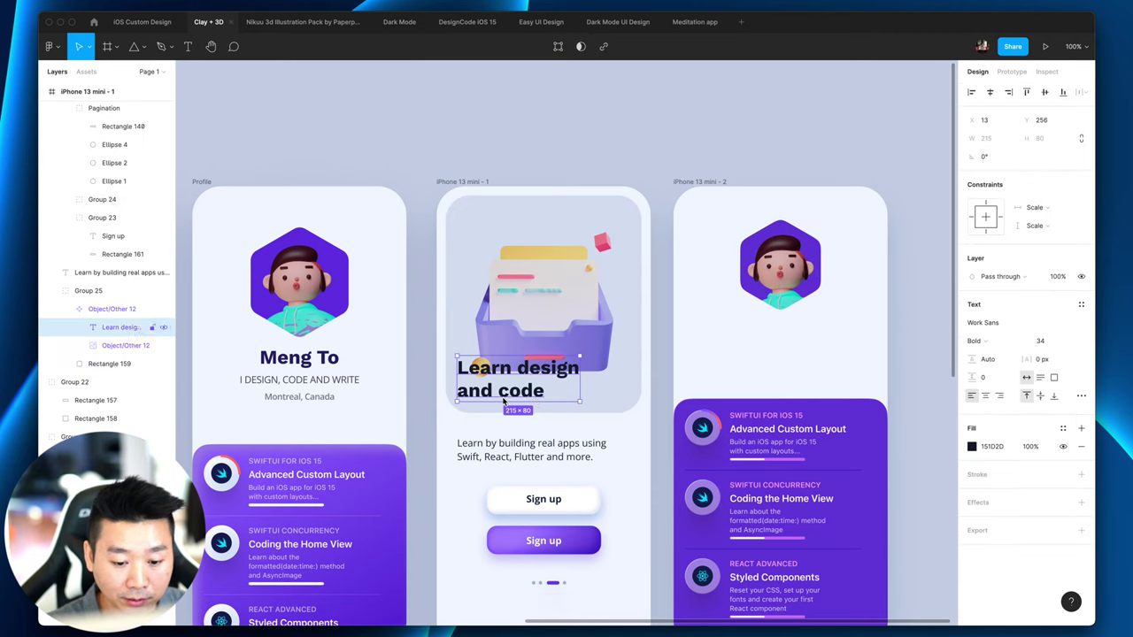
key(super+c)
click(694, 180)
key(super+v)
drag(761, 350, 780, 352)
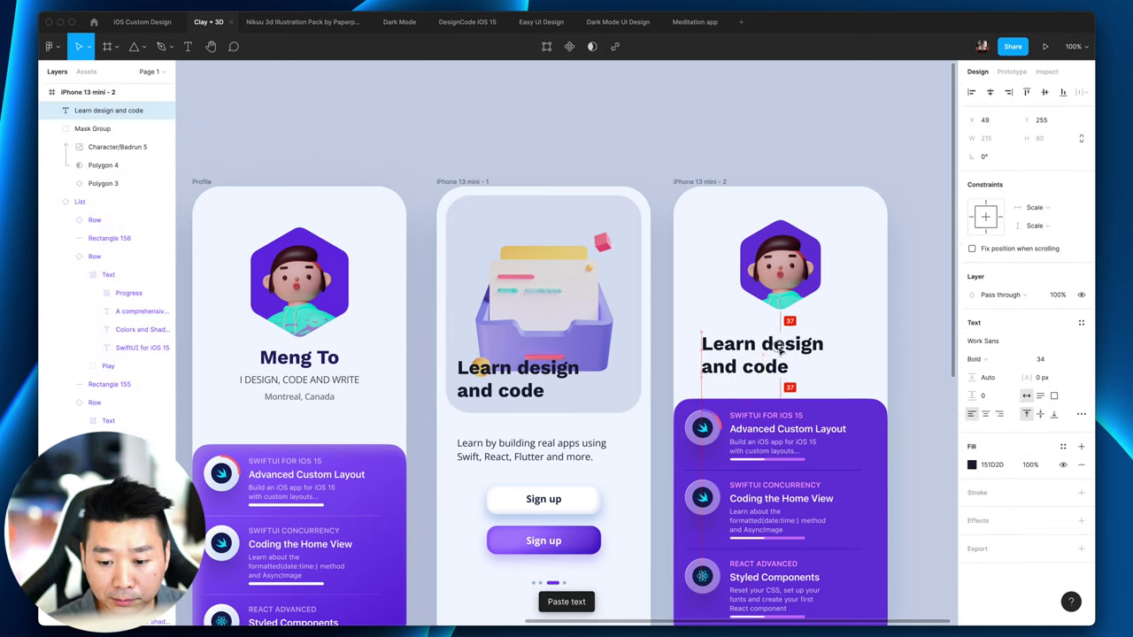
Step: Retype the pasted heading as 'Meng To'
double_click(779, 351)
text(eng)
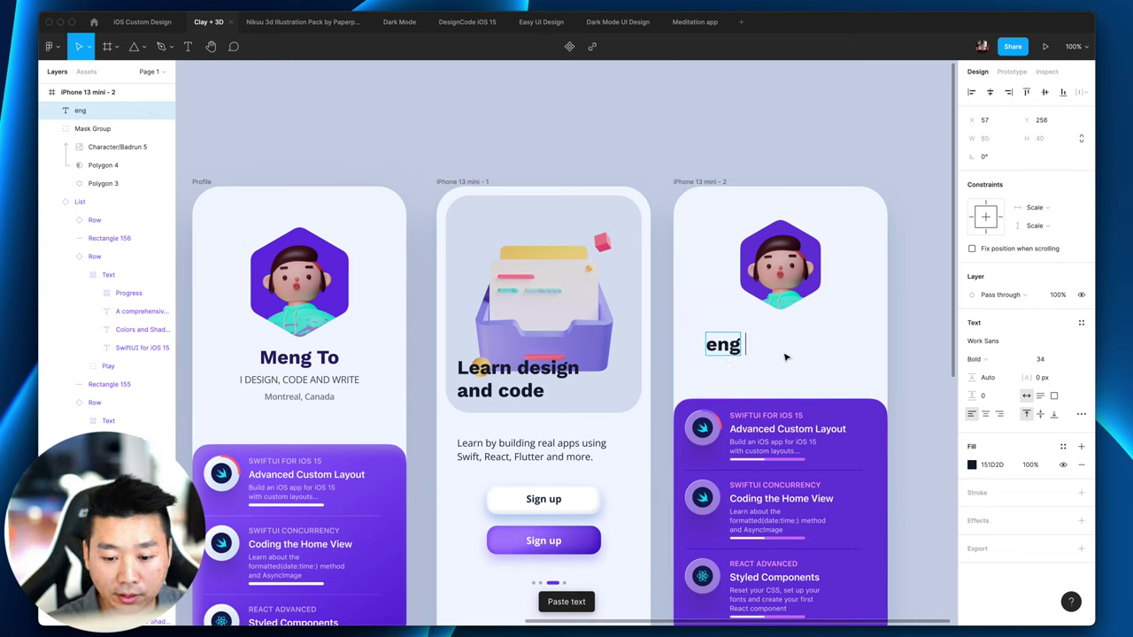
key(super+a)
text(Meng To)
key(Escape)
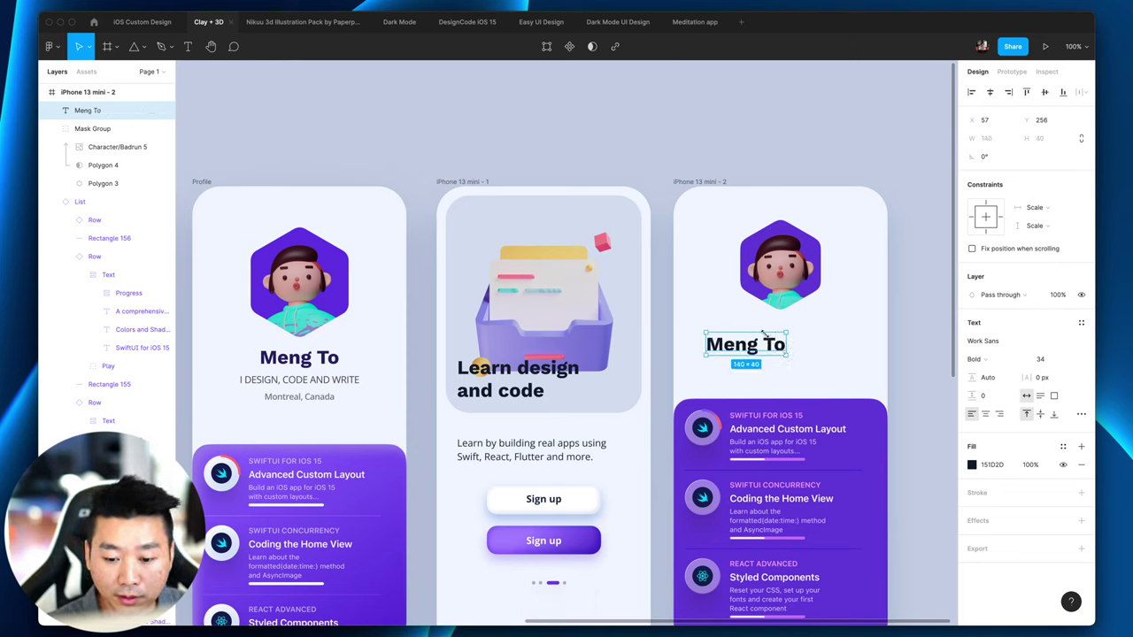
drag(763, 333, 797, 321)
scroll(806, 367, right, 3)
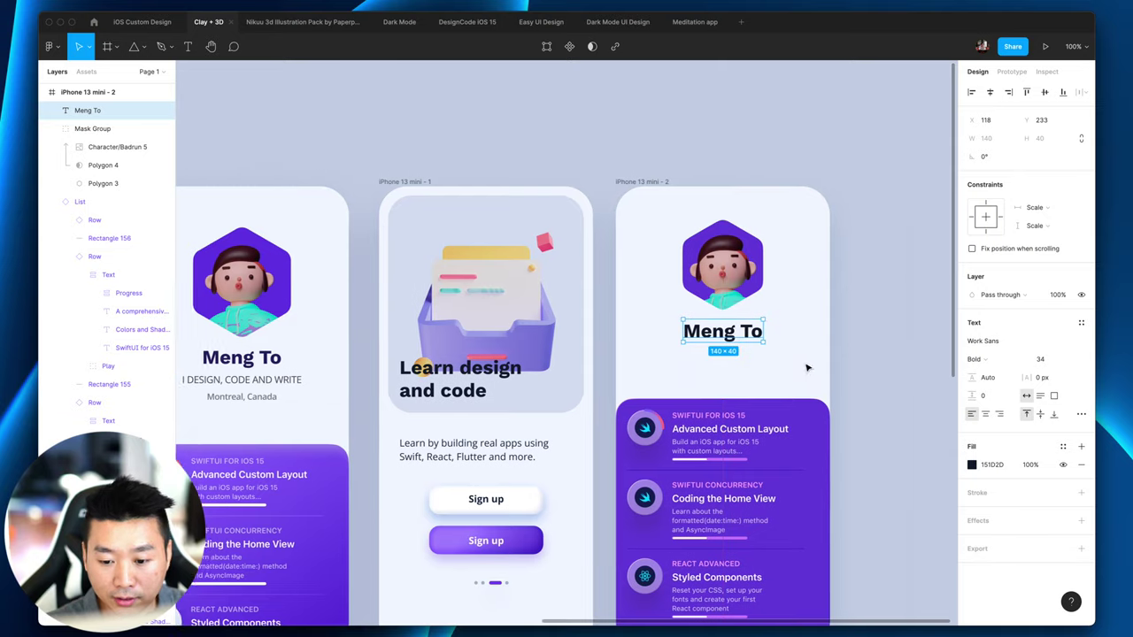
scroll(806, 367, up, 5)
scroll(814, 363, right, 3)
Step: Duplicate the 'Meng To' text below itself as a centred Regular 17 line
drag(604, 330, 602, 376)
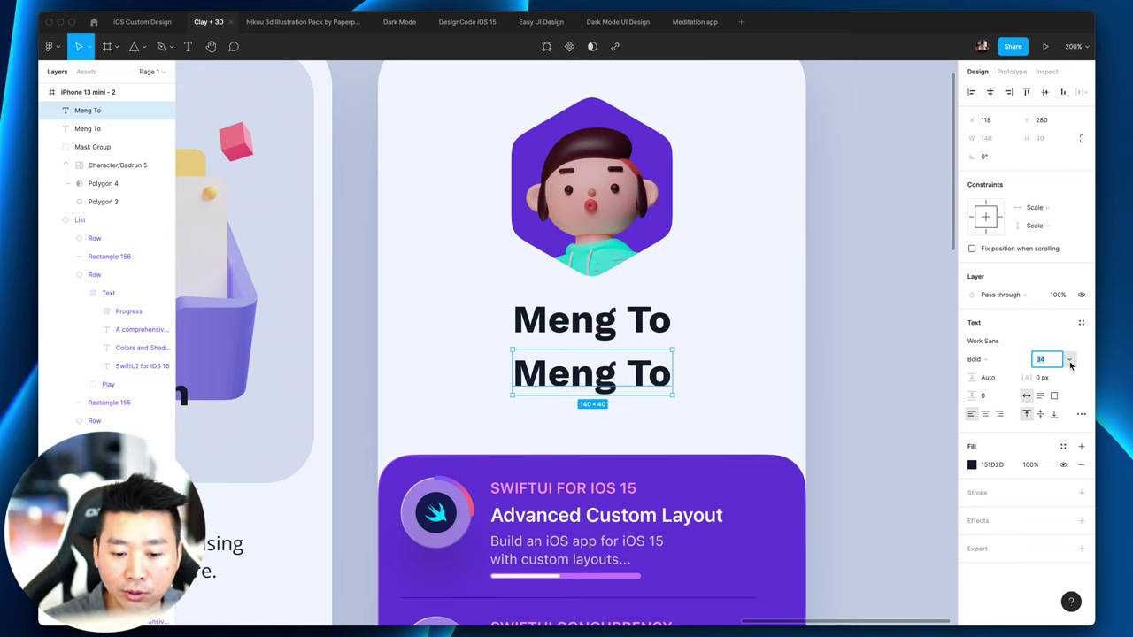
text(7)
key(Return)
click(1000, 361)
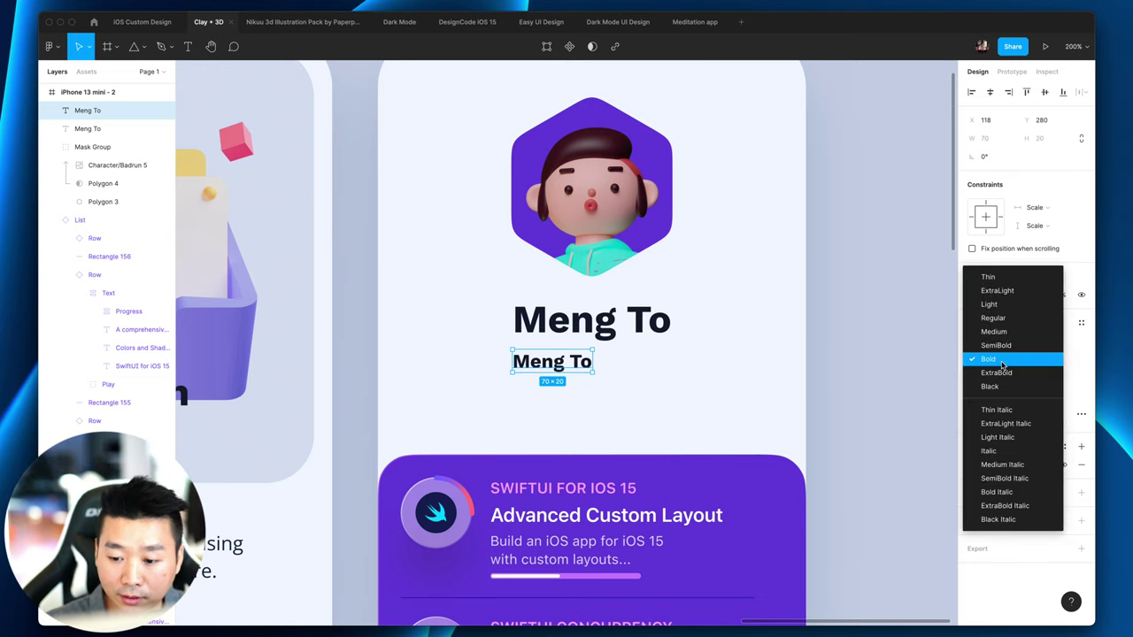
click(1003, 319)
click(993, 93)
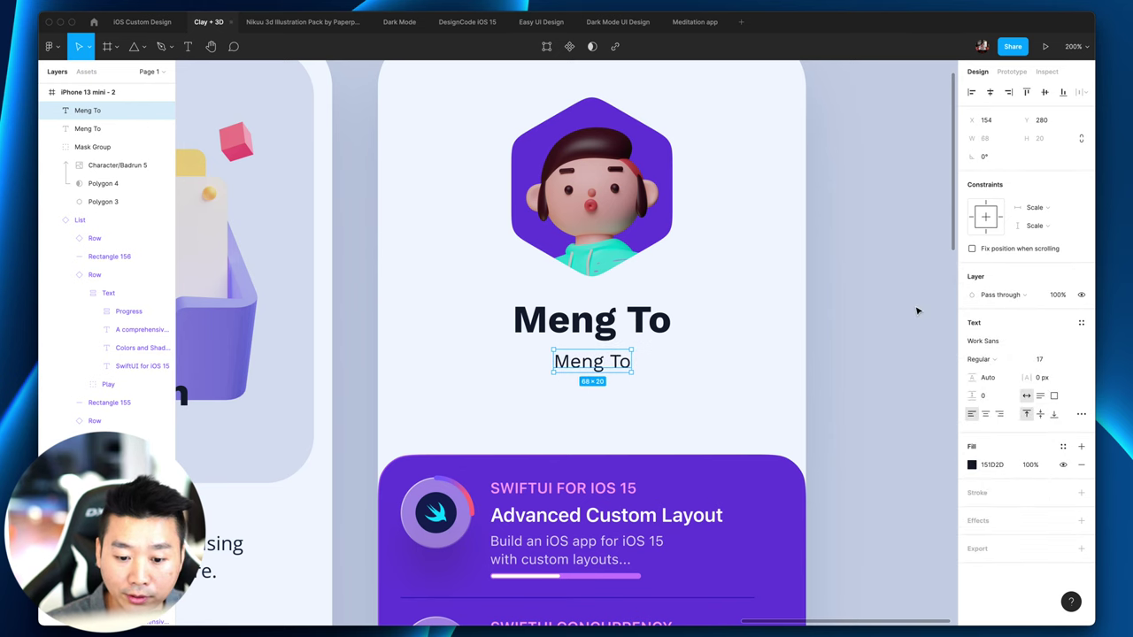
Step: Replace the duplicate's text with the 'I DESIGN, CODE AND WRITE' tagline and centre it
scroll(643, 357, right, 5)
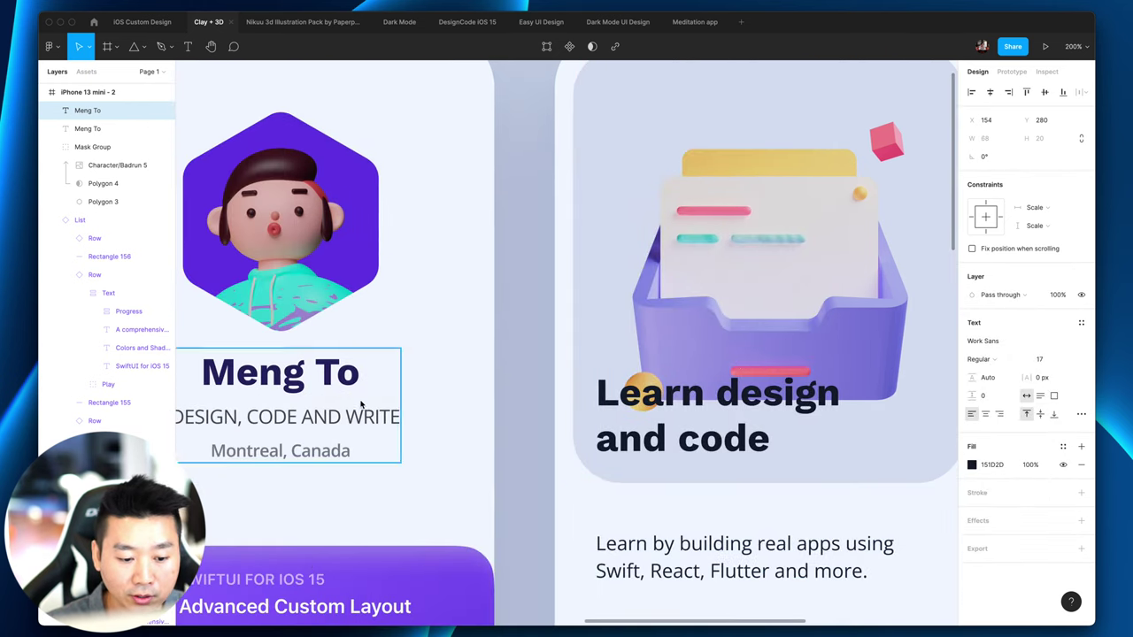
click(353, 415)
double_click(353, 416)
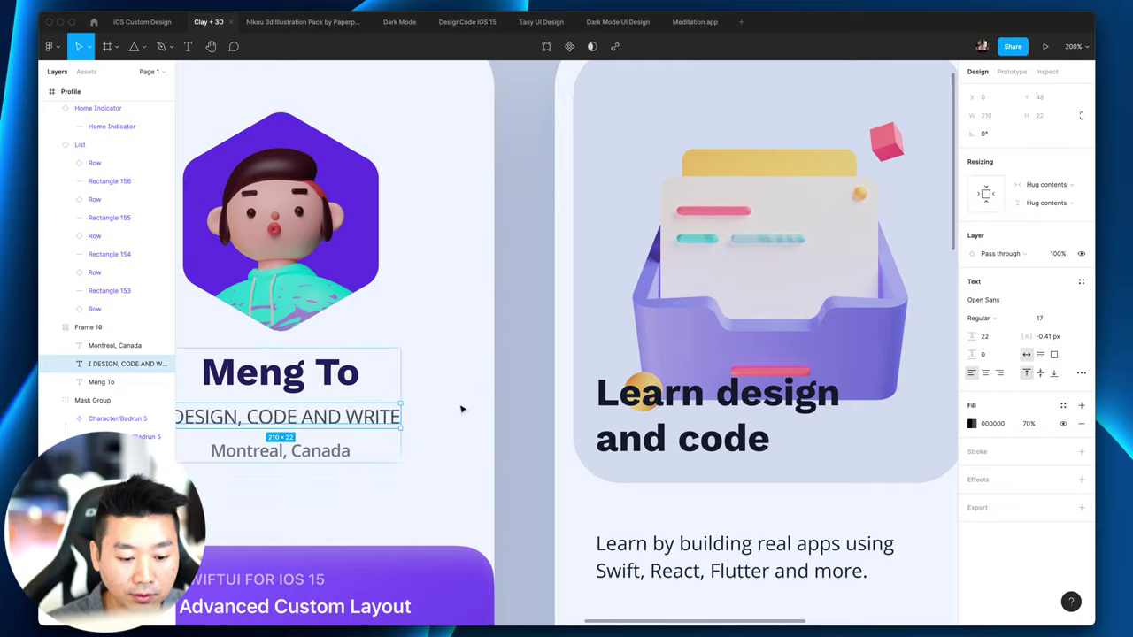
scroll(531, 384, right, 5)
click(558, 363)
key(Return)
key(super+v)
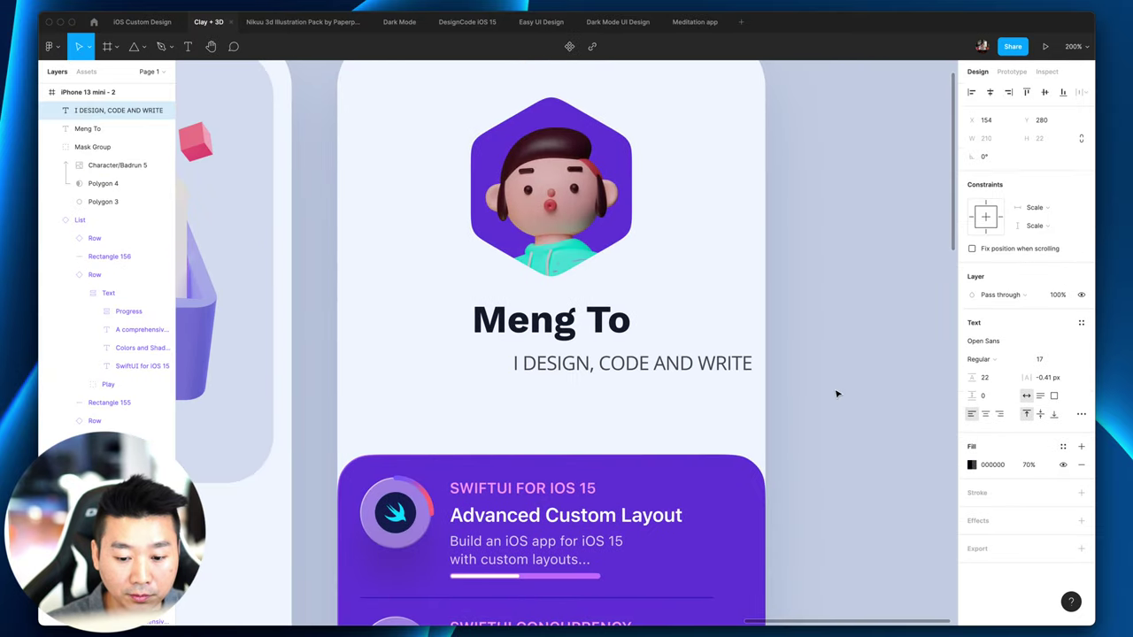
key(Escape)
click(1007, 91)
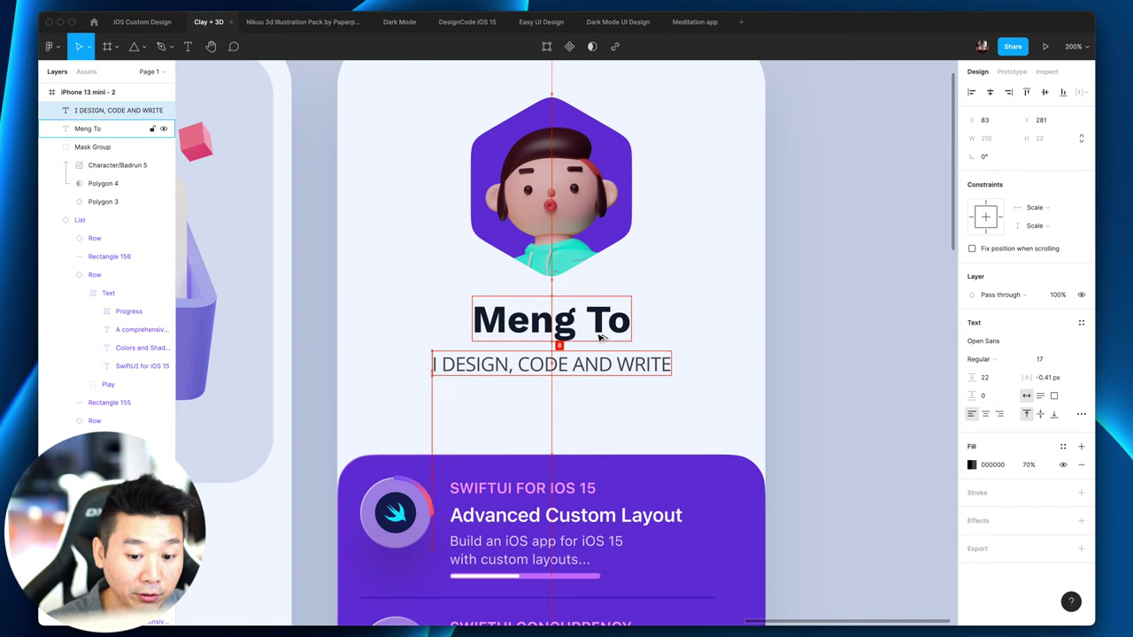
Step: Duplicate the tagline below itself, set the copy to size 14 and centre it
click(698, 375)
drag(630, 373, 625, 408)
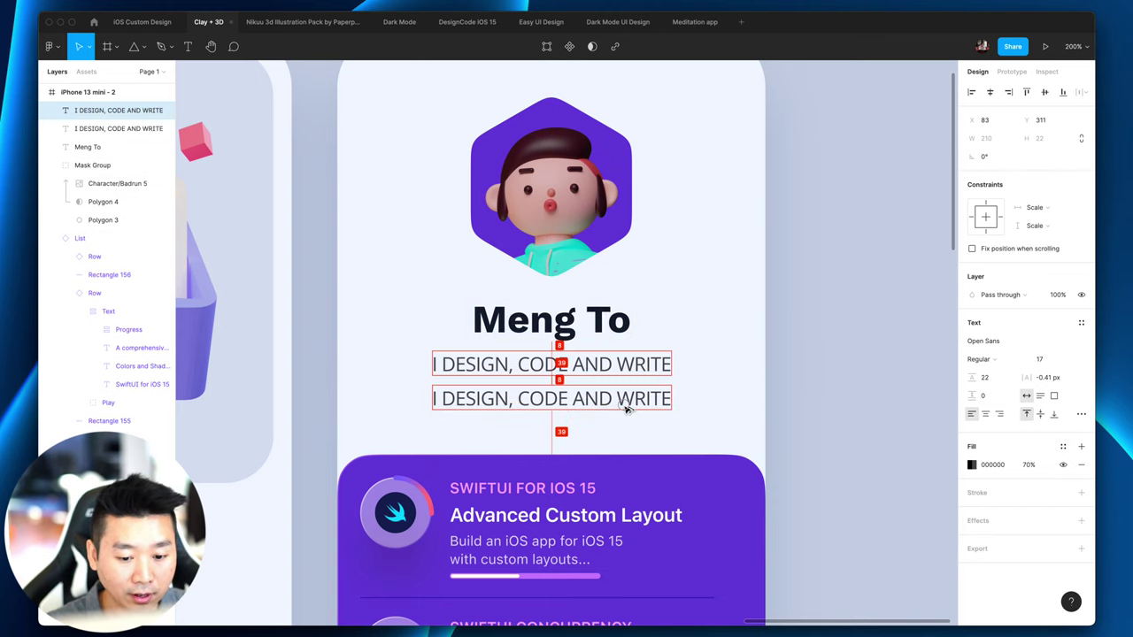
scroll(538, 407, left, 10)
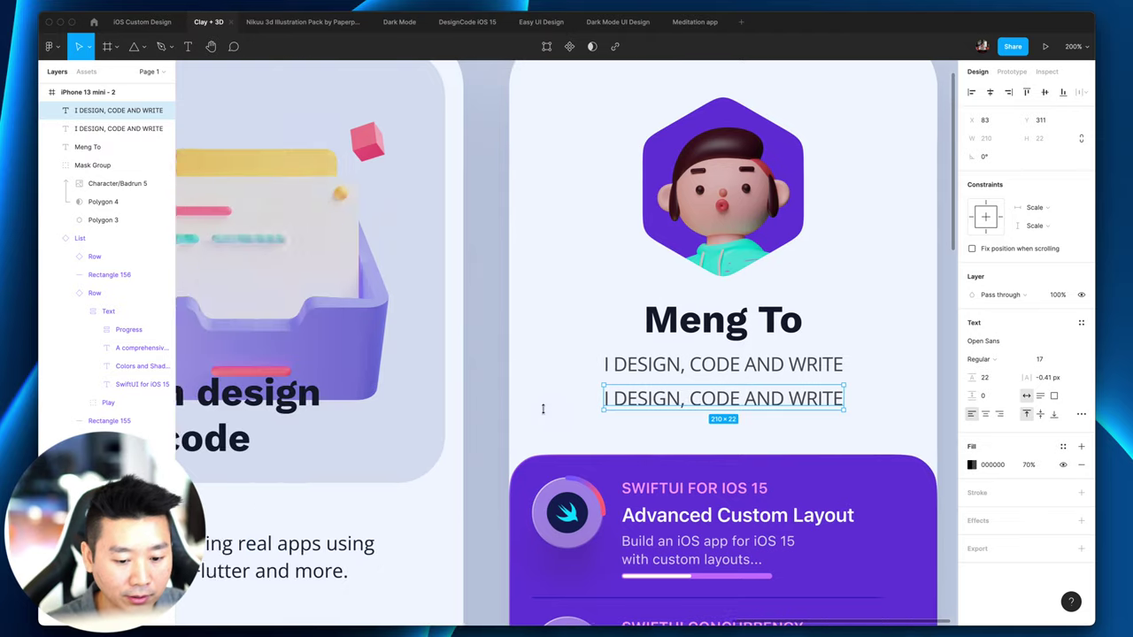
scroll(539, 414, down, 3)
click(436, 419)
scroll(449, 416, right, 3)
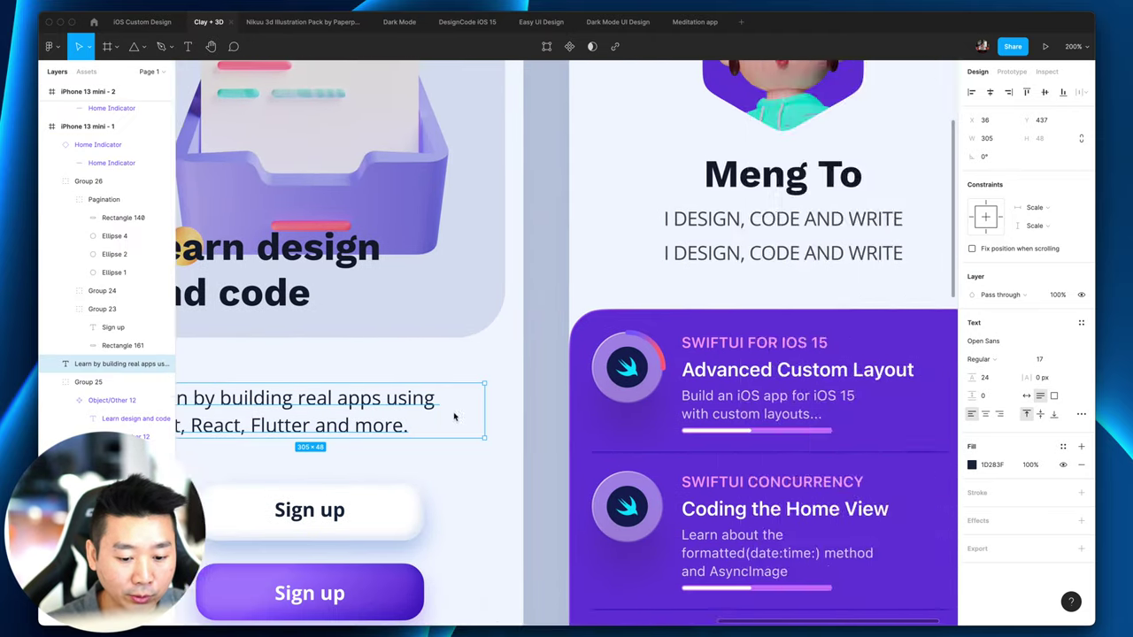
scroll(448, 416, left, 6)
scroll(449, 416, right, 15)
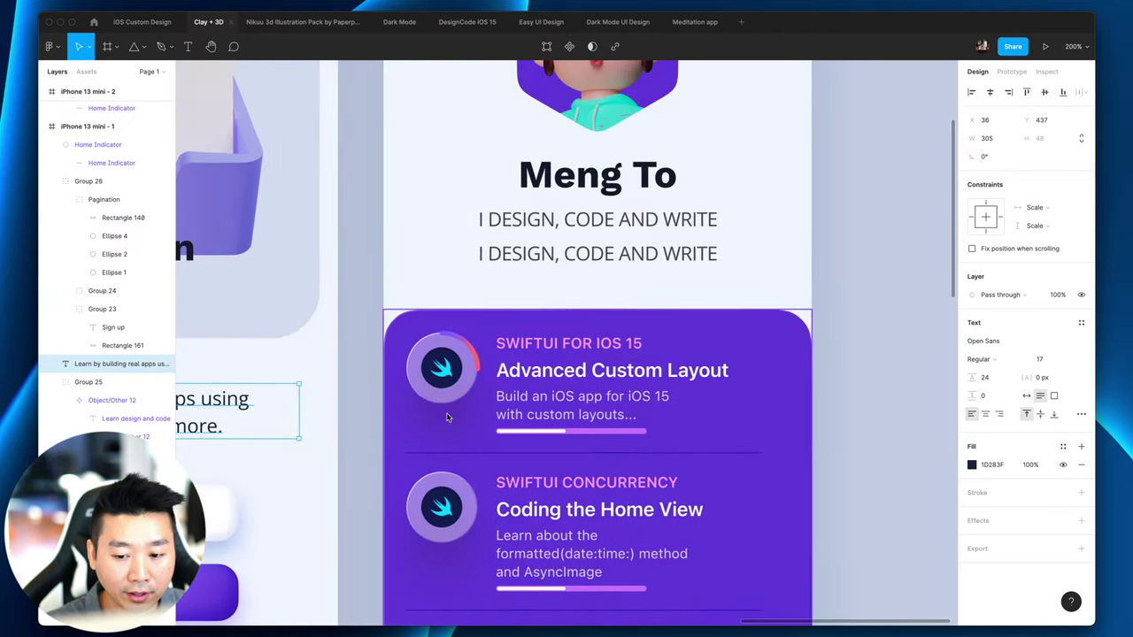
click(487, 252)
scroll(721, 292, up, 1)
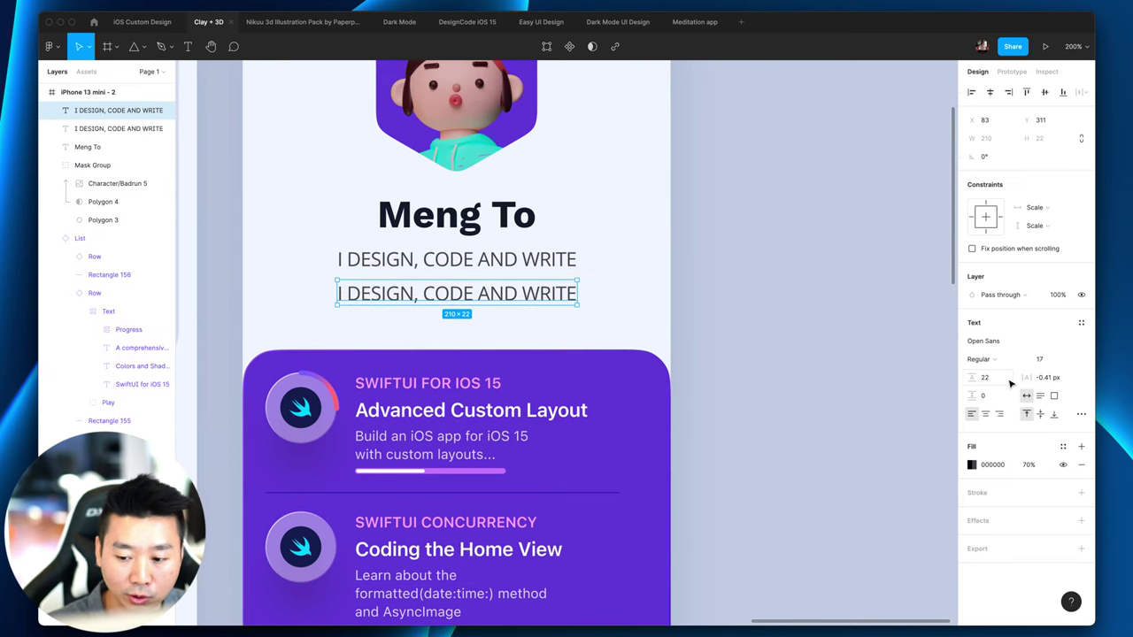
click(1051, 360)
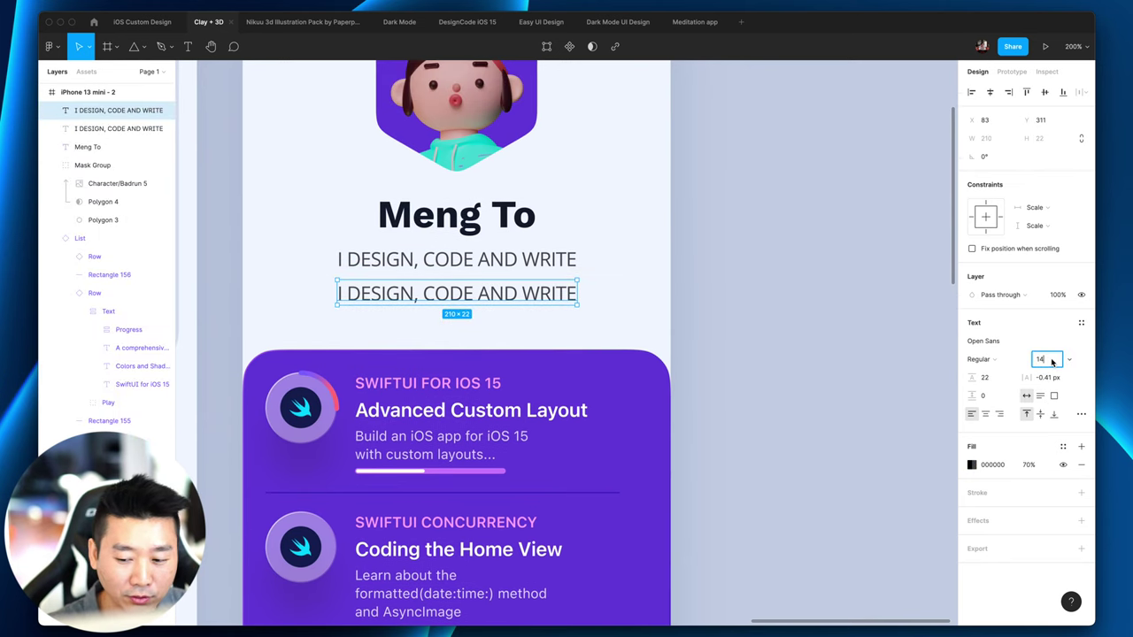
key(Return)
click(990, 91)
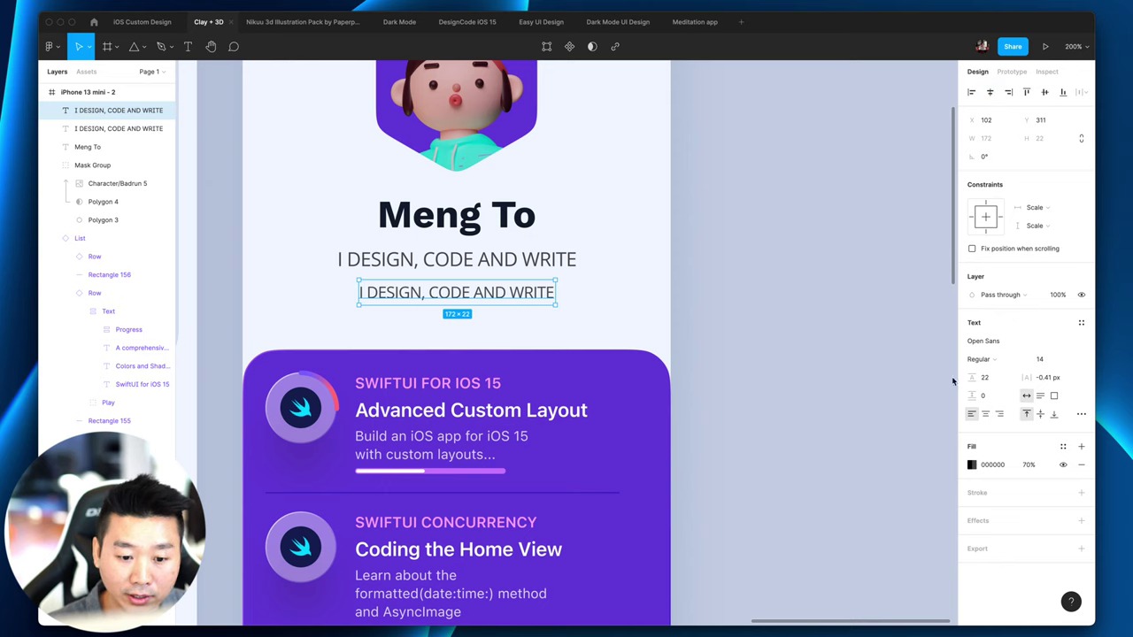
Step: Retype the copy as 'Montreal, Canada' and re-centre it
key(Return)
text(Meng)
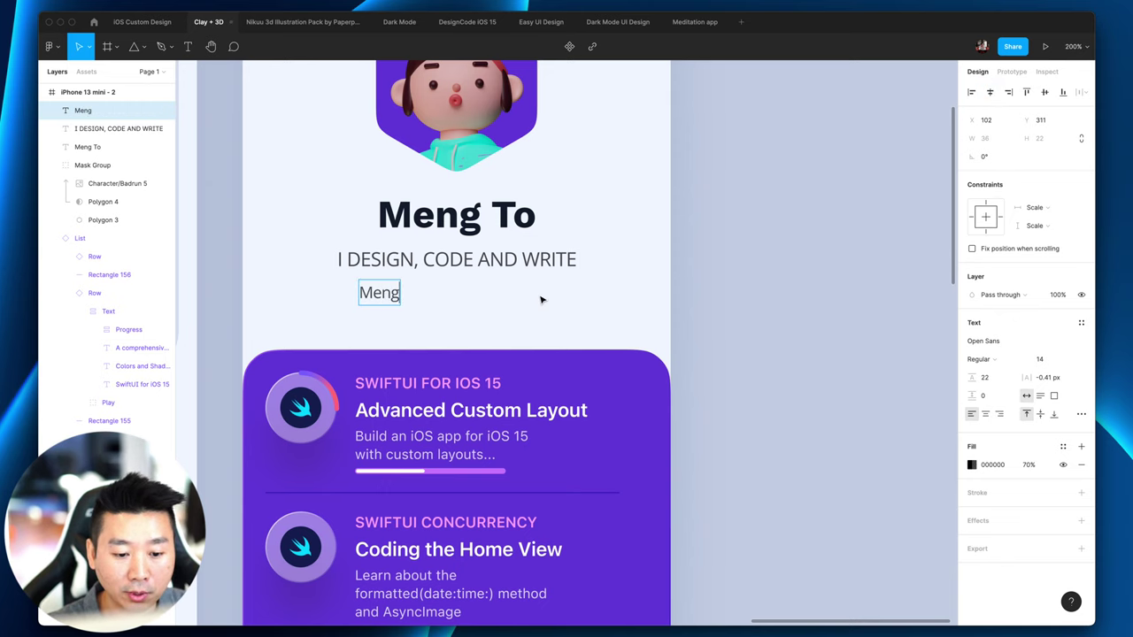
key(BackSpace)
key(BackSpace)
text(ontreal,)
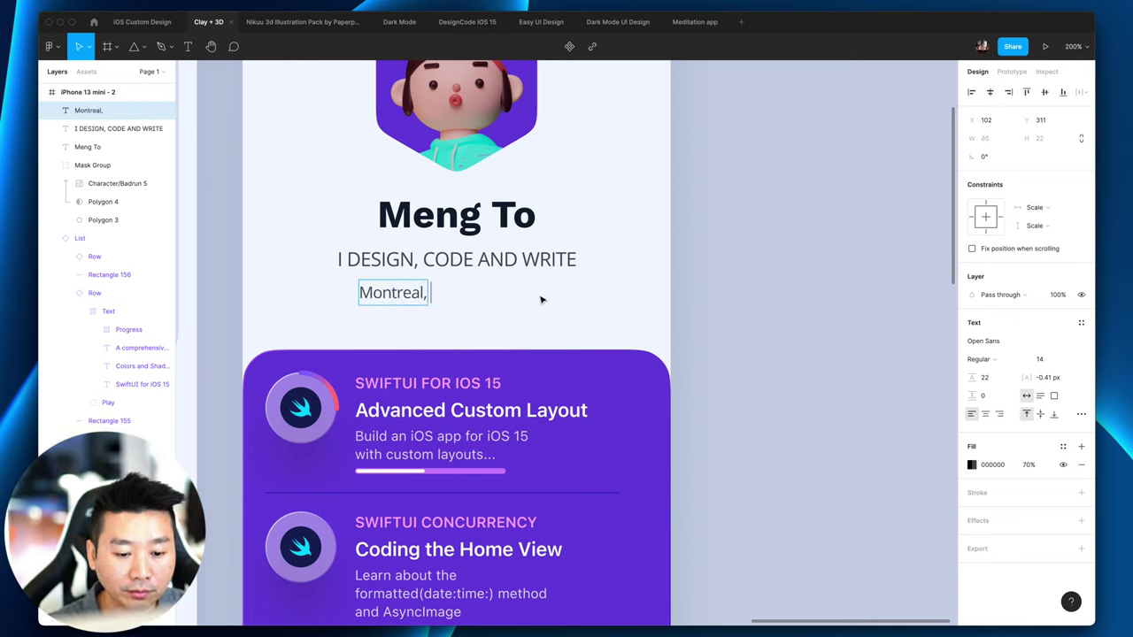
key(BackSpace)
key(BackSpace)
key(BackSpace)
text(Canada)
key(Escape)
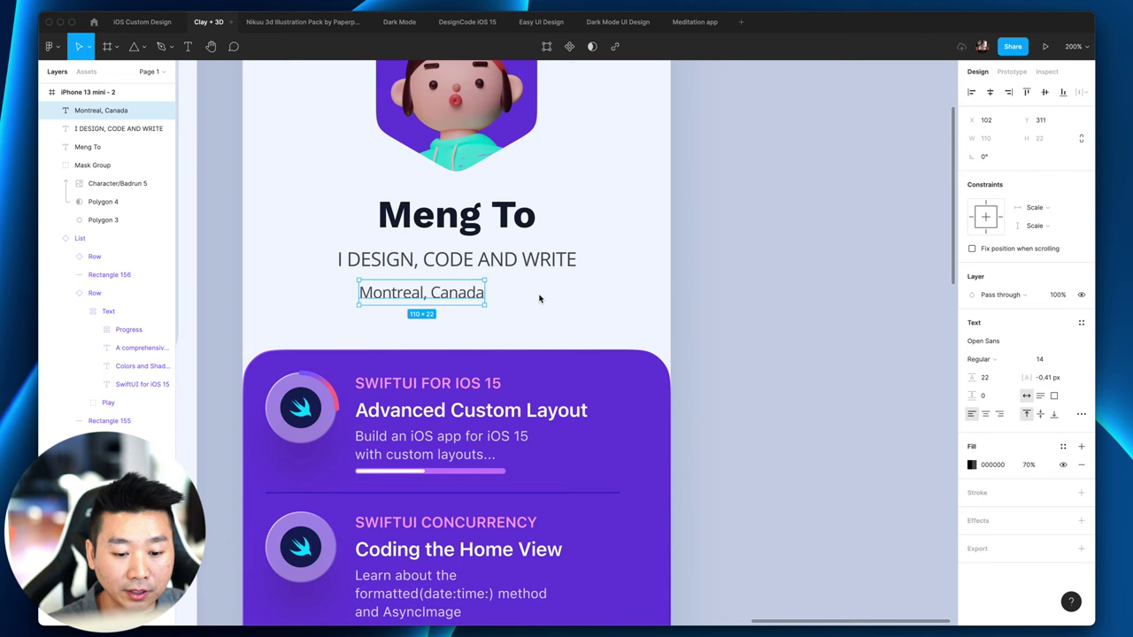
click(990, 92)
Step: Make the location line SemiBold and re-centre it
scroll(745, 292, left, 3)
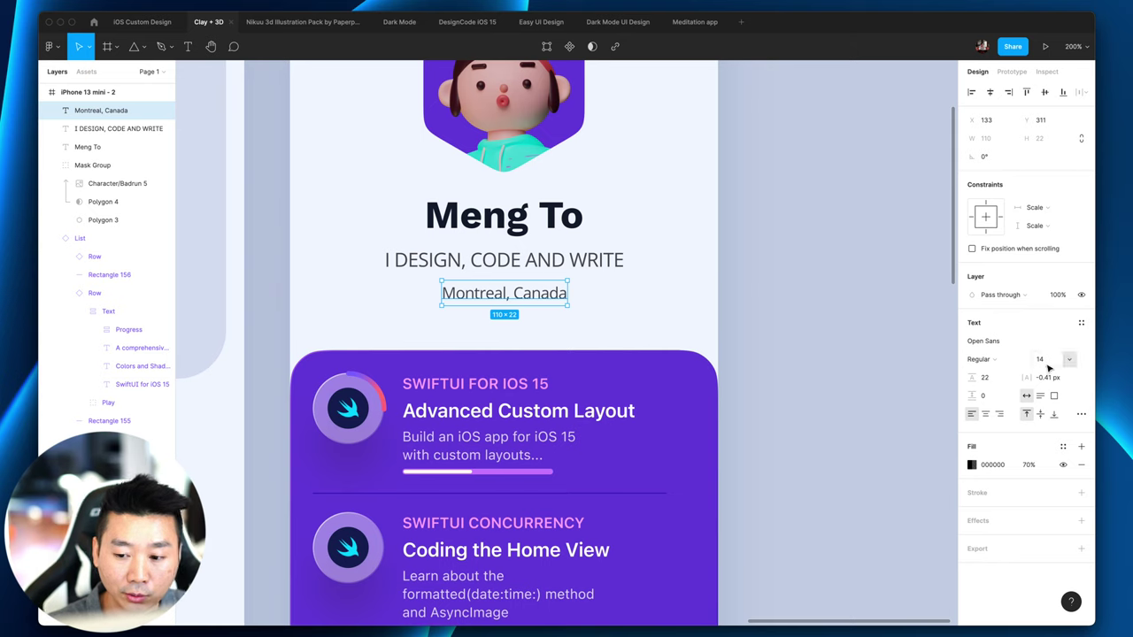
click(992, 365)
click(994, 375)
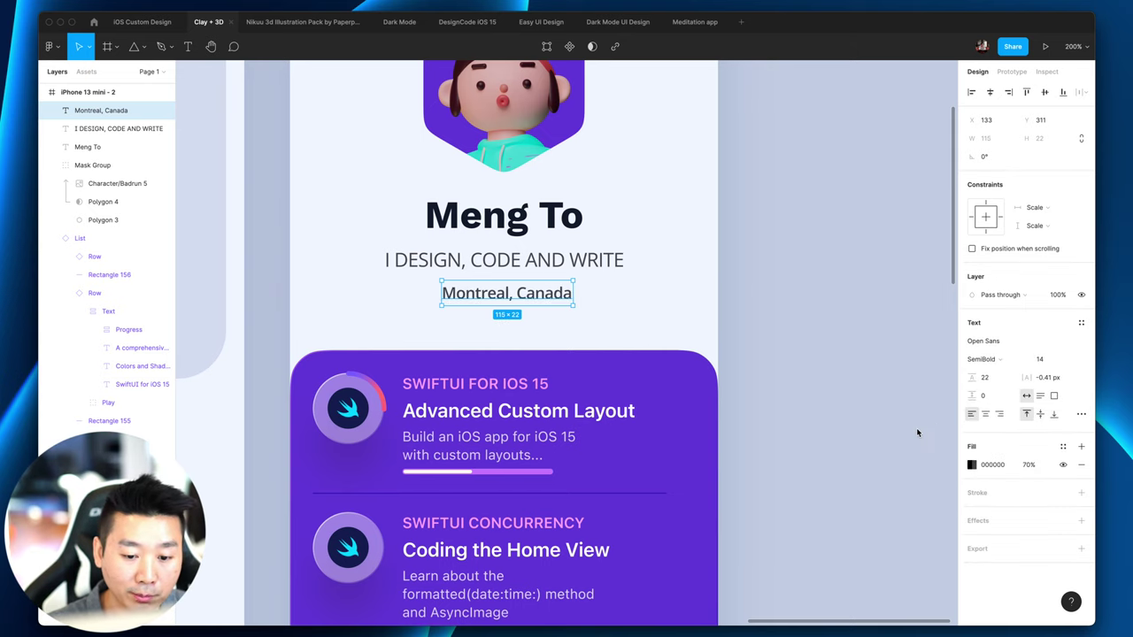
click(992, 93)
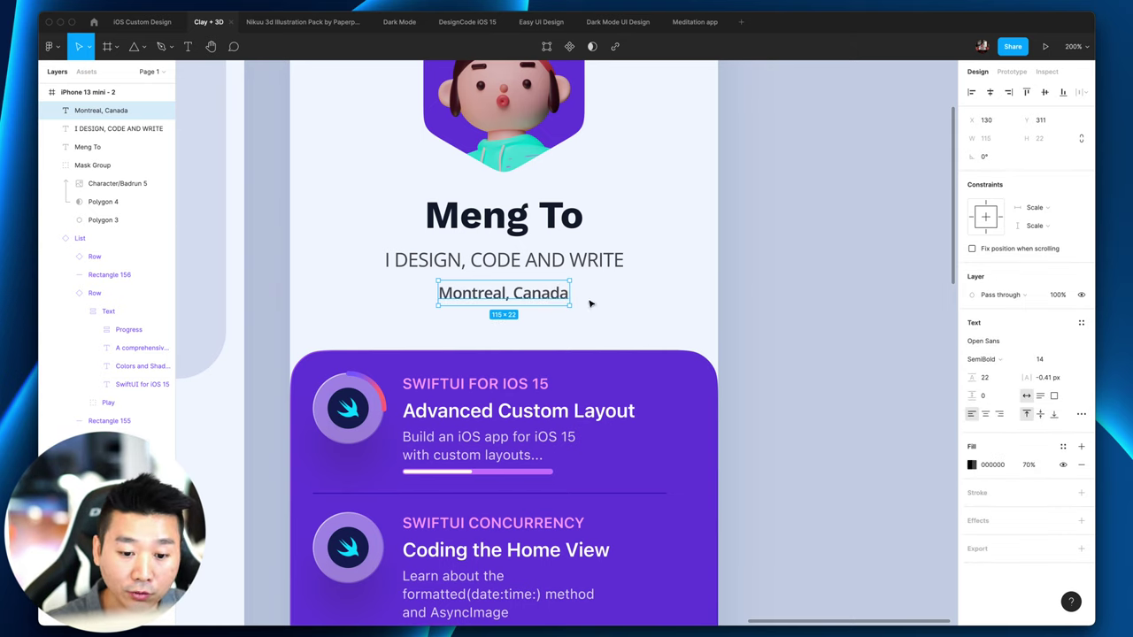
click(979, 357)
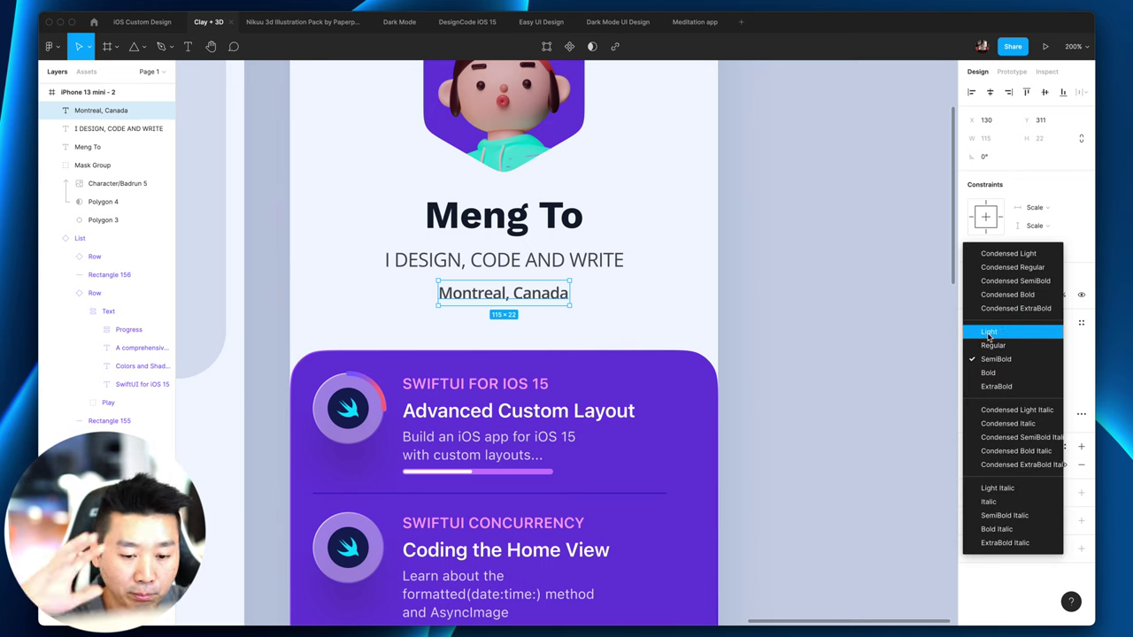
click(819, 350)
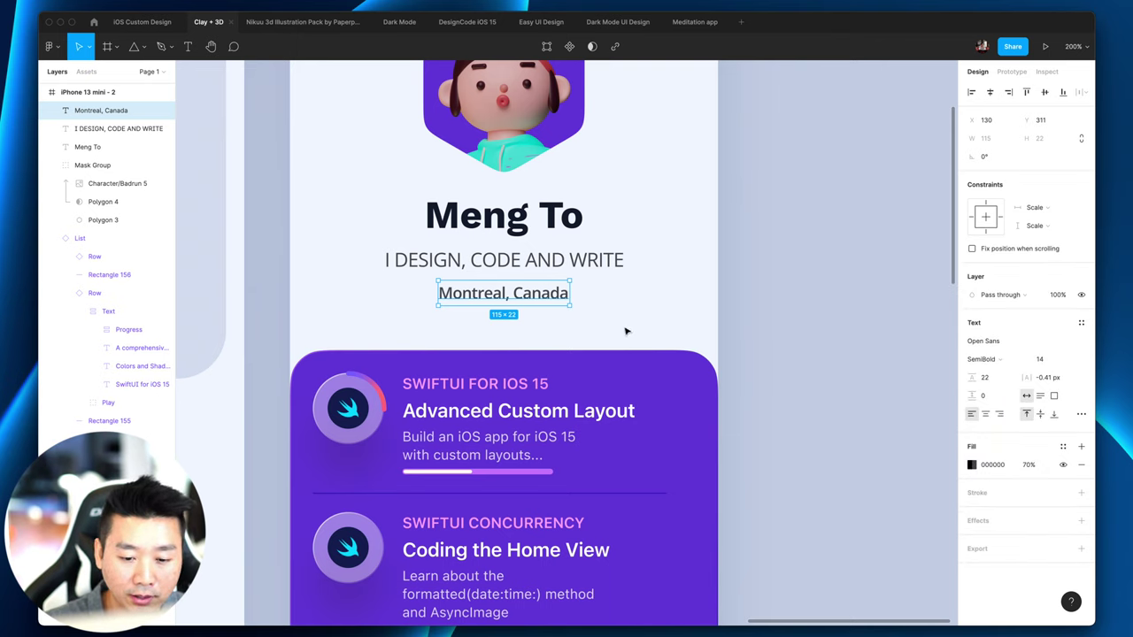
Step: Fade the tagline and location fills to 50% opacity, then zoom out to both screens
click(512, 262)
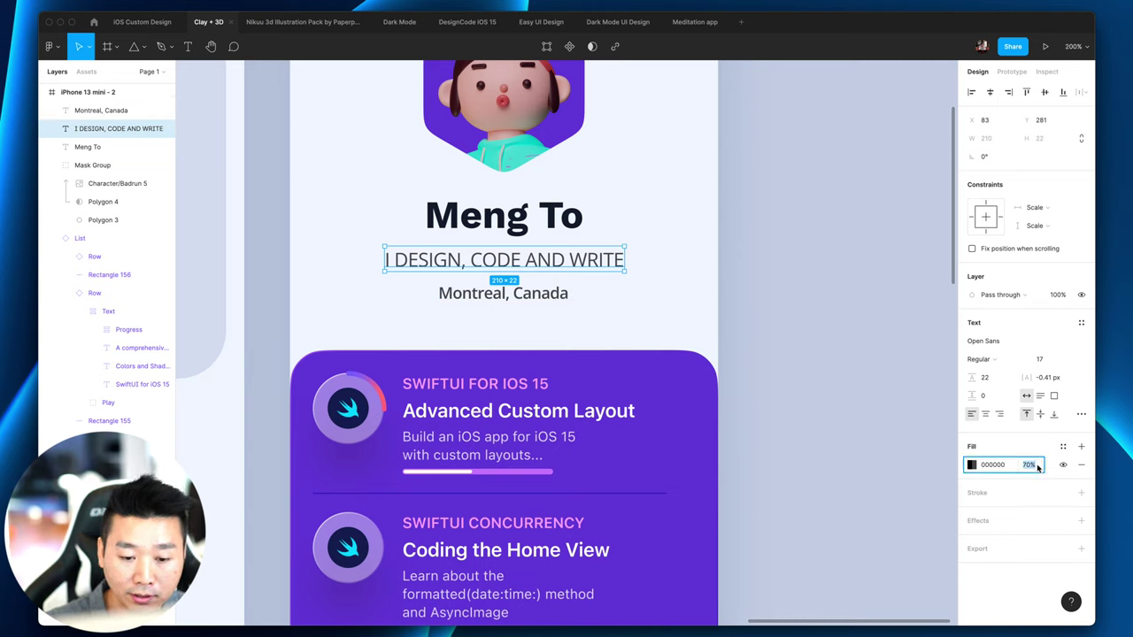
text(50)
key(Return)
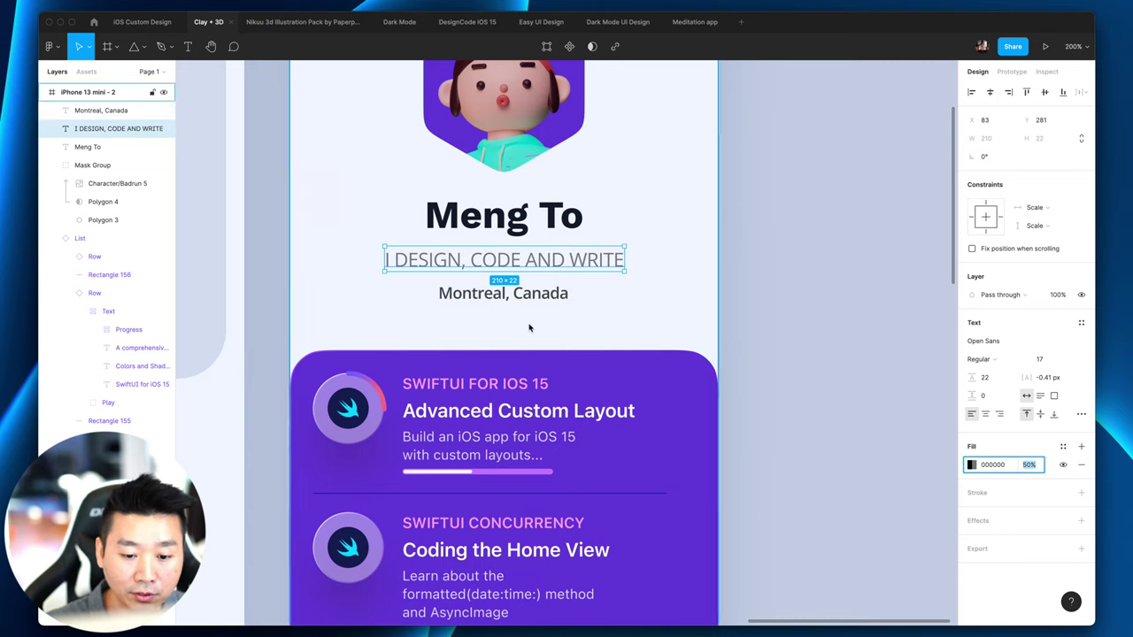
click(503, 293)
click(1027, 464)
text(50)
key(Return)
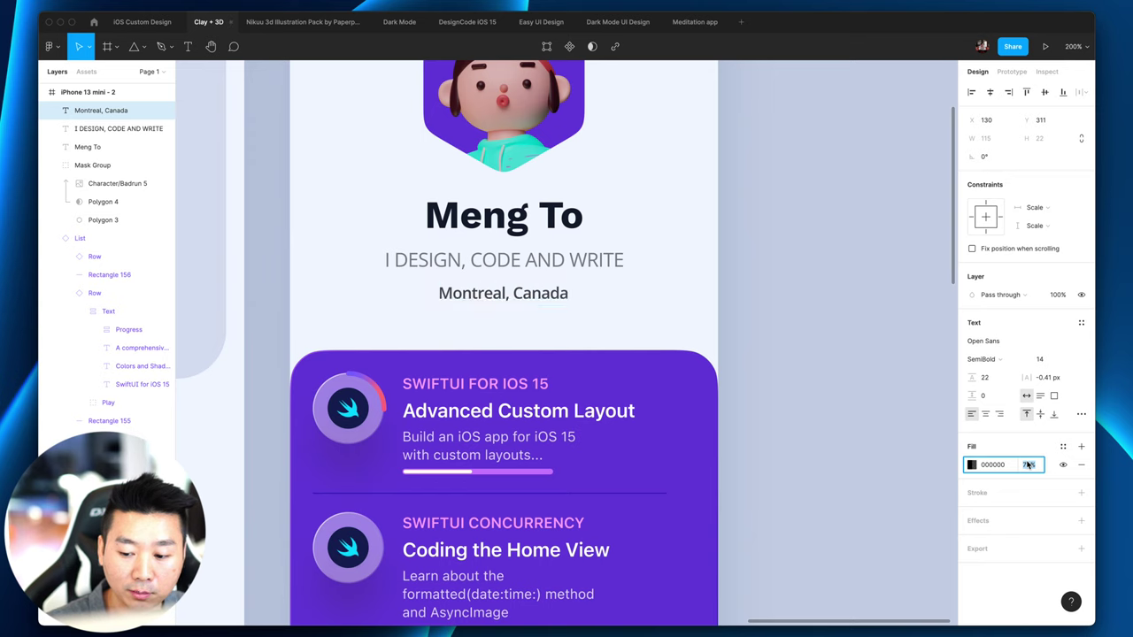
click(503, 215)
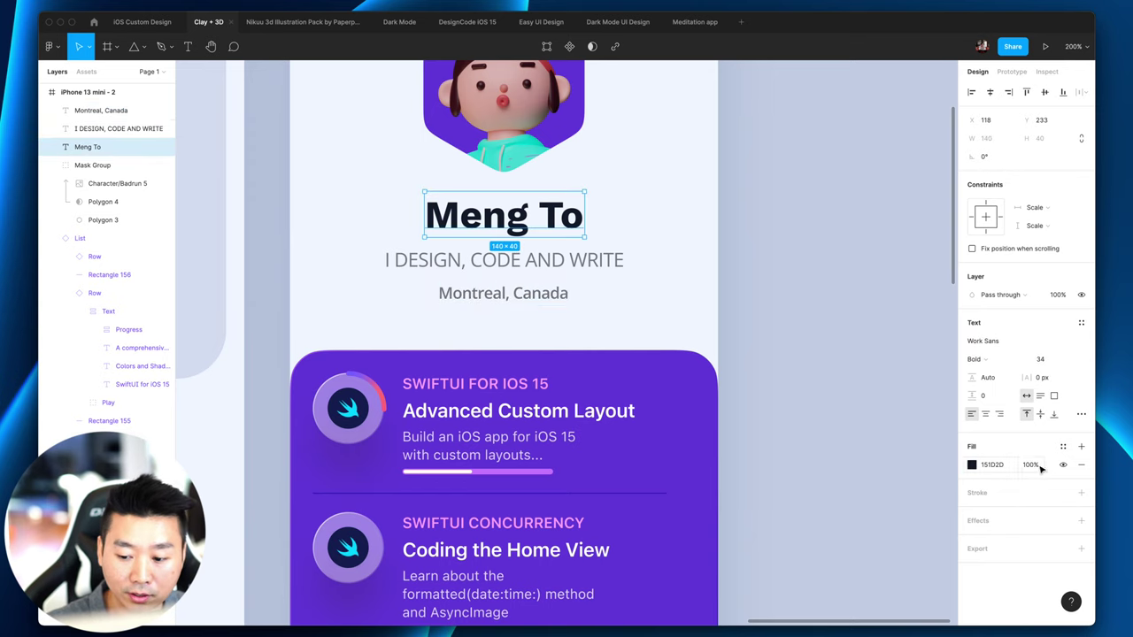
click(820, 345)
key(shift+0)
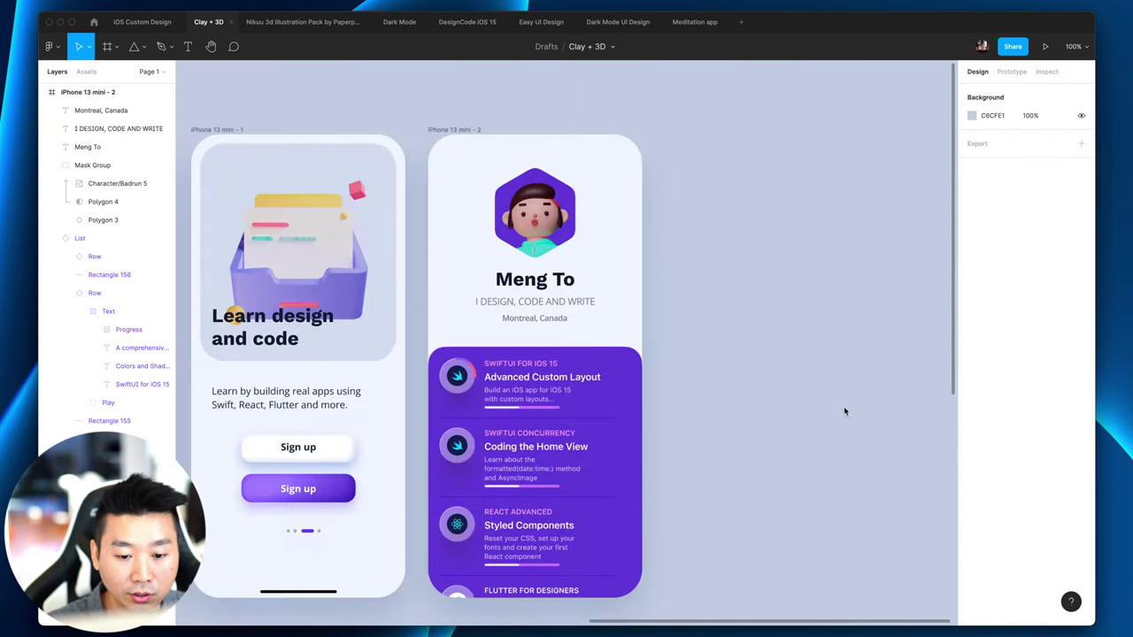
Step: Group the name, tagline and location texts into a centred auto layout stack
click(534, 317)
shift+click(534, 300)
shift+click(535, 279)
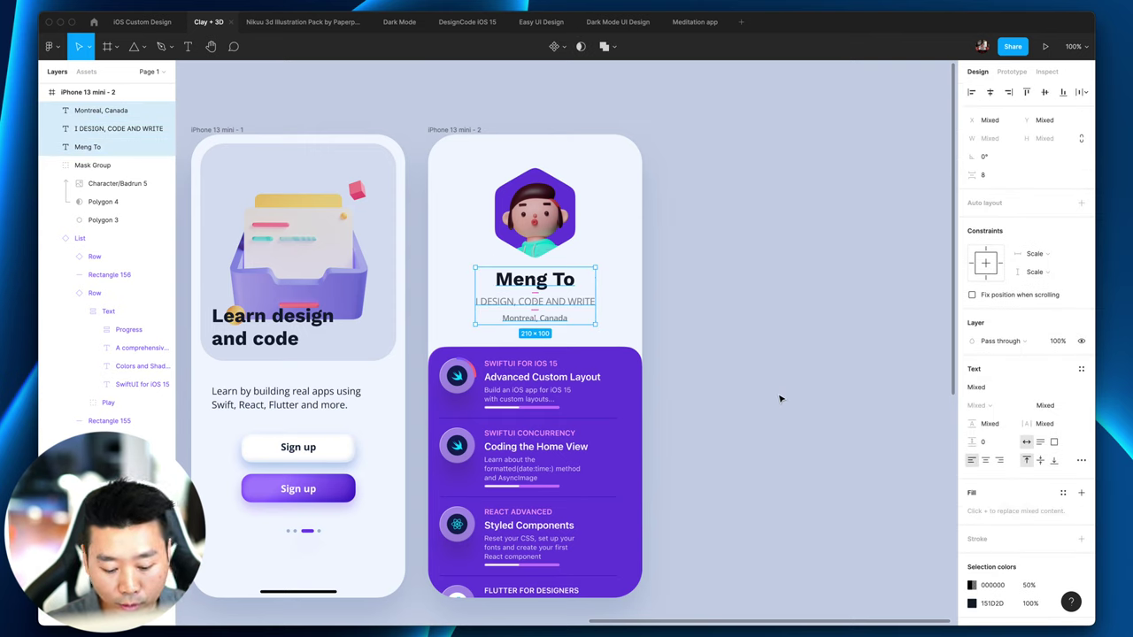
key(super+g)
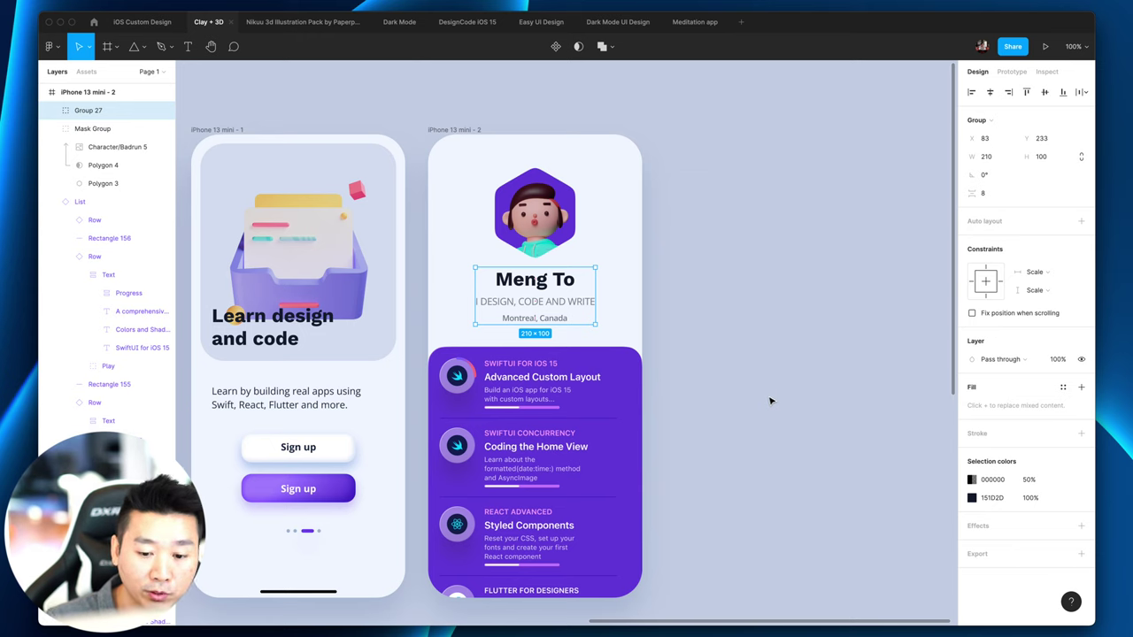
click(1080, 221)
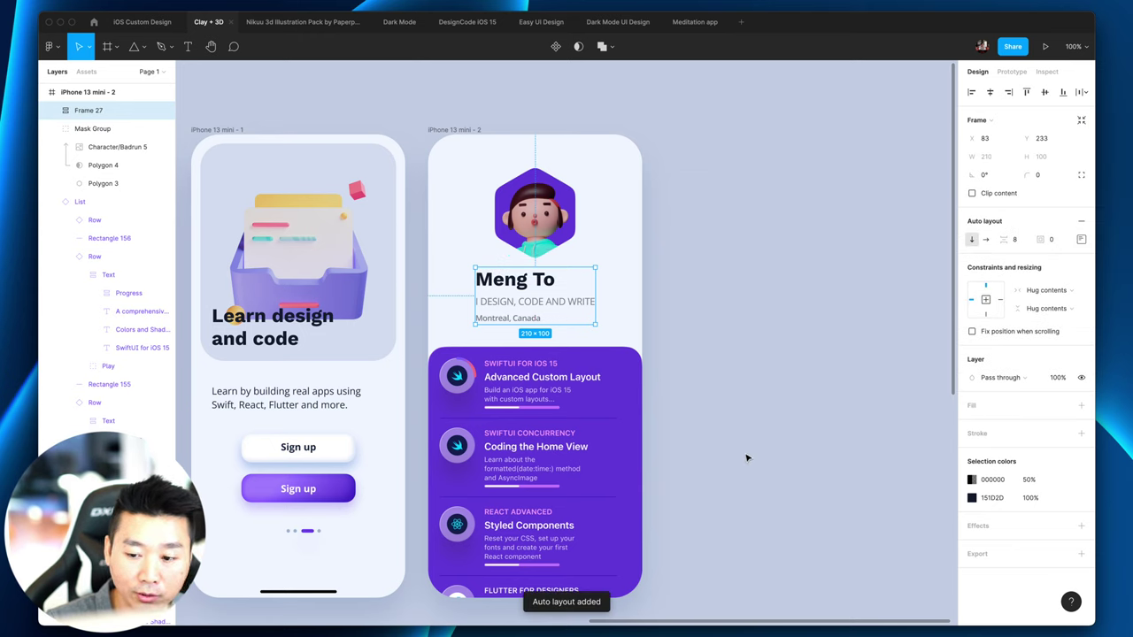
click(1081, 238)
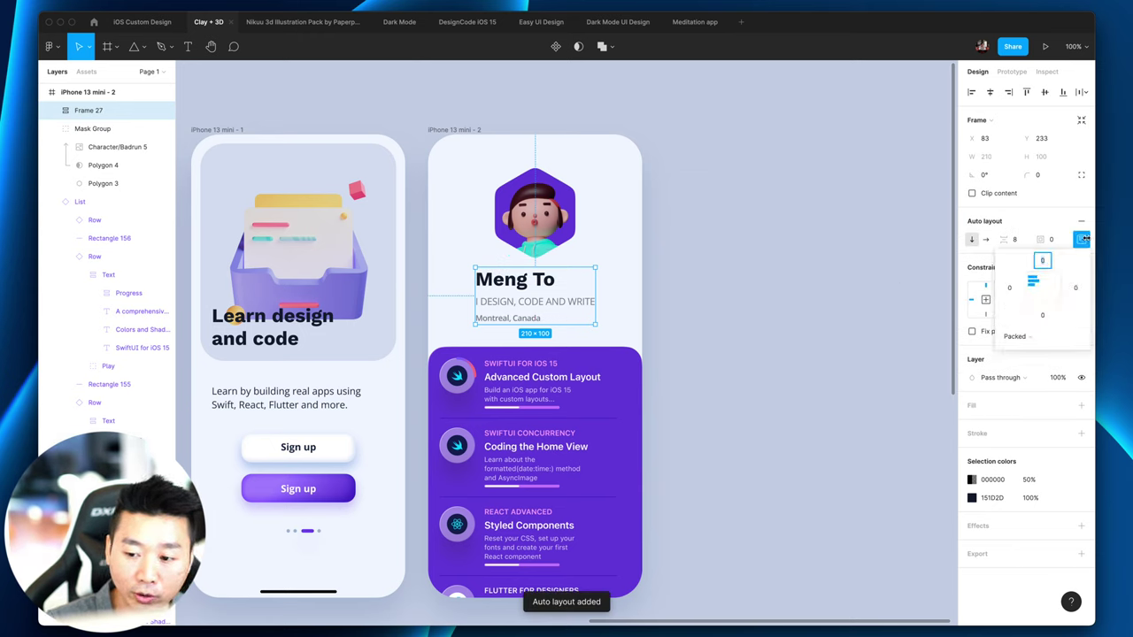
click(1040, 281)
click(799, 523)
Step: Zoom to 200% and nudge the hexagon avatar up 5 px
click(561, 322)
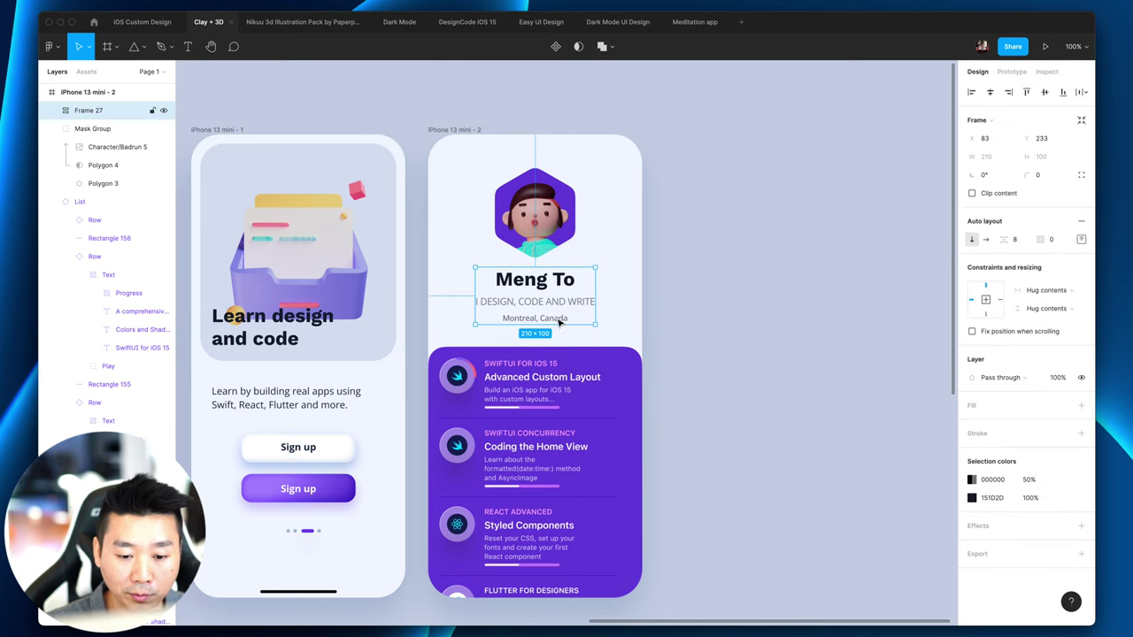
key(super+equal)
scroll(721, 271, up, 3)
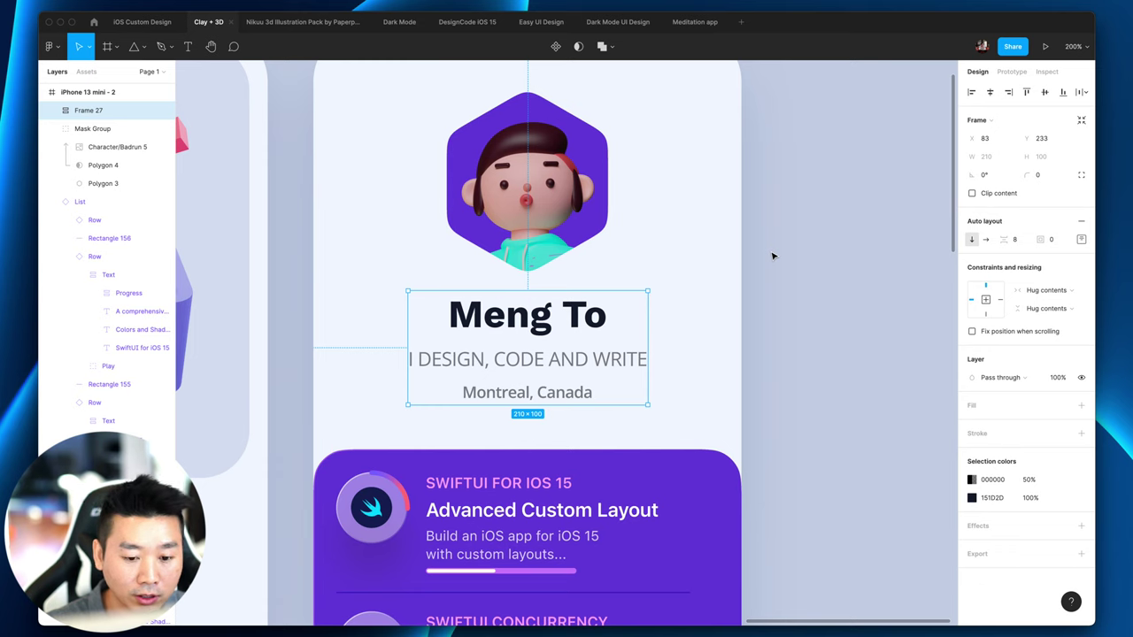
click(601, 230)
scroll(662, 212, up, 2)
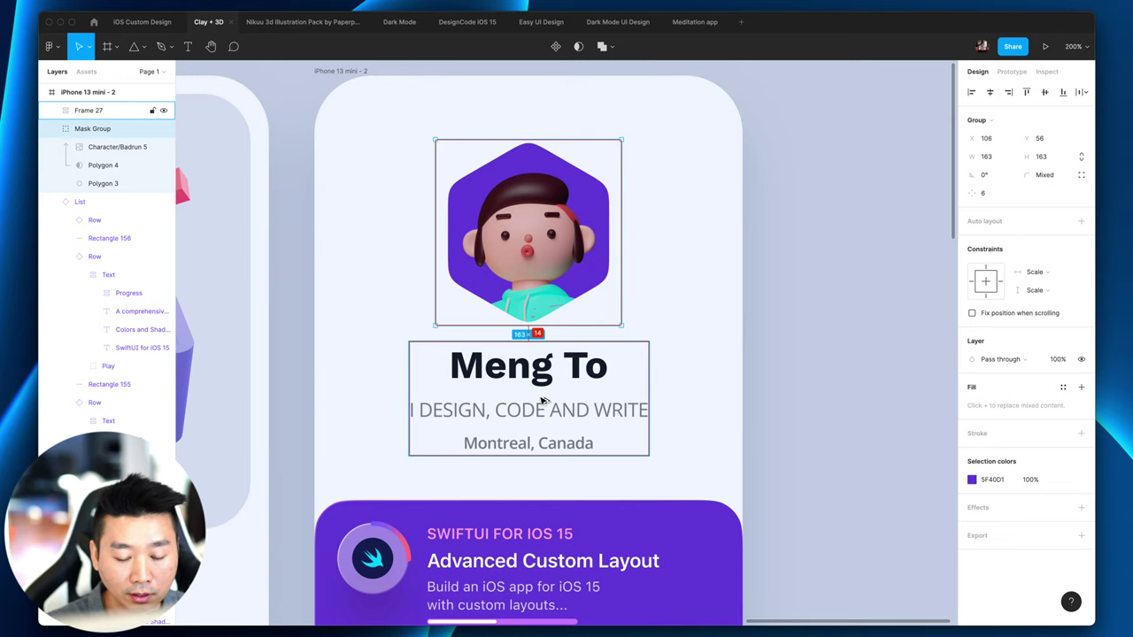
key(Up)
key(Up)
key(Up)
key(Up)
key(Up)
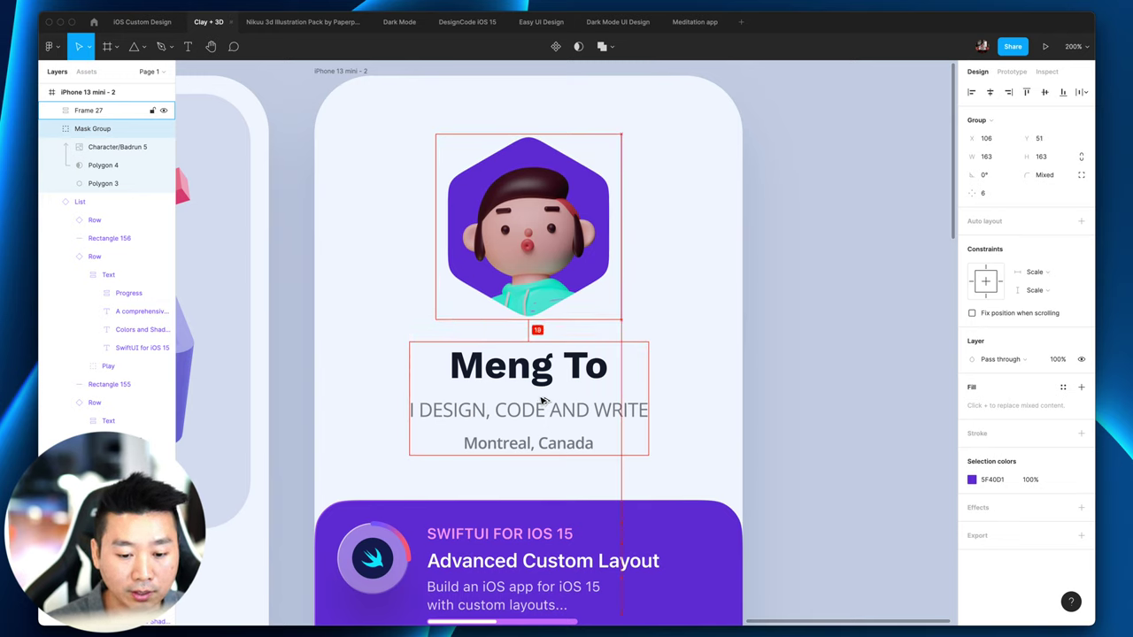
Step: Shift the avatar up 10 px to Y 40, then select it with the text block
click(543, 401)
click(534, 418)
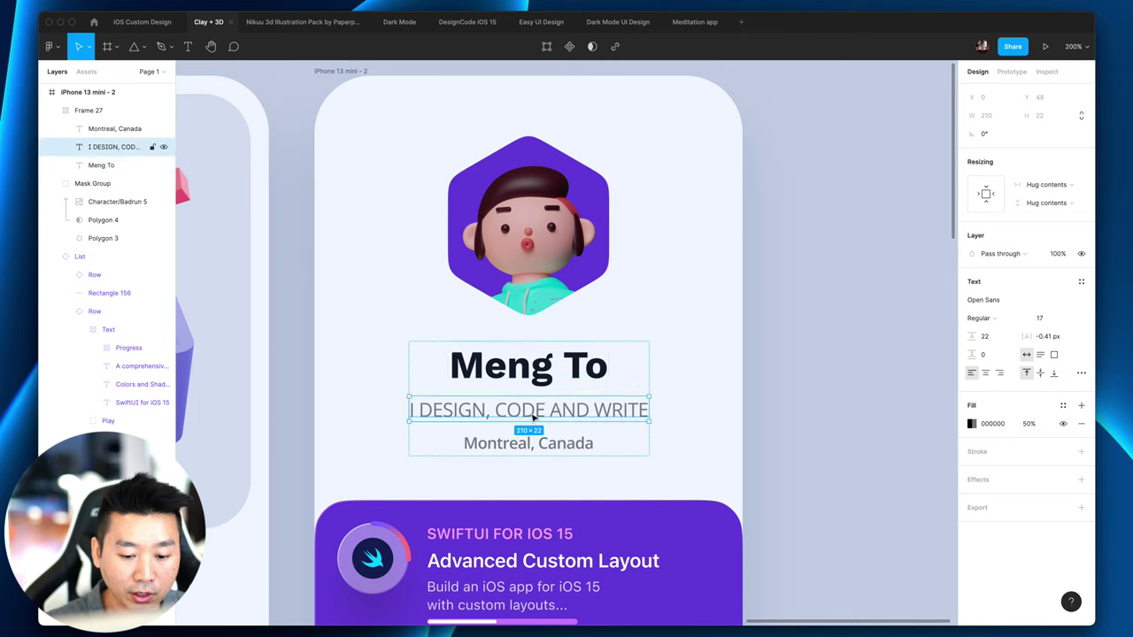
click(716, 412)
click(534, 450)
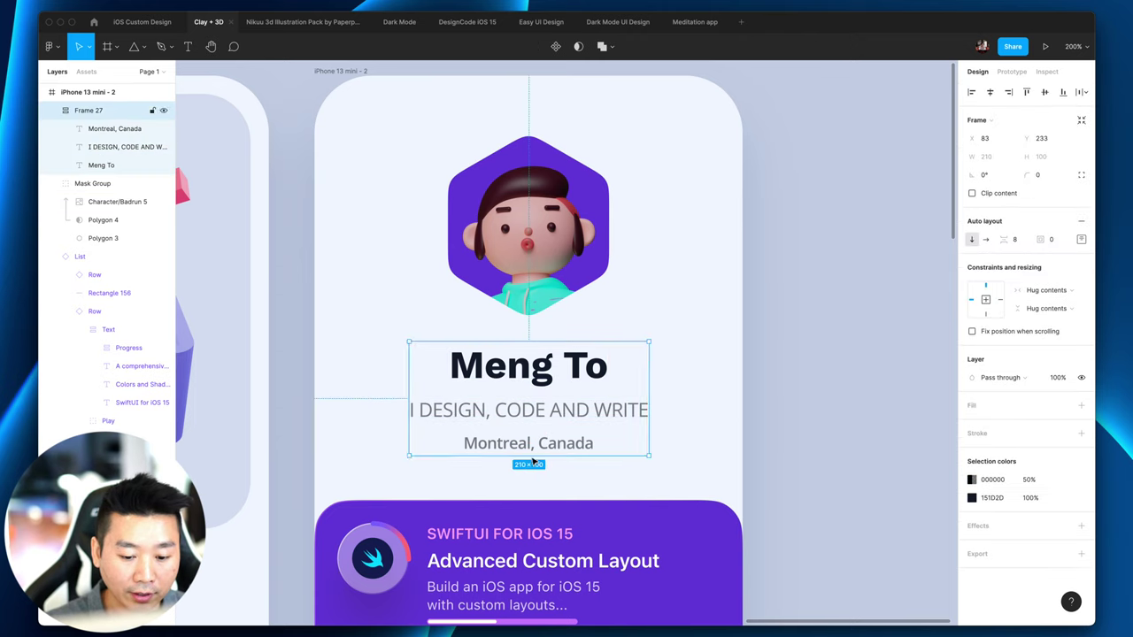
mouse_move(526, 556)
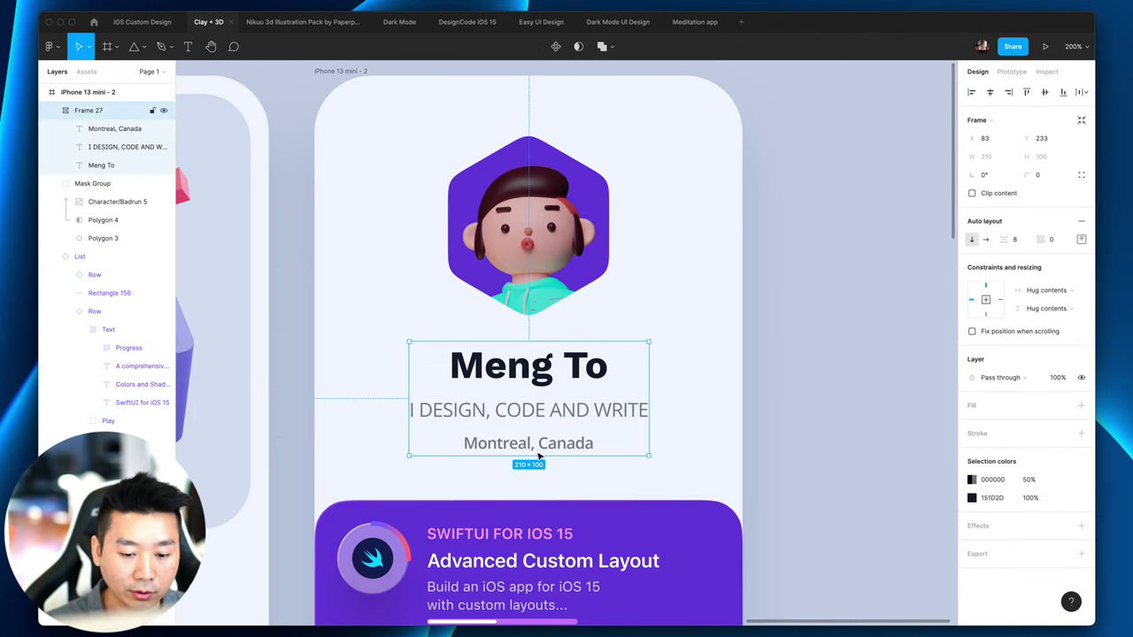
click(523, 245)
key(shift+Up)
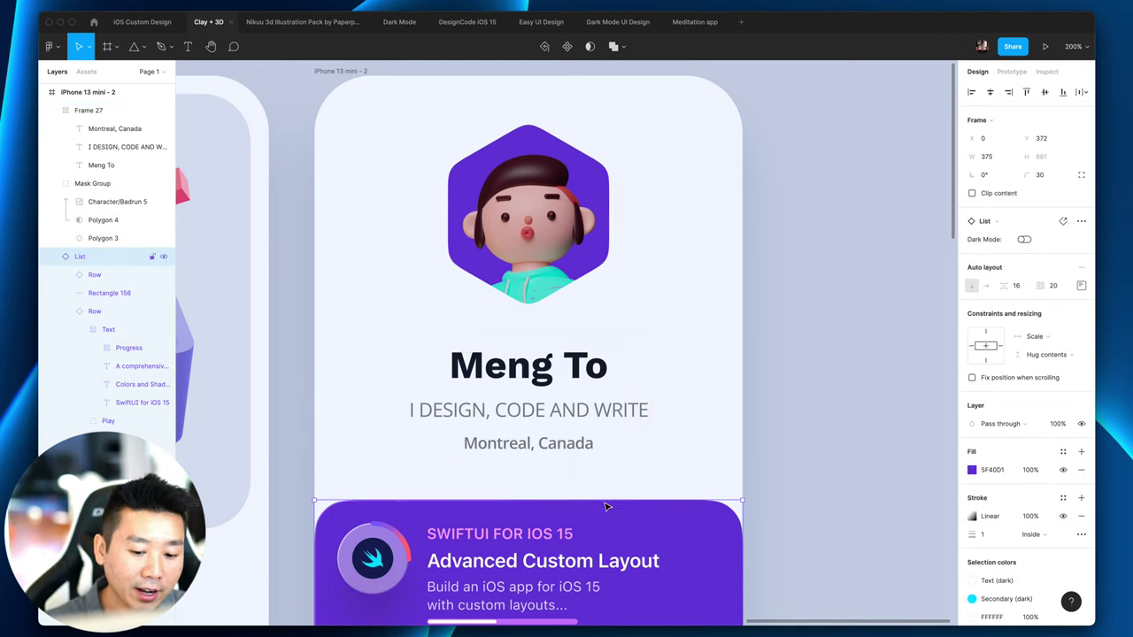
click(549, 425)
shift+click(549, 234)
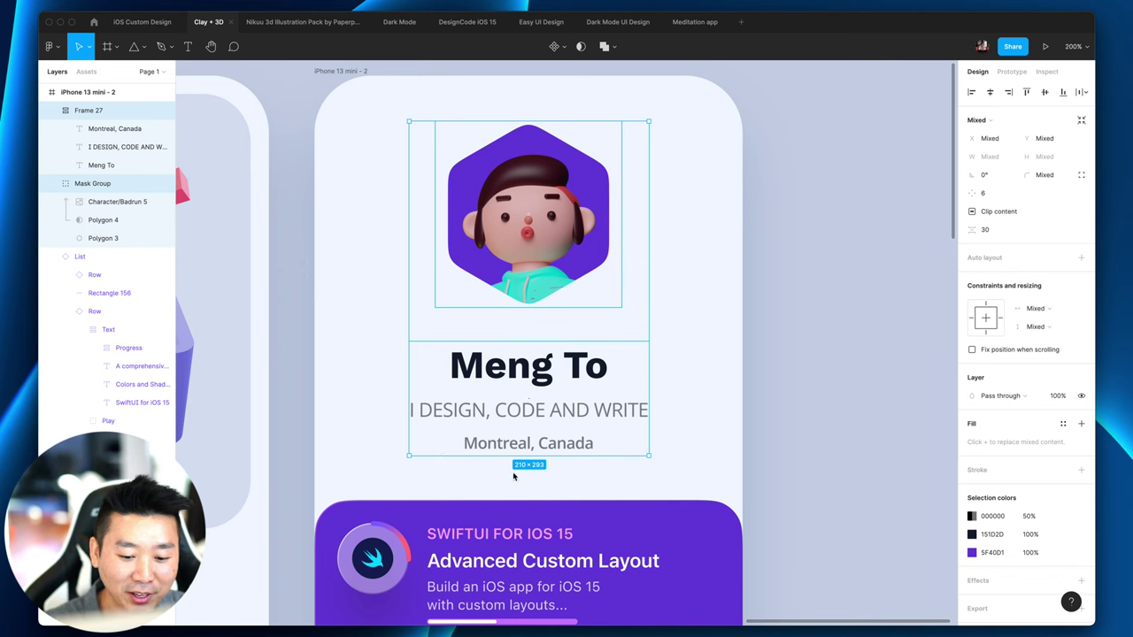
Step: Move the name and tagline text block up about 27 px and the avatar up about 15 px
click(829, 457)
key(shift+0)
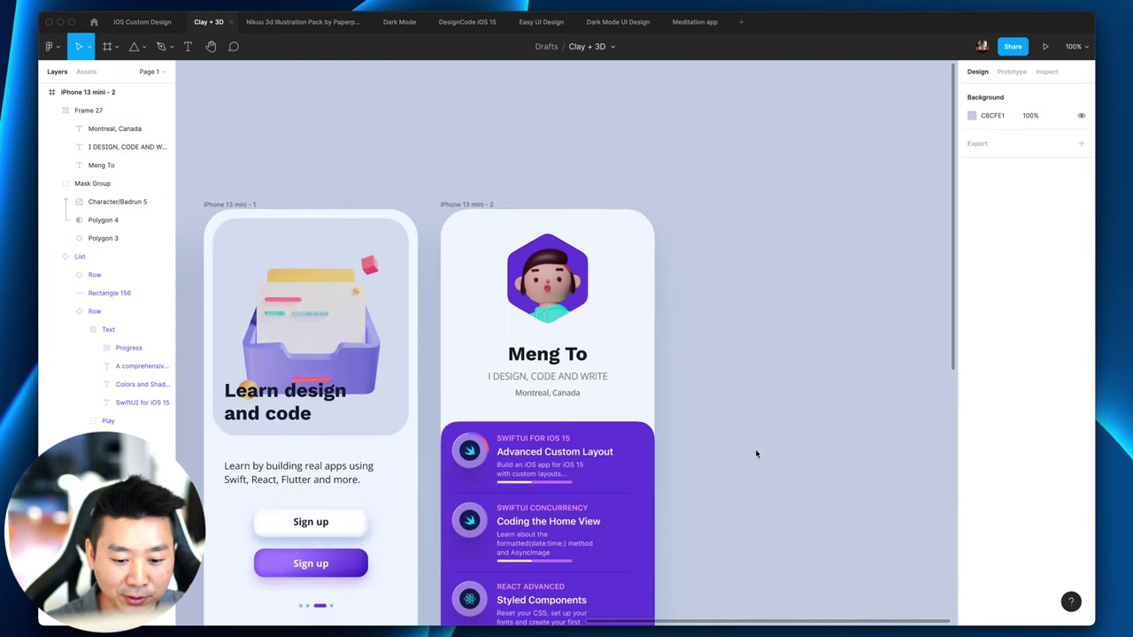
scroll(755, 448, down, 3)
click(561, 324)
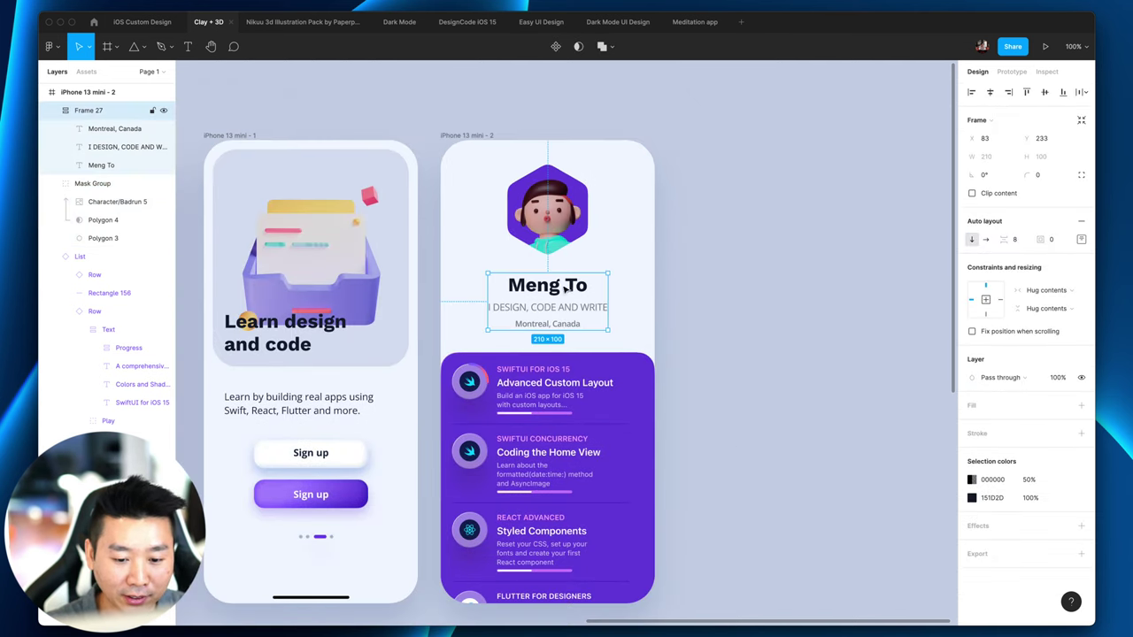
drag(564, 291, 564, 266)
drag(549, 209, 551, 196)
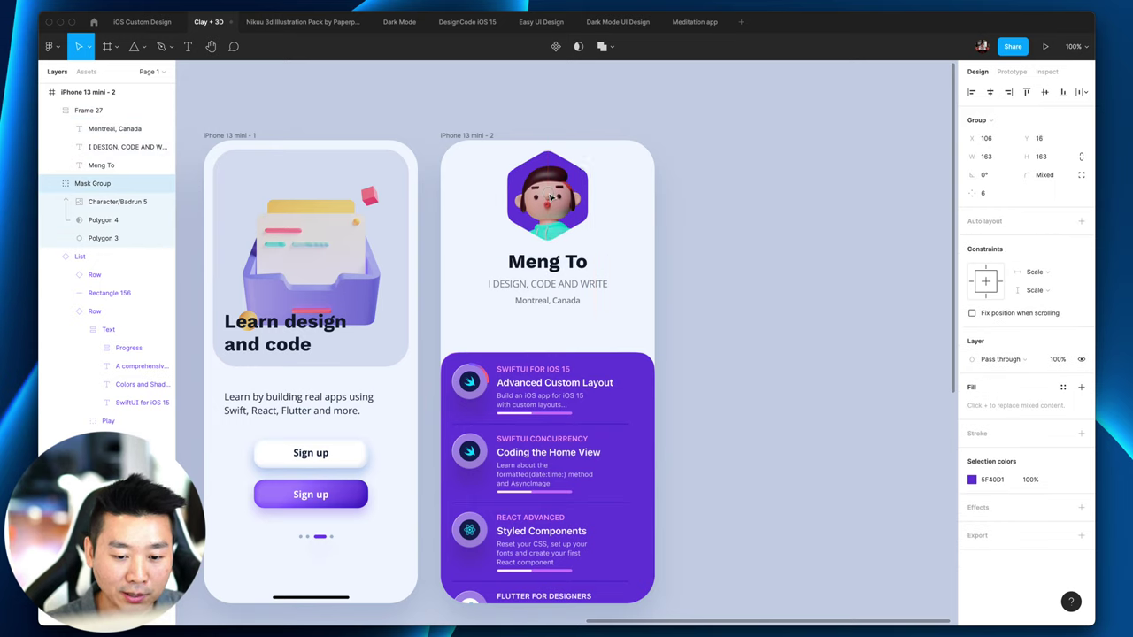
click(753, 374)
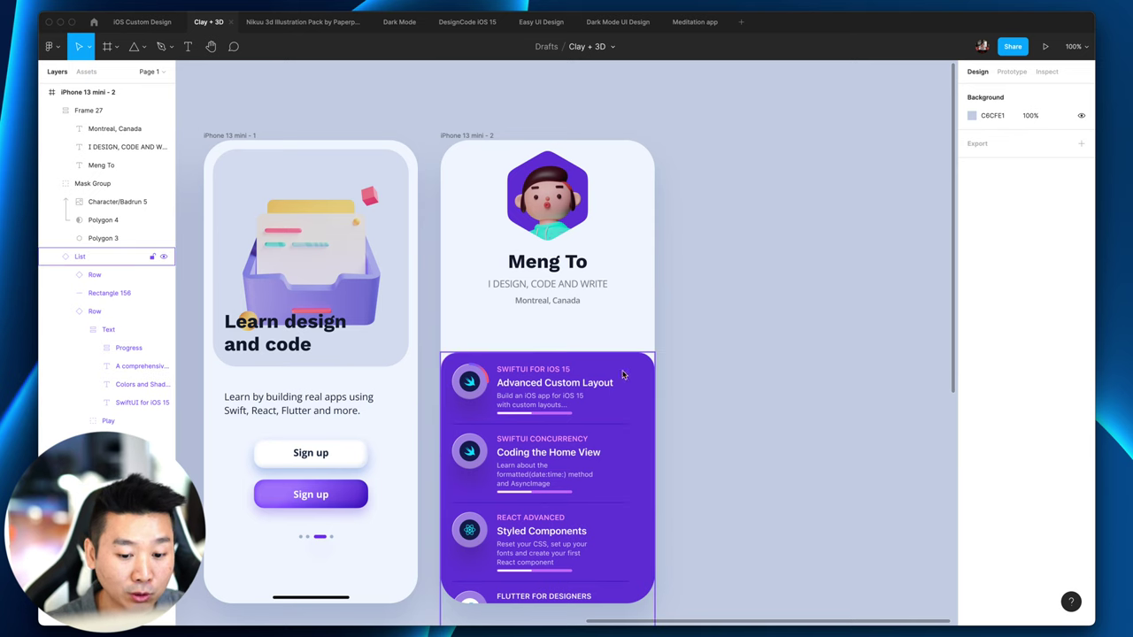
Step: Try nudging the purple course list card up about 40 px, then undo it
click(605, 412)
click(755, 419)
click(602, 458)
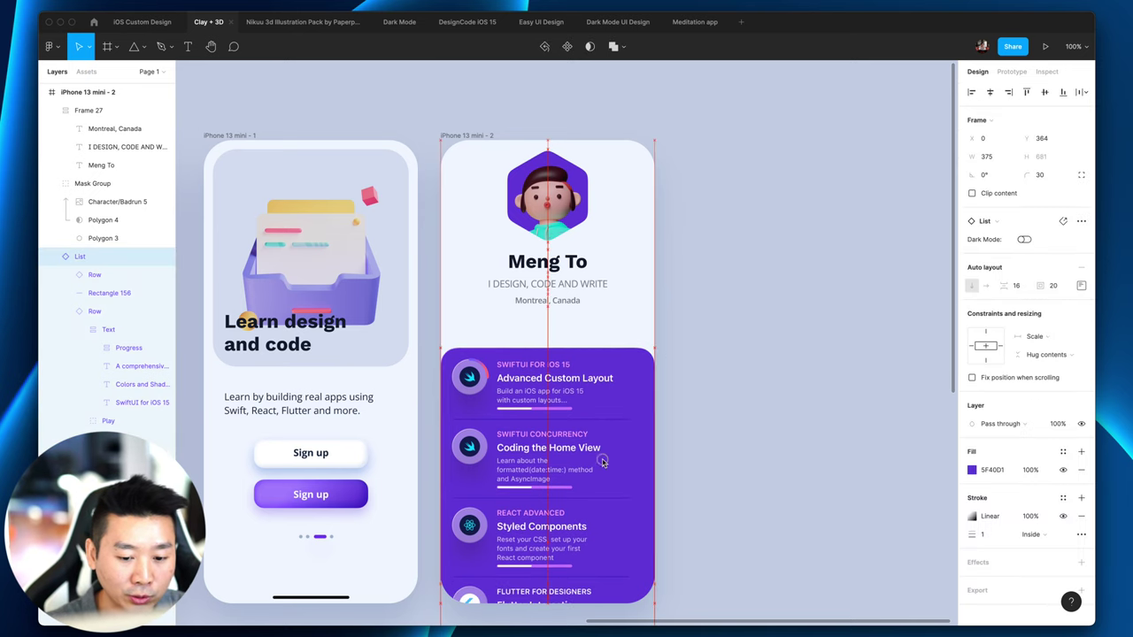
key(shift+Up)
key(shift+Up)
key(shift+Up)
key(shift+Up)
key(shift+Up)
key(shift+Up)
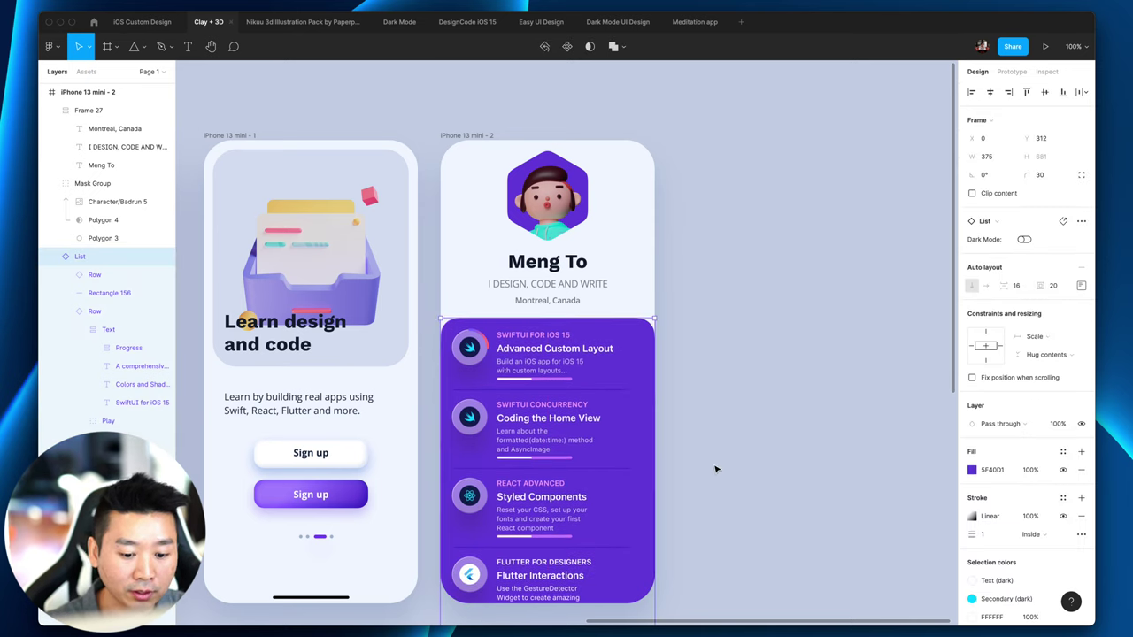
click(753, 463)
key(ctrl+z)
Step: Move the name text block down toward the course card and the avatar down about 21 px
click(584, 273)
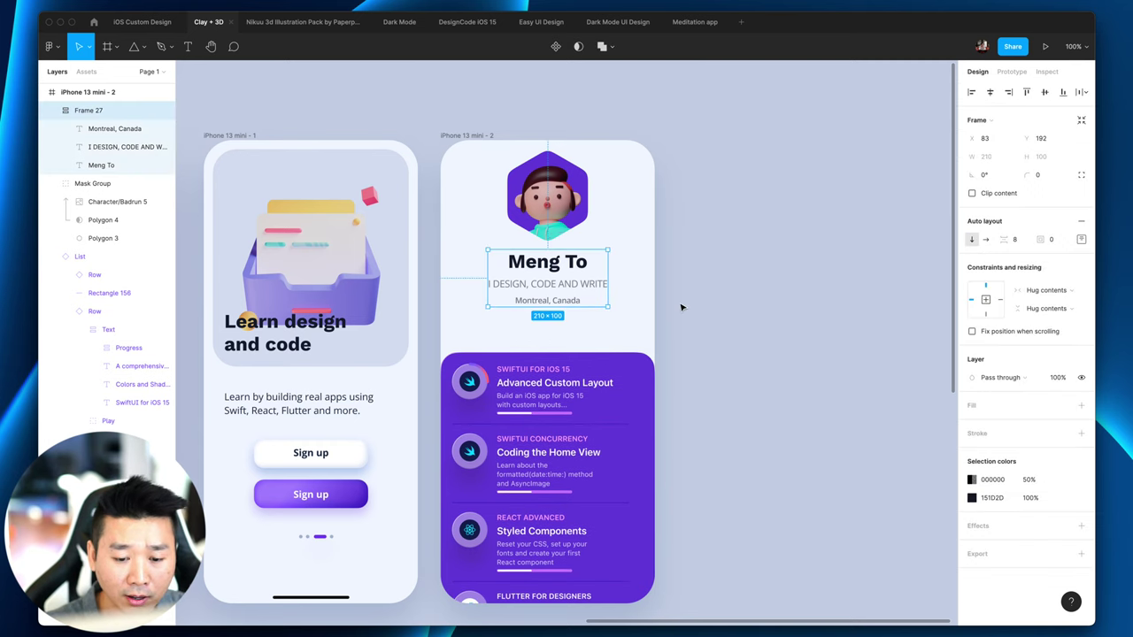
drag(557, 265, 574, 364)
drag(567, 176, 568, 196)
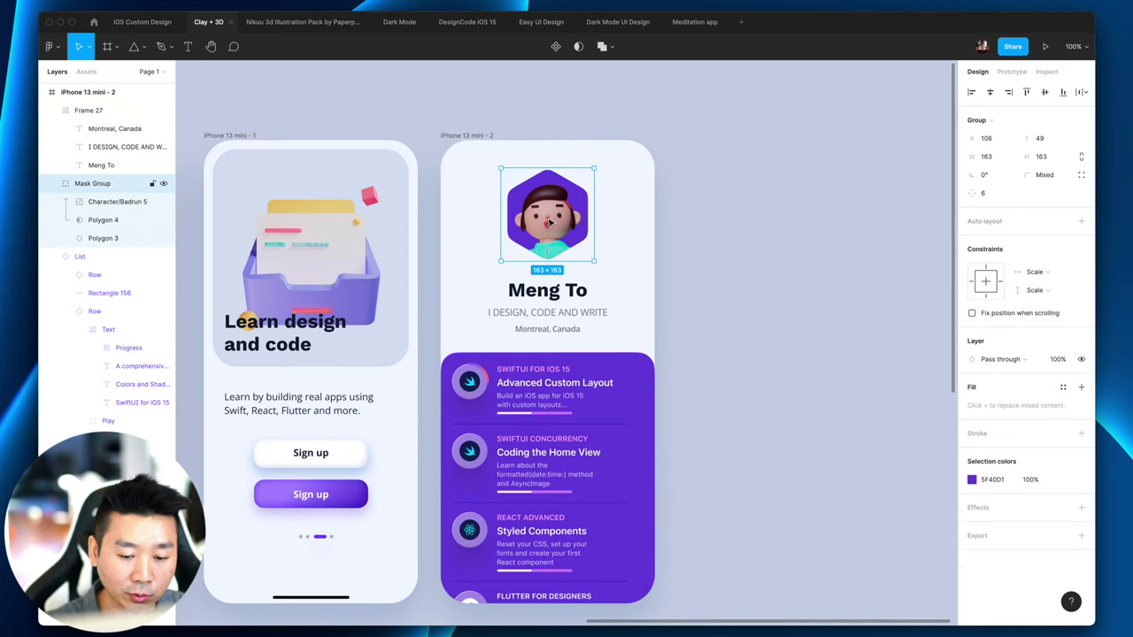
key(Tab)
key(Tab)
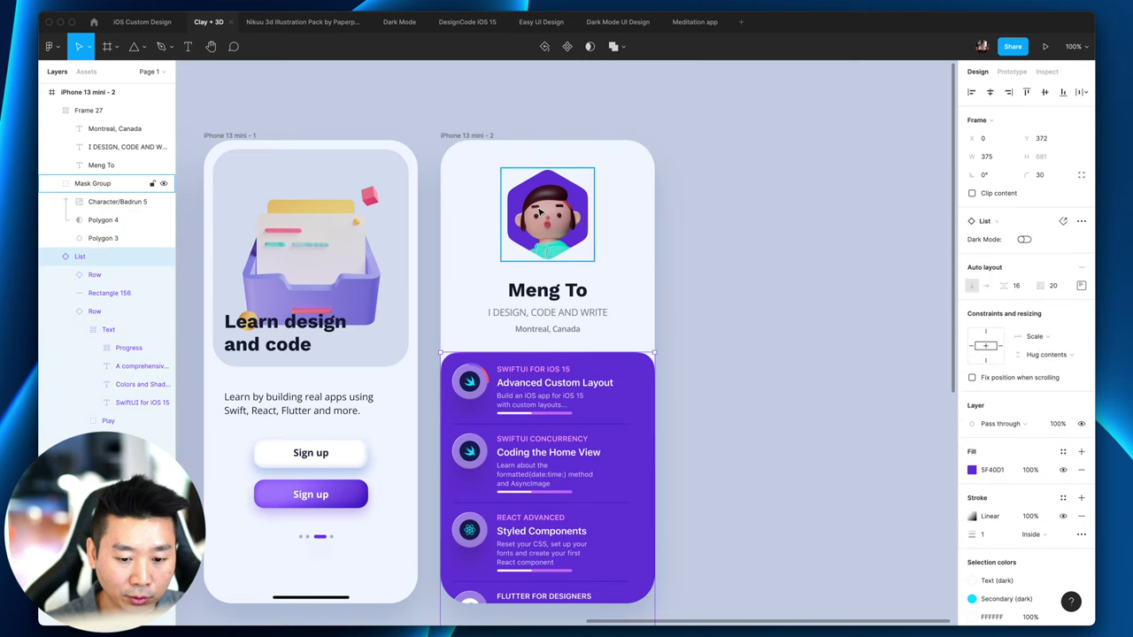
Step: Inspect the avatar mask's character image and hexagon layers, trying a Polygon 3 reorder and restoring it
double_click(522, 205)
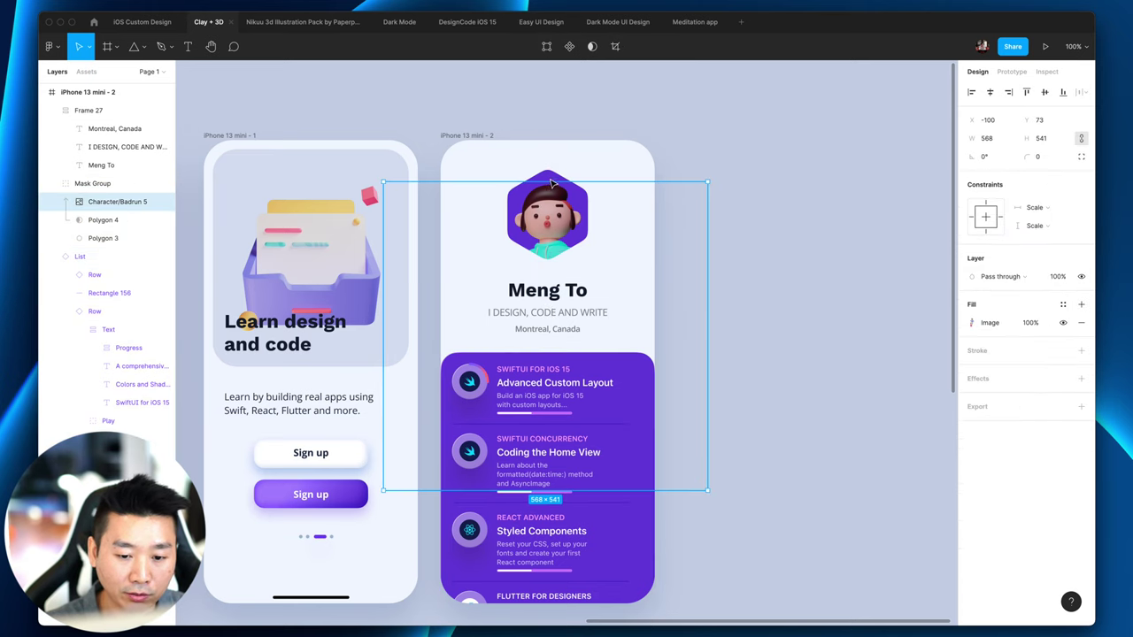
key(Tab)
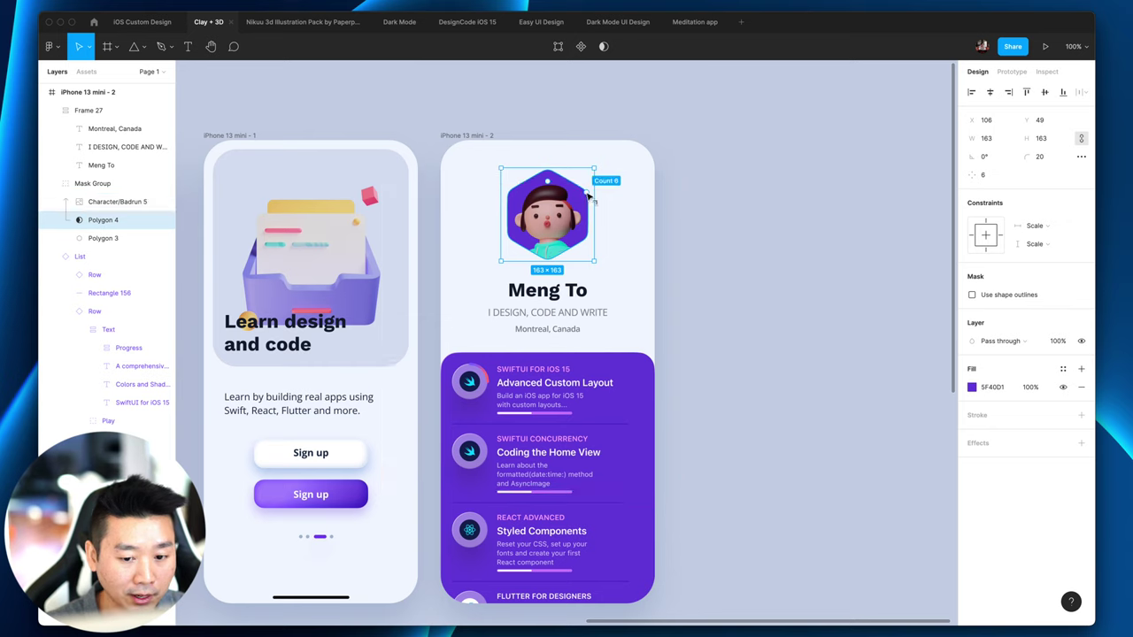
shift+click(549, 188)
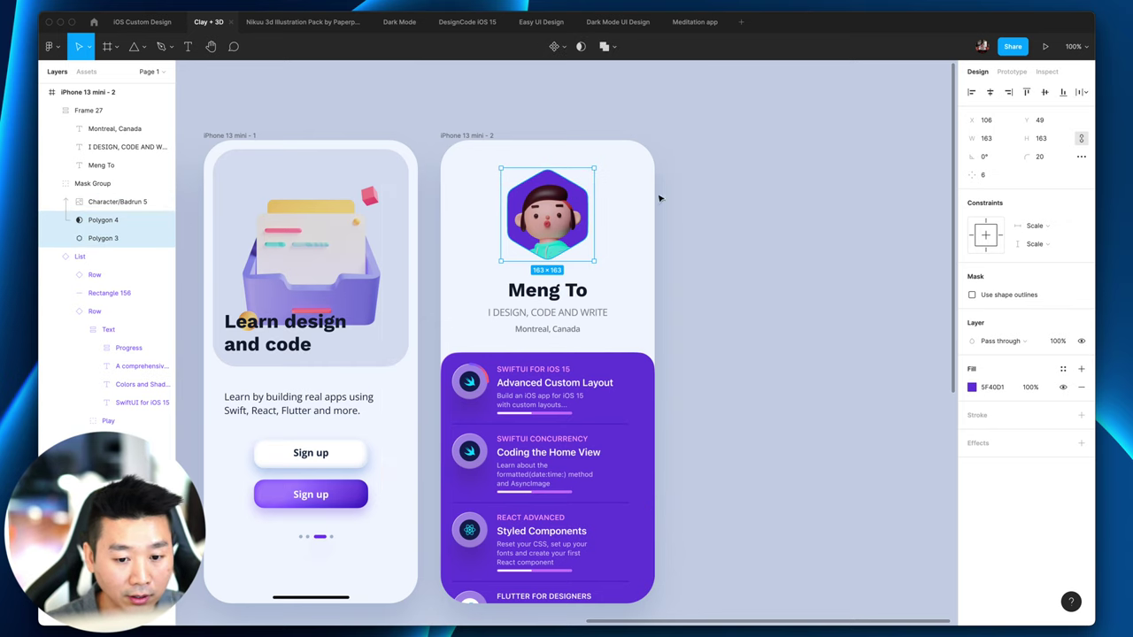
click(92, 183)
scroll(947, 226, right, 1)
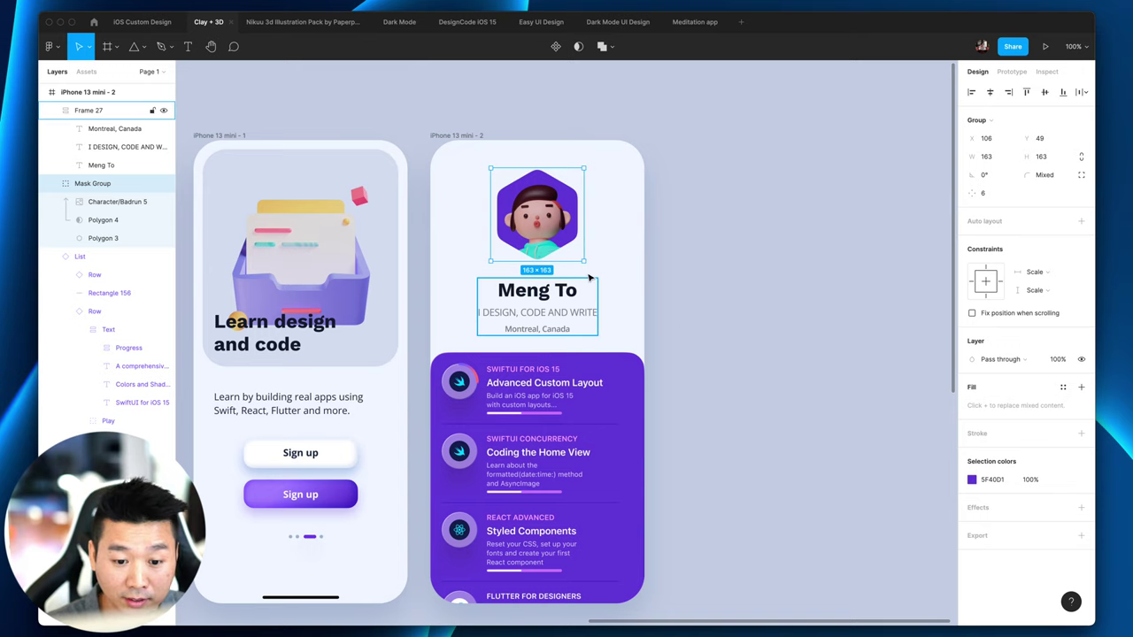
click(103, 240)
mouse_move(103, 241)
mouse_down()
mouse_move(101, 219)
mouse_move(99, 242)
mouse_up()
key(ctrl+z)
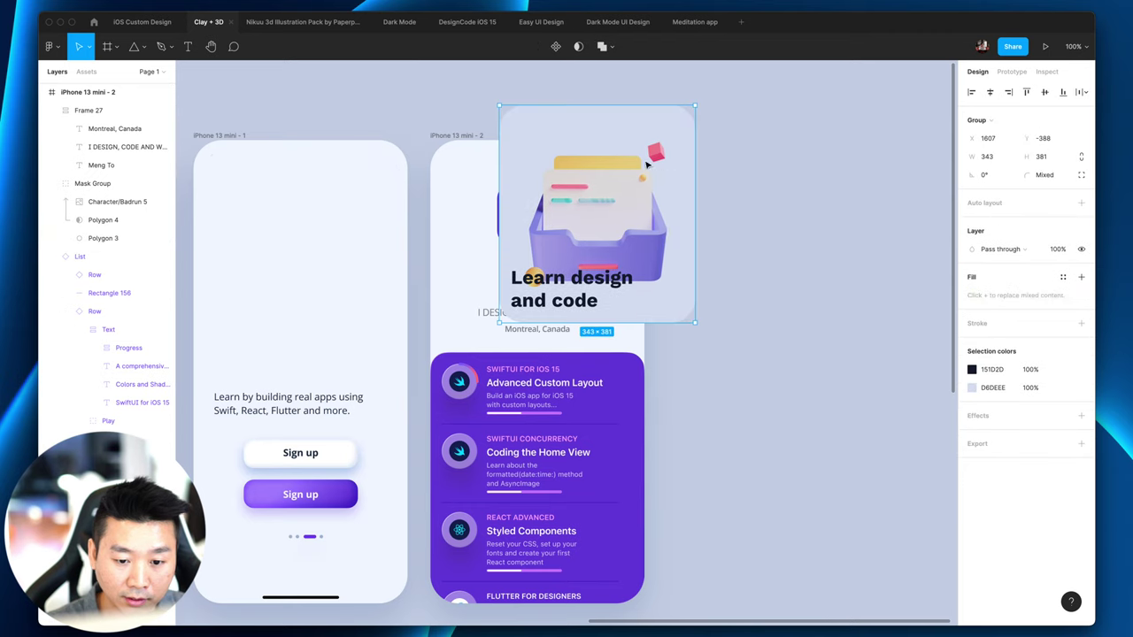
key(ctrl+shift+z)
click(529, 220)
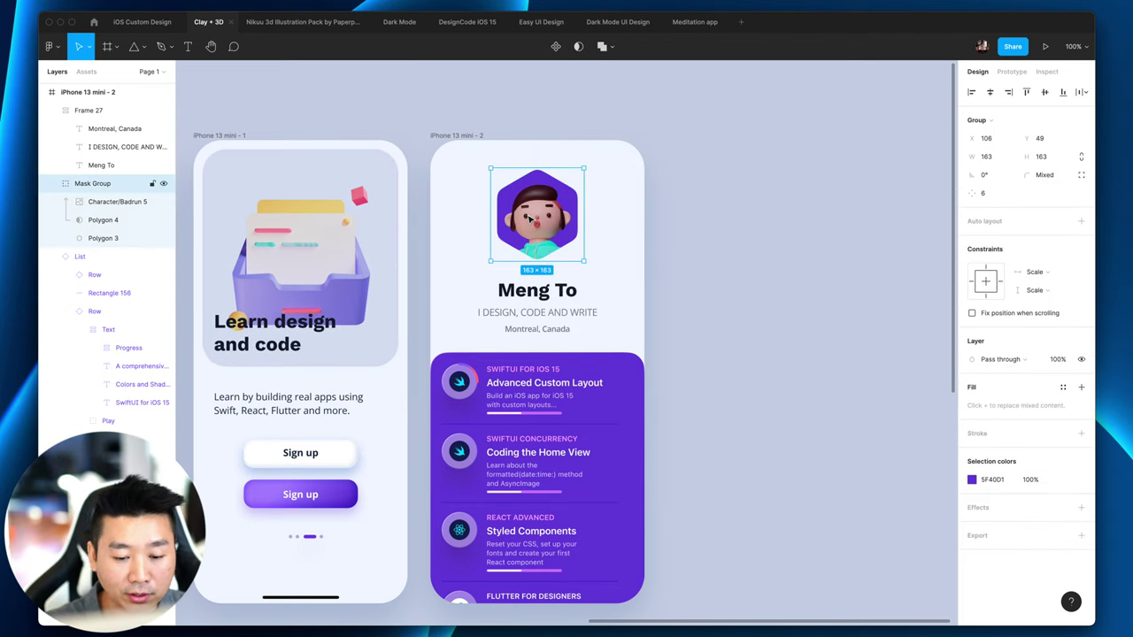
Step: Step through the name, I DESIGN, CODE AND WRITE tagline and Montreal, Canada text layers
click(597, 307)
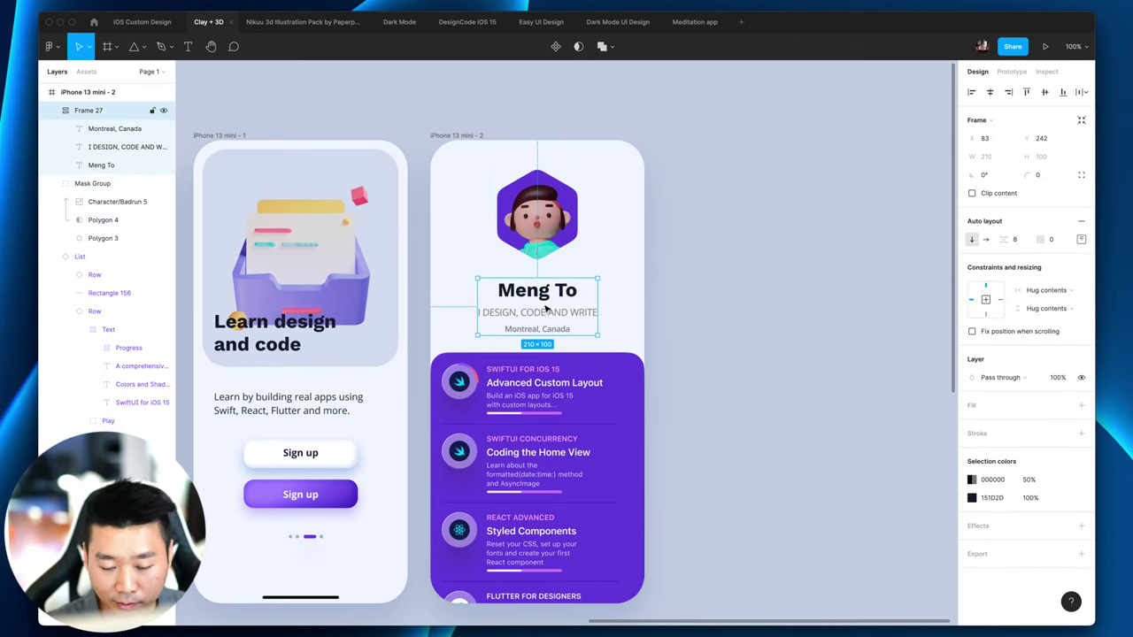
key(ctrl+plus)
key(Tab)
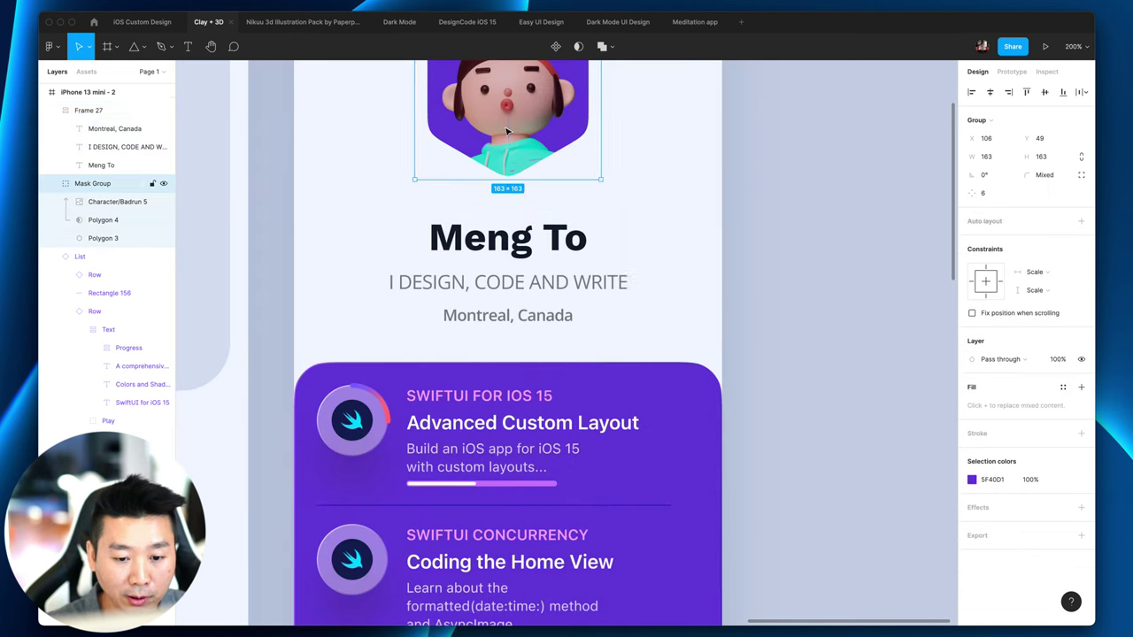
key(shift+Tab)
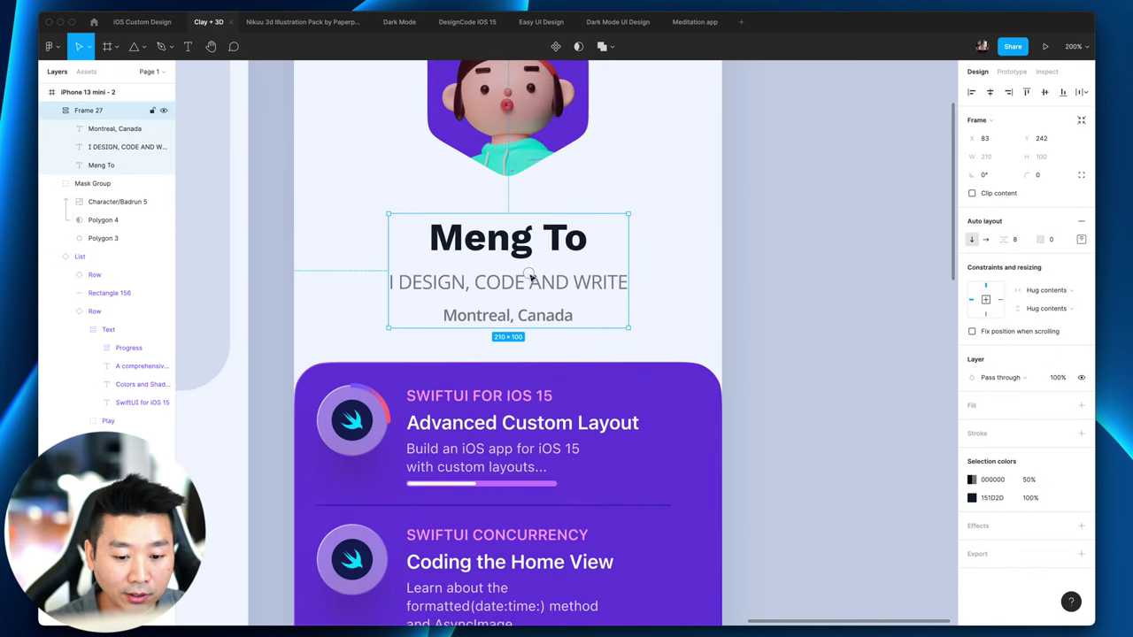
scroll(531, 283, up, 2)
key(Return)
key(Tab)
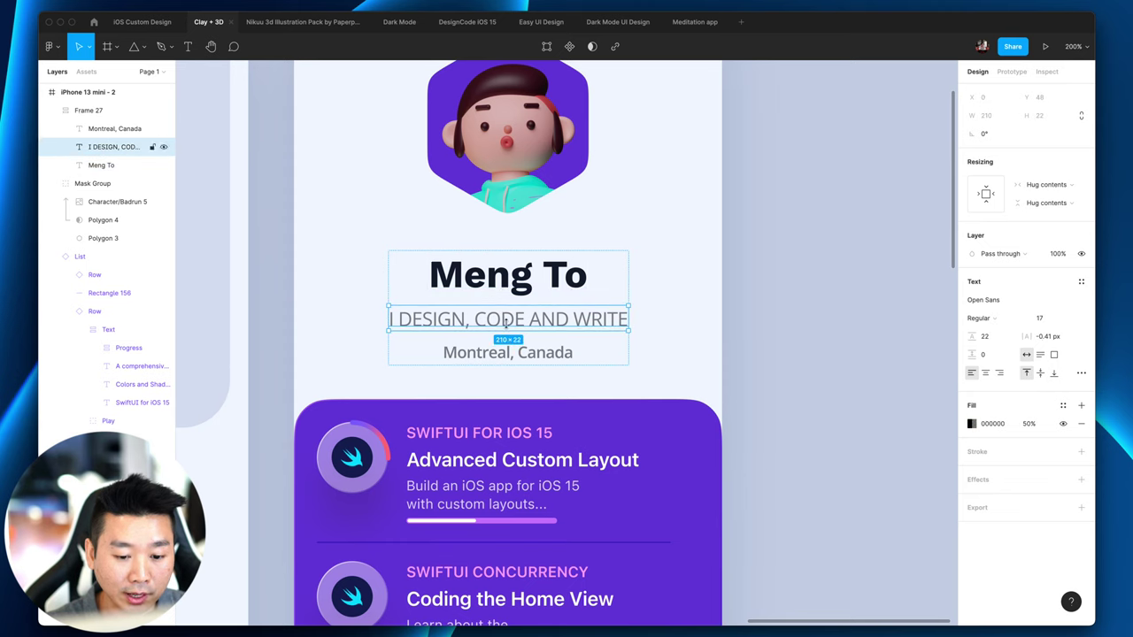
key(Tab)
key(Tab)
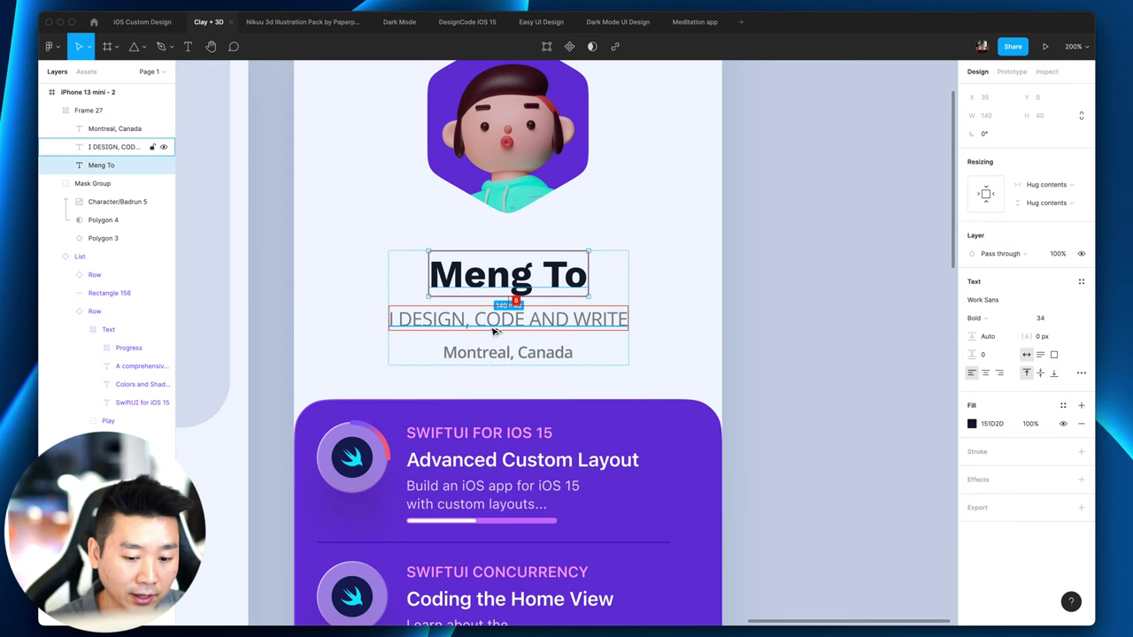
click(705, 322)
key(shift+0)
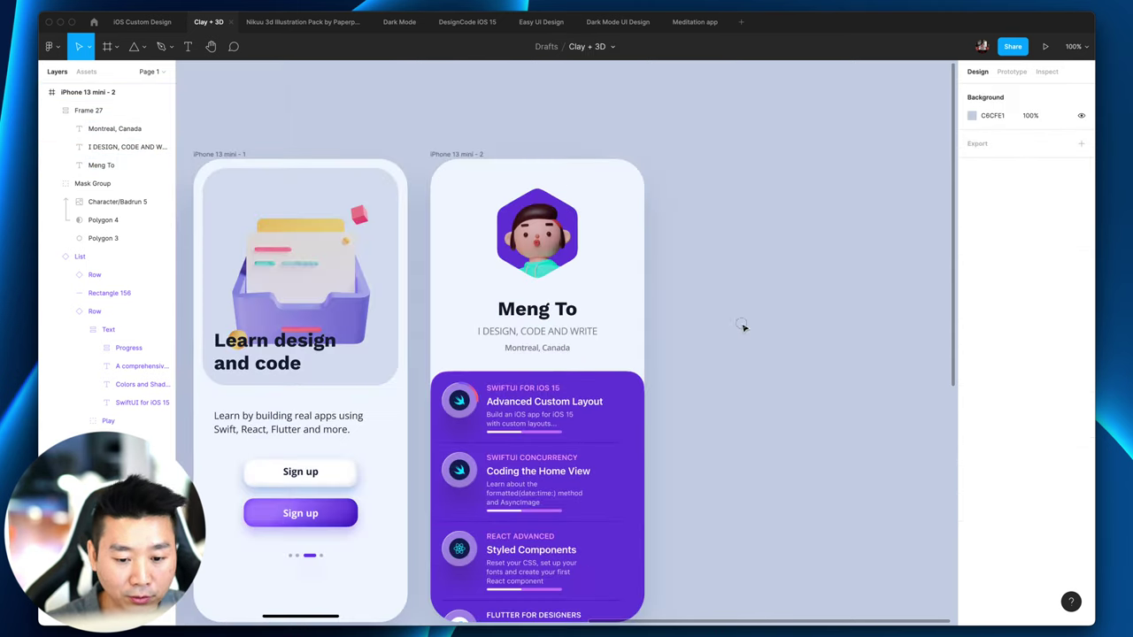
Step: Reselect the hexagon avatar group and the name text block to compare their positions
click(538, 257)
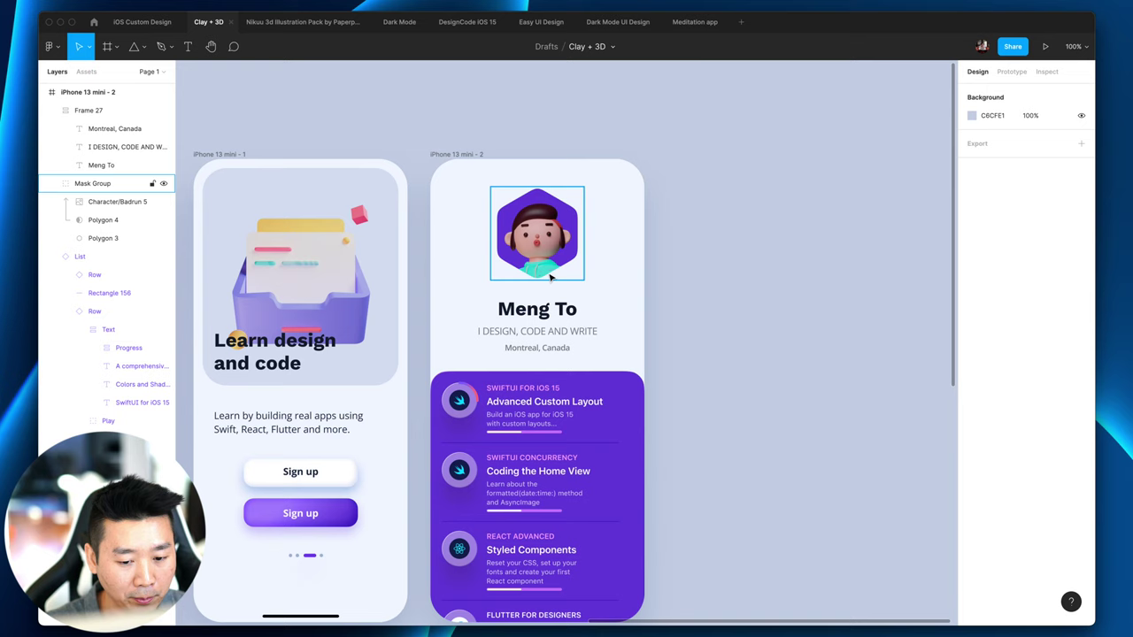
click(818, 337)
scroll(818, 337, down, 1)
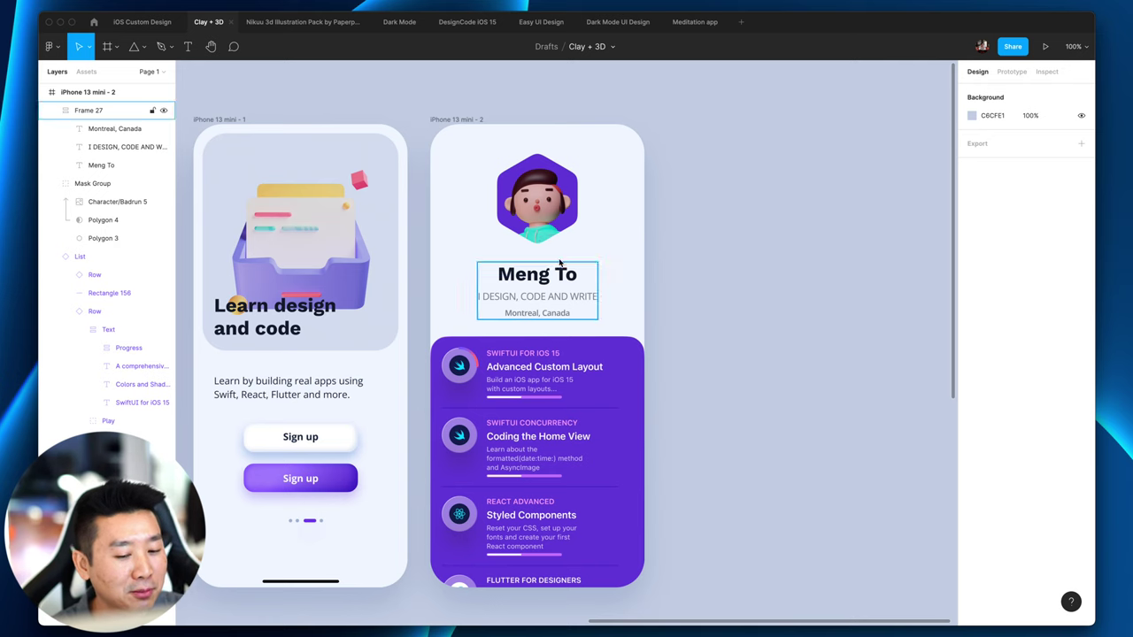
click(558, 226)
click(566, 296)
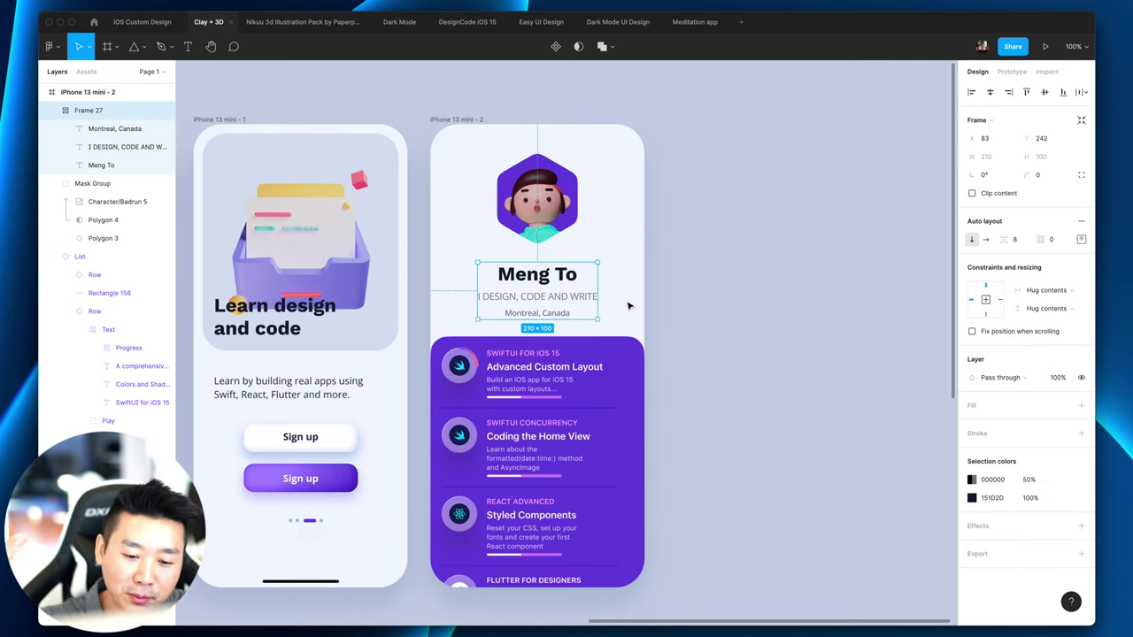
click(727, 284)
click(535, 212)
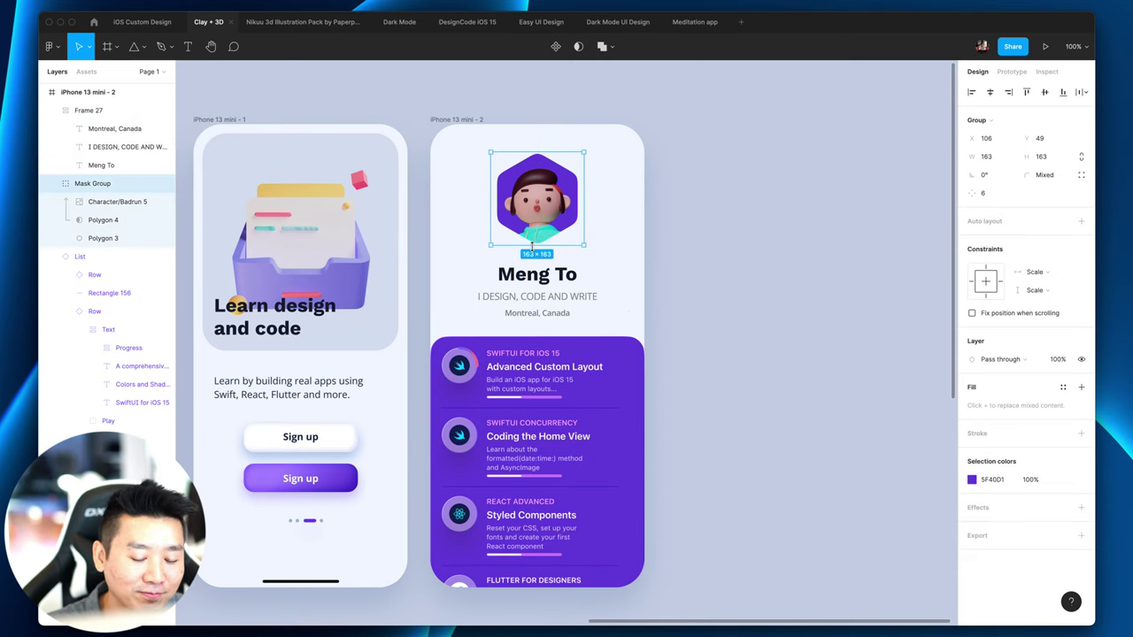
click(566, 292)
click(683, 281)
click(575, 225)
Step: Measure the gap between the hexagon avatar and the name text block
scroll(637, 232, up, 1)
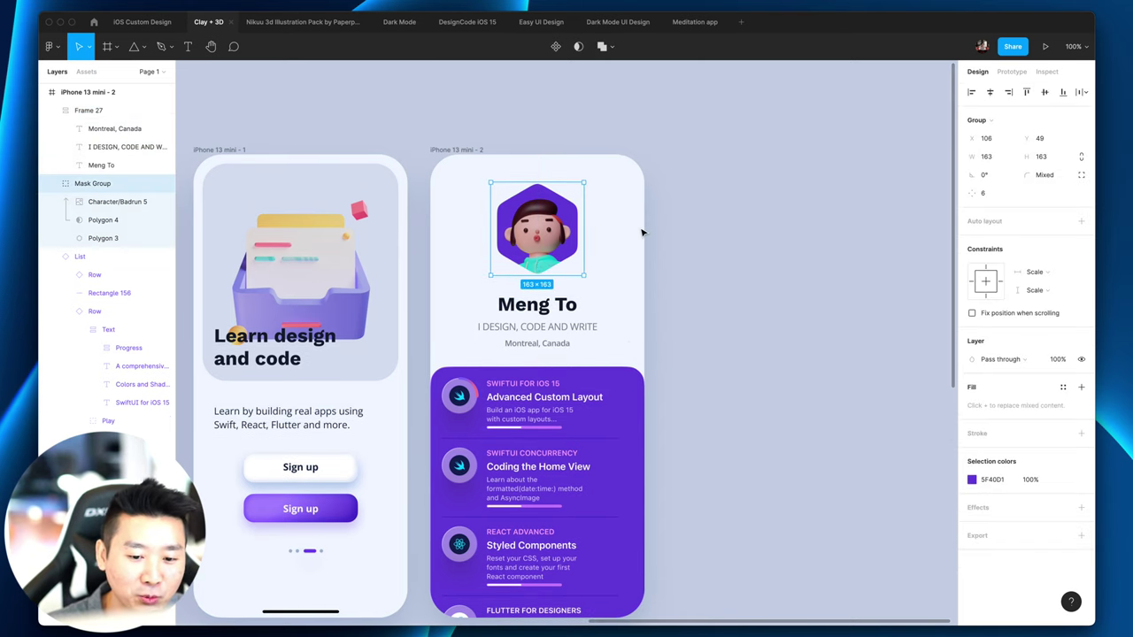
click(653, 285)
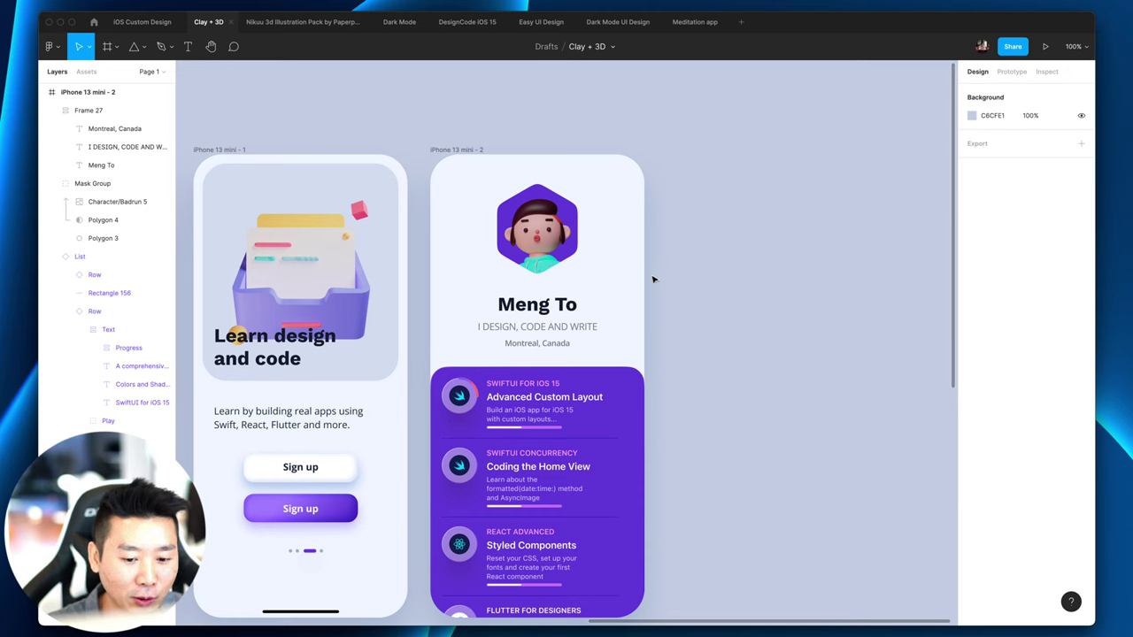
click(571, 301)
click(563, 265)
click(586, 301)
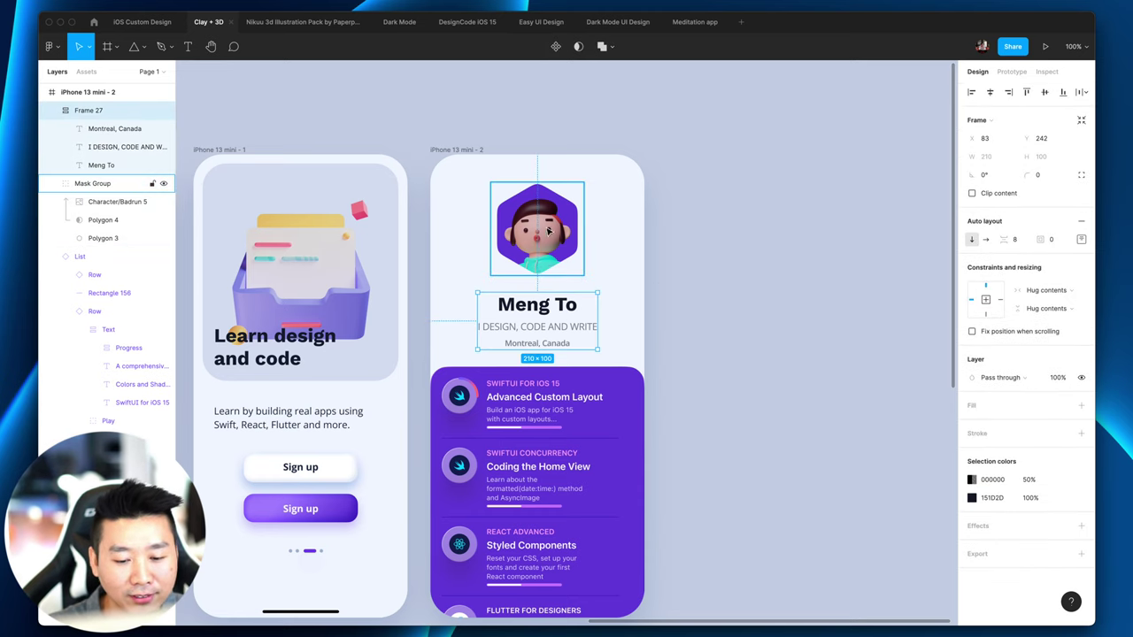
click(574, 264)
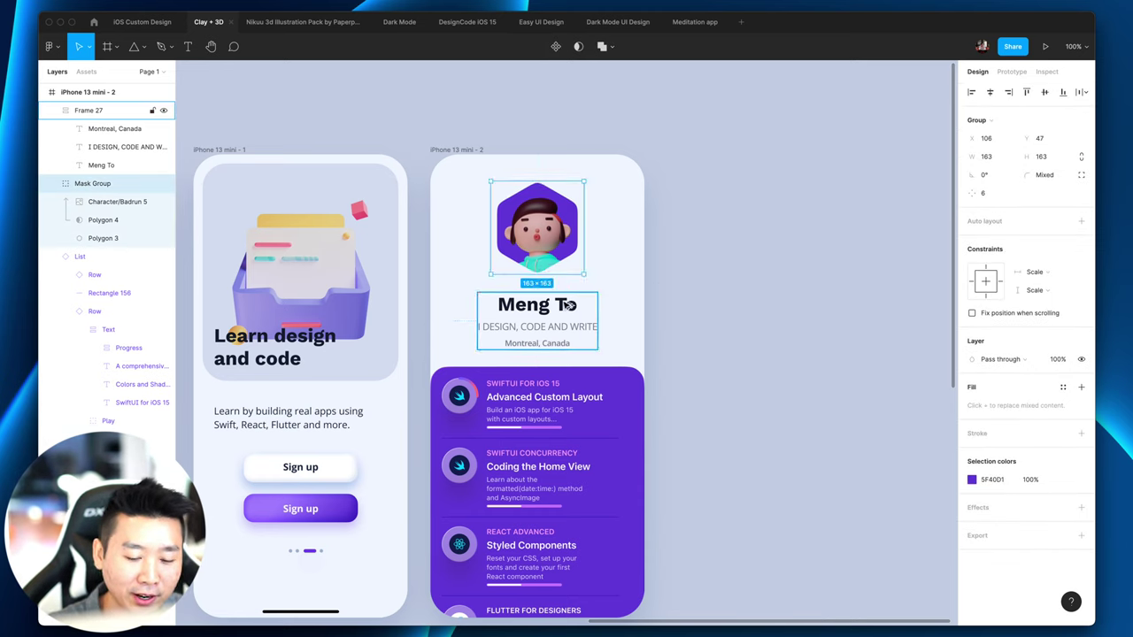
click(588, 307)
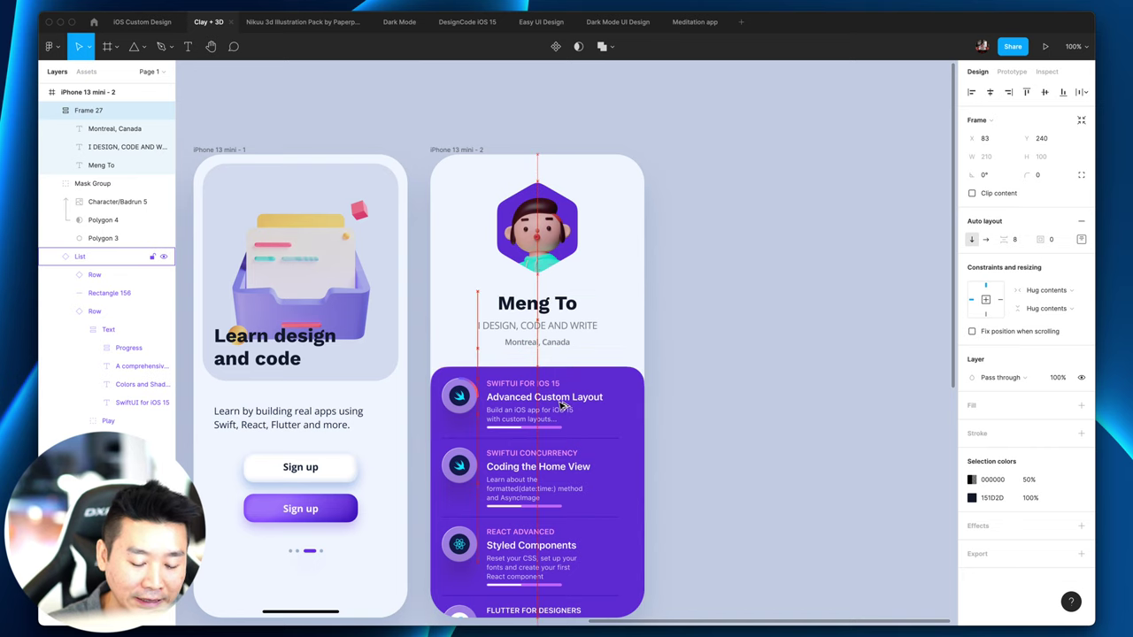
click(540, 252)
Step: Nudge the avatar up to Y 45, leaving a 32 px gap above the name stack
key(Up)
key(Up)
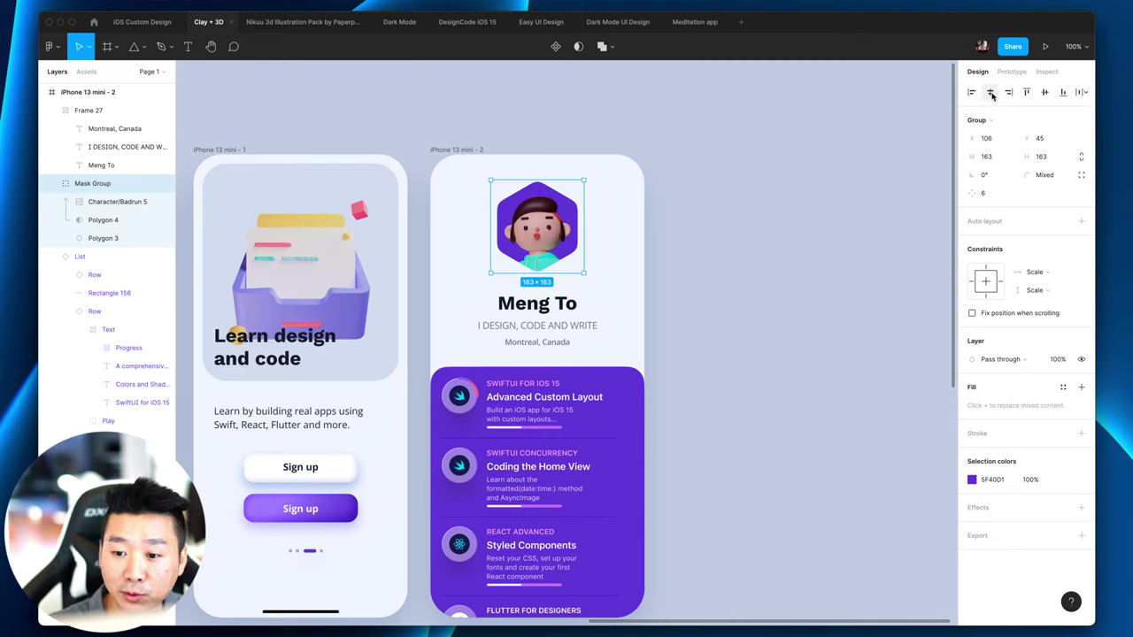
key(shift+Tab)
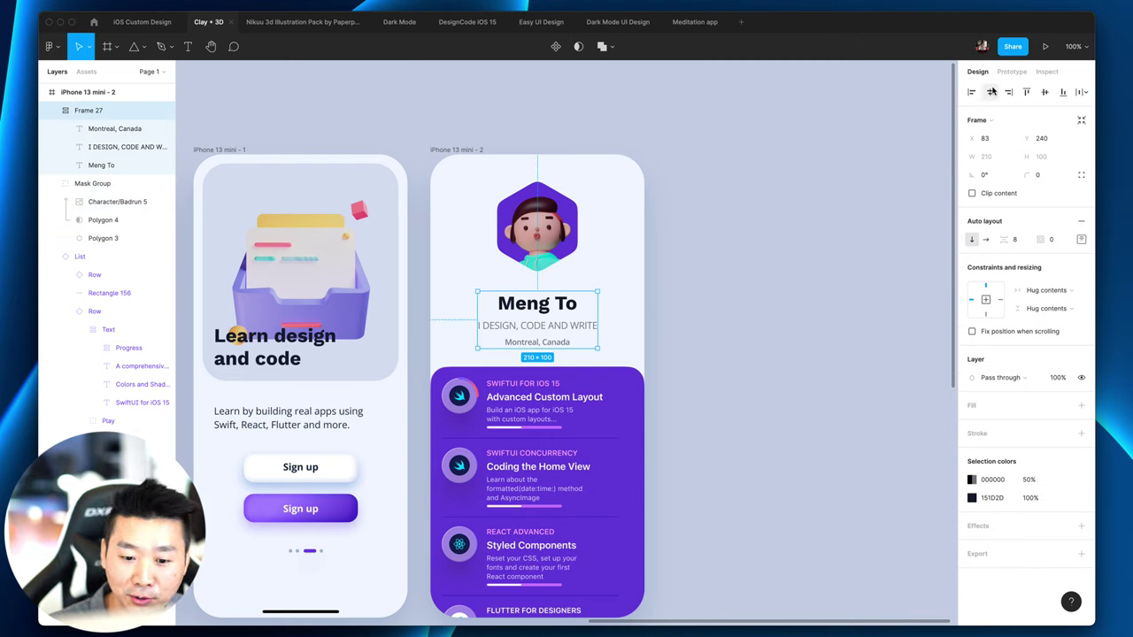
key(shift+Tab)
click(741, 361)
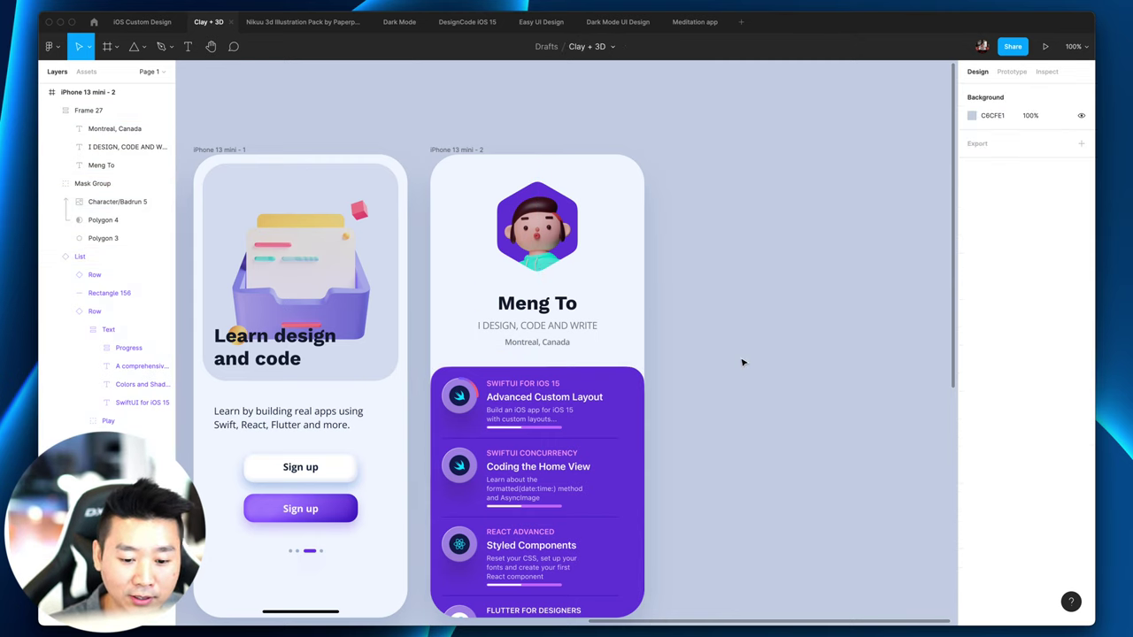
scroll(759, 254, left, 3)
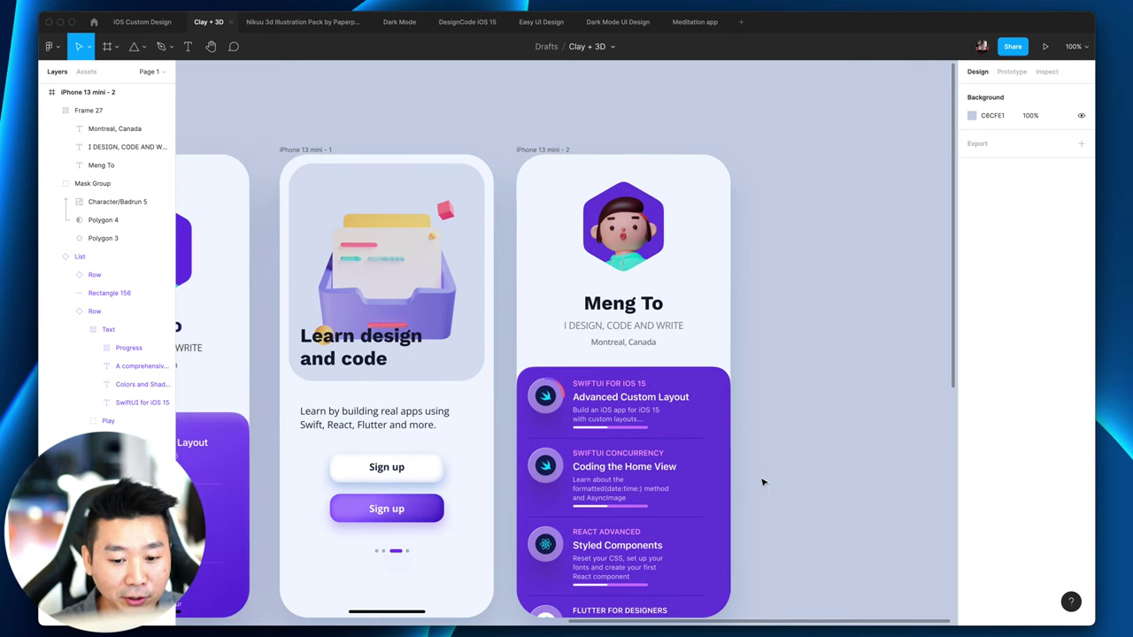
Step: Move the Sign up buttons group down 20 px and nudge the intro paragraph down
scroll(760, 481, down, 1)
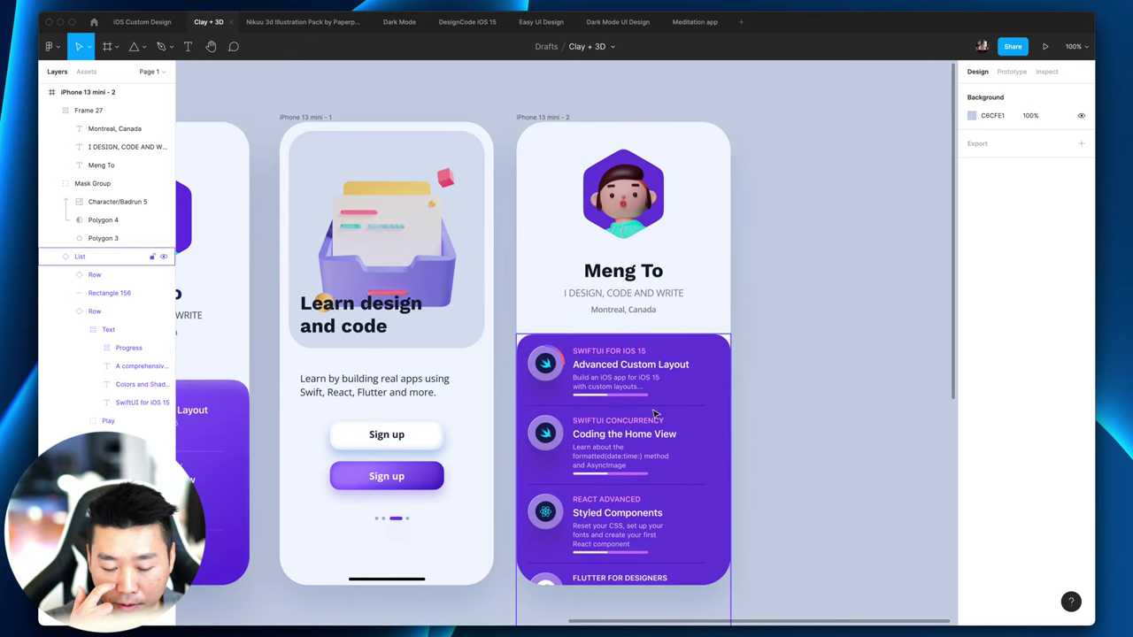
click(397, 469)
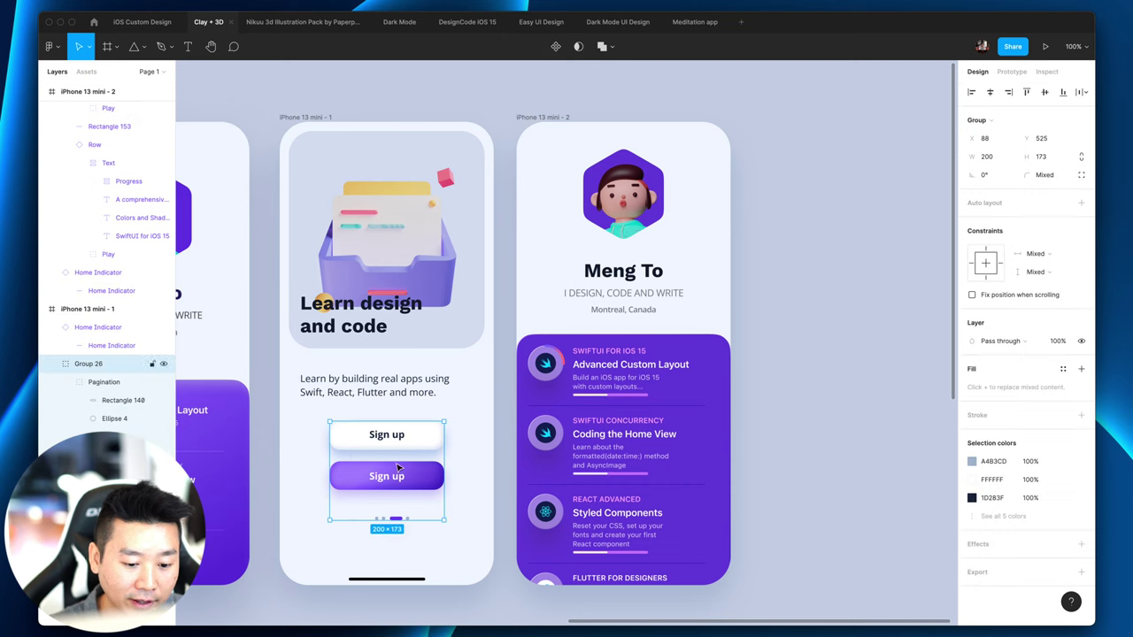
key(shift+Down)
key(shift+Down)
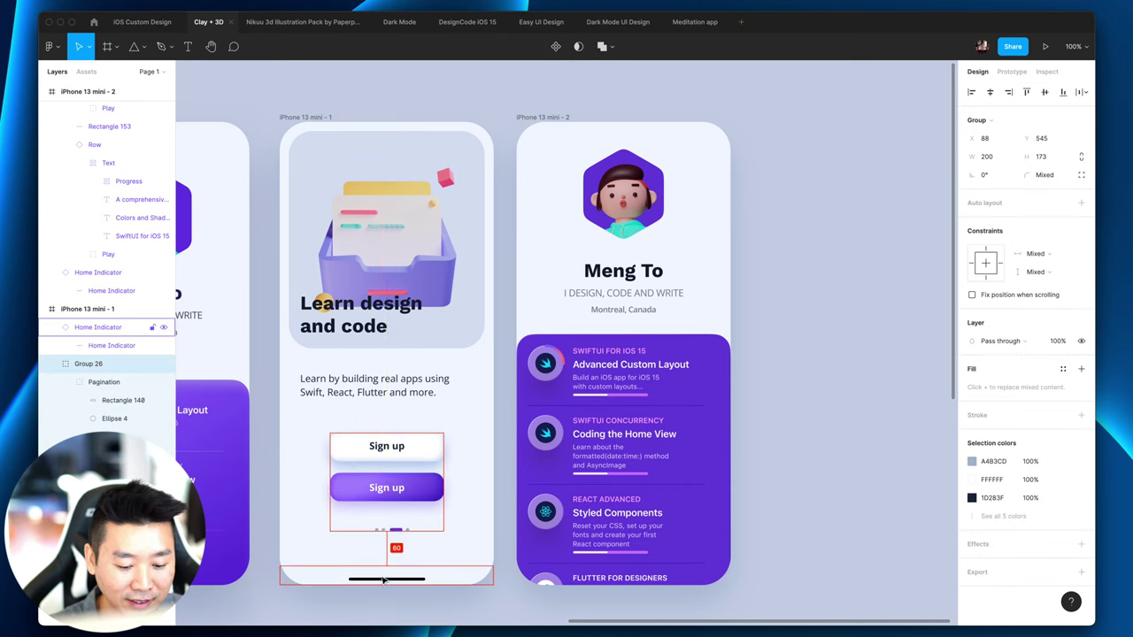
click(361, 400)
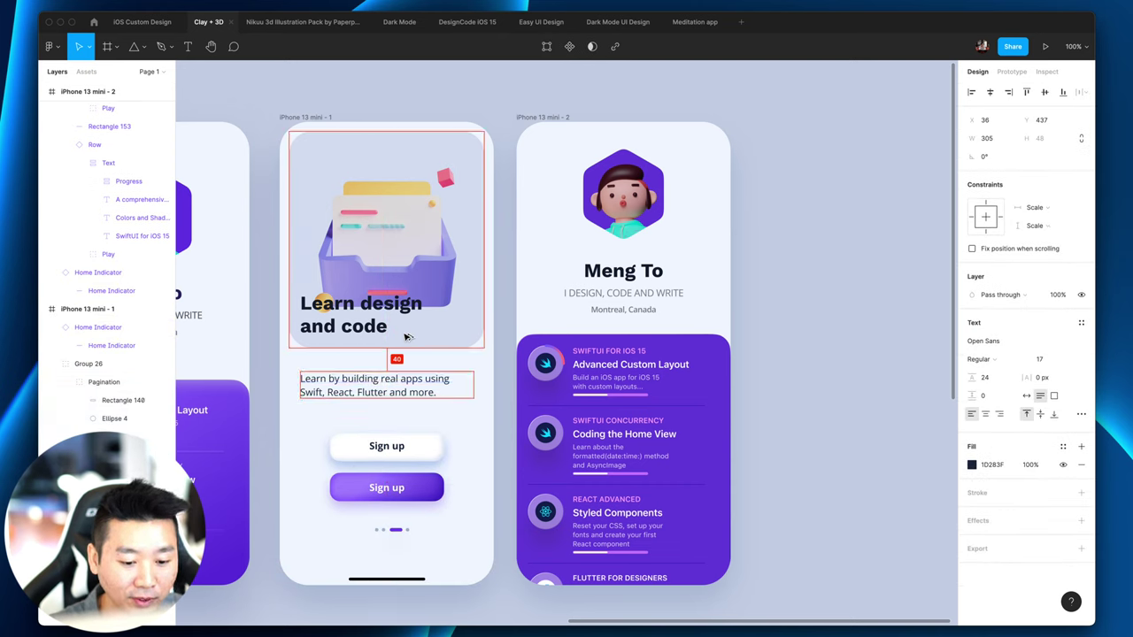
key(Down)
key(Down)
key(Down)
key(Down)
key(Down)
key(Down)
key(Down)
key(Down)
key(Down)
click(397, 465)
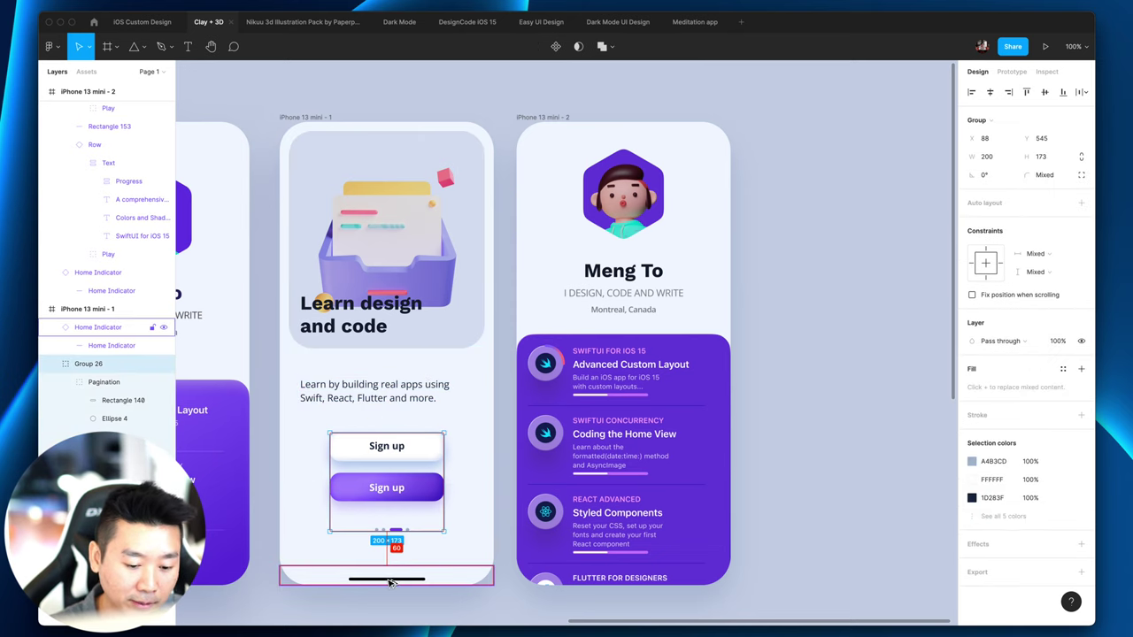
click(802, 462)
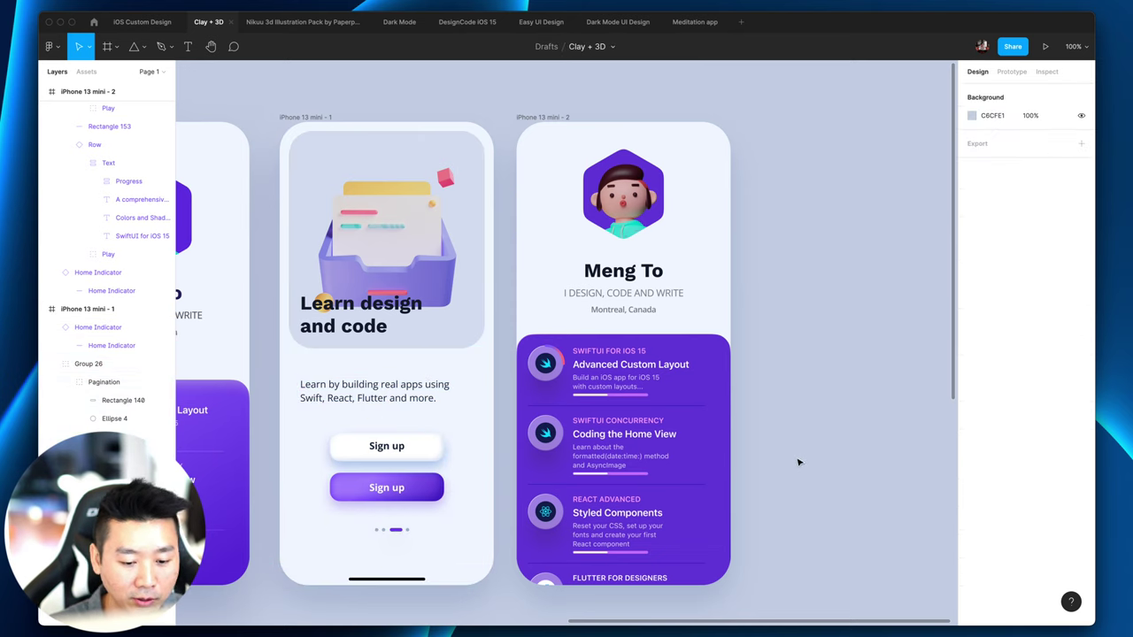
Step: Centre-align the intro paragraph and the Learn design and code heading, centring the heading at X 58
click(409, 401)
click(376, 325)
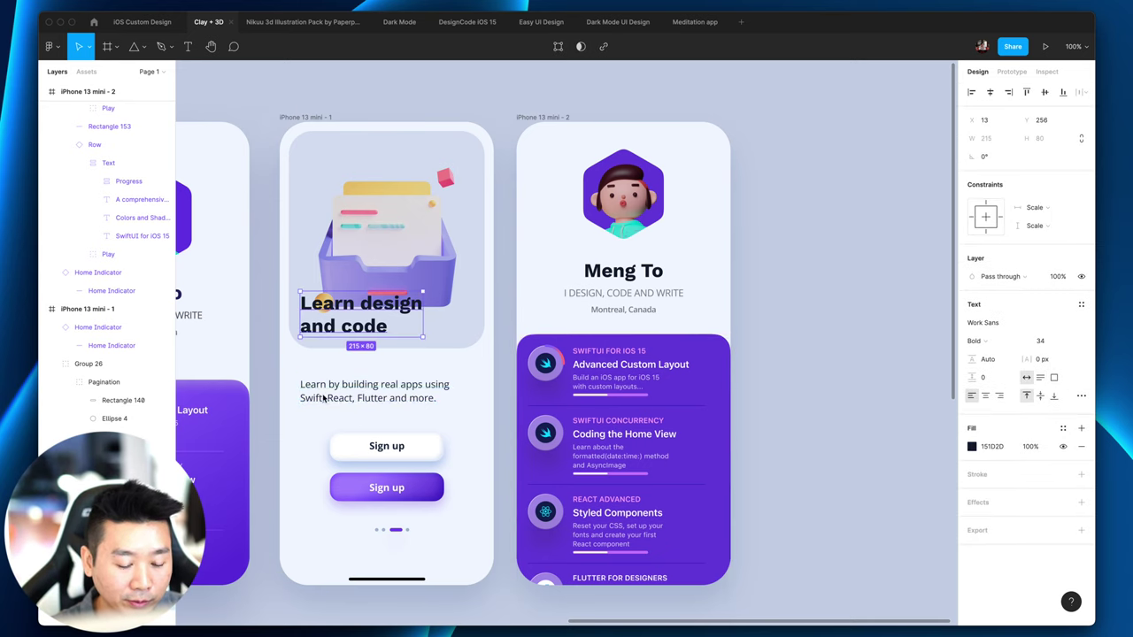
click(387, 396)
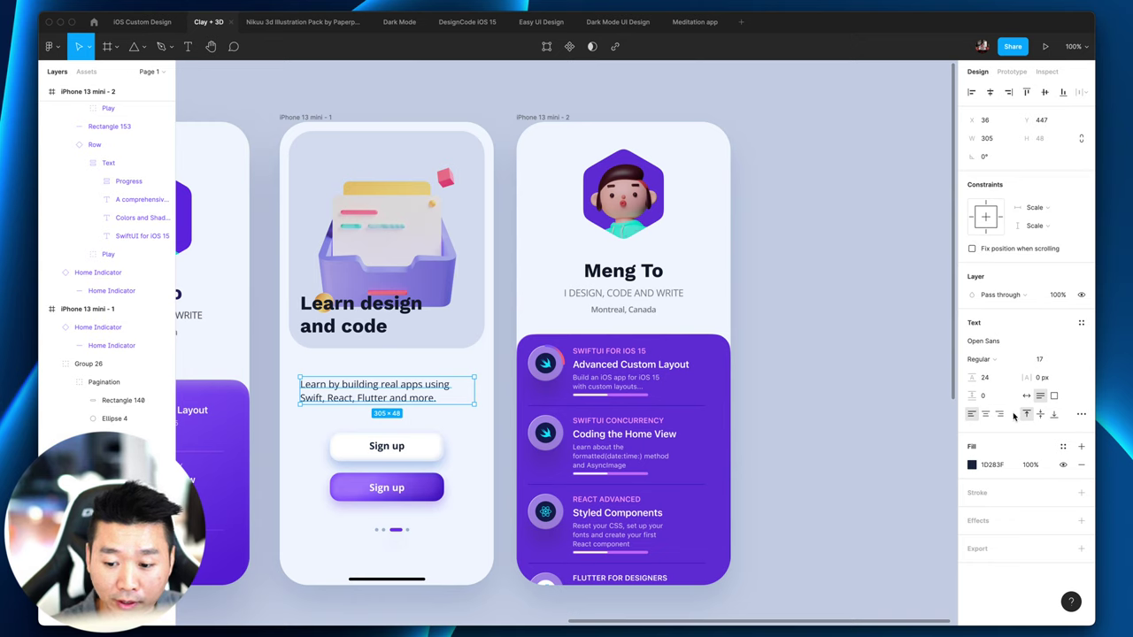
click(985, 413)
click(381, 318)
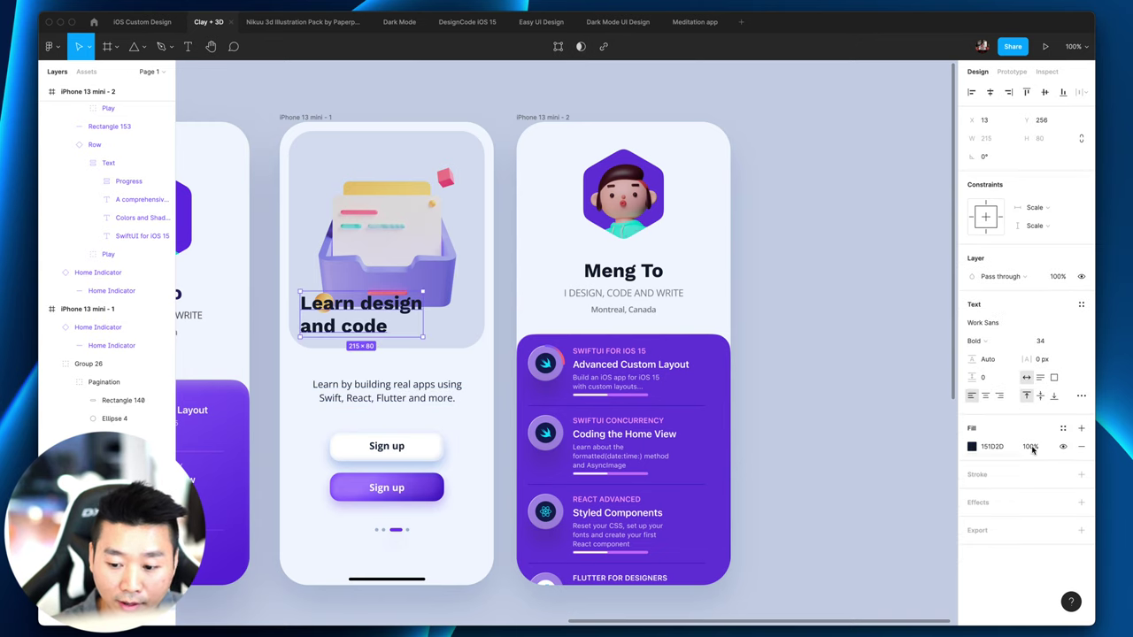
click(985, 396)
click(989, 92)
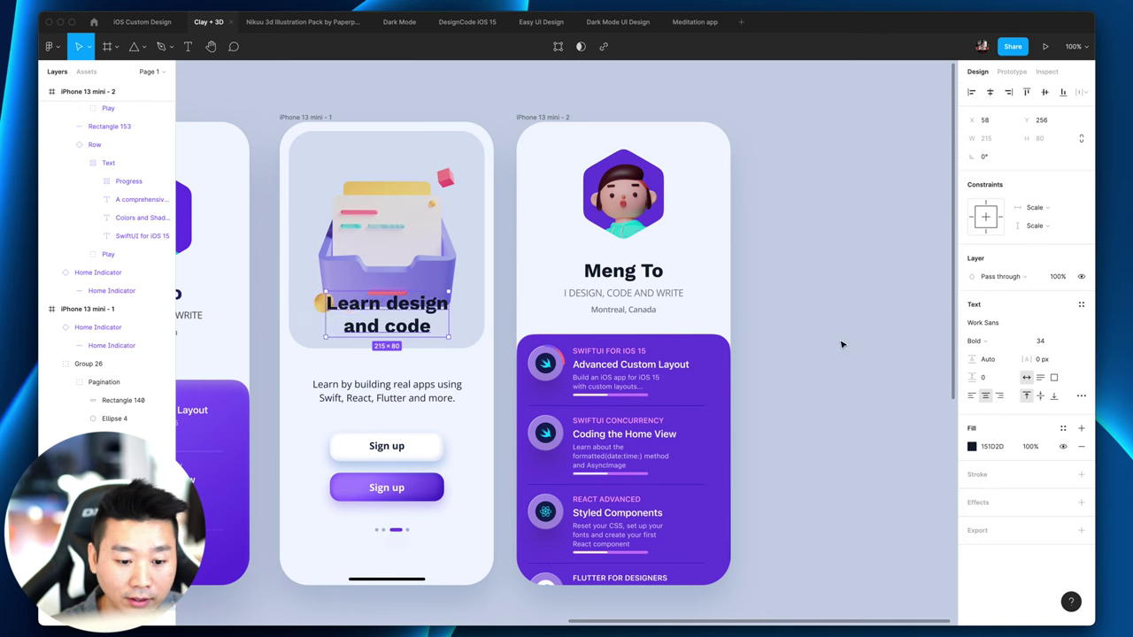
click(841, 344)
scroll(867, 580, right, 3)
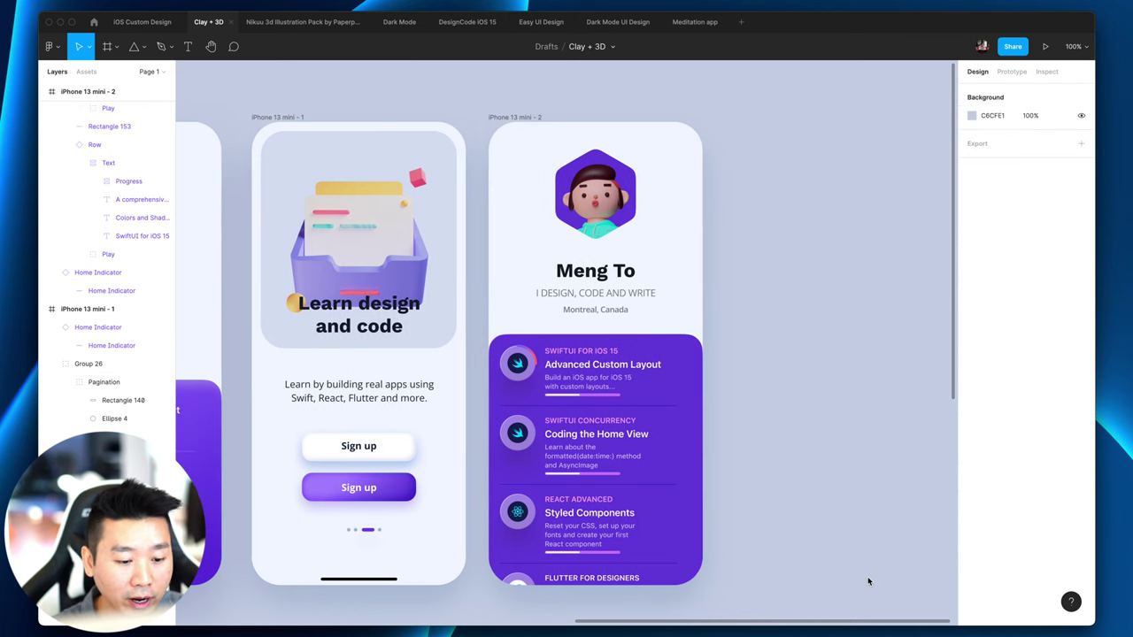
scroll(867, 580, left, 5)
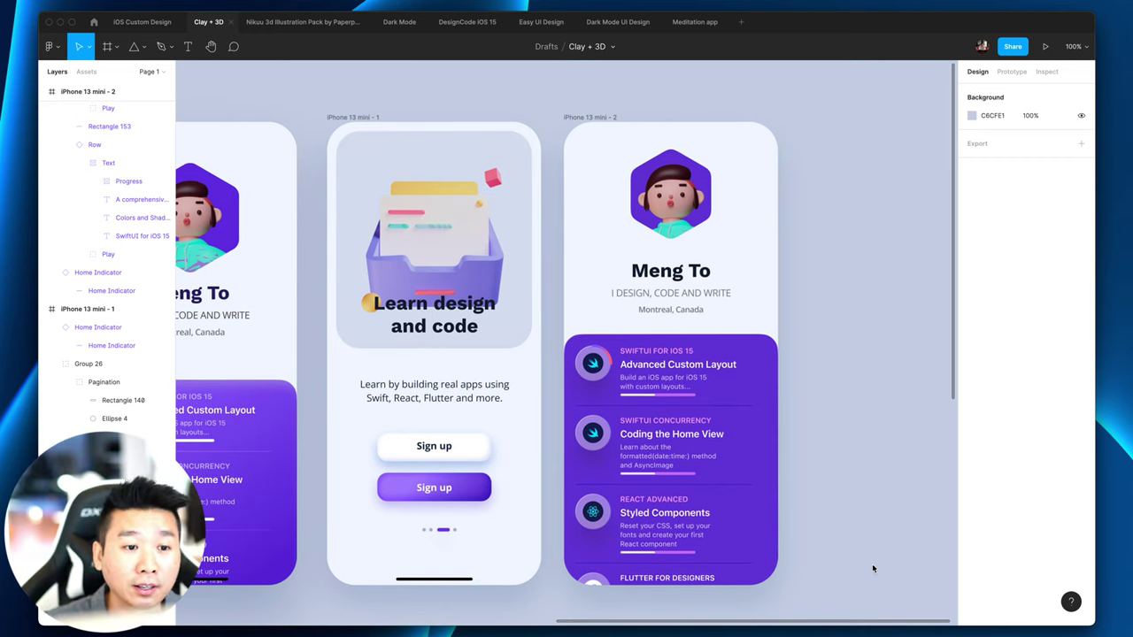
scroll(857, 466, right, 2)
scroll(862, 465, left, 2)
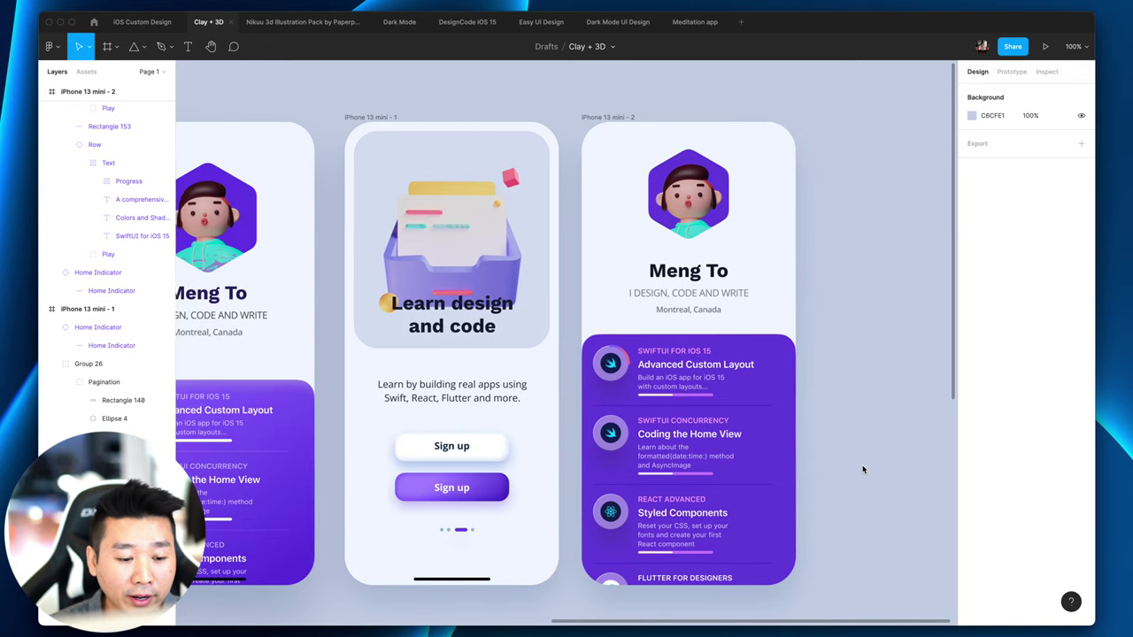
scroll(861, 464, right, 3)
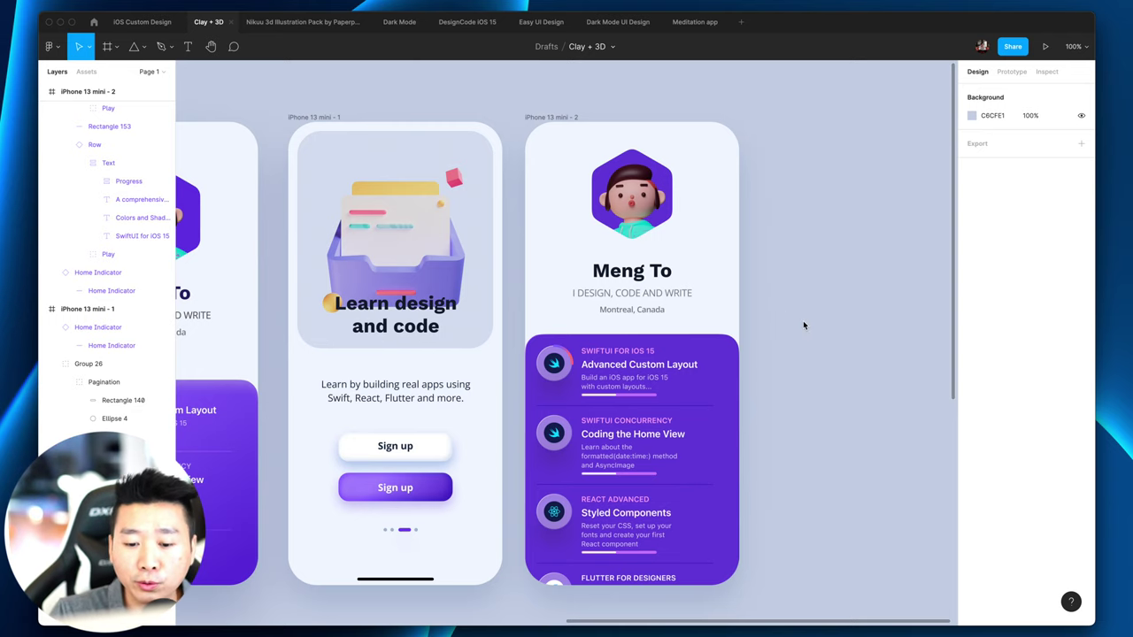
click(725, 354)
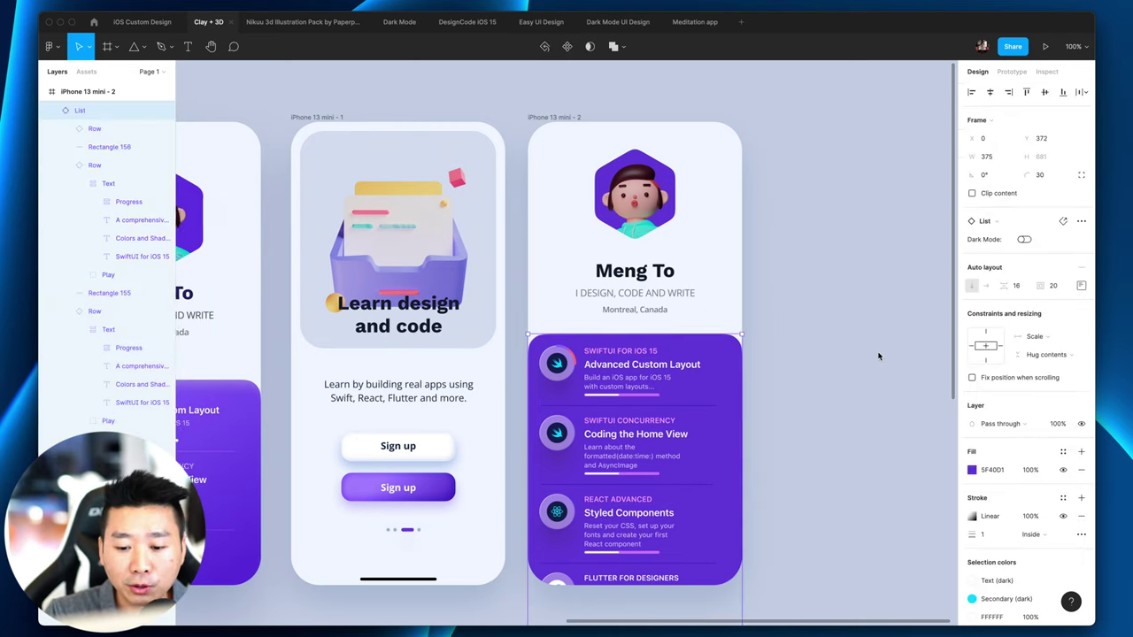
scroll(876, 354, left, 2)
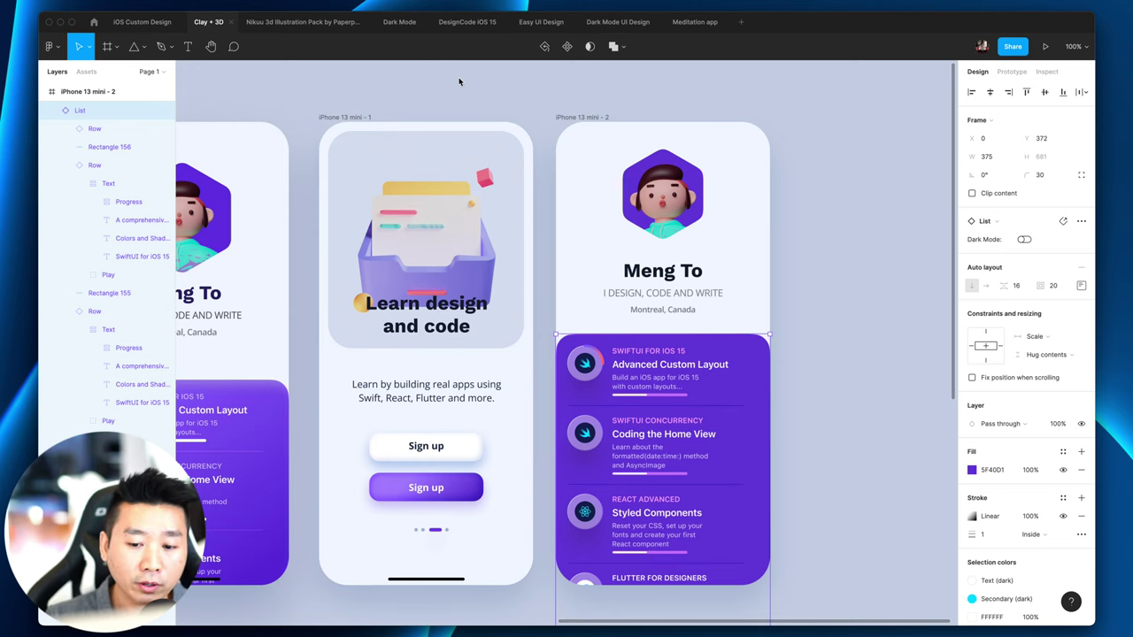
click(820, 168)
scroll(823, 169, left, 2)
scroll(825, 170, left, 3)
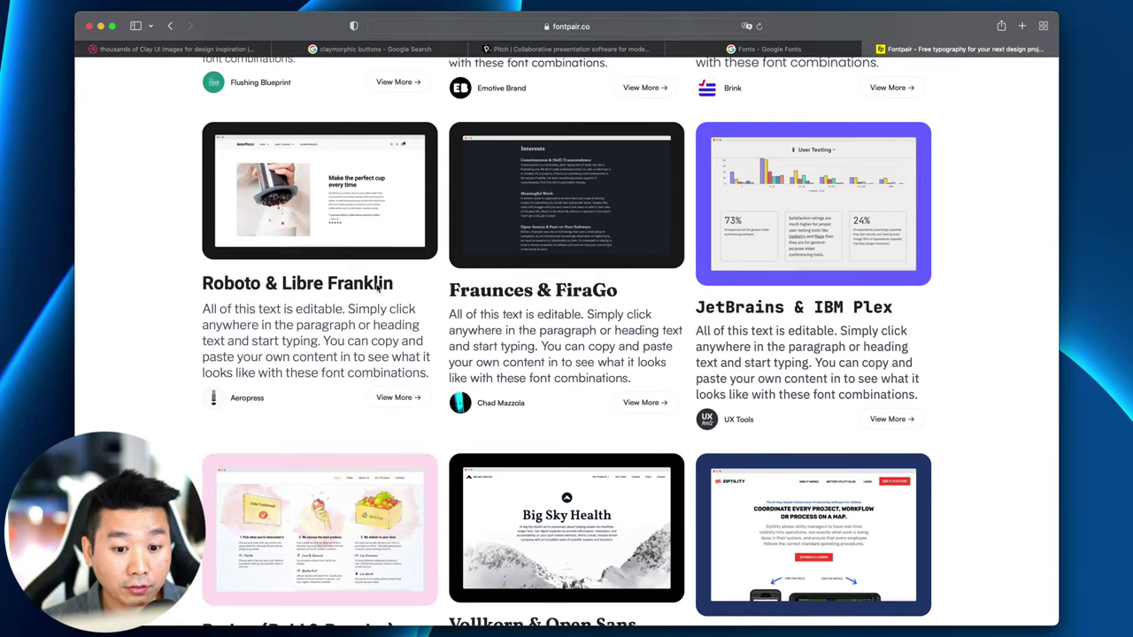
scroll(374, 296, up, 4)
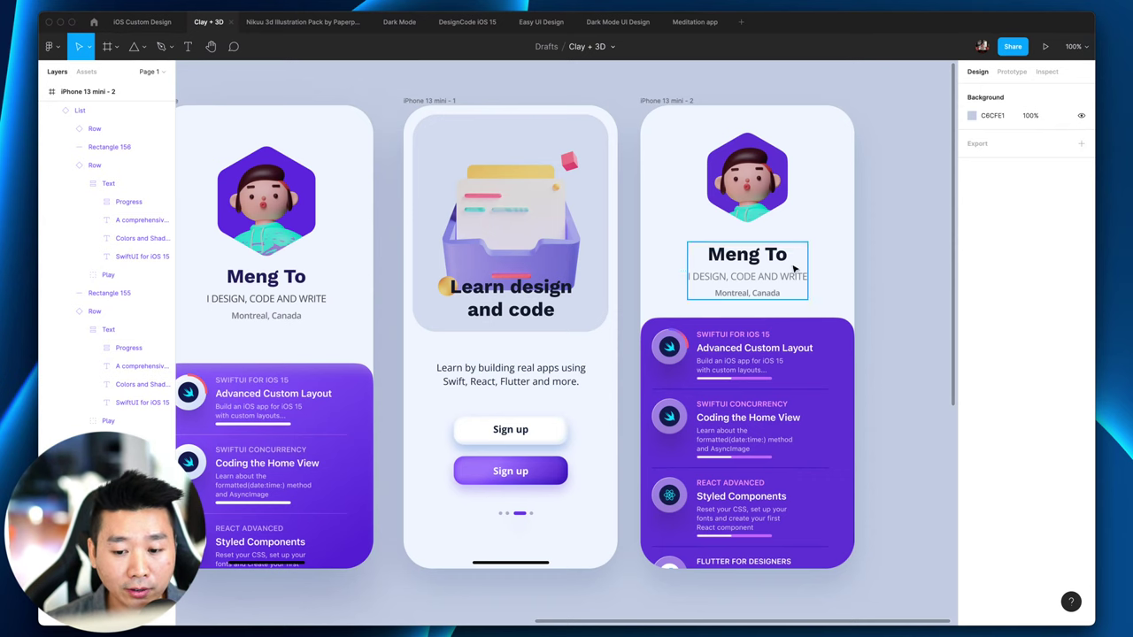
click(794, 268)
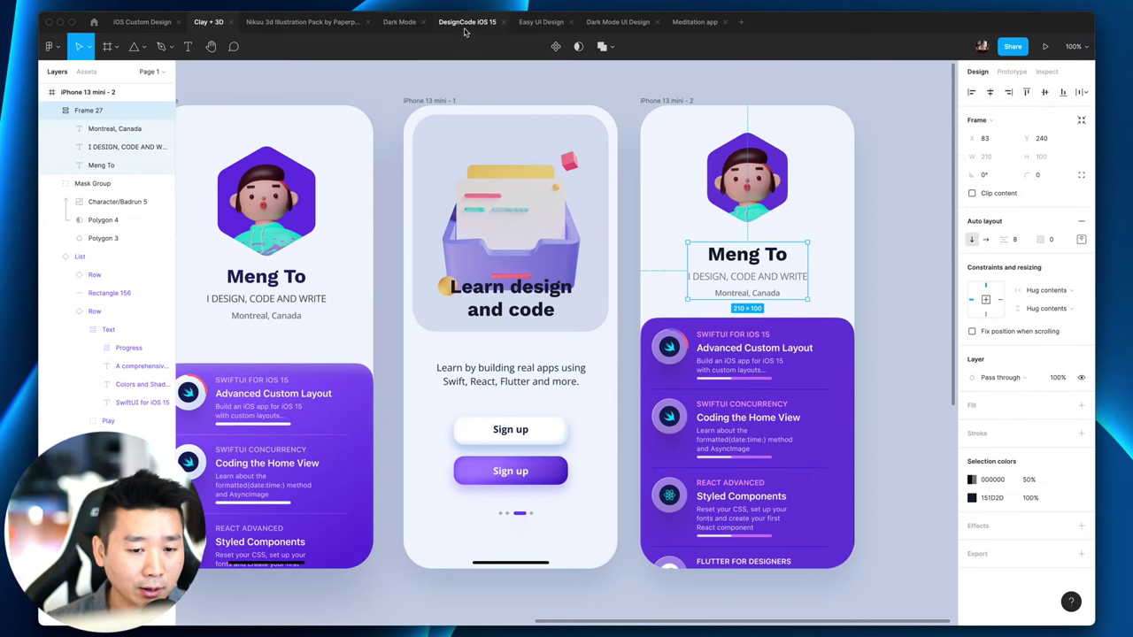
click(535, 22)
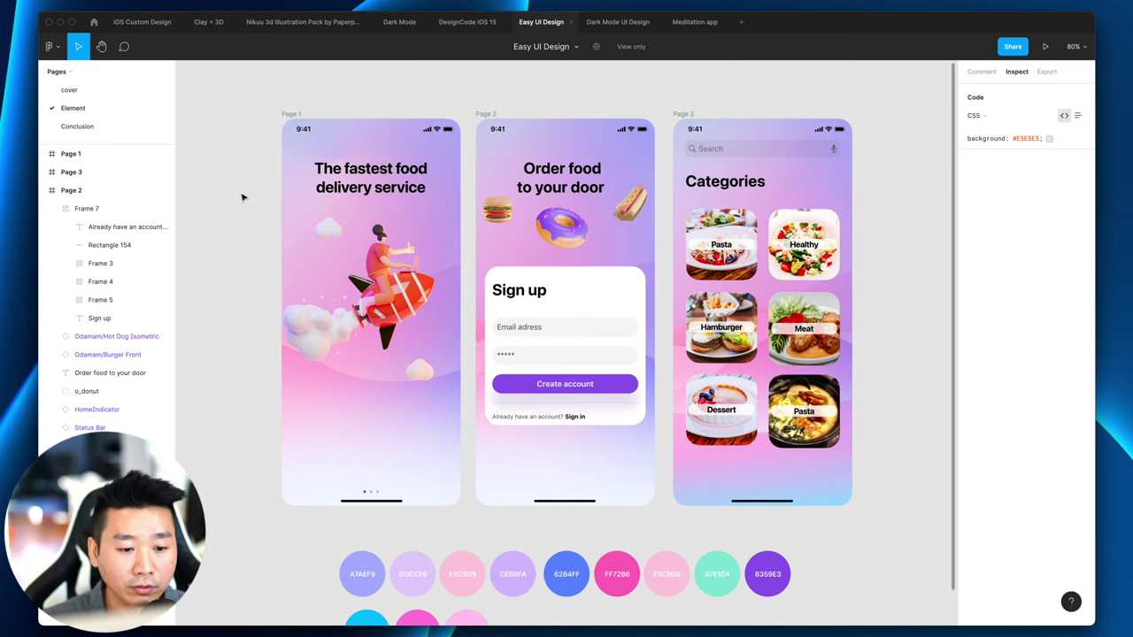
scroll(244, 196, down, 1)
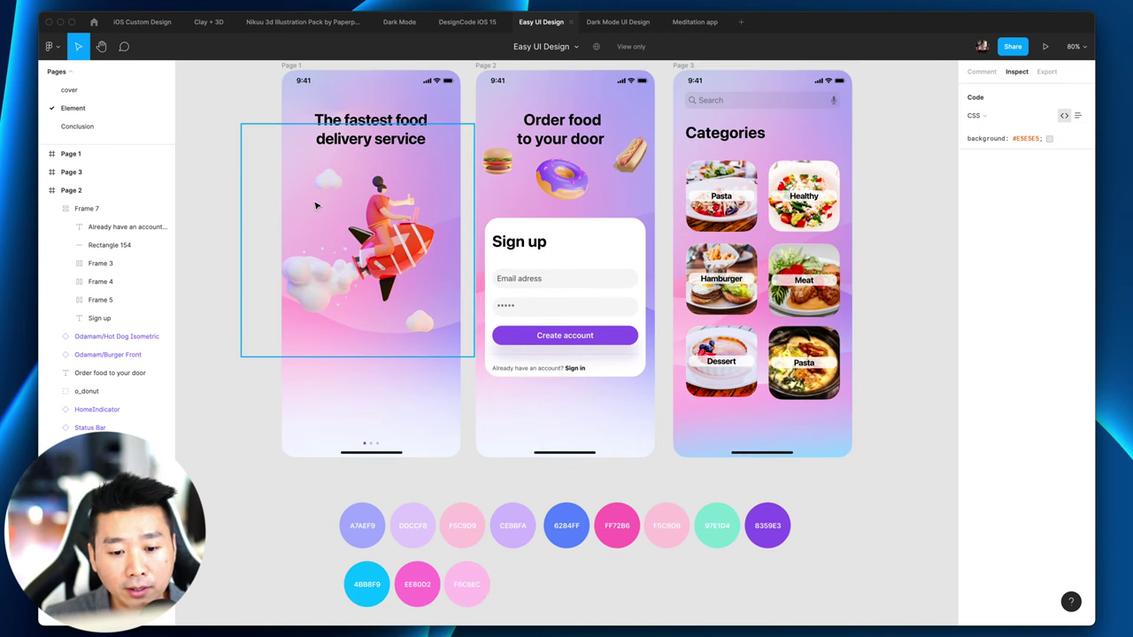
key(super+equal)
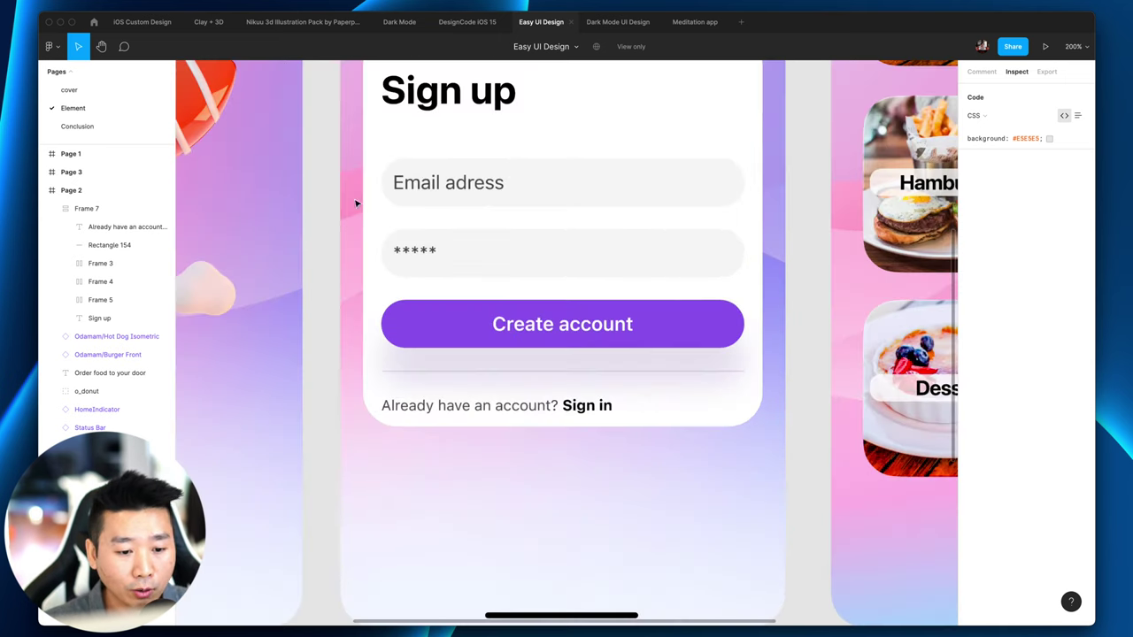
scroll(387, 207, left, 6)
scroll(387, 207, up, 3)
key(shift+0)
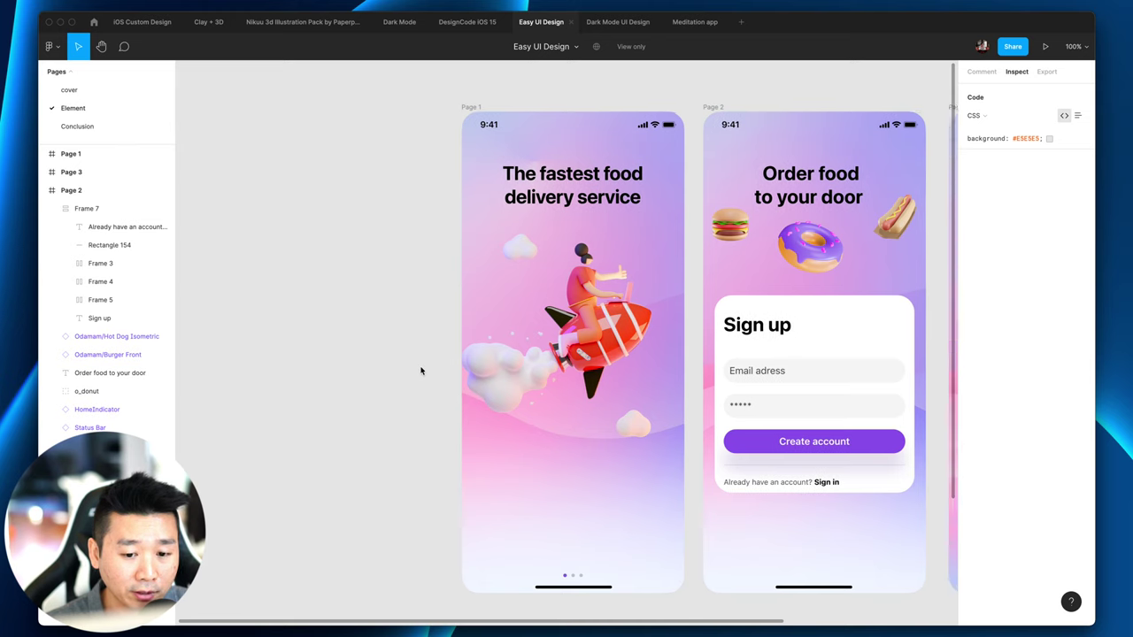
scroll(380, 309, right, 2)
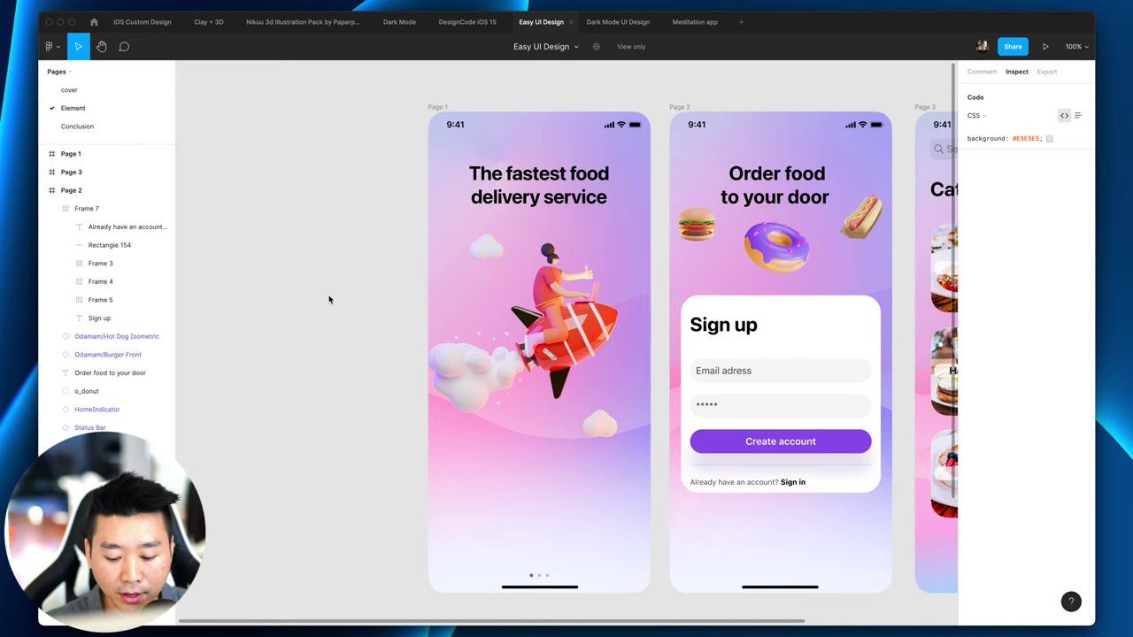
key(super+equal)
scroll(390, 284, up, 3)
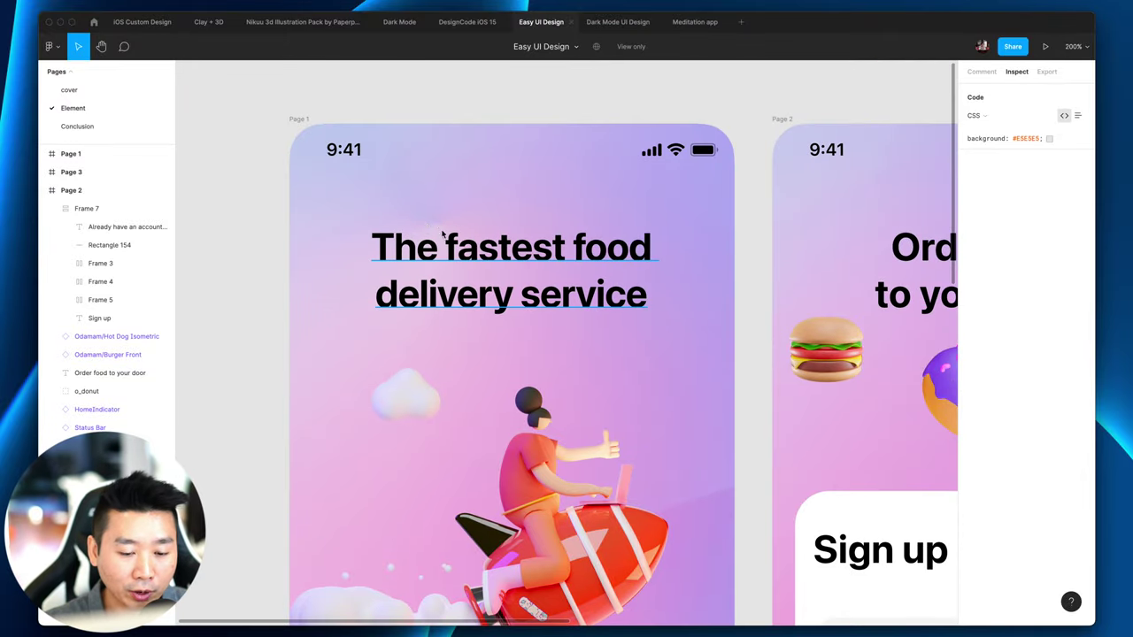
scroll(460, 241, down, 4)
scroll(460, 242, up, 1)
scroll(460, 243, up, 1)
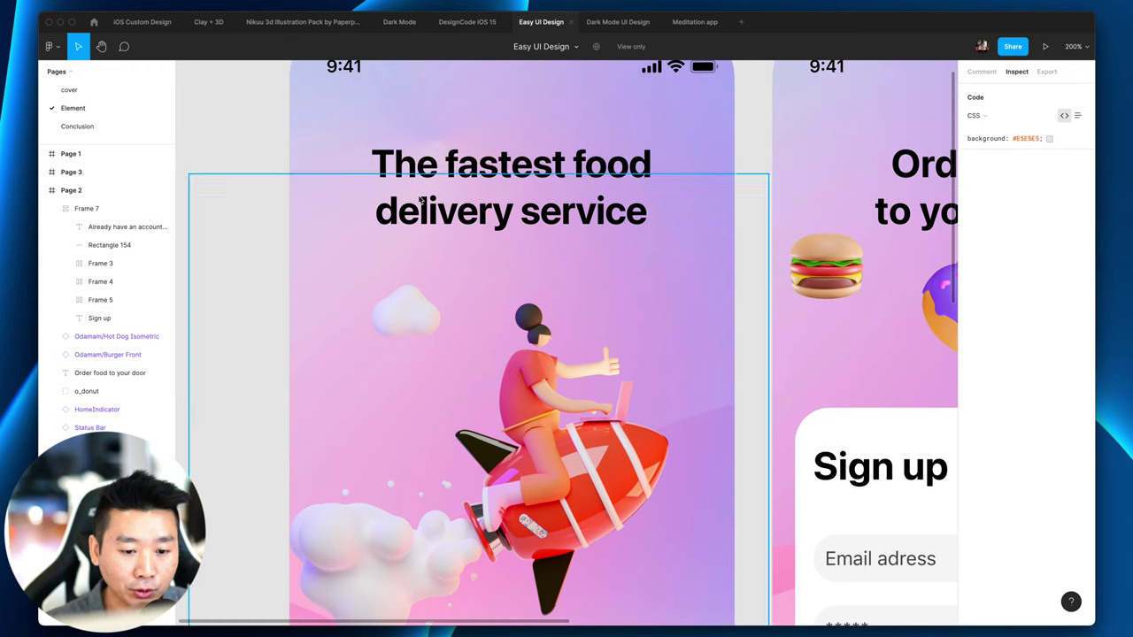
key(super+minus)
scroll(359, 262, right, 3)
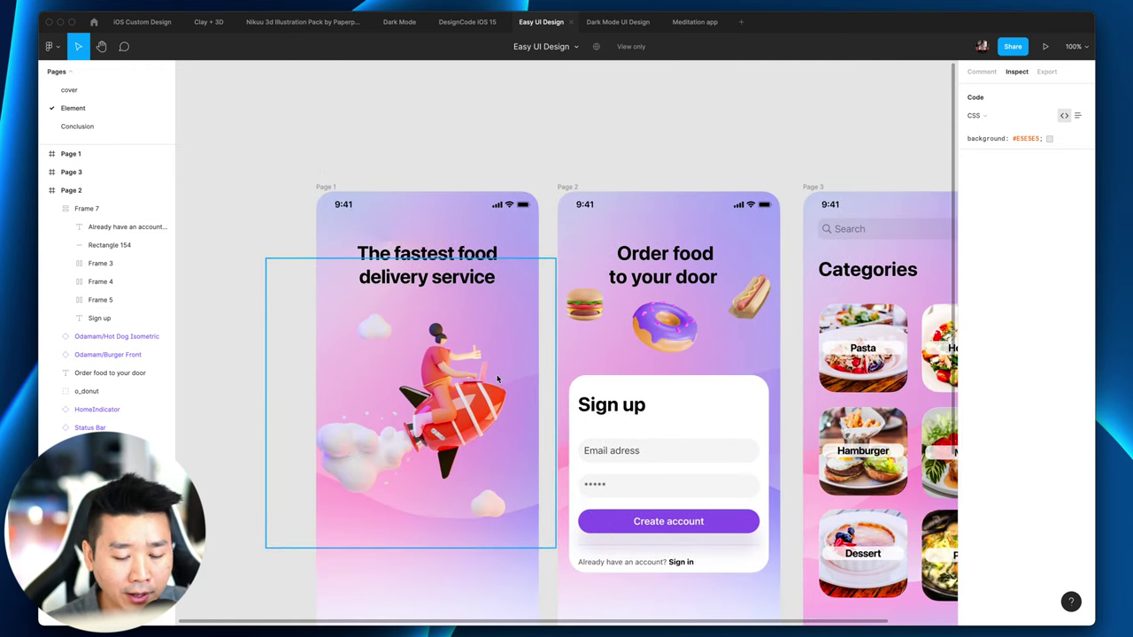
scroll(497, 379, down, 2)
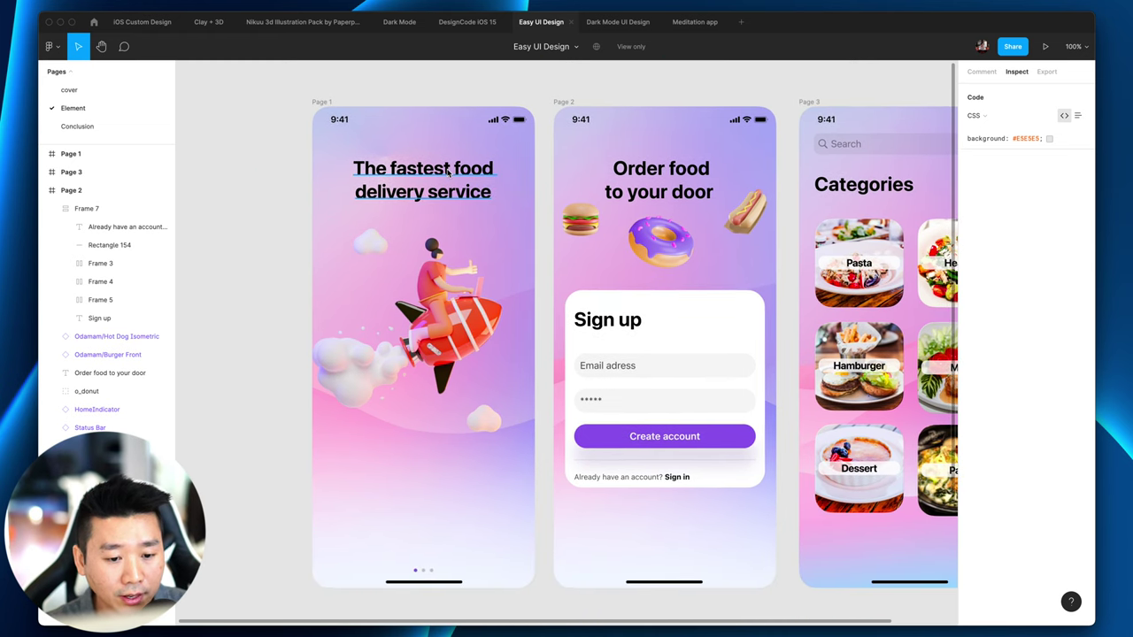
click(447, 171)
click(443, 169)
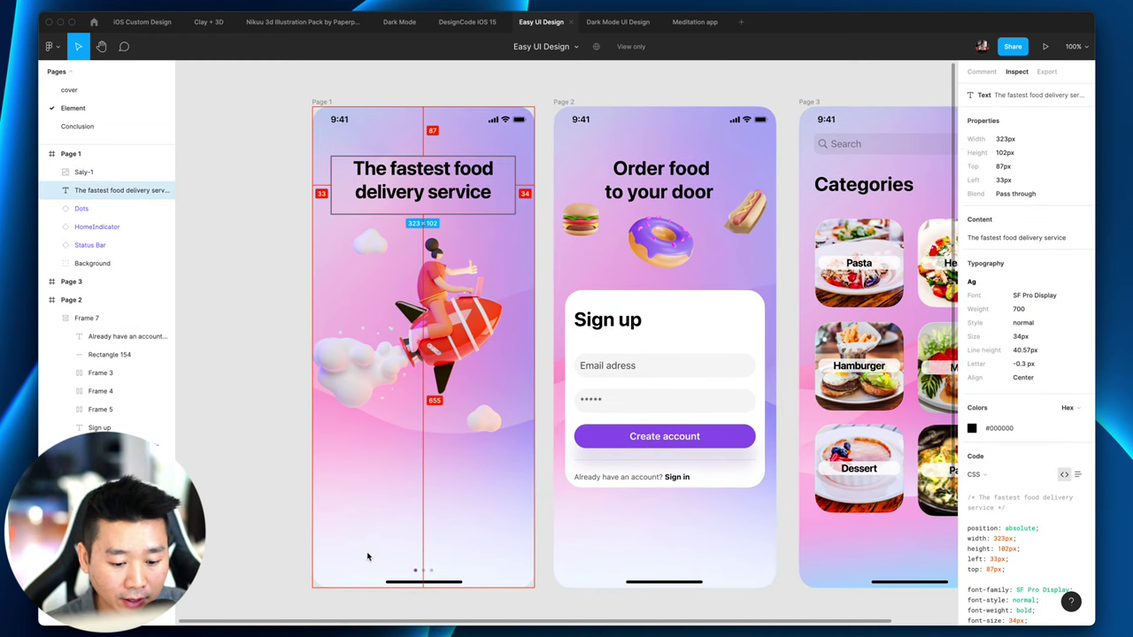
scroll(368, 556, right, 2)
scroll(303, 561, right, 2)
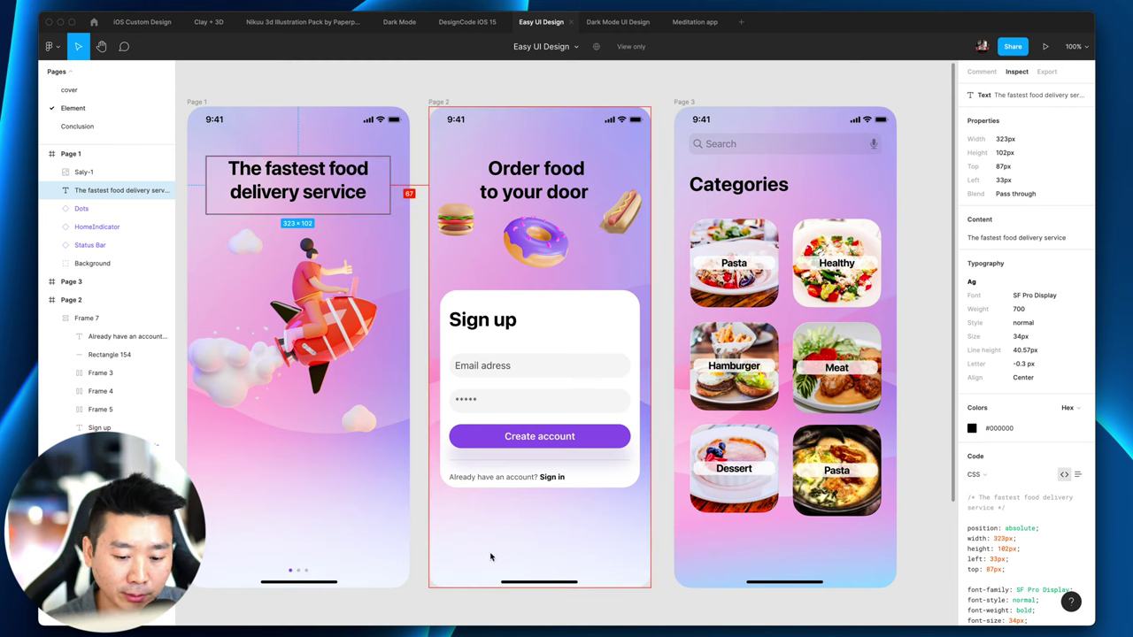
scroll(531, 336, right, 2)
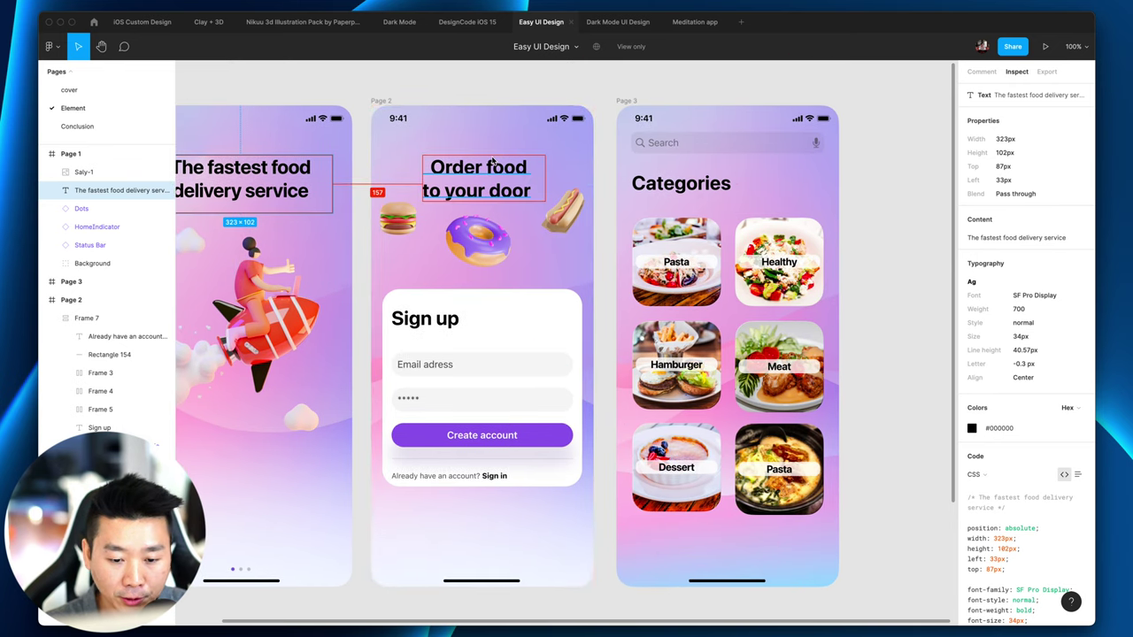
scroll(493, 160, up, 5)
scroll(493, 160, up, 5)
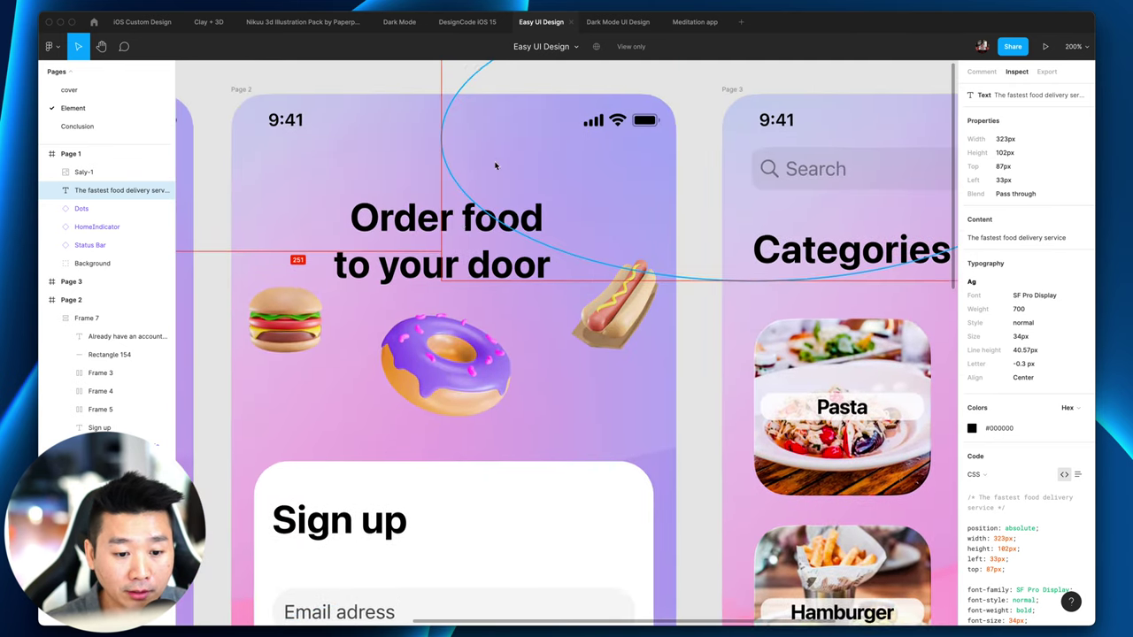
scroll(495, 165, up, 1)
click(274, 354)
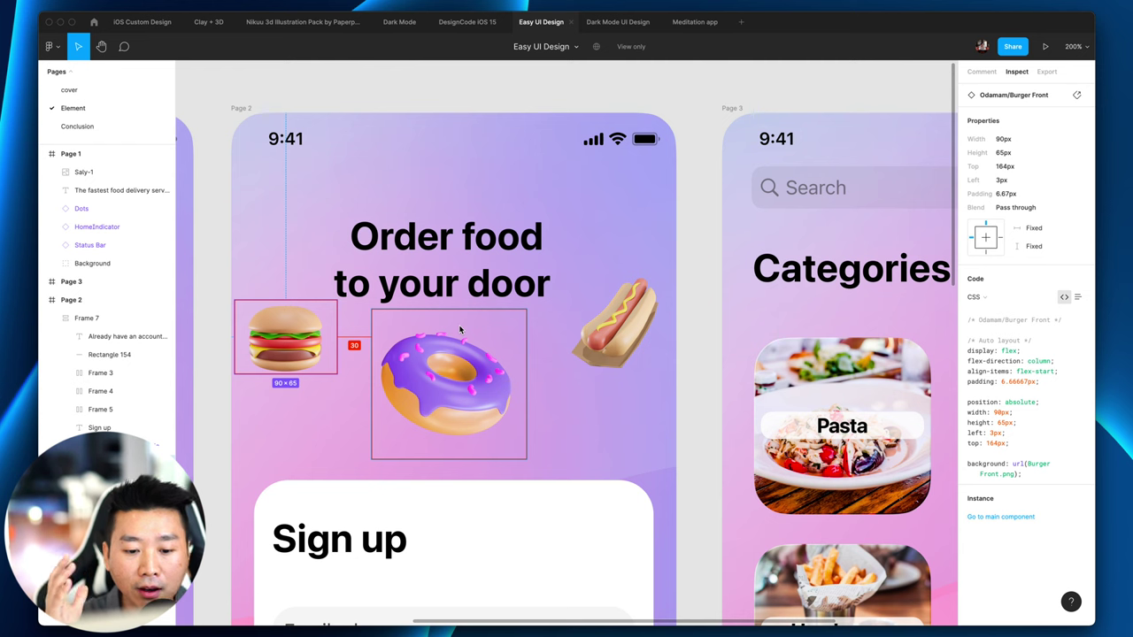
key(shift+0)
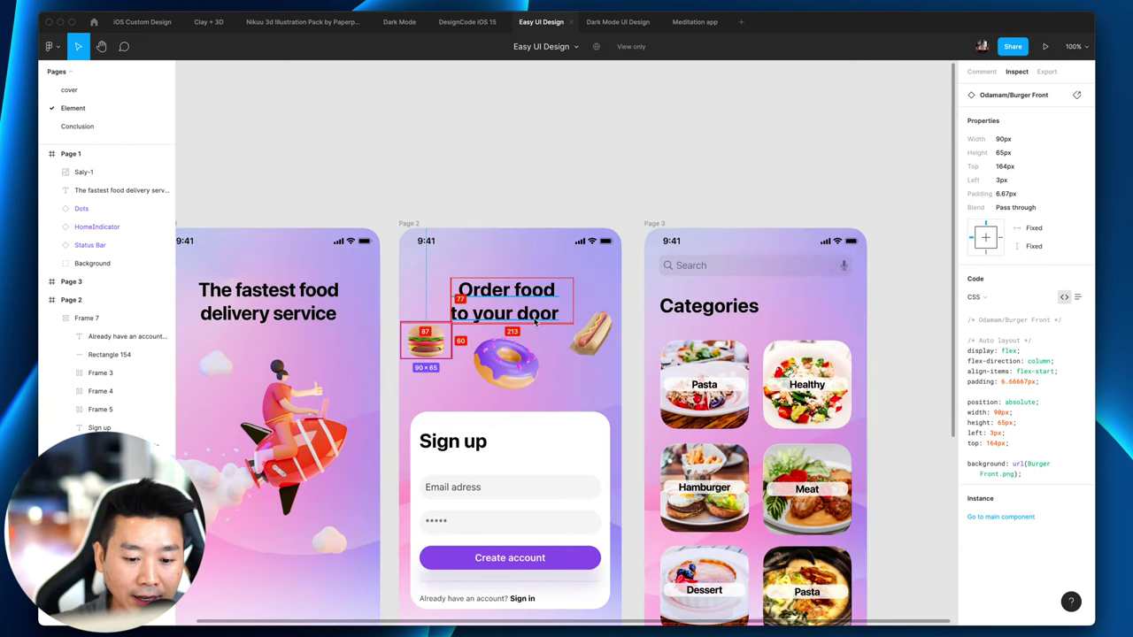
click(554, 165)
scroll(554, 168, right, 2)
scroll(495, 310, down, 2)
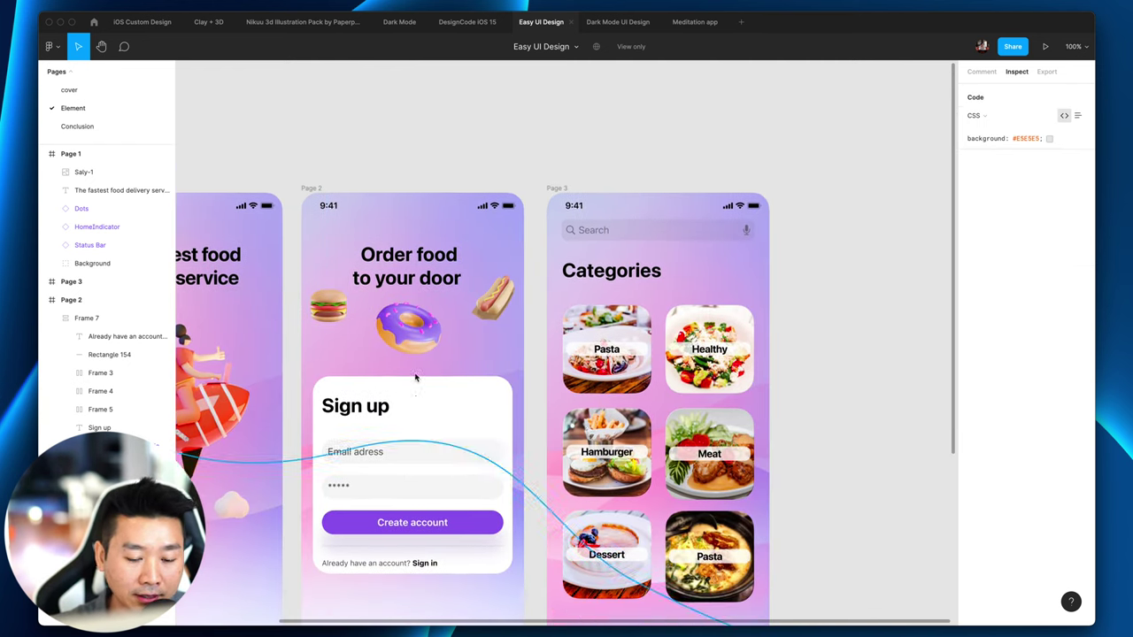
click(415, 377)
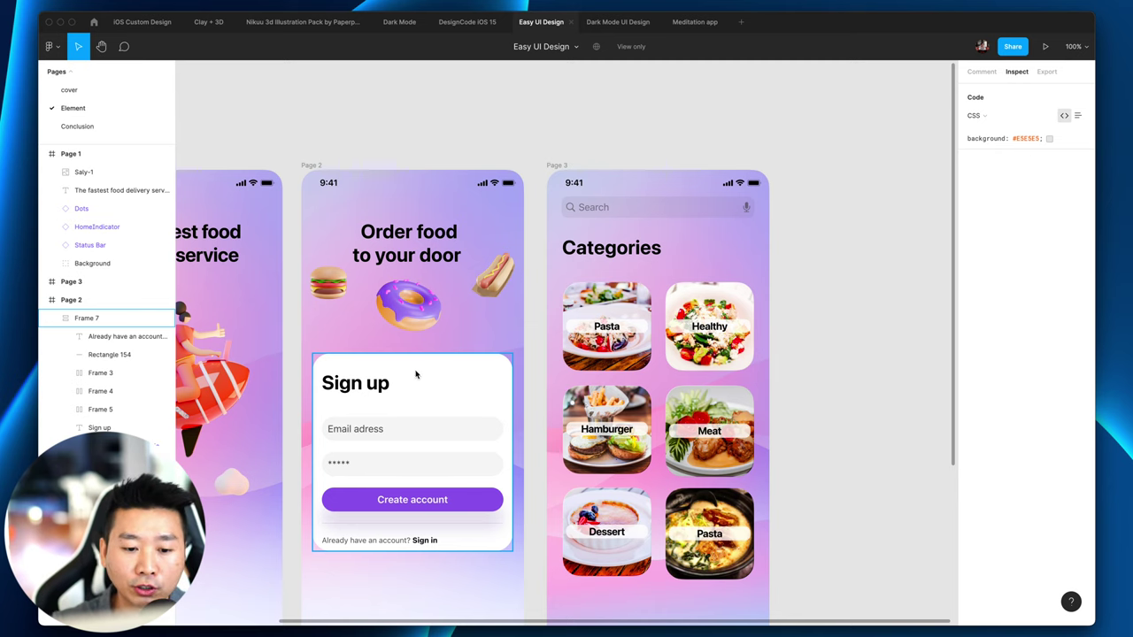
key(Escape)
drag(409, 199, 431, 214)
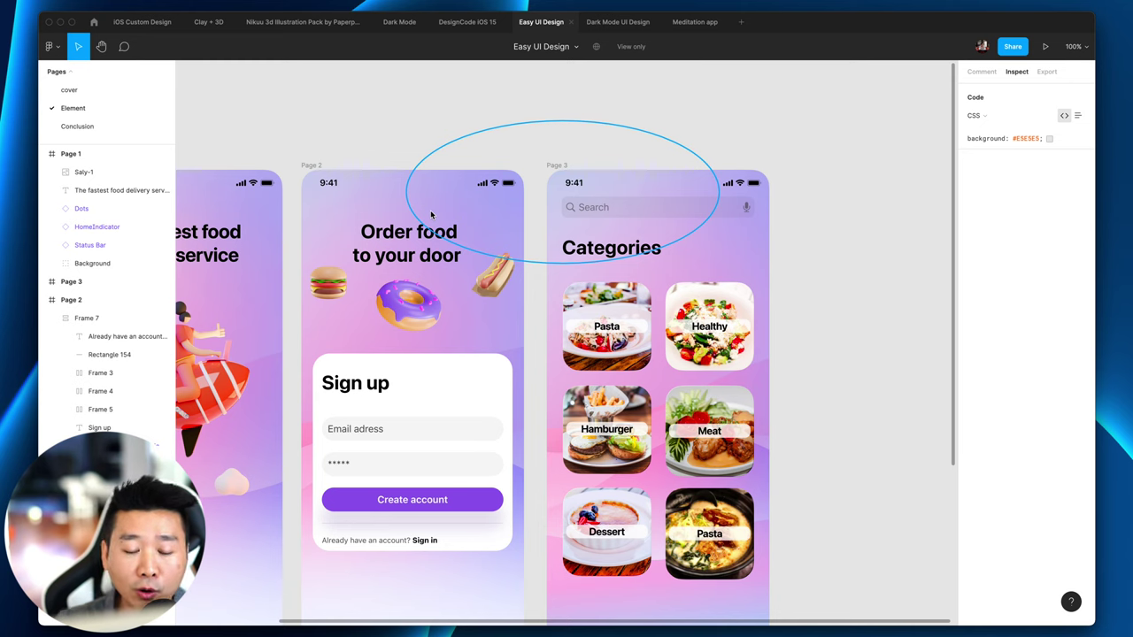
click(402, 305)
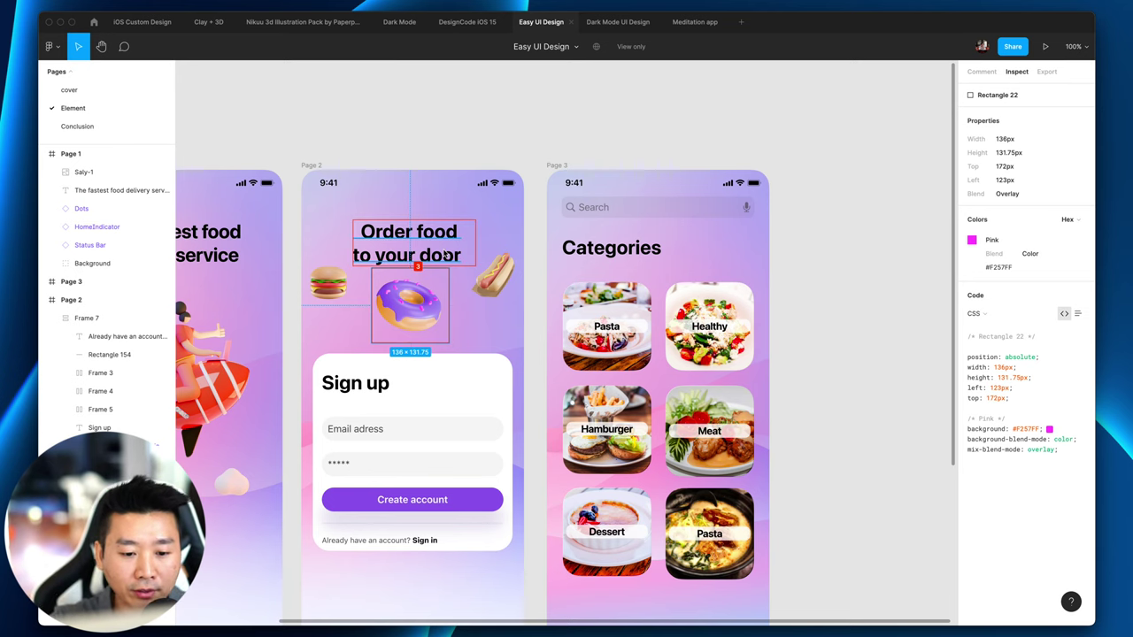
click(533, 330)
scroll(536, 332, down, 2)
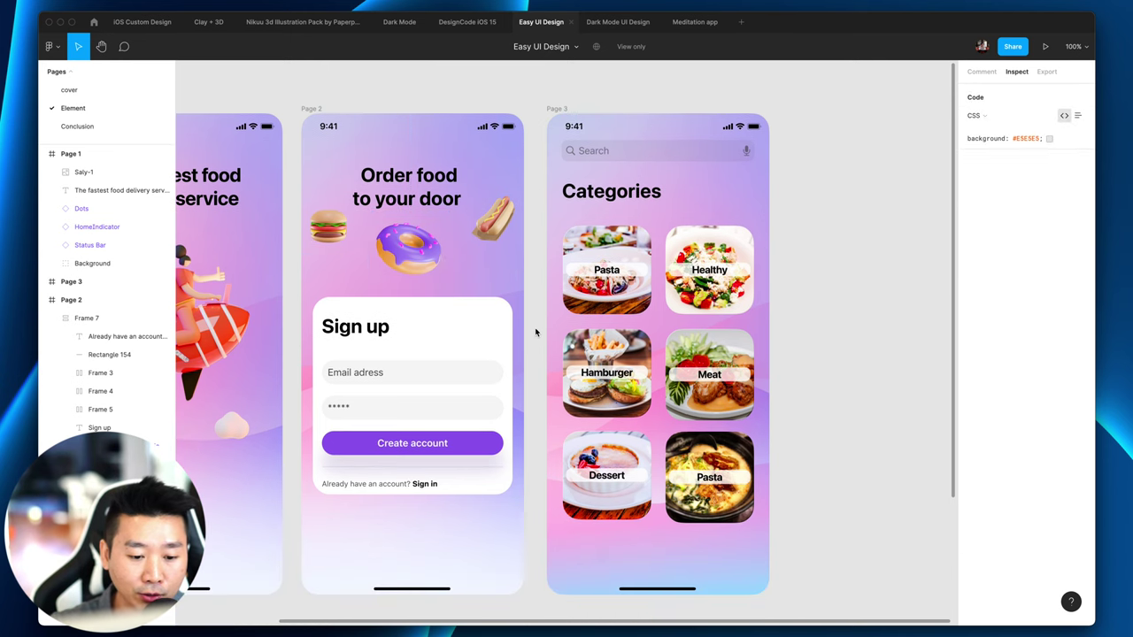
scroll(534, 332, up, 5)
scroll(536, 331, down, 3)
scroll(537, 331, left, 2)
scroll(534, 328, up, 2)
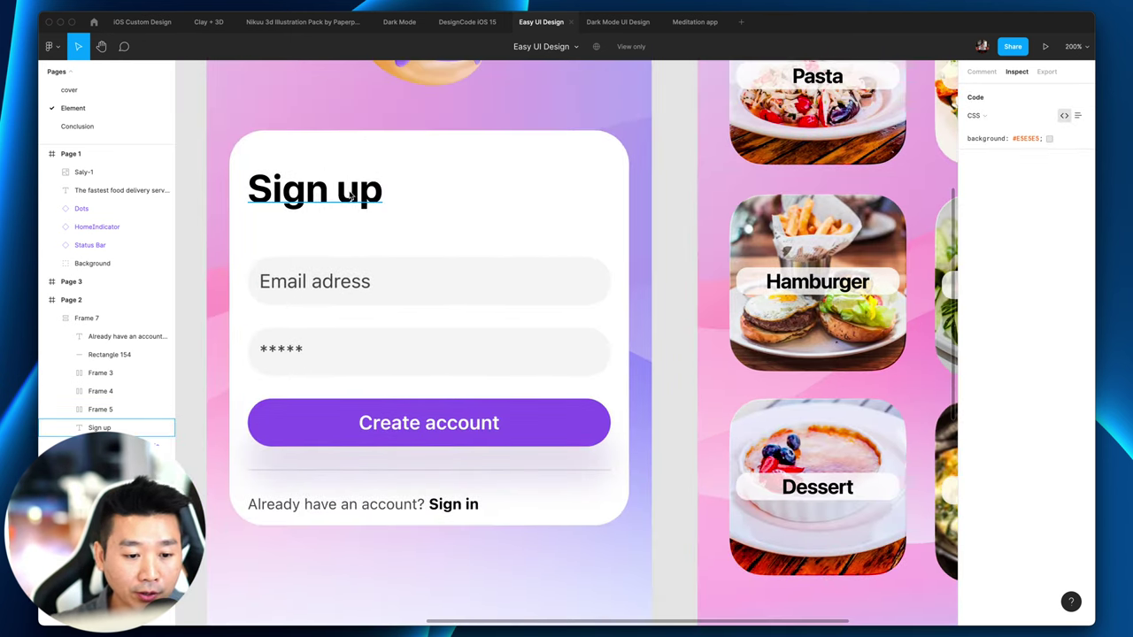
Step: Measure the Sign up heading's distances to the card edges and the gaps between form fields
click(351, 197)
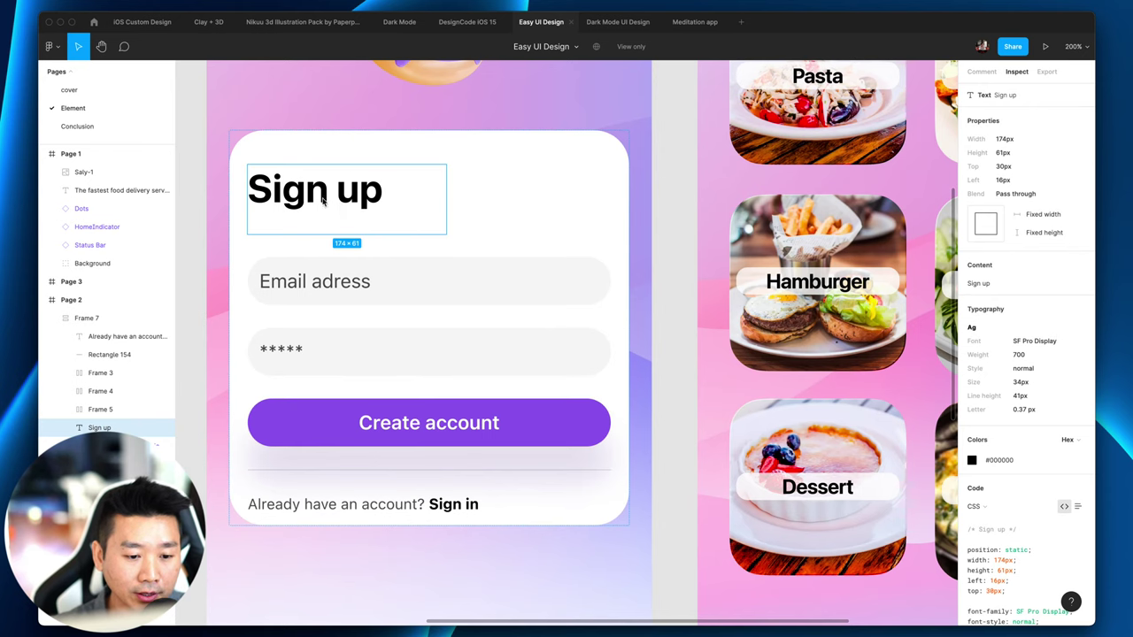
key(alt)
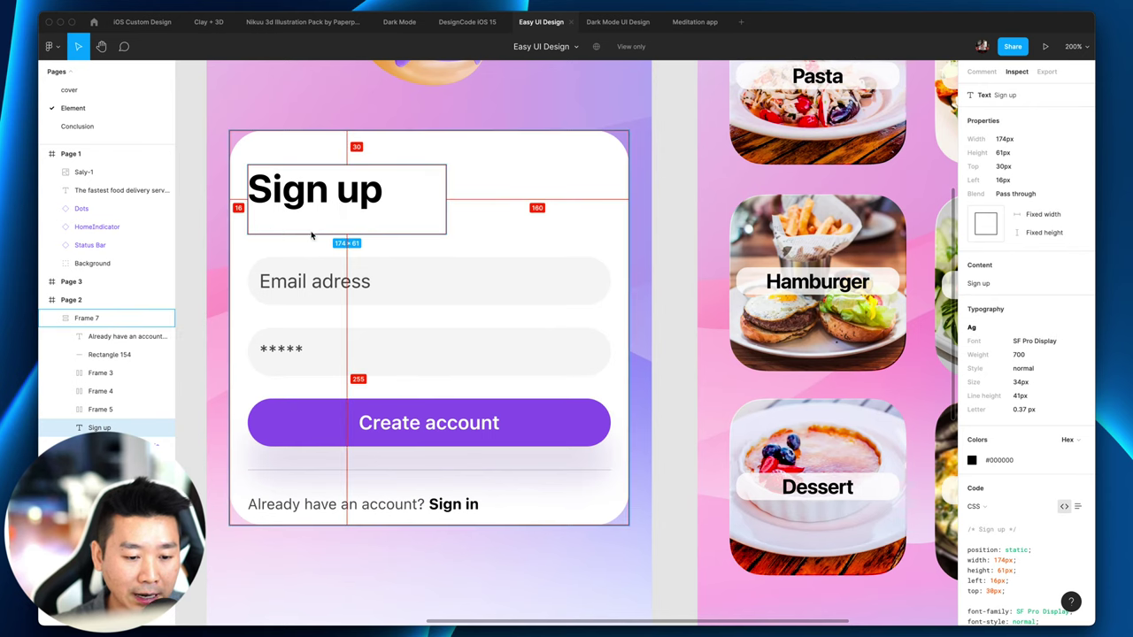
alt+click(325, 336)
shift+click(408, 298)
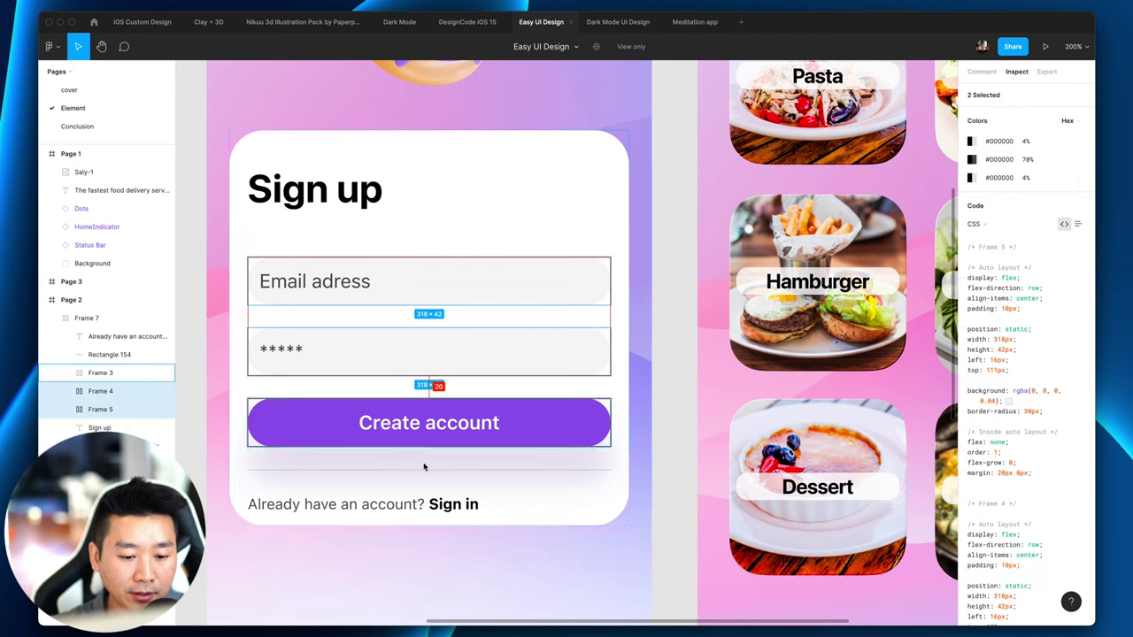
shift+super+click(428, 423)
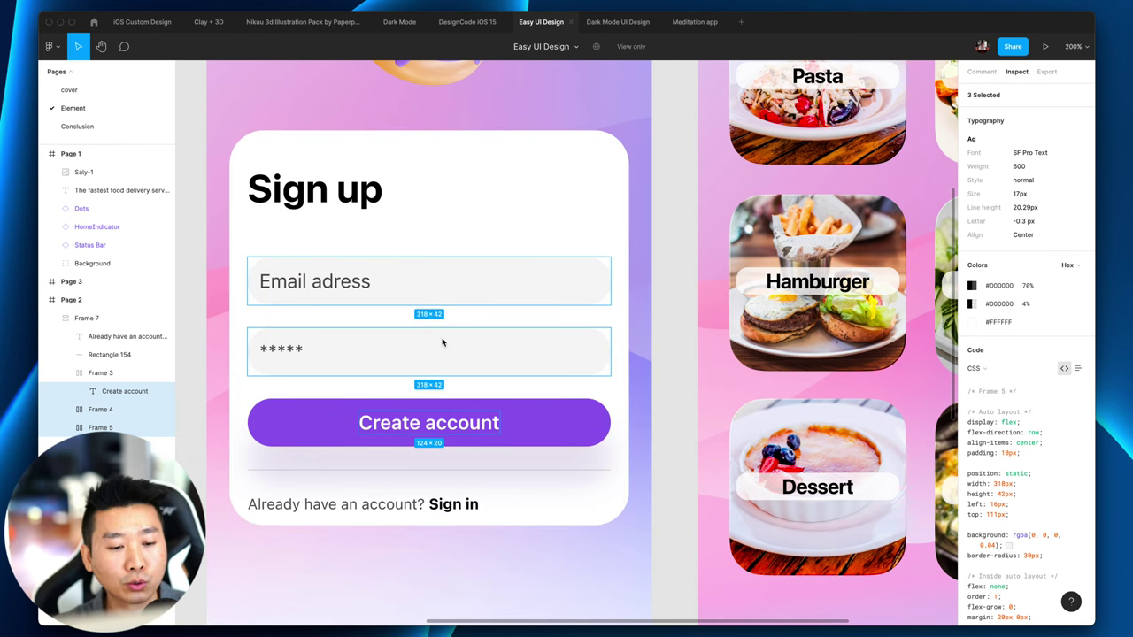
click(334, 208)
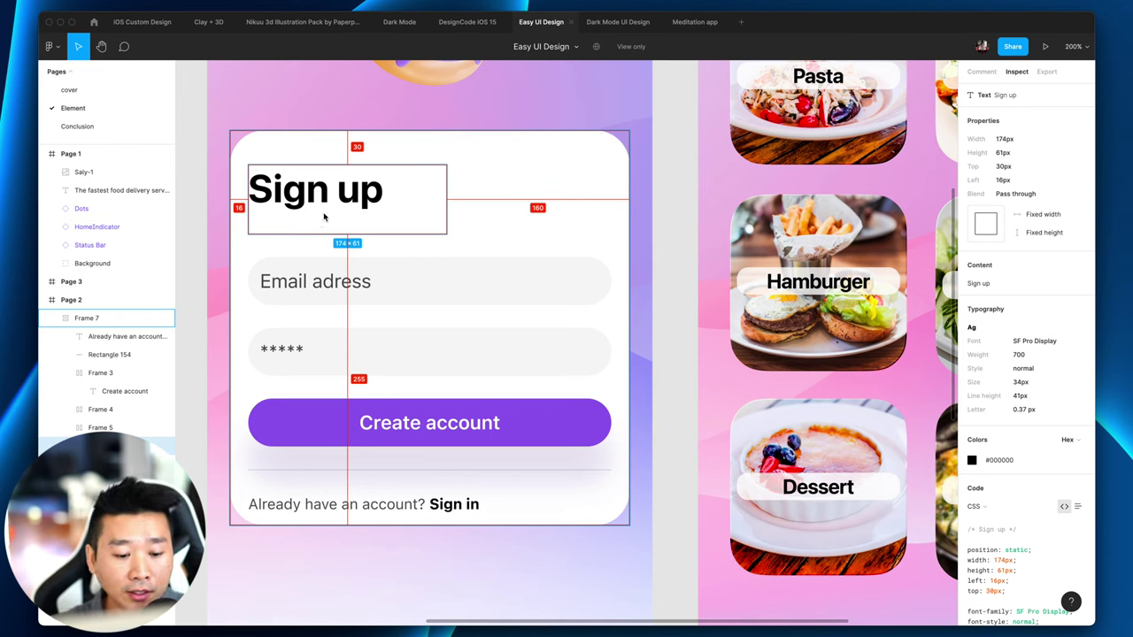
Step: Check the 41 px gap from the sign-in prompt to Create account, then zoom out
click(348, 504)
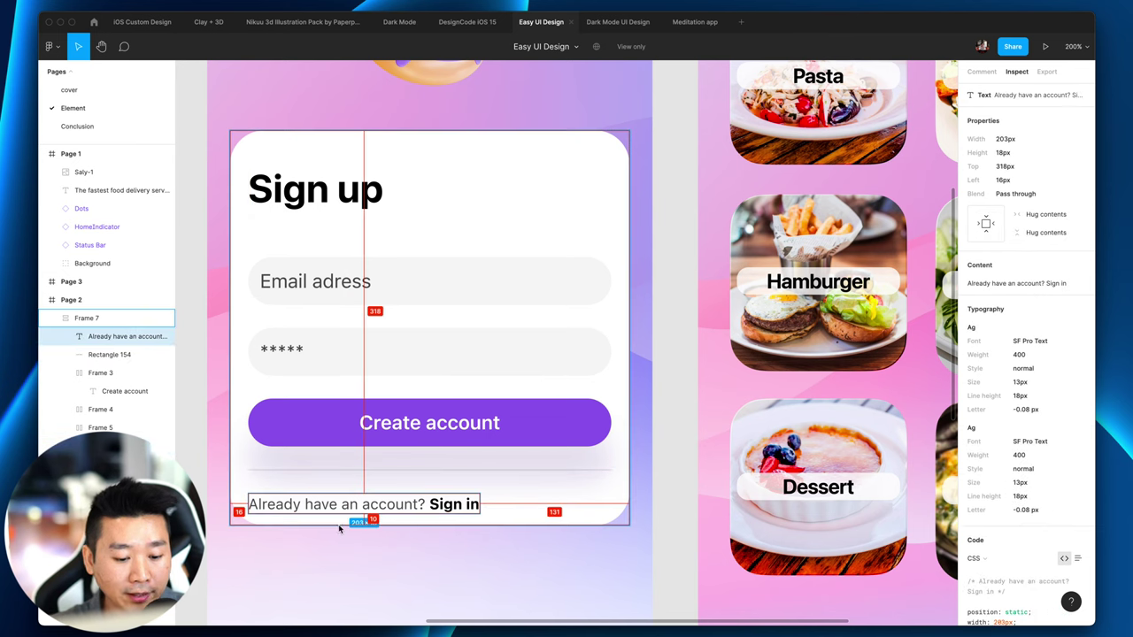
click(427, 181)
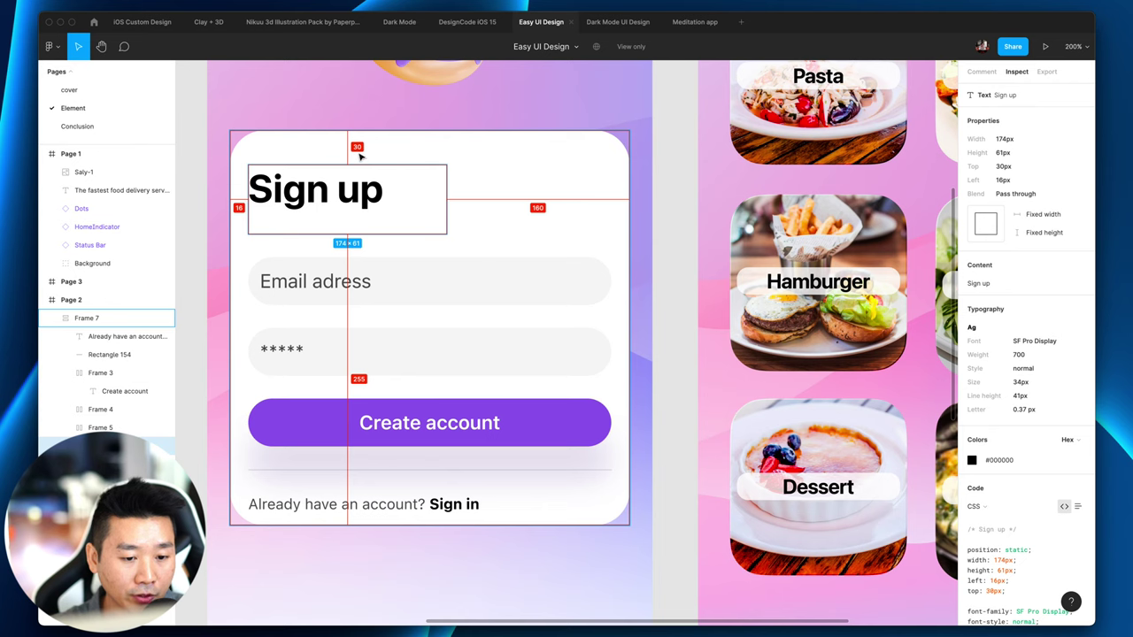
click(374, 505)
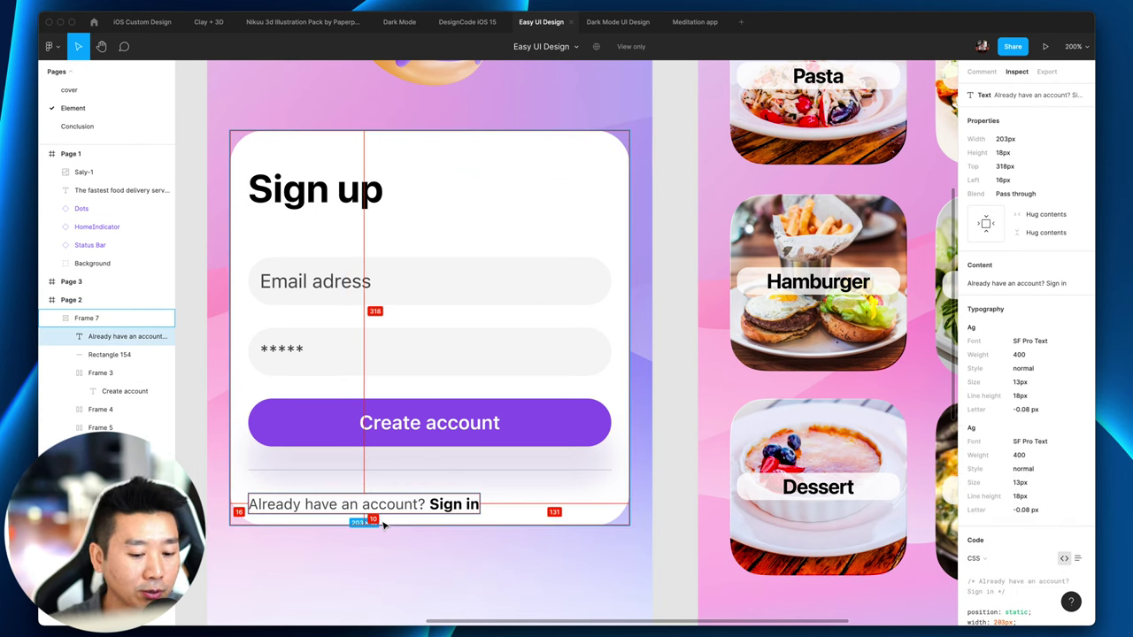
key(shift+0)
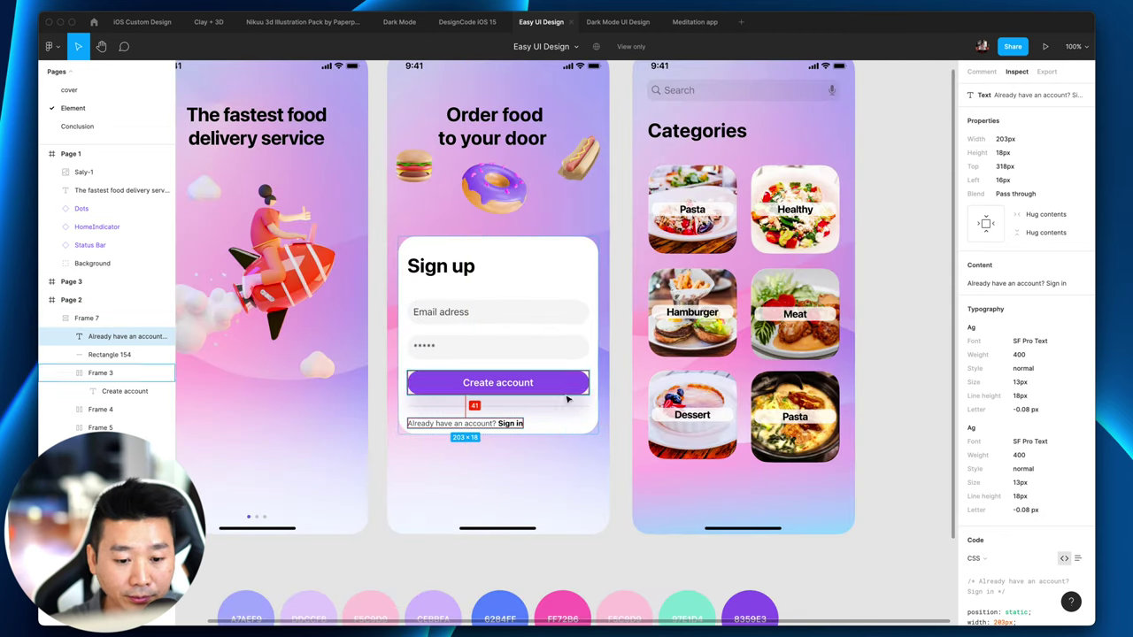
scroll(571, 398, right, 2)
key(Escape)
scroll(570, 399, right, 3)
Step: Zoom in on the Categories grid and select the Pasta card's label
key(super+equal)
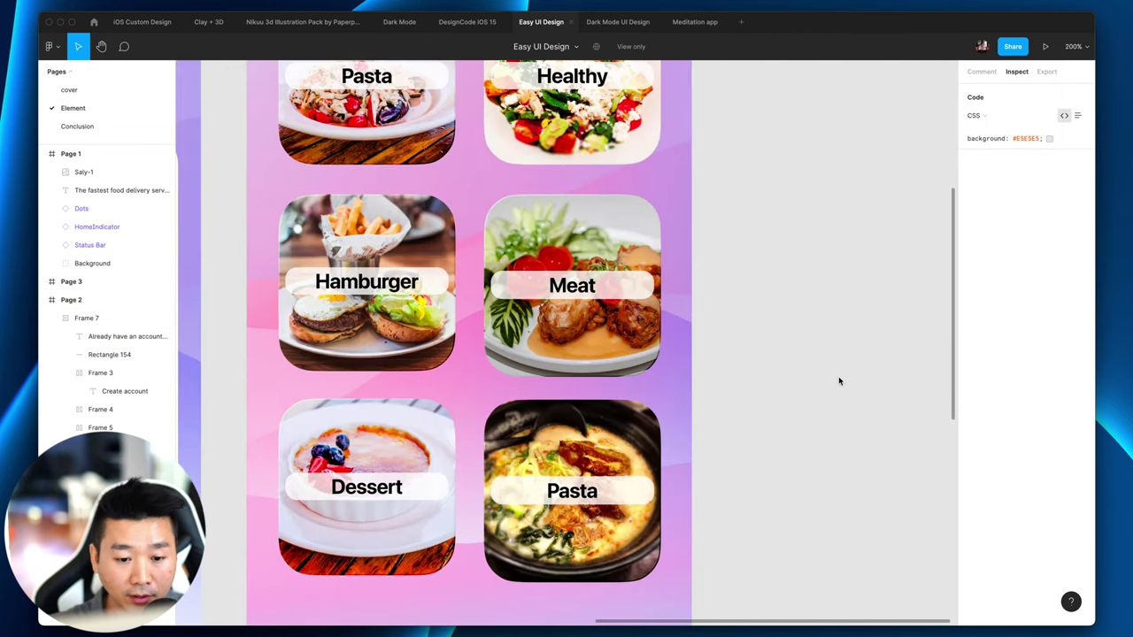
scroll(505, 172, up, 3)
scroll(505, 172, left, 3)
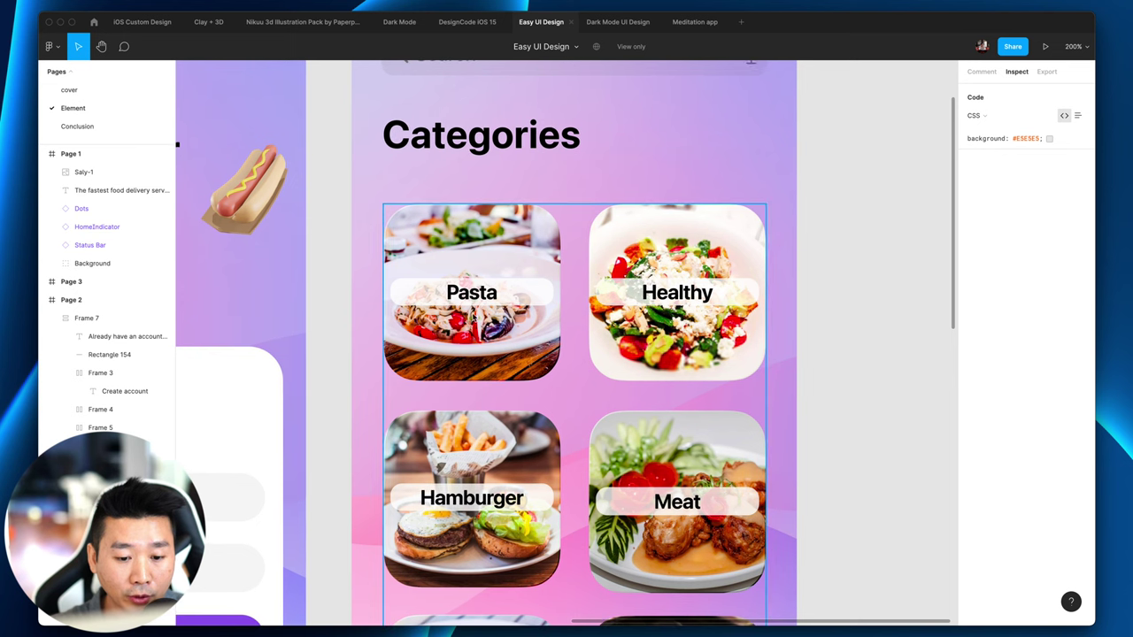
click(476, 305)
double_click(476, 305)
click(537, 301)
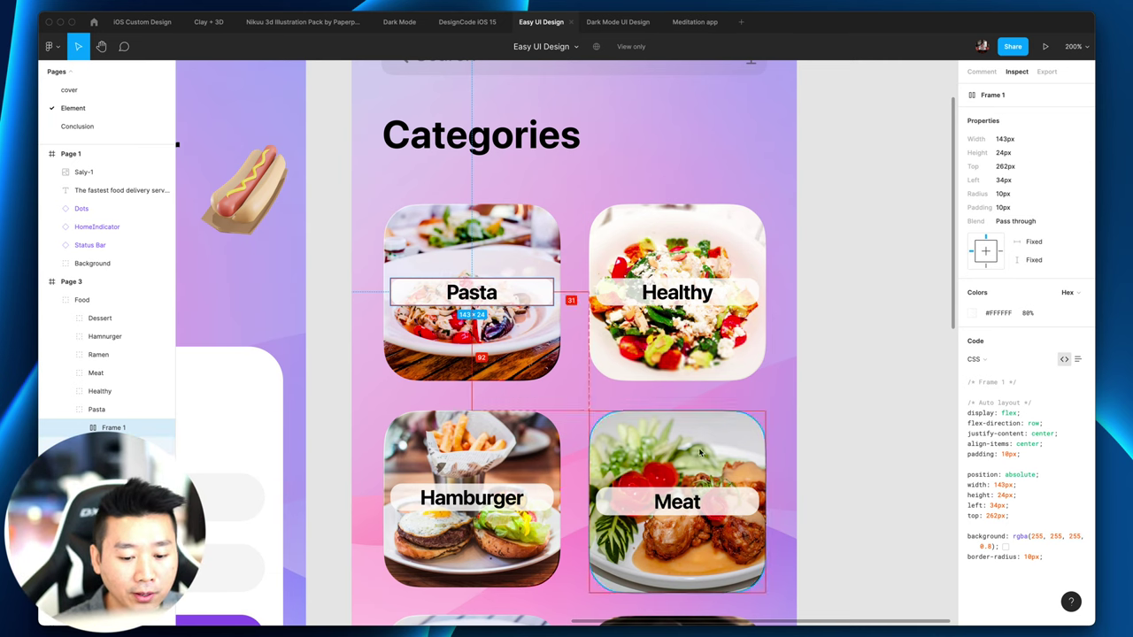
scroll(847, 430, down, 1)
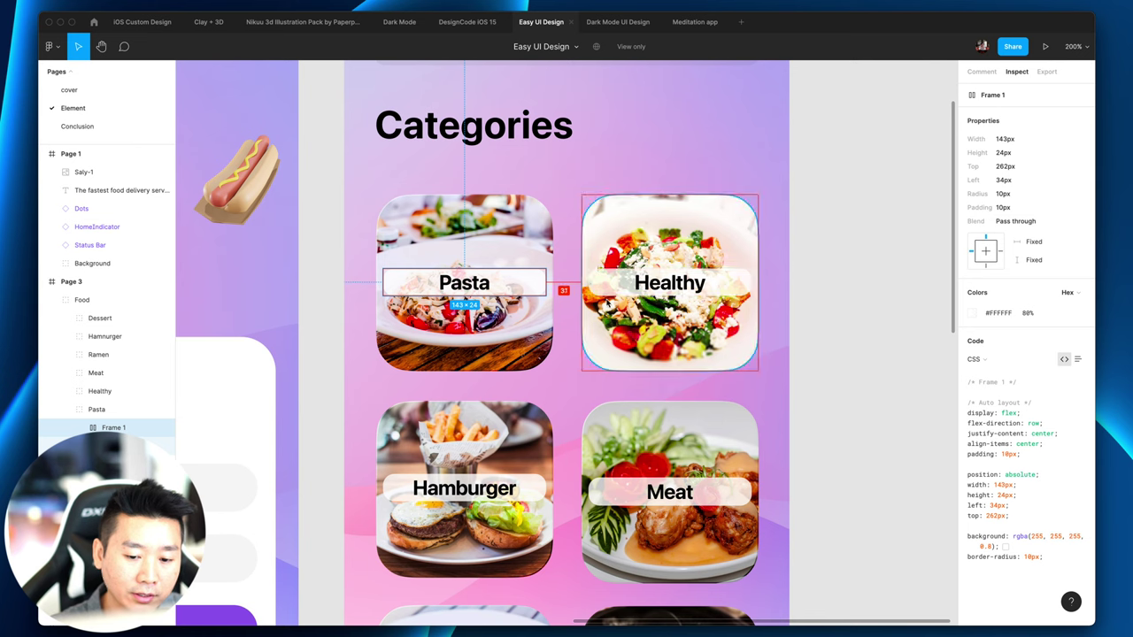
scroll(878, 452, down, 5)
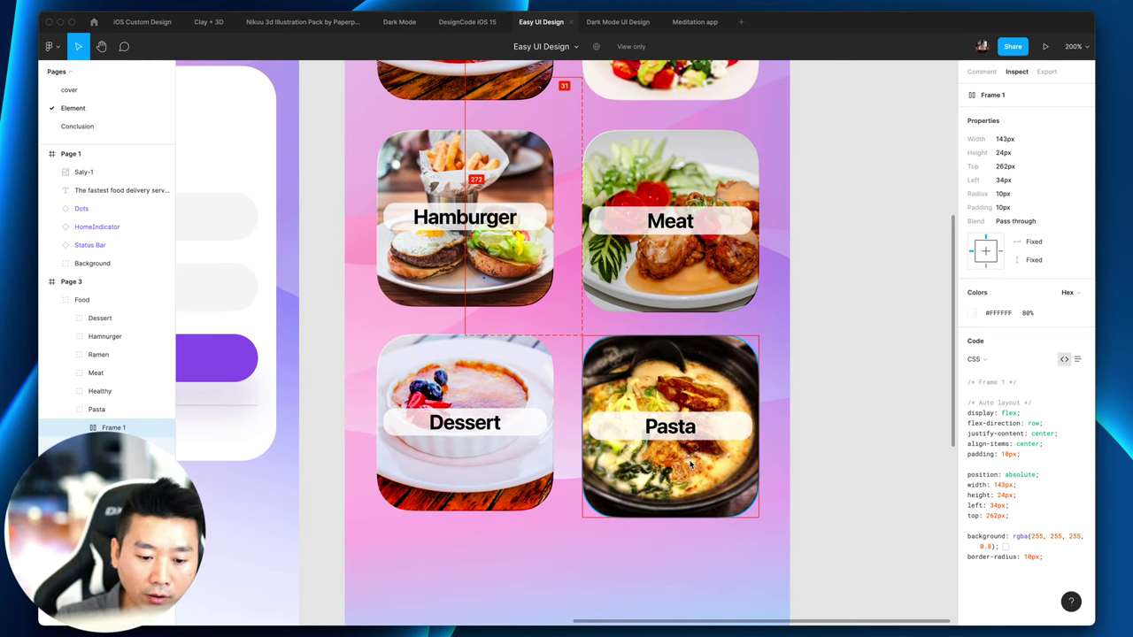
scroll(840, 436, down, 5)
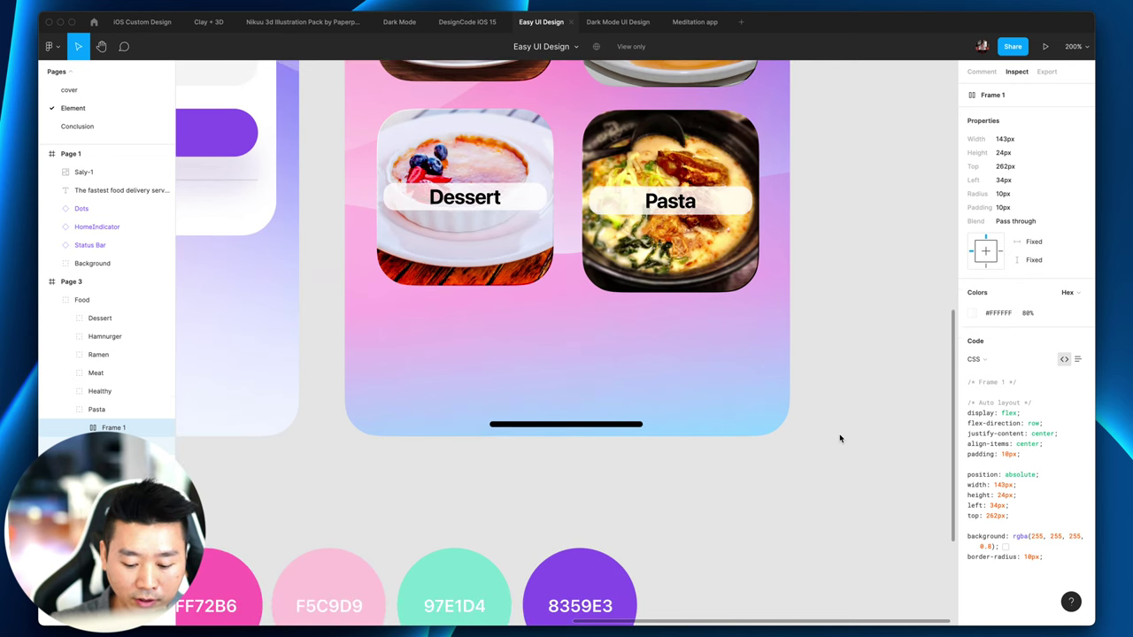
Step: Measure the 31 px gaps between category cards from the Pasta label
key(shift+0)
scroll(840, 435, up, 4)
key(alt)
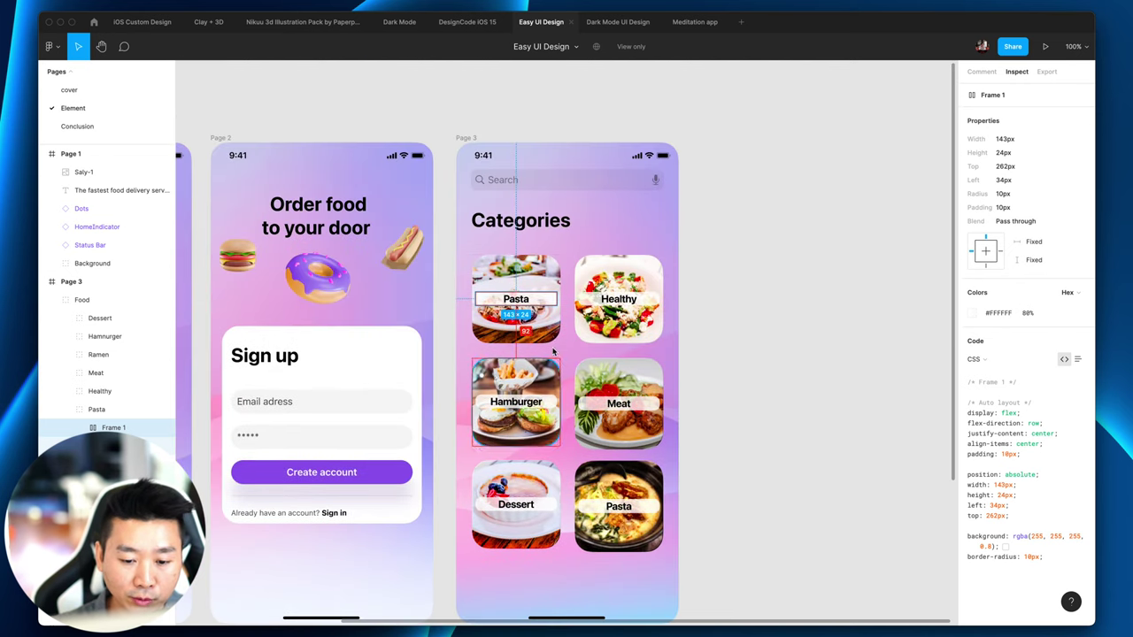
key(plus)
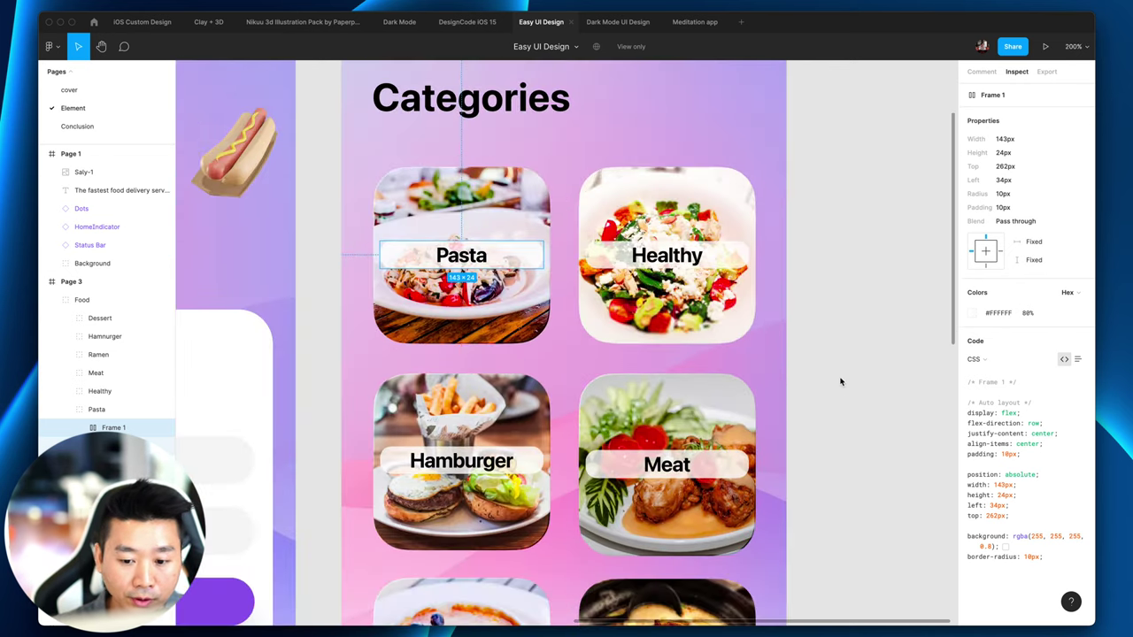
scroll(841, 381, up, 6)
Step: Inspect the search field and its Search placeholder padding below the Categories heading
click(437, 275)
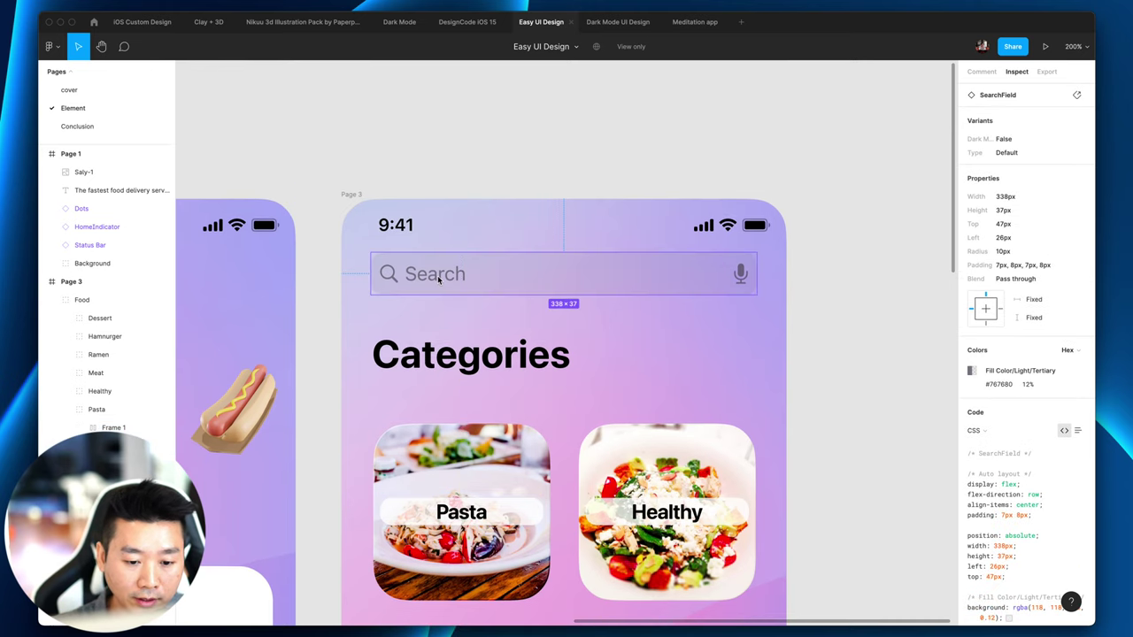
double_click(430, 280)
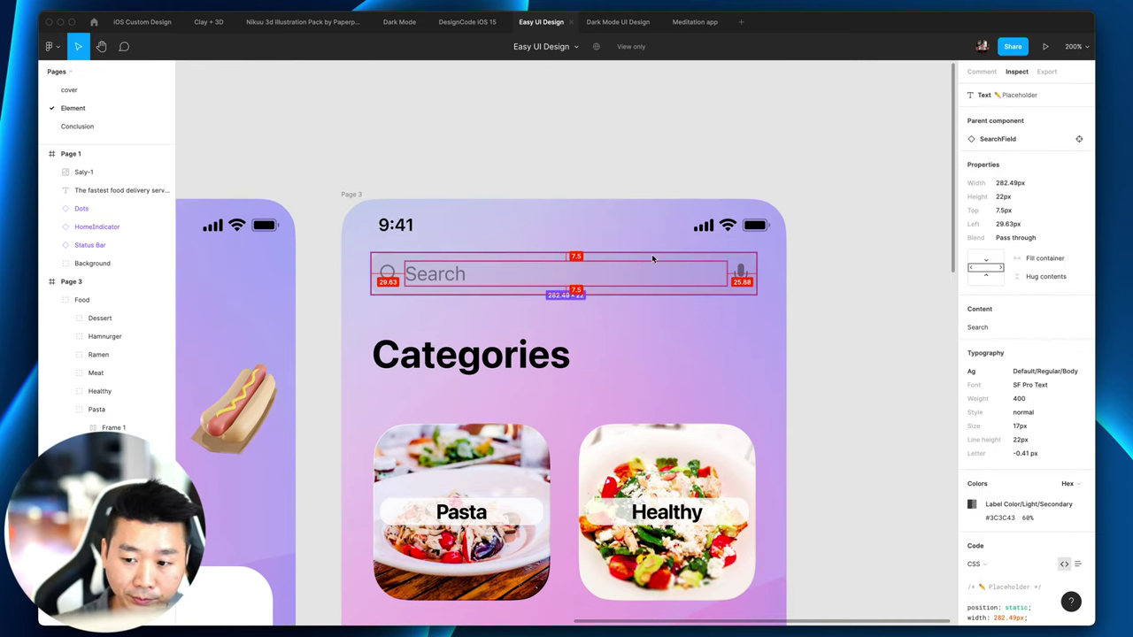
click(984, 71)
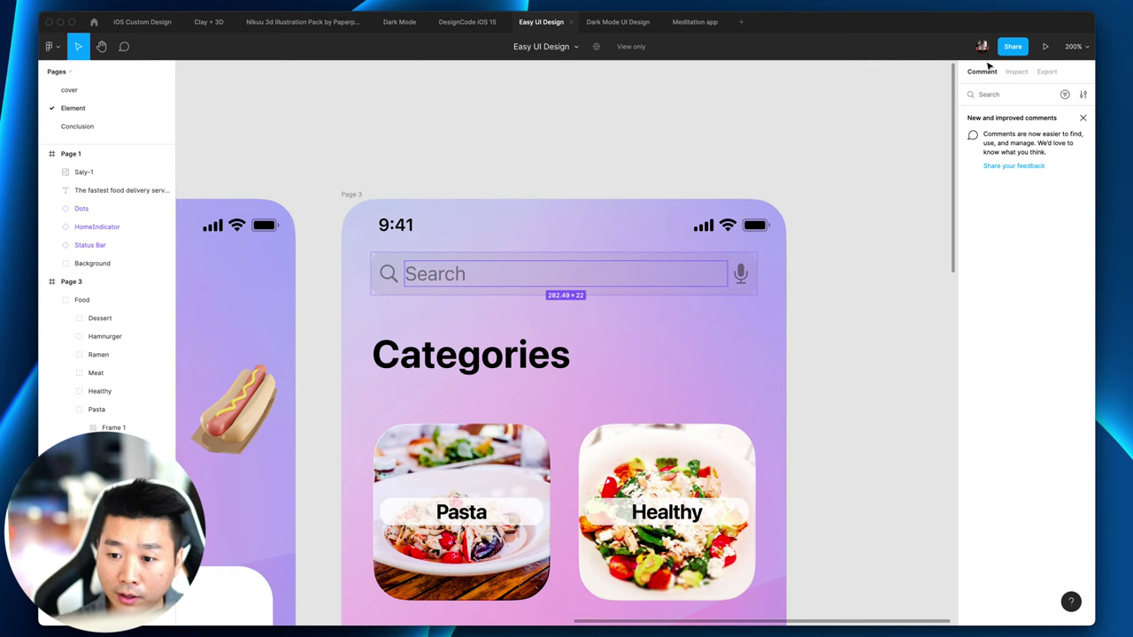
click(1016, 71)
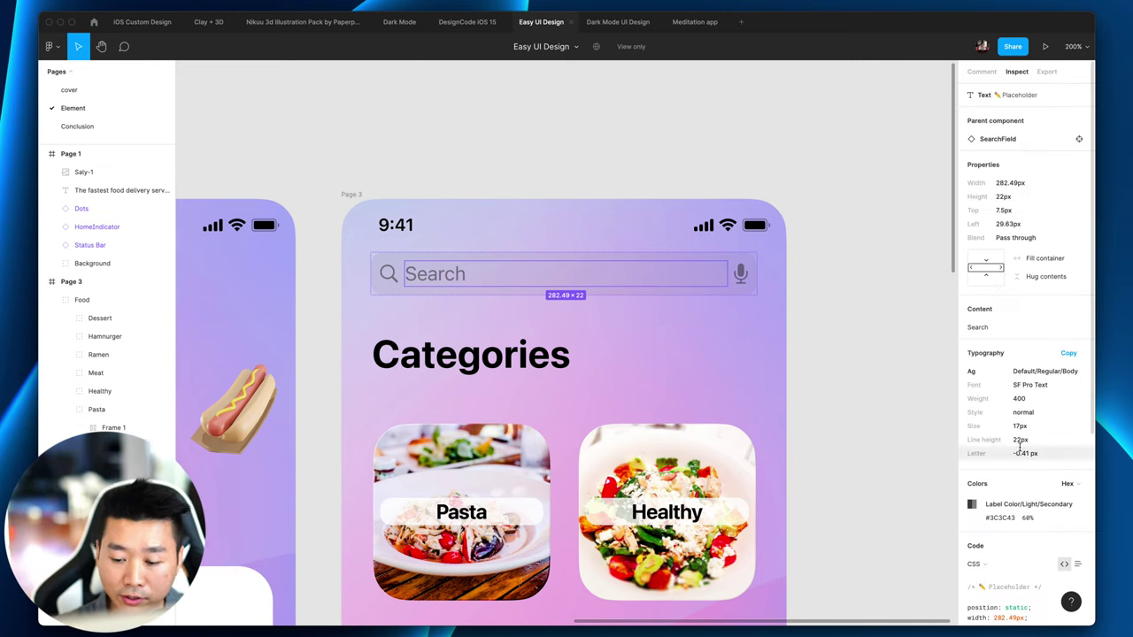
scroll(1017, 447, down, 3)
scroll(1018, 447, up, 3)
click(848, 417)
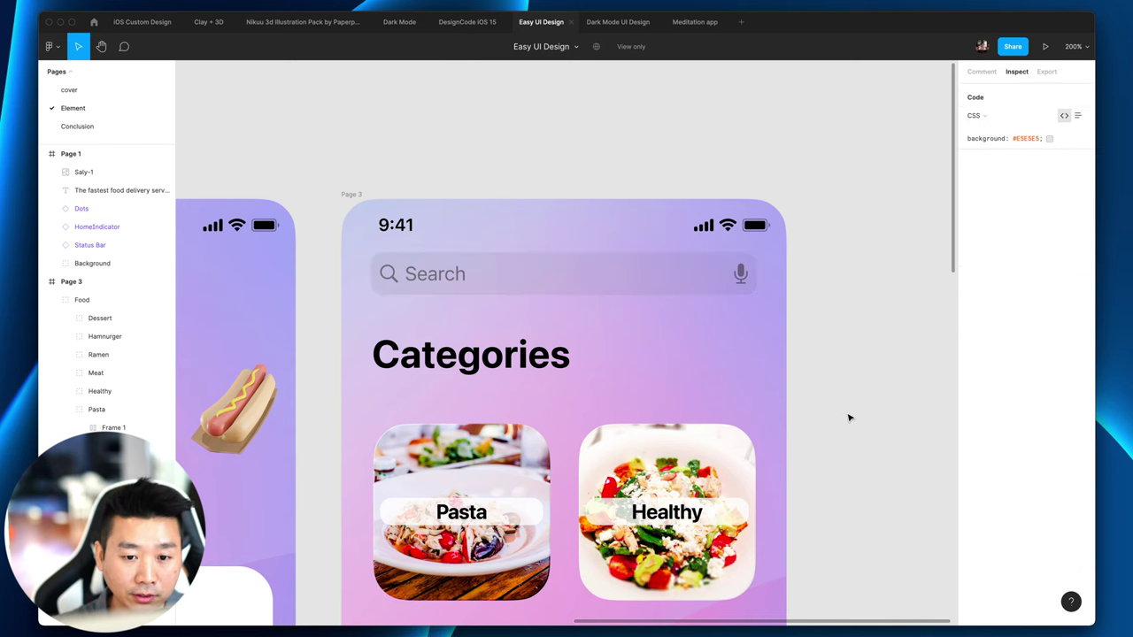
scroll(848, 417, down, 2)
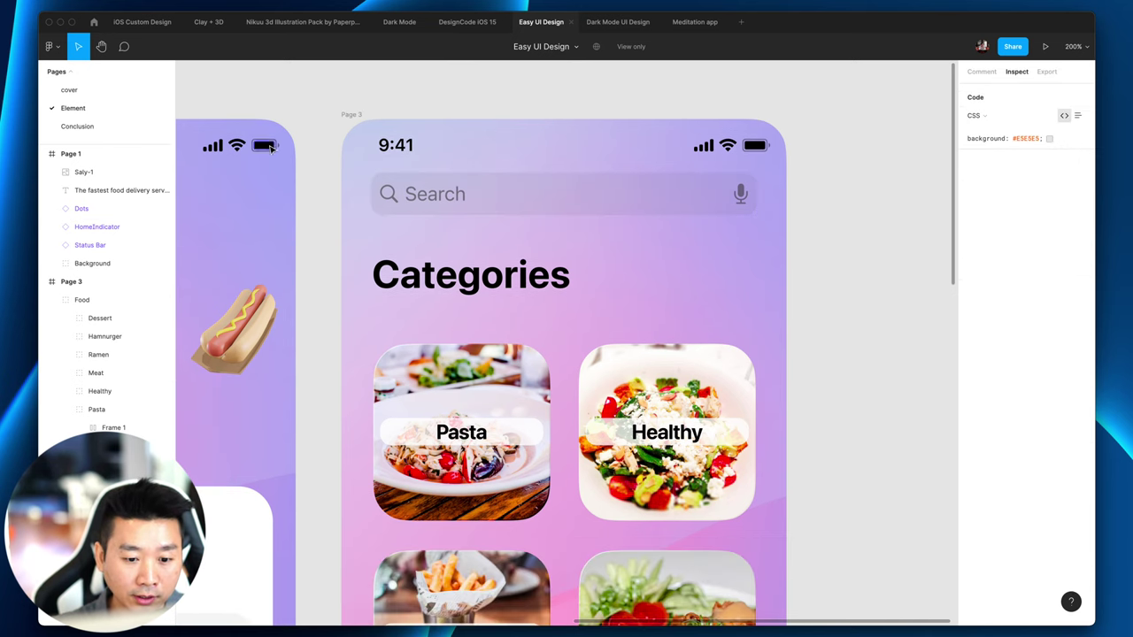
click(481, 277)
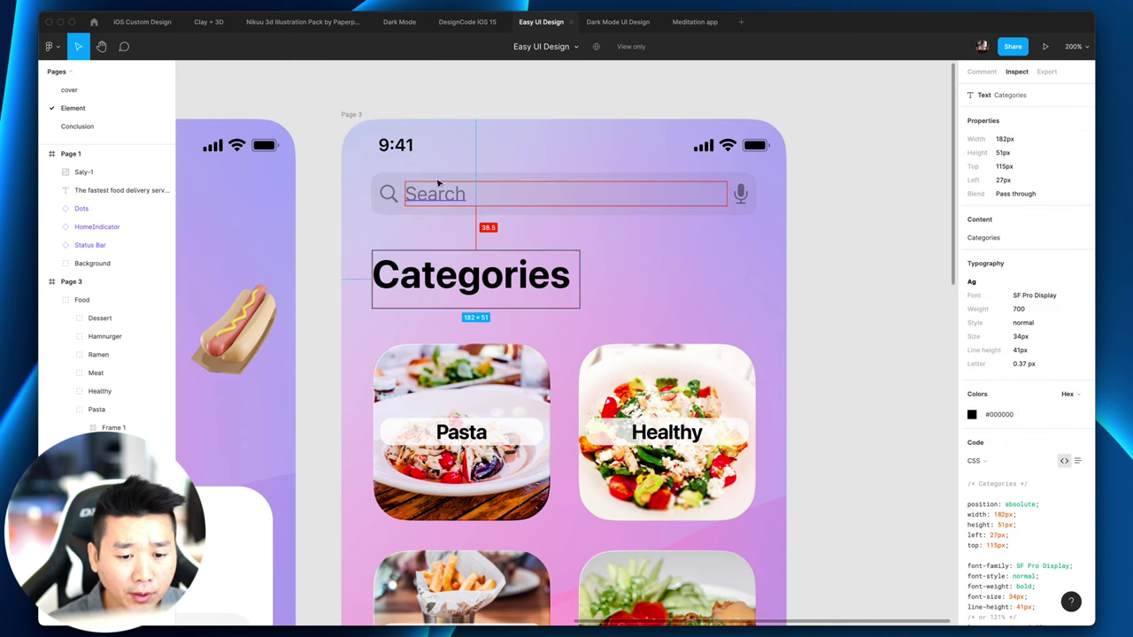
click(425, 196)
click(425, 196)
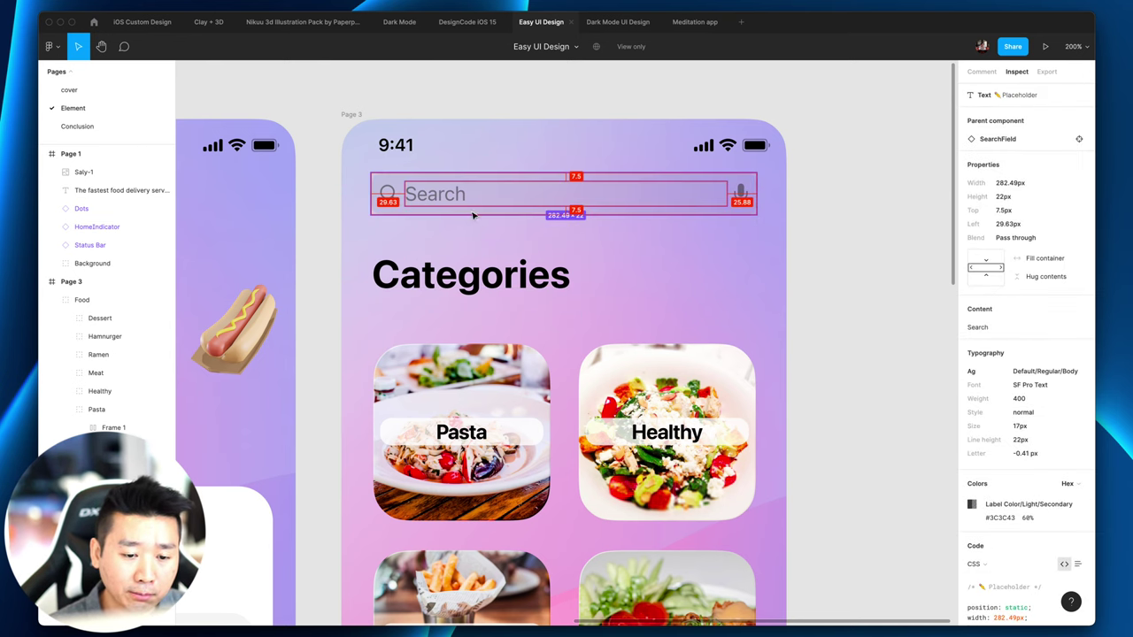
scroll(469, 333, down, 5)
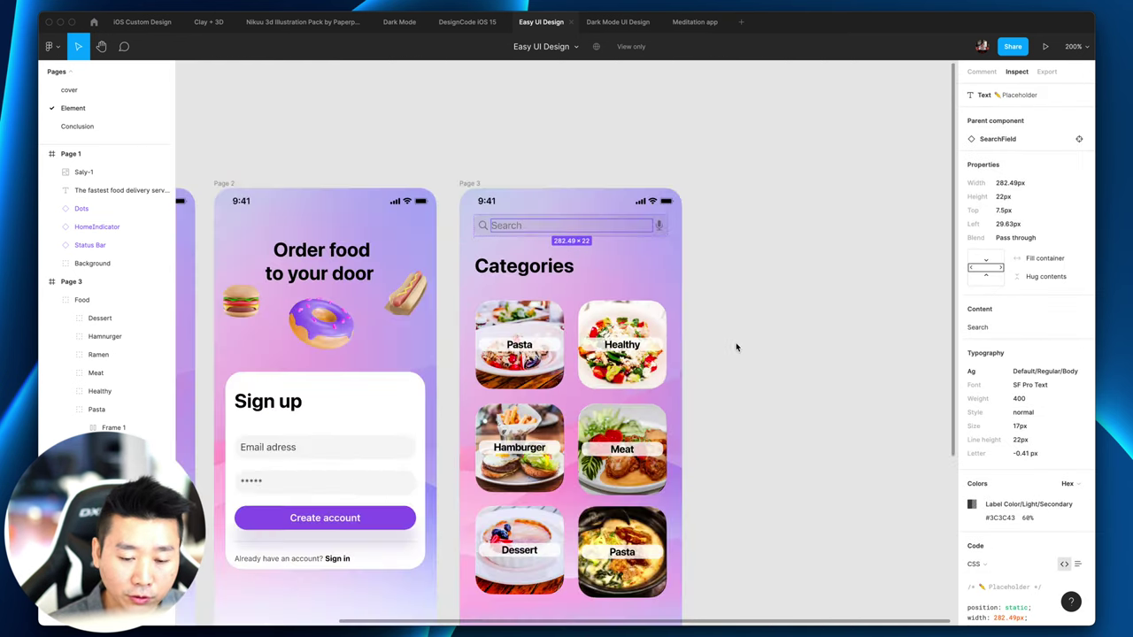
Step: Check the Order food to your door heading and Sign up card, ending with all three screens visible
click(390, 244)
scroll(340, 473, down, 3)
scroll(340, 474, left, 2)
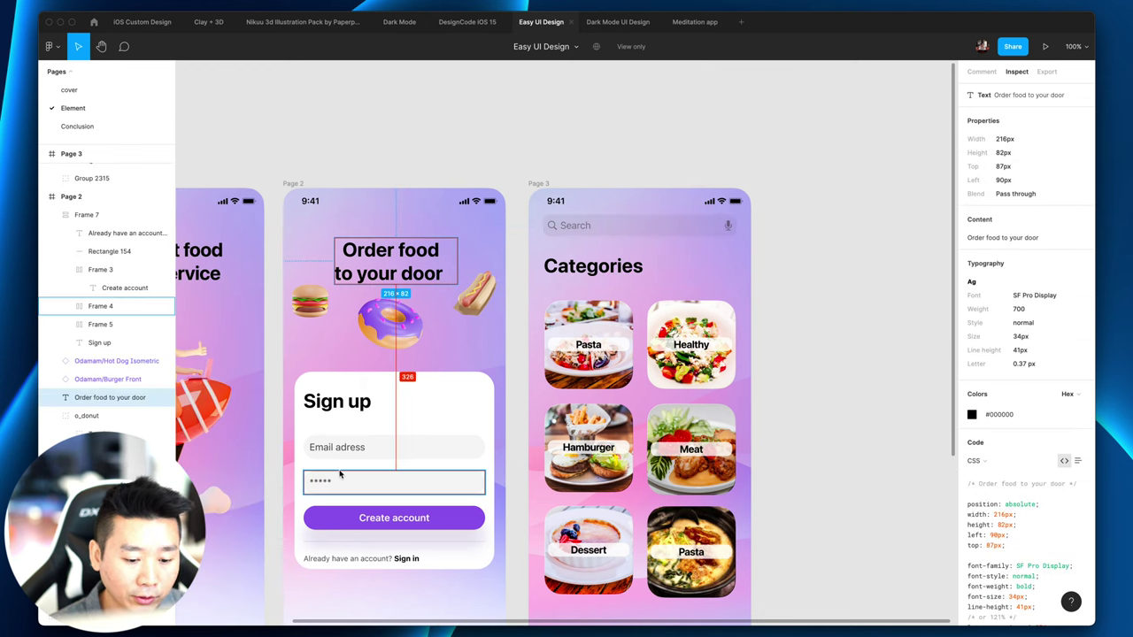
scroll(340, 473, down, 3)
scroll(336, 469, up, 3)
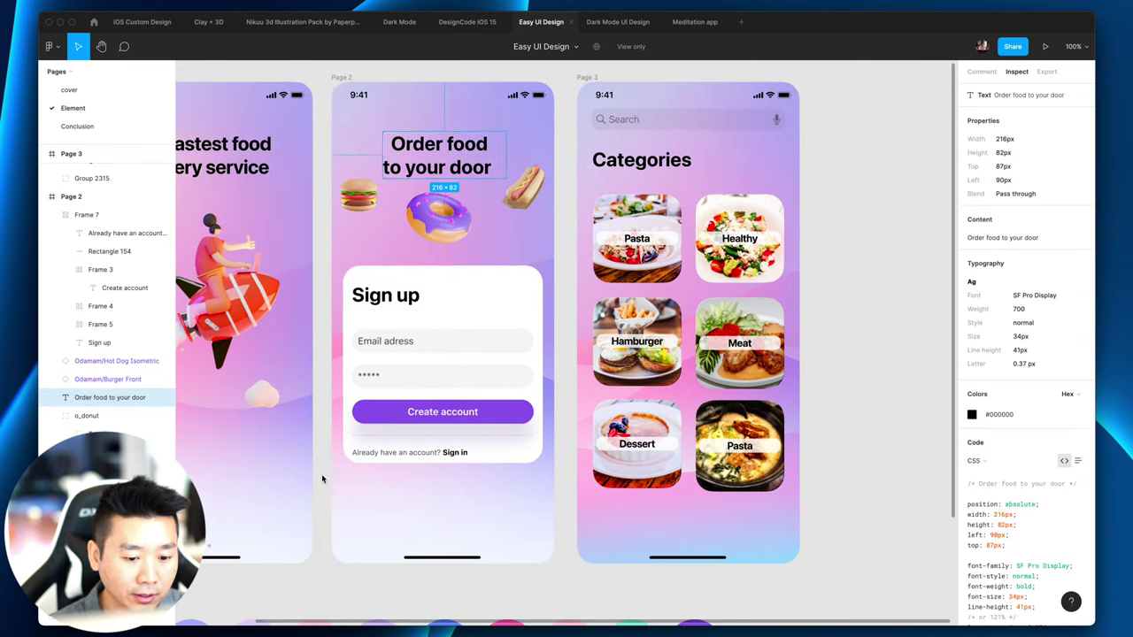
click(403, 345)
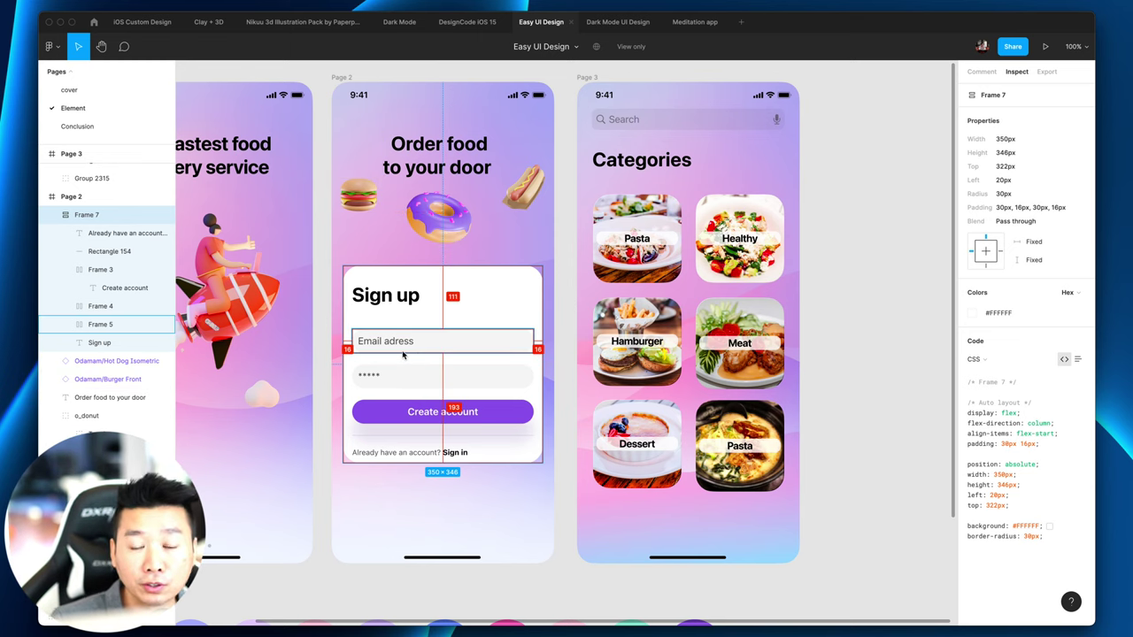
click(847, 256)
scroll(845, 257, right, 2)
scroll(845, 256, right, 2)
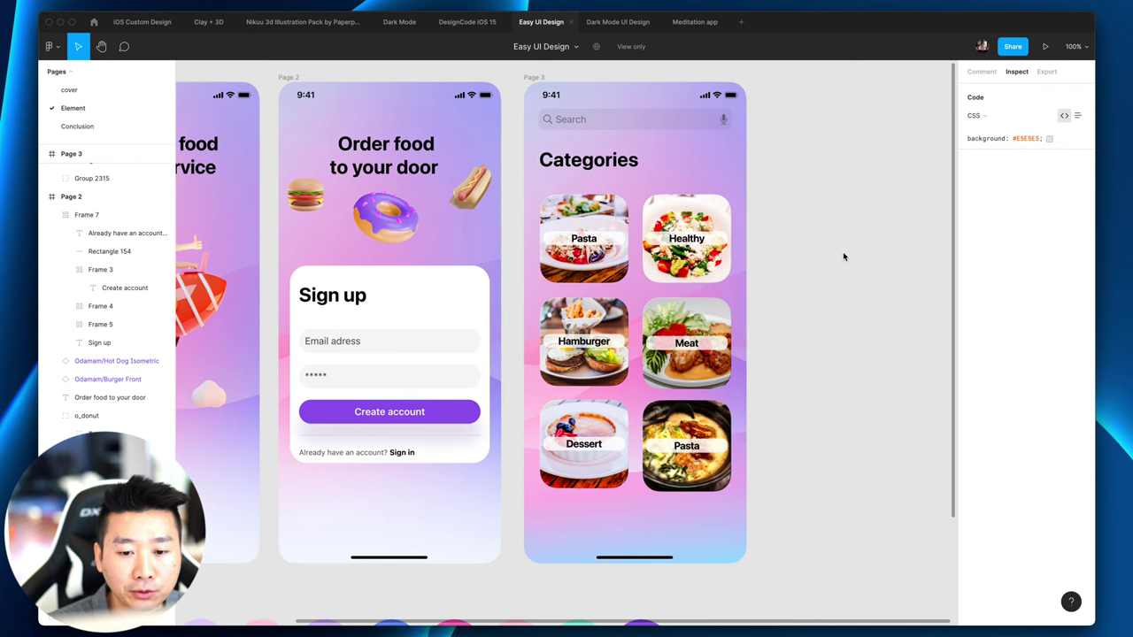
scroll(843, 255, up, 2)
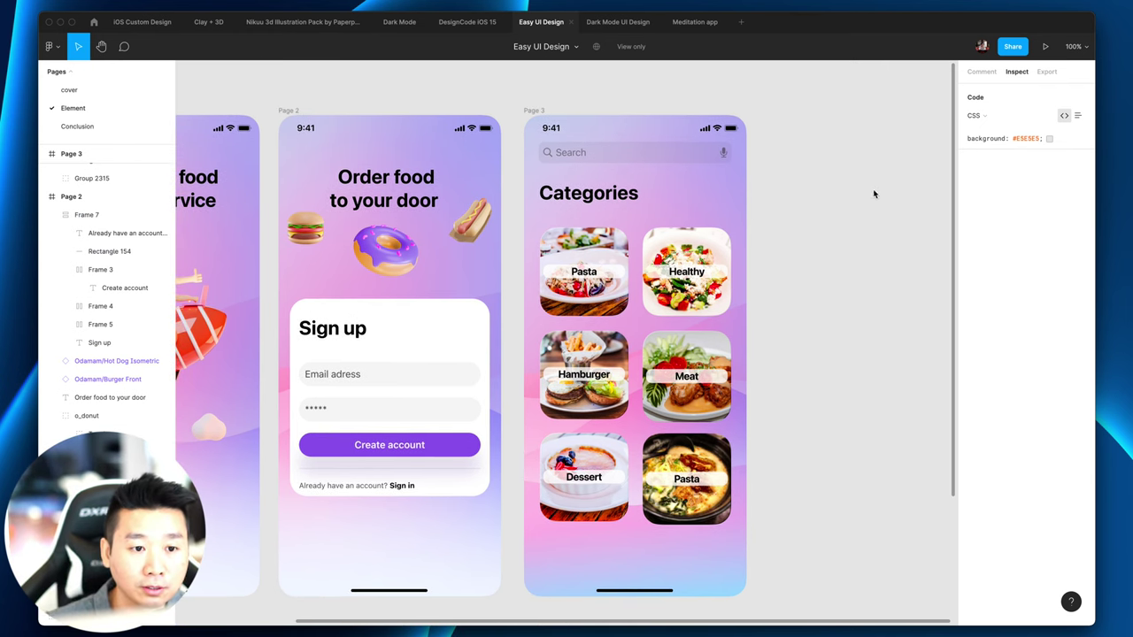
scroll(856, 151, left, 5)
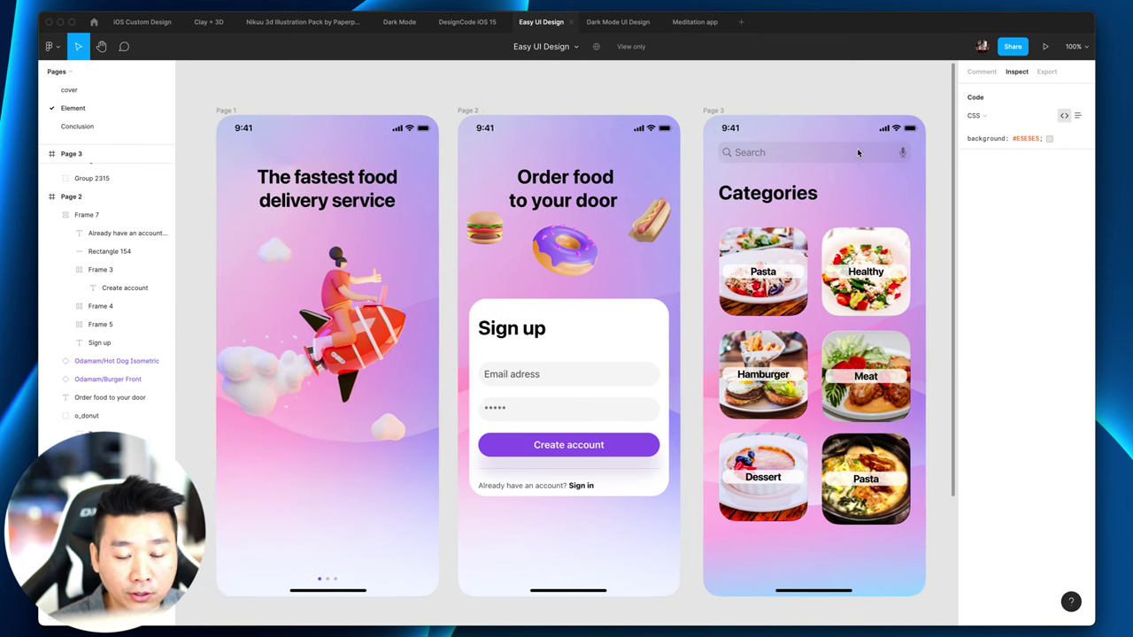
scroll(856, 149, right, 5)
scroll(857, 152, up, 1)
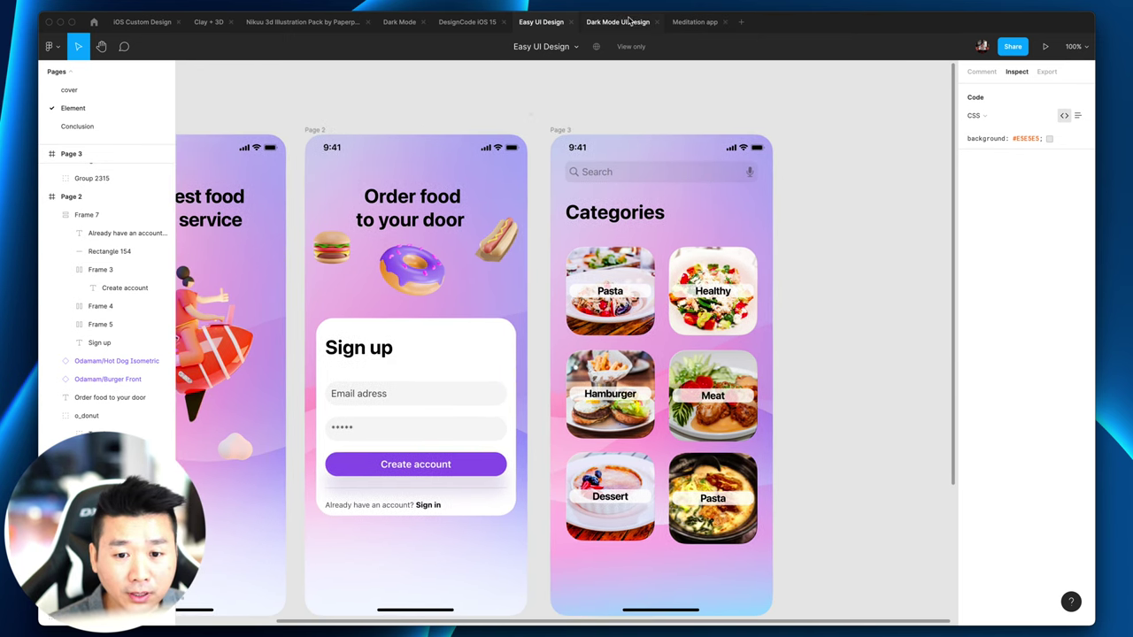
Step: Switch to the Dark Mode UI Design file showing the TrustWallet onboarding, balance and cards screens
click(617, 21)
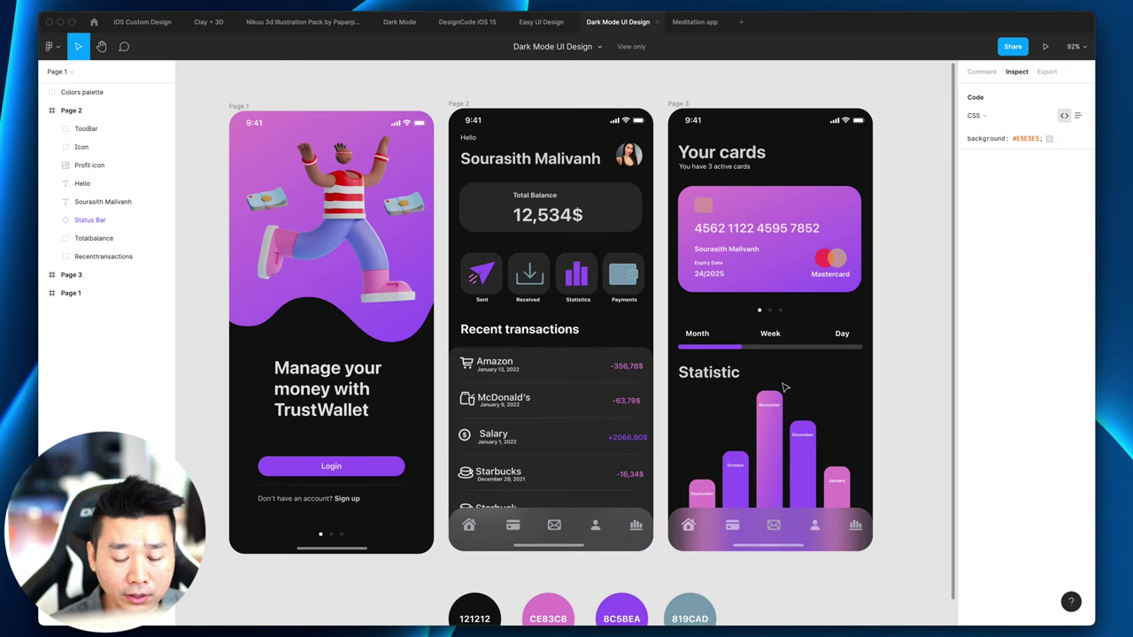
scroll(895, 405, down, 3)
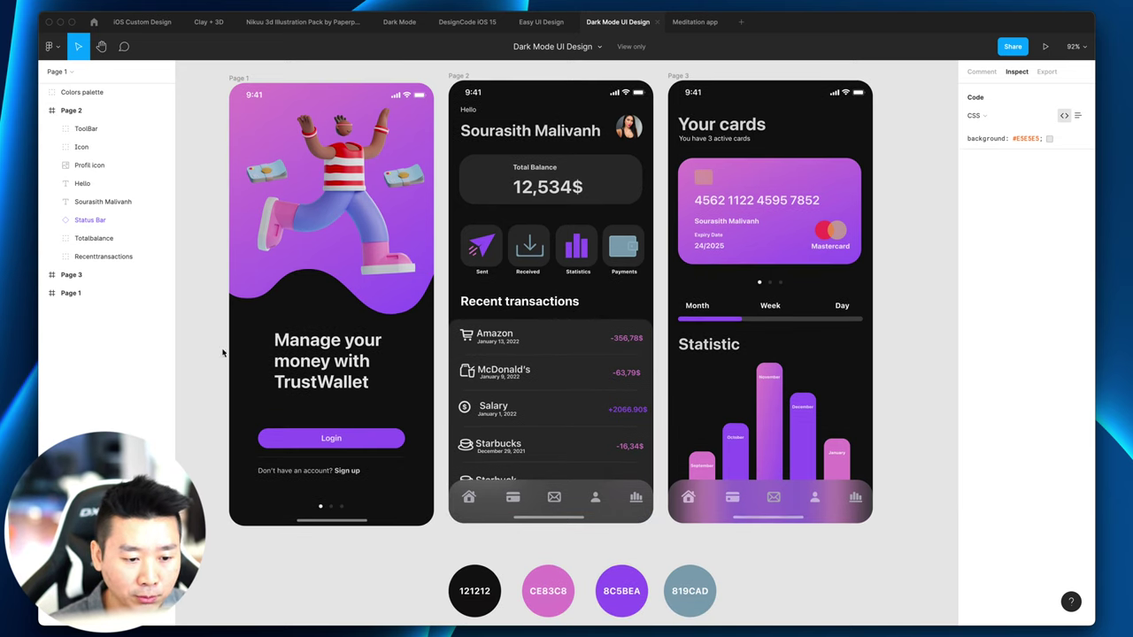
scroll(333, 380, left, 3)
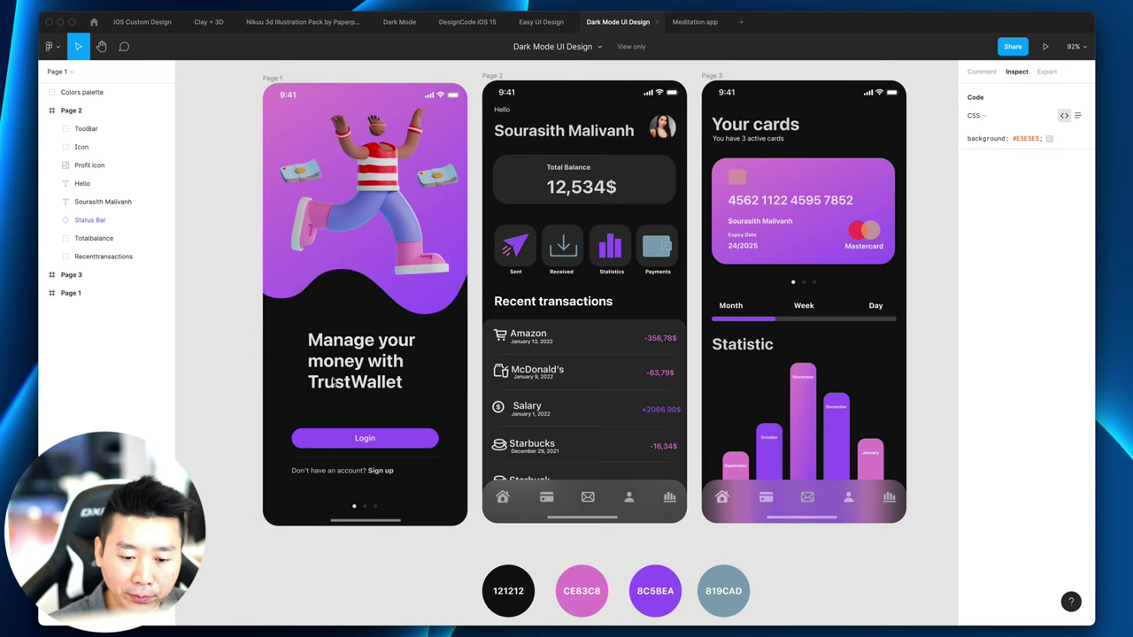
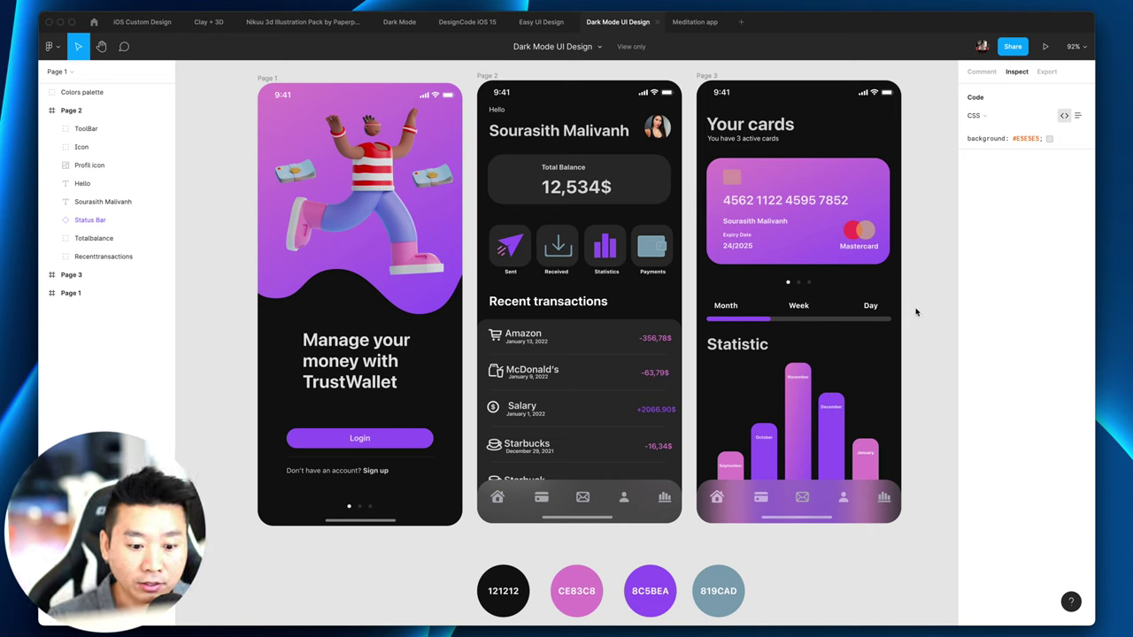
Step: Pan around the TrustWallet design, then zoom out to see all three phone screens
scroll(229, 397, down, 1)
scroll(228, 397, up, 2)
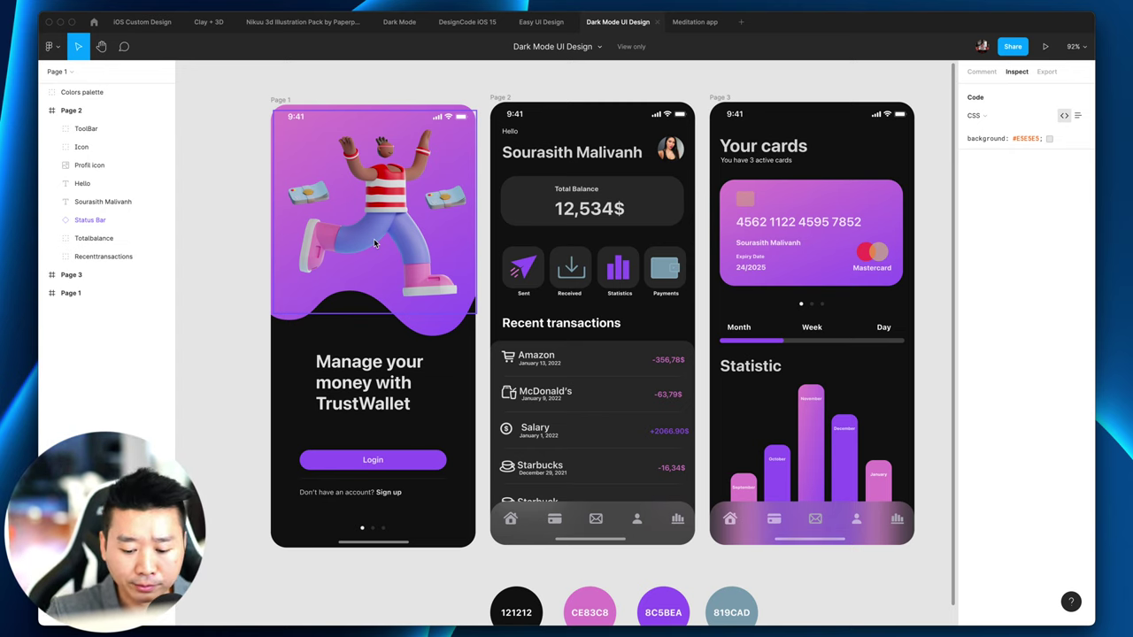
scroll(374, 238, up, 5)
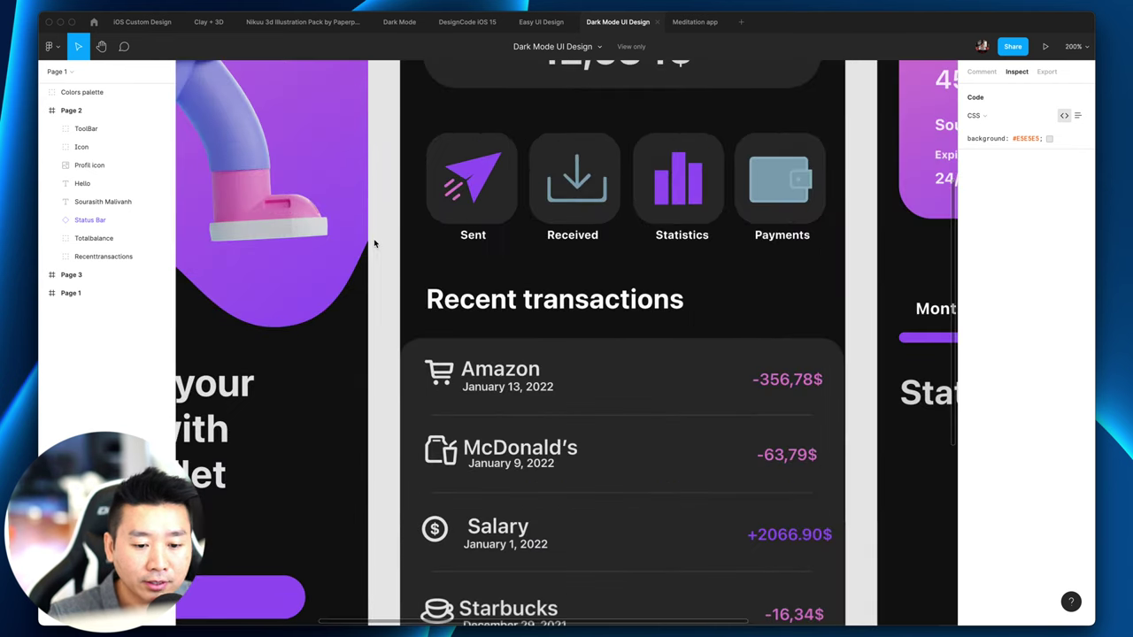
scroll(411, 261, up, 5)
scroll(399, 291, right, 4)
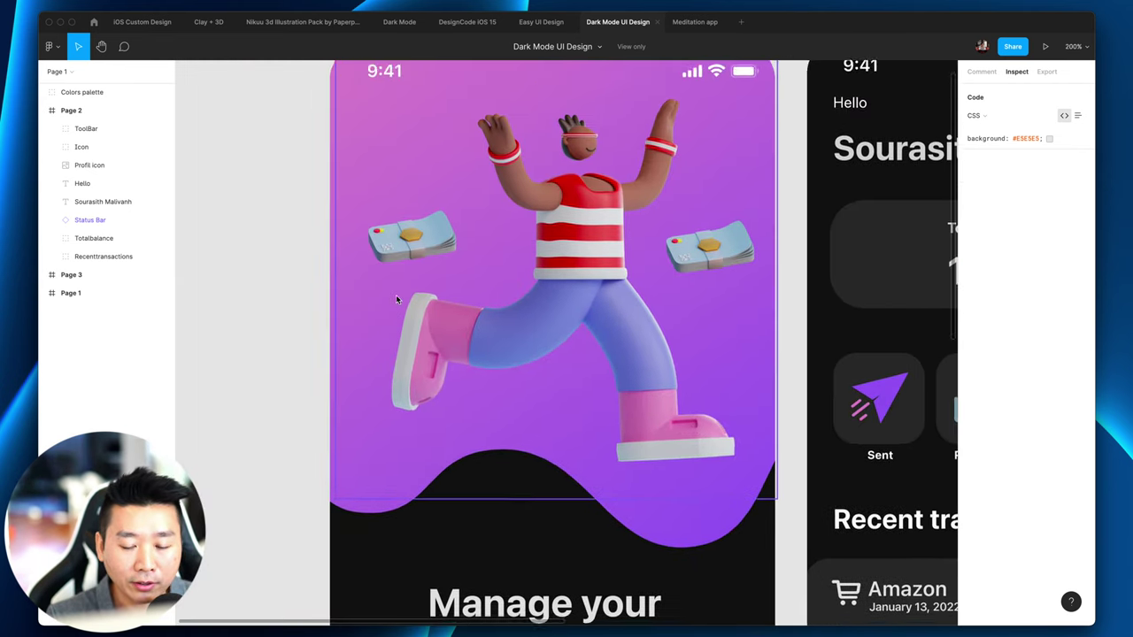
scroll(255, 320, down, 2)
scroll(246, 318, right, 3)
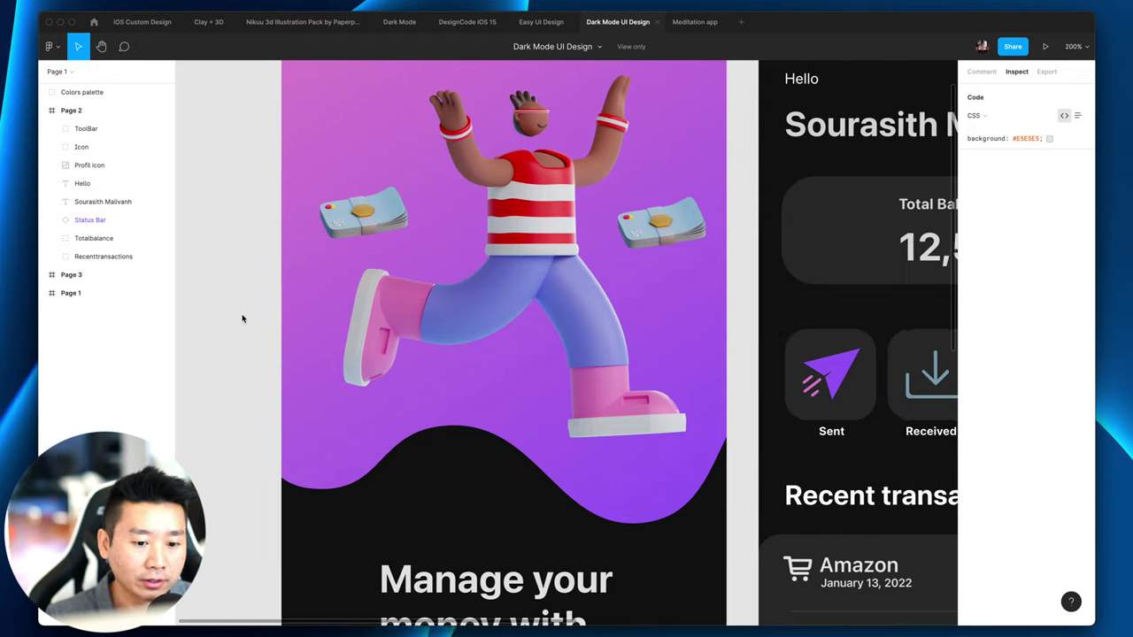
scroll(345, 340, down, 3)
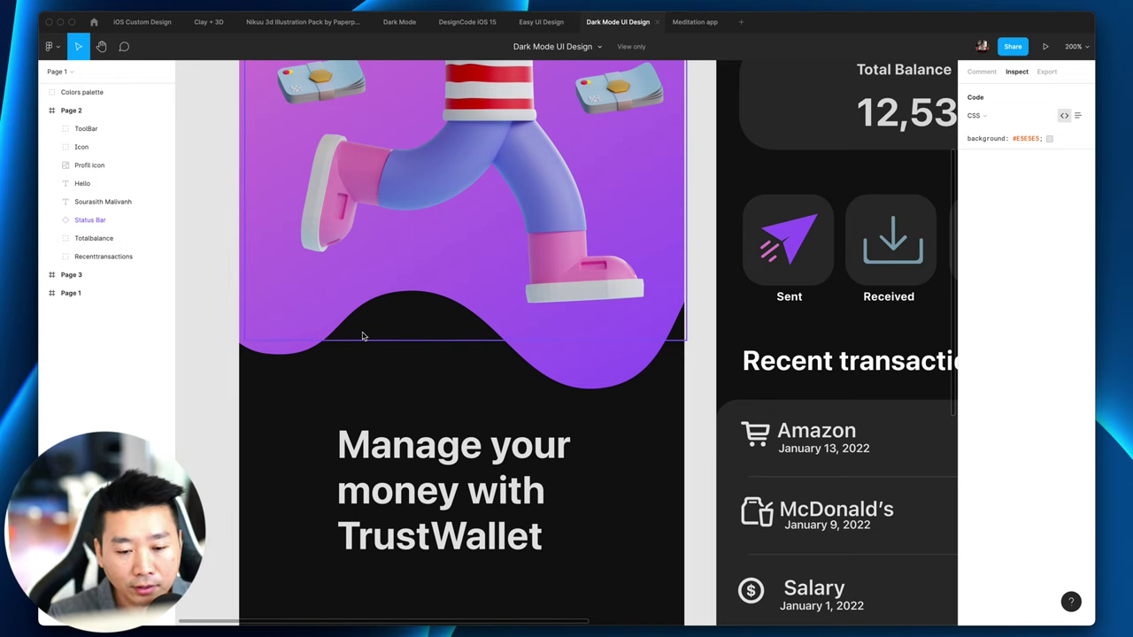
key(shift+0)
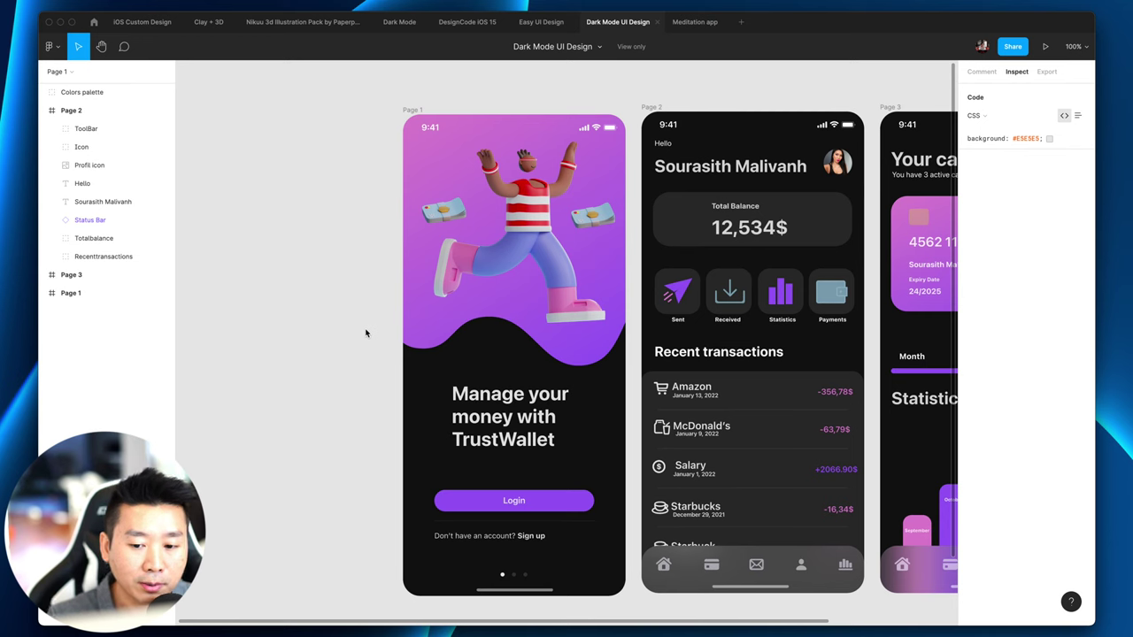
Step: Zoom in on the welcome screen illustration and pan around it
scroll(366, 332, right, 3)
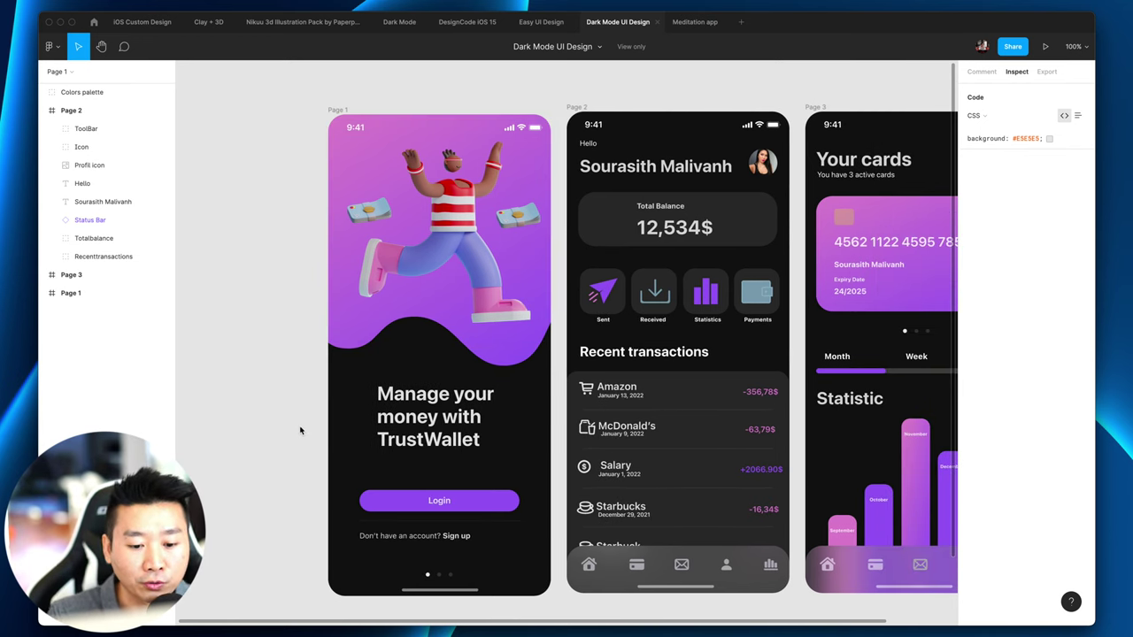
scroll(289, 424, down, 2)
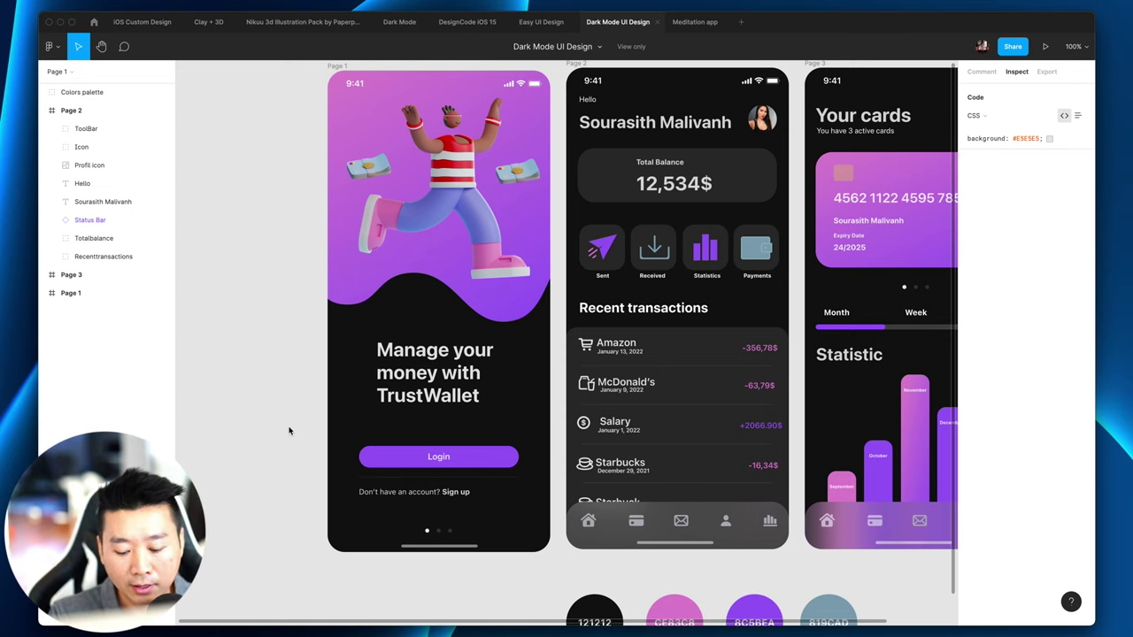
key(plus)
scroll(470, 324, left, 5)
scroll(450, 328, right, 3)
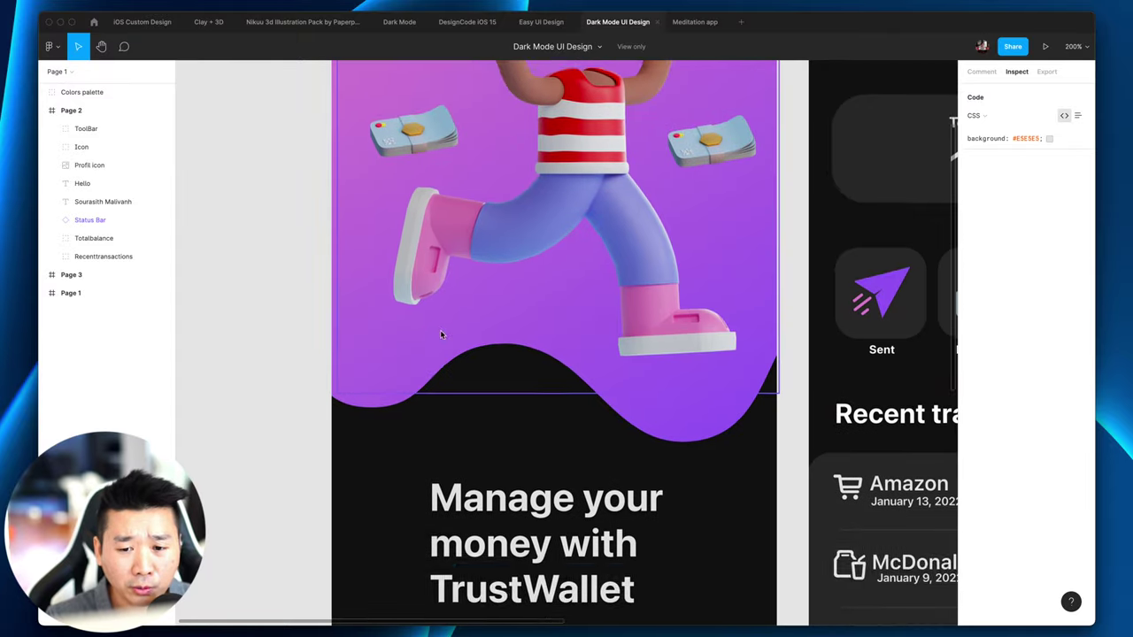
scroll(440, 334, up, 2)
scroll(478, 242, down, 7)
Step: Inspect the TrustWallet headline, the Login label text and the whole Login button shape
click(537, 337)
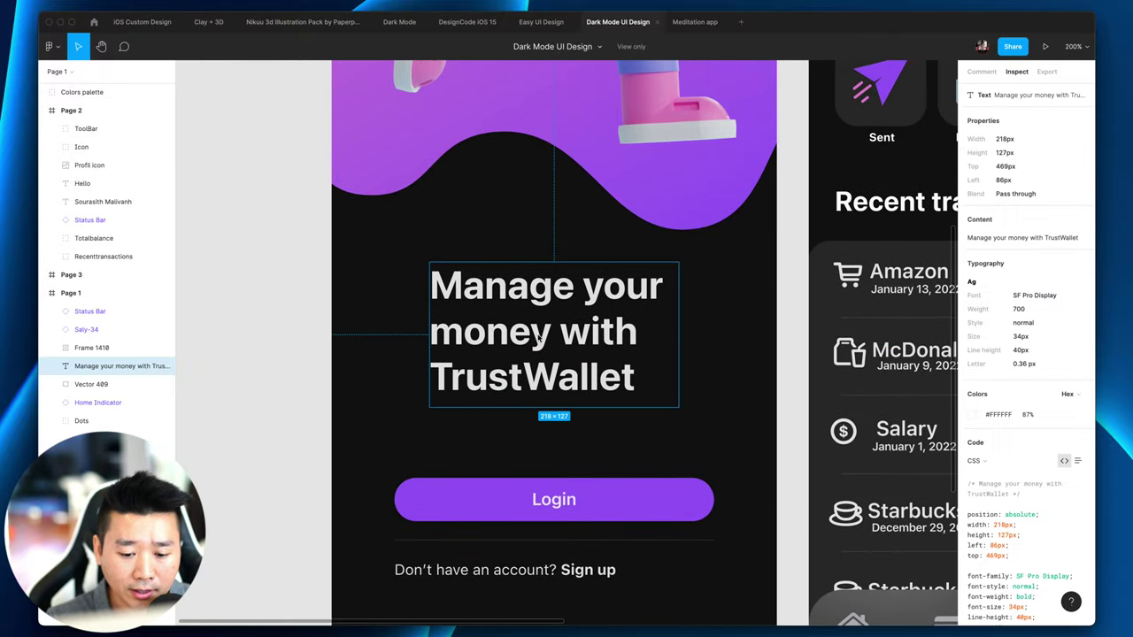
scroll(537, 337, down, 3)
scroll(522, 346, right, 2)
click(460, 367)
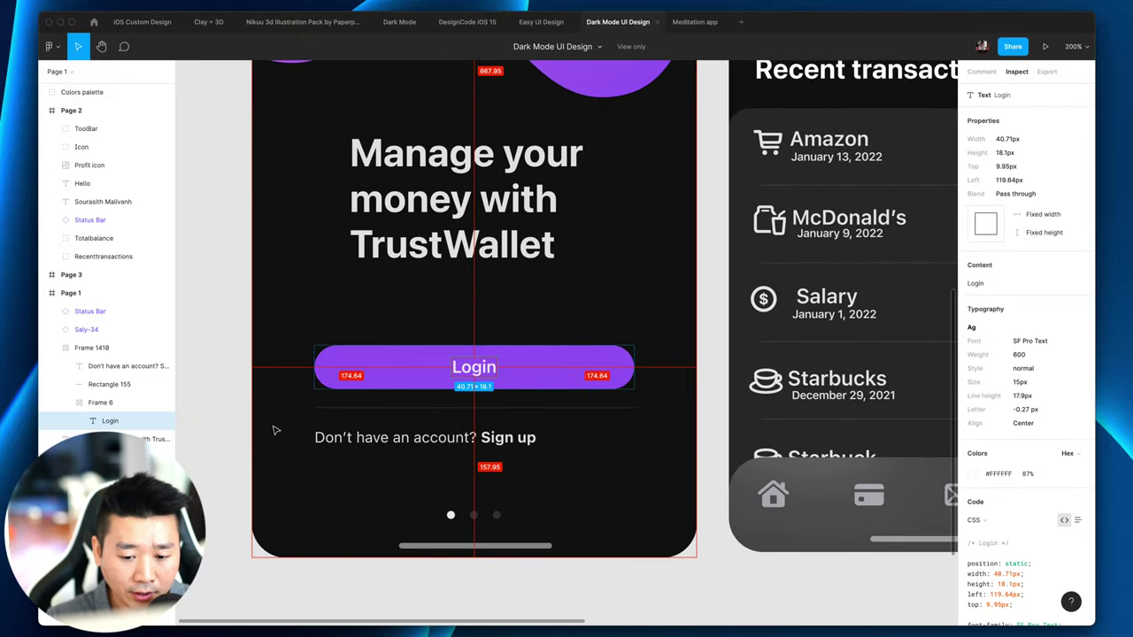
click(625, 363)
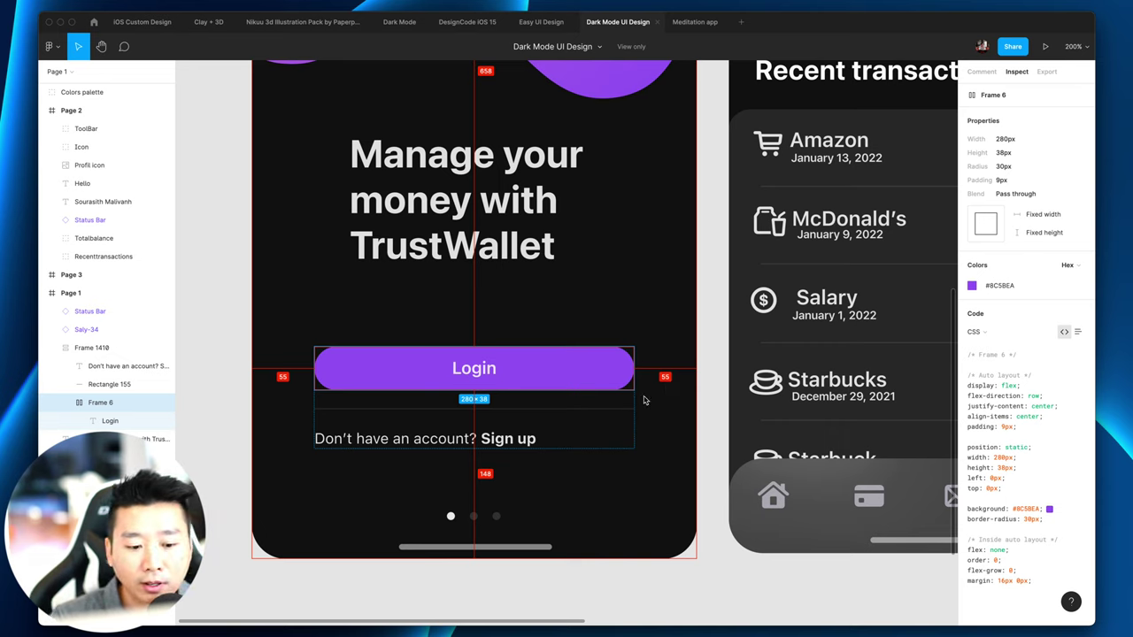
Step: Inspect the 'Don't have an account? Sign up' text, the Login button and their enclosing group
click(319, 436)
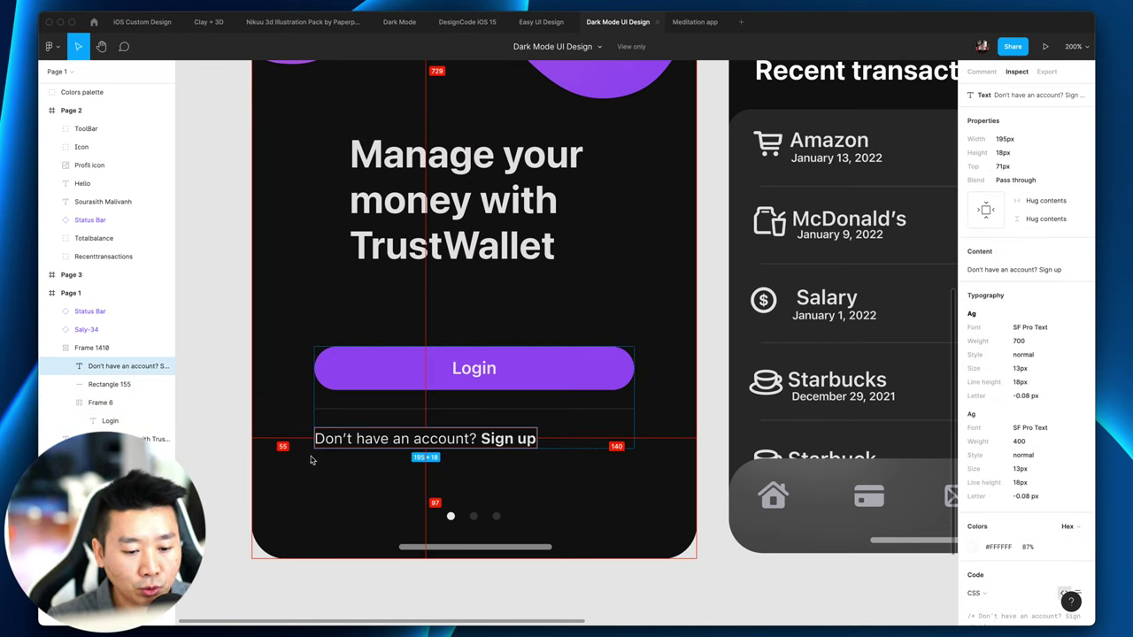
click(602, 436)
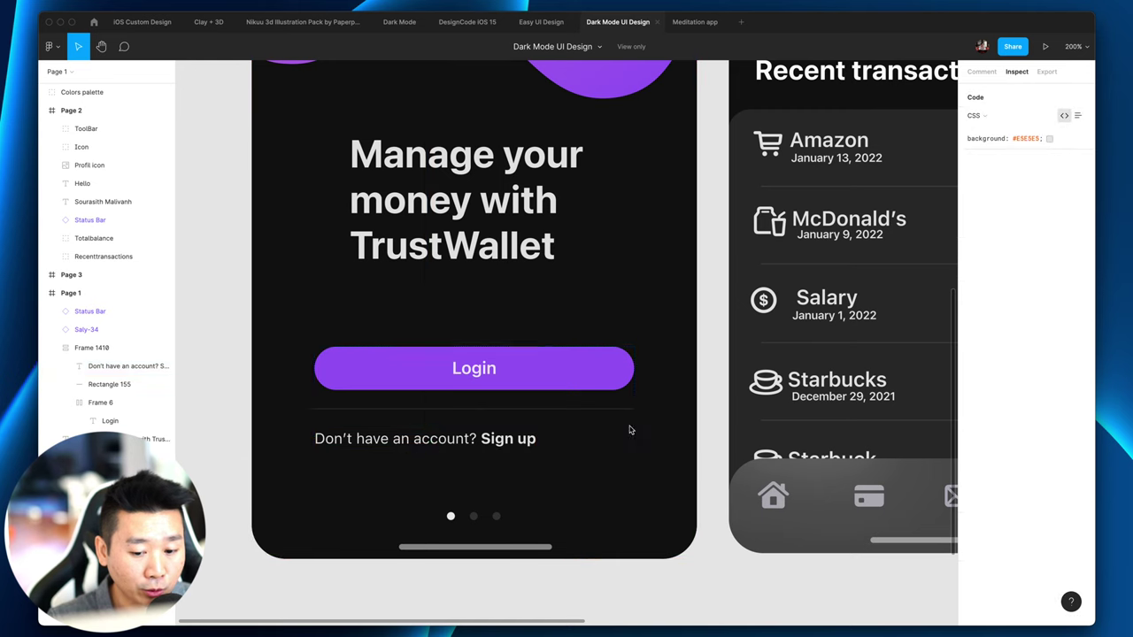
click(566, 380)
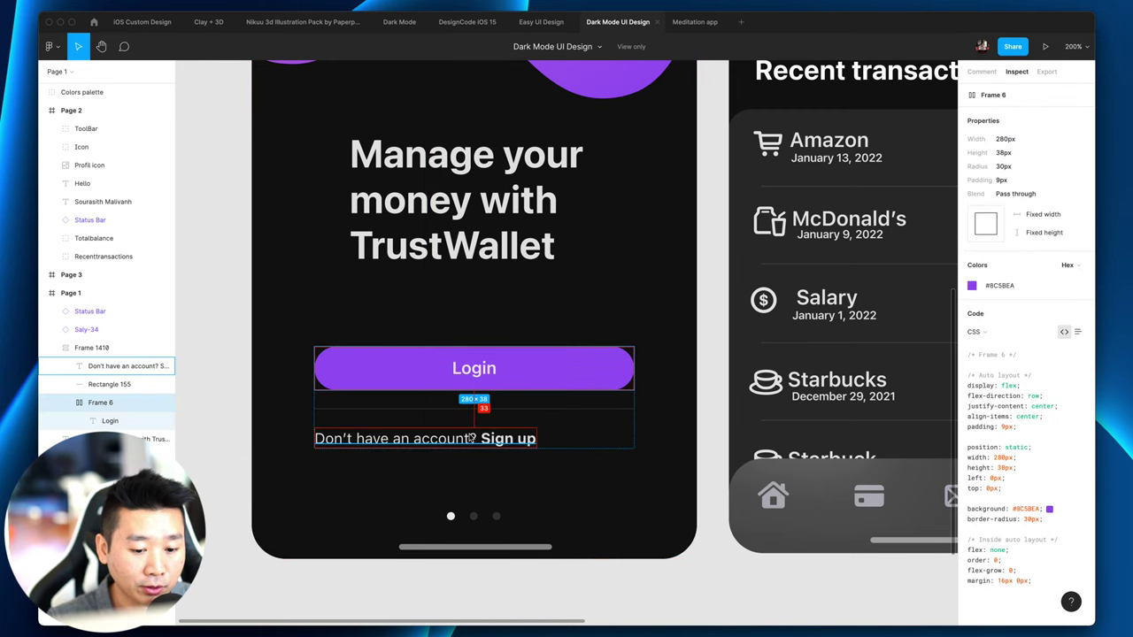
click(117, 348)
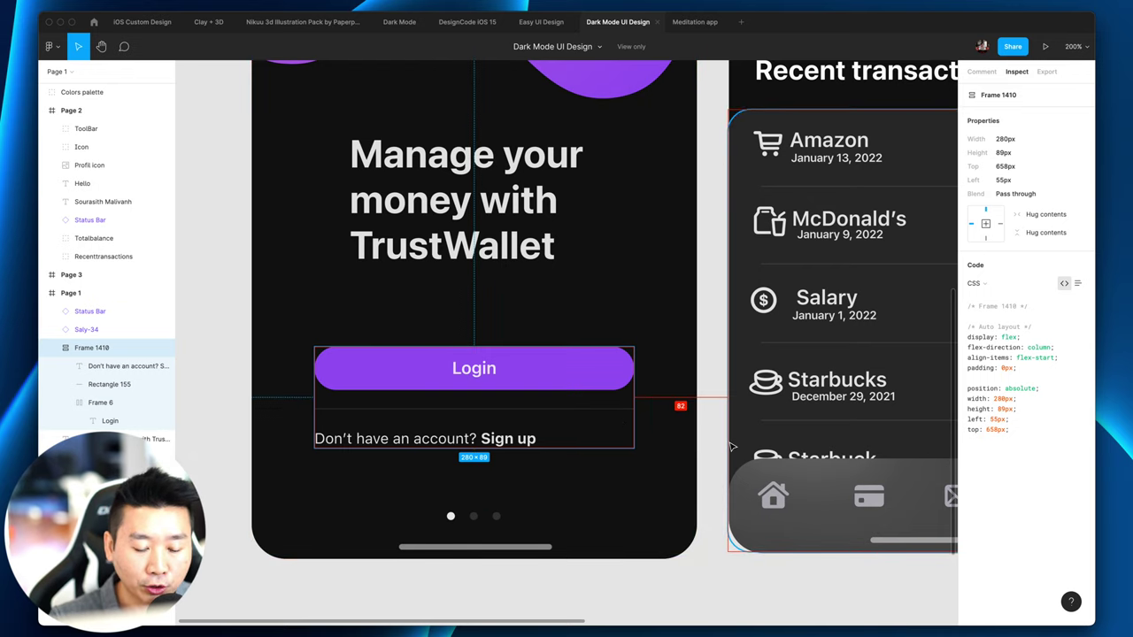
Step: Inspect the carousel page dots, then recheck the sign-up text and headline
click(704, 460)
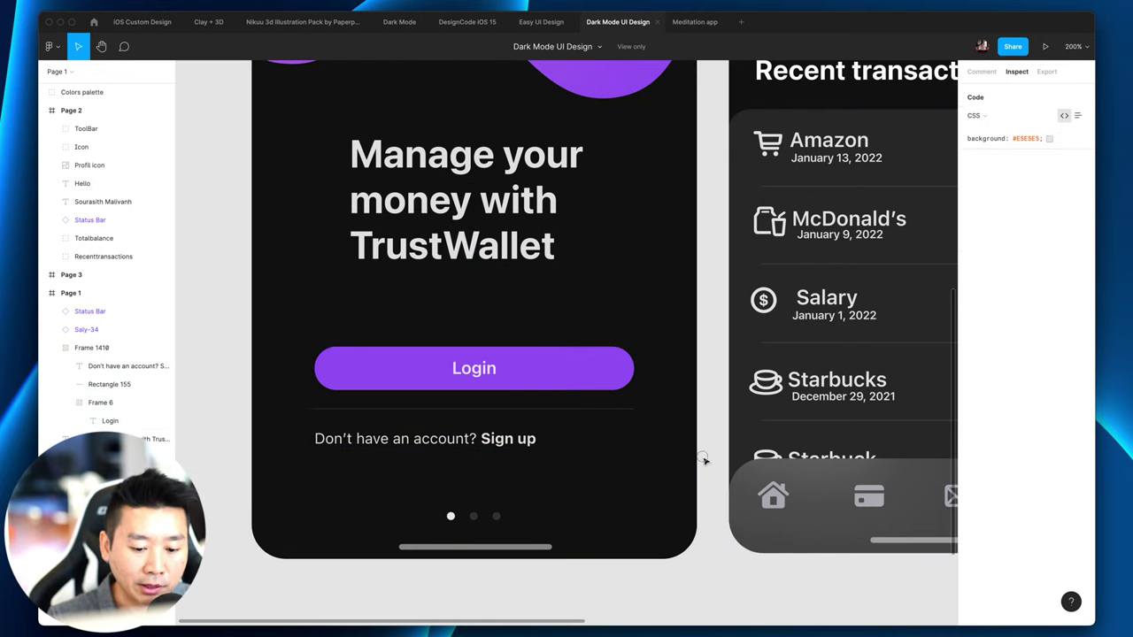
drag(448, 511, 476, 523)
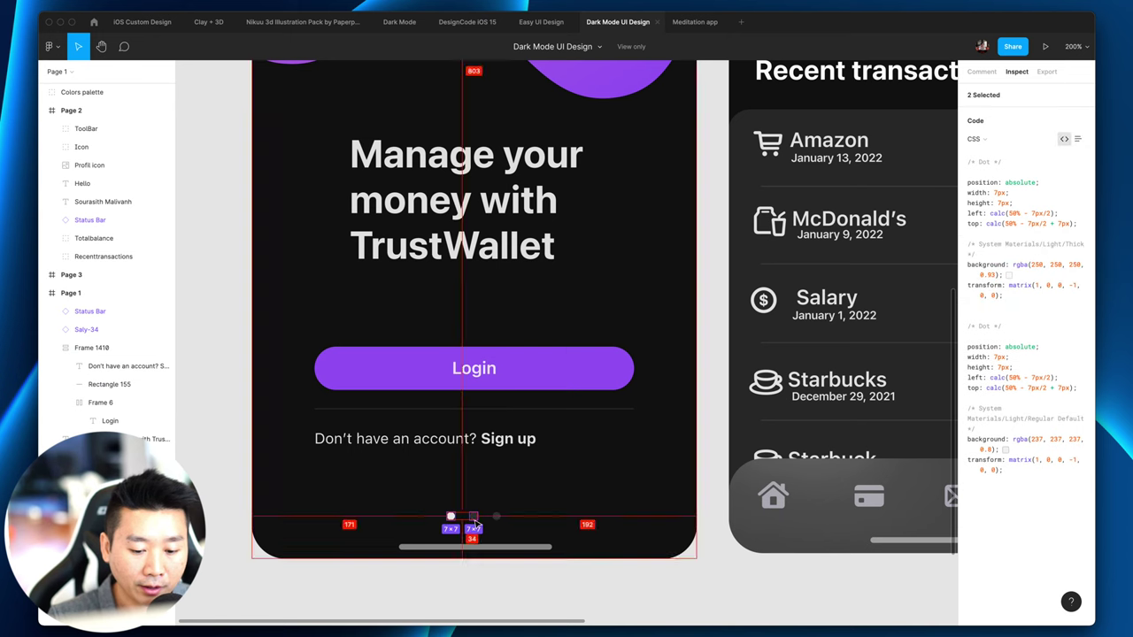
click(455, 436)
scroll(630, 364, up, 4)
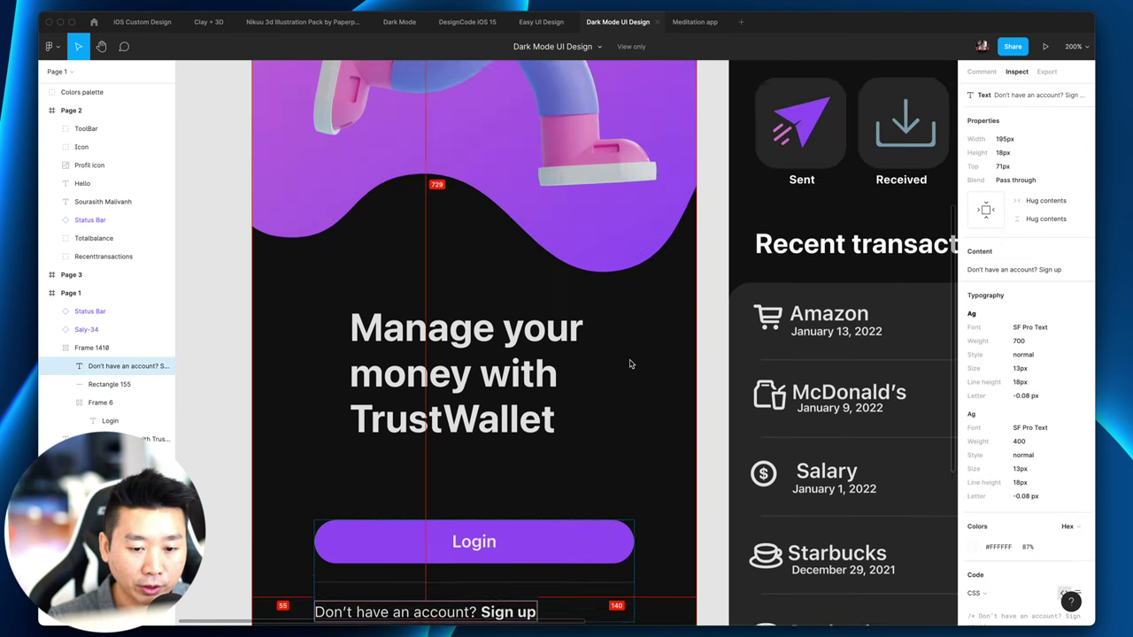
click(381, 416)
scroll(380, 416, down, 5)
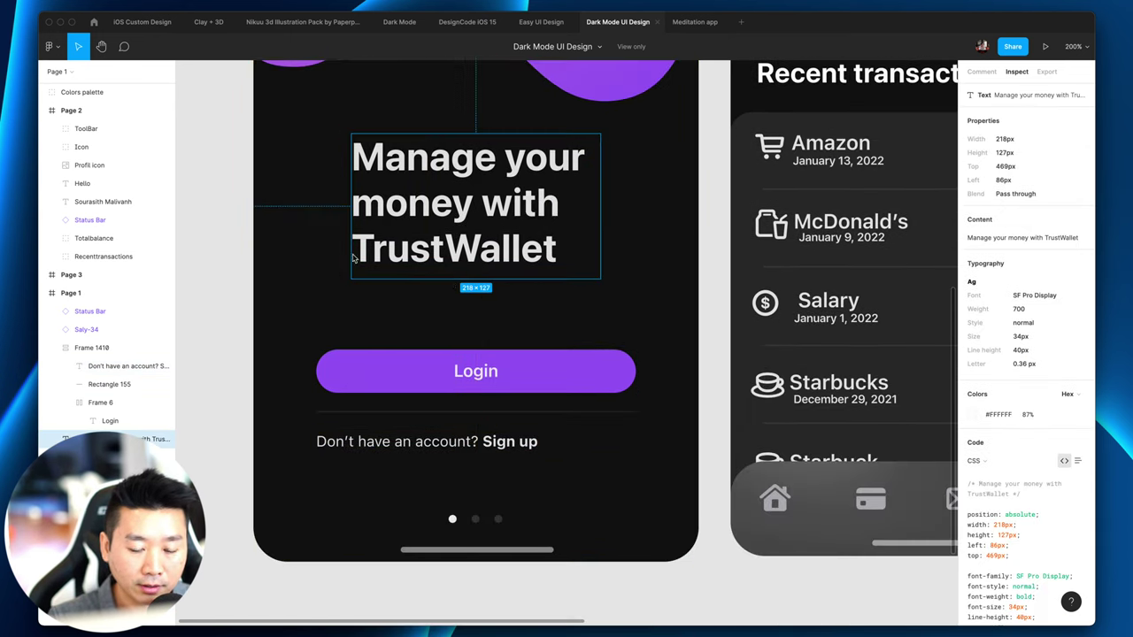
scroll(672, 266, up, 1)
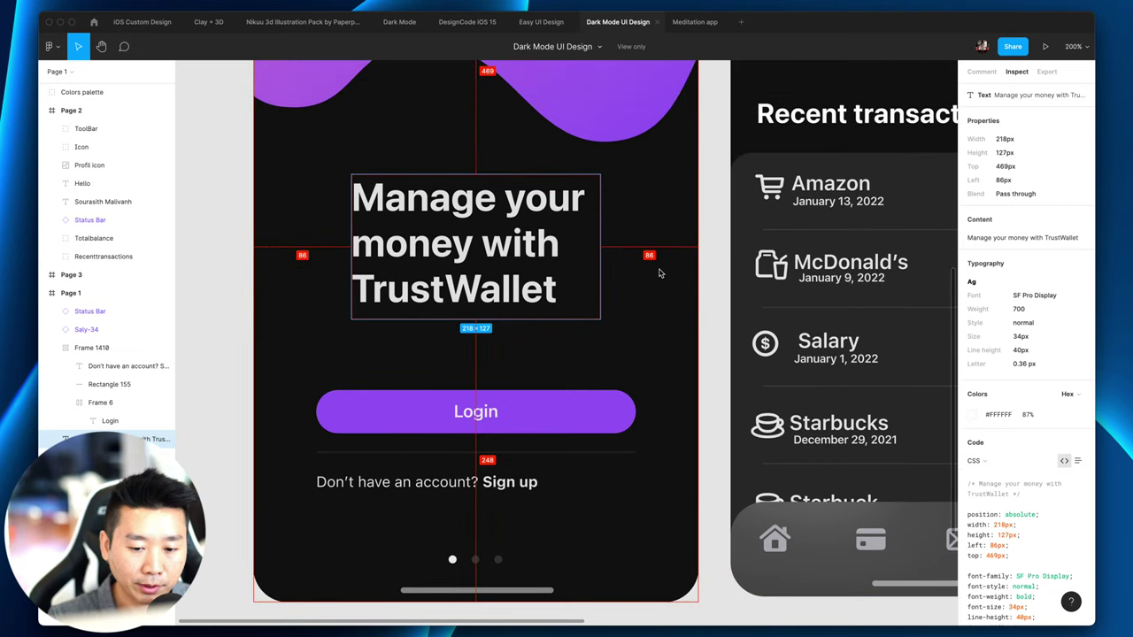
click(284, 313)
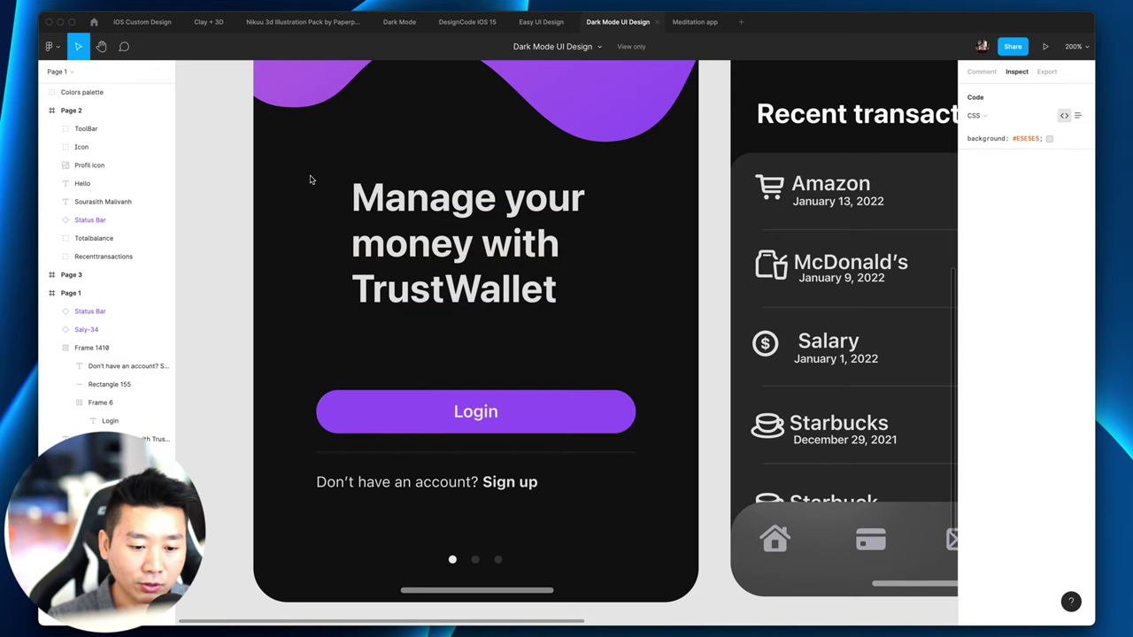
Step: At 100% zoom, read the Login button's specs: 280×38px, 30px radius, fill #8C5BEA
key(shift+0)
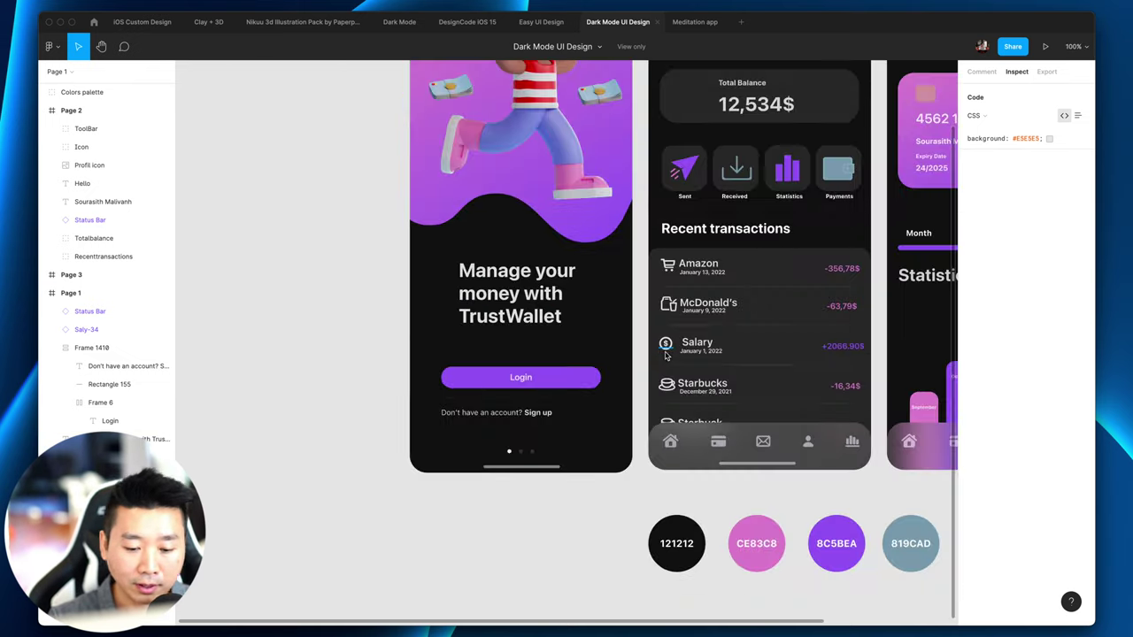
click(558, 382)
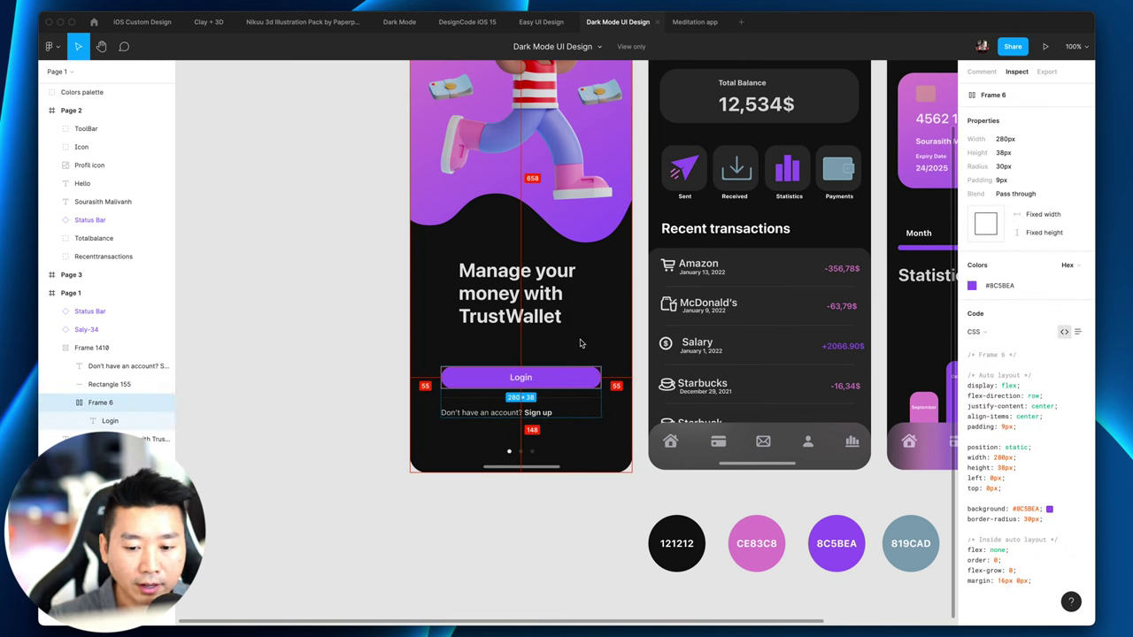
scroll(581, 343, right, 5)
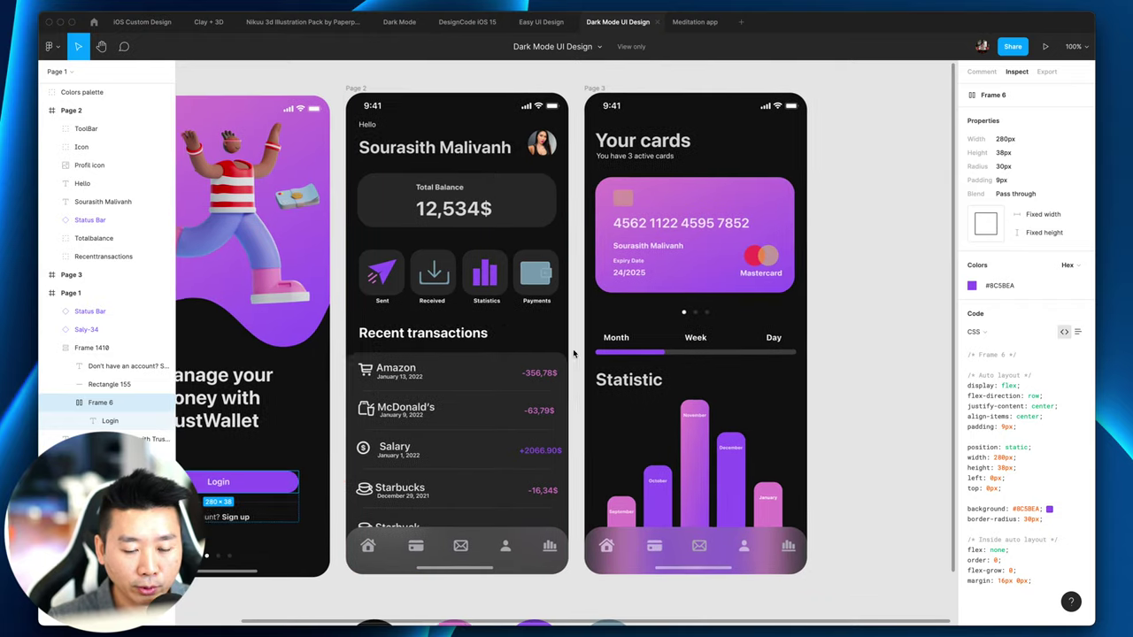
Step: Inspect the Total Balance card background and the Sent icon's arrow shape
scroll(572, 348, up, 5)
scroll(573, 348, left, 3)
scroll(567, 328, up, 3)
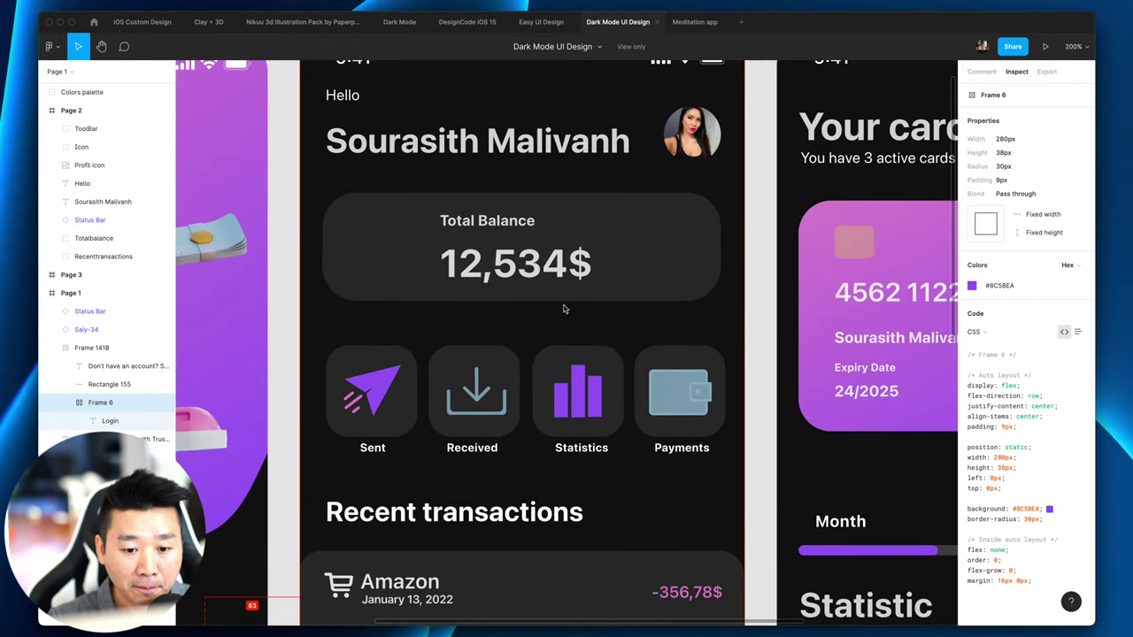
click(519, 232)
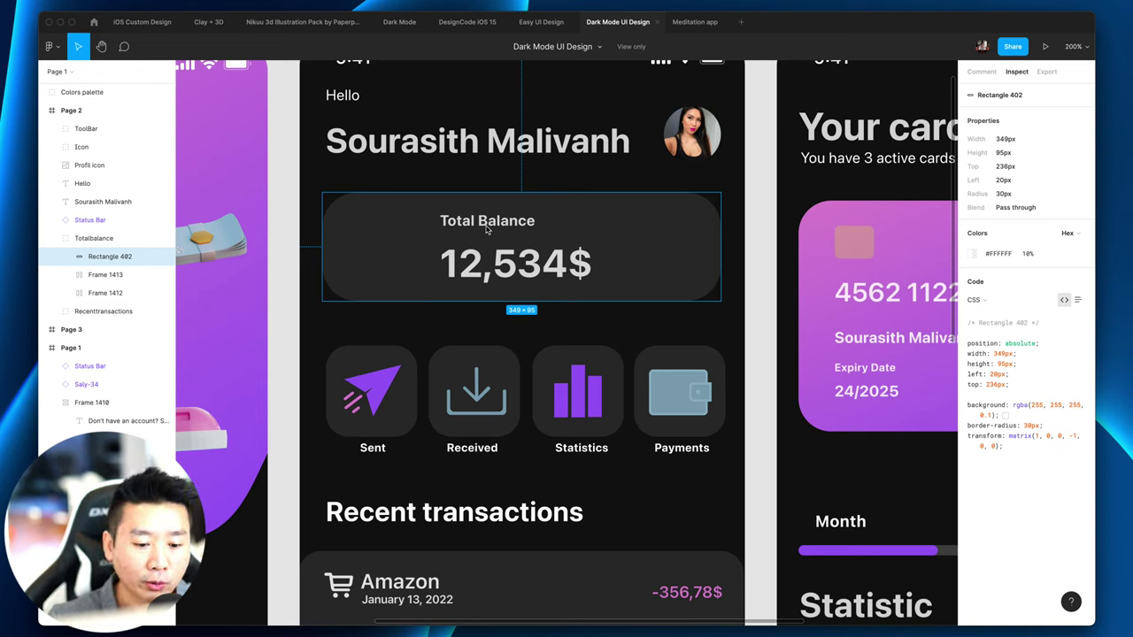
click(376, 394)
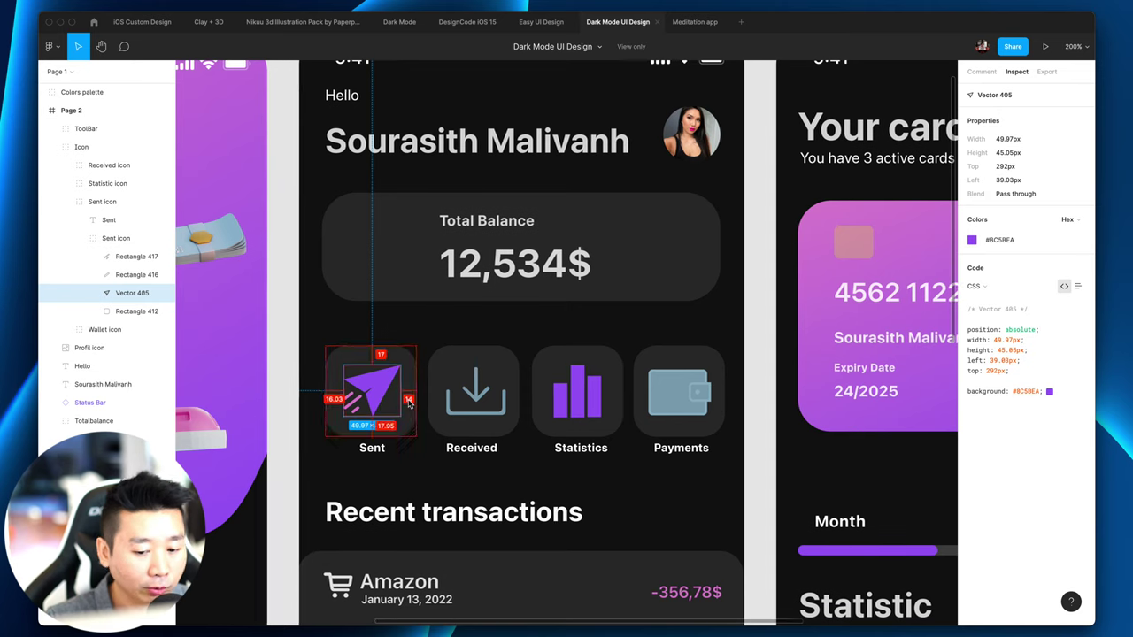
Step: Compare the name heading's typography with the Total Balance card's size and corner radius
scroll(387, 407, right, 2)
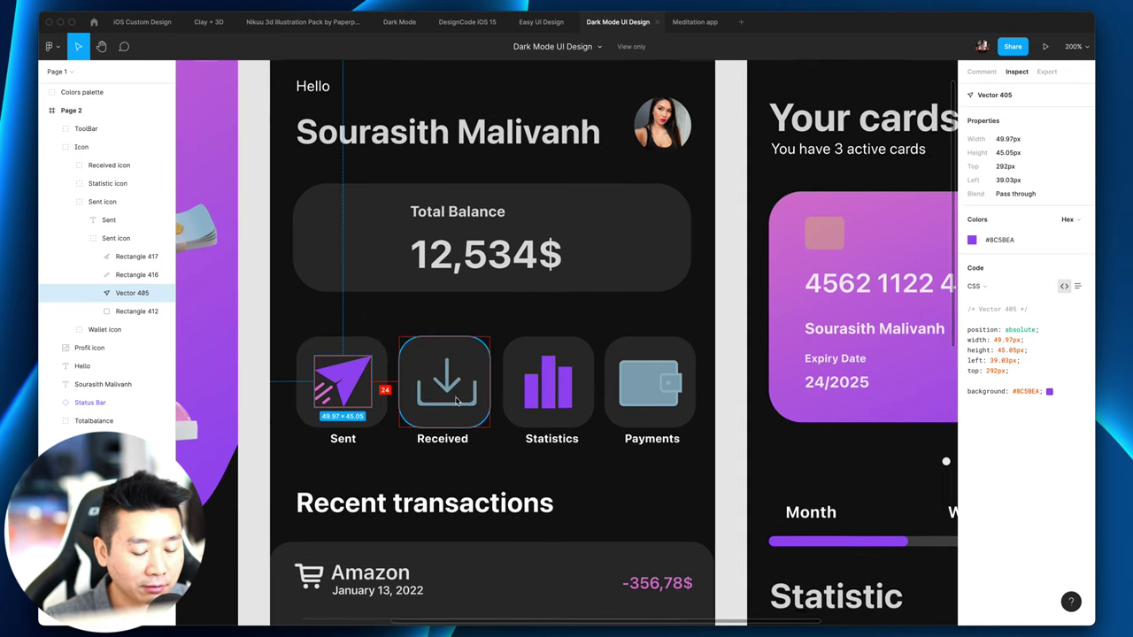
scroll(443, 379, down, 2)
scroll(469, 336, left, 10)
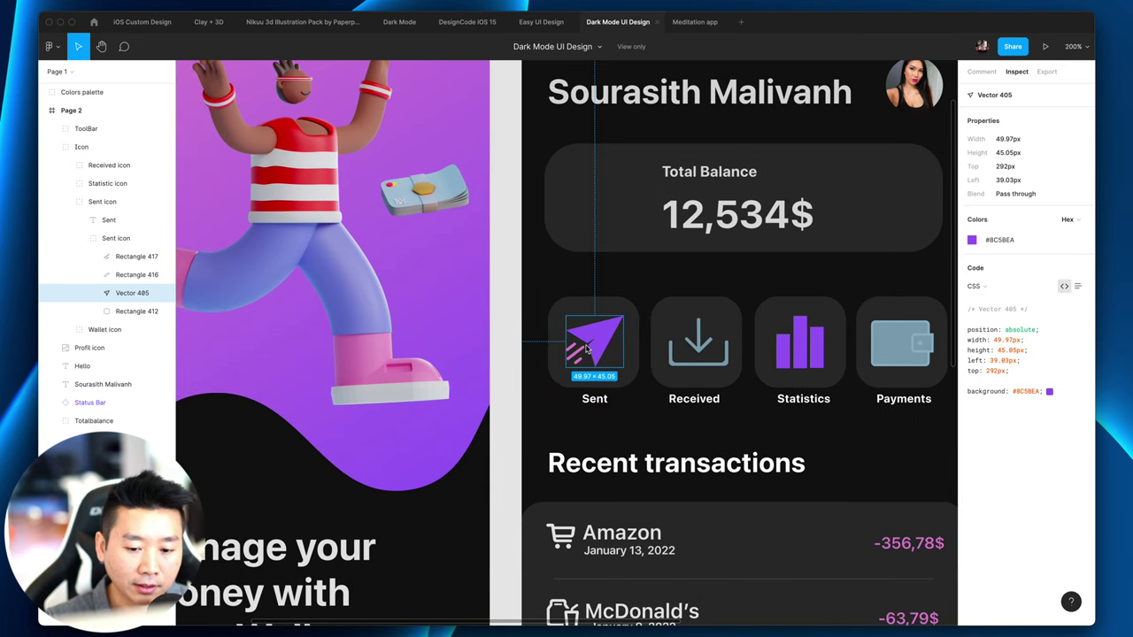
scroll(531, 372, right, 5)
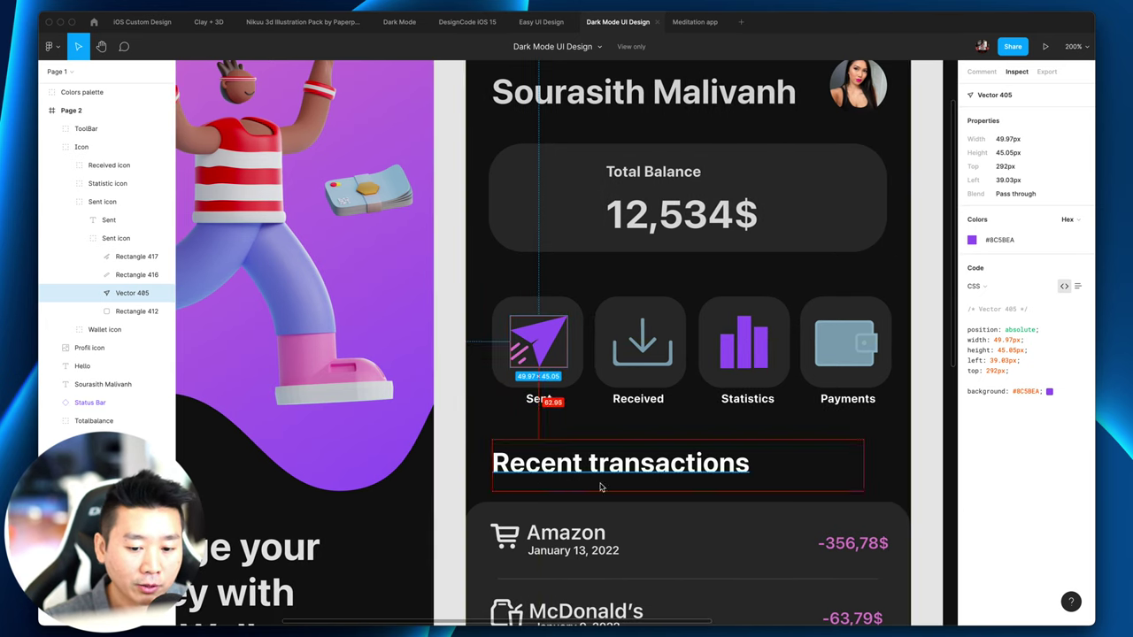
scroll(548, 389, left, 5)
scroll(571, 391, up, 1)
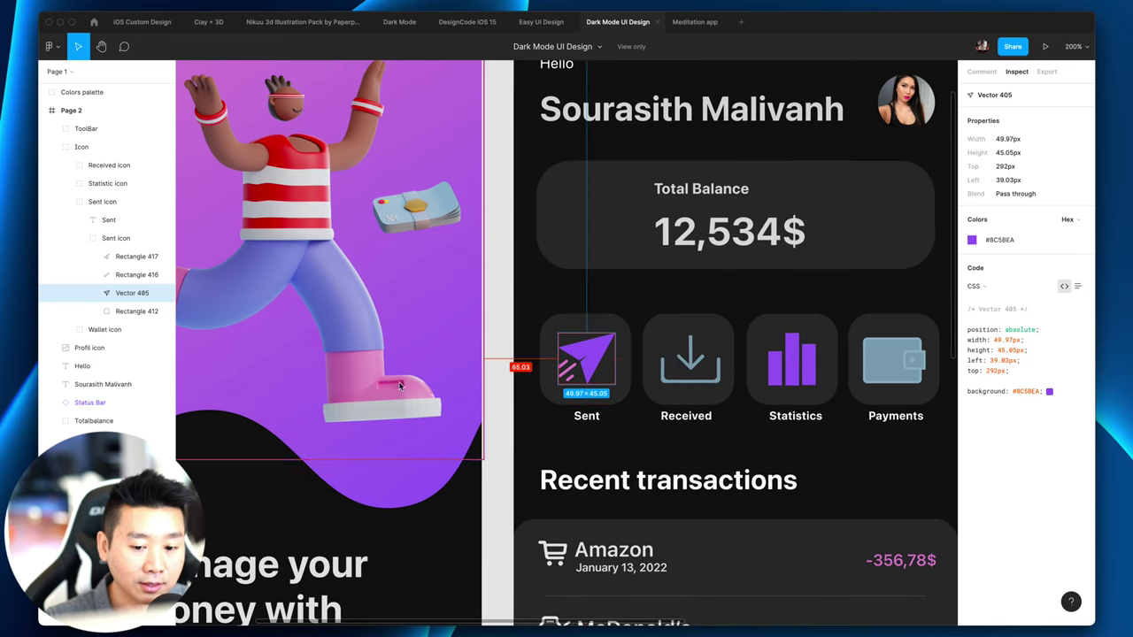
scroll(531, 372, right, 5)
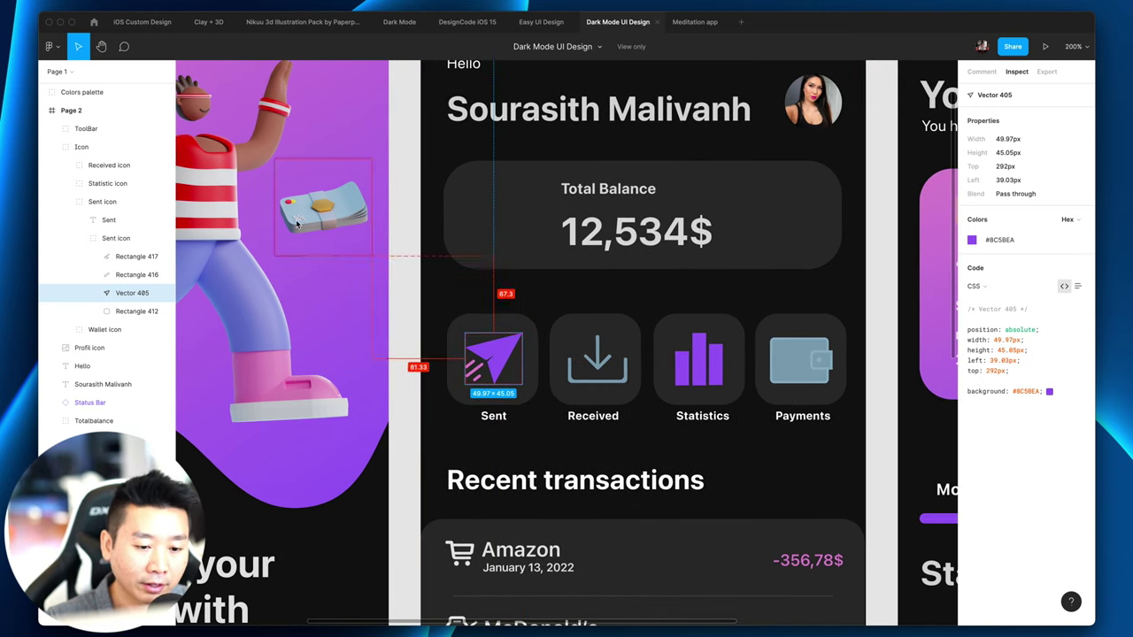
scroll(339, 243, left, 5)
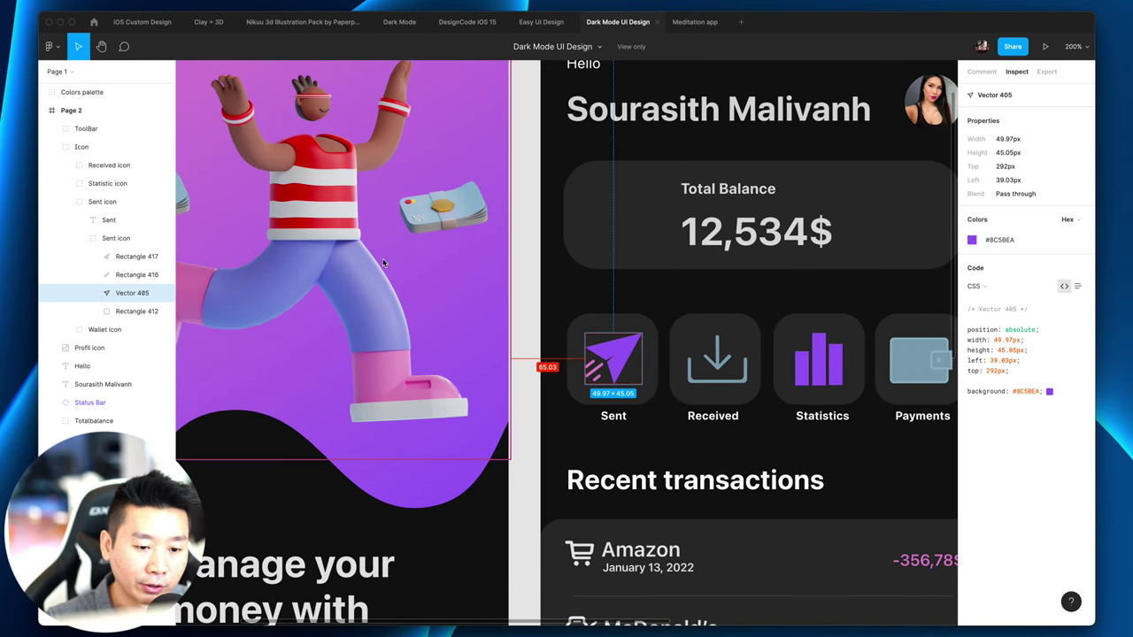
scroll(416, 422, right, 12)
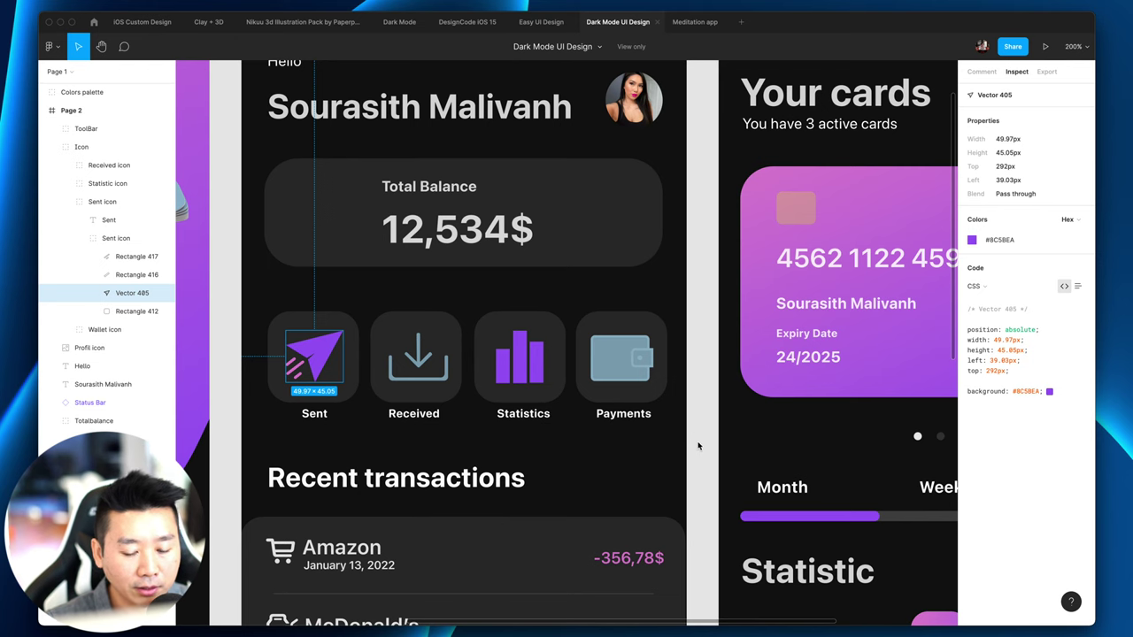
scroll(698, 445, down, 2)
scroll(319, 389, up, 3)
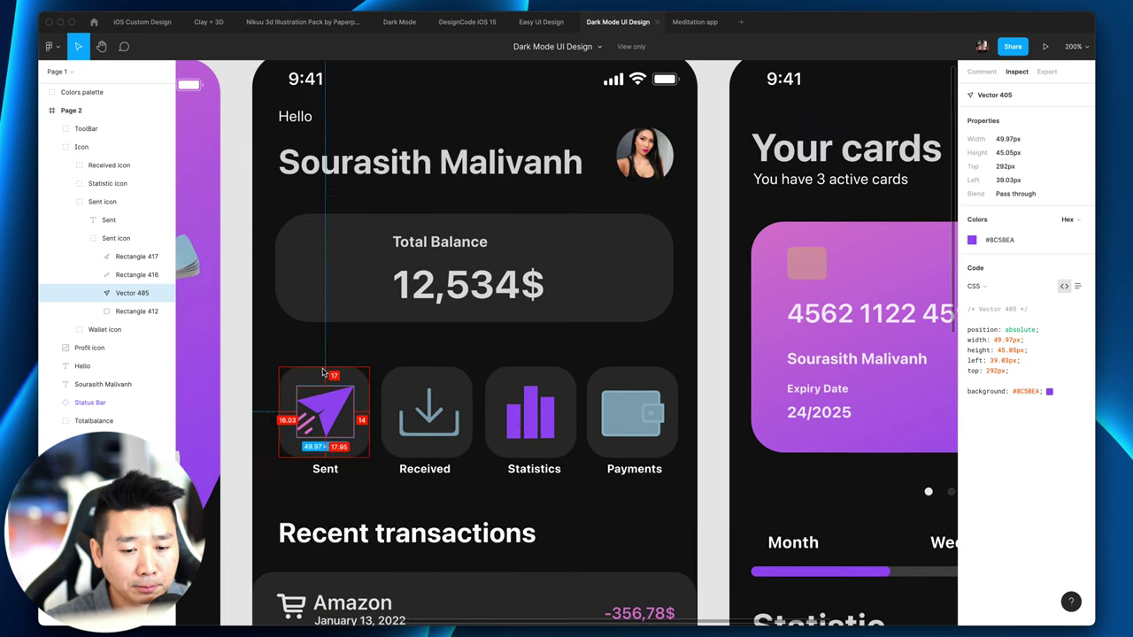
scroll(354, 389, down, 4)
scroll(425, 398, up, 4)
scroll(425, 389, up, 2)
click(321, 285)
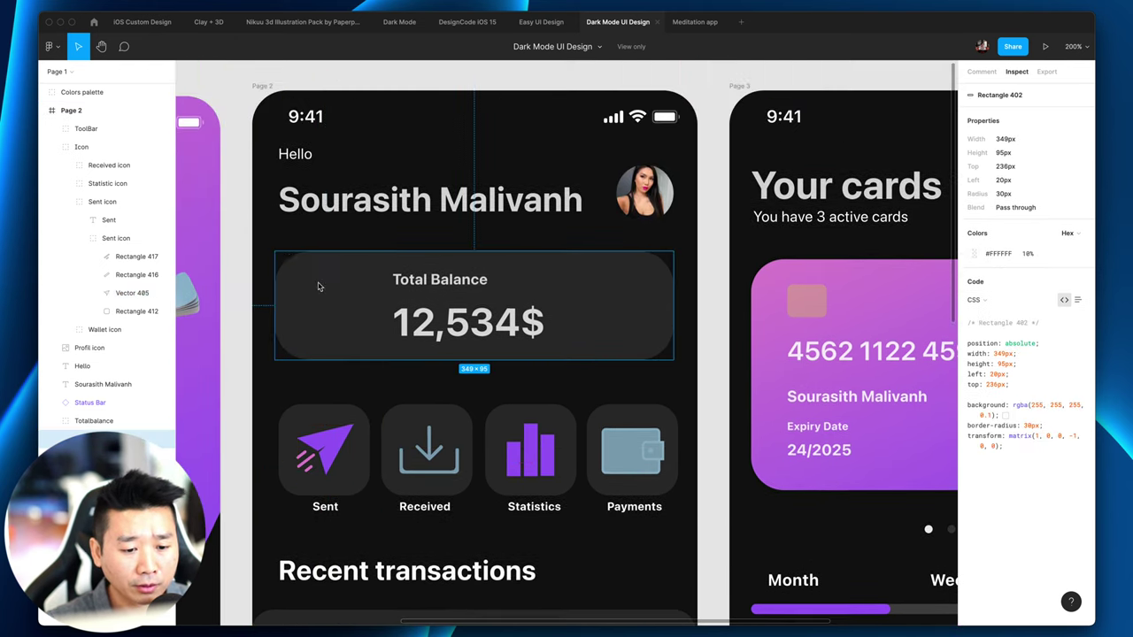
click(282, 227)
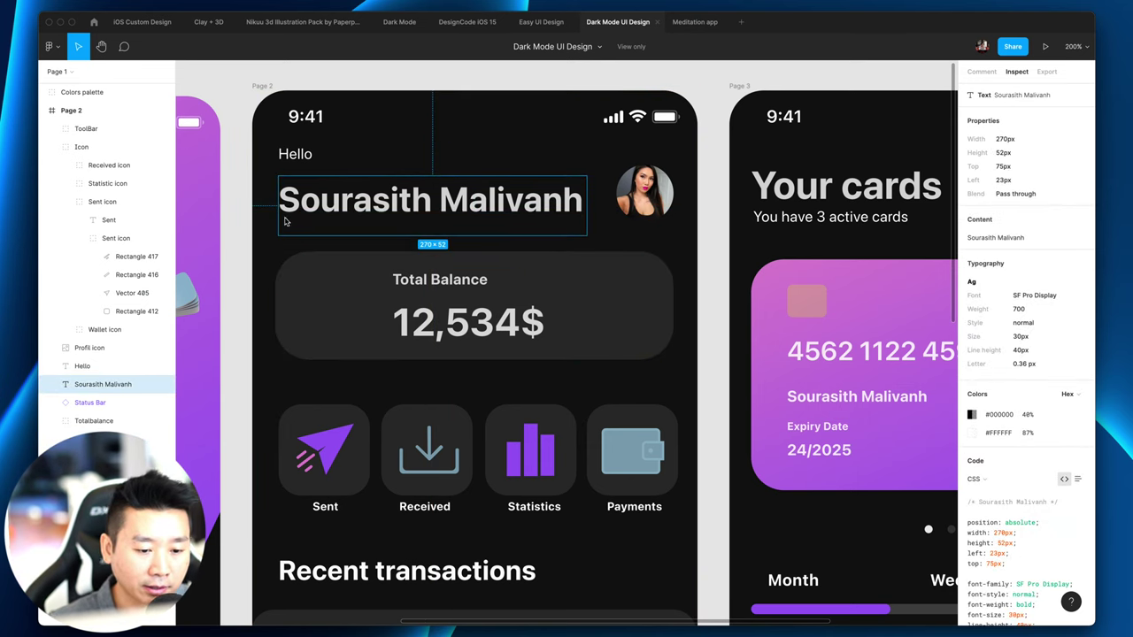
click(283, 291)
click(298, 223)
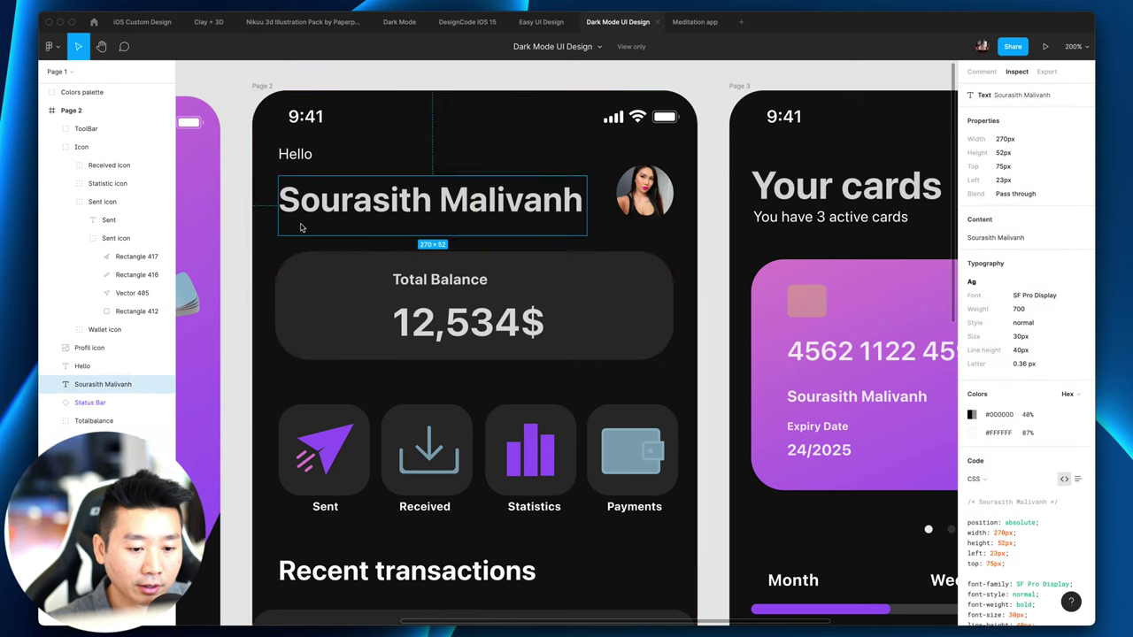
click(599, 321)
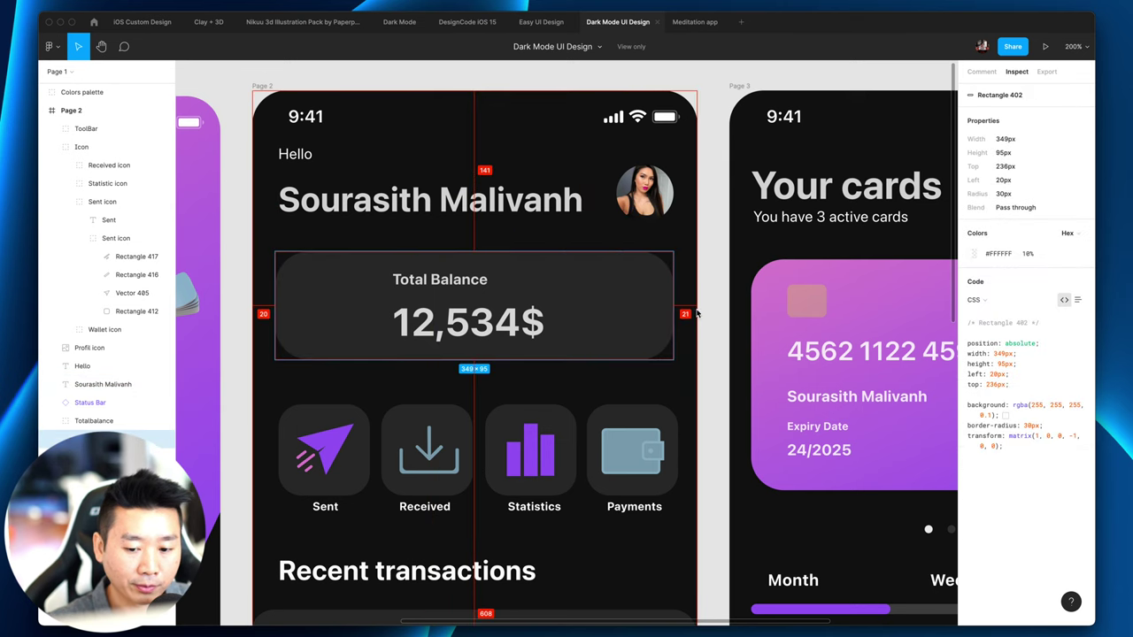
Step: Check the profile avatar's size and position, the name heading, and the Sent icon's arrow and tile
scroll(676, 312, down, 1)
click(645, 181)
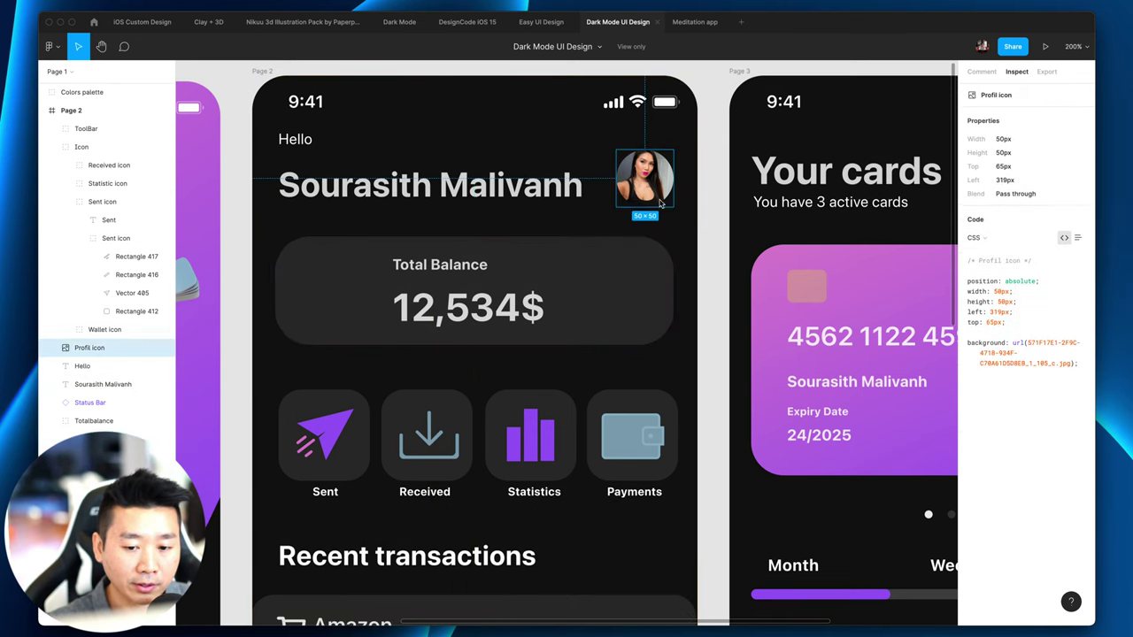
click(575, 187)
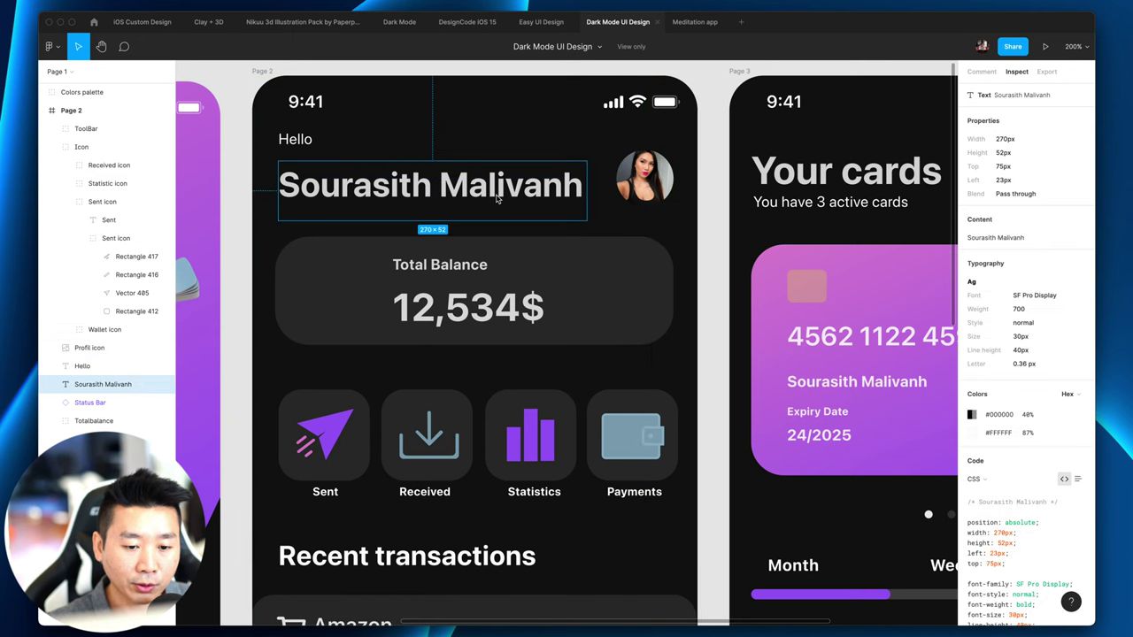
scroll(710, 251, down, 5)
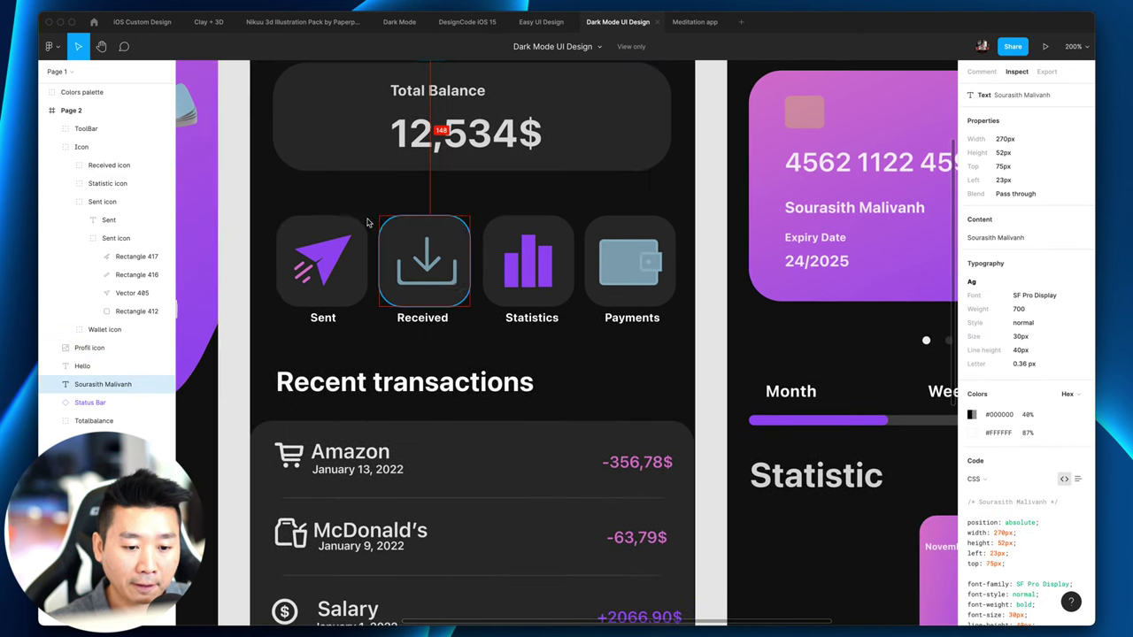
click(301, 264)
click(282, 263)
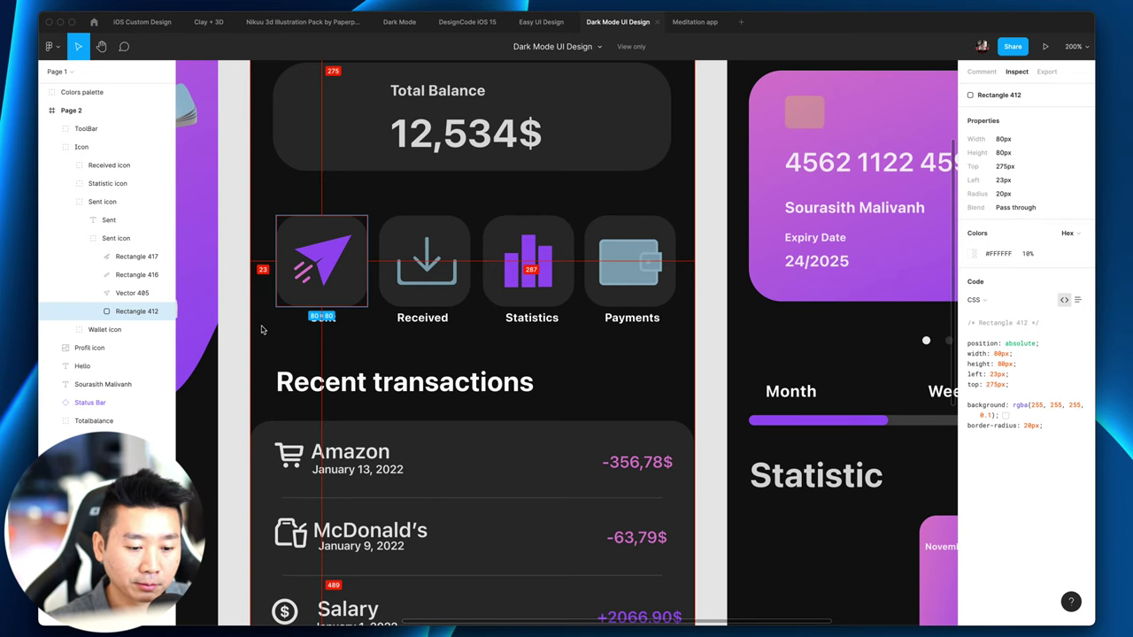
Step: Read the Recent transactions heading specs: 326×46px, SF Pro Display 700, 24px
scroll(261, 330, down, 2)
scroll(269, 221, down, 2)
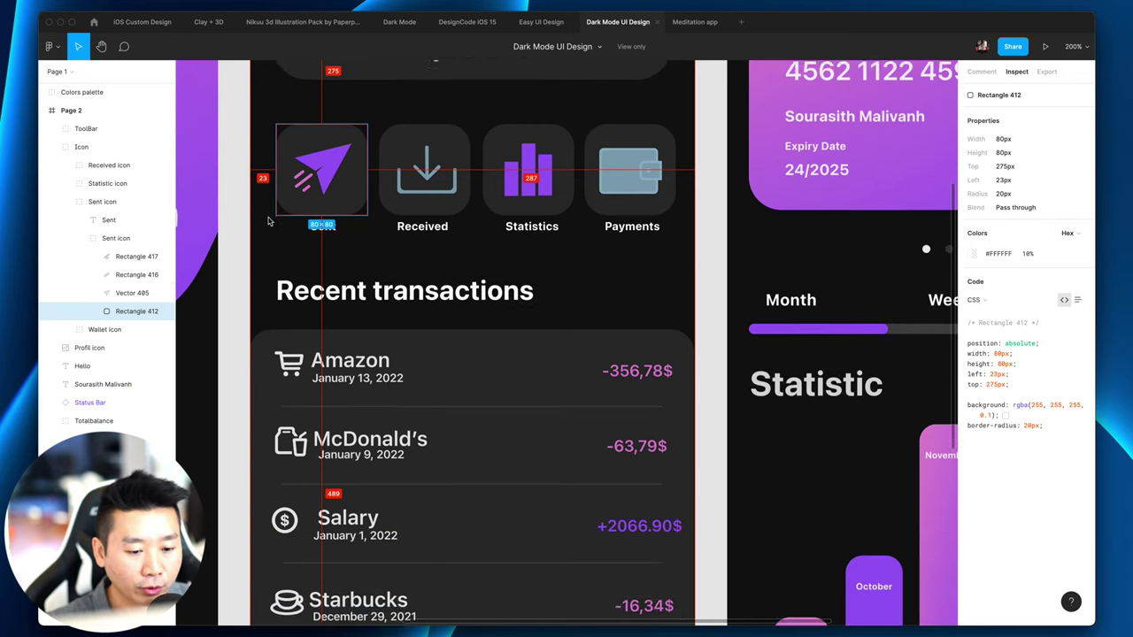
click(305, 234)
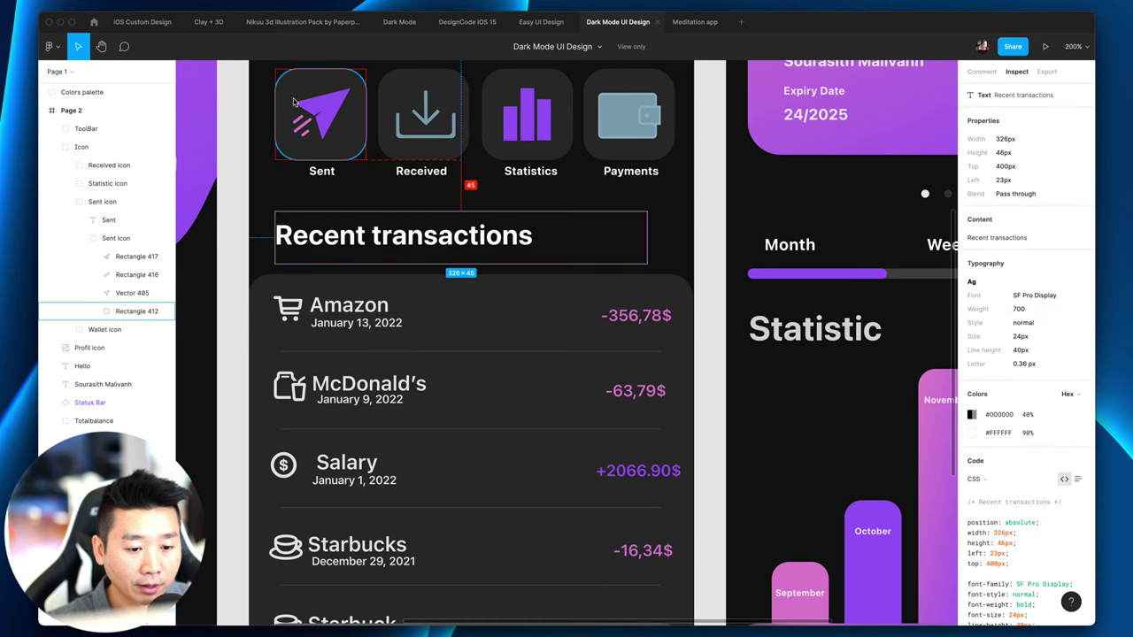
Step: Inspect the Amazon, McDonald's and Salary row icons, plus the tab bar background and home icon
super+click(288, 308)
super+click(281, 386)
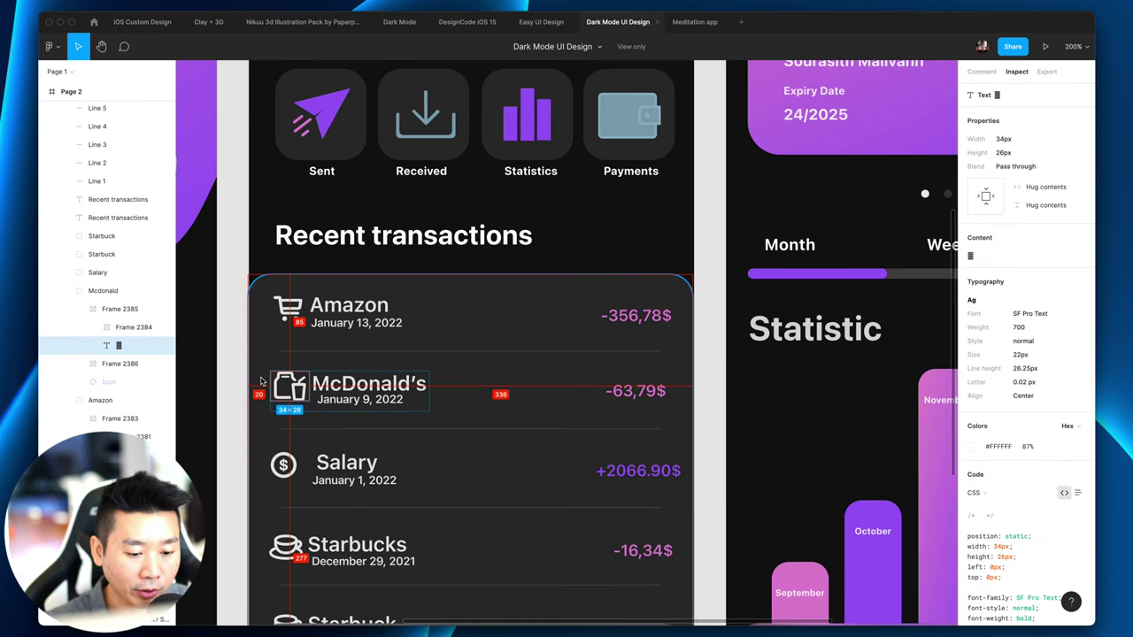
scroll(277, 390, down, 2)
super+click(278, 400)
scroll(278, 398, down, 2)
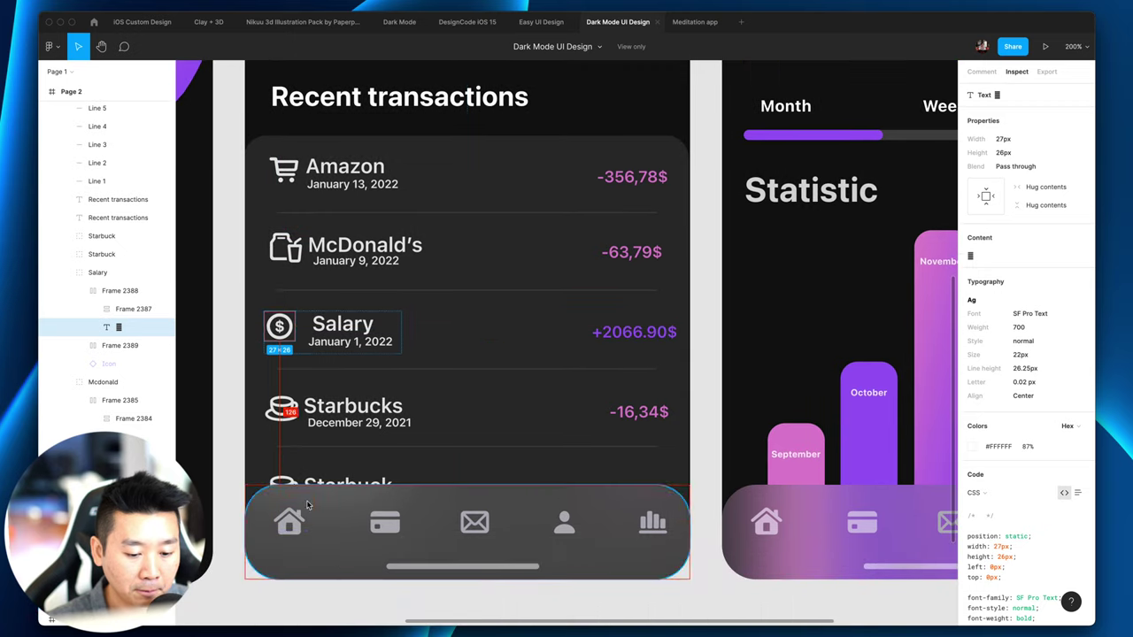
click(264, 506)
super+click(259, 502)
scroll(336, 381, up, 1)
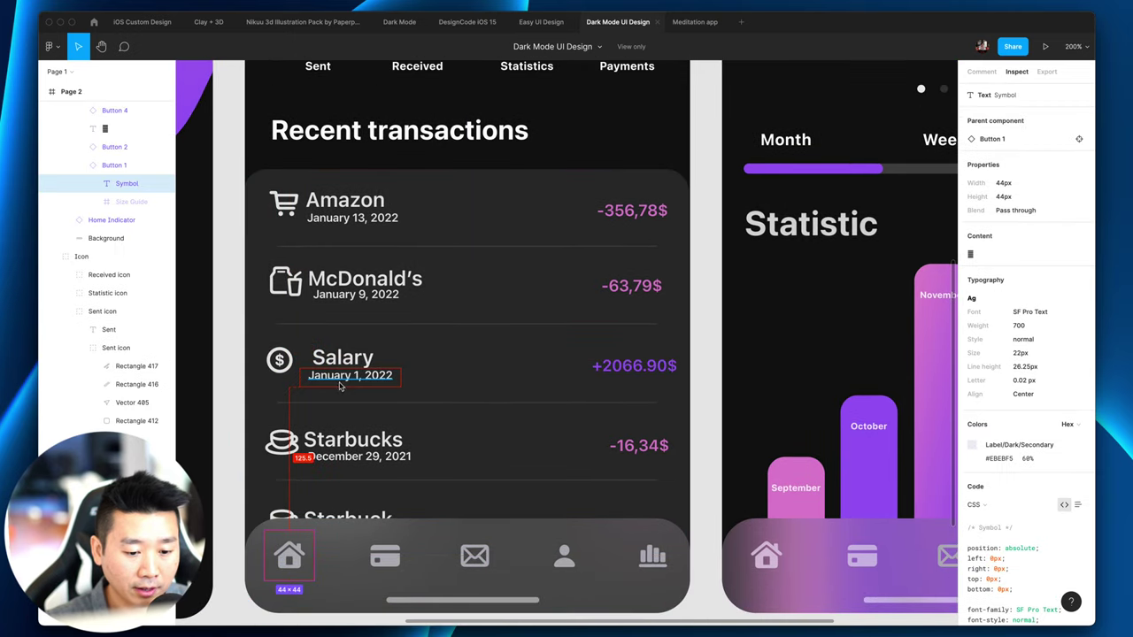
Step: Check the January 1 and January 9, 2022 dates and the Starbucks and Amazon titles, measuring spacing
super+click(326, 373)
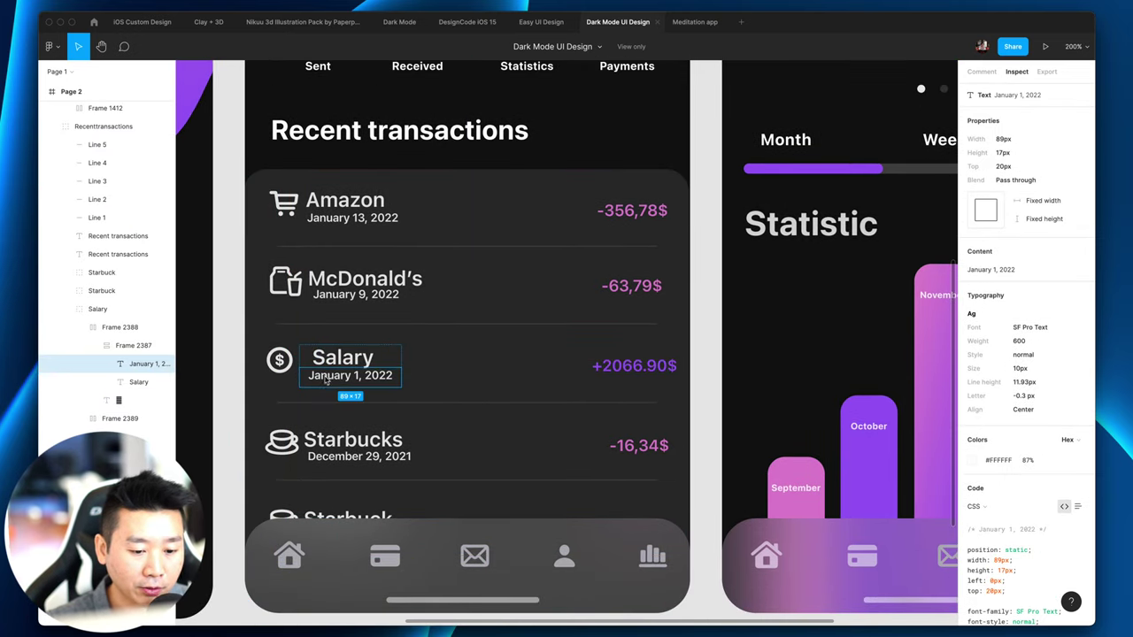
super+click(327, 300)
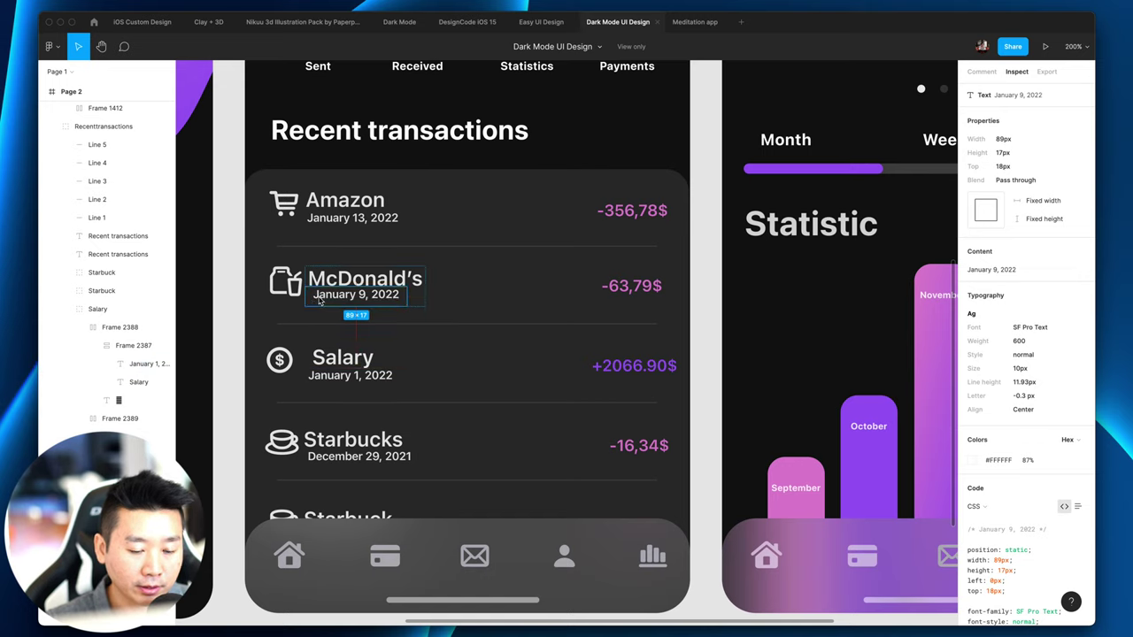
key(alt)
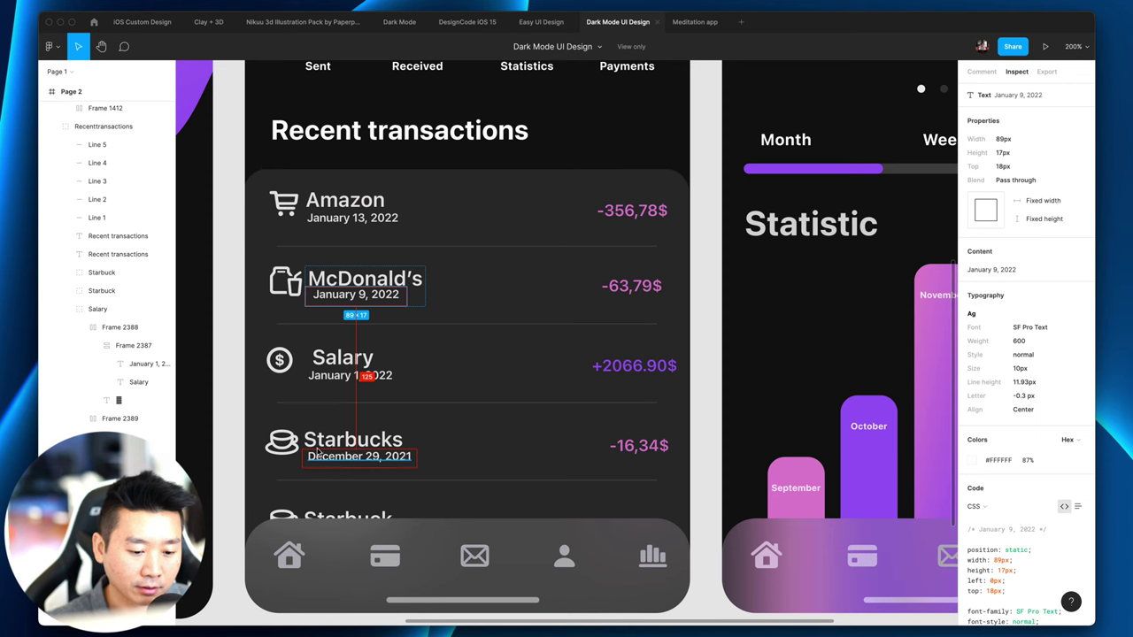
super+click(358, 442)
scroll(382, 470, down, 2)
key(alt)
scroll(395, 466, up, 1)
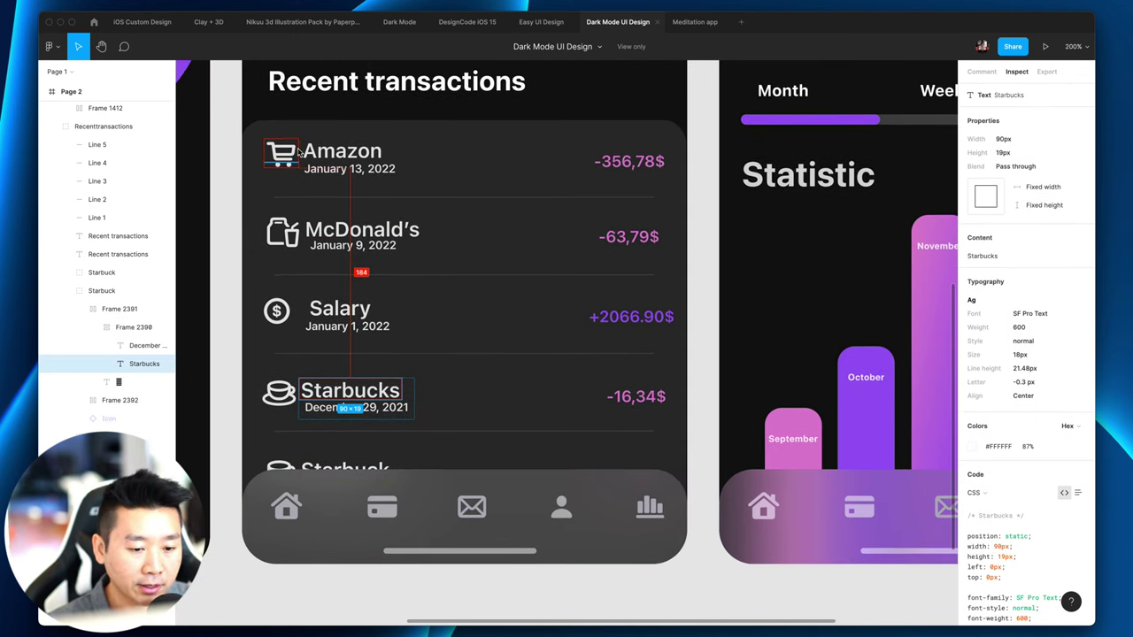
super+click(338, 154)
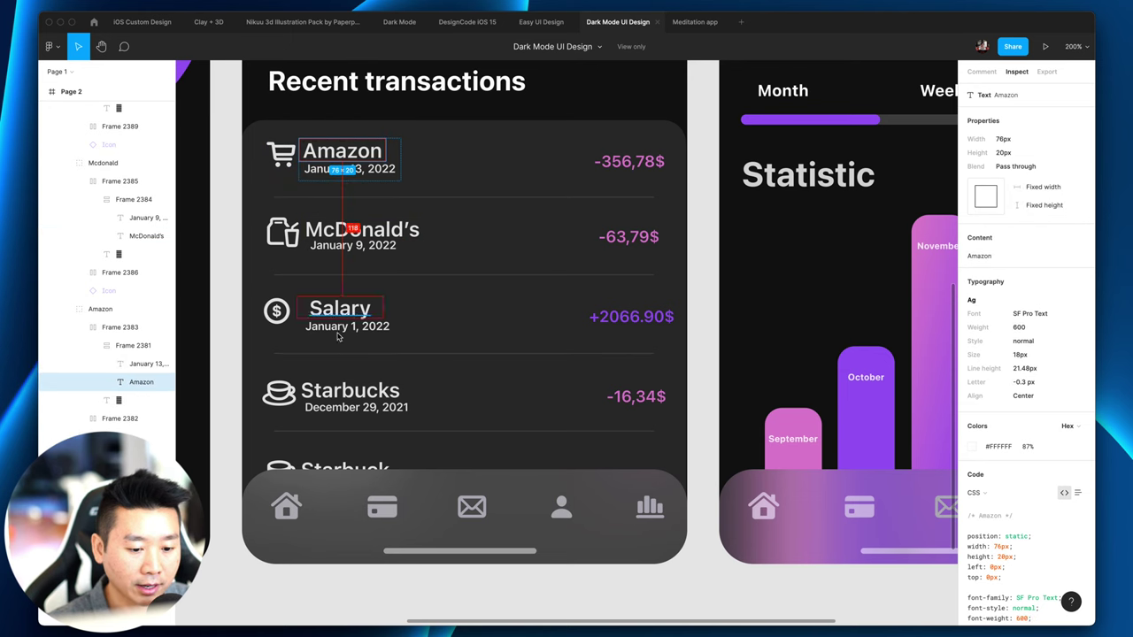
Step: Inspect the +2066.90$ and -16,34$ amounts and their spacing, then bring the Your cards screen into view
scroll(450, 459, right, 3)
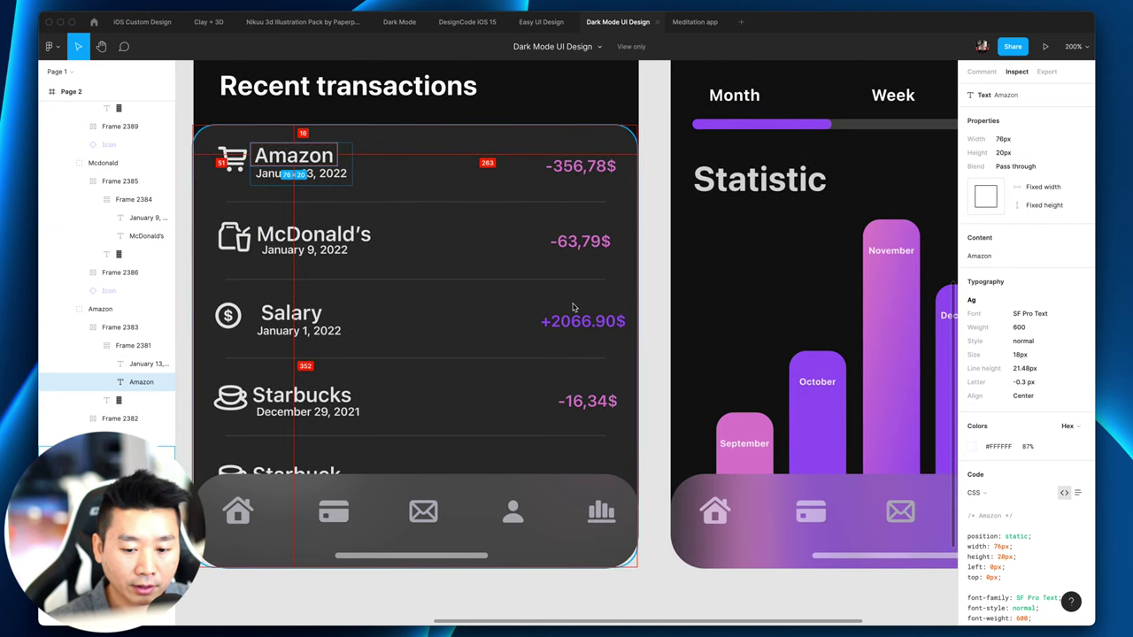
super+click(593, 321)
super+click(601, 401)
super+click(609, 328)
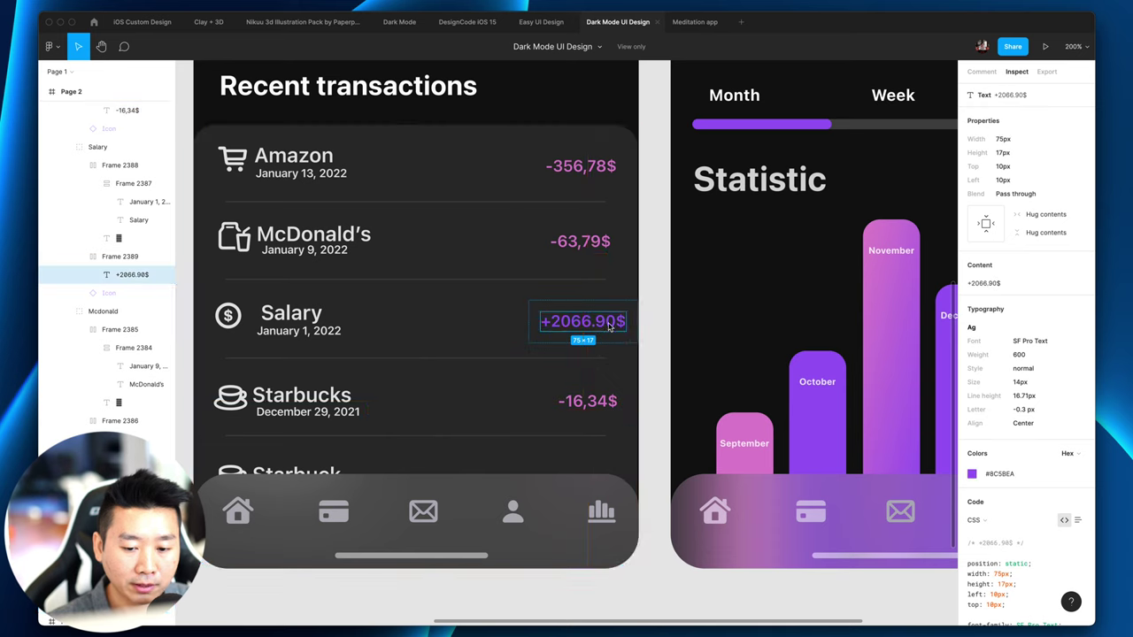
key(alt)
click(660, 283)
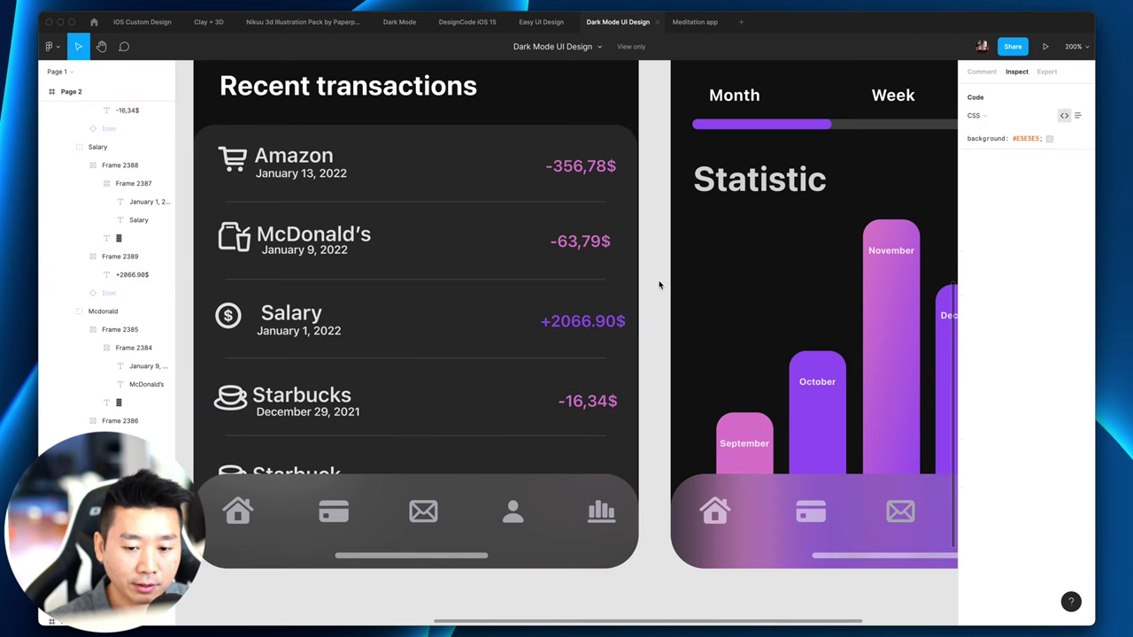
scroll(652, 284, right, 5)
scroll(652, 283, up, 5)
Step: Inspect the Mastercard card's expiry, label, cardholder, number and chip, plus the 'You have 3 active cards' subtitle
scroll(650, 287, up, 5)
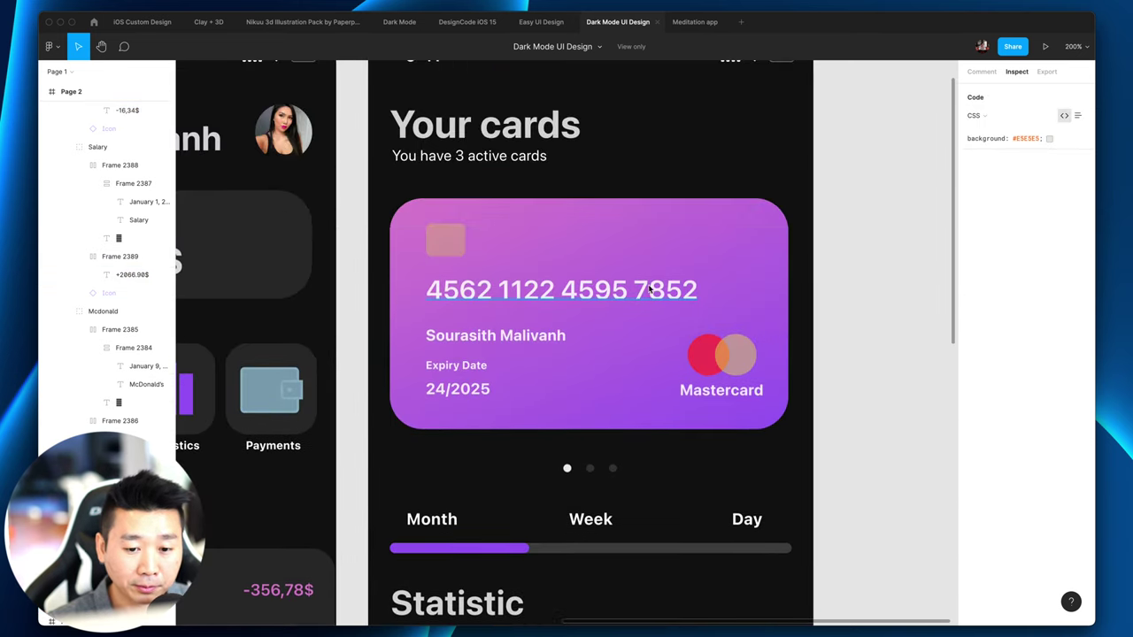
super+click(458, 411)
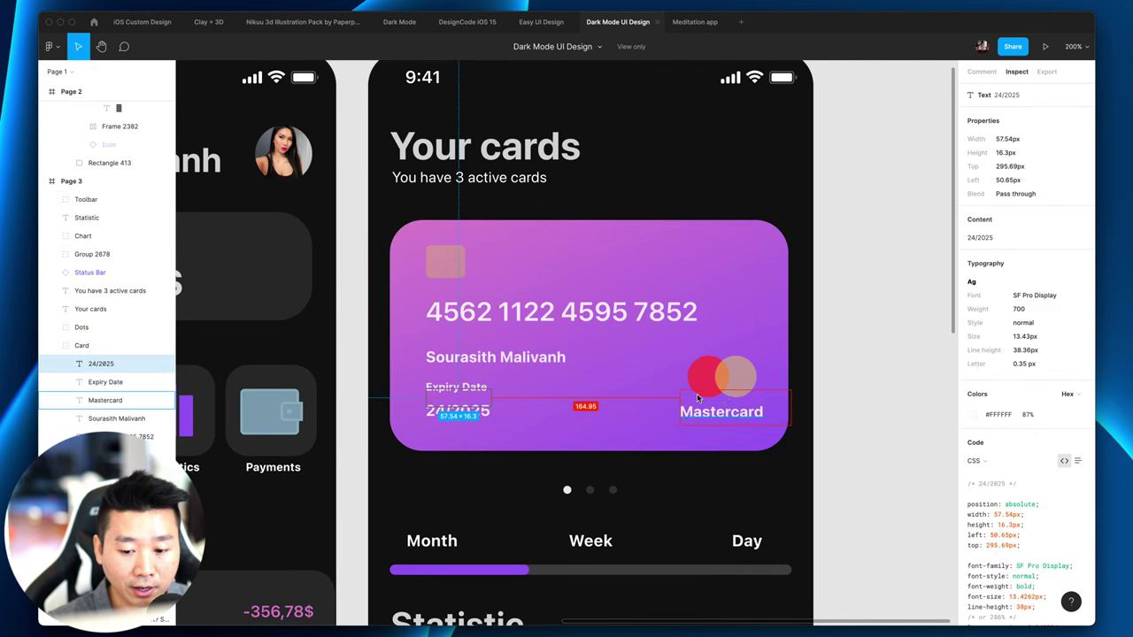
super+click(721, 411)
super+click(465, 387)
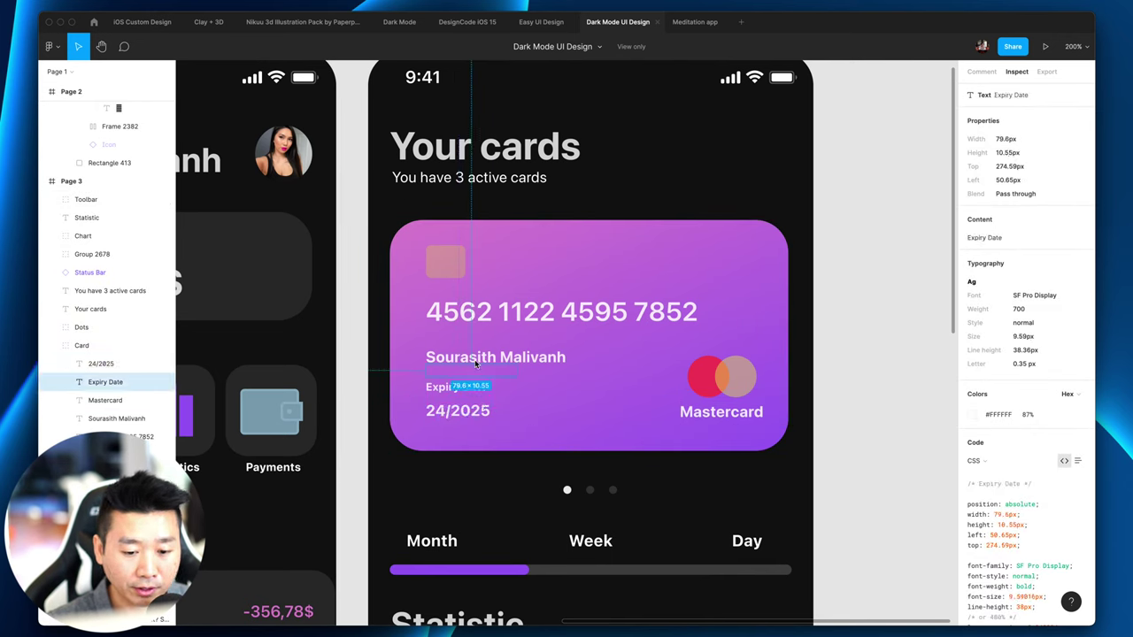
super+click(475, 358)
super+click(466, 311)
super+click(446, 261)
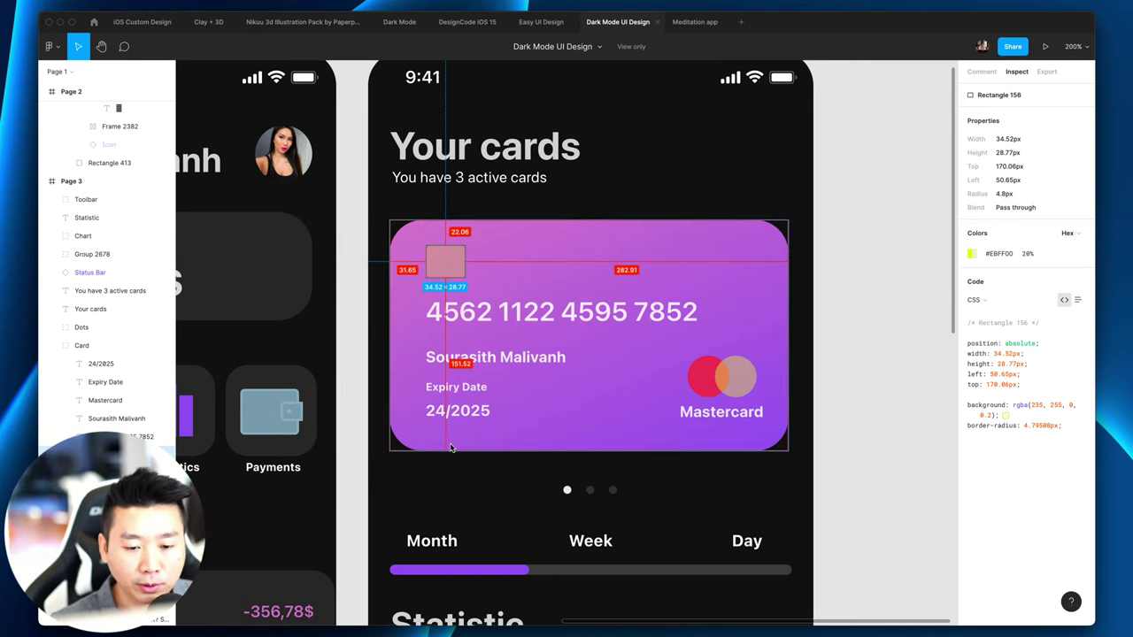
click(440, 177)
Step: Check the Week label and the November and October bars: 50px wide, 15px radius, #8C5BEA
scroll(460, 265, down, 5)
super+click(589, 255)
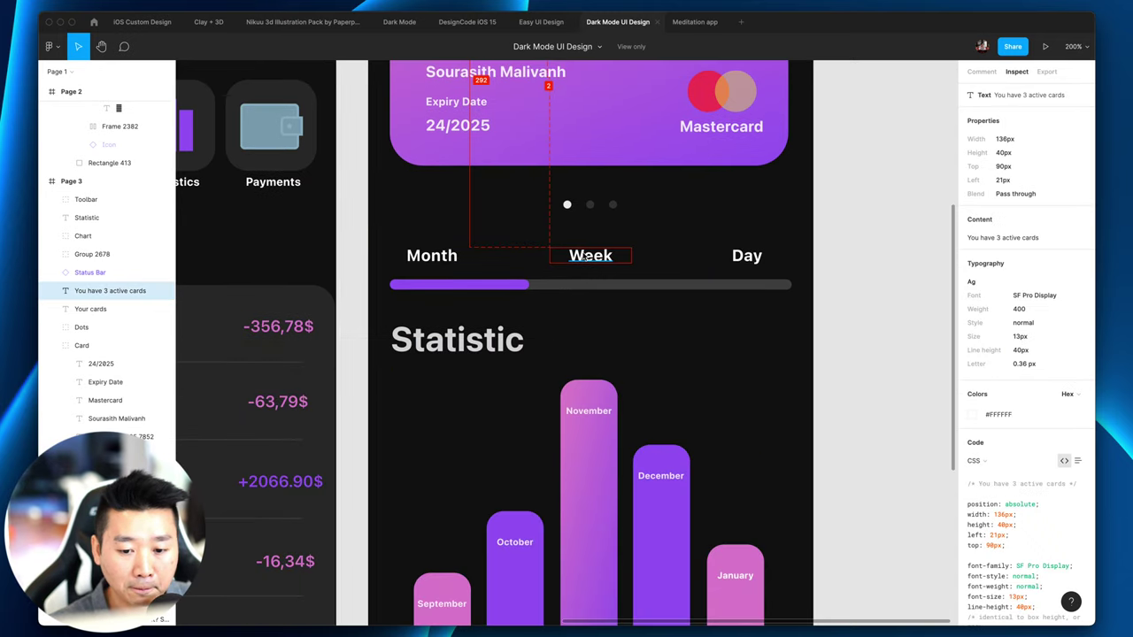
key(Escape)
scroll(718, 382, down, 2)
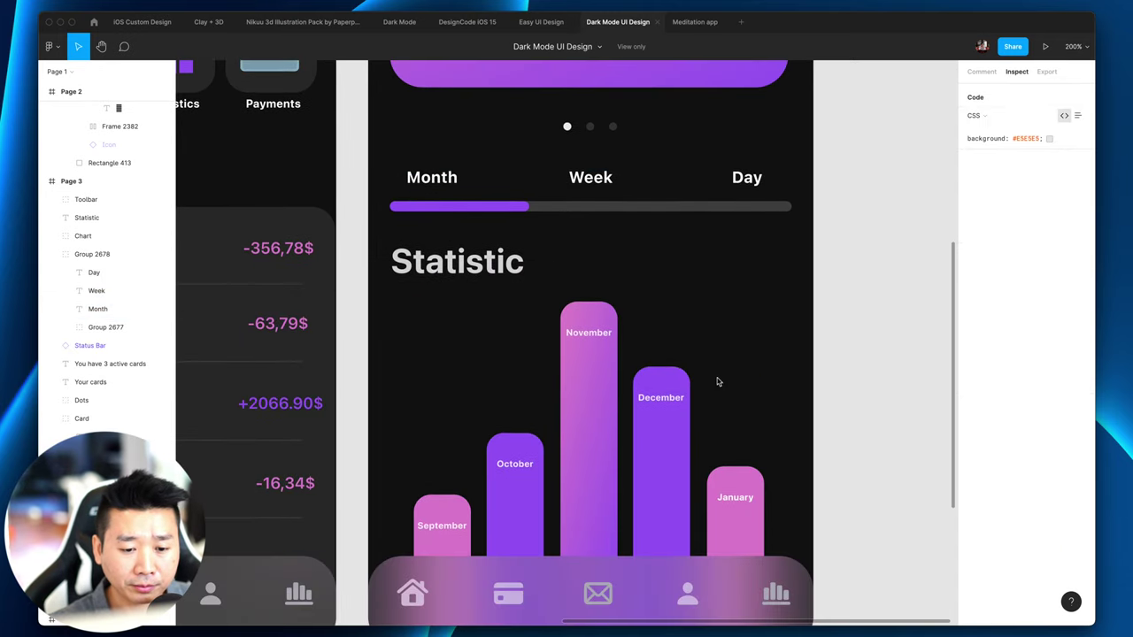
click(581, 399)
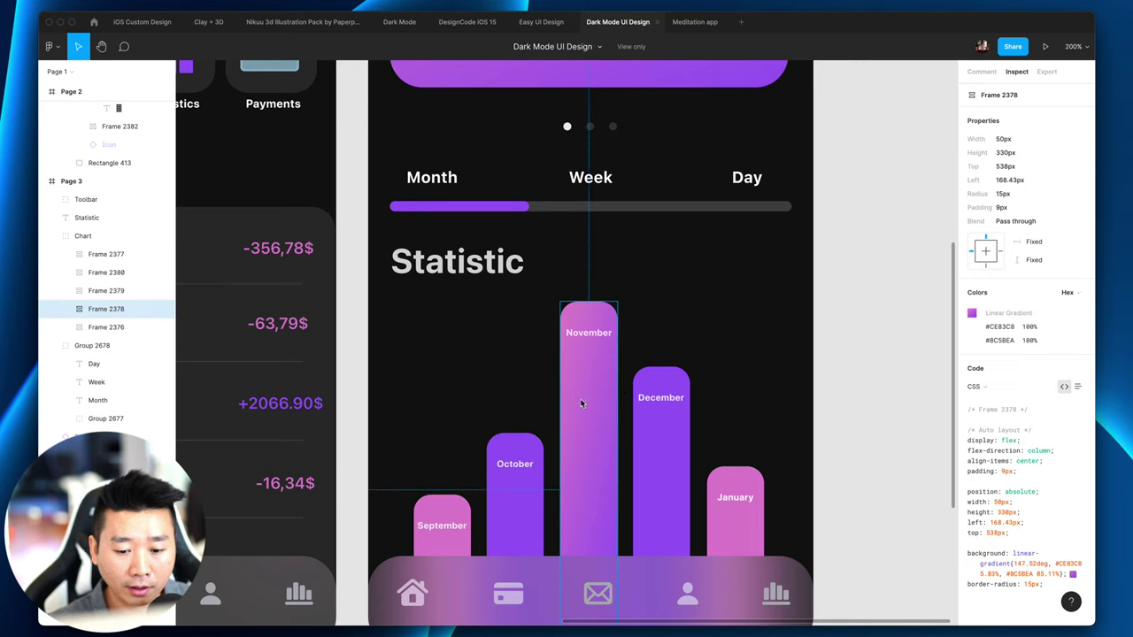
scroll(589, 460, down, 2)
scroll(587, 487, down, 1)
click(412, 487)
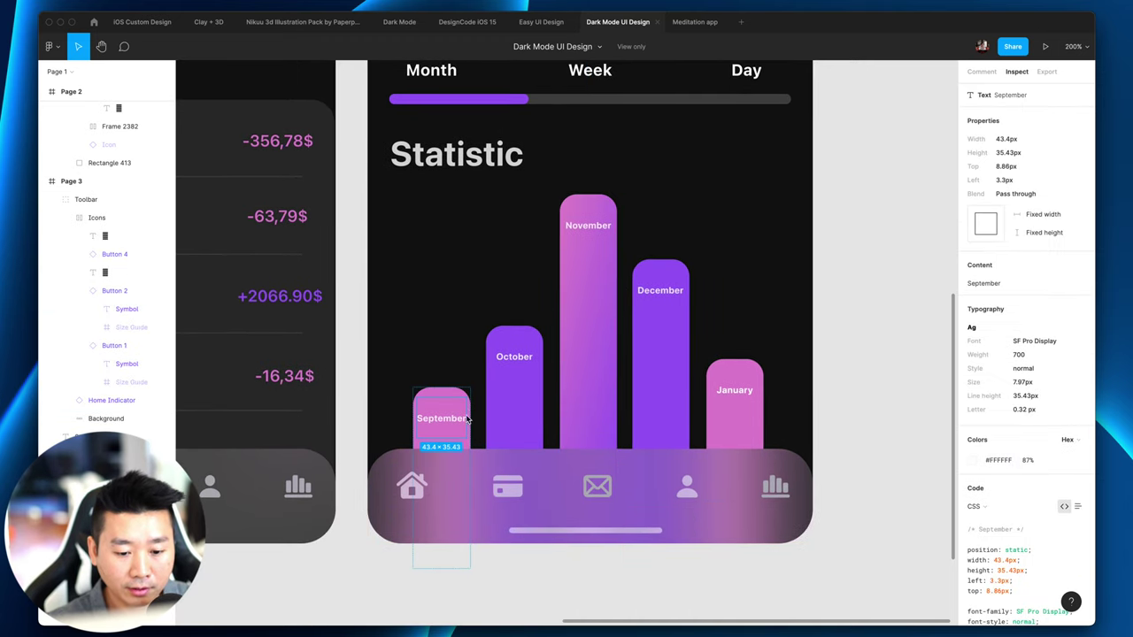
click(517, 381)
key(shift+0)
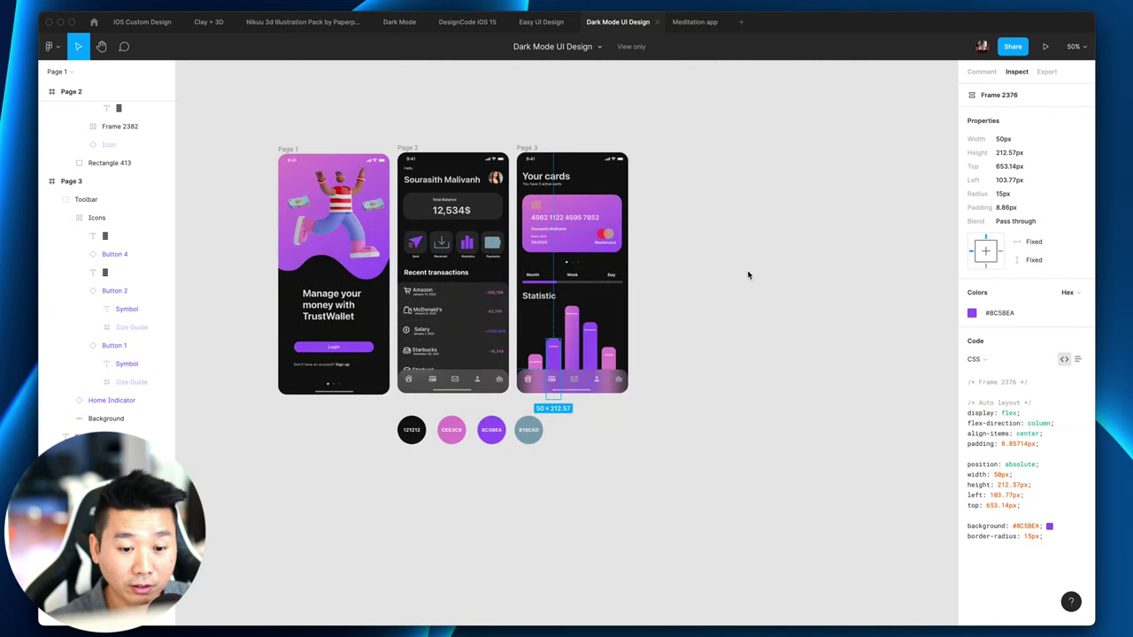
Step: Pan across the three Dark Mode phone screens at 100% zoom
scroll(747, 275, left, 2)
scroll(748, 275, up, 1)
key(shift+0)
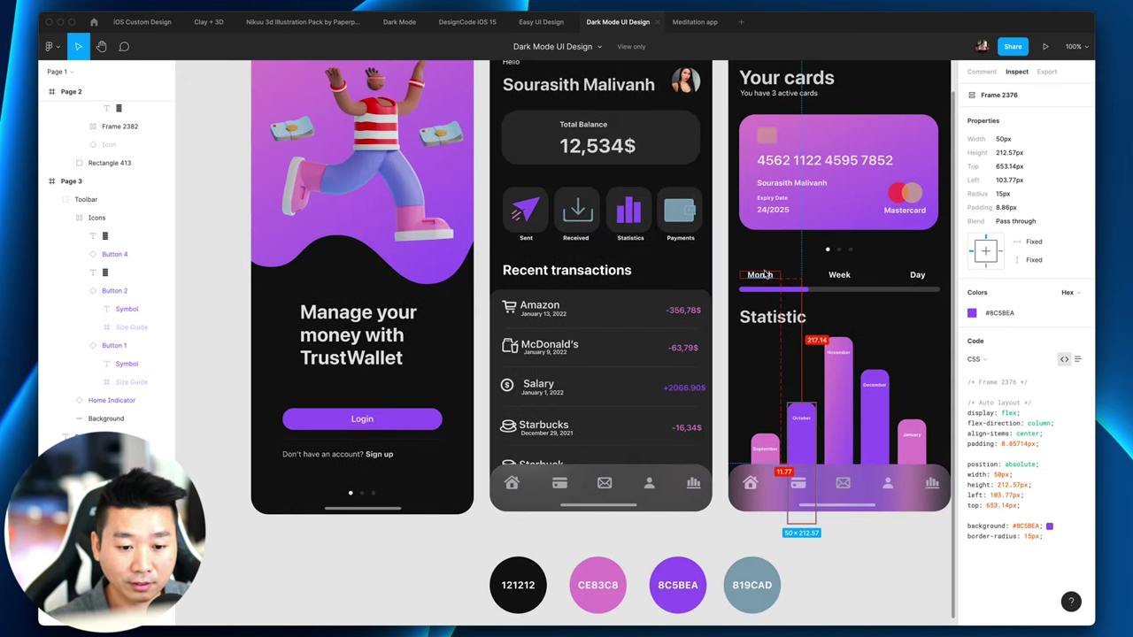
scroll(763, 274, up, 2)
scroll(762, 274, right, 1)
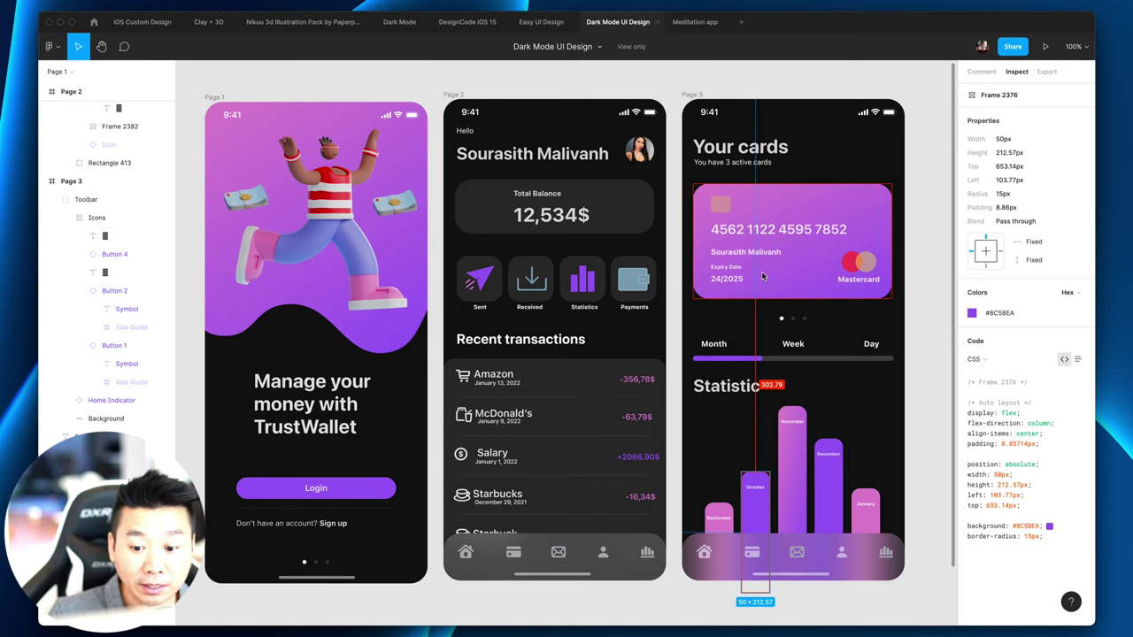
scroll(759, 283, down, 2)
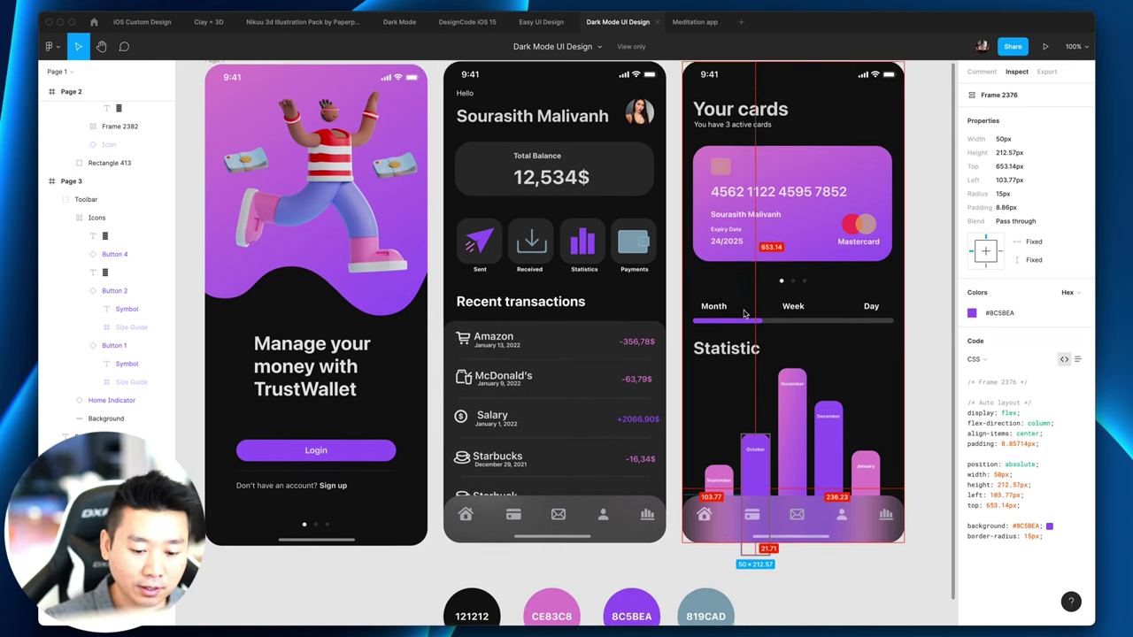
scroll(745, 314, up, 3)
scroll(744, 314, down, 2)
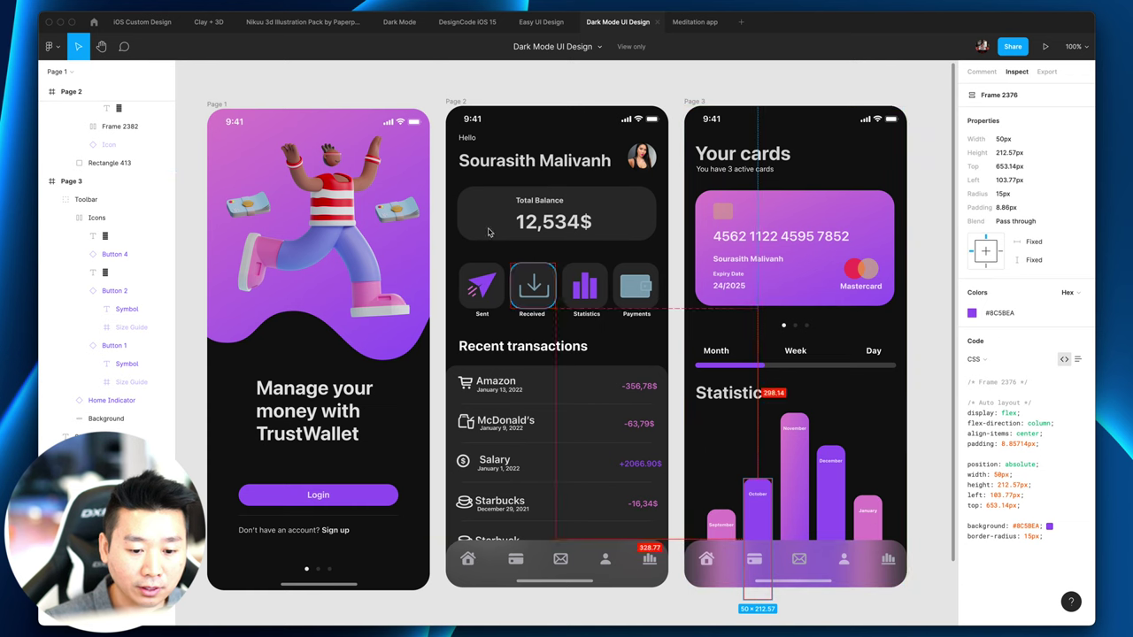
Step: Switch to the Meditation app file and pan across the first variant's screens at 100%
click(686, 25)
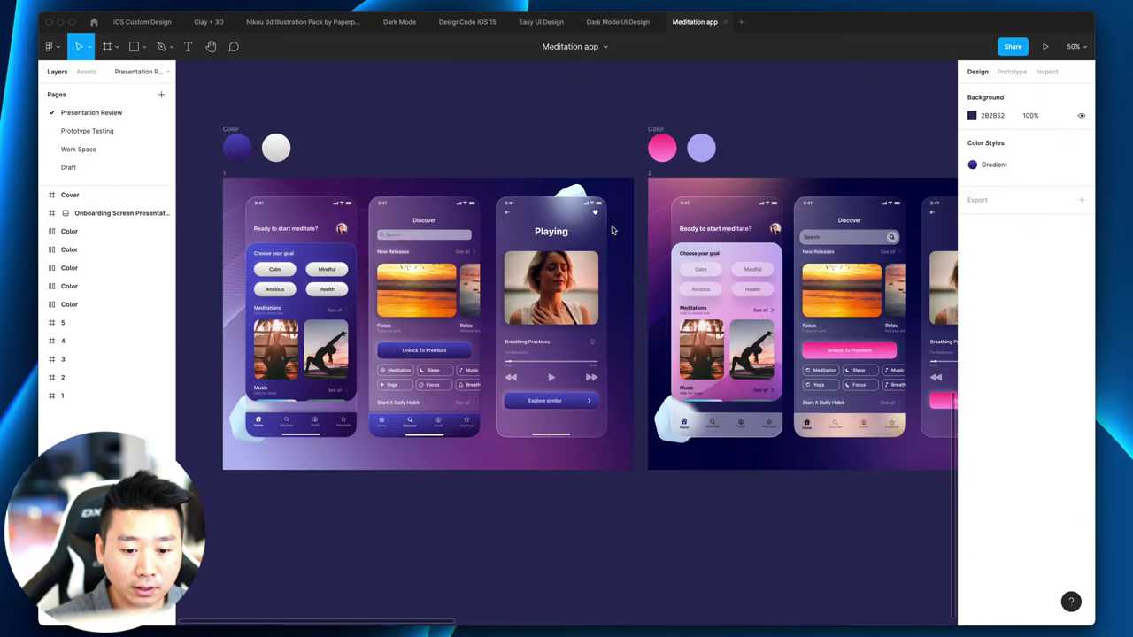
scroll(535, 220, up, 3)
key(shift+0)
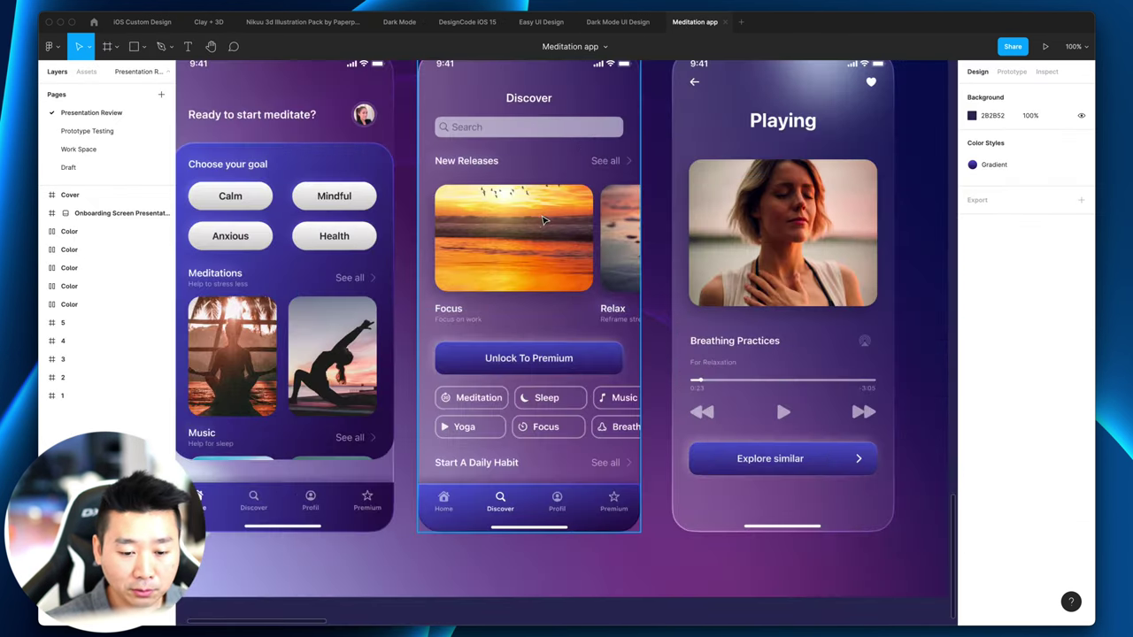
scroll(544, 220, left, 3)
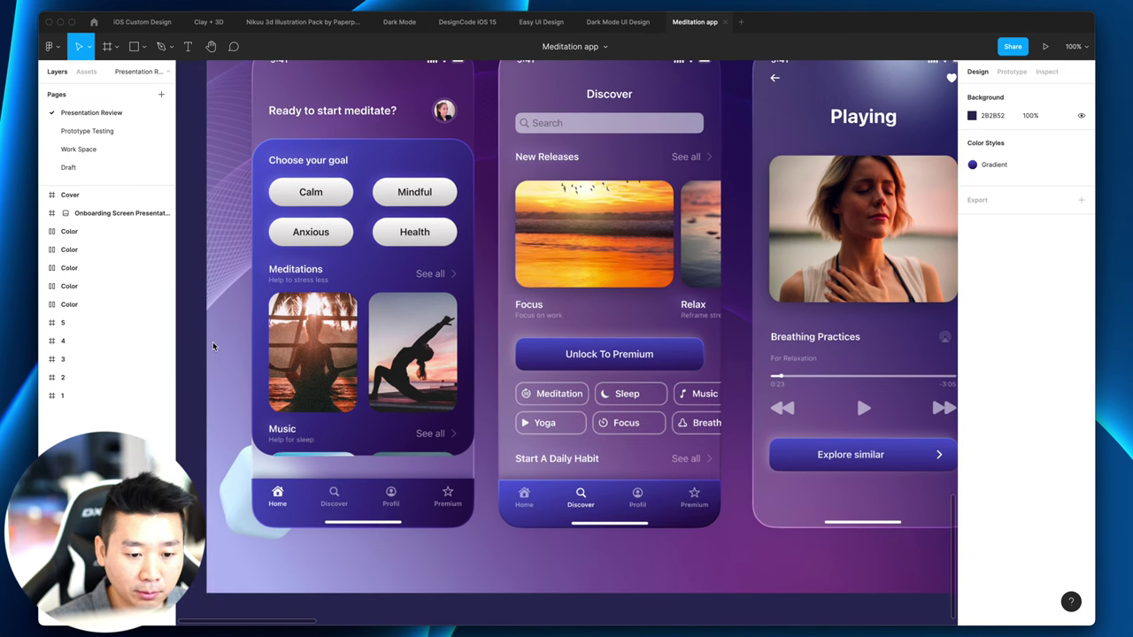
scroll(213, 348, up, 2)
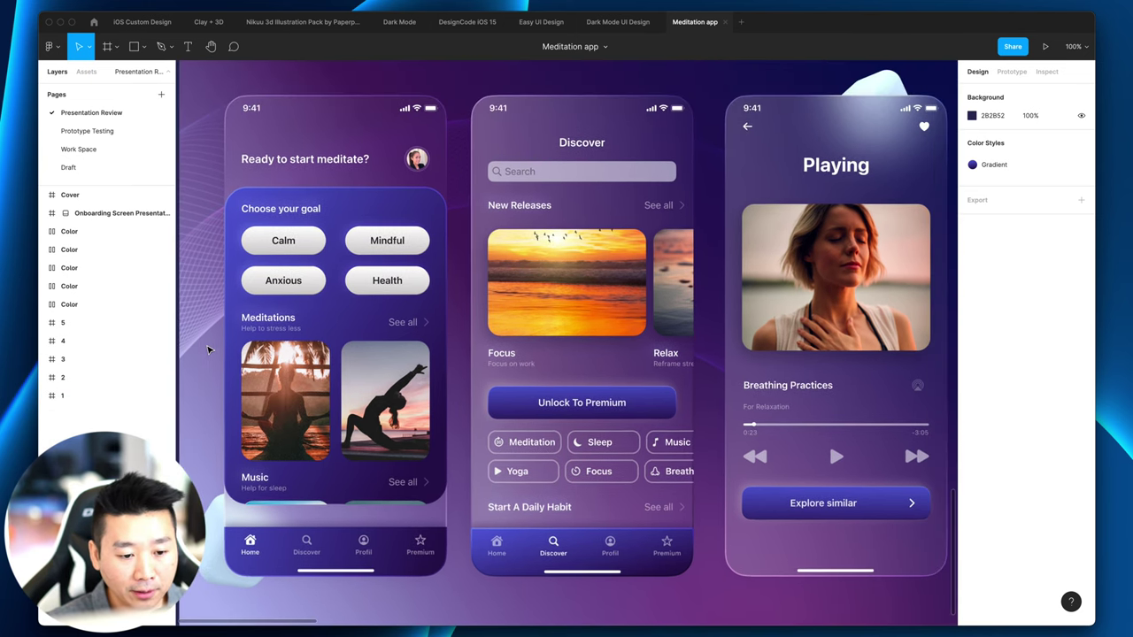
scroll(265, 319, left, 2)
scroll(370, 270, left, 3)
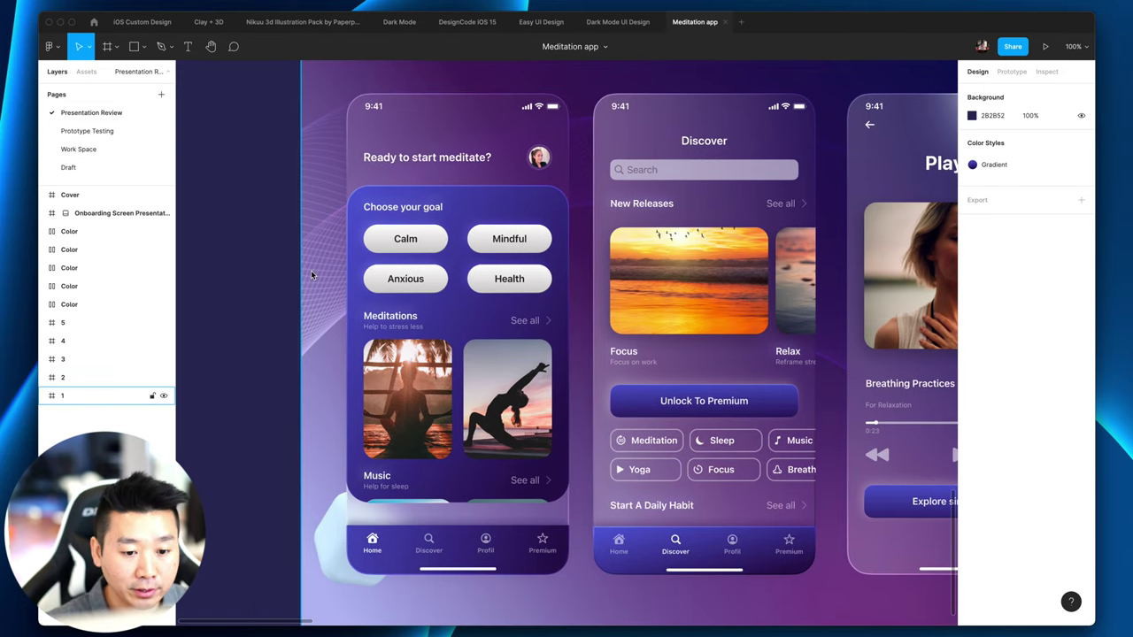
Step: Zoom in on the Home screen's goal card, zoom back out, and select the Home screen
key(super+equal)
scroll(315, 275, left, 4)
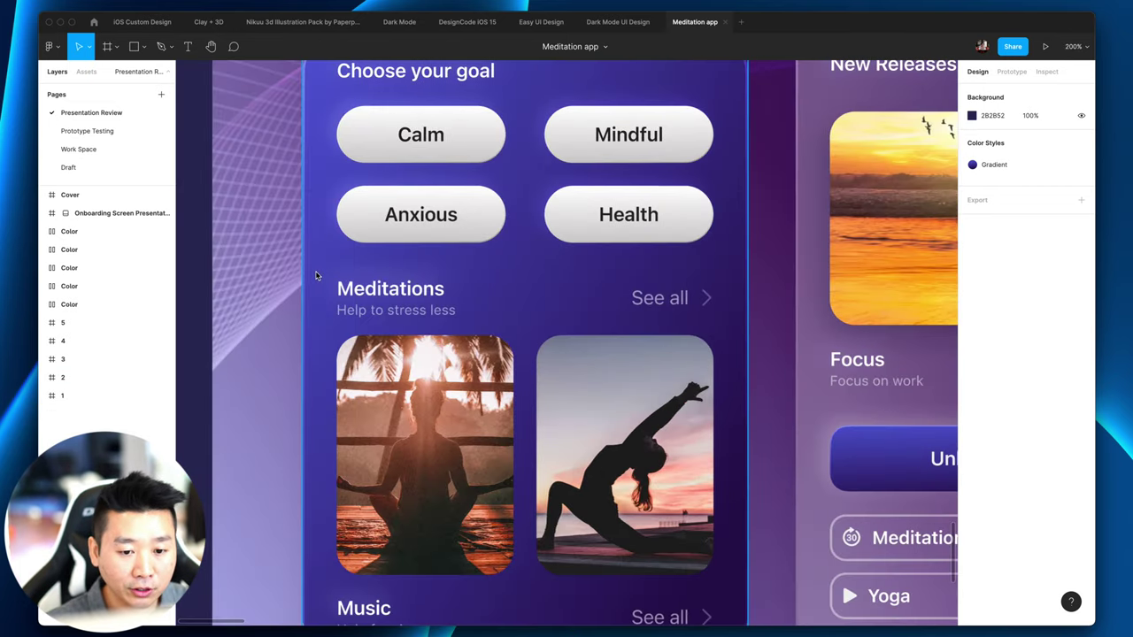
scroll(315, 275, up, 2)
key(super+minus)
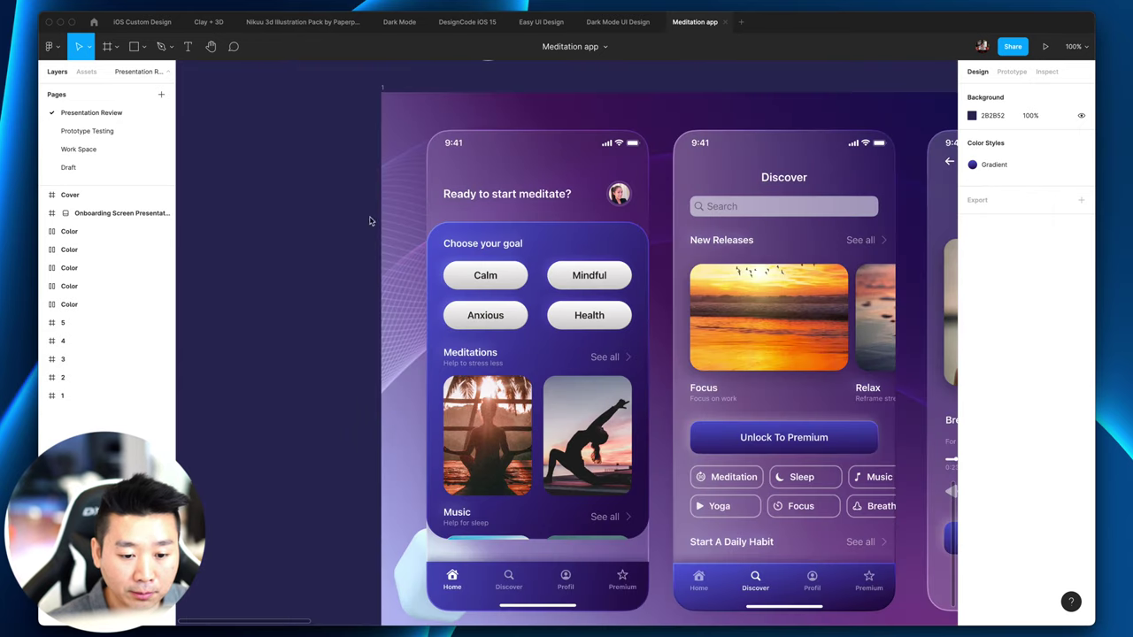
click(483, 290)
Step: Inspect the Calm button, the Meditations frame and the Title-Profil row on the Home screen
super+click(468, 280)
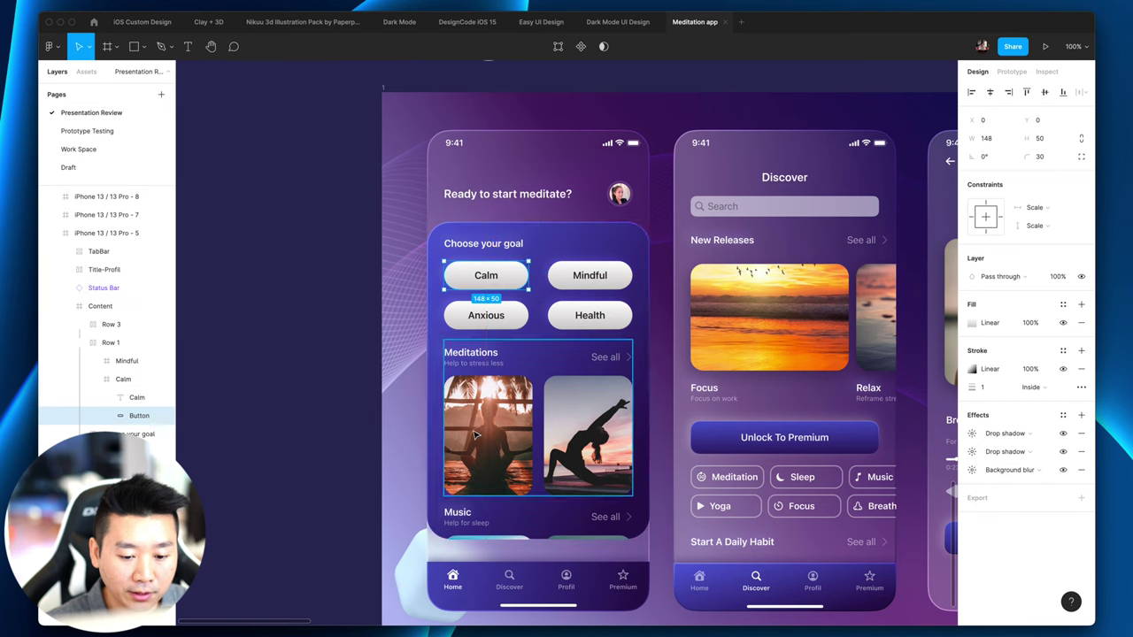
click(443, 437)
click(441, 195)
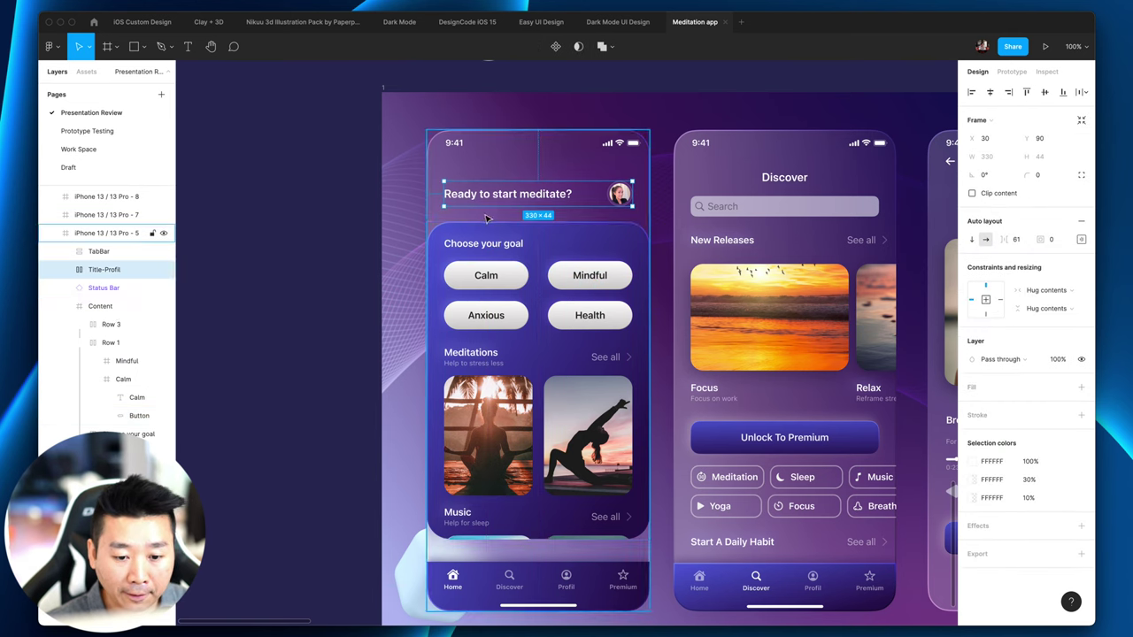
key(plus)
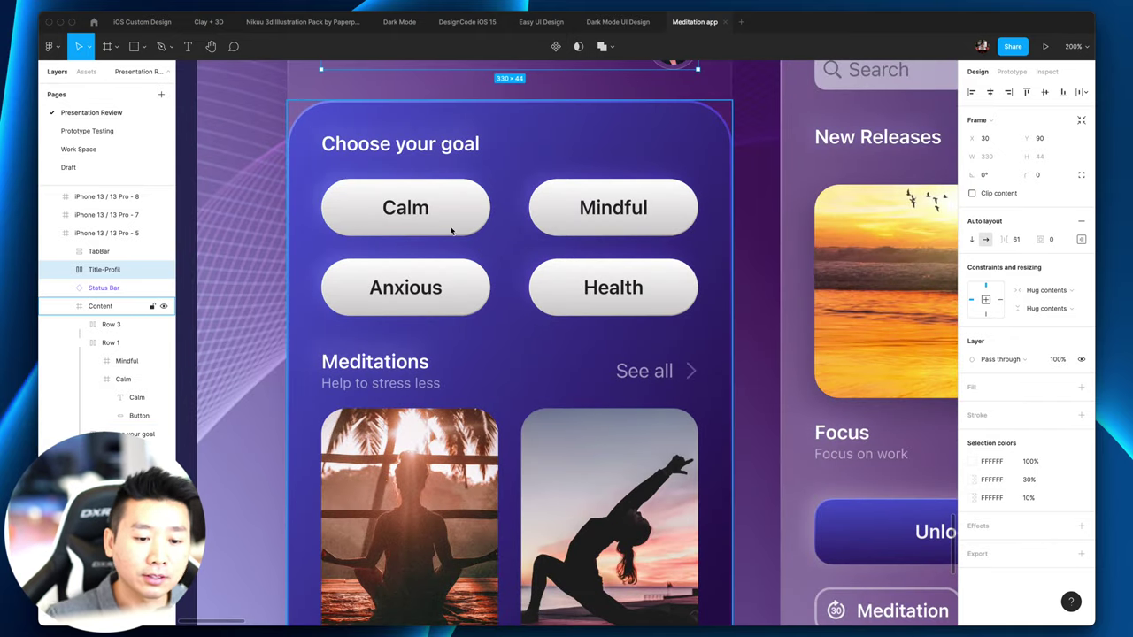
Step: Drill into the Calm pill, then inspect the Choose your goal heading and Anxious/Health row (330×50px, 34px spacing)
double_click(394, 225)
double_click(395, 225)
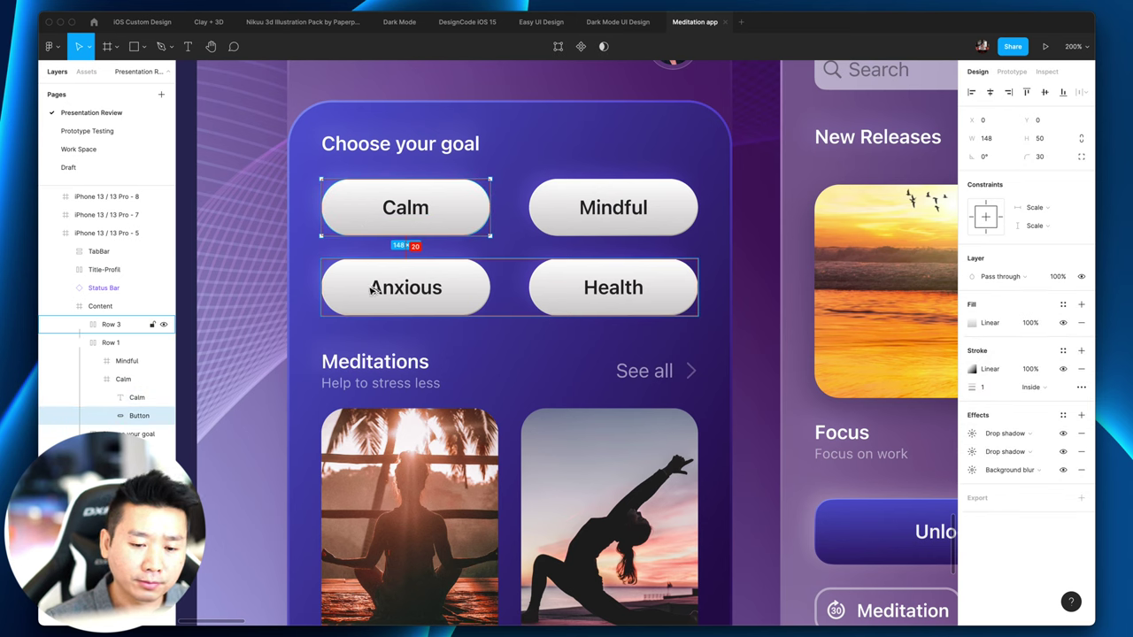
click(371, 290)
click(401, 152)
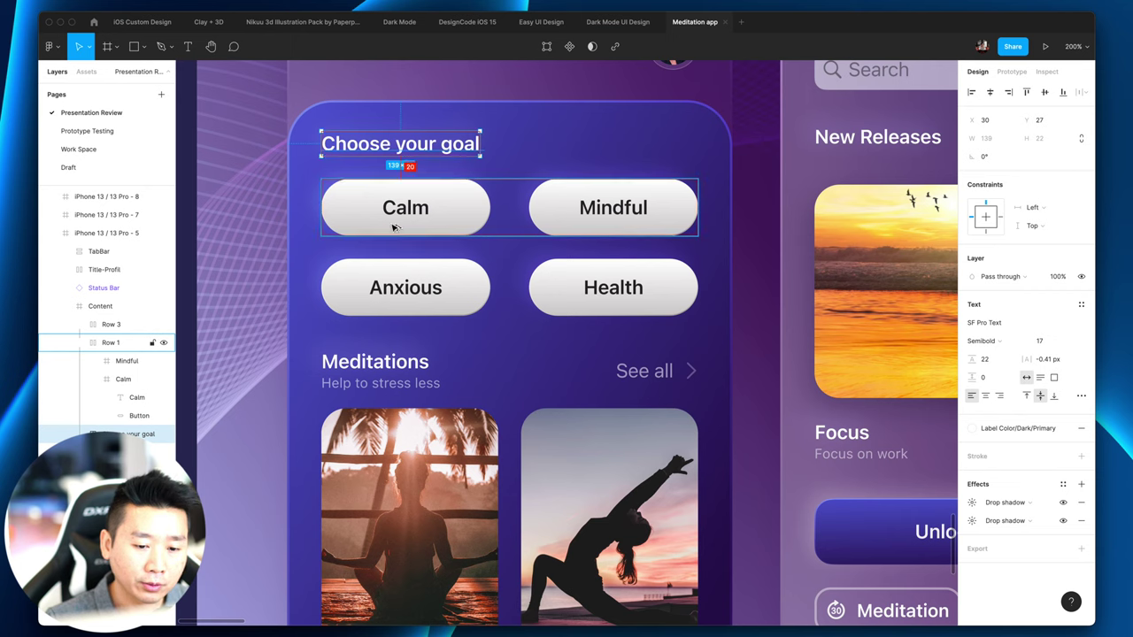
click(403, 321)
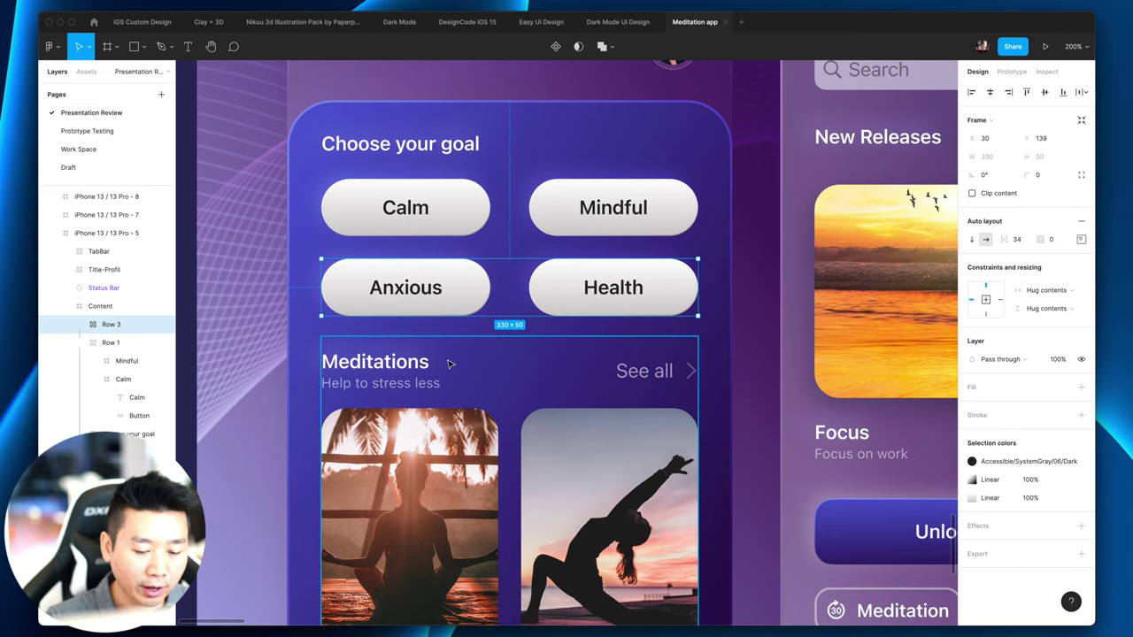
Step: Inspect the Meditations header's See all link and the 'Help to stress less' subtitle
scroll(427, 367, down, 5)
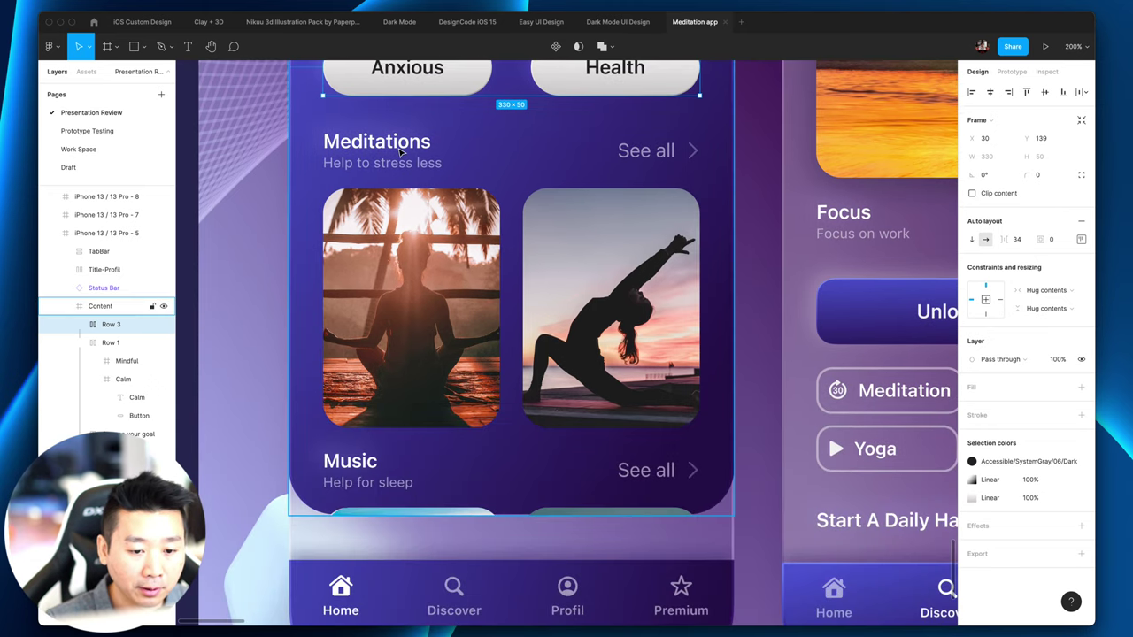
double_click(400, 155)
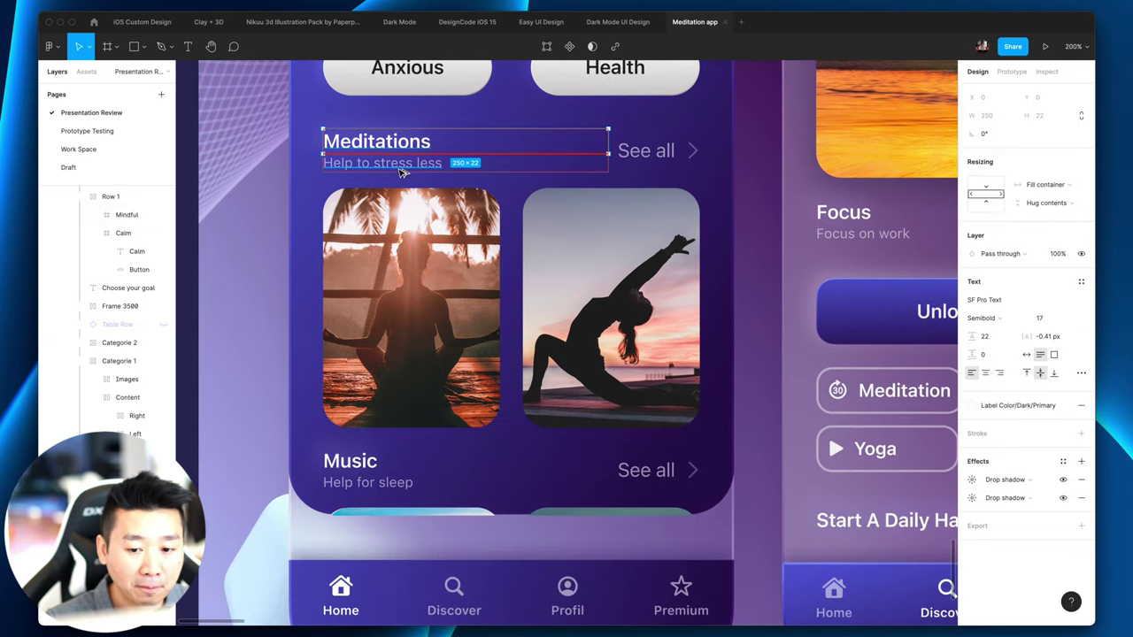
click(644, 165)
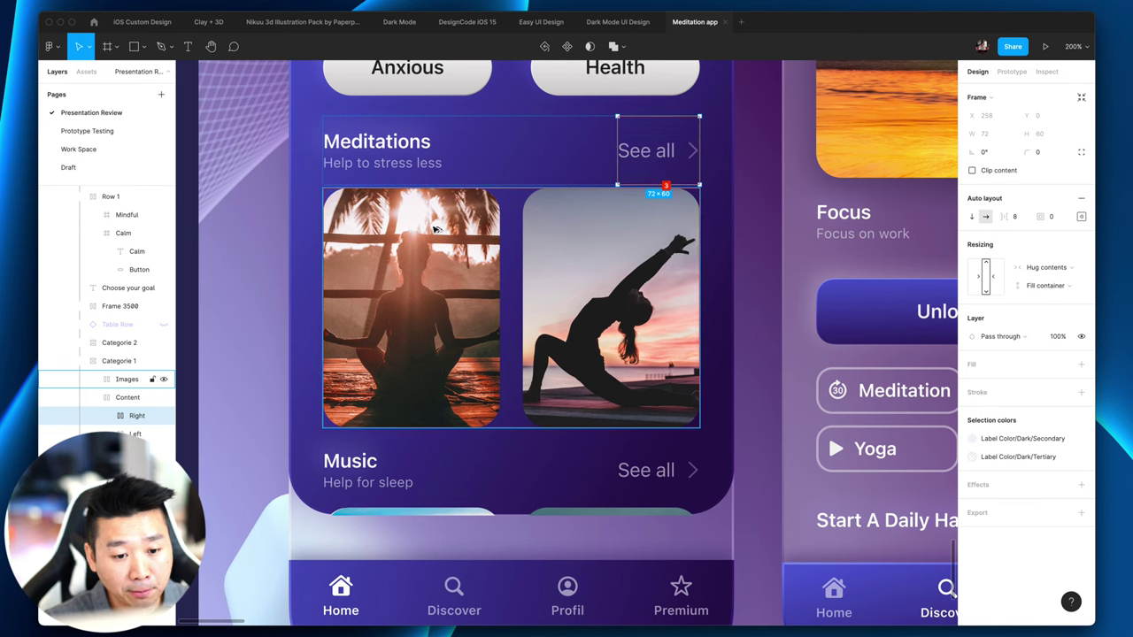
scroll(394, 190, up, 1)
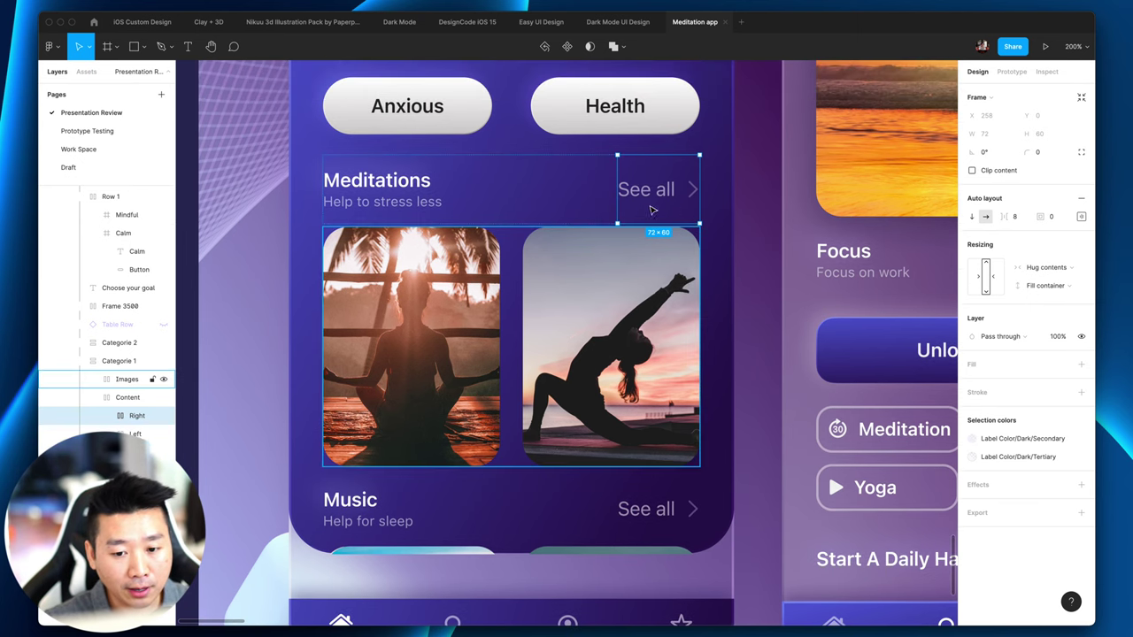
double_click(354, 182)
click(397, 208)
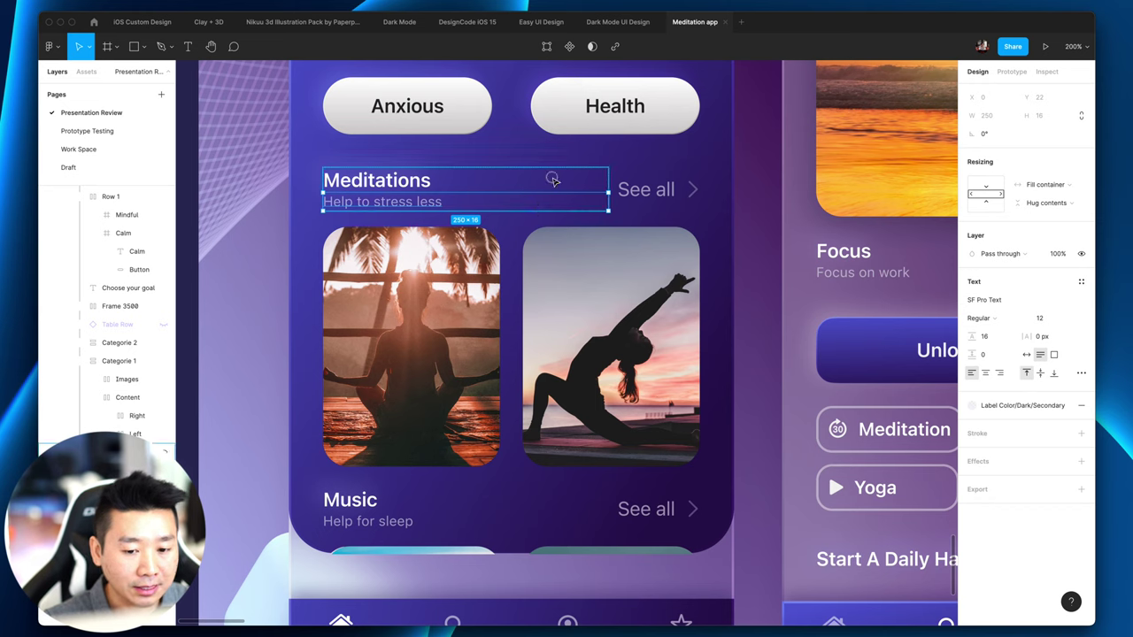
Step: Check the title frame, the header row and the 330×210 image row with 20px auto-layout spacing
key(Escape)
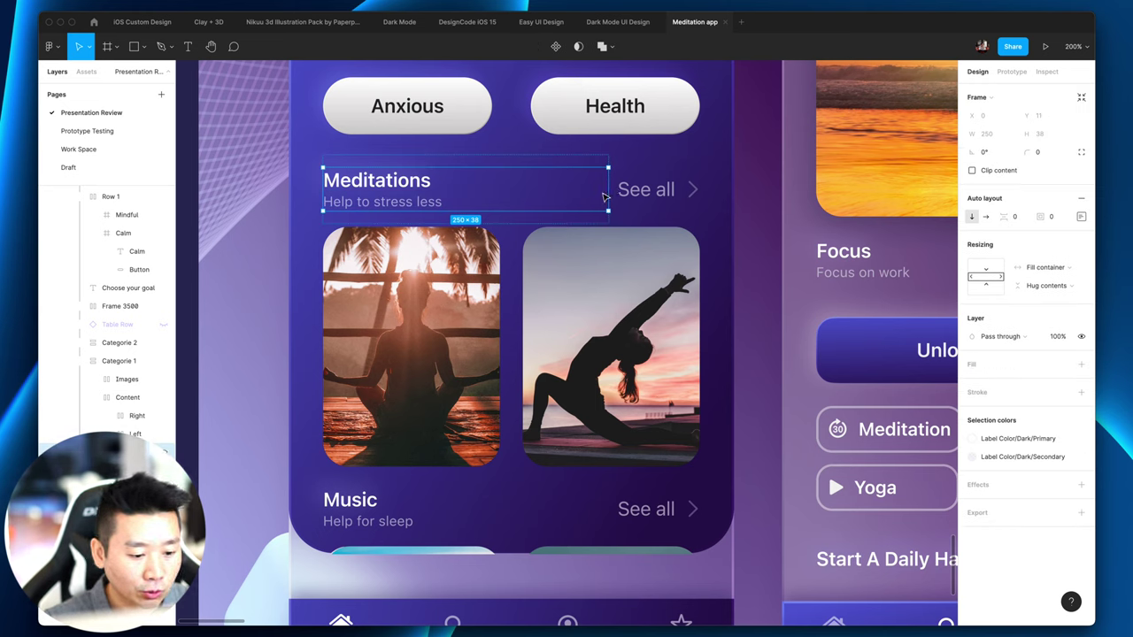
click(680, 196)
click(546, 210)
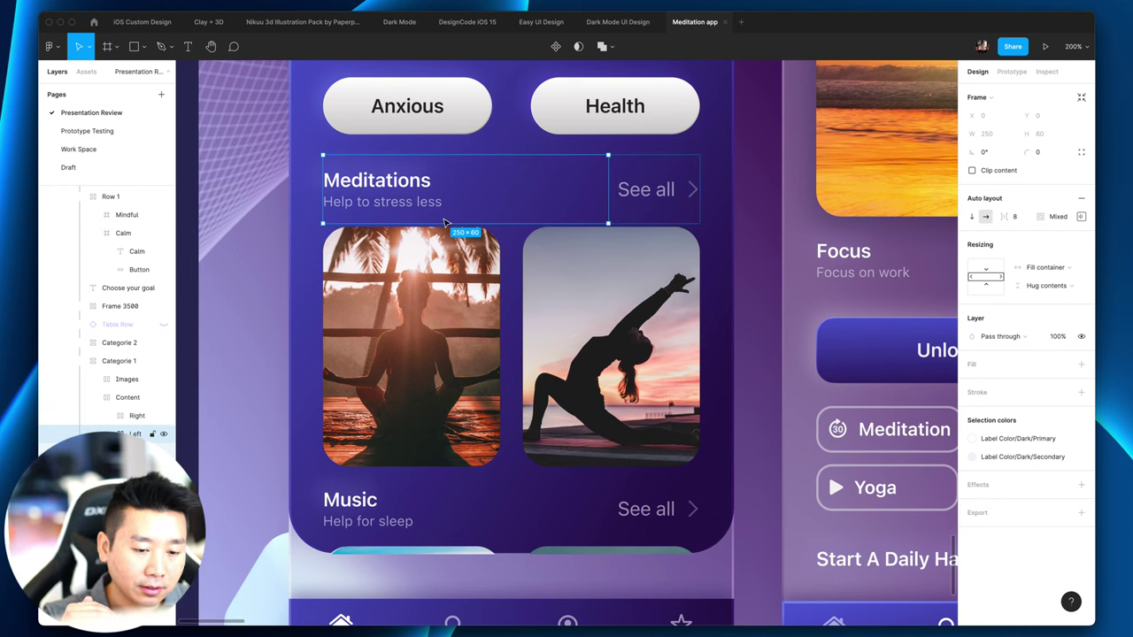
click(453, 285)
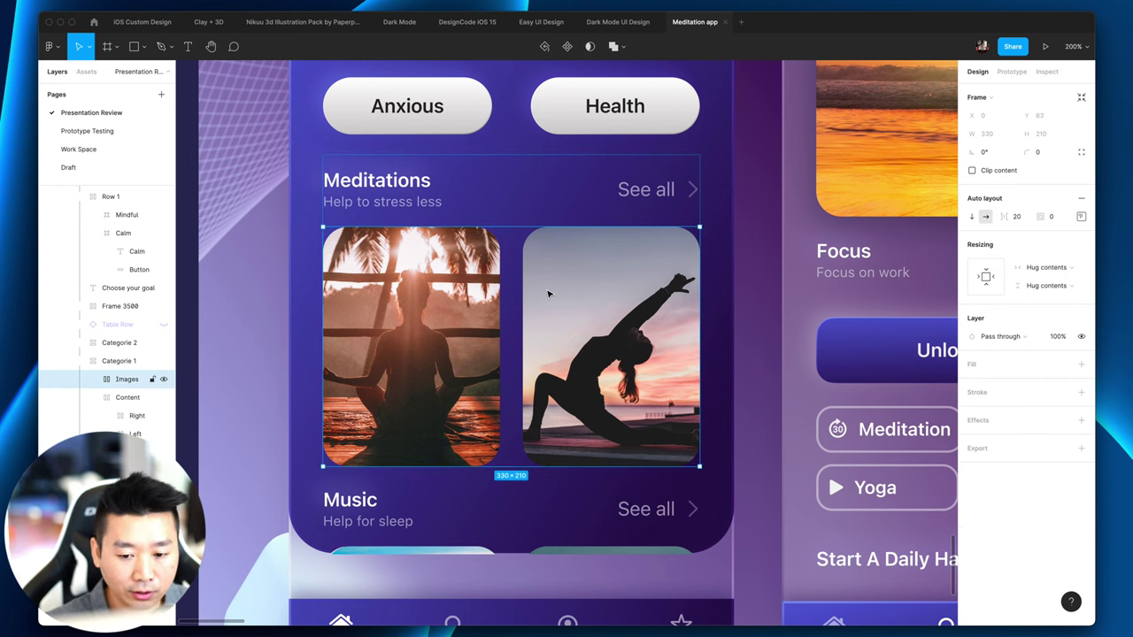
key(shift+0)
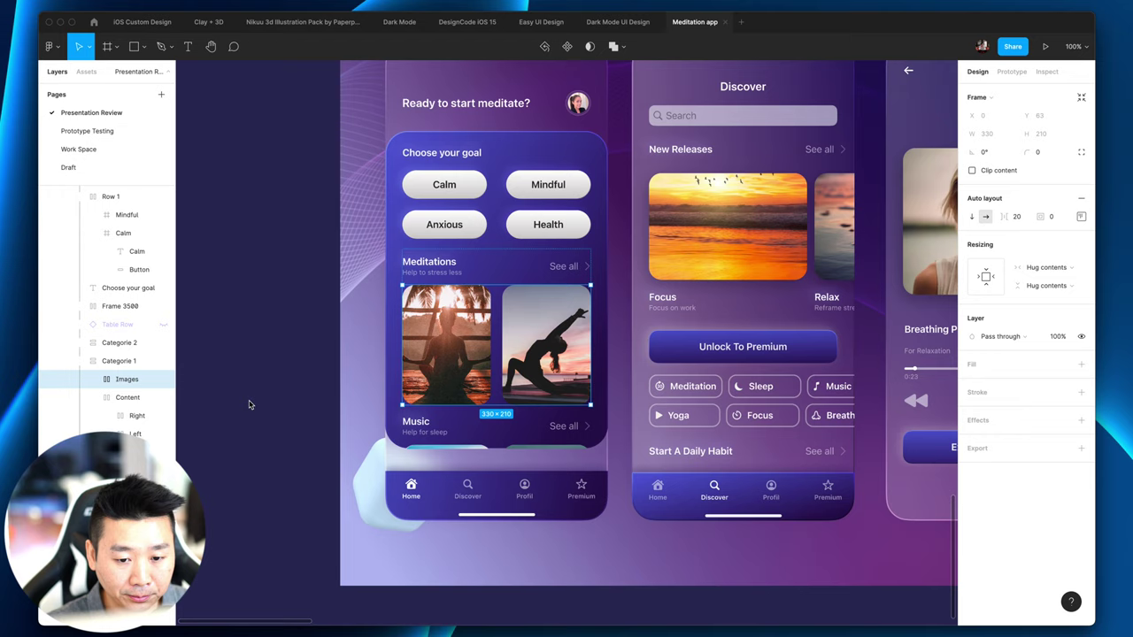
Step: Select the iPhone 13 / 13 Pro - 5 frame: 390×844, 40px radius, 30% fill, 2px inside stroke
click(248, 403)
scroll(248, 405, right, 3)
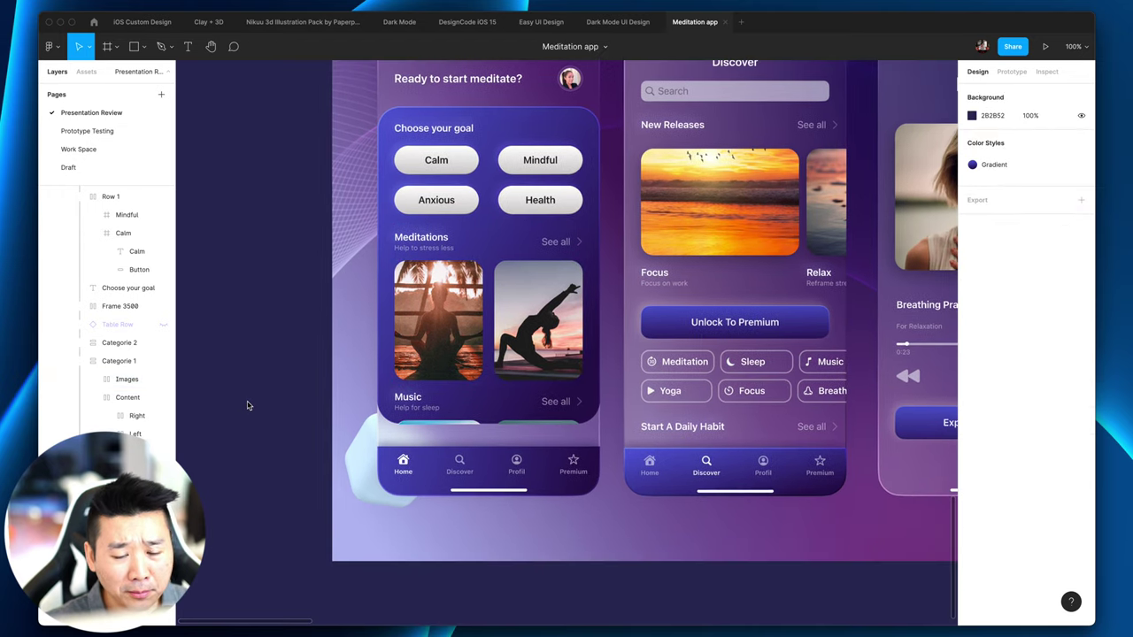
scroll(248, 406, down, 1)
scroll(244, 406, up, 5)
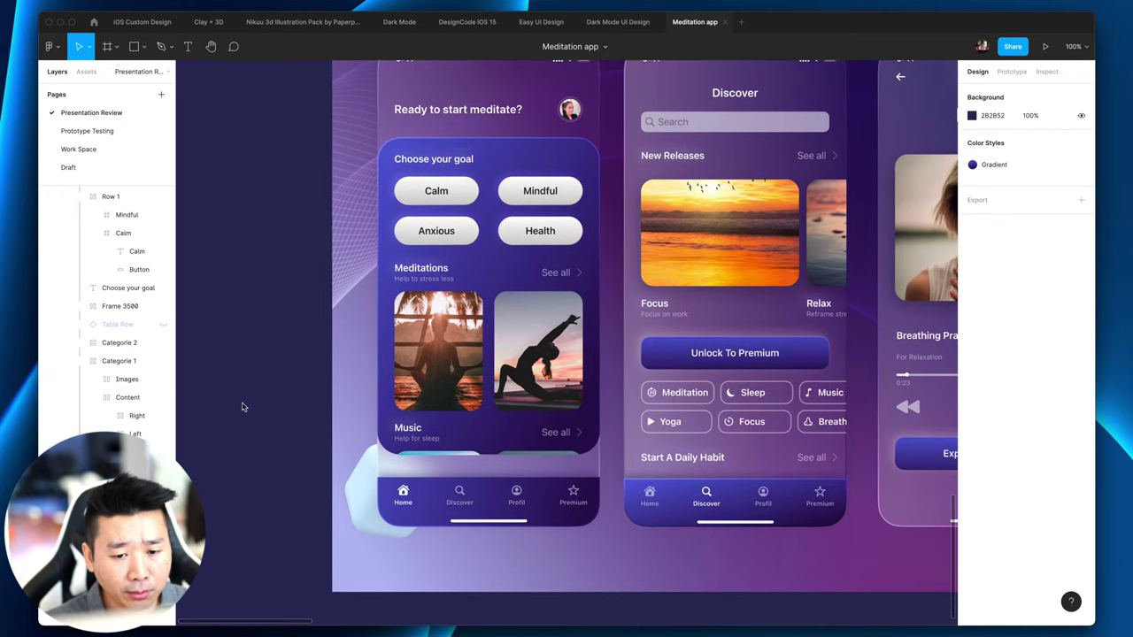
click(431, 451)
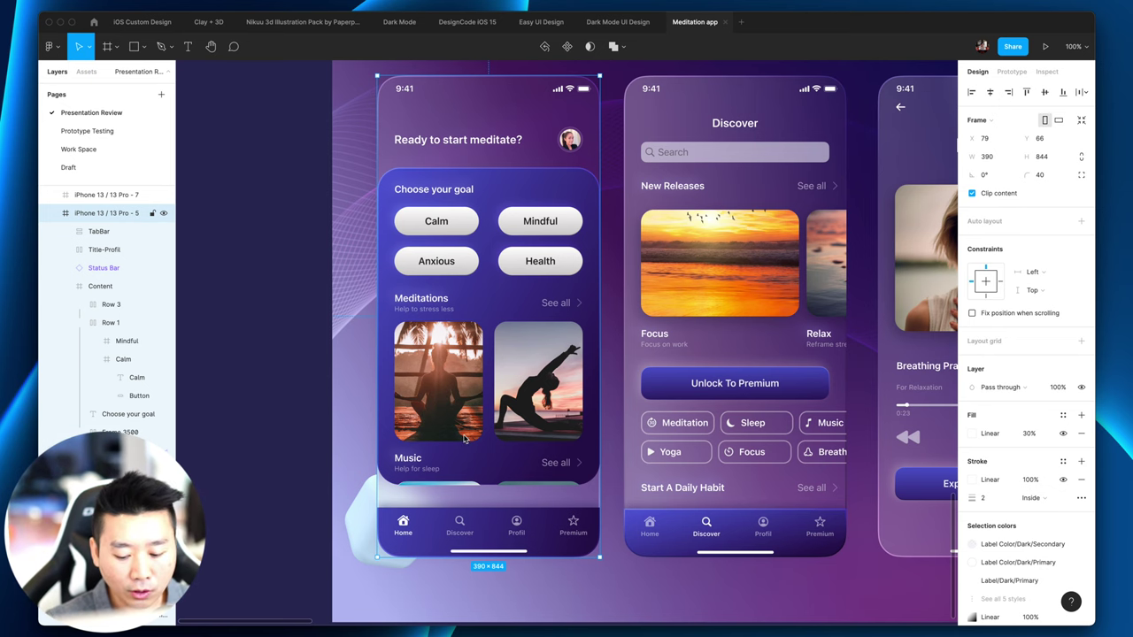
key(plus)
scroll(509, 425, up, 3)
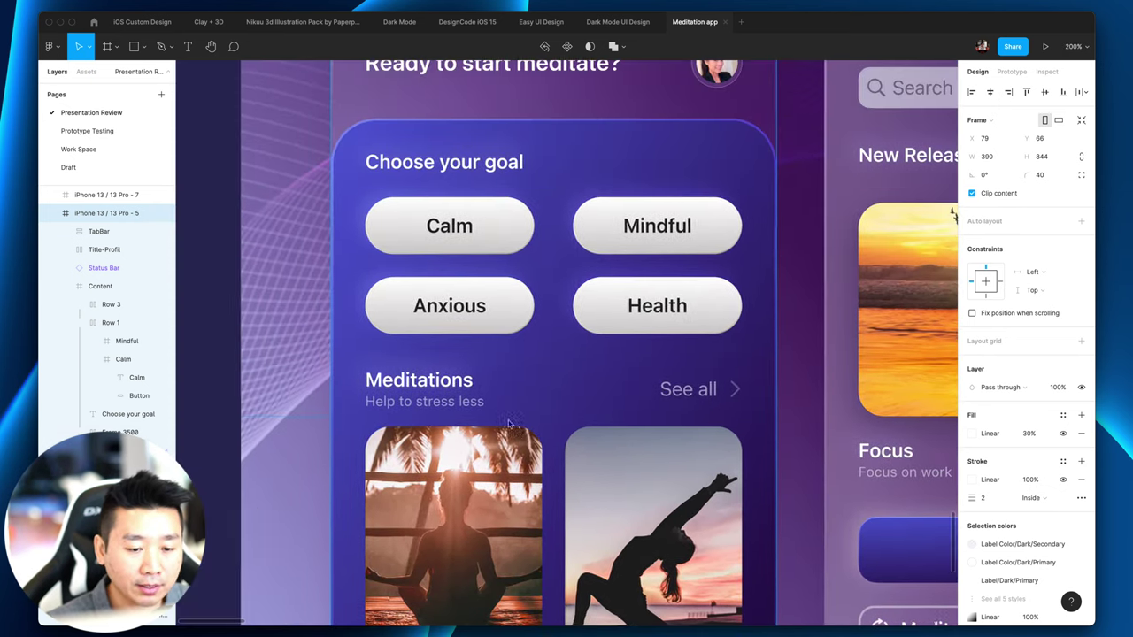
scroll(375, 257, up, 3)
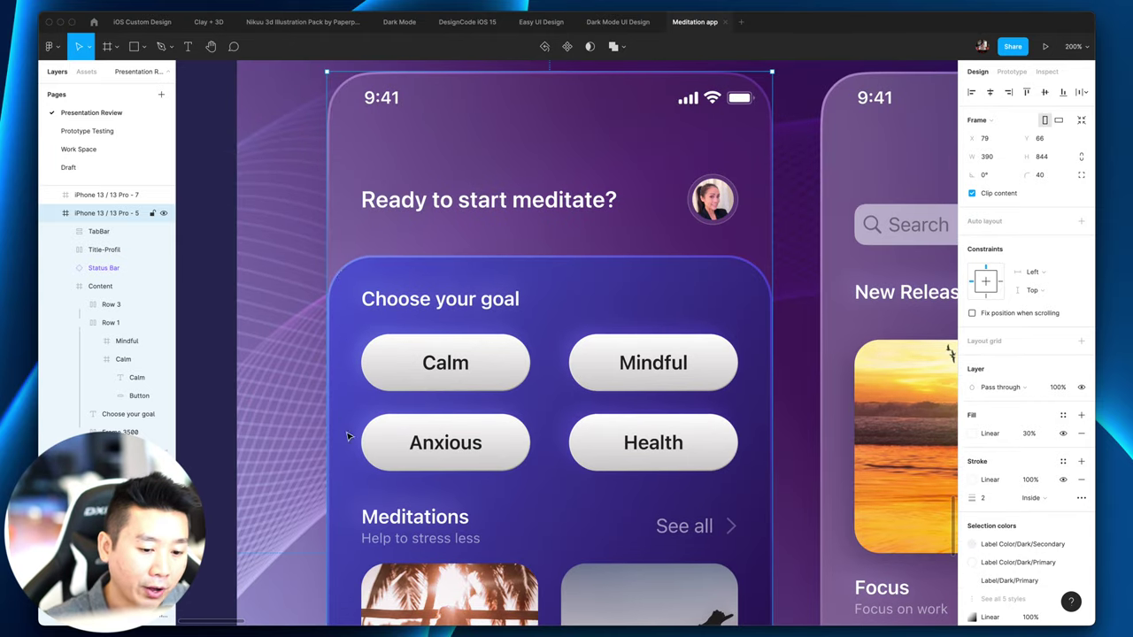
key(shift+0)
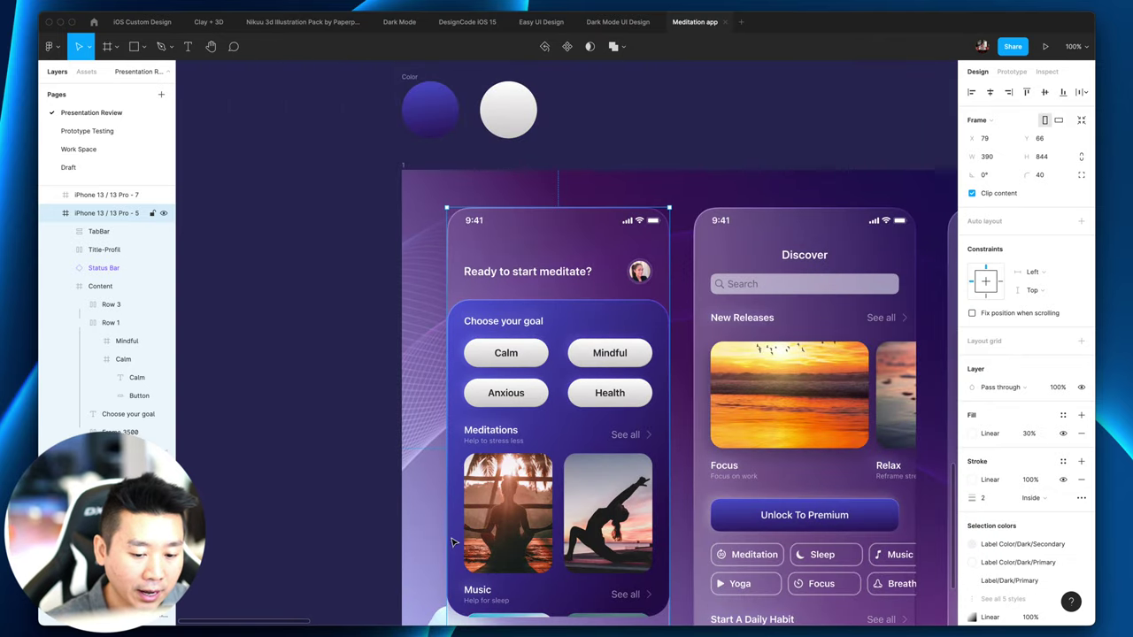
scroll(593, 365, down, 5)
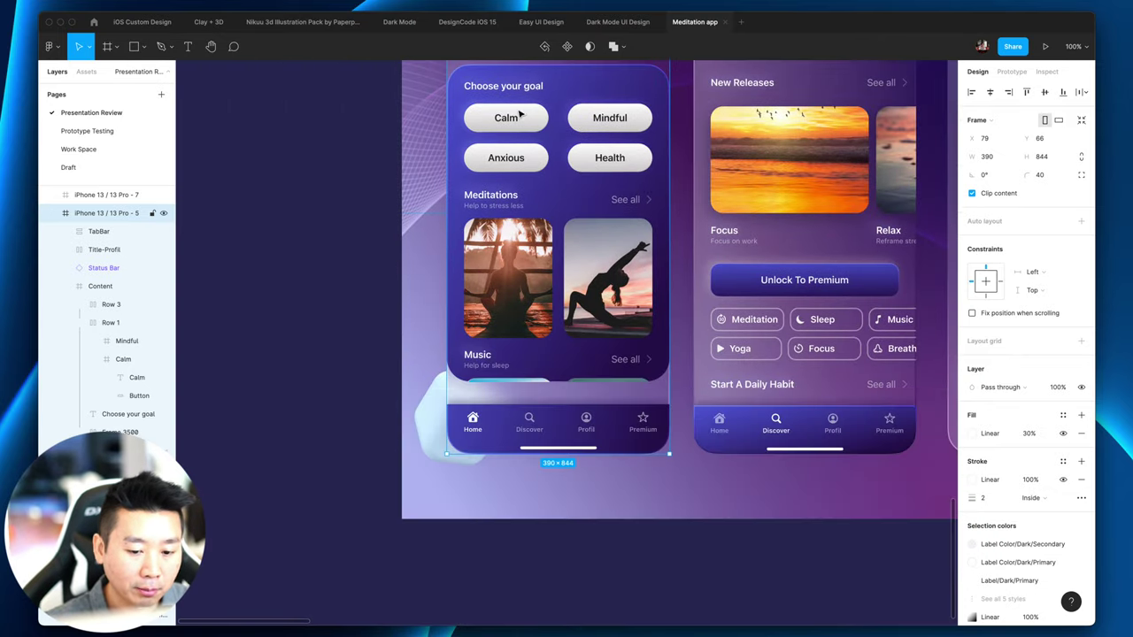
scroll(512, 290, up, 1)
scroll(512, 290, up, 1)
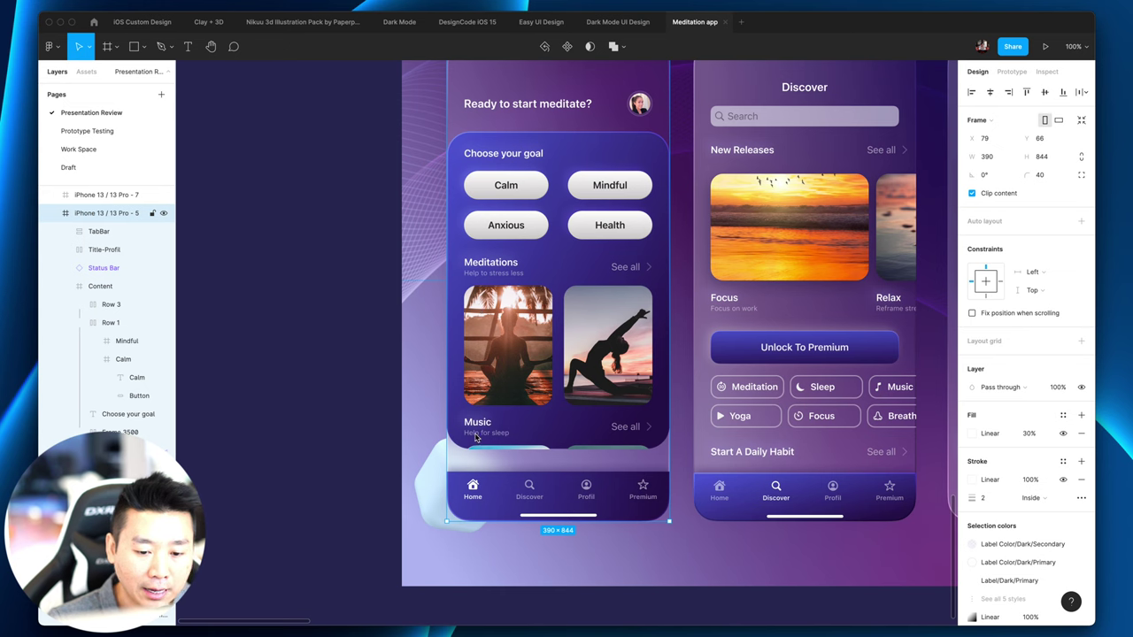
scroll(612, 401, right, 2)
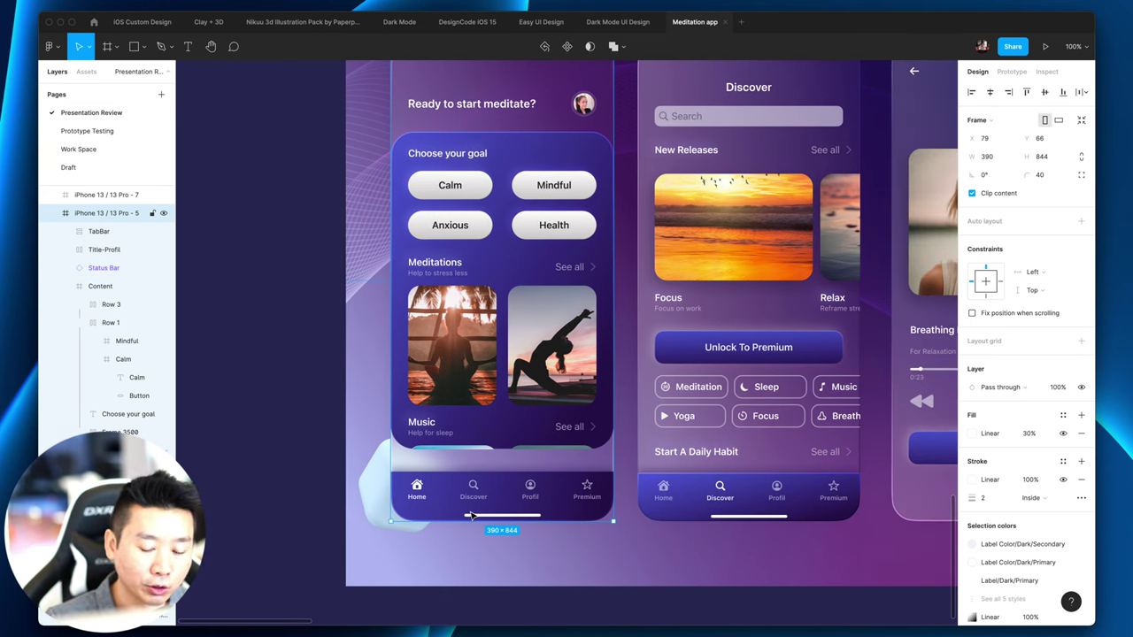
scroll(471, 515, right, 3)
scroll(471, 516, up, 2)
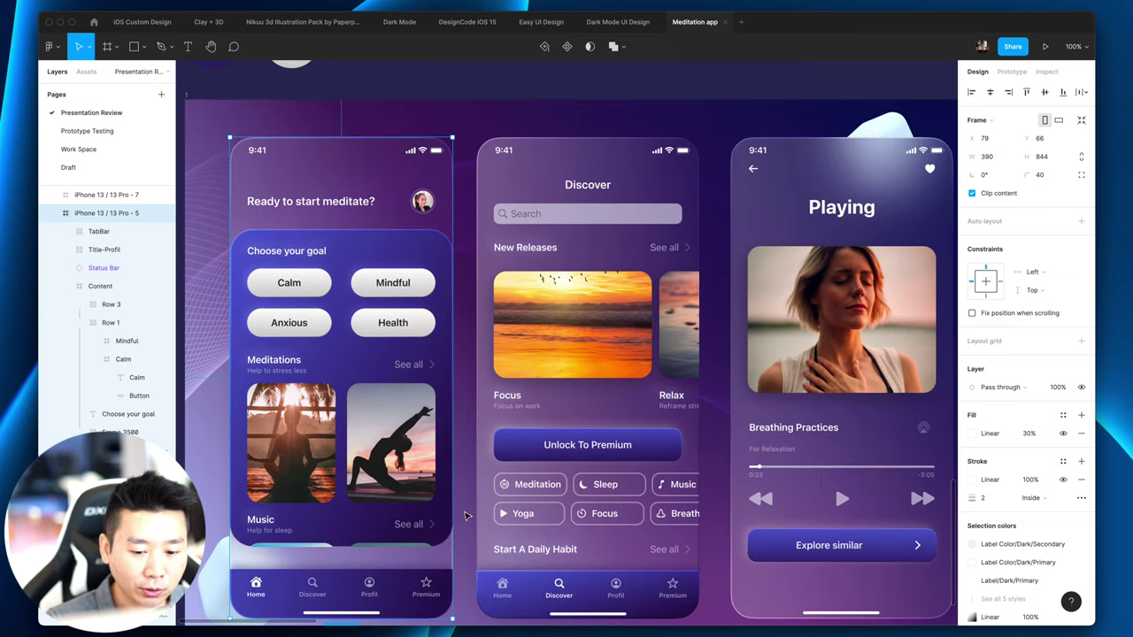
scroll(465, 515, down, 1)
scroll(433, 486, right, 1)
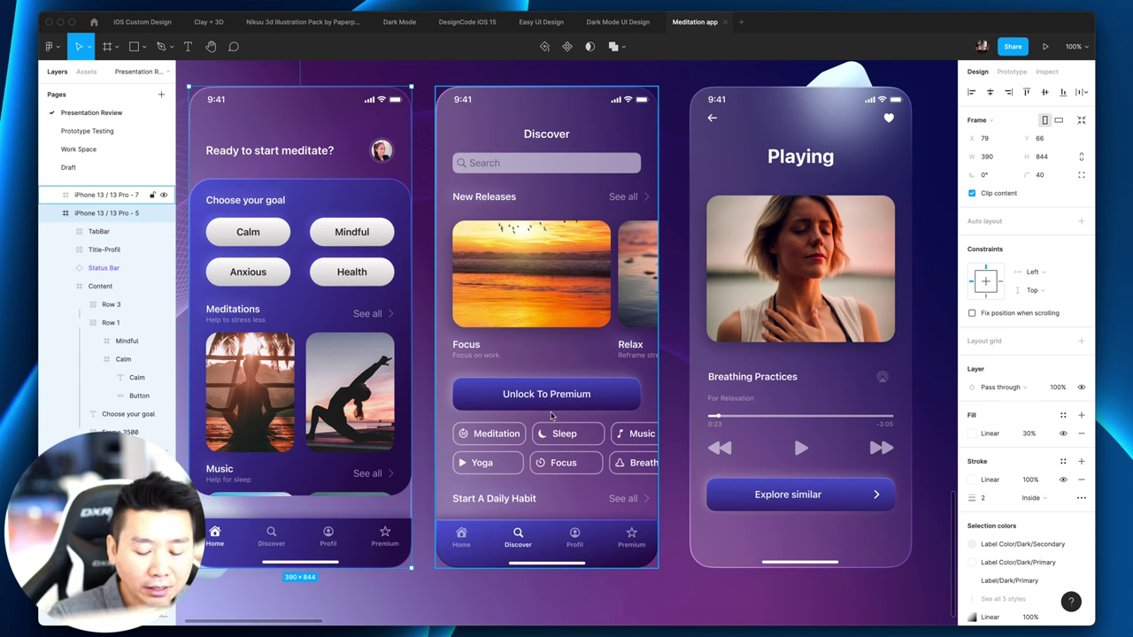
scroll(607, 430, right, 1)
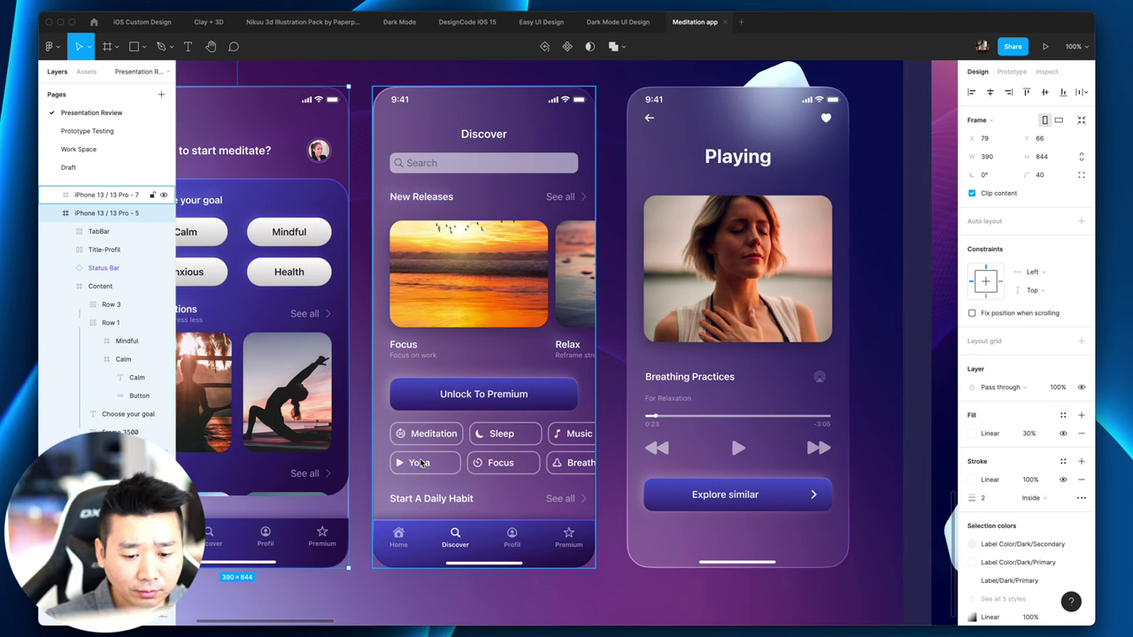
key(plus)
scroll(419, 447, down, 1)
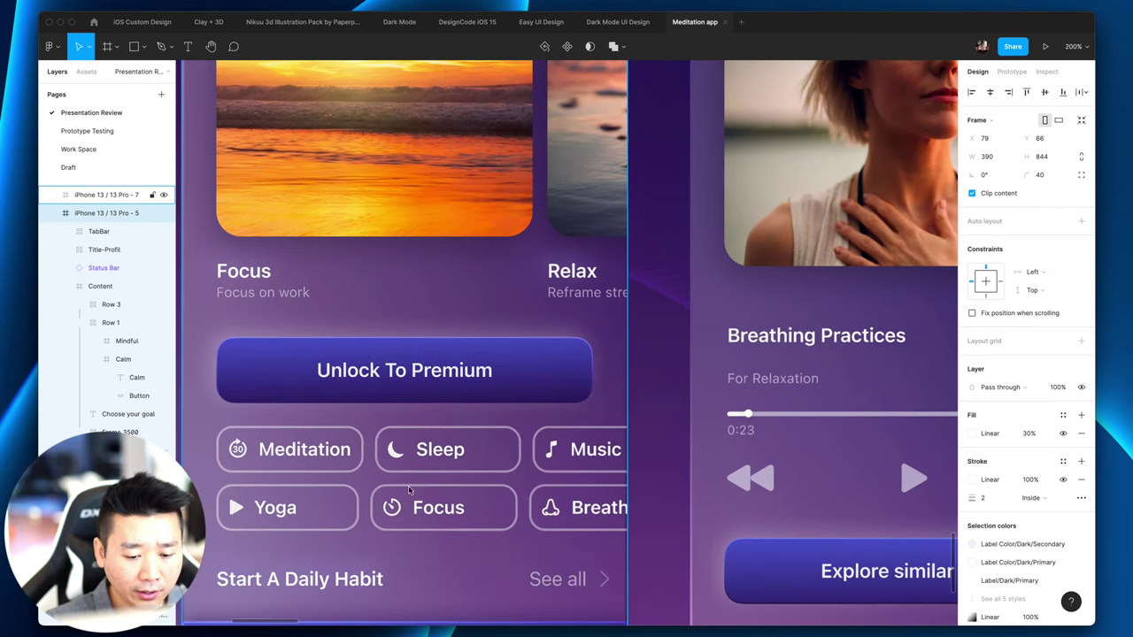
click(437, 449)
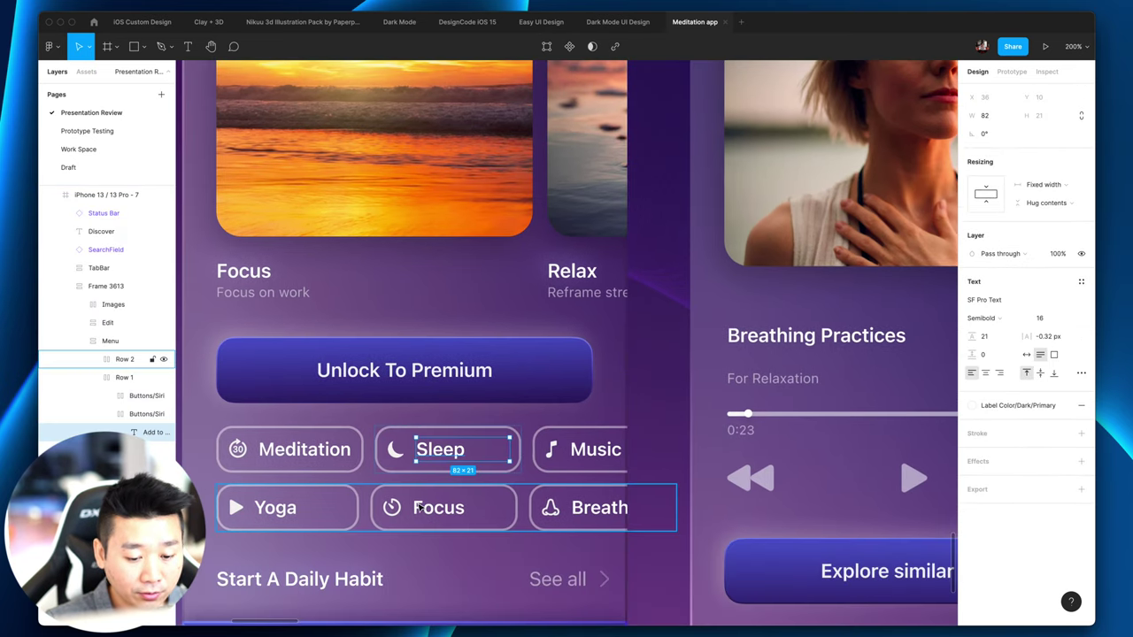
click(353, 456)
click(414, 462)
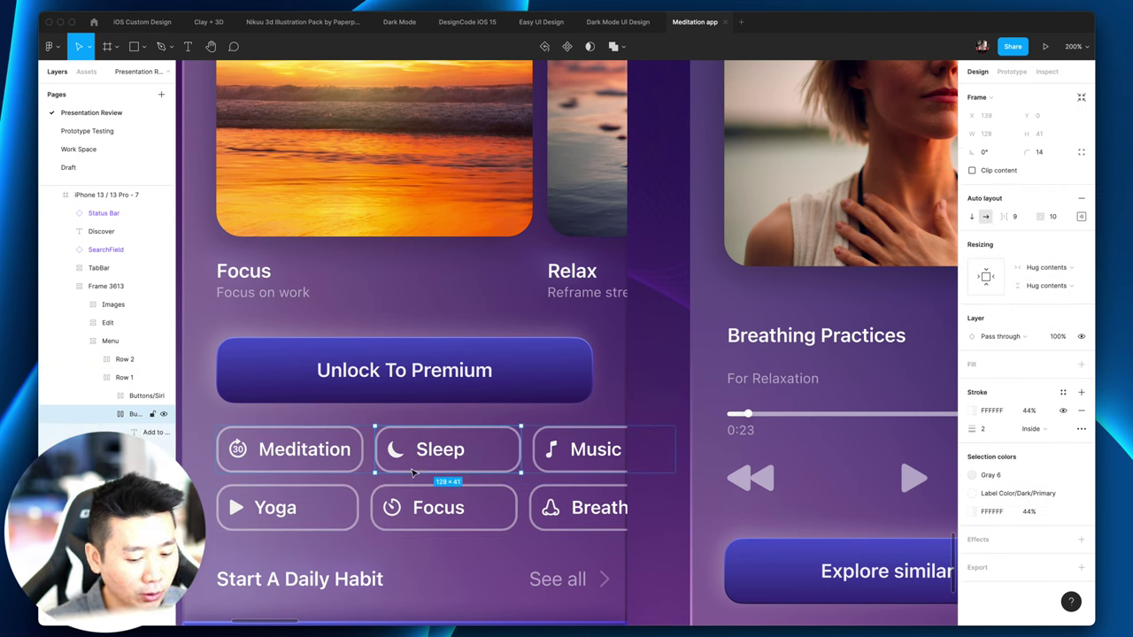
click(305, 460)
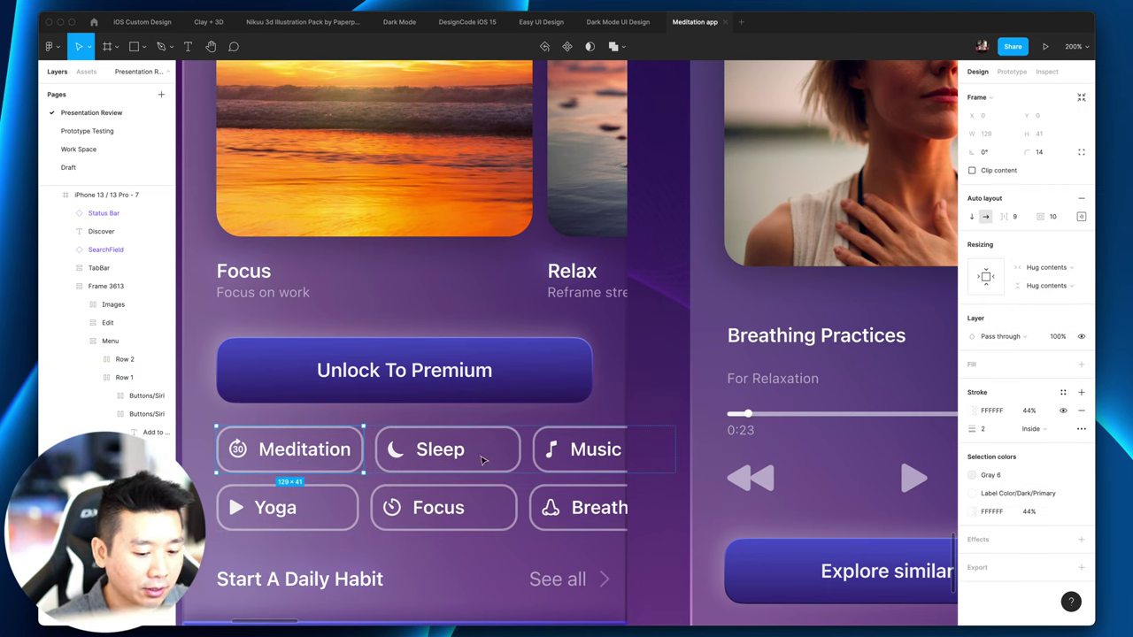
click(406, 497)
click(307, 455)
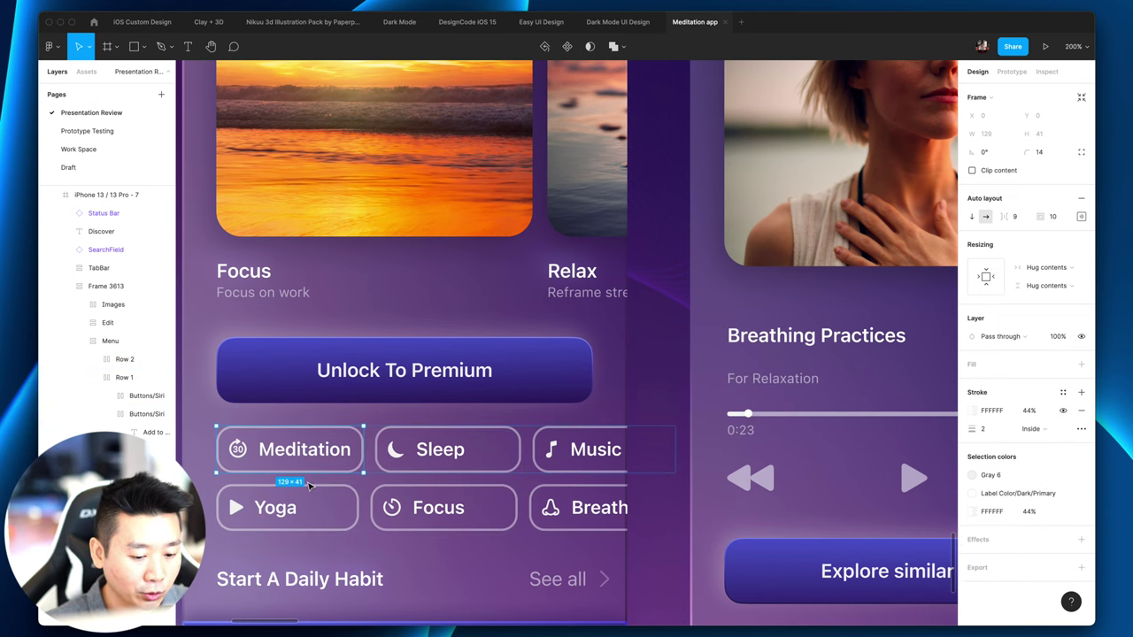
click(326, 504)
click(390, 381)
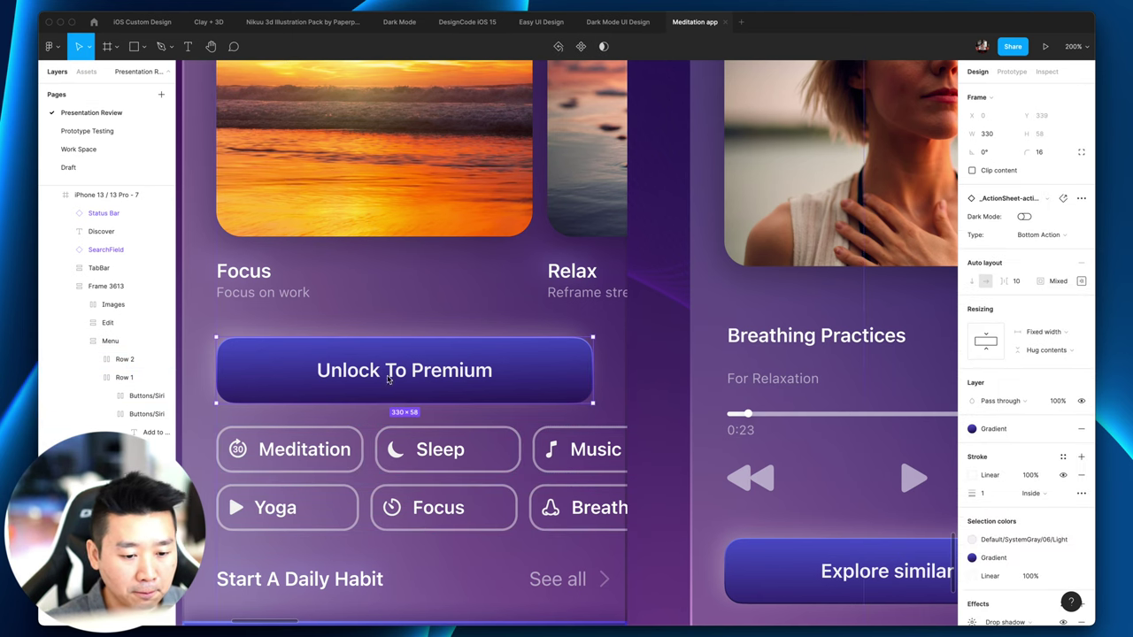
click(274, 289)
scroll(273, 289, up, 5)
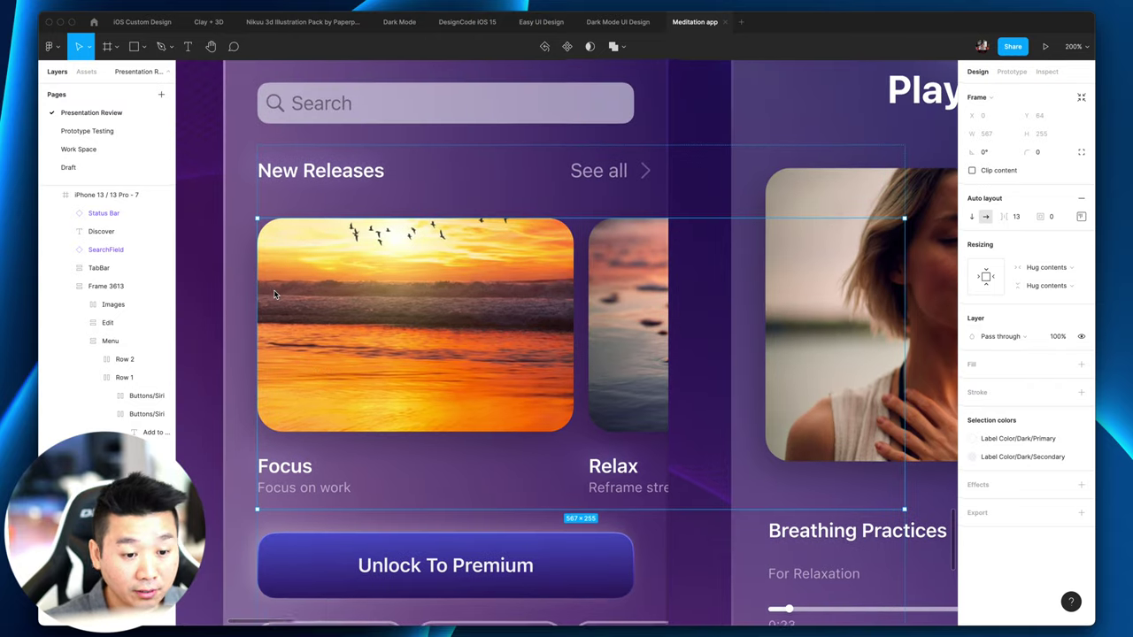
key(shift+0)
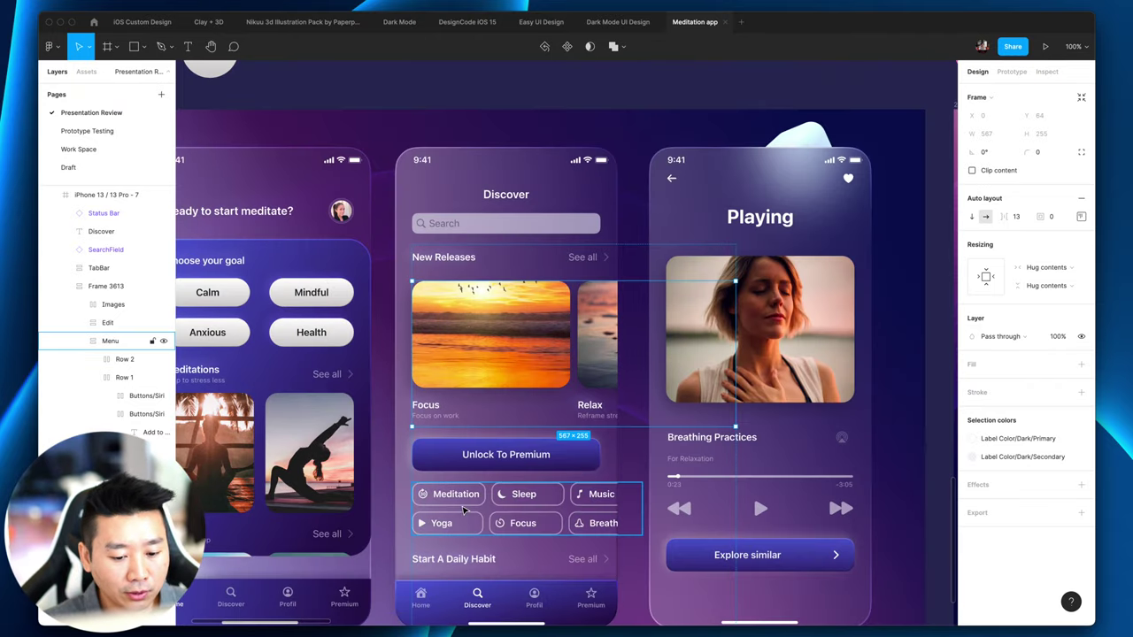
scroll(442, 517, down, 4)
click(477, 543)
scroll(669, 595, up, 2)
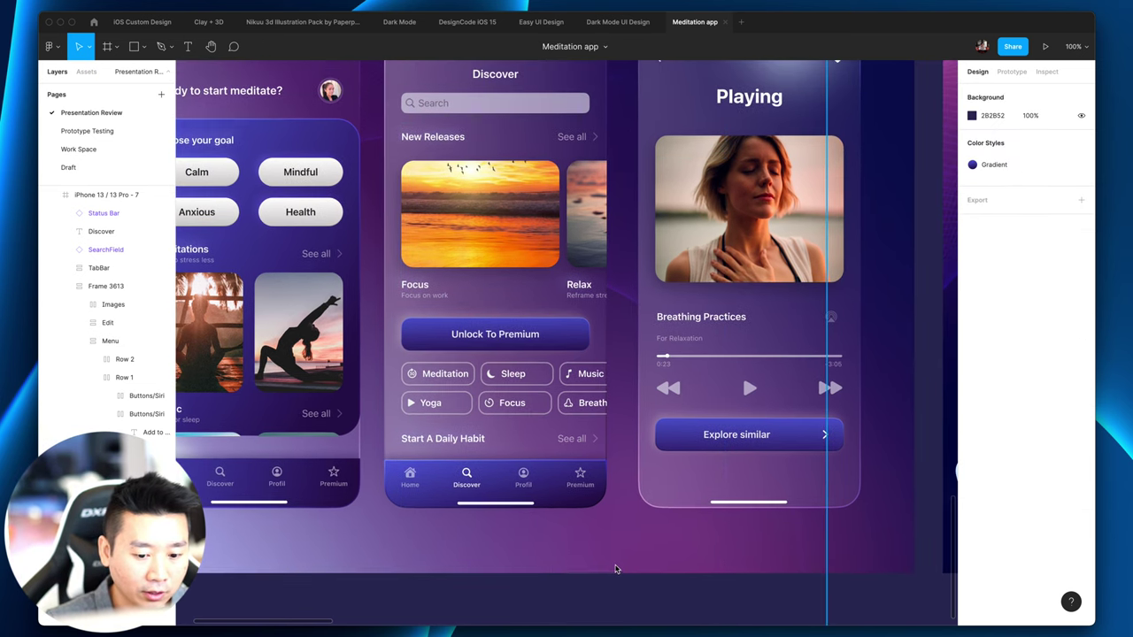
scroll(515, 443, right, 3)
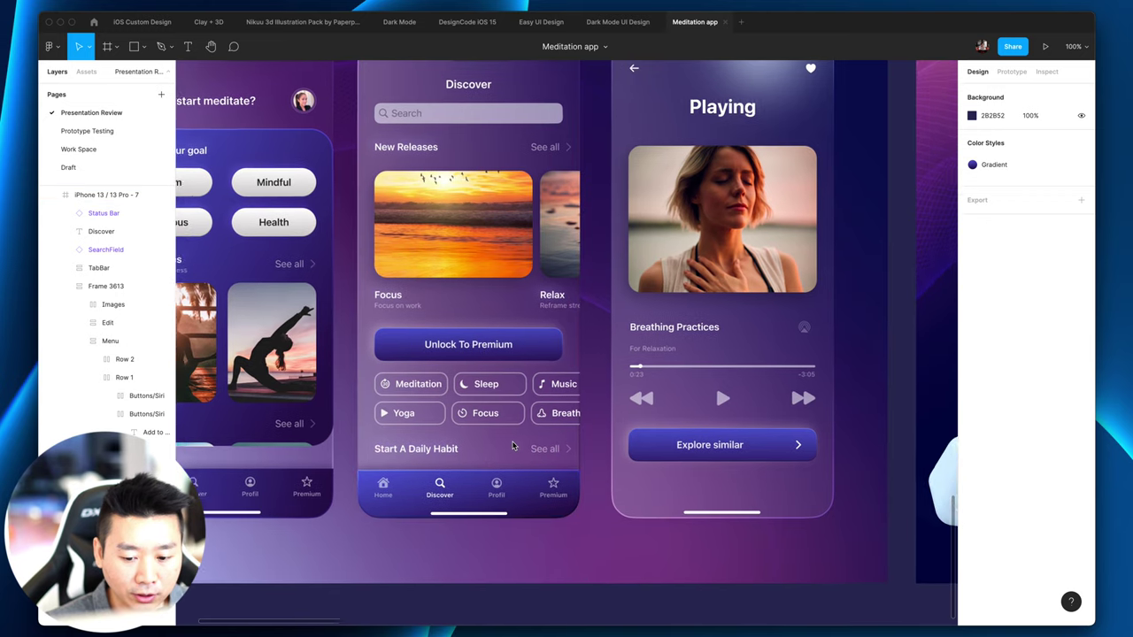
scroll(510, 449, up, 3)
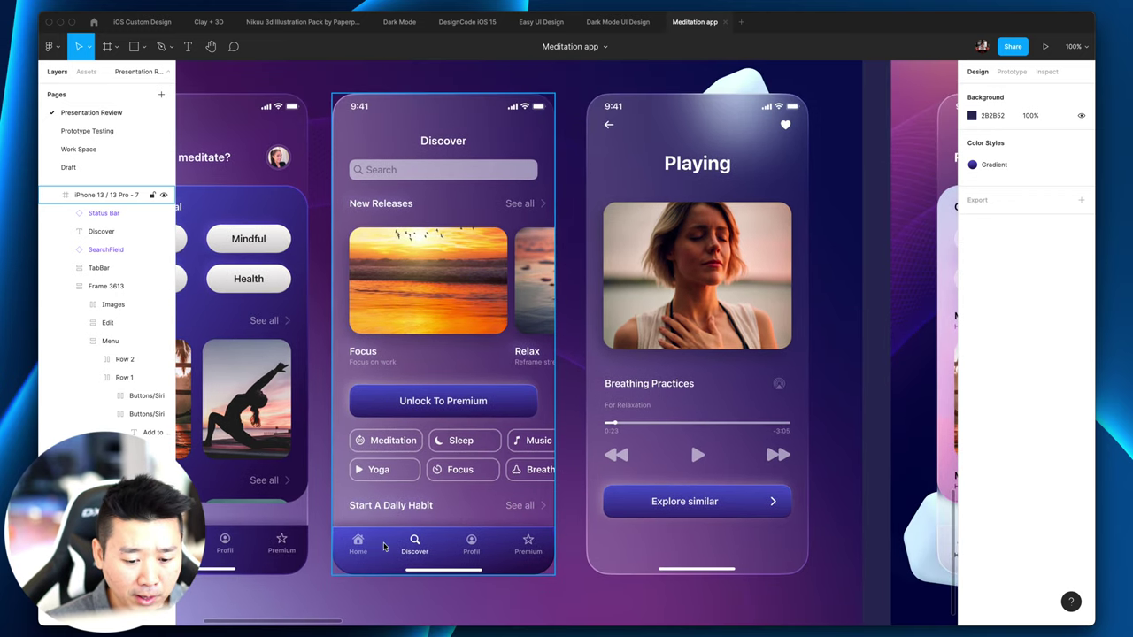
click(384, 547)
scroll(487, 563, up, 1)
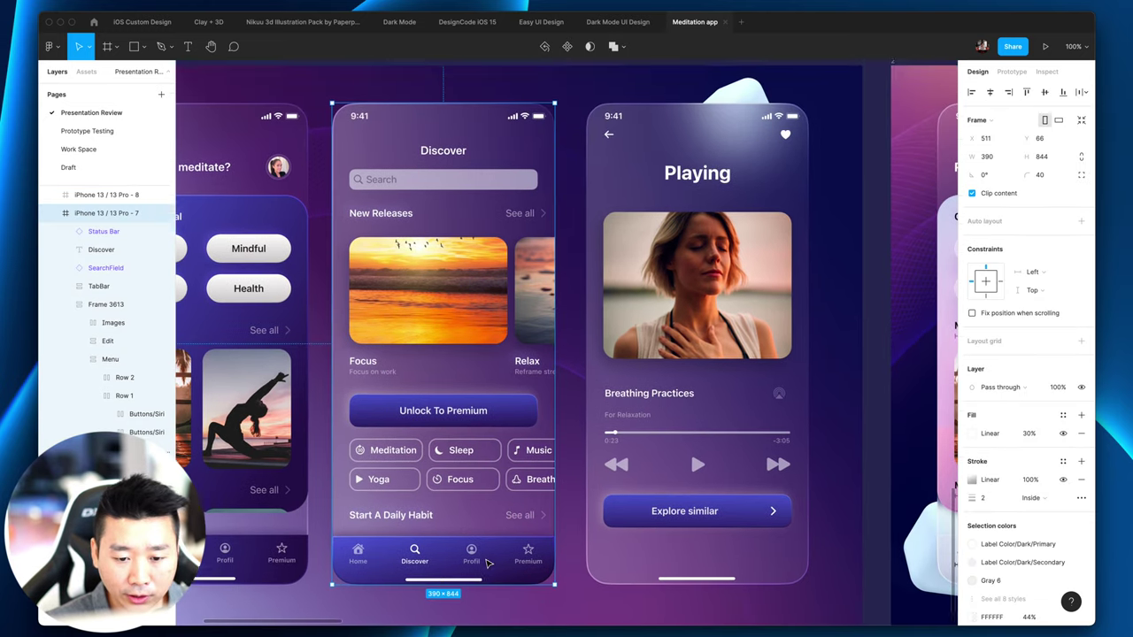
scroll(481, 452, up, 1)
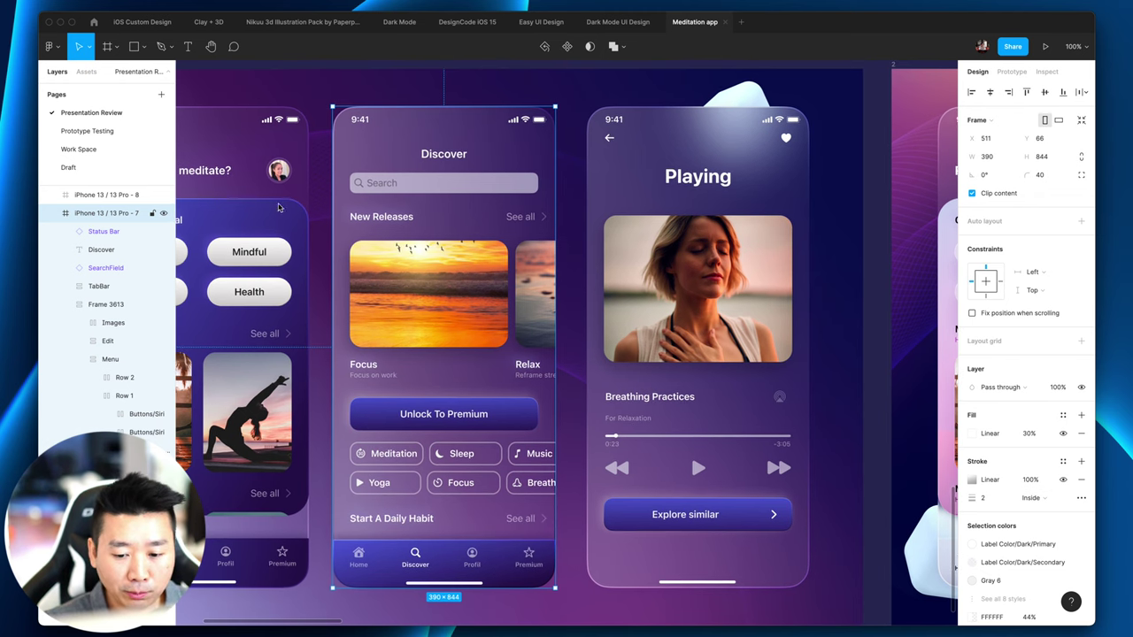
Step: Inspect the Playing screen's Breathing Practices title, For Relaxation subtitle and their enclosing frames
scroll(619, 478, right, 5)
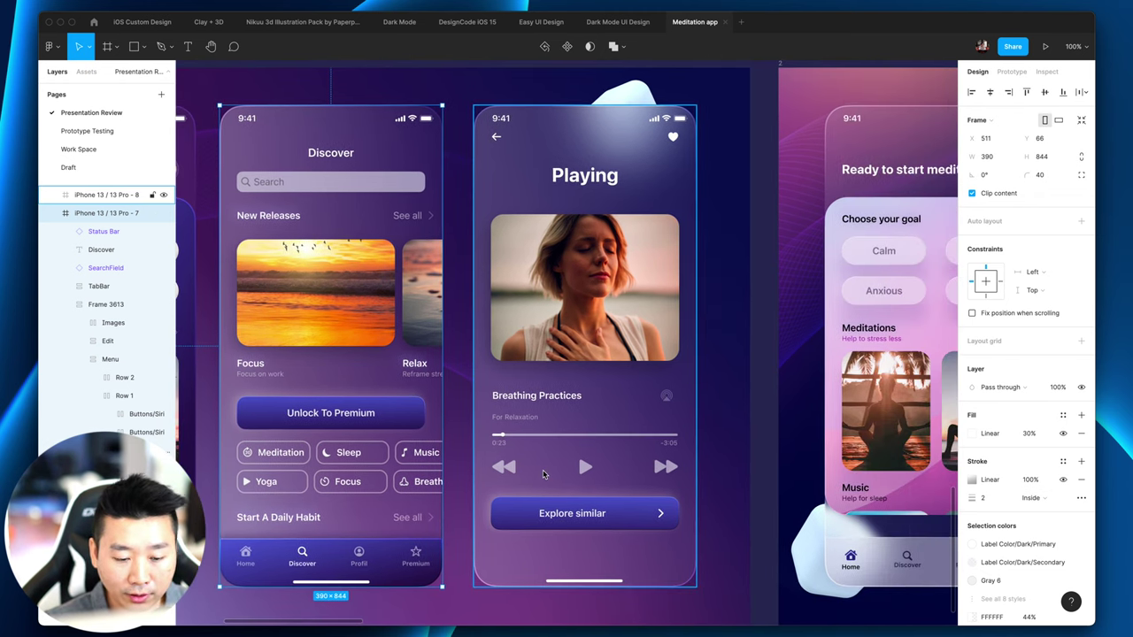
scroll(543, 475, up, 3)
scroll(543, 473, up, 3)
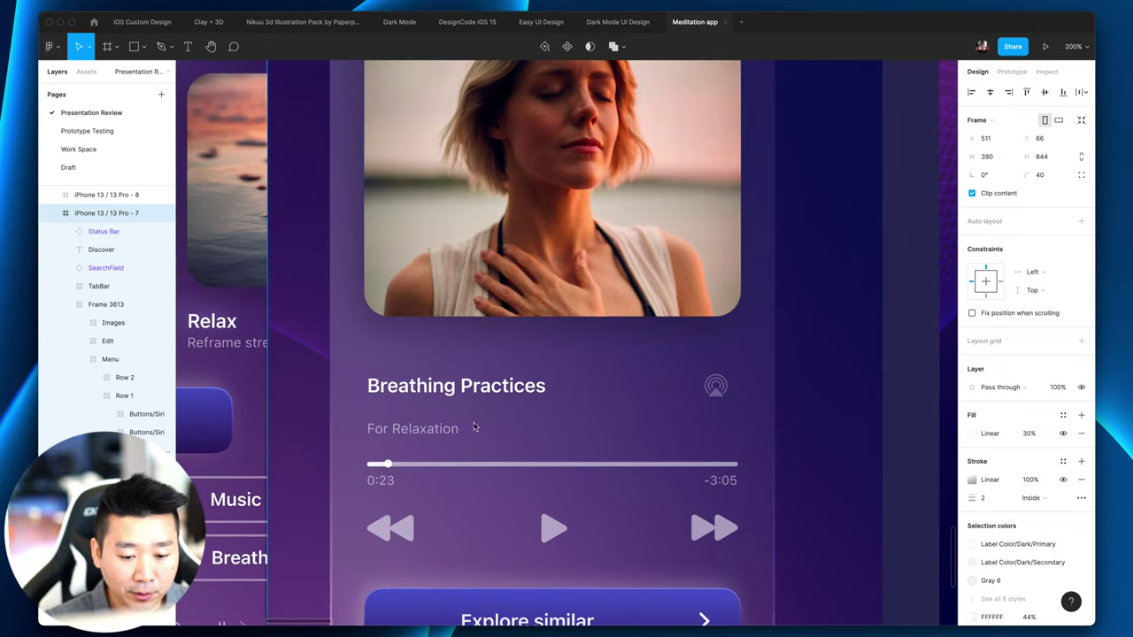
super+click(383, 431)
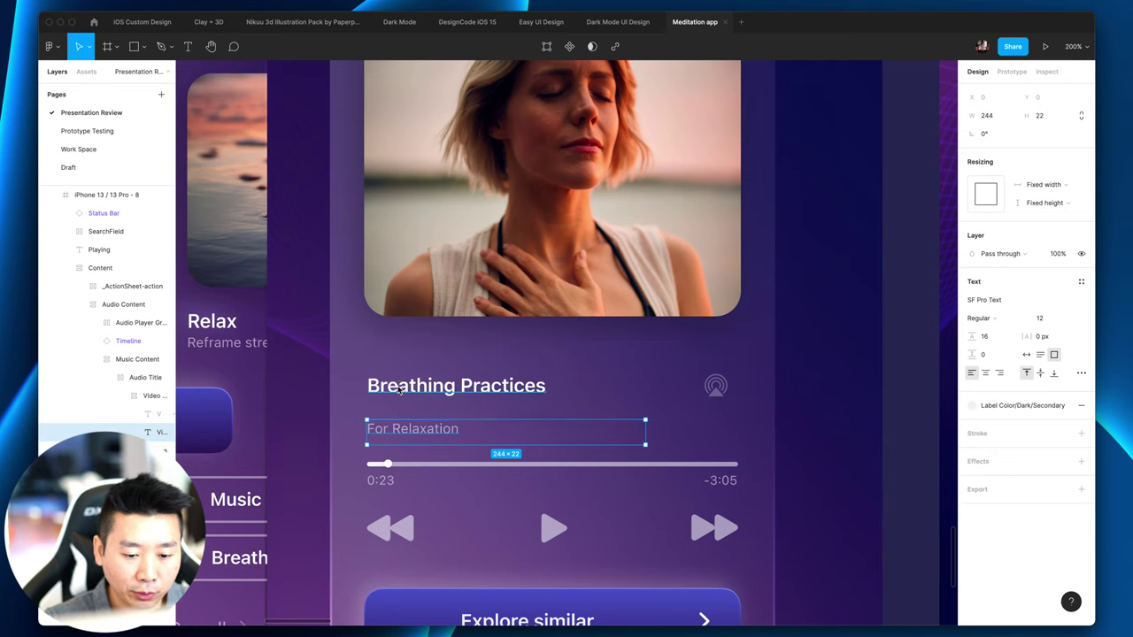
click(471, 380)
click(532, 424)
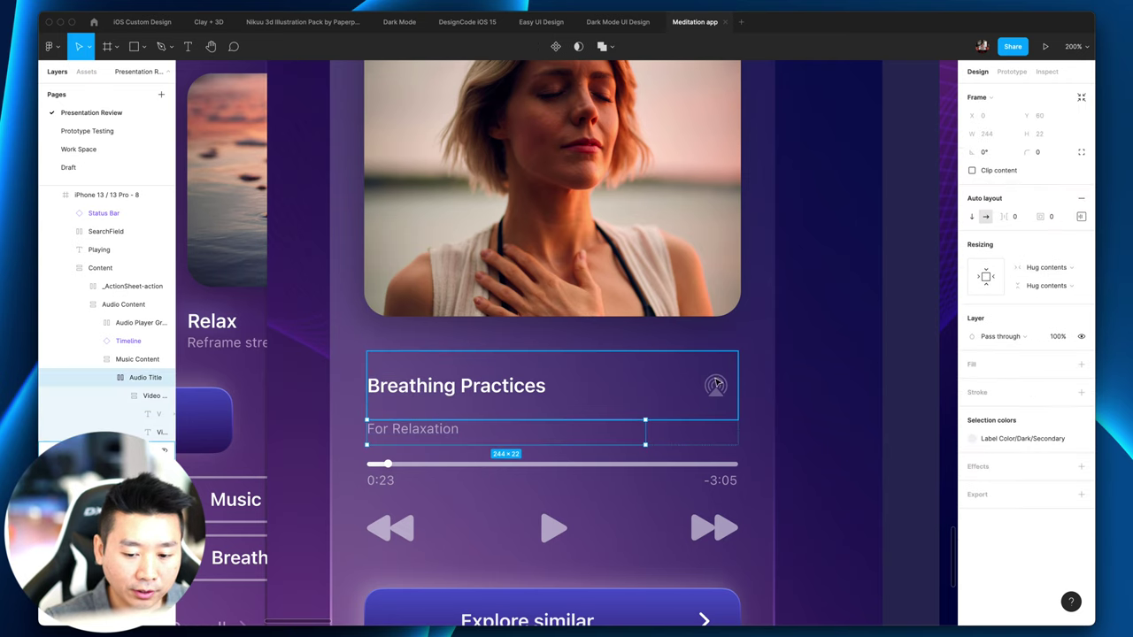
click(695, 391)
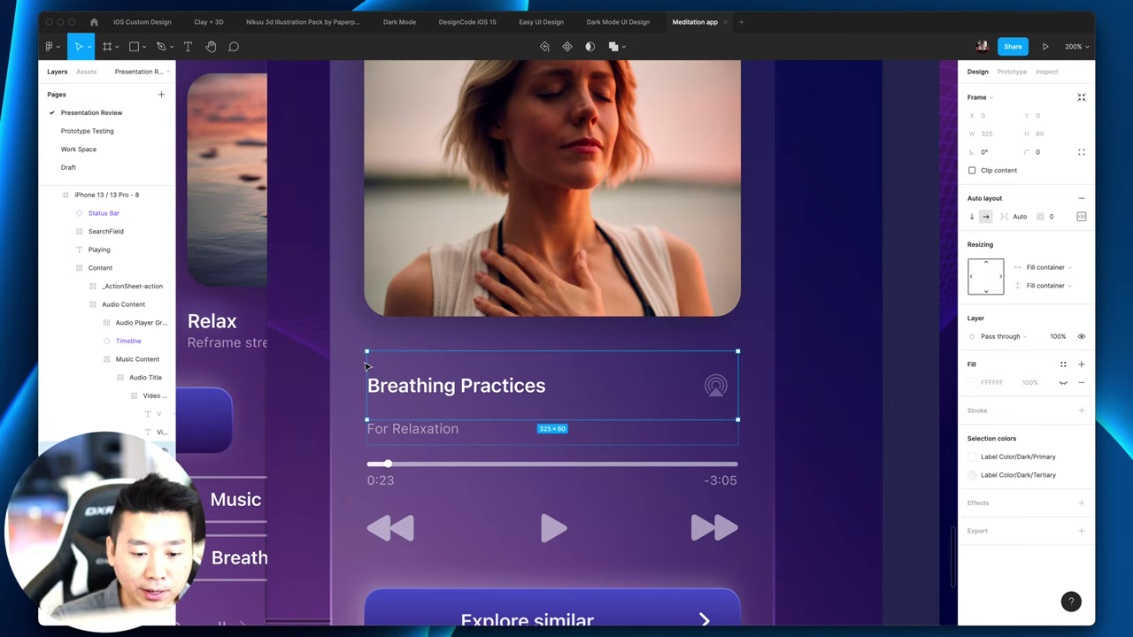
Step: Check the For Relaxation text and the 325×25 Timeline component (Long size, Dark Mode on)
click(438, 428)
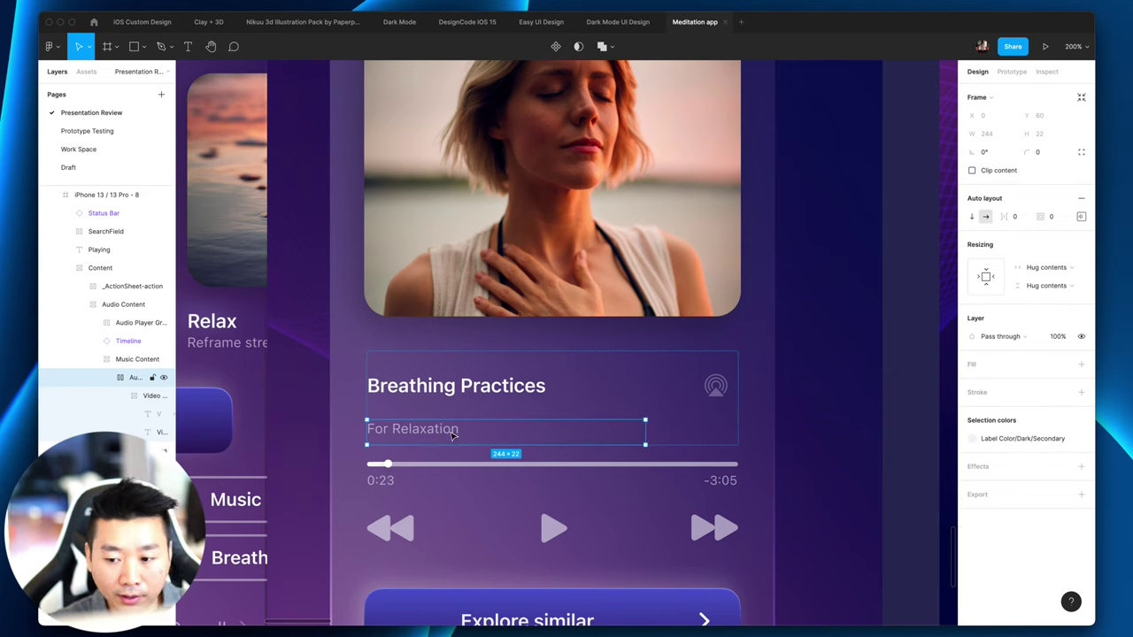
double_click(438, 435)
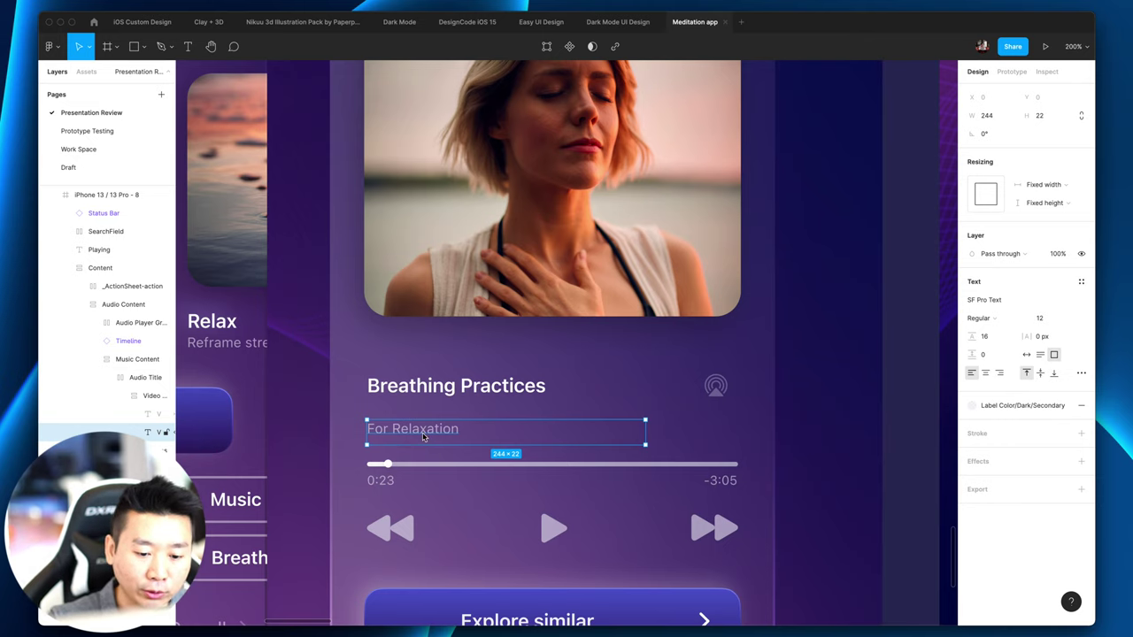
scroll(442, 425, down, 3)
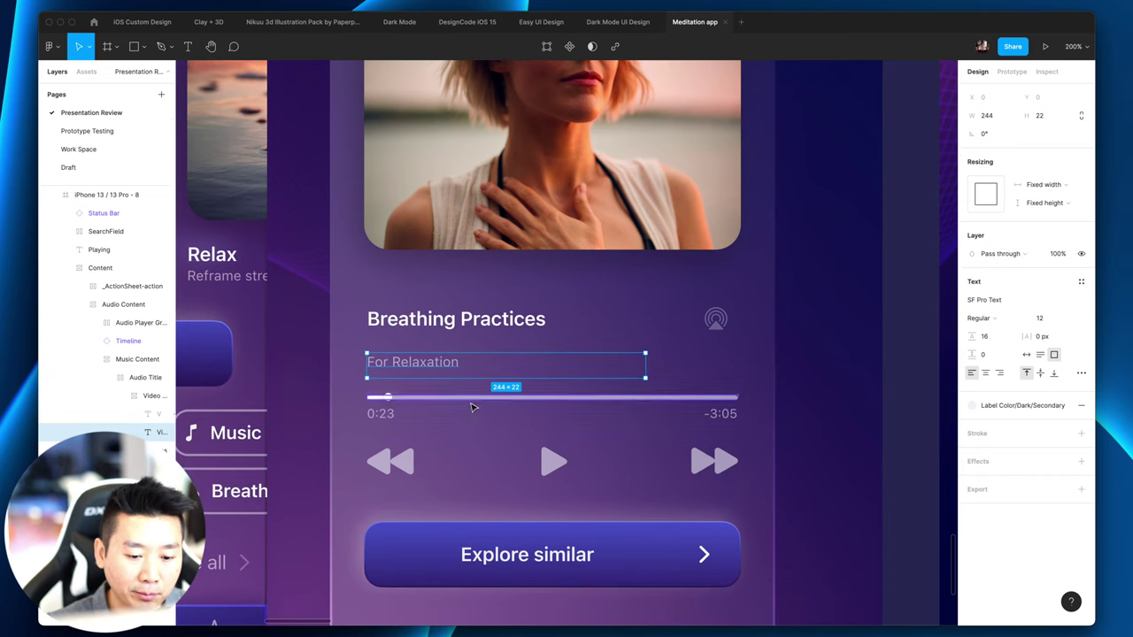
click(469, 405)
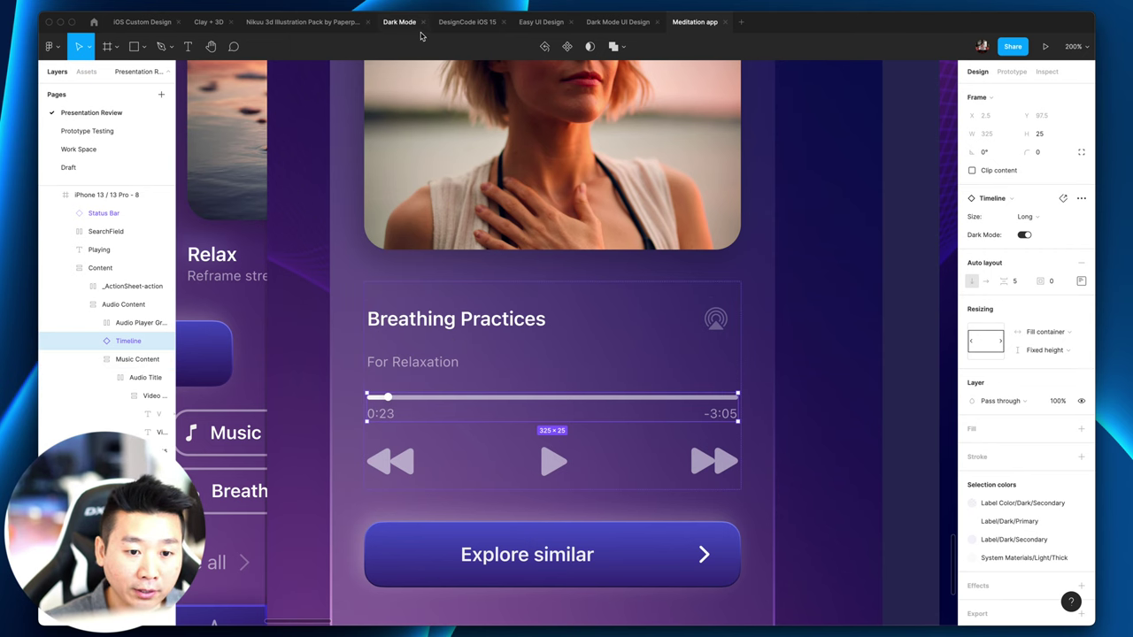
Step: In Clay + 3D, inspect the profile's name text, avatar and purple course list card
click(210, 23)
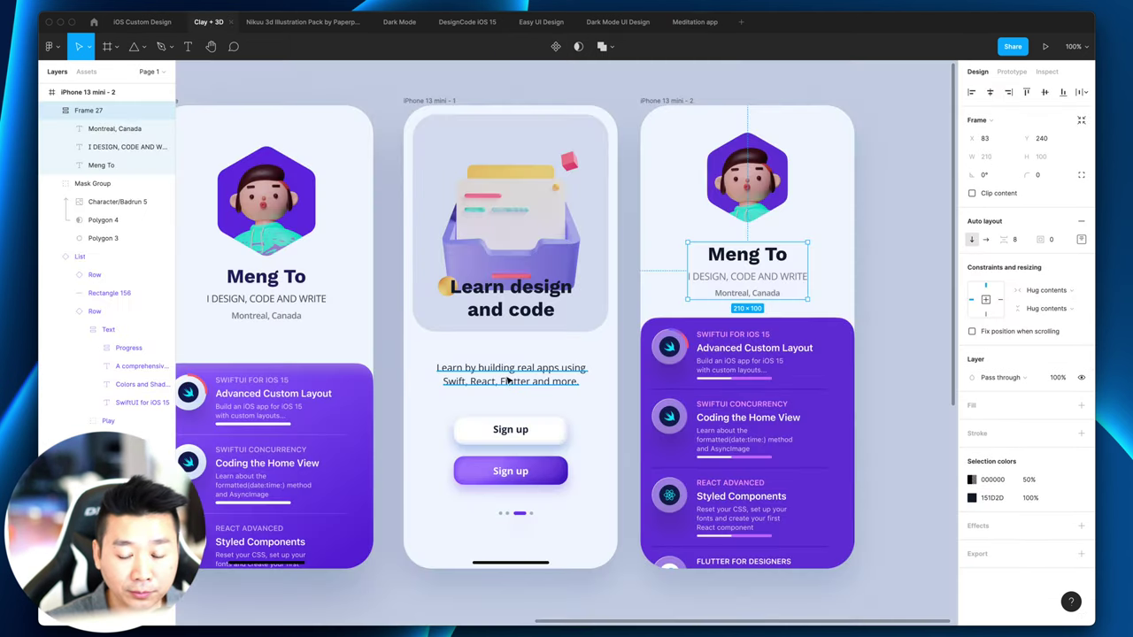
scroll(507, 379, right, 2)
click(849, 339)
click(704, 258)
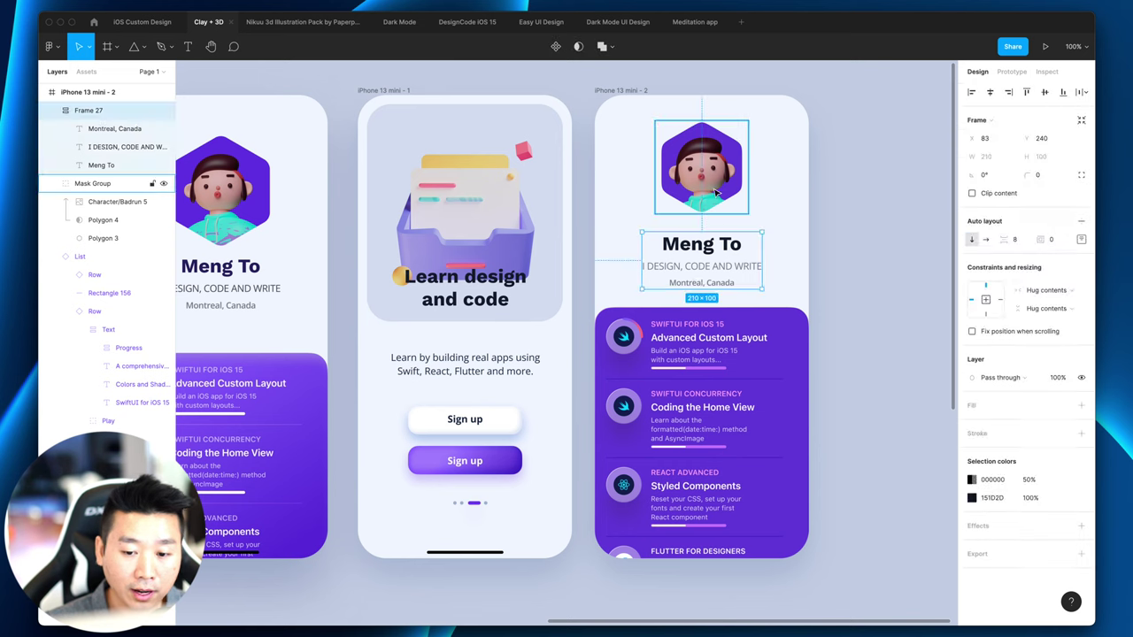
click(717, 193)
click(642, 541)
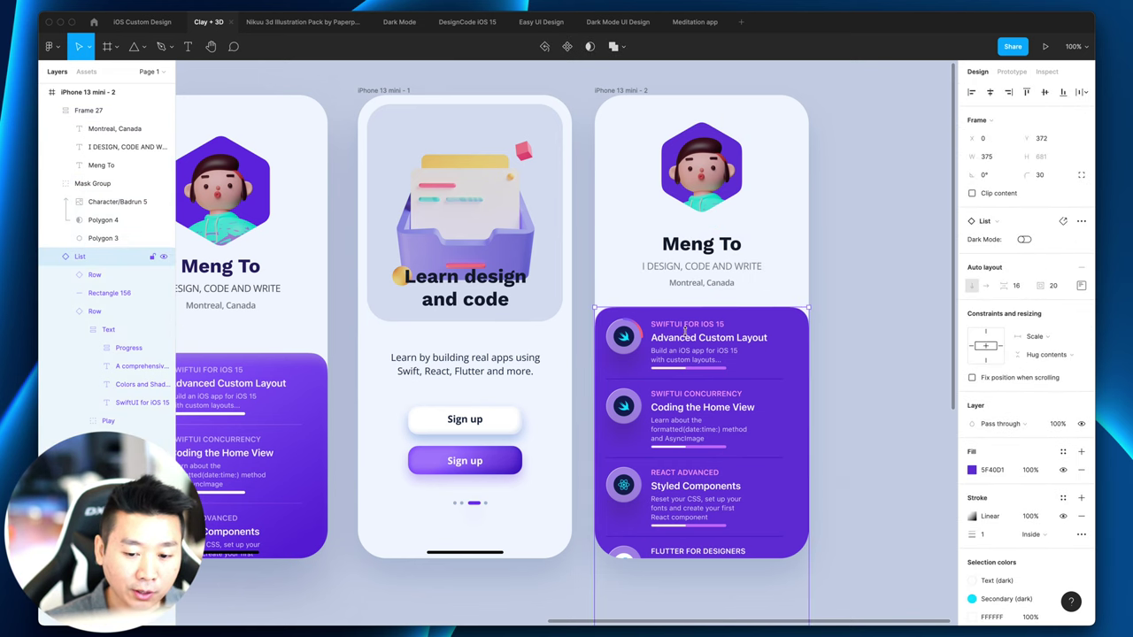
Step: Check the welcome screen's Sign up button, tagline and illustration, then return to the Meditation app file
click(467, 423)
click(469, 365)
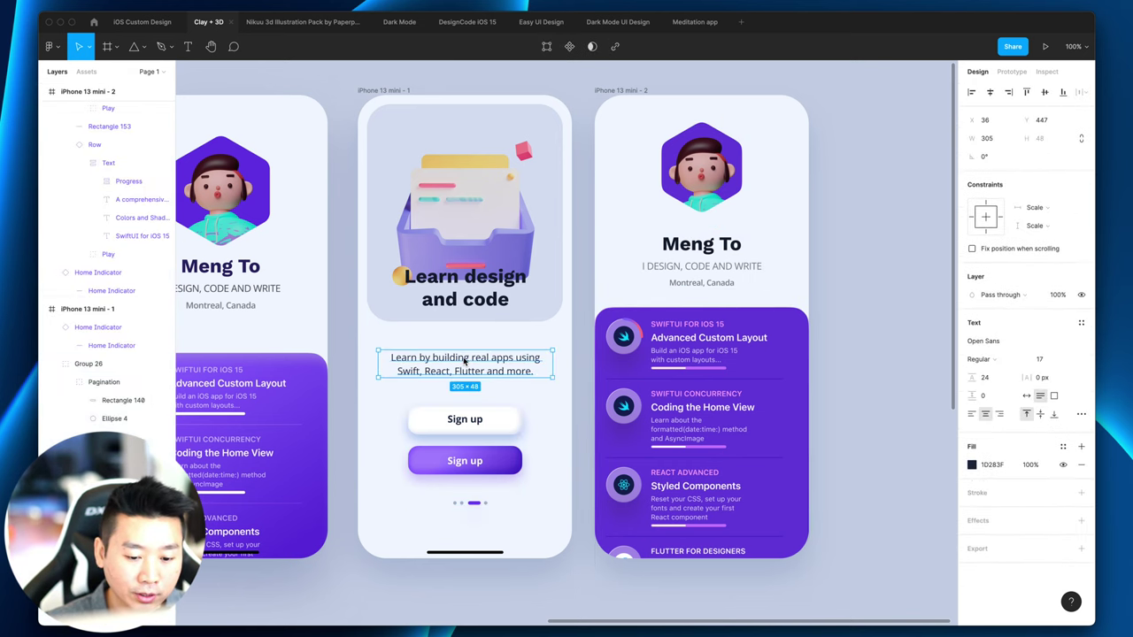
click(503, 250)
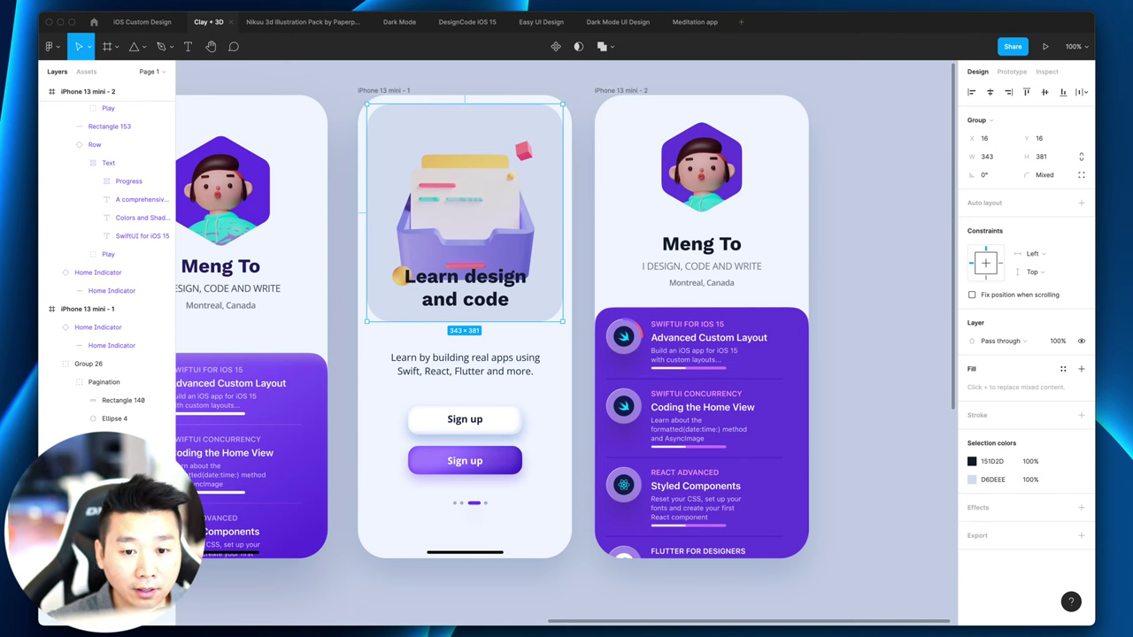
click(627, 26)
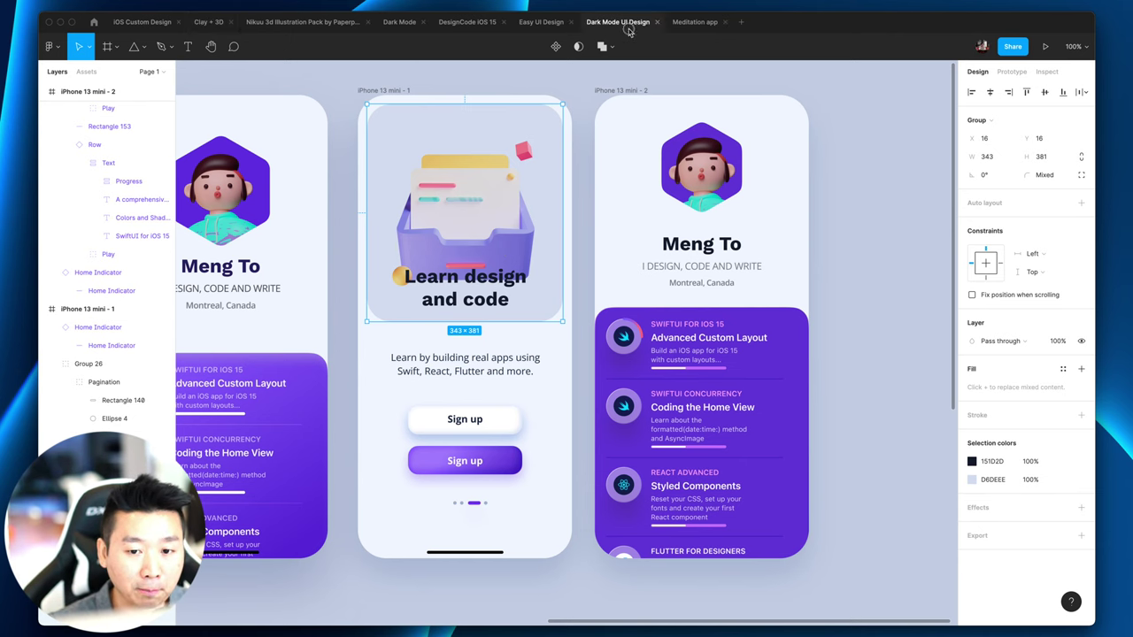
click(695, 22)
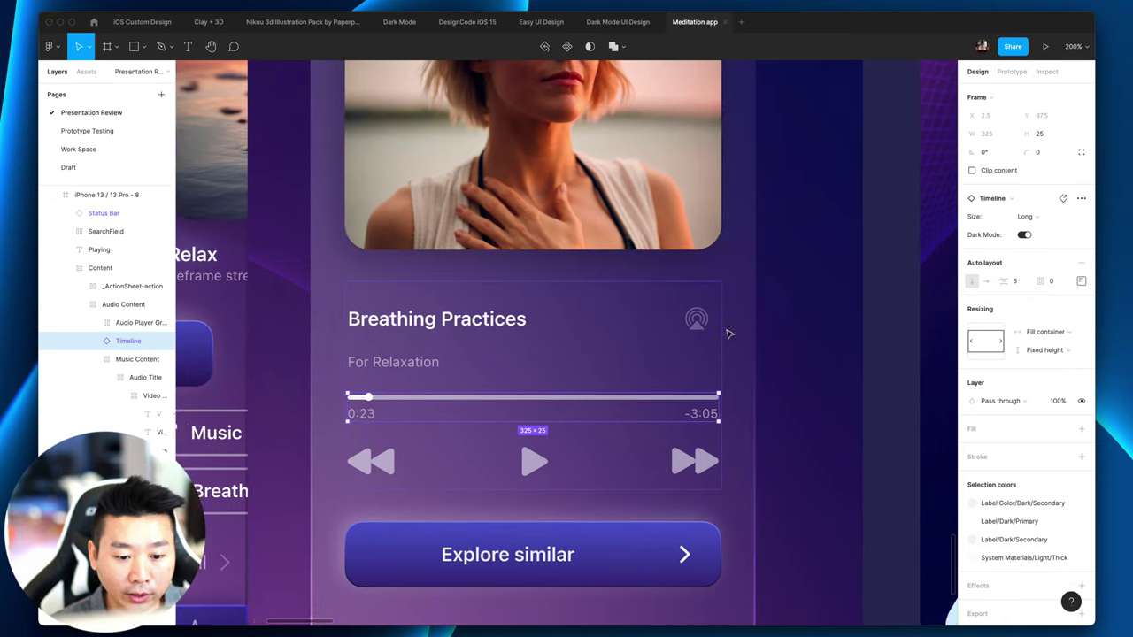
Step: Select the iPhone 13 / 13 Pro - 8 frame and subtitle, then show Discover, Playing and home screens
scroll(729, 334, right, 3)
key(Escape)
click(367, 366)
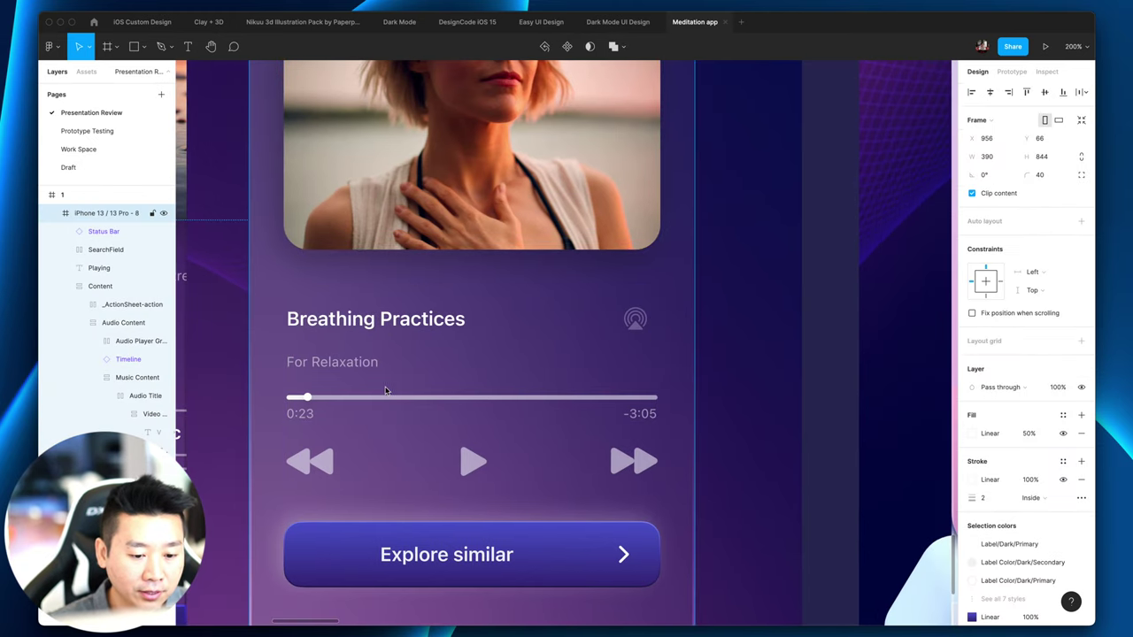
click(344, 370)
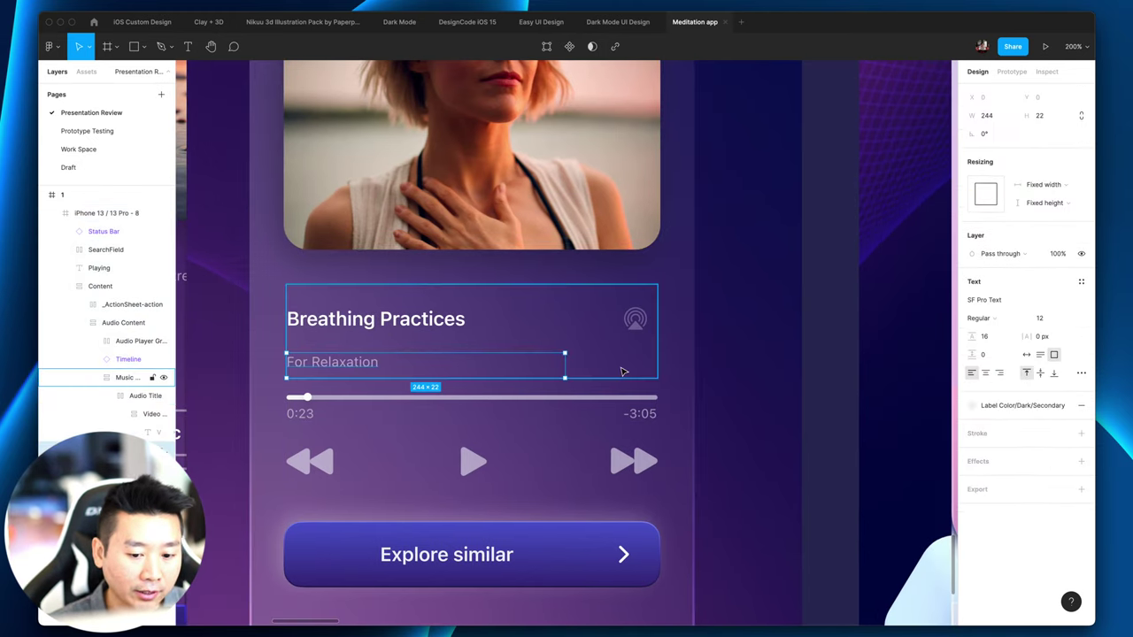
scroll(741, 397, down, 3)
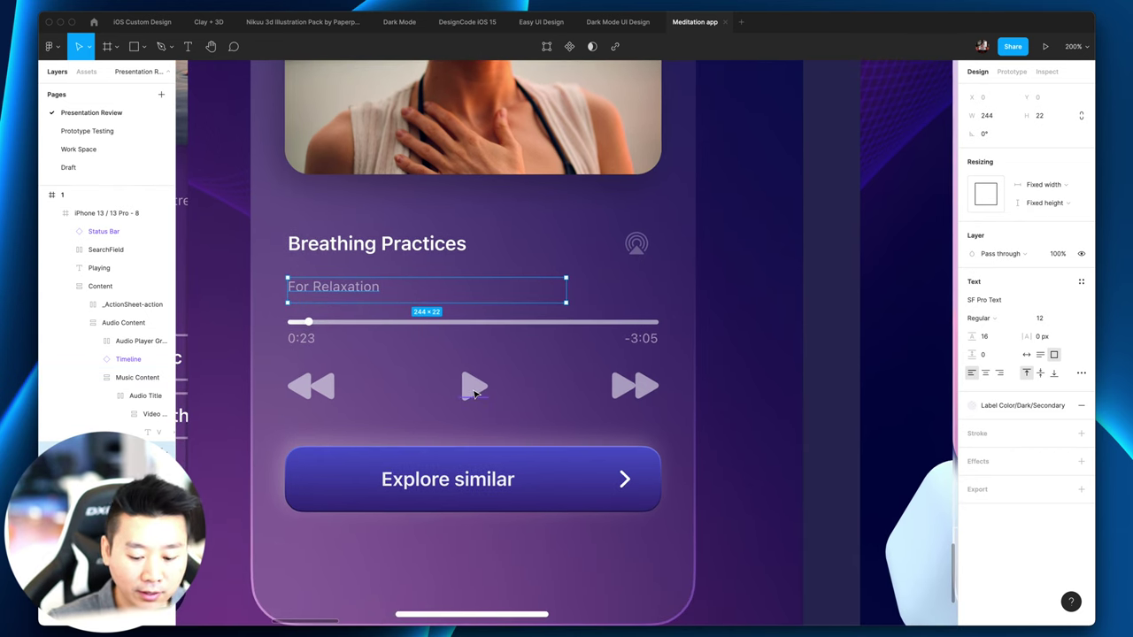
key(super+minus)
drag(512, 349, 491, 426)
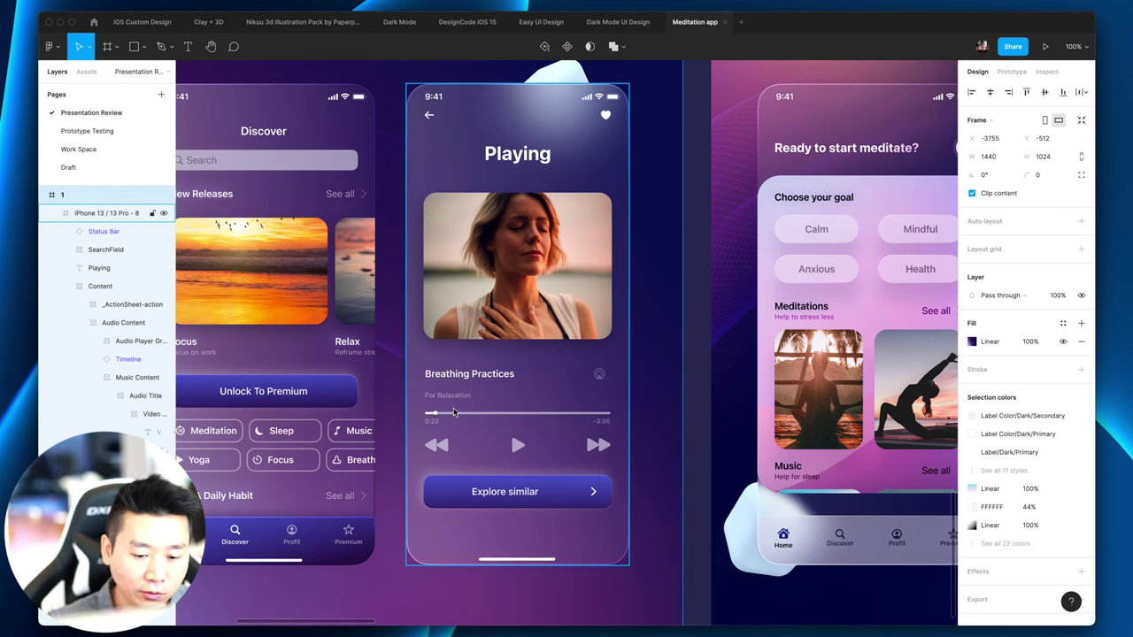
Step: Inspect the track title group, audio player controls and the 330×58 Explore similar button
click(451, 396)
click(457, 375)
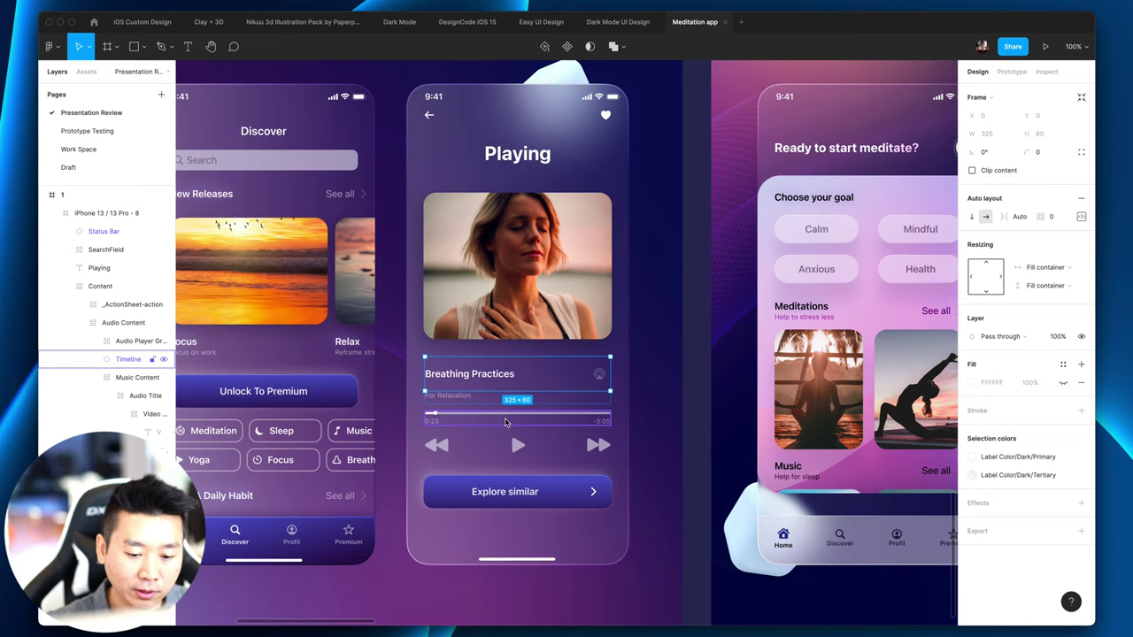
click(517, 444)
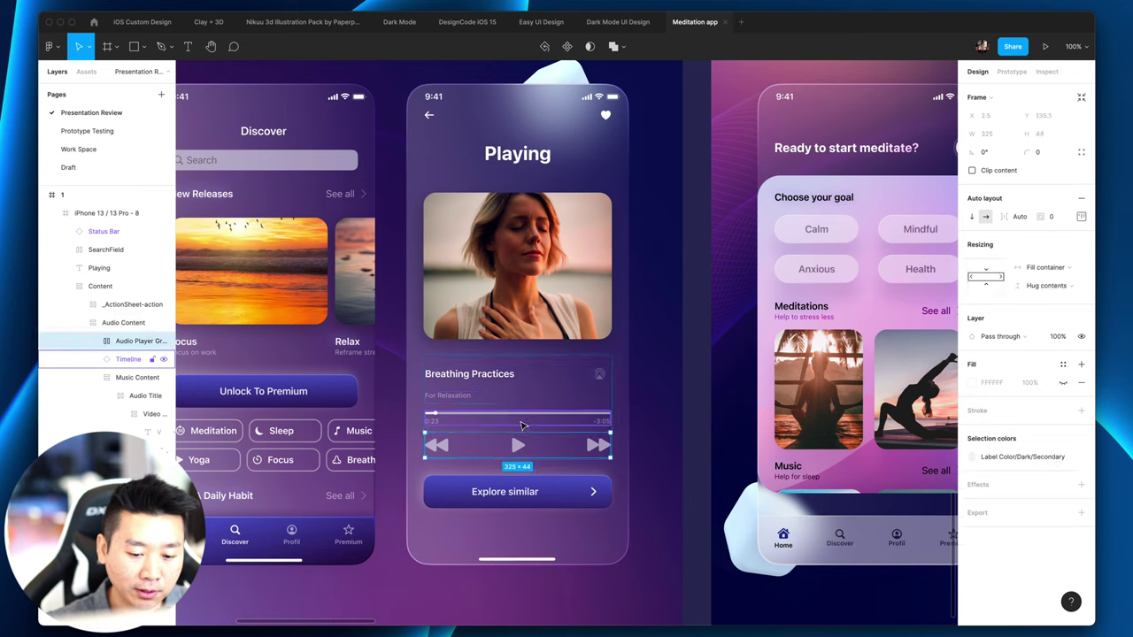
shift+click(522, 418)
click(517, 495)
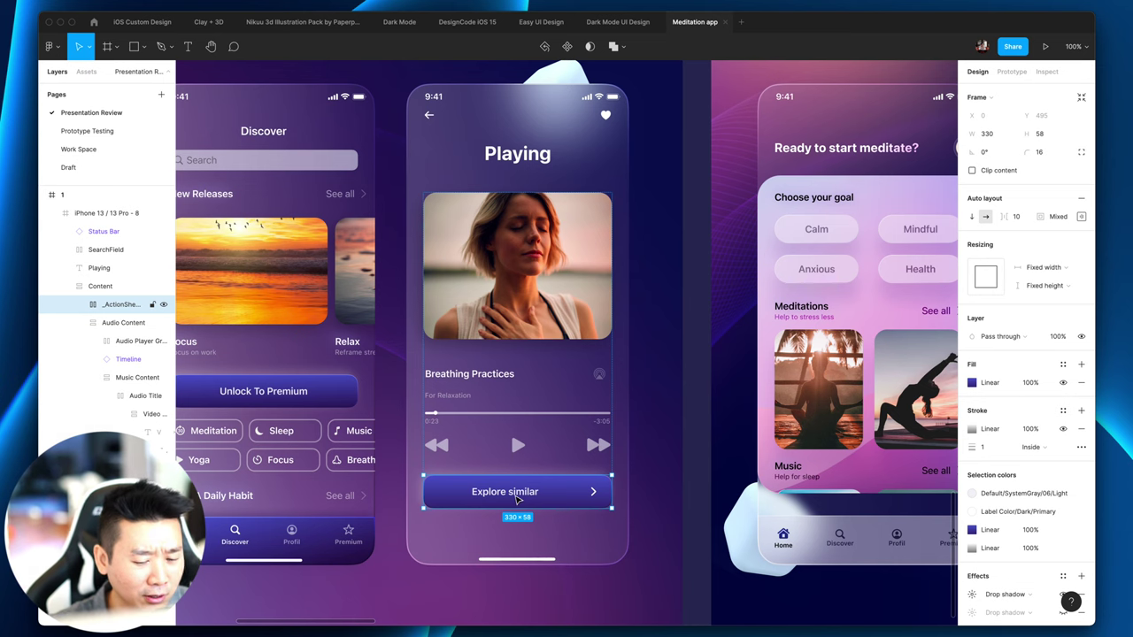
click(657, 599)
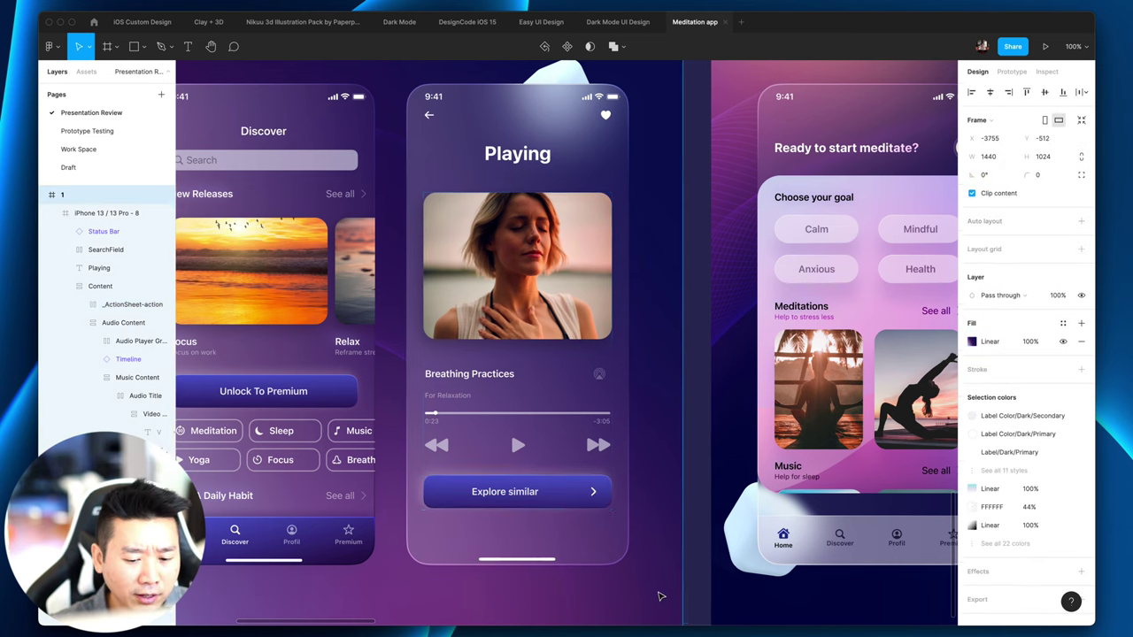
scroll(660, 595, down, 2)
scroll(659, 596, left, 2)
scroll(658, 596, down, 2)
scroll(658, 596, left, 2)
scroll(658, 597, up, 2)
scroll(657, 596, right, 2)
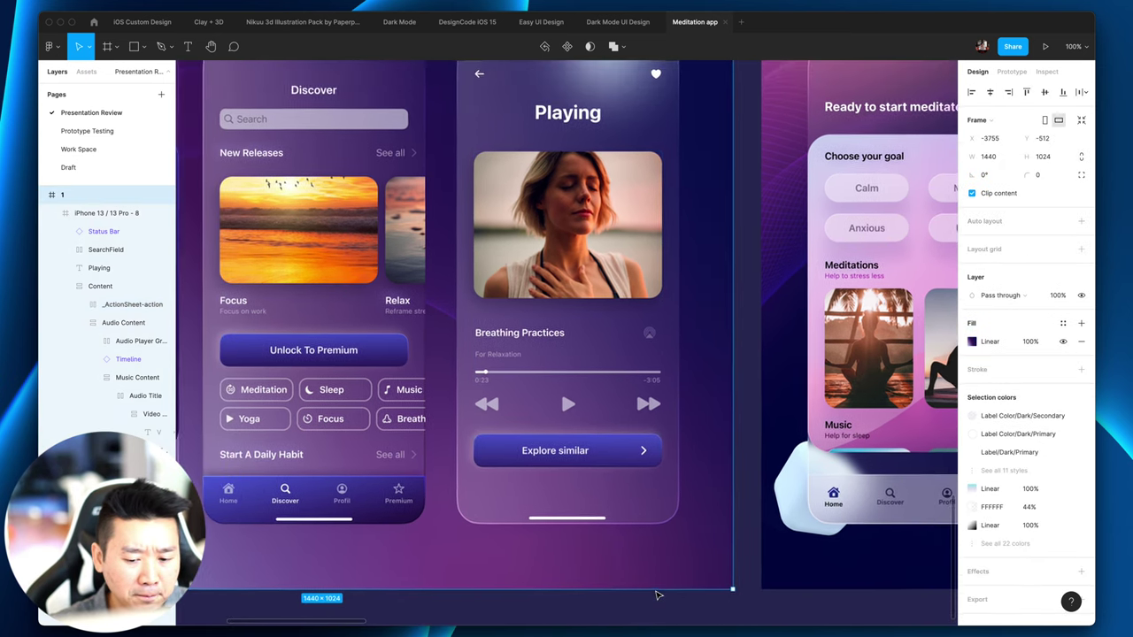
scroll(505, 491, right, 2)
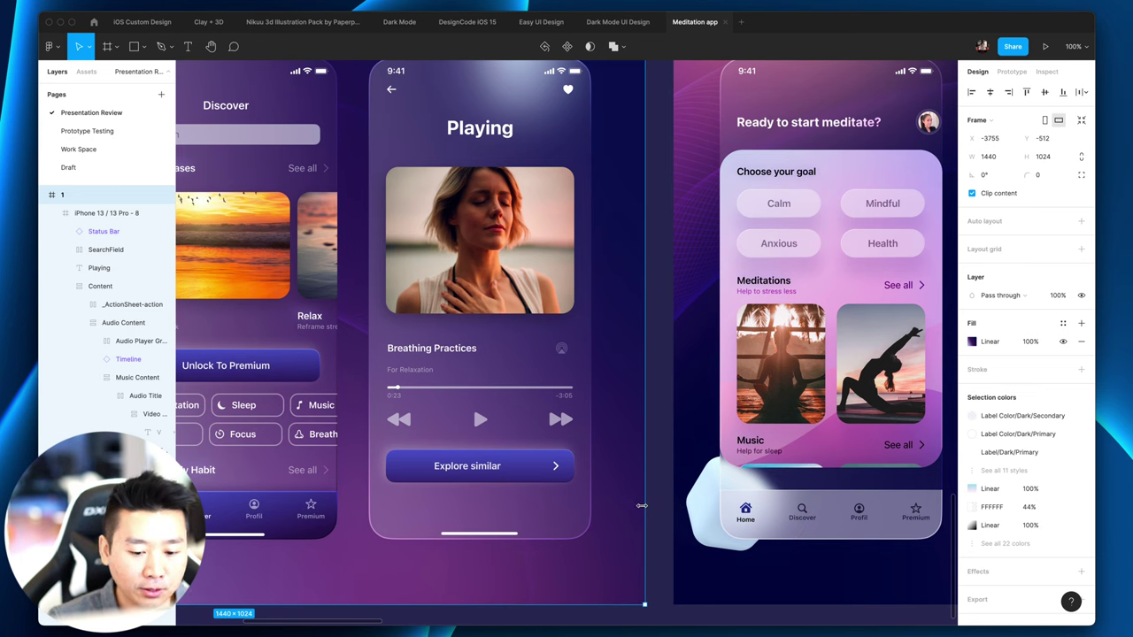
Step: Pan across colour-variant frame groups 1 to 5 and back to groups 1 and 2
scroll(659, 503, up, 2)
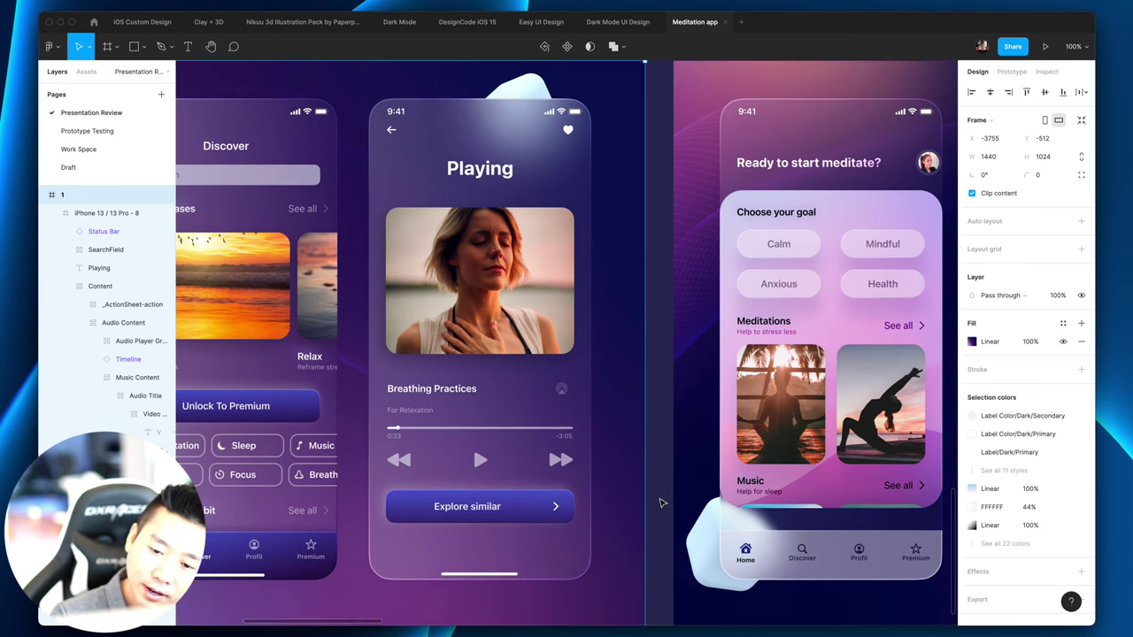
scroll(660, 503, right, 6)
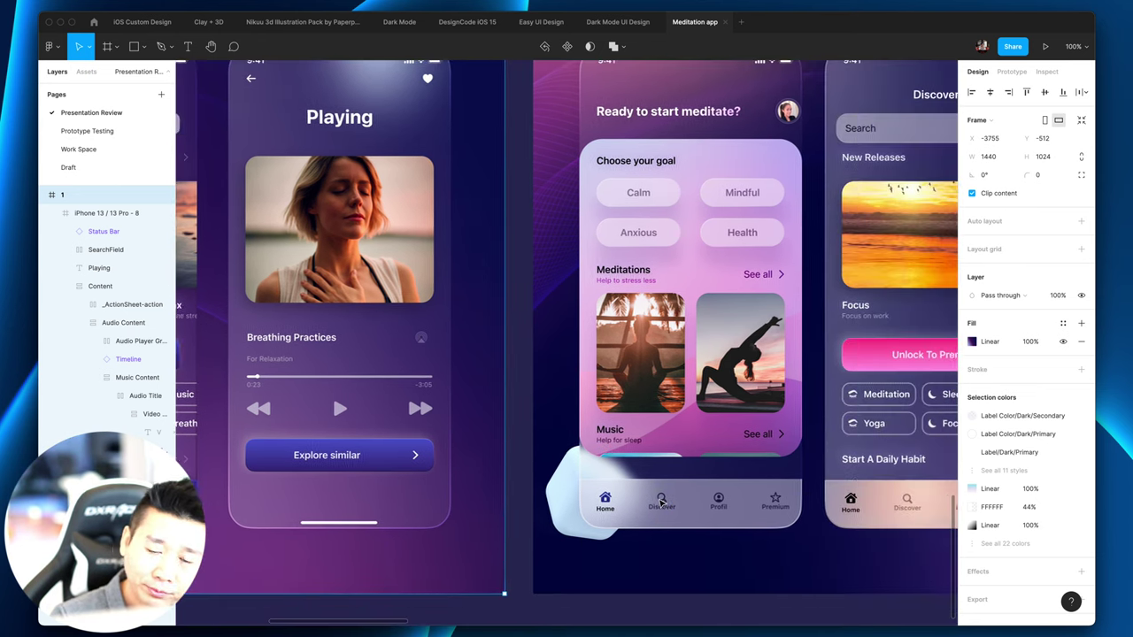
scroll(659, 503, right, 20)
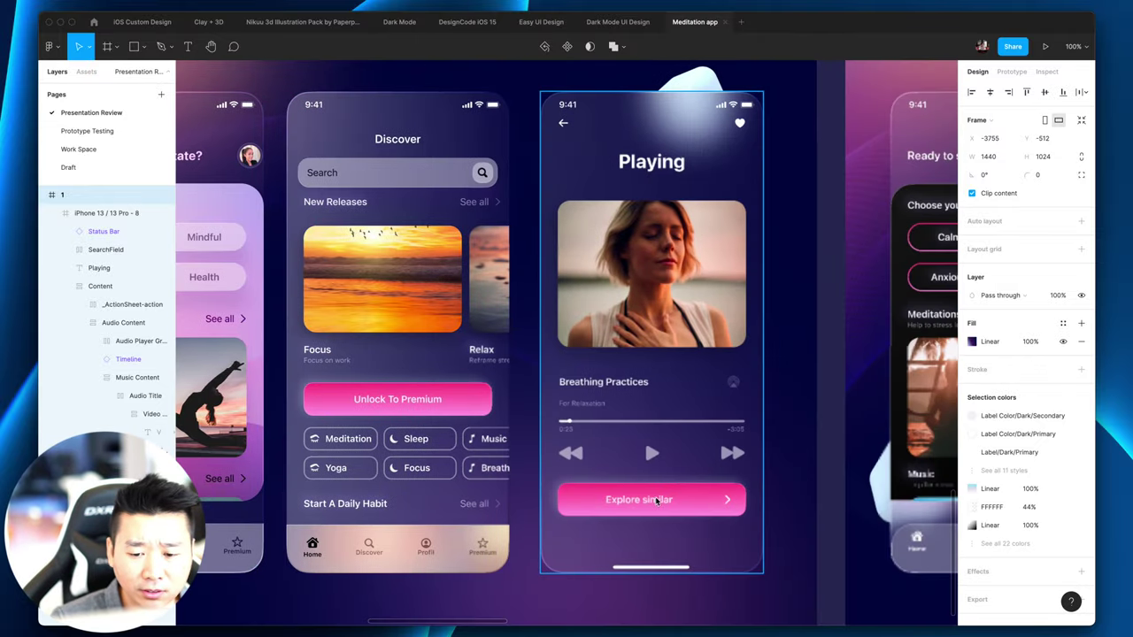
scroll(654, 502, right, 20)
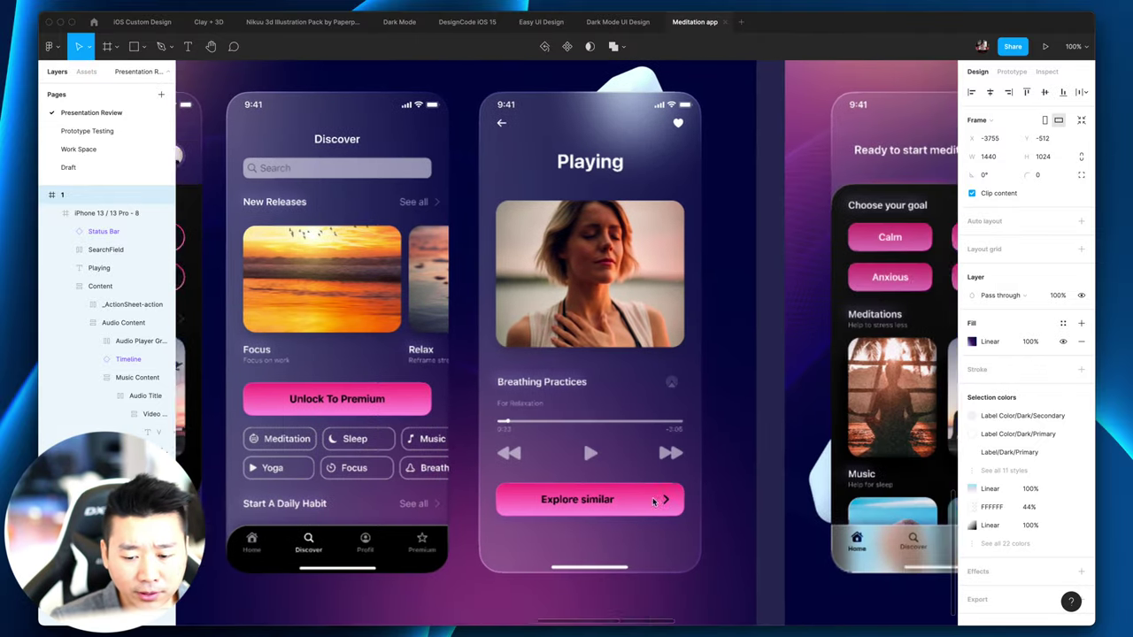
scroll(634, 500, right, 5)
scroll(619, 502, down, 5)
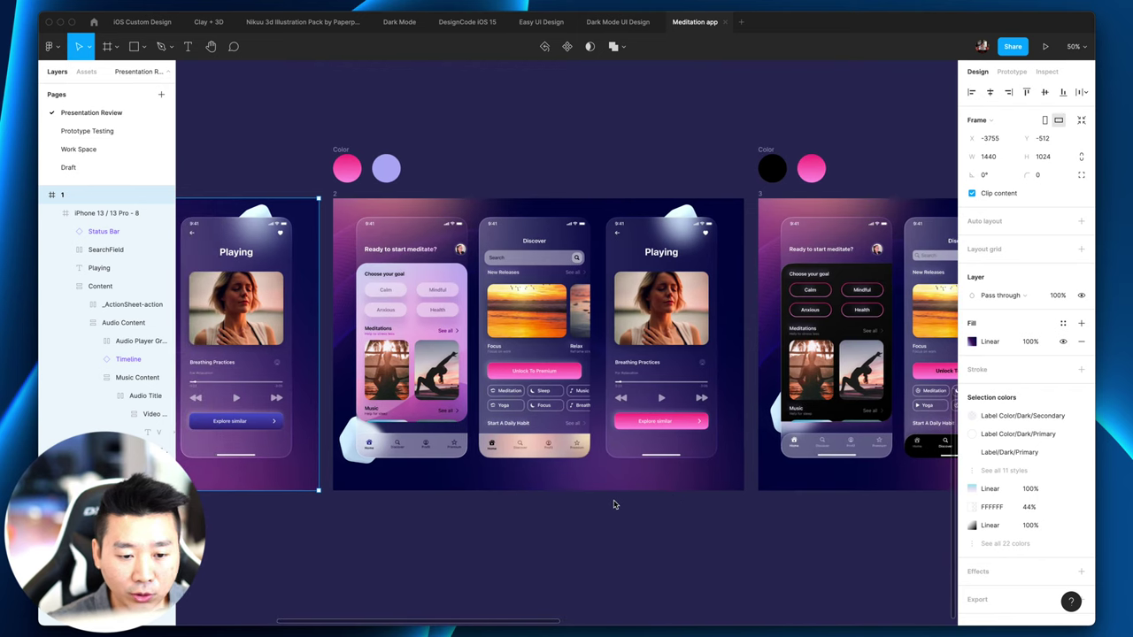
click(613, 504)
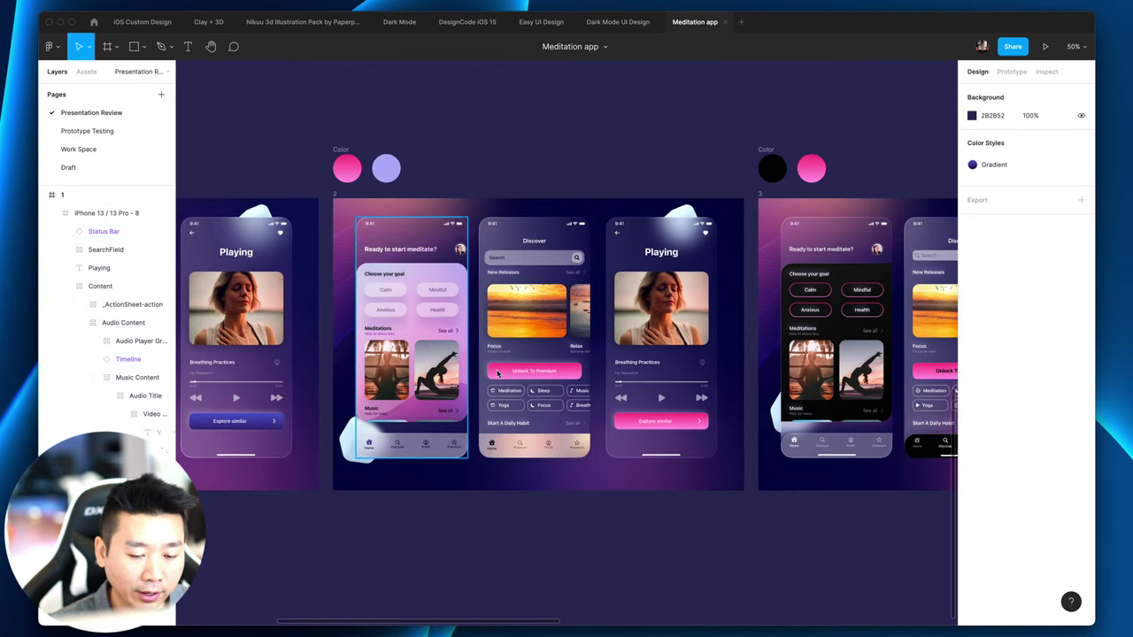
scroll(499, 373, right, 4)
scroll(499, 373, right, 20)
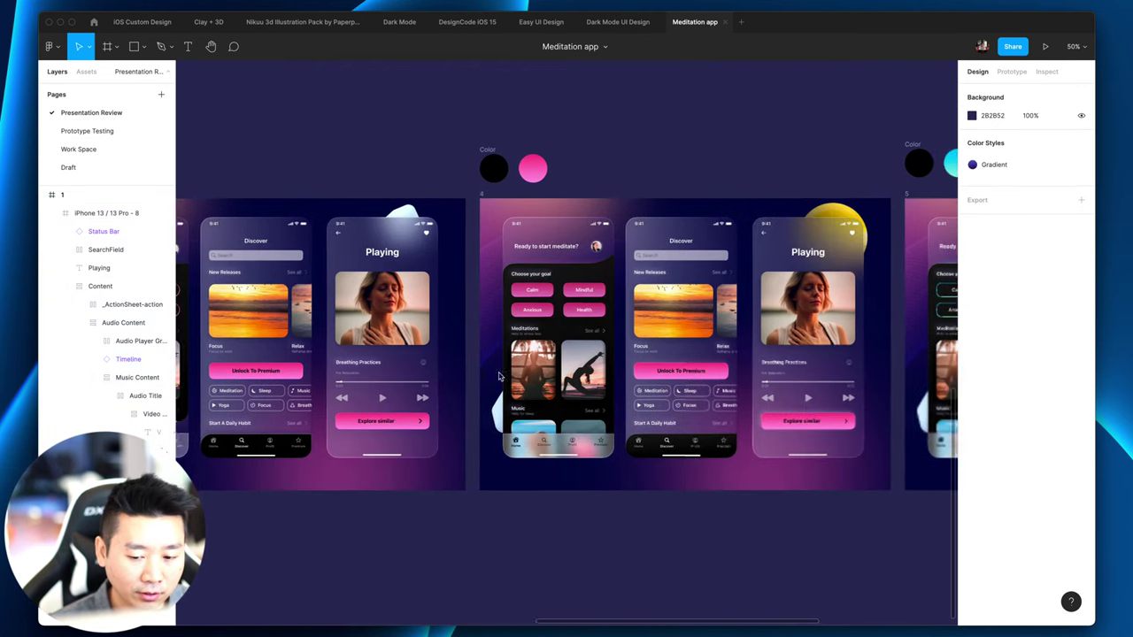
scroll(499, 376, right, 15)
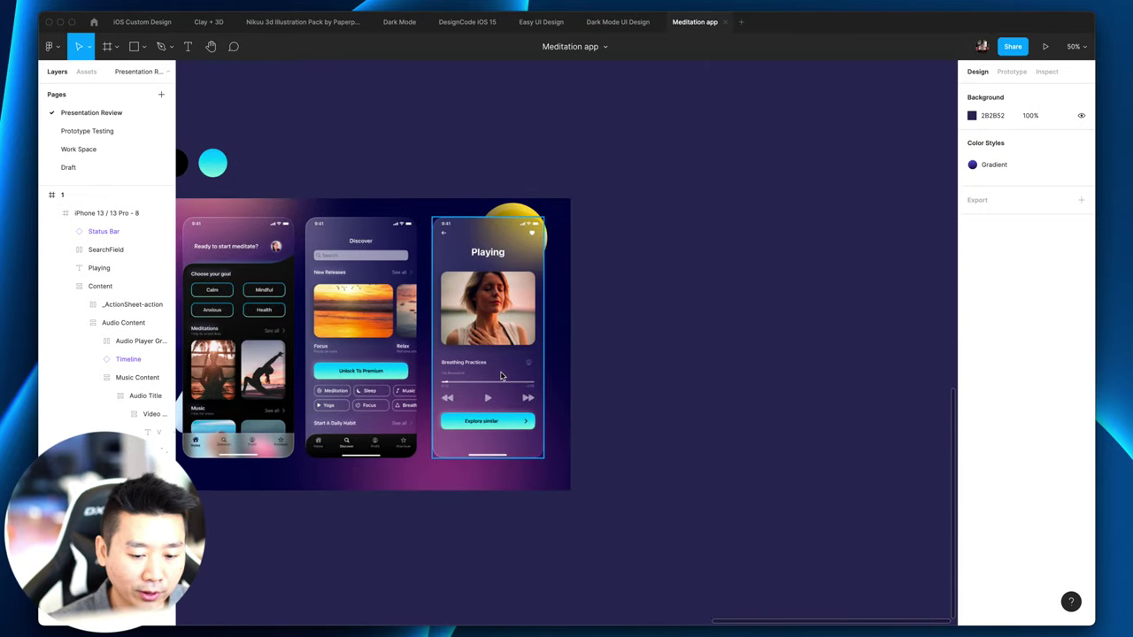
scroll(499, 376, left, 4)
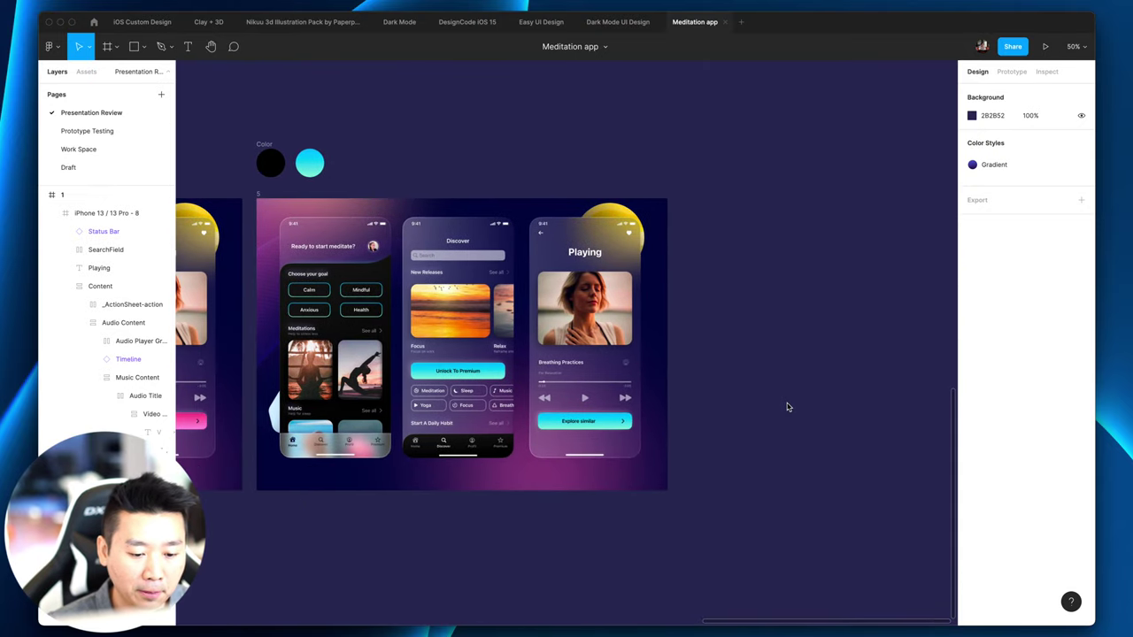
scroll(786, 407, left, 20)
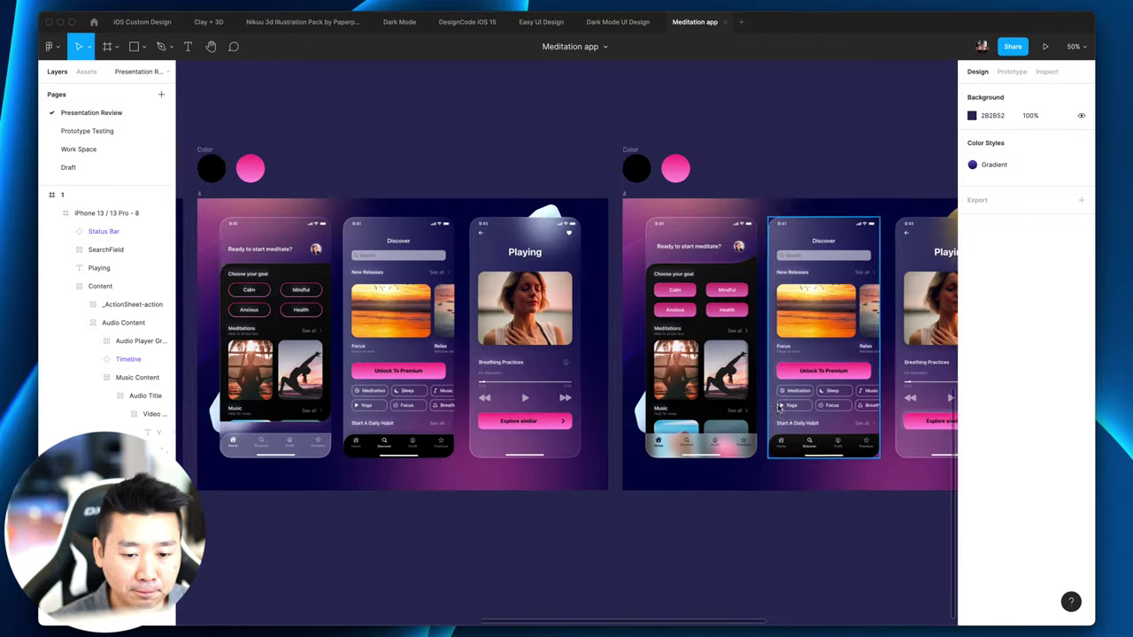
scroll(777, 408, left, 20)
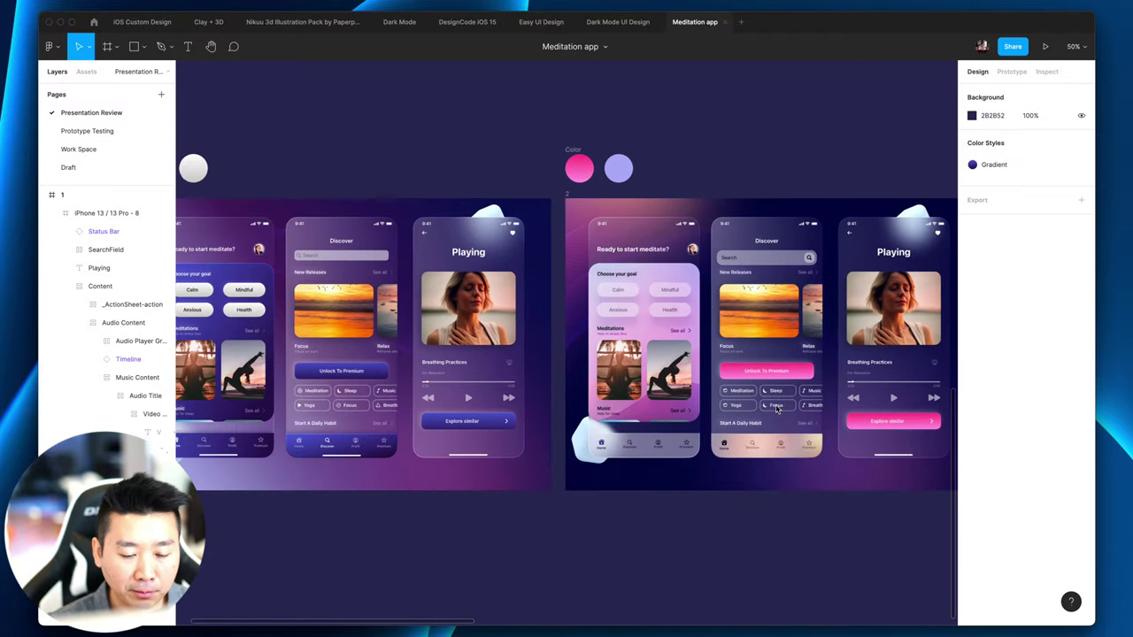
scroll(672, 548, right, 4)
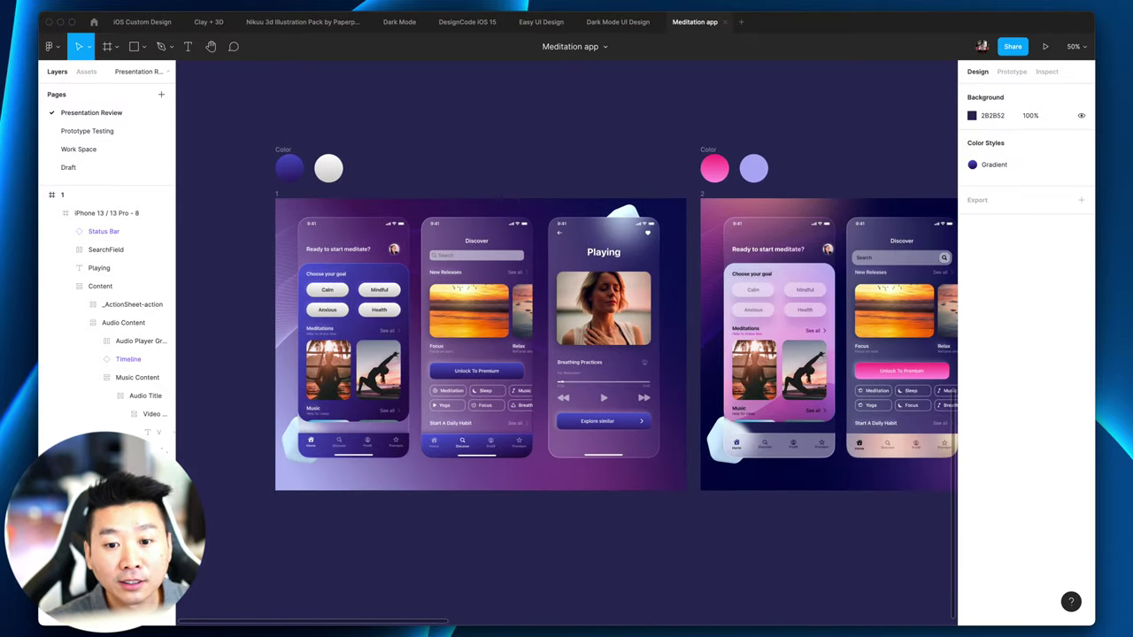